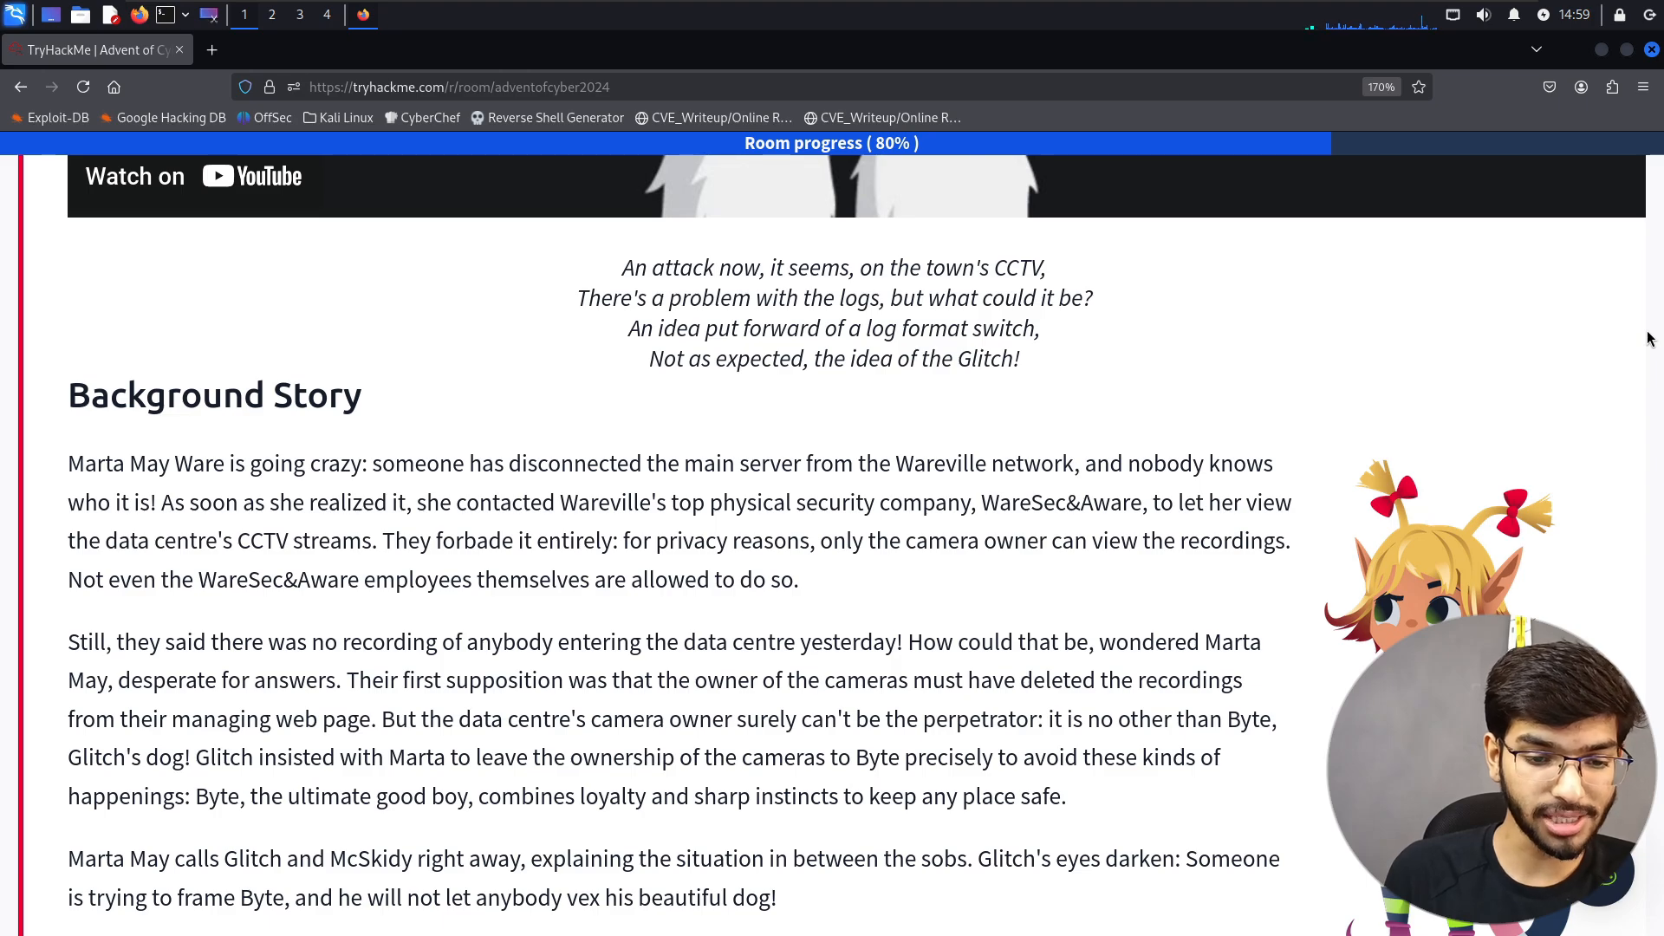
# - Read the Background Story and examine the cctv_logs.log terminal sample with its grep searches for "11" and "download"
pyautogui.scroll(-4, 1649, 338)
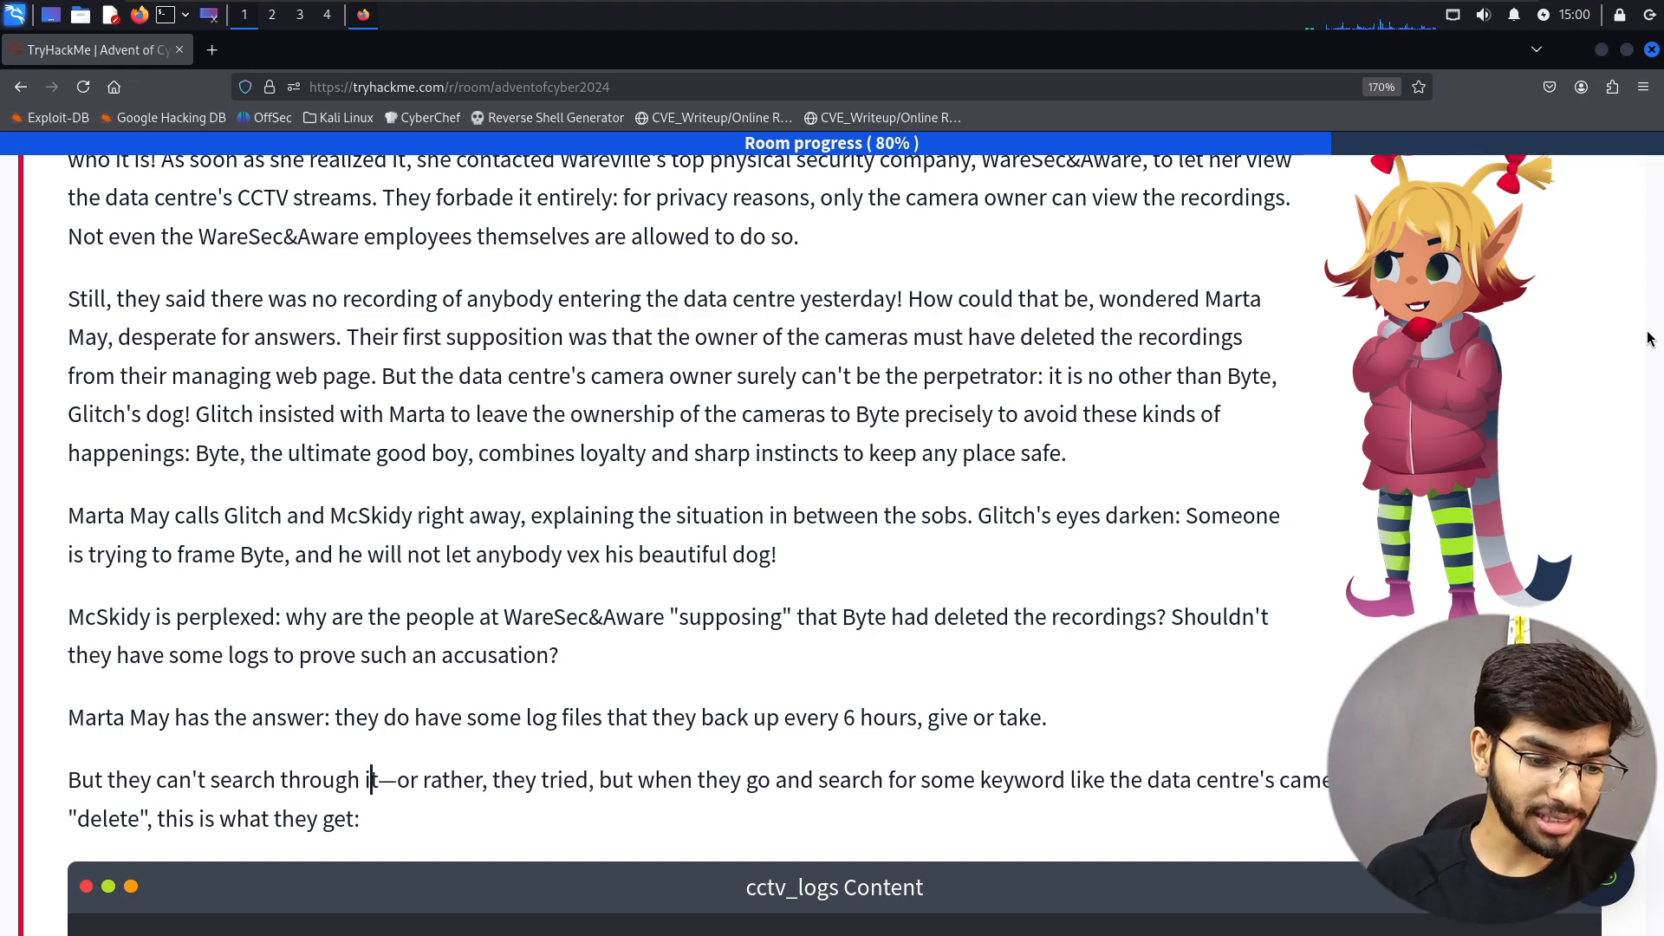
pyautogui.scroll(-3, 1649, 338)
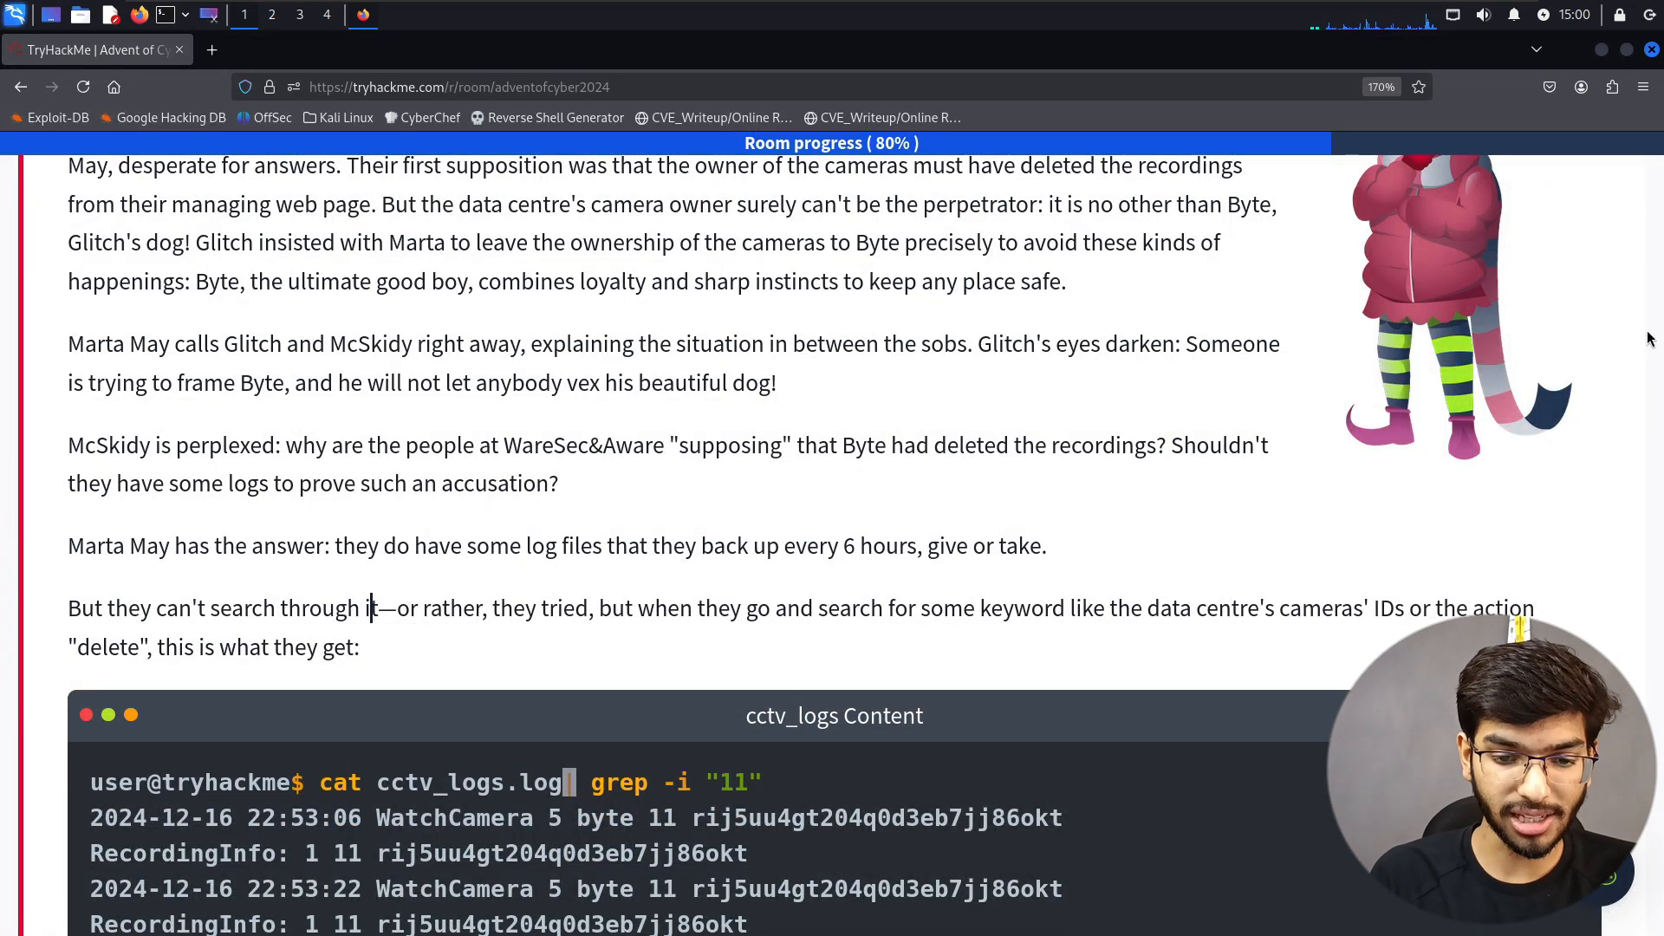
pyautogui.scroll(-3, 1649, 338)
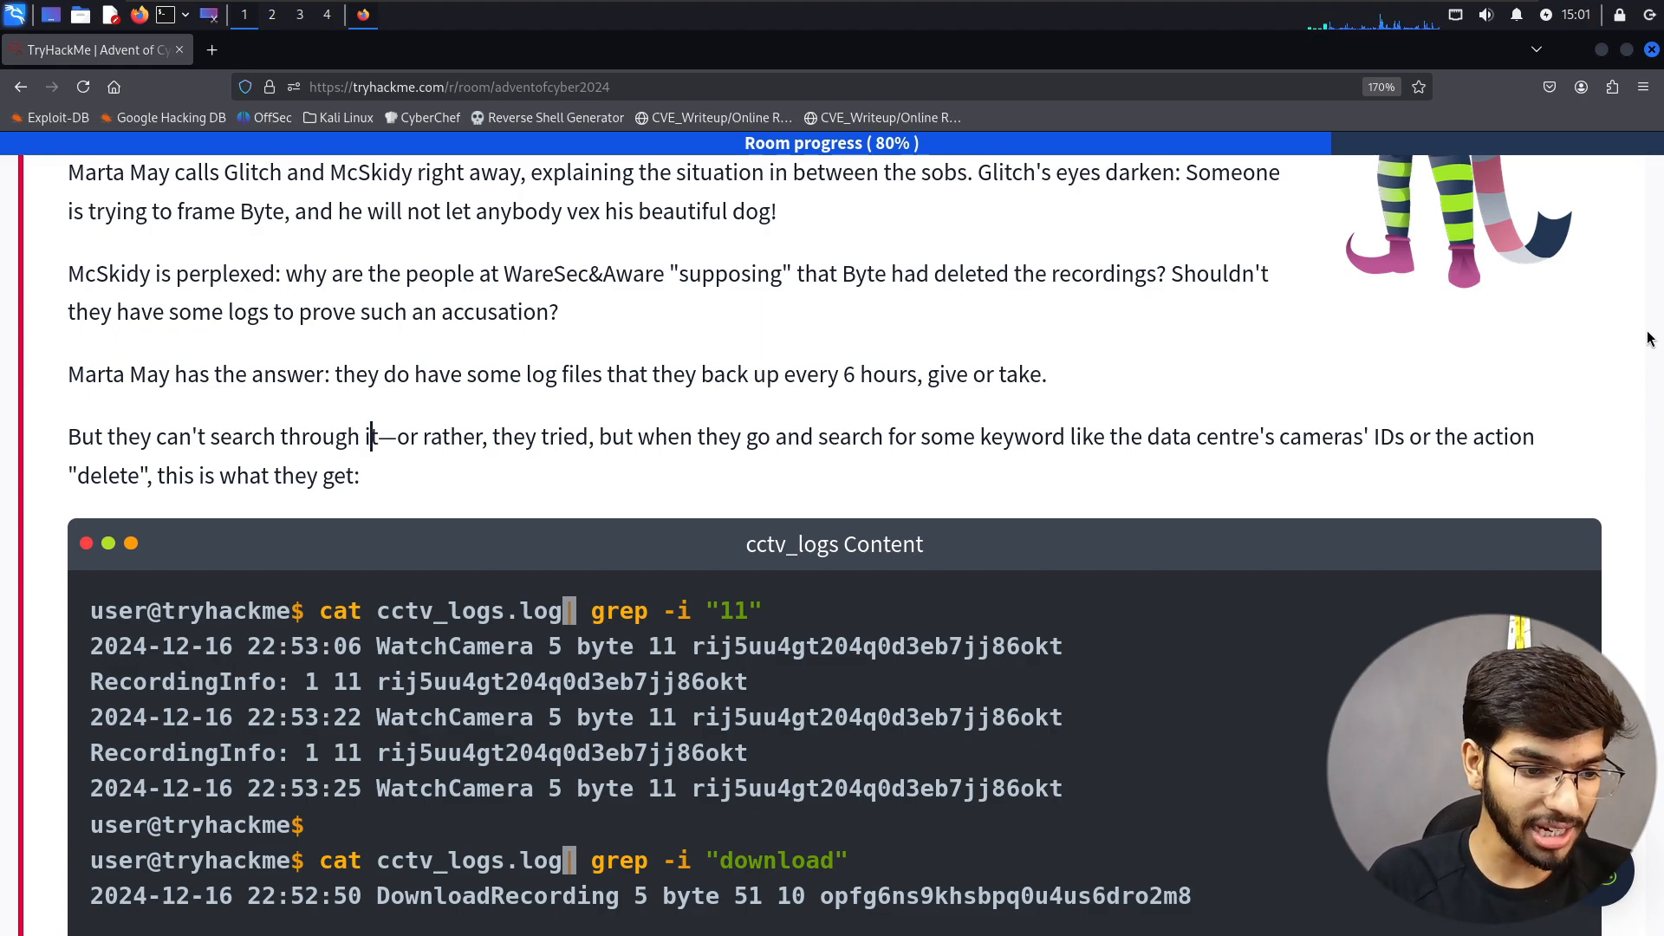
pyautogui.scroll(-2, 1648, 338)
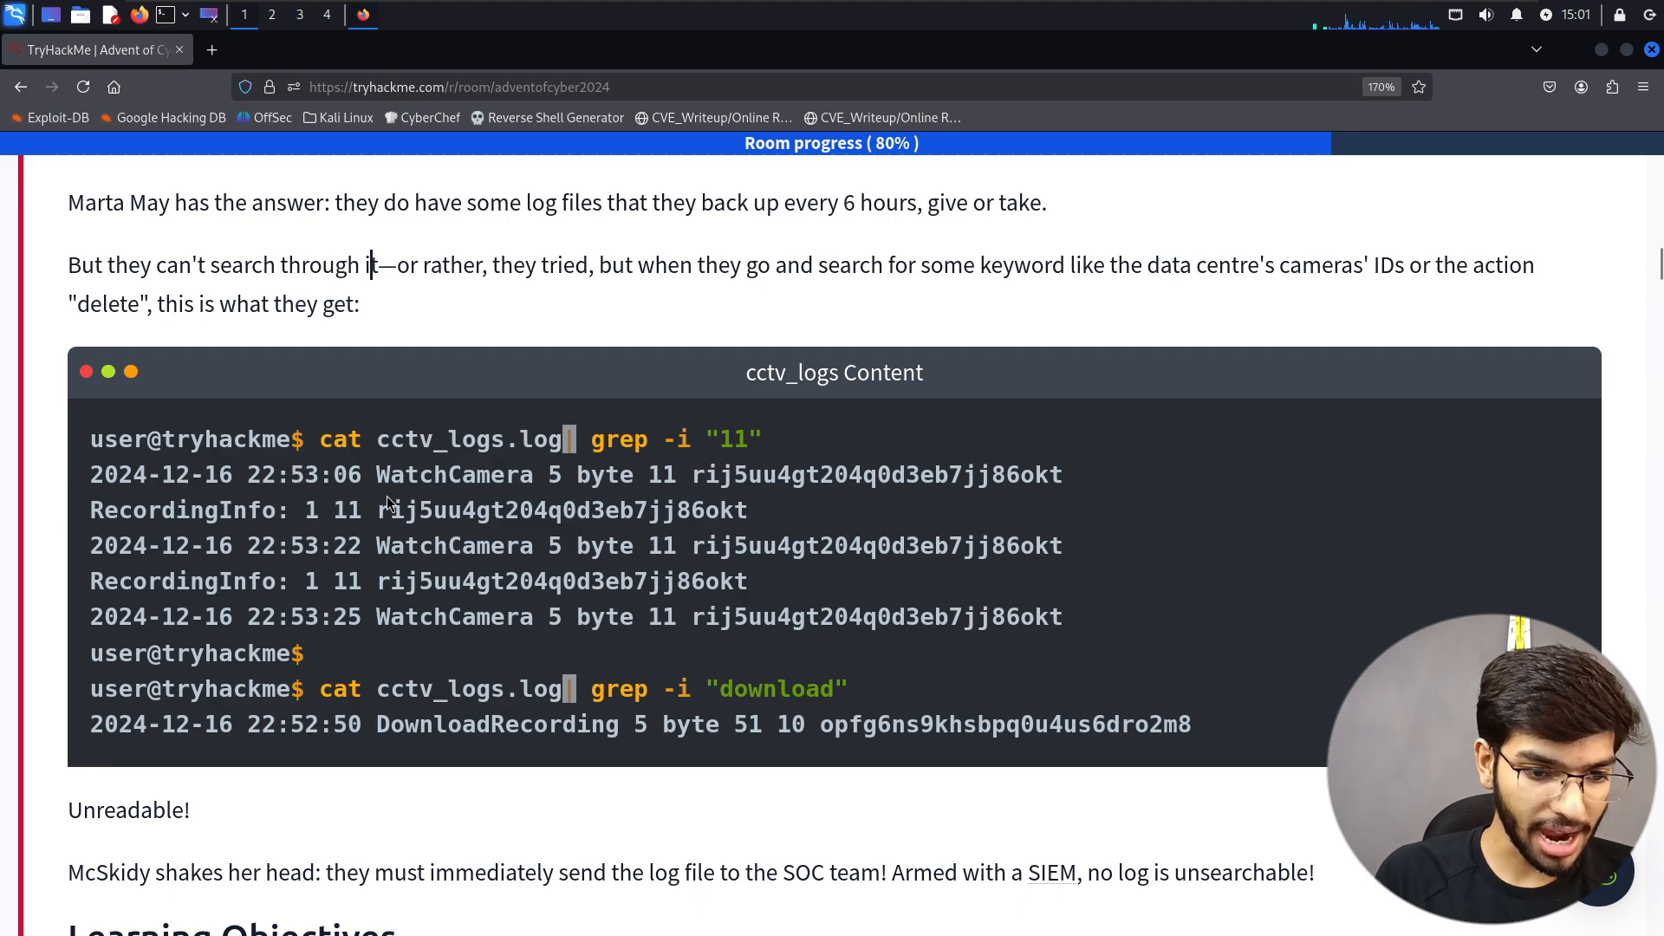
pyautogui.moveTo(506, 476); pyautogui.dragTo(918, 496)
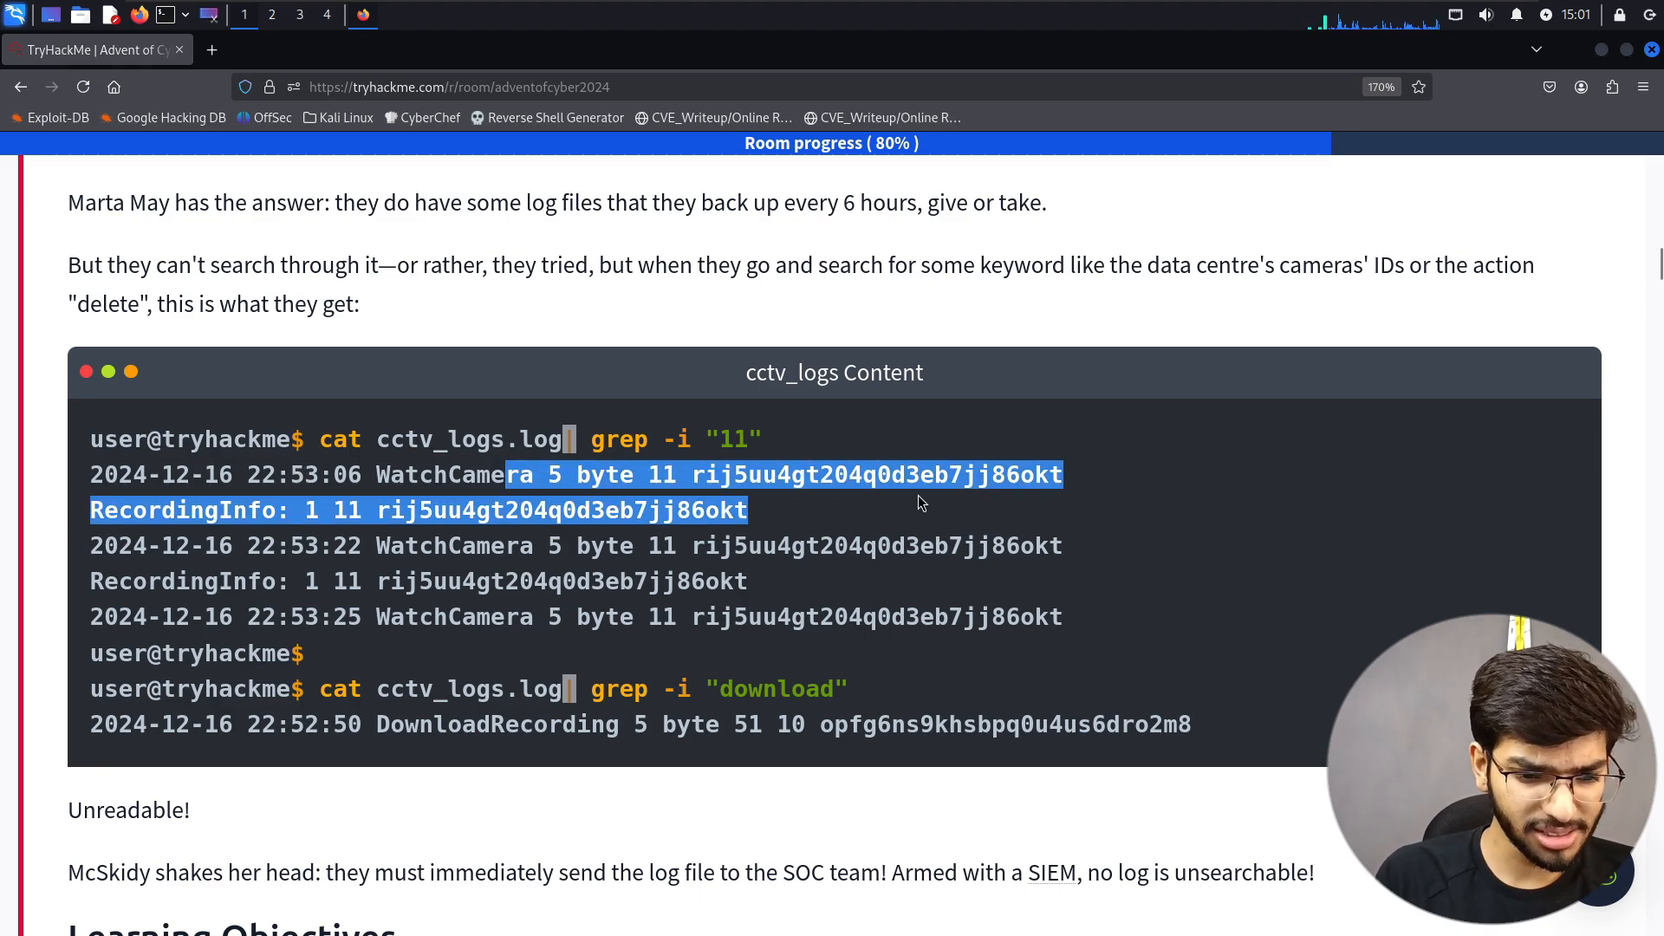
pyautogui.click(917, 496)
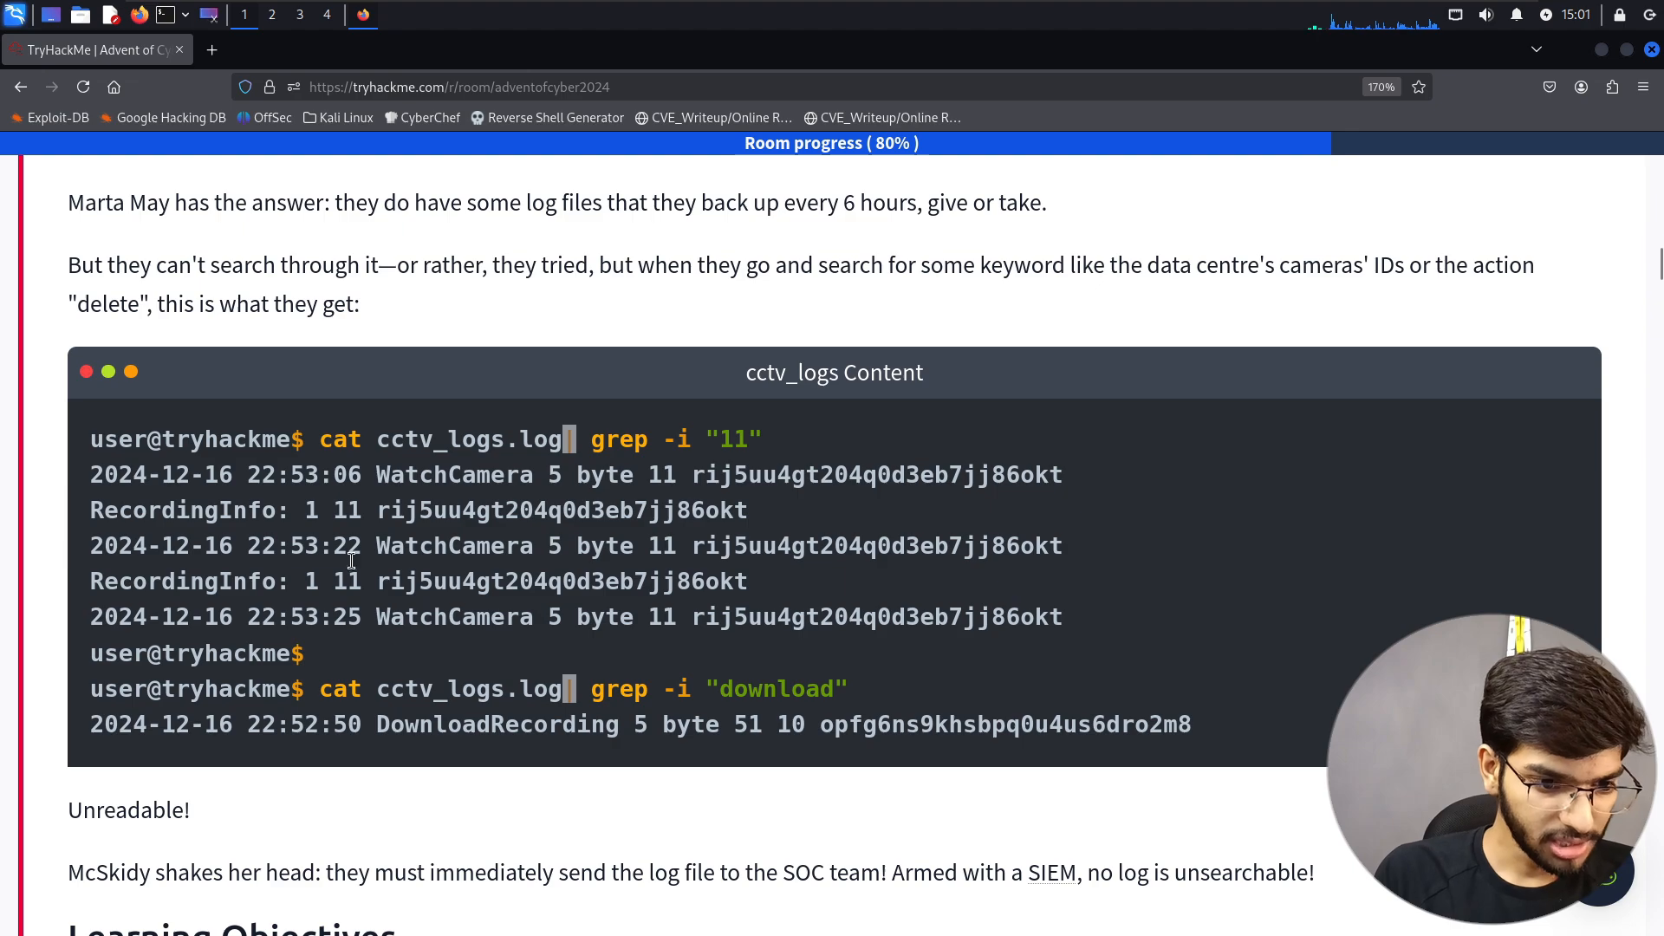
pyautogui.moveTo(677, 616); pyautogui.dragTo(309, 517)
pyautogui.click(308, 517)
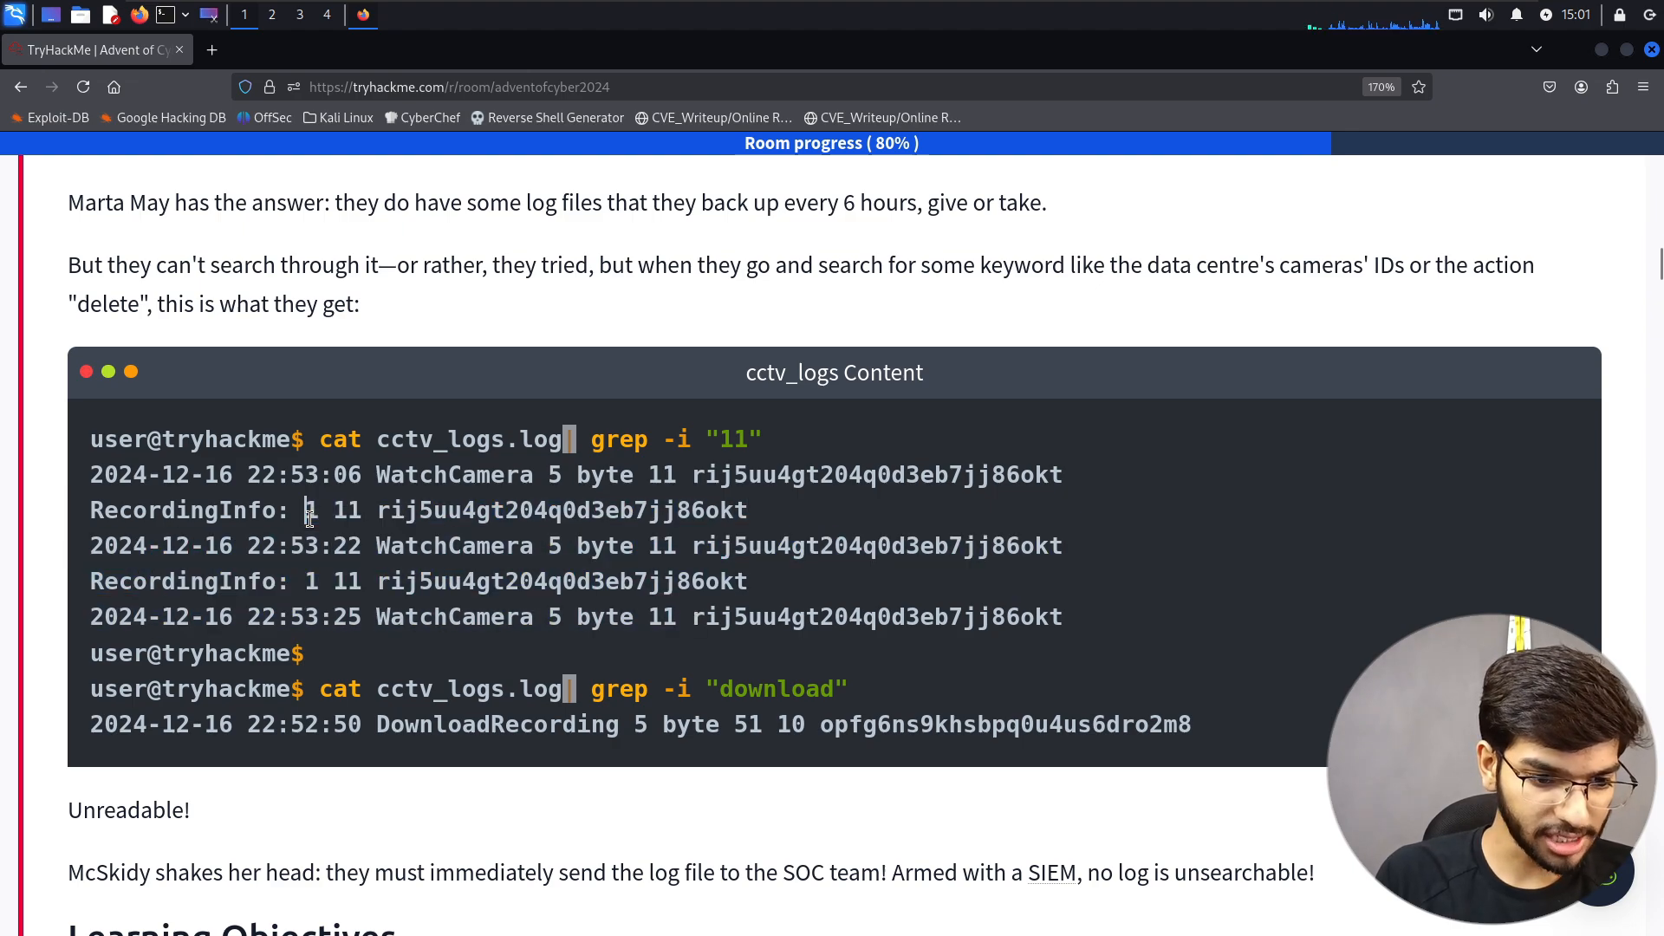
pyautogui.scroll(-3, 308, 517)
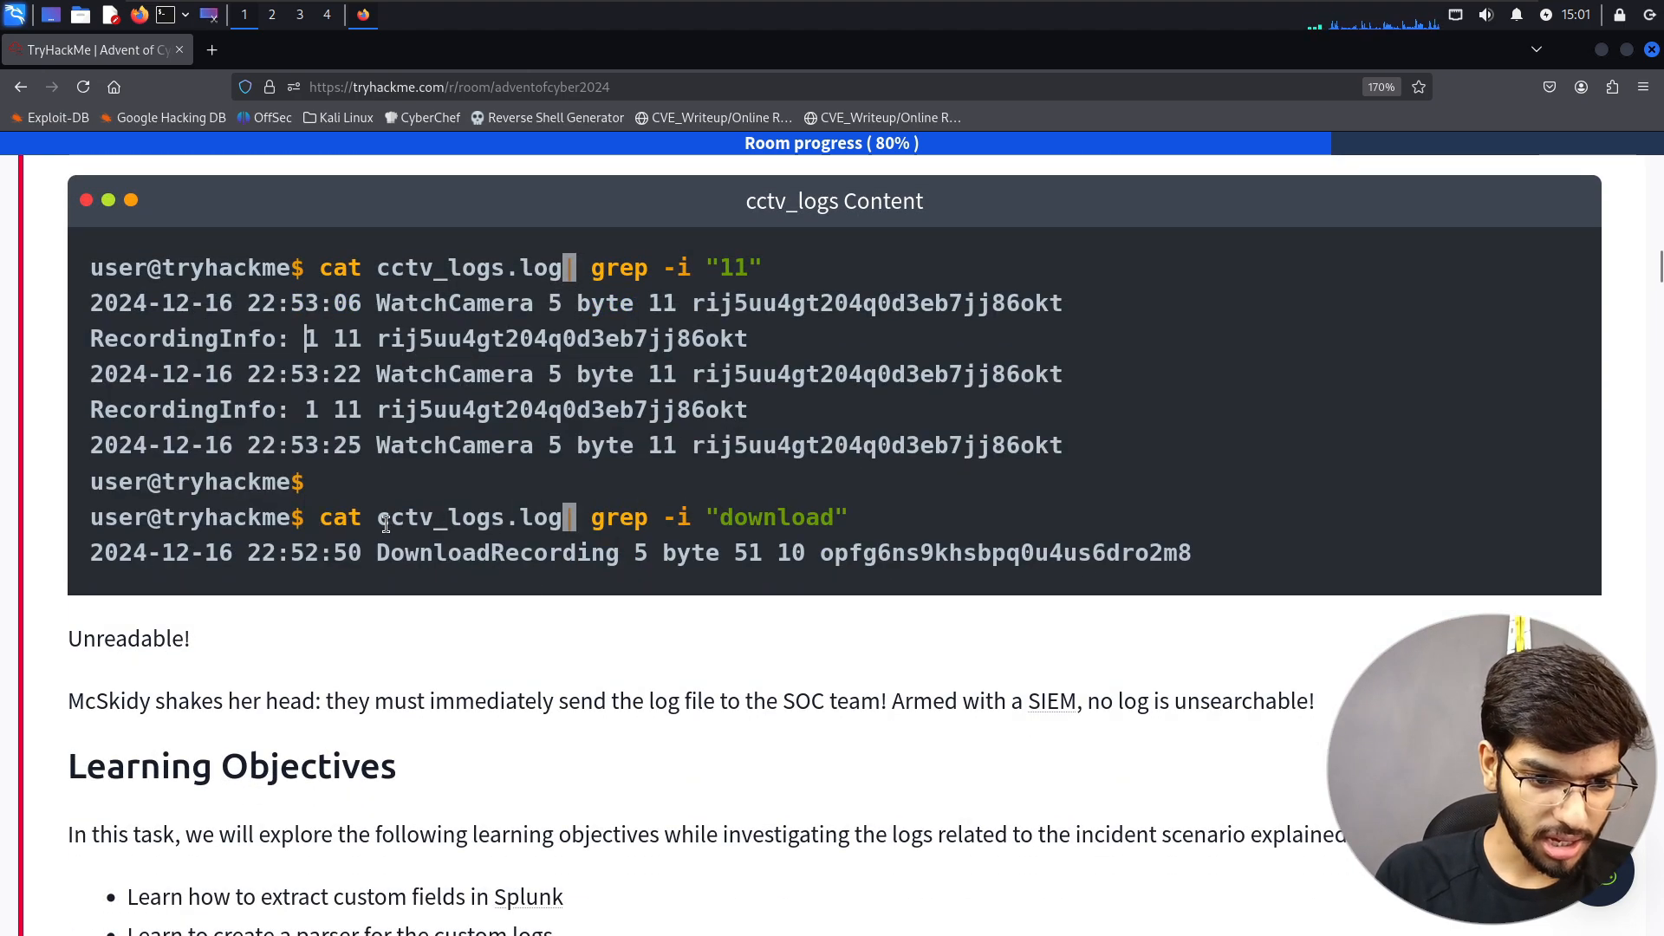
pyautogui.moveTo(386, 524); pyautogui.dragTo(866, 526)
pyautogui.click(867, 526)
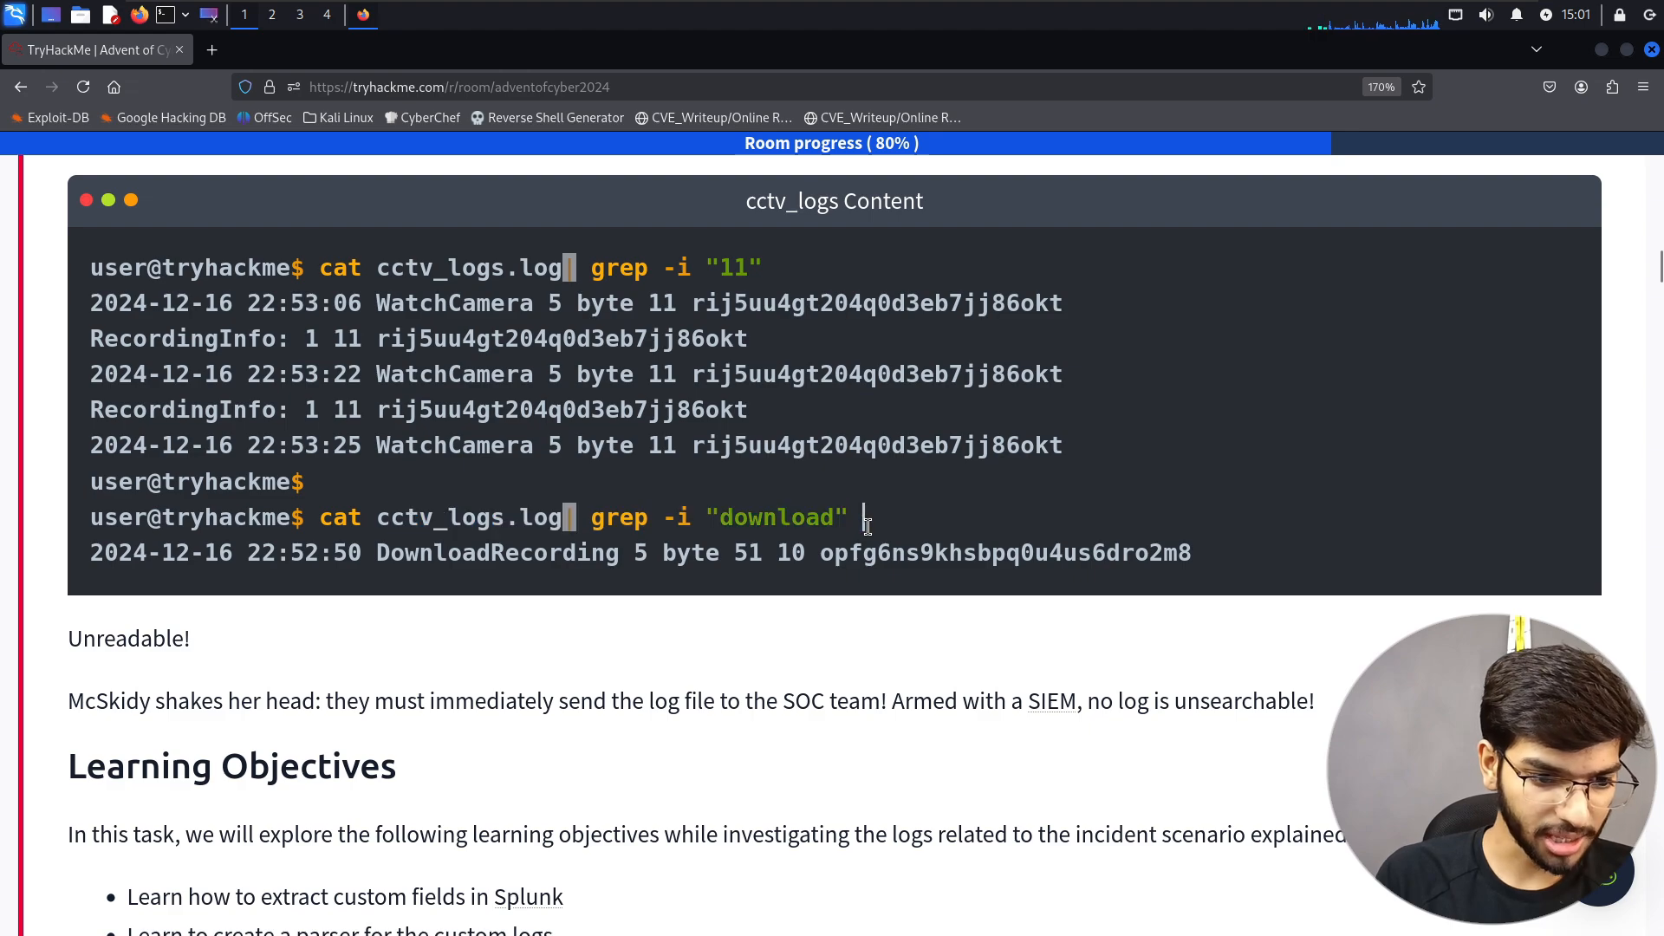
# - Review the task's Learning Objectives and start the virtual machine under Connecting to the Machine
pyautogui.scroll(-3, 867, 526)
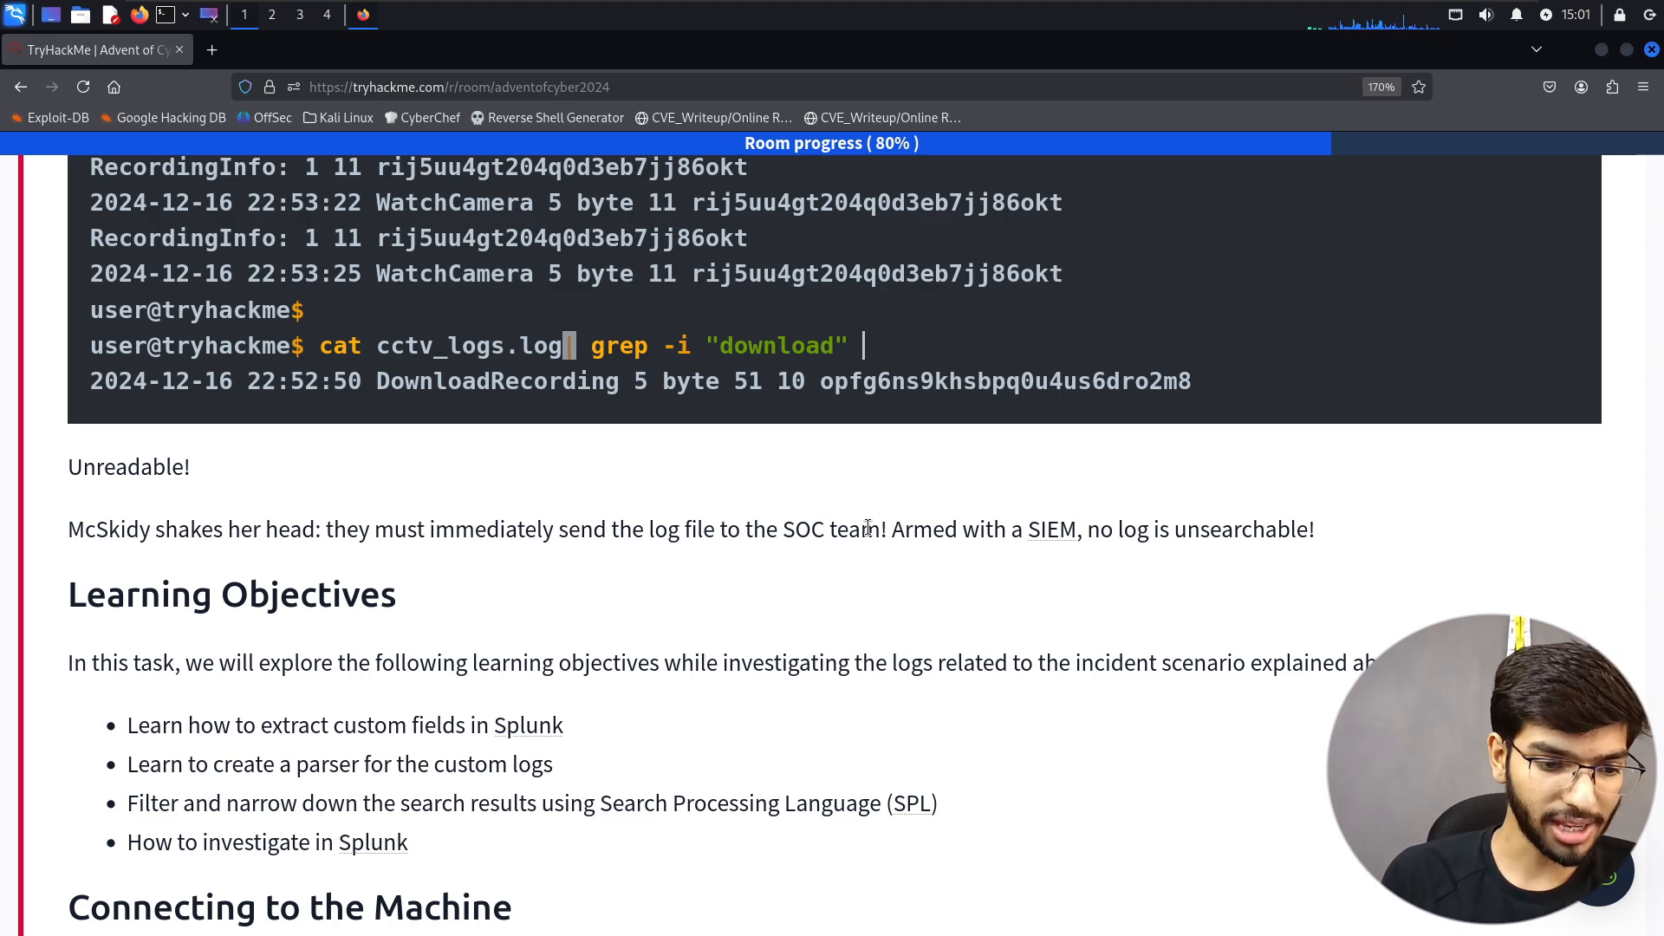
pyautogui.scroll(-2, 868, 528)
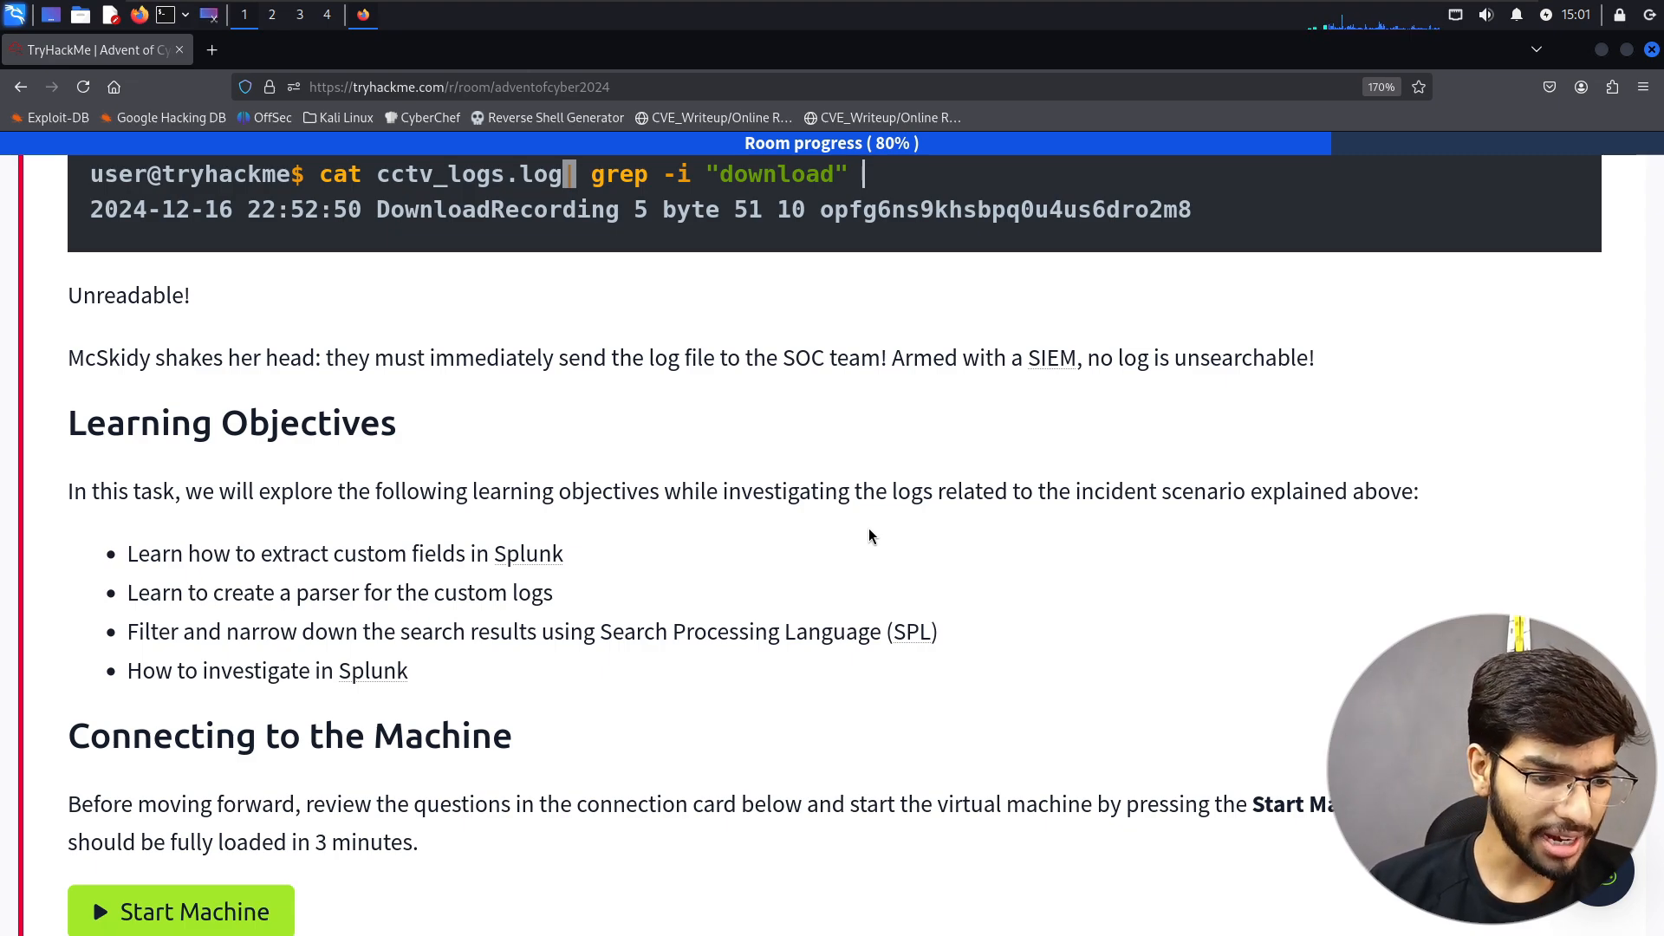
pyautogui.scroll(-2, 868, 529)
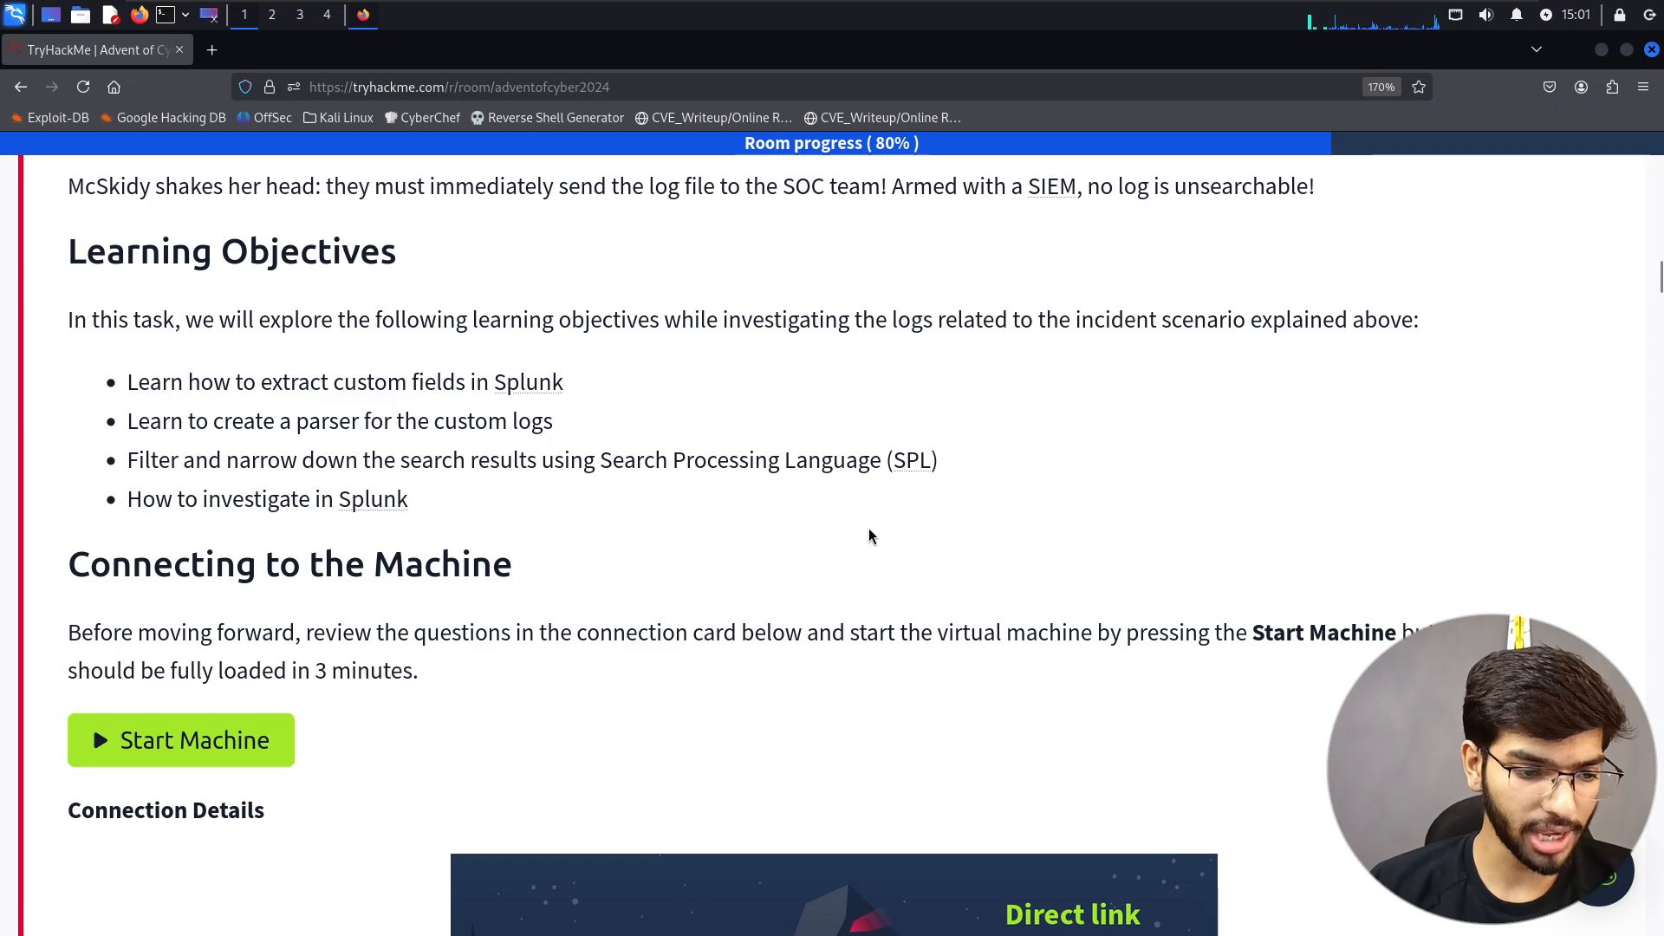
pyautogui.scroll(-4, 870, 535)
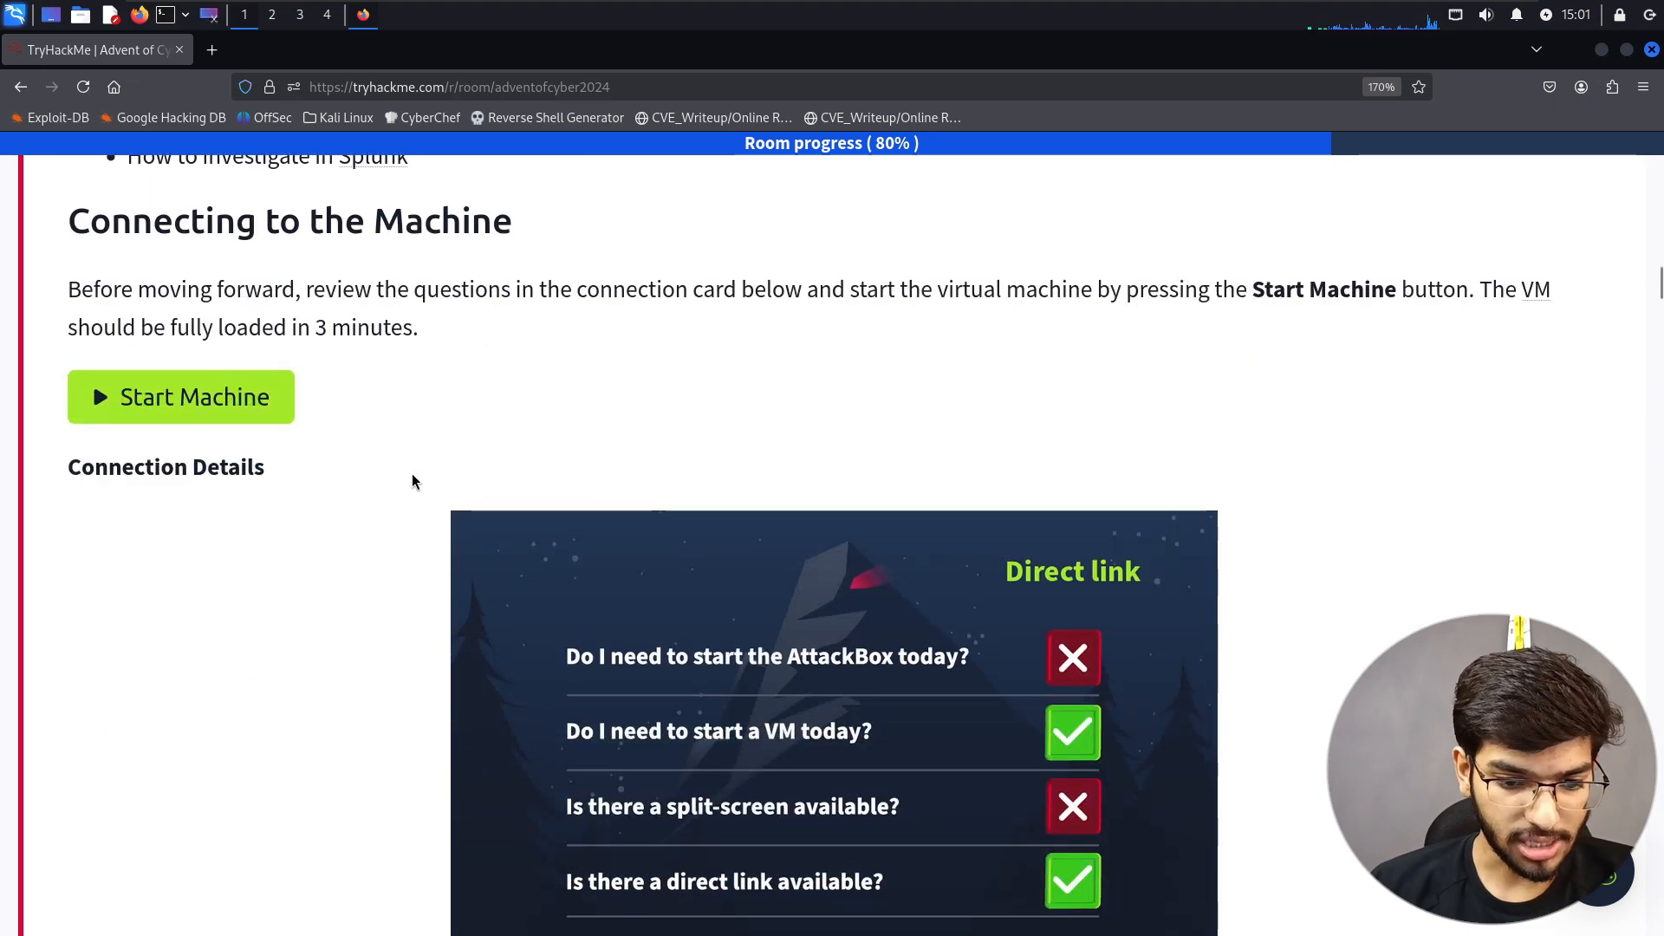
pyautogui.click(247, 404)
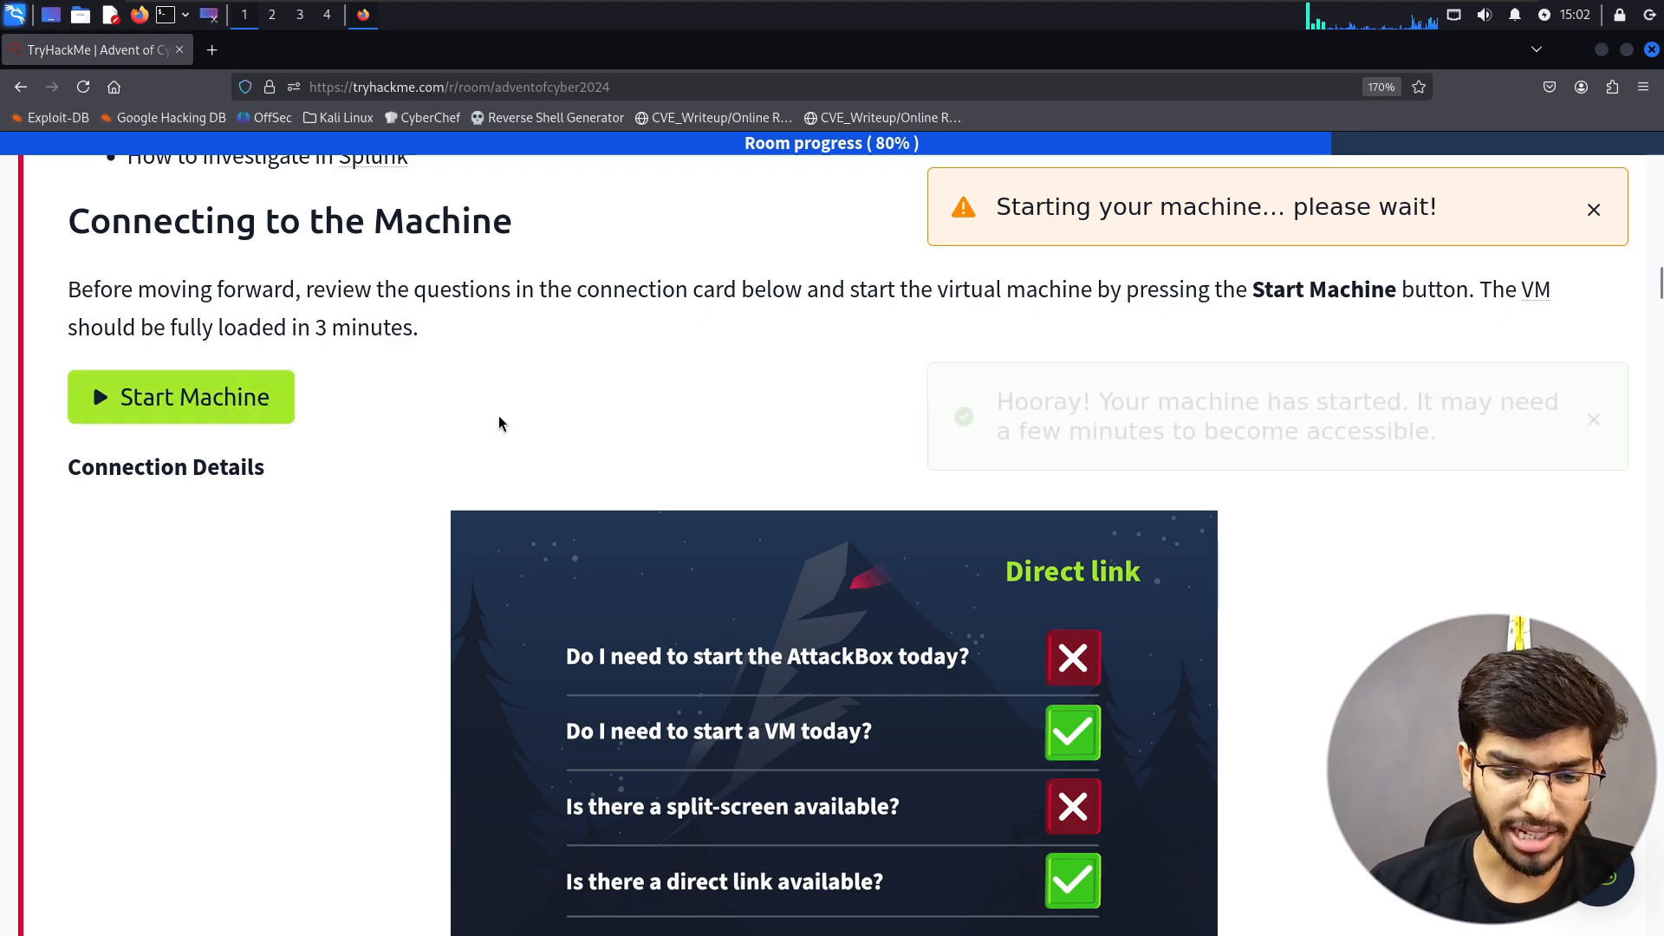
# - Read the connection details and the Splunk instructions on the index=* search, the All time range, the sourcetype datasets and the CCTV logs query
pyautogui.scroll(-2, 498, 423)
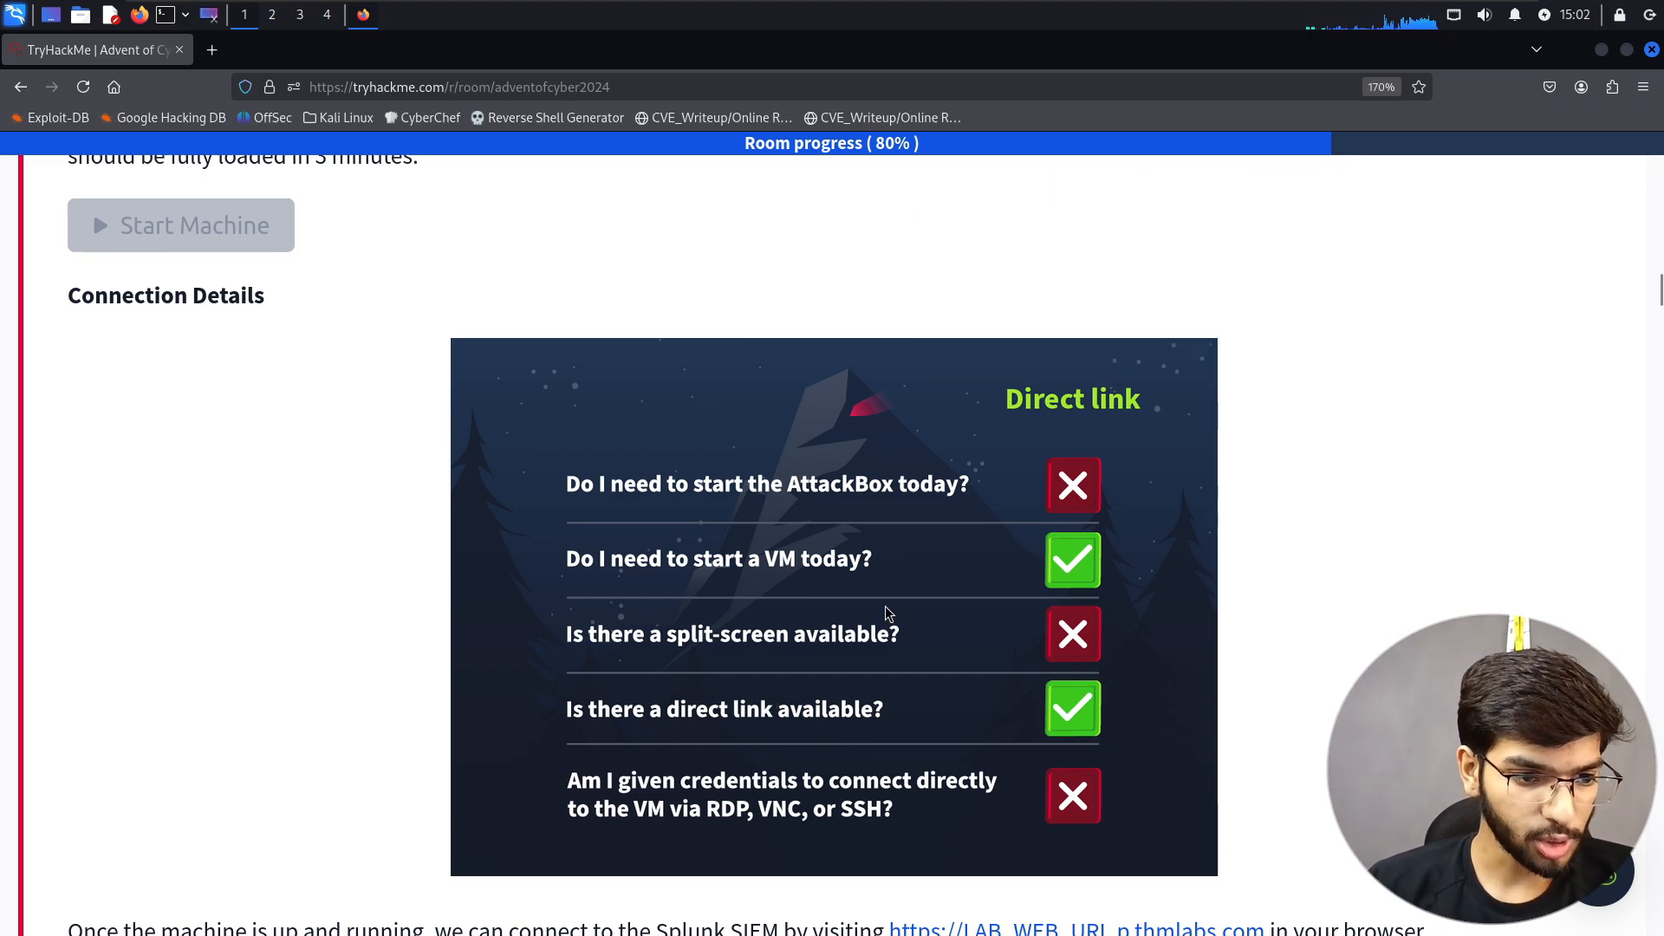
pyautogui.scroll(-5, 886, 606)
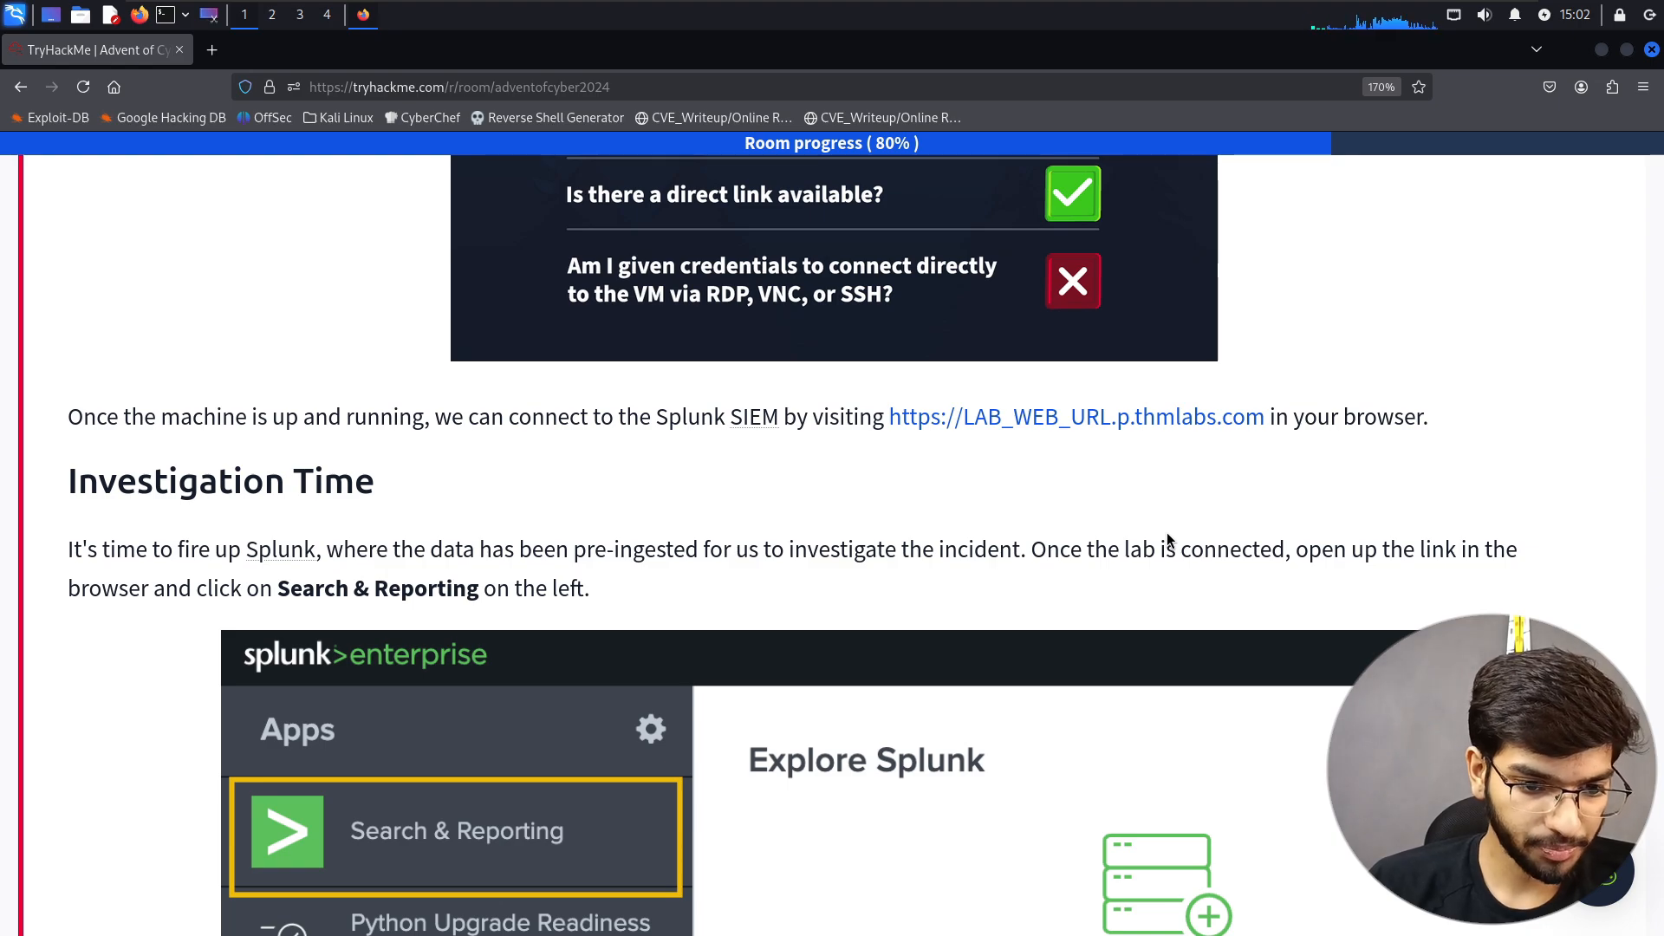
pyautogui.scroll(-2, 1167, 537)
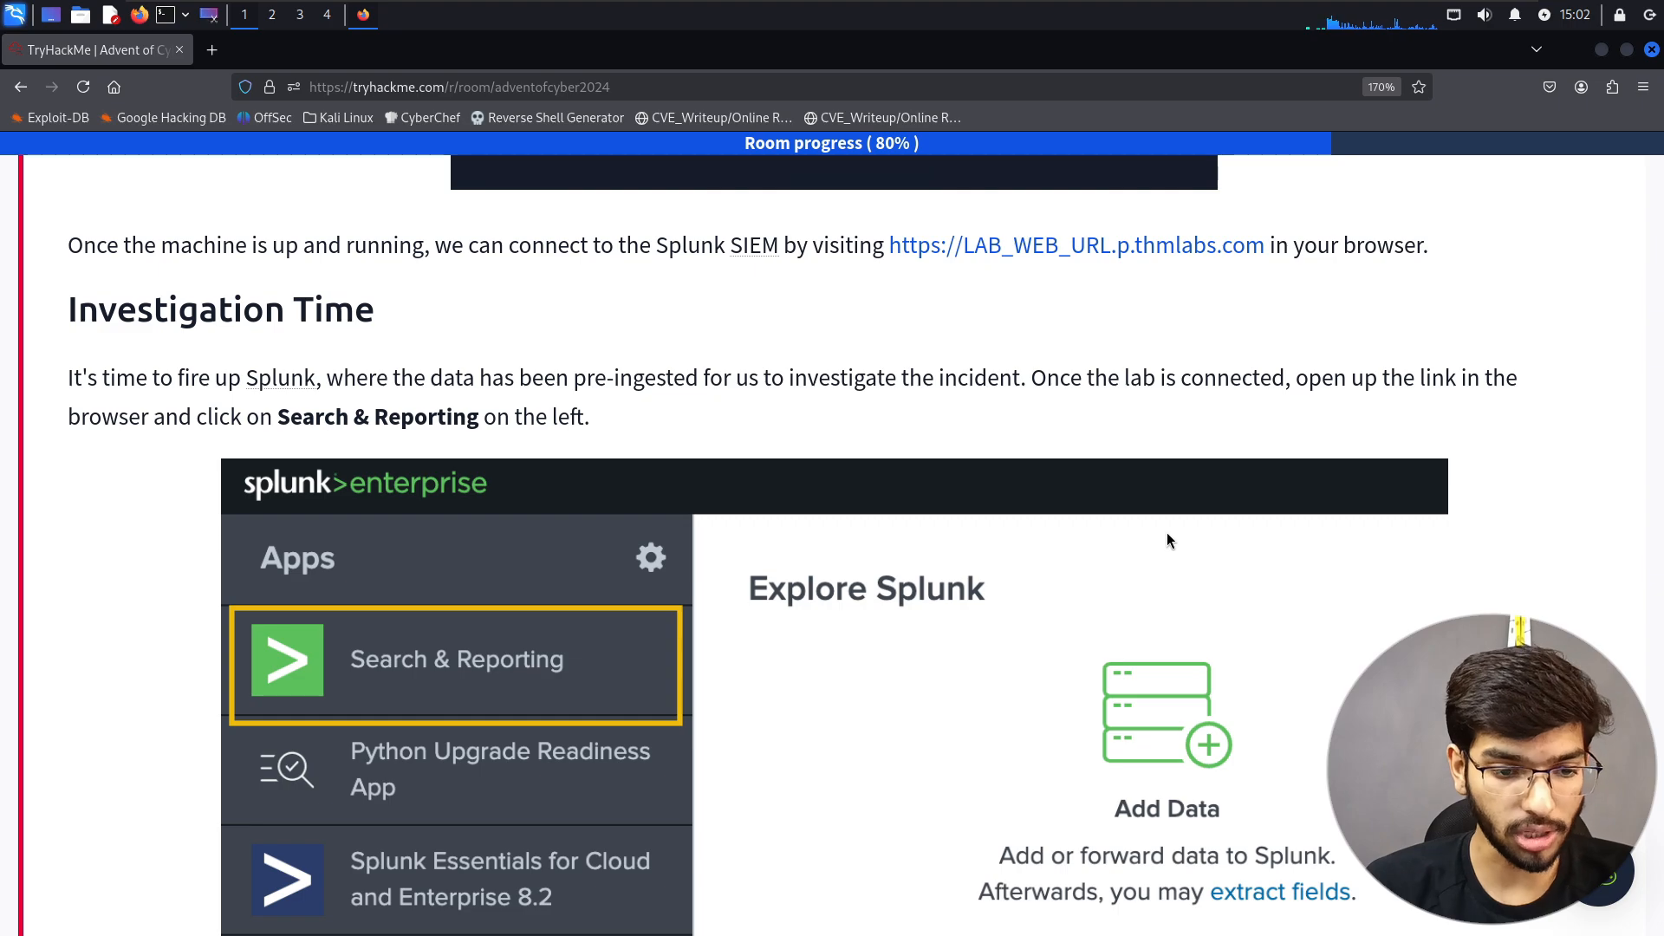
pyautogui.scroll(-4, 1166, 538)
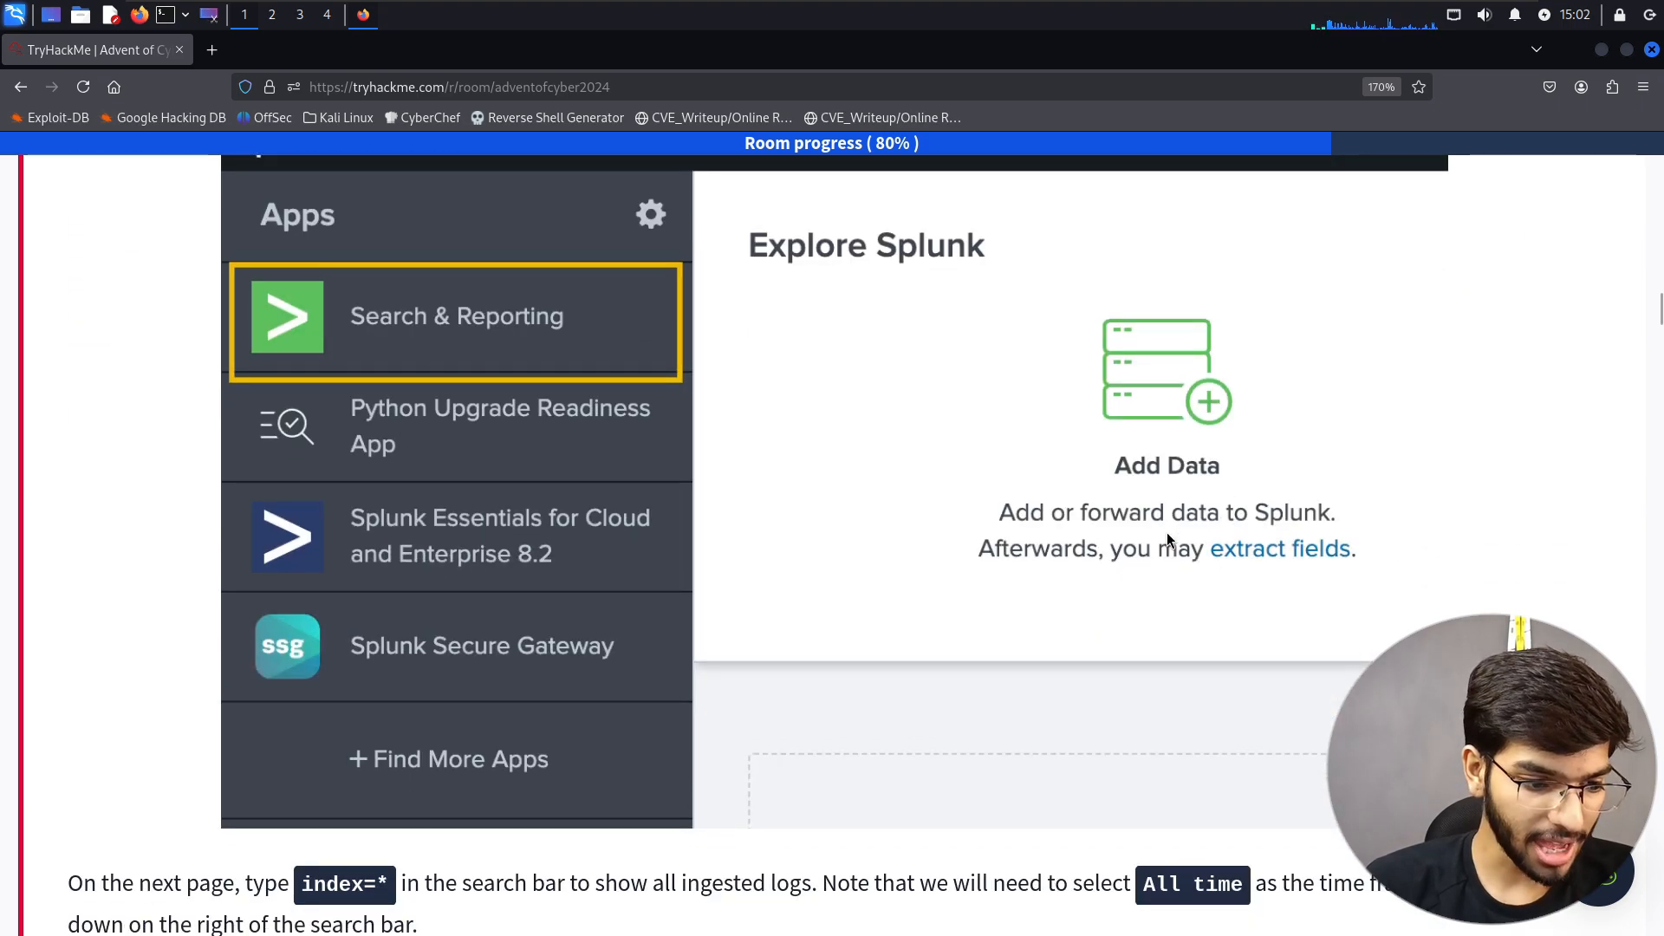
pyautogui.scroll(-2, 1166, 539)
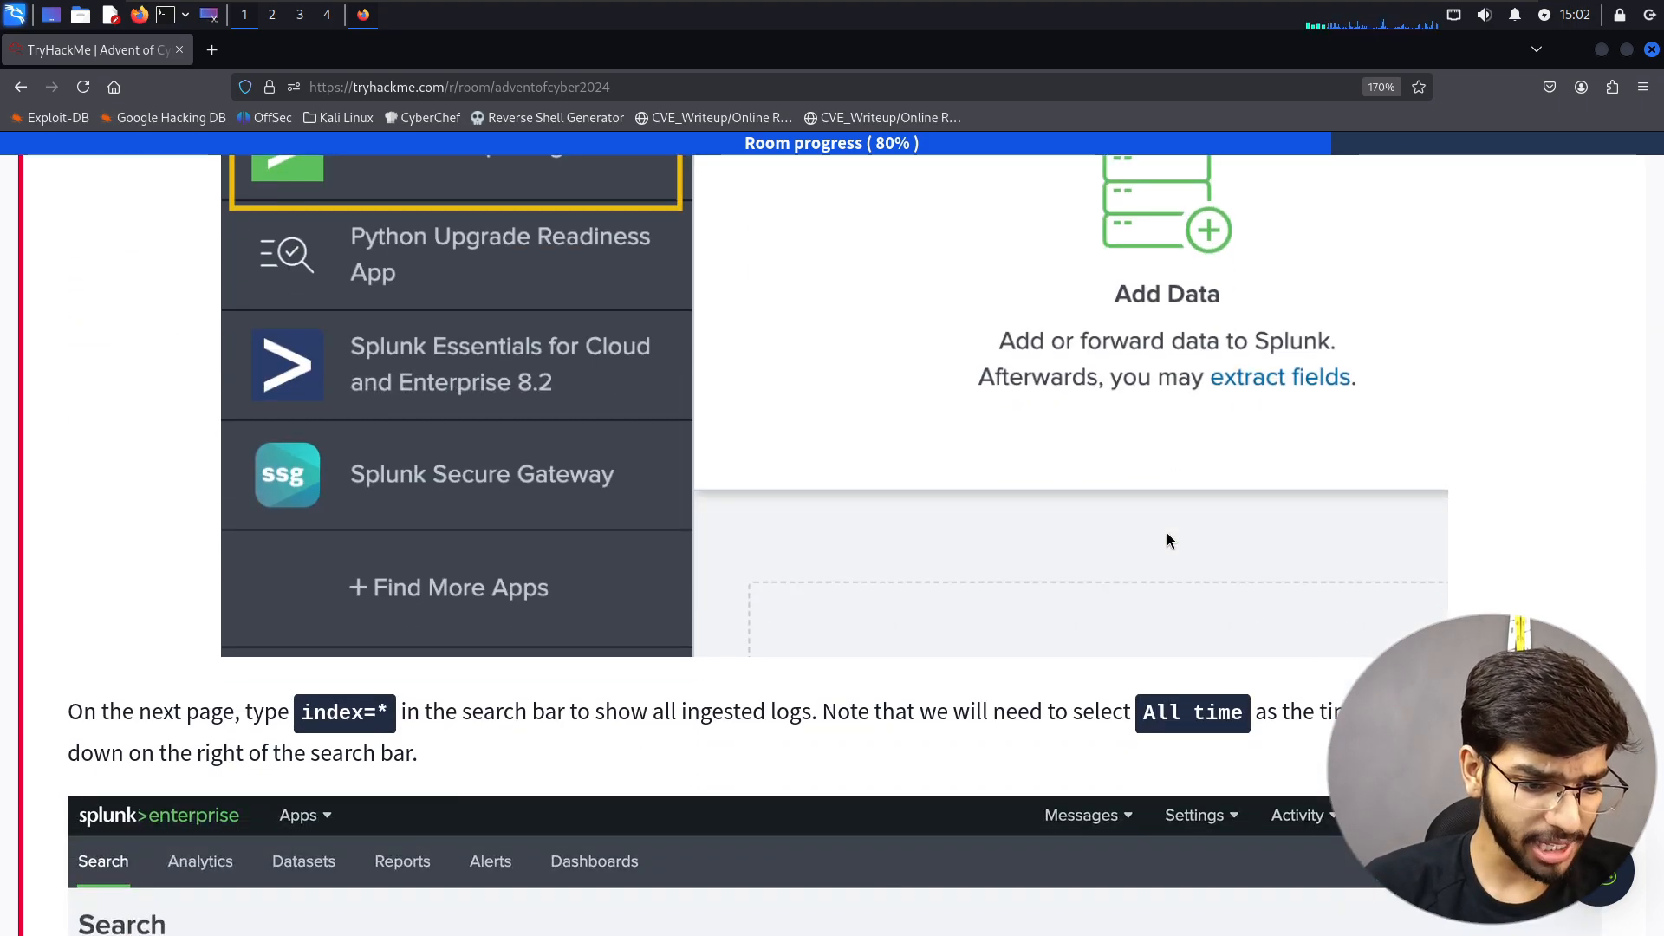
pyautogui.scroll(-4, 1167, 539)
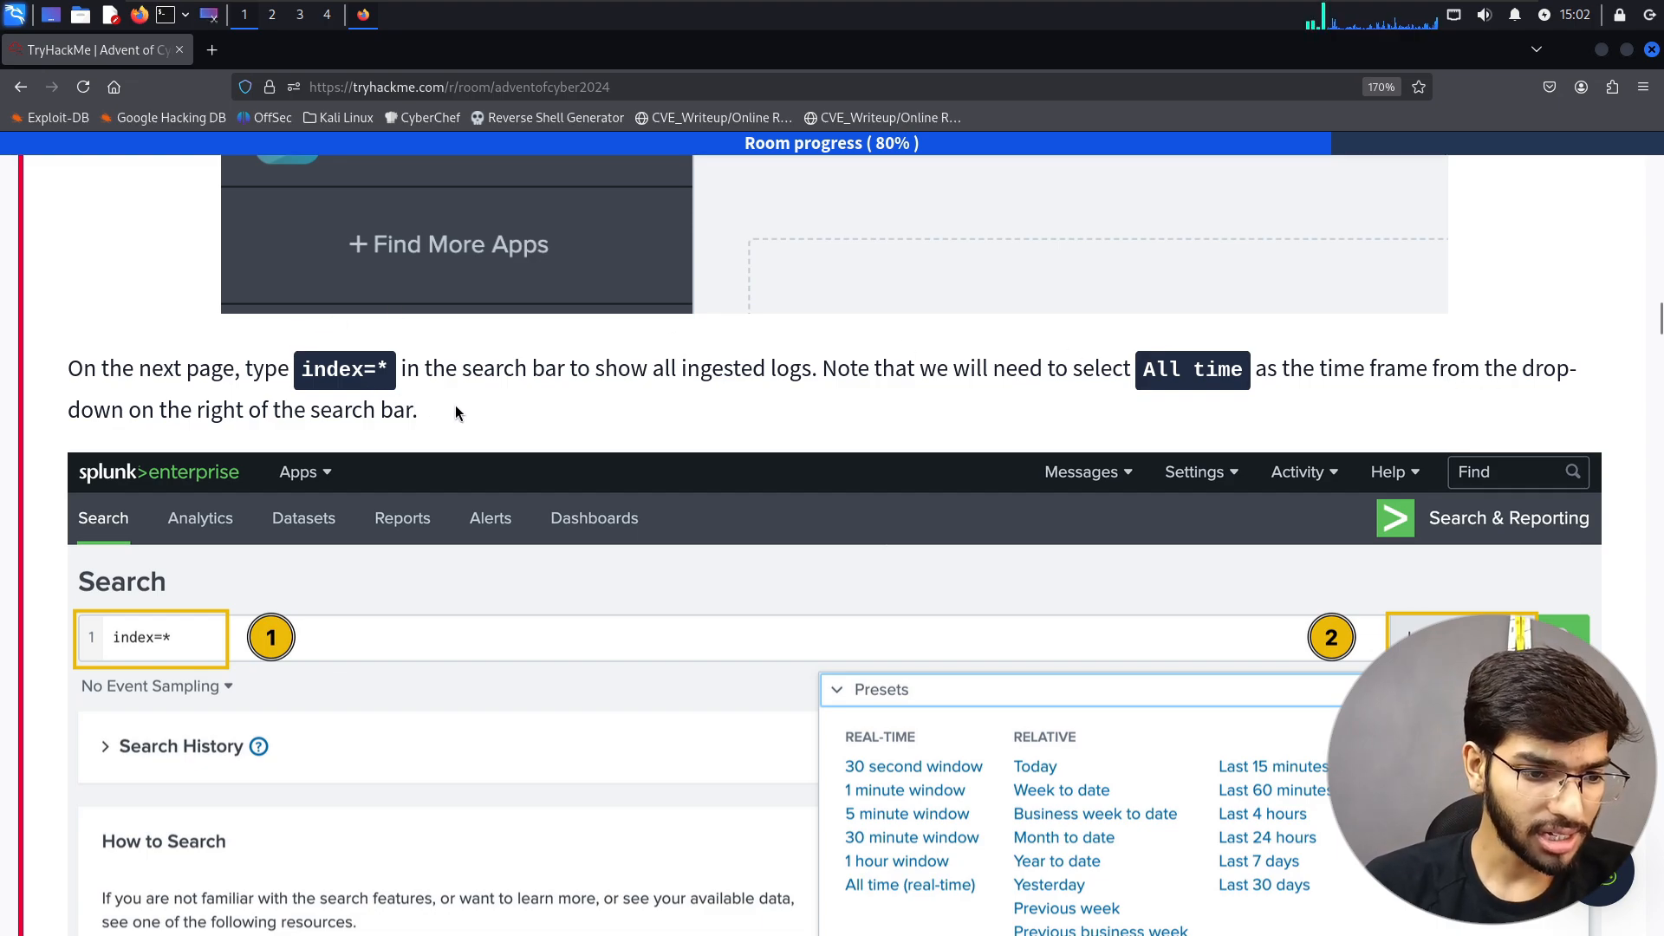
pyautogui.scroll(-3, 455, 404)
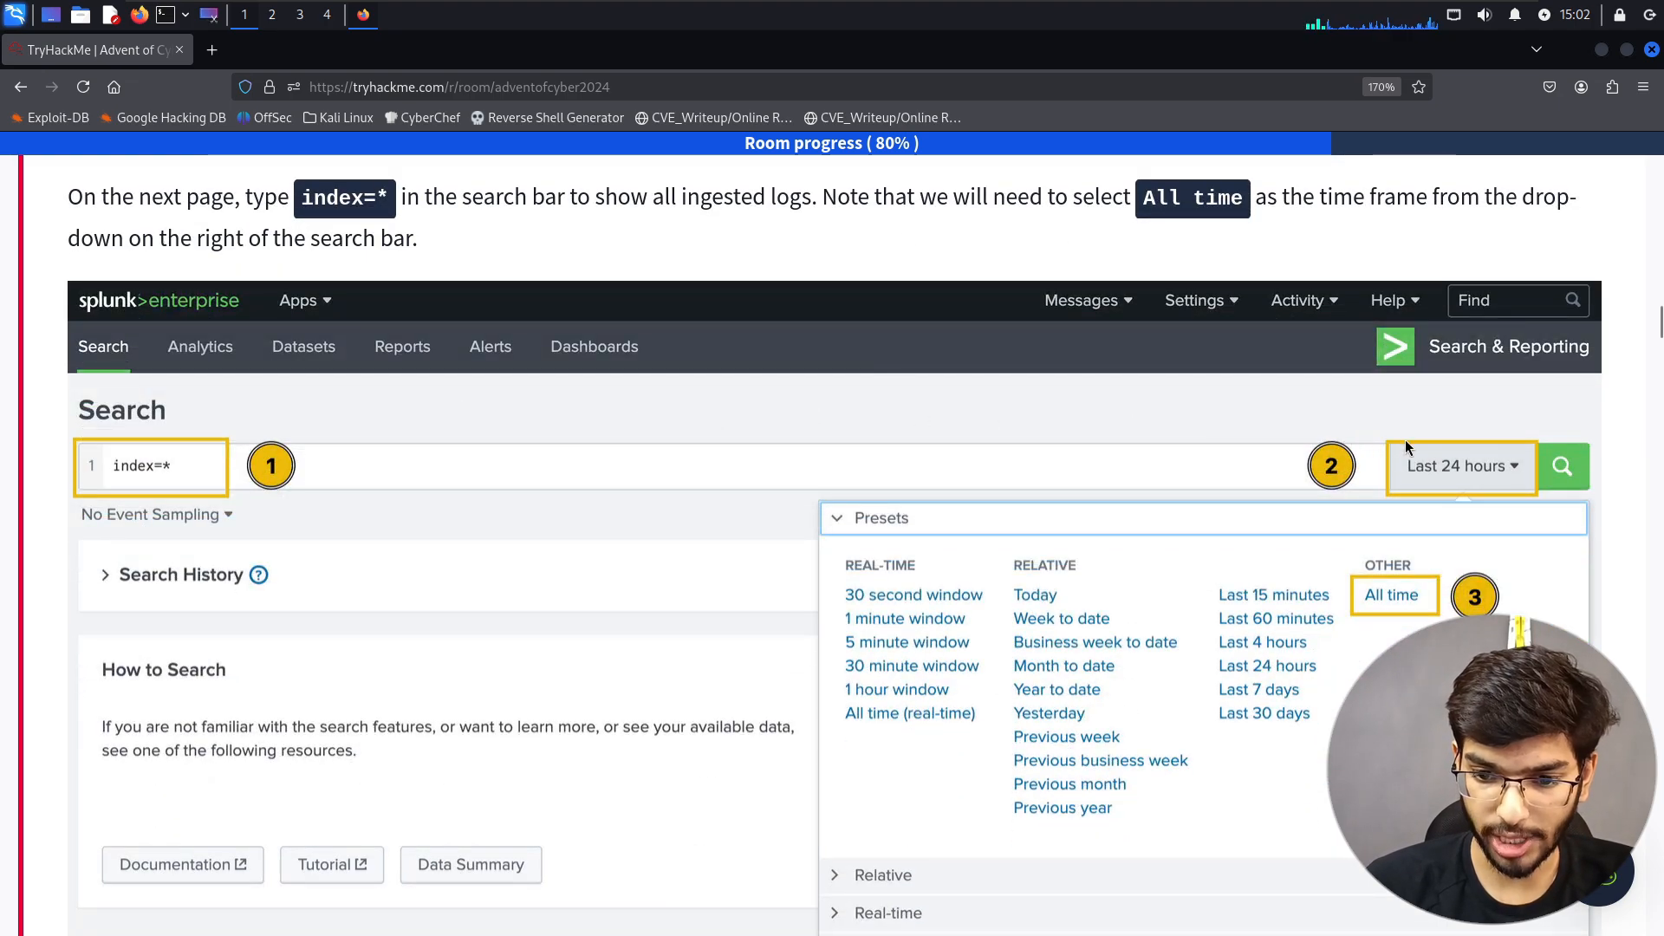
pyautogui.scroll(-10, 1264, 586)
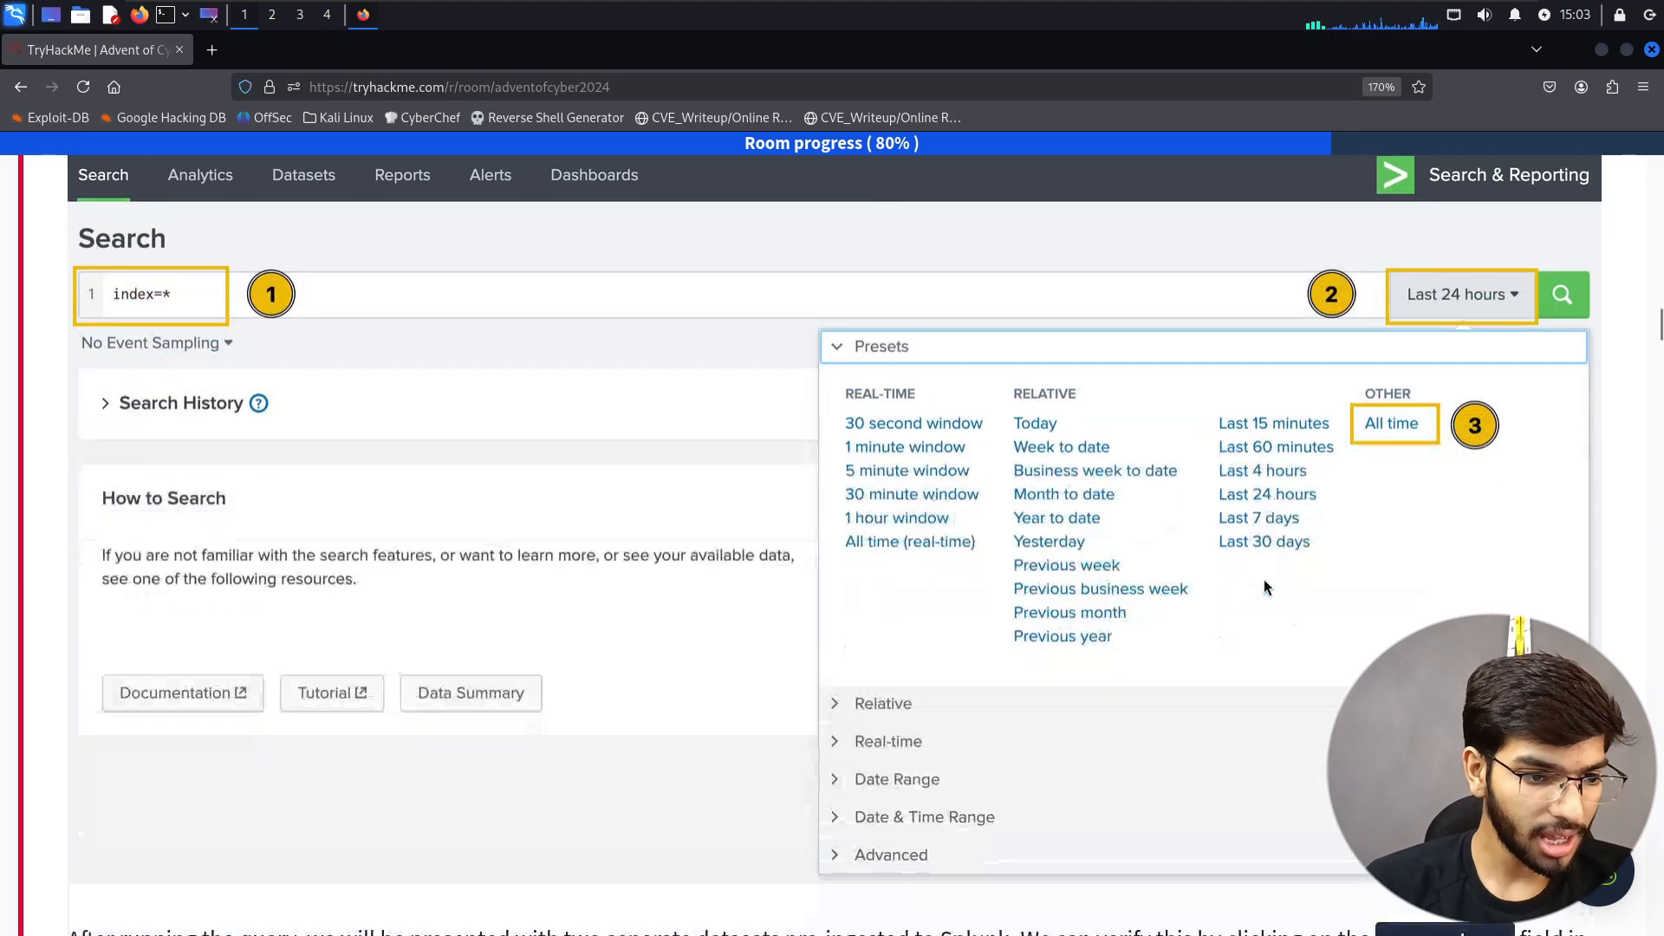
pyautogui.scroll(-3, 1264, 581)
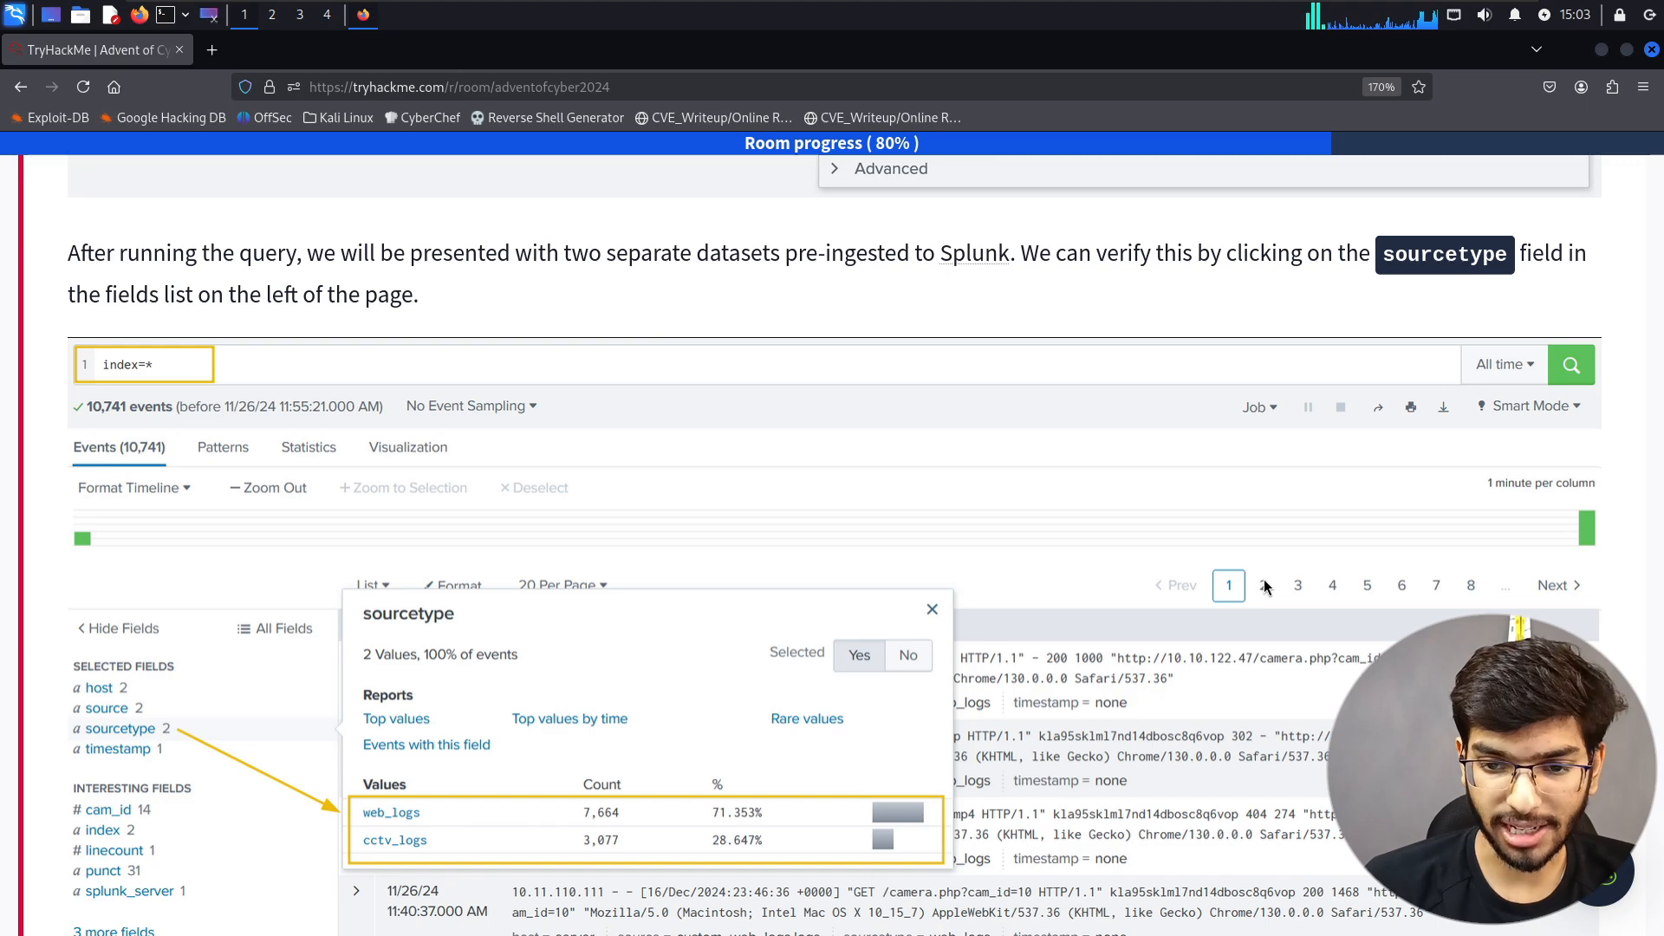
pyautogui.scroll(-1, 1263, 586)
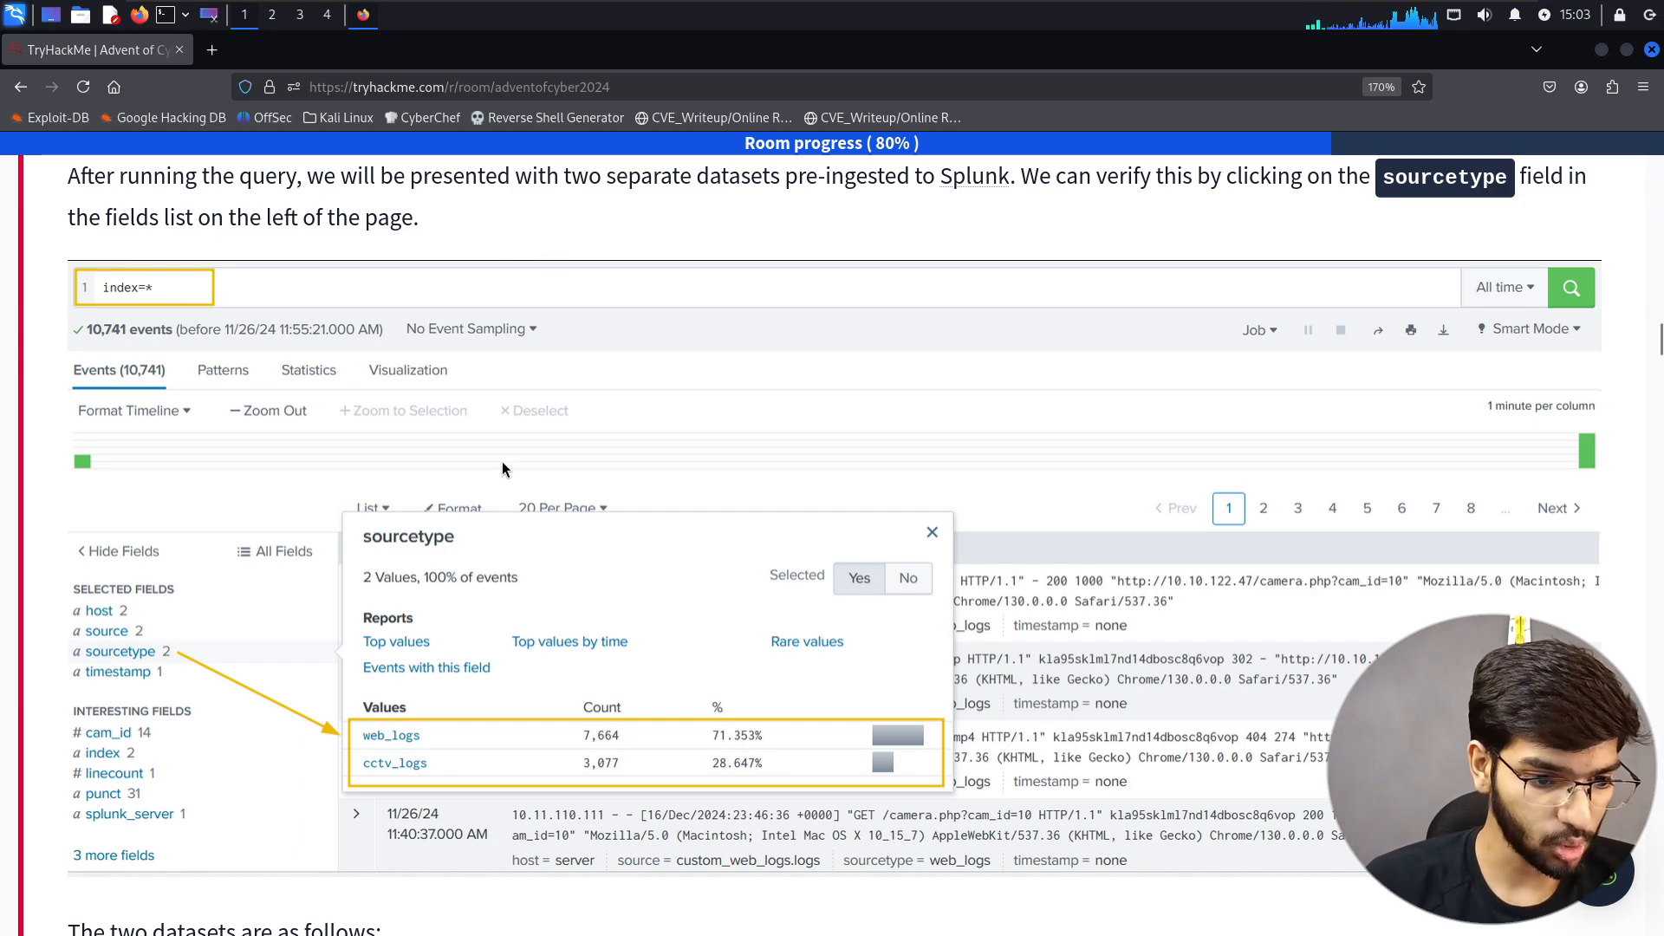
pyautogui.scroll(-2, 475, 511)
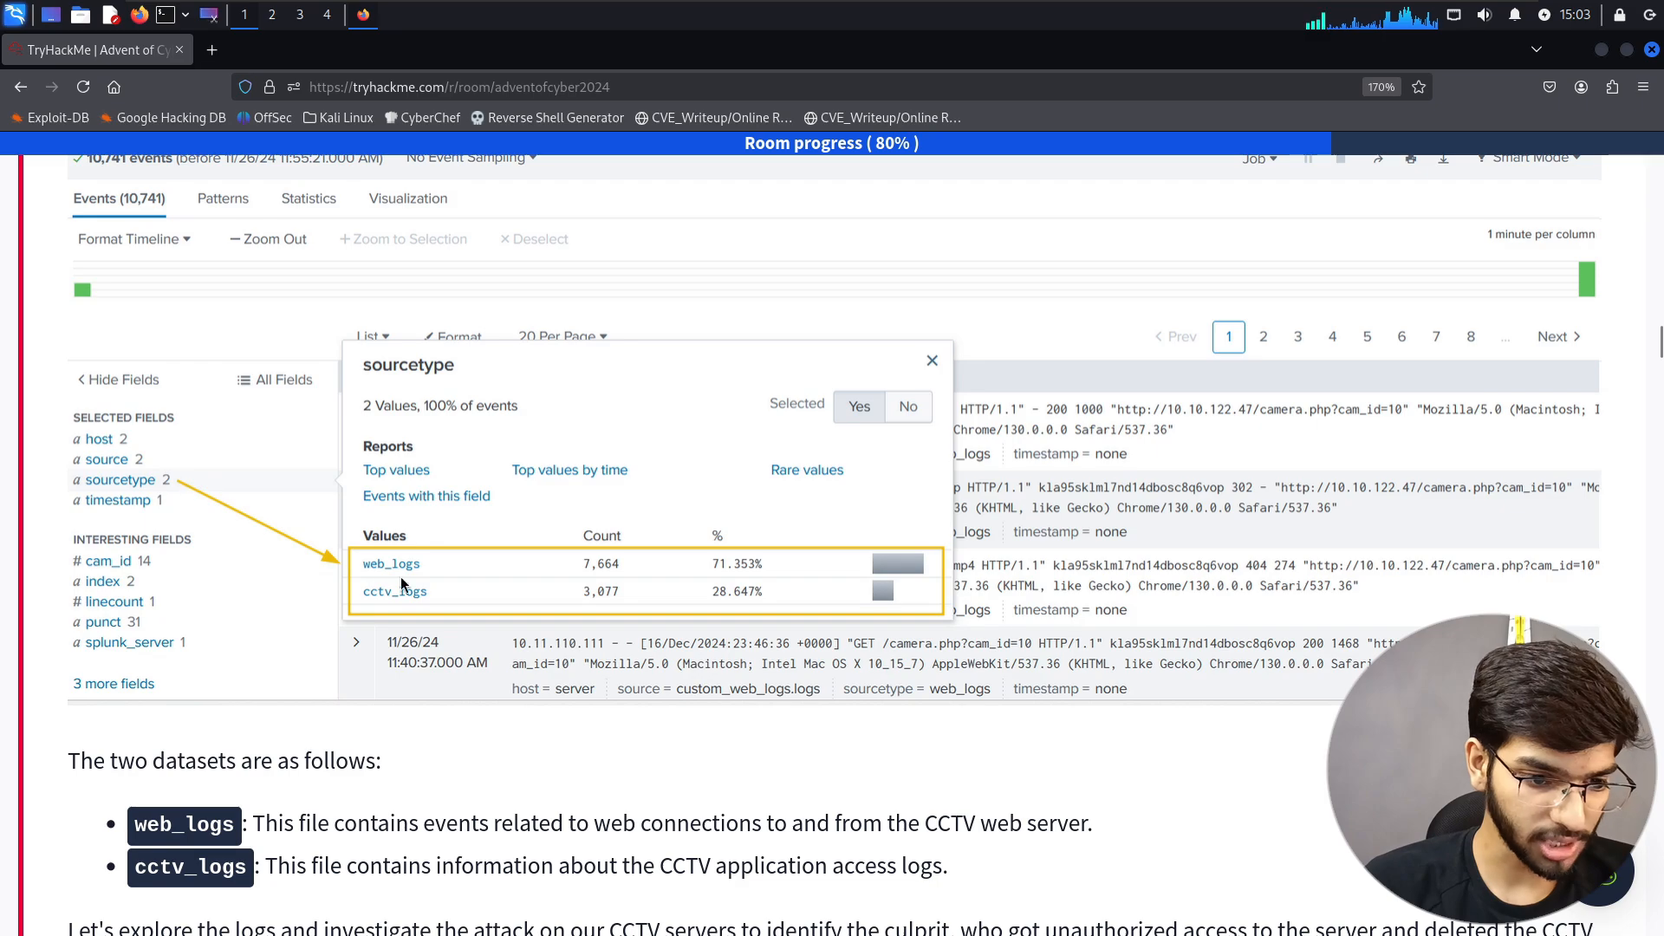
pyautogui.scroll(-2, 446, 612)
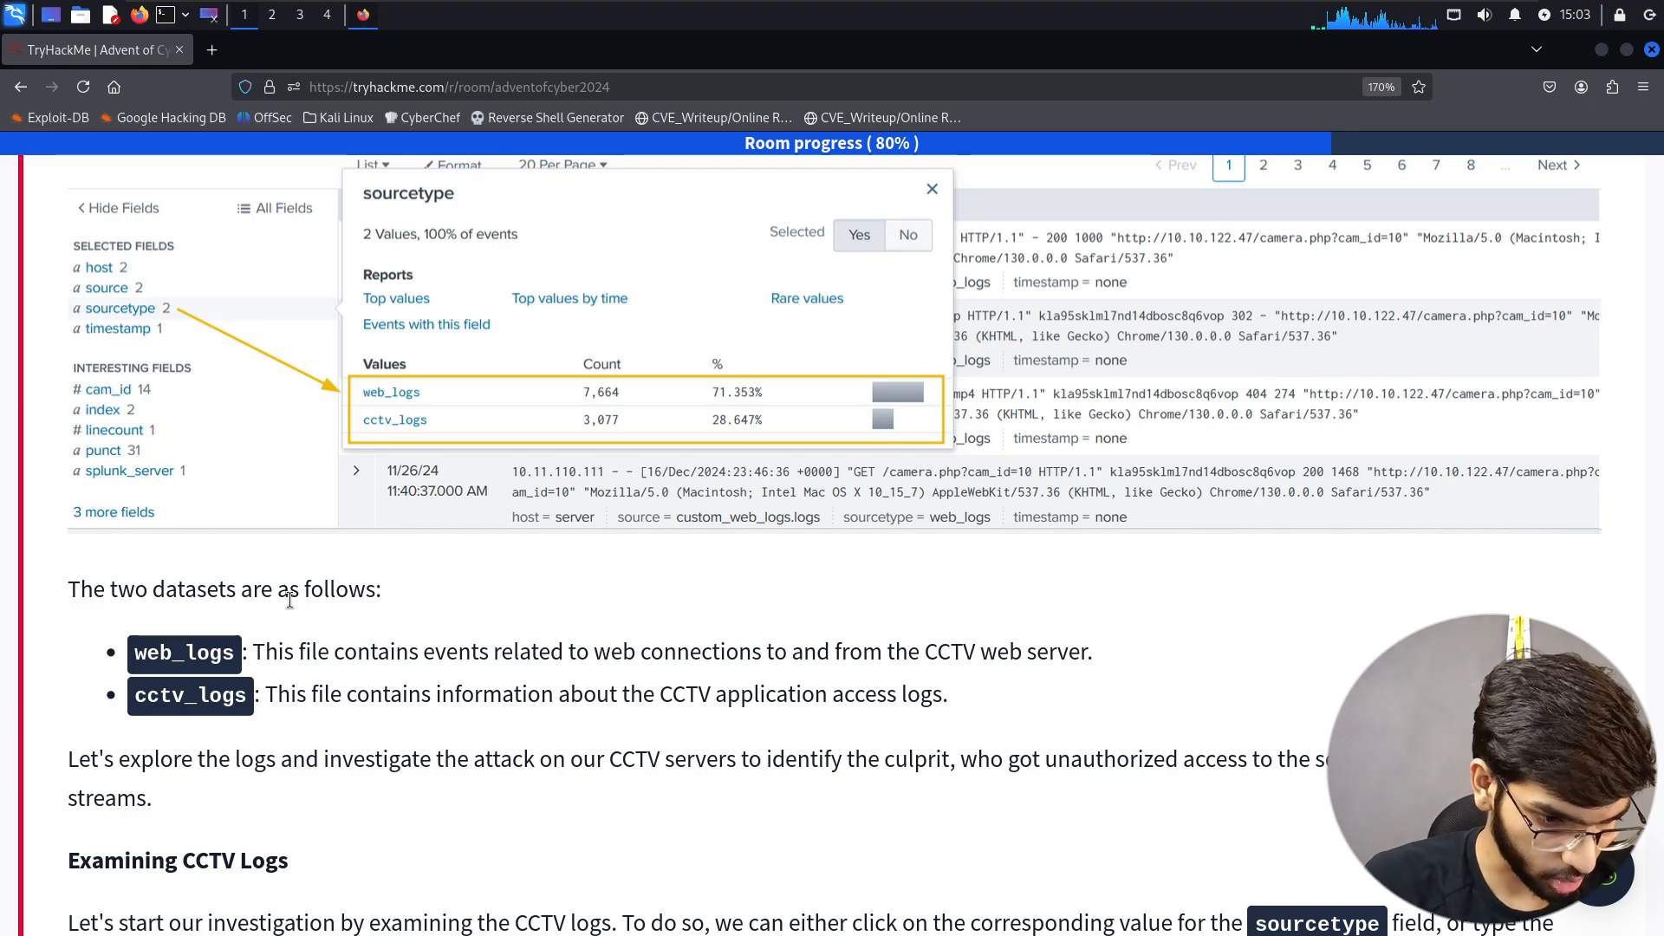
pyautogui.scroll(-2, 290, 600)
pyautogui.scroll(-2, 289, 600)
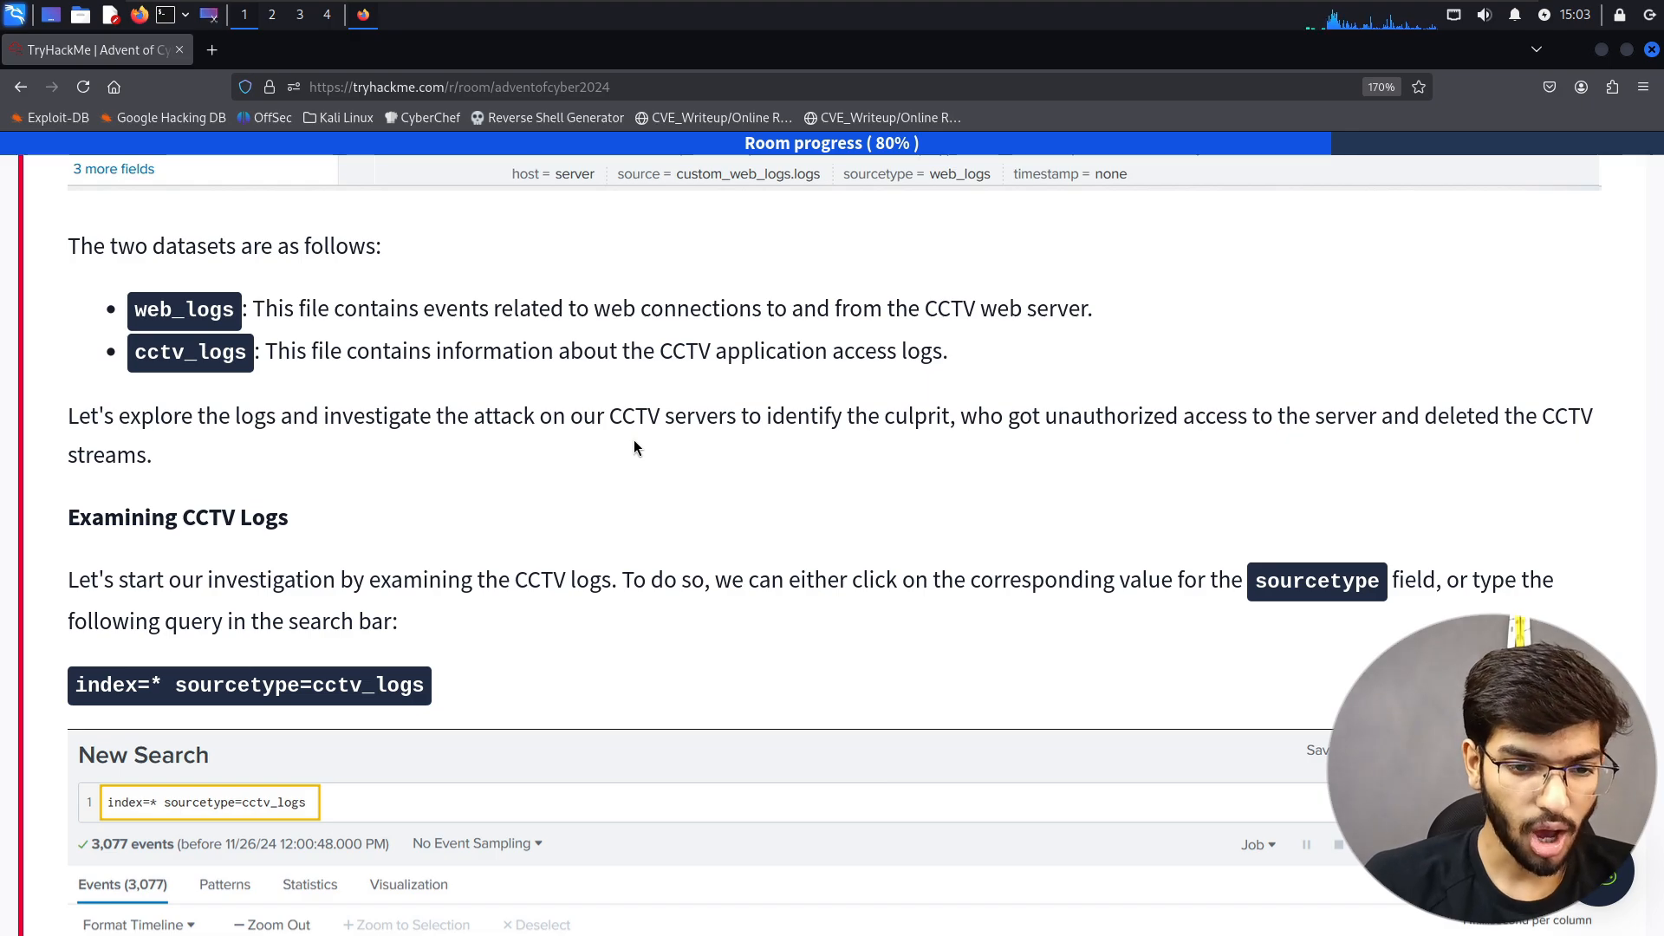
# - Open the Splunk SIEM lab link from the connection instructions in a new browser tab and switch to that tab
pyautogui.scroll(10, 443, 459)
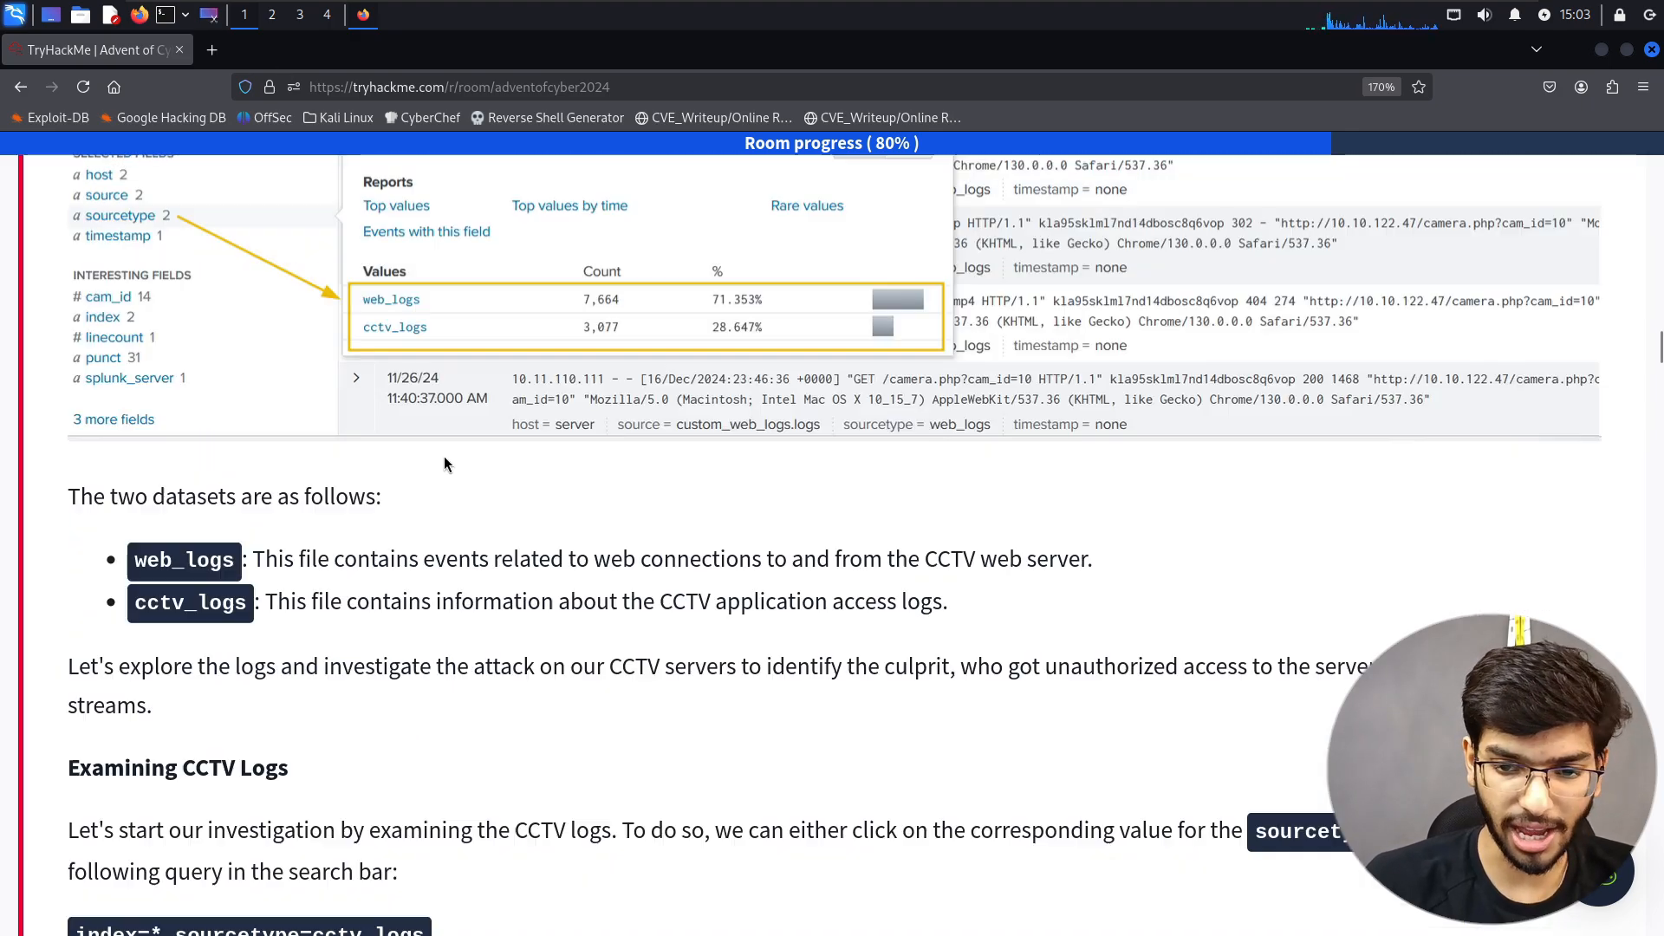
pyautogui.scroll(15, 444, 462)
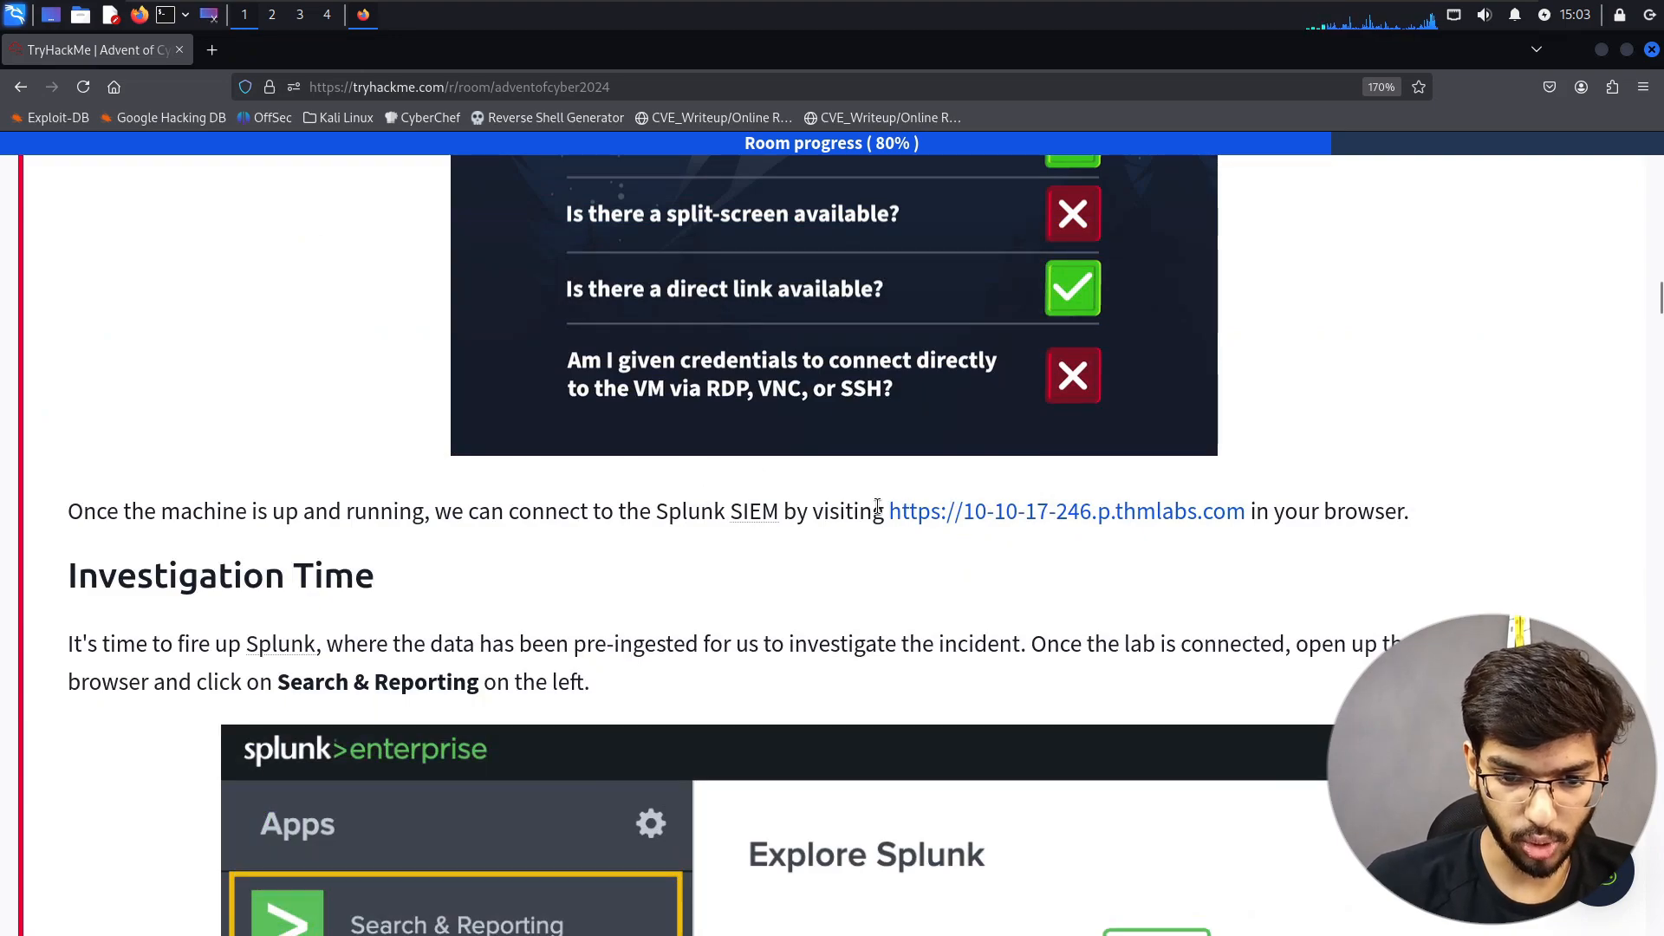
pyautogui.middleClick(924, 524)
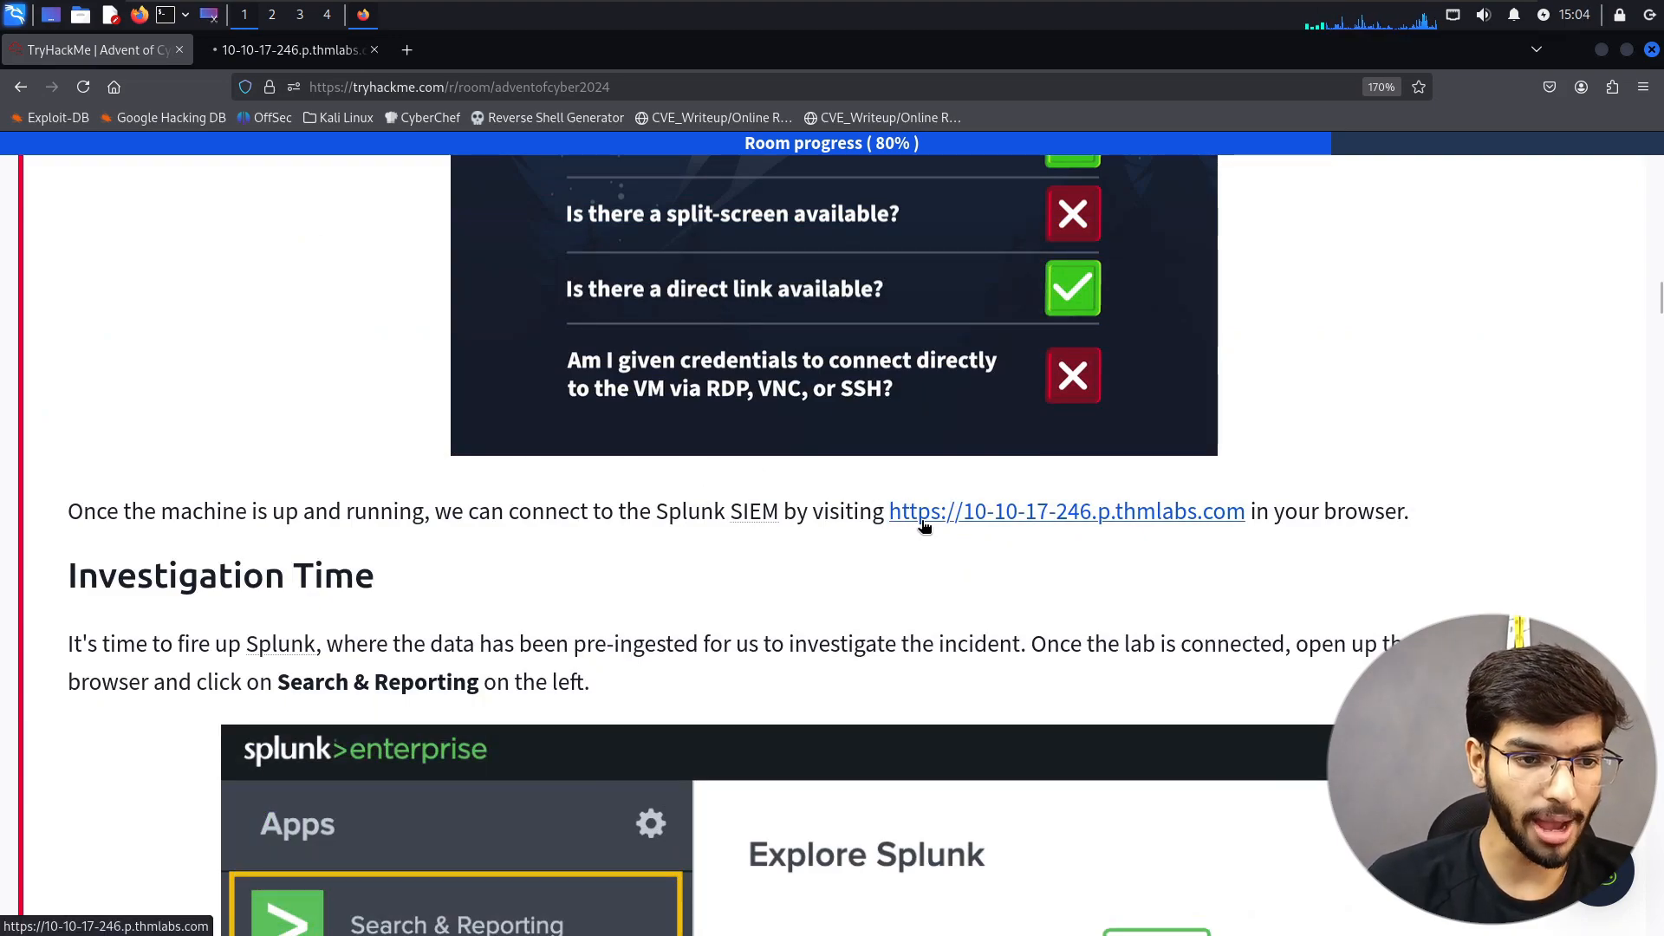
pyautogui.hotkey('ctrl', 'Tab')
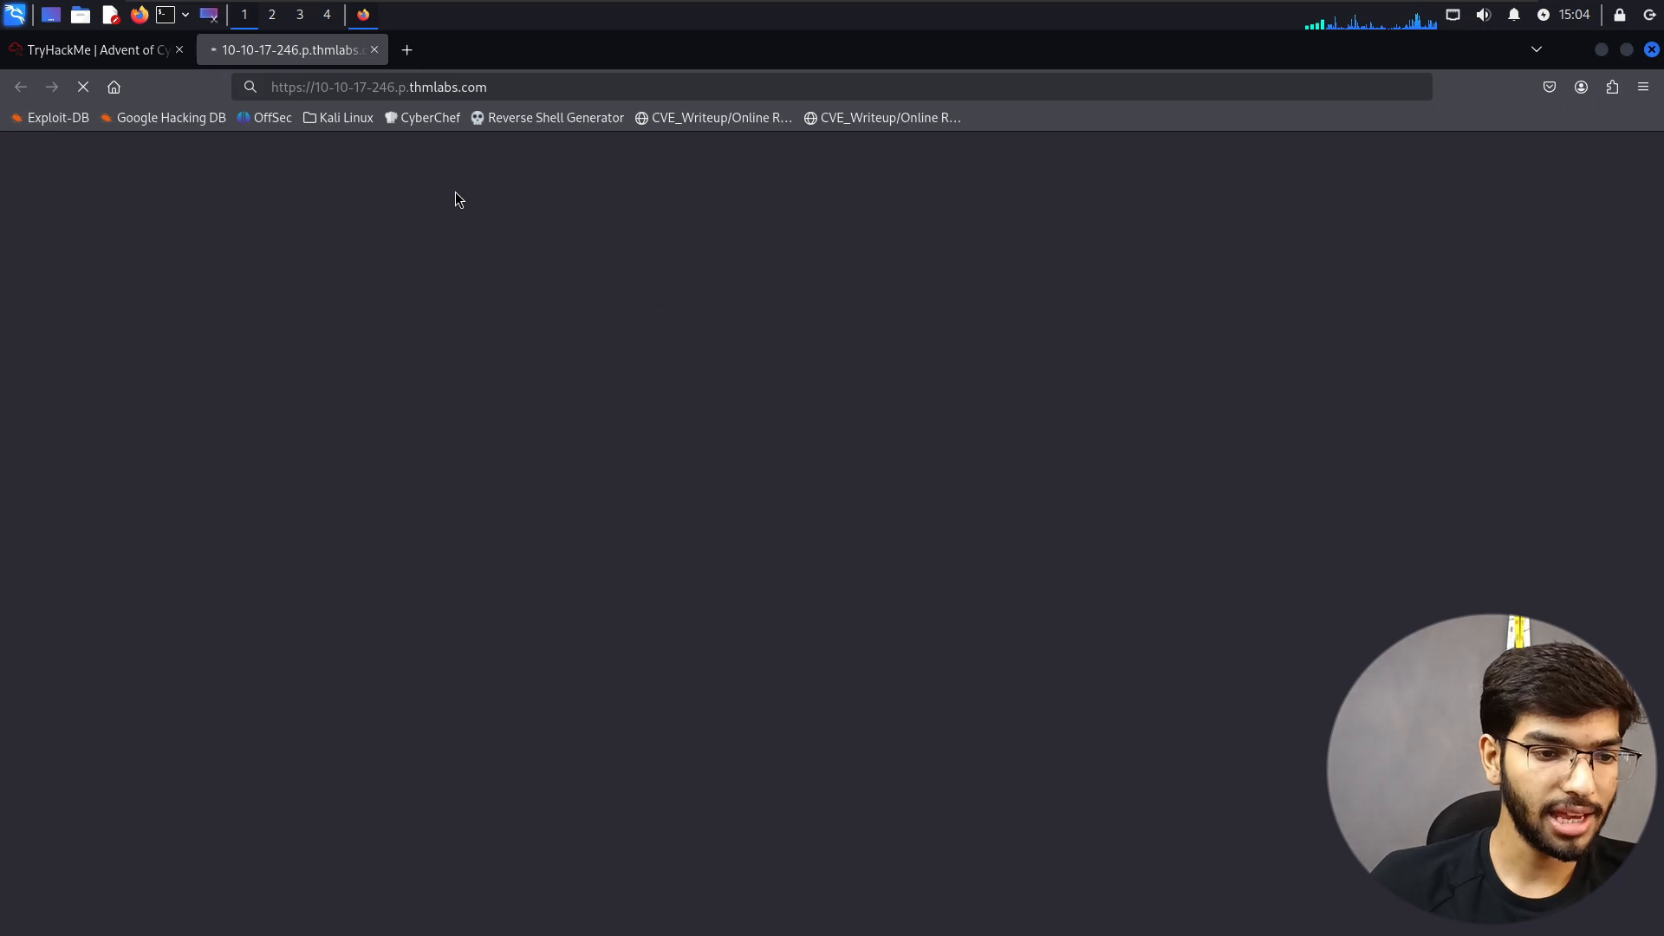
# - Detach the Splunk lab tab into its own window and tile it beside the TryHackMe room, with the Splunk search instructions in view
pyautogui.moveTo(264, 49); pyautogui.dragTo(783, 259)
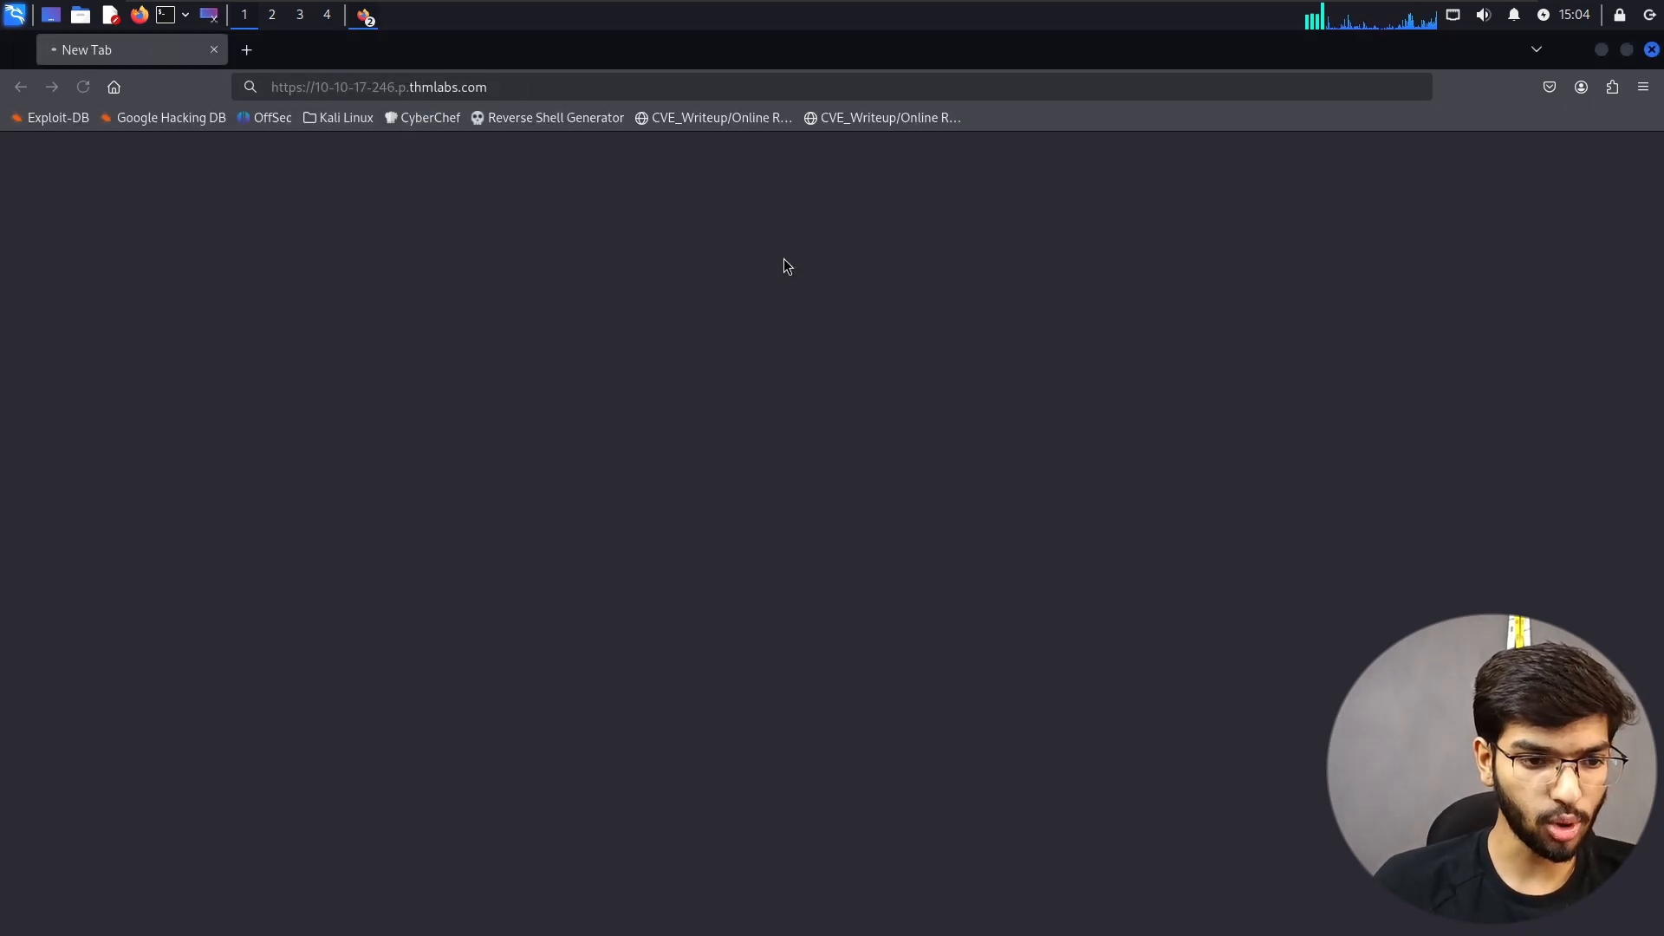
pyautogui.press('super+Right')
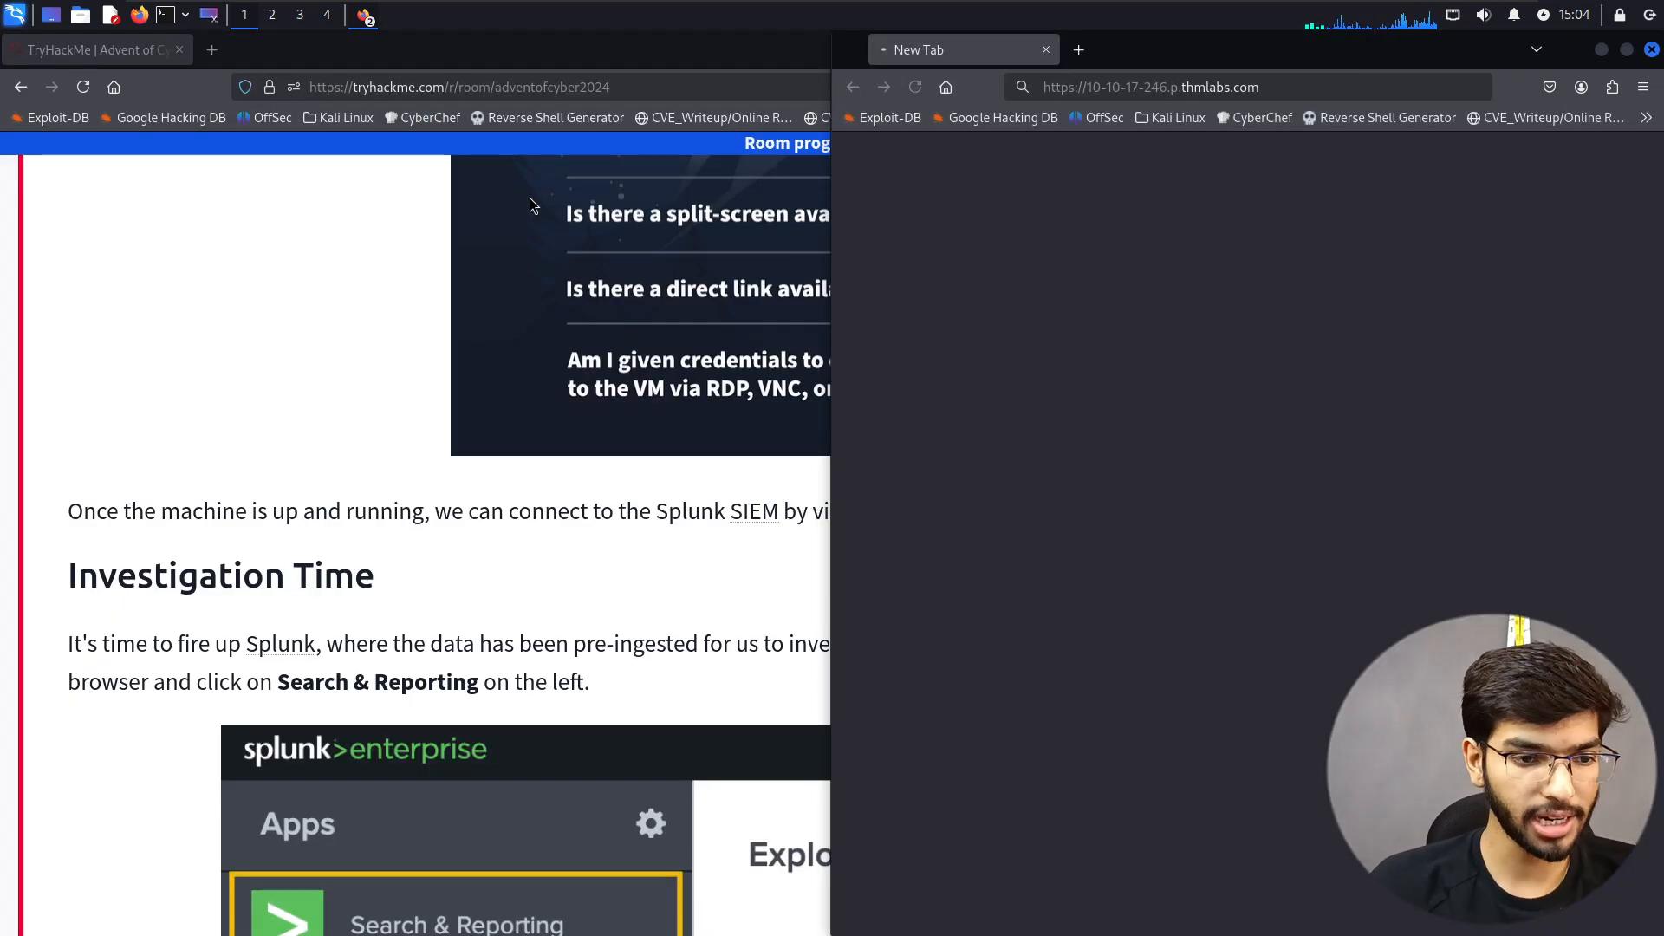
pyautogui.click(288, 252)
pyautogui.press('super+Left')
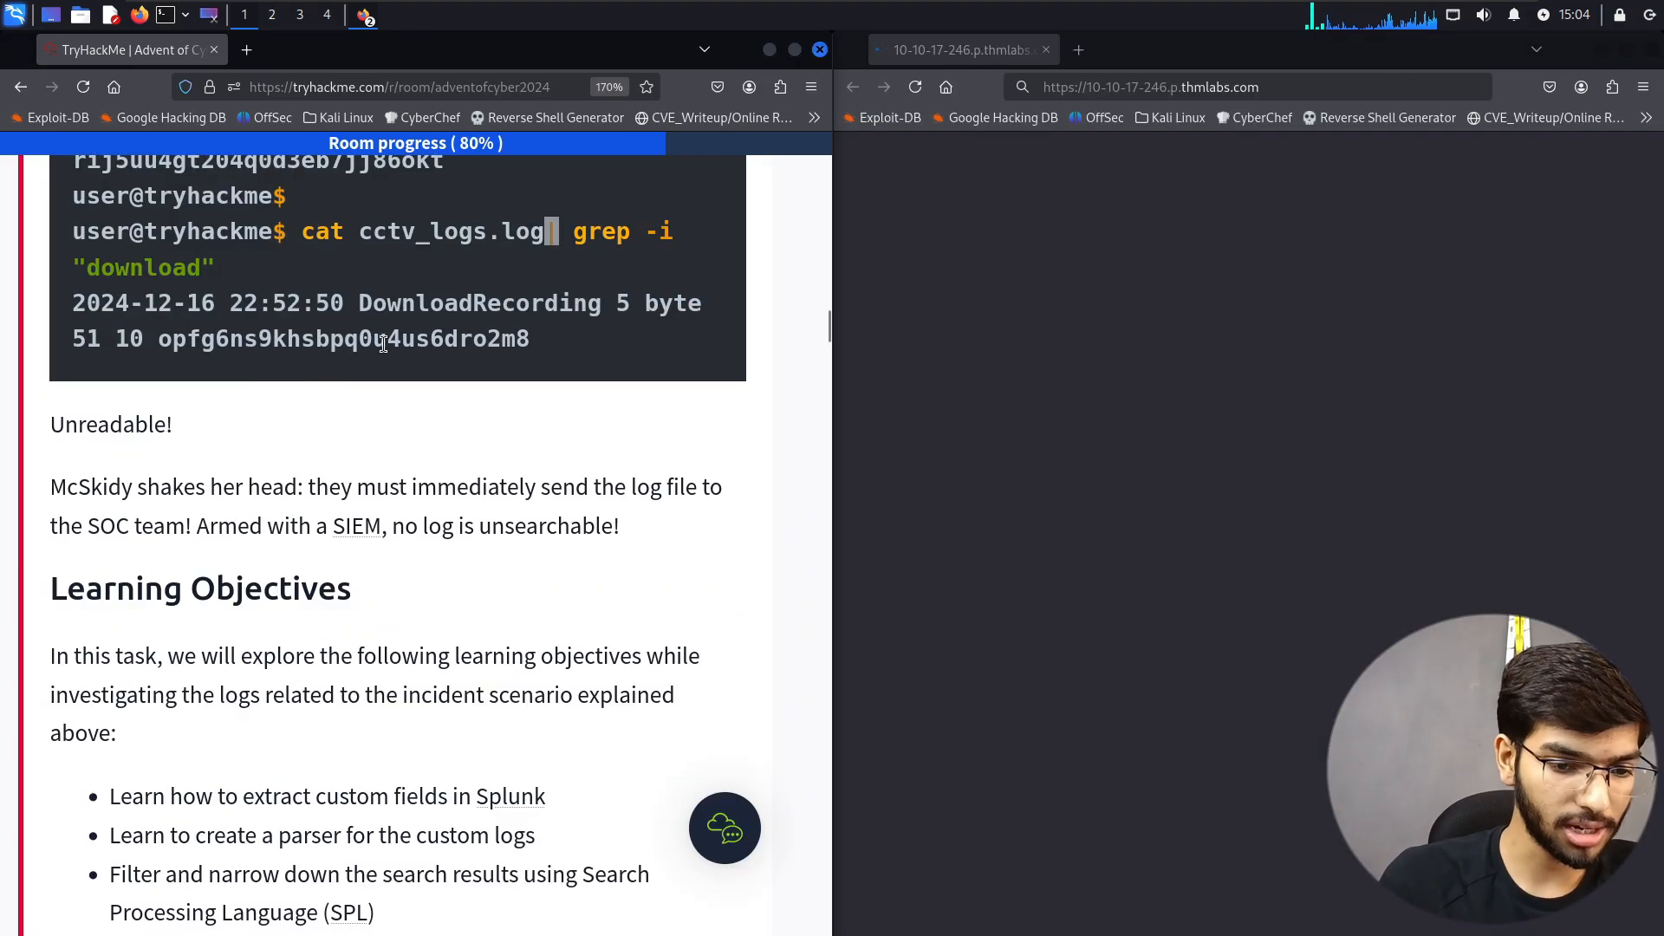
pyautogui.scroll(-15, 383, 346)
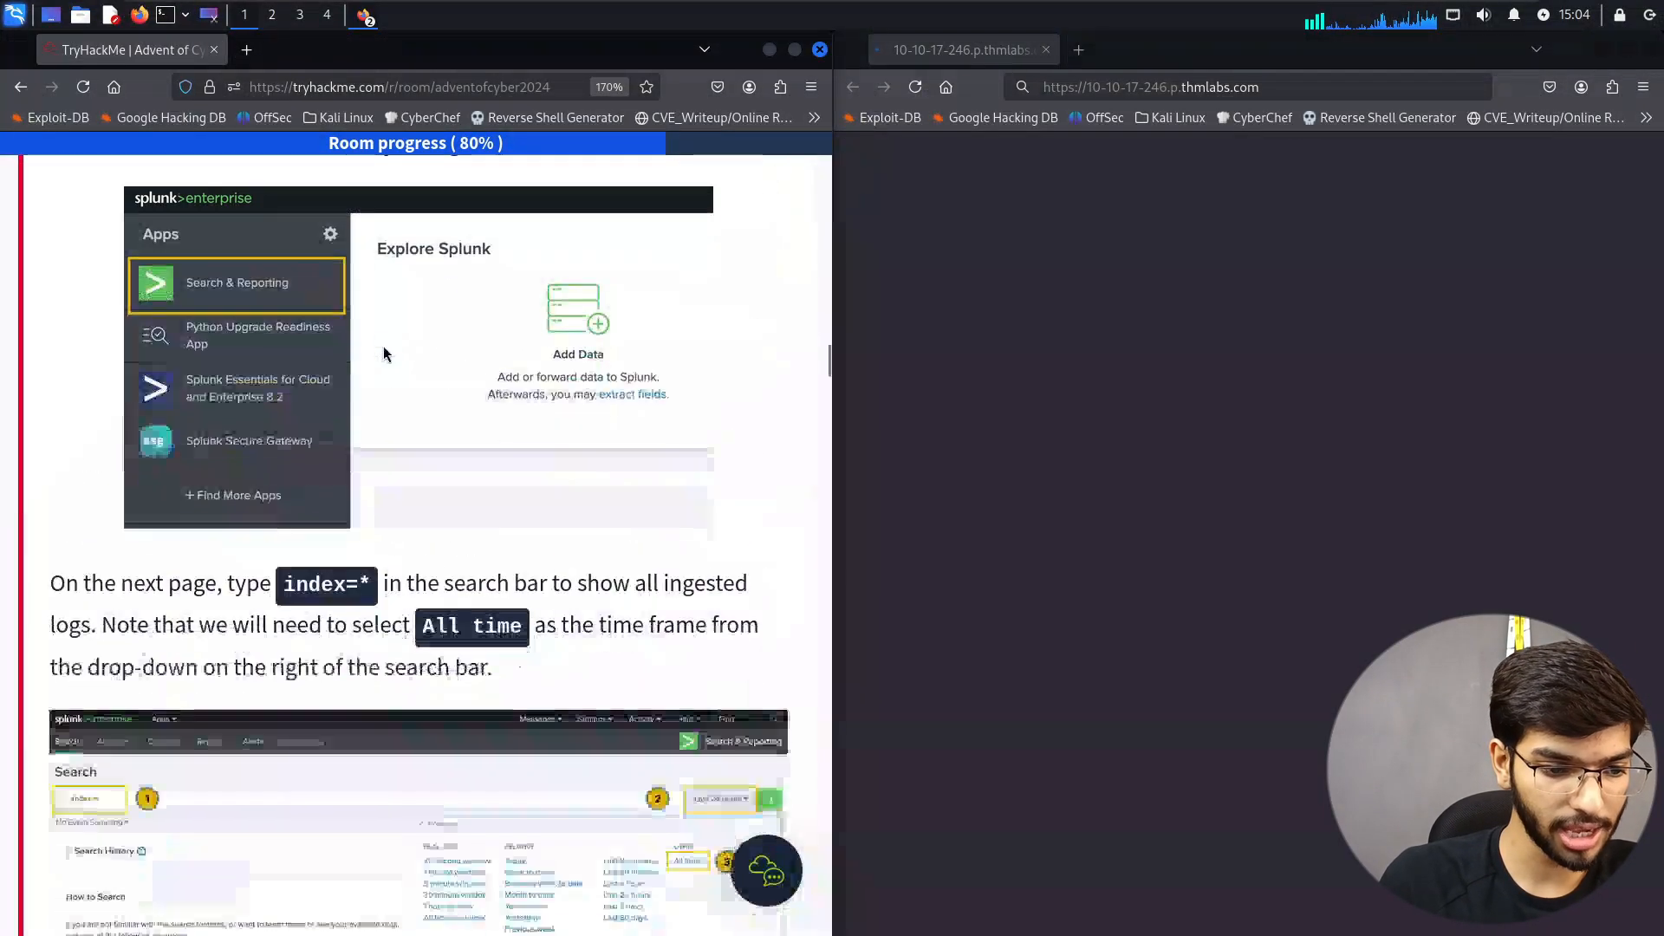
# - Reload the Splunk lab address in the browser window beside the TryHackMe room
pyautogui.scroll(2, 382, 342)
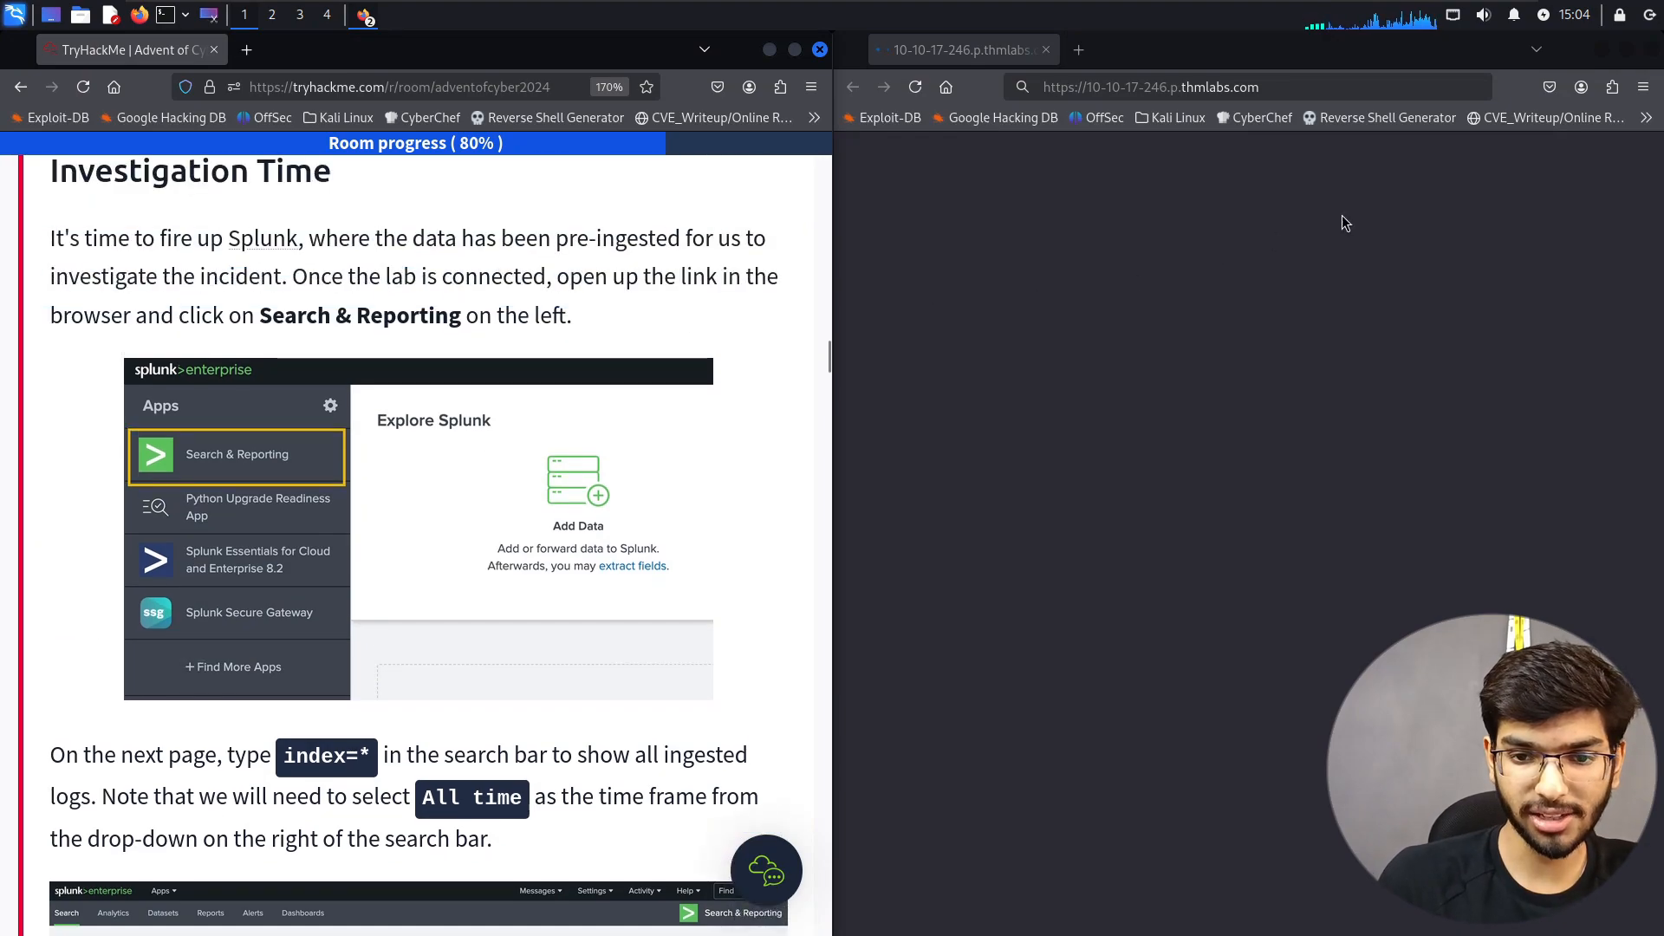
pyautogui.click(1339, 85)
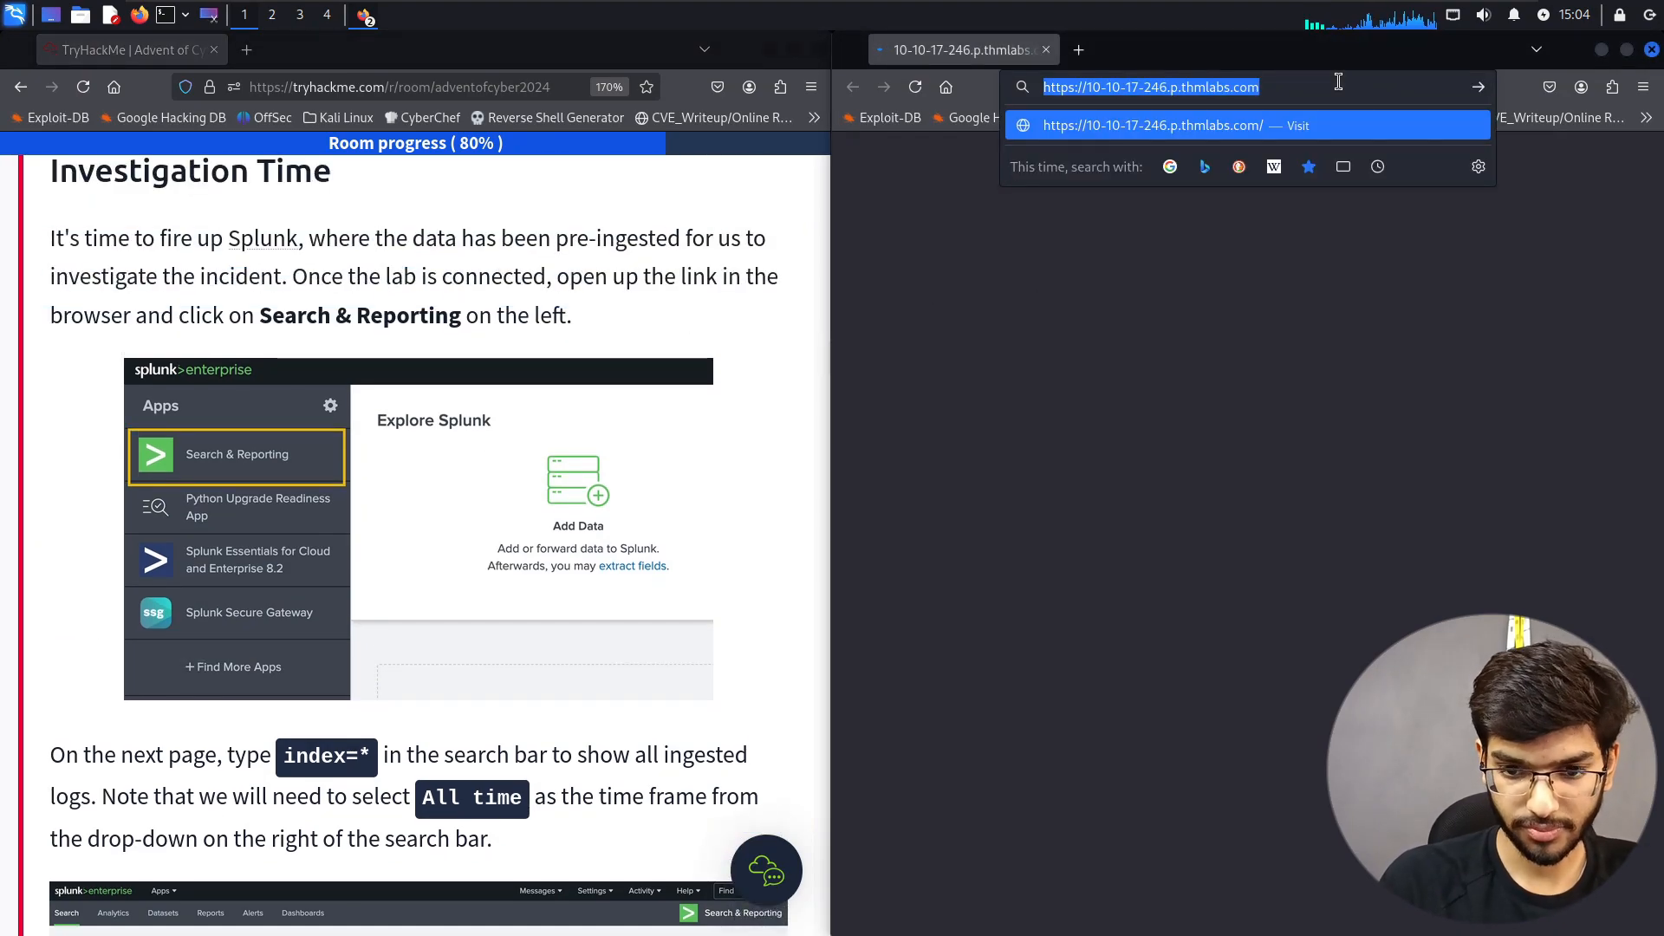
pyautogui.press('Return')
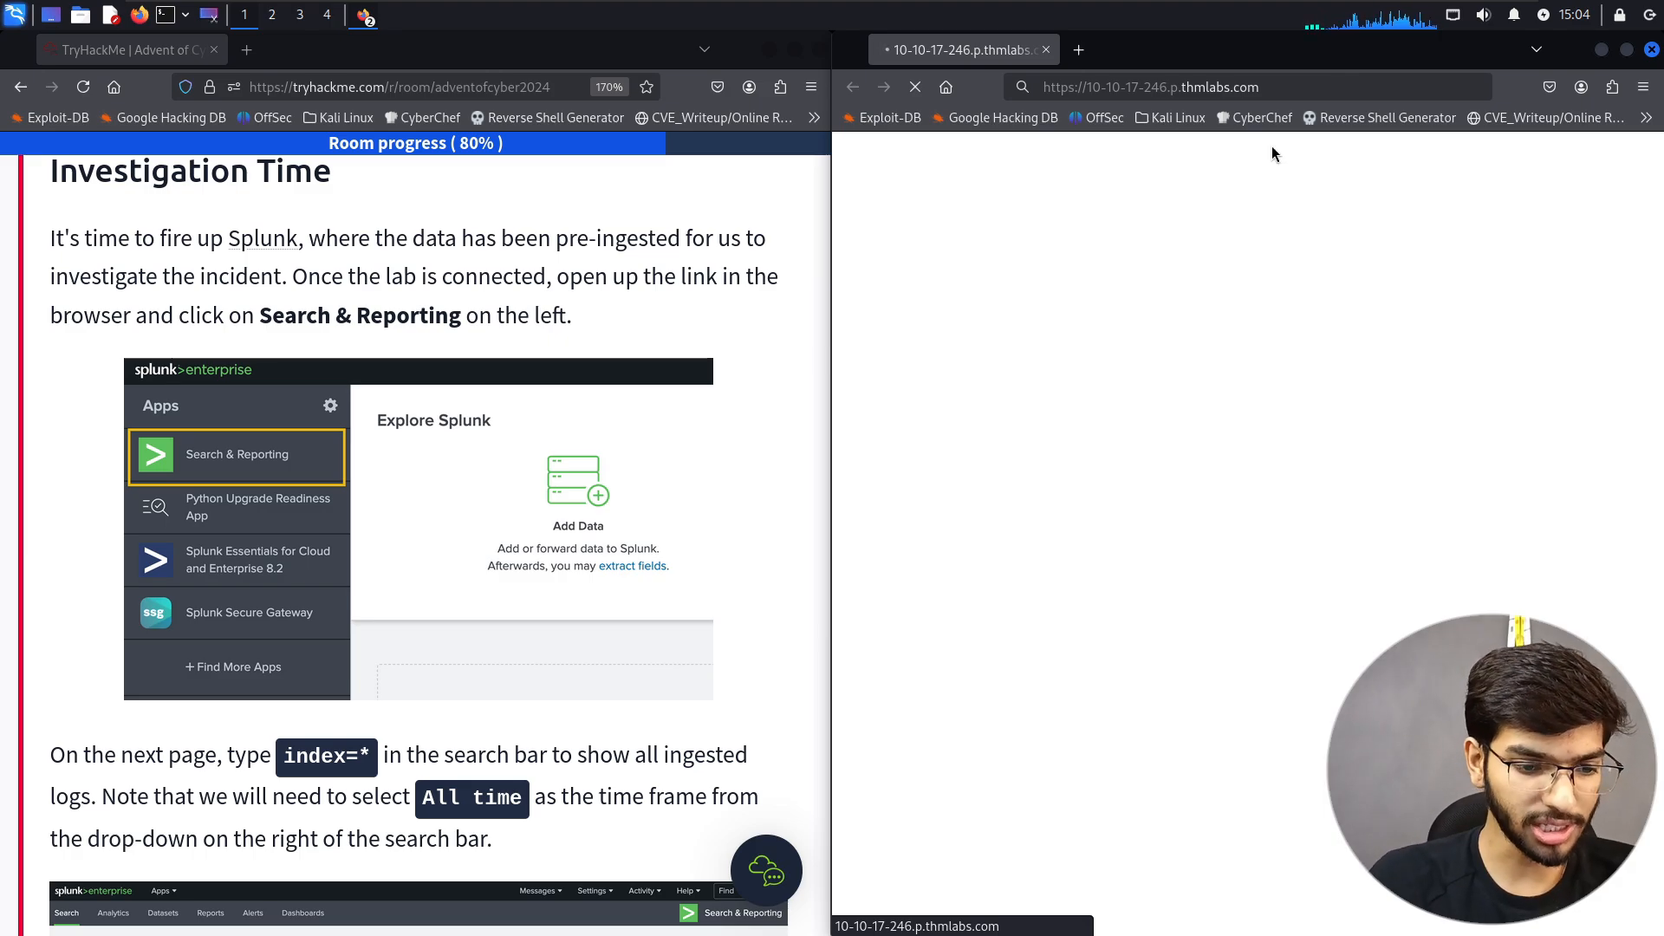
# - Read the room's dataset descriptions, the Examining CCTV Logs query and the issues under Understanding the Problem while Splunk loads
pyautogui.click(648, 437)
pyautogui.scroll(-15, 650, 442)
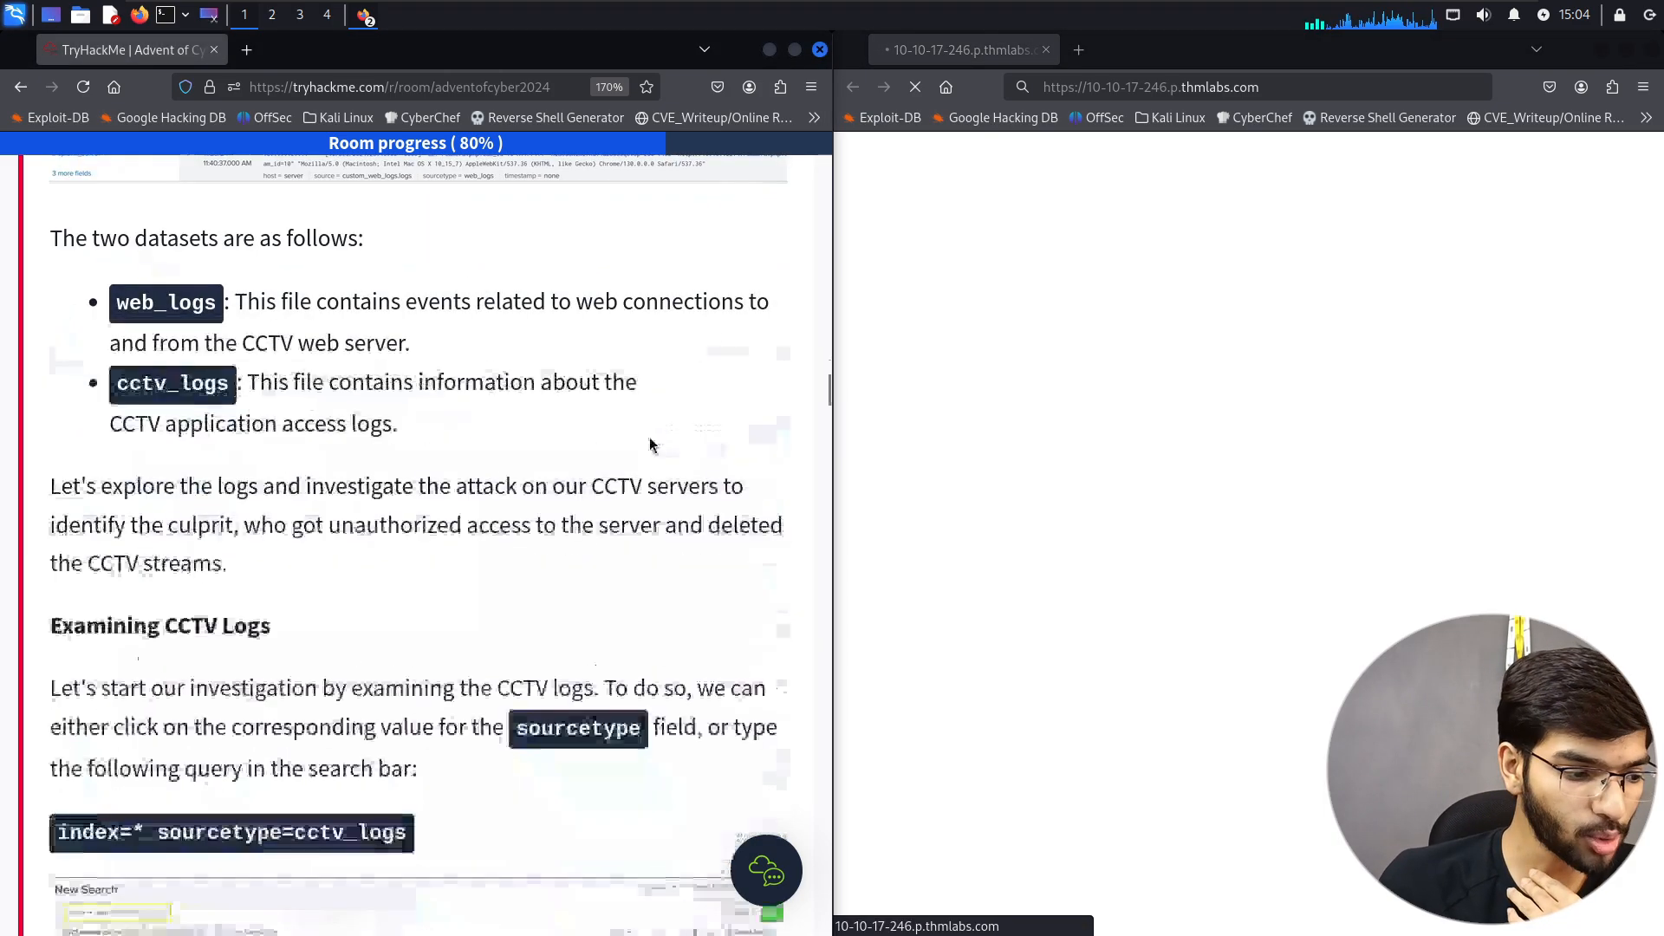
pyautogui.scroll(-6, 652, 445)
pyautogui.scroll(3, 652, 444)
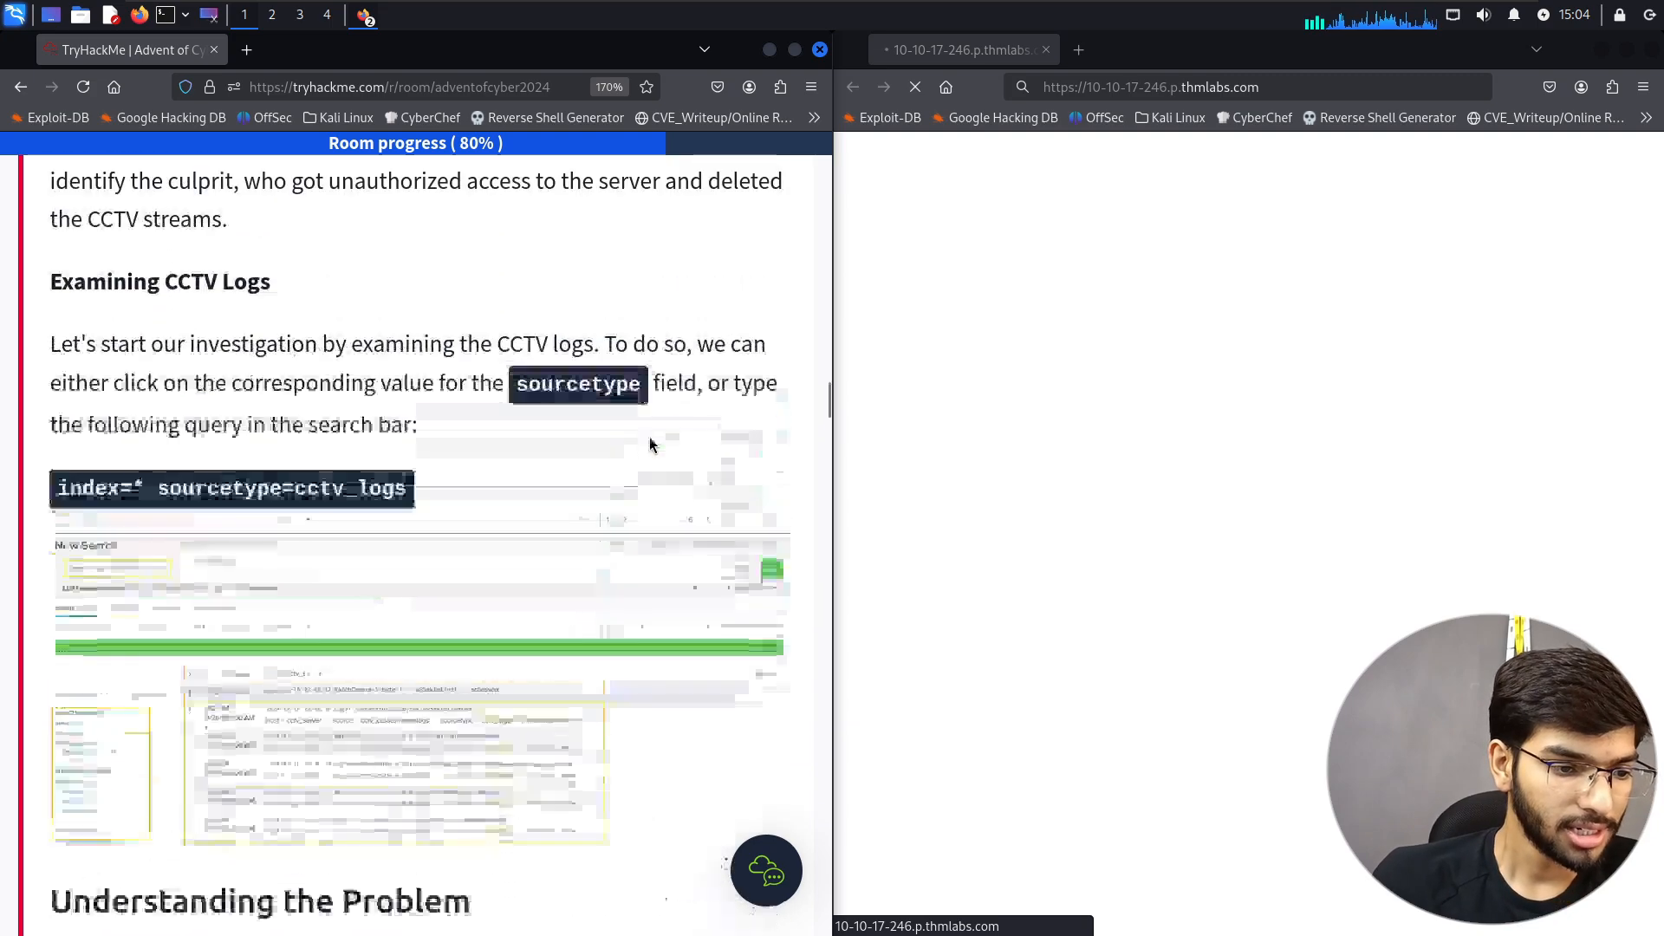
pyautogui.scroll(3, 653, 444)
pyautogui.scroll(-2, 655, 443)
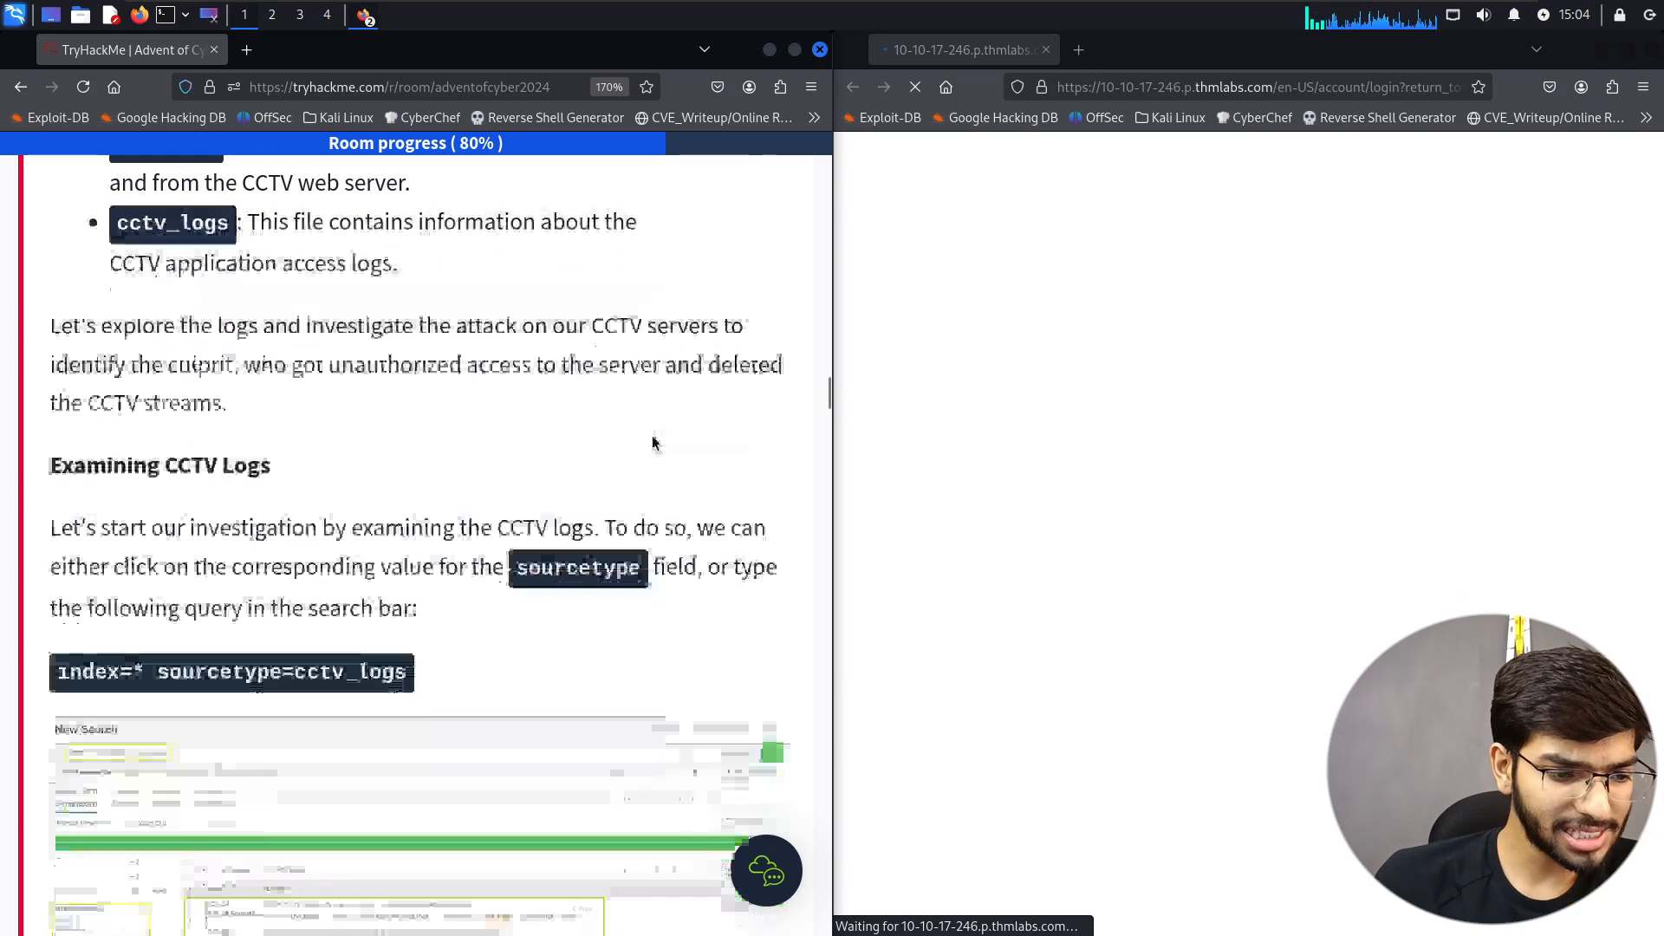
pyautogui.scroll(-2, 653, 443)
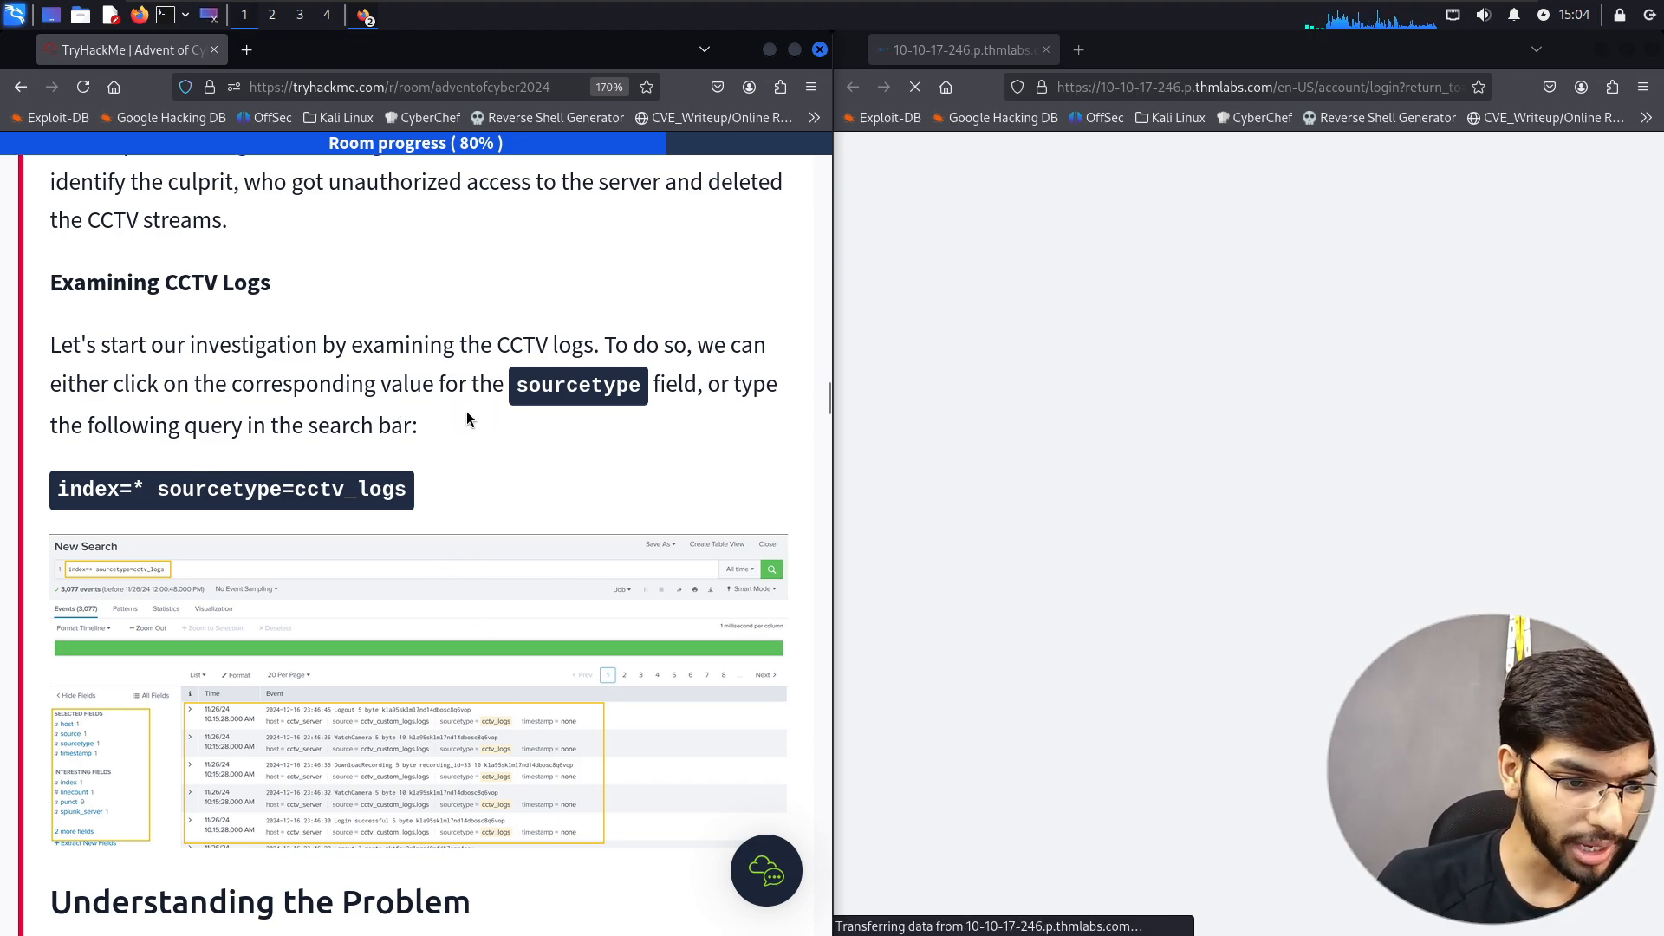
pyautogui.scroll(-4, 430, 459)
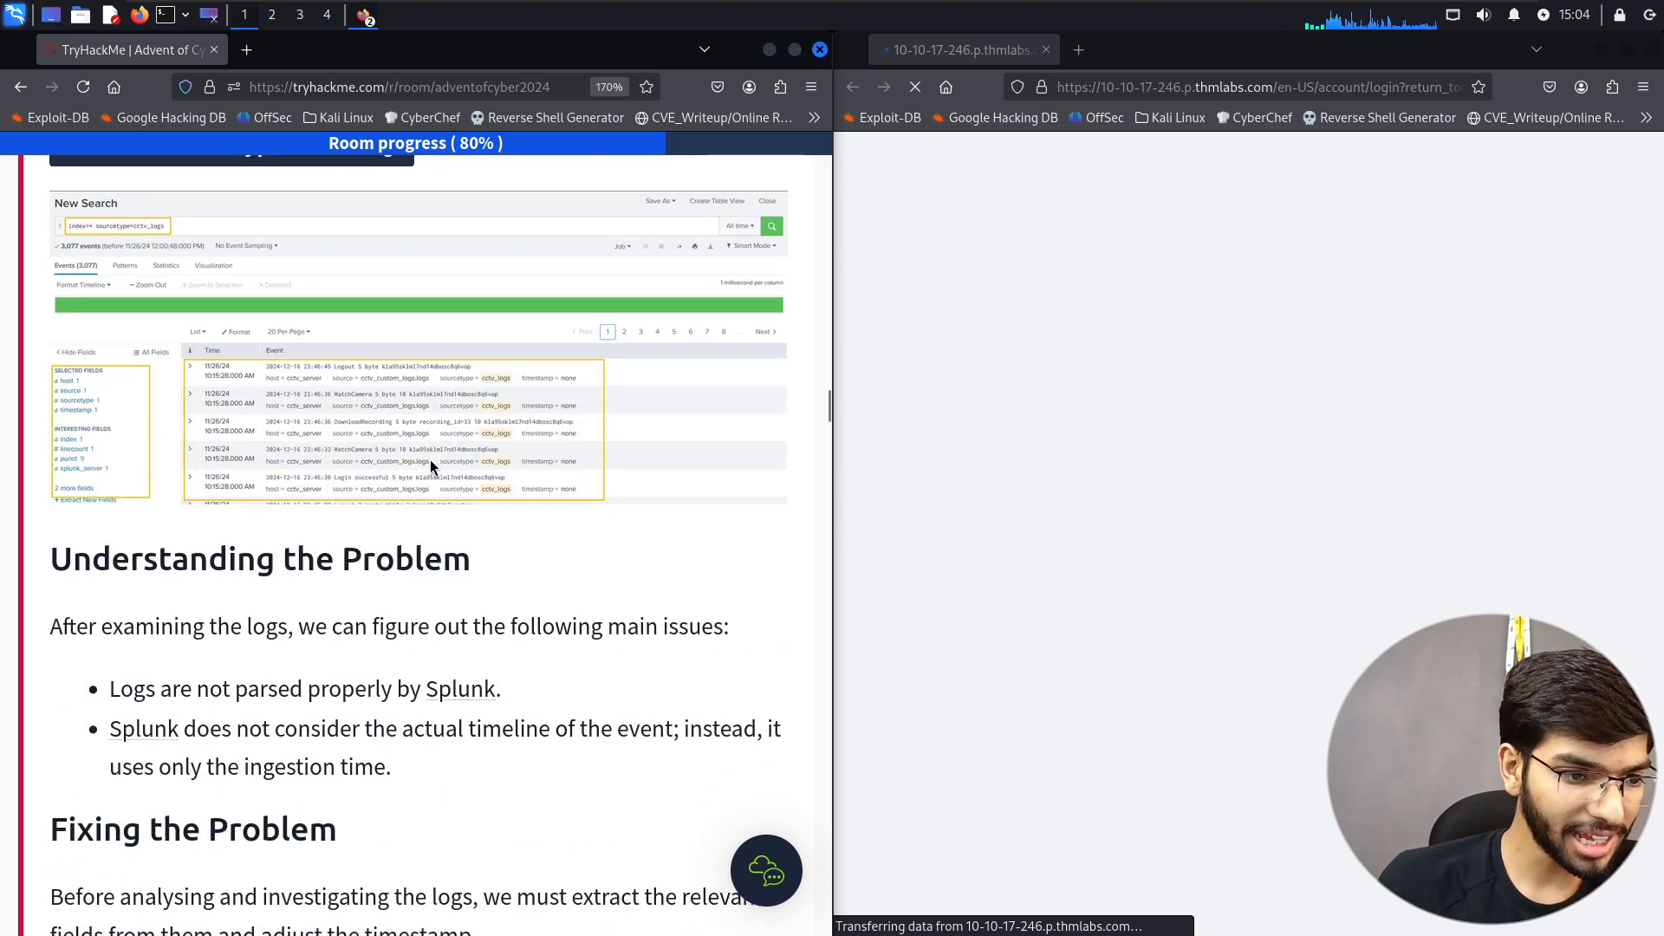
pyautogui.scroll(2, 430, 460)
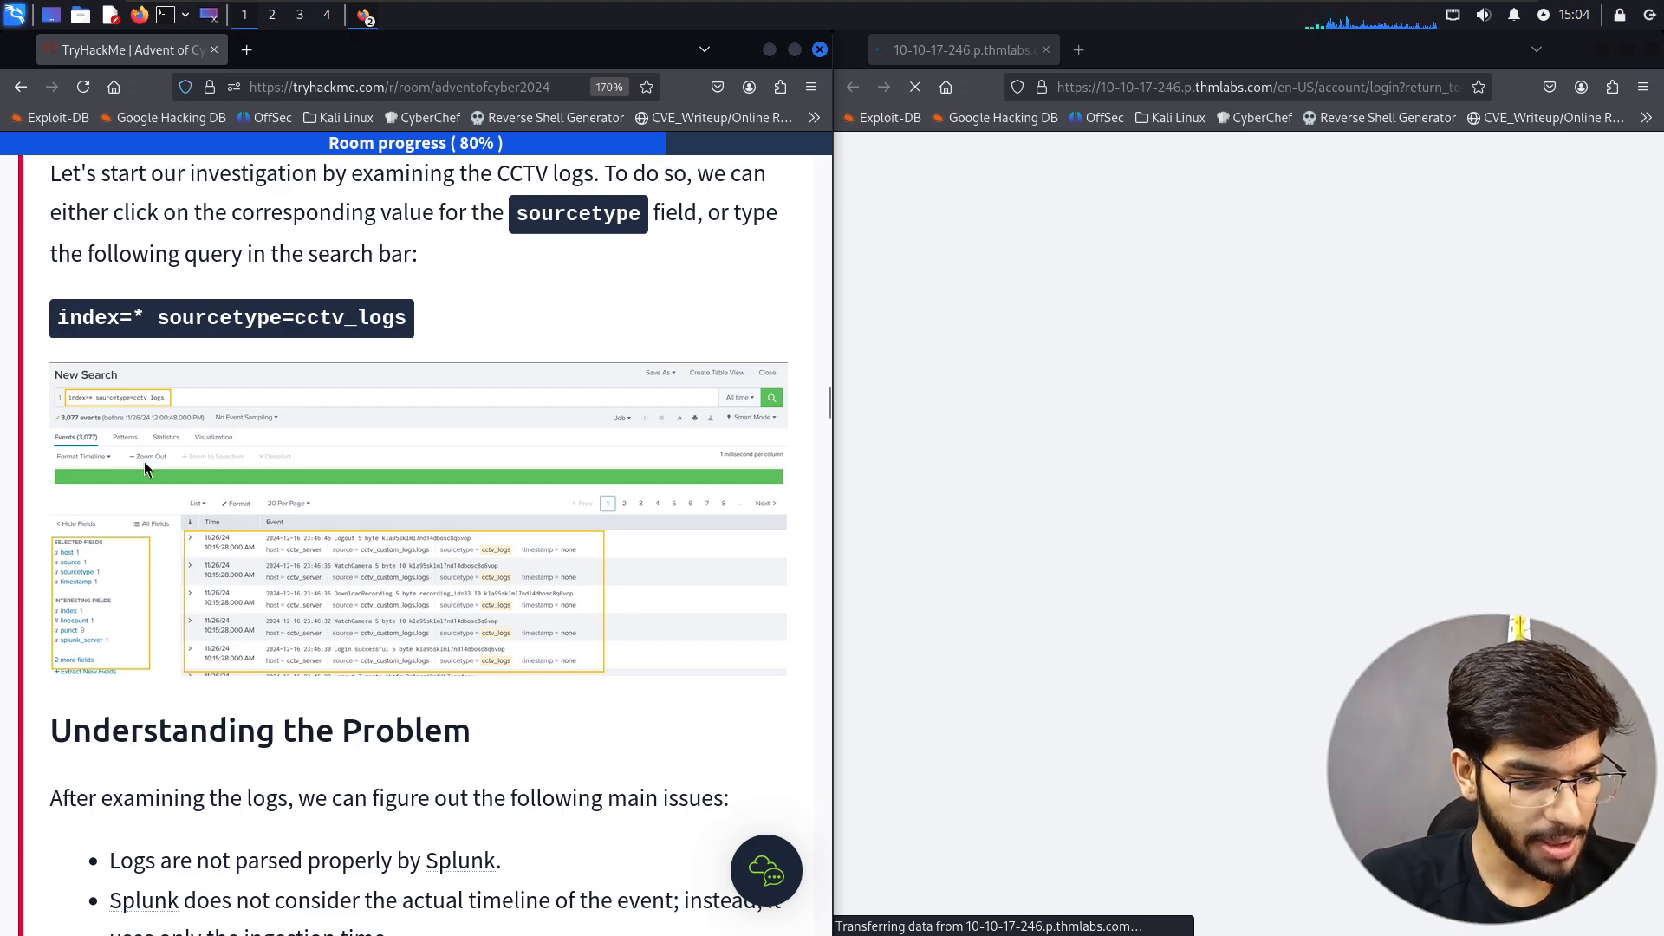
pyautogui.scroll(-5, 144, 461)
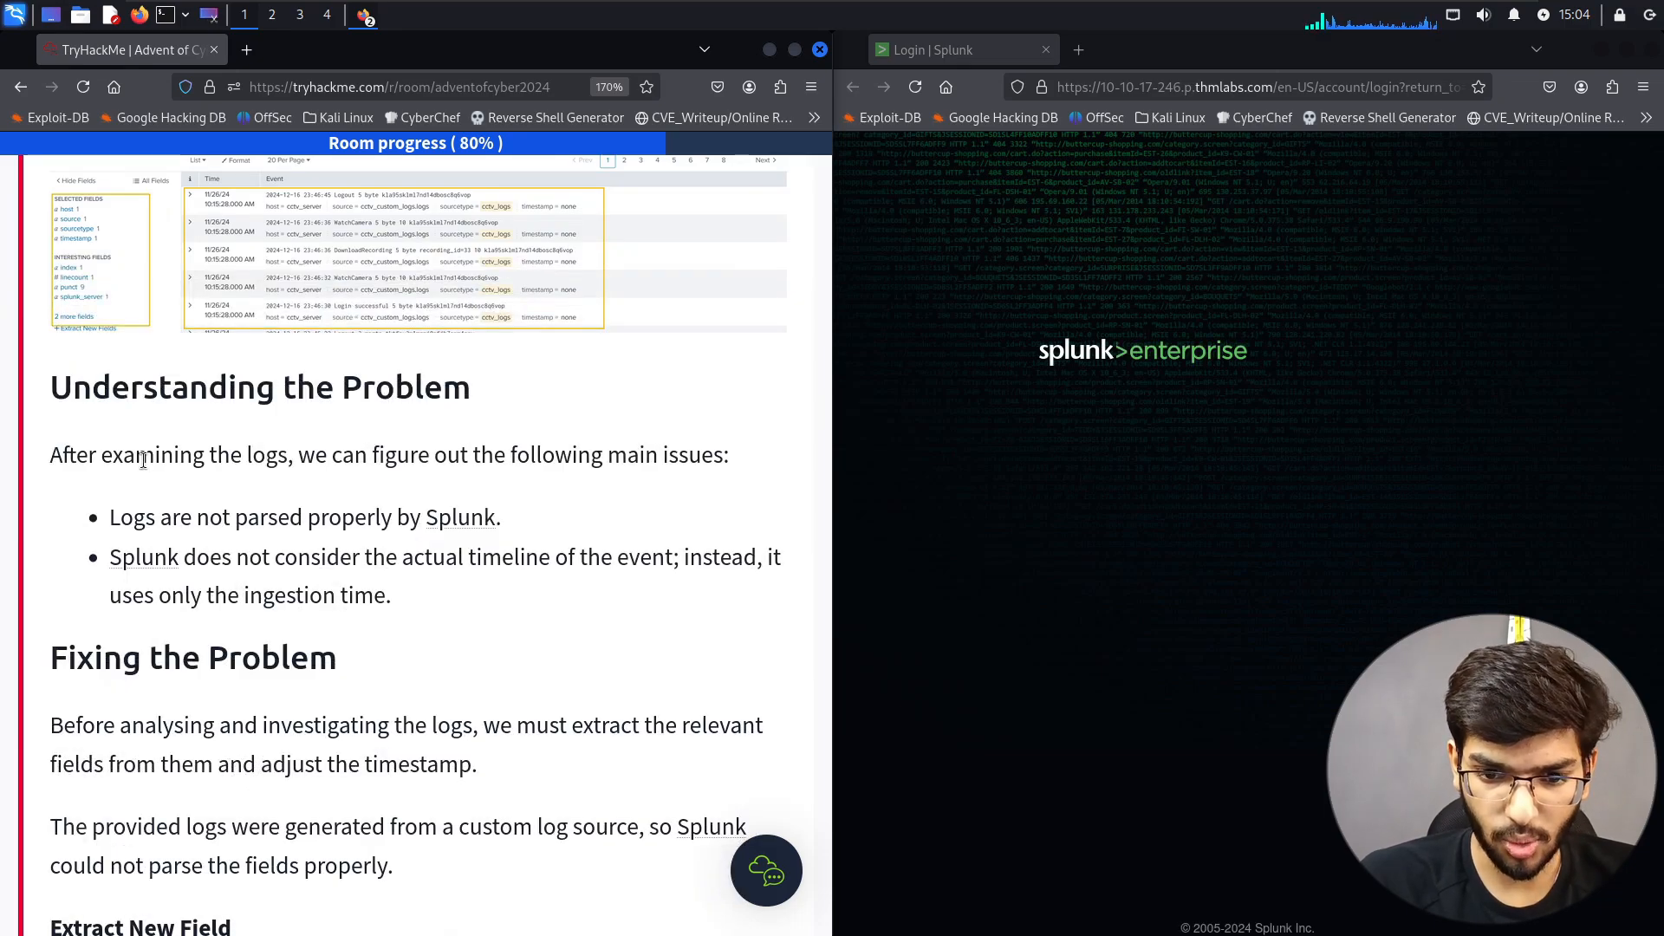
pyautogui.scroll(4, 145, 468)
pyautogui.scroll(3, 144, 469)
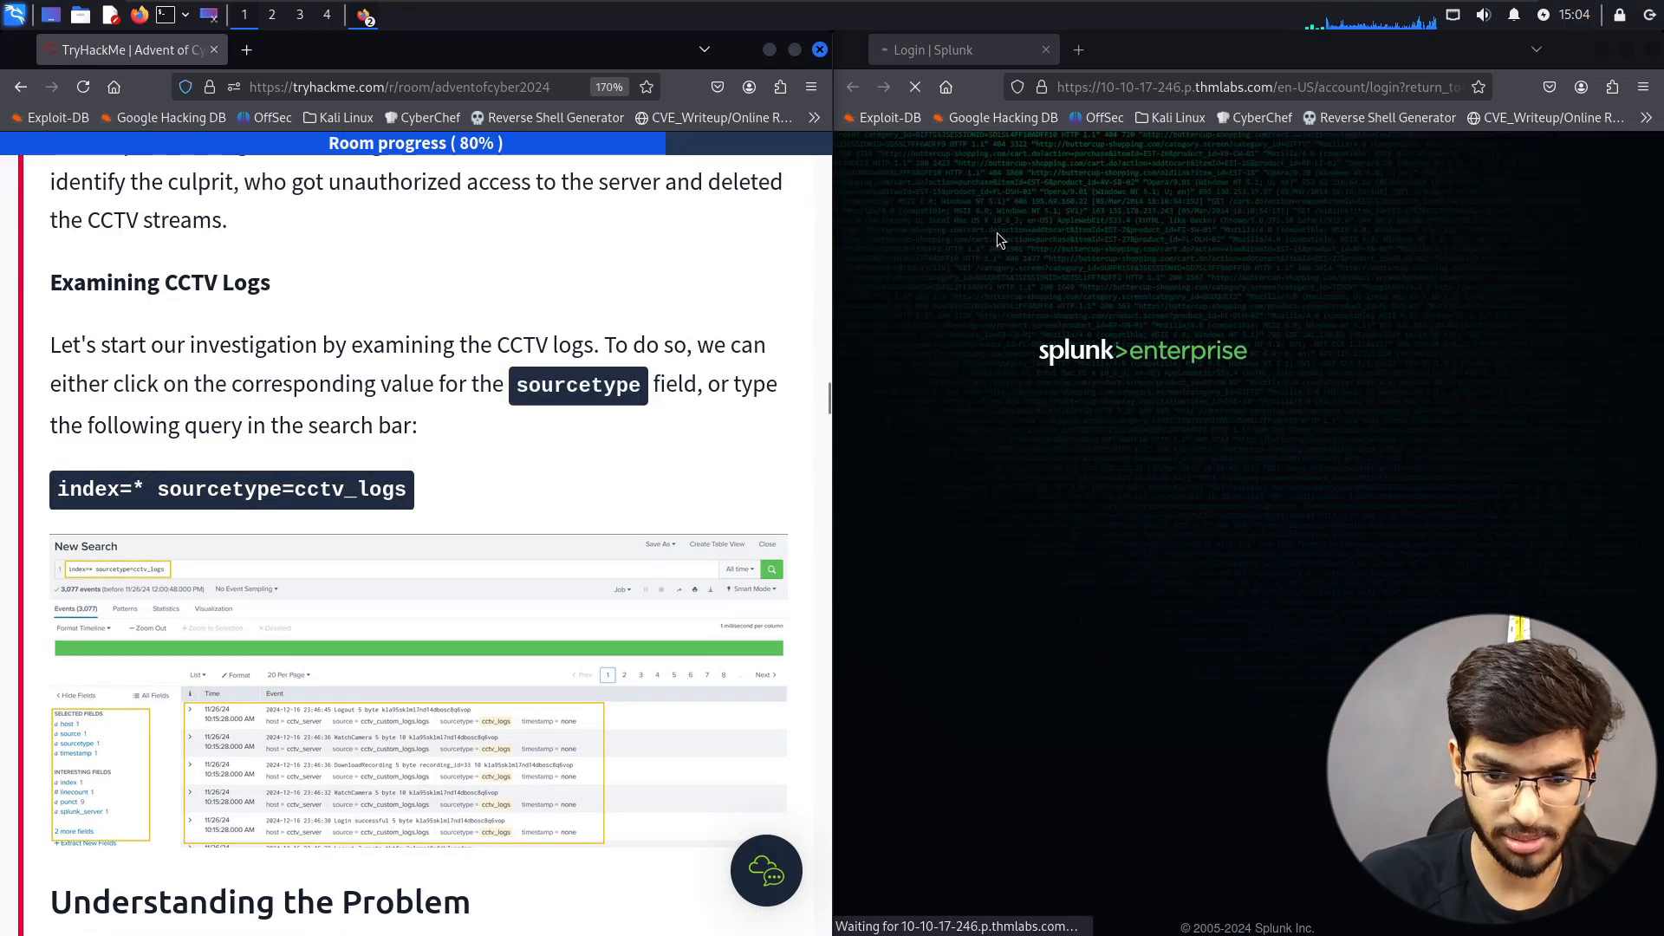
pyautogui.click(1173, 387)
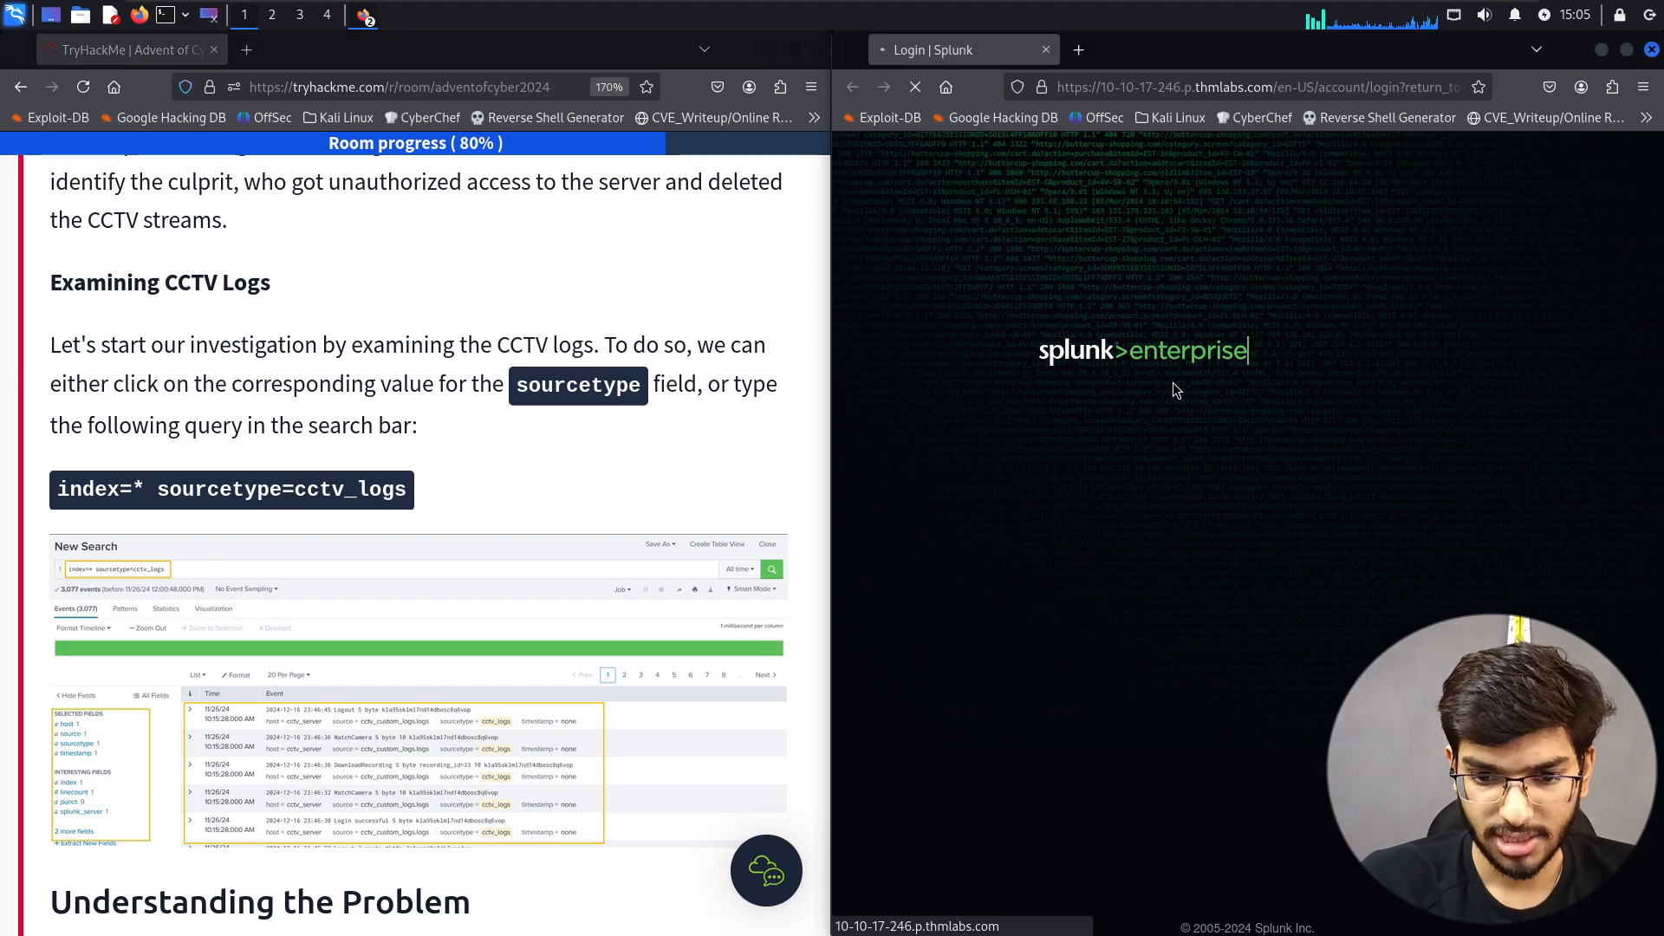
pyautogui.moveTo(1044, 351); pyautogui.dragTo(1266, 358)
pyautogui.click(1265, 355)
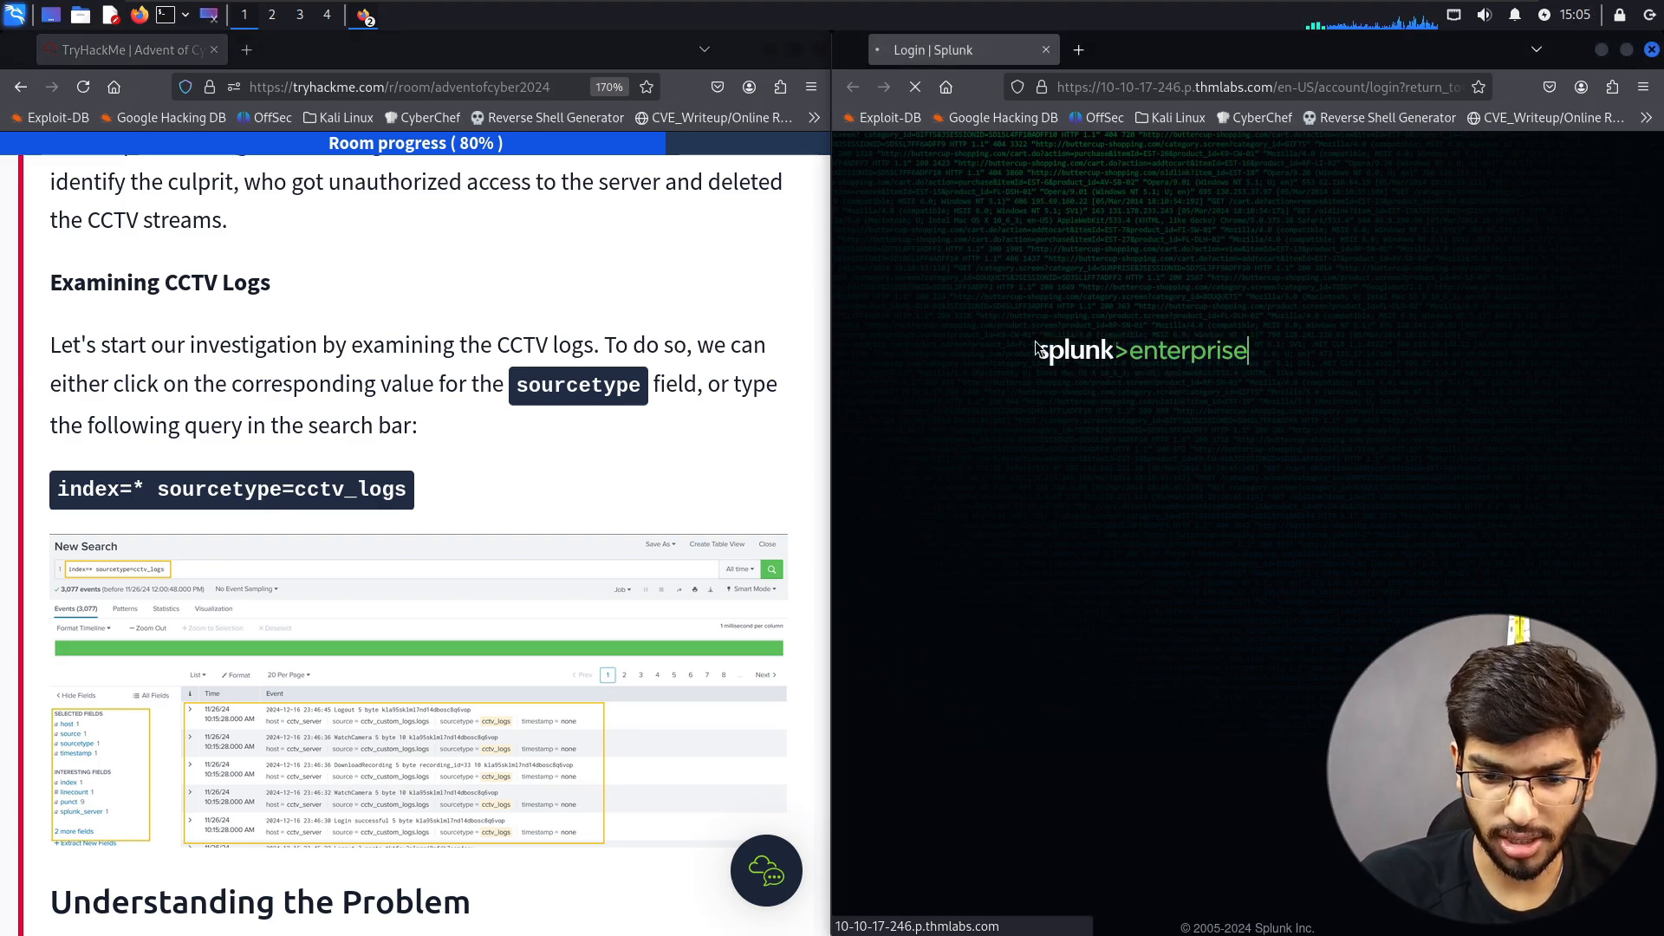
pyautogui.moveTo(1037, 345); pyautogui.dragTo(1288, 341)
pyautogui.click(1288, 341)
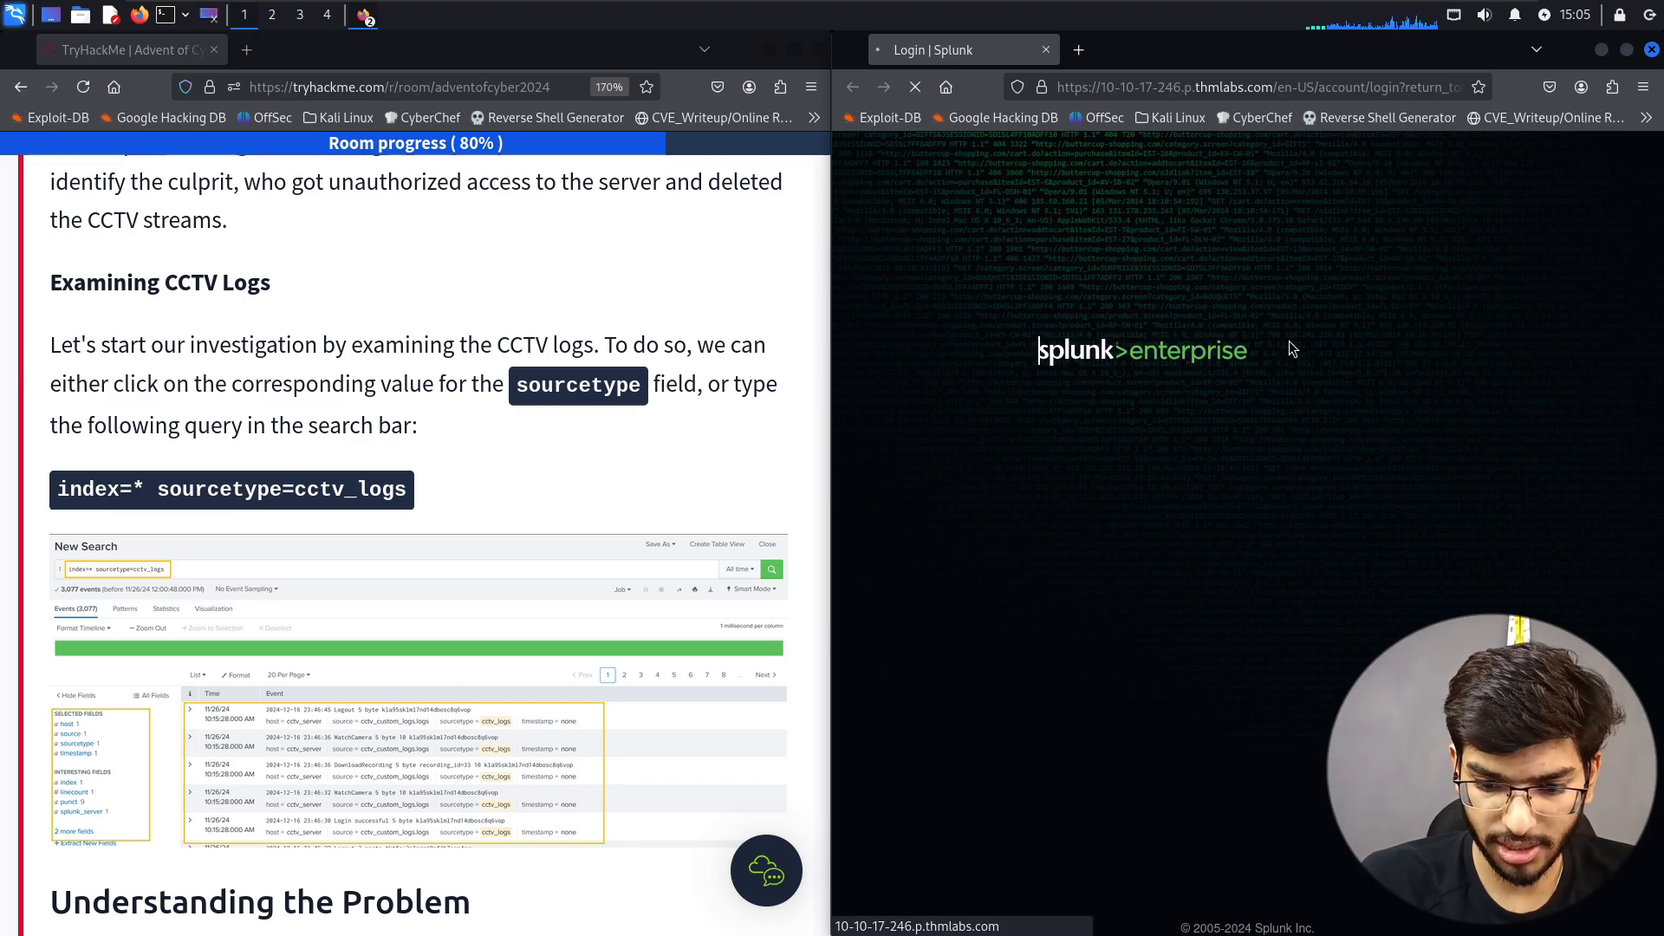
# - Read the Understanding the Problem, Fixing the Problem and Extract New Field sections of the TryHackMe room
pyautogui.click(415, 497)
pyautogui.scroll(-3, 415, 496)
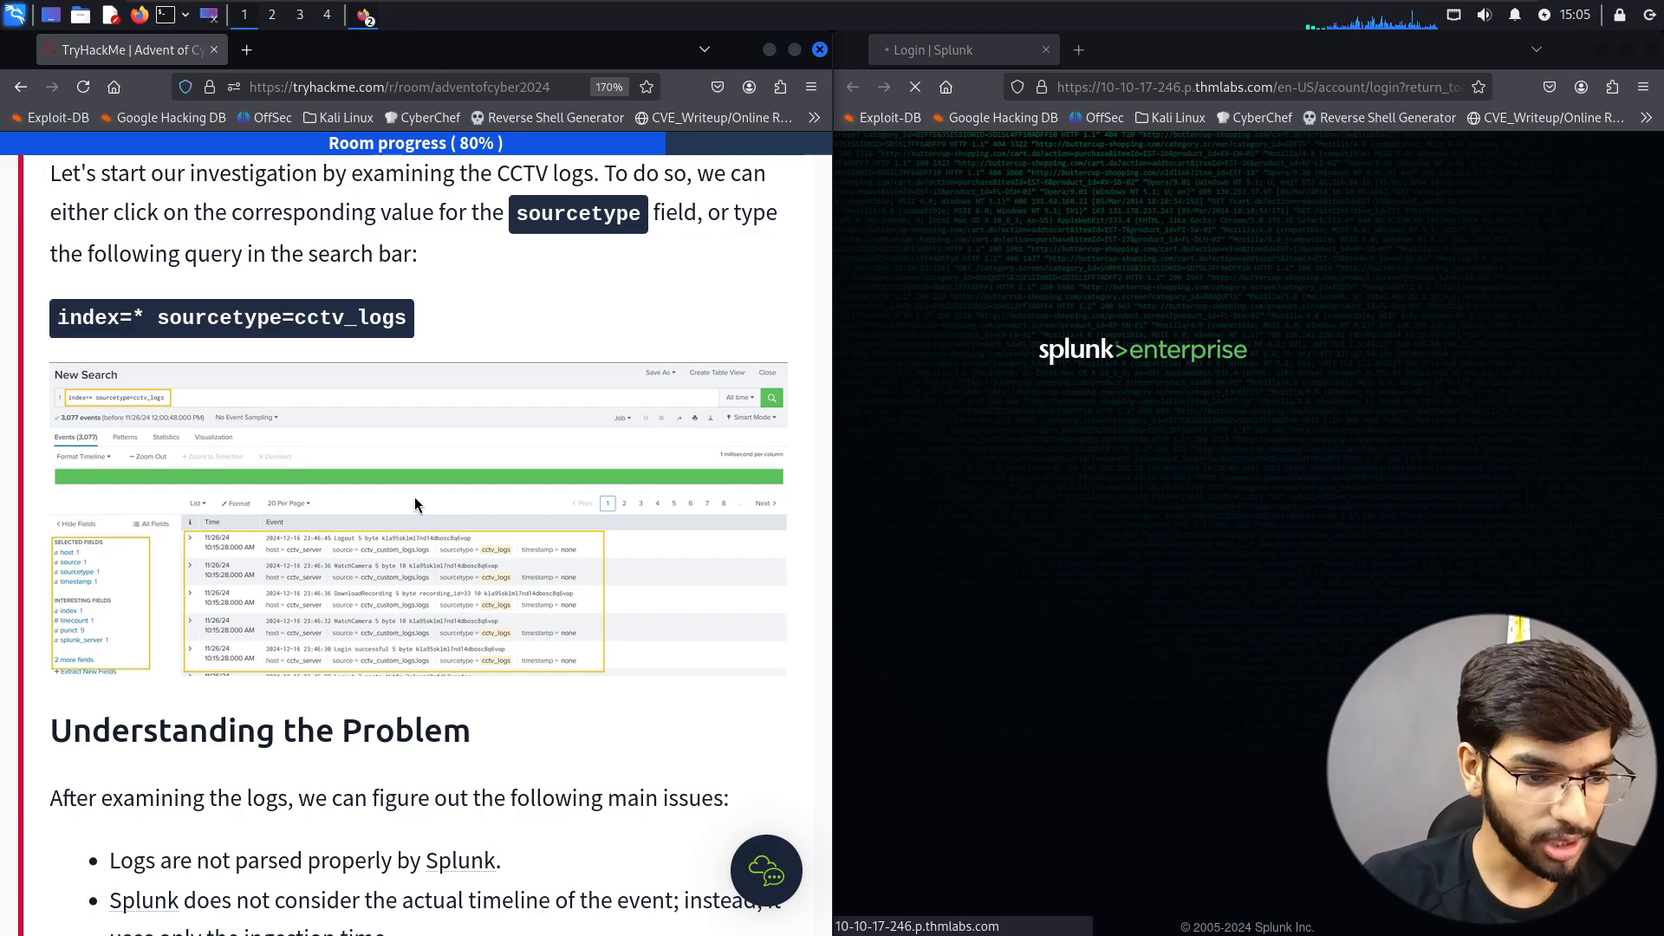
pyautogui.scroll(-5, 414, 506)
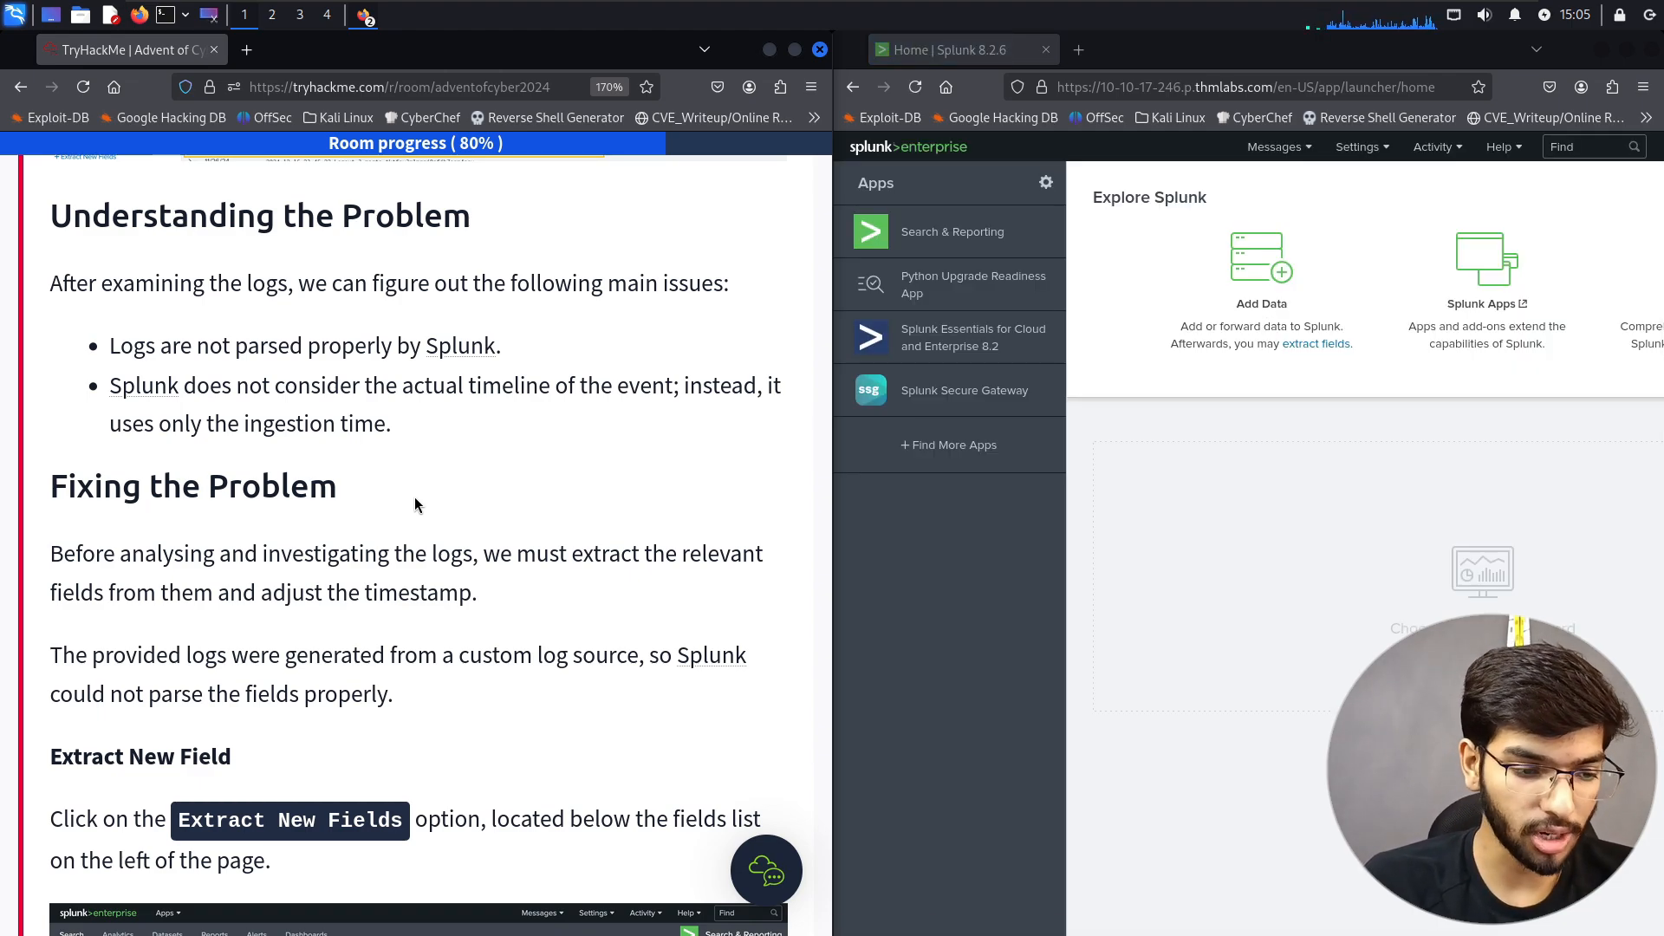
pyautogui.scroll(-2, 414, 501)
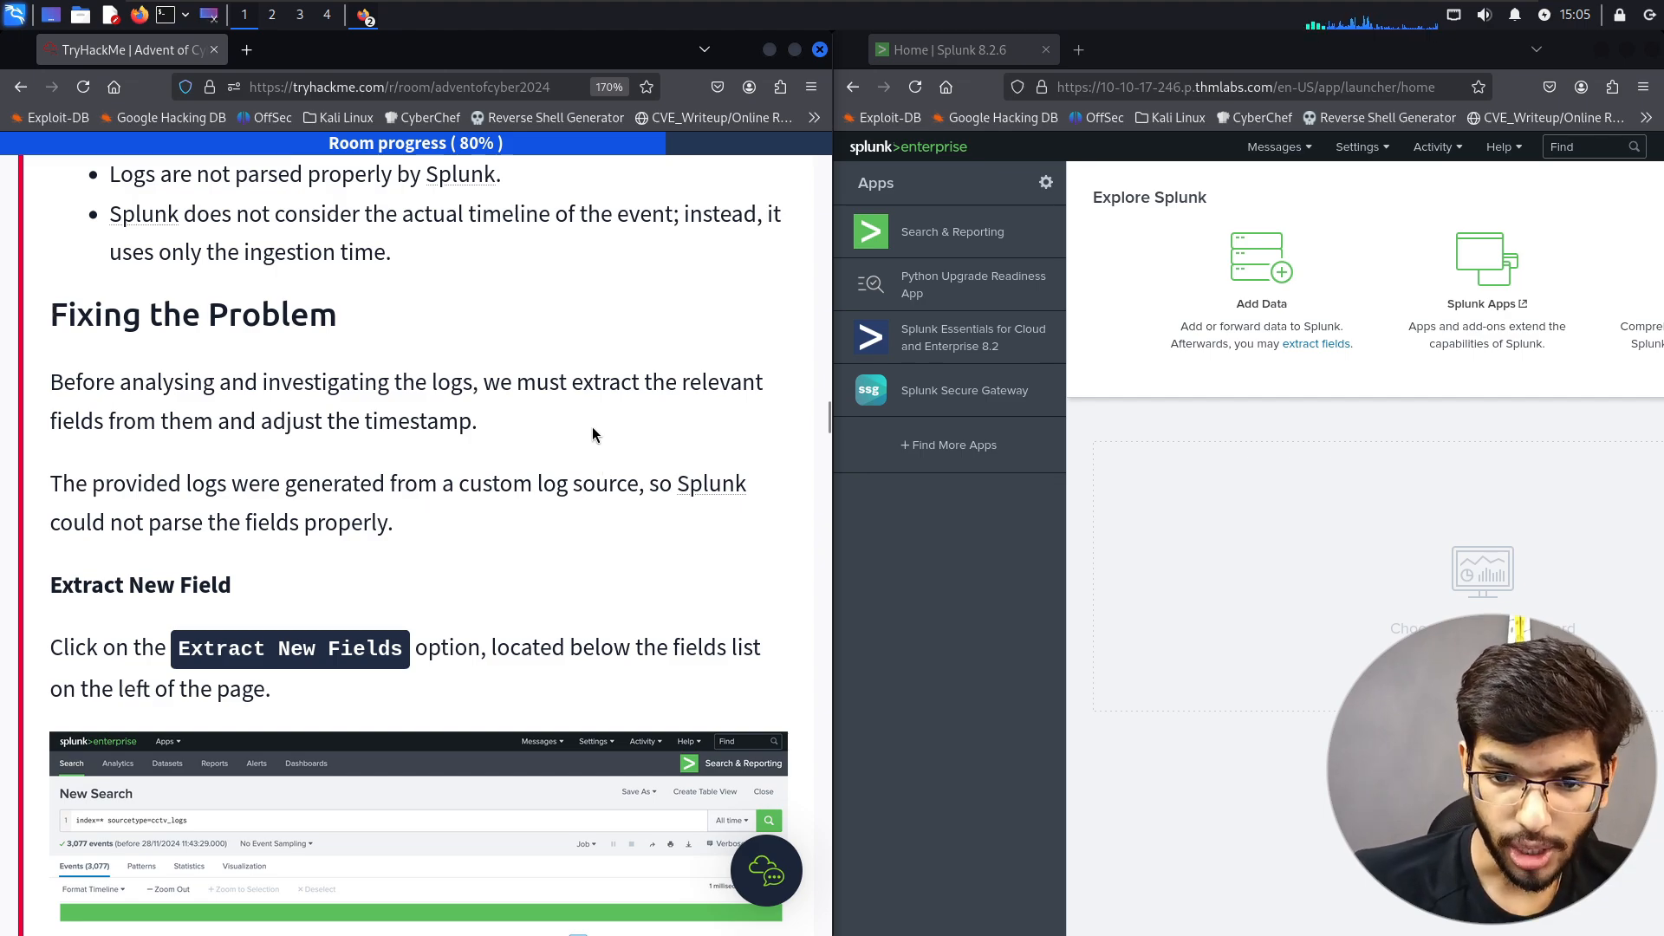
# - Maximize the Splunk window and run an index=* search over All time in Search & Reporting
pyautogui.doubleClick(1355, 54)
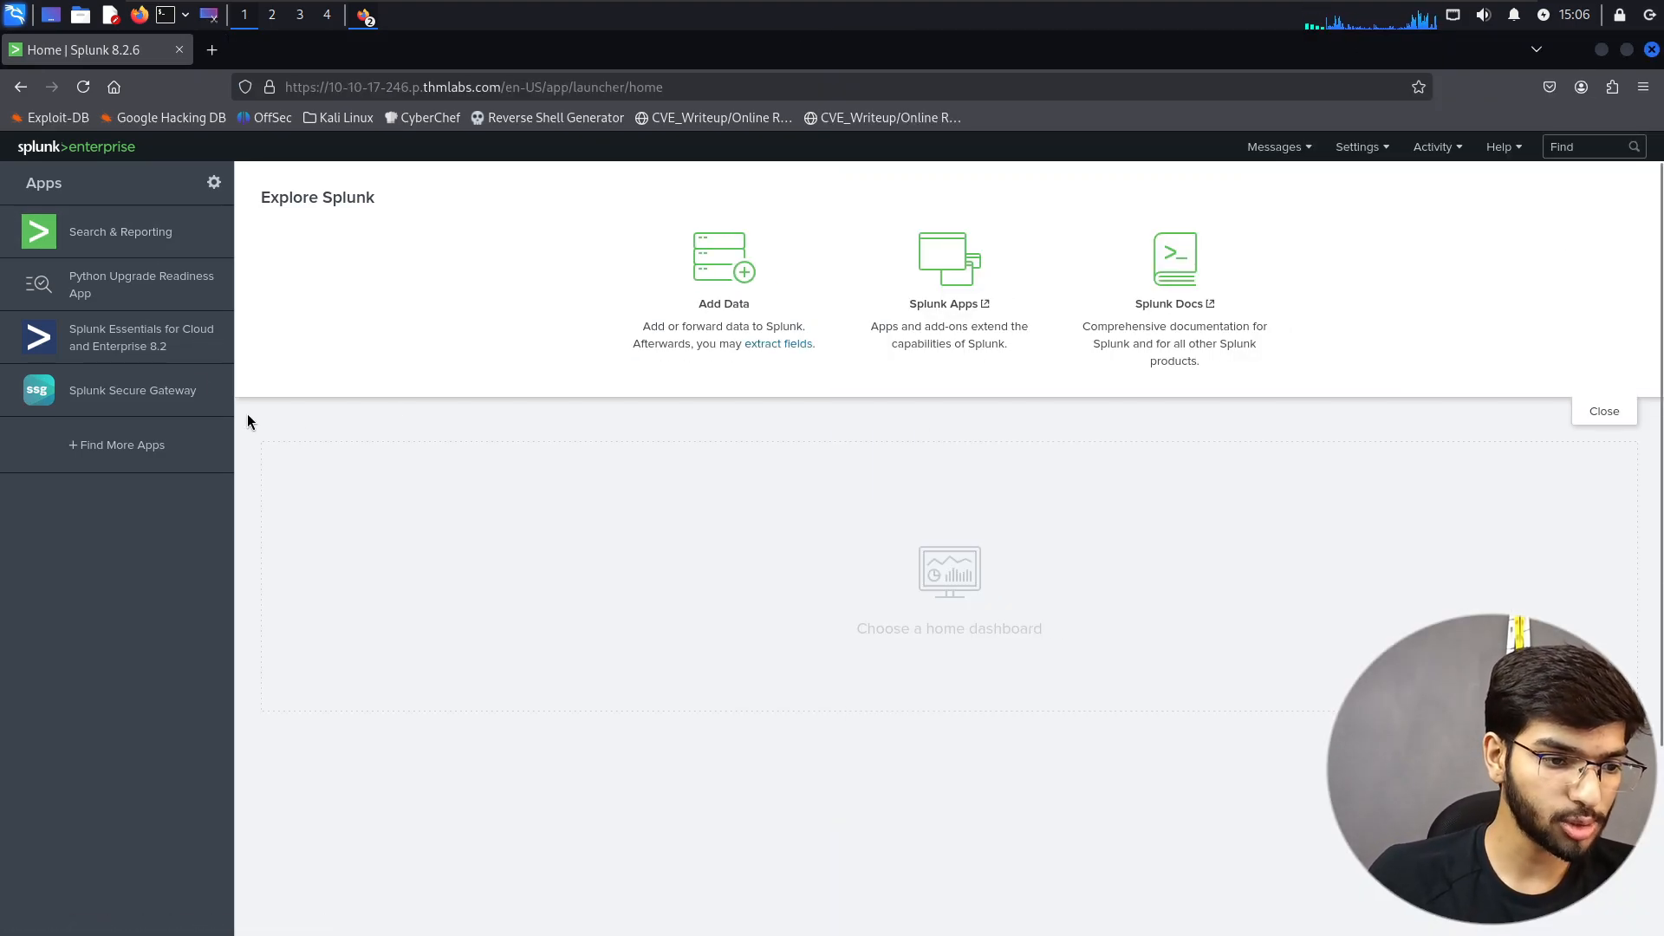
pyautogui.click(136, 236)
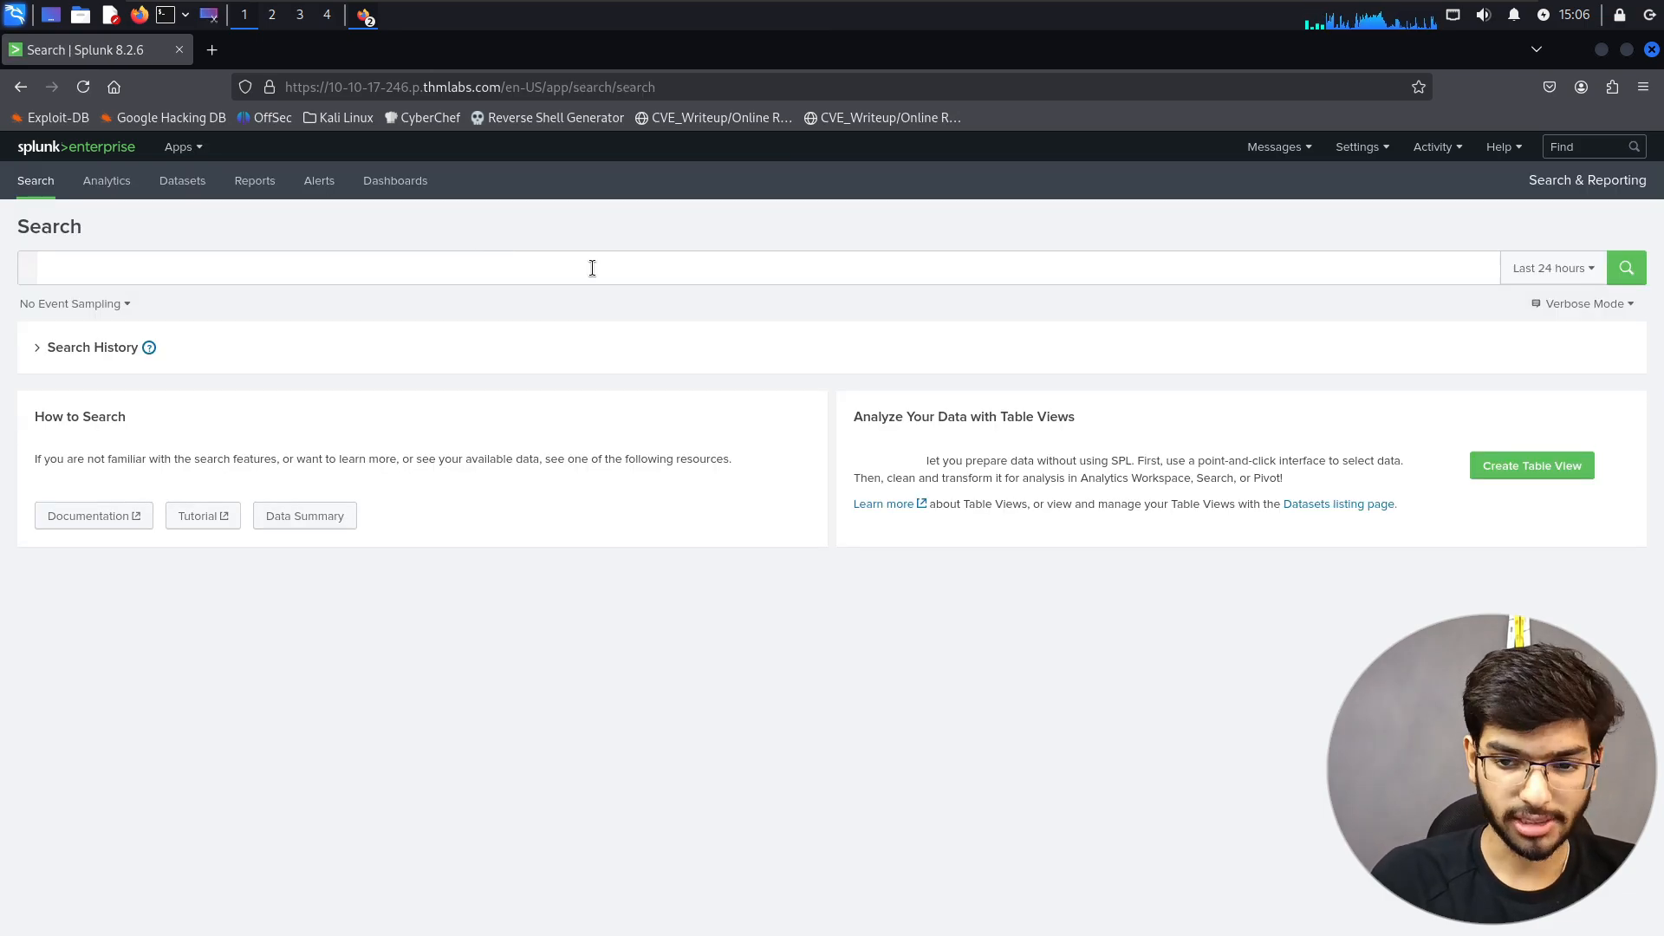
pyautogui.click(702, 268)
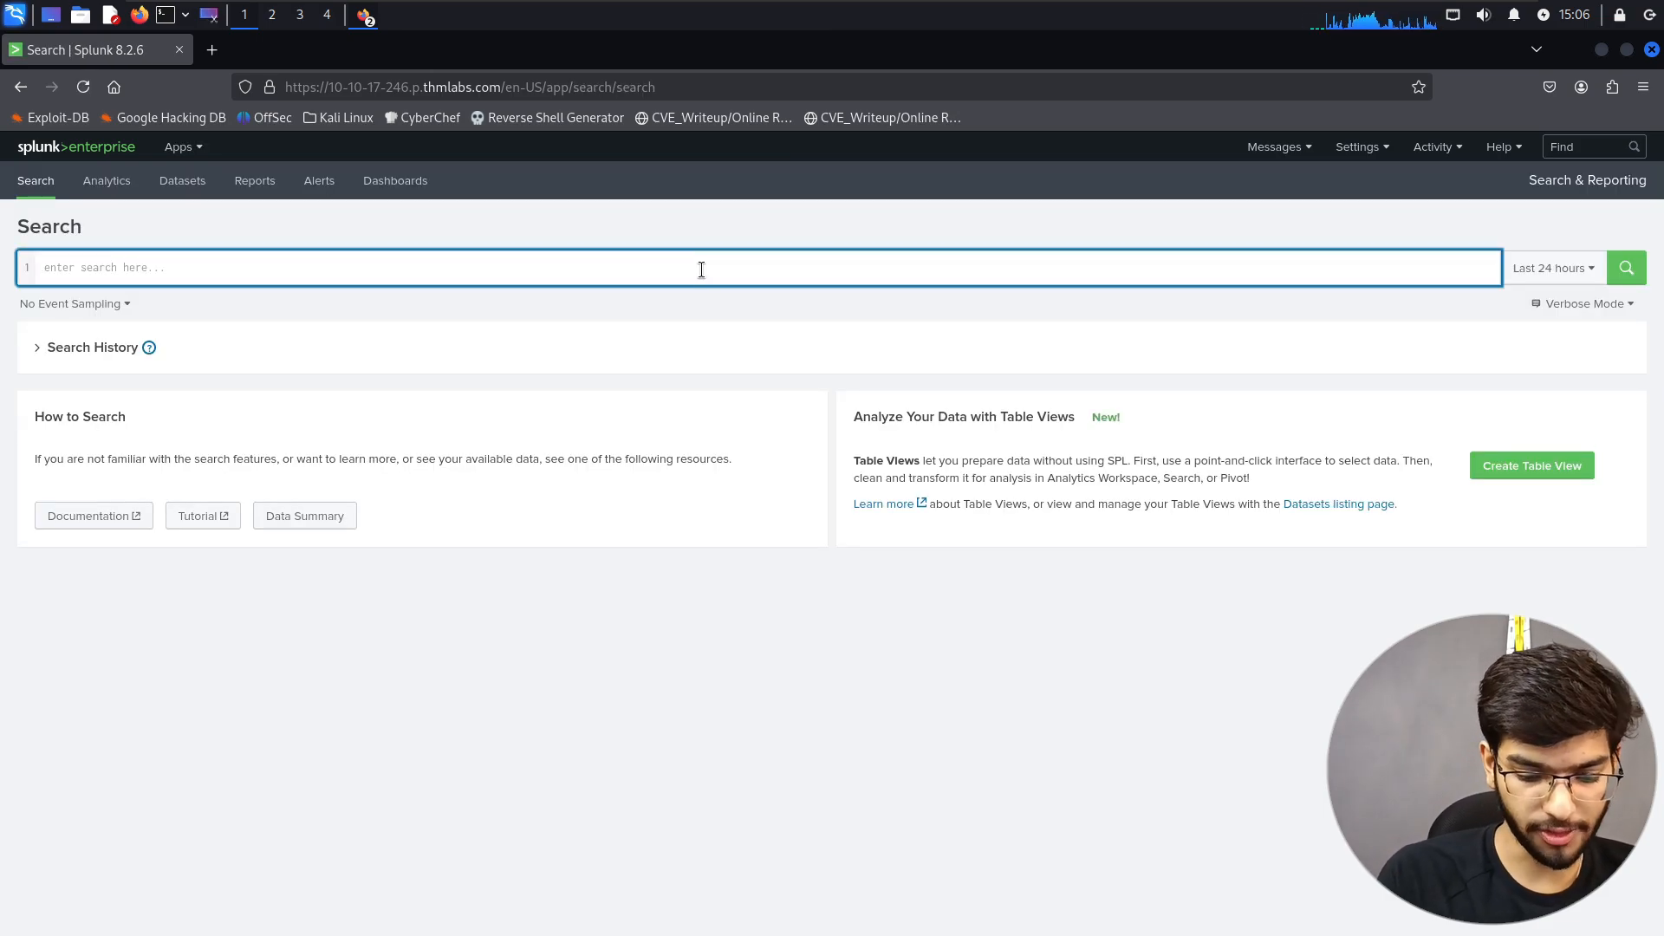
pyautogui.write('index=')
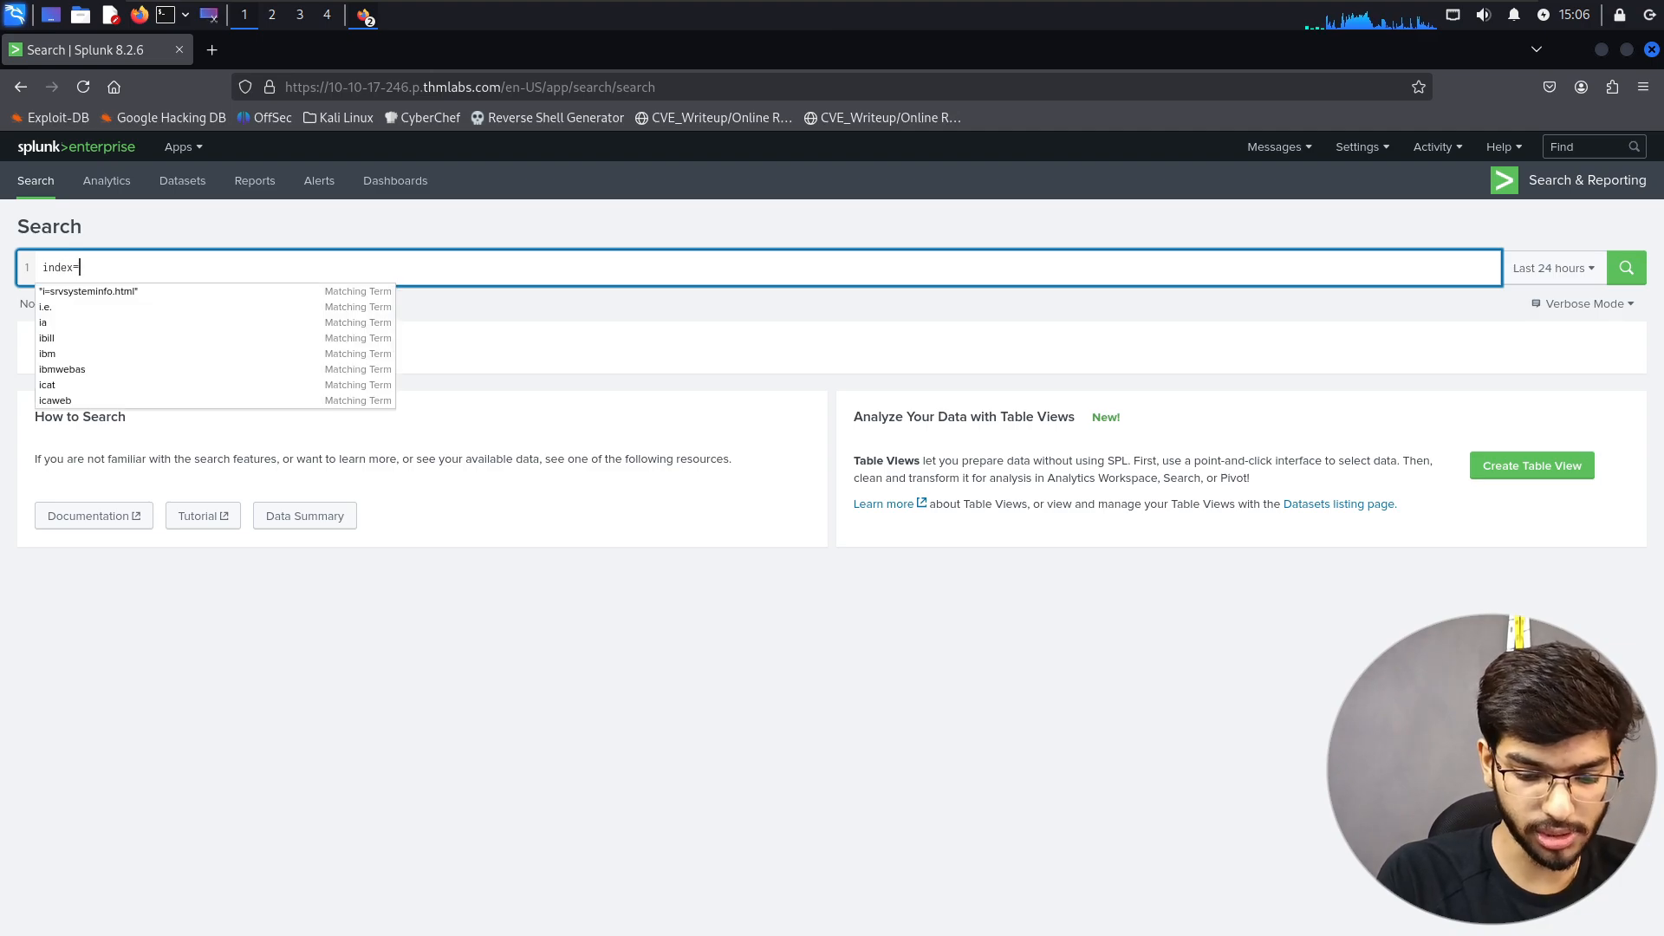
pyautogui.write('*')
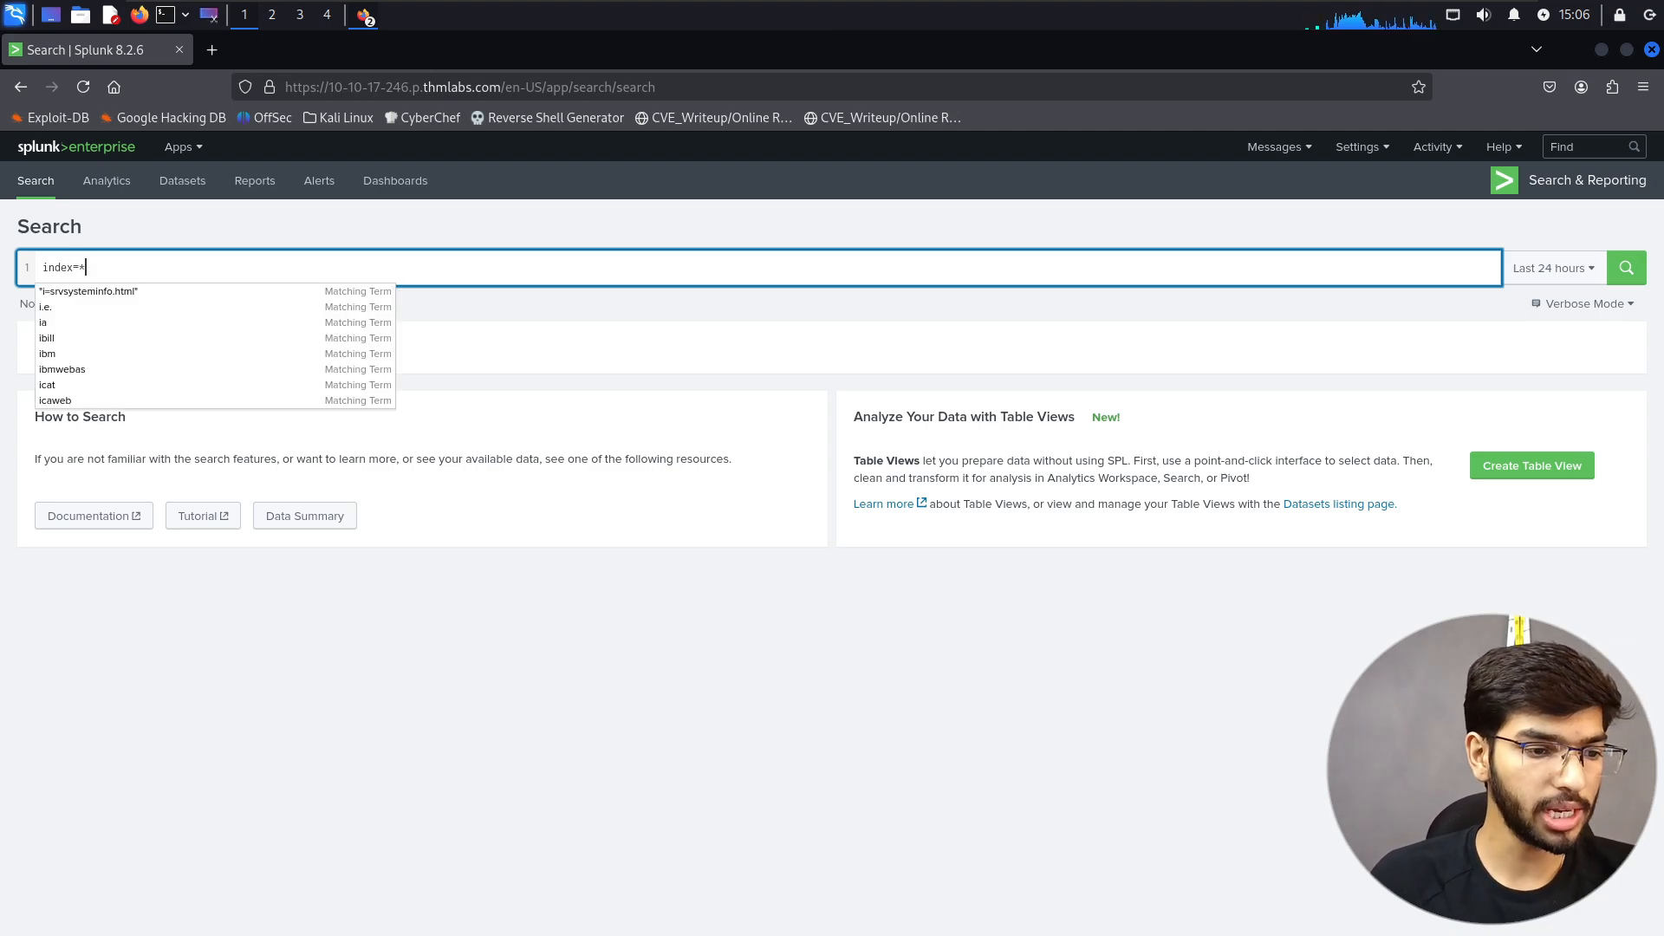
pyautogui.click(1567, 267)
pyautogui.click(1510, 364)
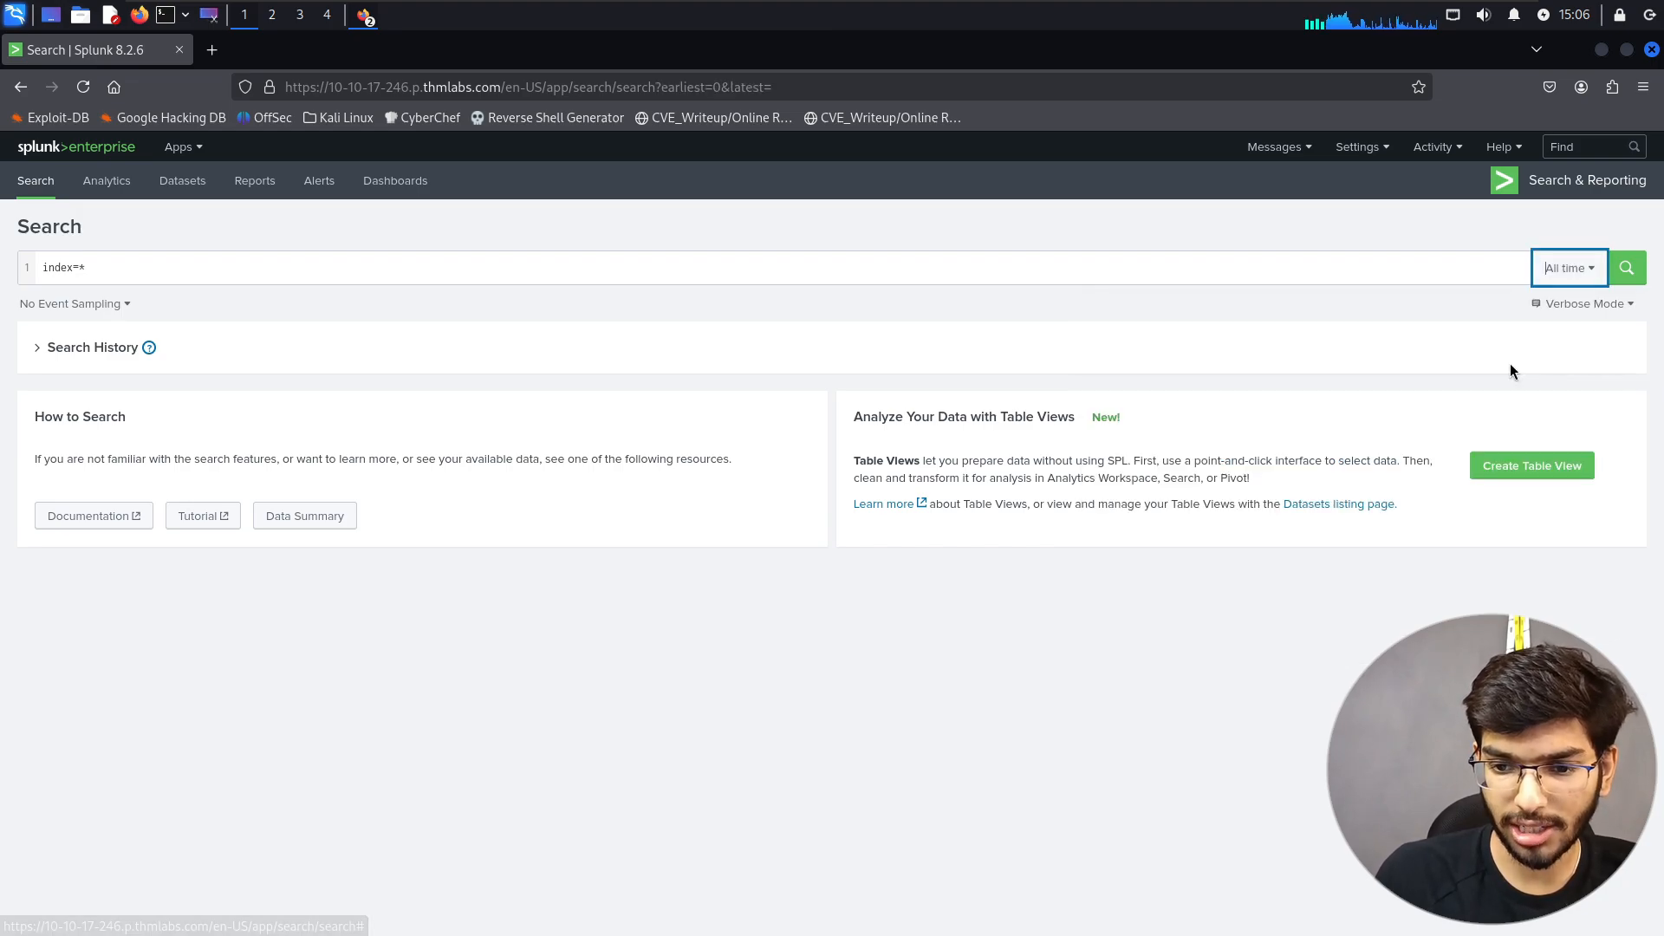
pyautogui.click(1627, 268)
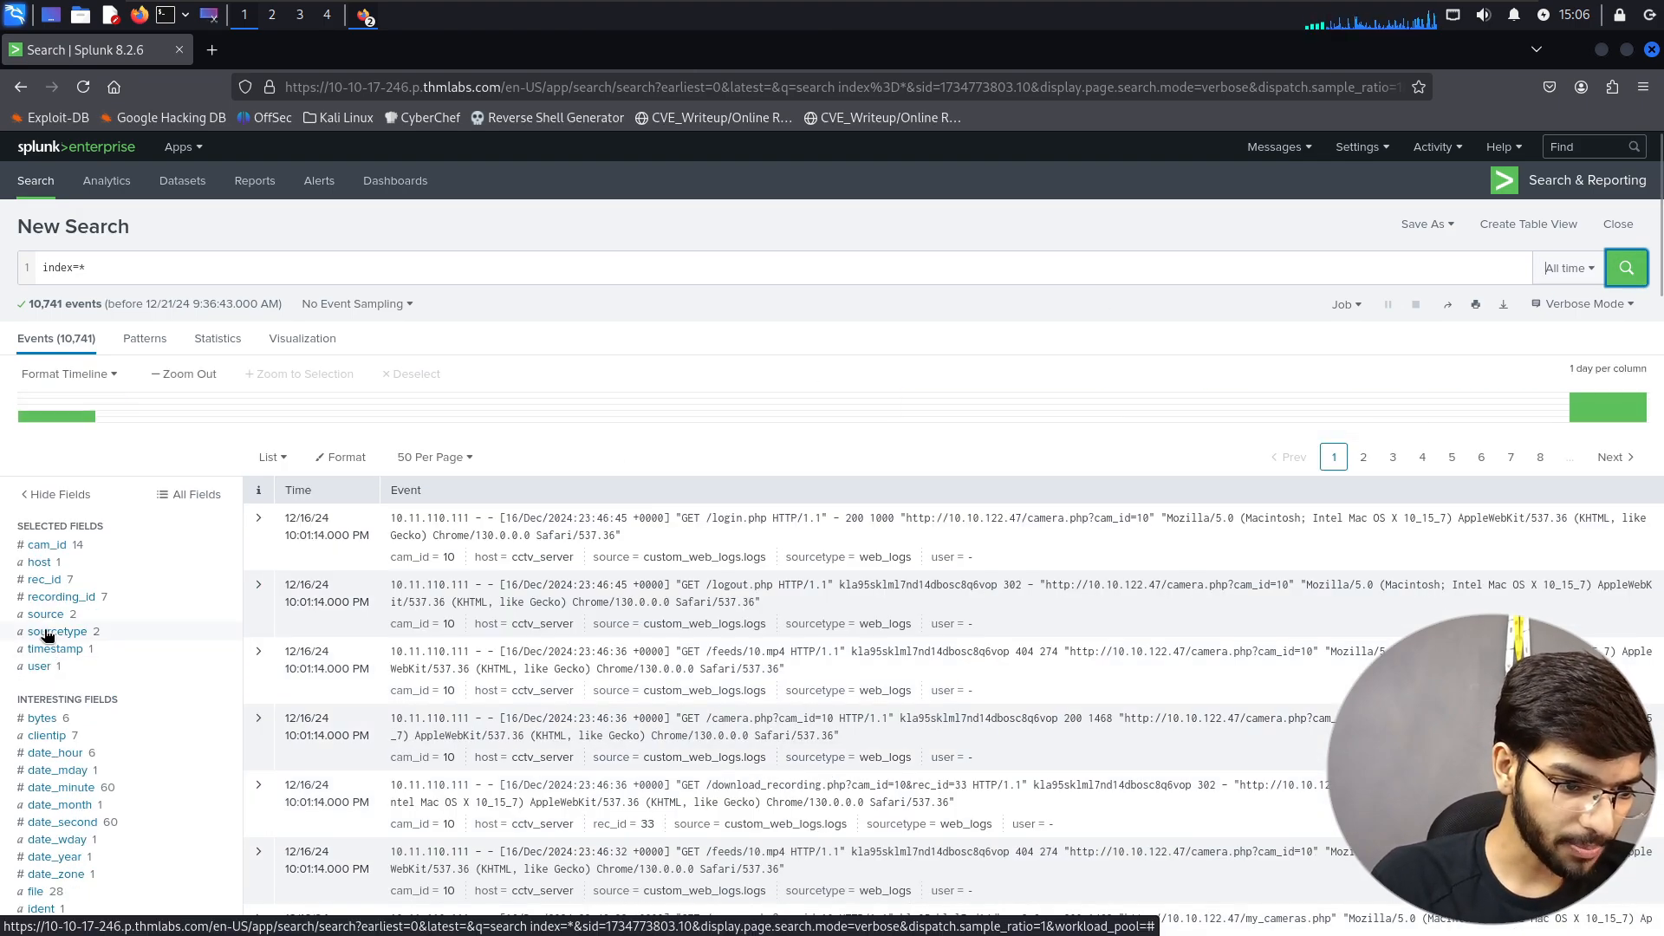
# - Inspect the sourcetype field's values and their event counts for web_logs and cctv_logs
pyautogui.click(47, 634)
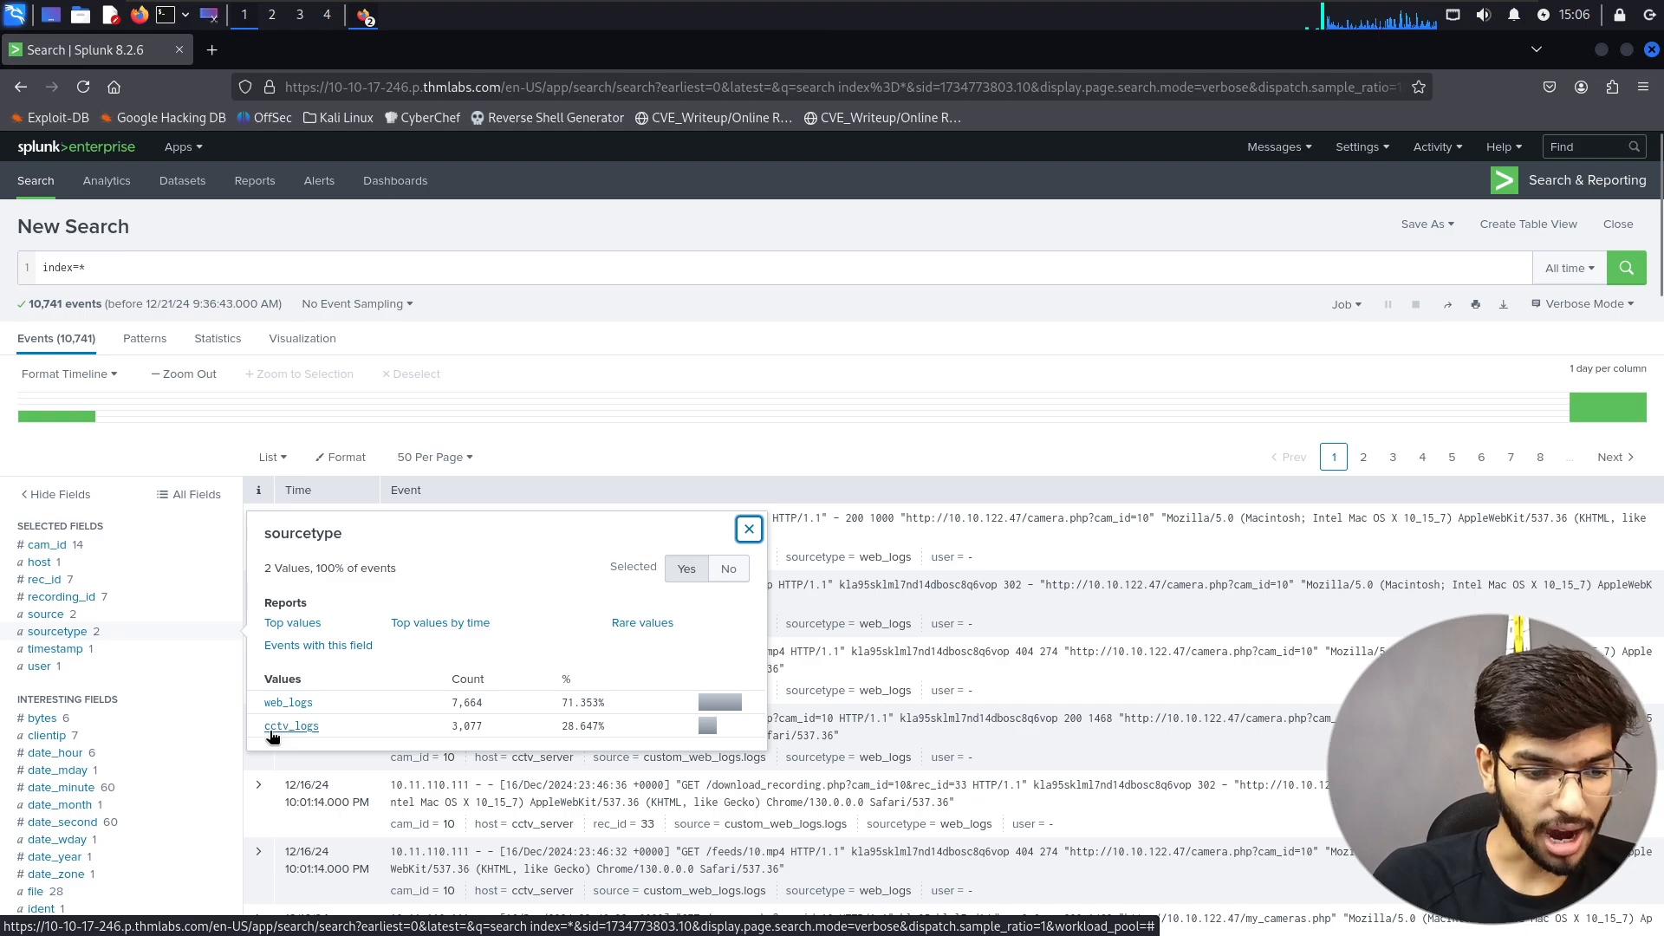
pyautogui.moveTo(647, 705); pyautogui.dragTo(631, 735)
pyautogui.click(631, 731)
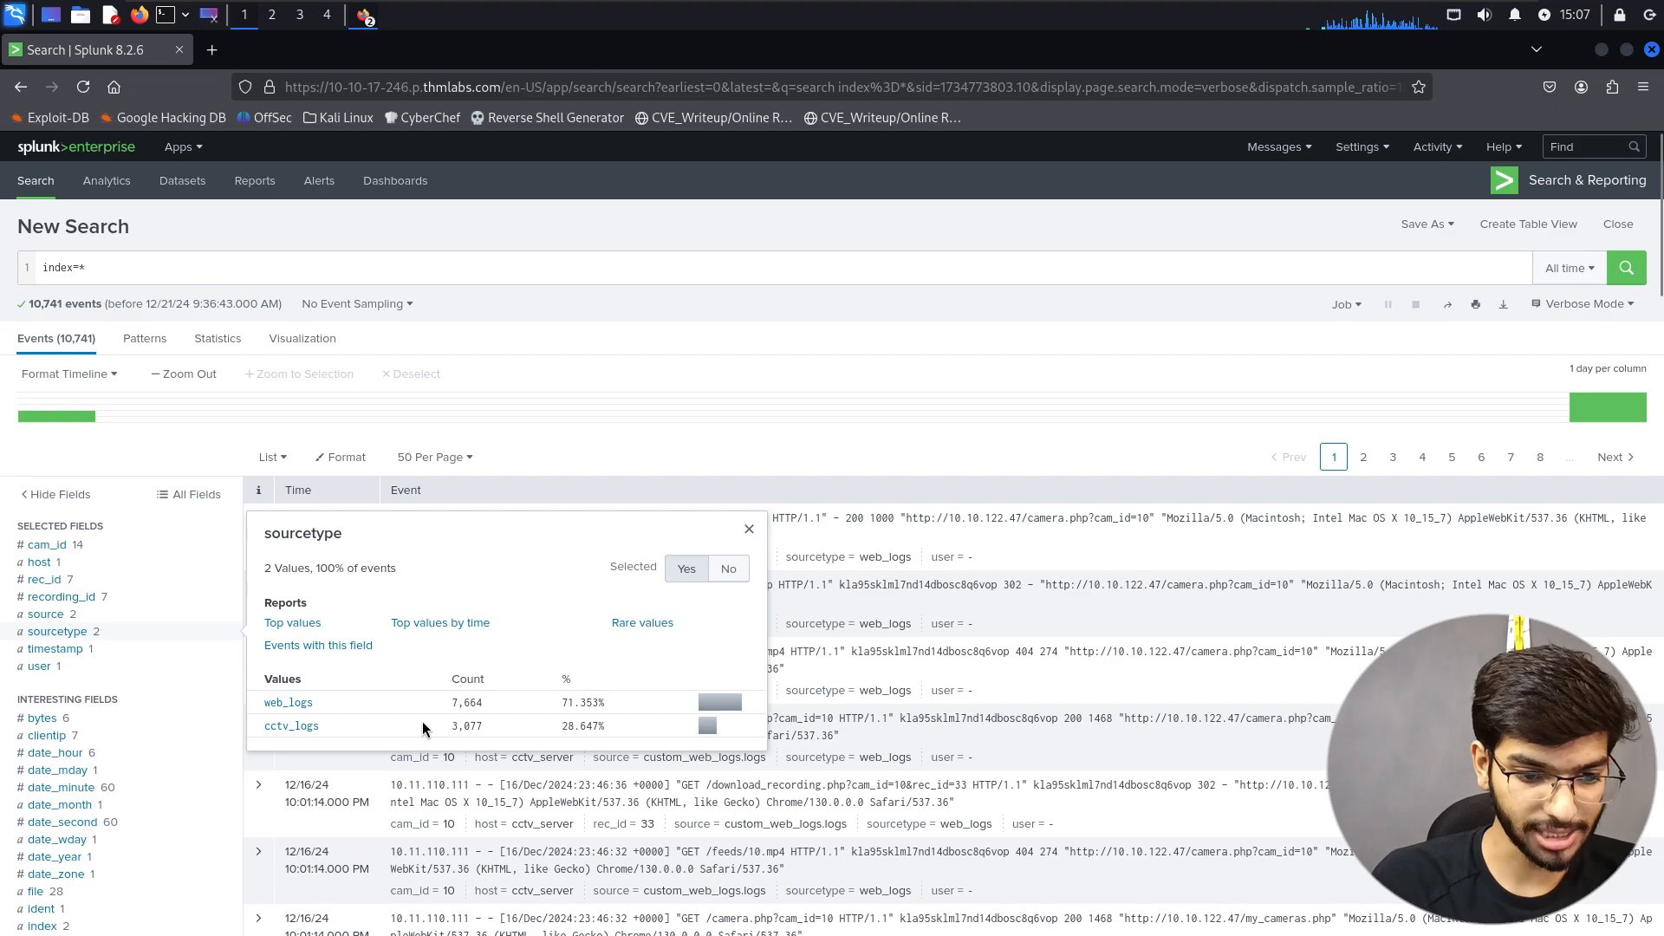
pyautogui.moveTo(451, 711); pyautogui.dragTo(527, 726)
pyautogui.click(527, 727)
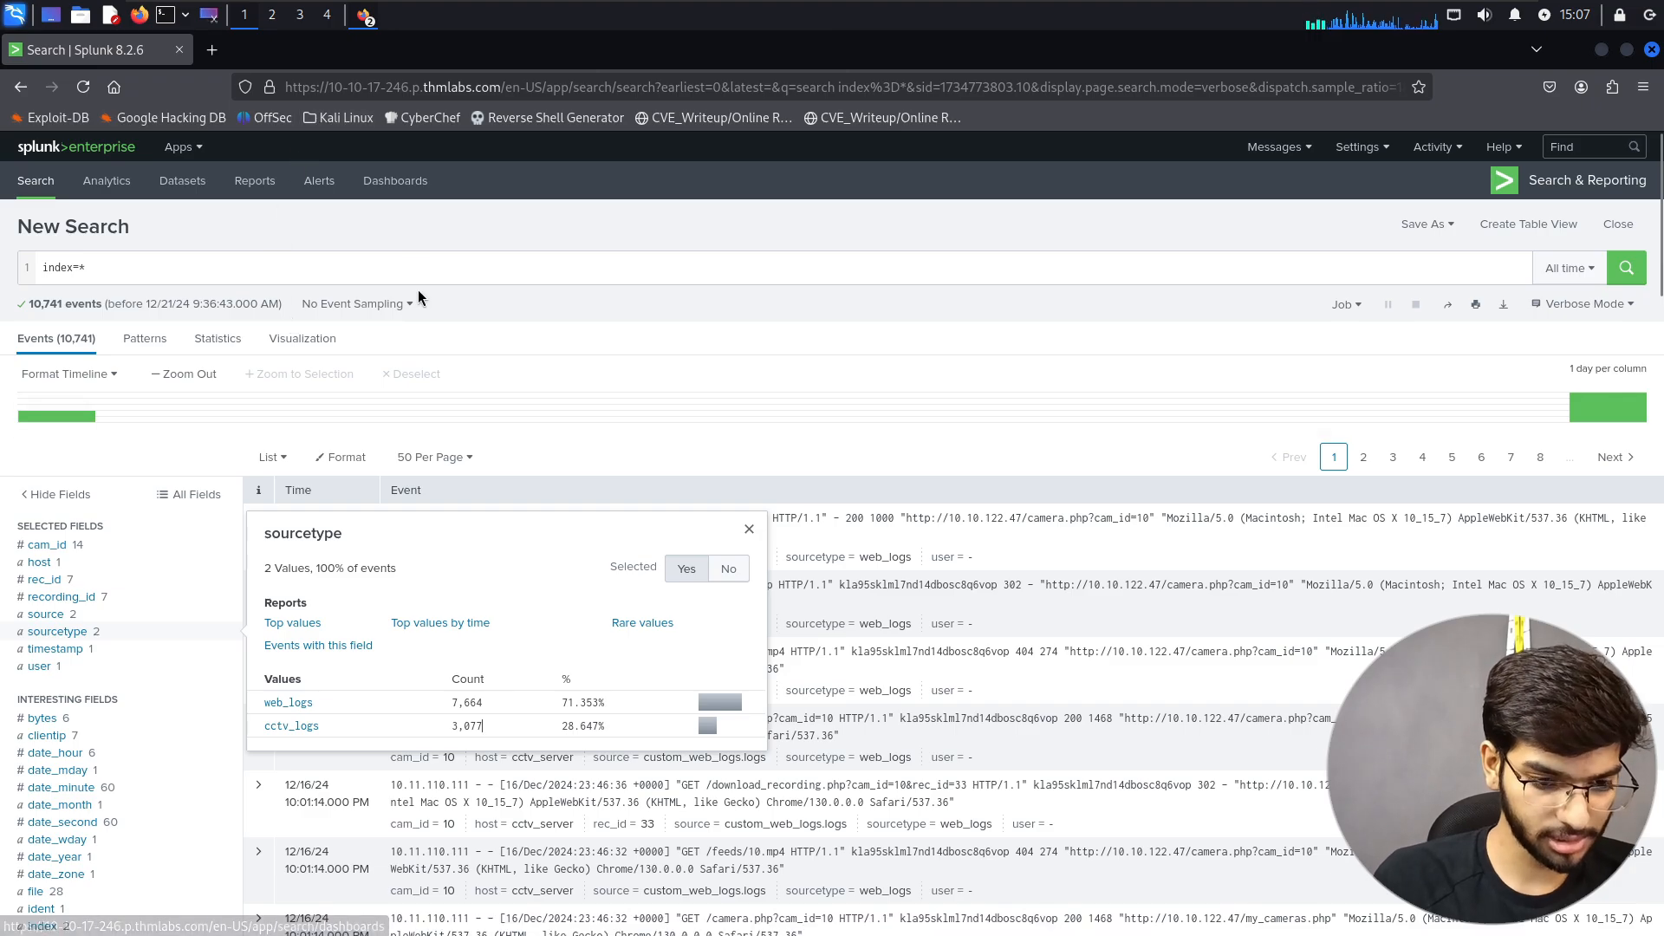
# - Check the query given under Examining CCTV Logs in the TryHackMe room and return to the Splunk search
pyautogui.hotkey('alt', 'Tab')
pyautogui.scroll(10, 461, 460)
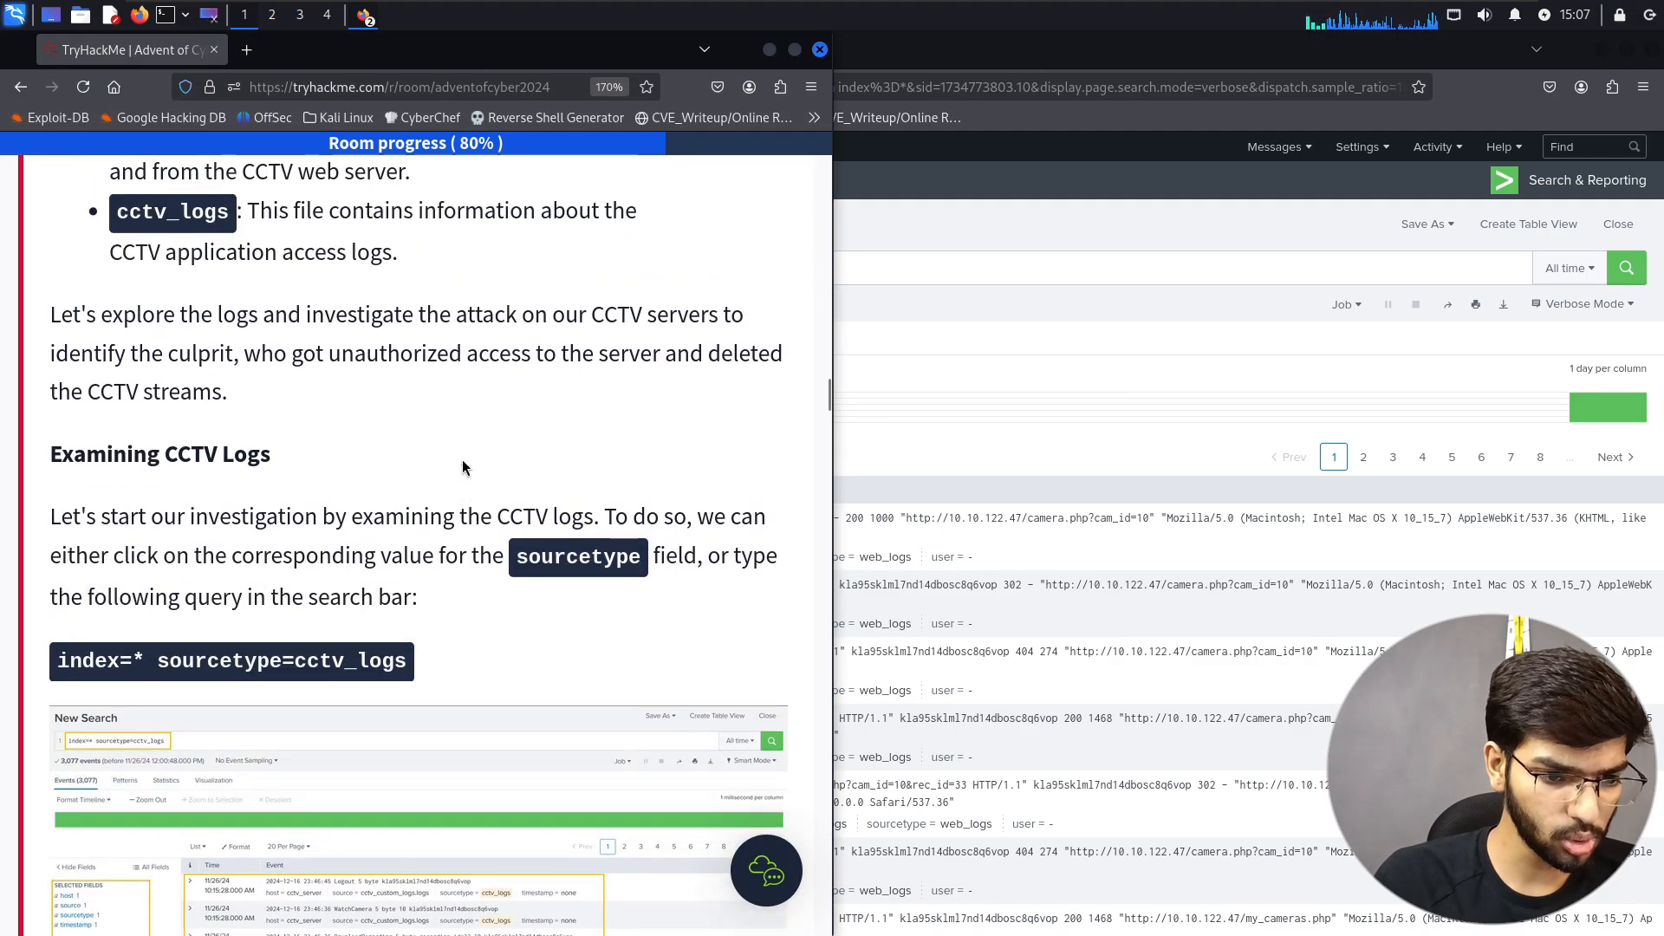
pyautogui.scroll(-5, 462, 468)
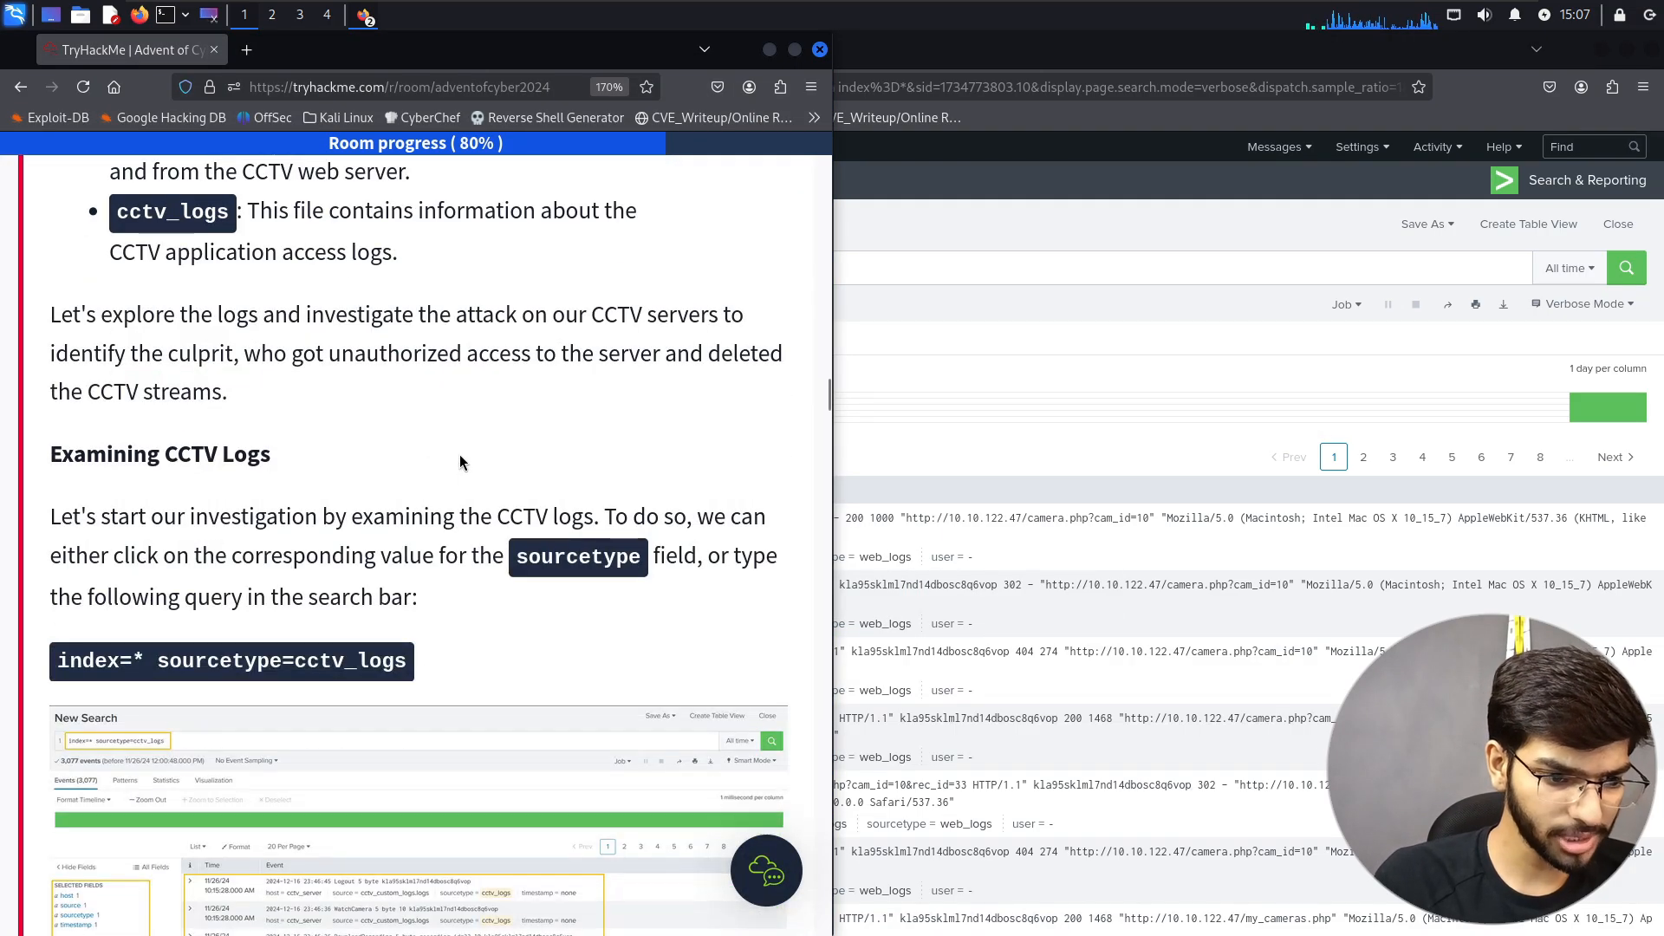
pyautogui.hotkey('alt', 'Tab')
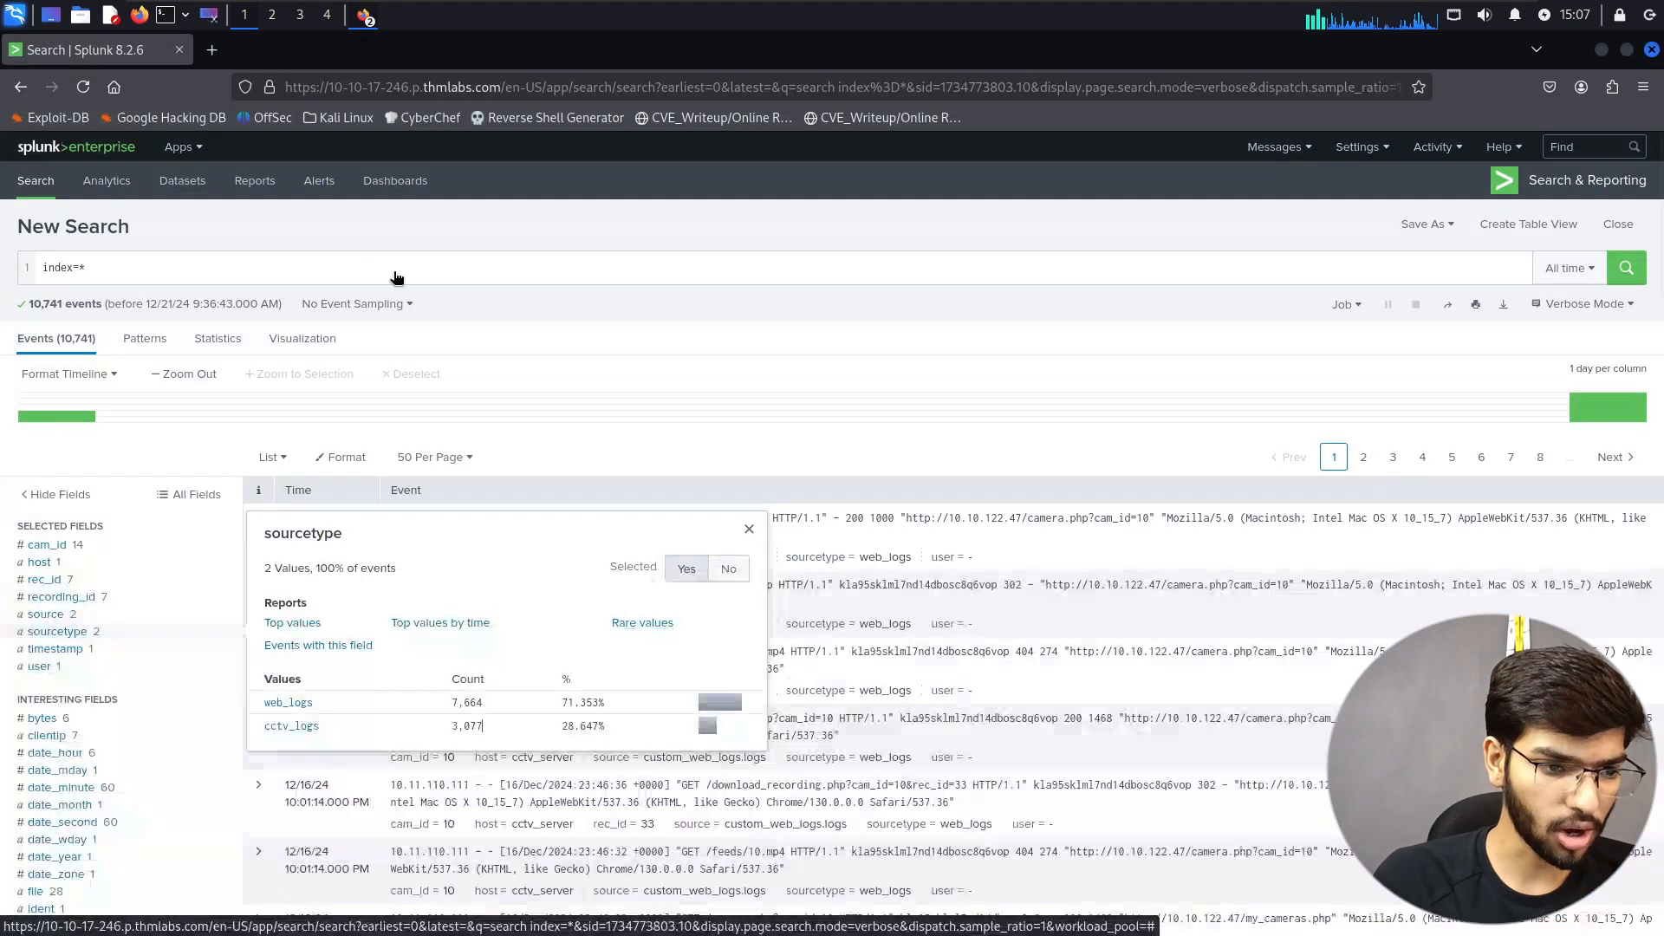
# - Run the search index=* sourcetype="cctv_logs", checking the exact query in the TryHackMe room
pyautogui.click(327, 268)
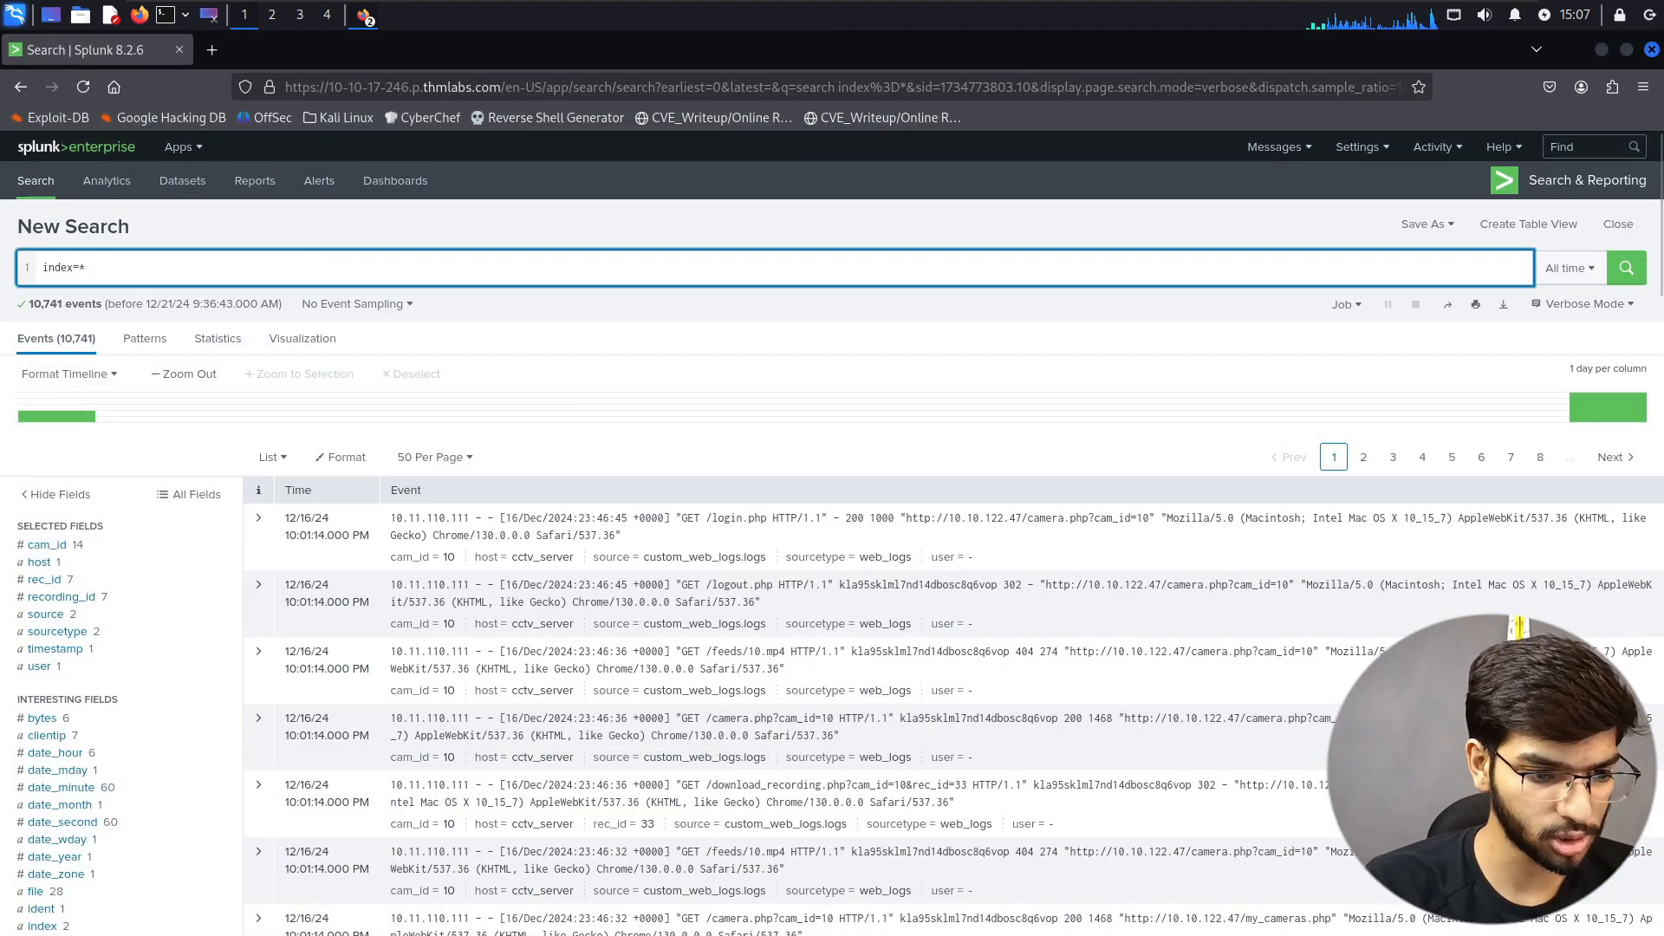
pyautogui.write('sou')
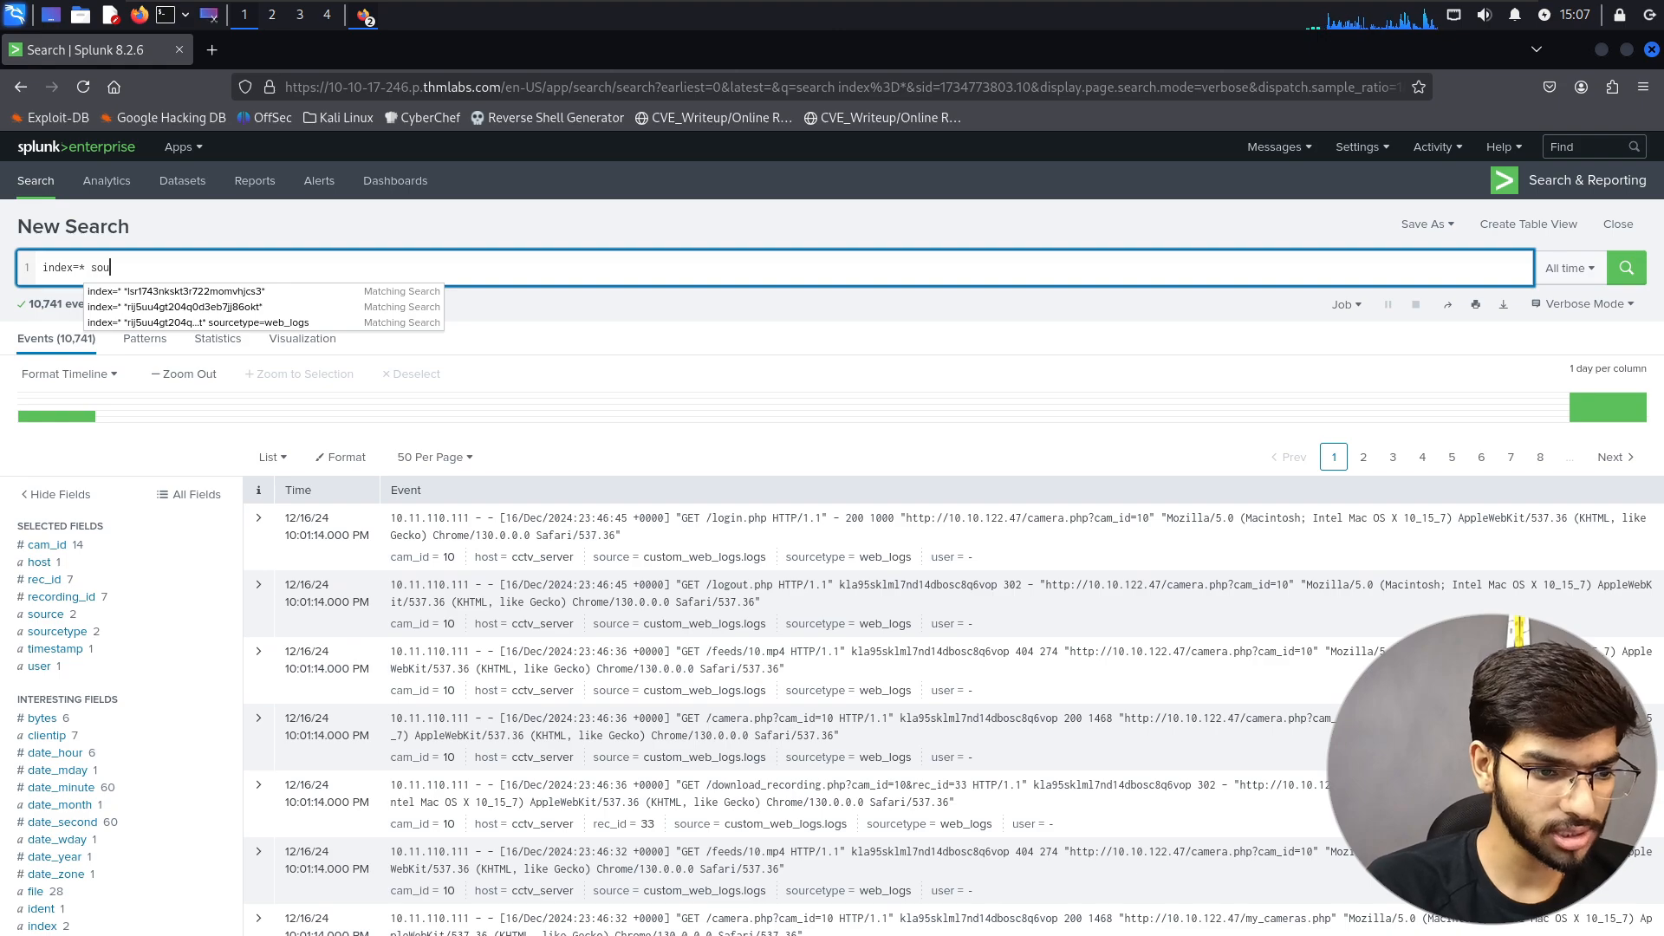
pyautogui.write('rce=')
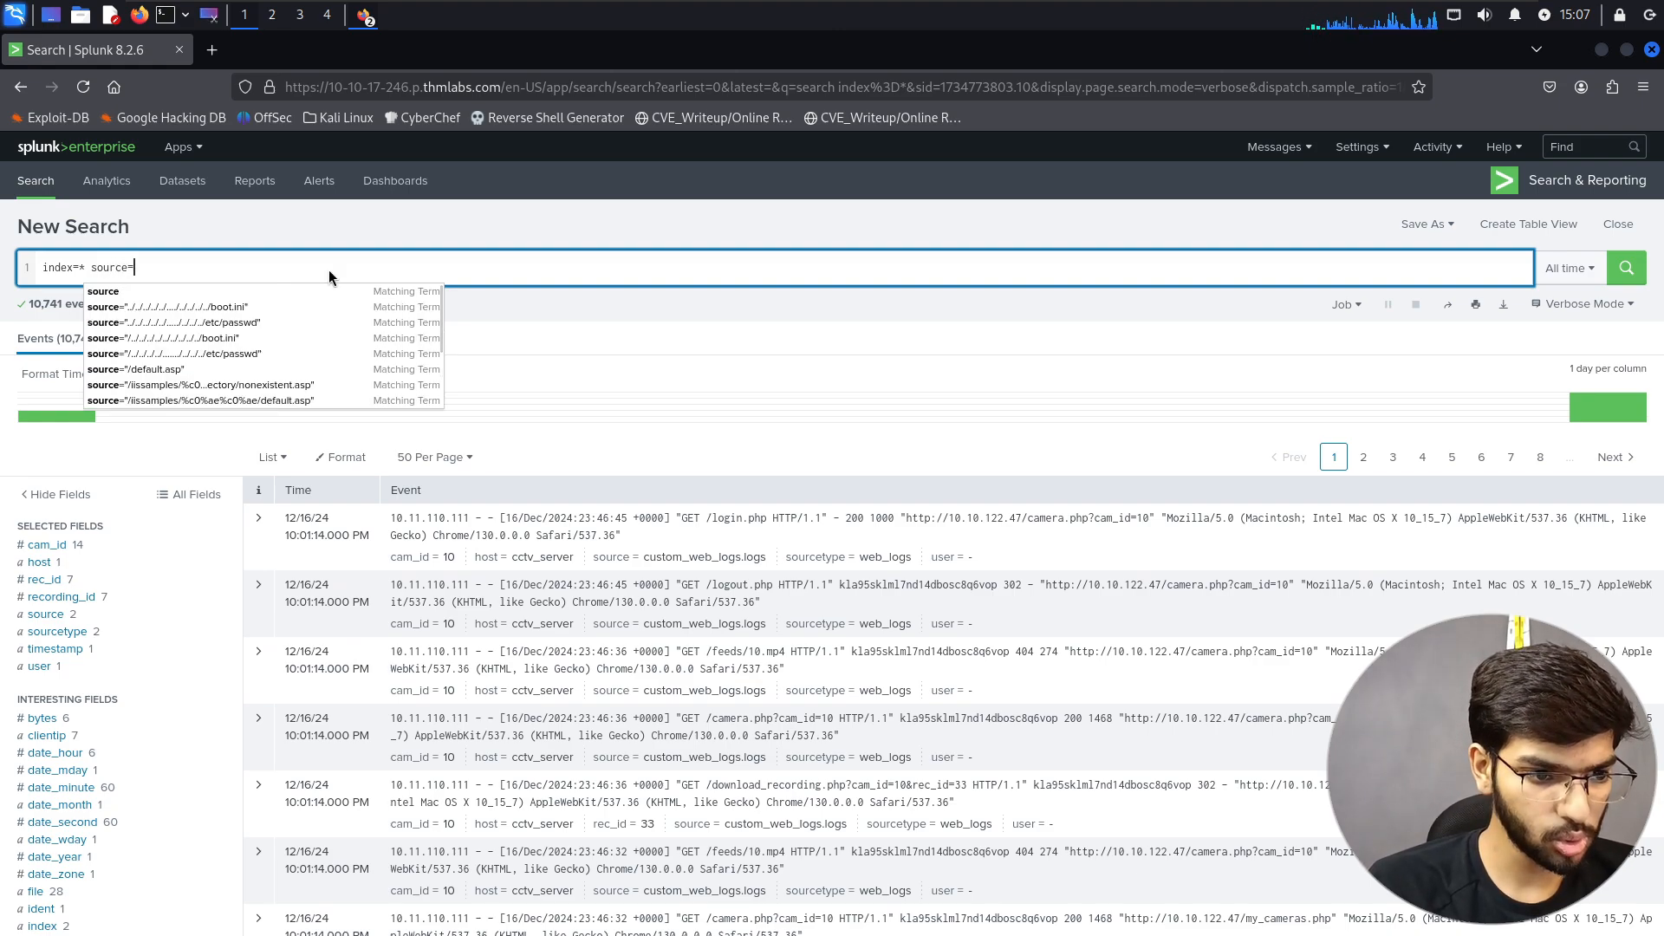
pyautogui.hotkey('alt', 'Tab')
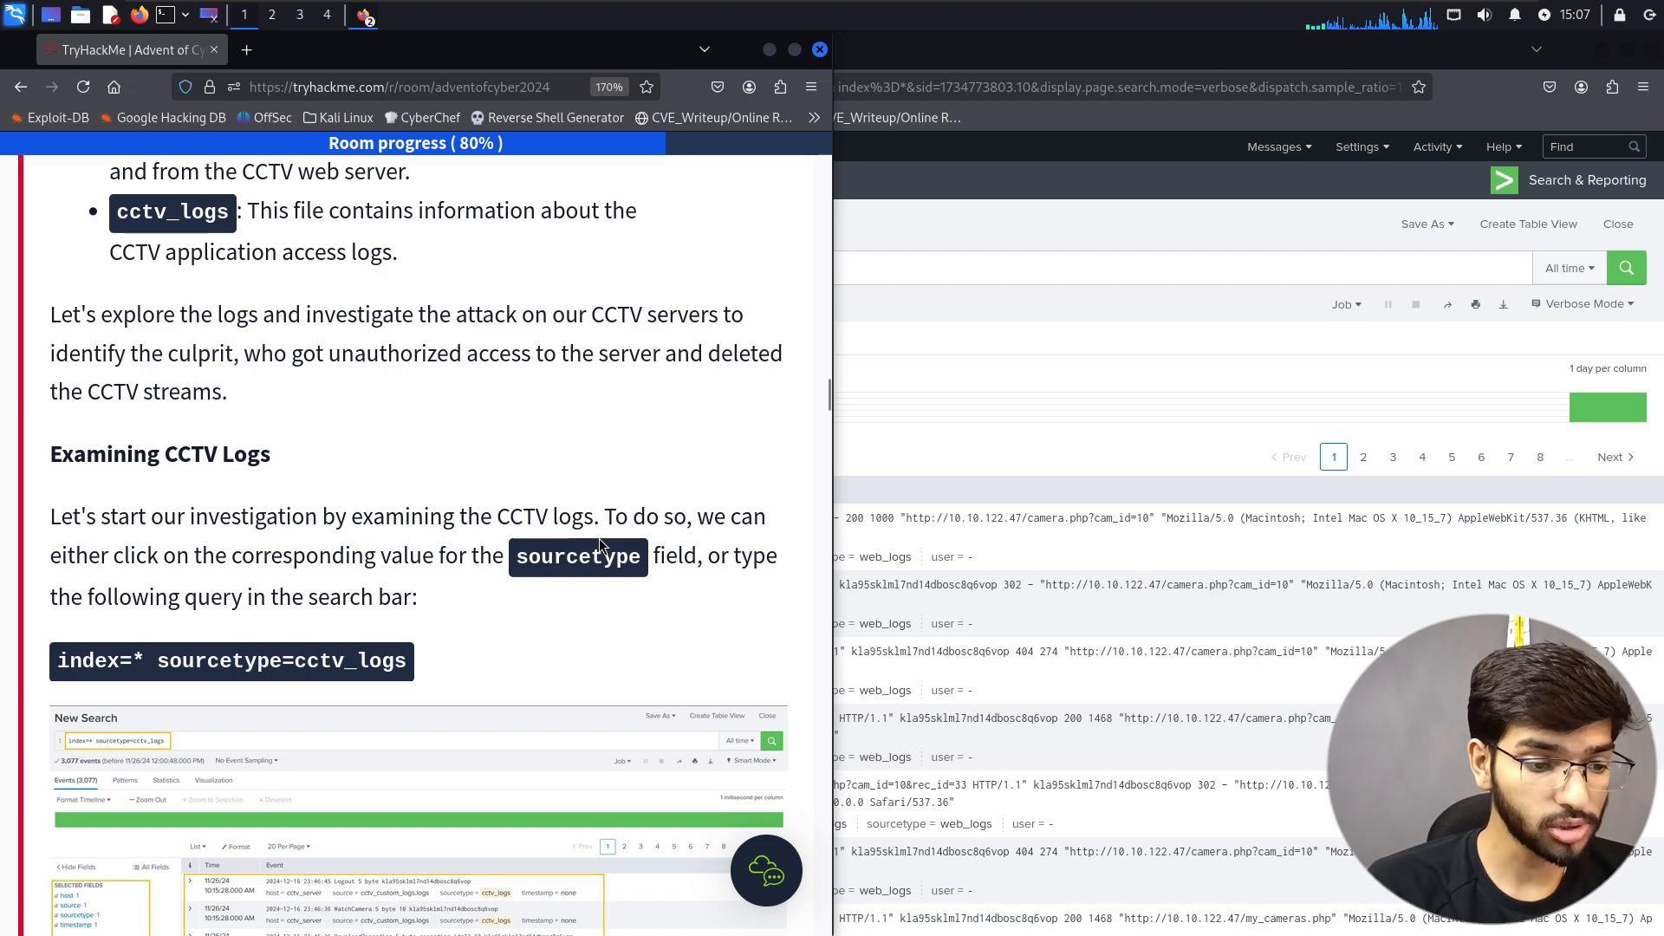
pyautogui.hotkey('alt', 'Tab')
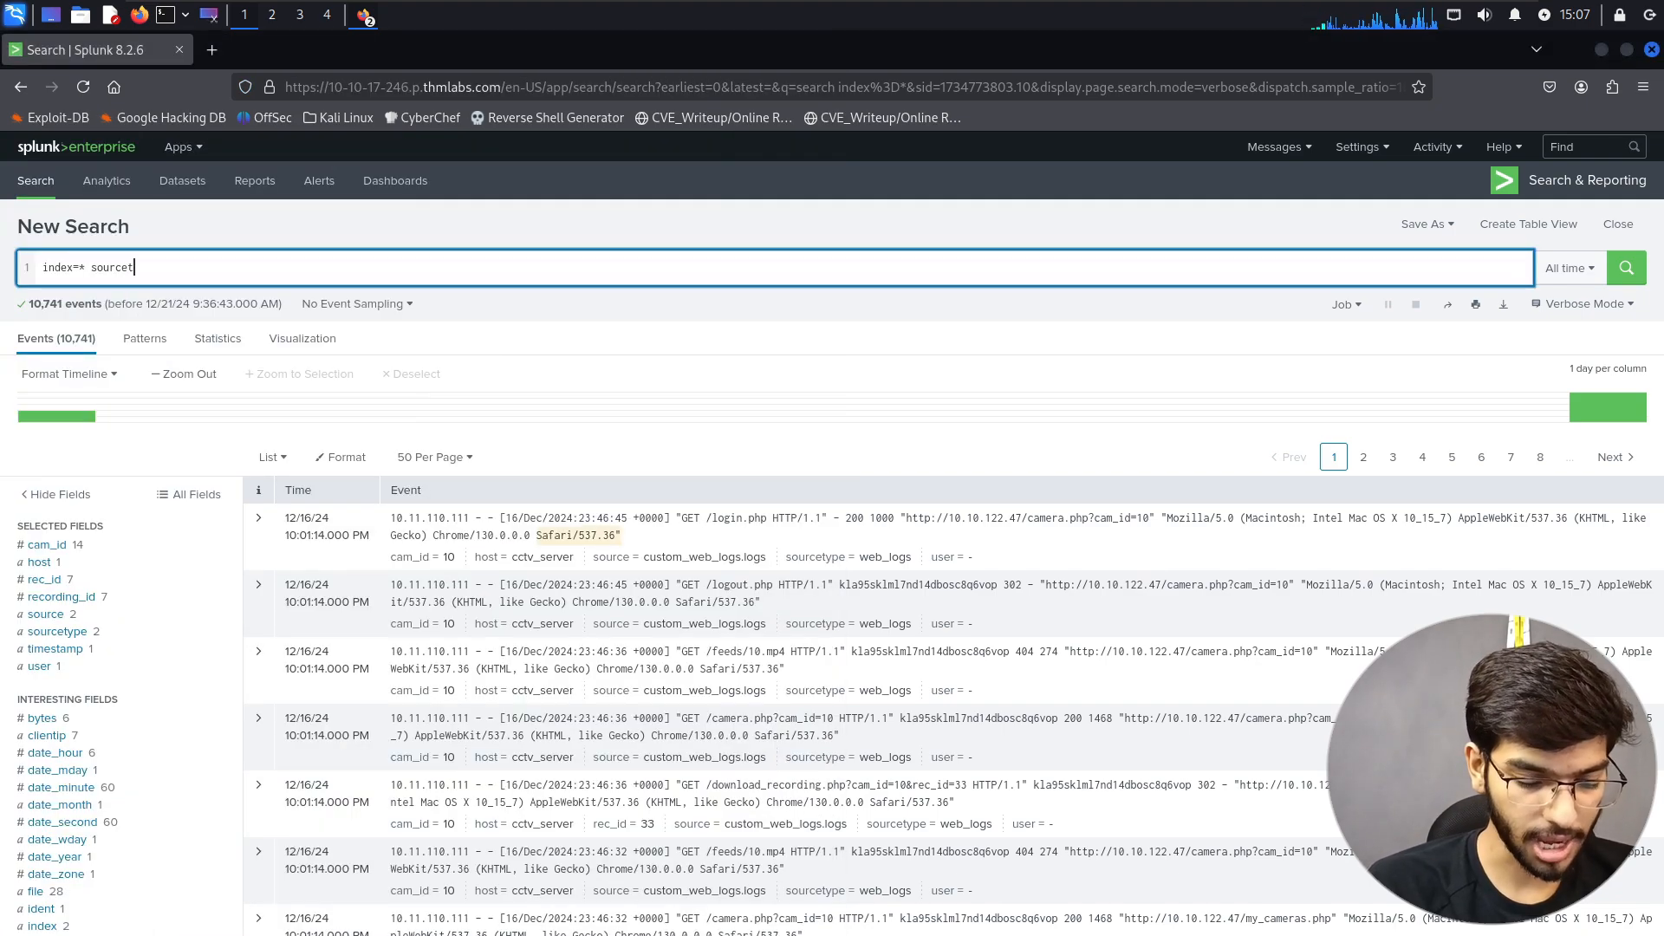
pyautogui.write('type=cc')
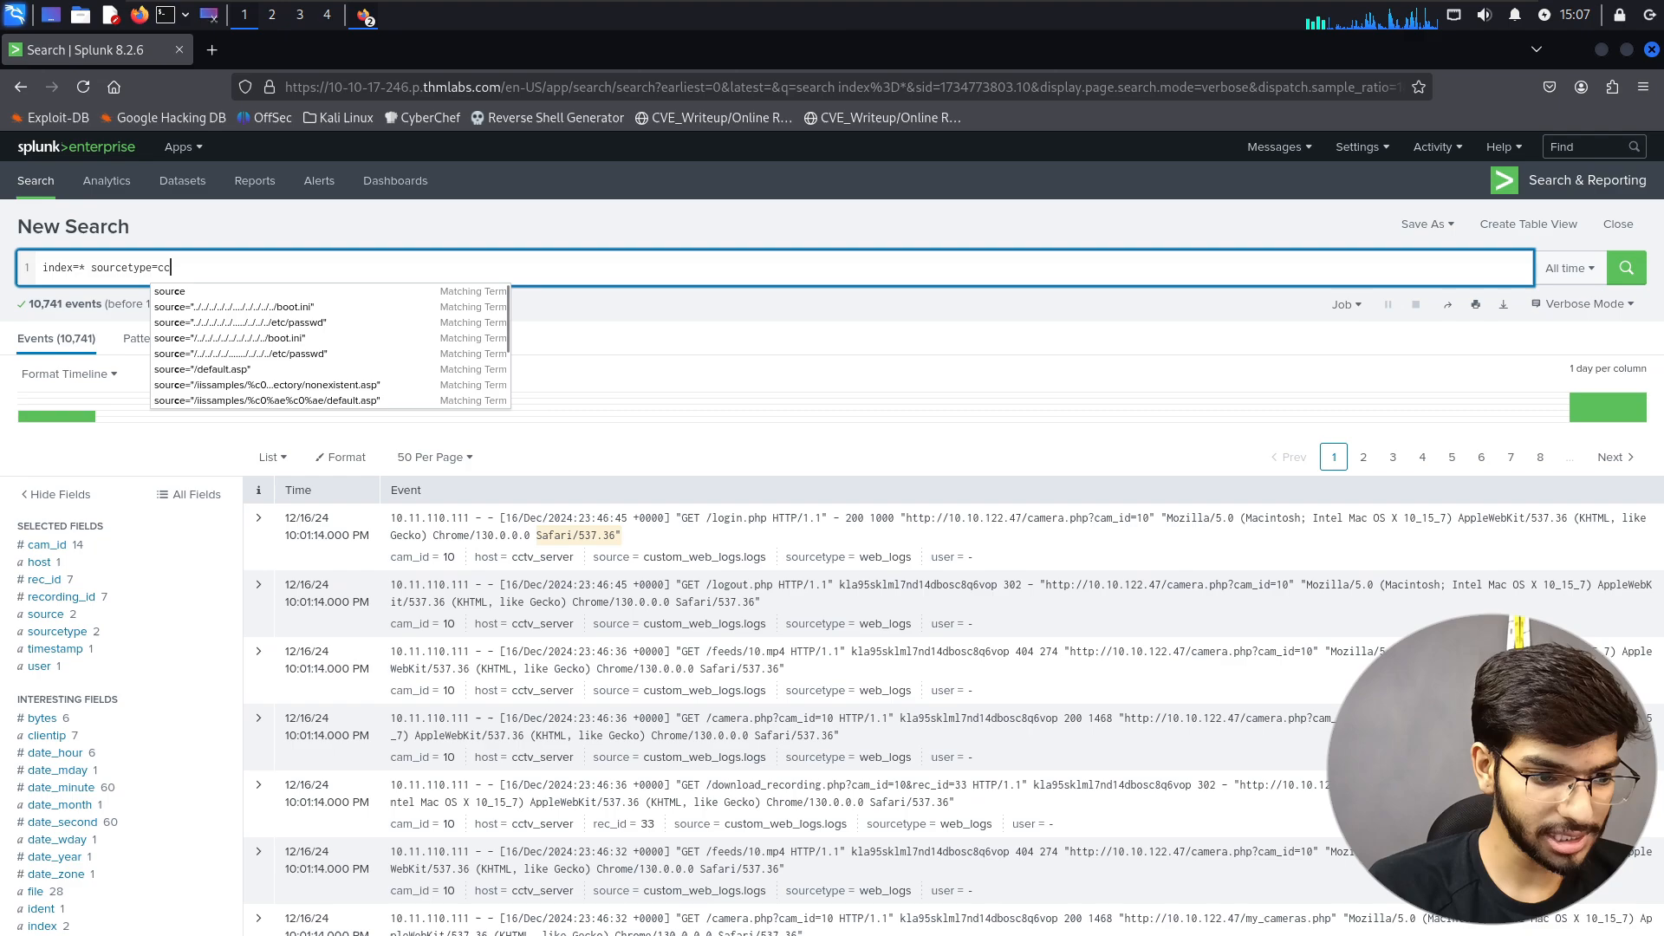
pyautogui.write('tv')
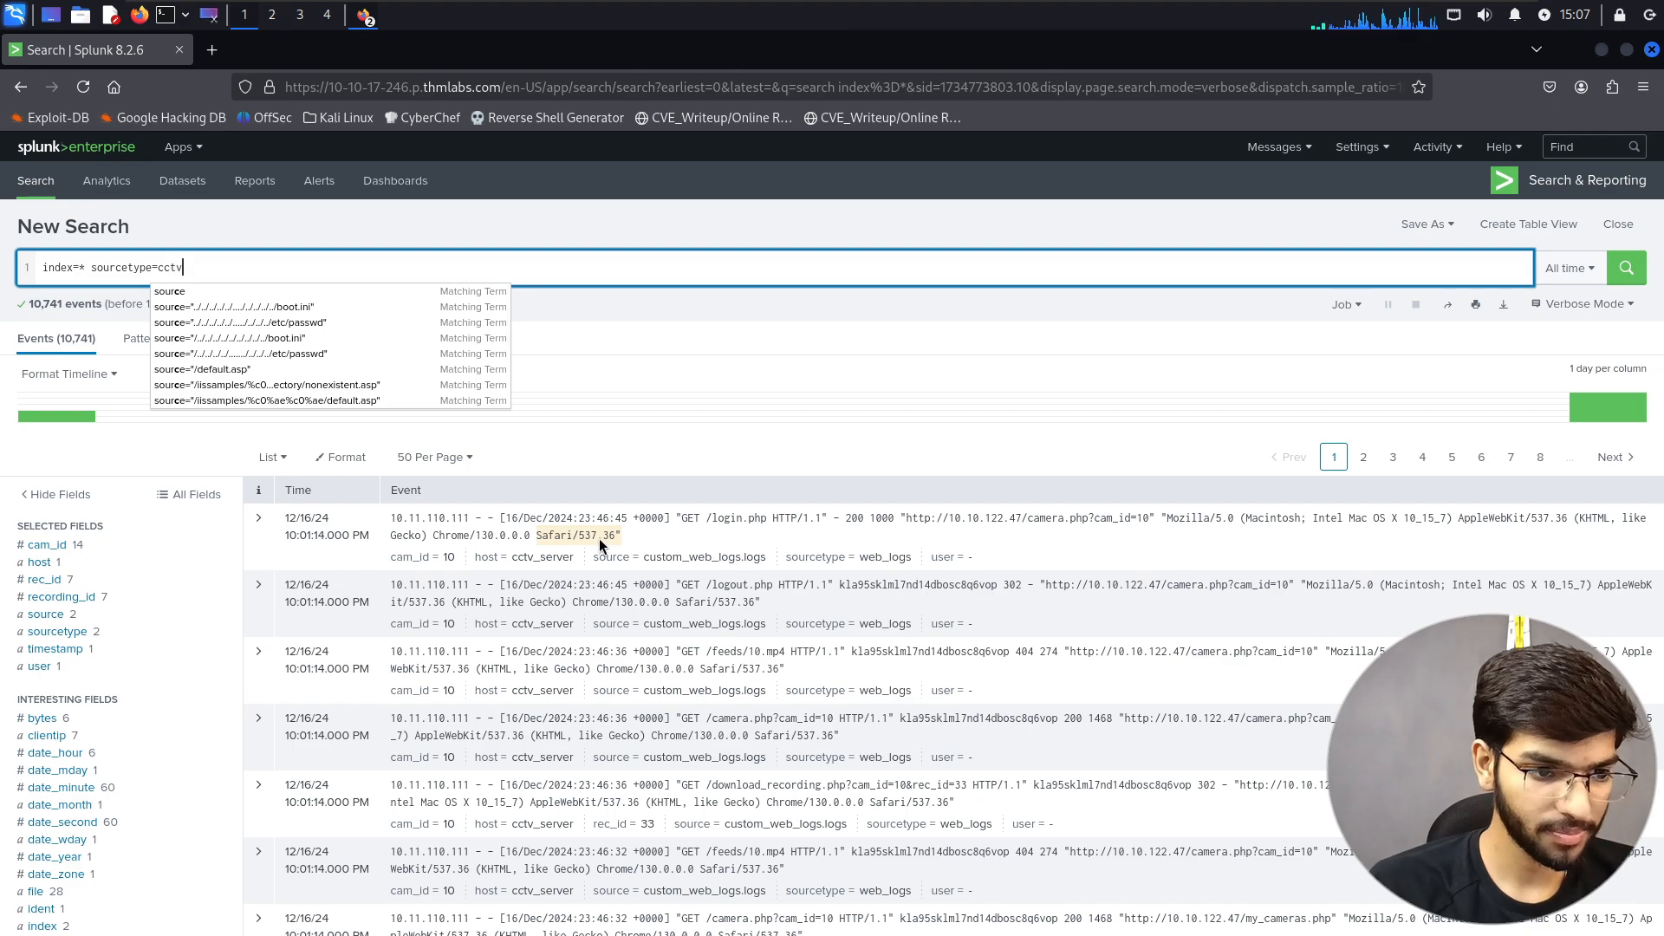
pyautogui.hotkey('alt', 'Tab')
pyautogui.hotkey('alt', 'Tab')
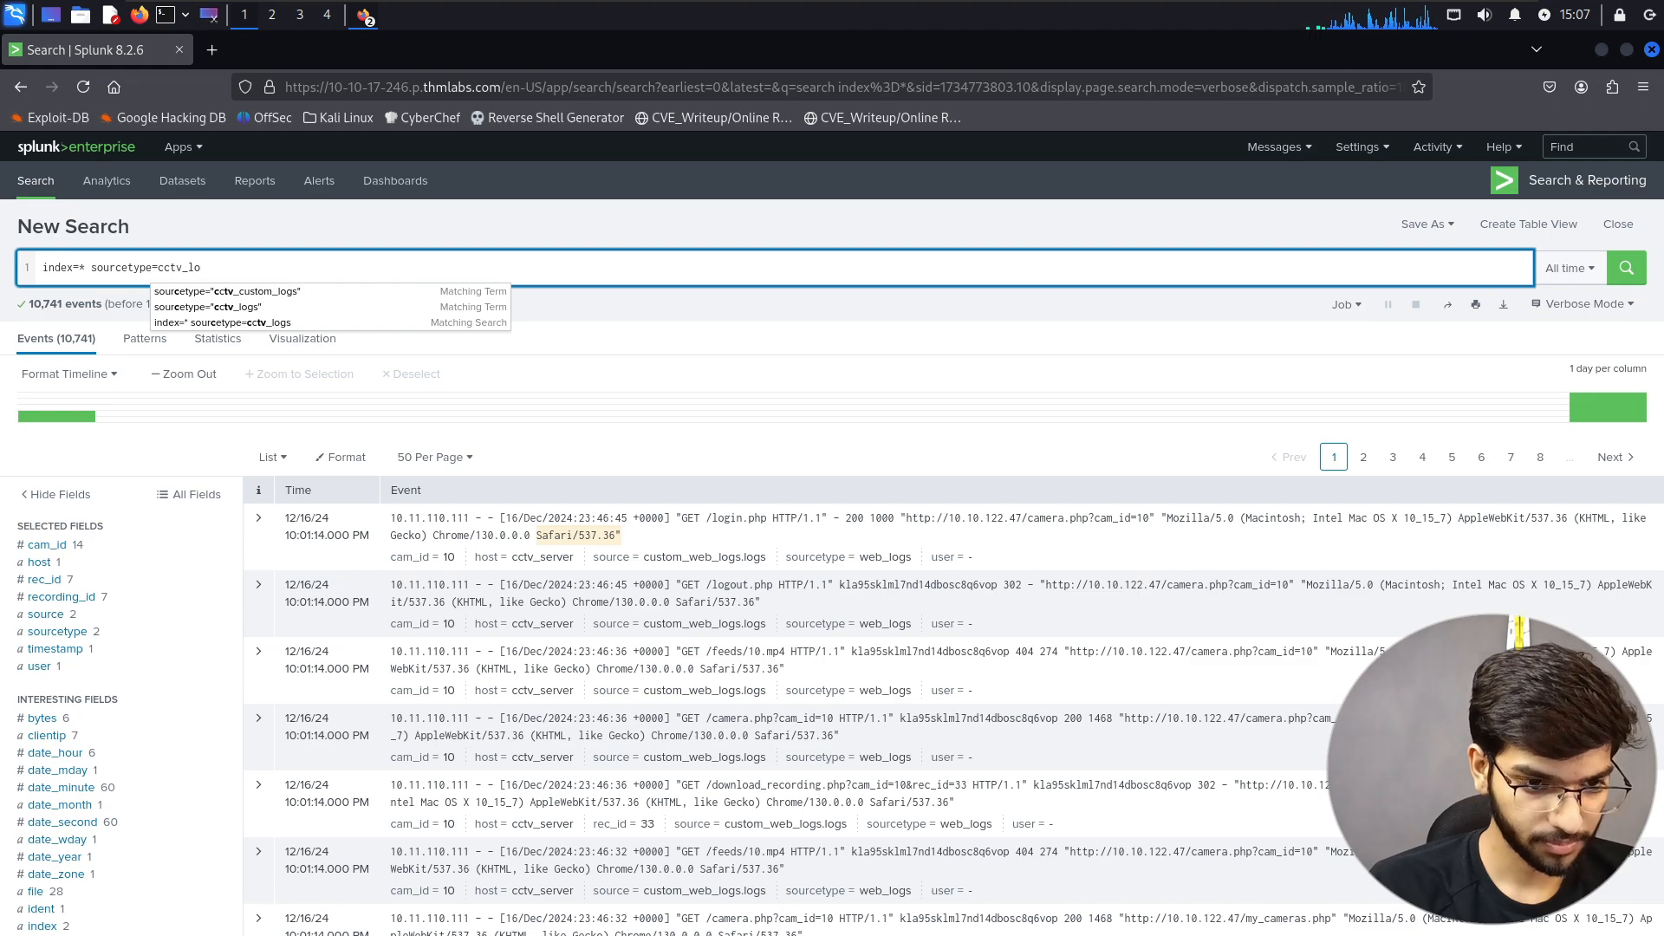
pyautogui.write('_logs')
pyautogui.press('Down')
pyautogui.press('Return')
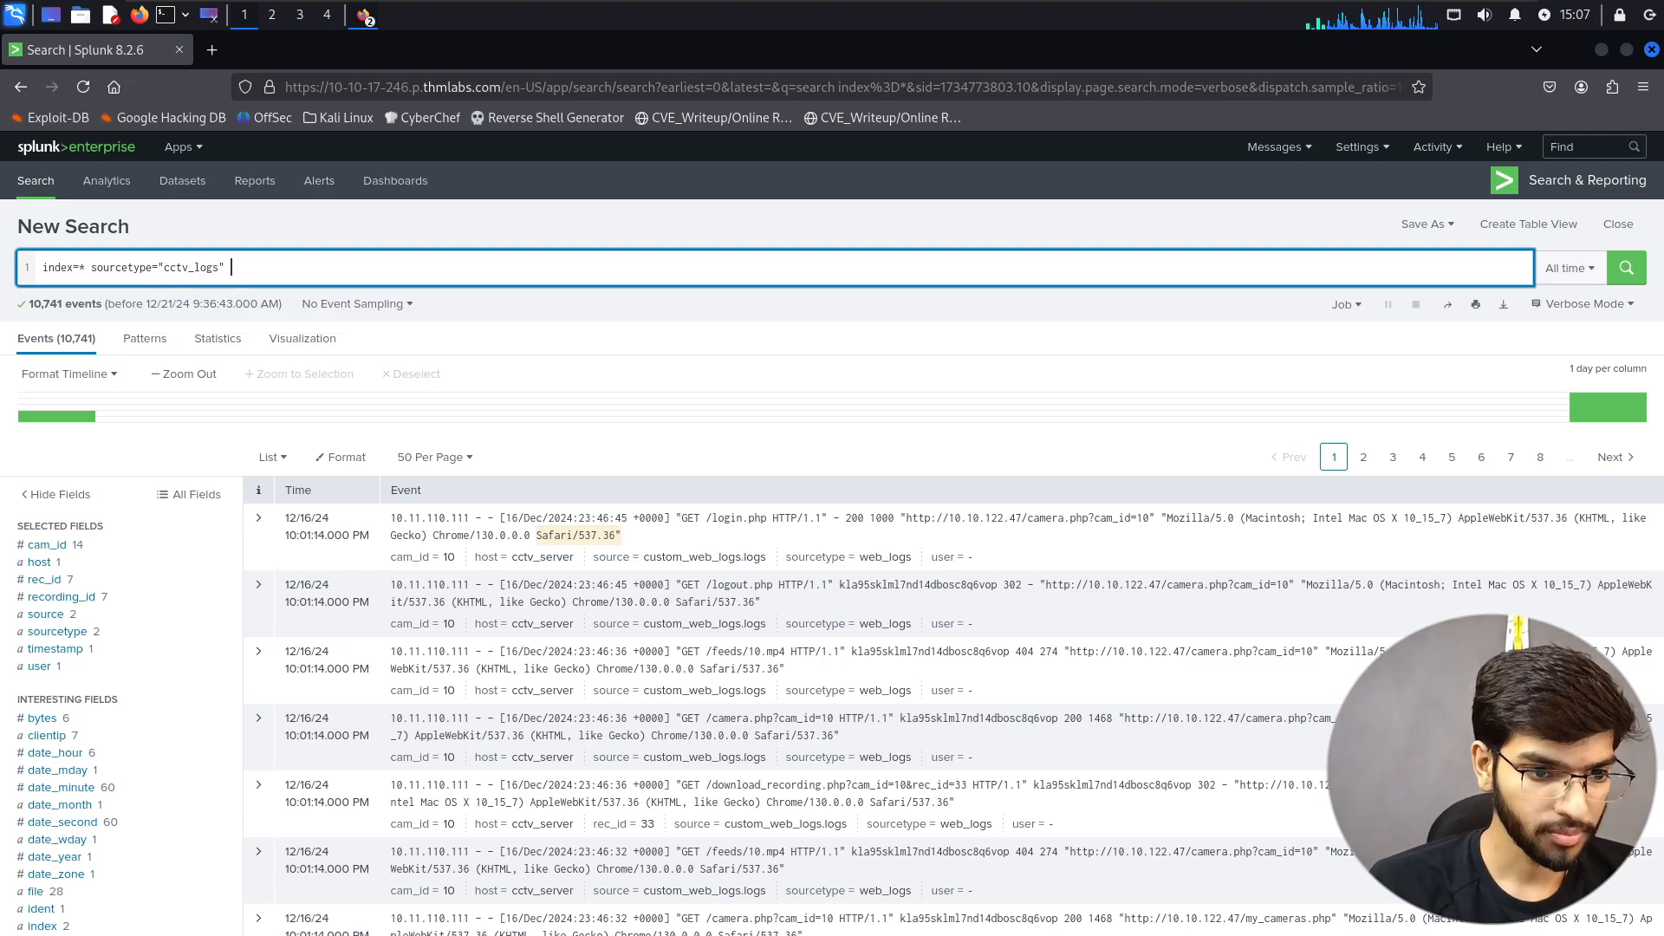
pyautogui.press('Return')
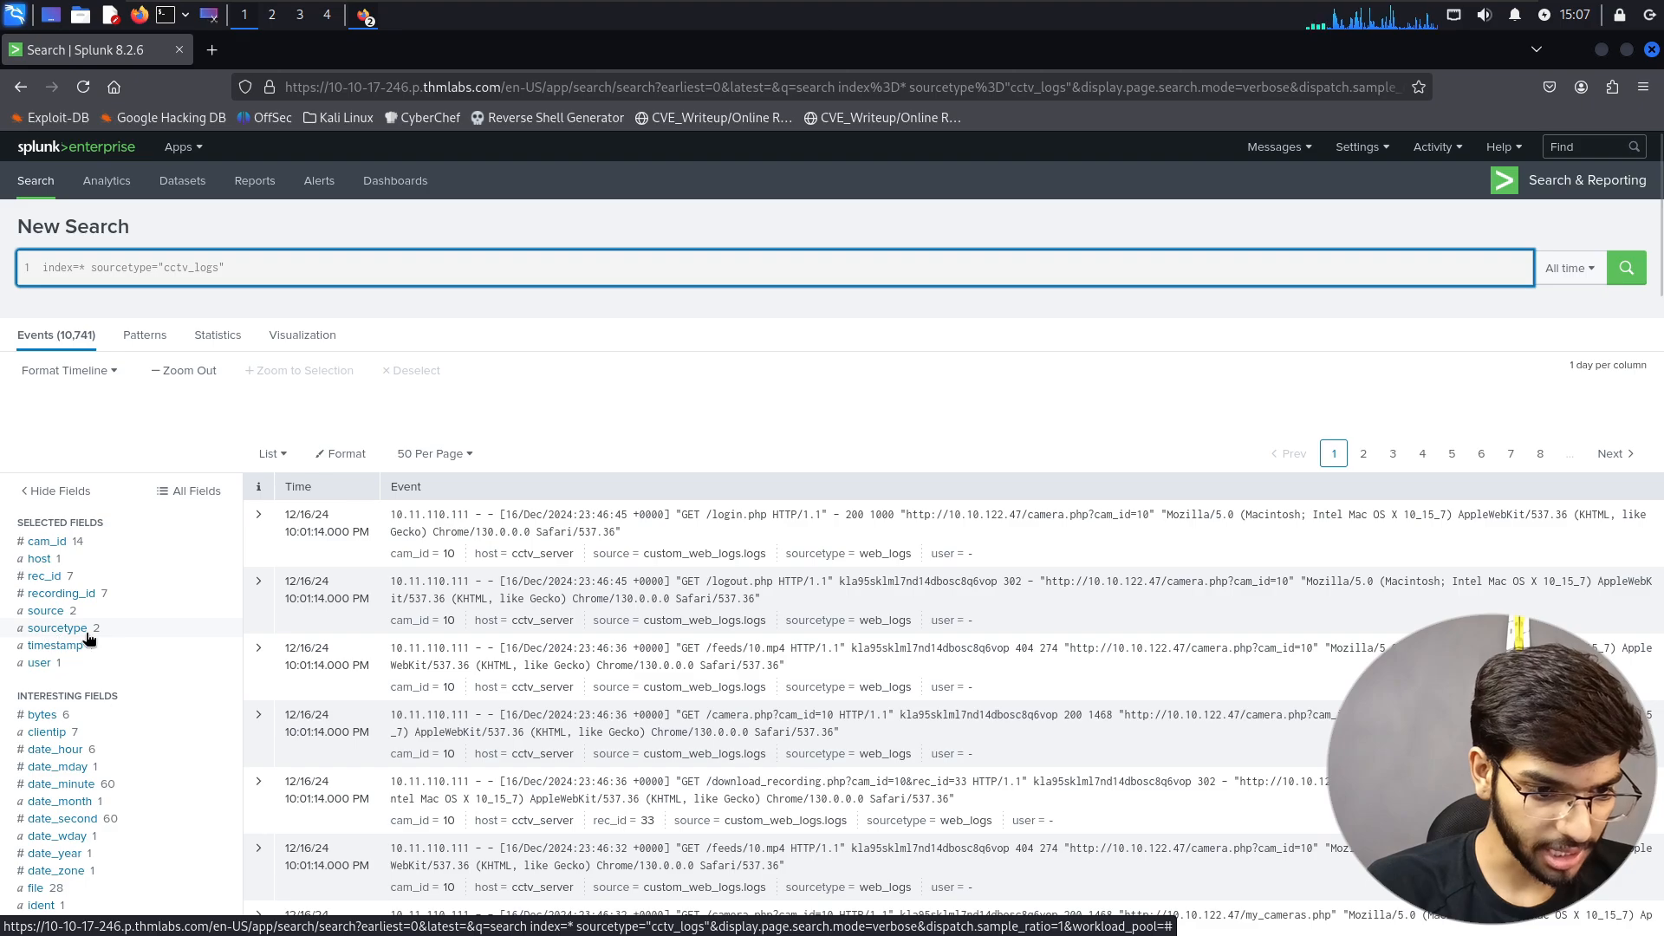
# - Inspect the sourcetype field's values and browse the listed events of the cctv_logs search
pyautogui.scroll(-5, 924, 700)
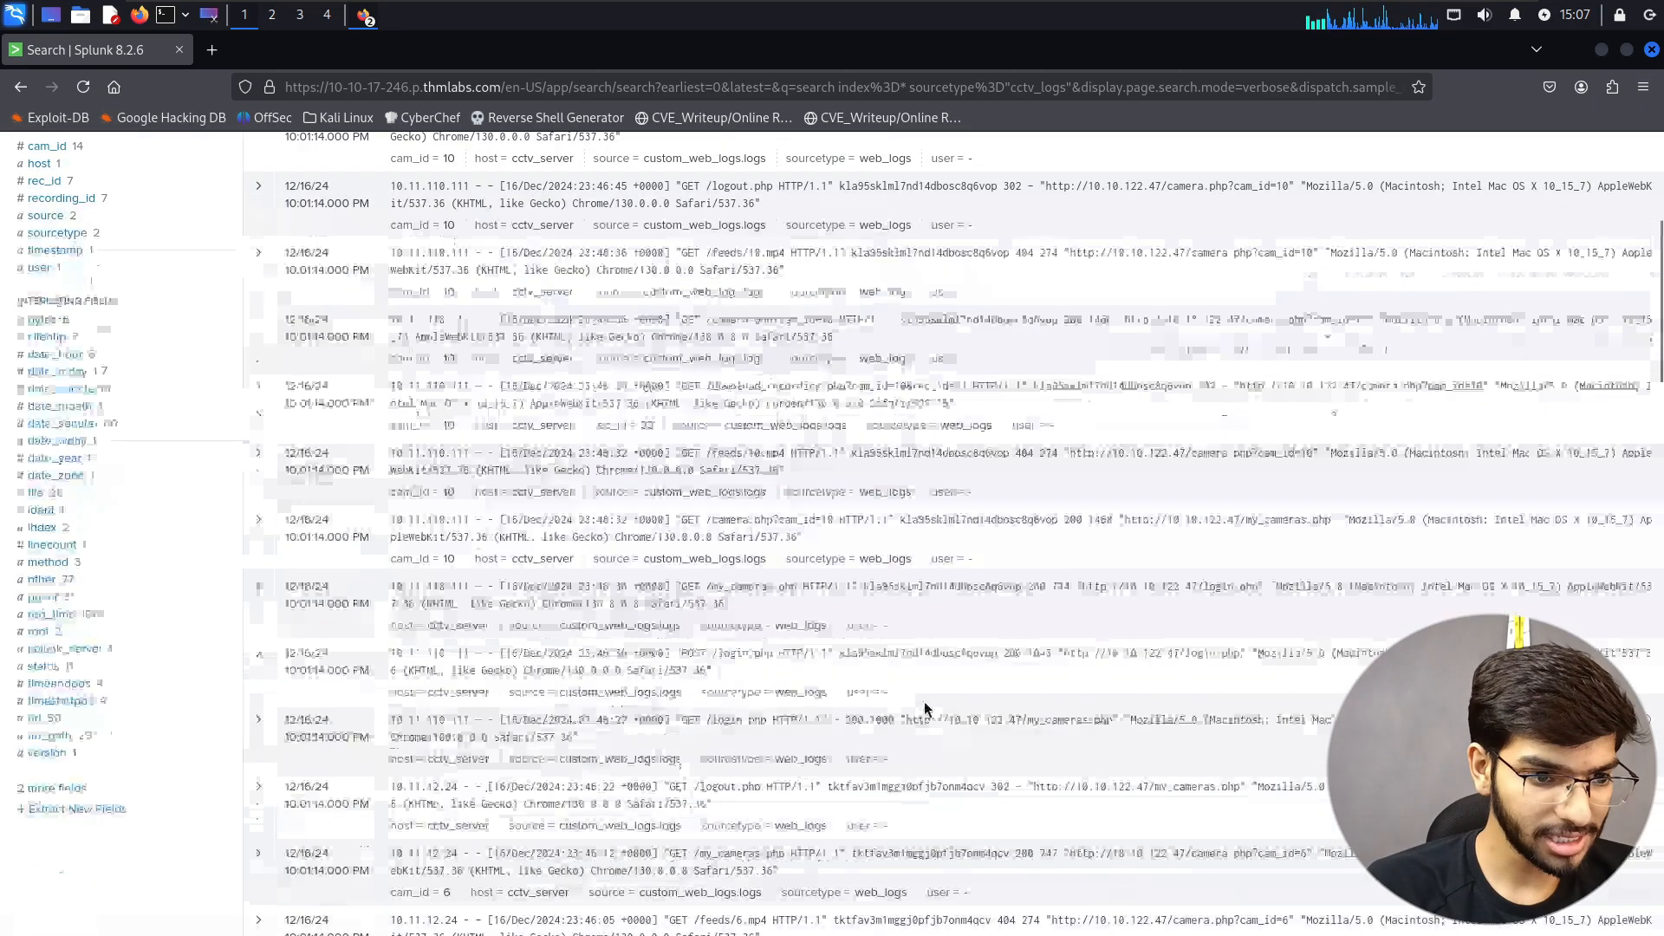
pyautogui.scroll(5, 650, 451)
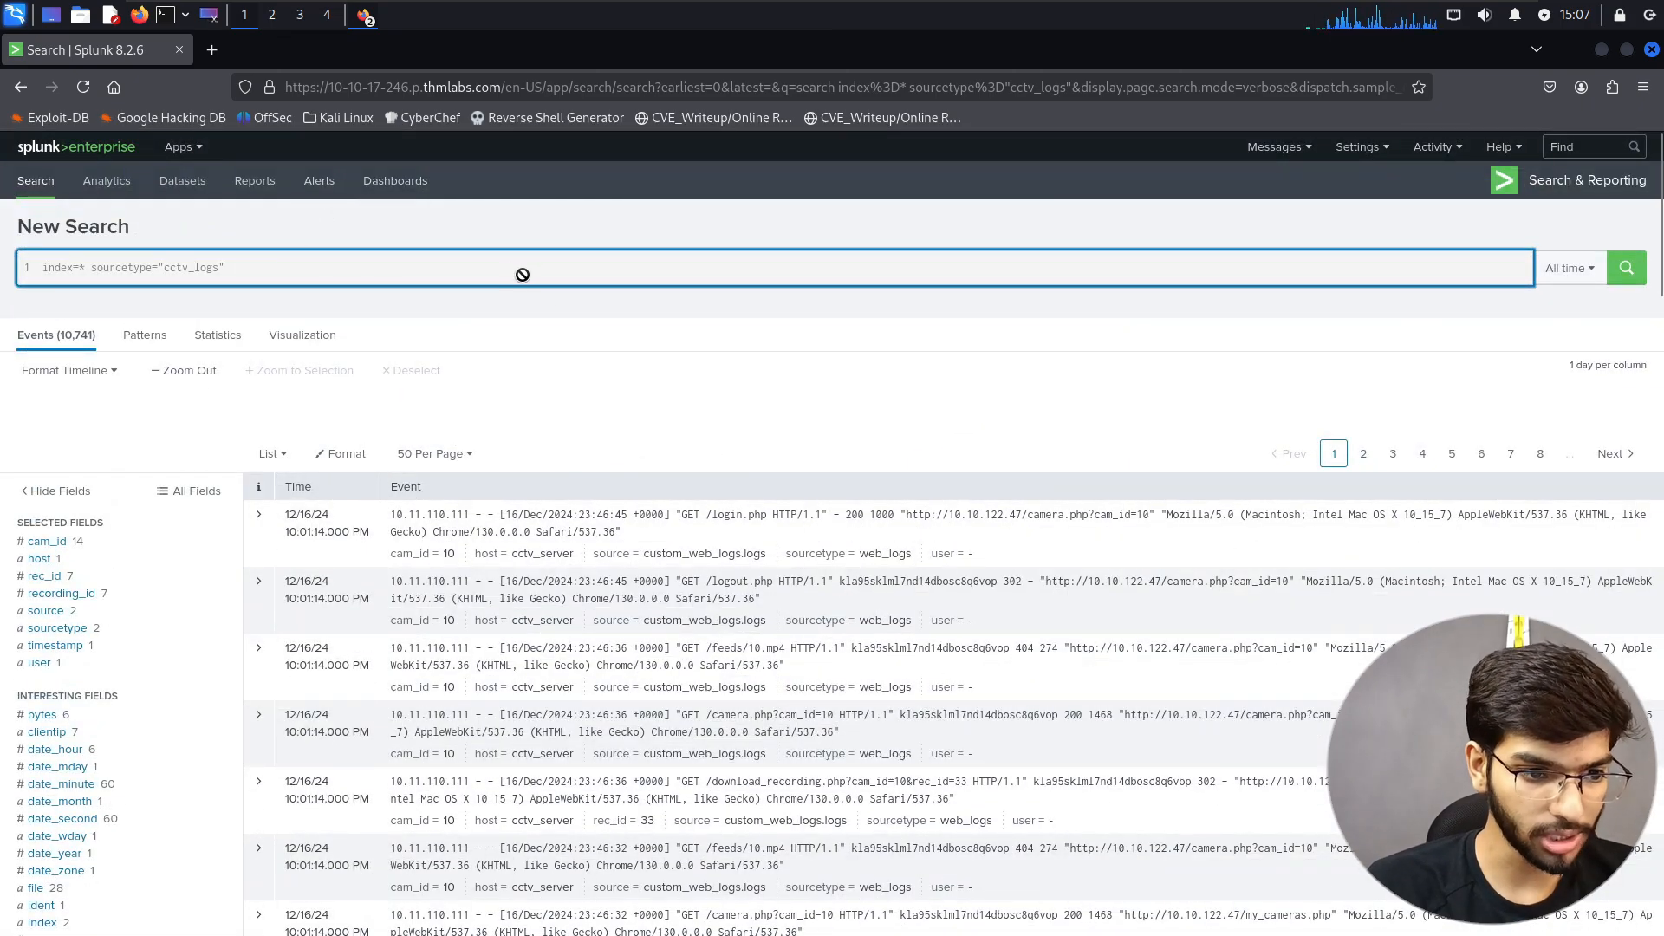
pyautogui.press('Return')
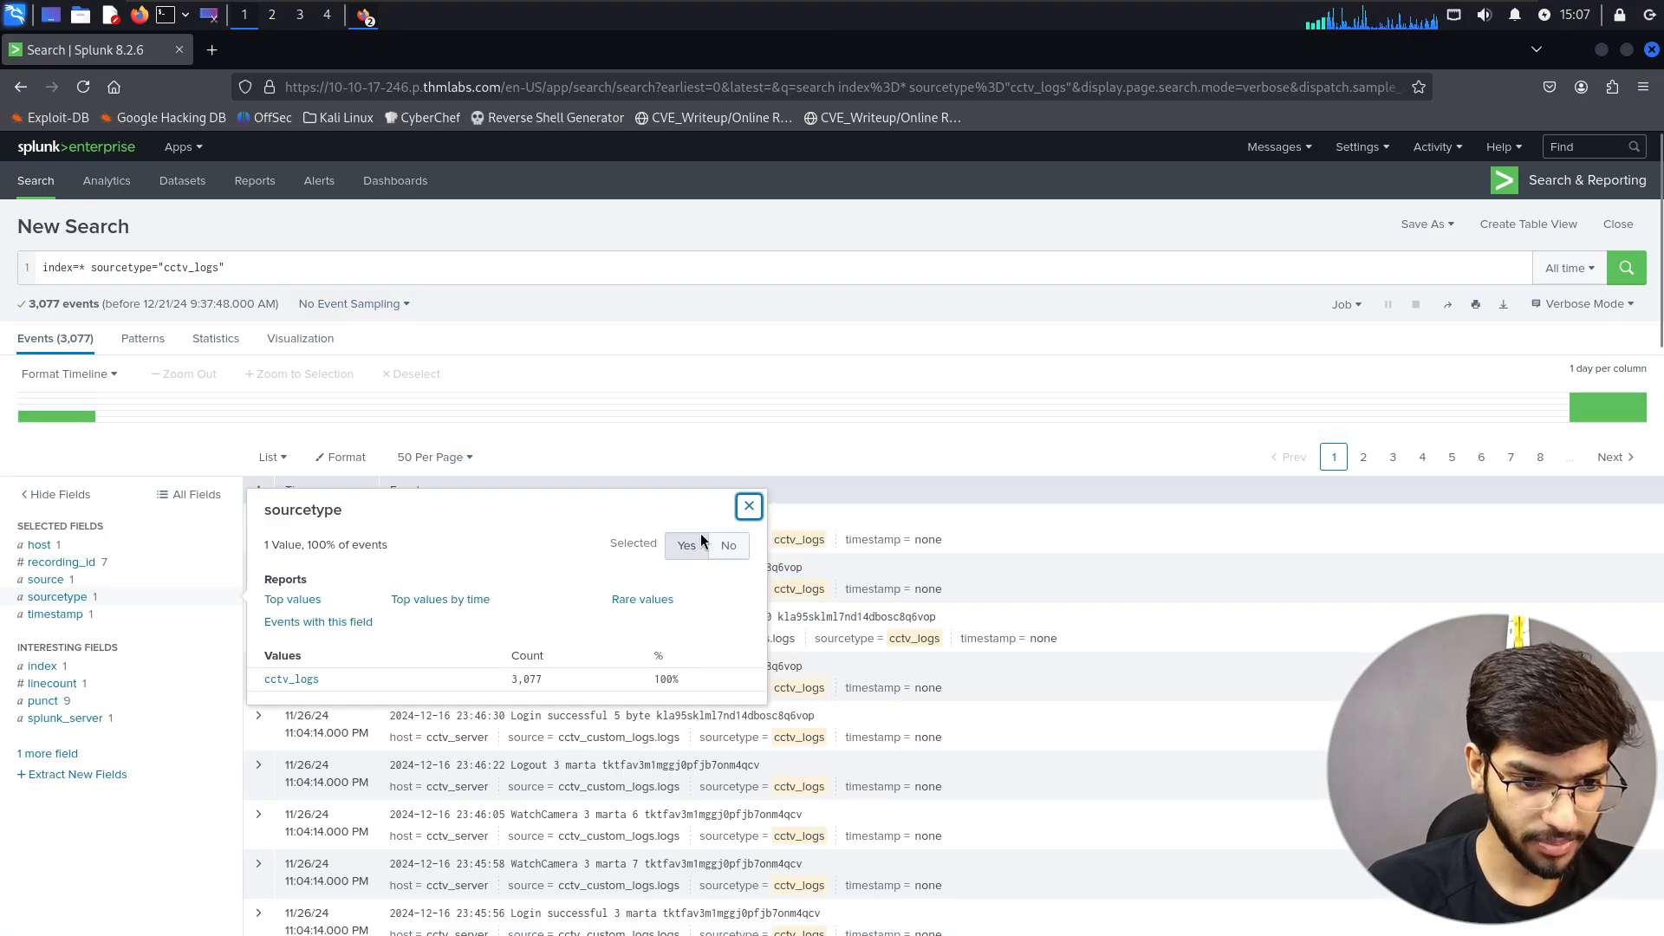
pyautogui.click(749, 505)
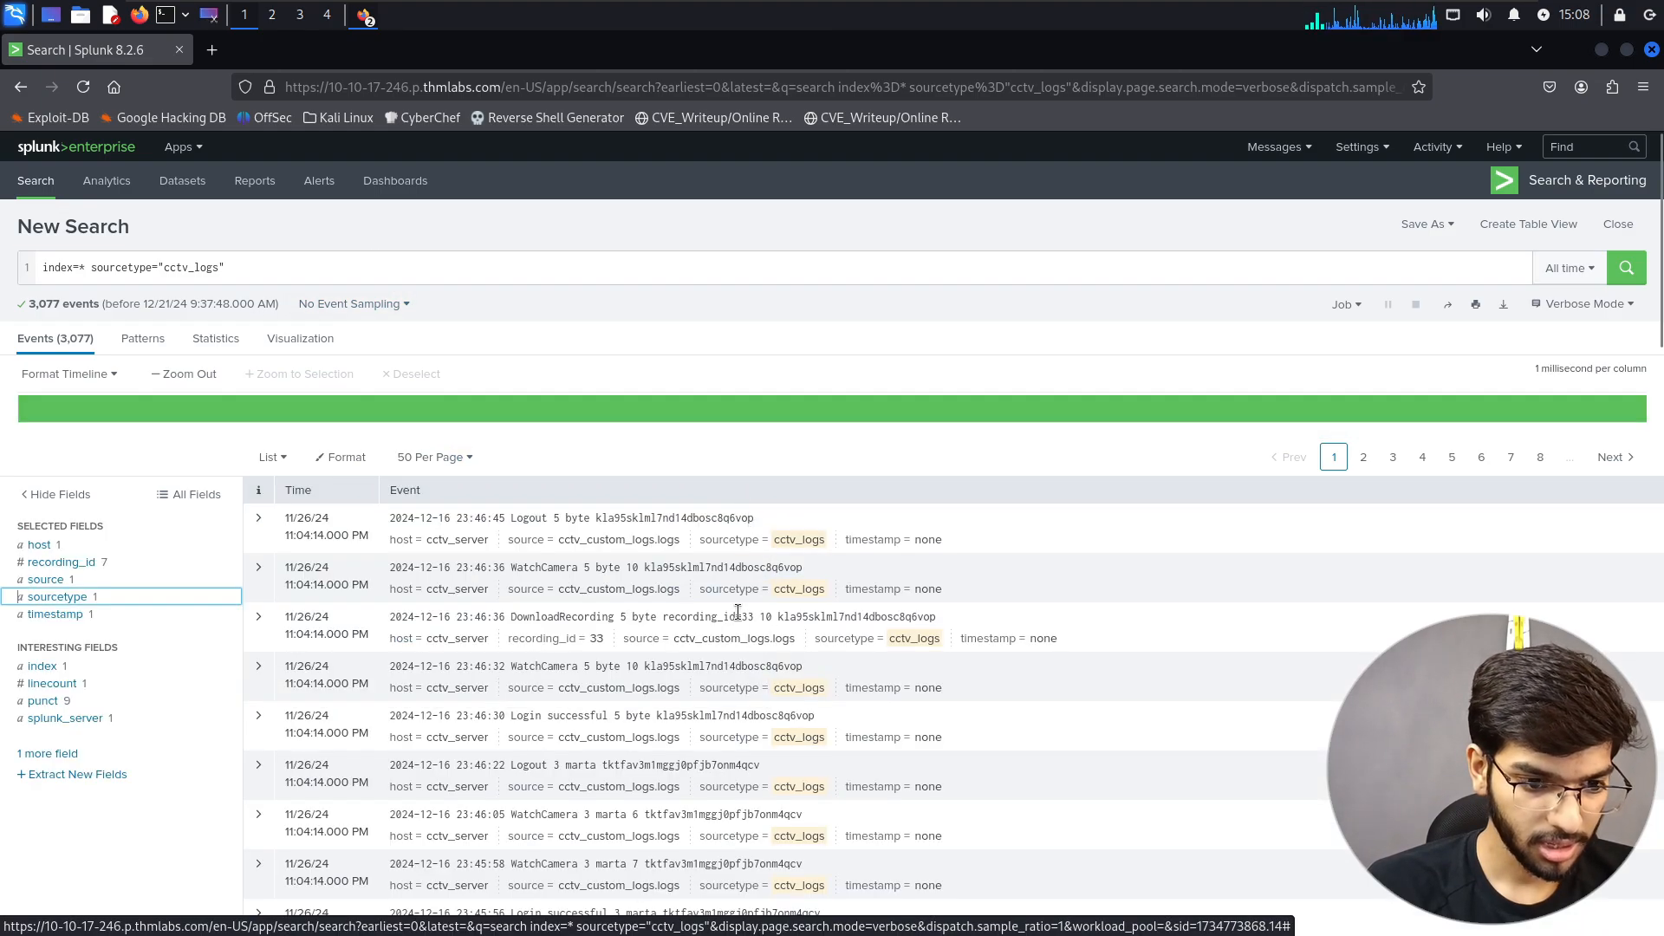
pyautogui.scroll(-15, 580, 725)
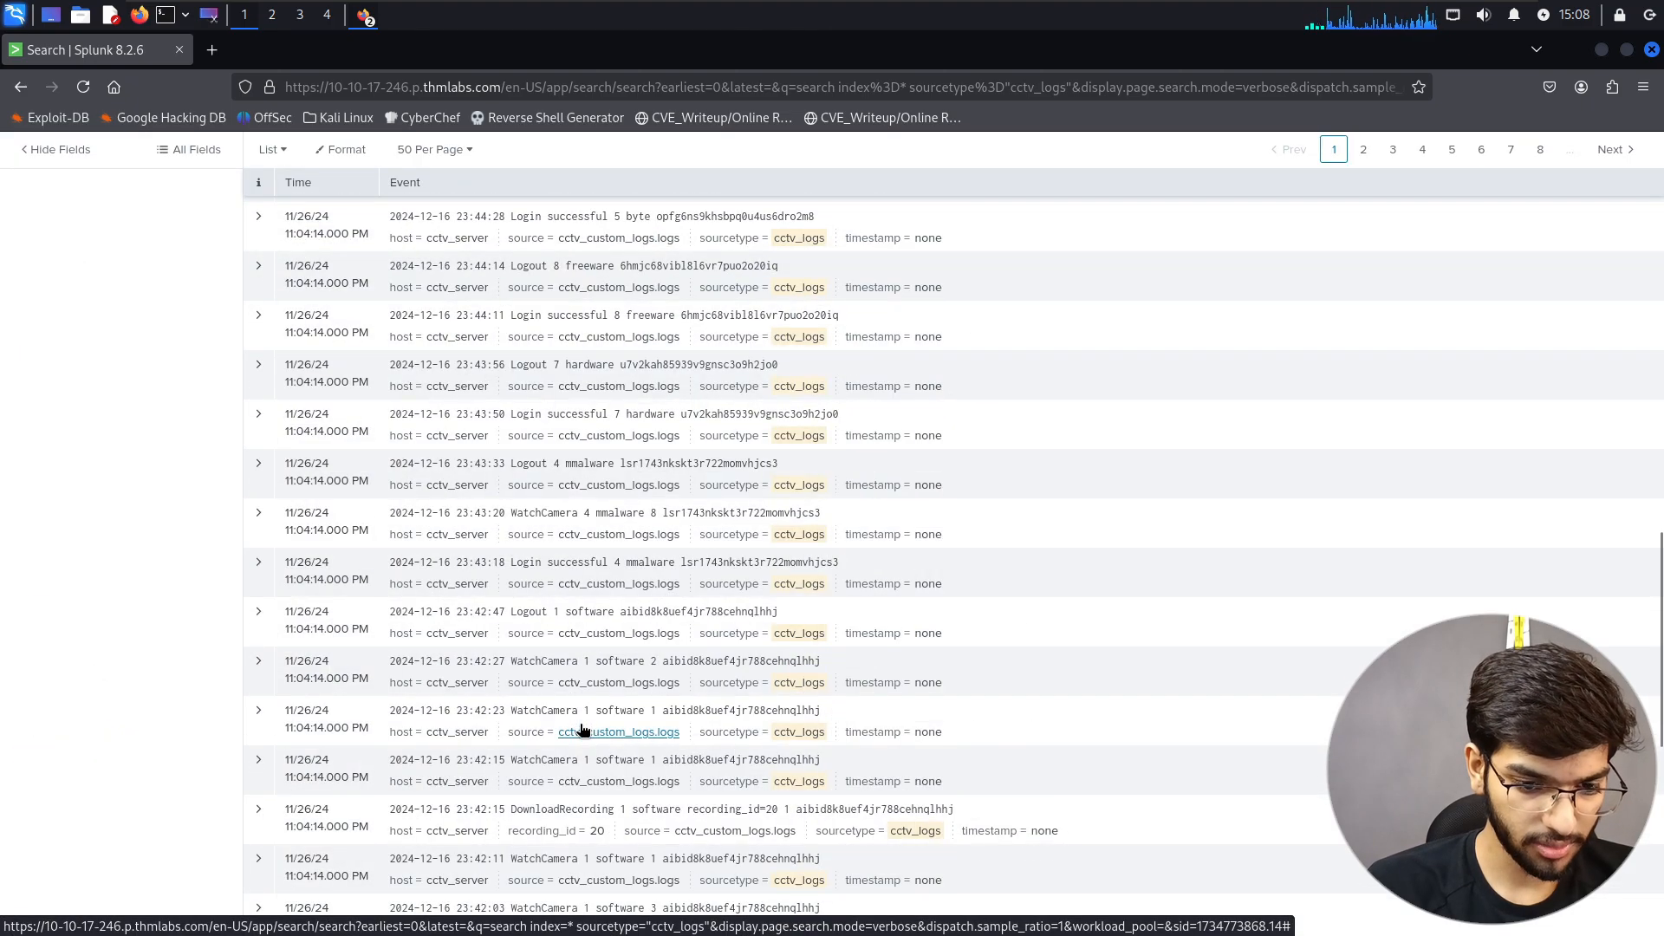
pyautogui.scroll(15, 581, 730)
# - Read the Understanding the Problem and Fixing the Problem sections in the TryHackMe room, comparing them with the Splunk events
pyautogui.hotkey('alt', 'Tab')
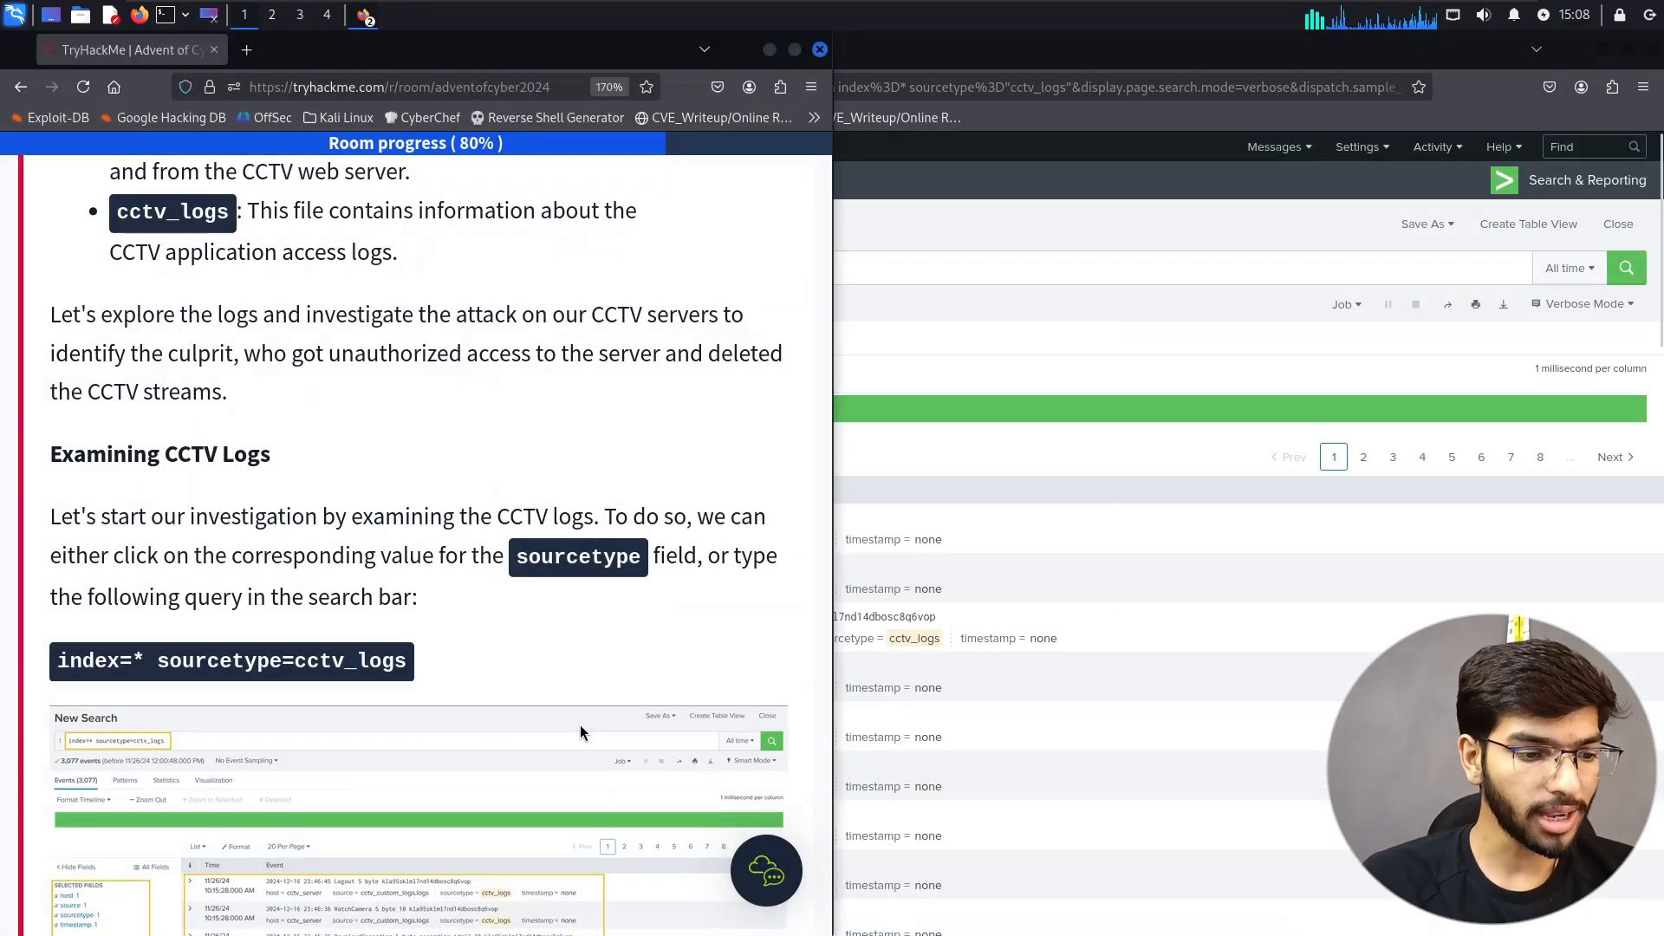
pyautogui.scroll(3, 580, 724)
pyautogui.scroll(-8, 580, 725)
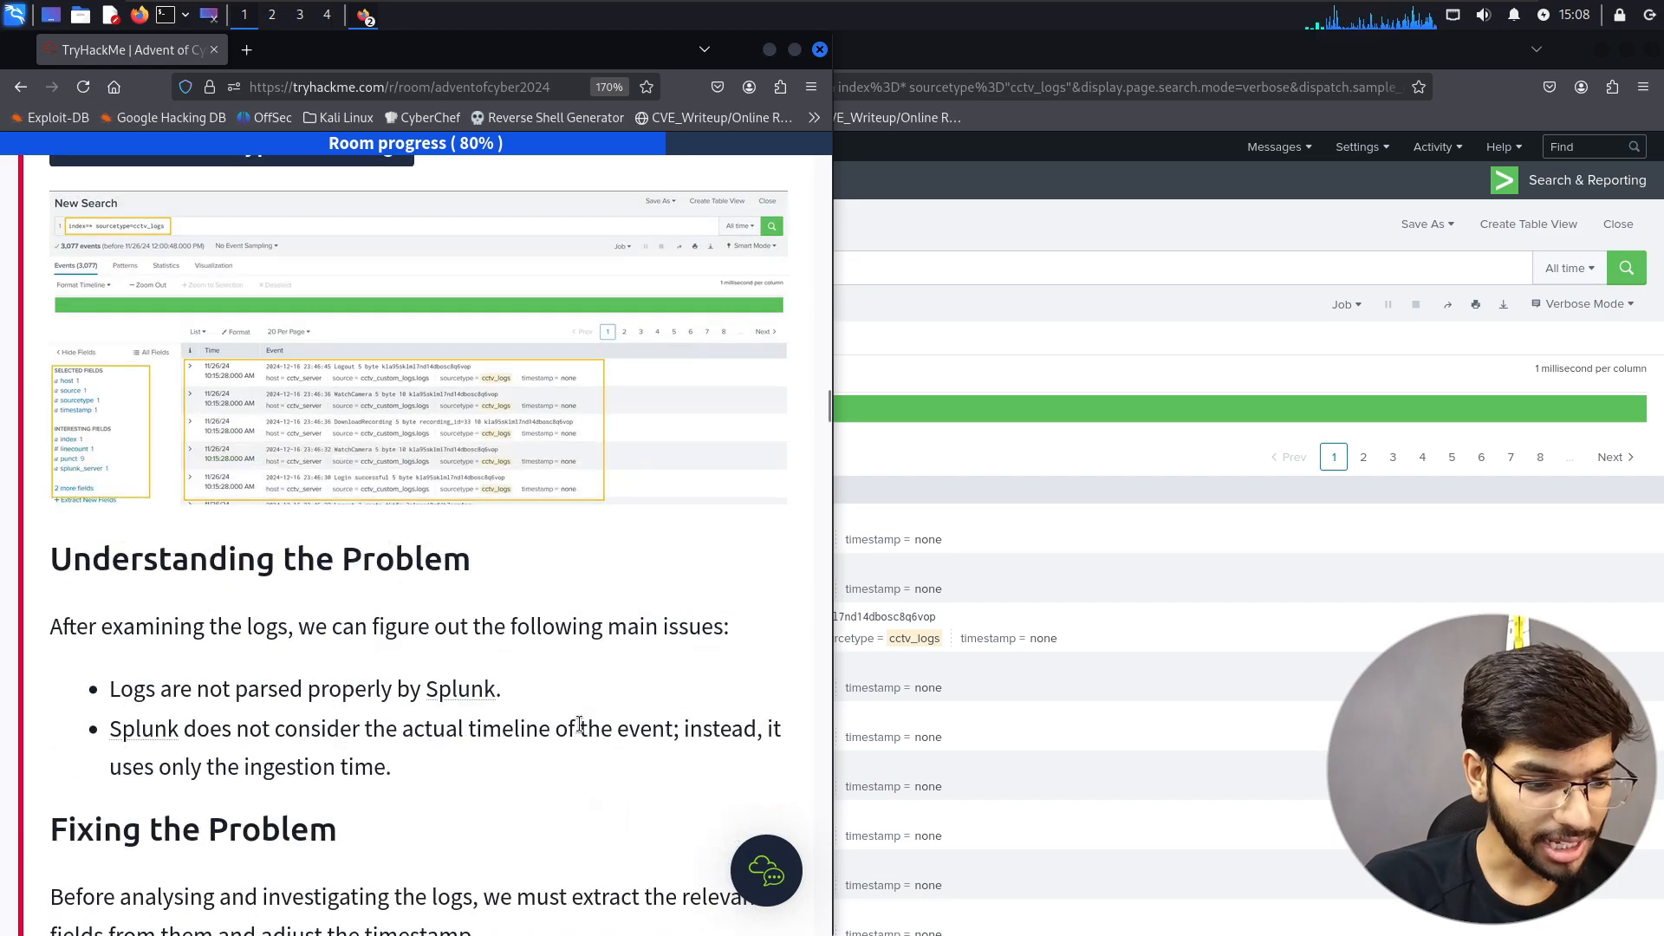
pyautogui.scroll(-8, 579, 724)
pyautogui.scroll(2, 579, 724)
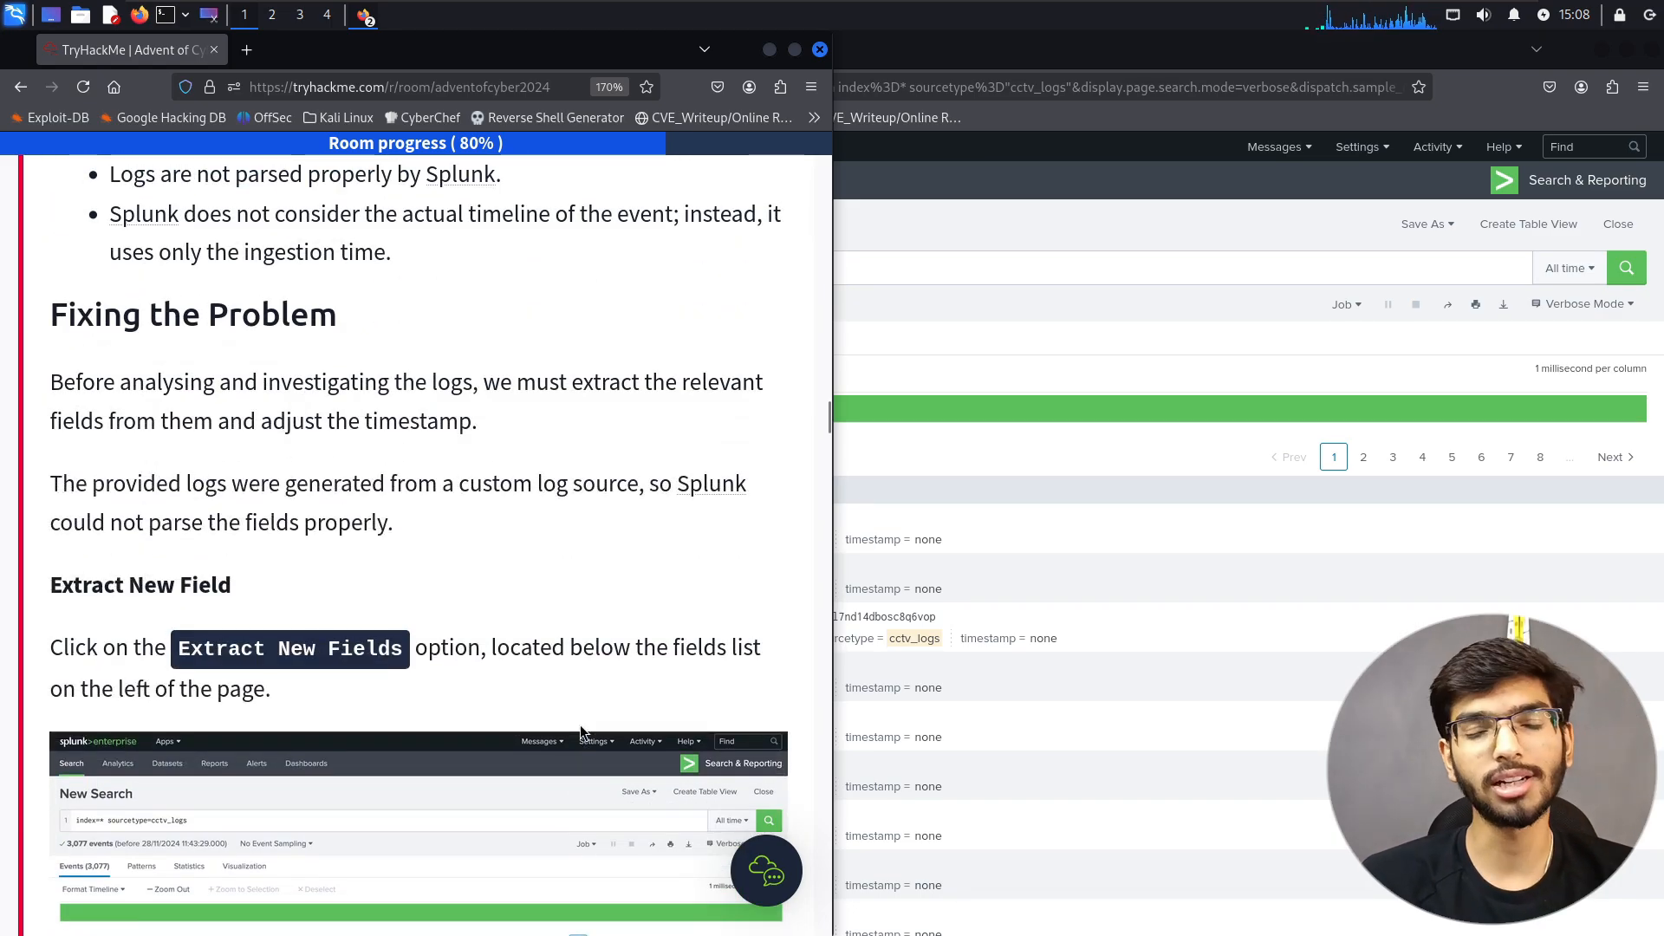
pyautogui.scroll(3, 580, 724)
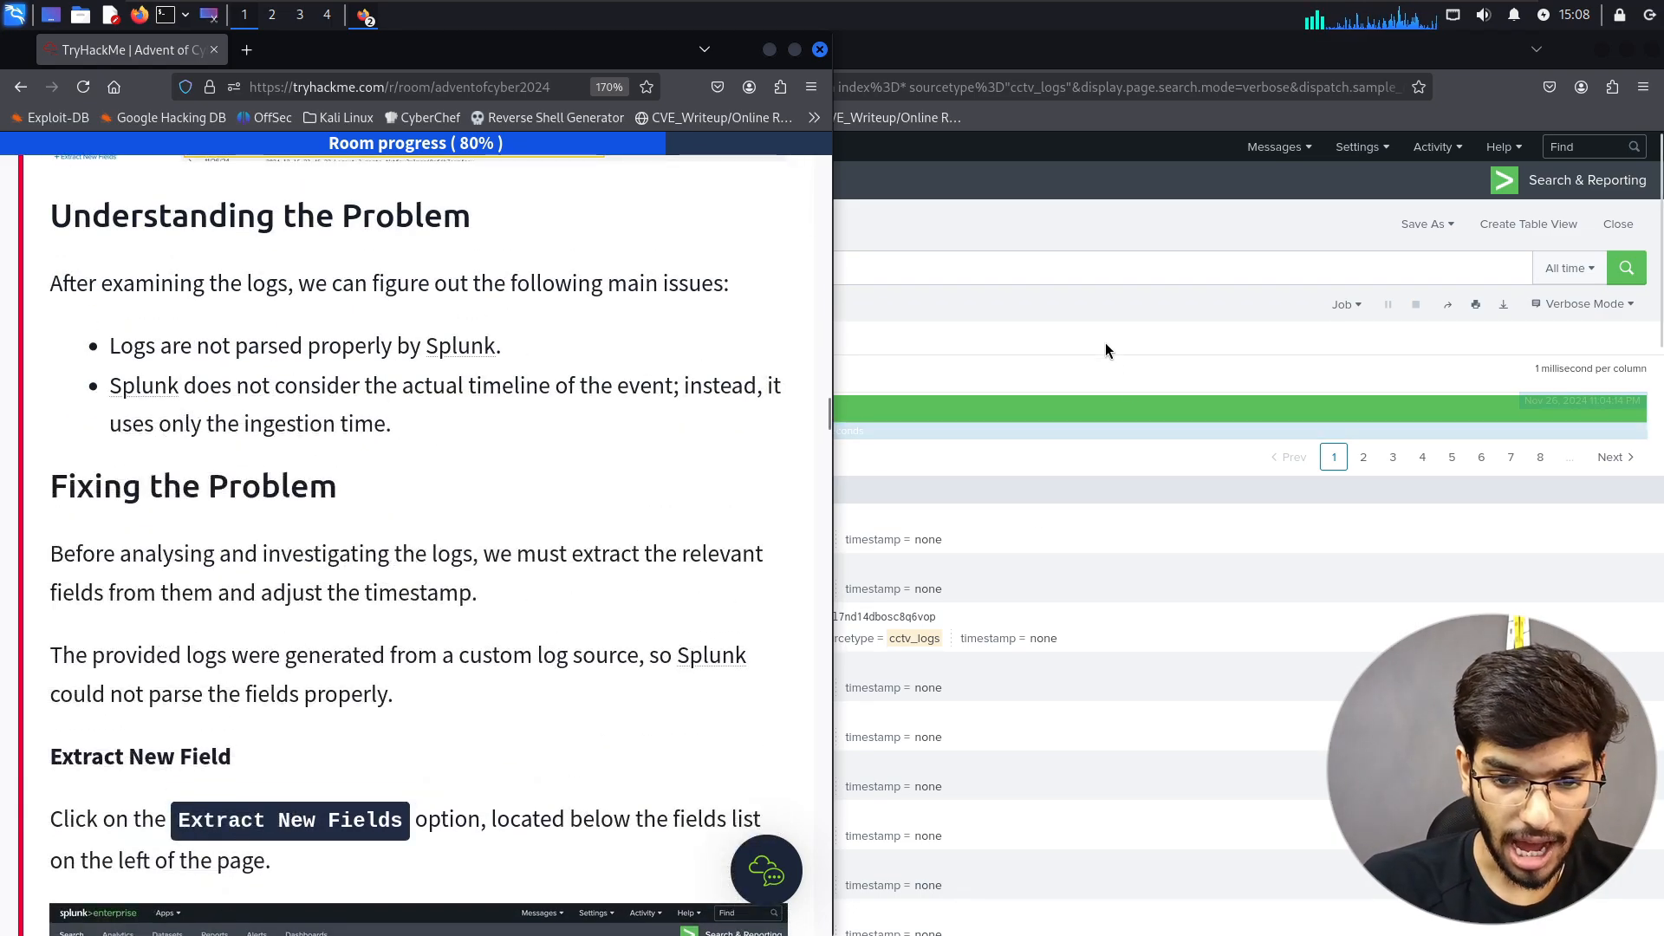
pyautogui.click(1099, 325)
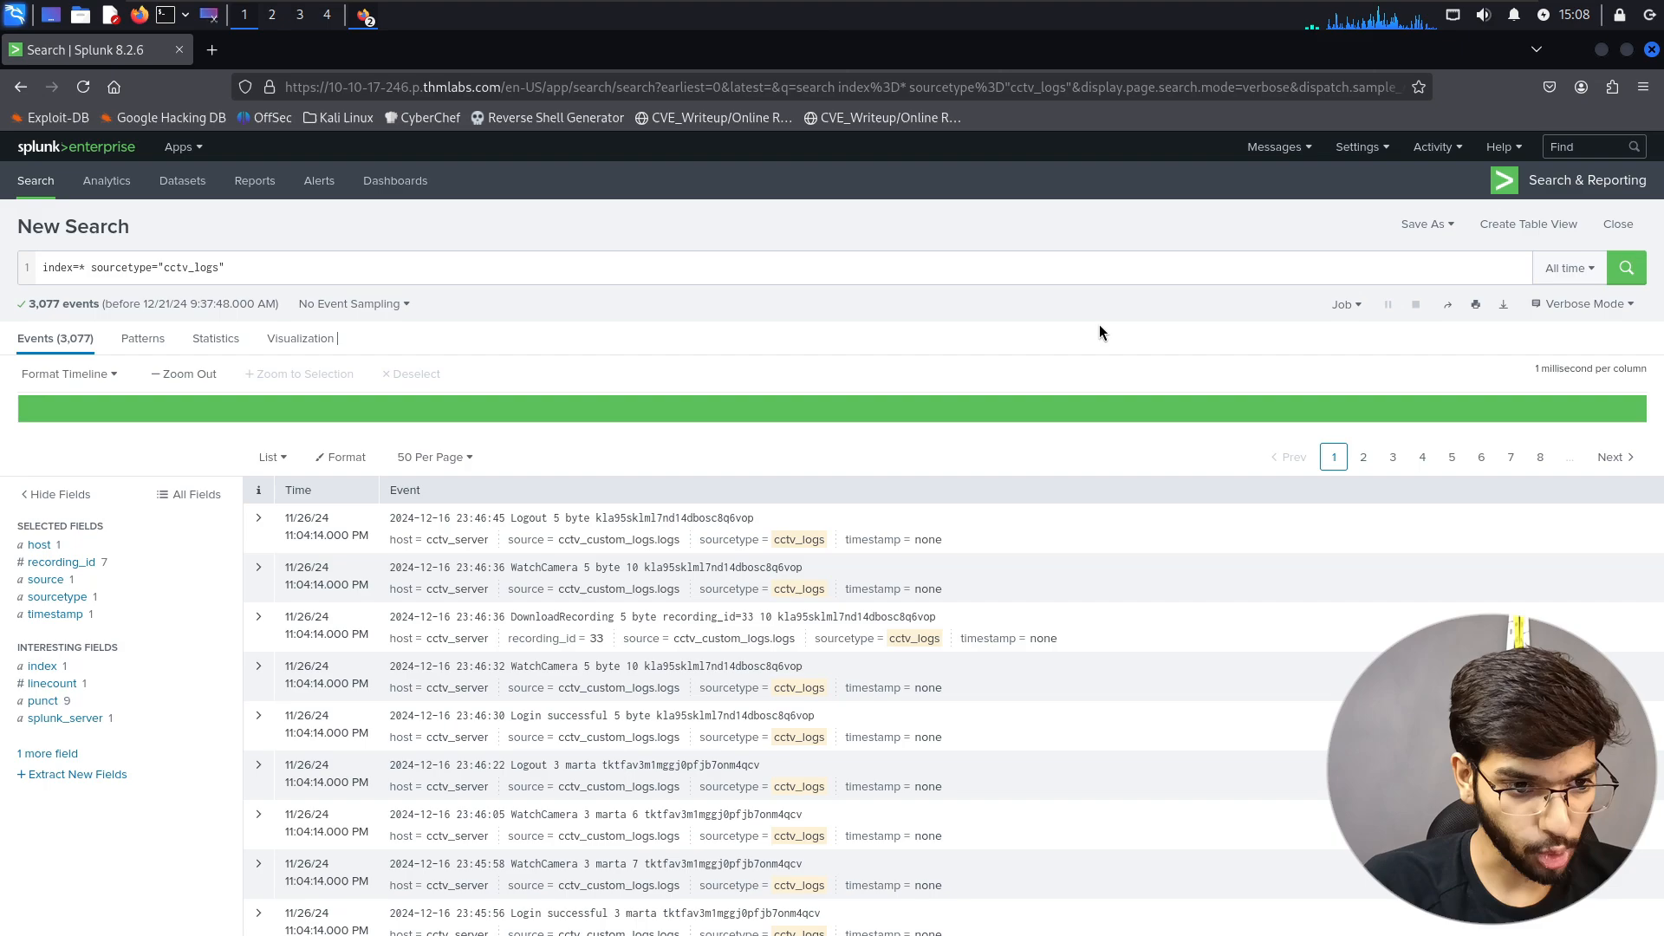
pyautogui.hotkey('alt', 'Tab')
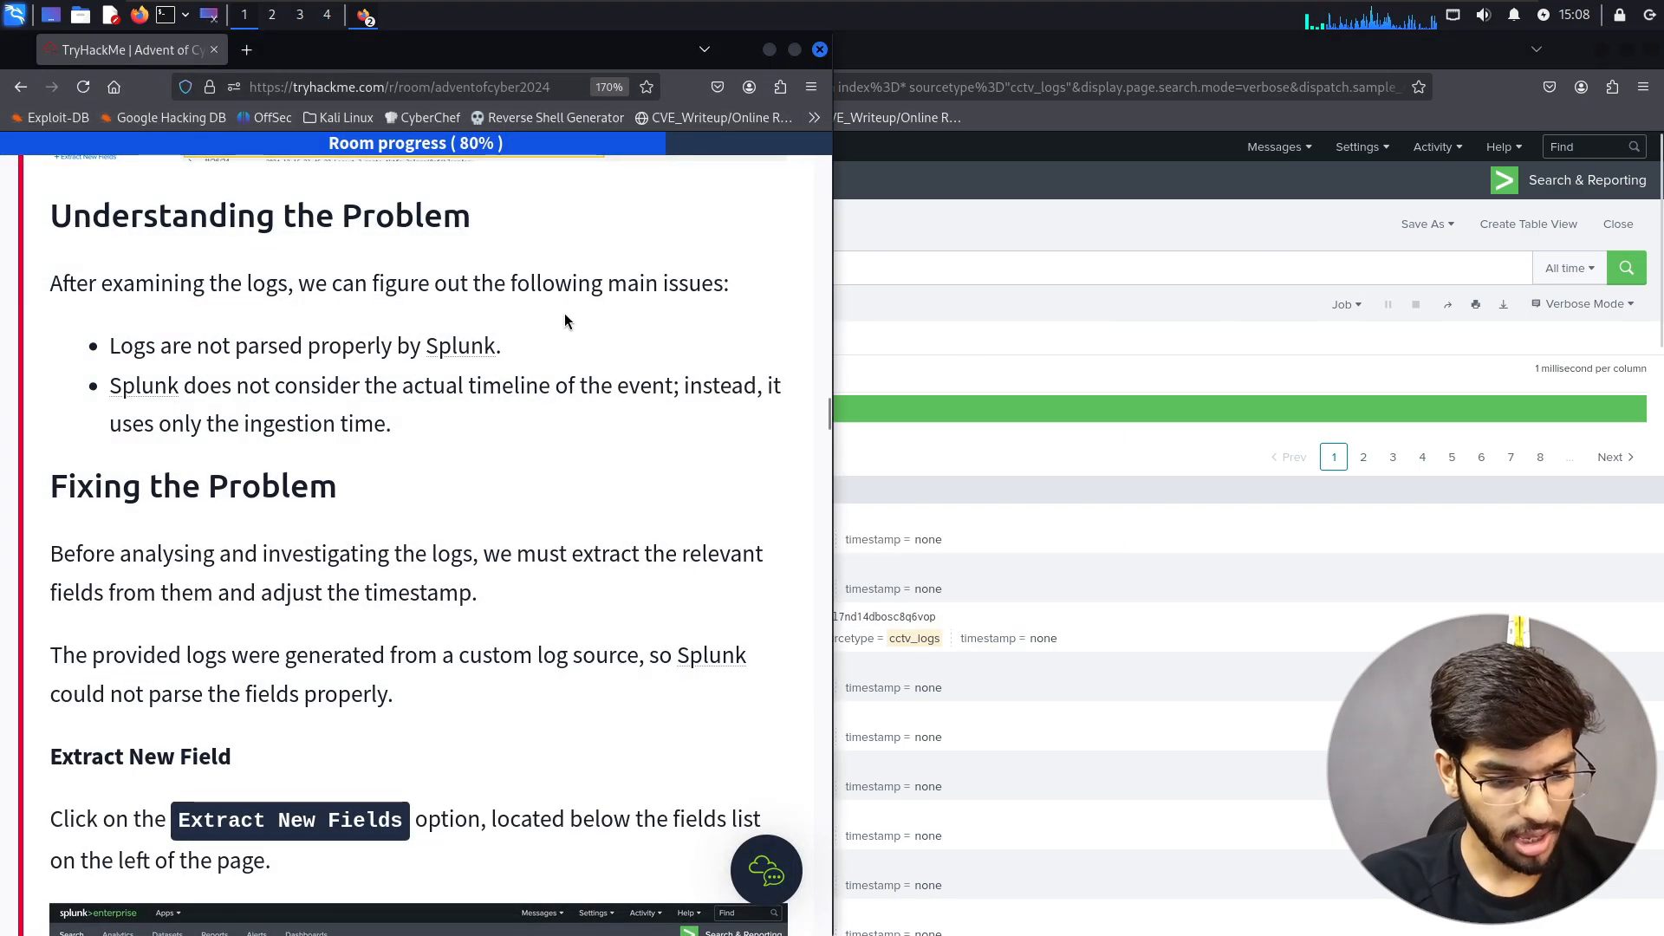
pyautogui.scroll(-2, 564, 314)
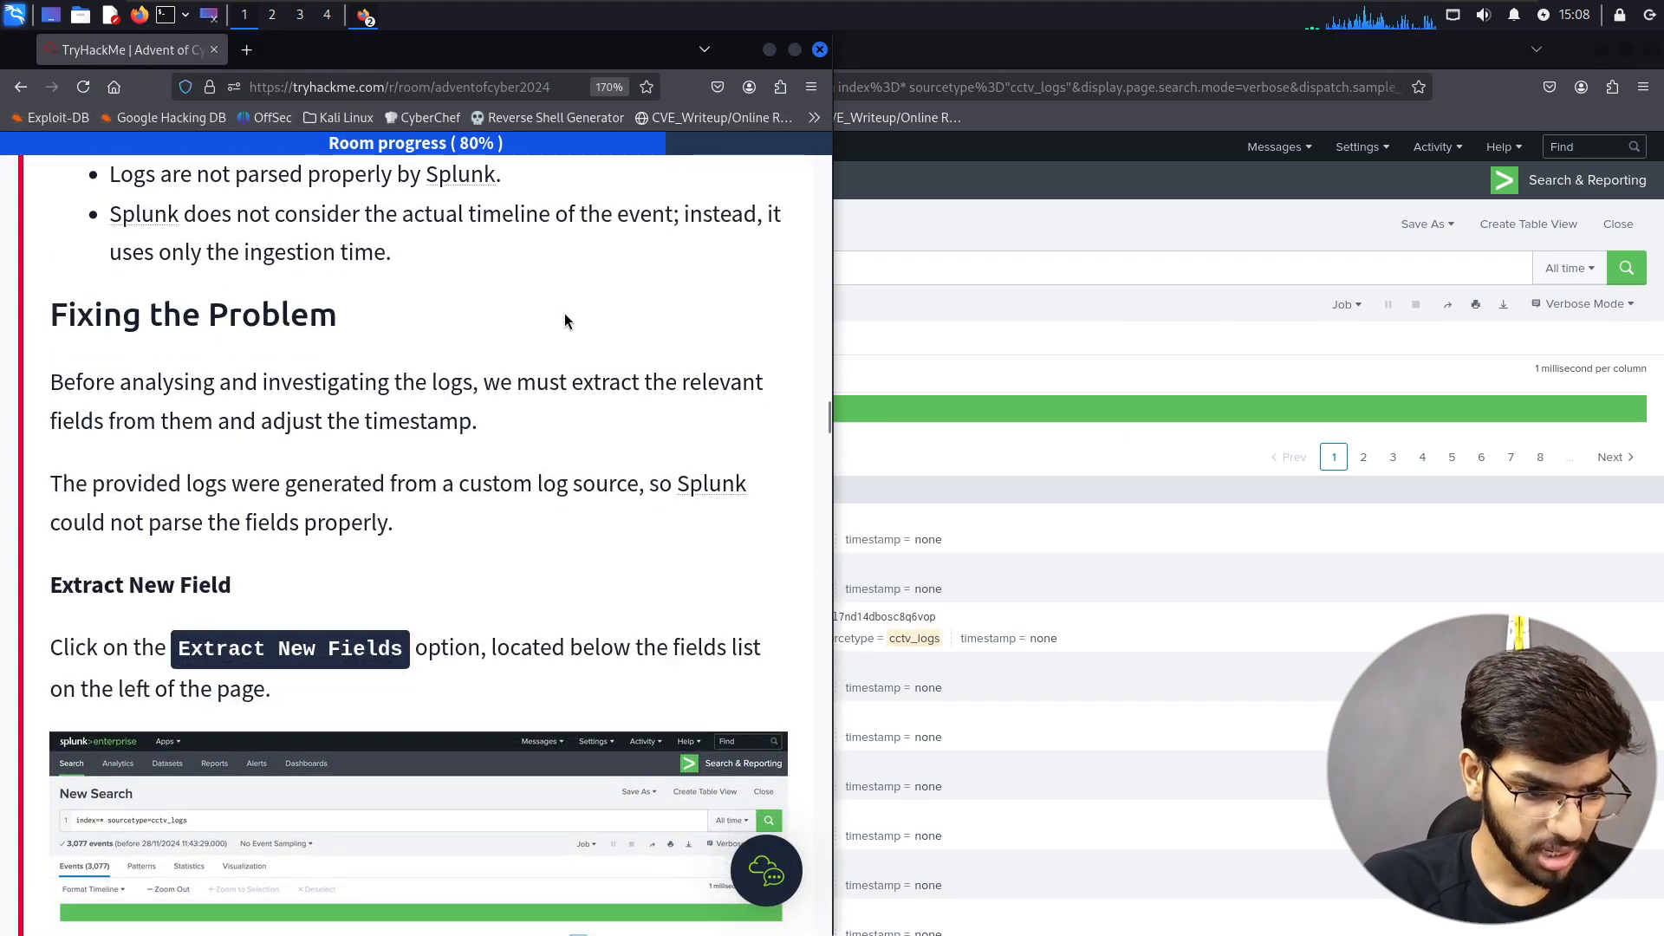
pyautogui.scroll(-2, 564, 313)
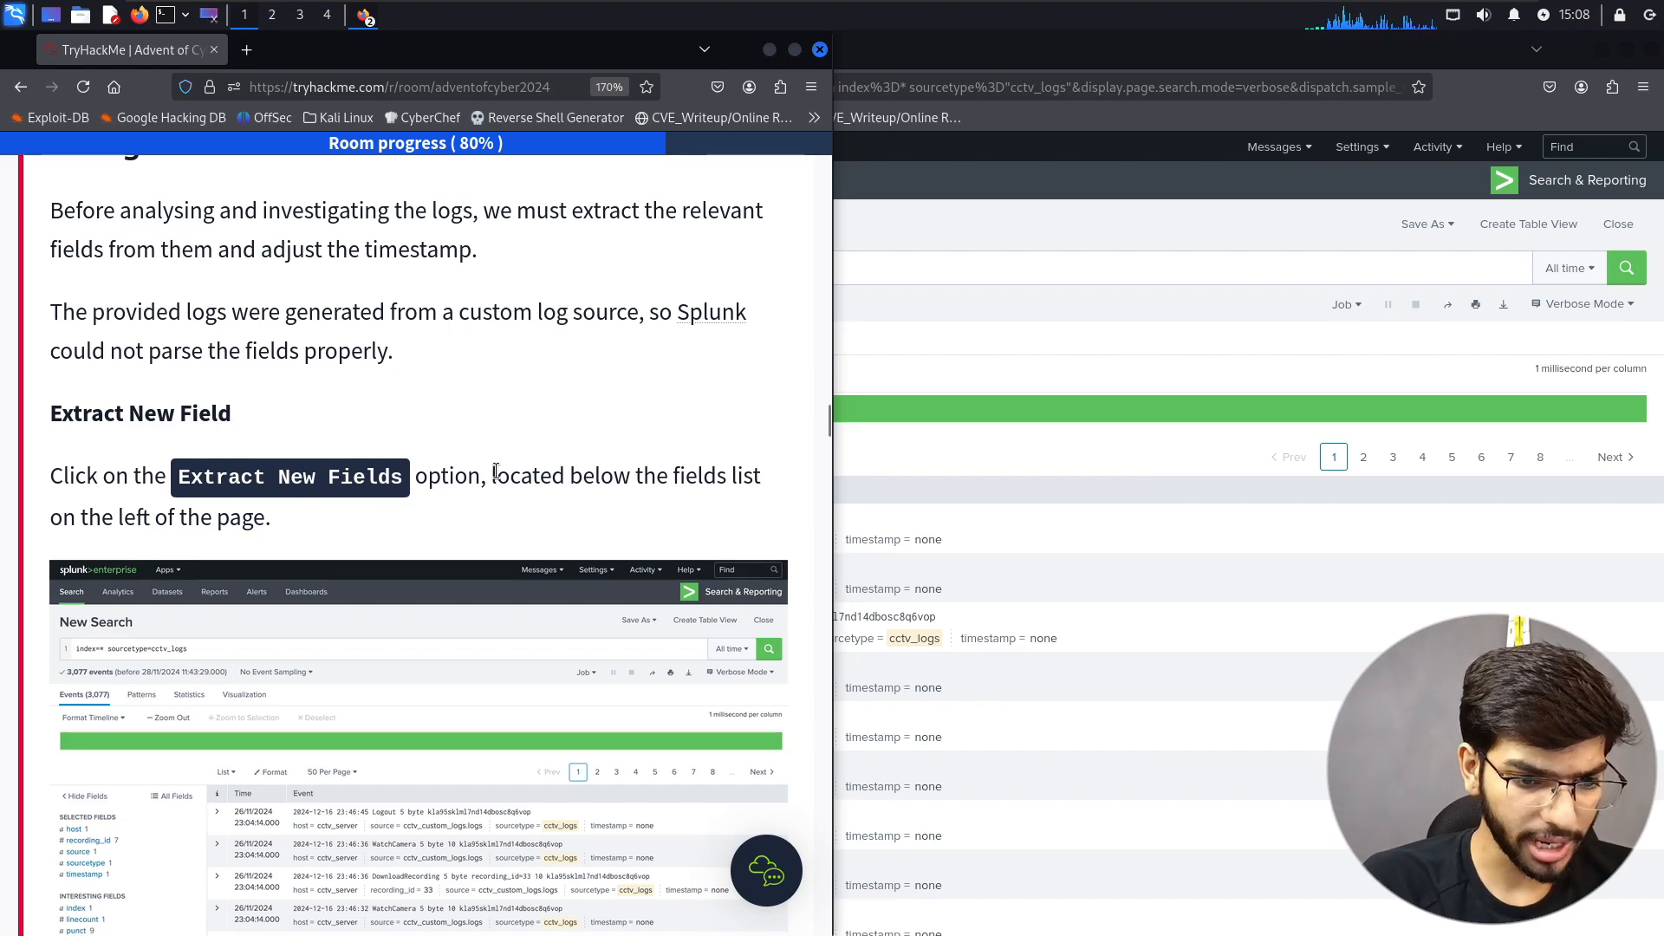
pyautogui.scroll(-3, 496, 471)
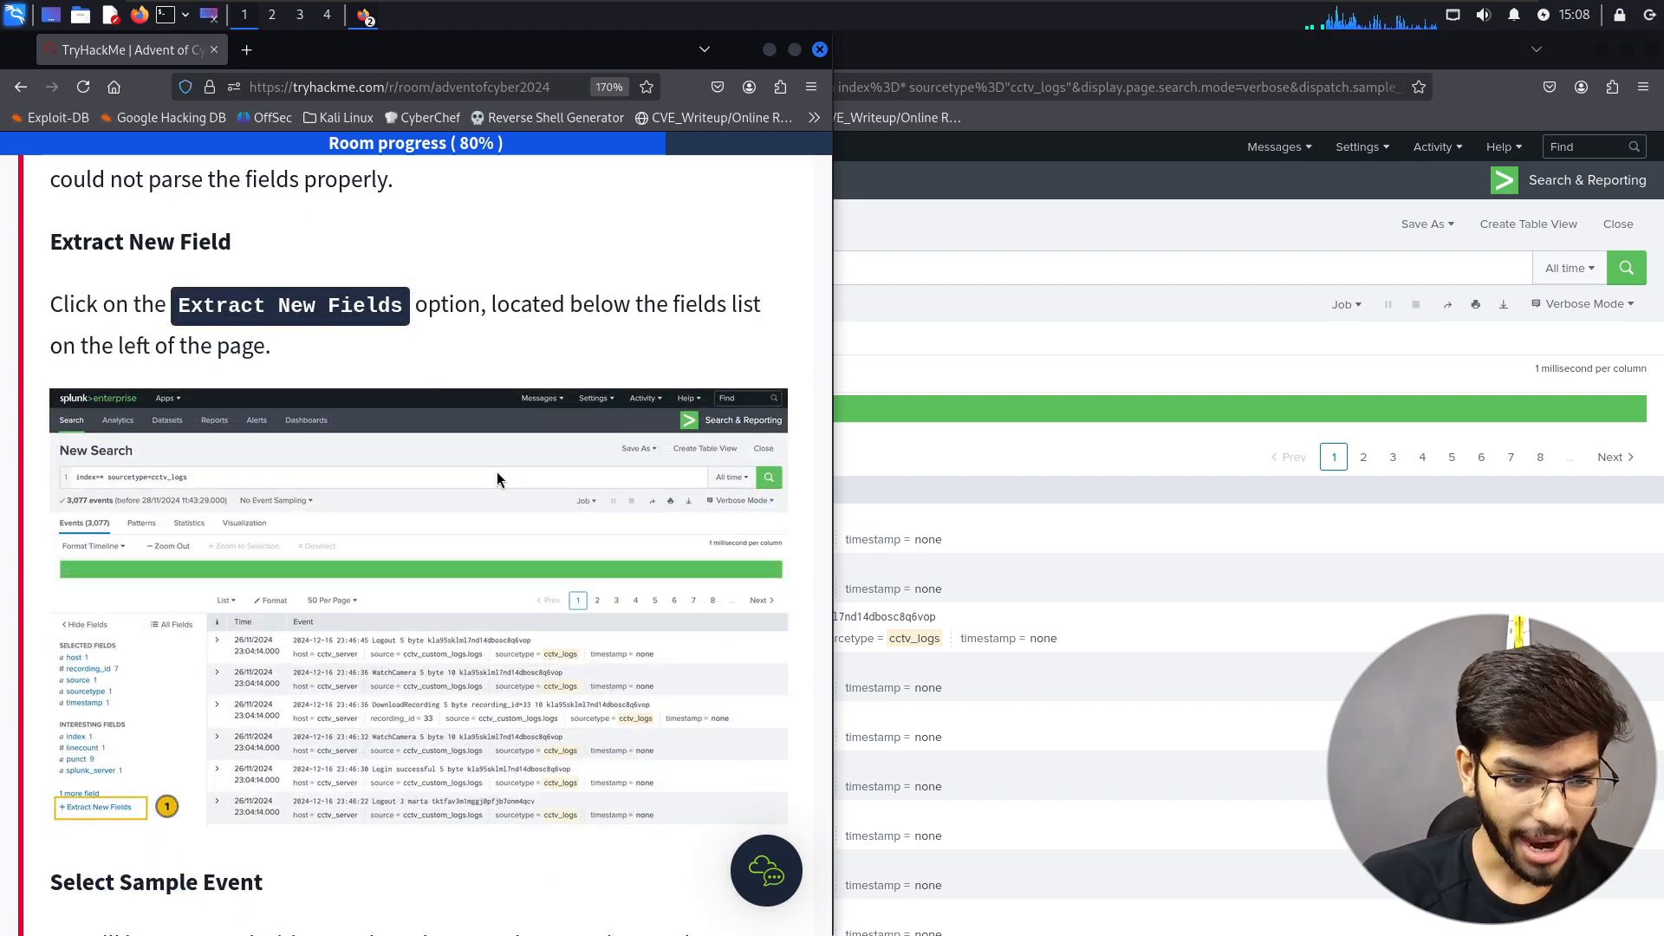
# - Maximize the TryHackMe window and review the Extract New Field instructions with their annotated screenshot
pyautogui.press('super+Up')
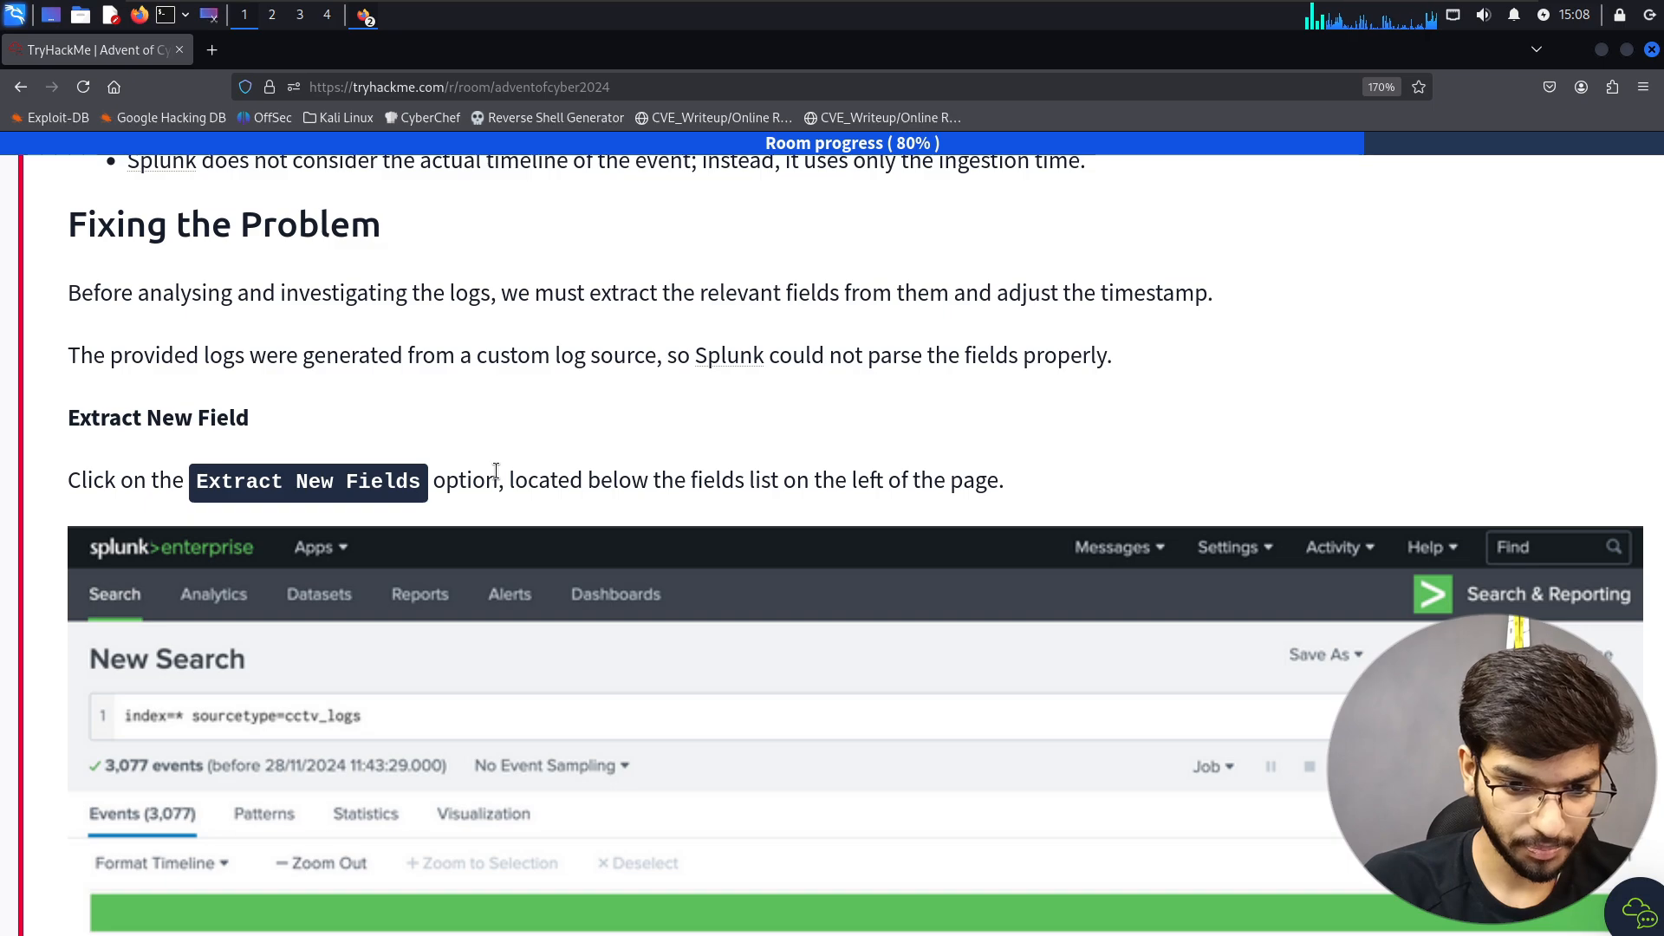
pyautogui.scroll(-3, 496, 472)
pyautogui.scroll(-4, 1067, 533)
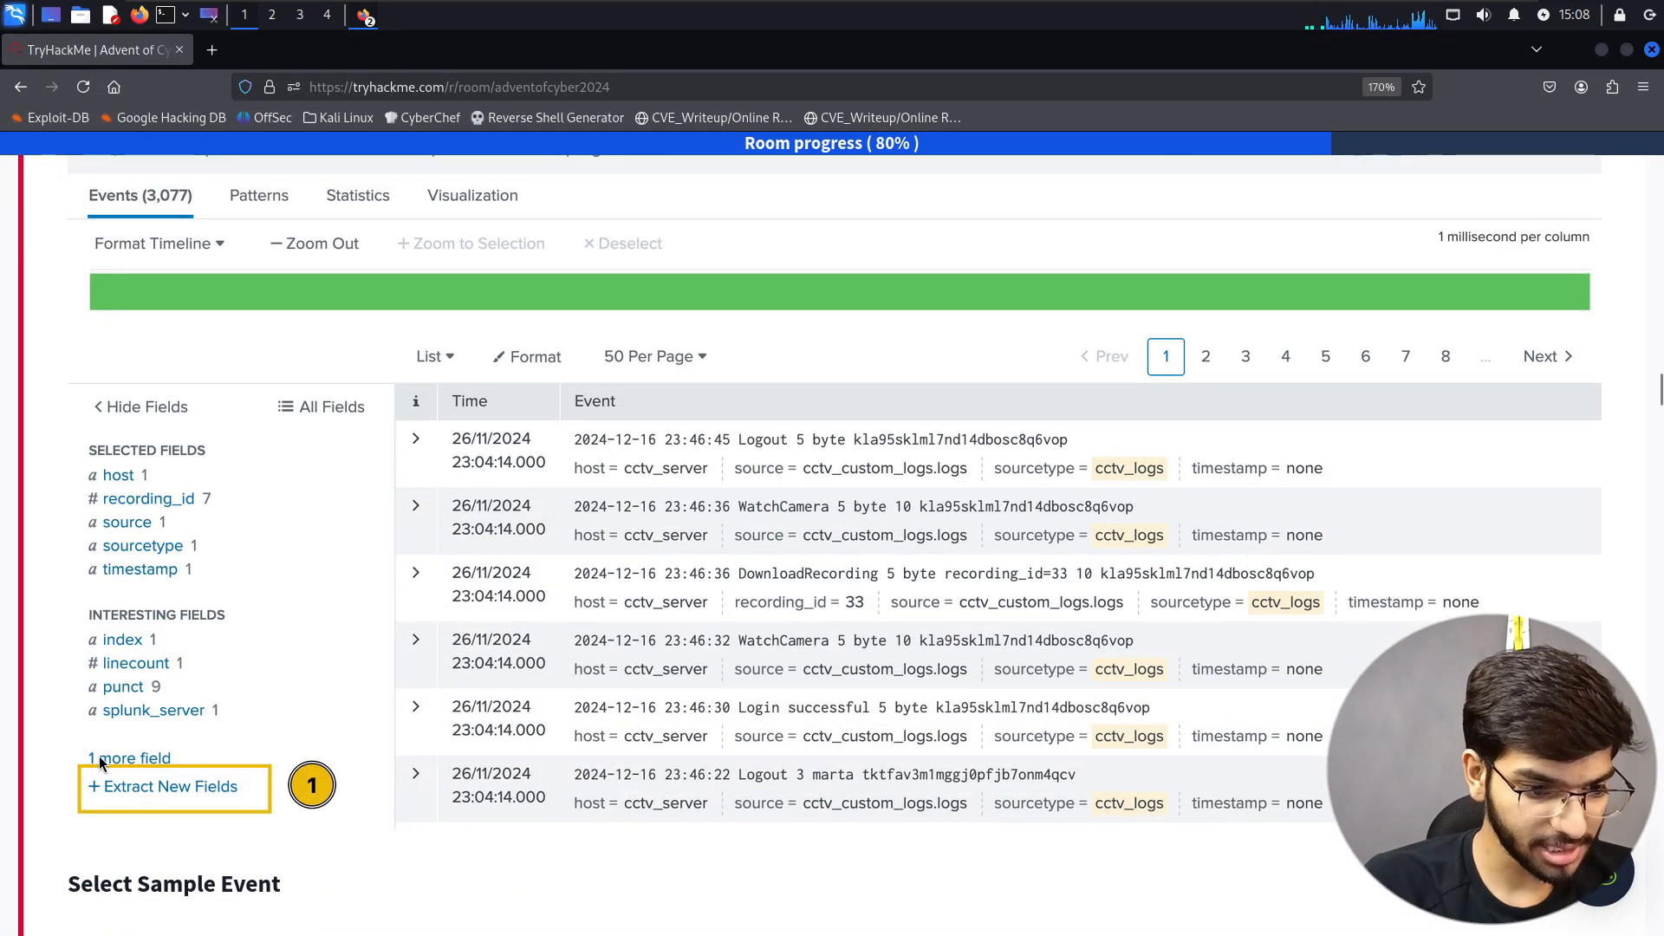
pyautogui.scroll(-6, 208, 783)
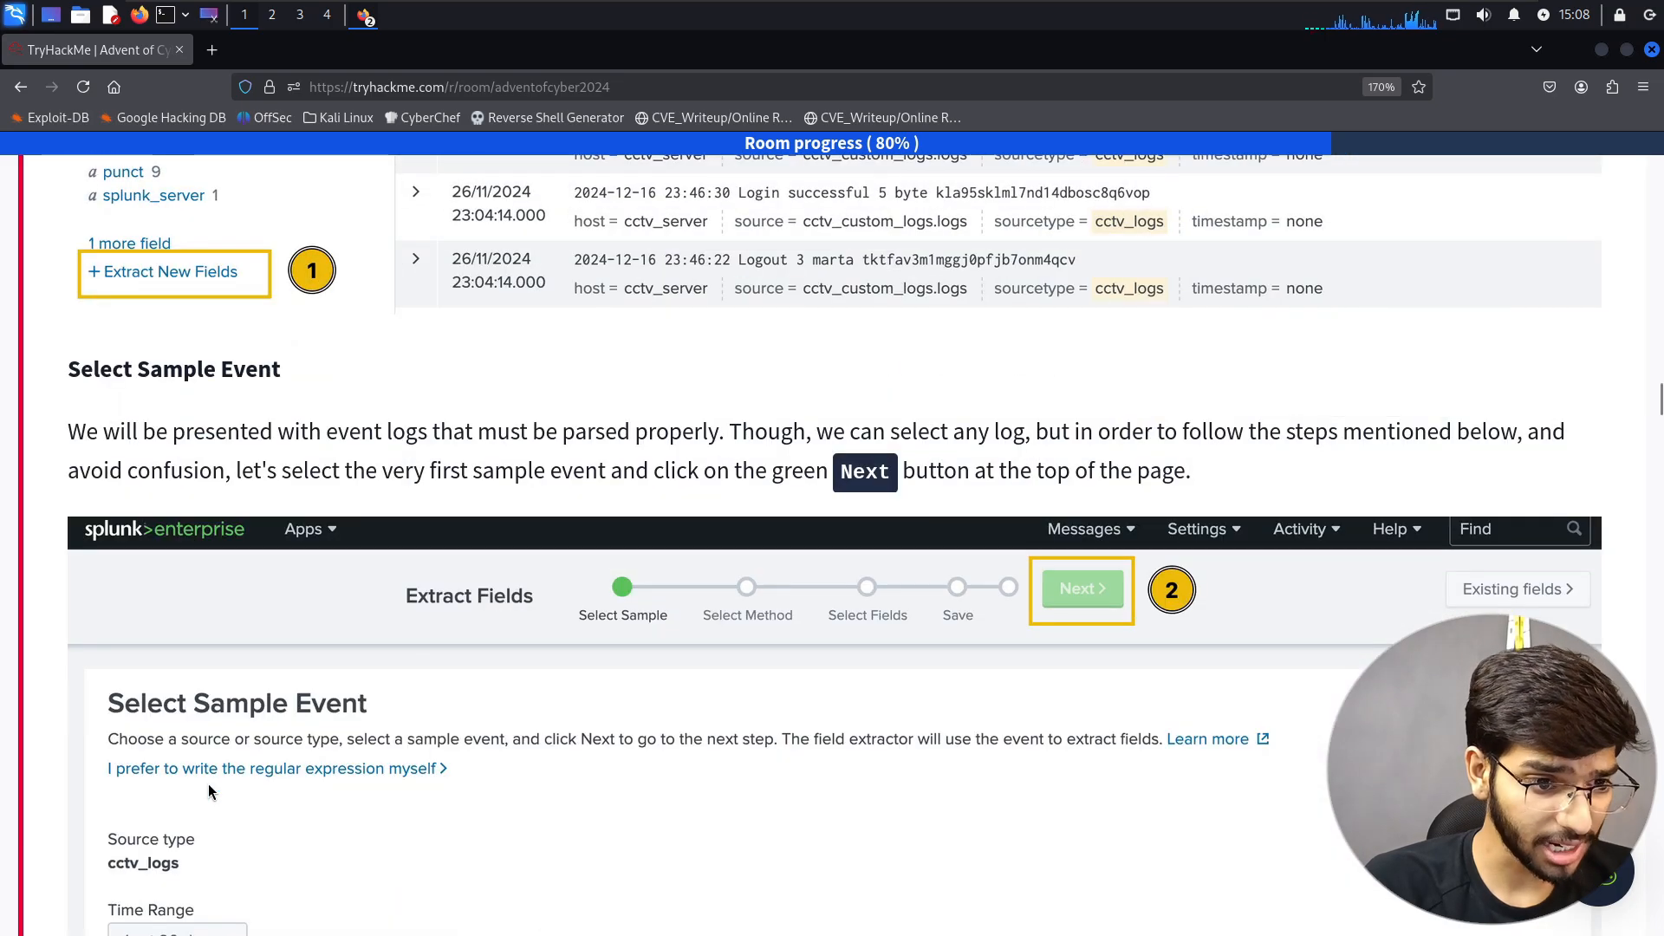
pyautogui.scroll(12, 139, 311)
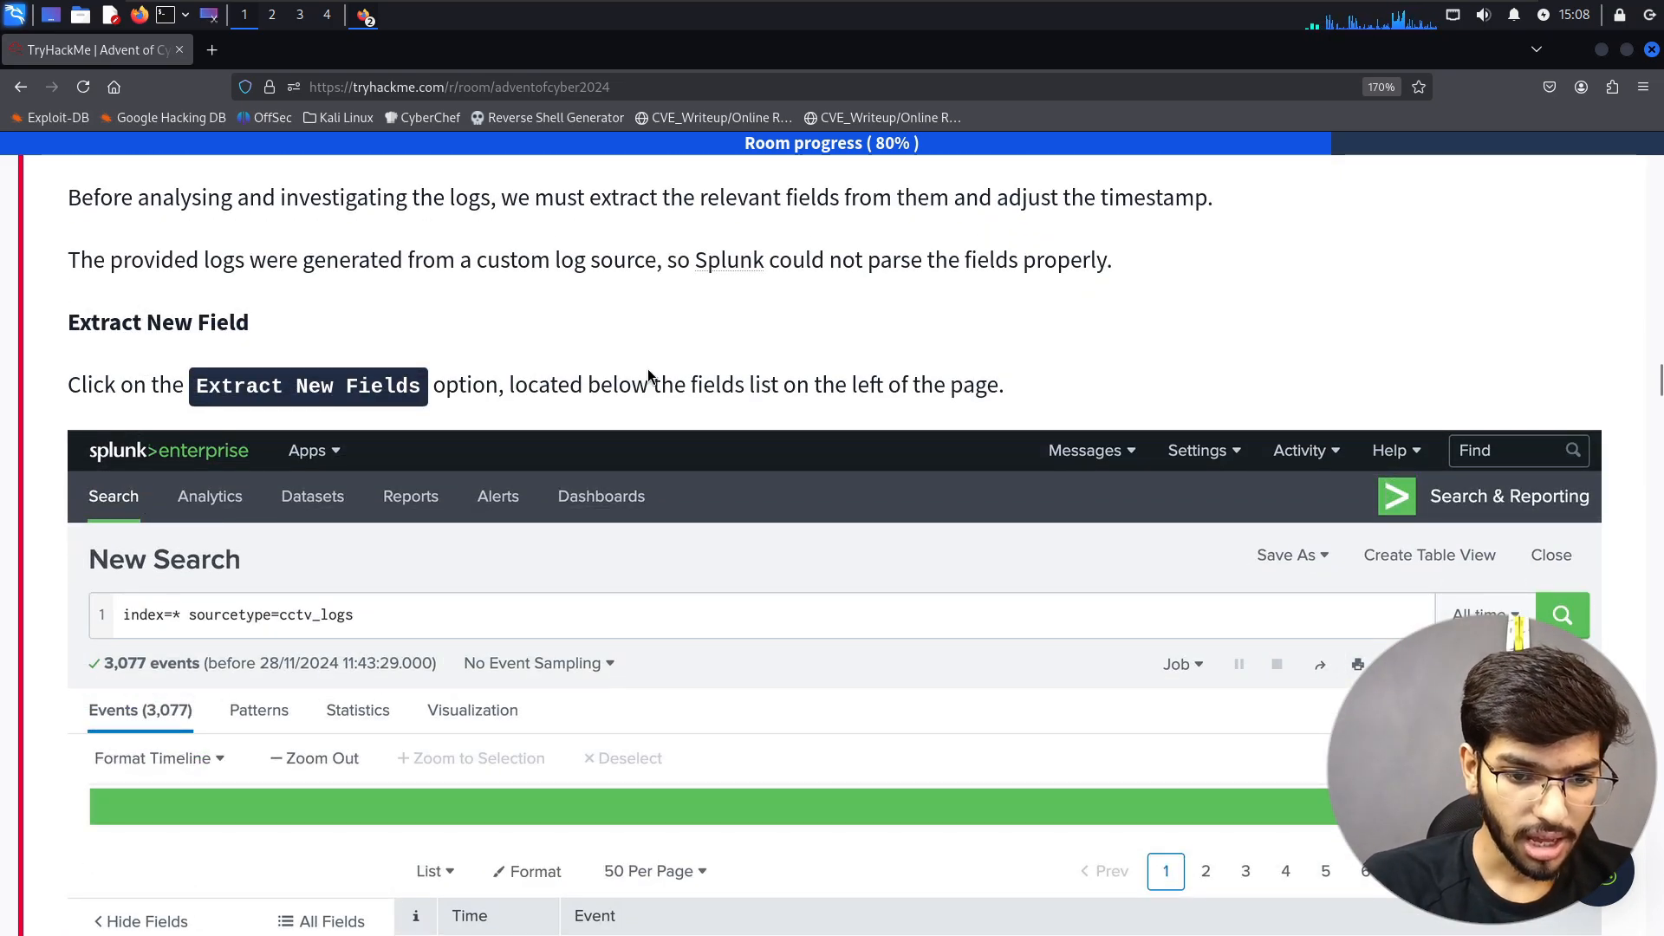
# - Switch to Splunk and start extracting new fields from the cctv_logs search results
pyautogui.hotkey('alt', 'Tab')
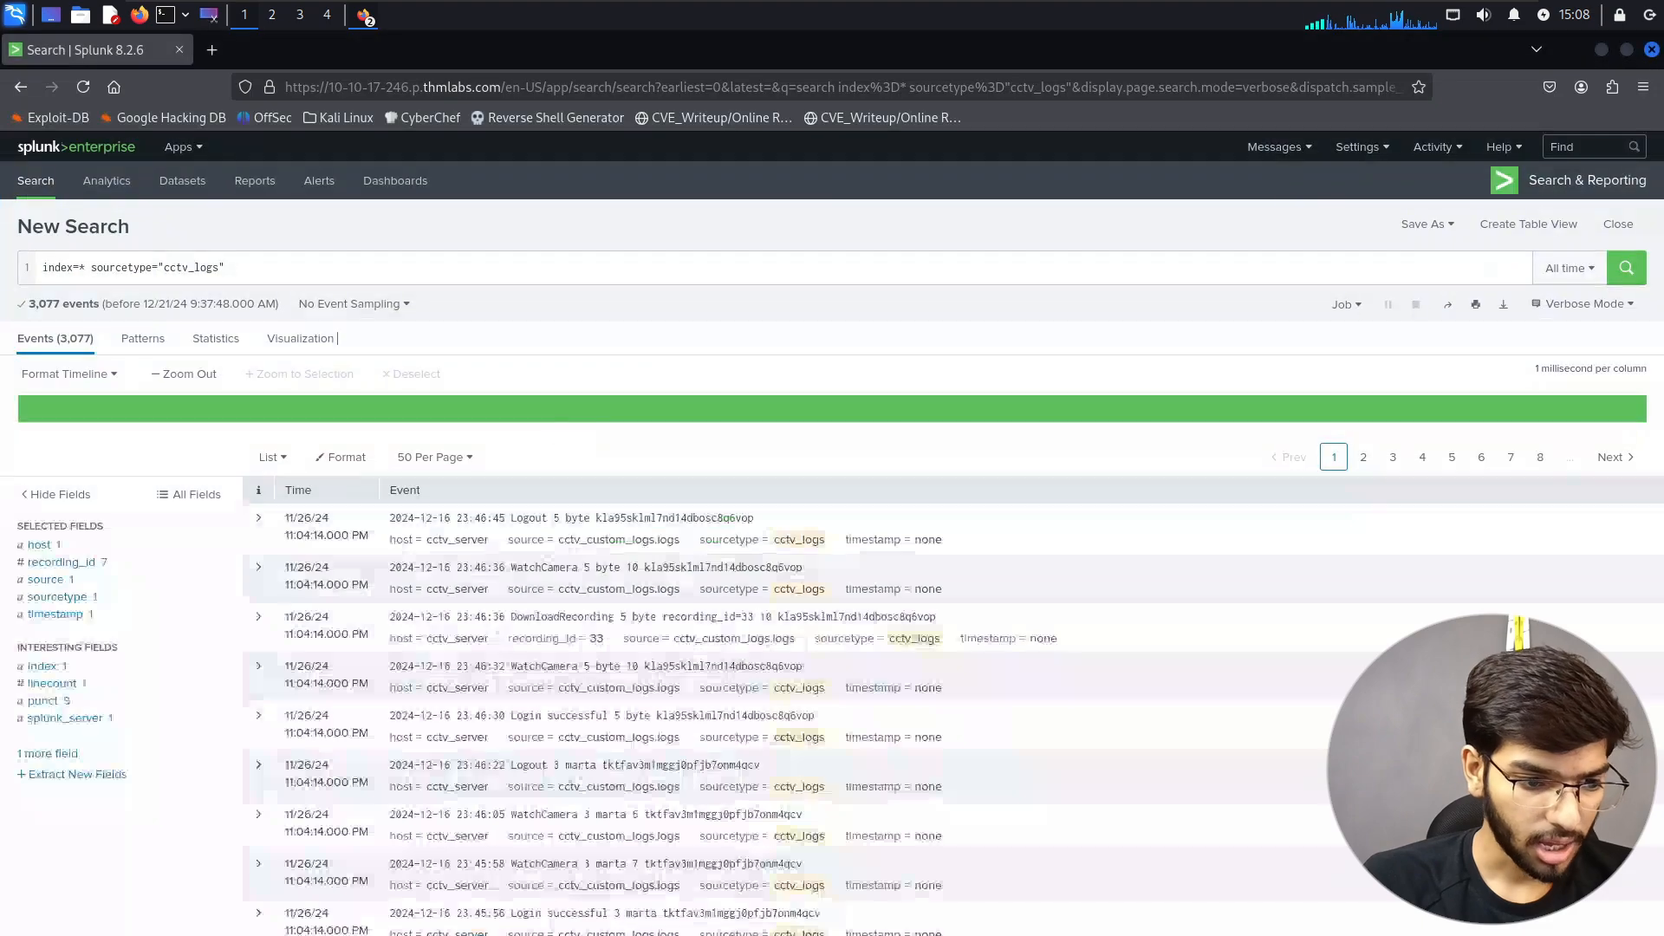
pyautogui.click(78, 777)
# - Read the Select Sample Event and Select Method instructions in the TryHackMe room and compare them with Splunk's Select Sample Event page
pyautogui.hotkey('alt', 'Tab')
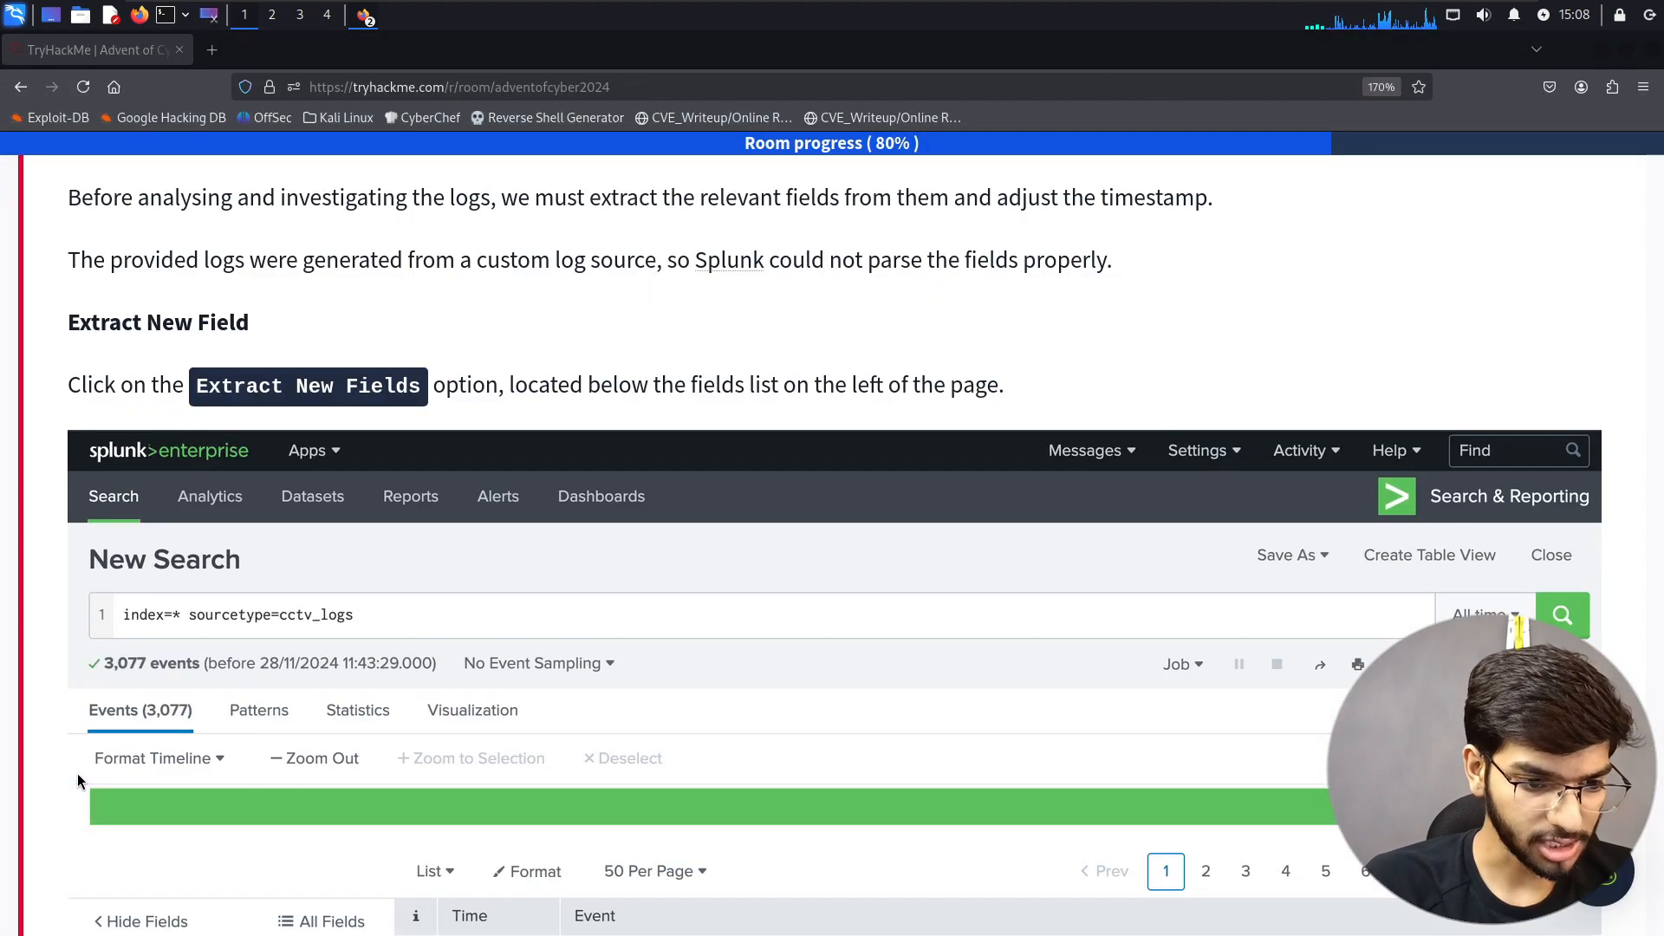
pyautogui.scroll(-10, 77, 773)
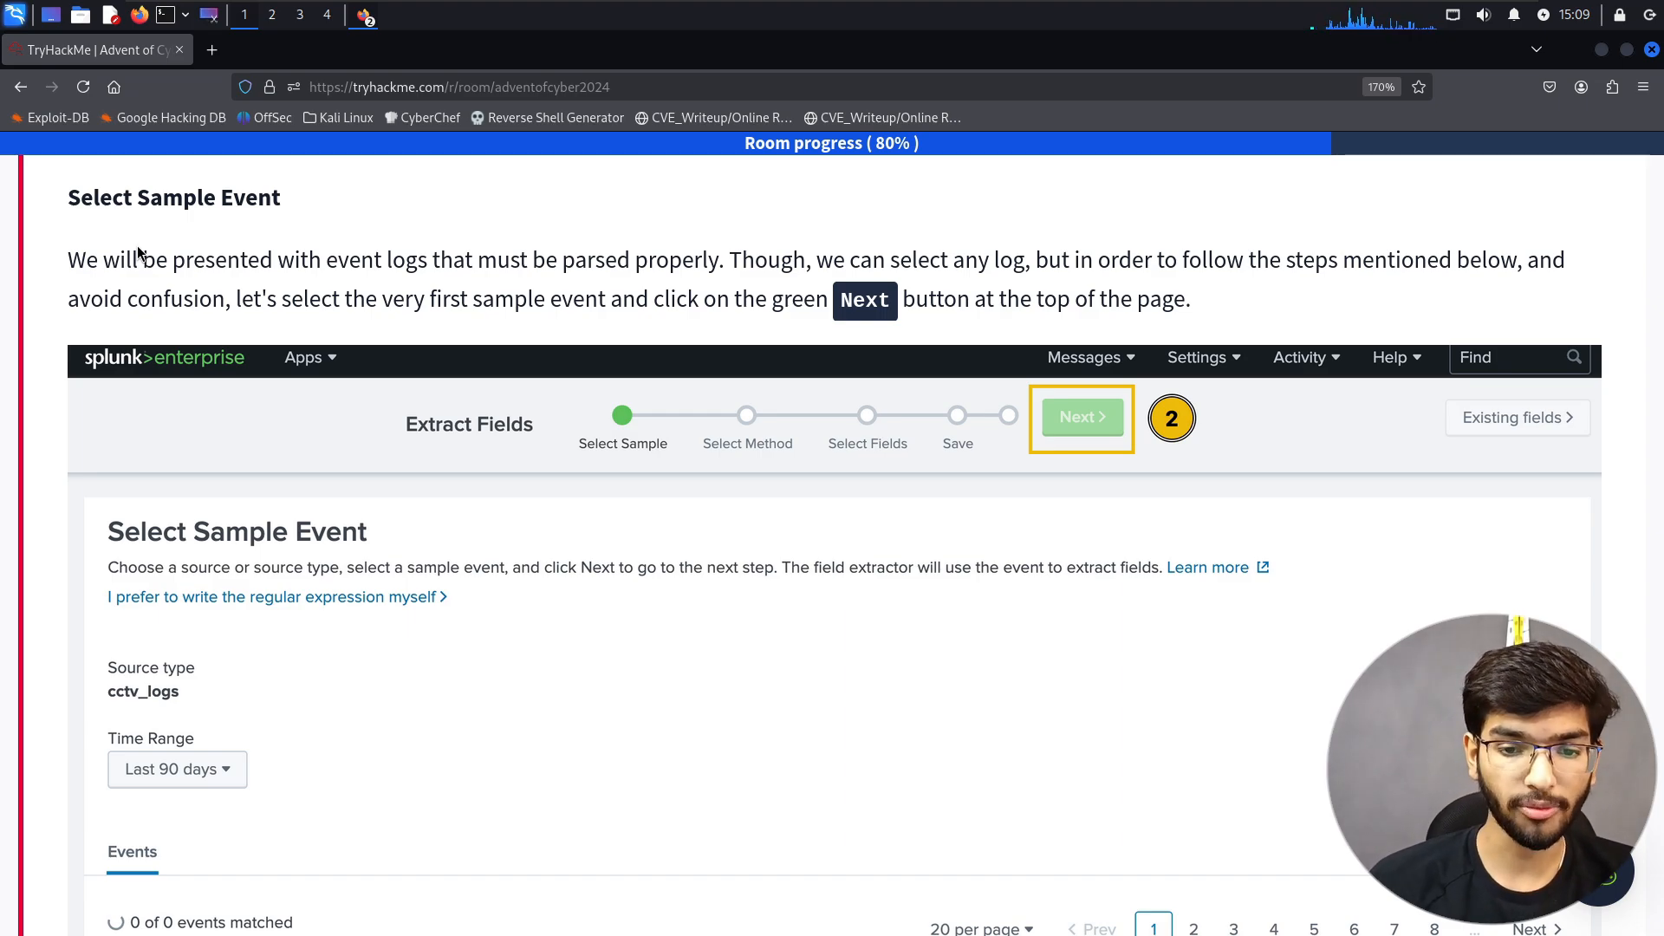
pyautogui.scroll(-2, 469, 346)
pyautogui.scroll(-4, 470, 356)
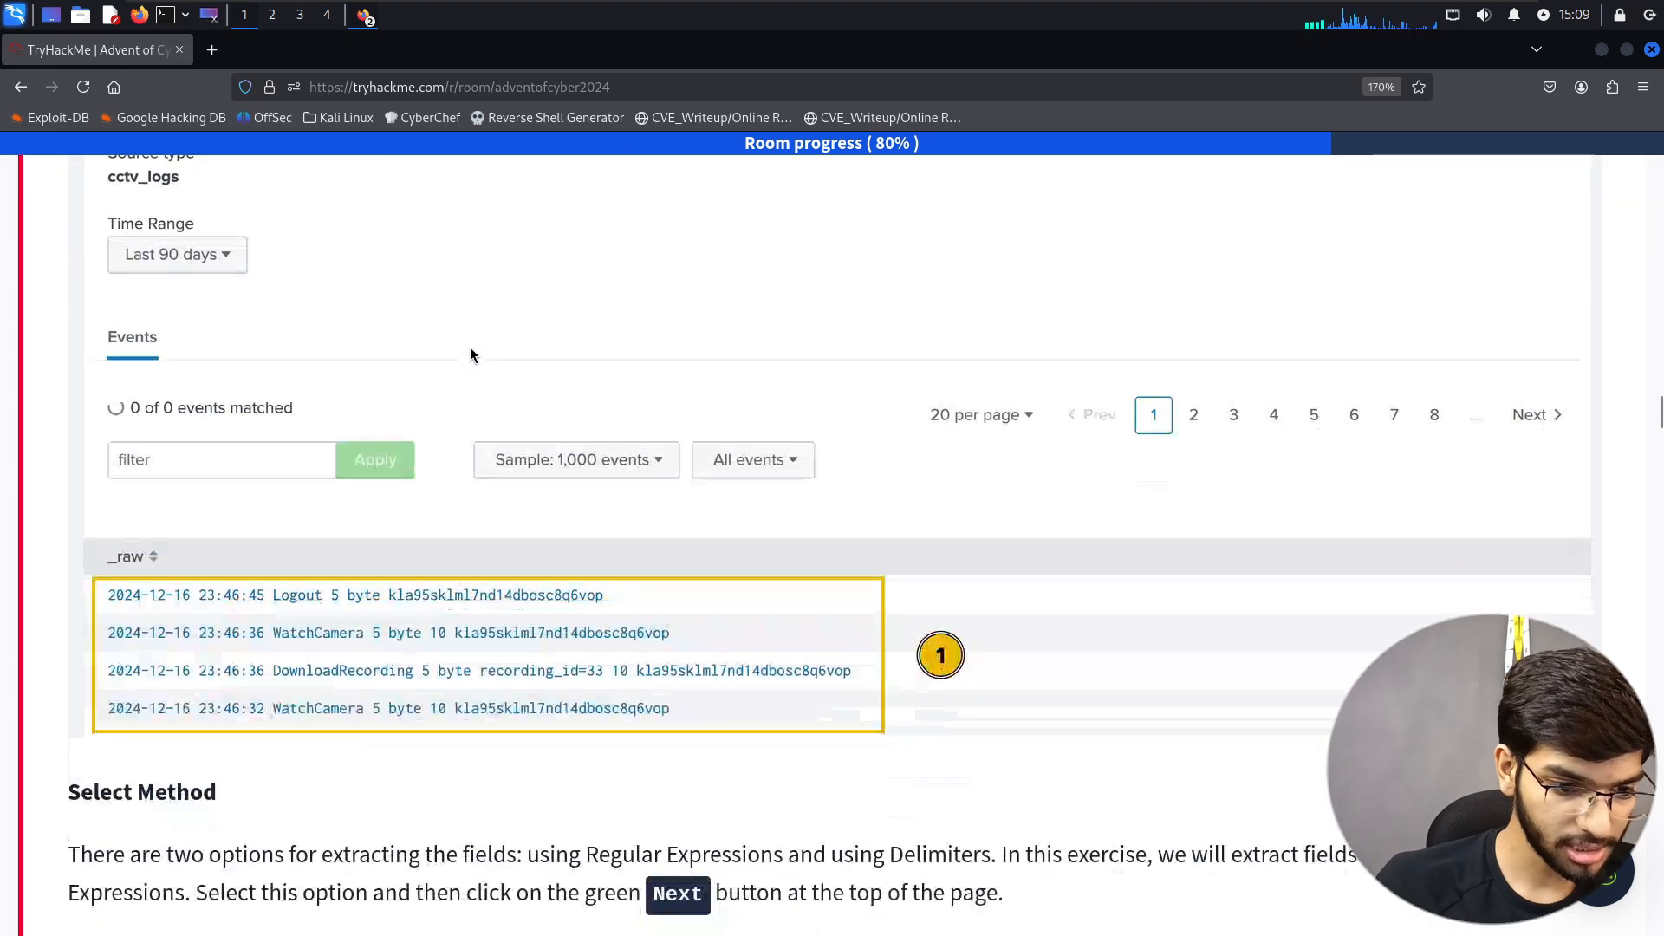
pyautogui.scroll(-6, 562, 331)
pyautogui.scroll(7, 564, 338)
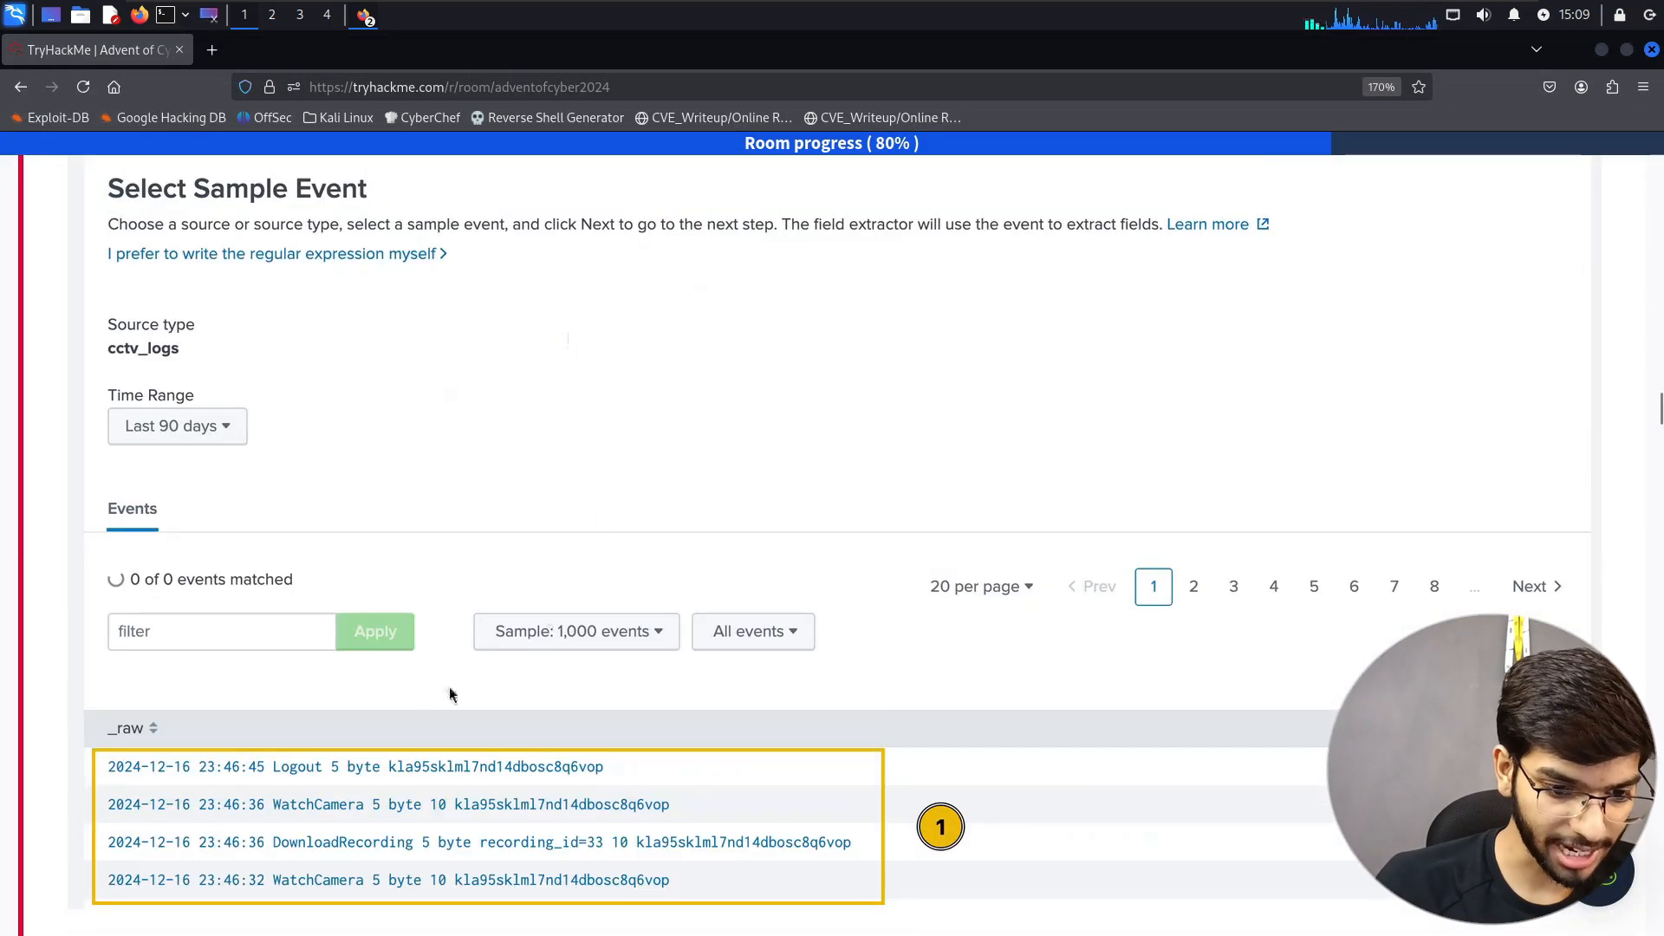
pyautogui.hotkey('alt', 'Tab')
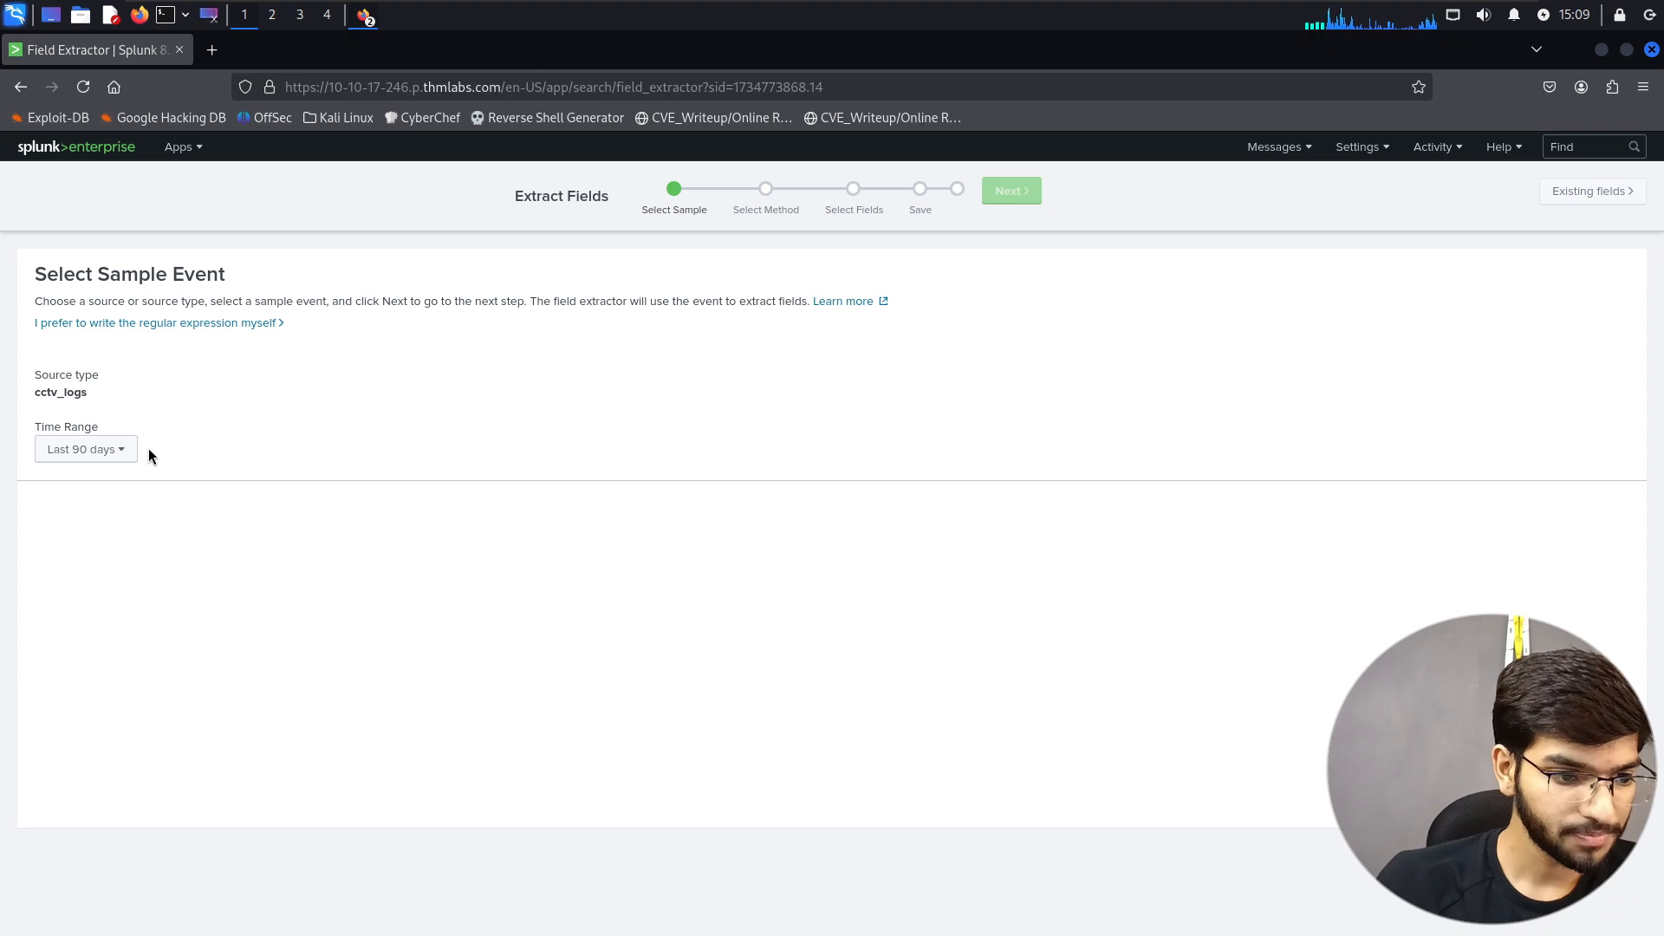
pyautogui.hotkey('alt', 'Tab')
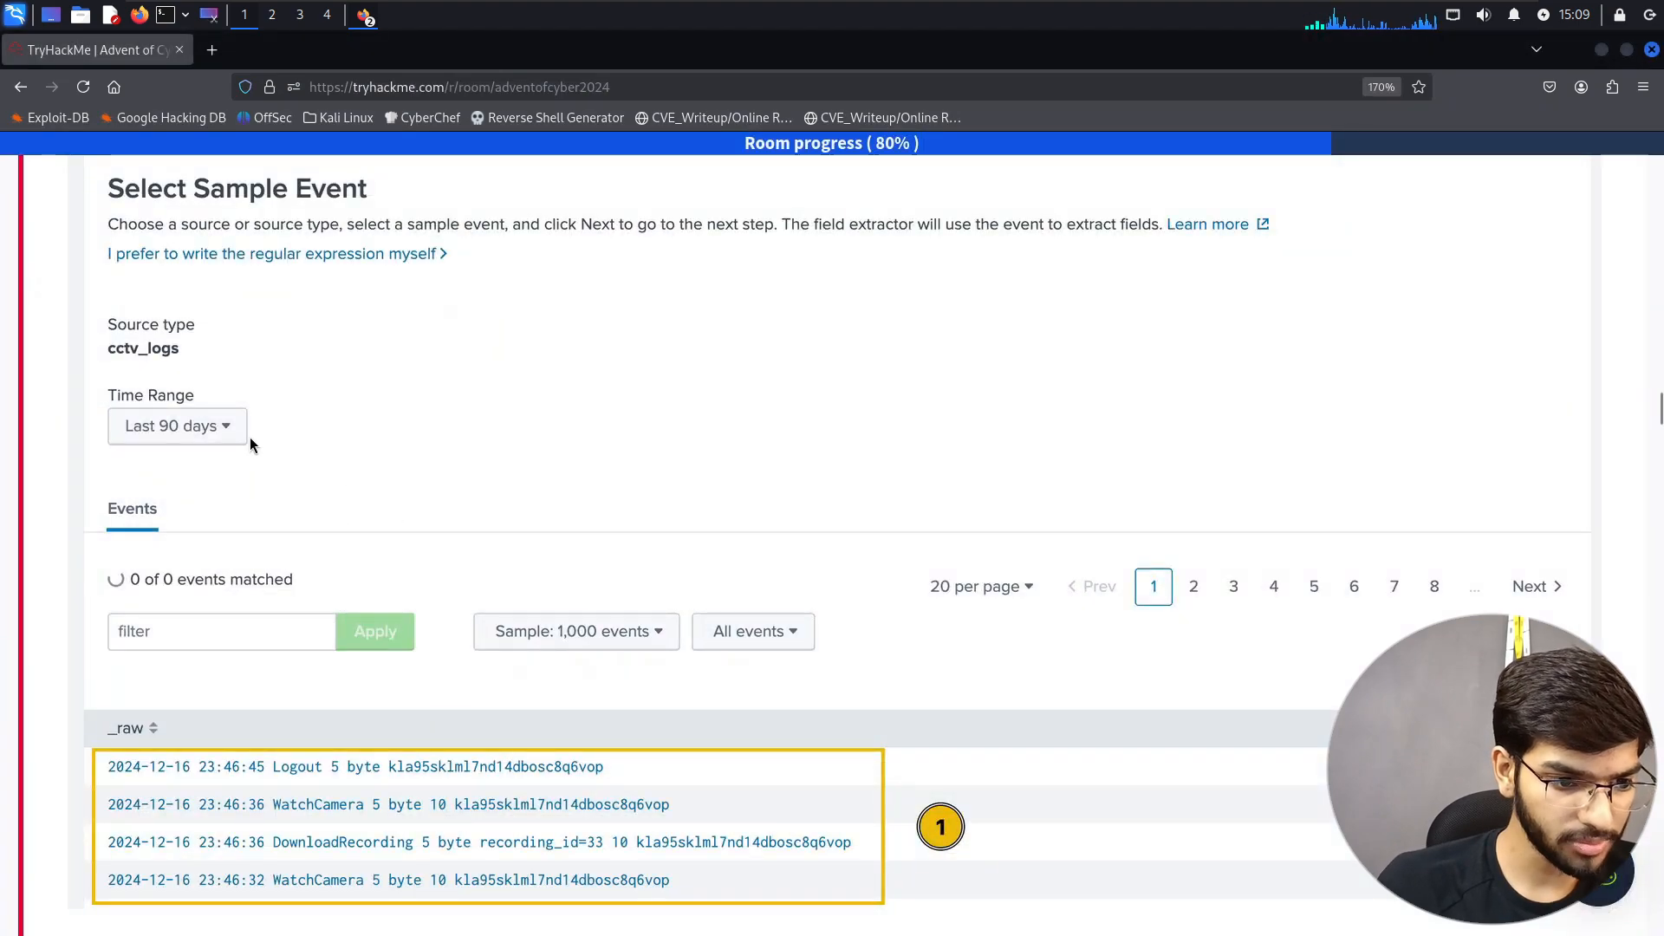
# - Following the TryHackMe instructions, select the first Logout event as the sample event in Splunk and continue to method selection
pyautogui.hotkey('alt', 'Tab')
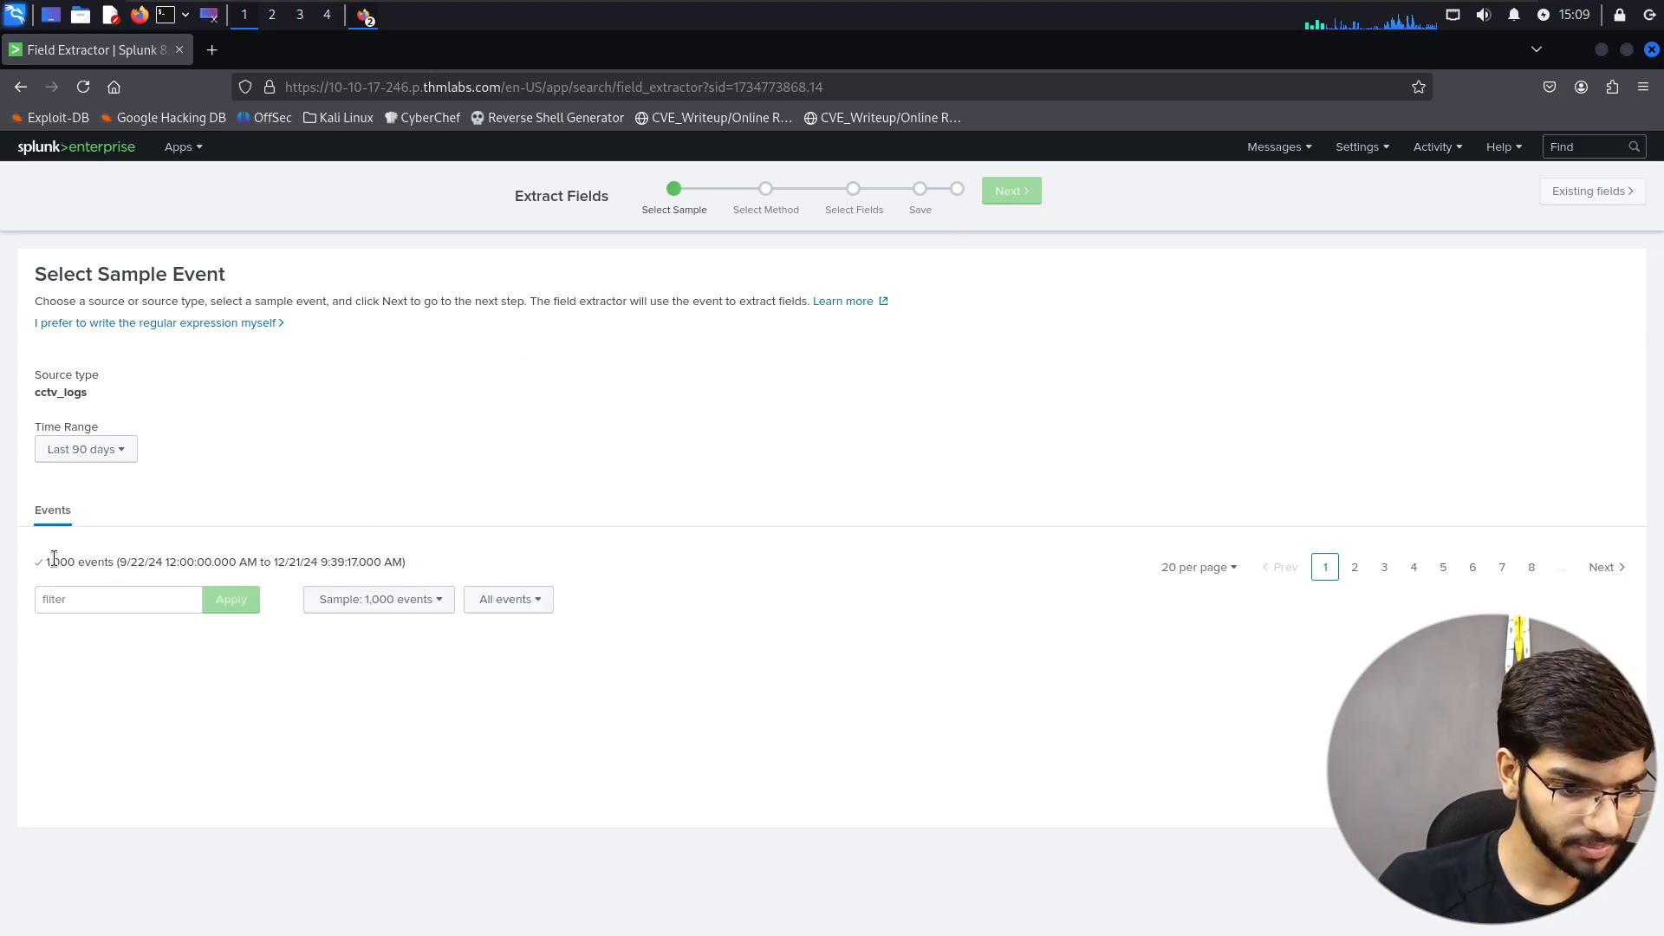
pyautogui.hotkey('alt', 'Tab')
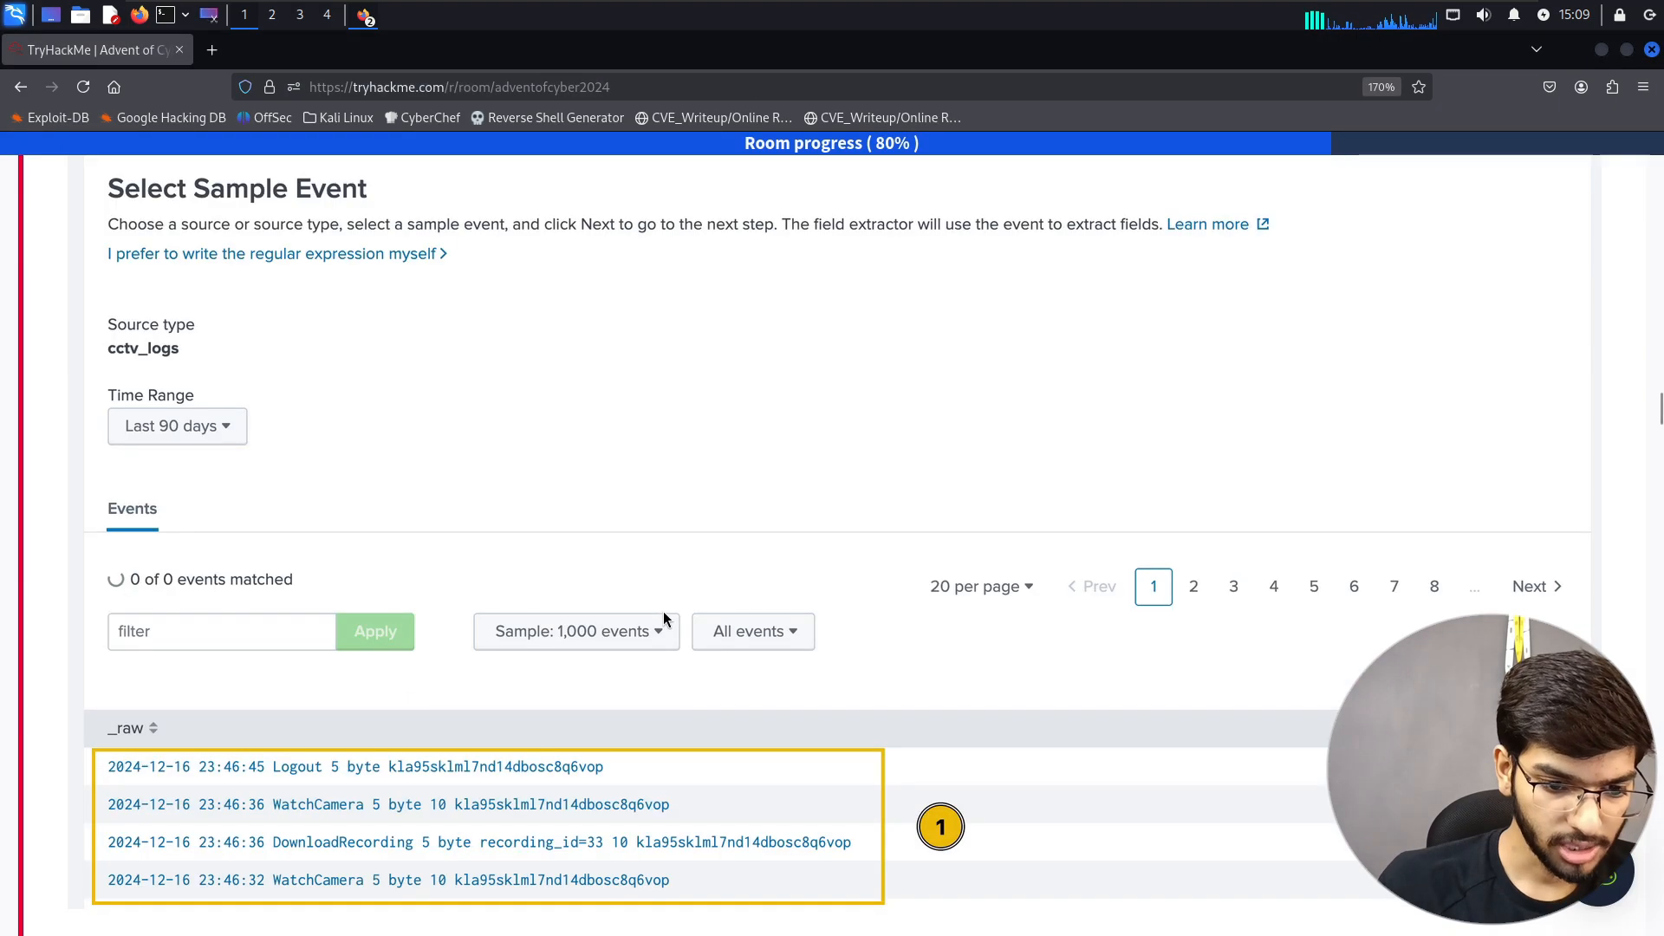
pyautogui.scroll(-4, 663, 610)
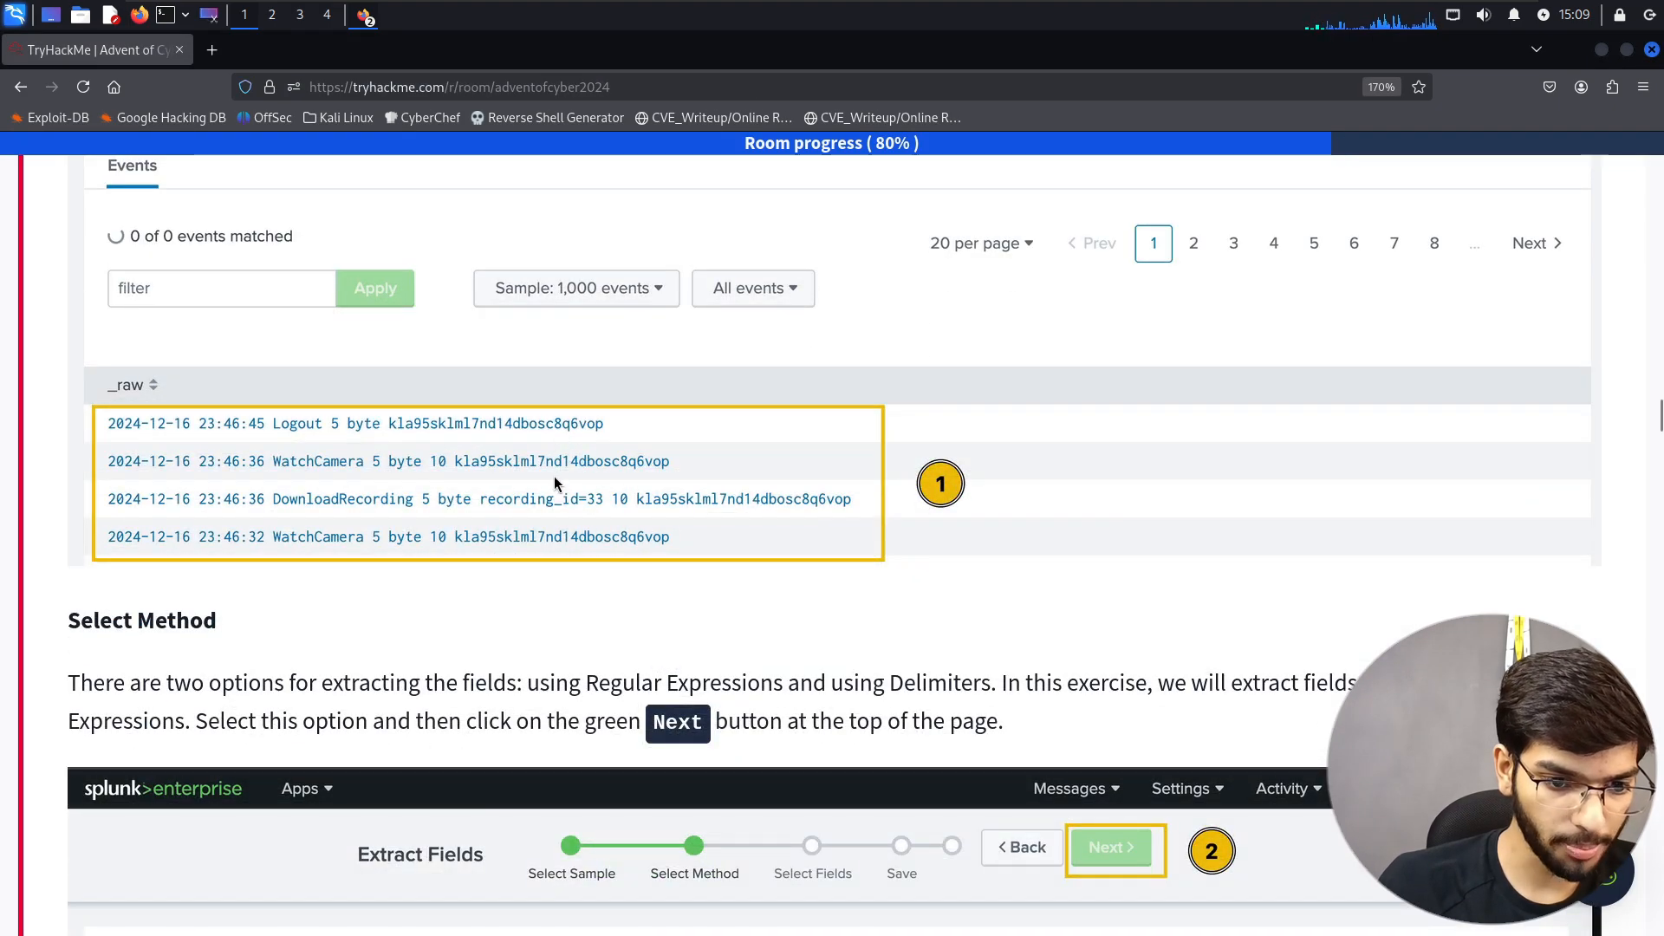
pyautogui.scroll(10, 558, 537)
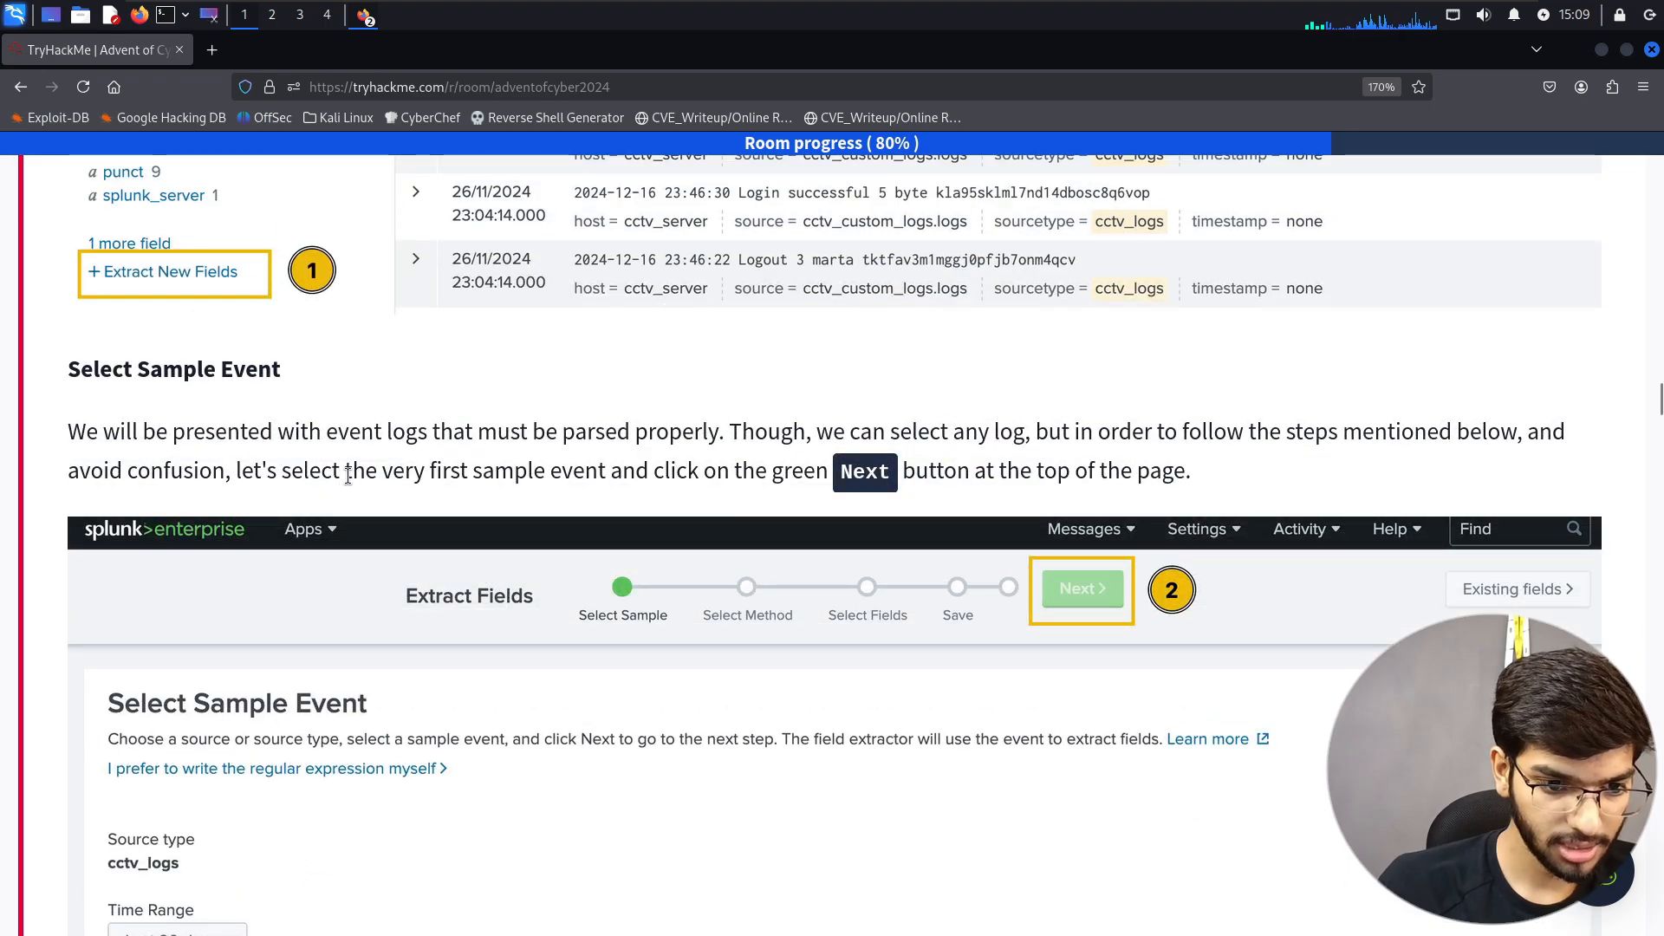
pyautogui.hotkey('alt', 'Tab')
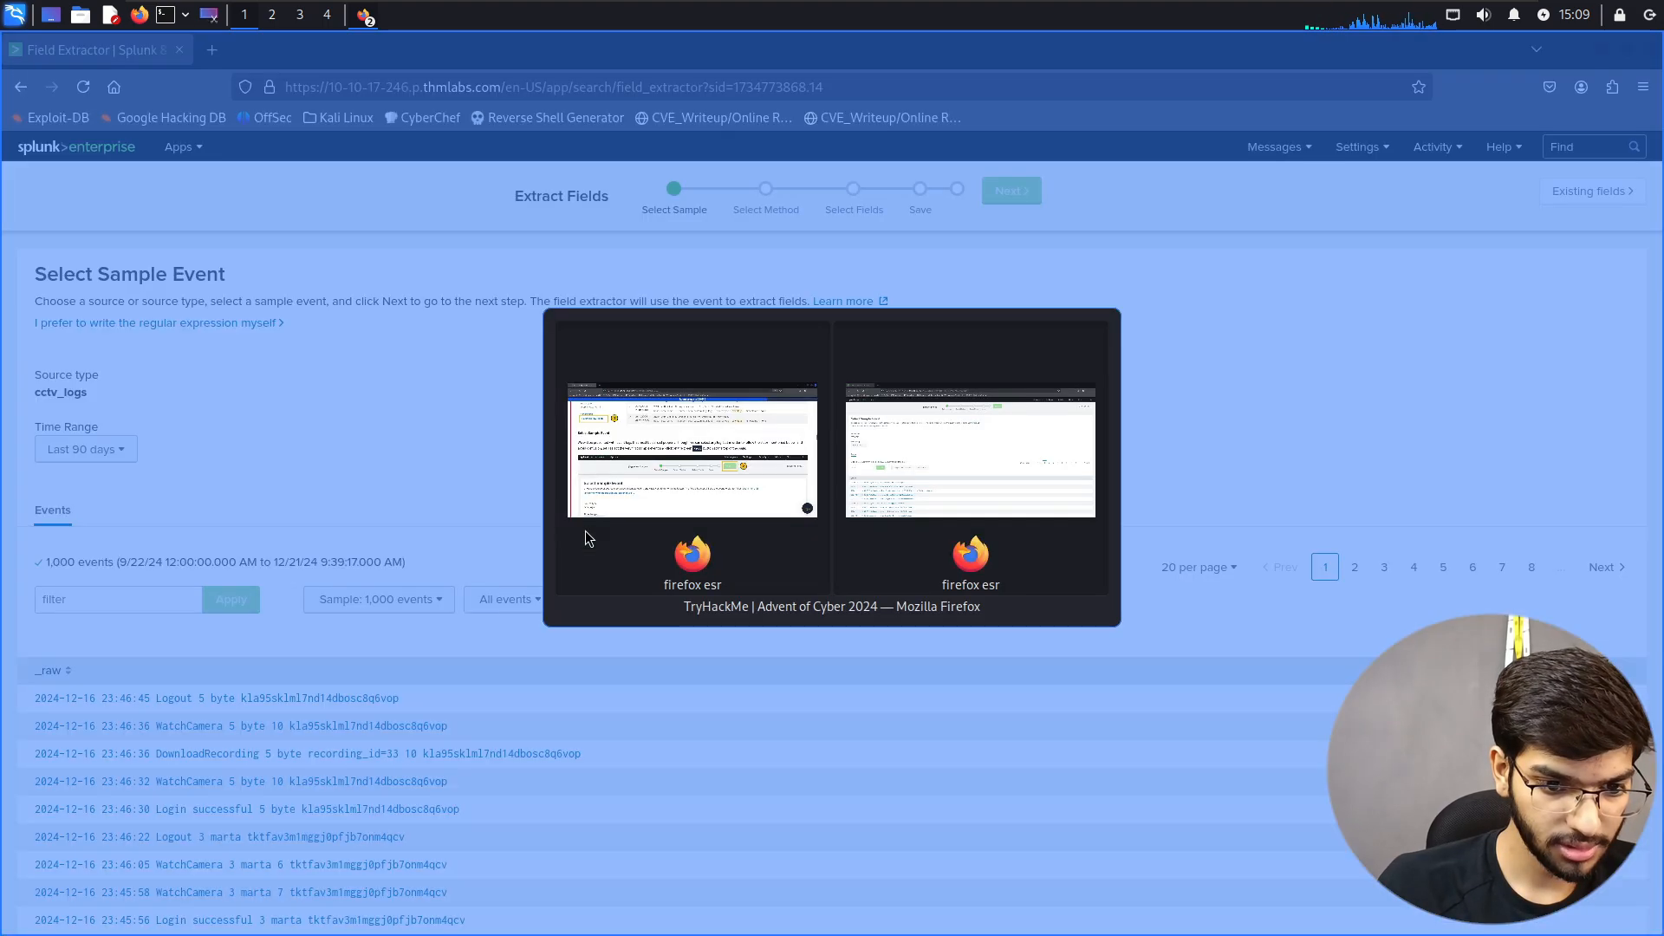
pyautogui.click(193, 698)
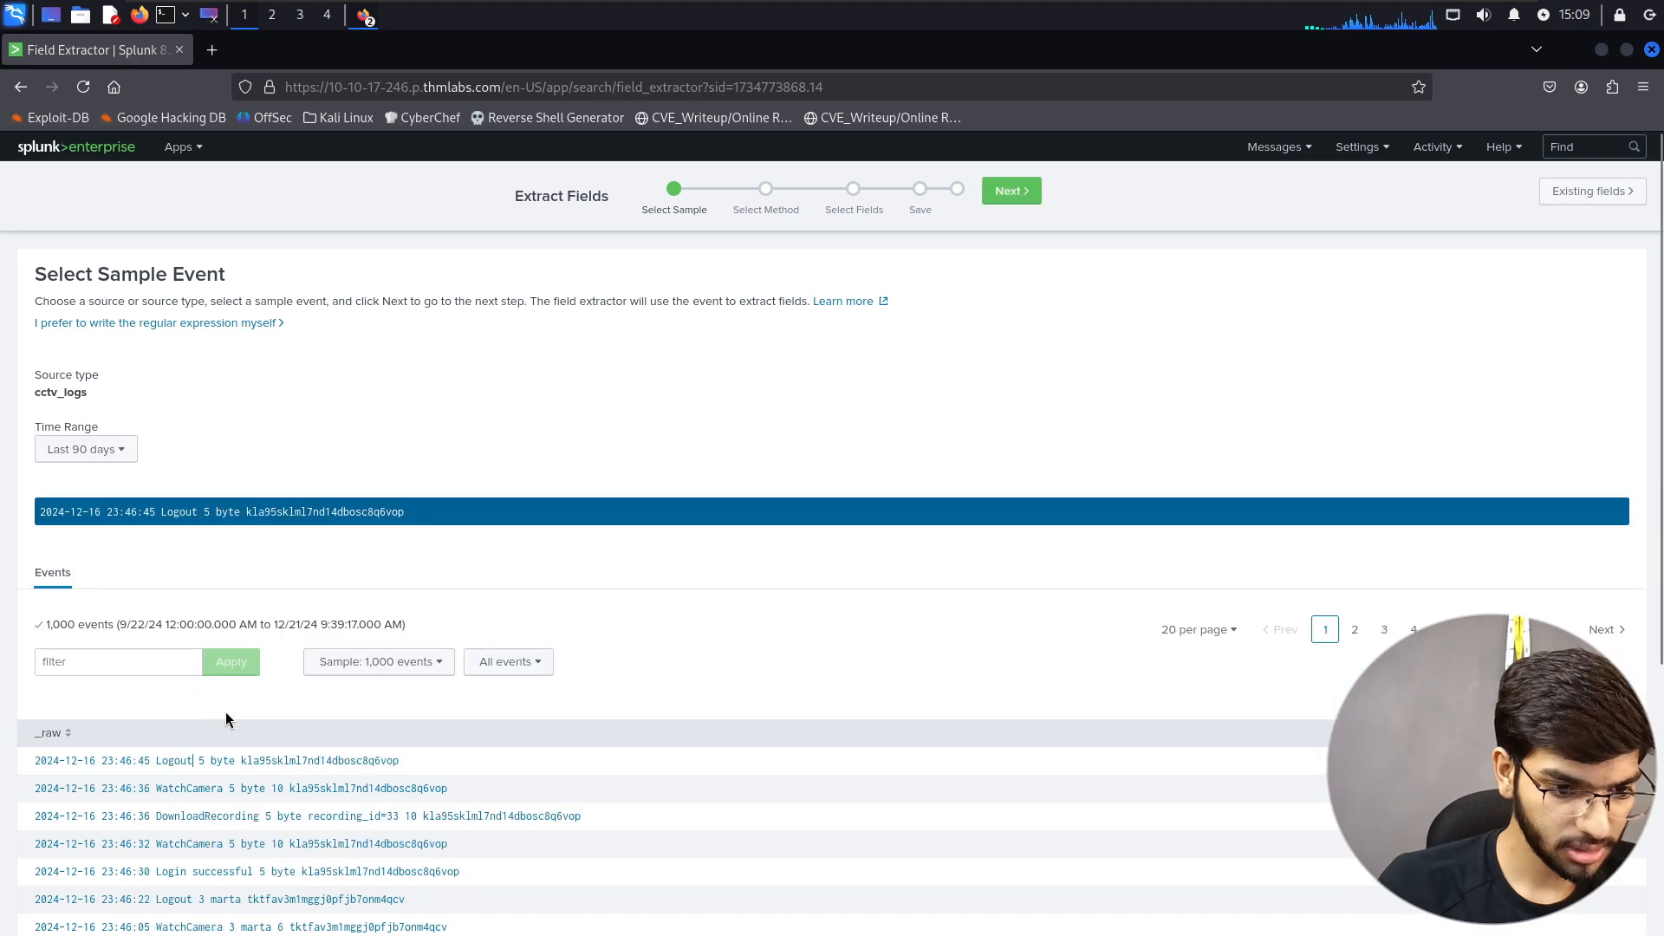
pyautogui.click(241, 788)
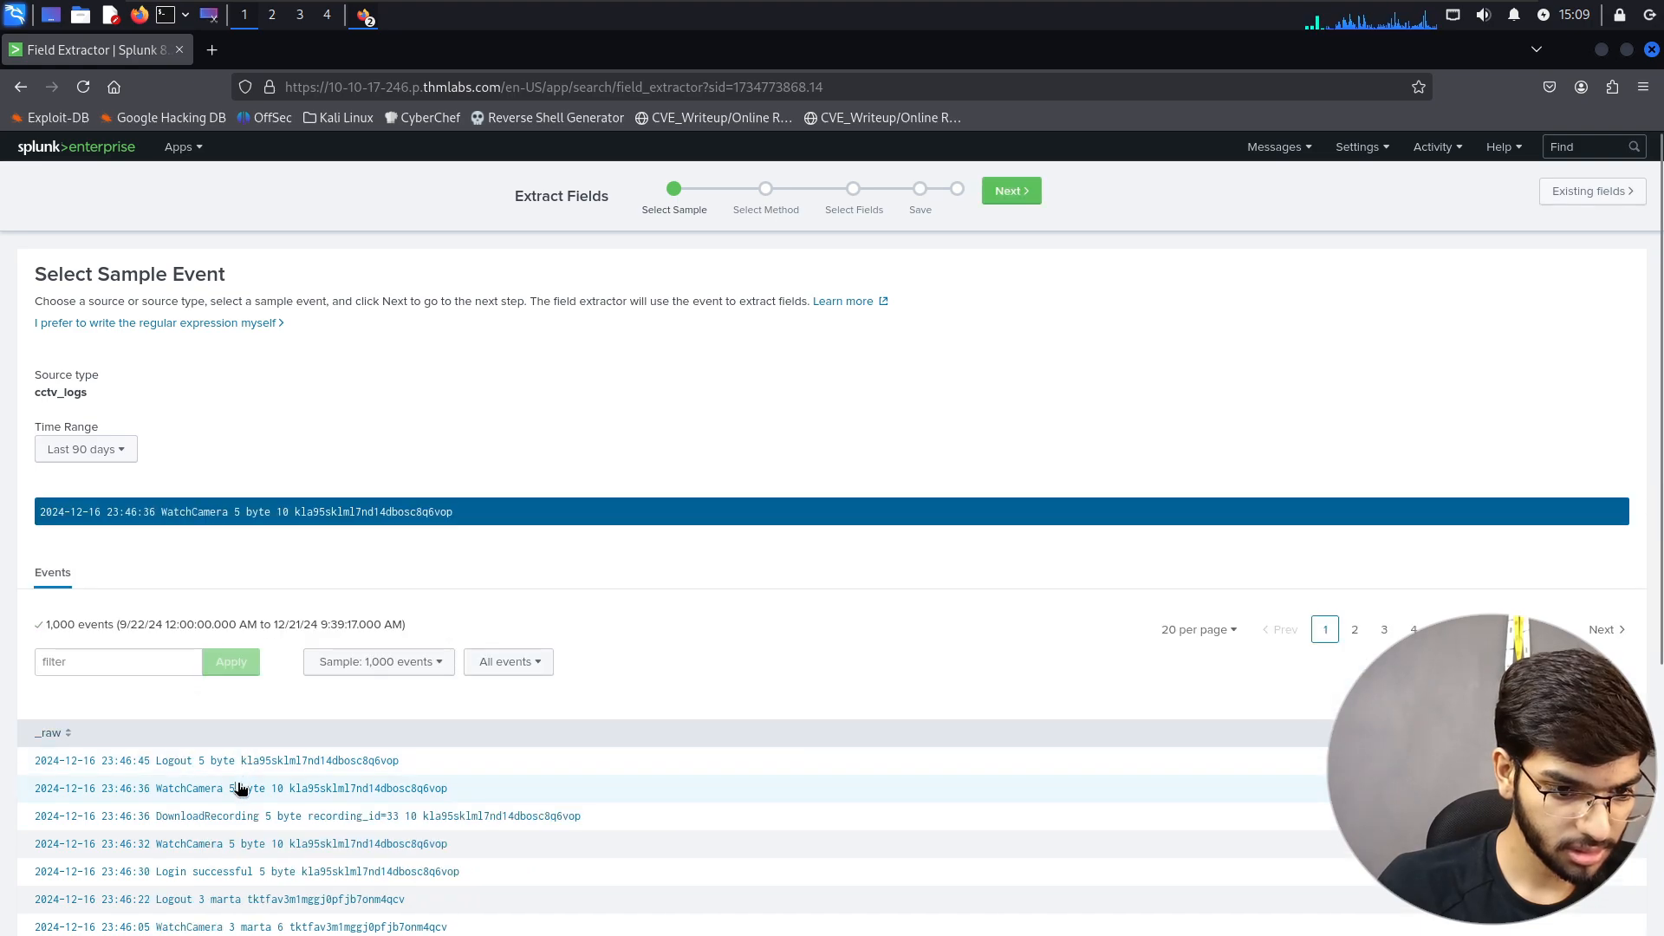
pyautogui.click(235, 760)
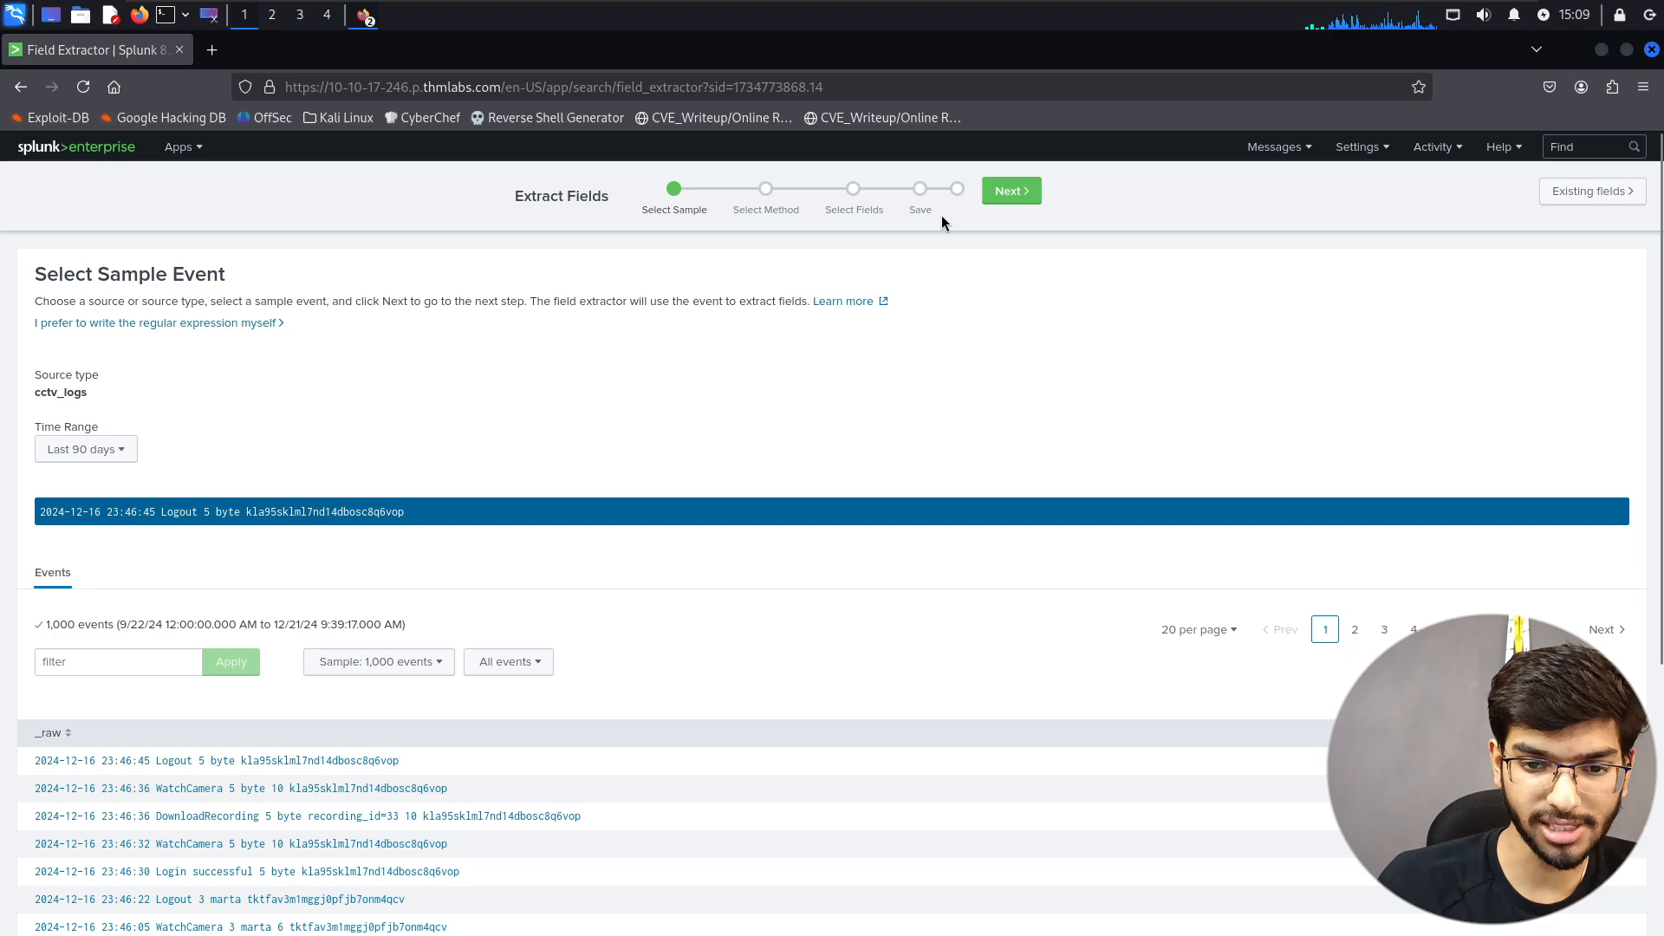
pyautogui.click(1011, 190)
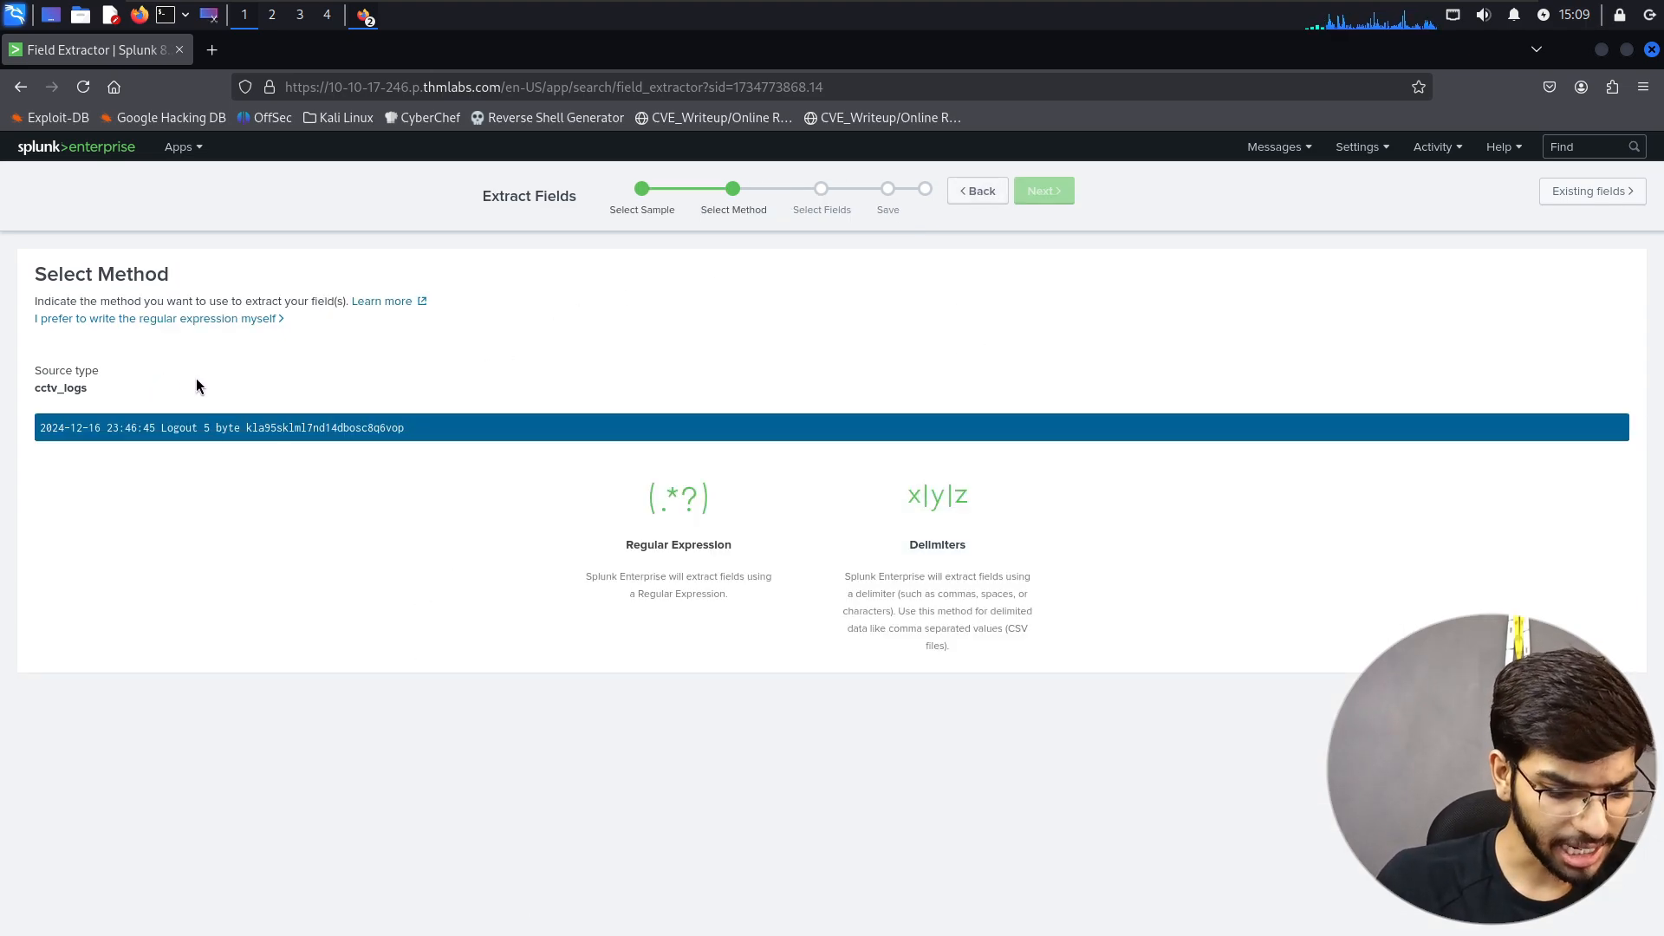
# - Check the Select Method instructions in the TryHackMe room, choose Regular Expression in Splunk and continue to field selection
pyautogui.hotkey('alt', 'Tab')
pyautogui.scroll(-10, 524, 478)
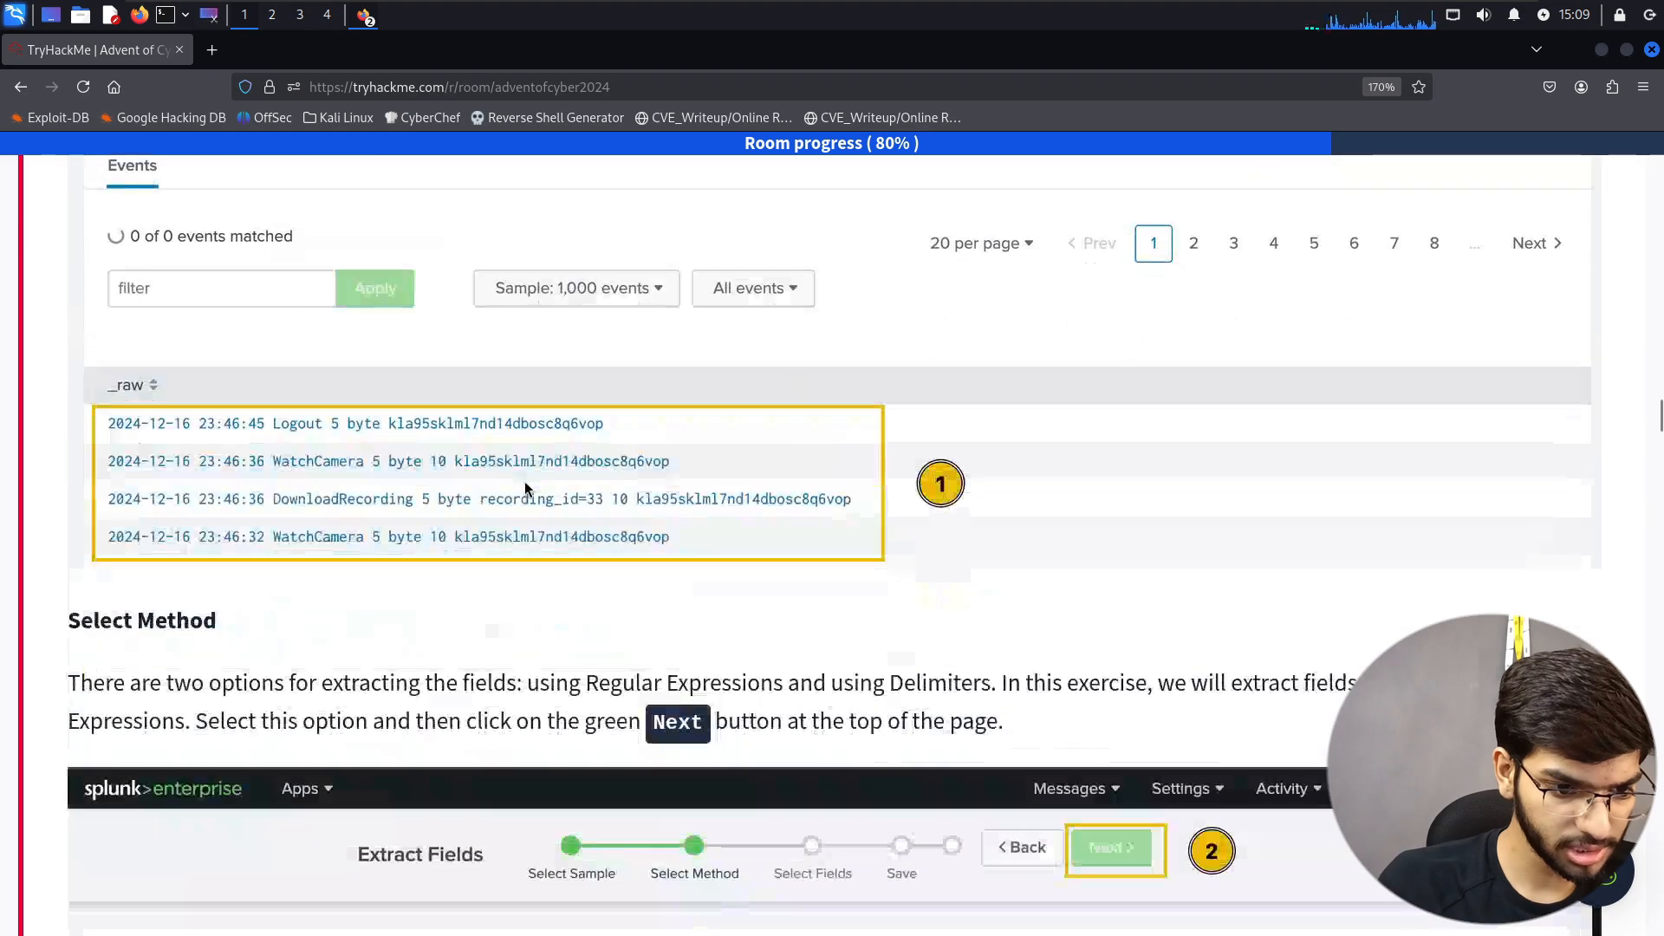
pyautogui.scroll(-4, 524, 485)
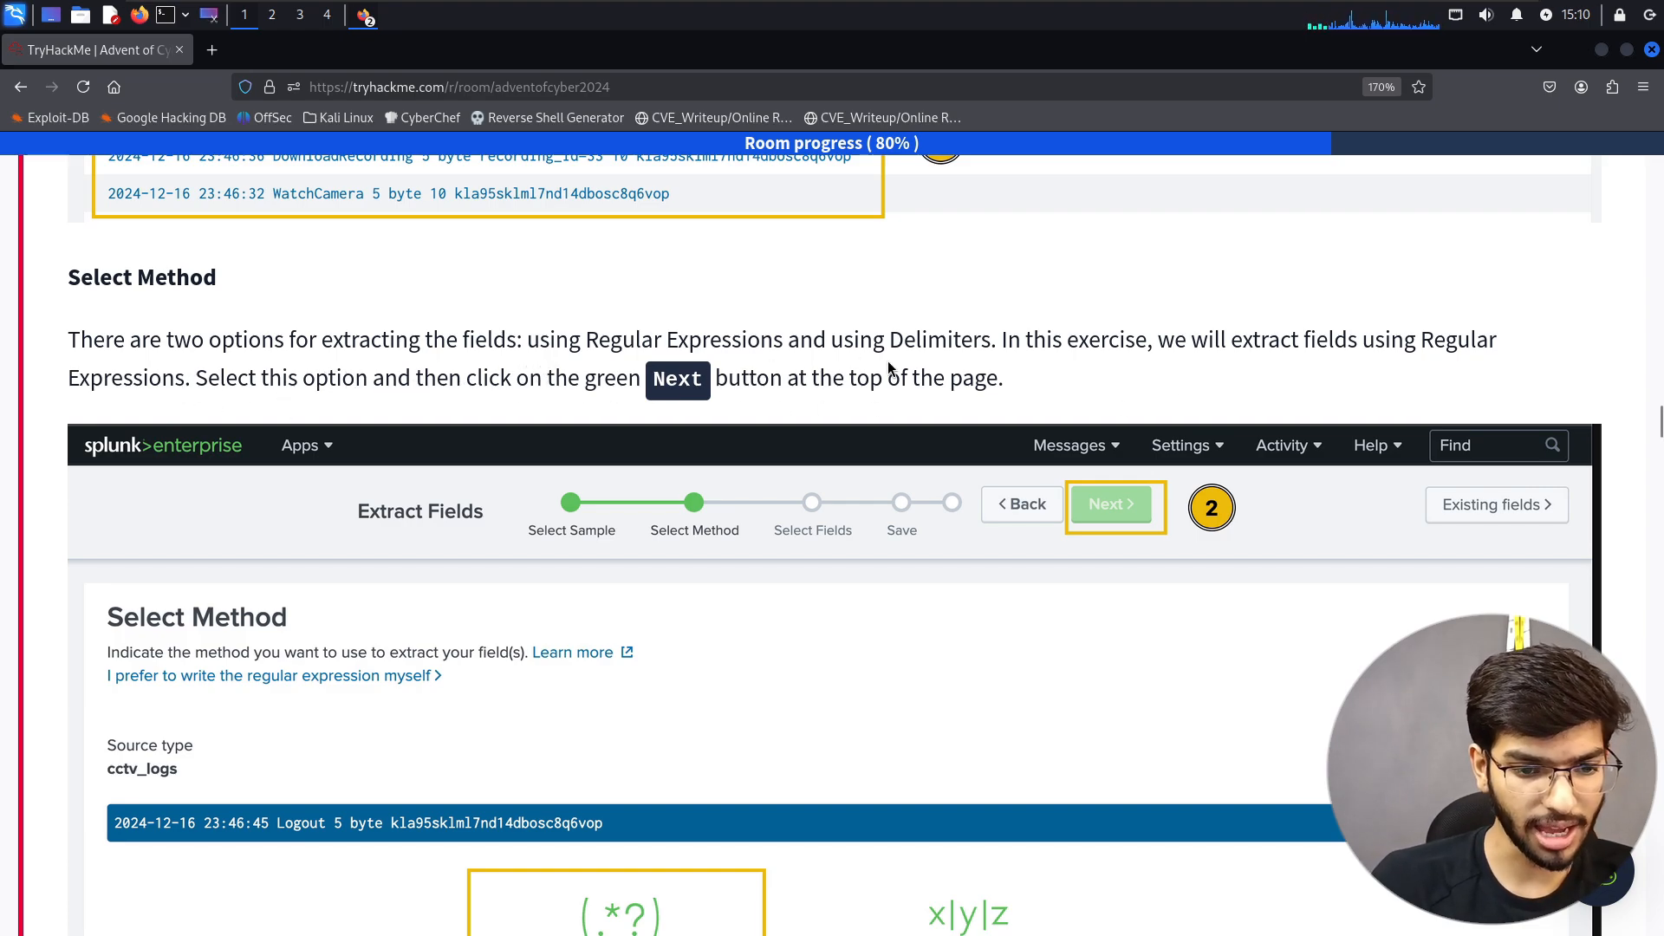
pyautogui.hotkey('alt', 'Tab')
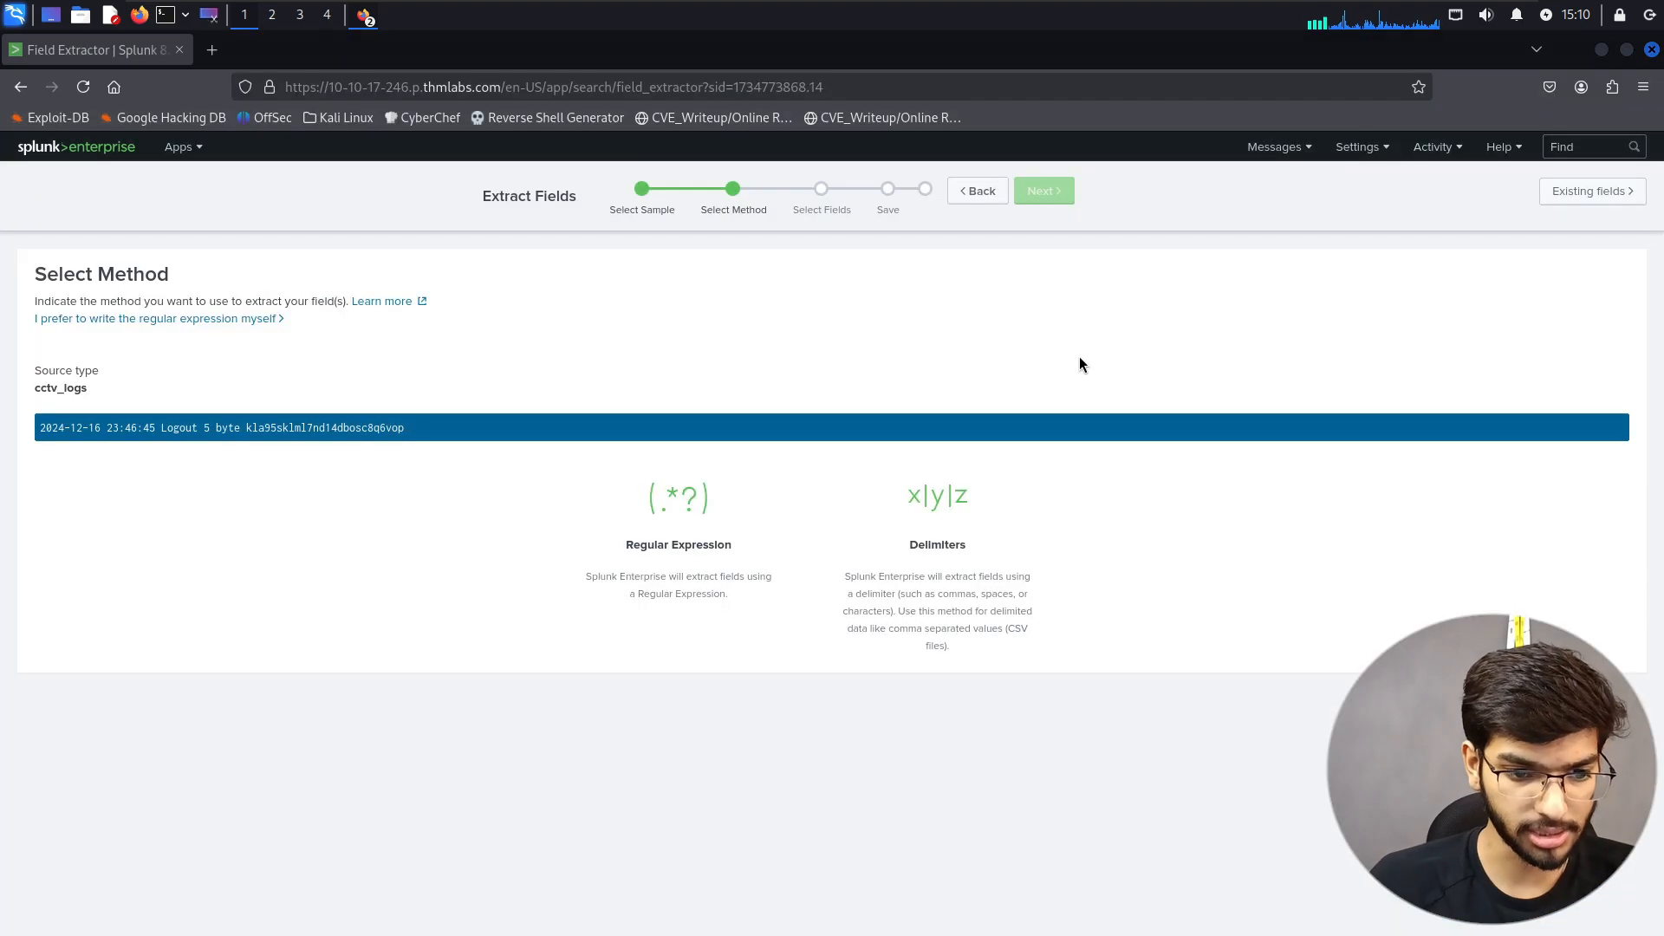
pyautogui.click(704, 544)
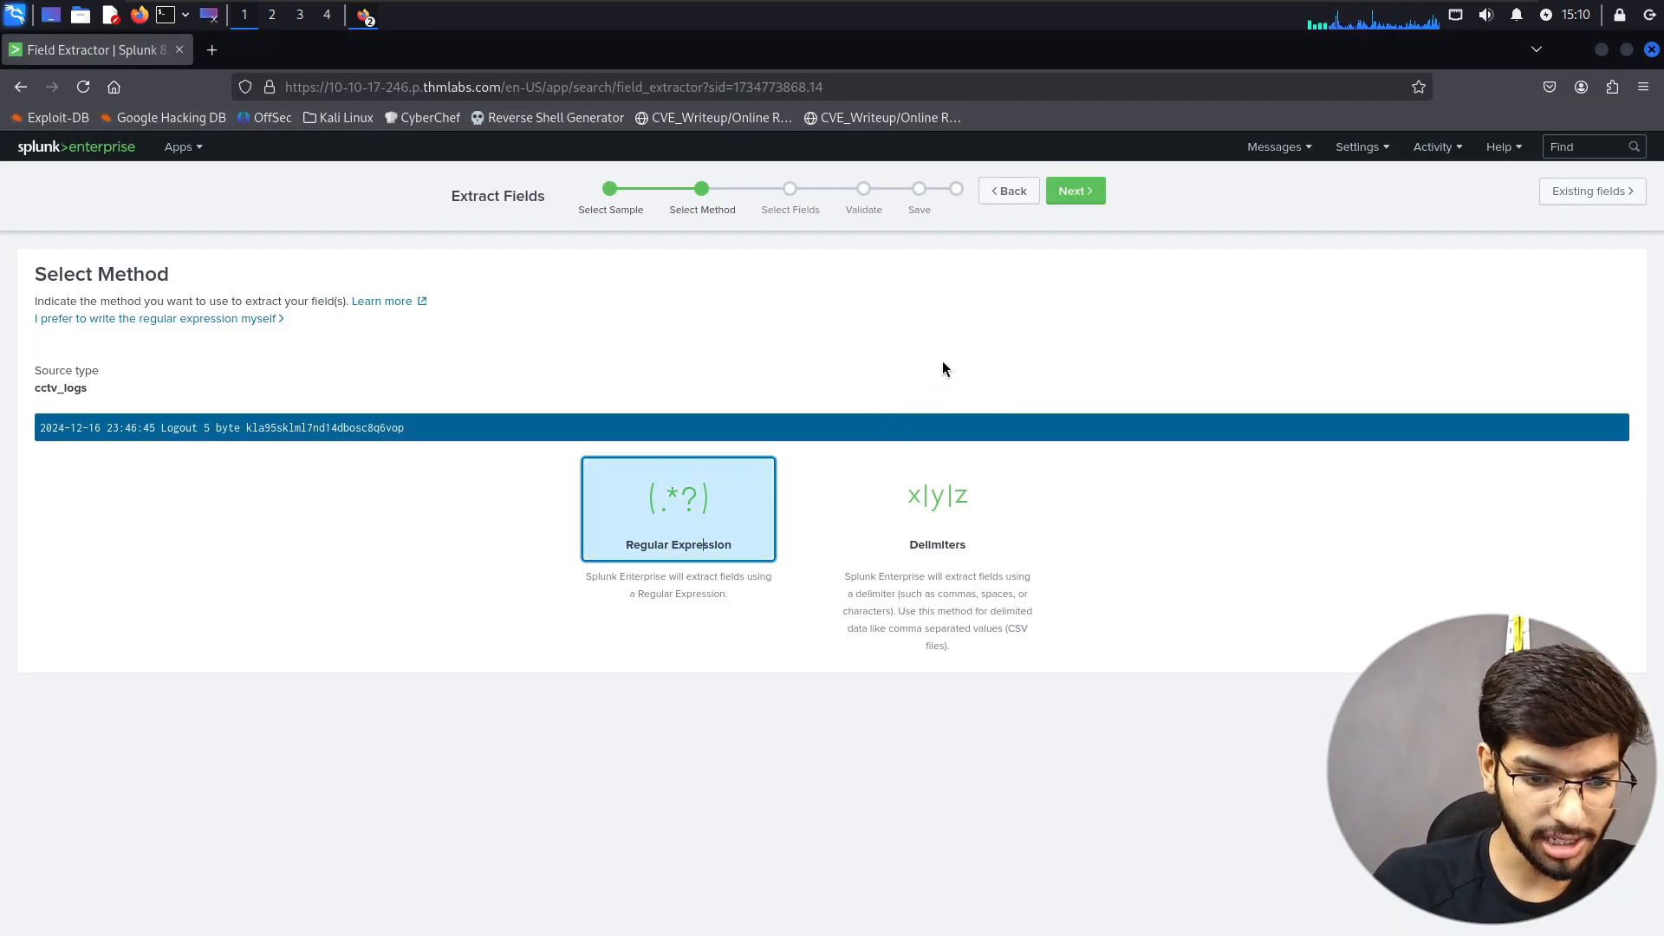
pyautogui.click(1079, 193)
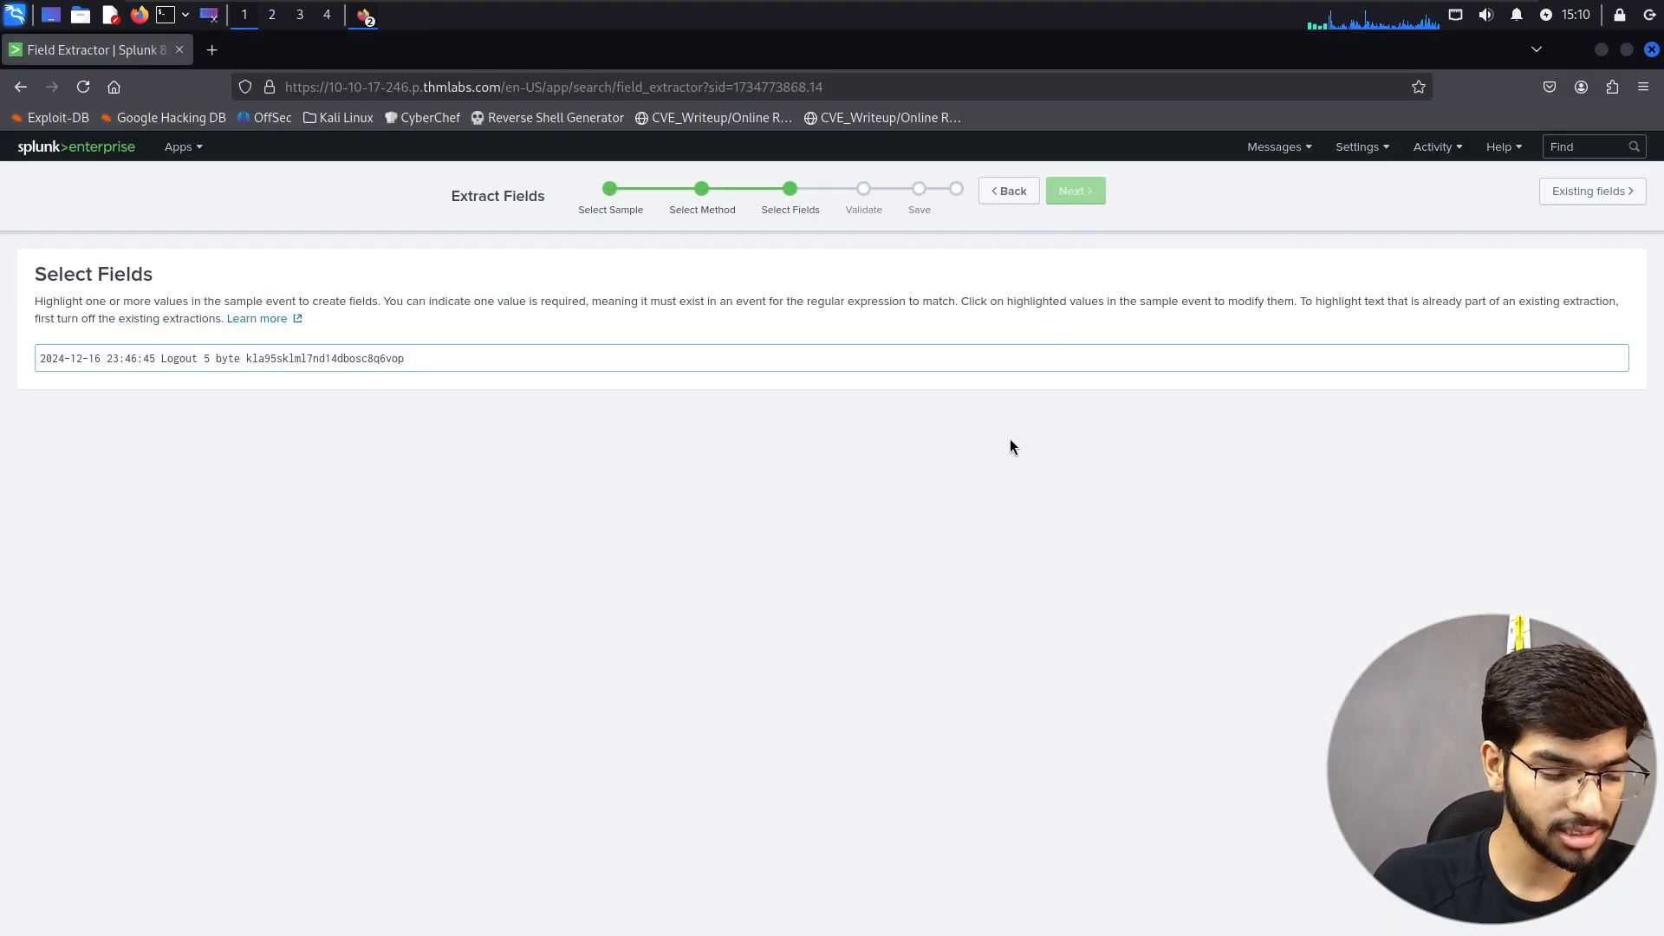
# - Read the Select Fields instructions and their demonstration in the TryHackMe room, comparing them with Splunk's Select Fields page
pyautogui.hotkey('alt', 'Tab')
pyautogui.scroll(-10, 754, 485)
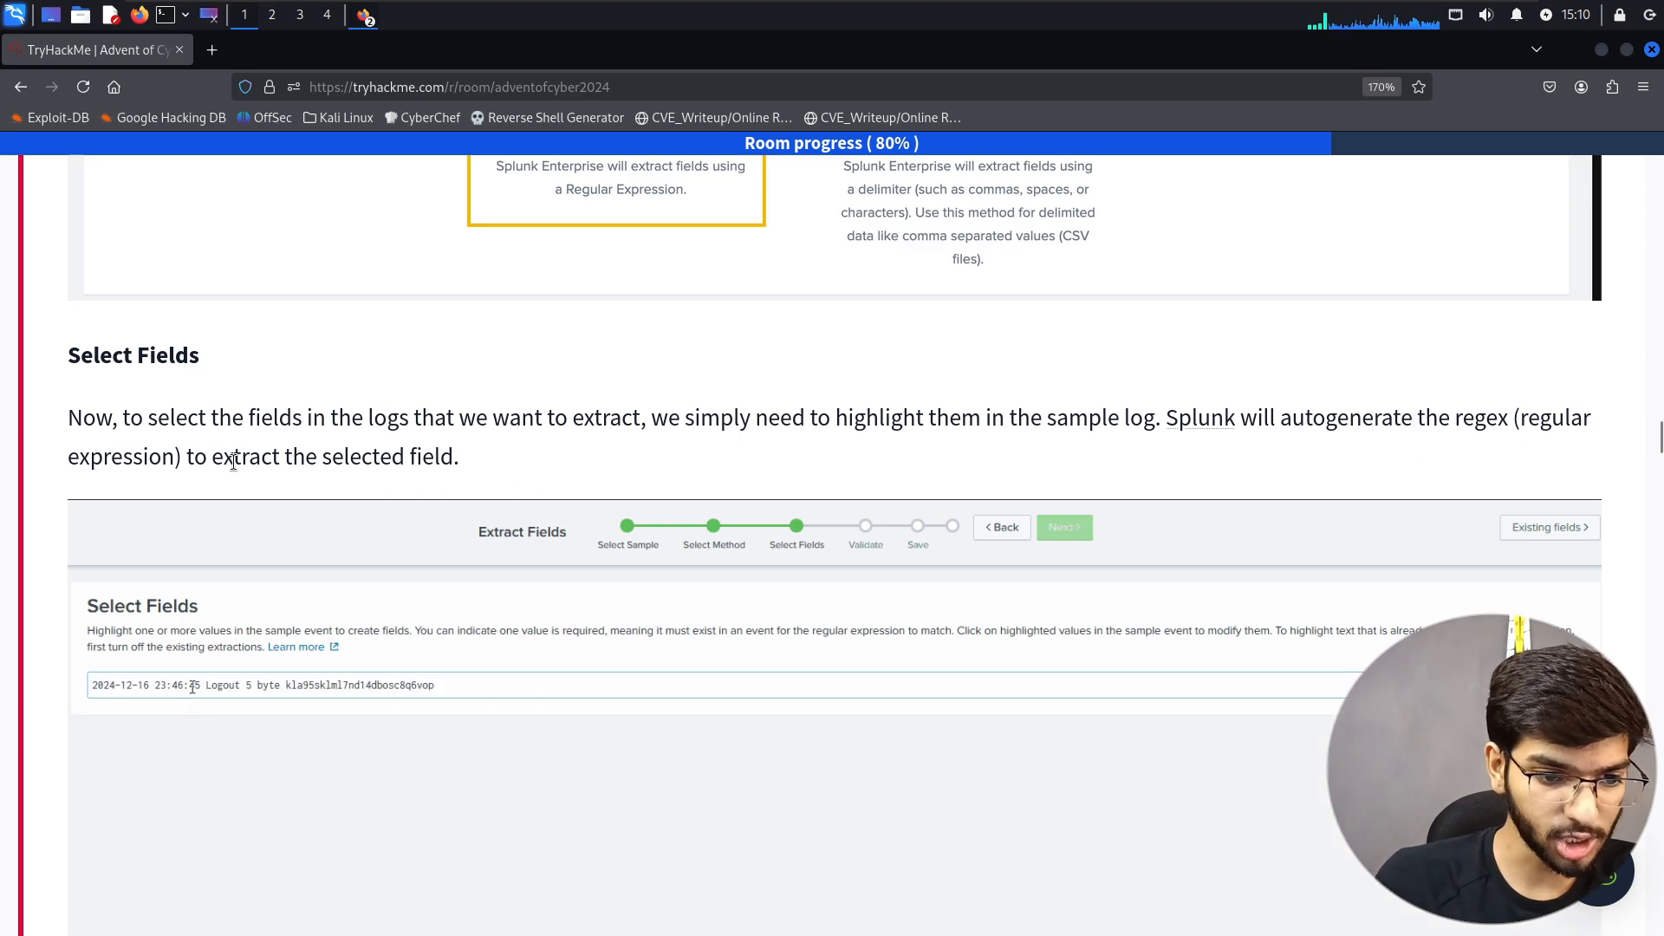
pyautogui.scroll(-4, 829, 402)
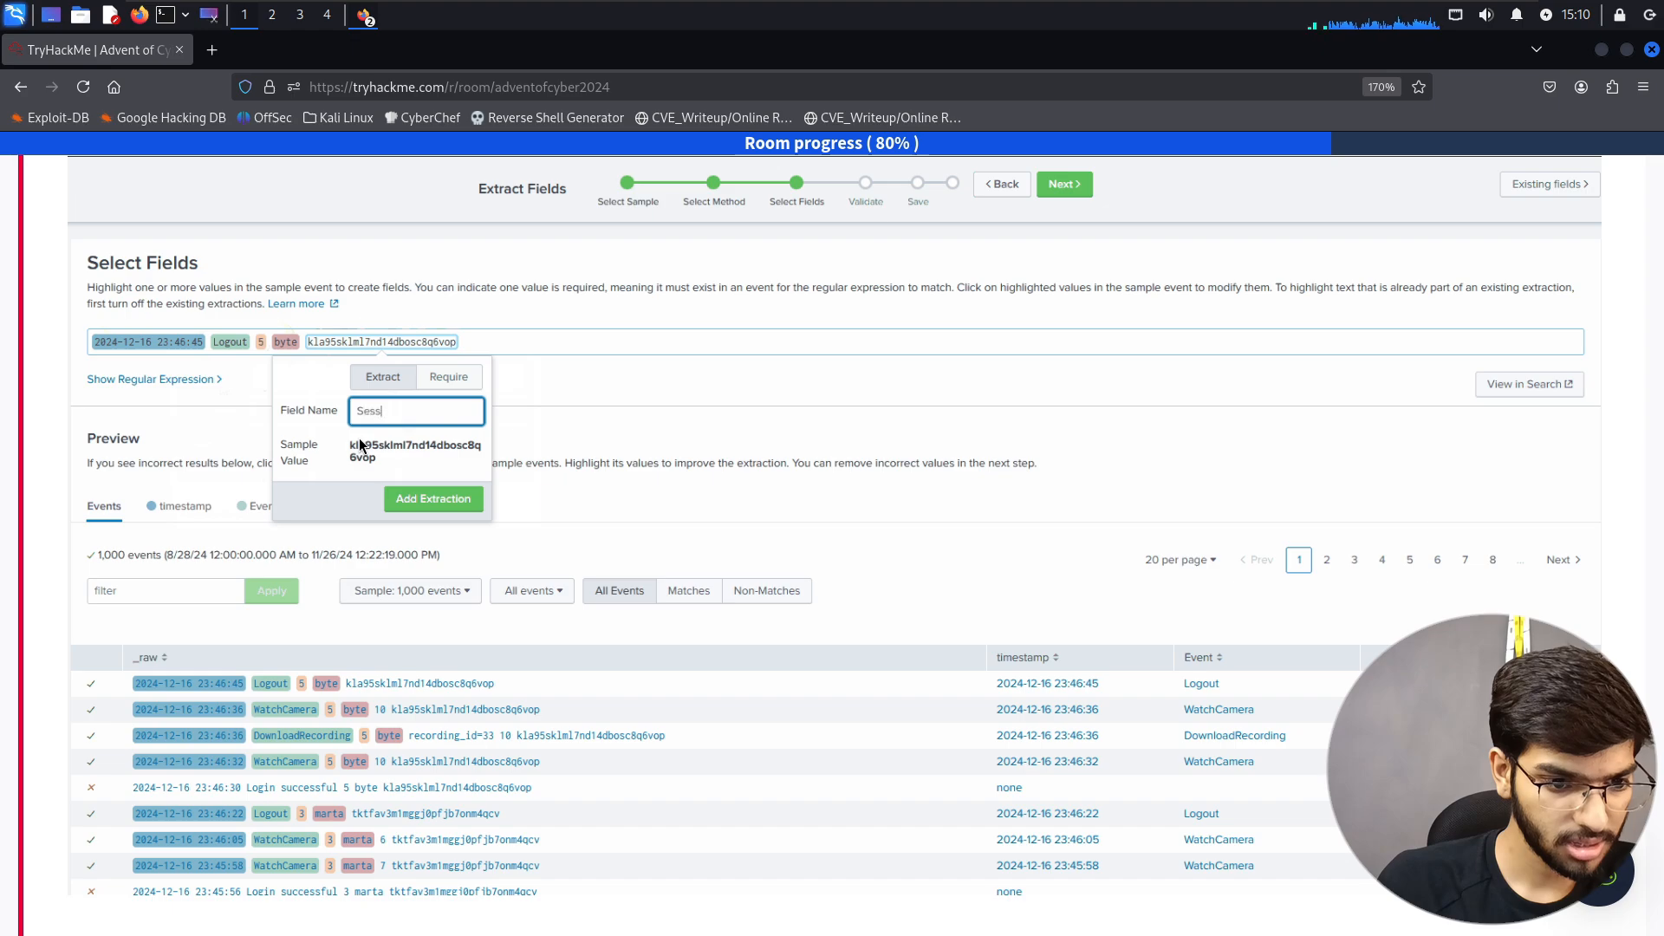
pyautogui.hotkey('alt', 'Tab')
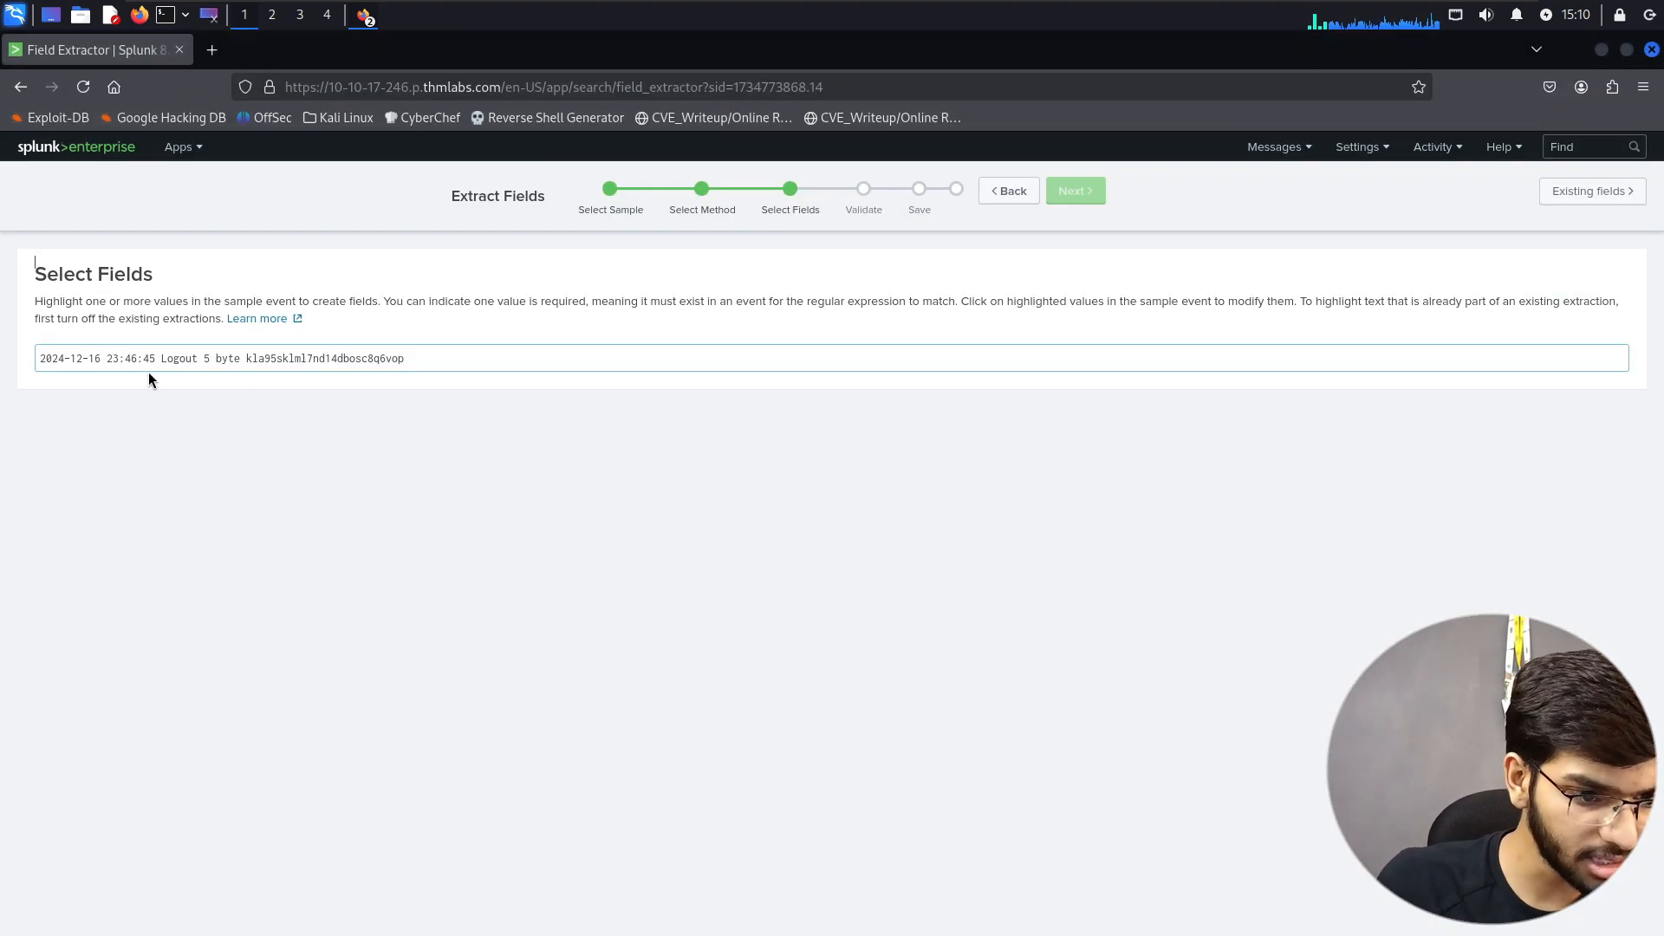
pyautogui.hotkey('alt', 'Tab')
pyautogui.hotkey('alt', 'Tab')
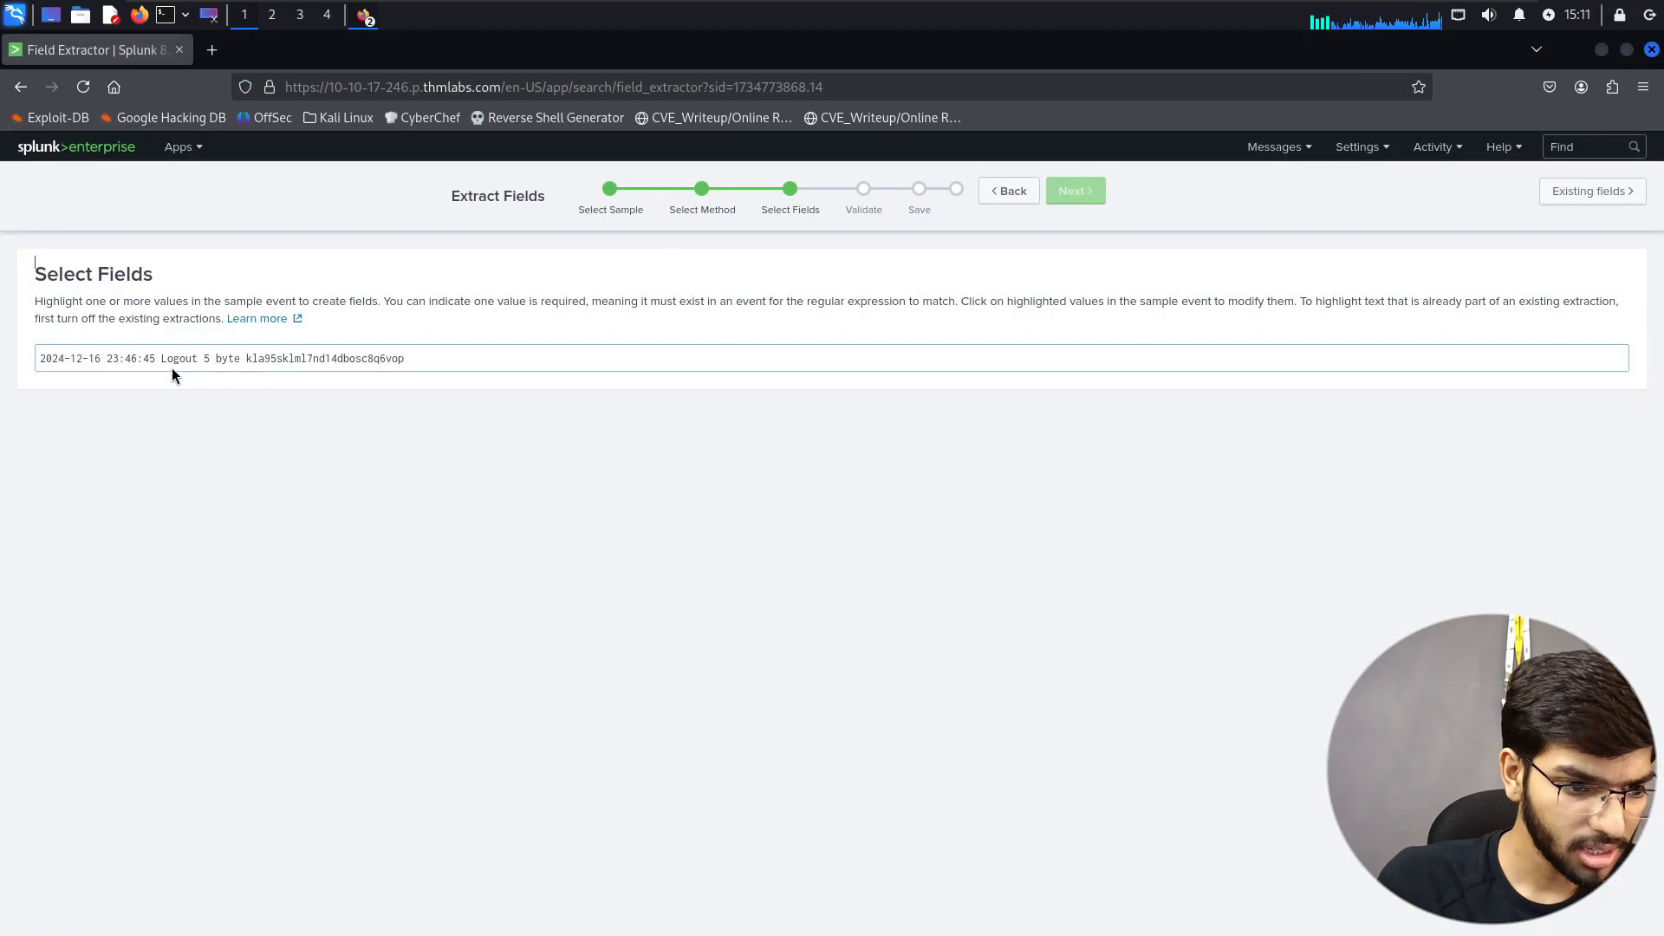
pyautogui.moveTo(154, 358); pyautogui.dragTo(53, 364)
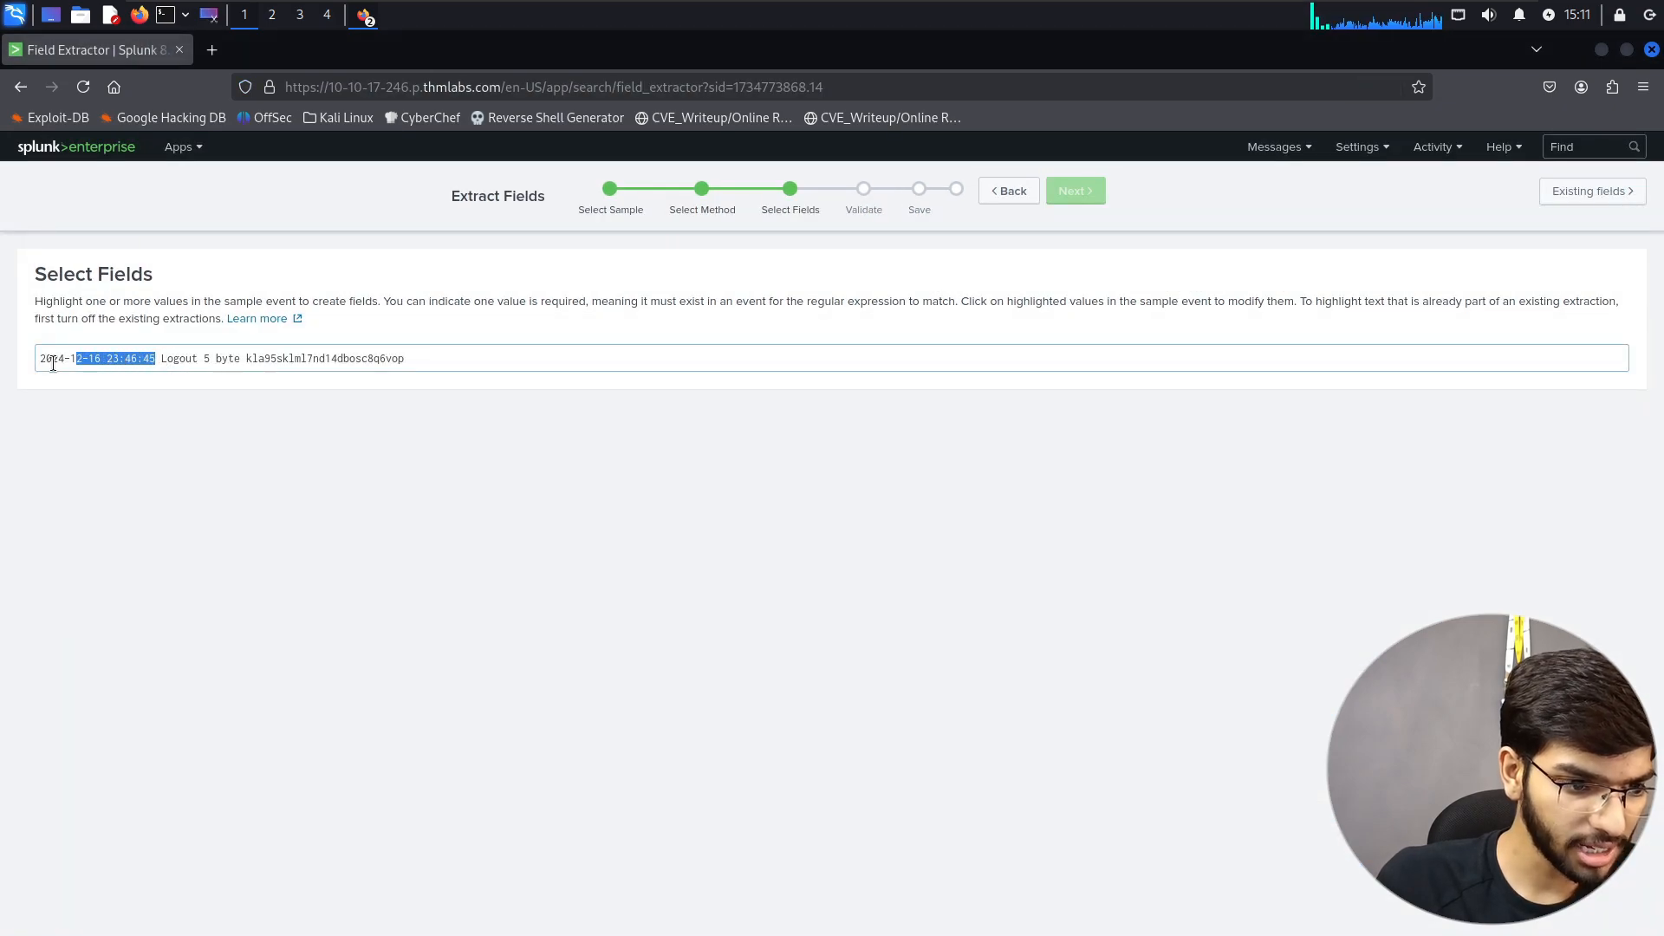
pyautogui.rightClick(67, 355)
pyautogui.click(68, 356)
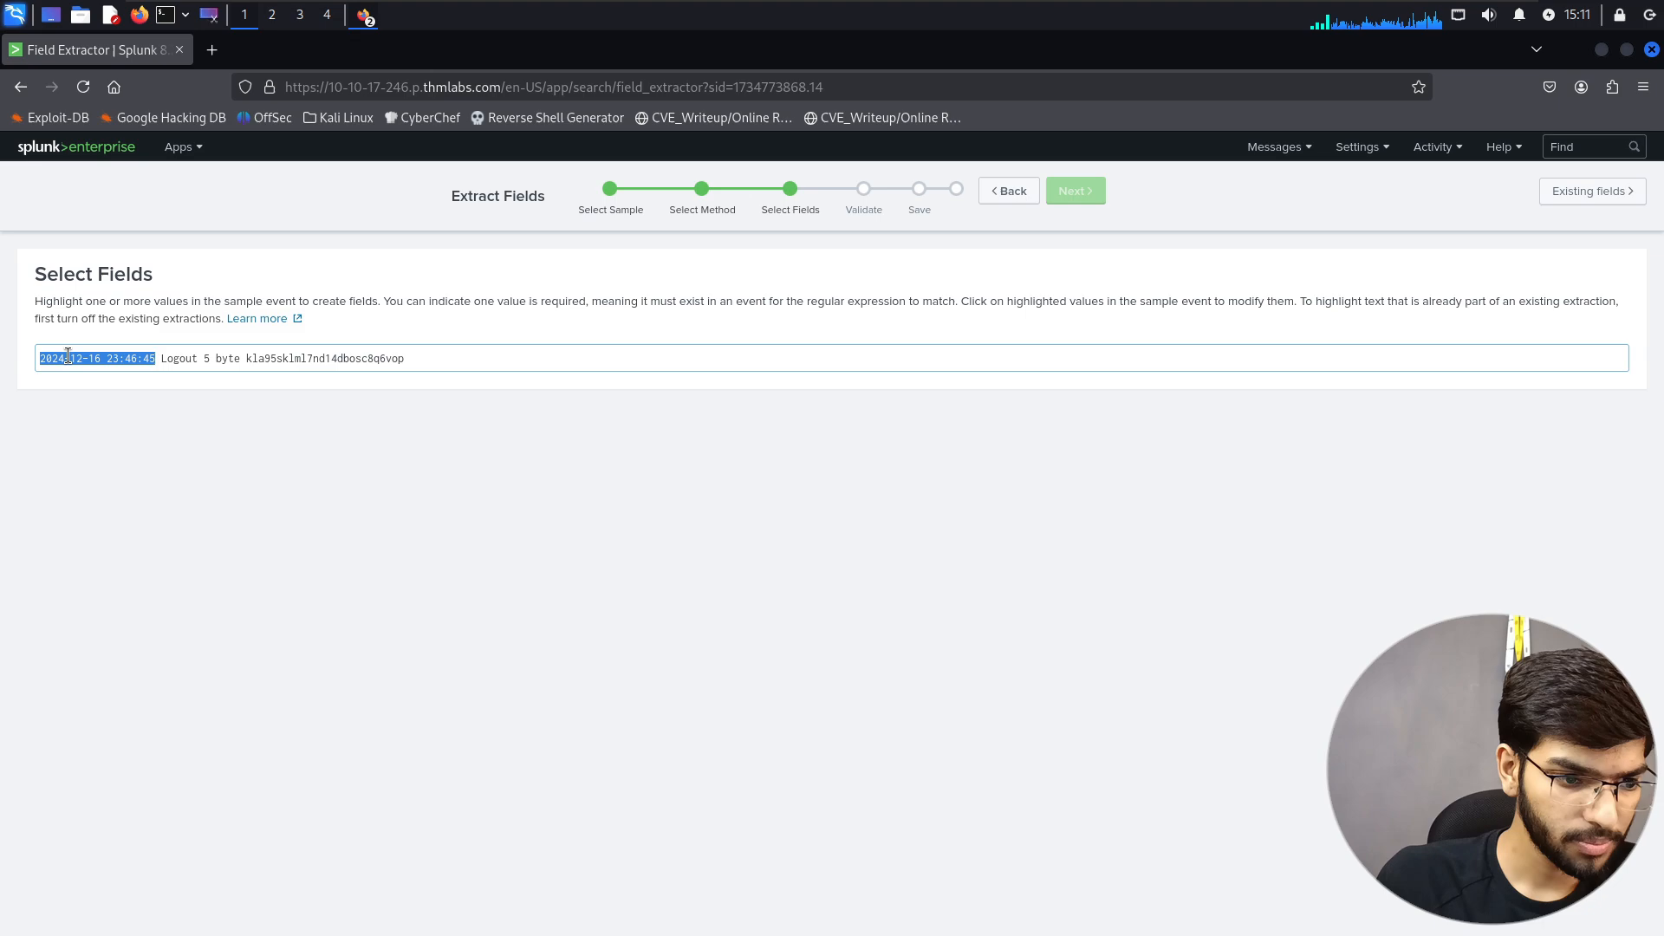
pyautogui.click(67, 357)
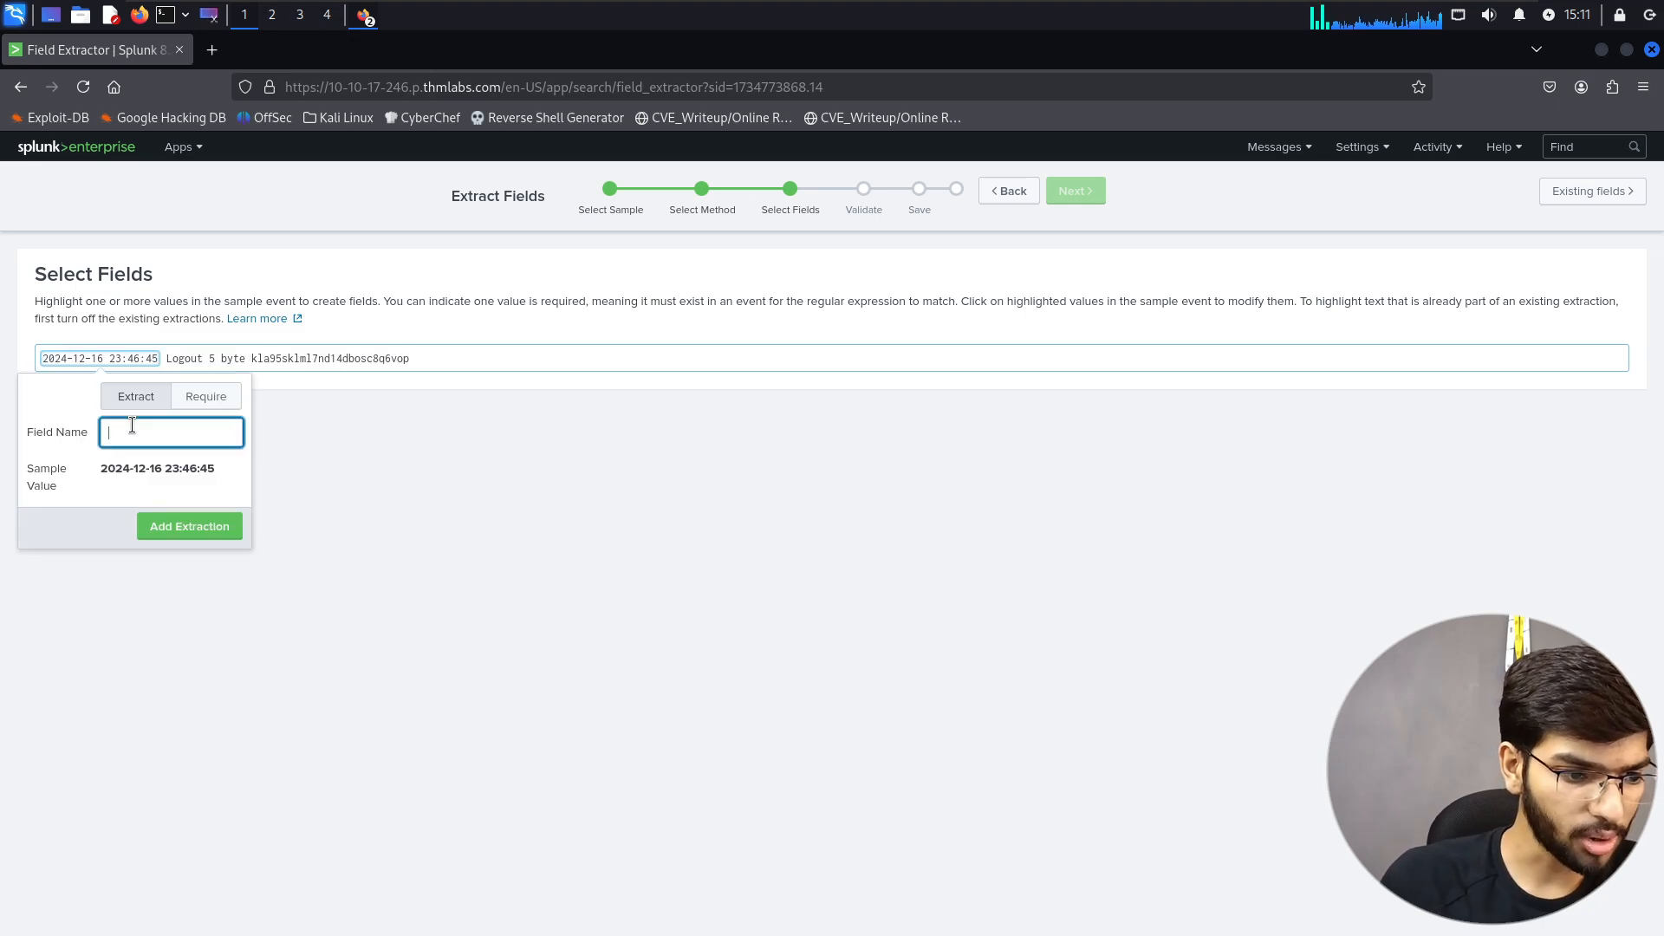
pyautogui.write('TIme')
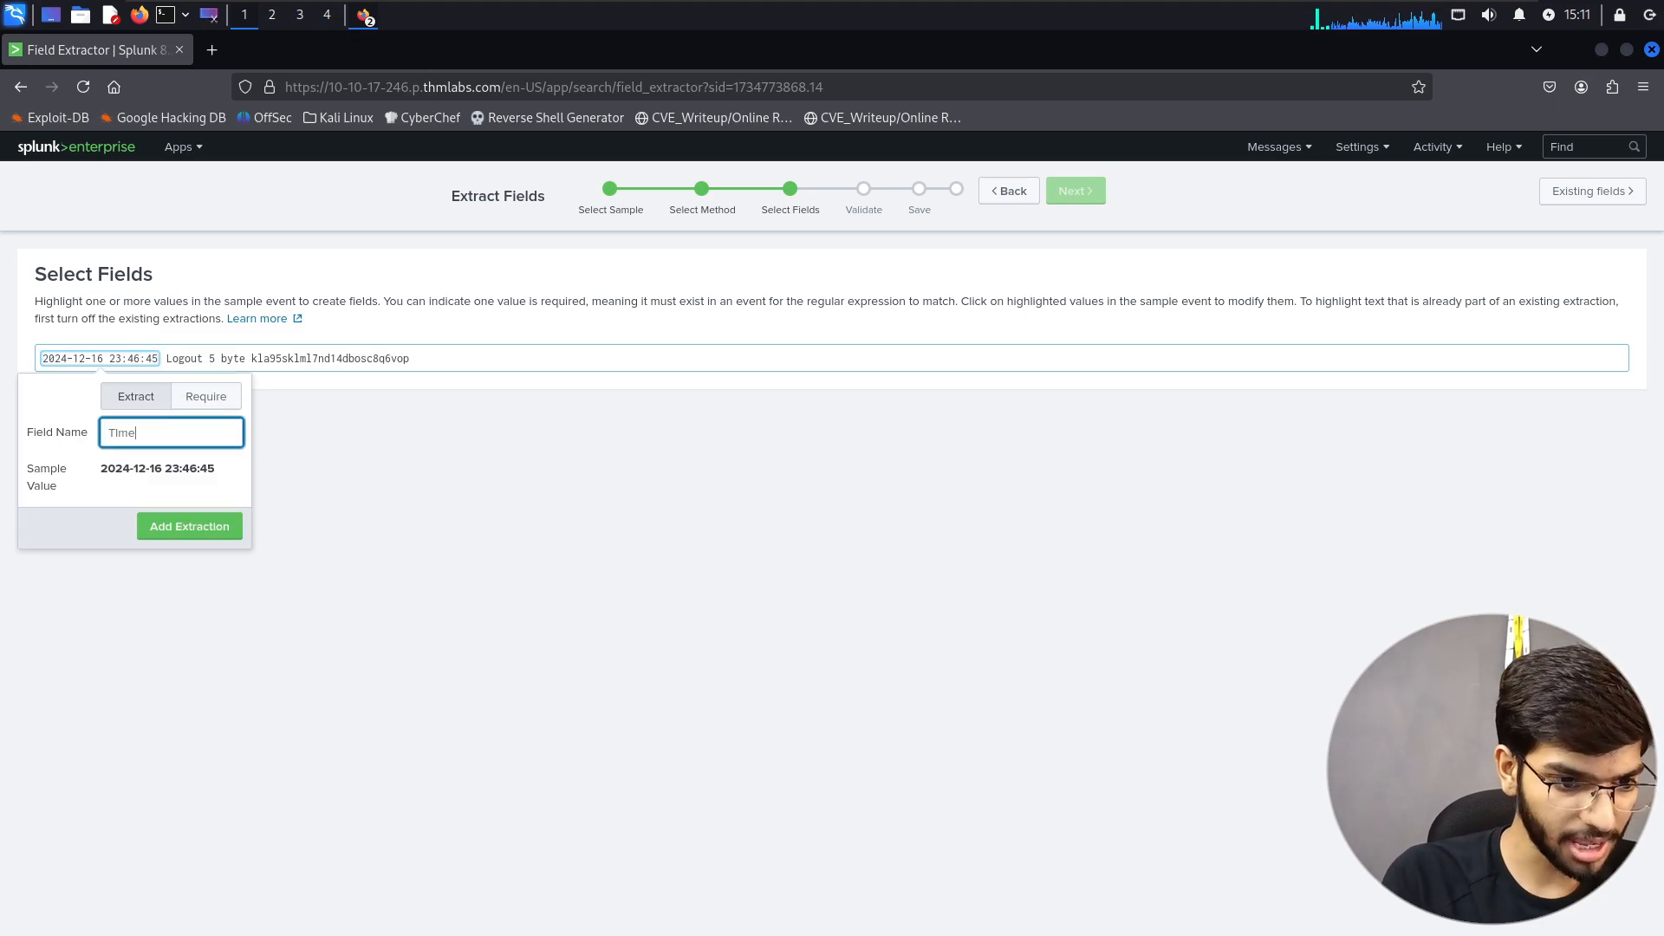
pyautogui.press('BackSpace')
pyautogui.press('BackSpace')
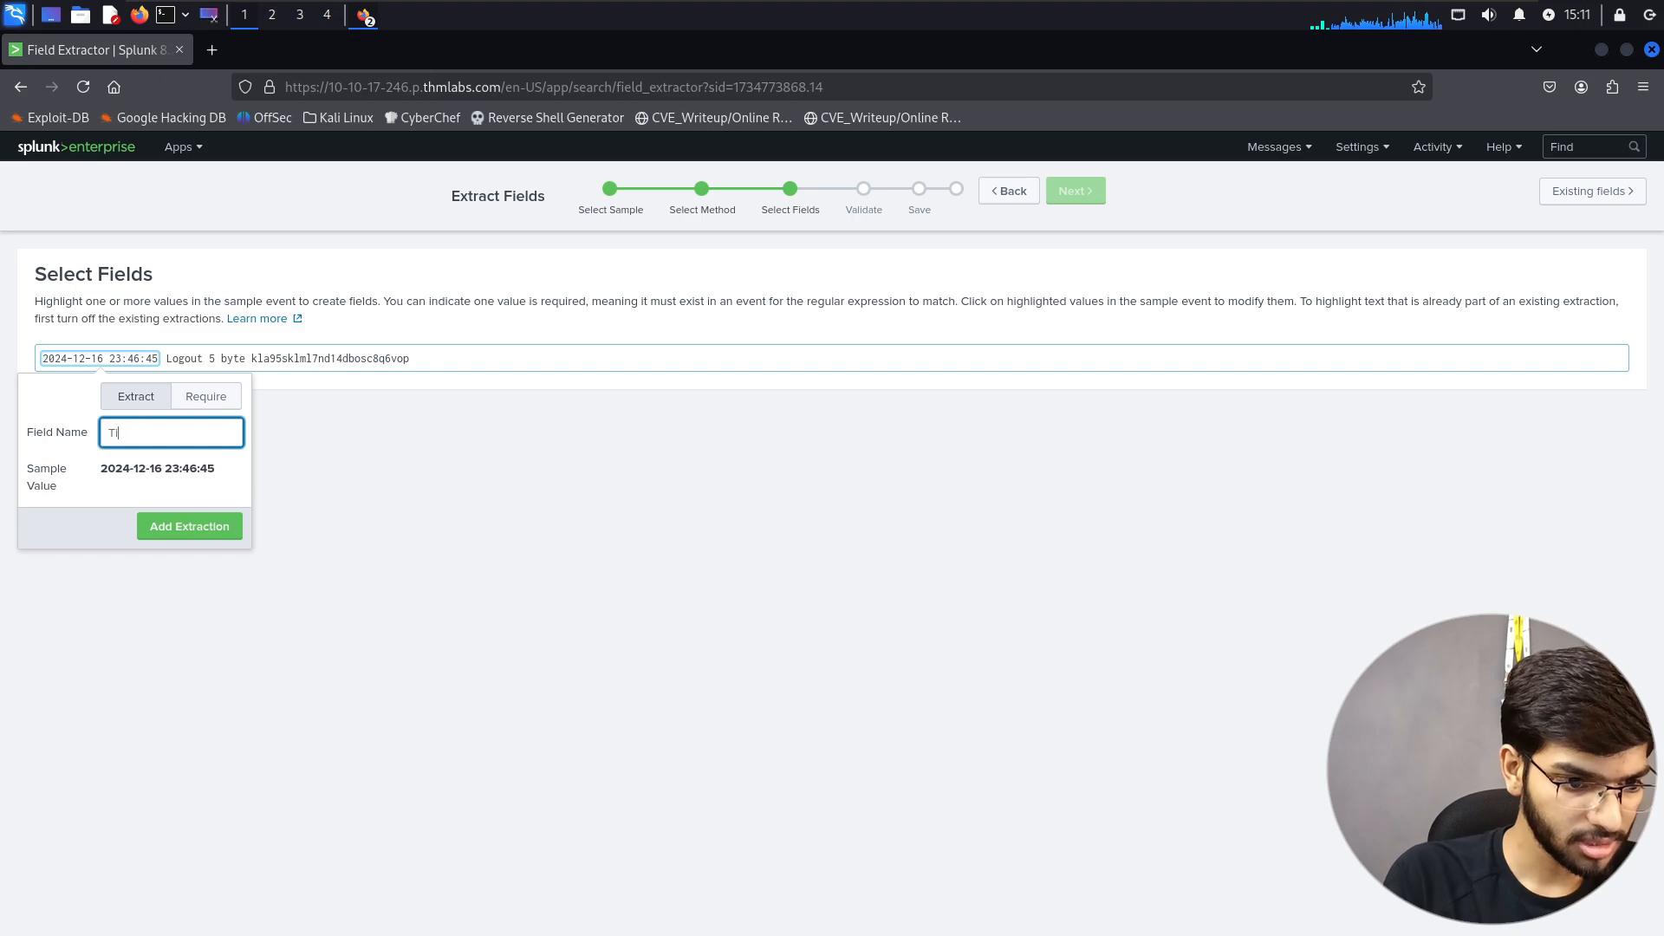
pyautogui.write('me')
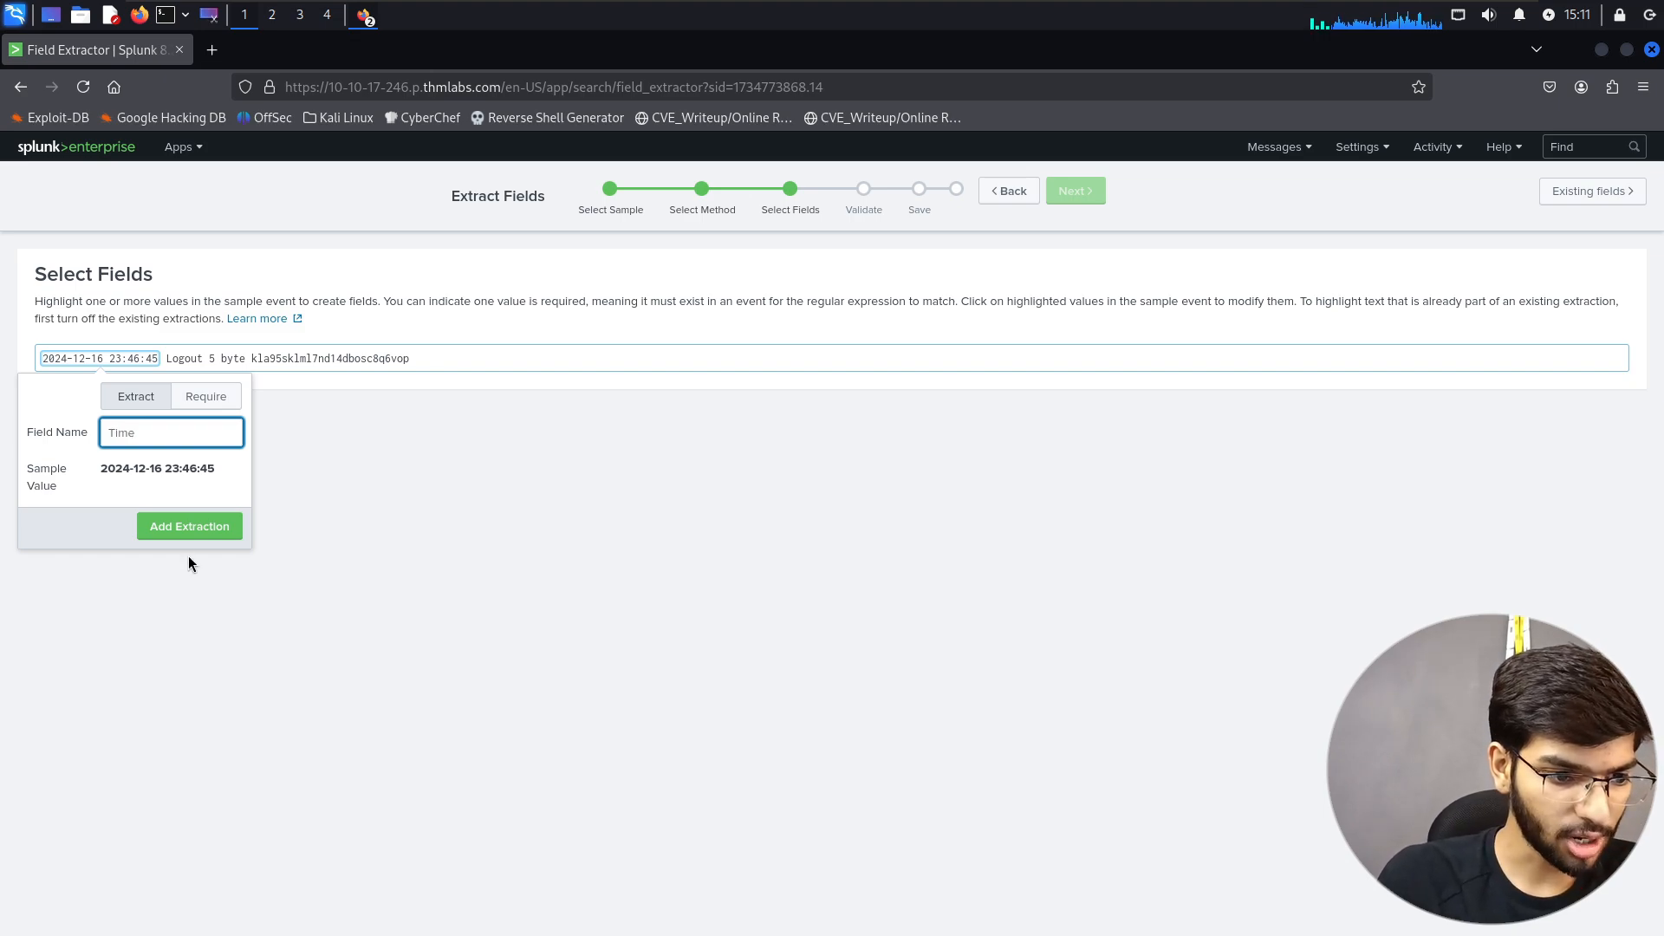
pyautogui.click(187, 527)
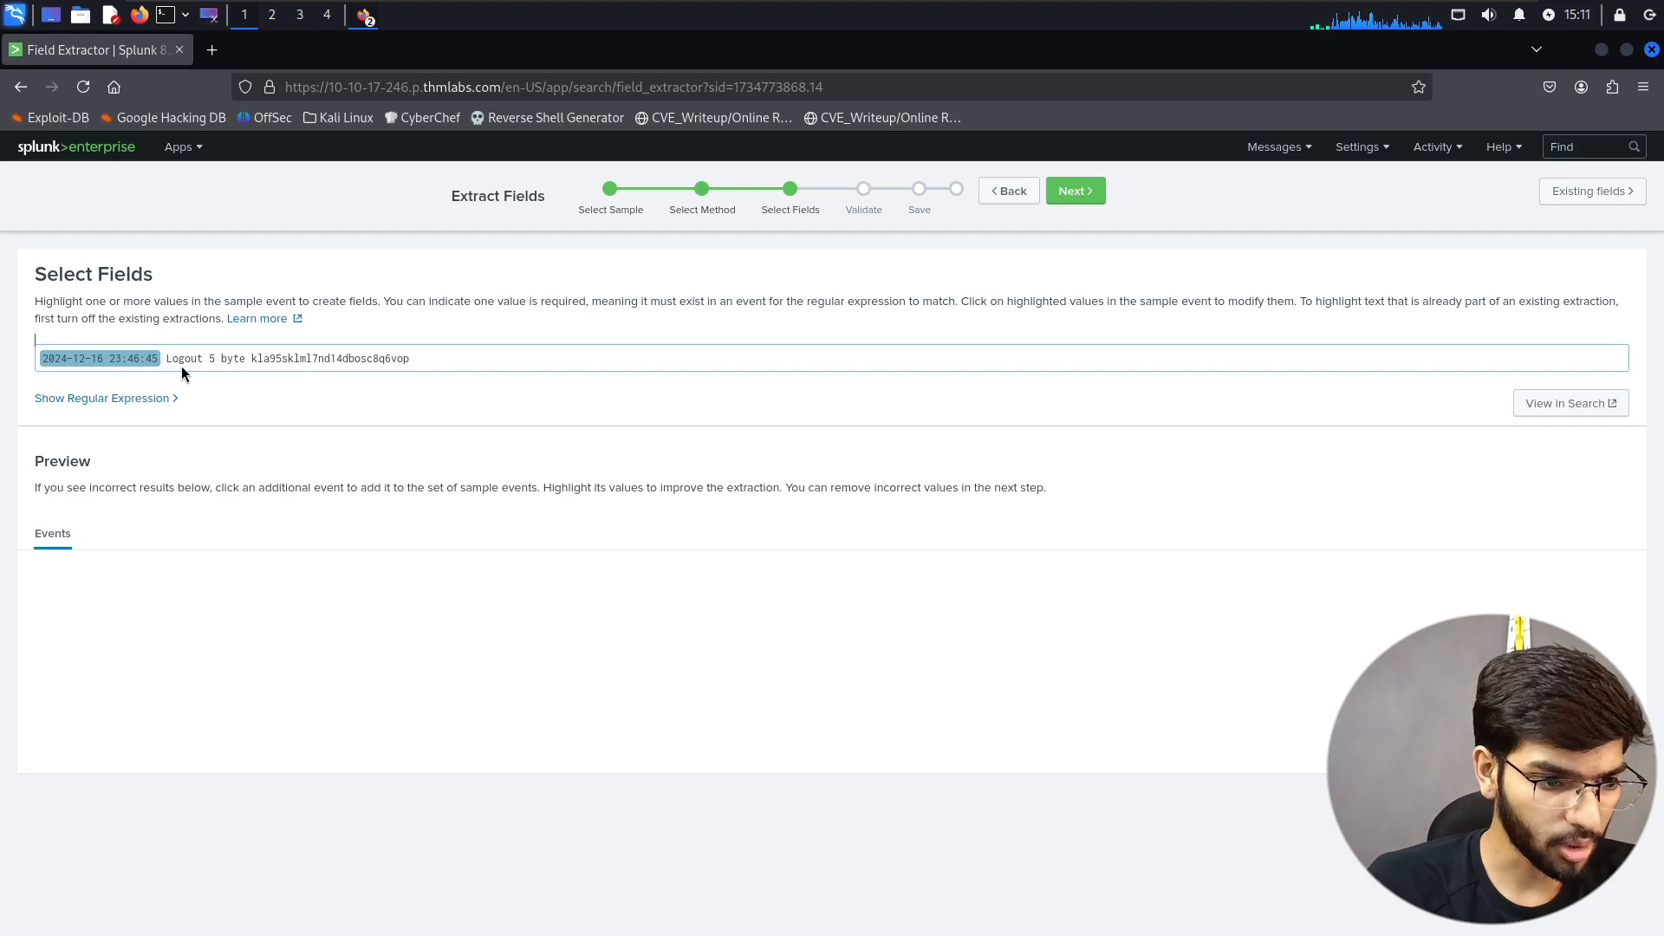
# - Extract the value Logout as a field named Exvent and add the value 5 as another field extraction
pyautogui.doubleClick(177, 359)
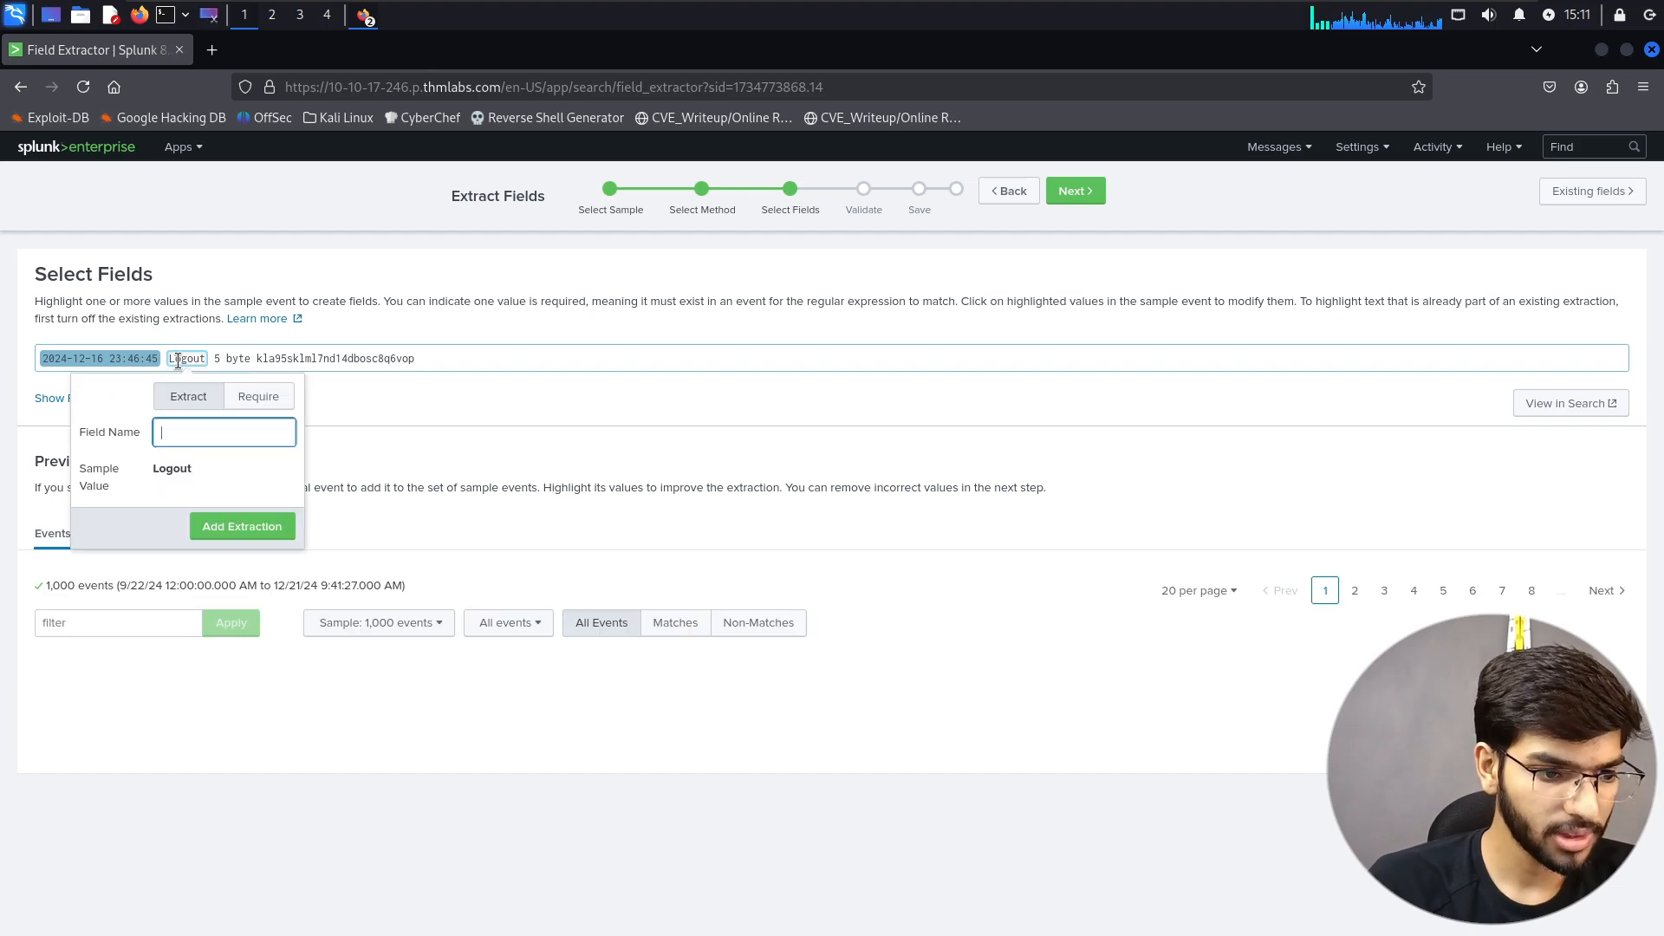
pyautogui.write('Exve')
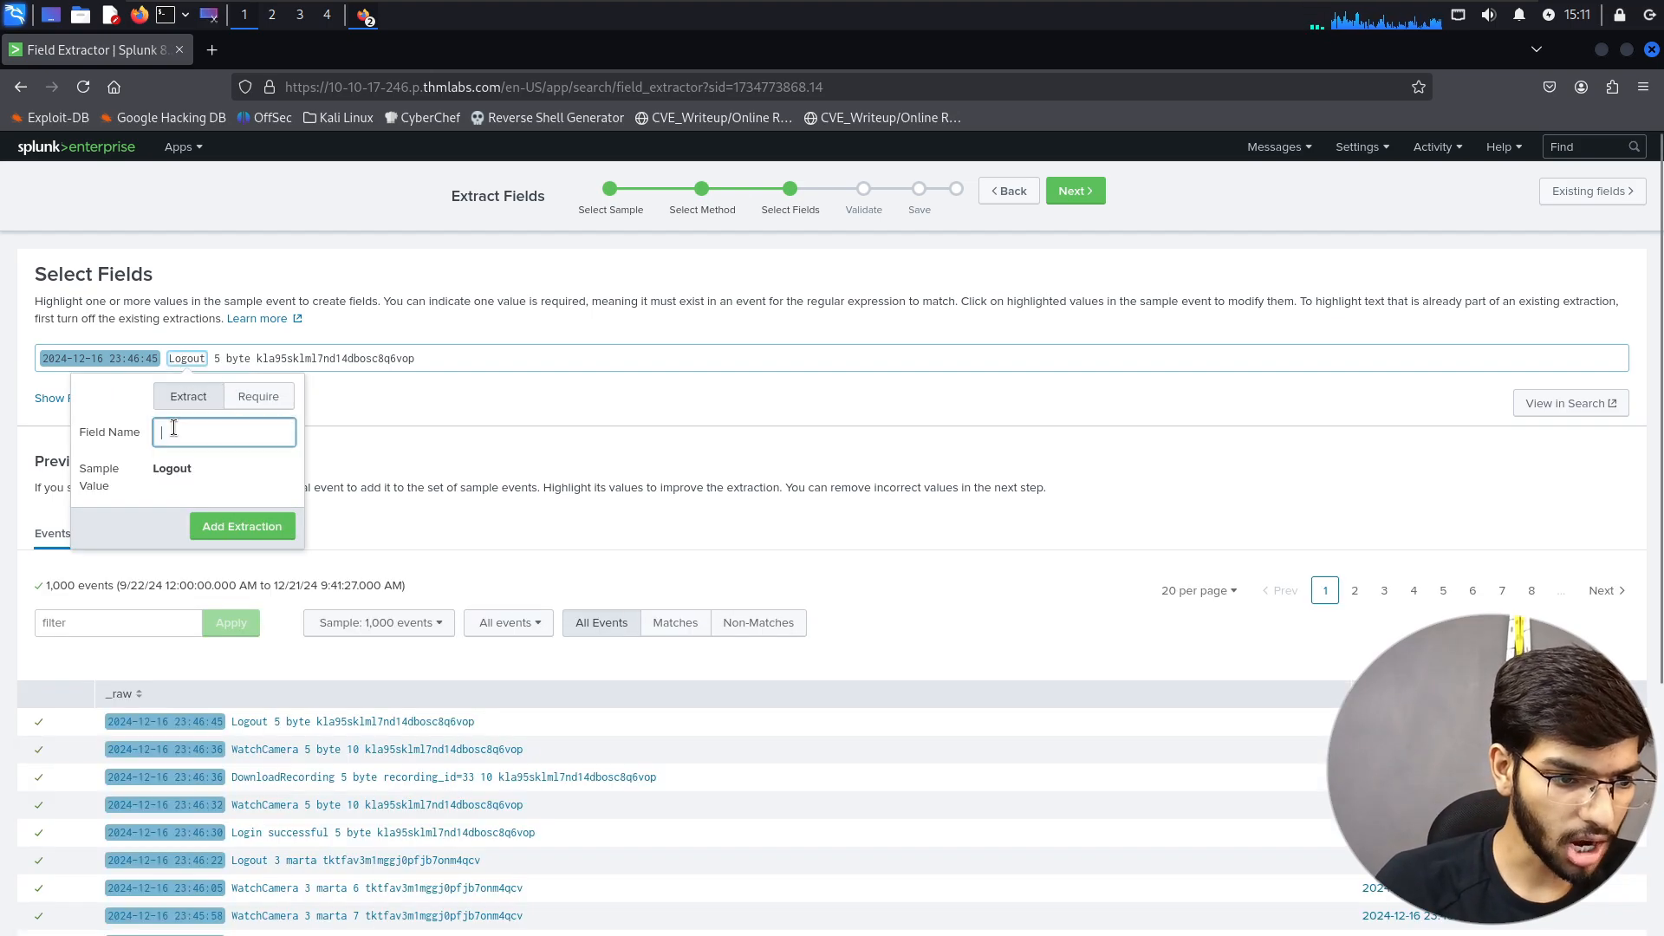
pyautogui.write('nt')
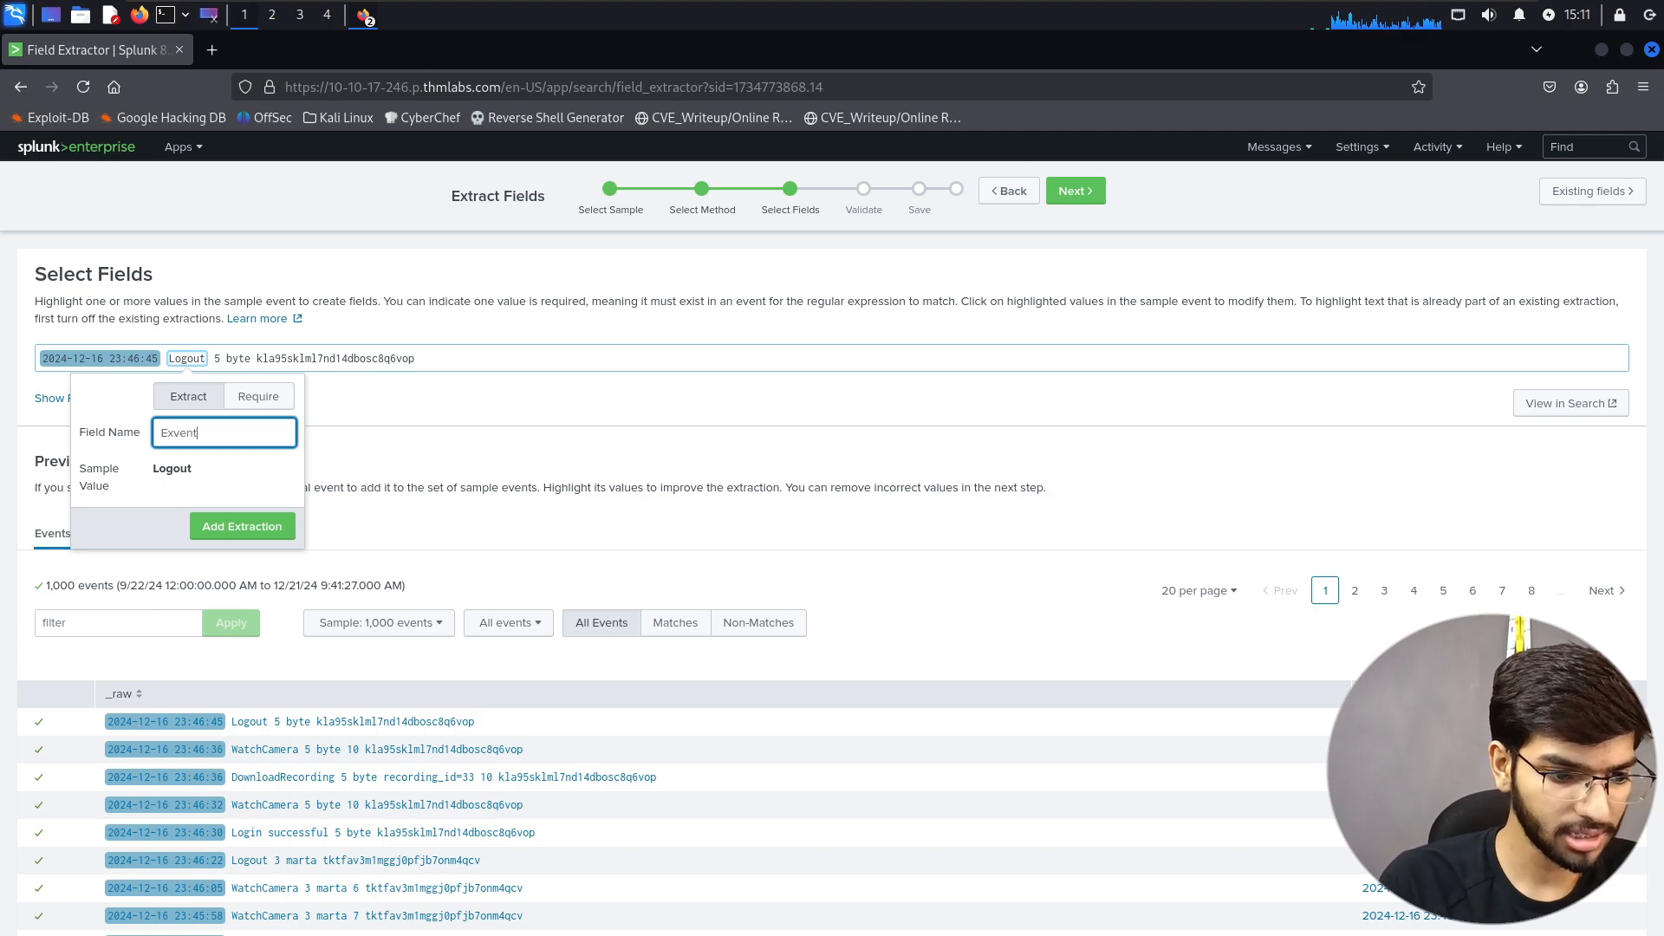
pyautogui.press('Return')
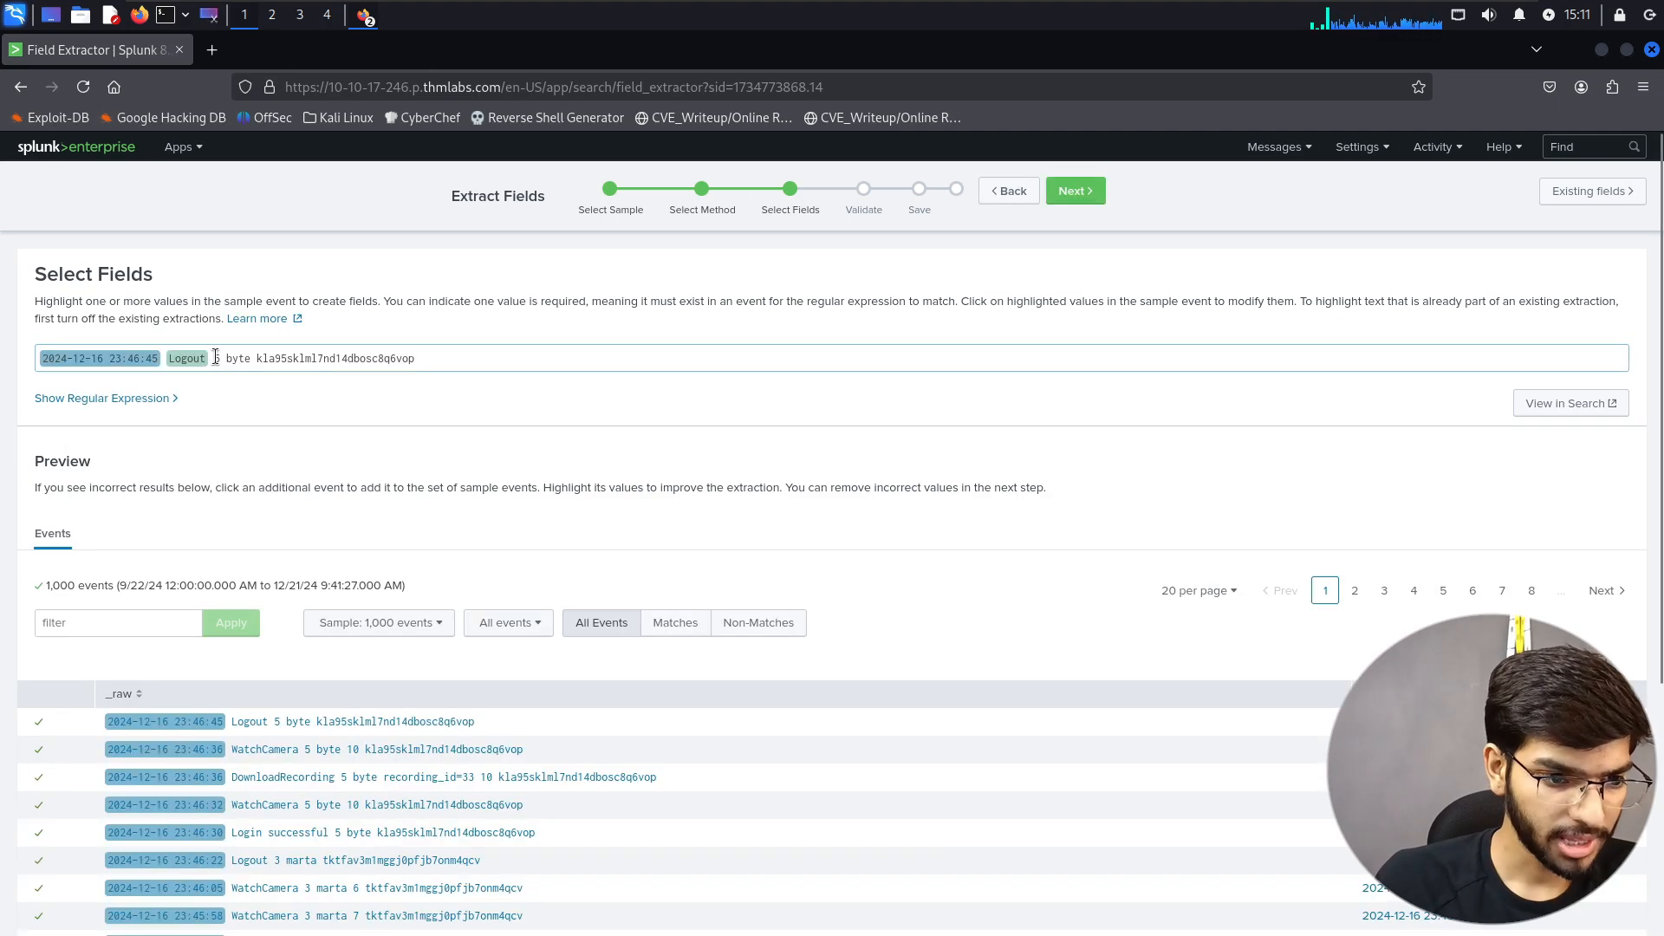
pyautogui.moveTo(216, 357); pyautogui.dragTo(217, 357)
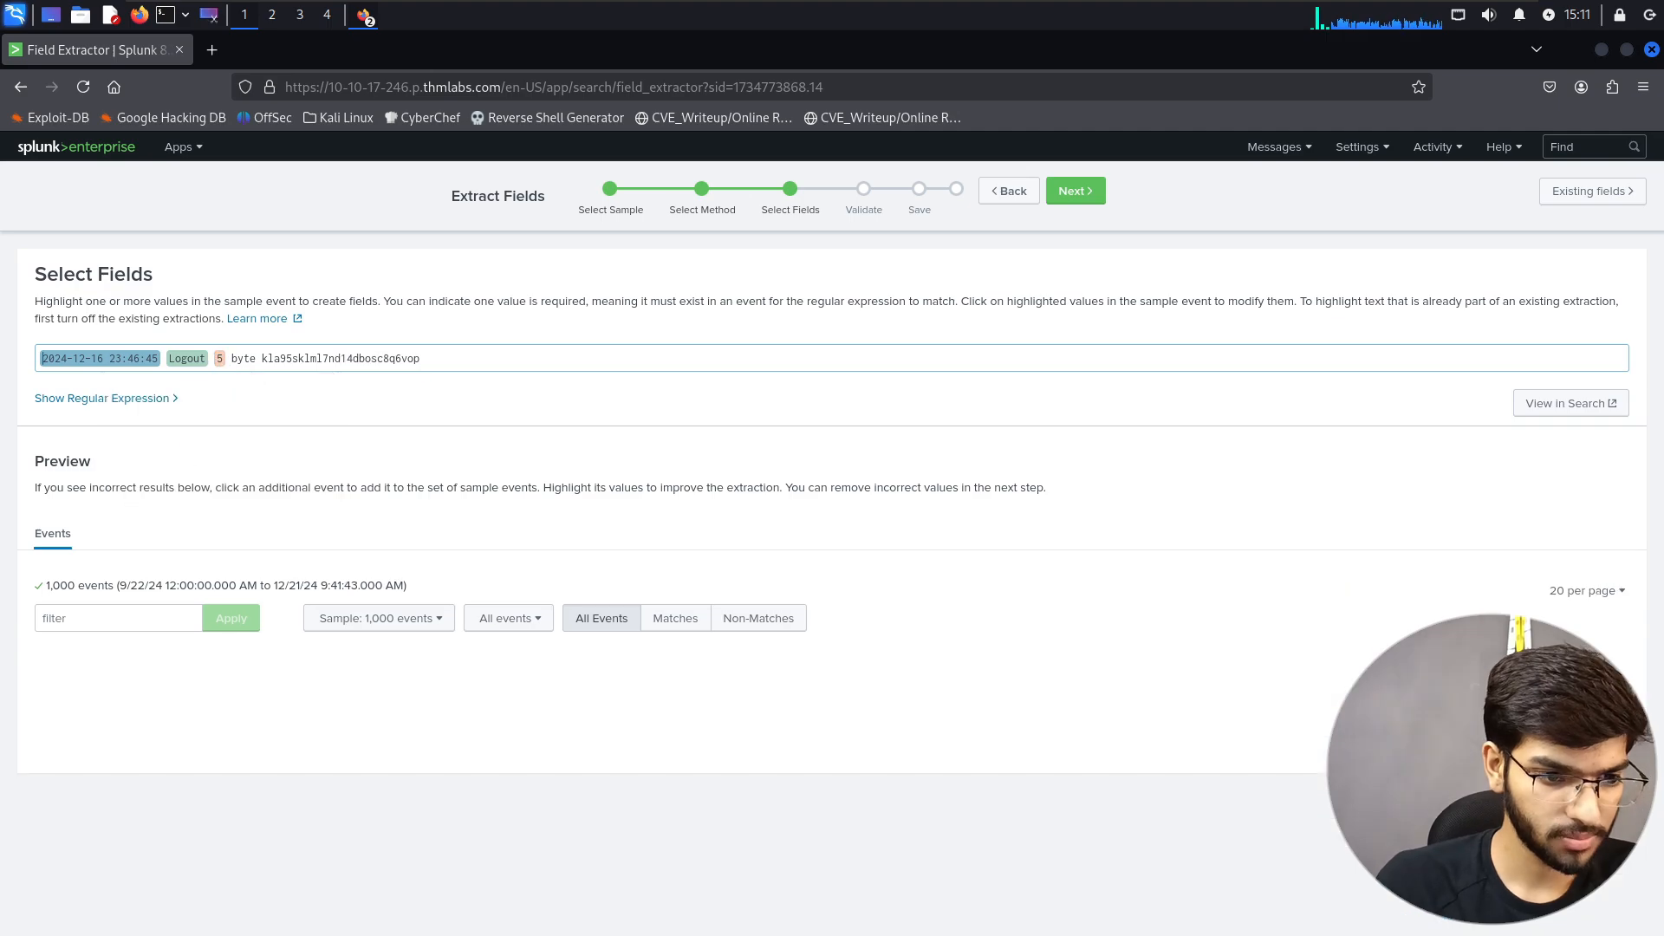
# - Try to extract the value byte as a field named Username, and remove that field again
pyautogui.moveTo(232, 358); pyautogui.dragTo(258, 358)
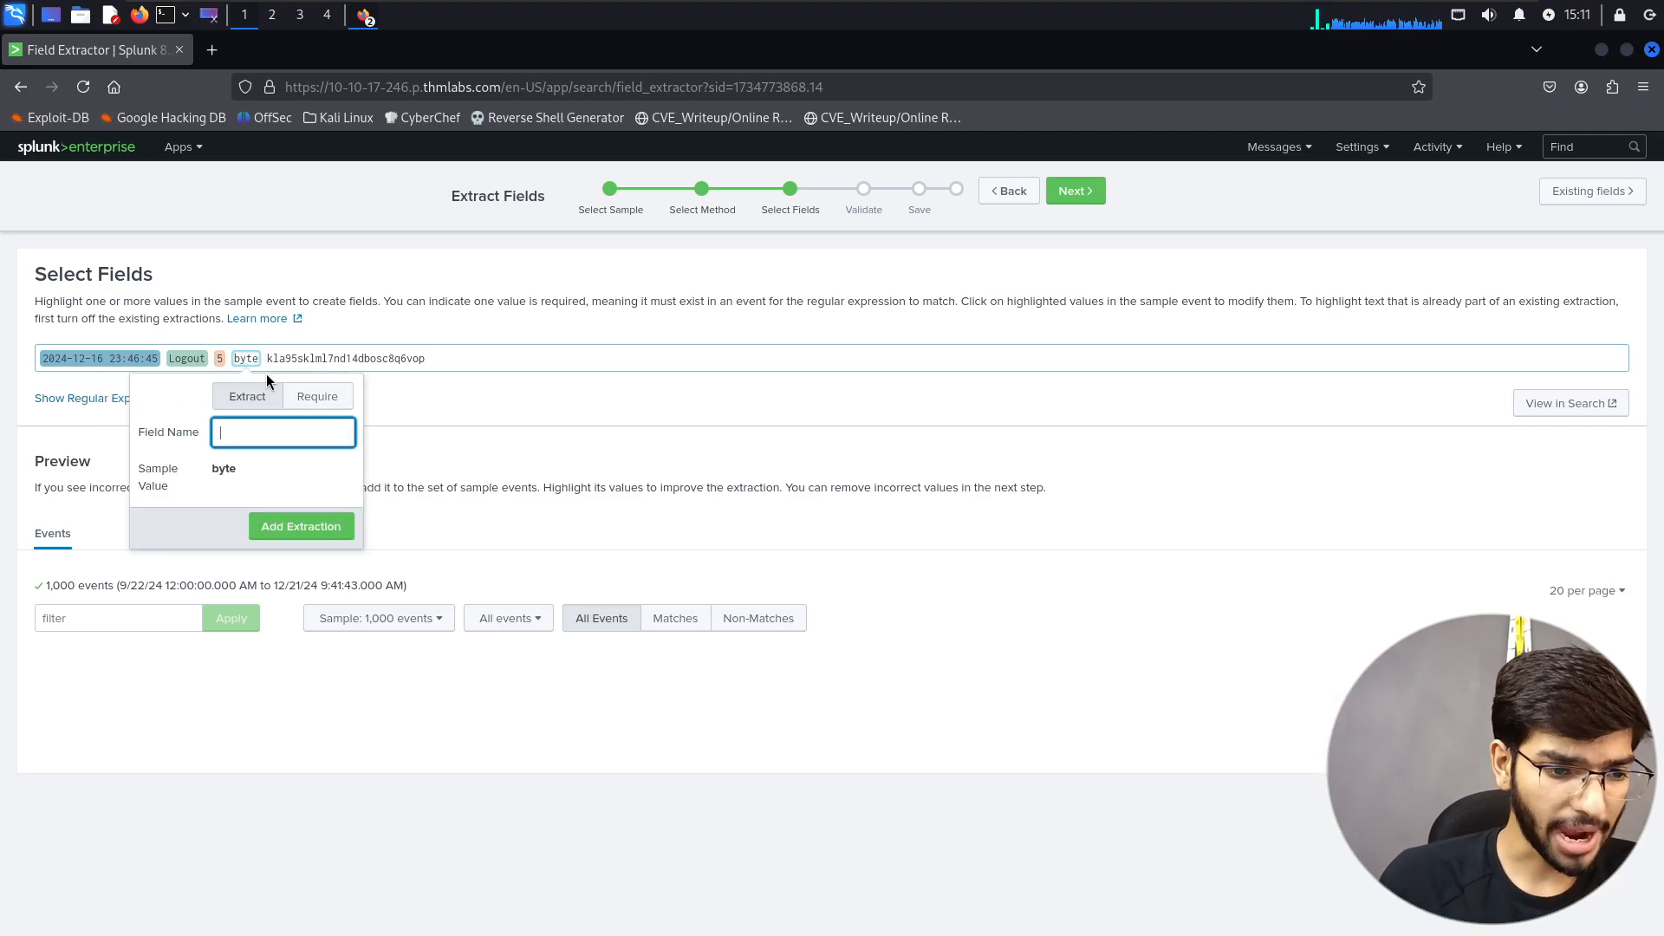
pyautogui.write('Username')
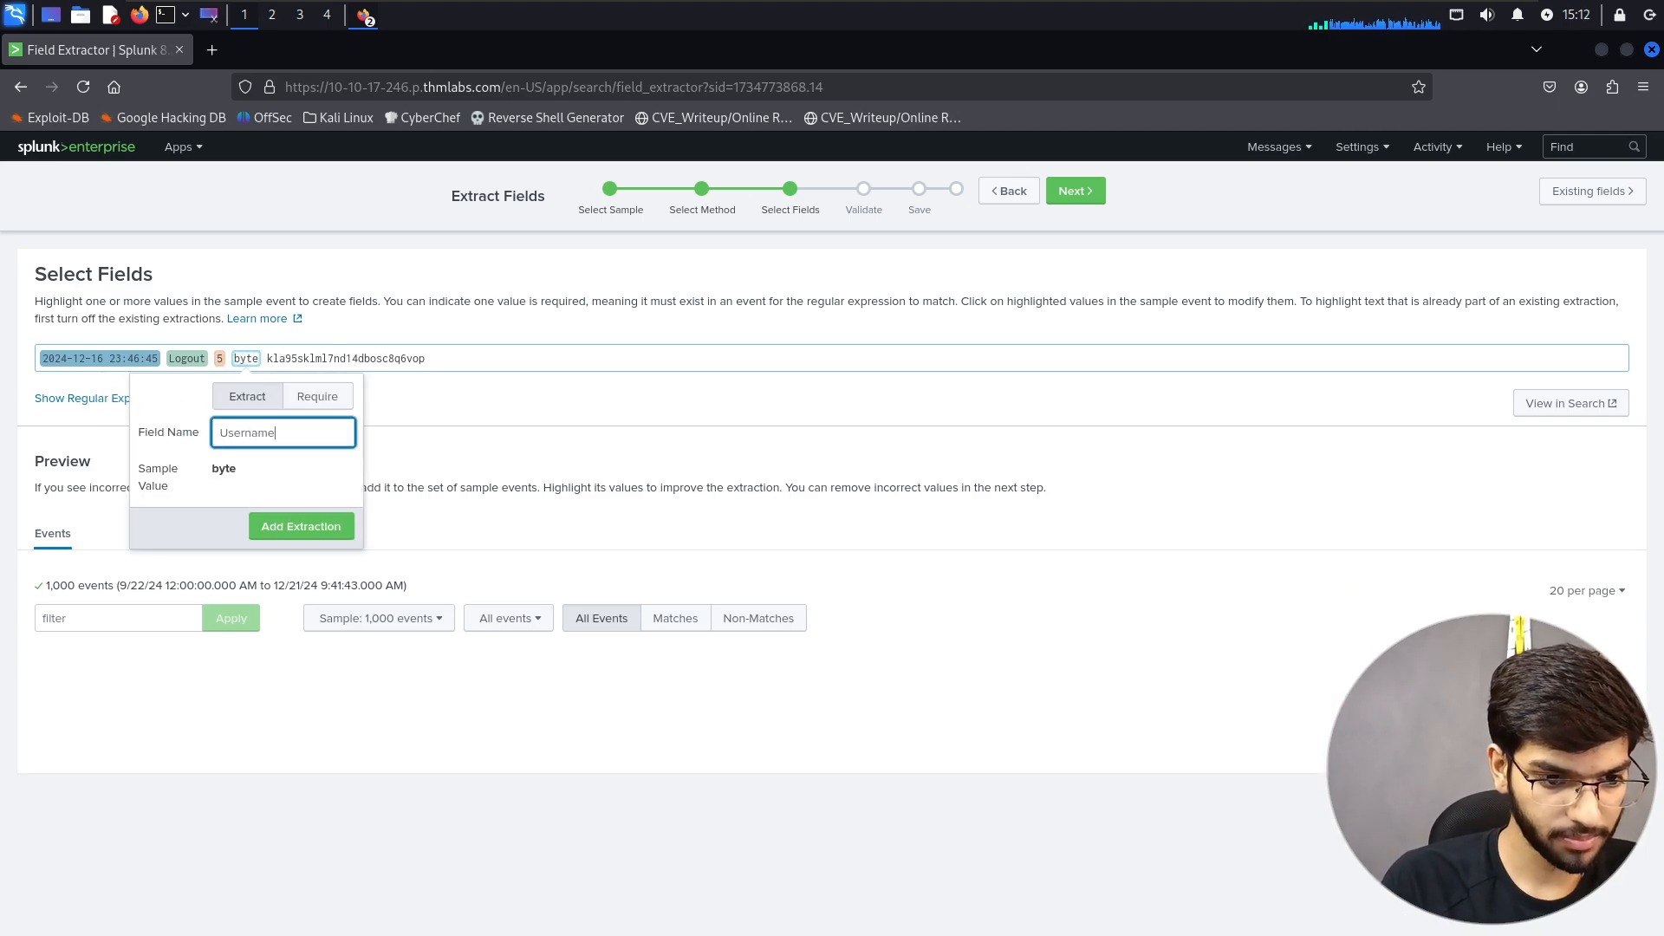
pyautogui.press('Return')
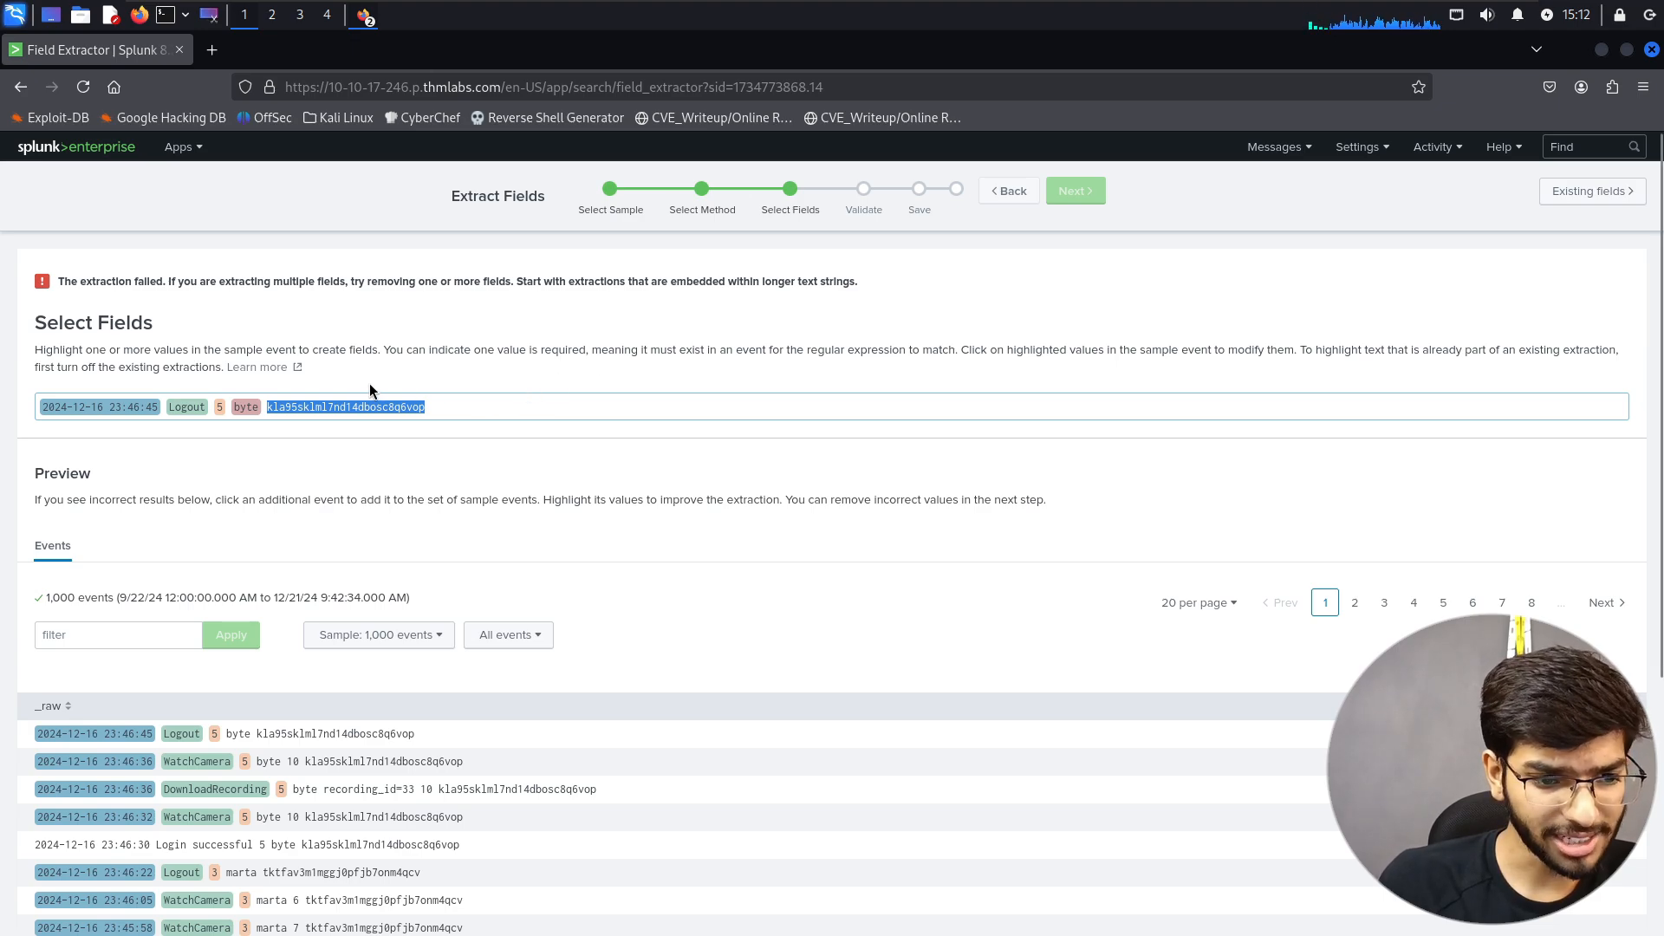
pyautogui.click(246, 408)
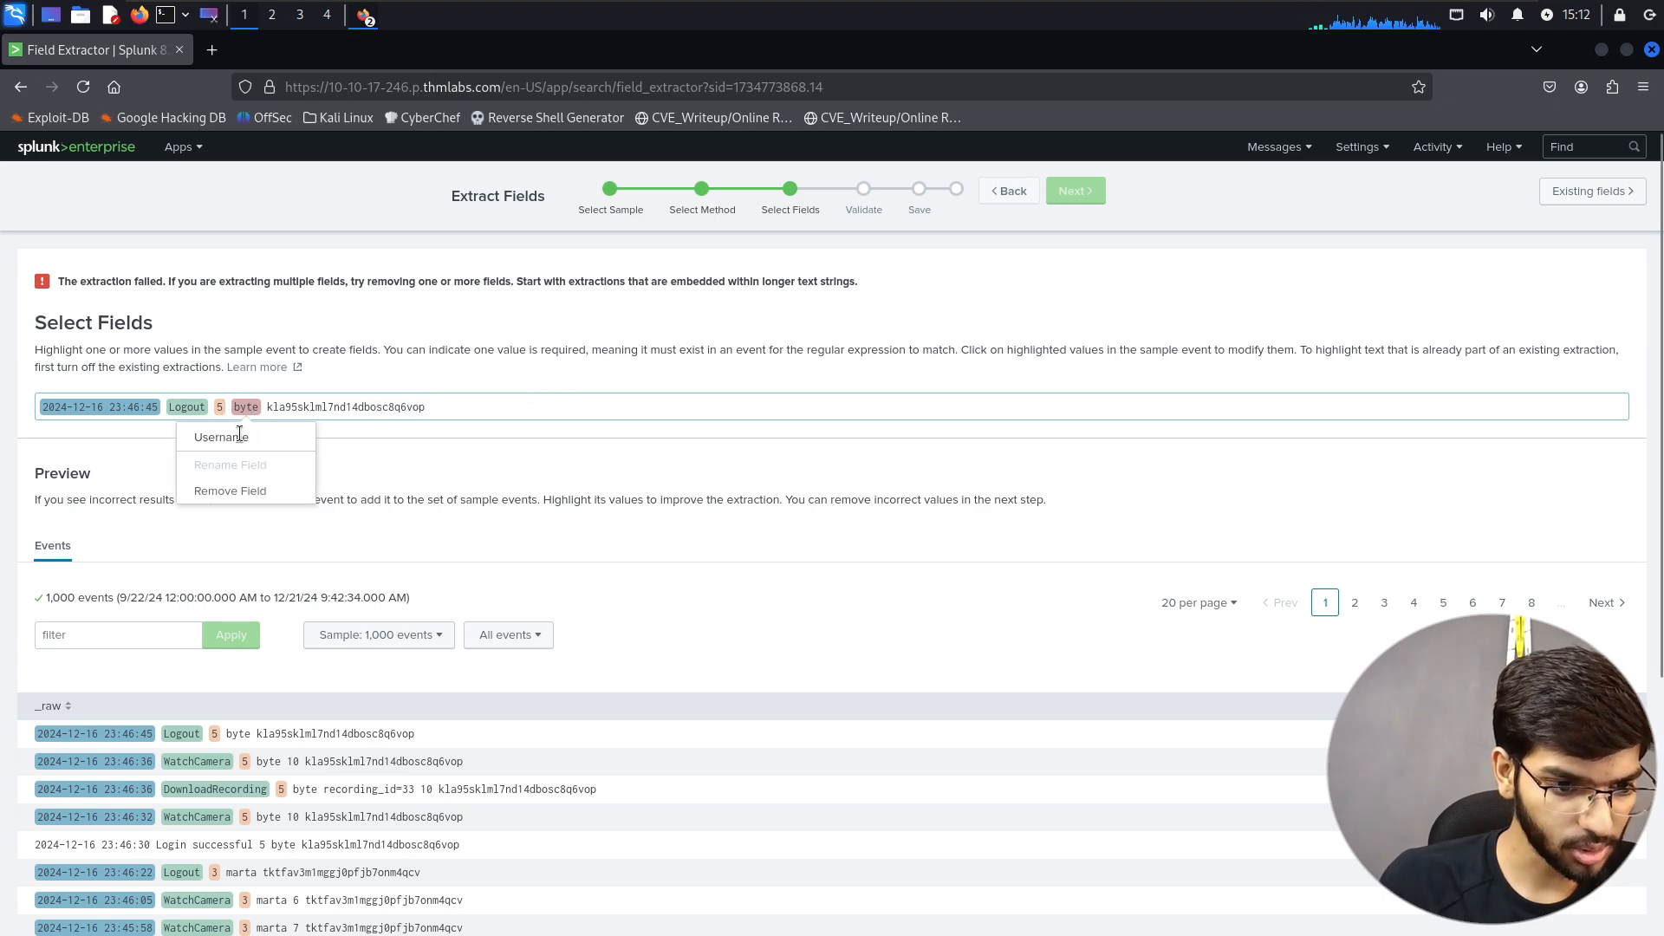
pyautogui.click(257, 490)
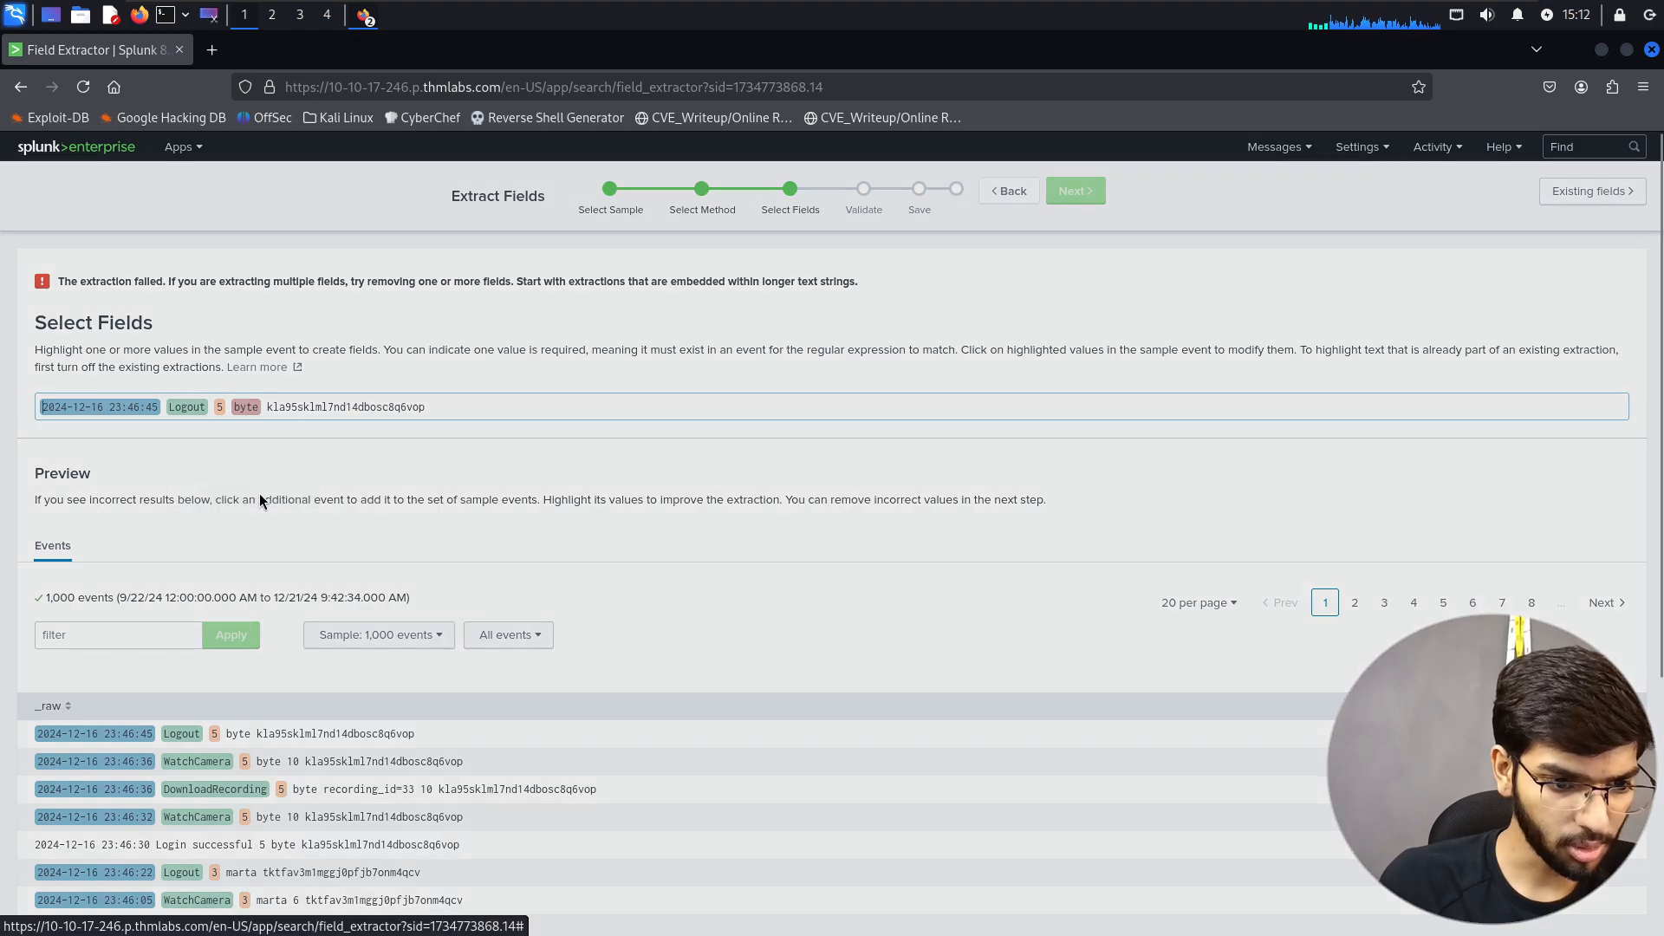
# - Extract the value byte in the sample event as a field named Username
pyautogui.click(1021, 310)
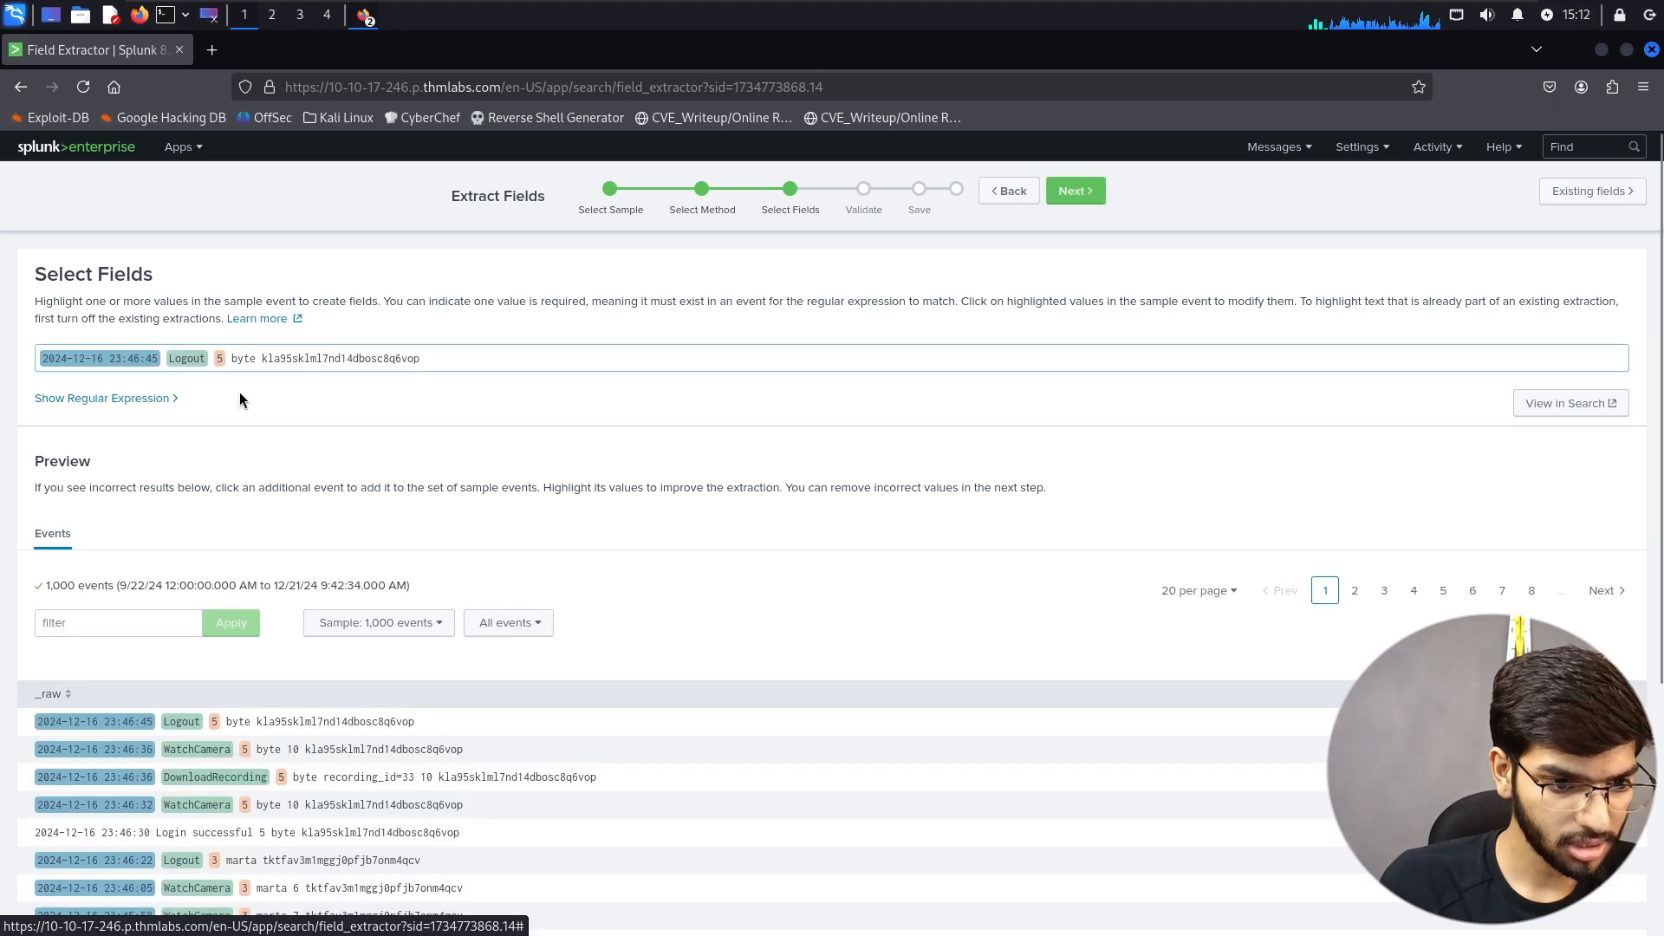
pyautogui.doubleClick(239, 359)
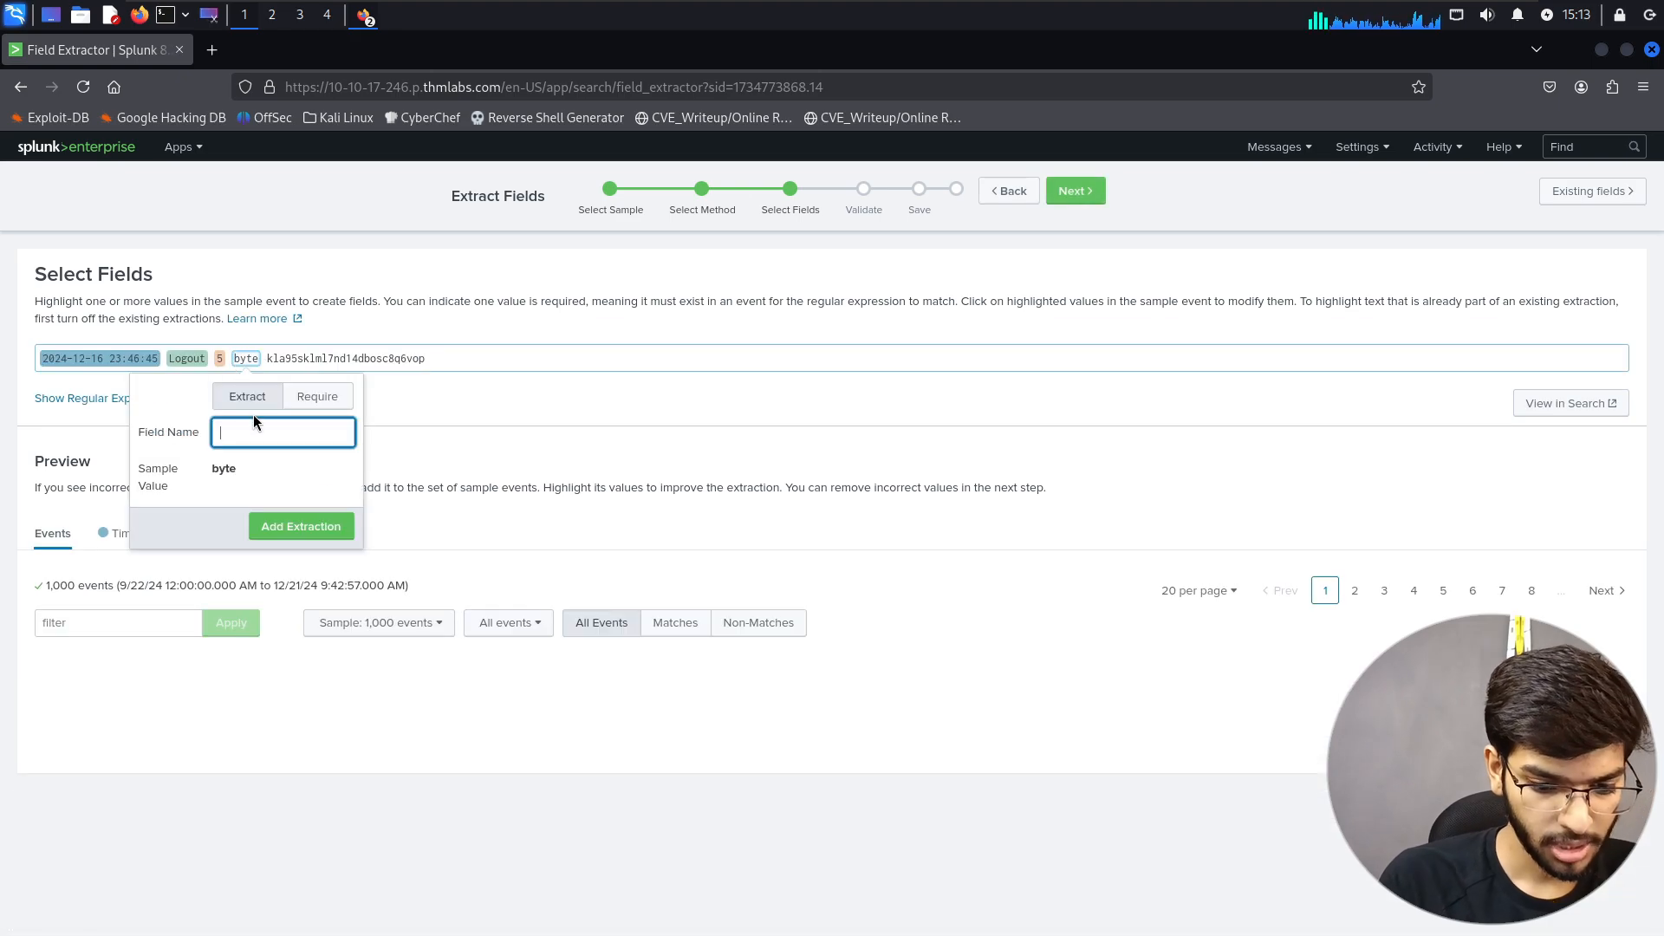
pyautogui.write('Username')
pyautogui.press('Return')
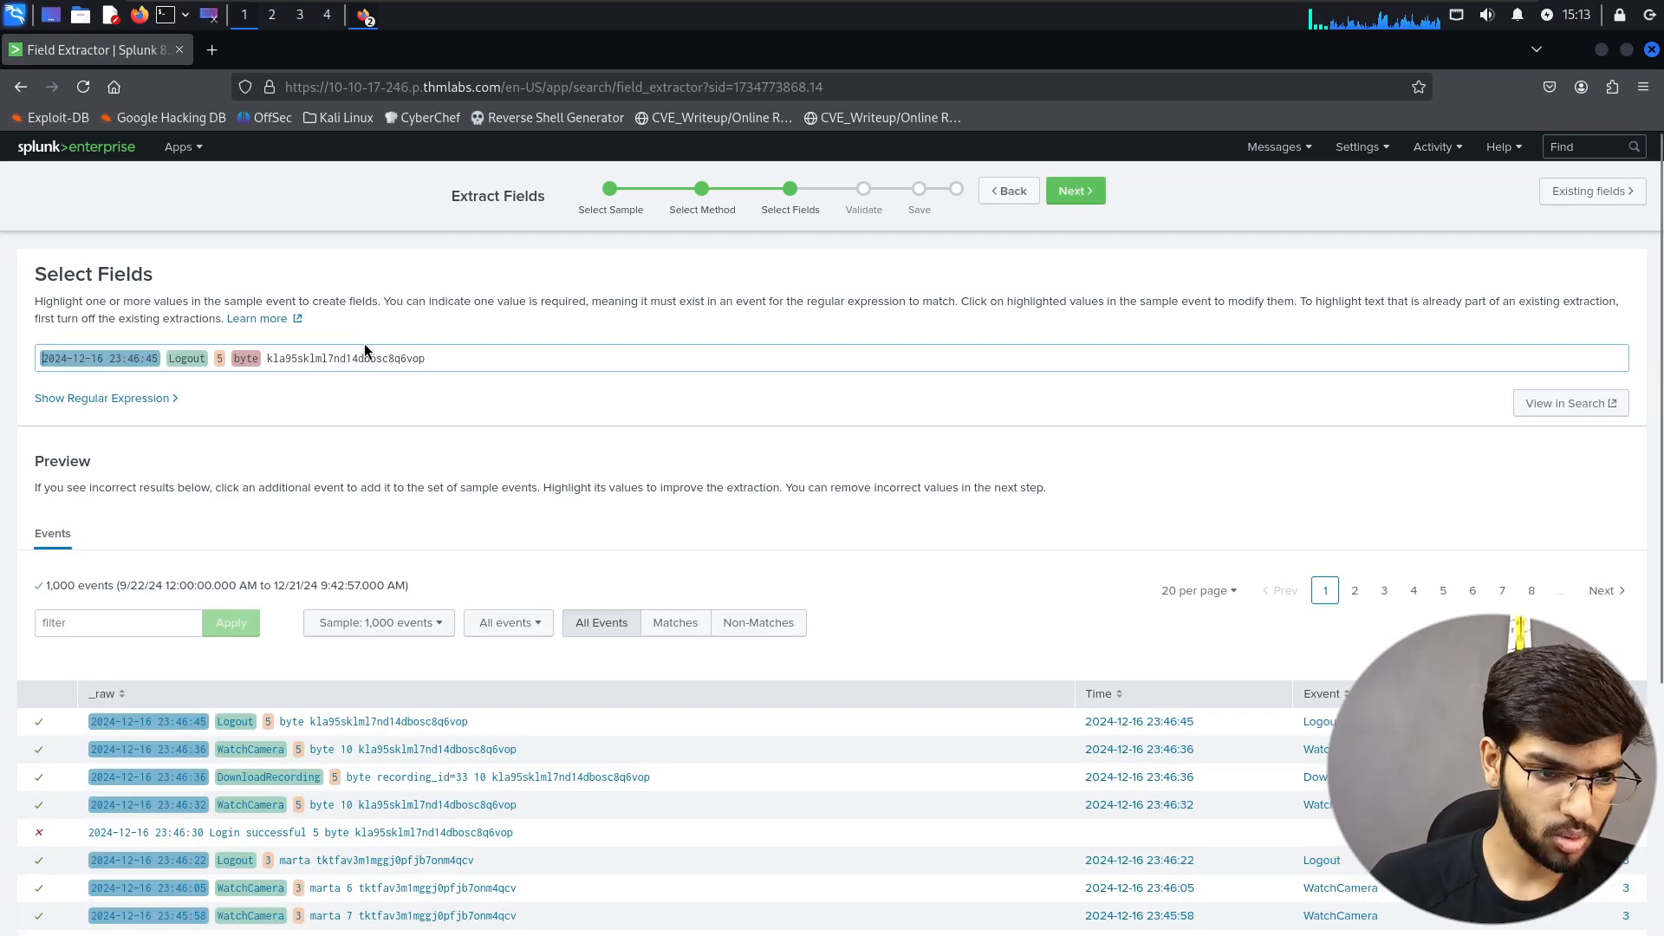
# - Extract the session identifier at the end of the sample event as a field named Session
pyautogui.doubleClick(331, 358)
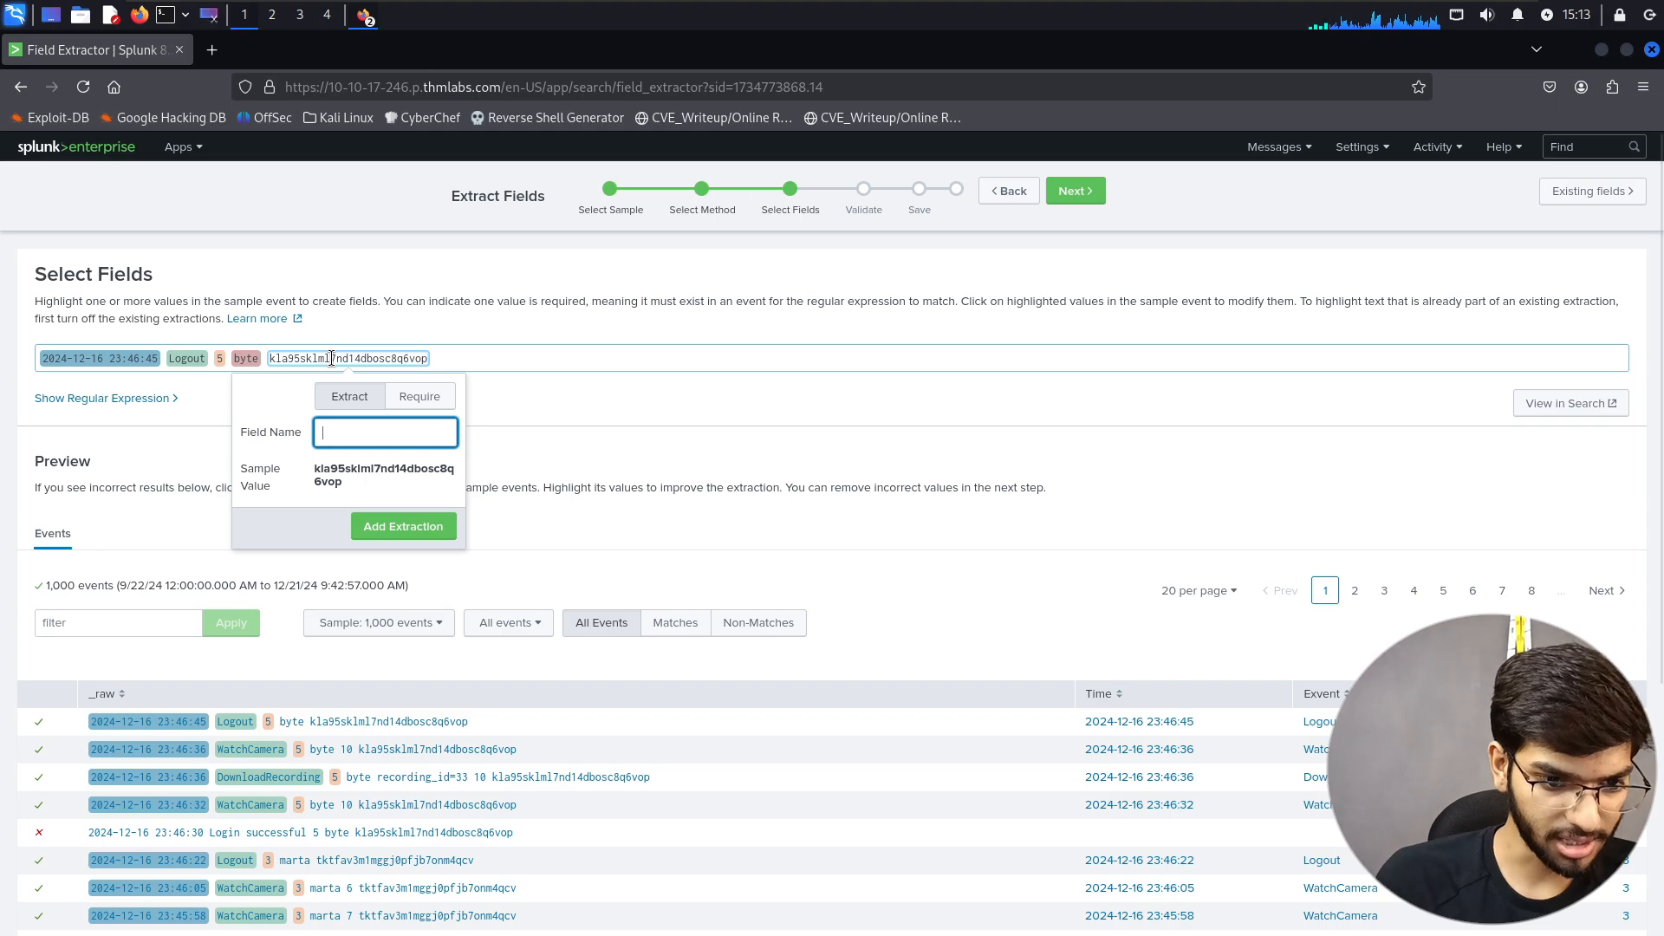
pyautogui.write('Se')
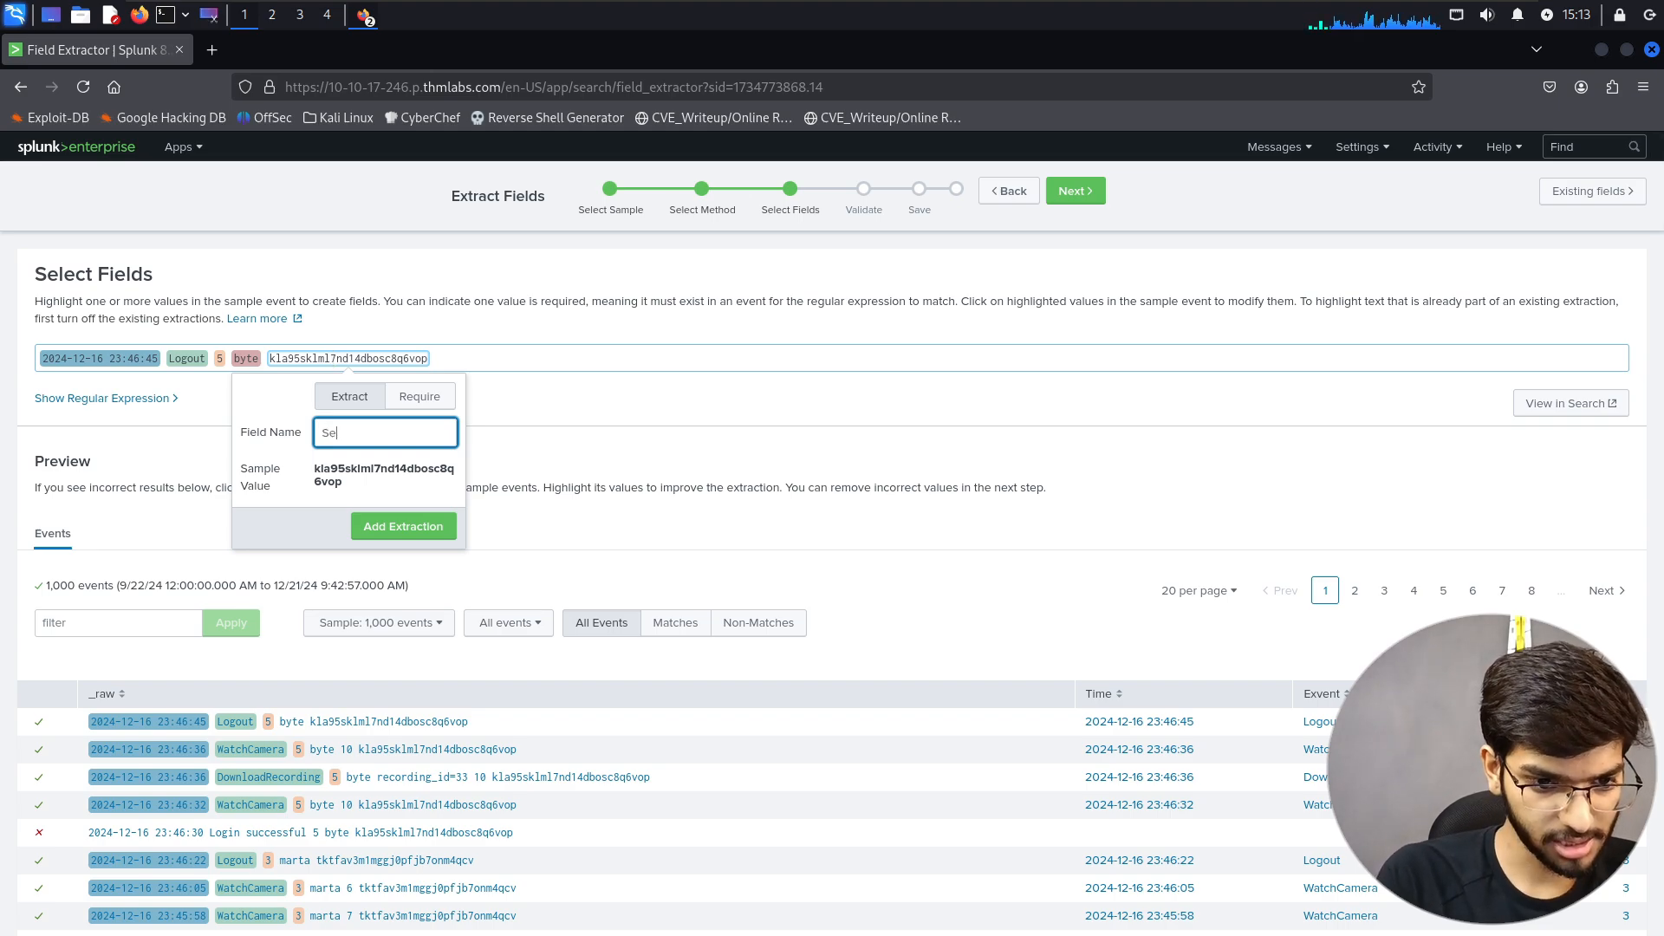
pyautogui.write('ssion')
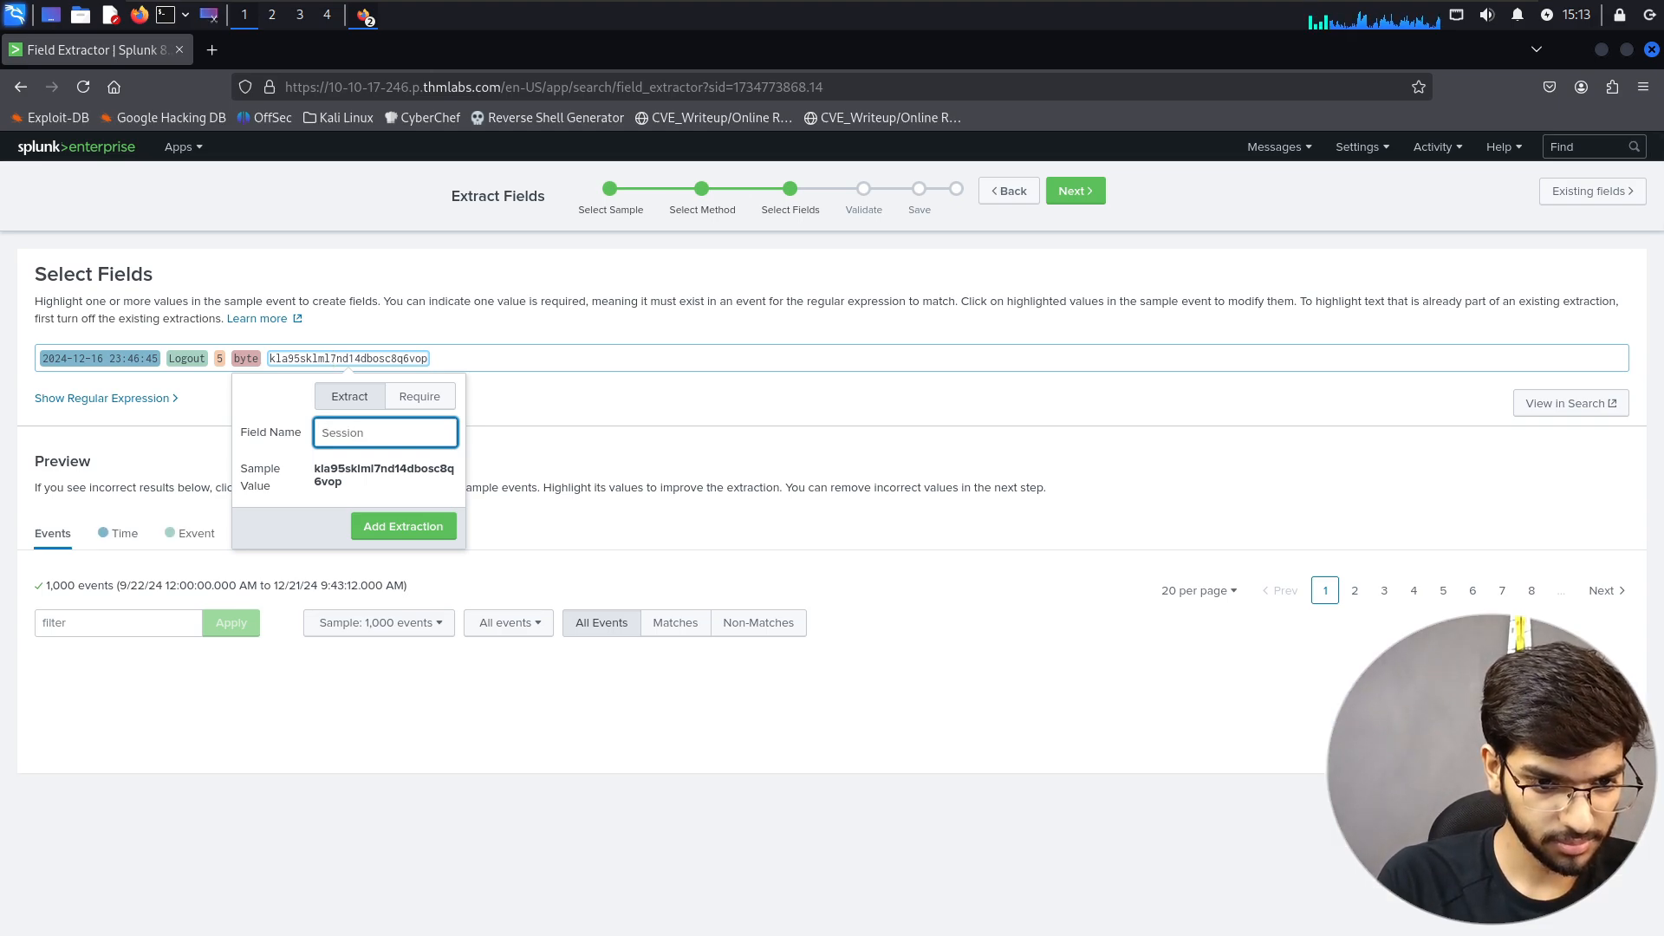
pyautogui.click(390, 527)
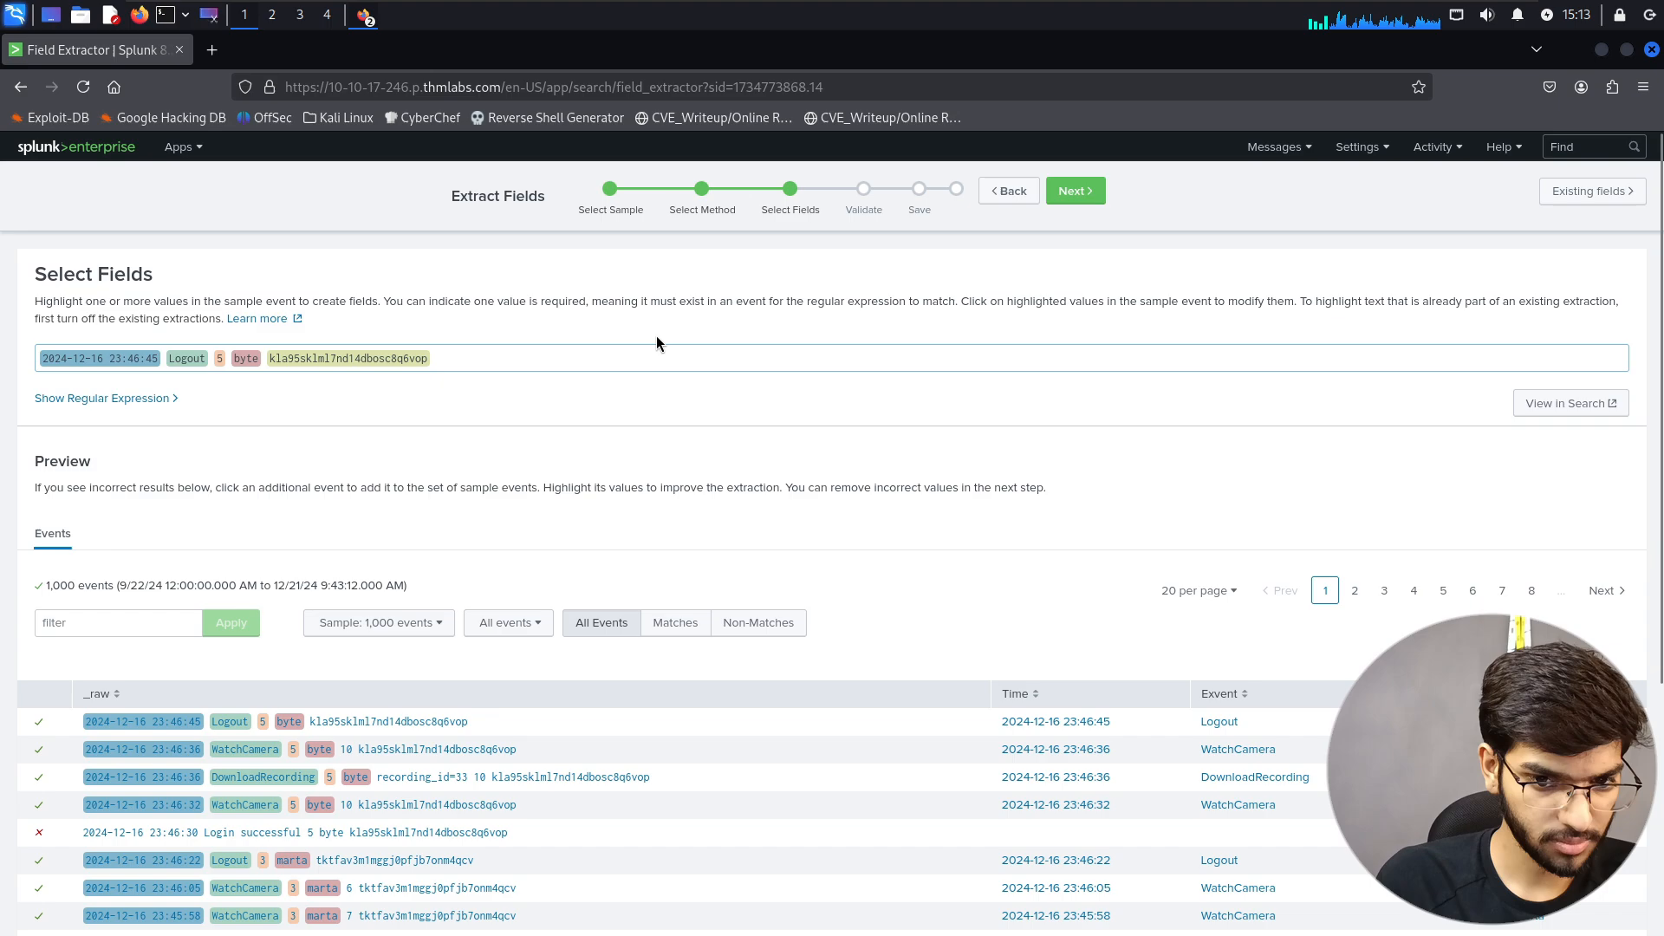
# - Read the field-naming table in the TryHackMe room and return to Splunk's field extraction page
pyautogui.hotkey('alt', 'Tab')
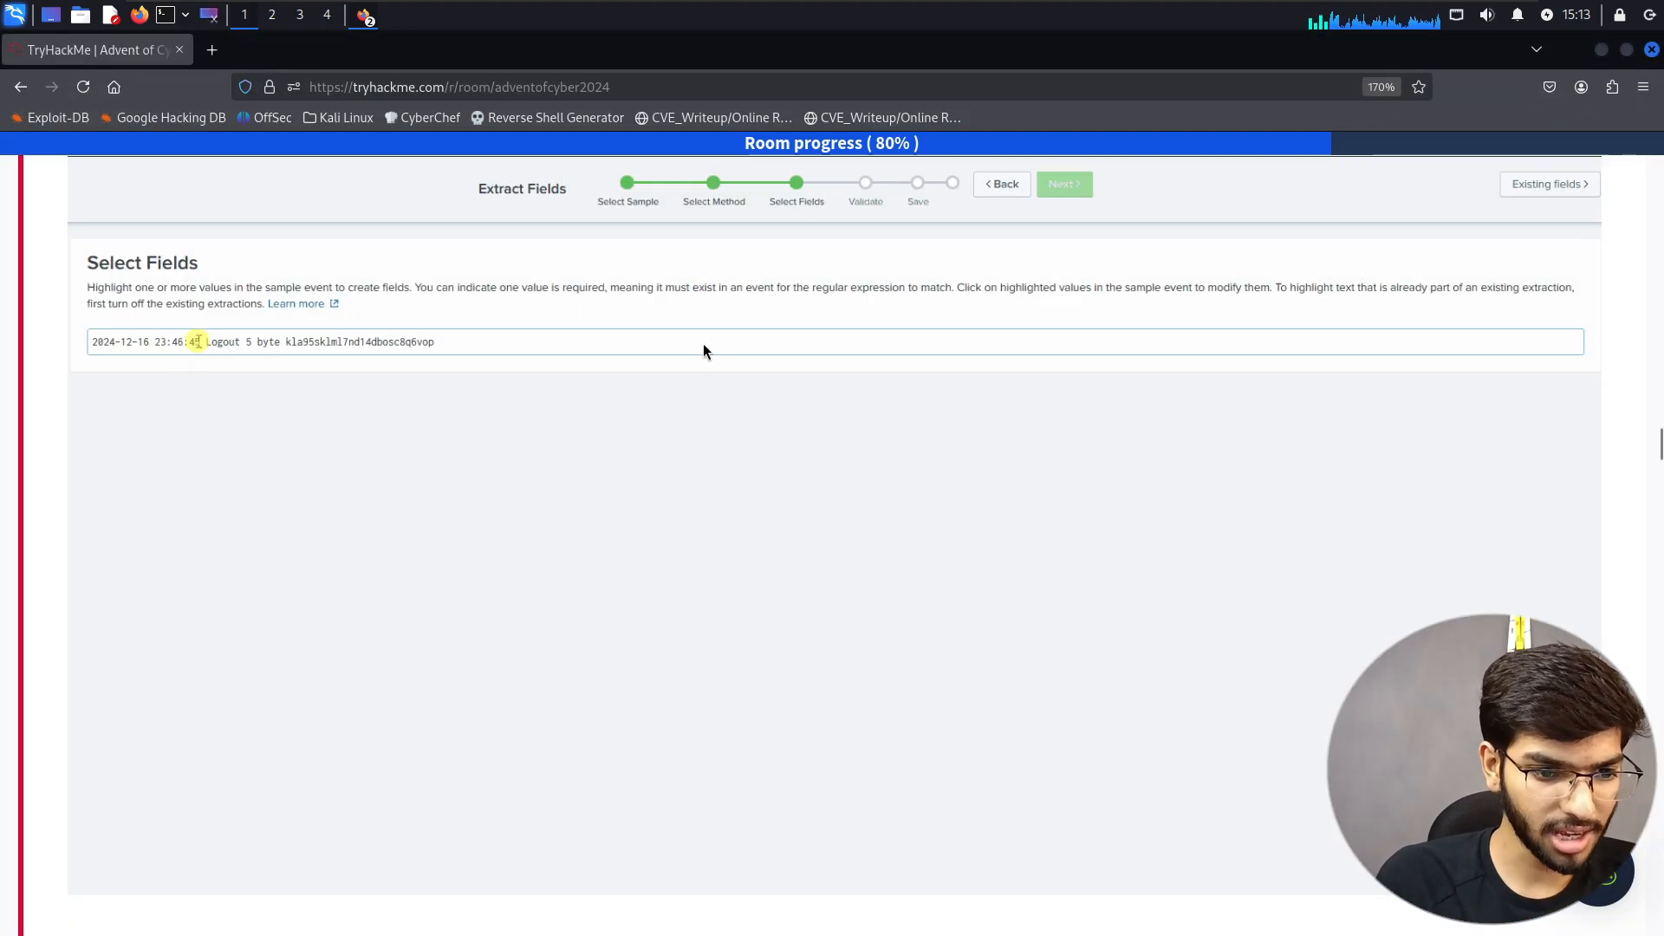
pyautogui.scroll(-6, 703, 350)
pyautogui.scroll(1, 703, 349)
pyautogui.scroll(5, 702, 344)
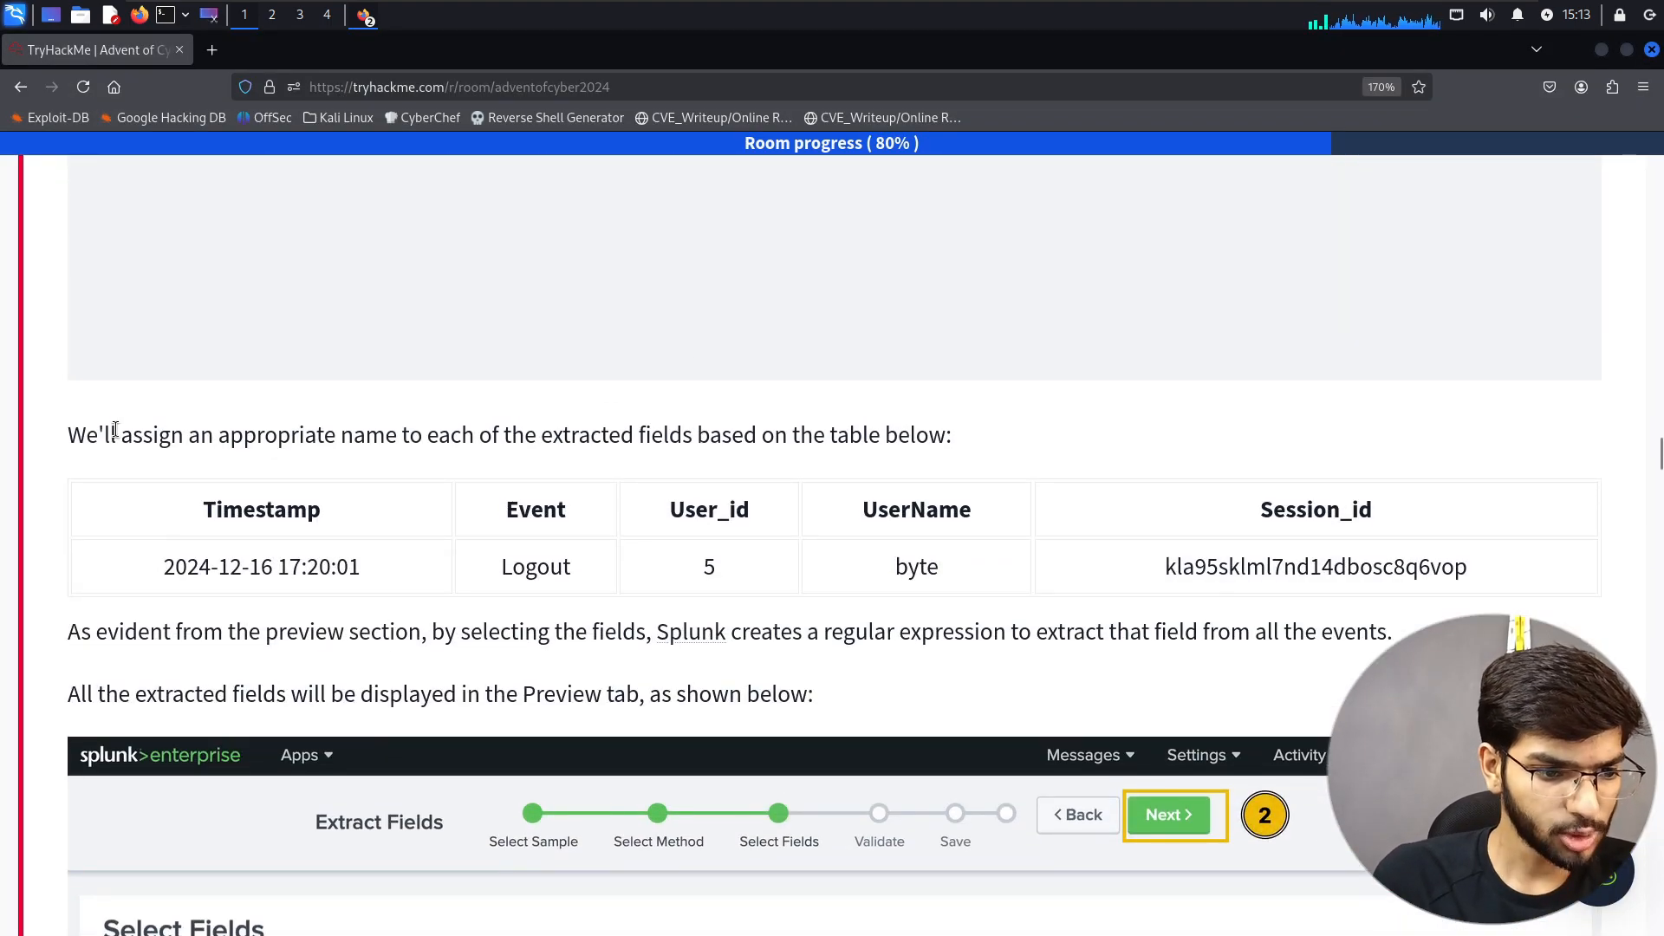
pyautogui.moveTo(115, 431); pyautogui.dragTo(967, 452)
pyautogui.click(964, 445)
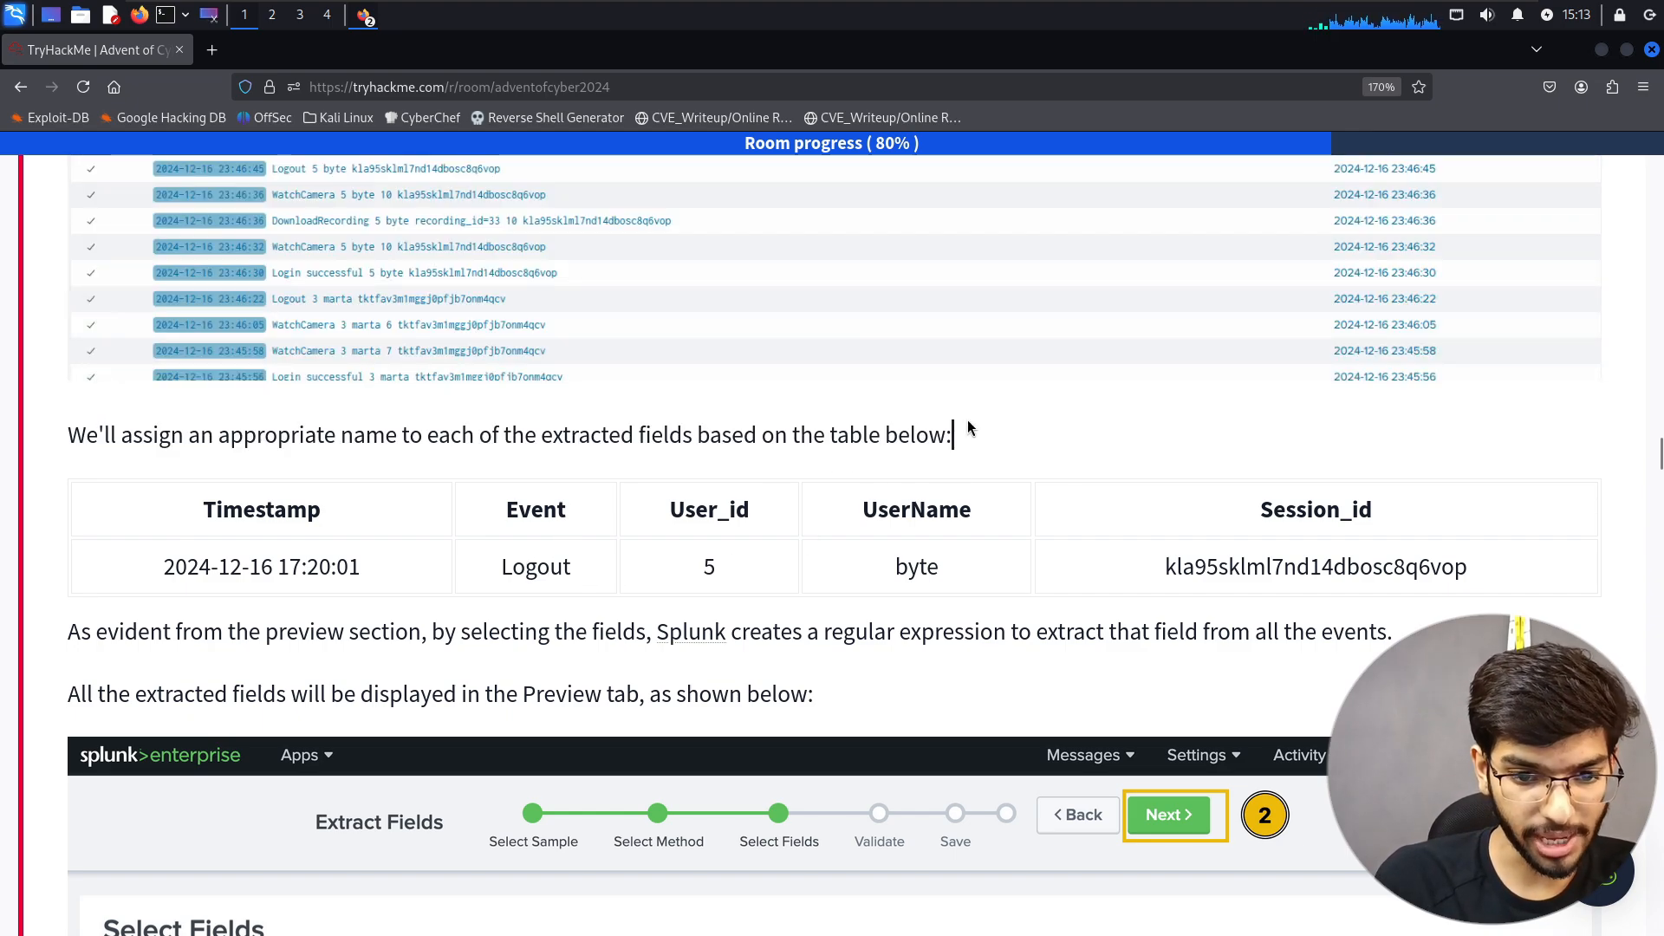
pyautogui.scroll(-2, 537, 572)
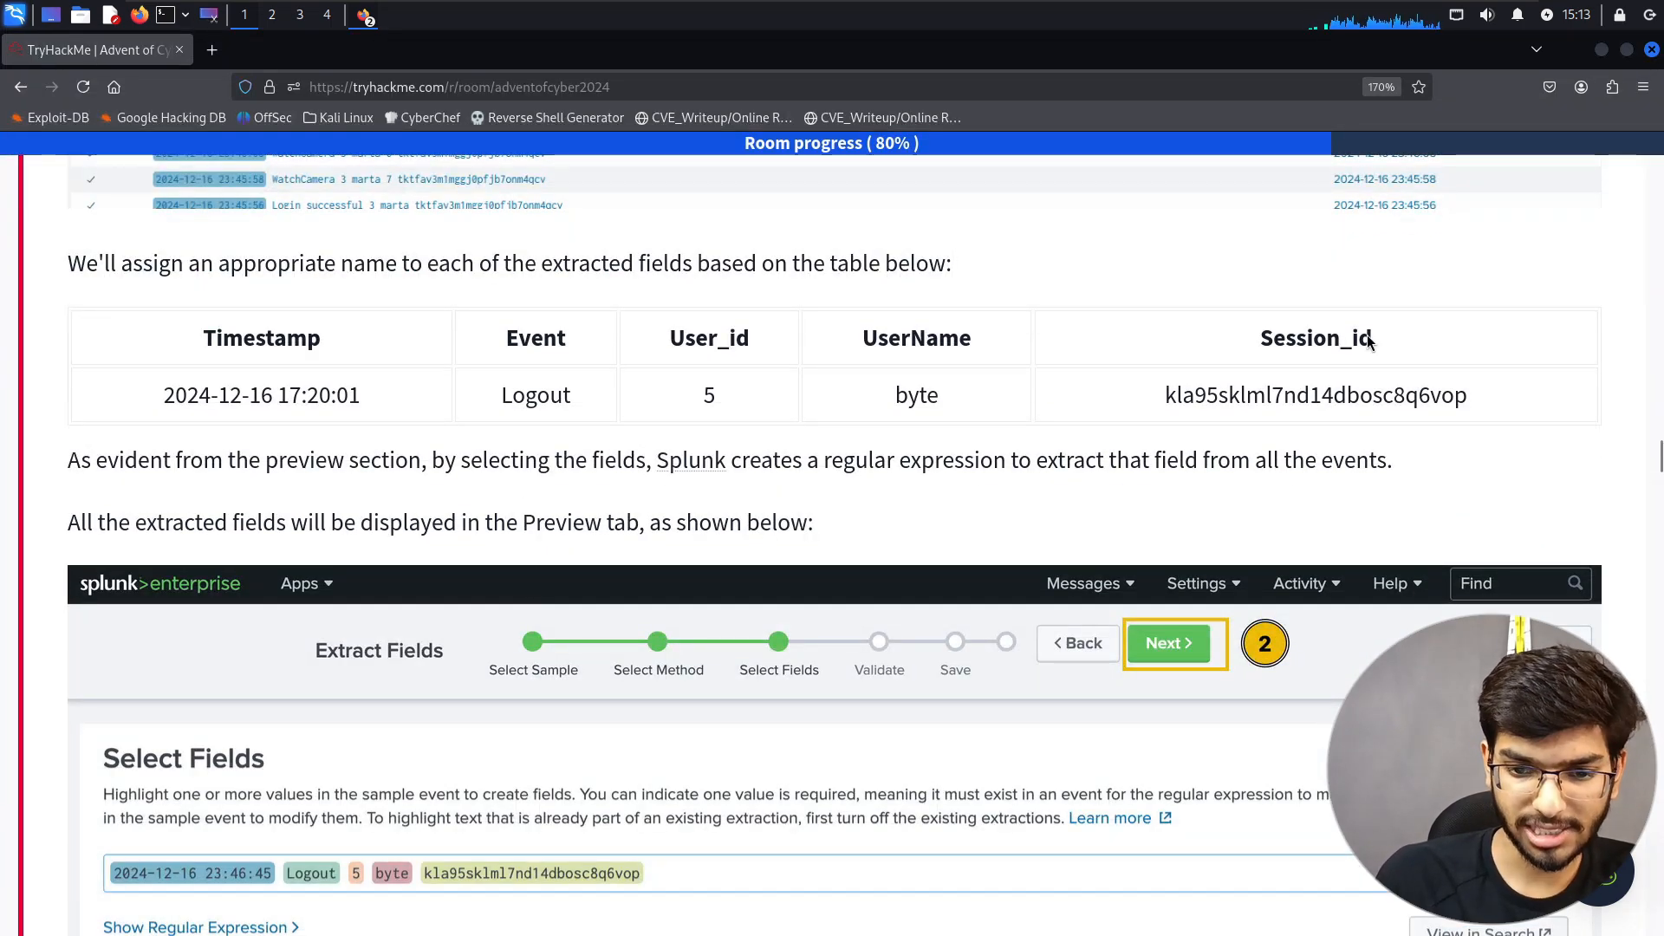
pyautogui.doubleClick(1418, 332)
pyautogui.click(1418, 331)
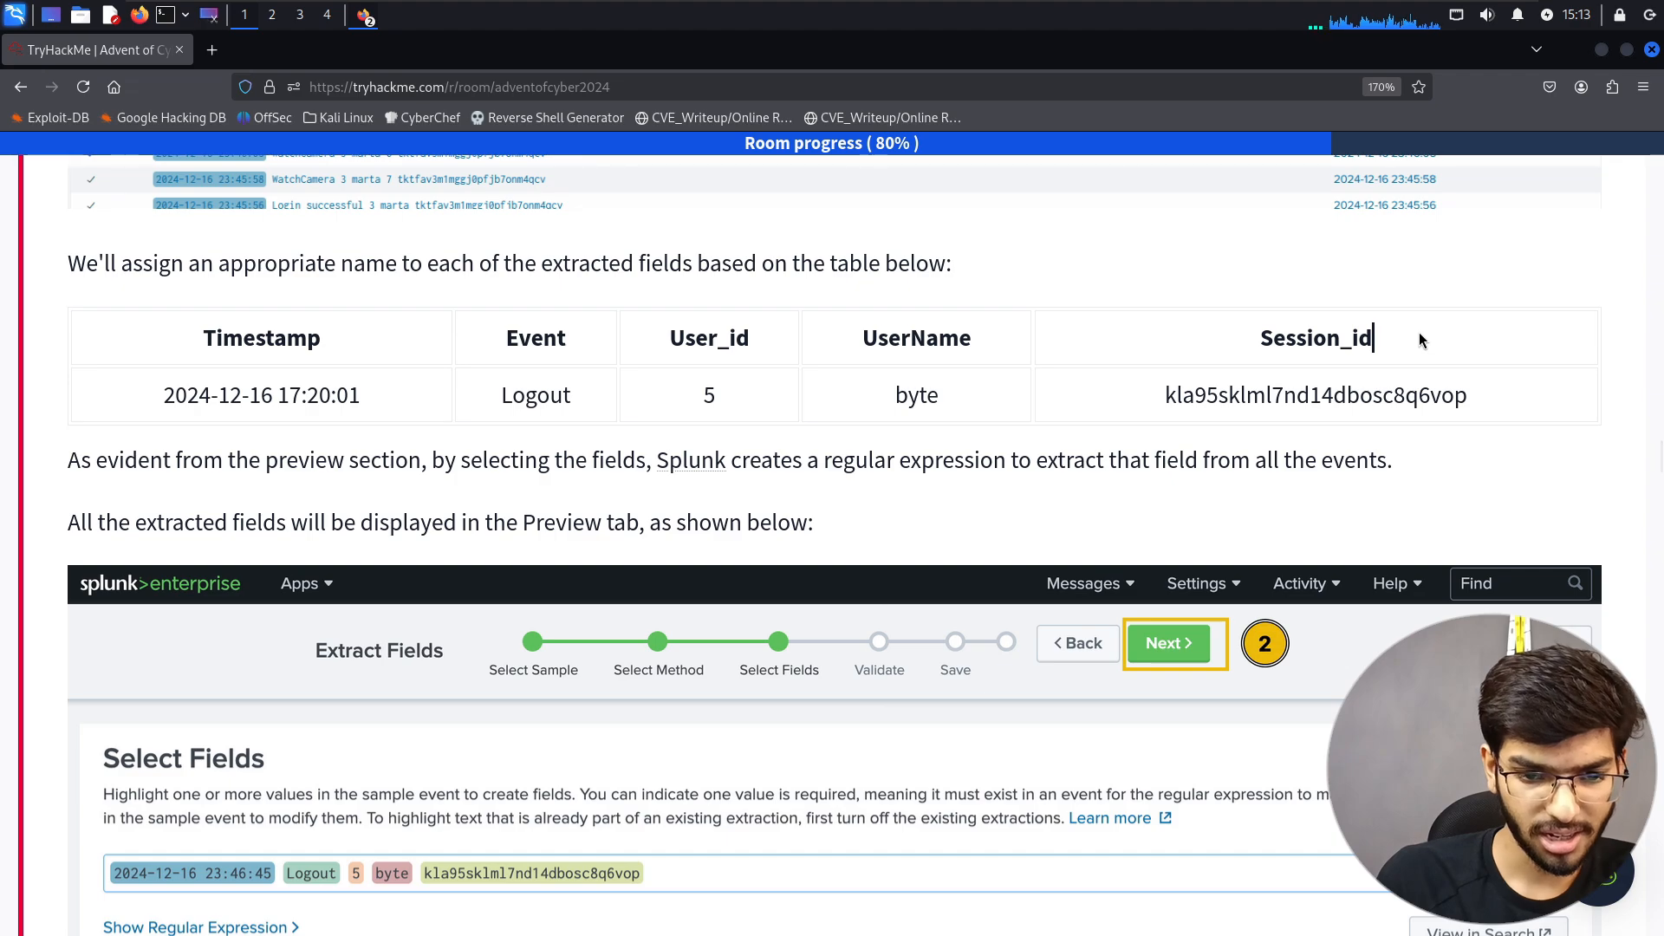
pyautogui.hotkey('alt', 'Tab')
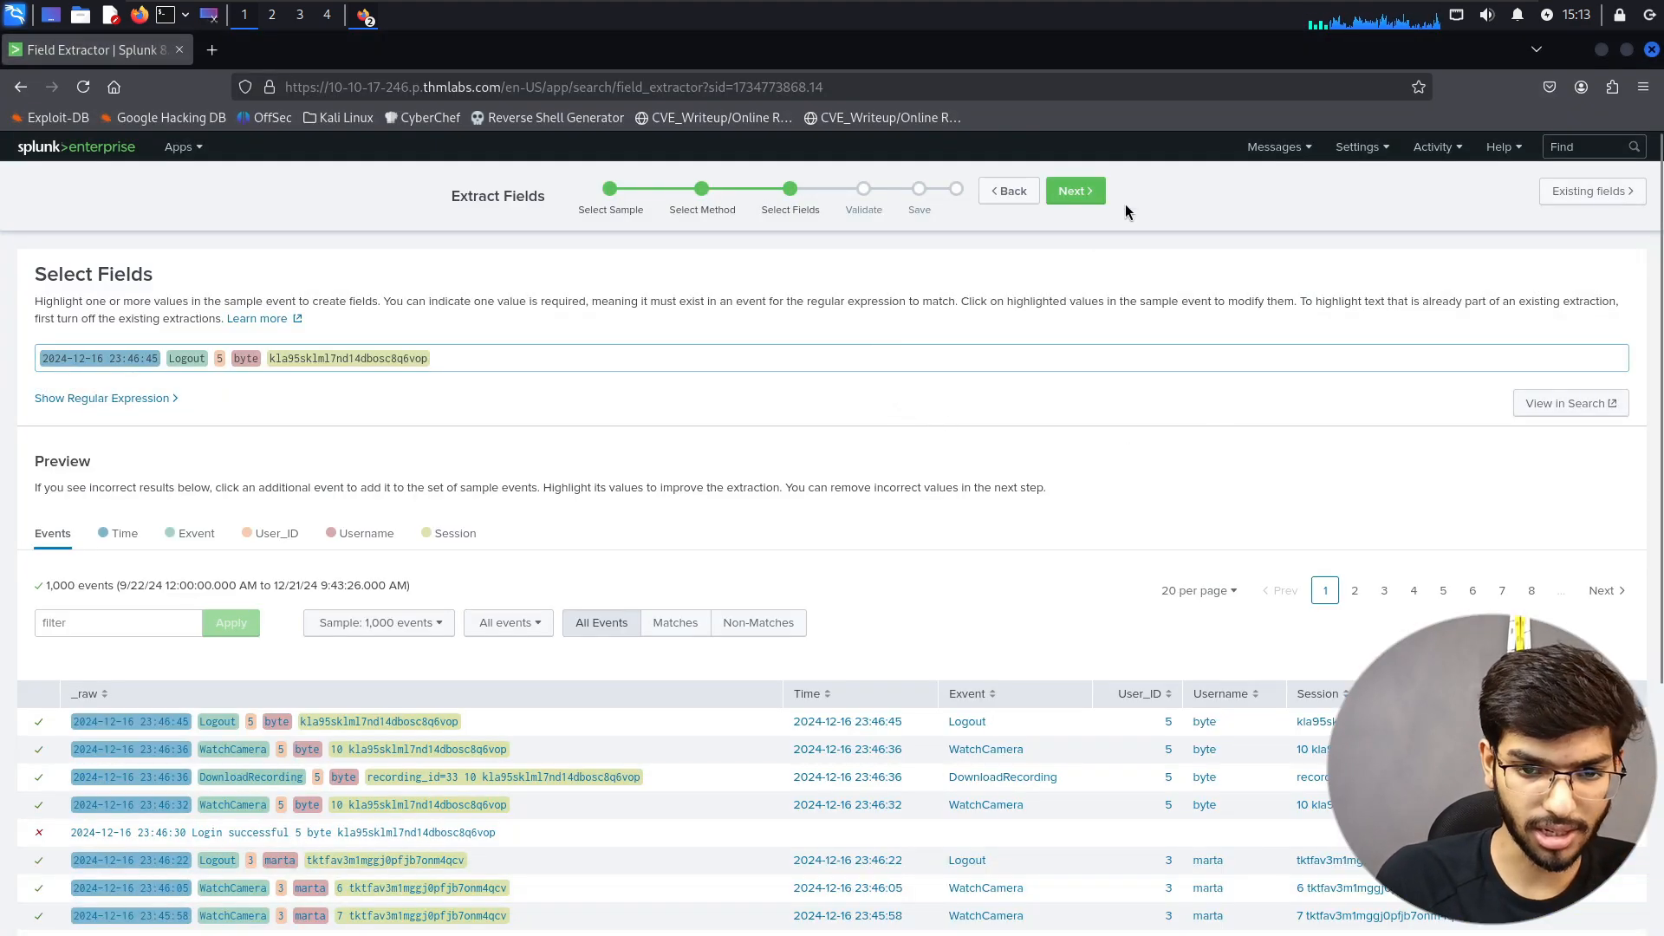
# - Advance the field extraction to the Validate stage and compare its field names with the TryHackMe room's table
pyautogui.click(1086, 205)
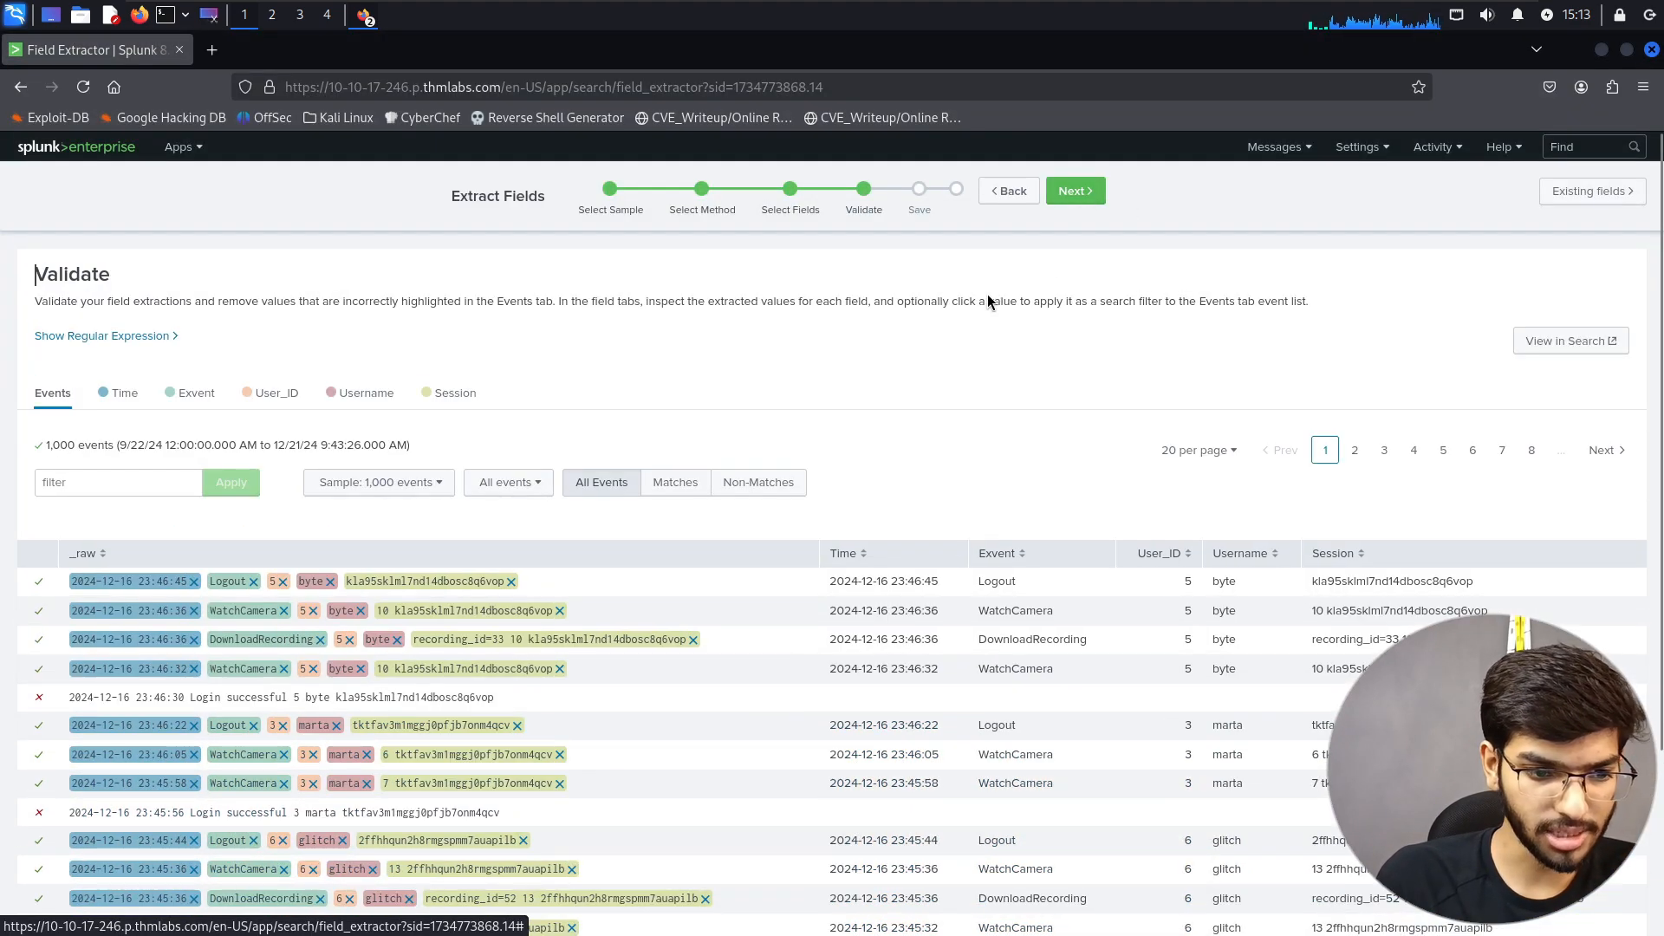
pyautogui.hotkey('alt', 'Tab')
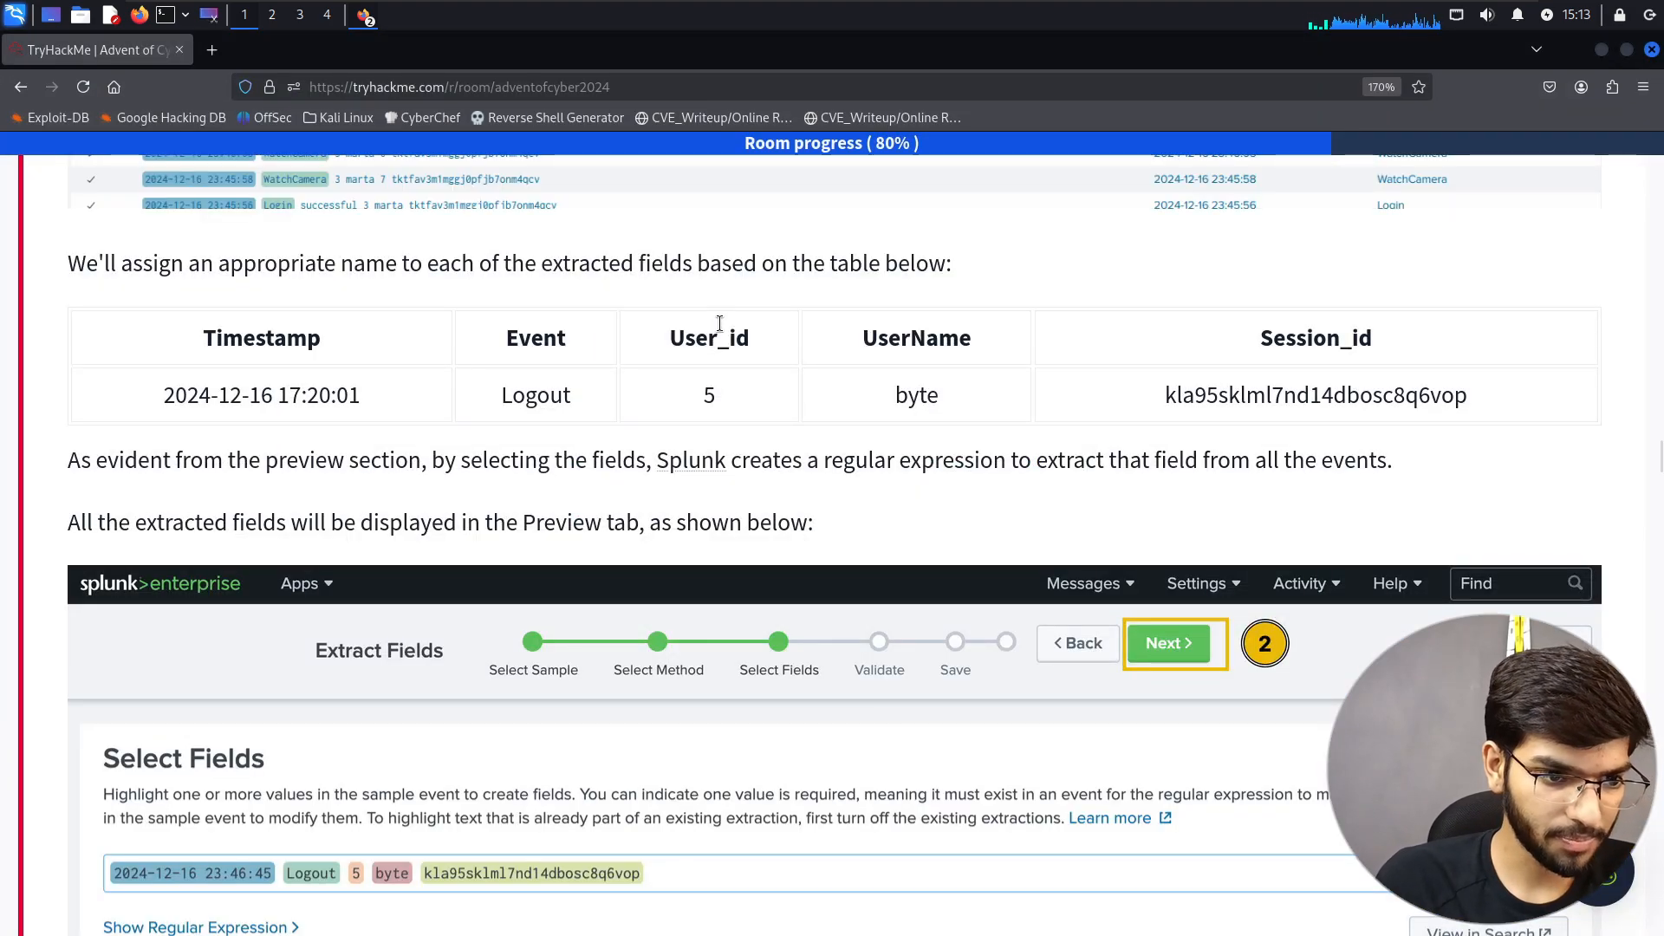
pyautogui.hotkey('alt', 'Tab')
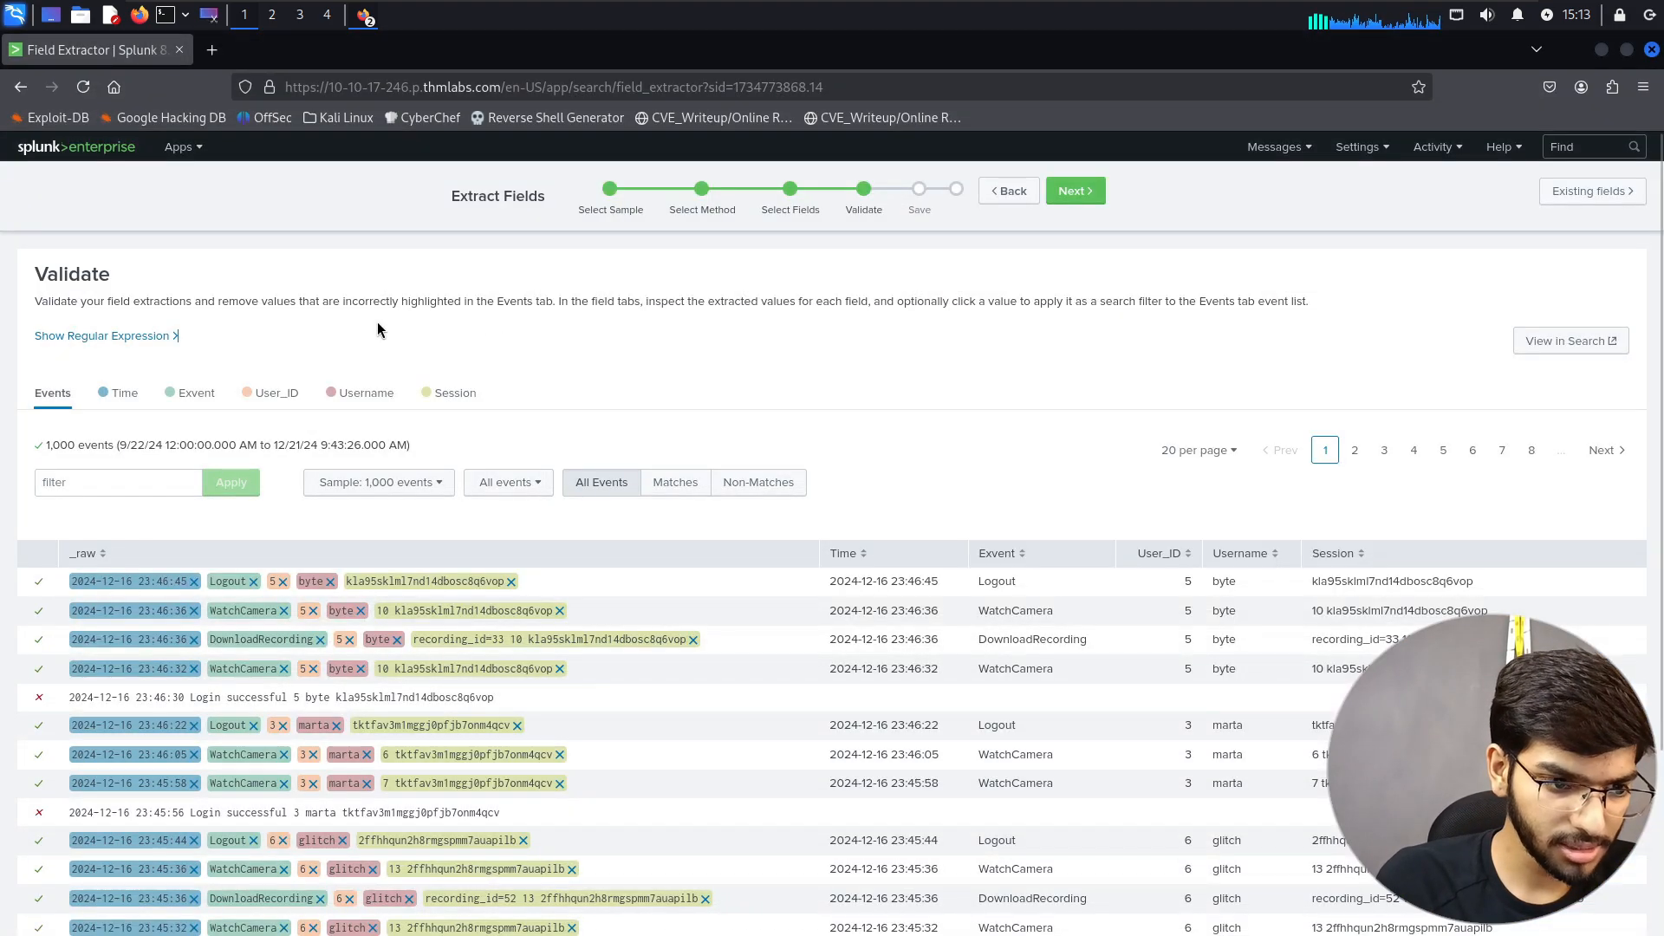
pyautogui.hotkey('alt', 'Tab')
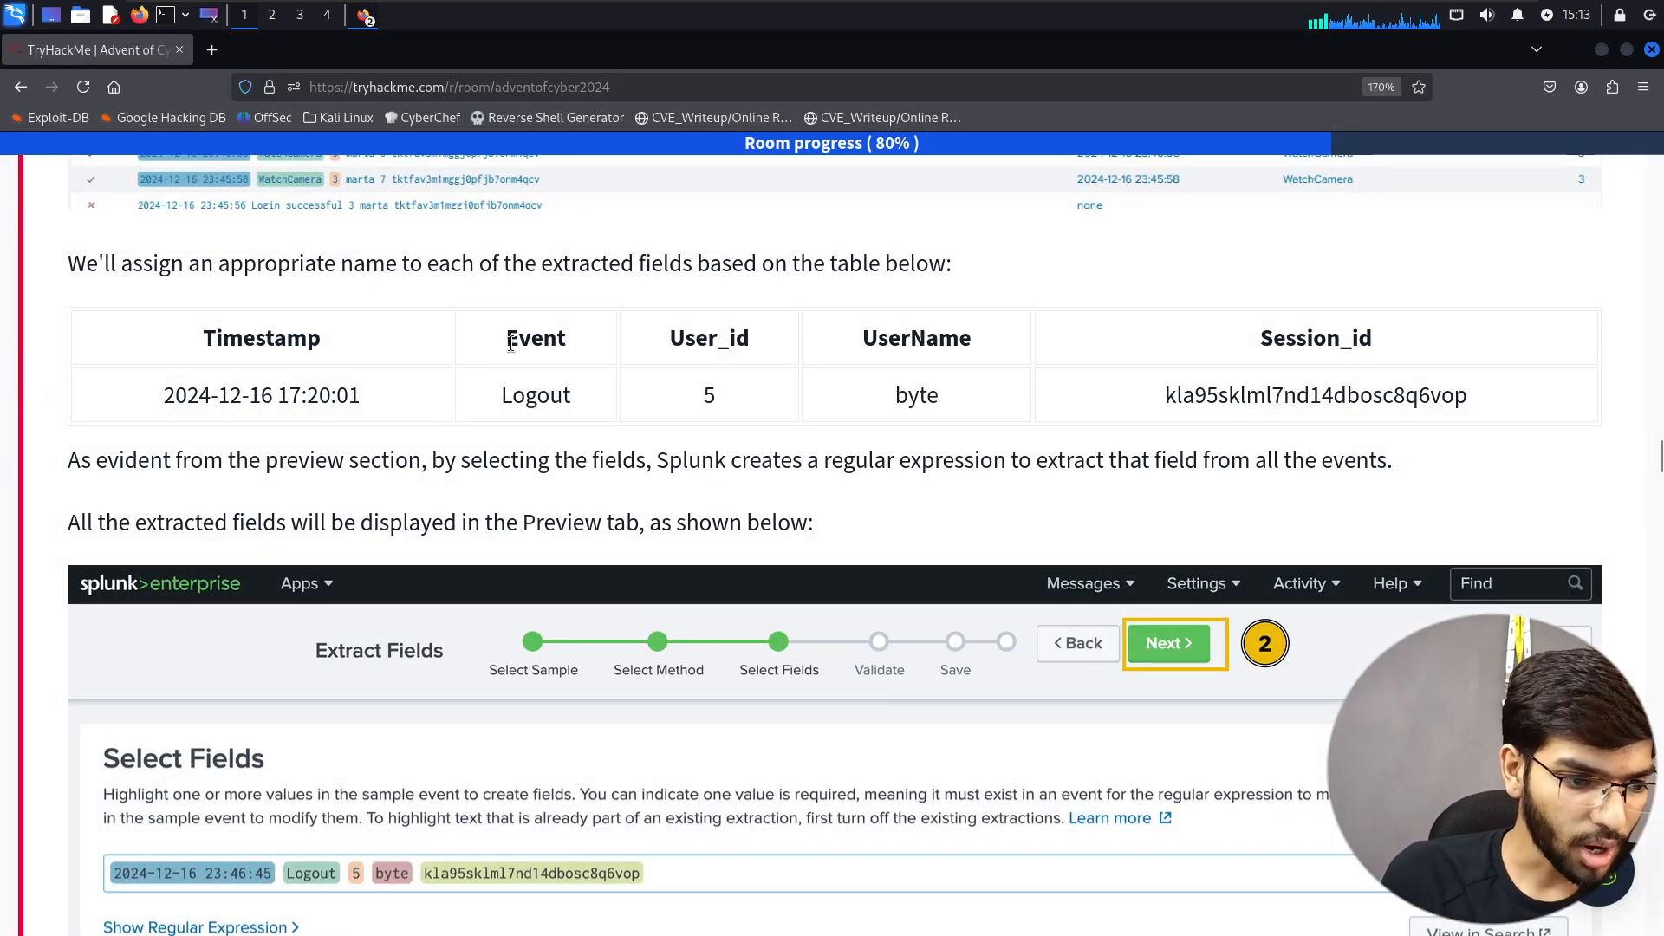
pyautogui.scroll(-2, 512, 343)
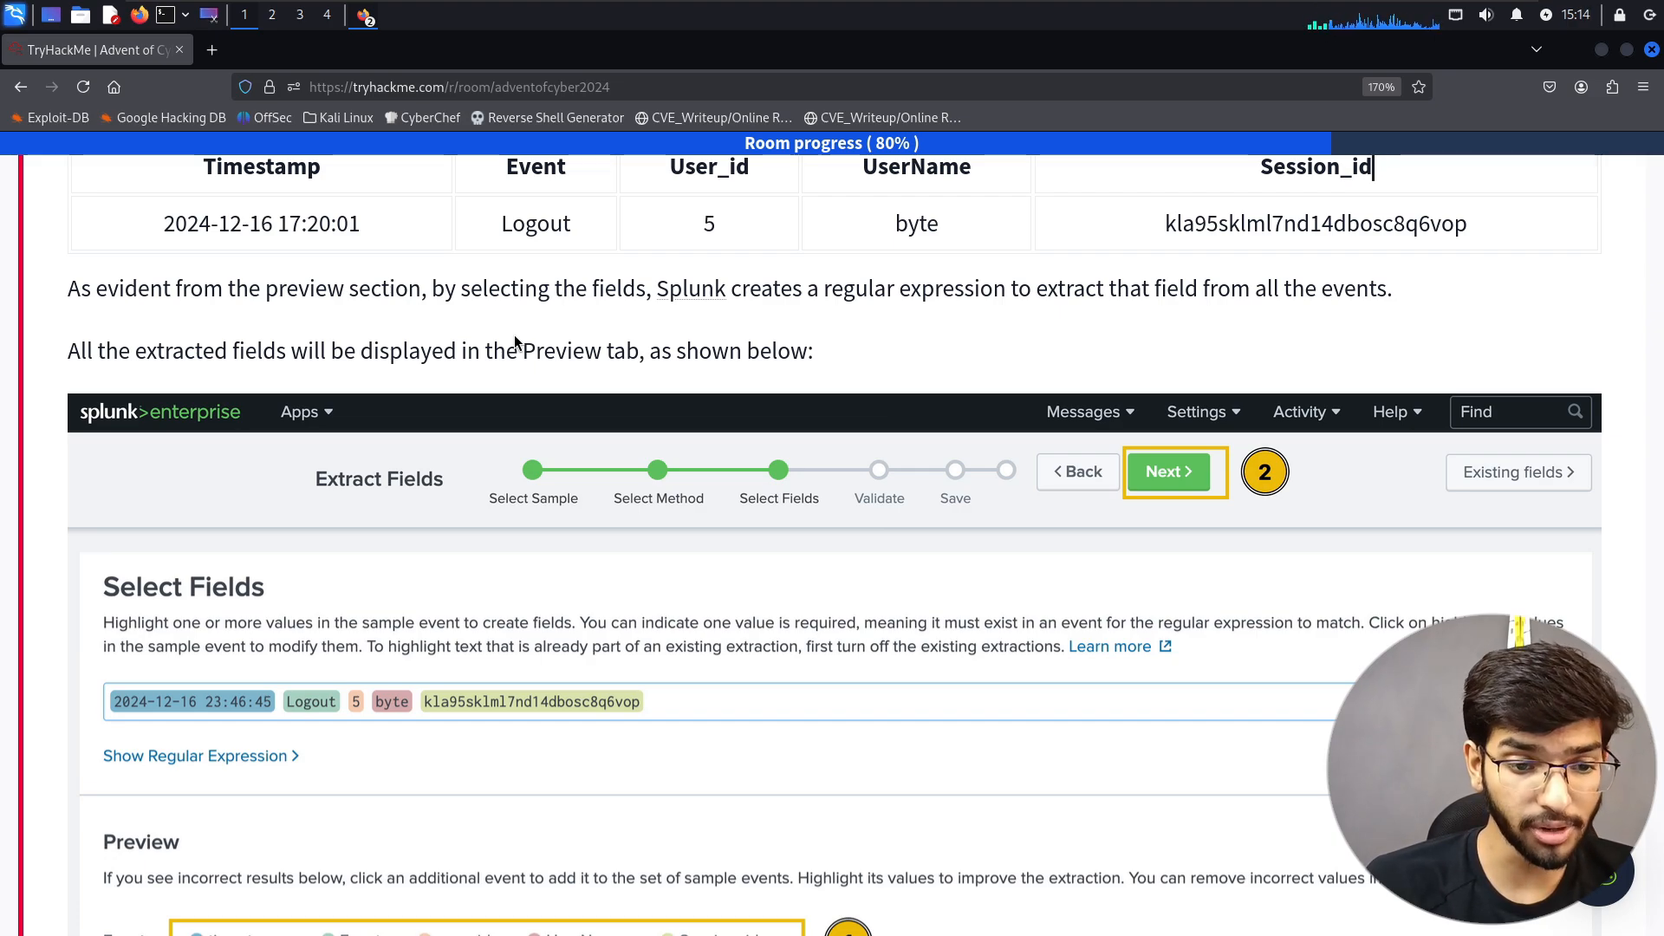
pyautogui.scroll(-5, 528, 331)
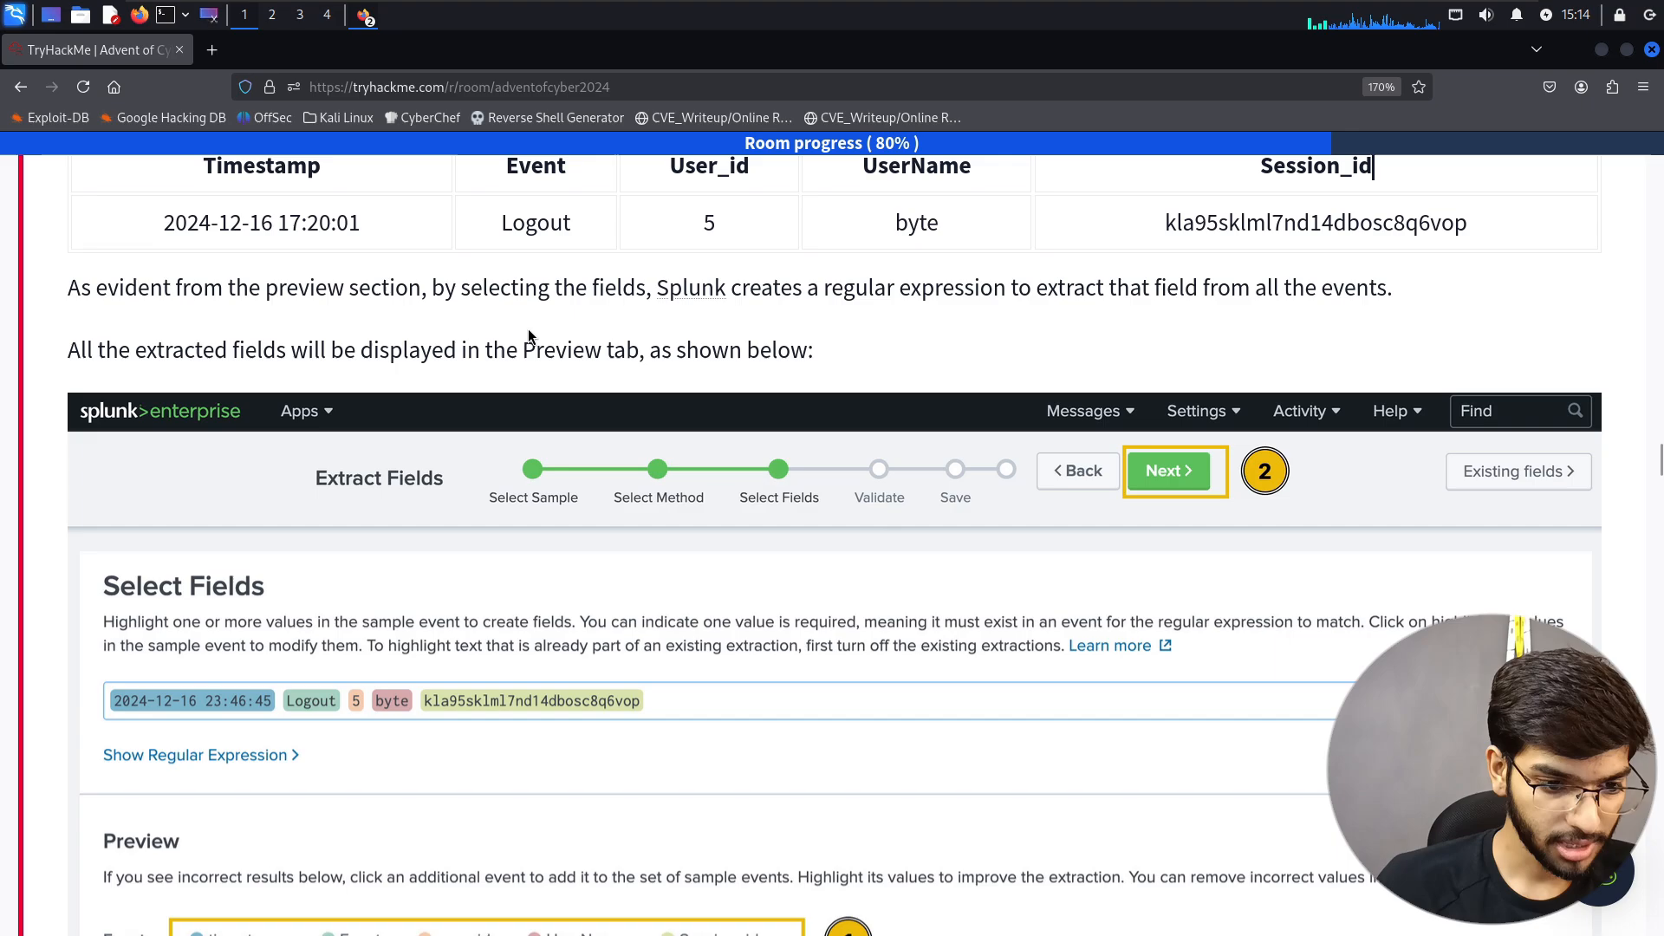
pyautogui.hotkey('alt', 'Tab')
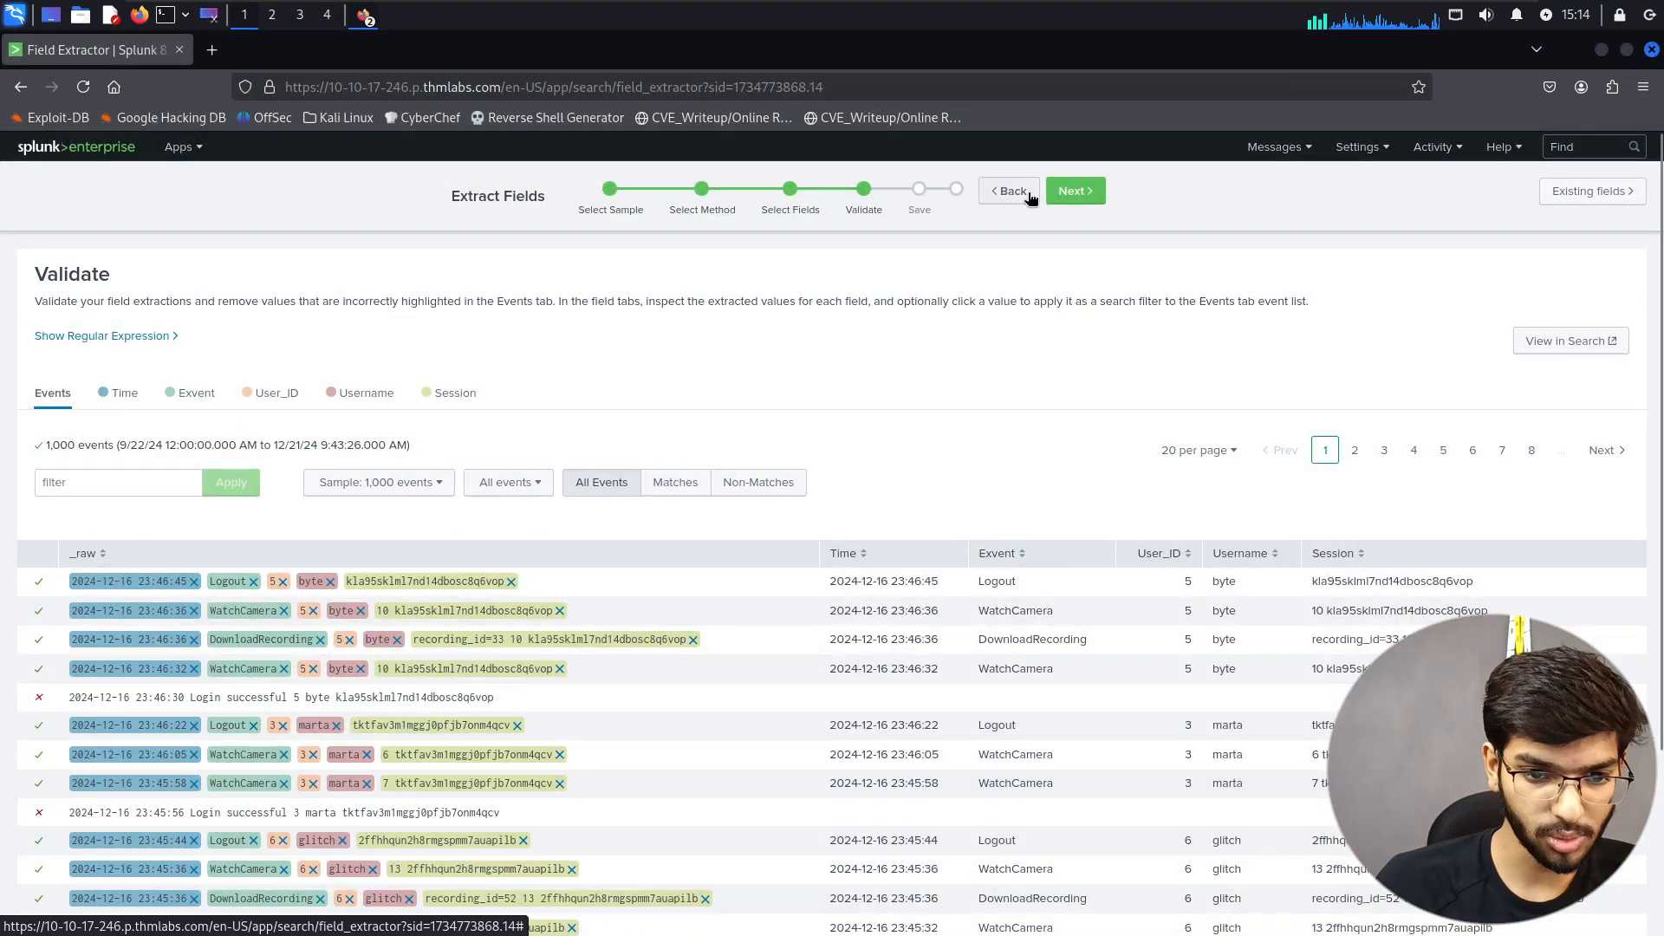
# - Go back to the Select Fields stage, review the event preview, and return to the Validate stage
pyautogui.click(1008, 192)
pyautogui.scroll(-2, 438, 581)
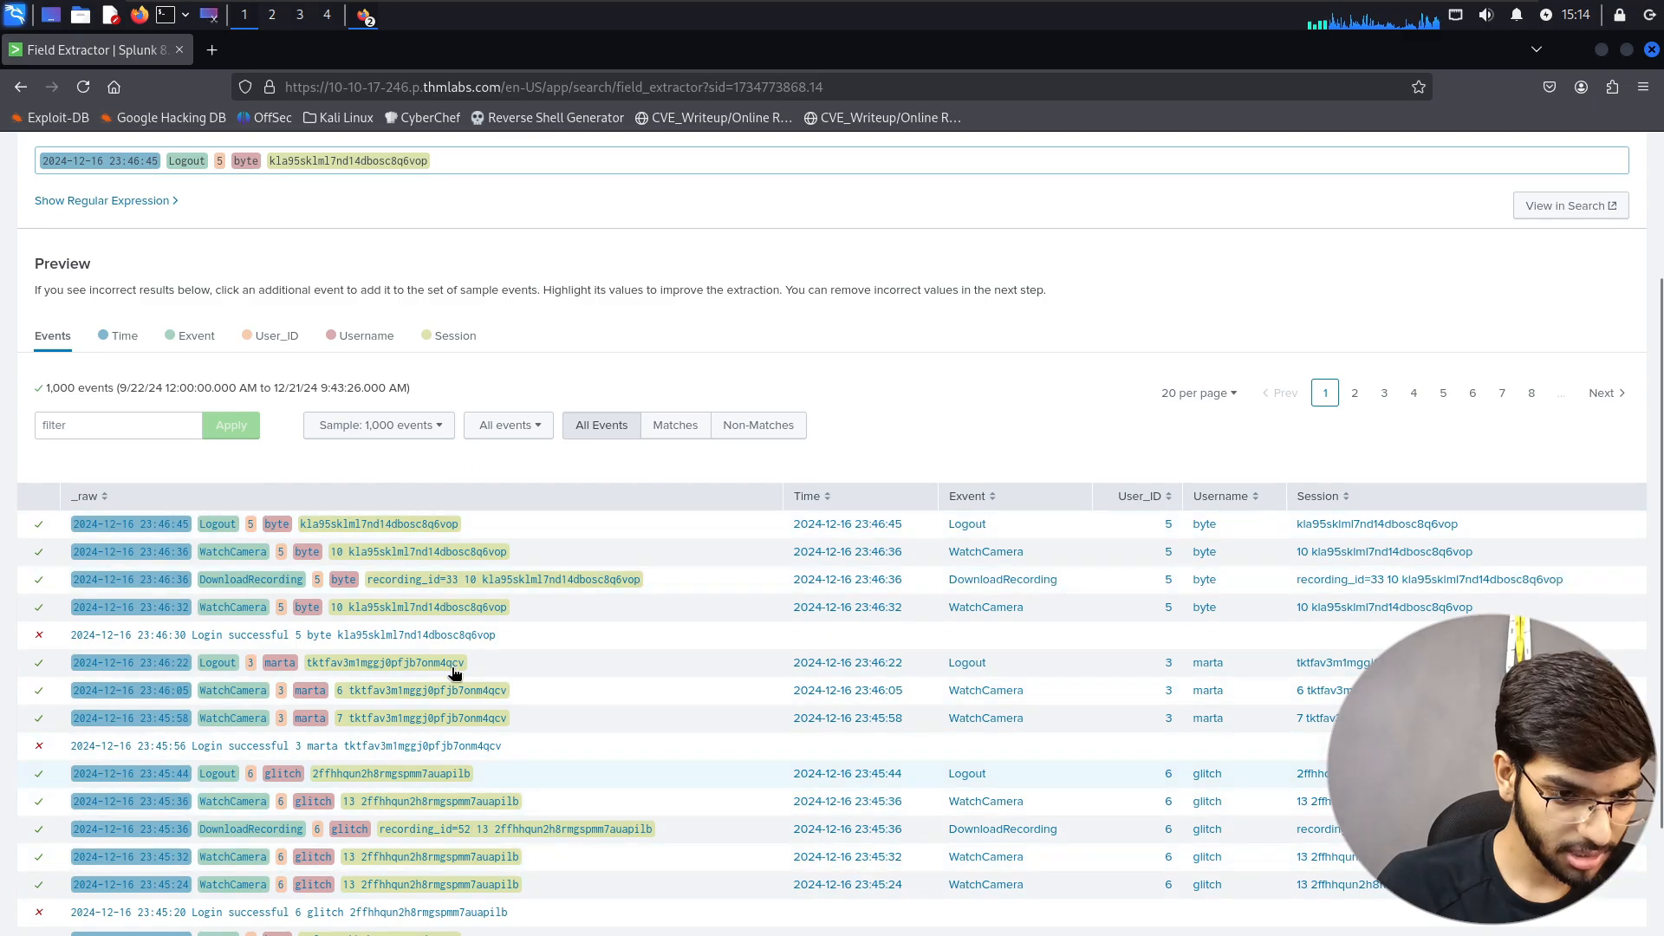
pyautogui.scroll(2, 965, 391)
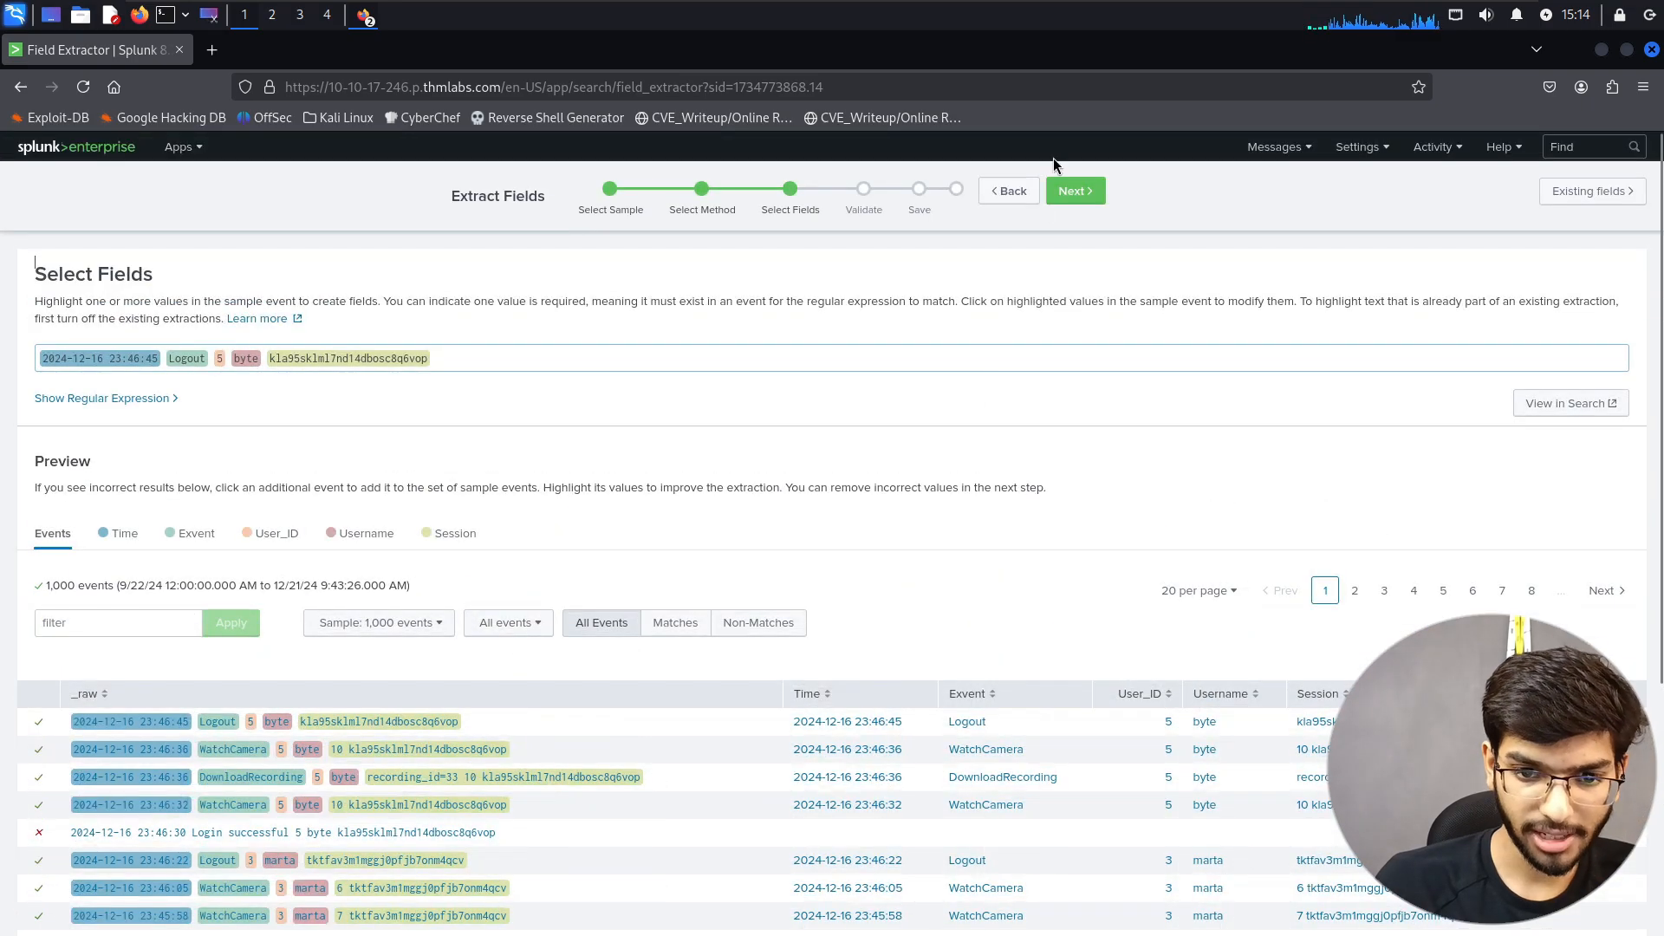
pyautogui.click(1075, 191)
# - Read the TryHackMe room's Validate section up to Save and Analyse, and advance Splunk's field extraction to the Save stage
pyautogui.hotkey('alt', 'Tab')
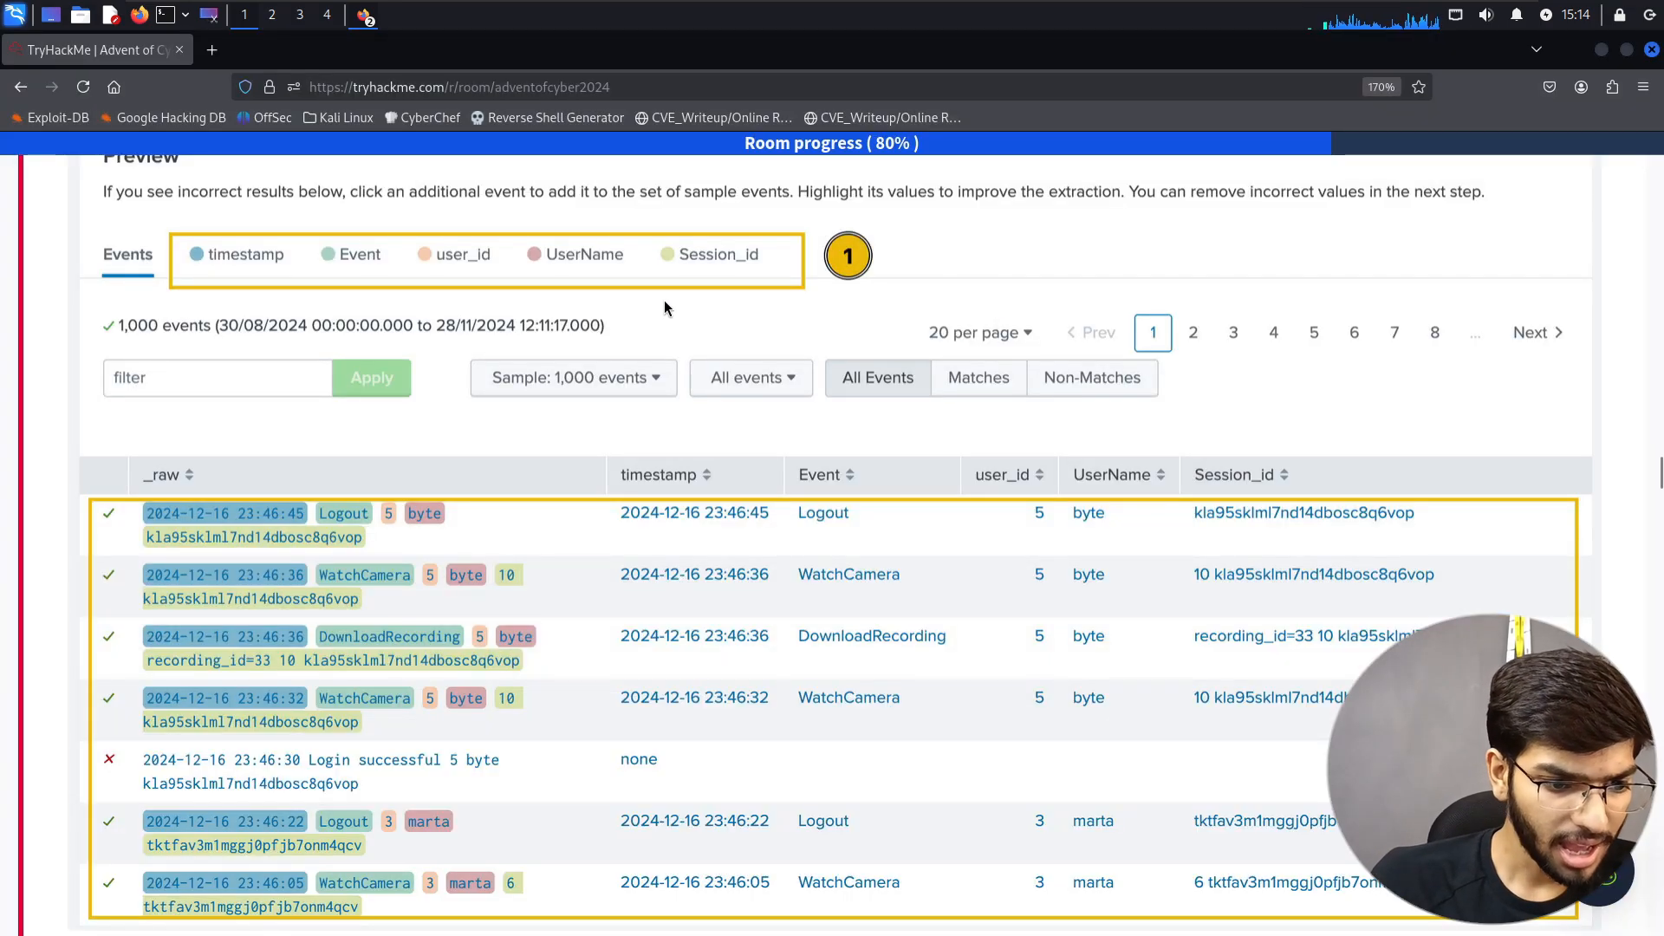
pyautogui.scroll(-5, 664, 299)
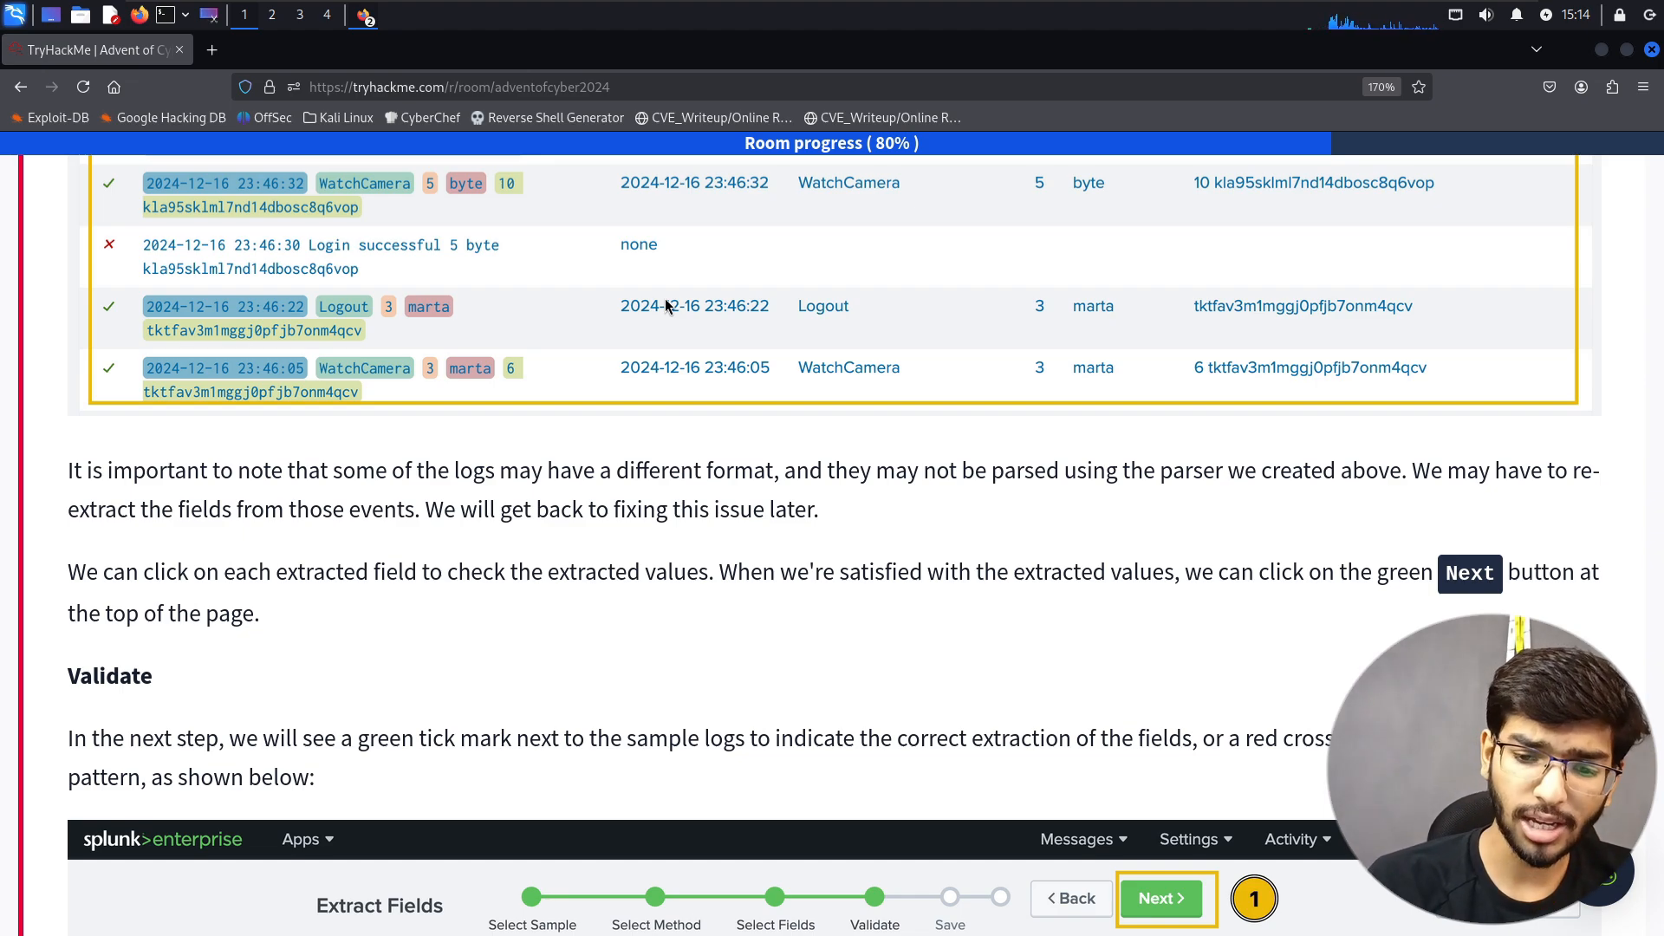
pyautogui.scroll(-4, 663, 299)
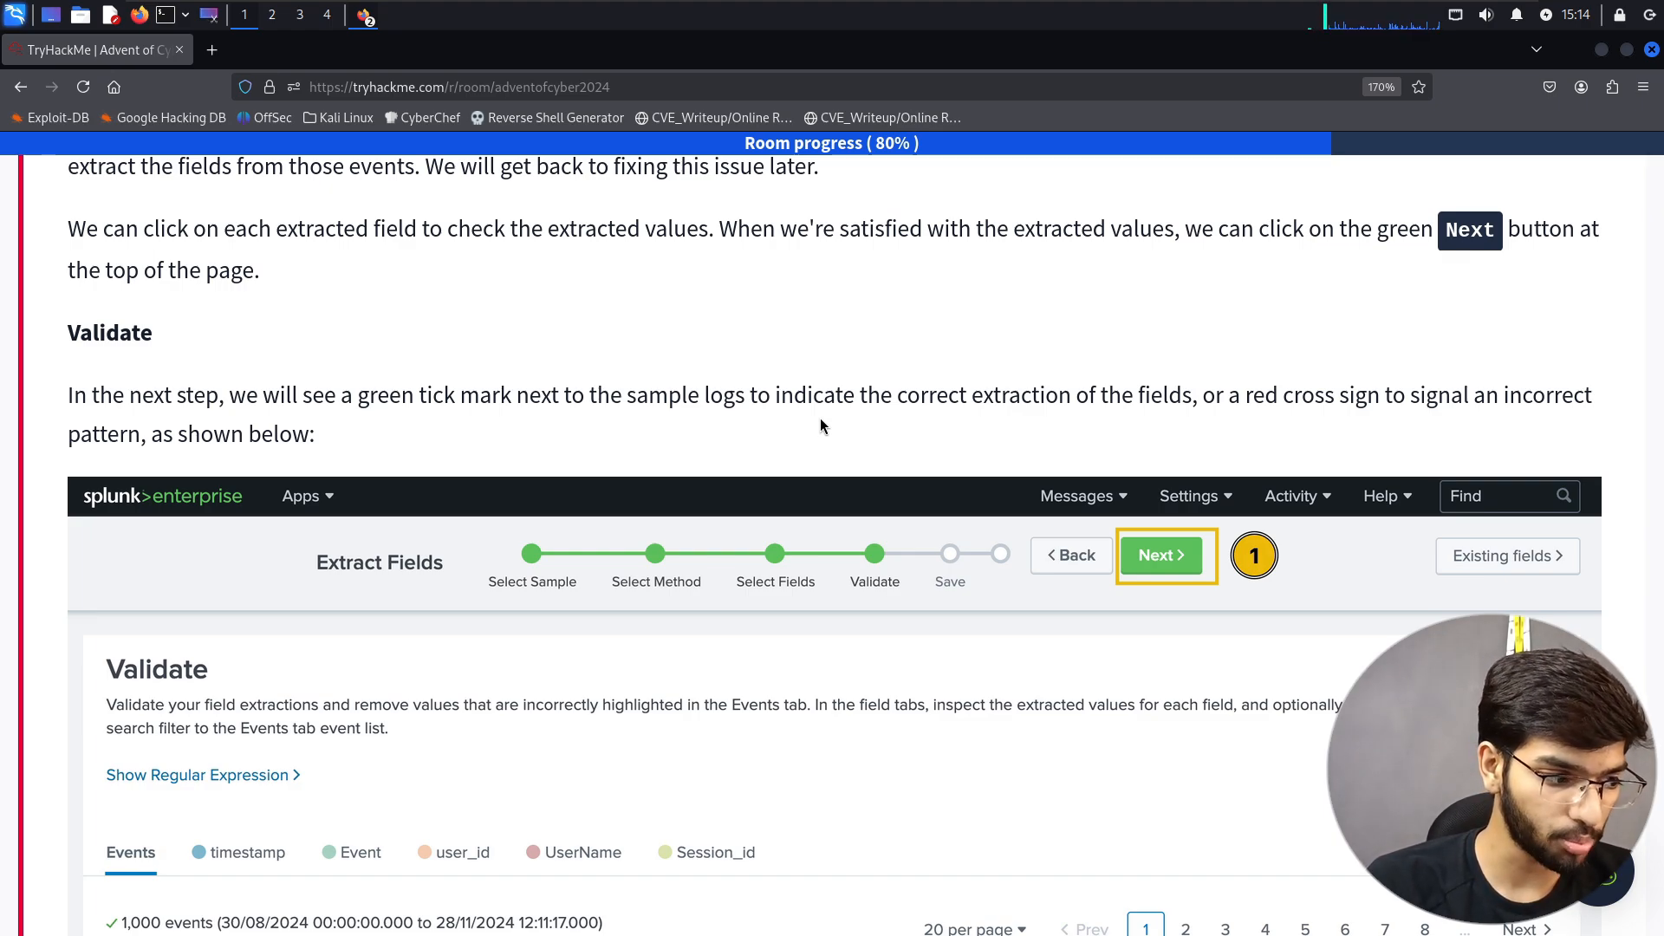
pyautogui.scroll(-5, 820, 424)
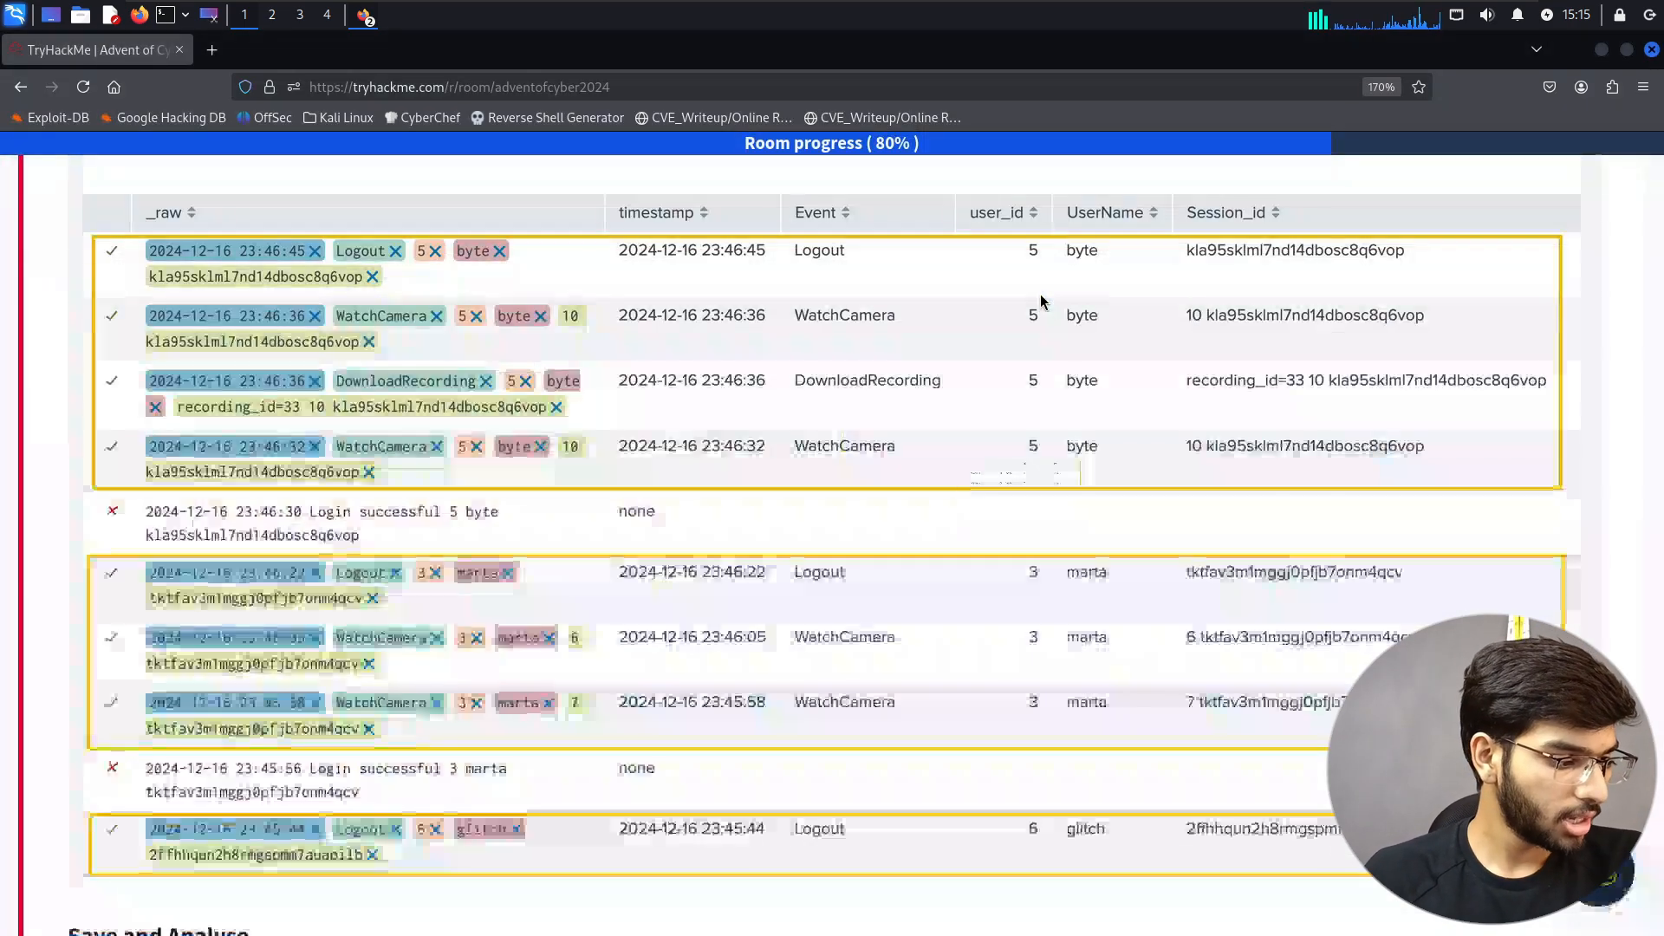
pyautogui.scroll(-5, 1056, 292)
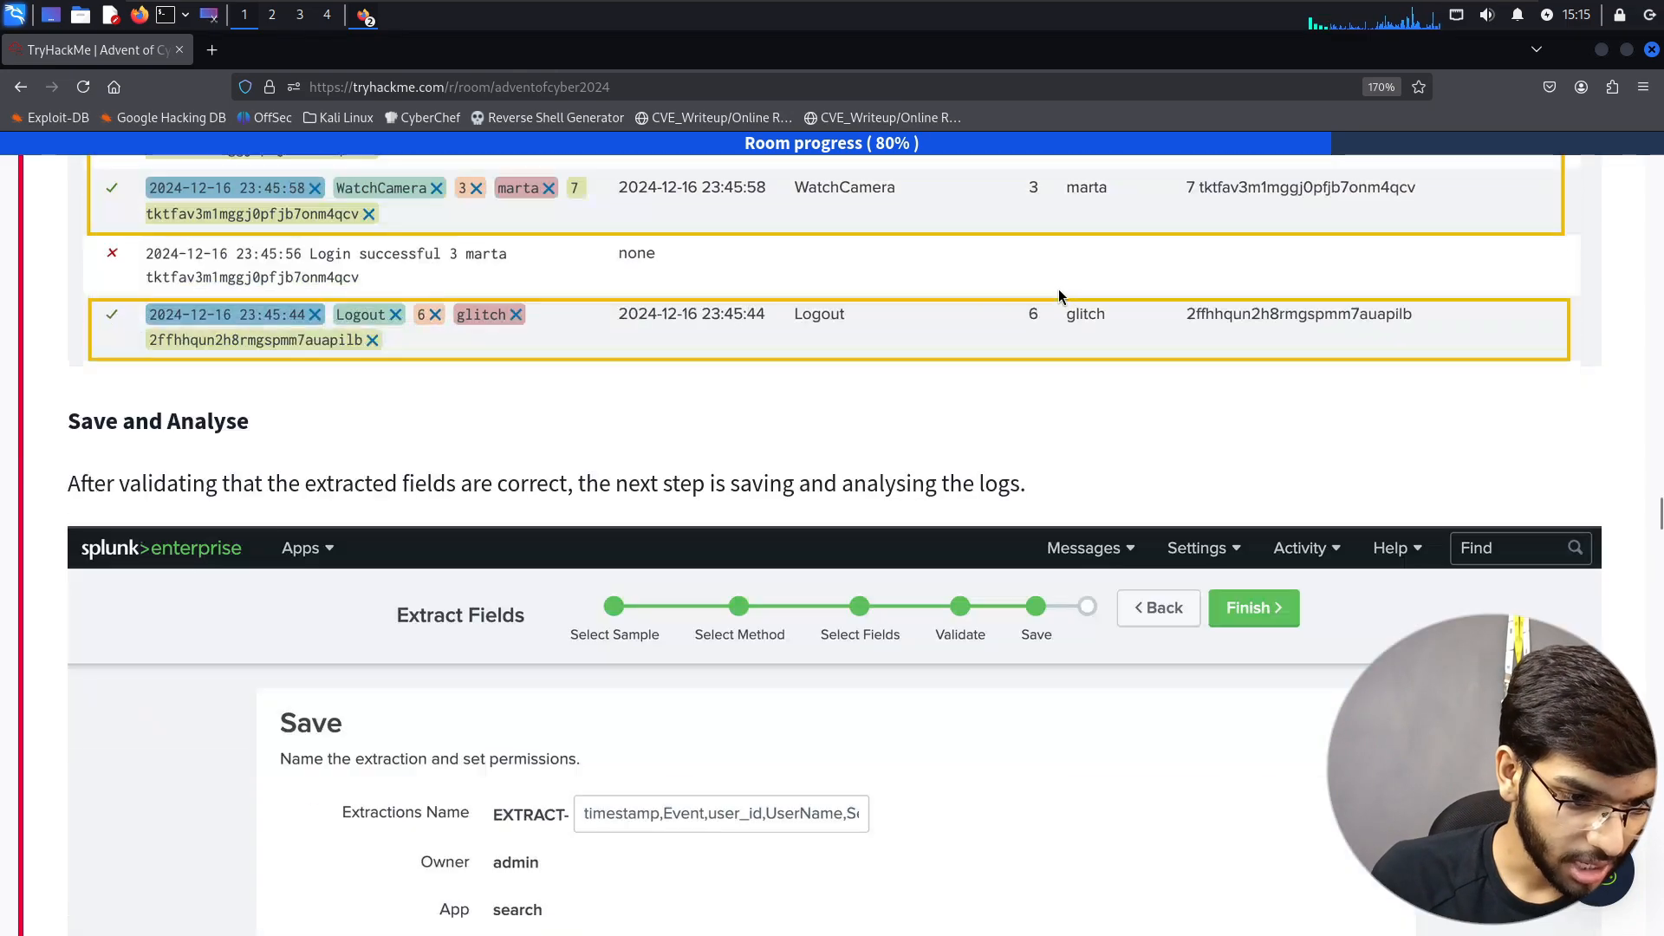
pyautogui.scroll(-3, 694, 409)
pyautogui.hotkey('alt', 'Tab')
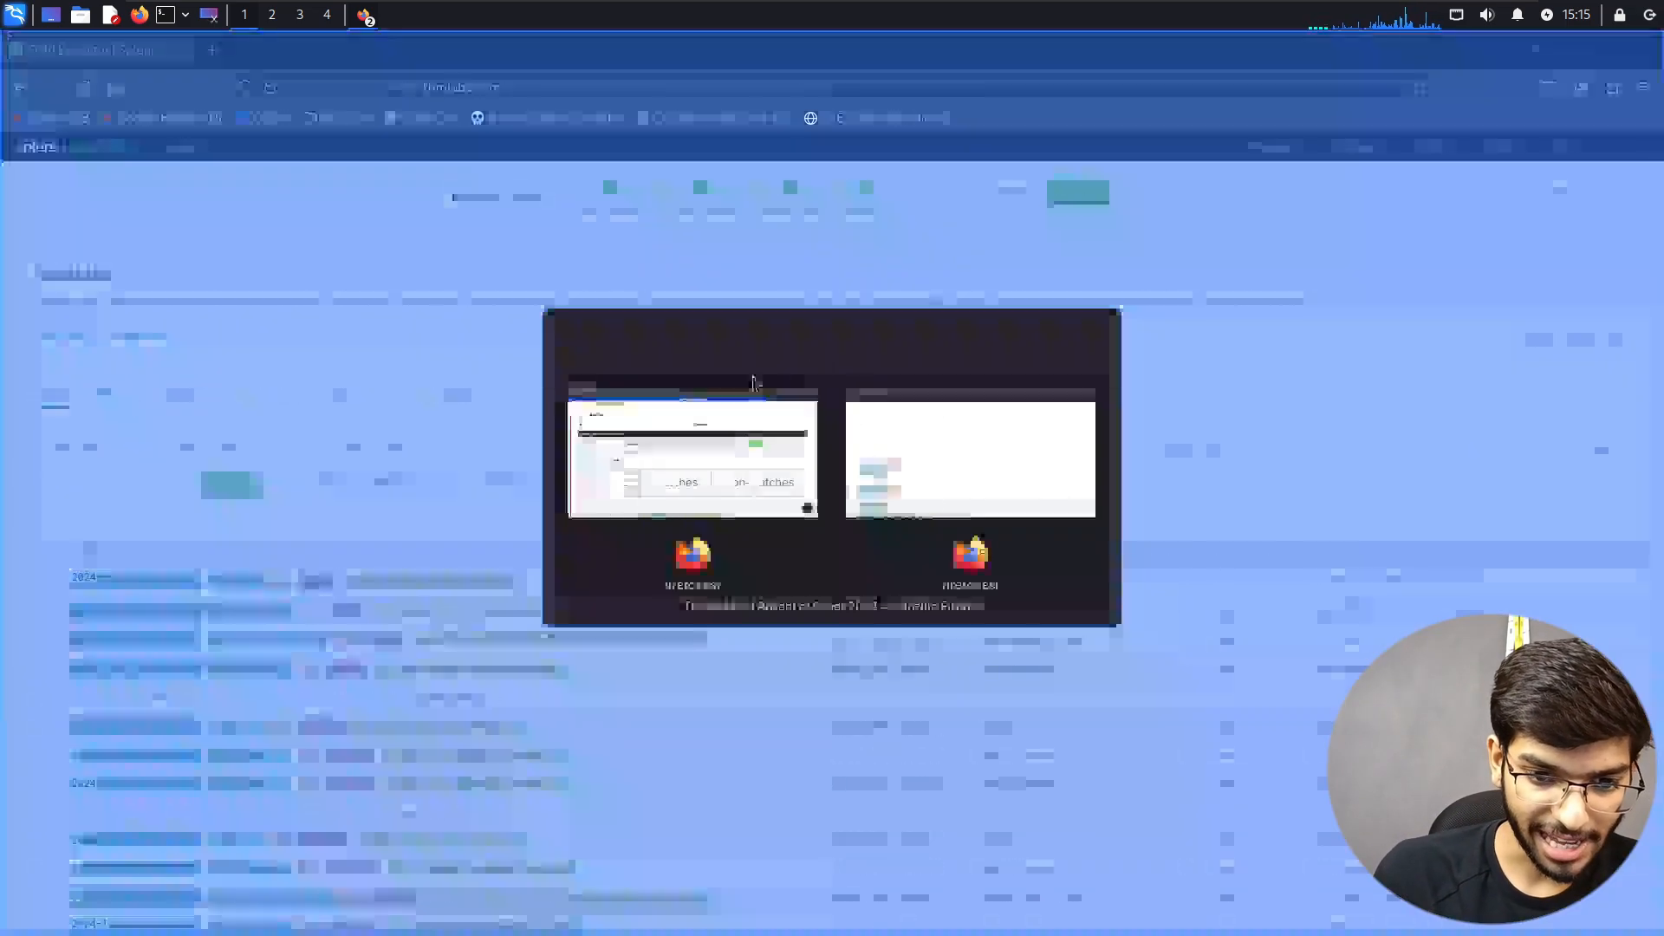
pyautogui.click(1082, 190)
# - Check the Save and Analyse instructions in the TryHackMe room, and finish saving the field extraction in Splunk
pyautogui.hotkey('alt', 'Tab')
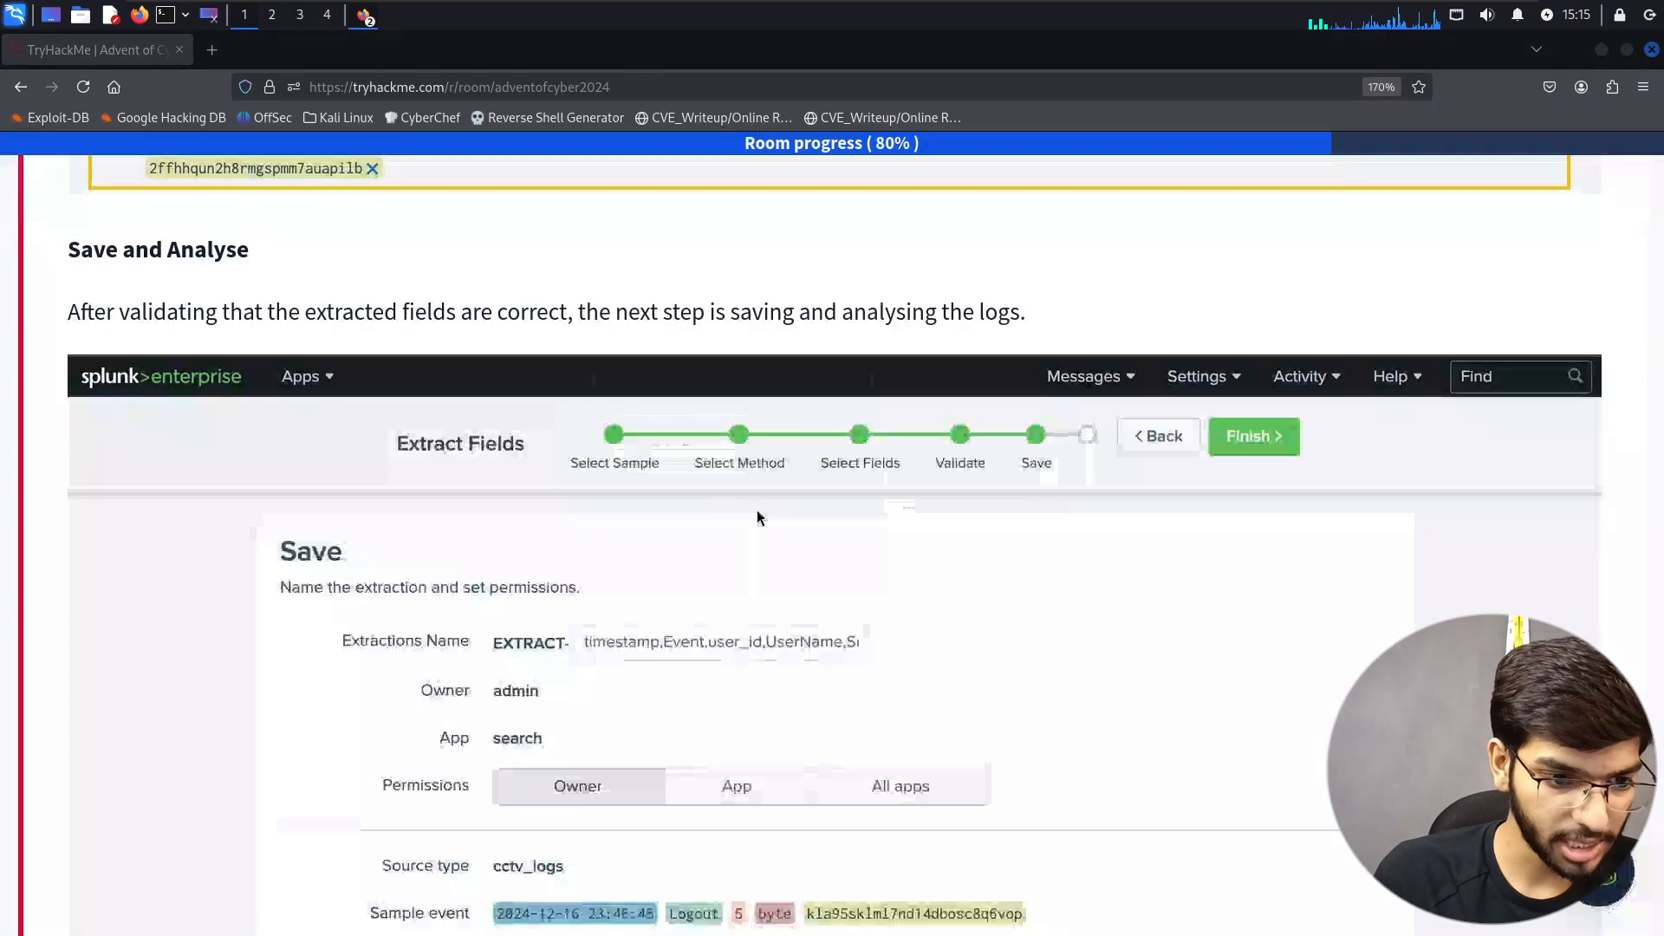
pyautogui.moveTo(189, 305); pyautogui.dragTo(1064, 299)
pyautogui.click(1065, 299)
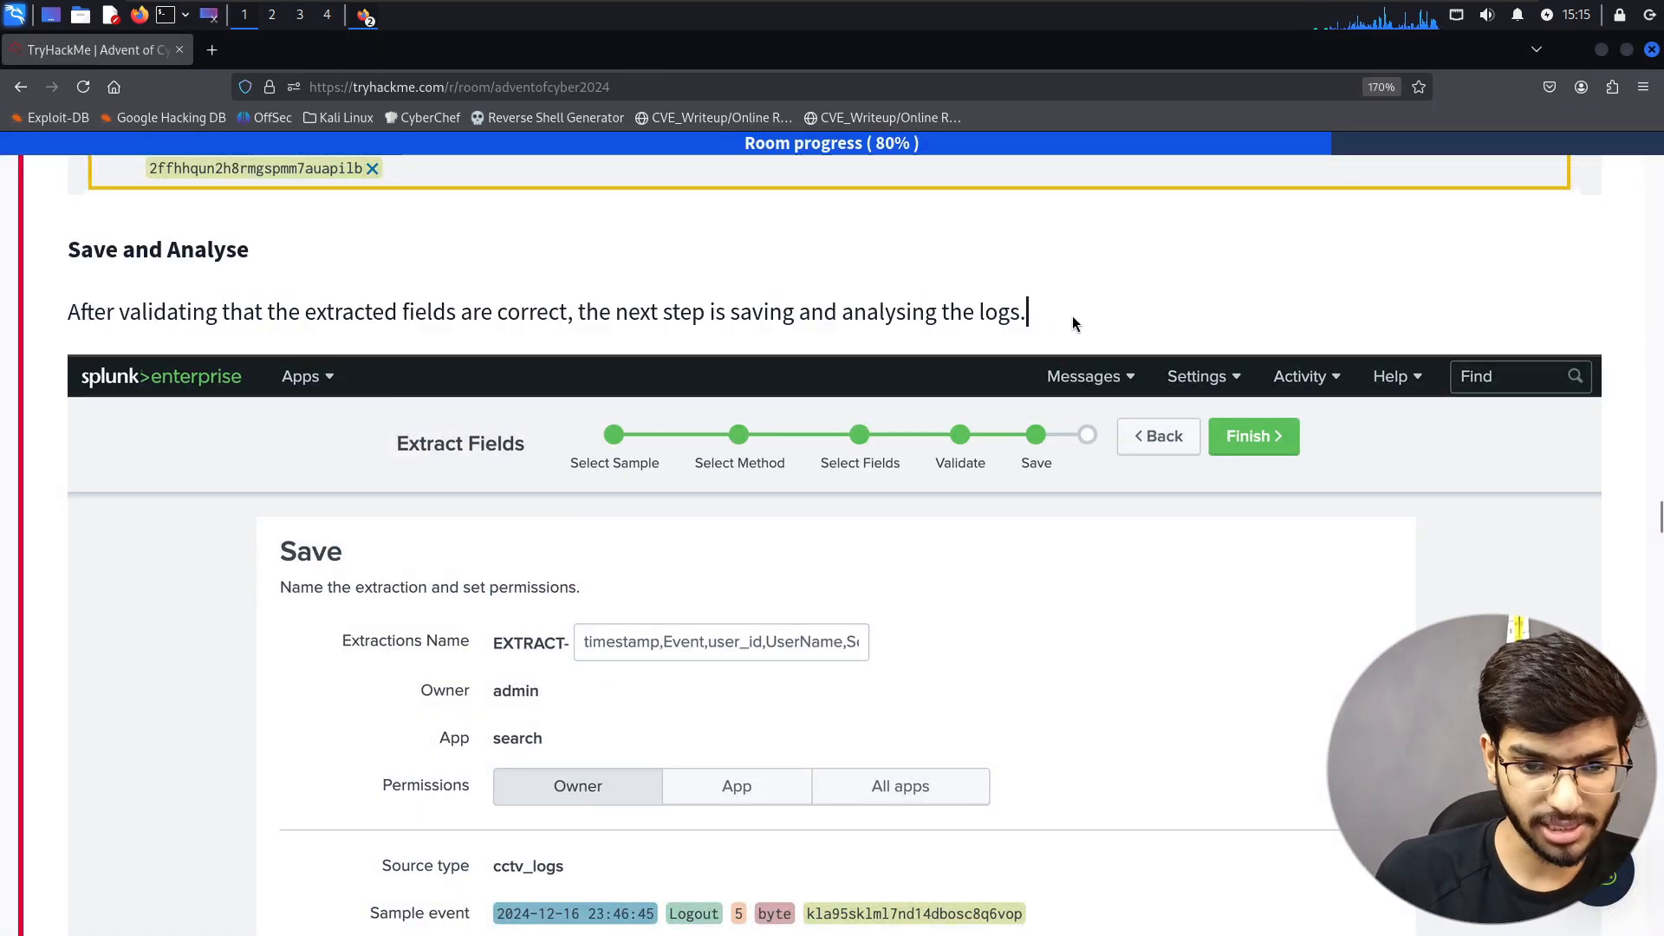
pyautogui.scroll(-4, 1074, 317)
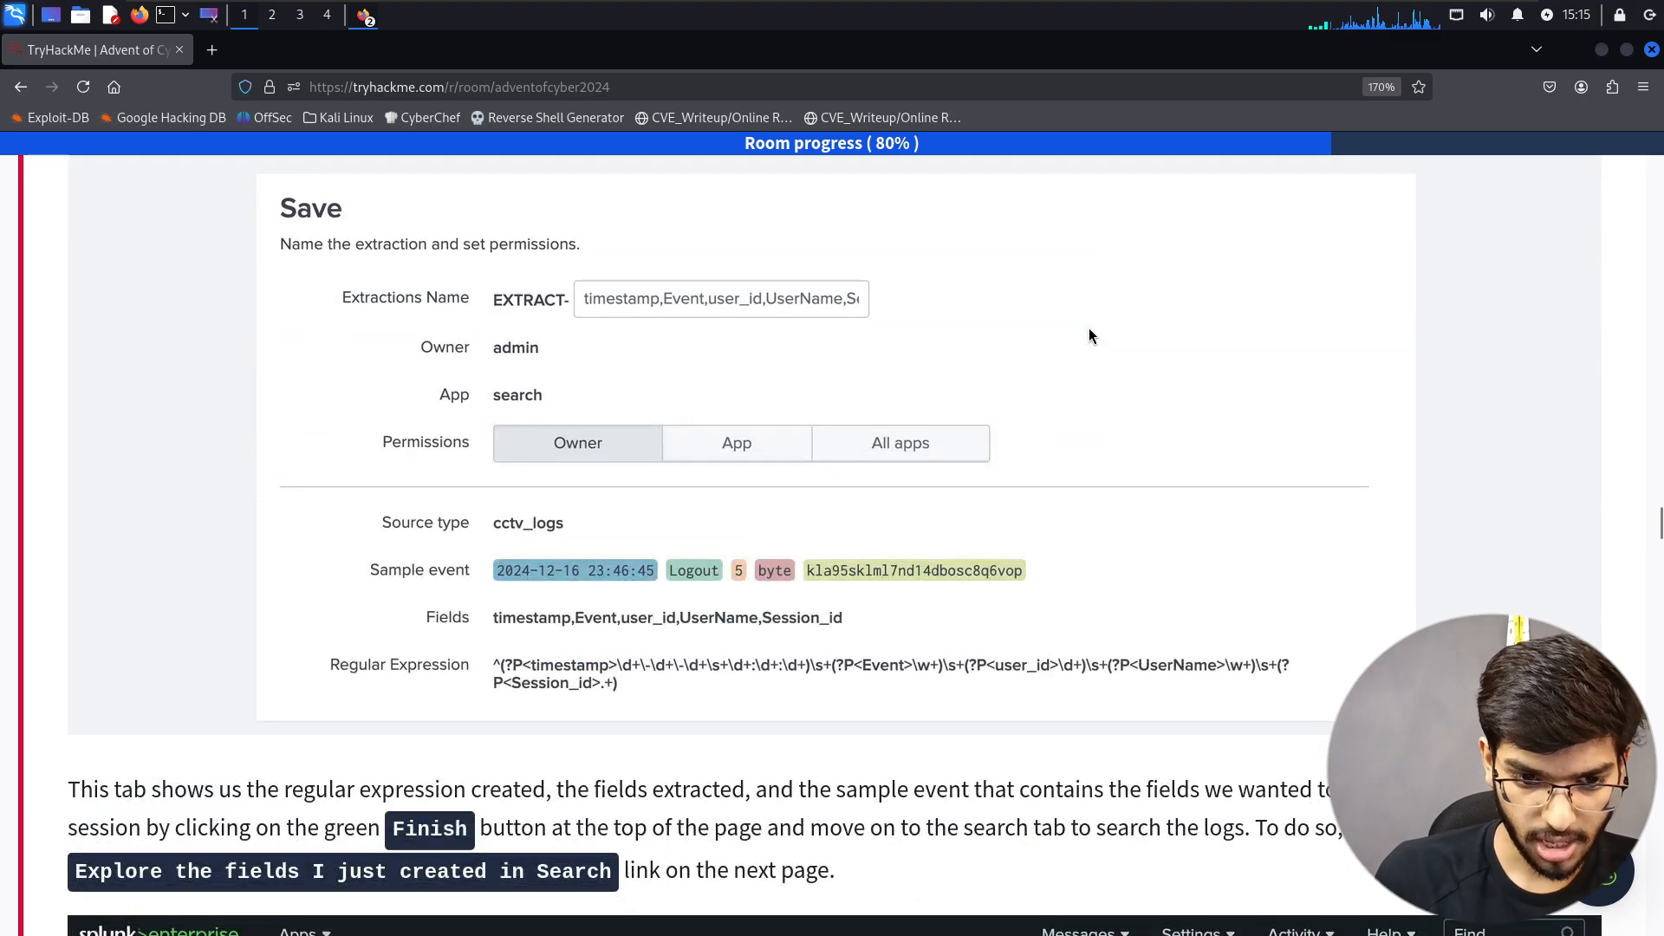
pyautogui.hotkey('alt', 'Tab')
pyautogui.click(1131, 197)
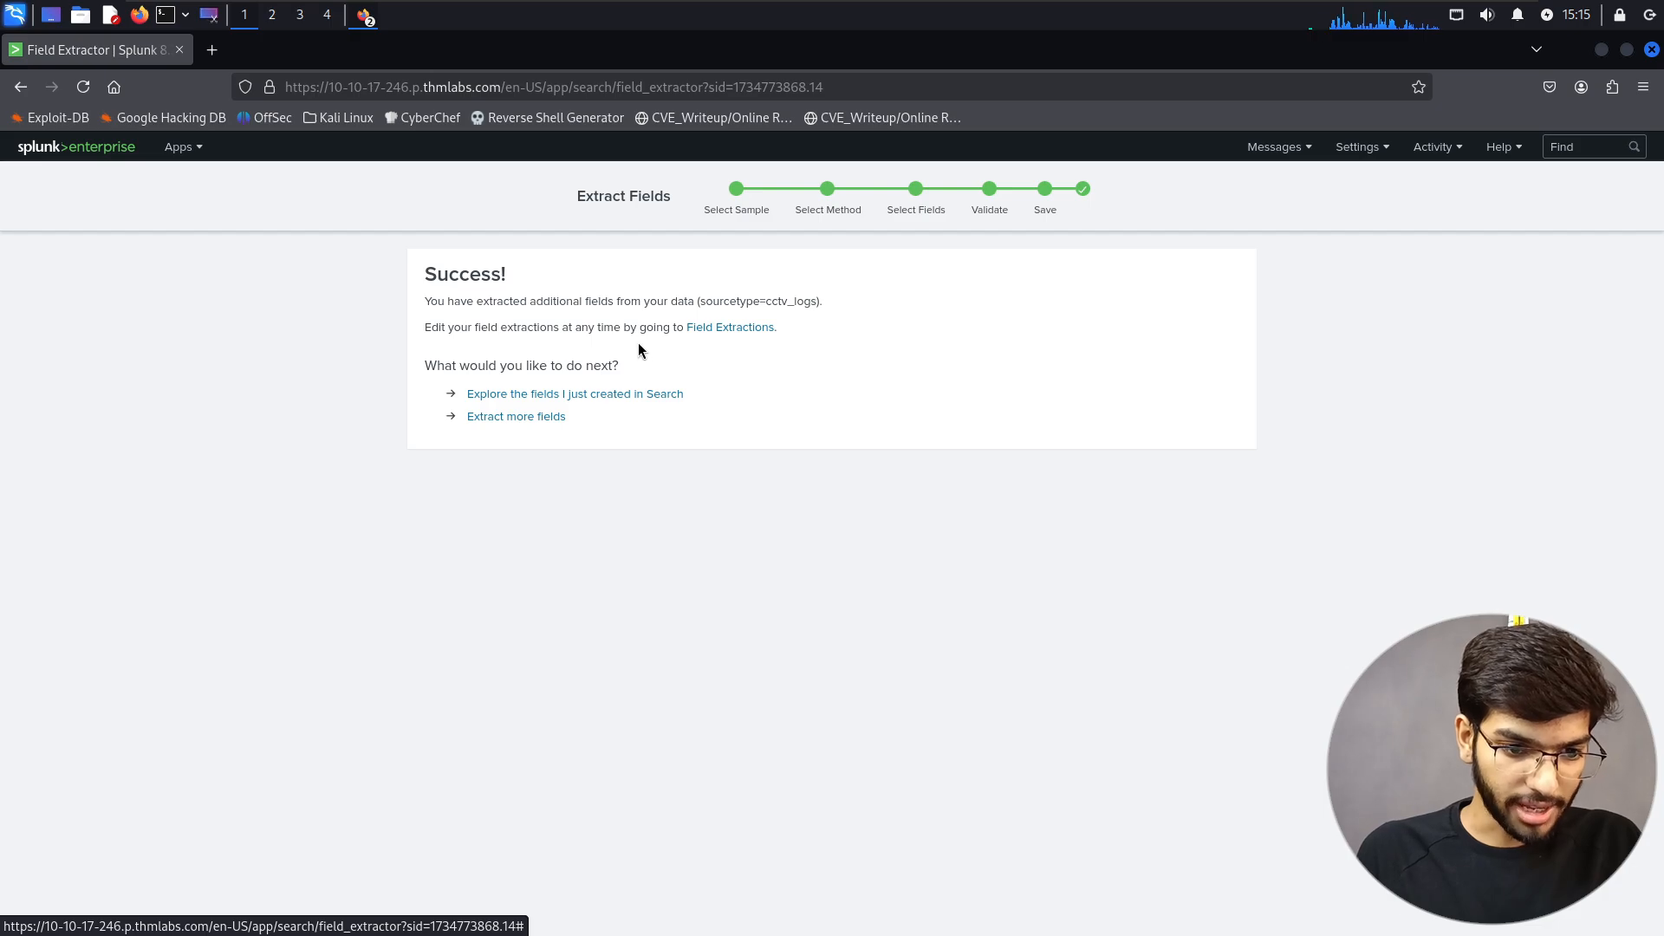
# - Read the TryHackMe room's explanation of exploring the created fields in Search, and return to Splunk's extraction page
pyautogui.hotkey('alt', 'Tab')
pyautogui.scroll(-5, 665, 351)
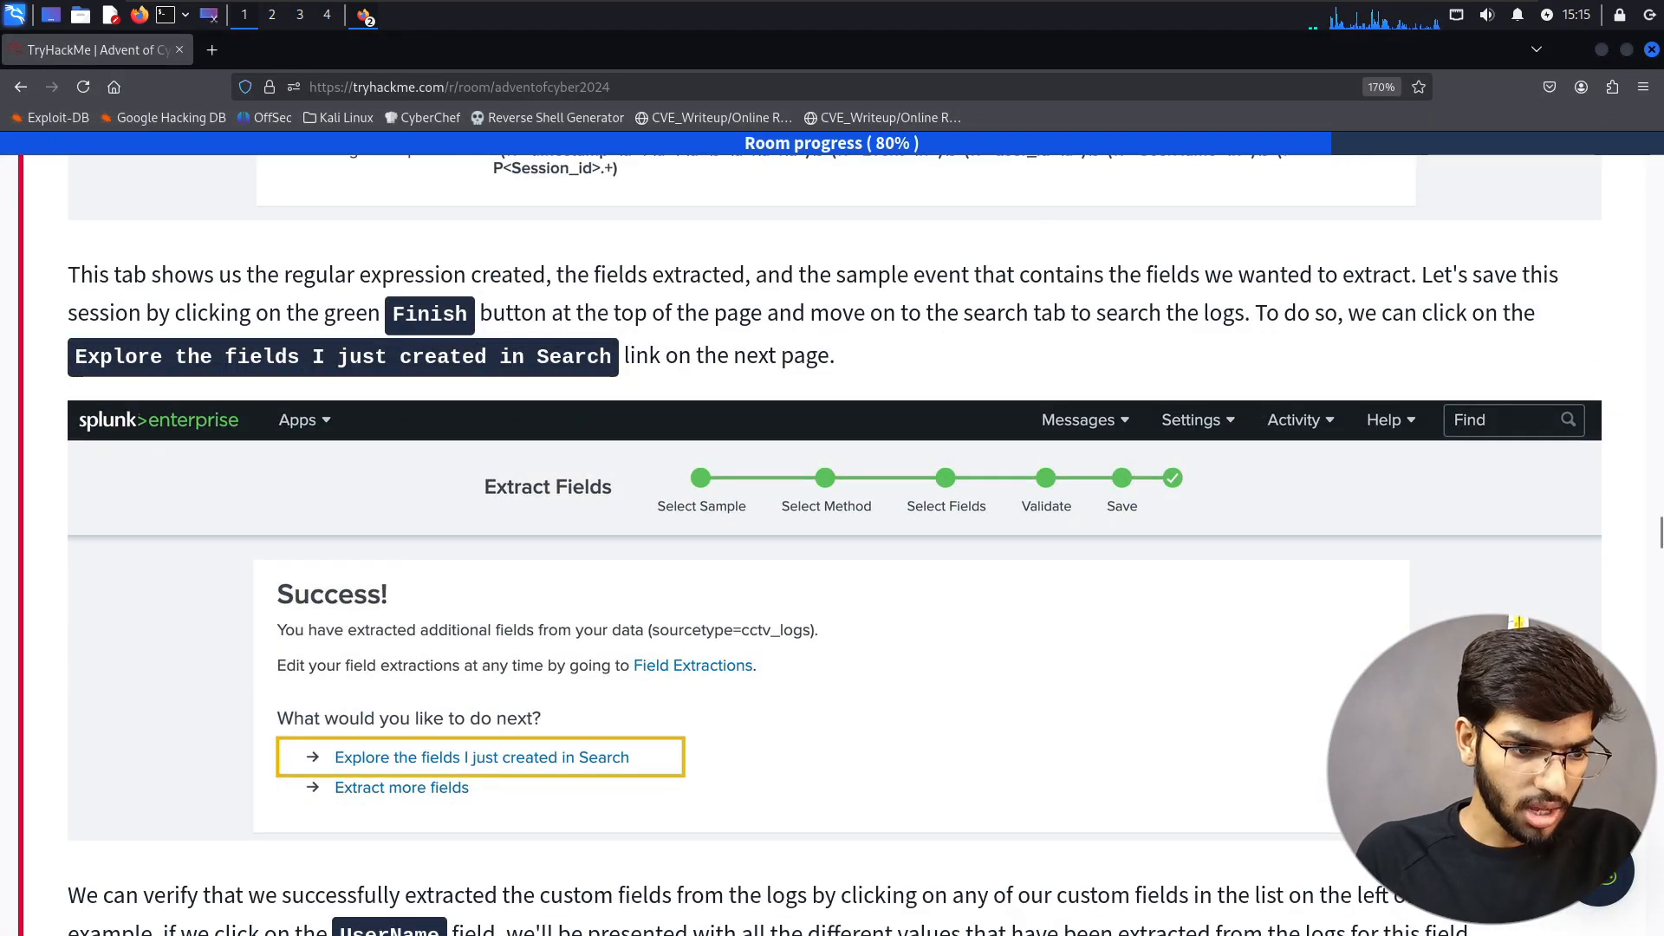
pyautogui.moveTo(133, 275); pyautogui.dragTo(517, 276)
pyautogui.click(515, 276)
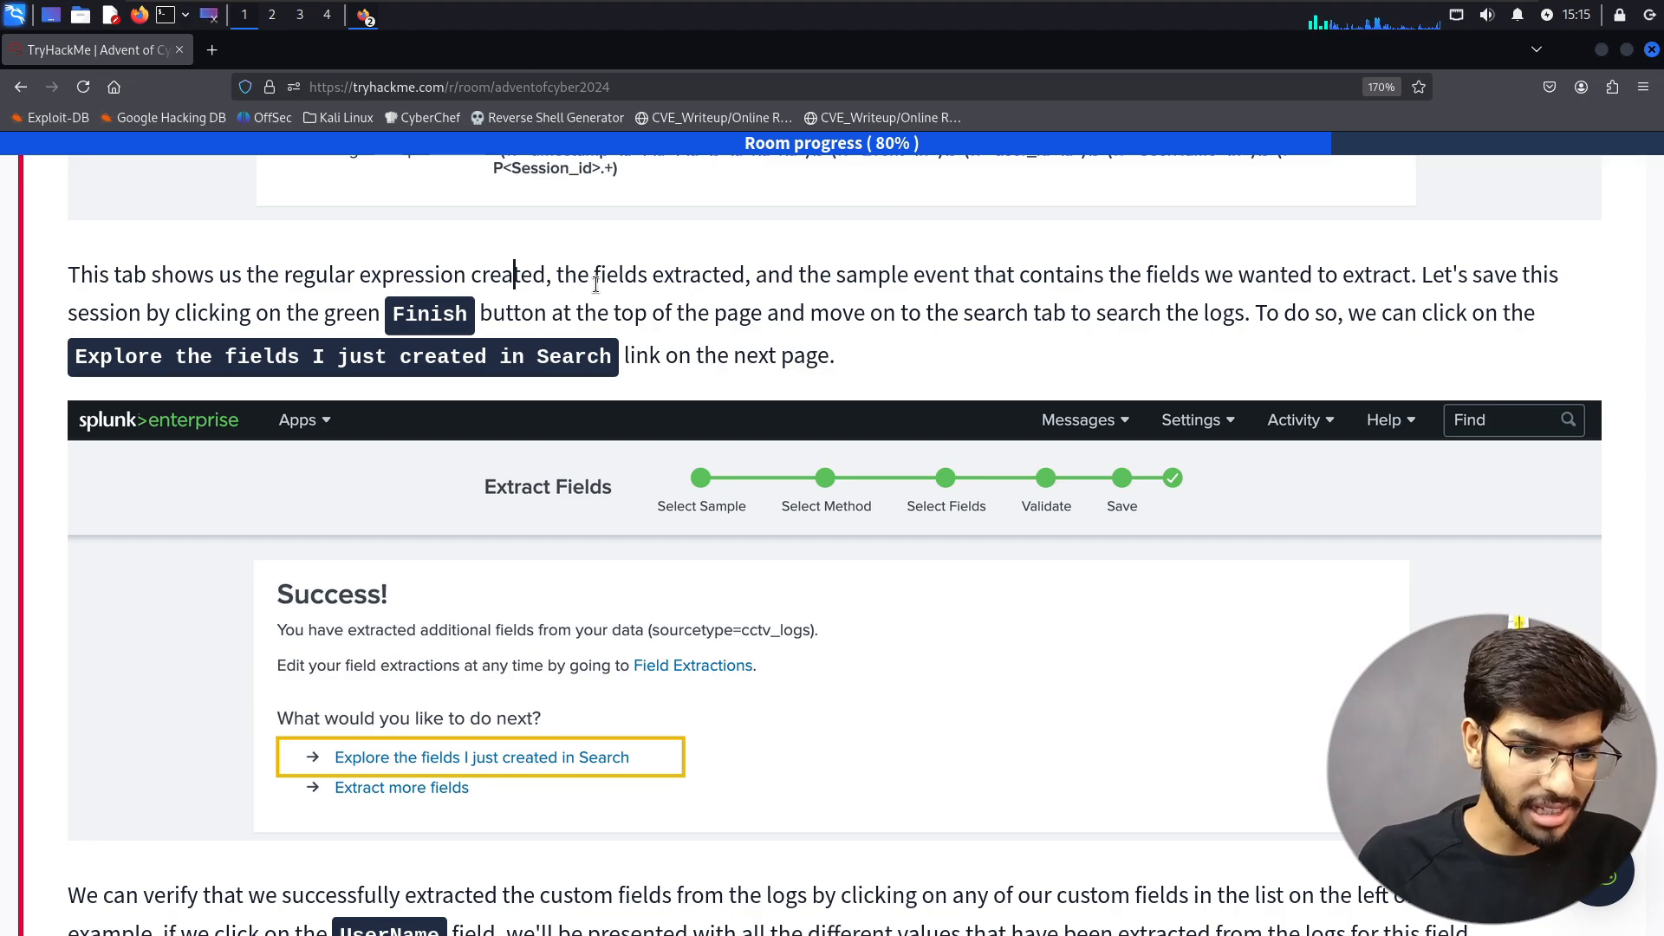
pyautogui.hotkey('alt', 'Tab')
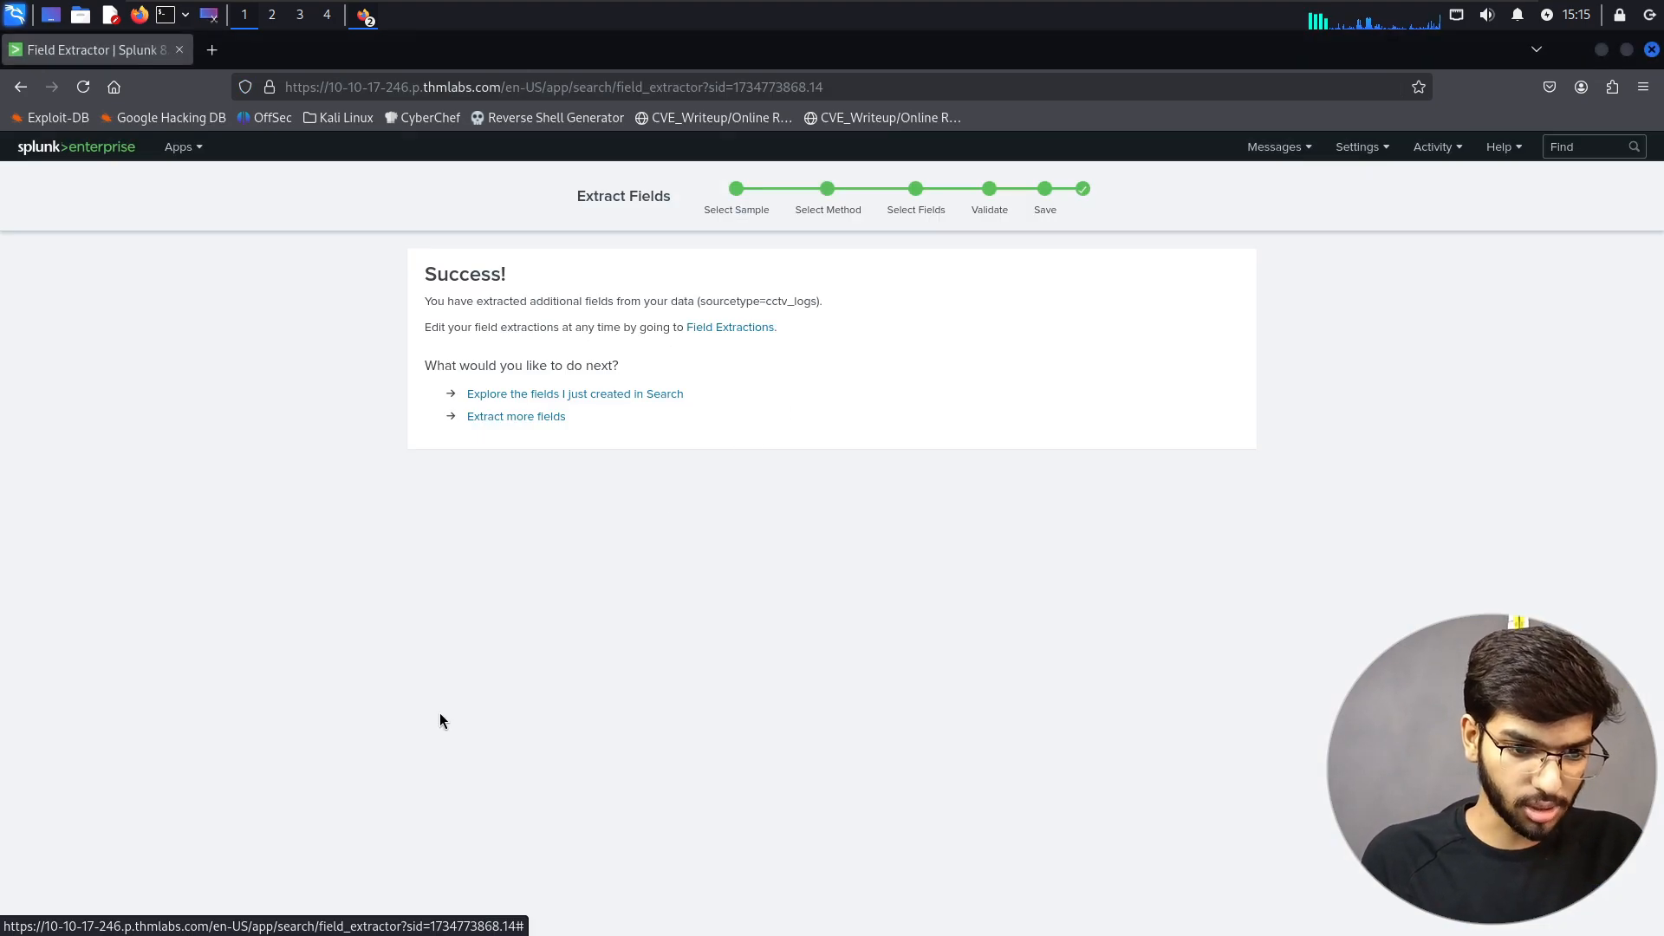
# - Open the newly created fields in Search, and read the TryHackMe room's instructions for verifying the extracted custom fields
pyautogui.click(646, 393)
pyautogui.hotkey('alt', 'Tab')
pyautogui.scroll(-5, 508, 481)
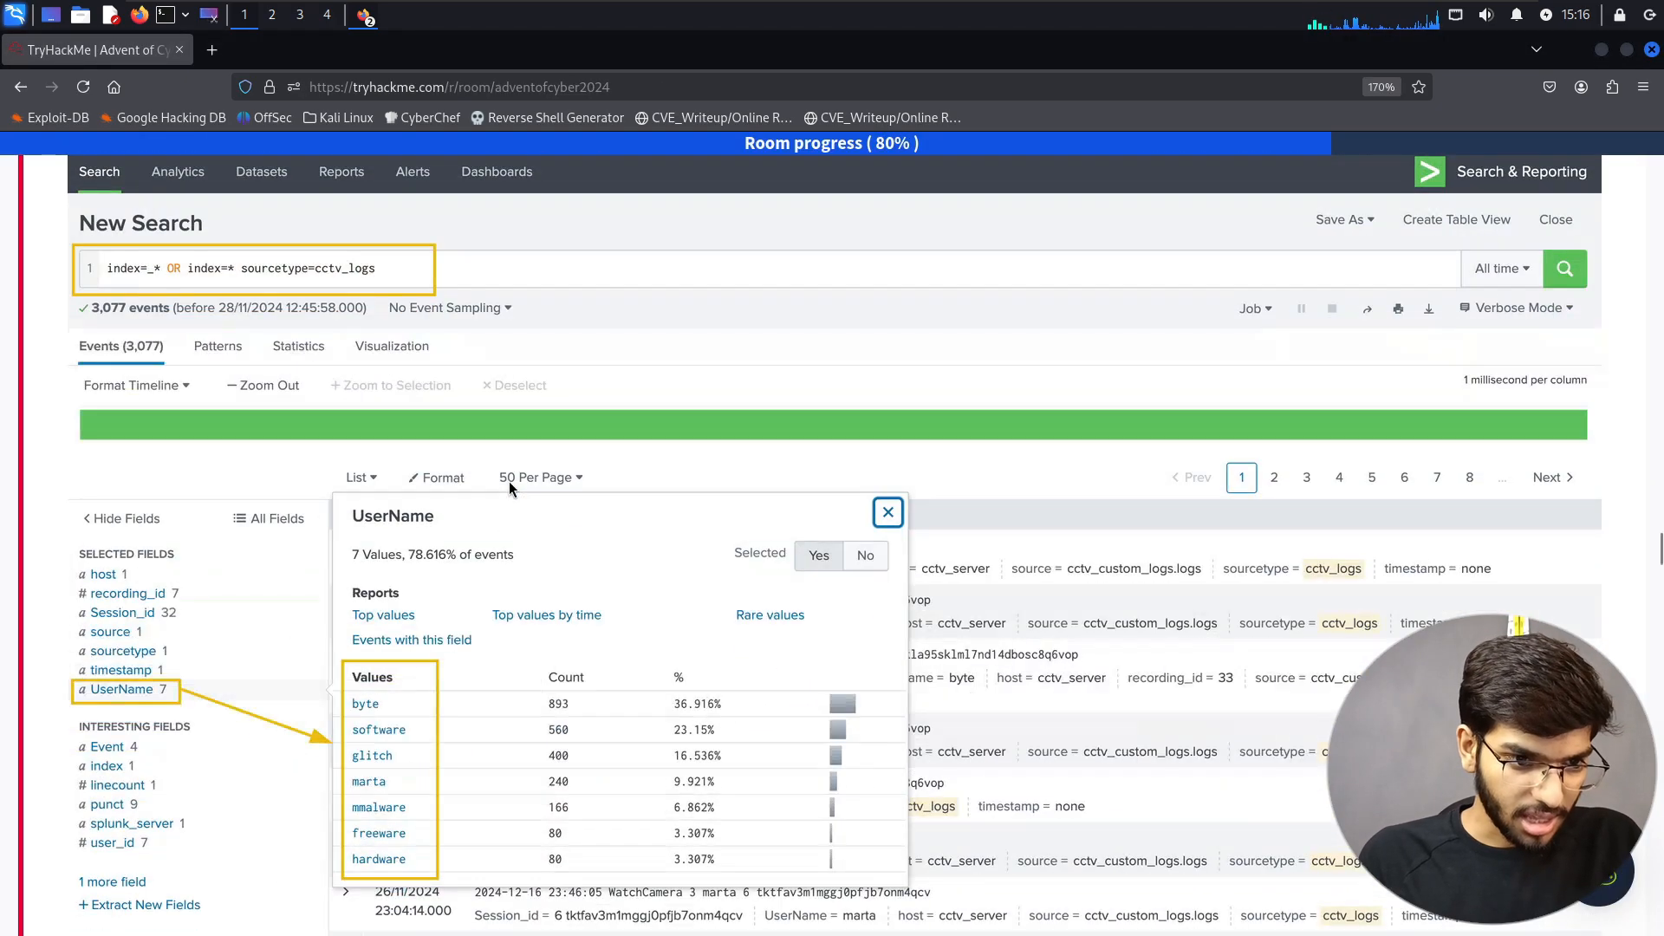
pyautogui.scroll(1, 508, 481)
pyautogui.scroll(2, 508, 481)
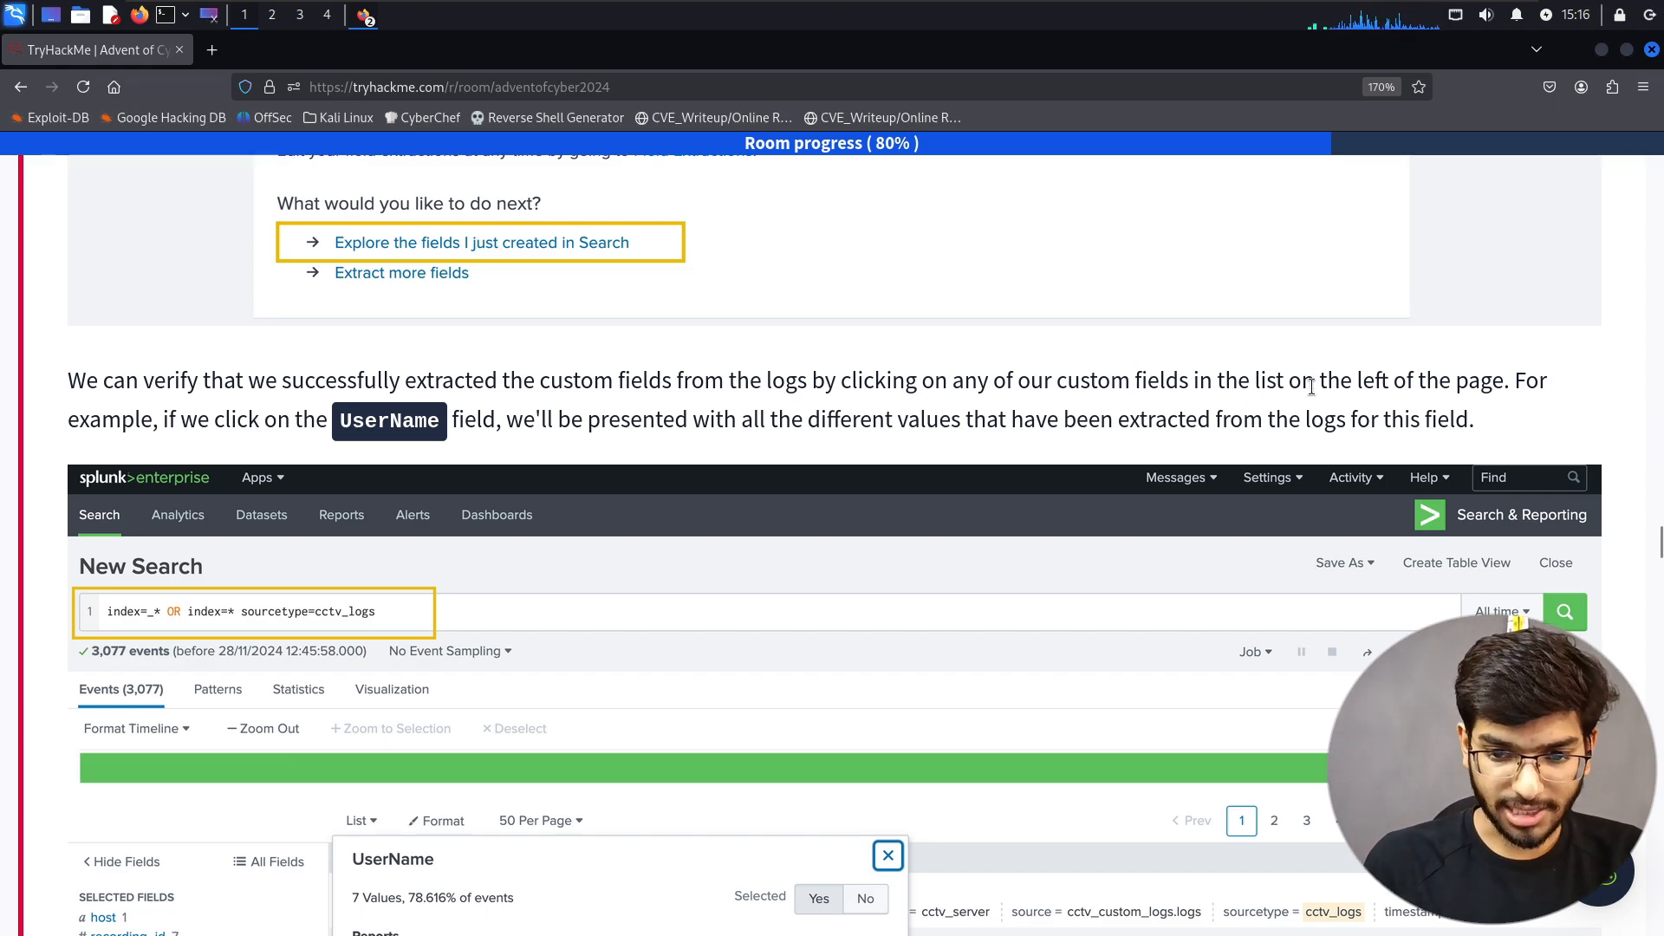
pyautogui.scroll(-2, 1320, 391)
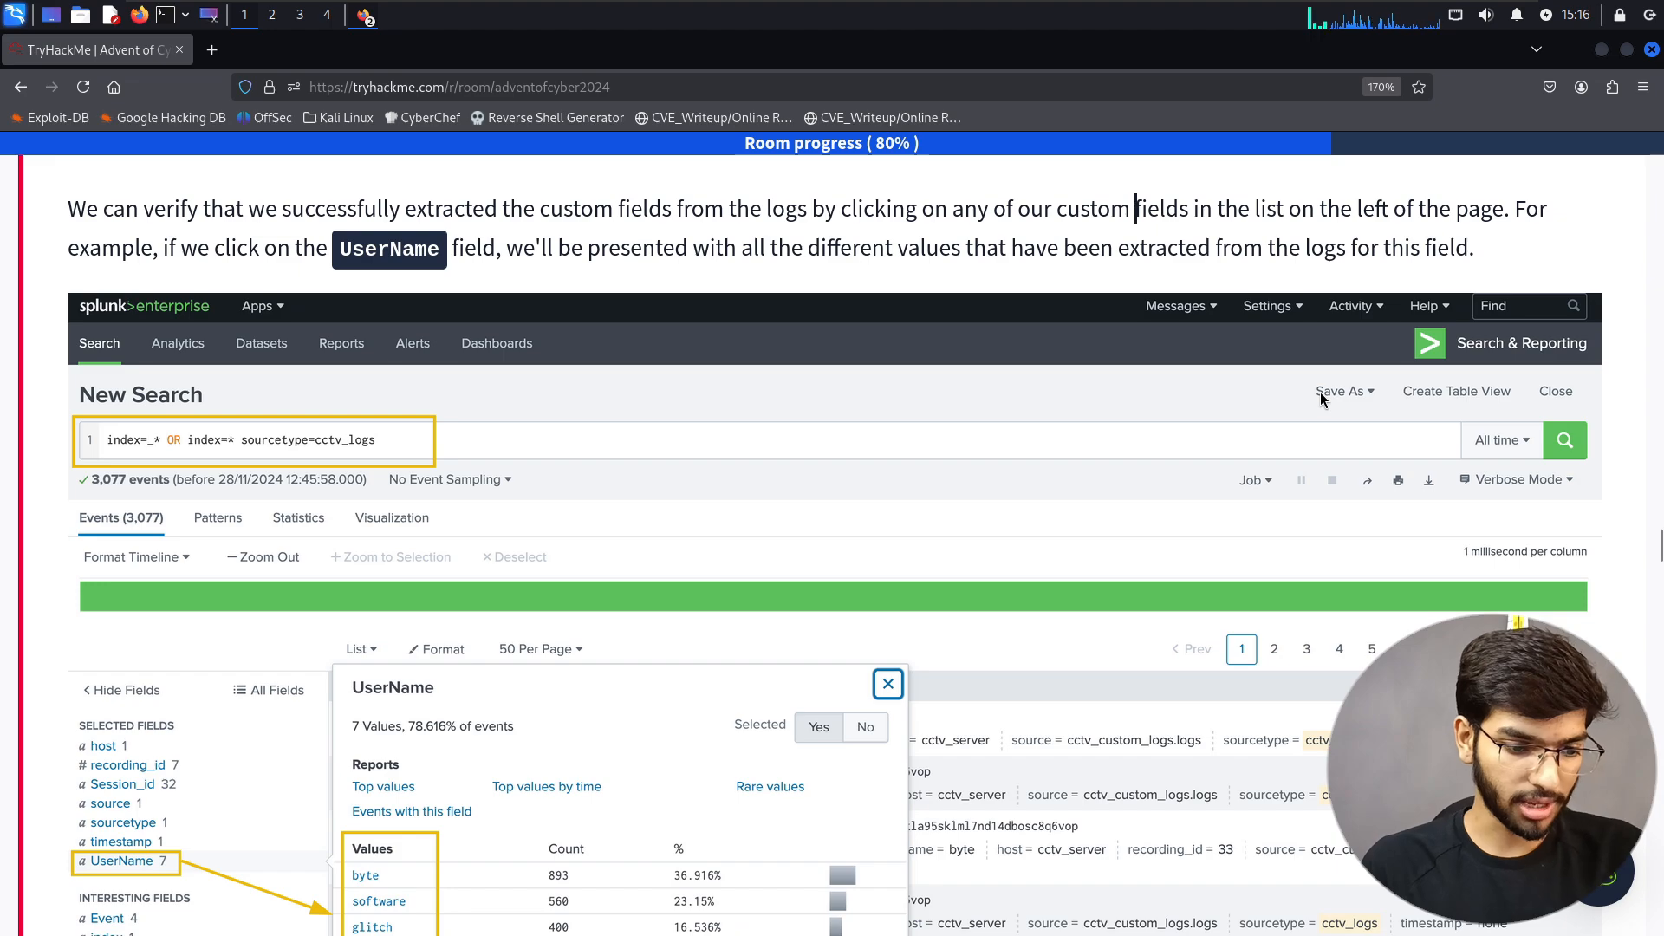
pyautogui.scroll(-2, 1320, 394)
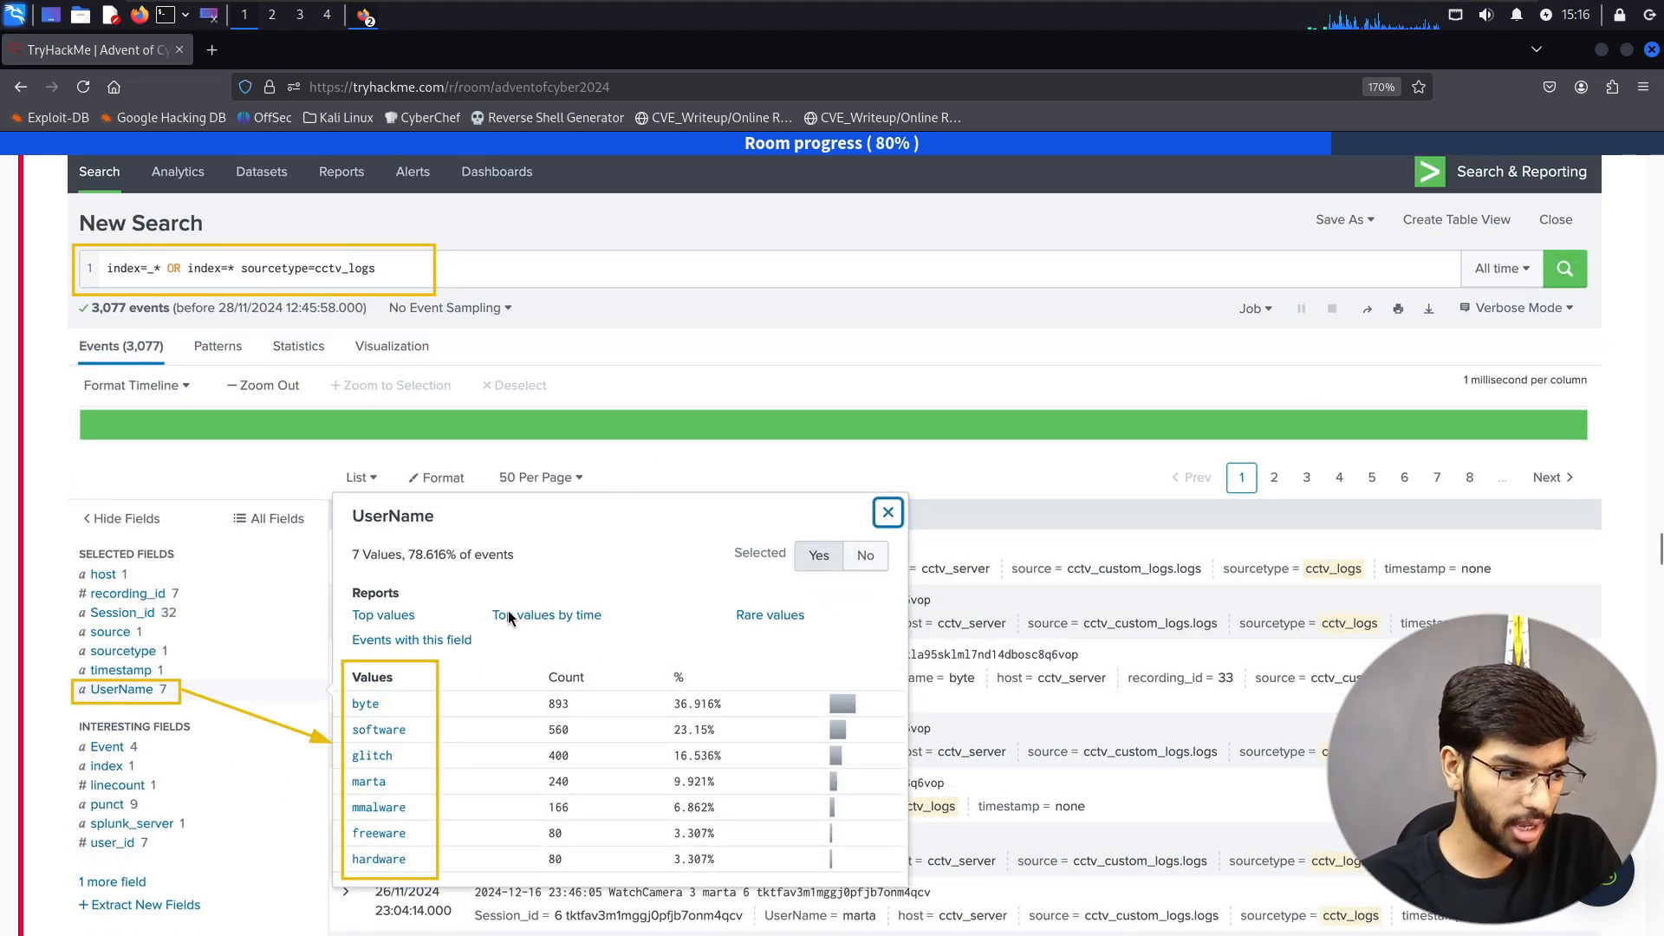
pyautogui.hotkey('alt', 'Tab')
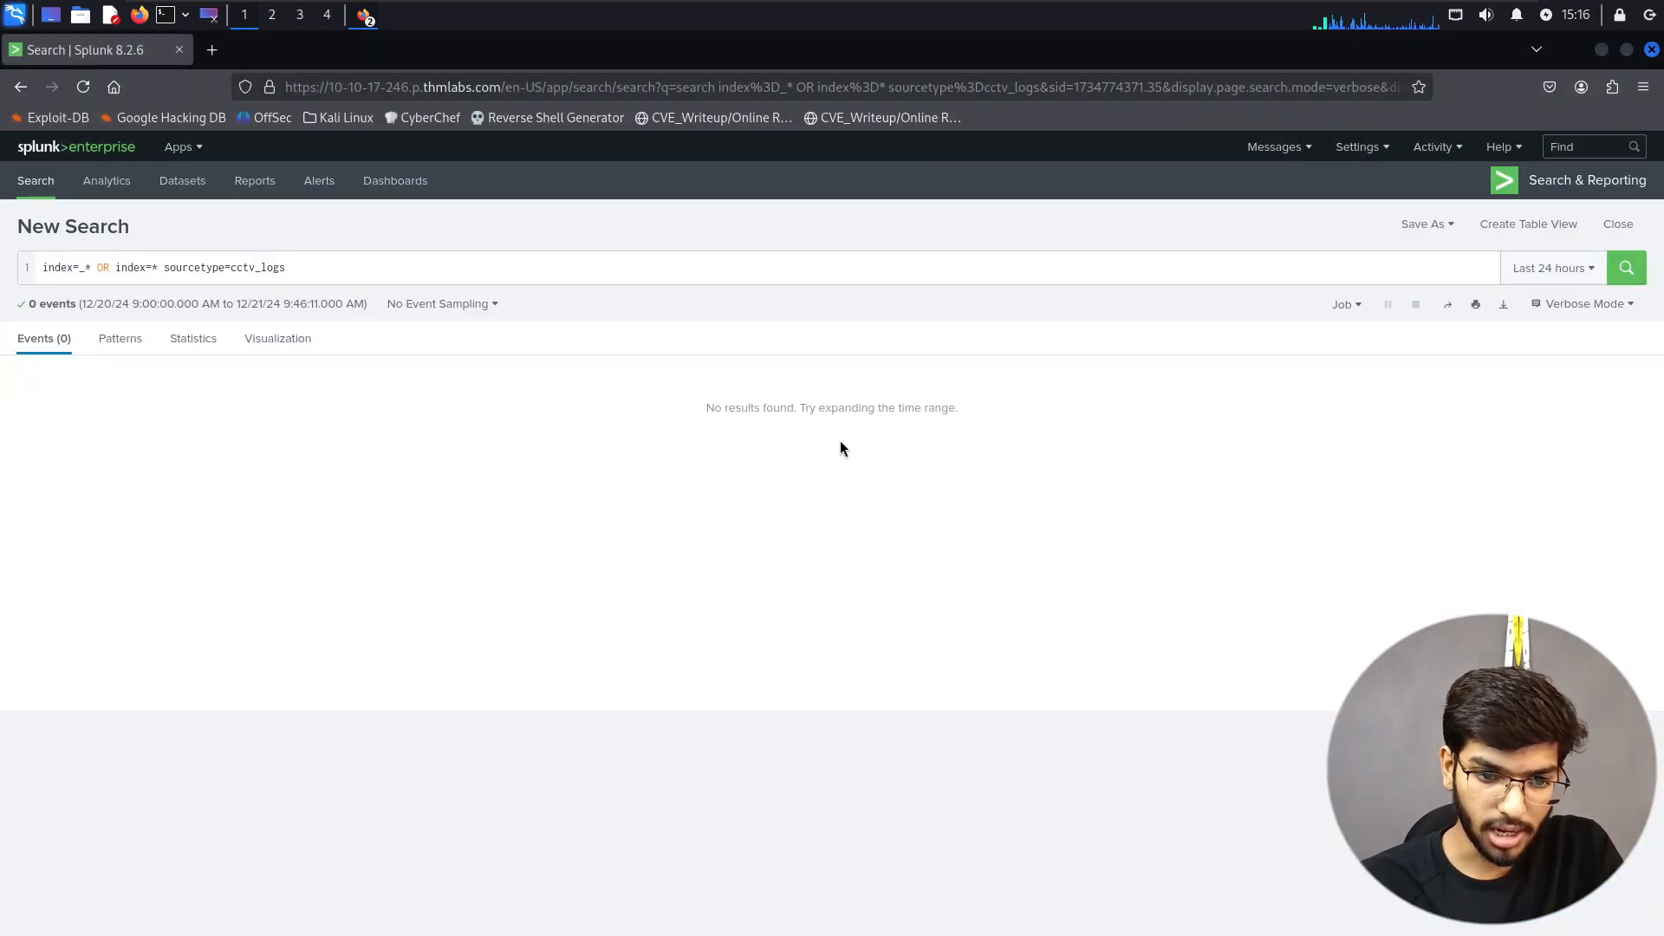
# - Compare the search query and time range in Splunk with the example search in the TryHackMe room
pyautogui.hotkey('alt', 'Tab')
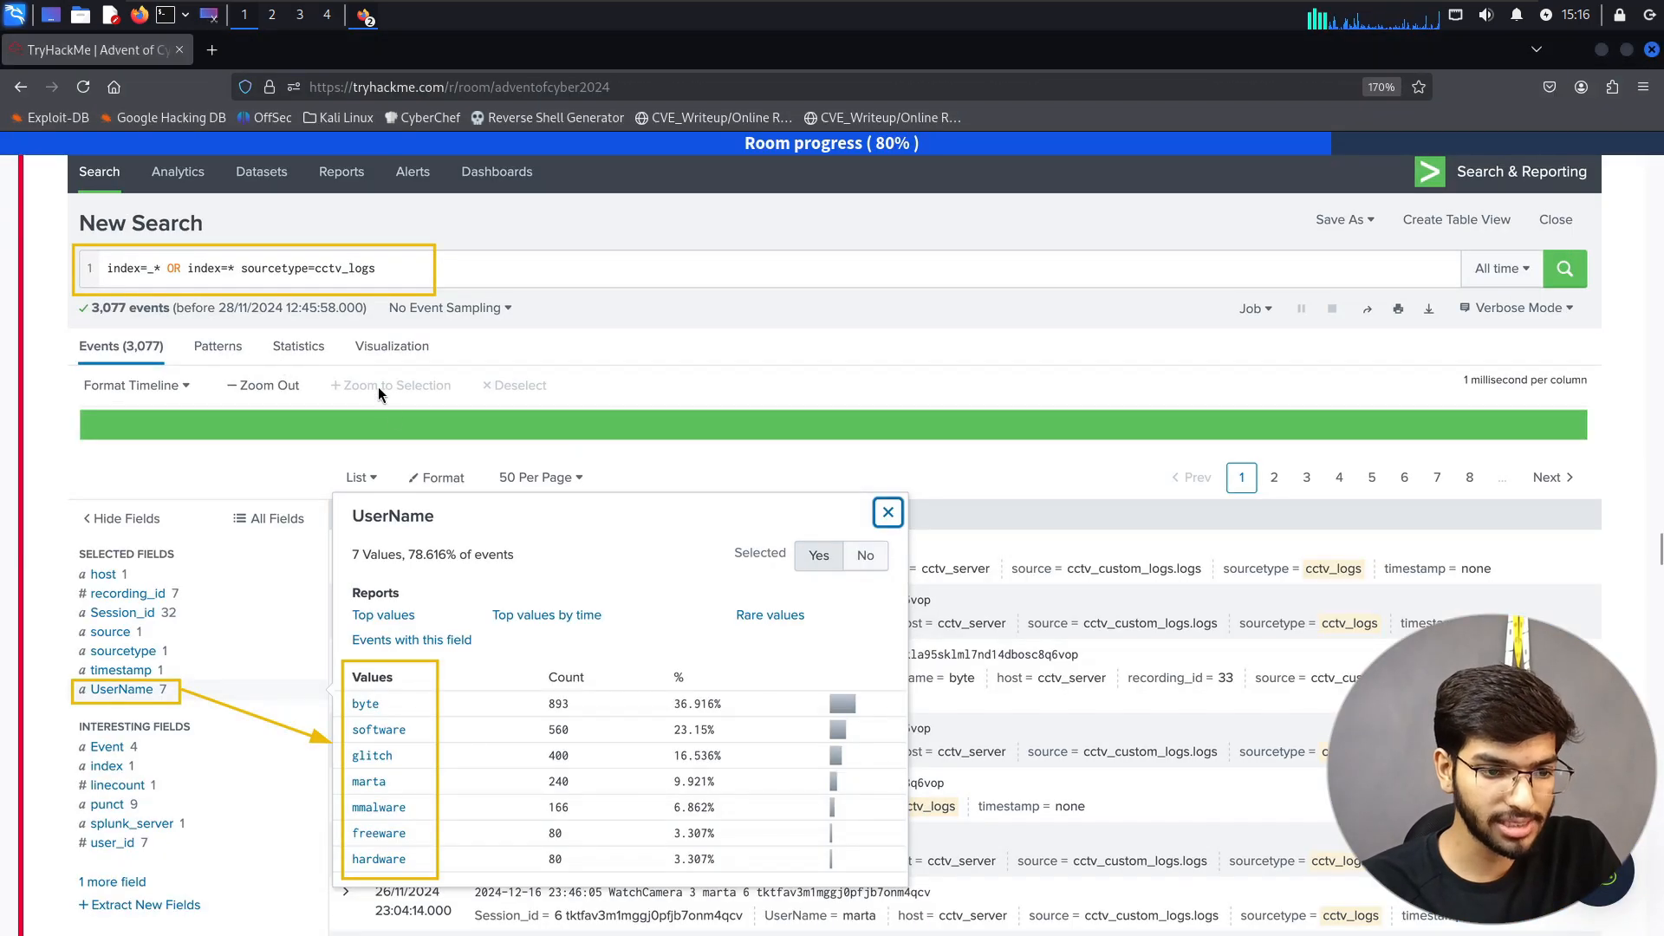
pyautogui.hotkey('alt', 'Tab')
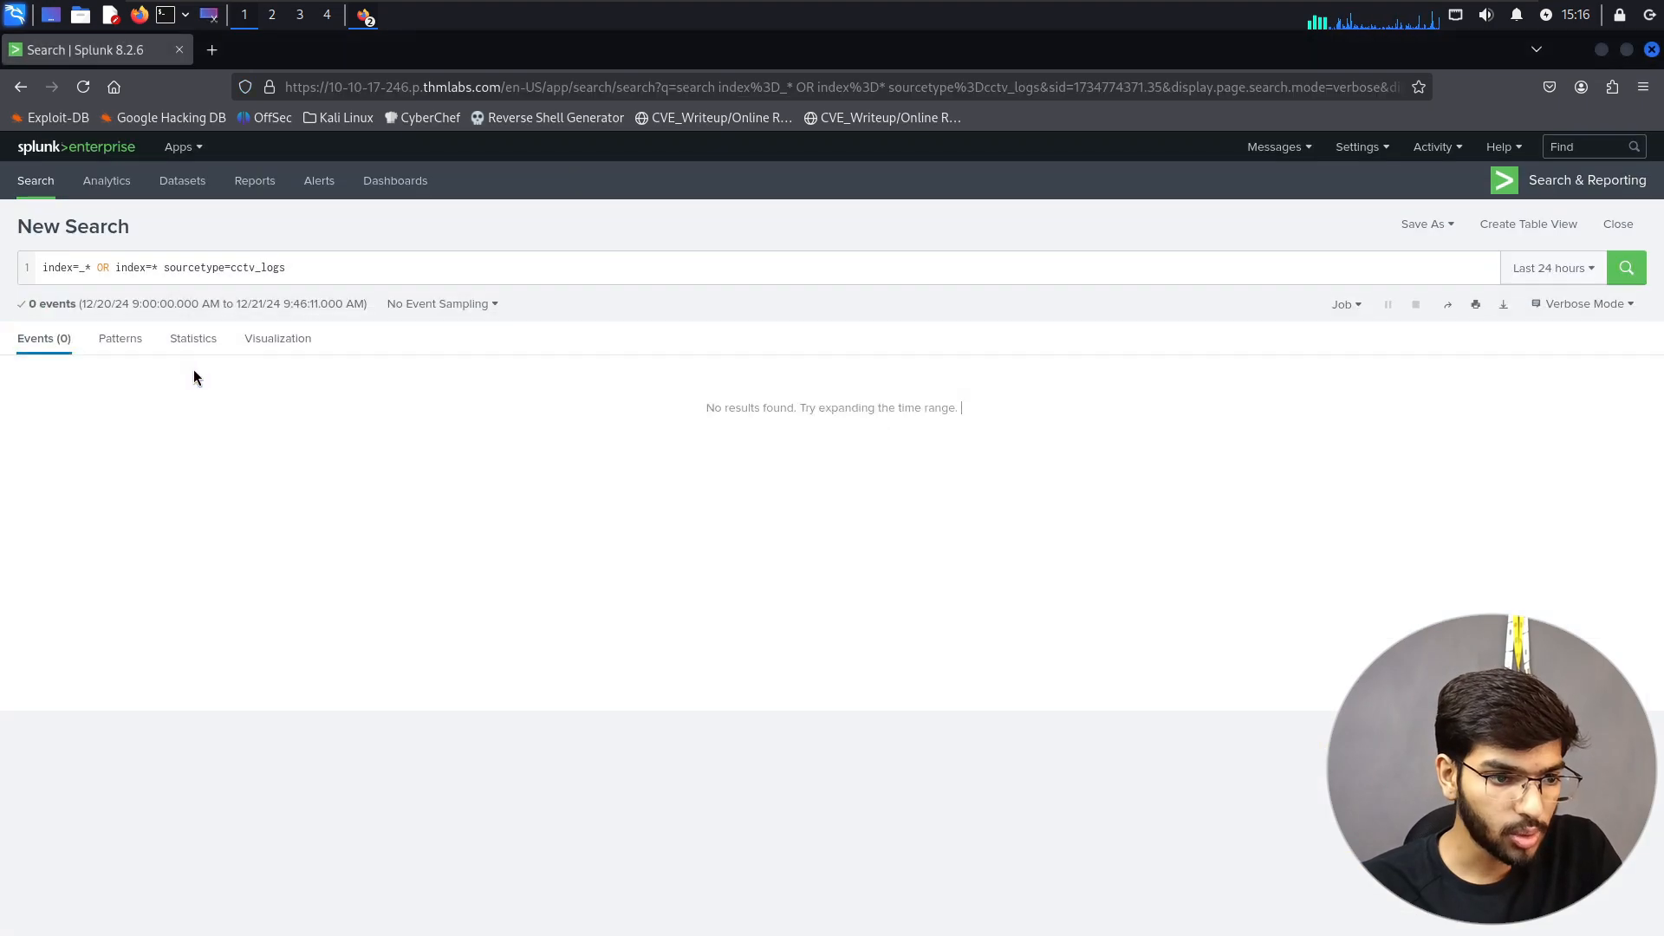
pyautogui.hotkey('alt', 'Tab')
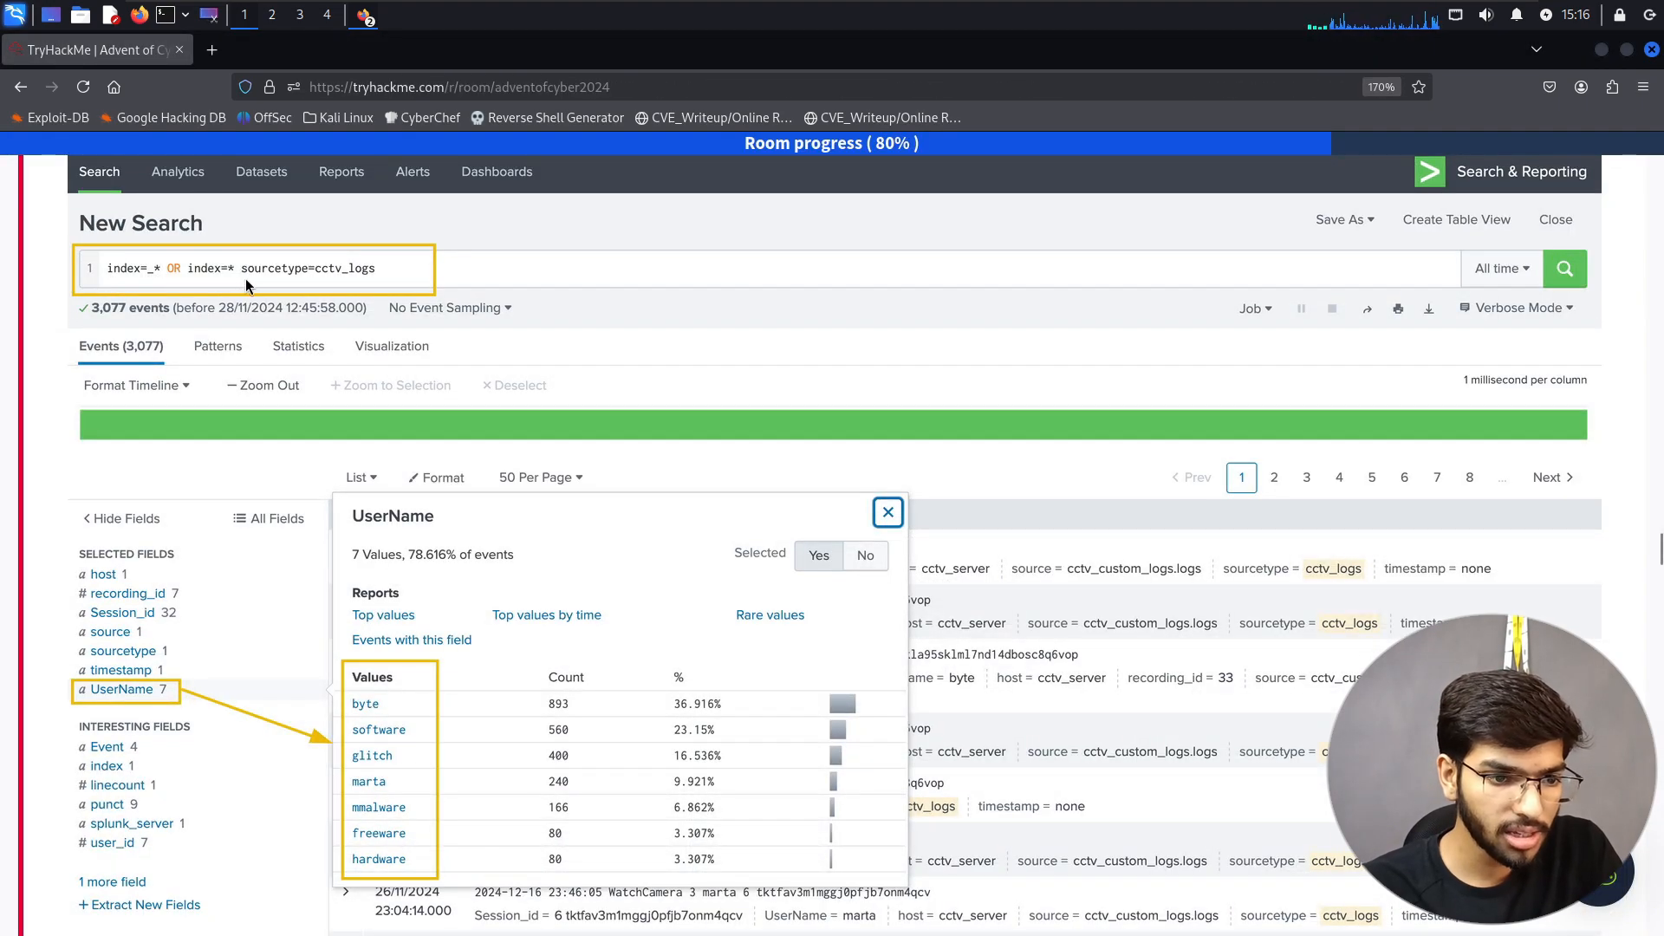
pyautogui.hotkey('alt', 'Tab')
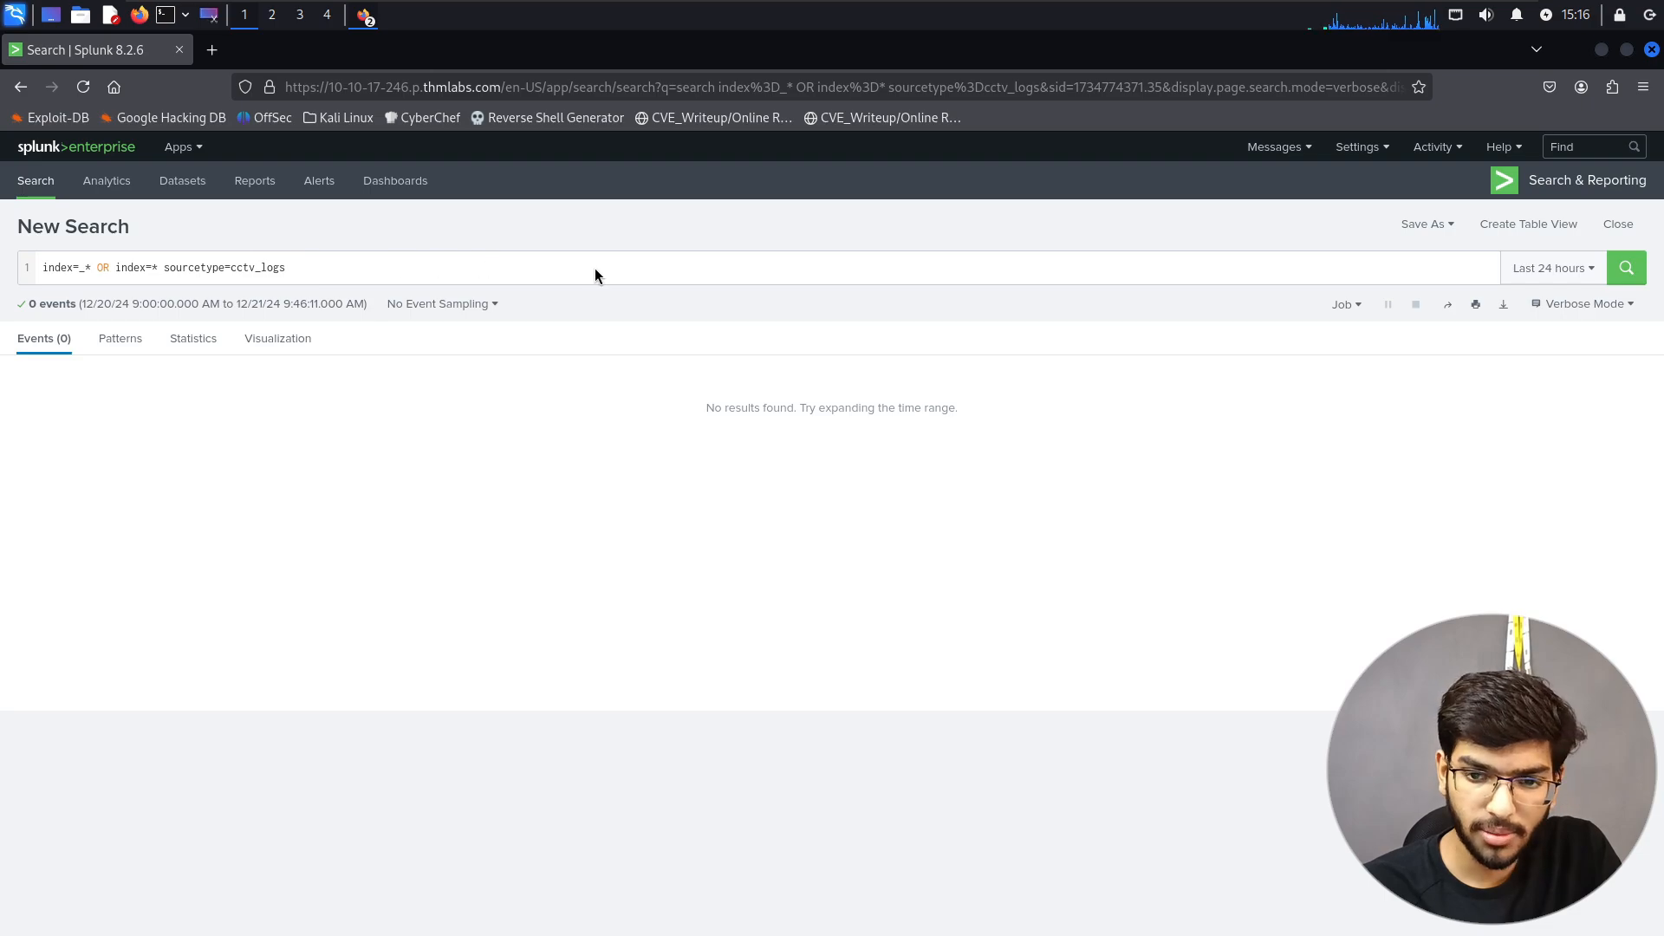
pyautogui.hotkey('alt', 'Tab')
pyautogui.hotkey('alt', 'Tab')
# - Set the cctv_logs search's time range to All time and run the search
pyautogui.click(1551, 268)
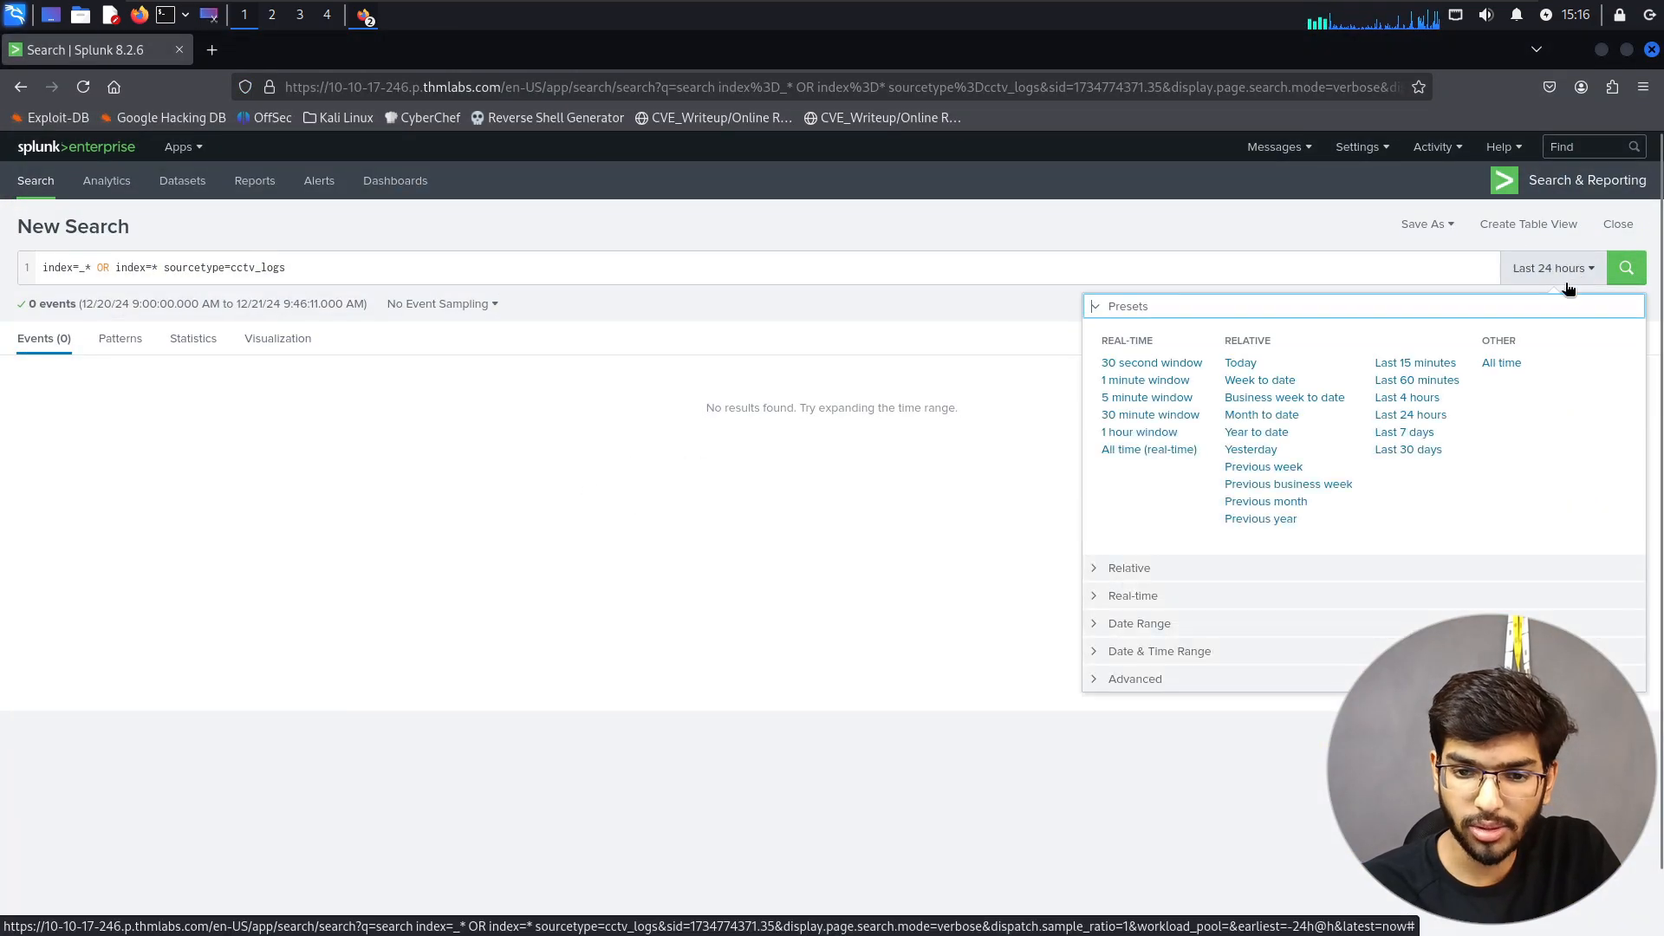
pyautogui.click(1502, 362)
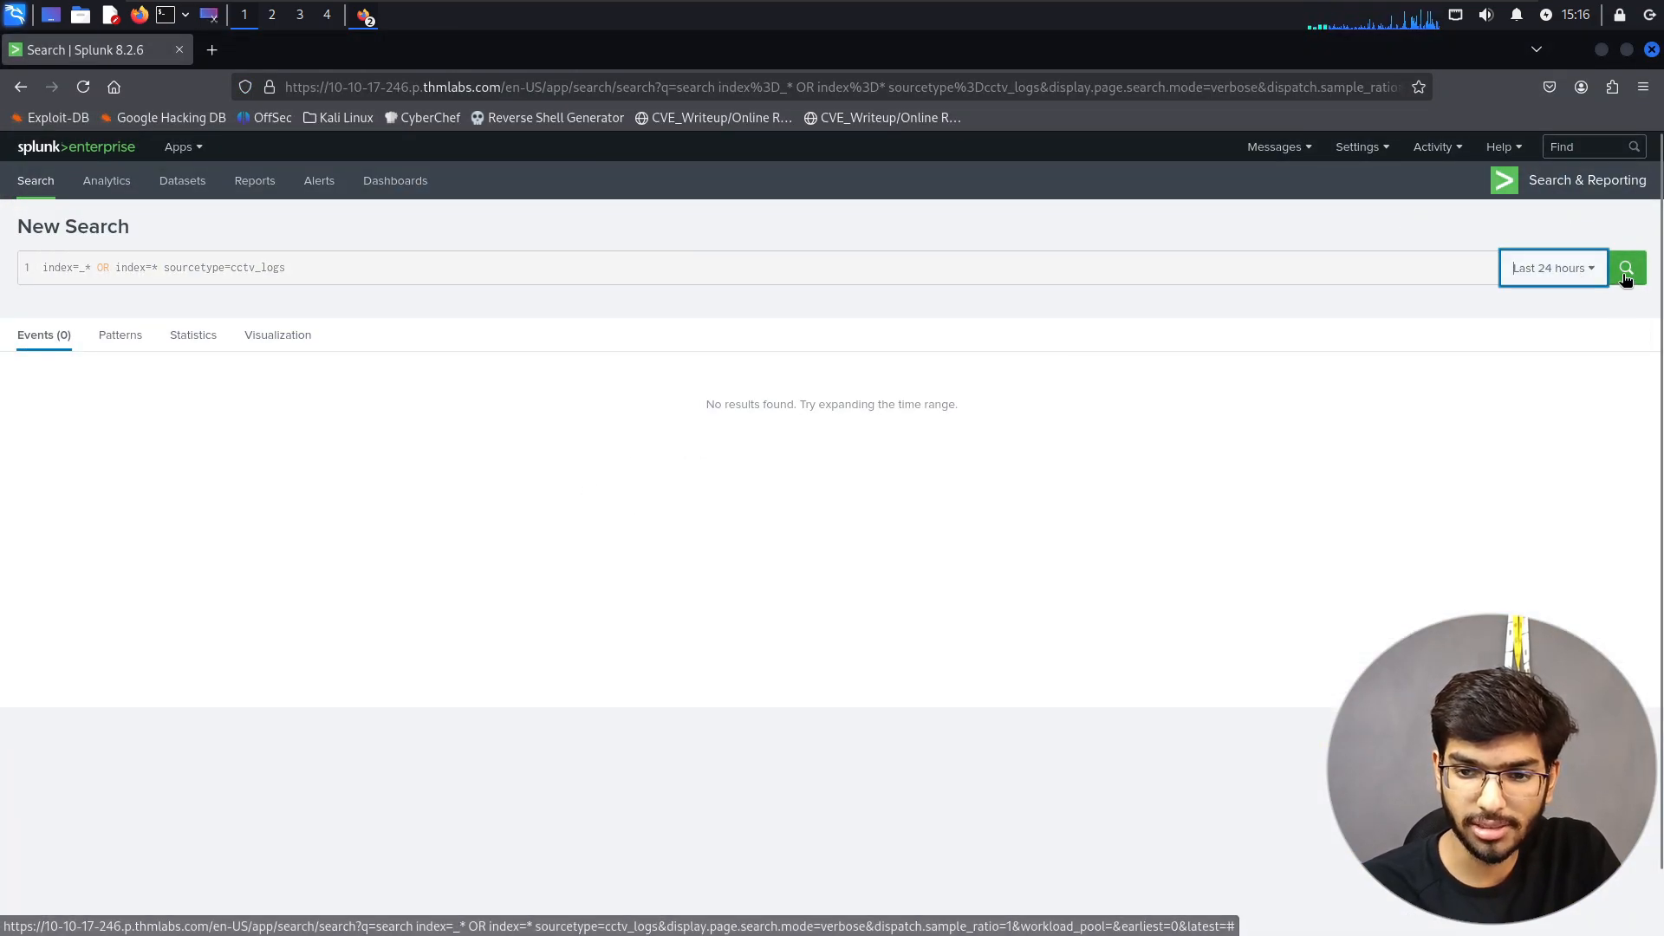
pyautogui.click(1602, 274)
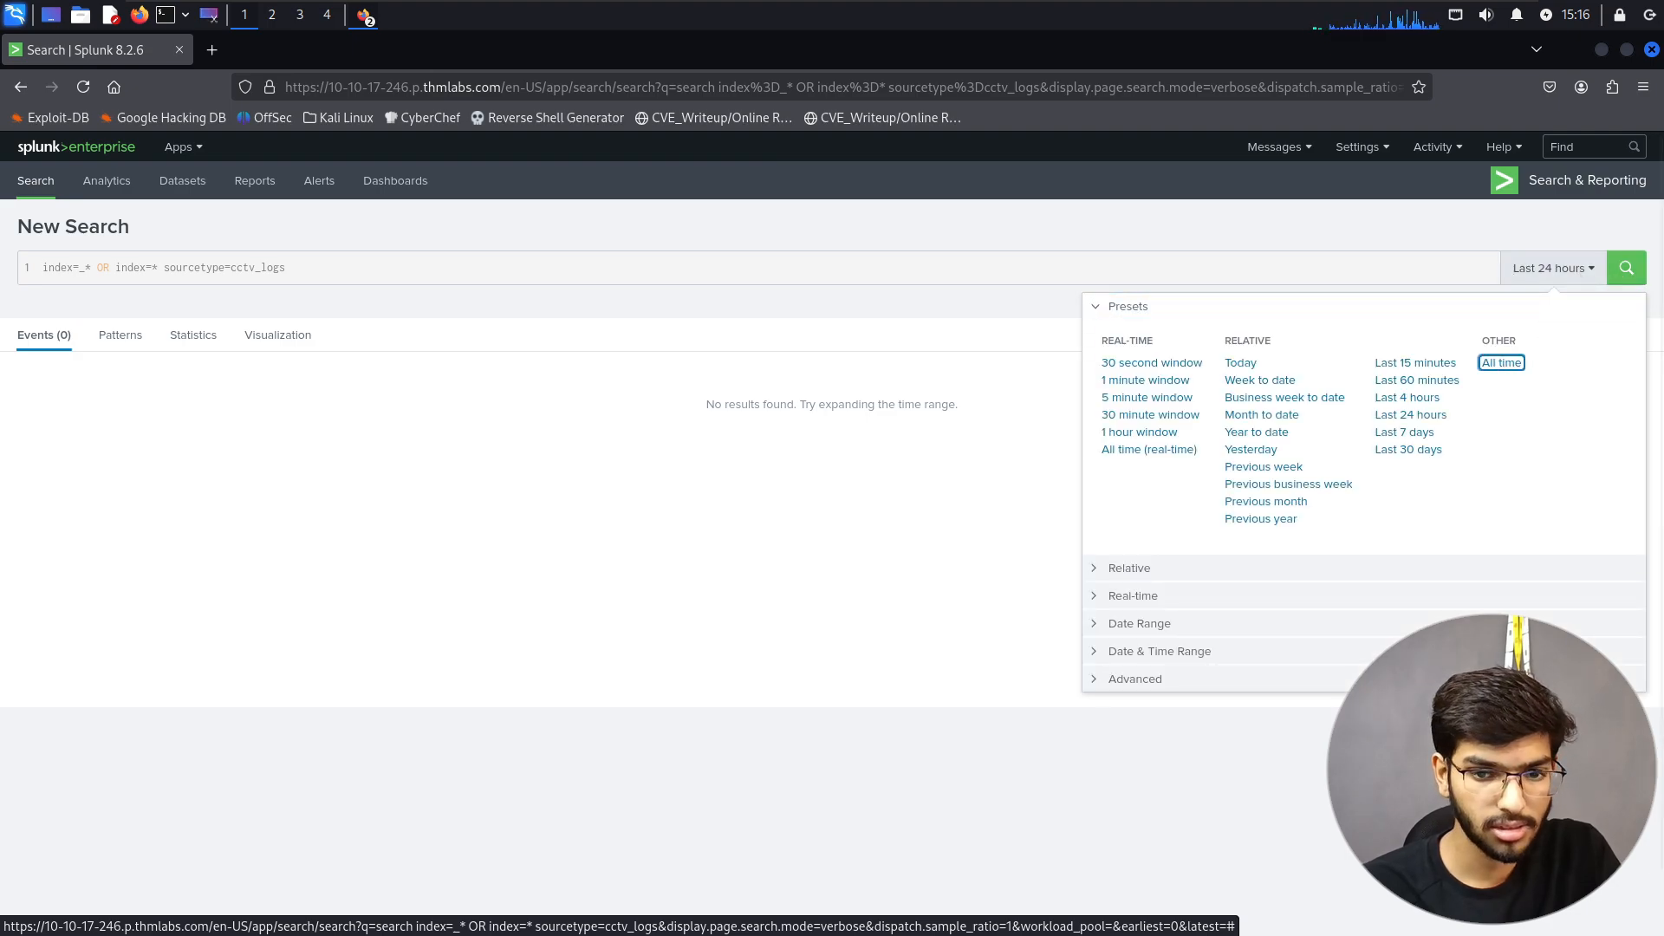
pyautogui.click(1044, 568)
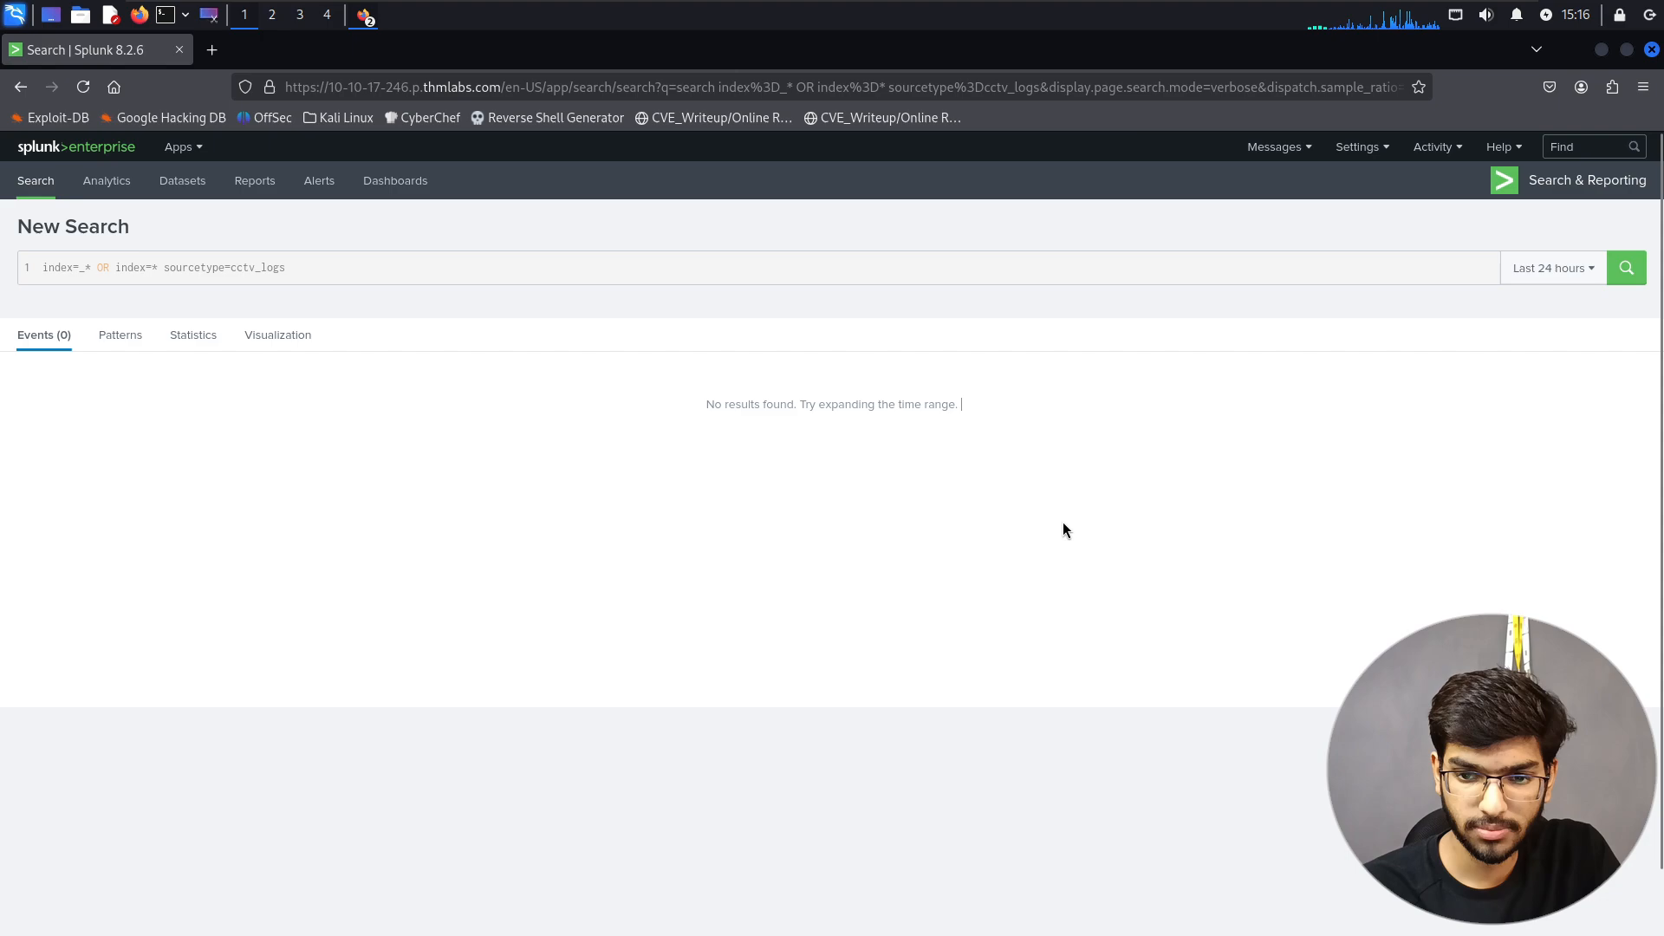
pyautogui.click(1584, 274)
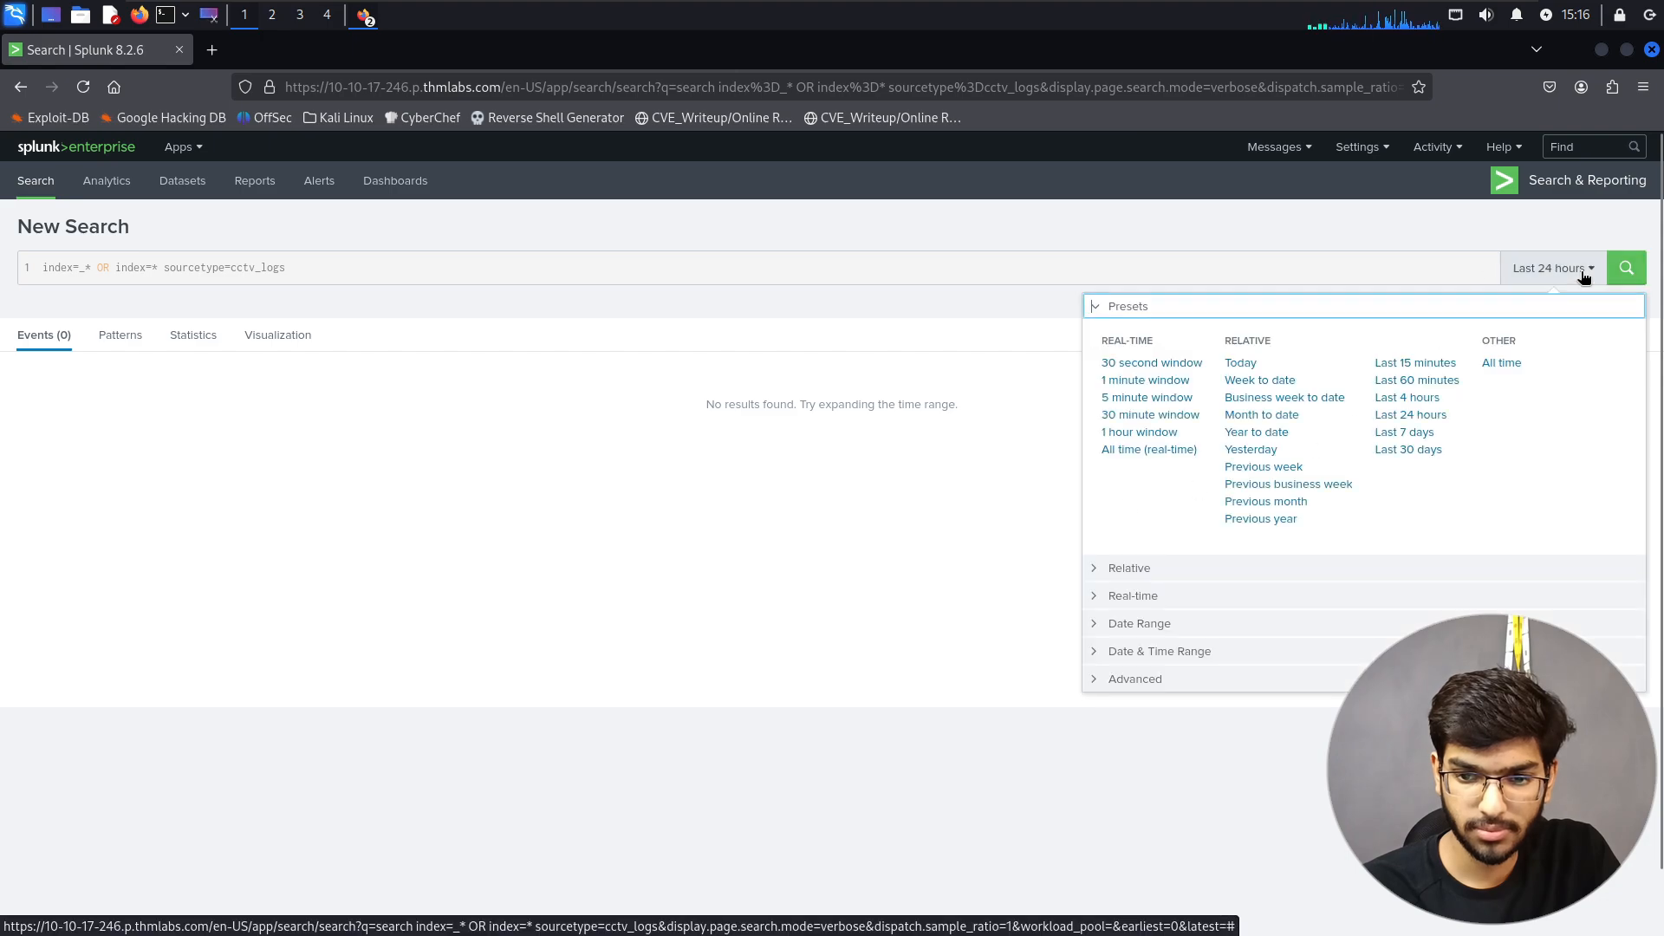
pyautogui.click(1510, 366)
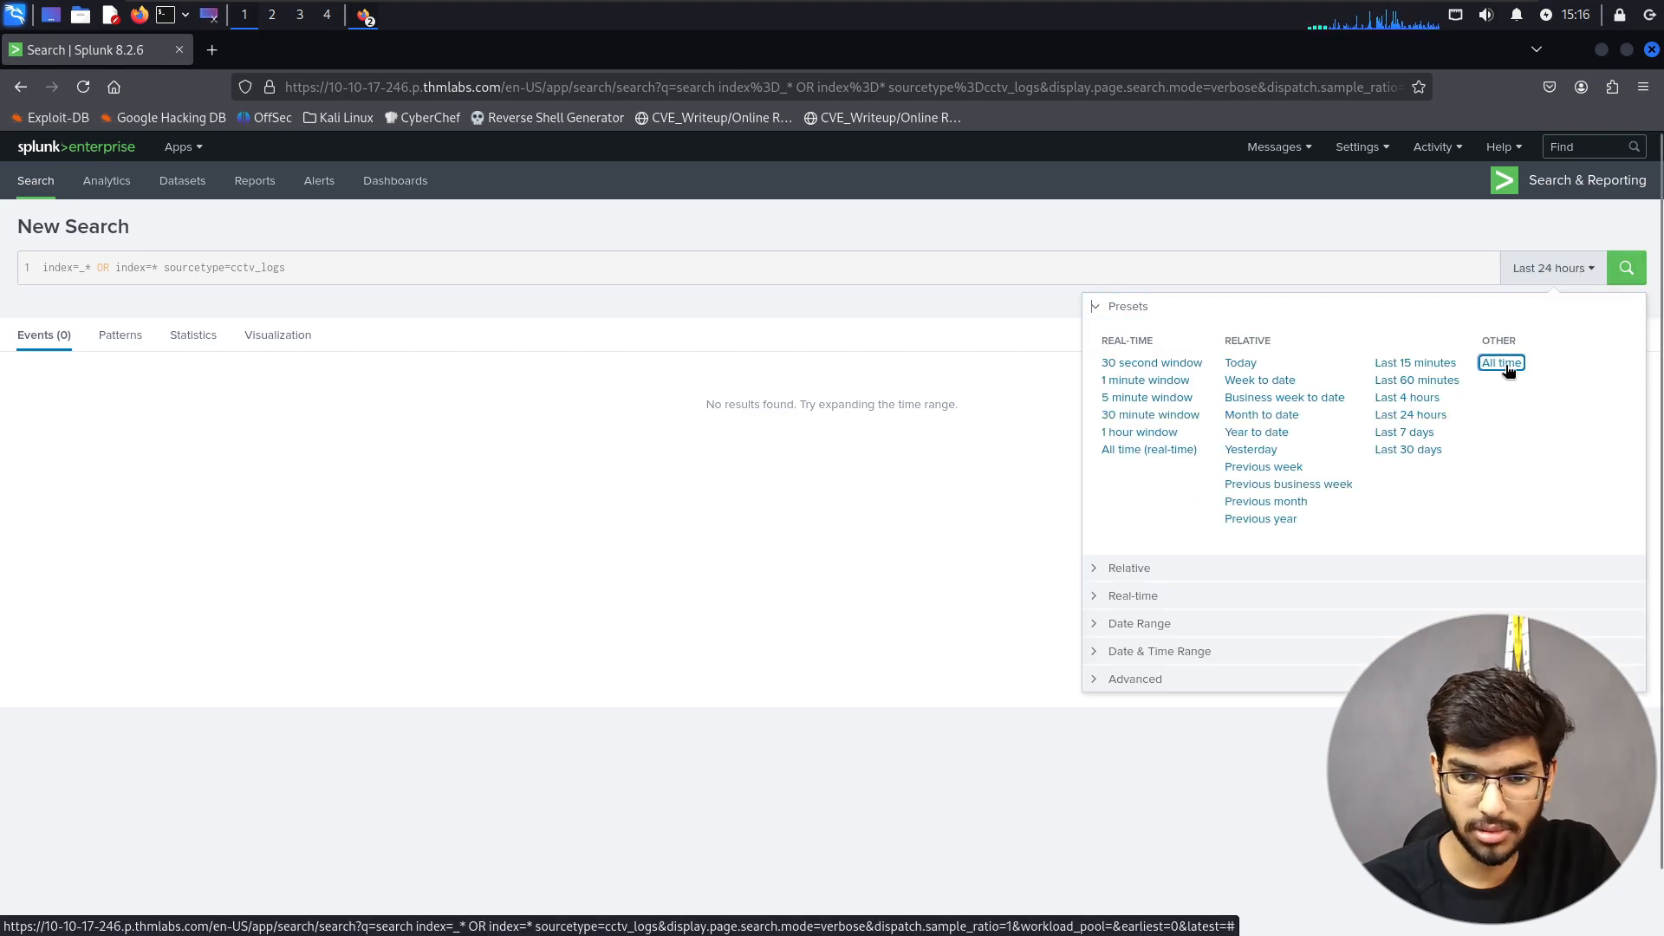
pyautogui.click(1624, 270)
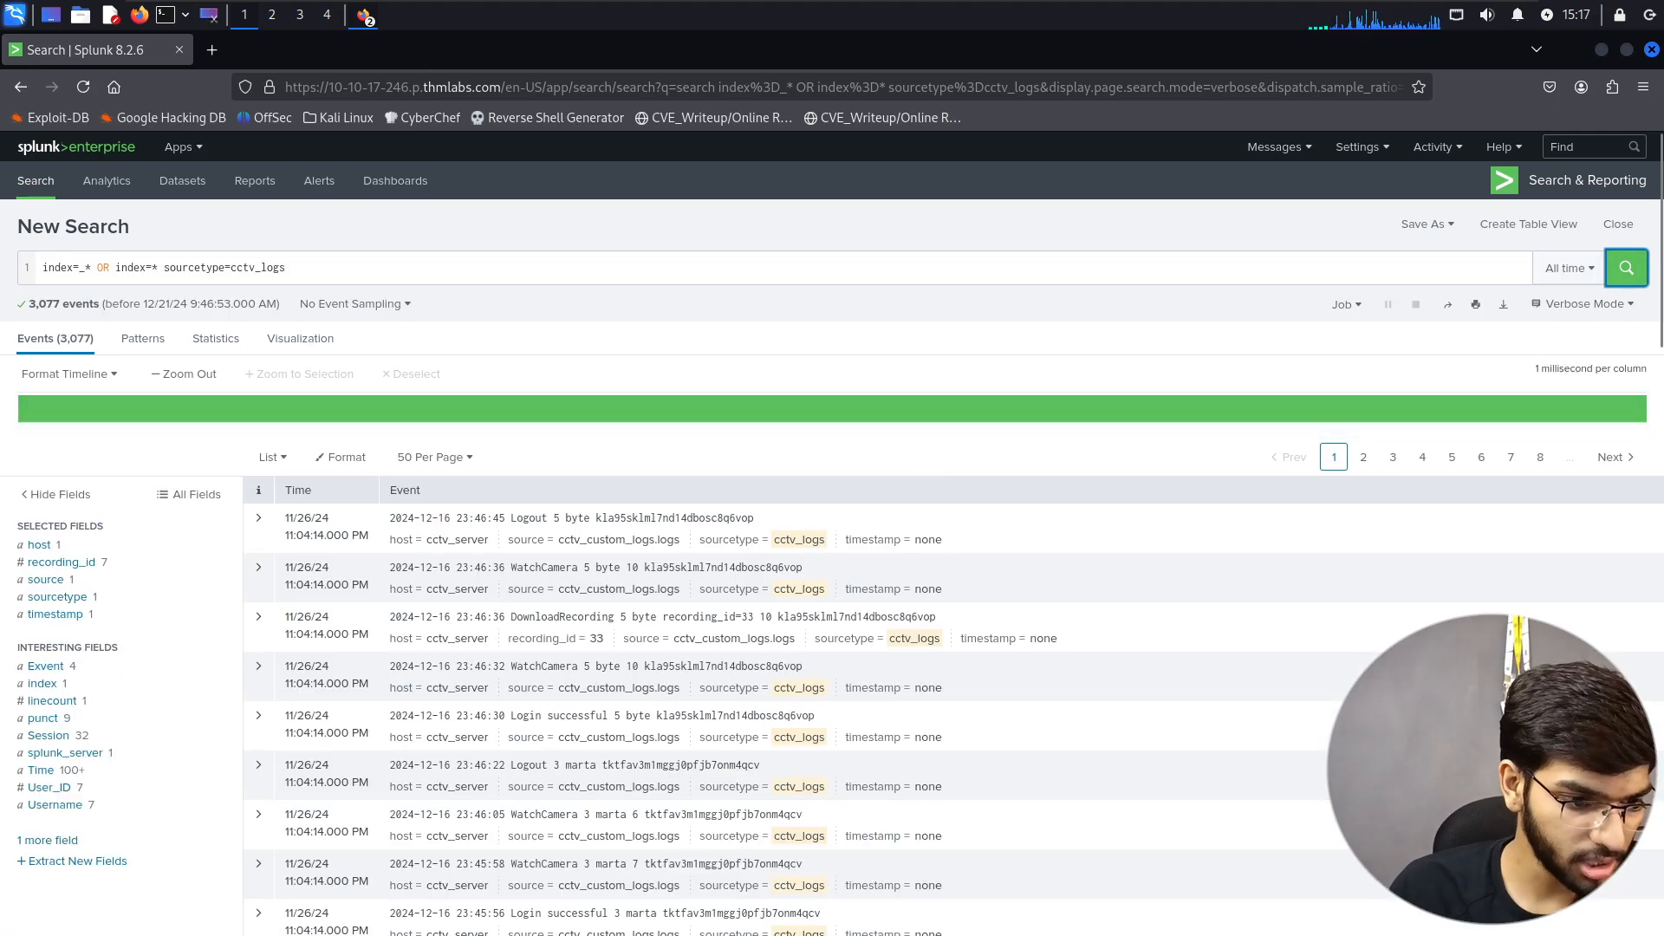
# - Check the UserName example in the TryHackMe room, and inspect the extracted Username field's values in Splunk
pyautogui.hotkey('alt', 'Tab')
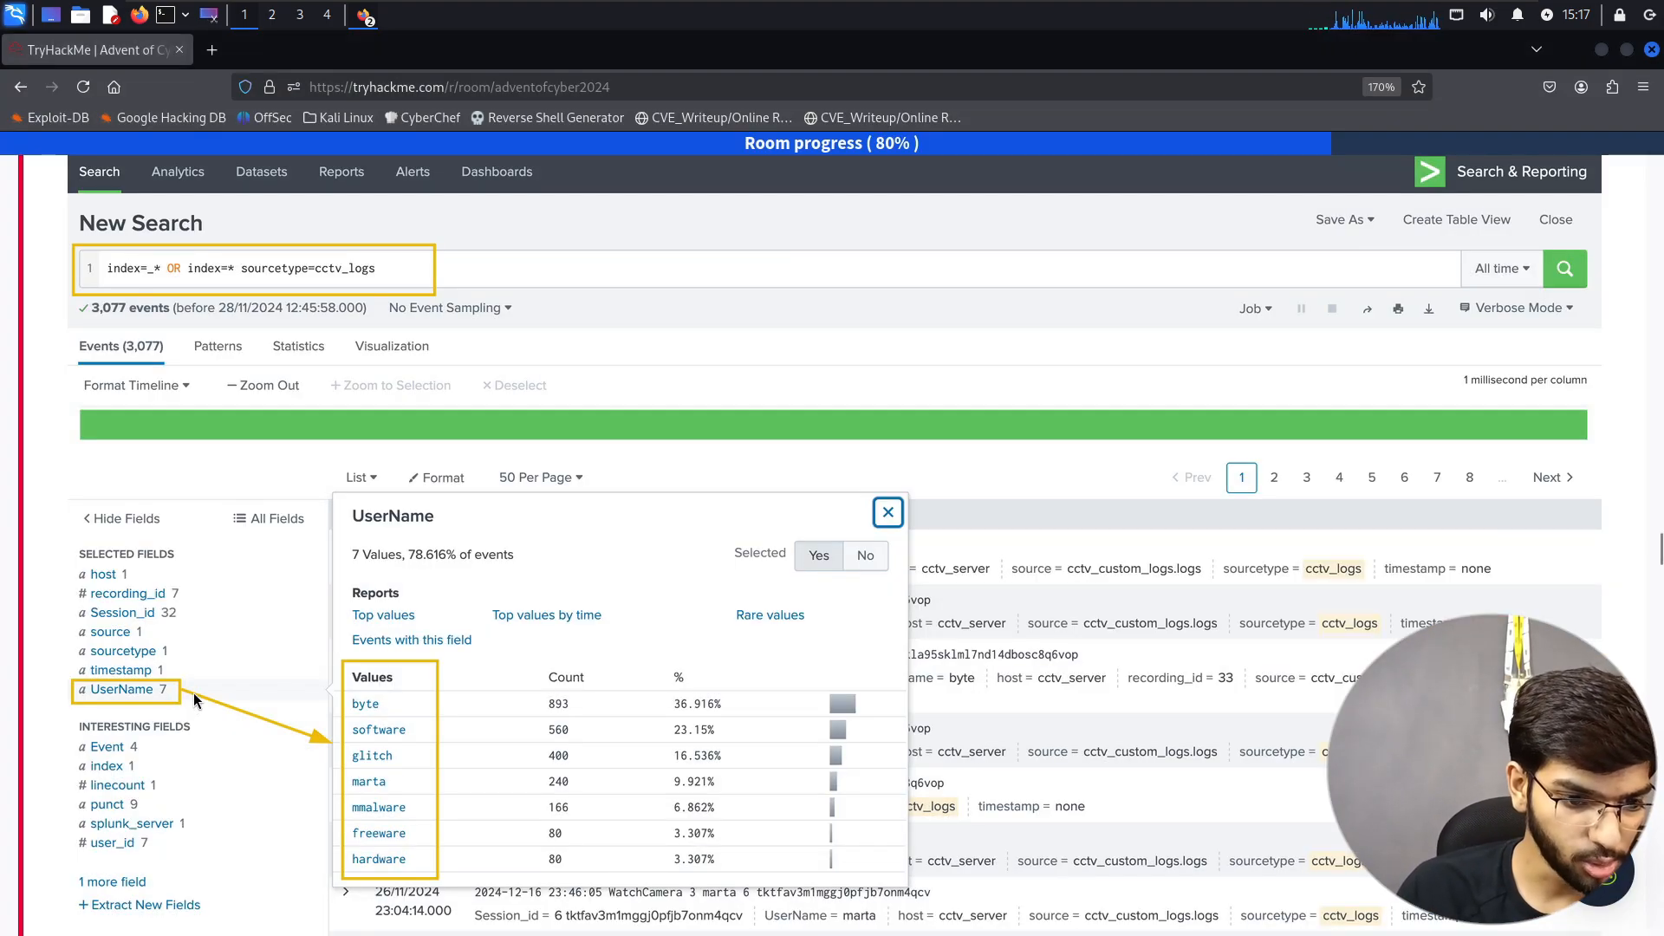
pyautogui.hotkey('alt', 'Tab')
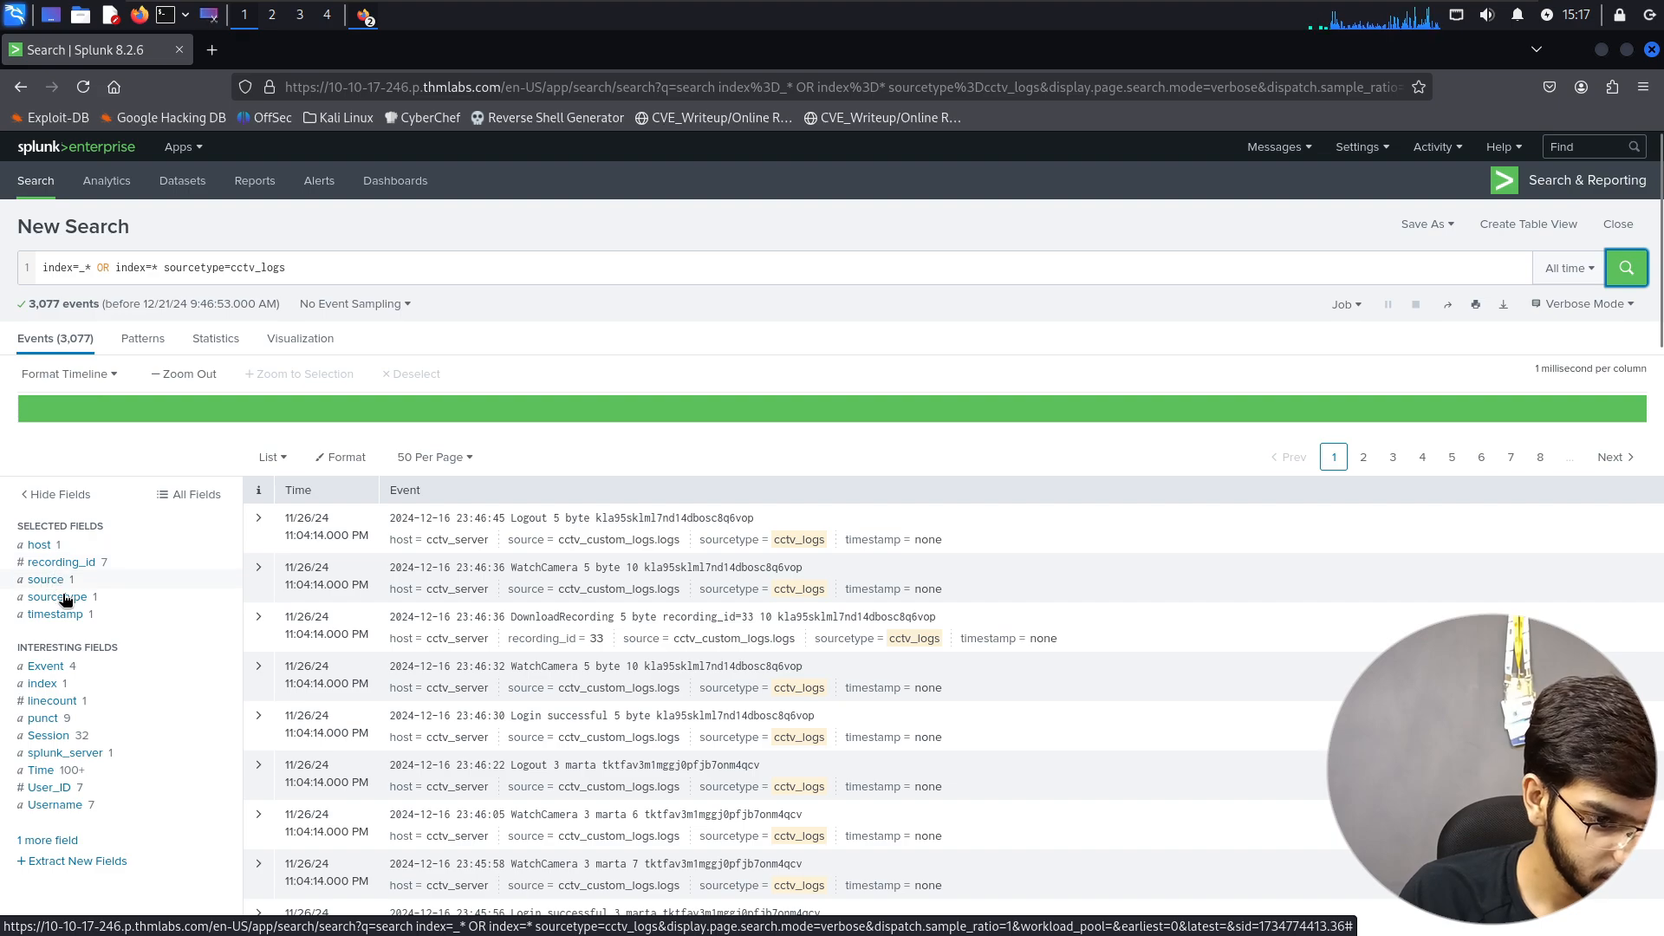
pyautogui.click(52, 806)
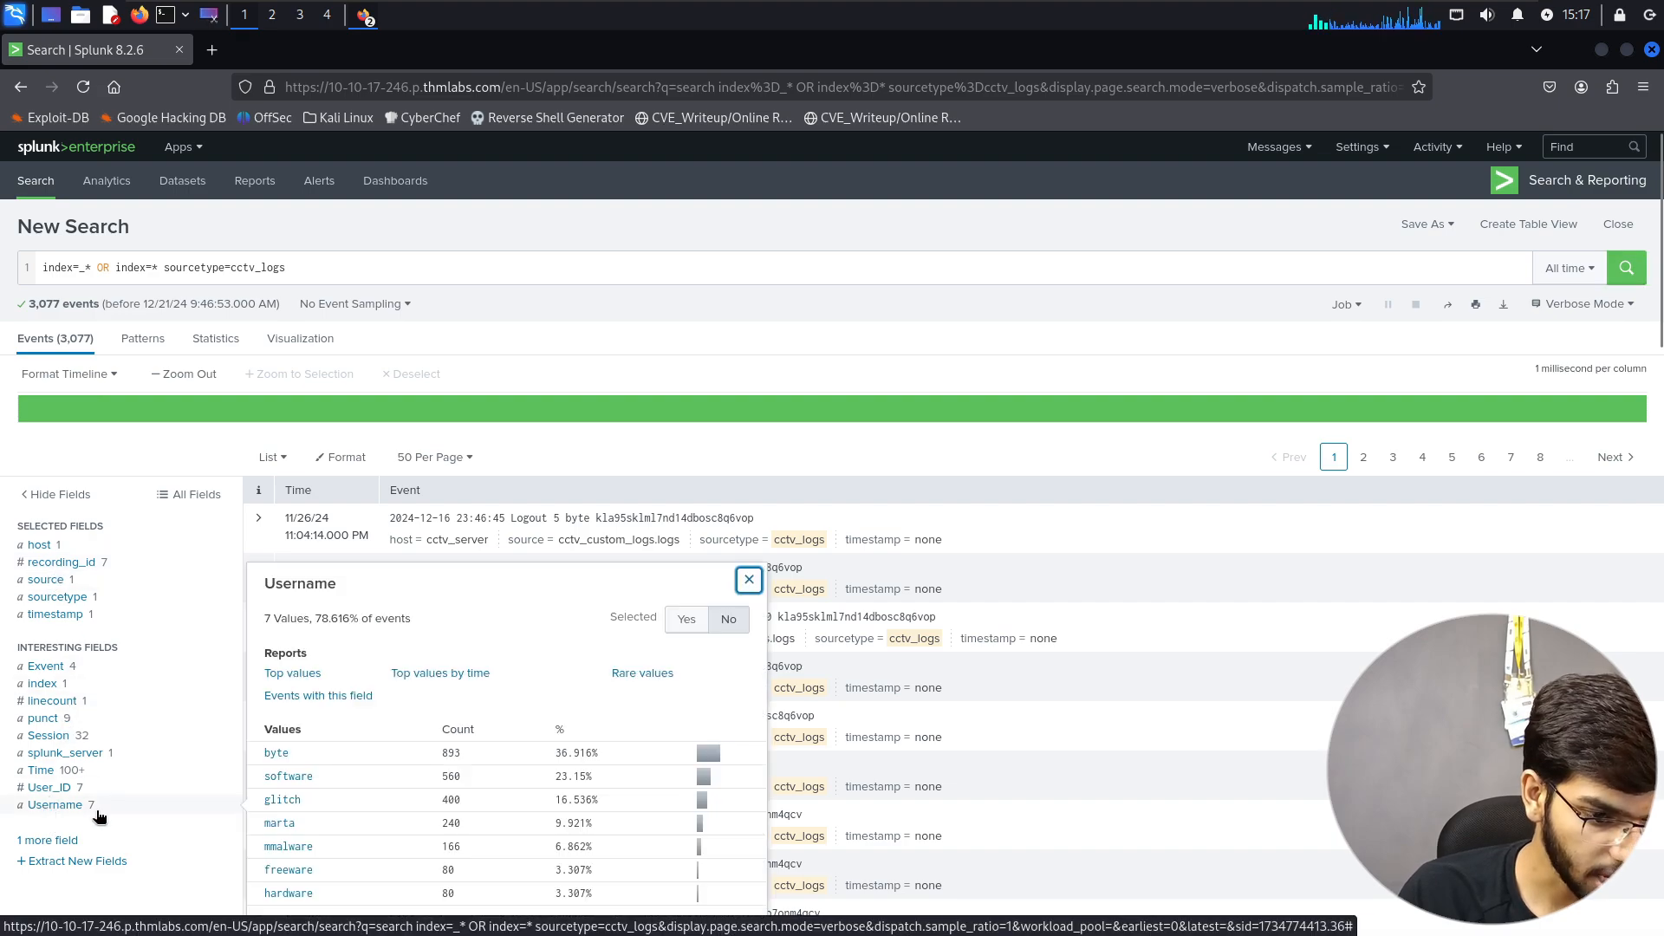
pyautogui.scroll(-3, 100, 780)
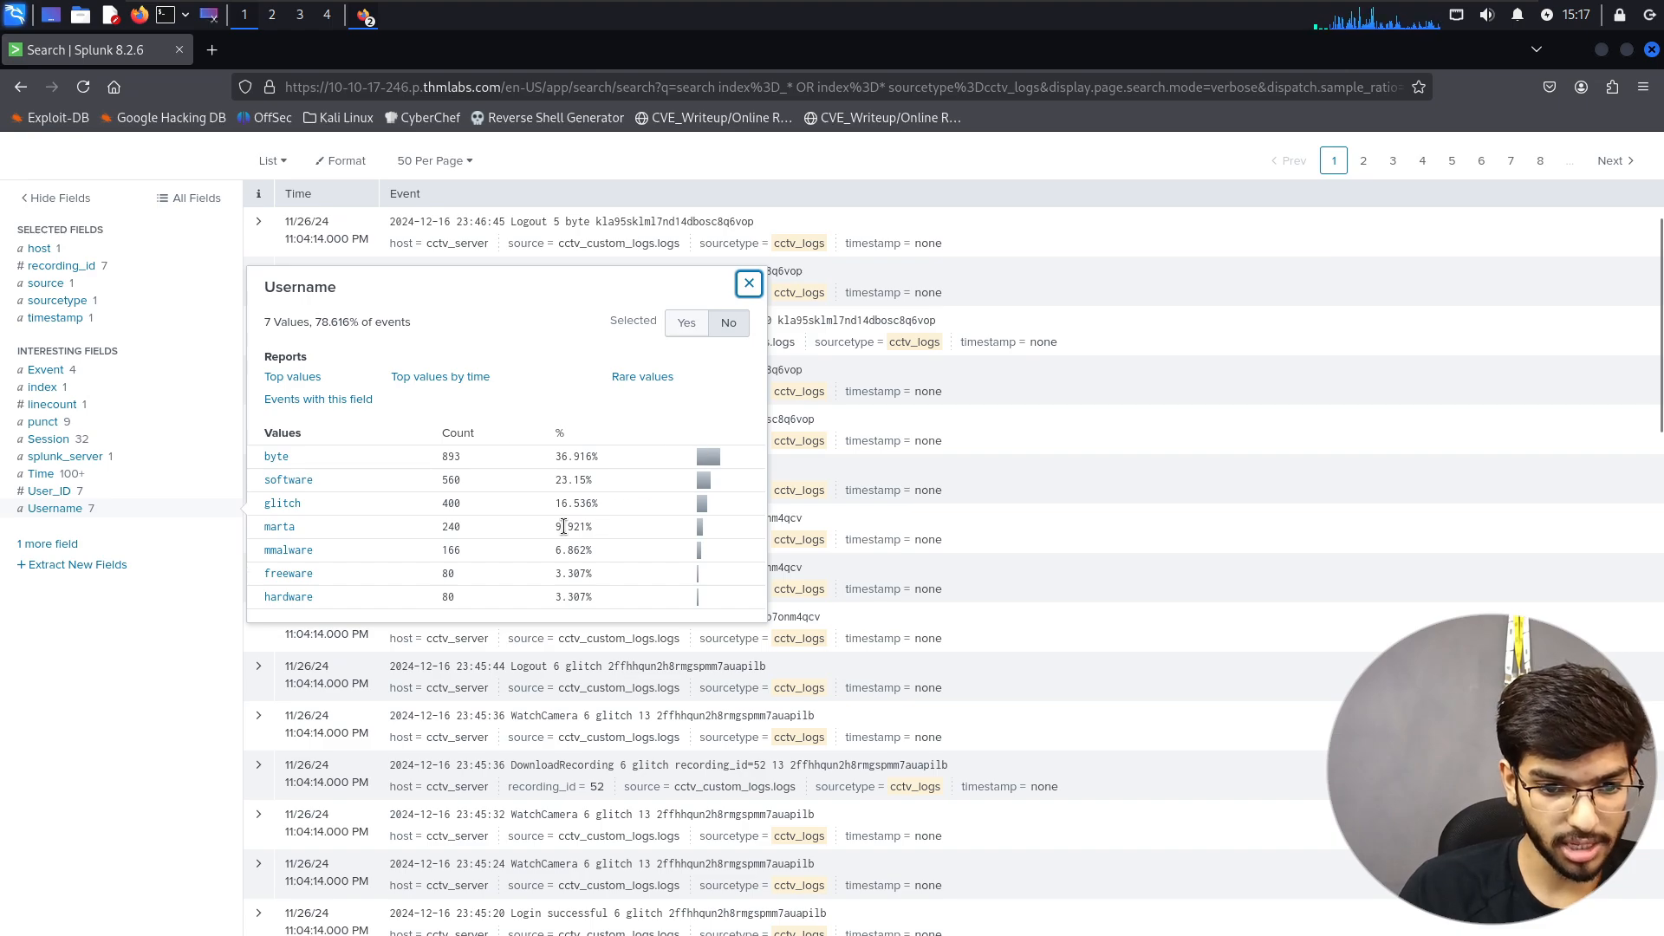
# - Read the TryHackMe room's section on incorrectly parsed fields, and inspect the Session field's values in Splunk
pyautogui.hotkey('alt', 'Tab')
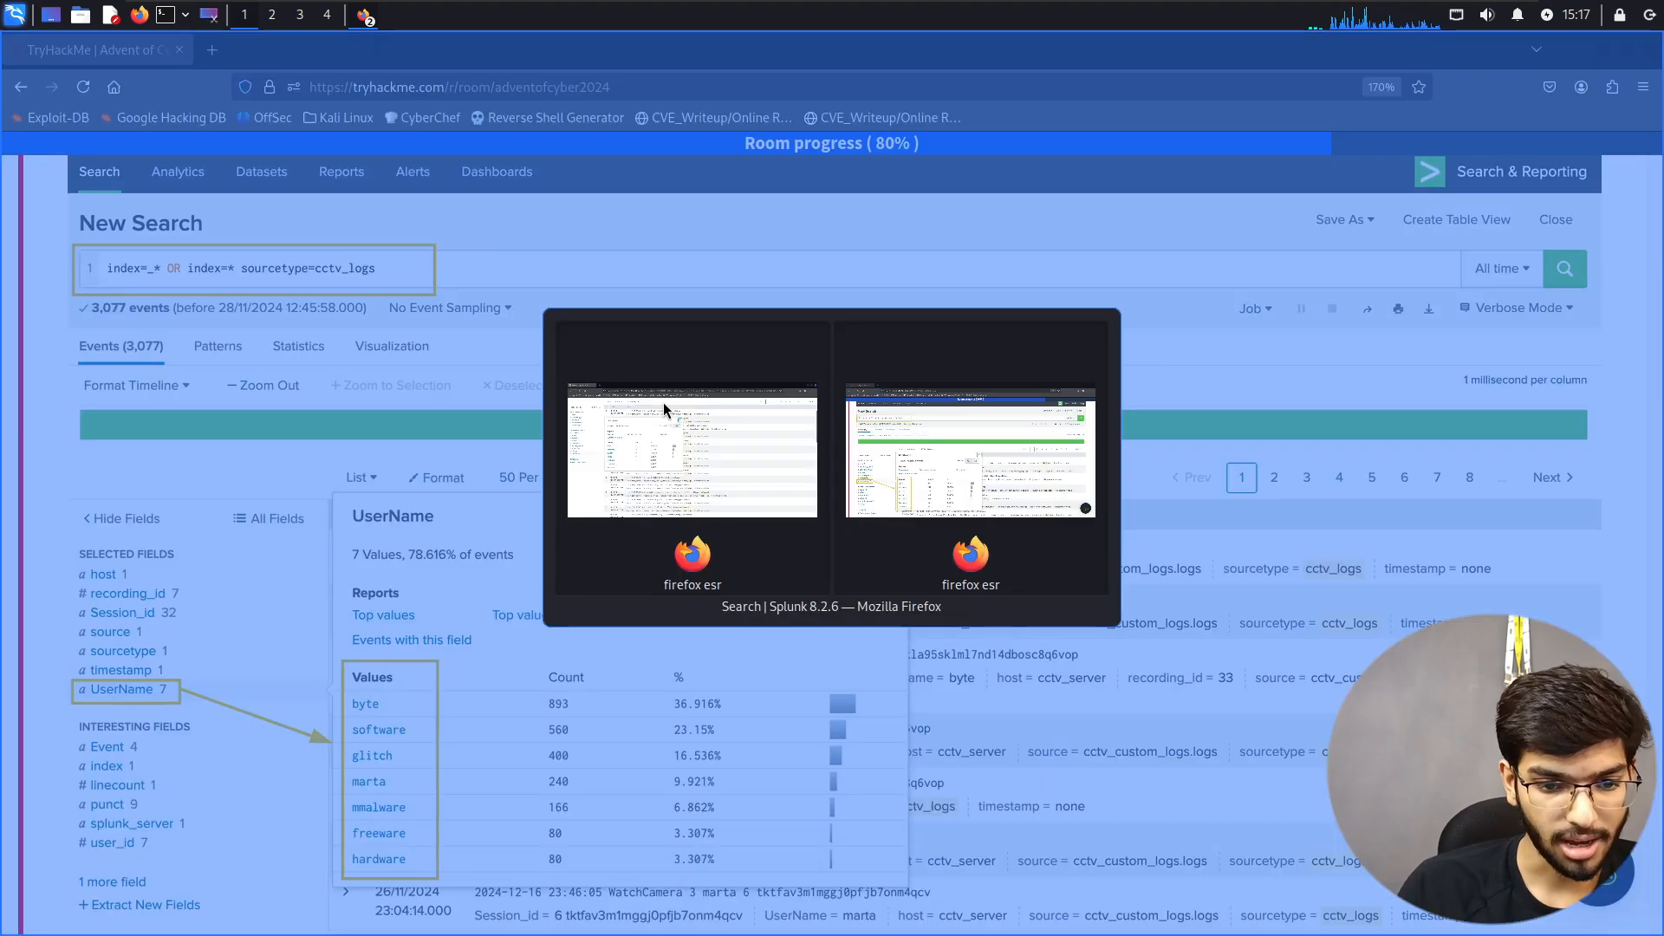
pyautogui.scroll(-5, 666, 411)
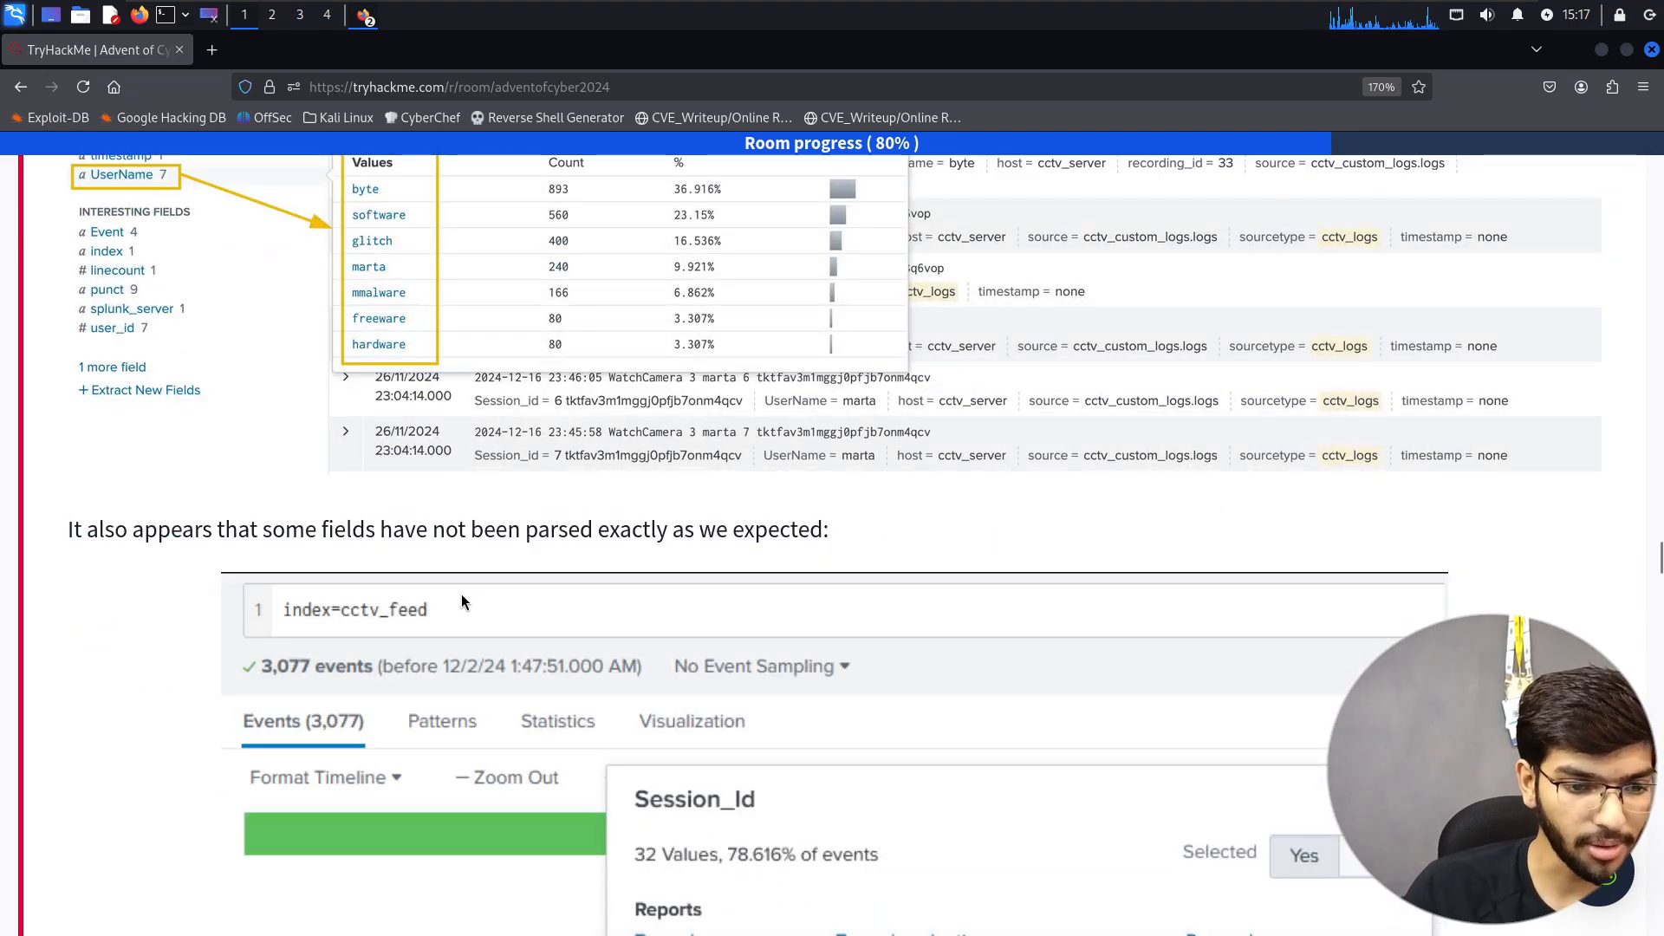
pyautogui.scroll(-2, 455, 564)
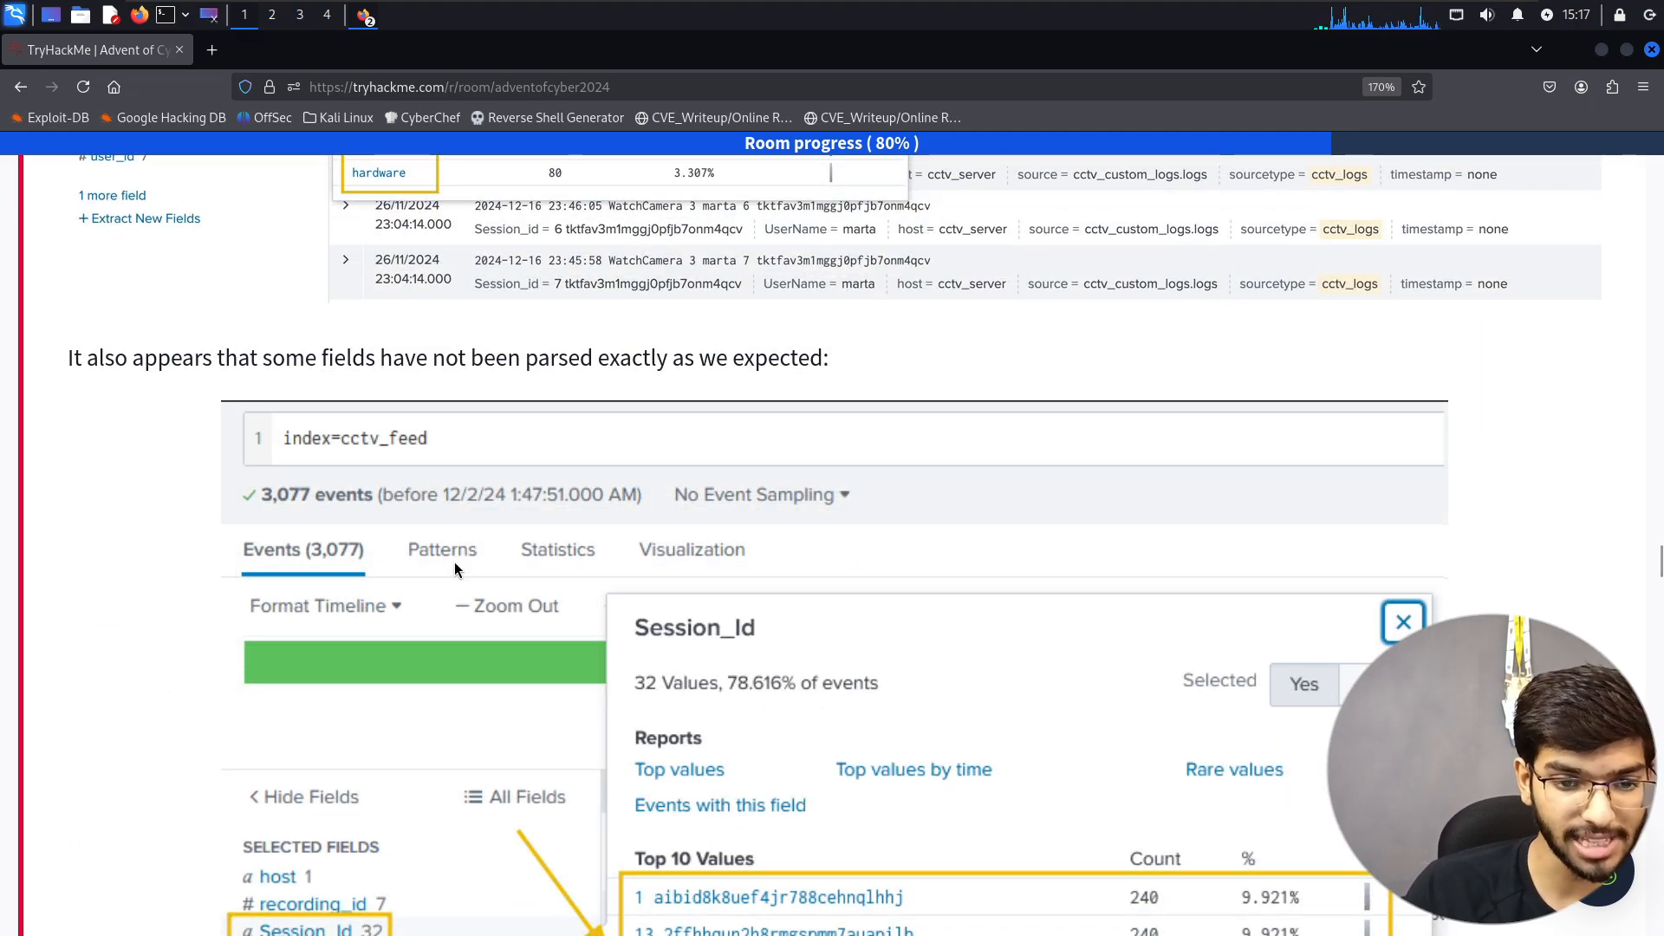
pyautogui.scroll(-1, 455, 569)
pyautogui.scroll(-2, 454, 562)
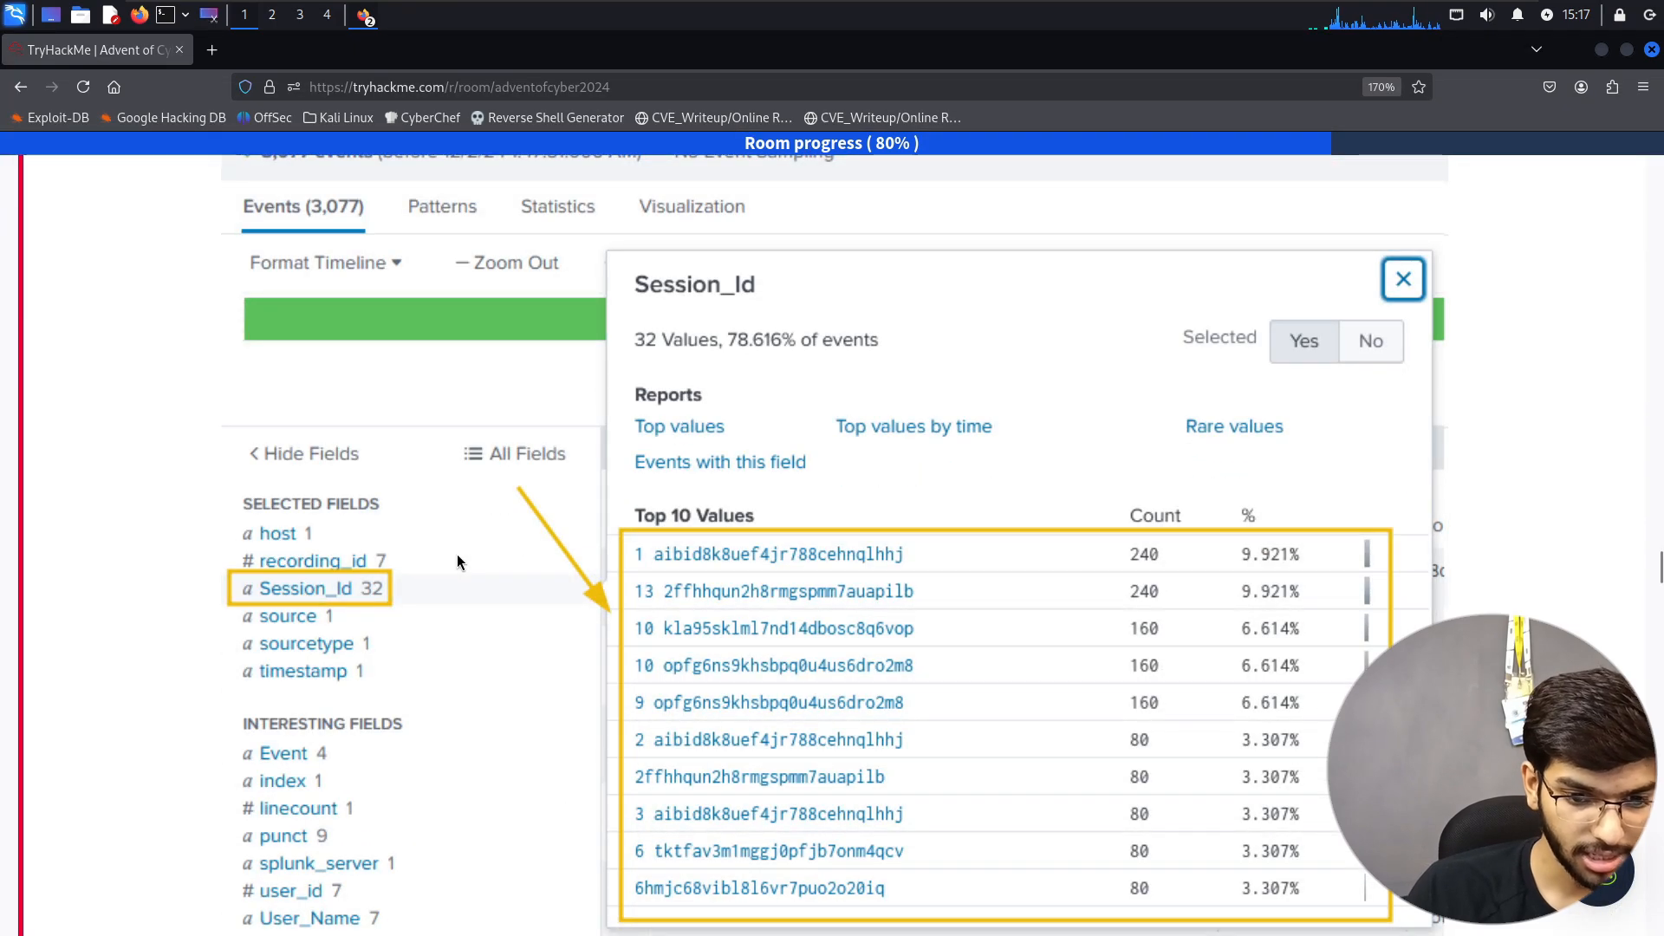
pyautogui.scroll(-2, 456, 554)
pyautogui.hotkey('alt', 'Tab')
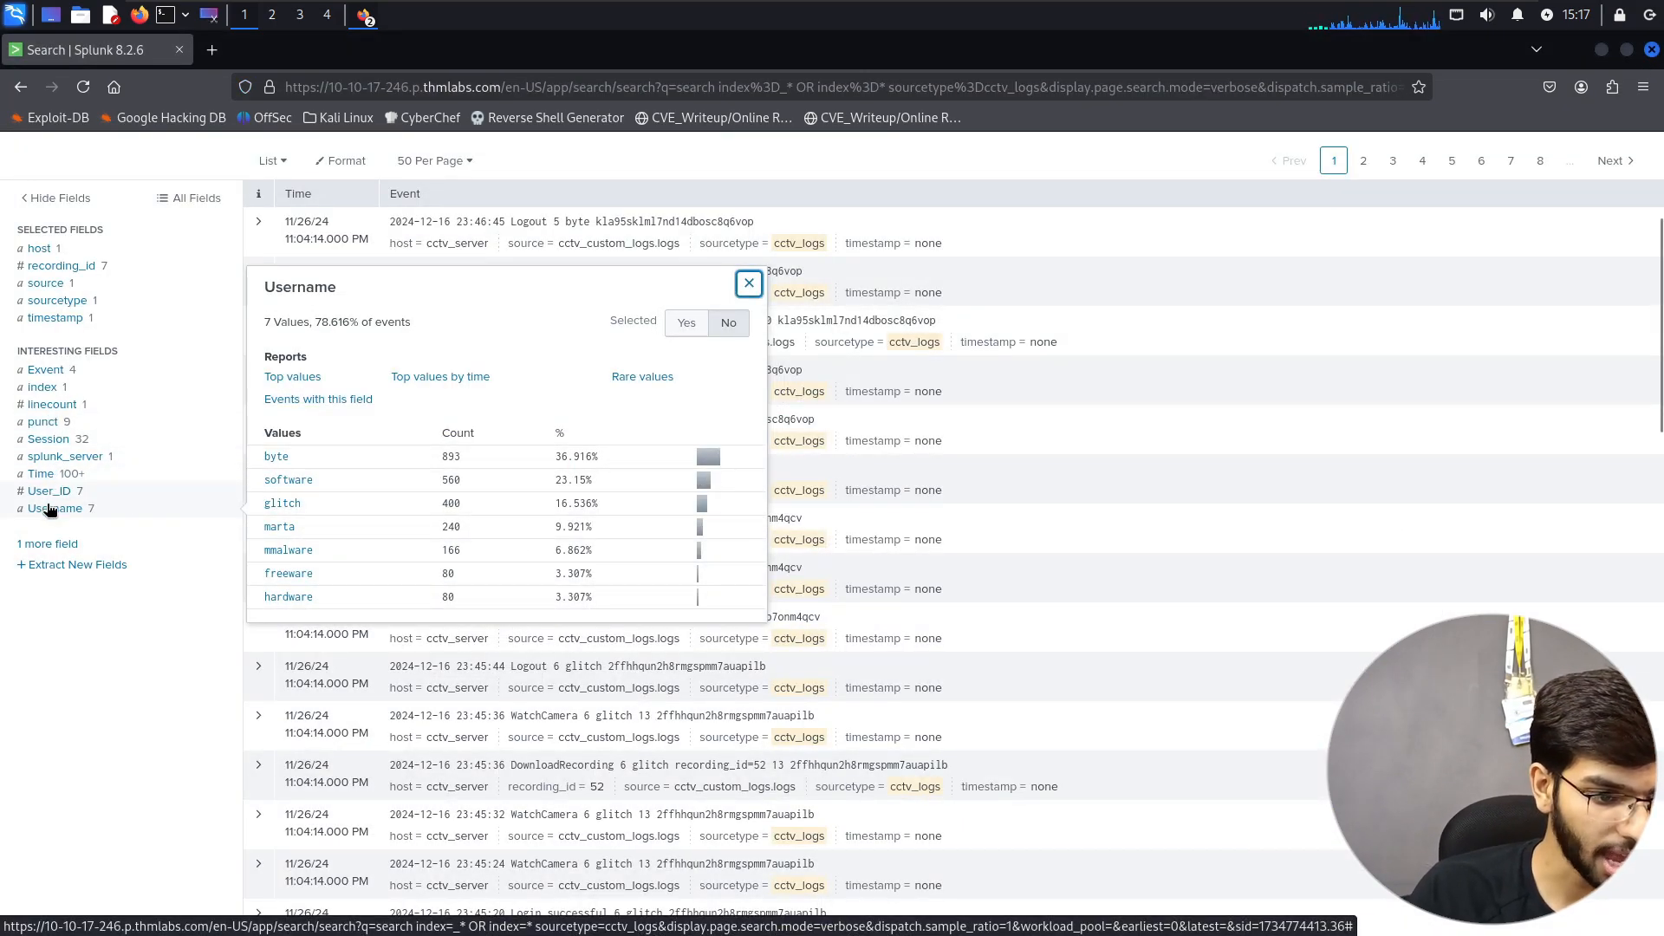
pyautogui.click(50, 439)
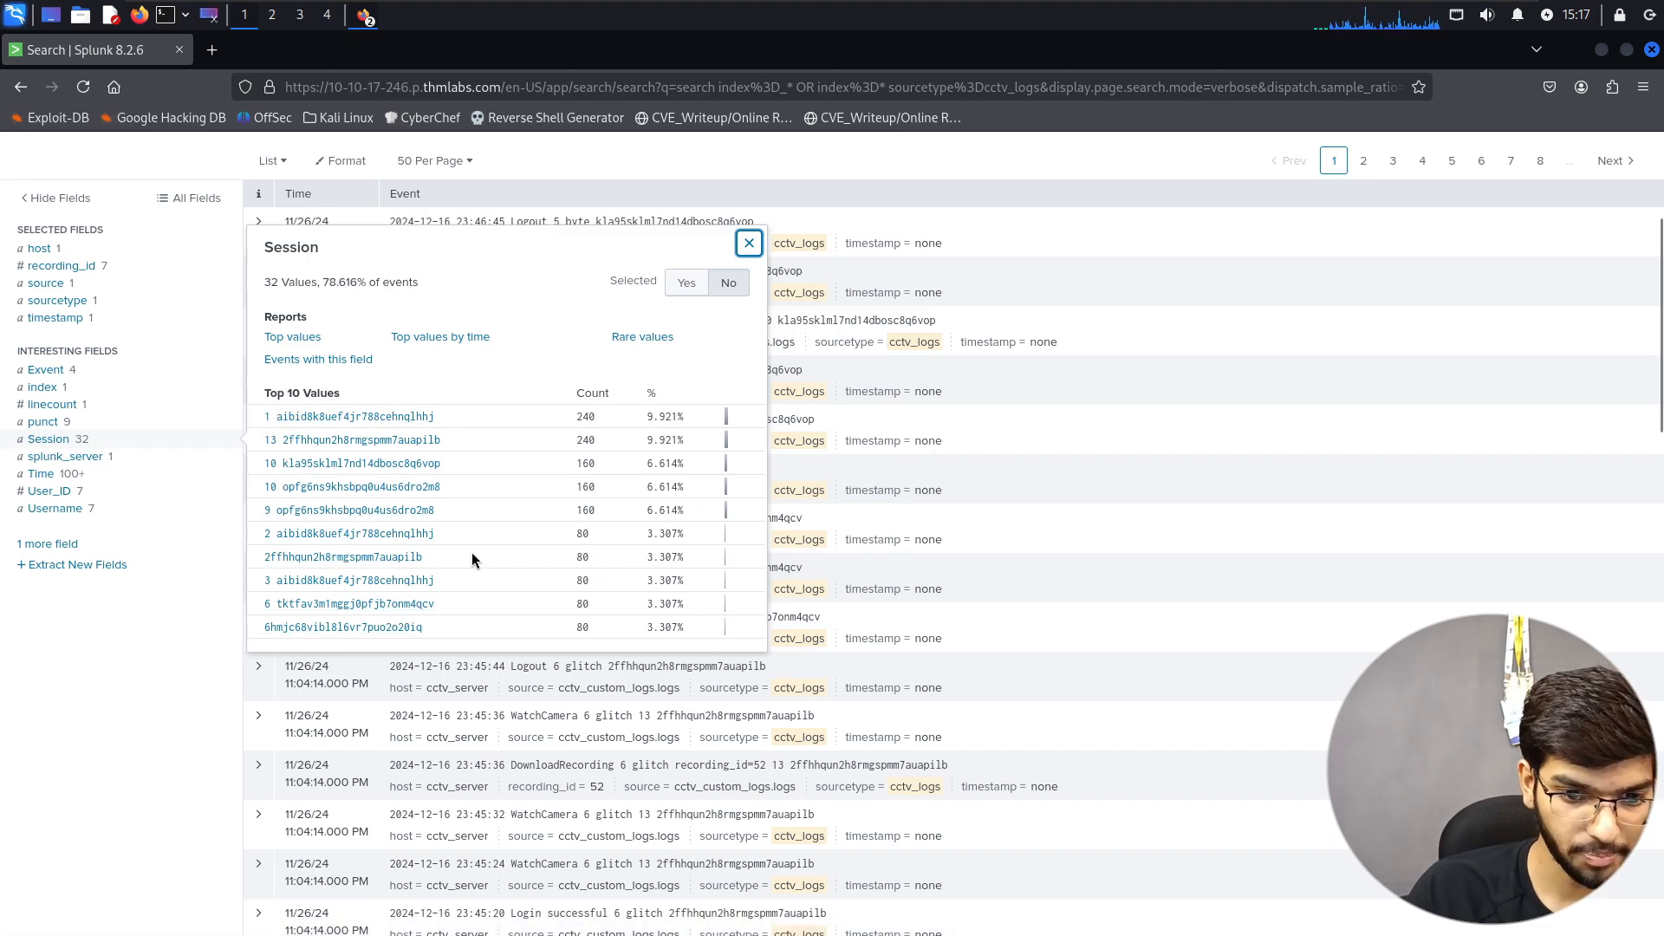
# - Read the sample logs under Improving the Field Extraction in the TryHackMe room, and close the Session field's summary in Splunk
pyautogui.hotkey('alt', 'Tab')
pyautogui.scroll(-5, 738, 503)
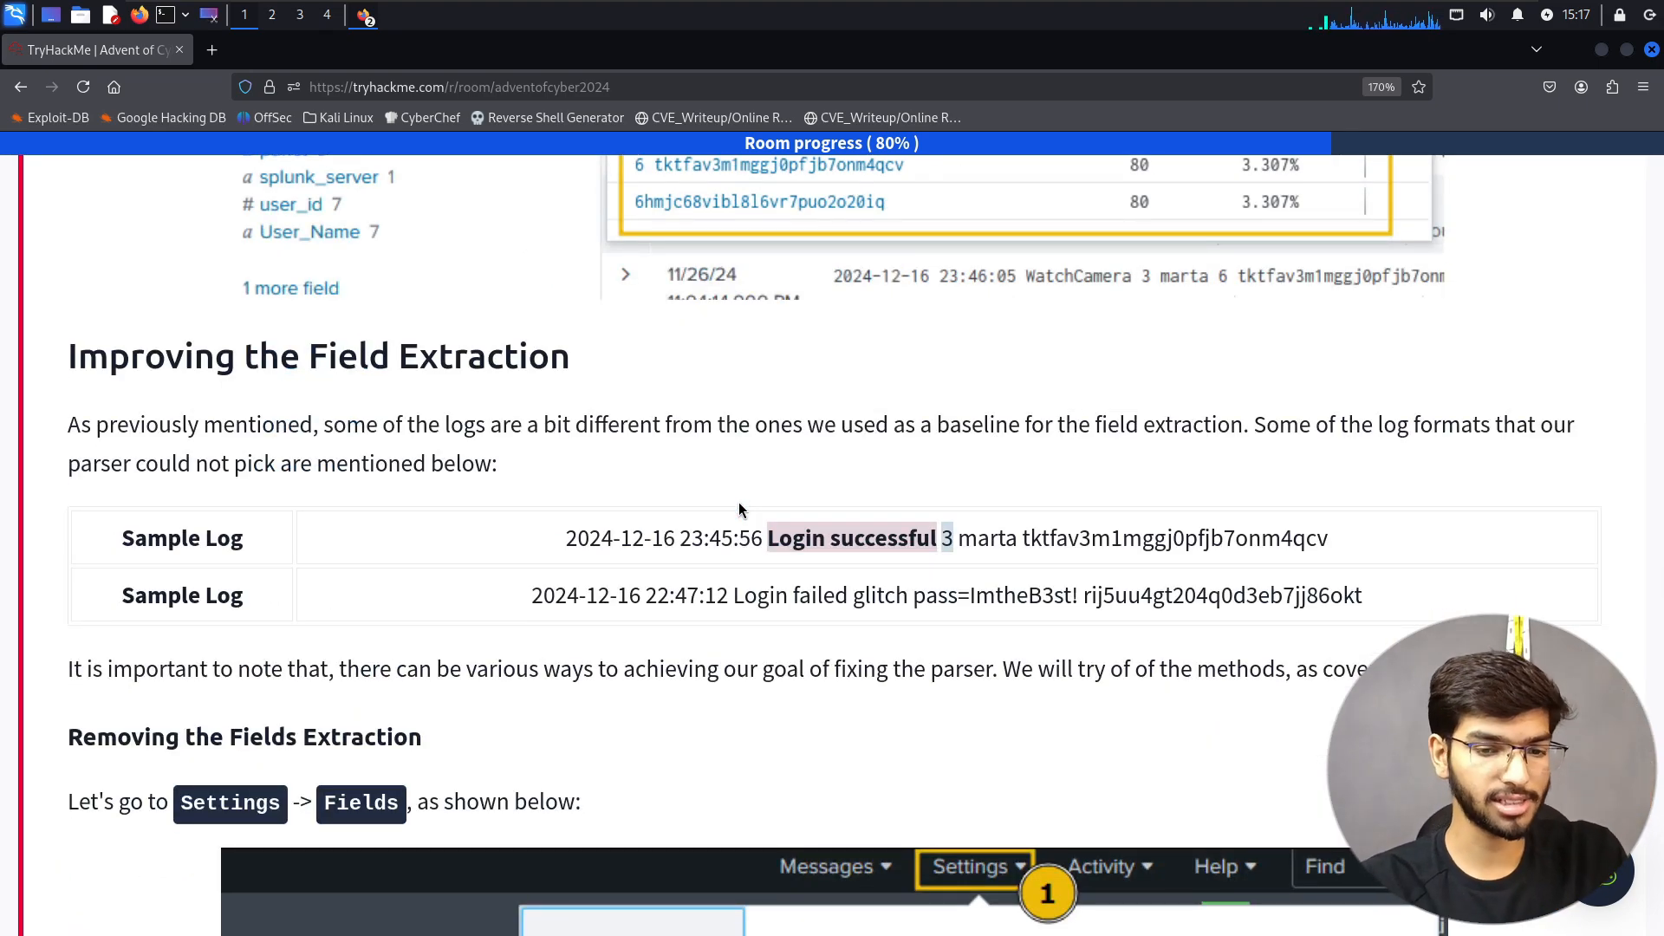
pyautogui.scroll(-2, 738, 507)
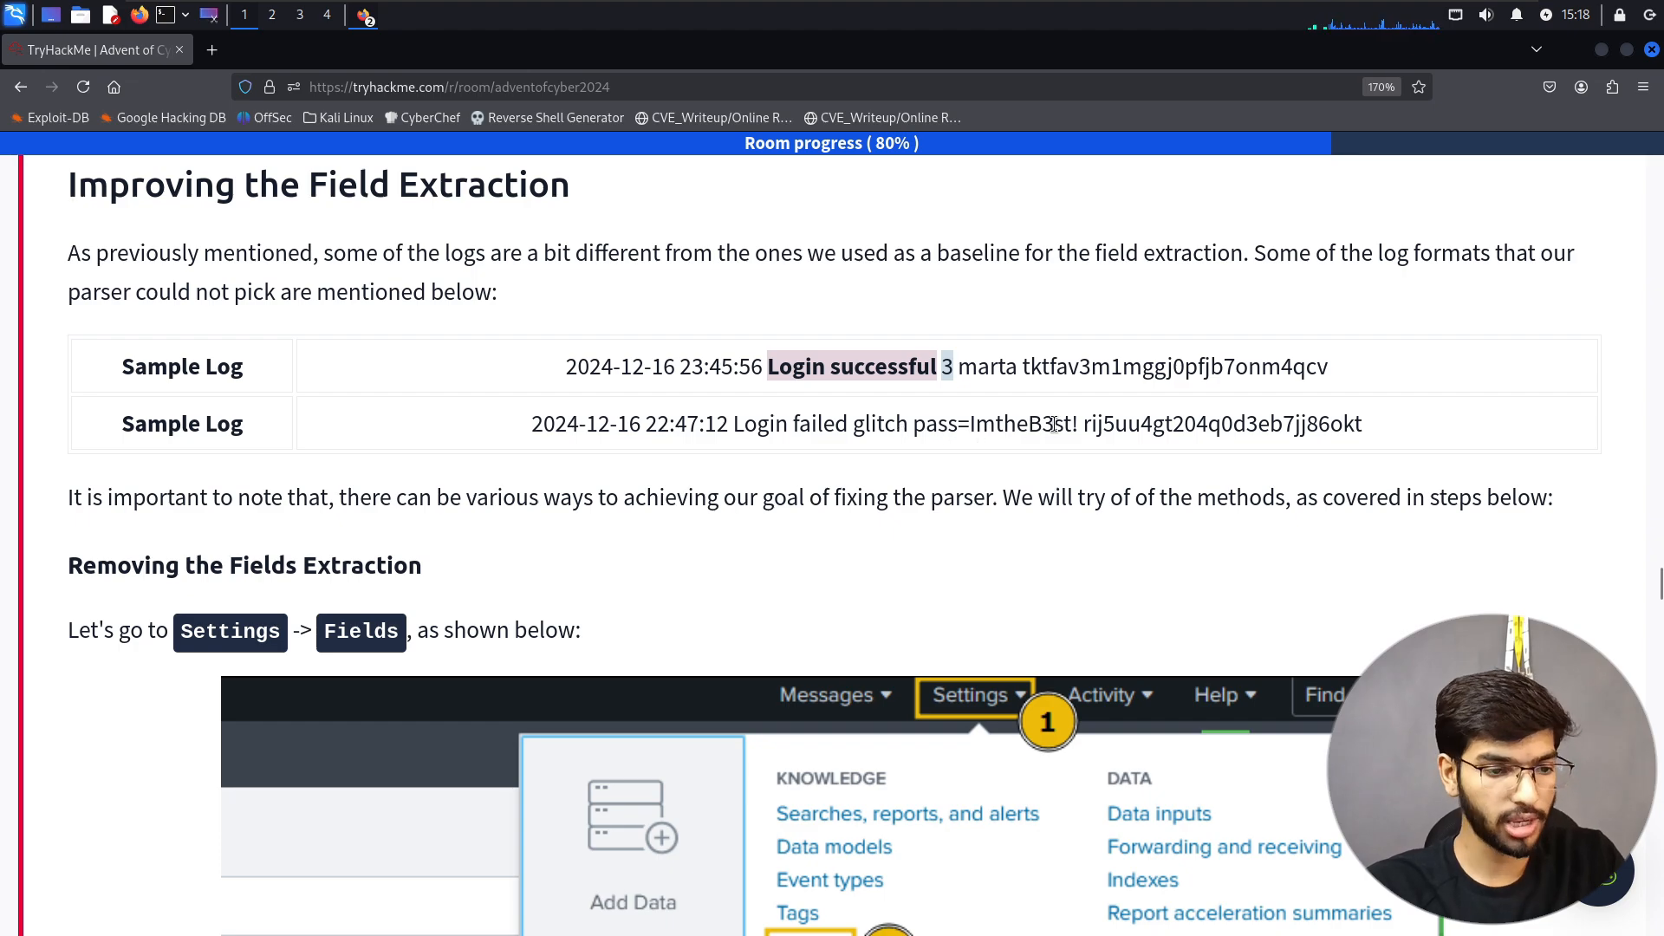
pyautogui.hotkey('alt', 'Tab')
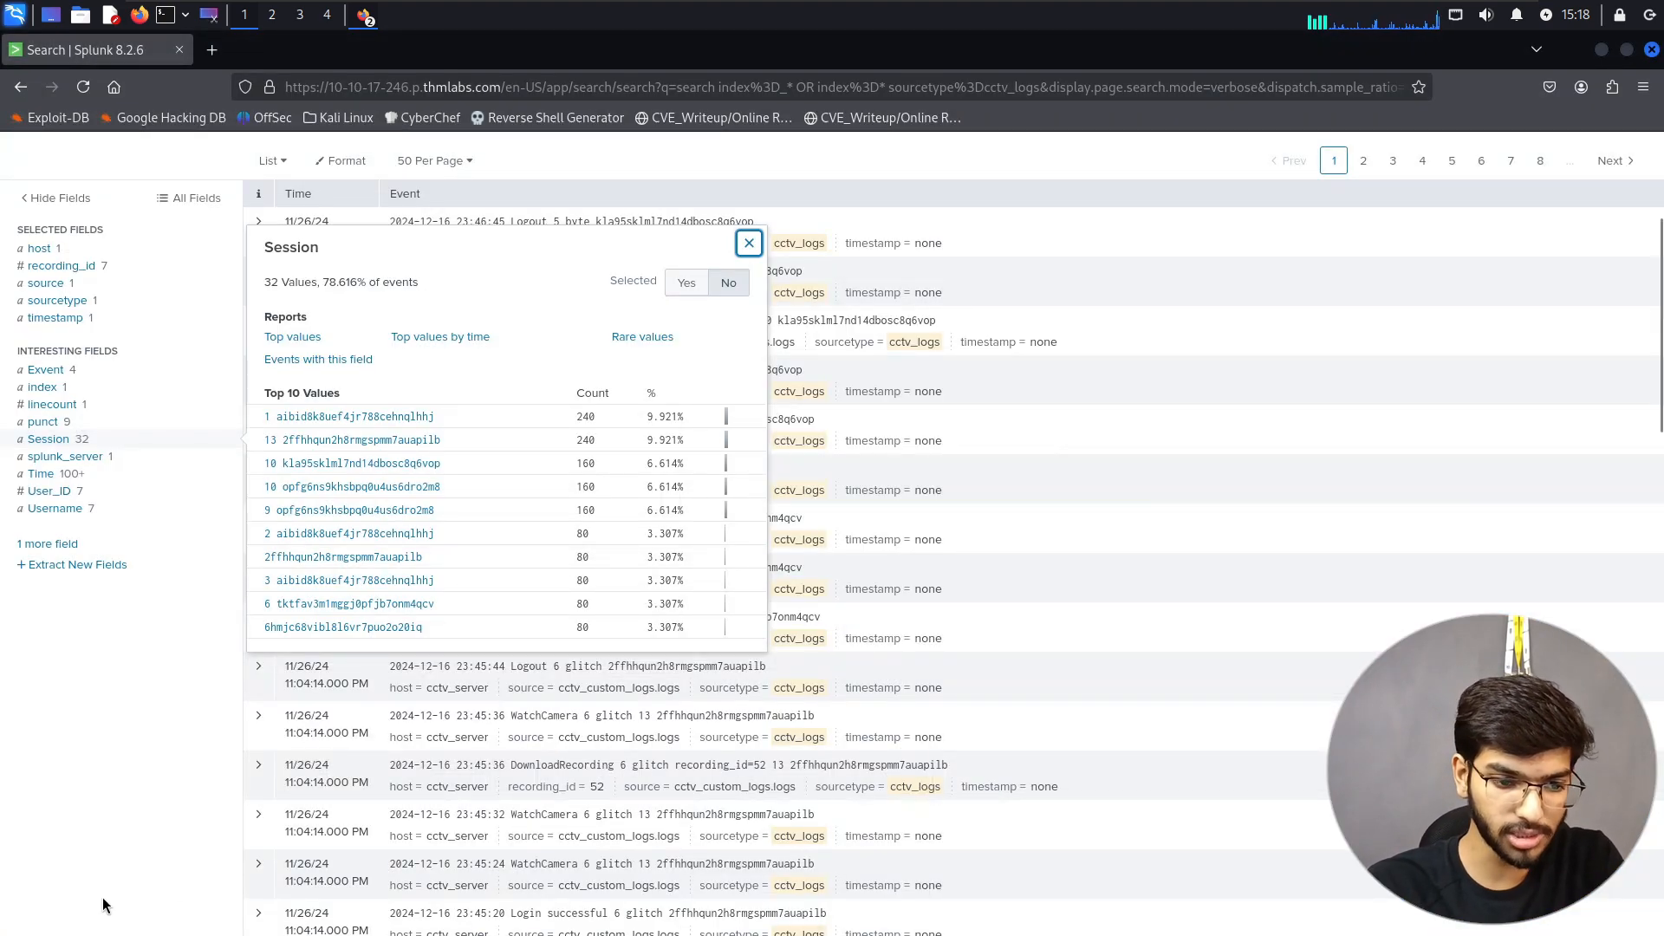
pyautogui.click(118, 730)
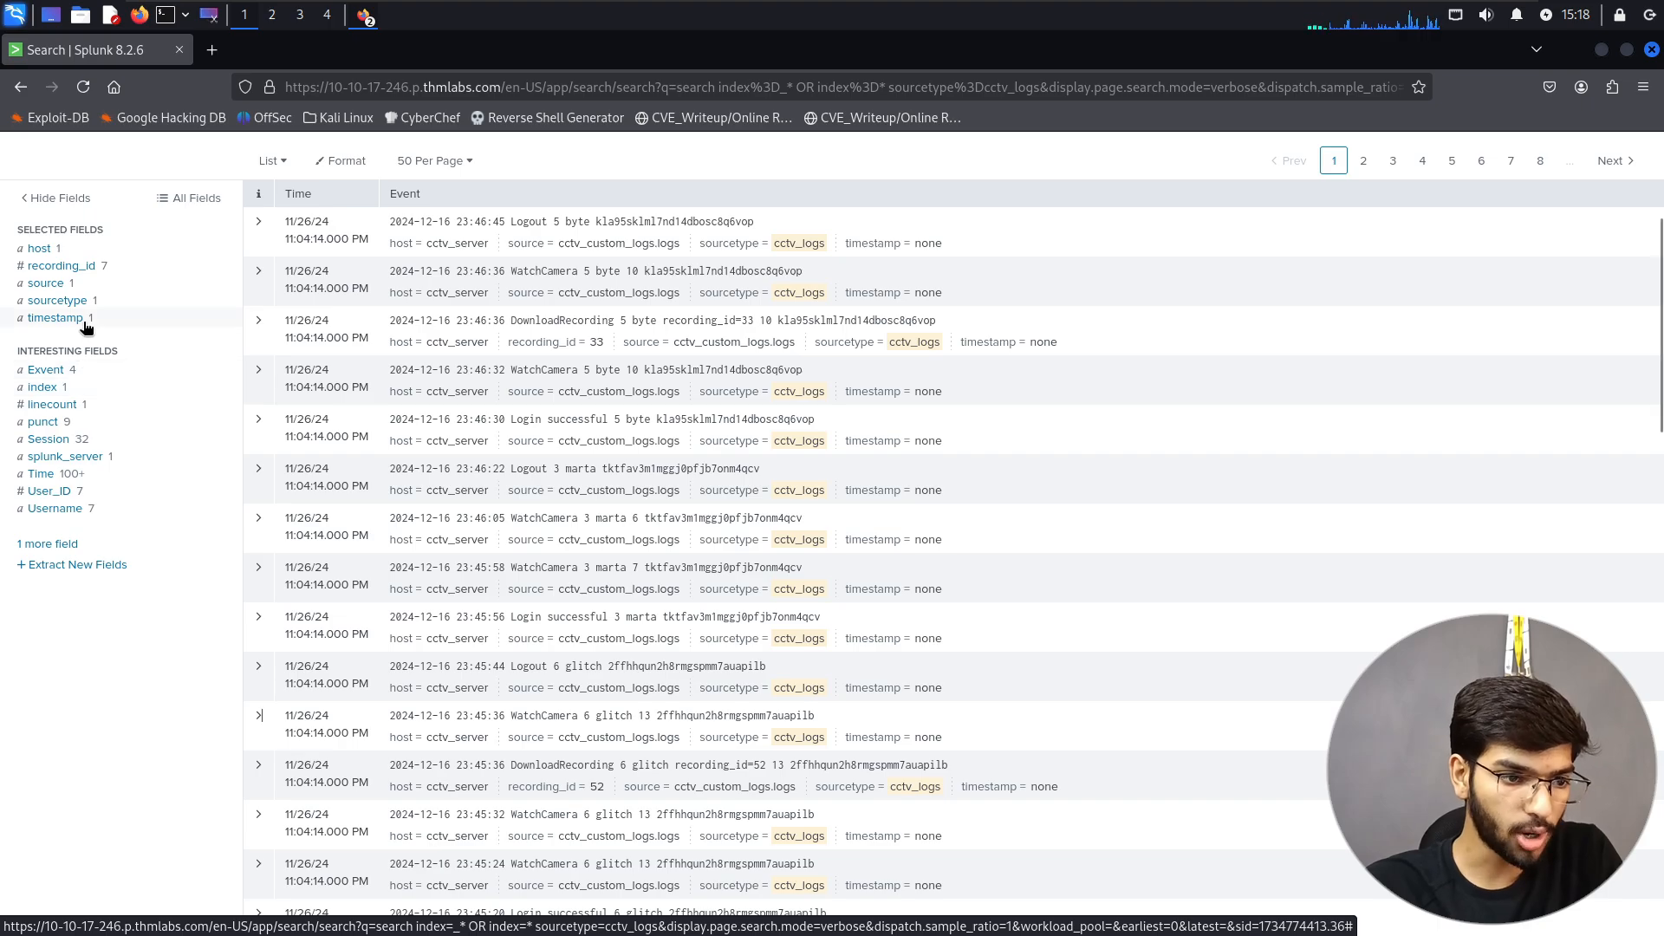
# - Return to the TryHackMe room and read the note on the various ways of fixing the parser
pyautogui.hotkey('alt', 'Tab')
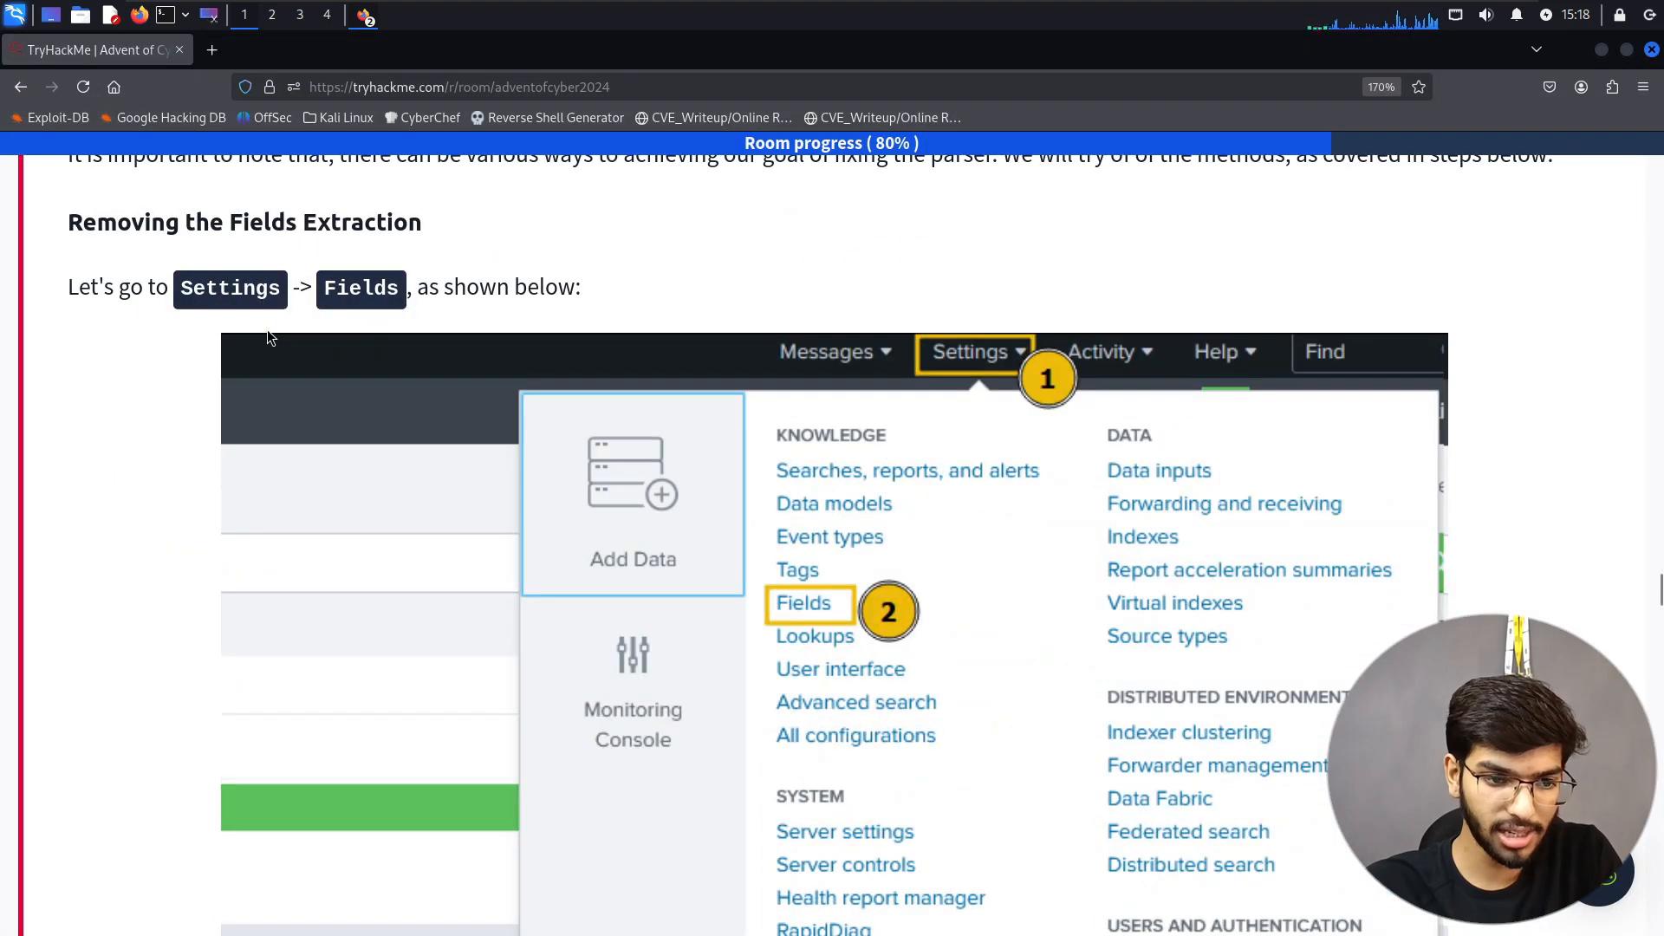
pyautogui.scroll(4, 267, 337)
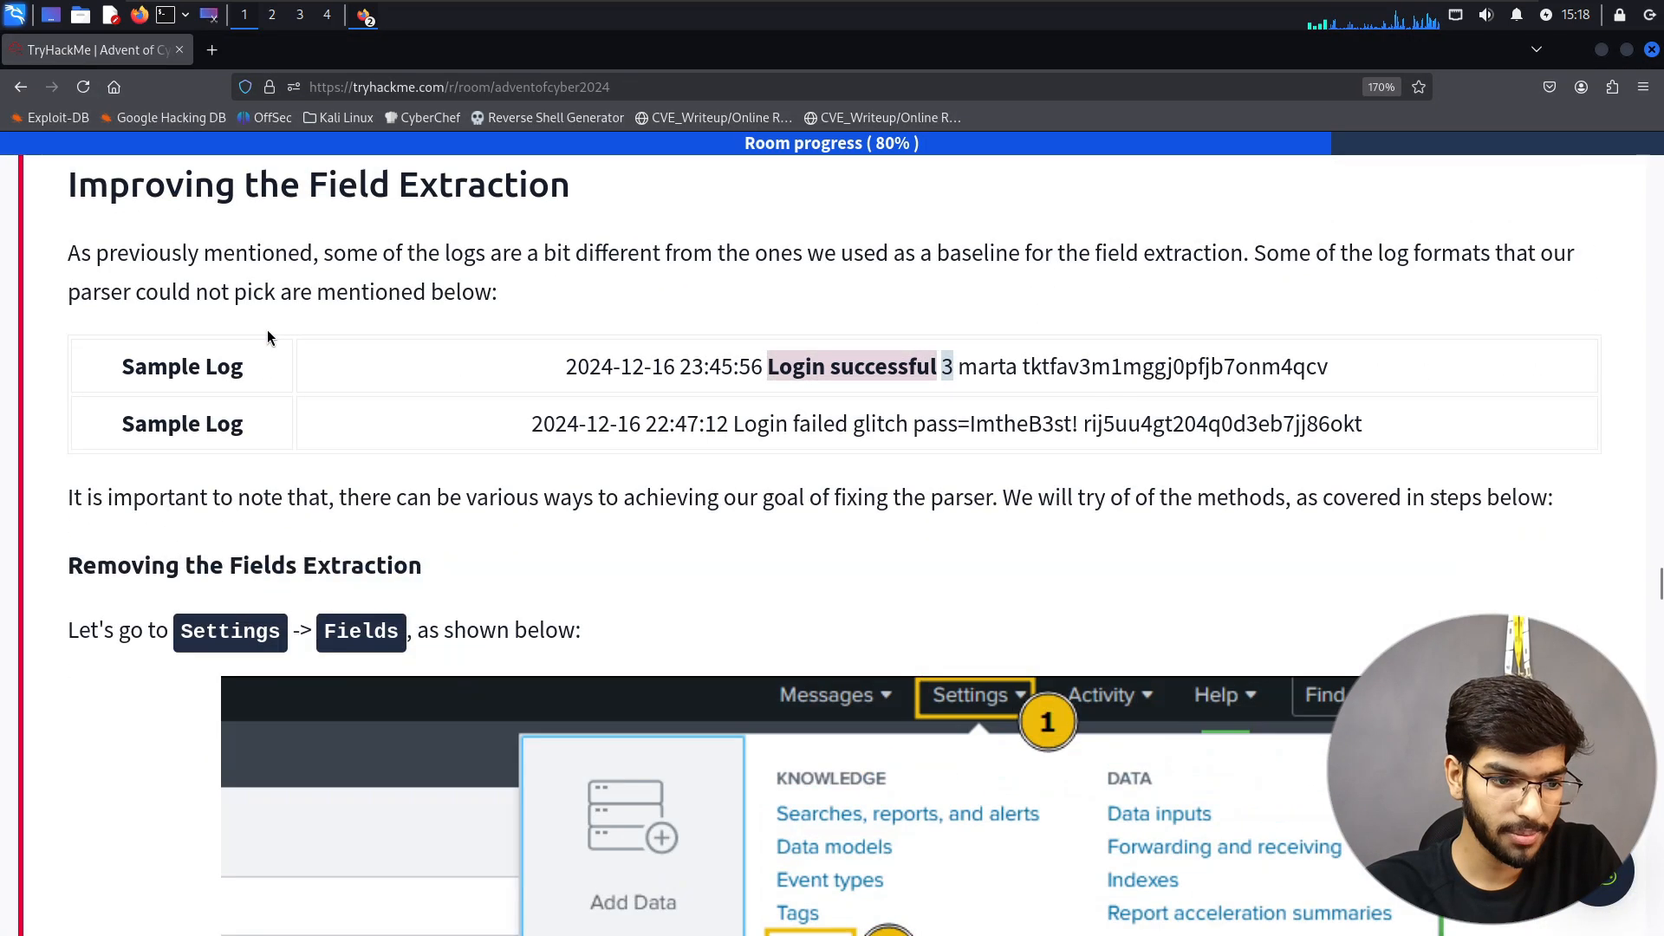
pyautogui.moveTo(174, 498); pyautogui.dragTo(525, 503)
pyautogui.click(523, 502)
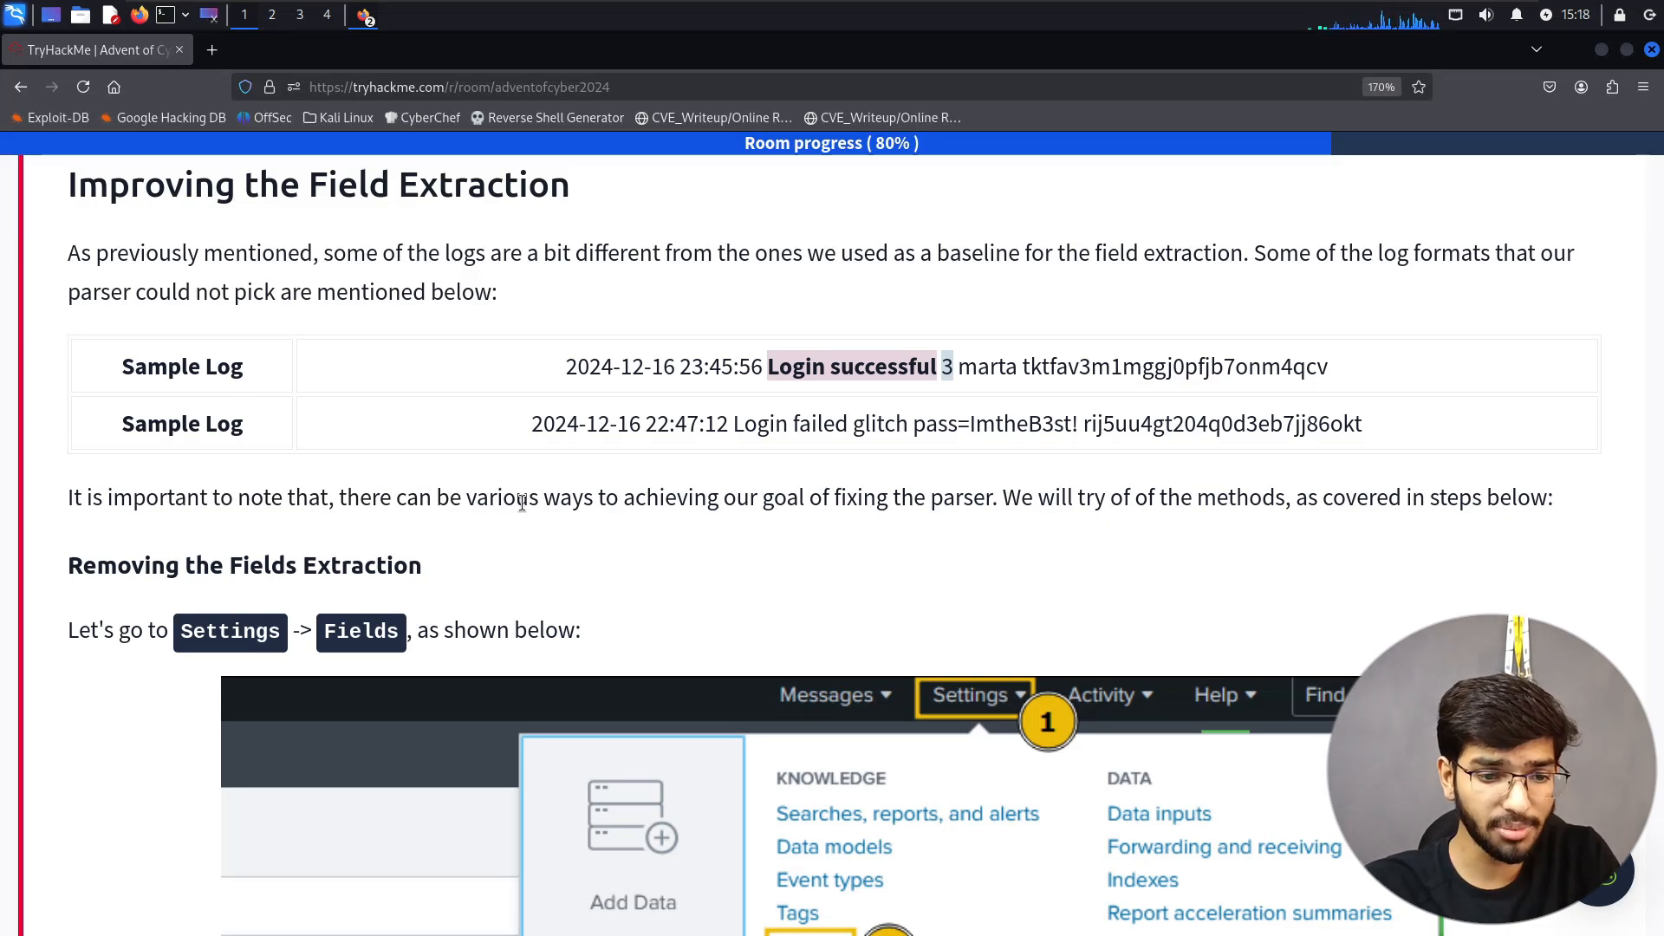
pyautogui.moveTo(631, 503); pyautogui.dragTo(1005, 503)
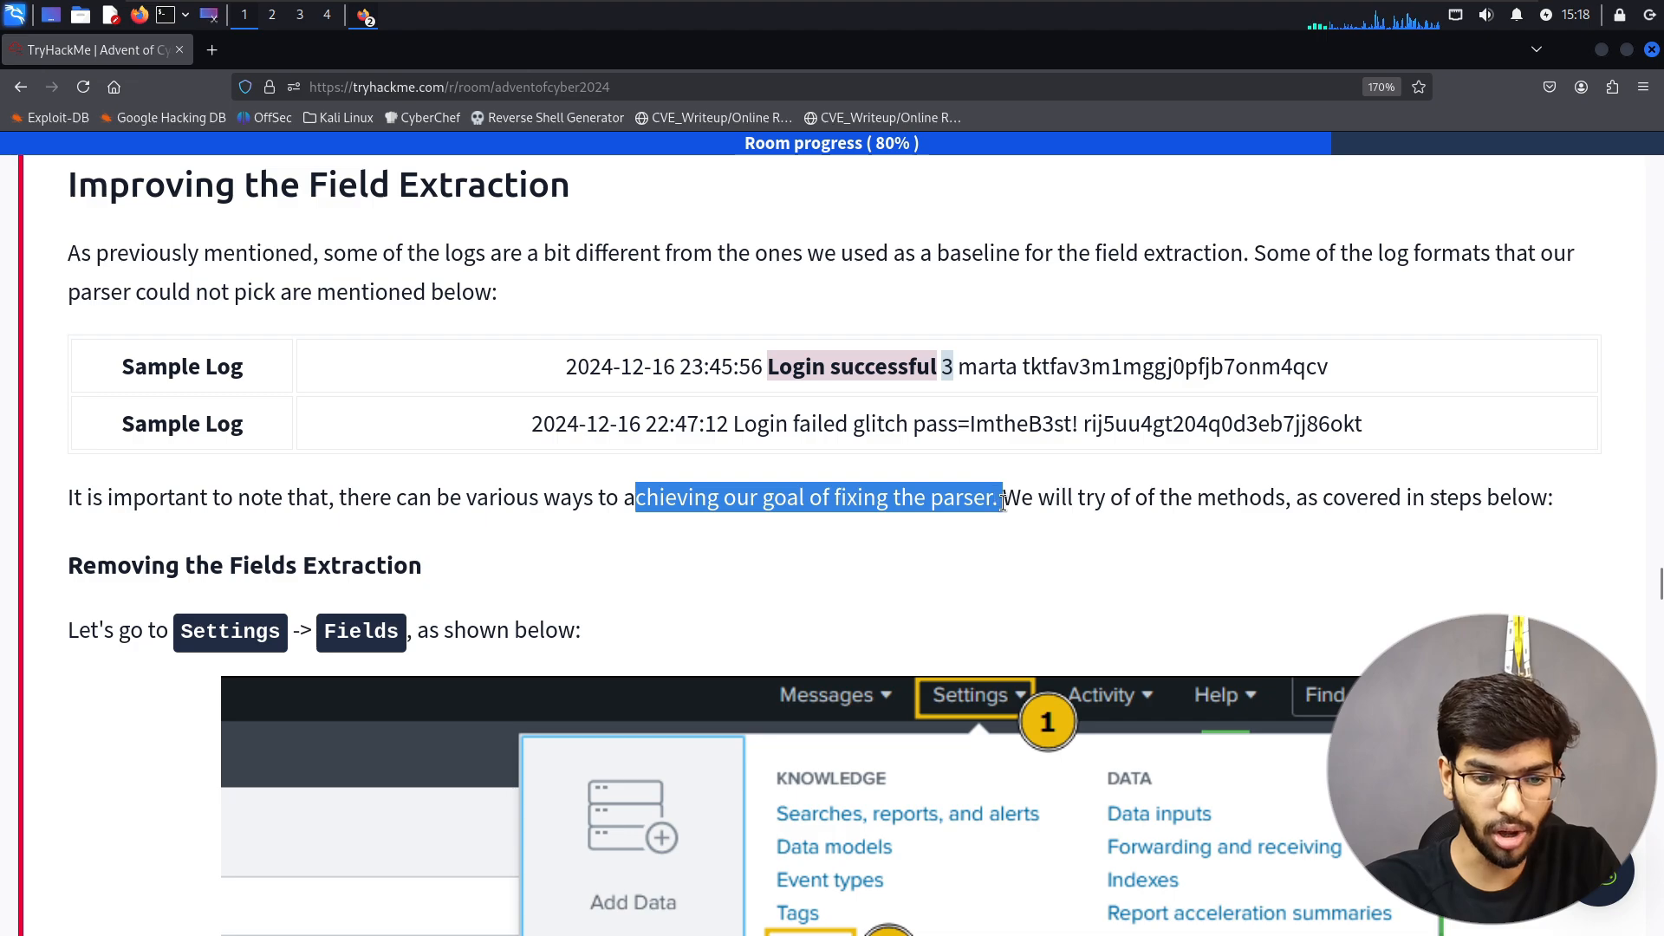
pyautogui.click(1004, 502)
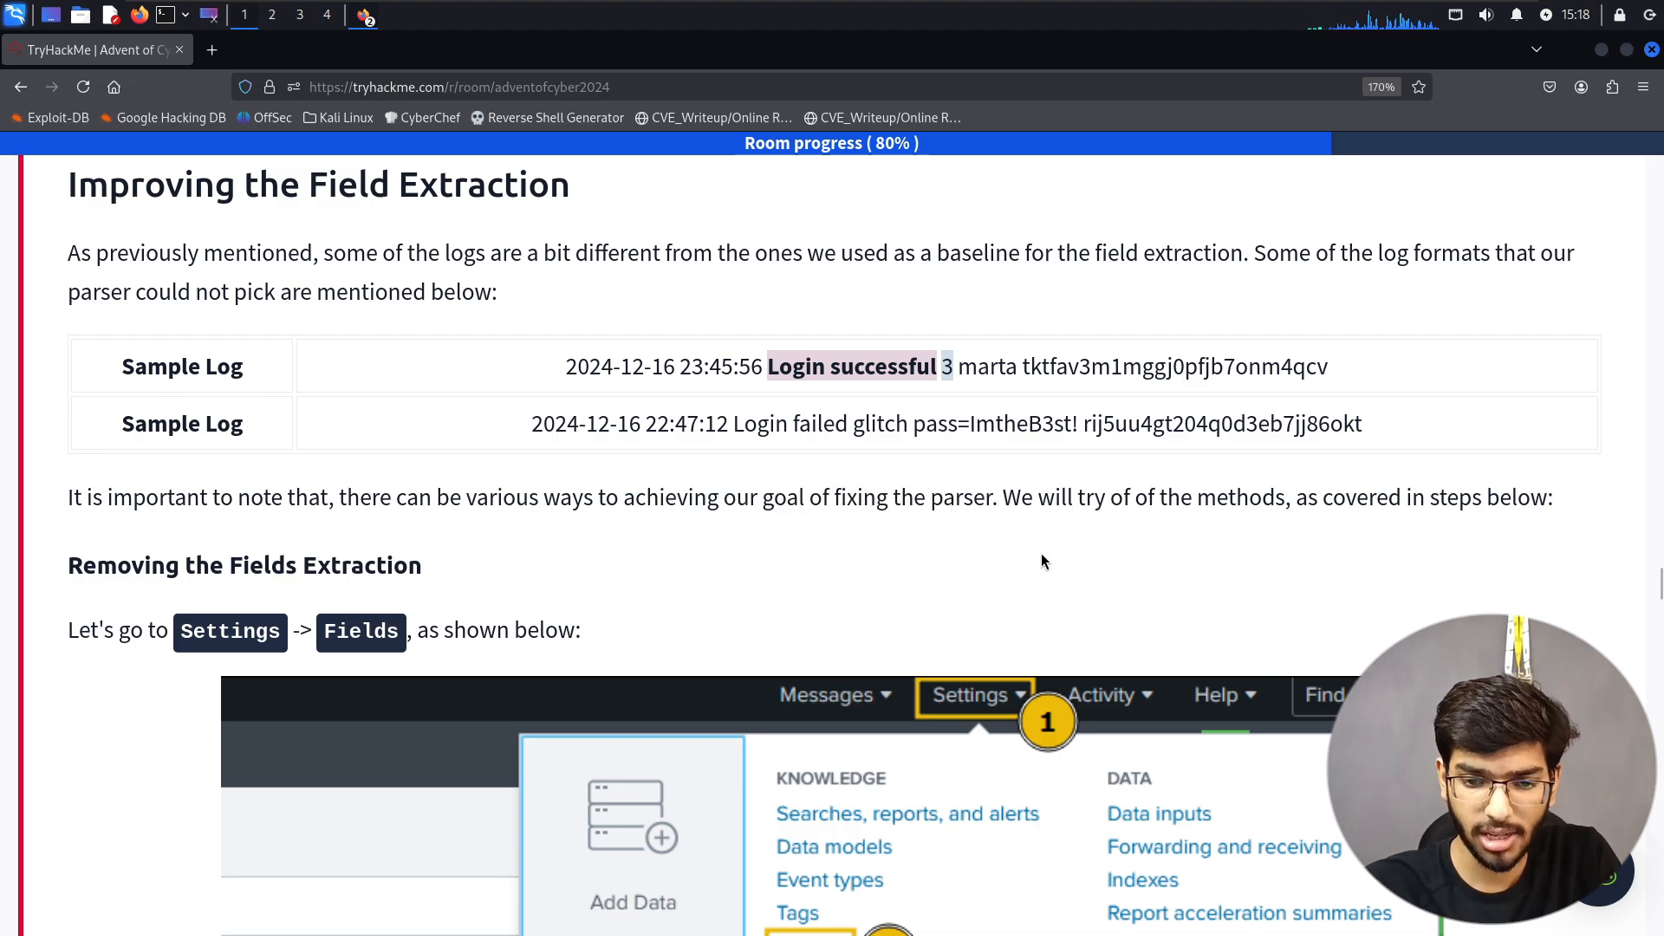
# - Read the TryHackMe room's note on fixing the parser and its Removing the Fields Extraction instructions
pyautogui.moveTo(1005, 498); pyautogui.dragTo(1247, 493)
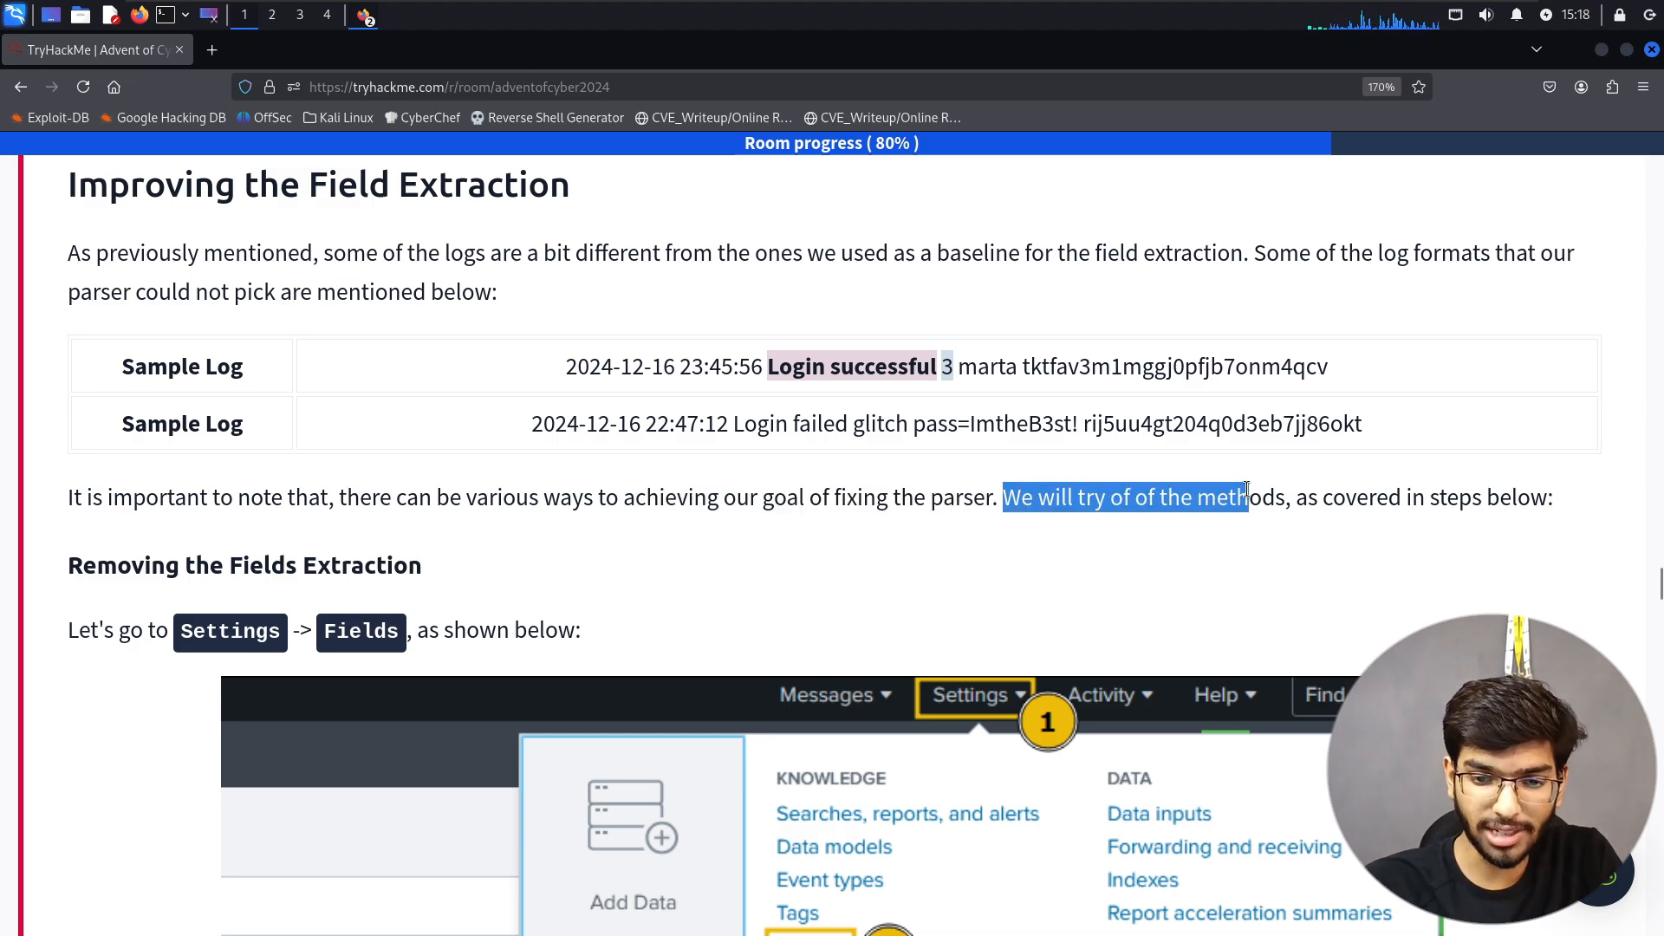
pyautogui.click(1246, 492)
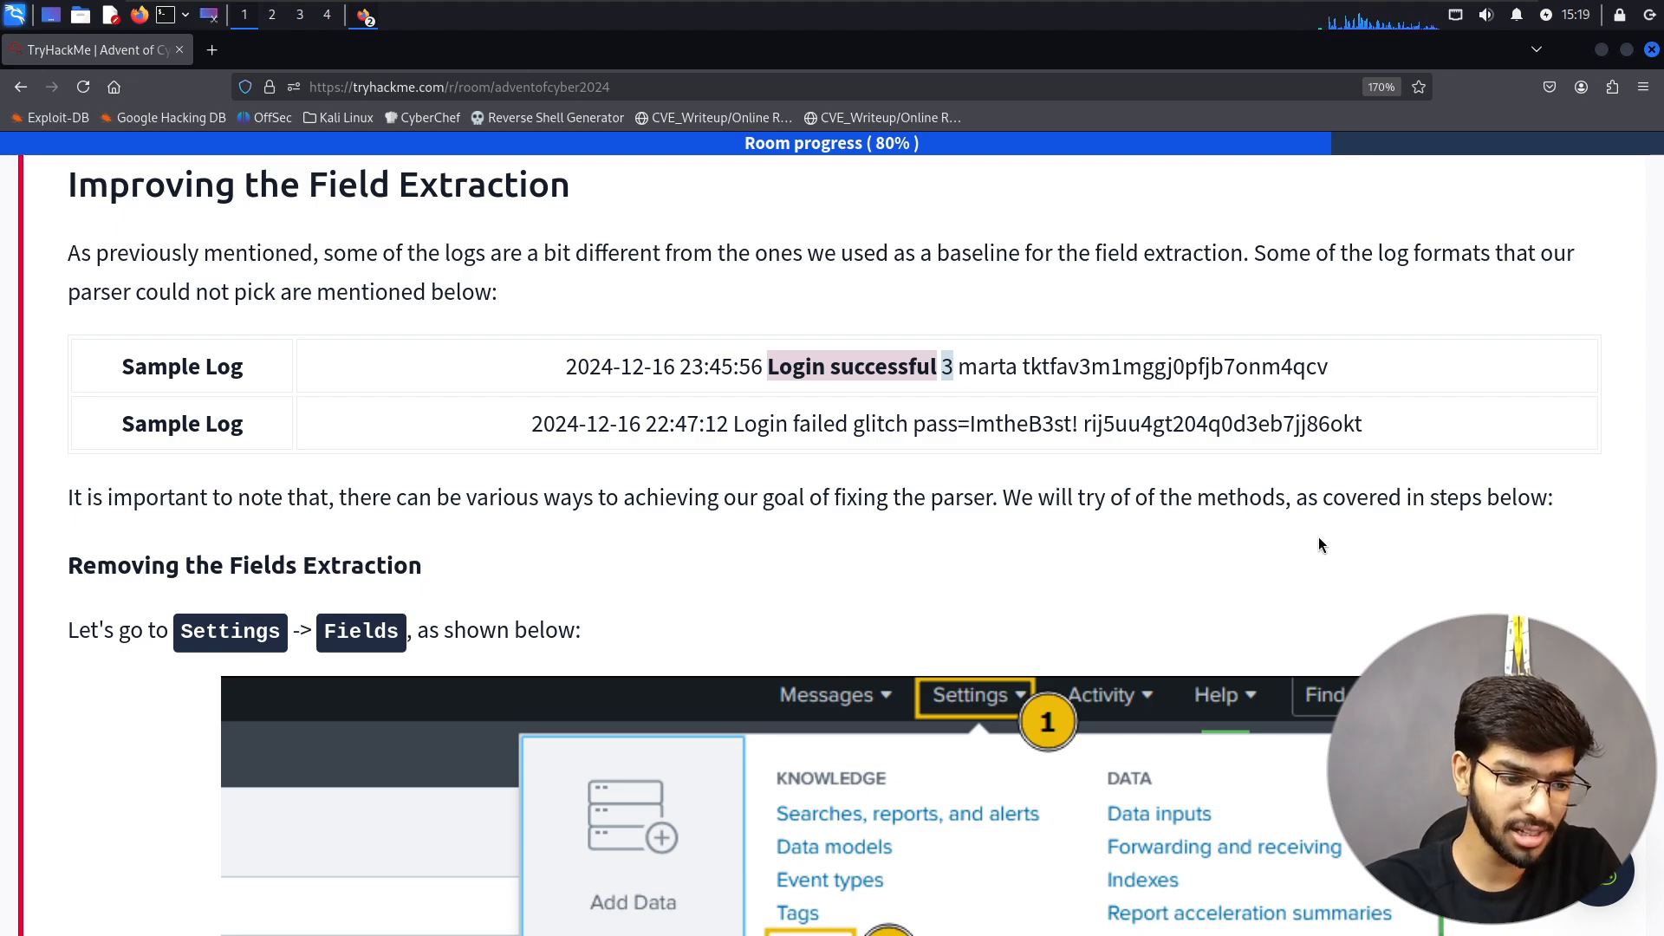
pyautogui.scroll(-2, 1318, 544)
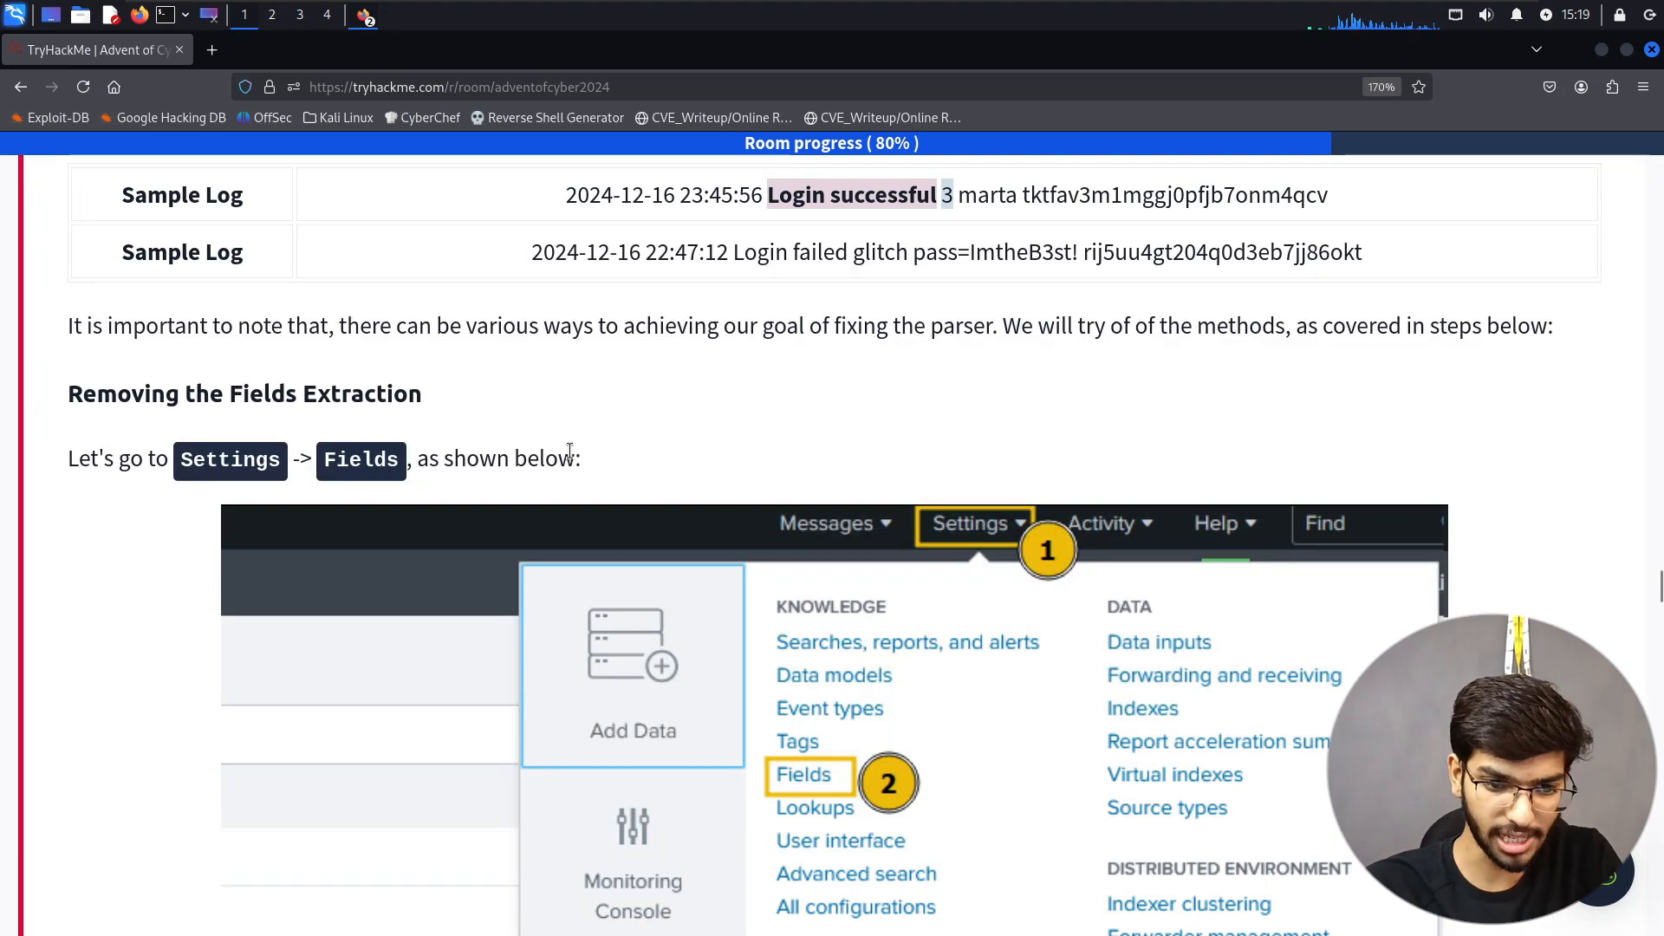
pyautogui.scroll(-2, 571, 450)
# - Switch to Splunk and open the Fields settings page
pyautogui.hotkey('alt', 'Tab')
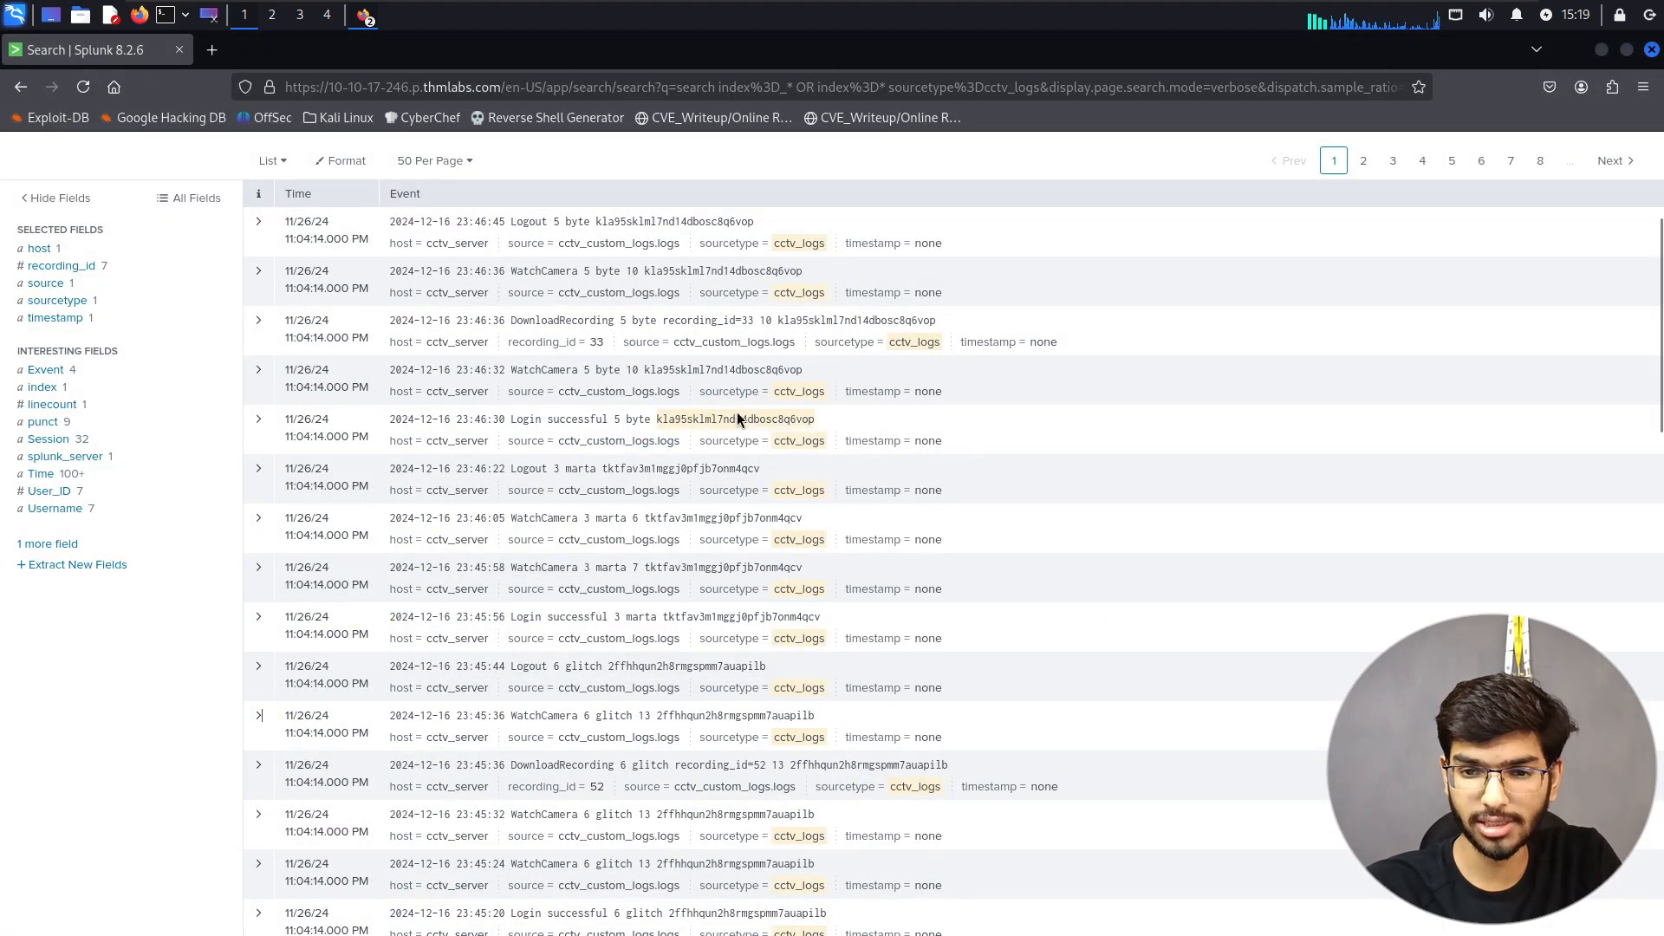
pyautogui.scroll(4, 738, 420)
pyautogui.click(1357, 148)
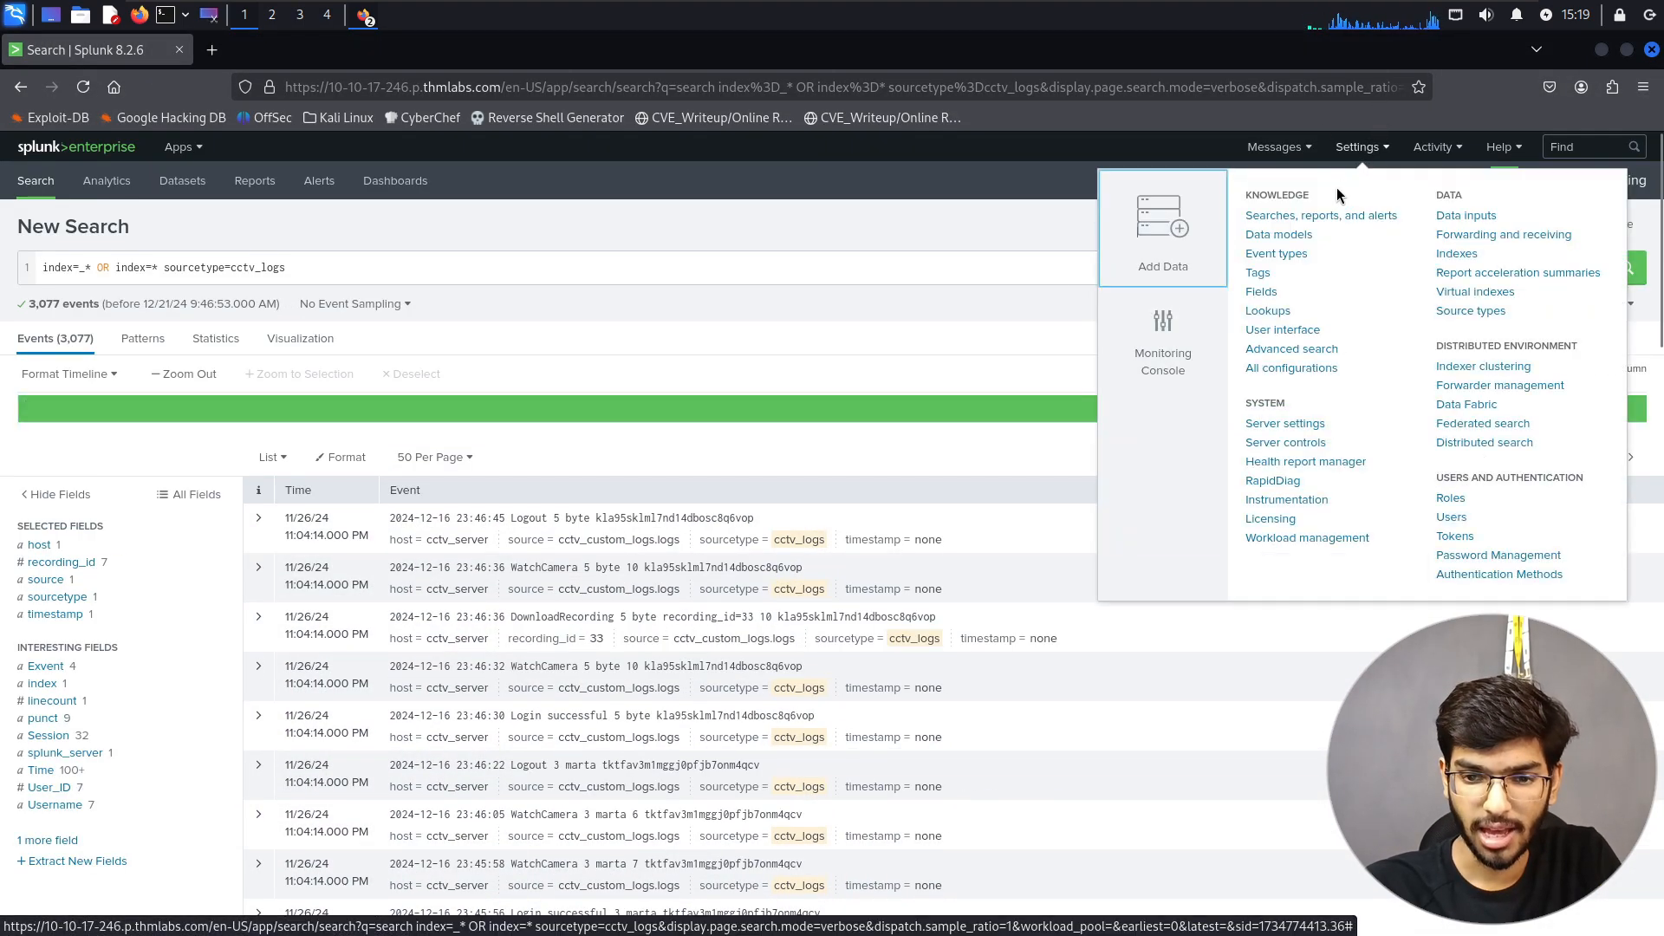
pyautogui.click(1266, 292)
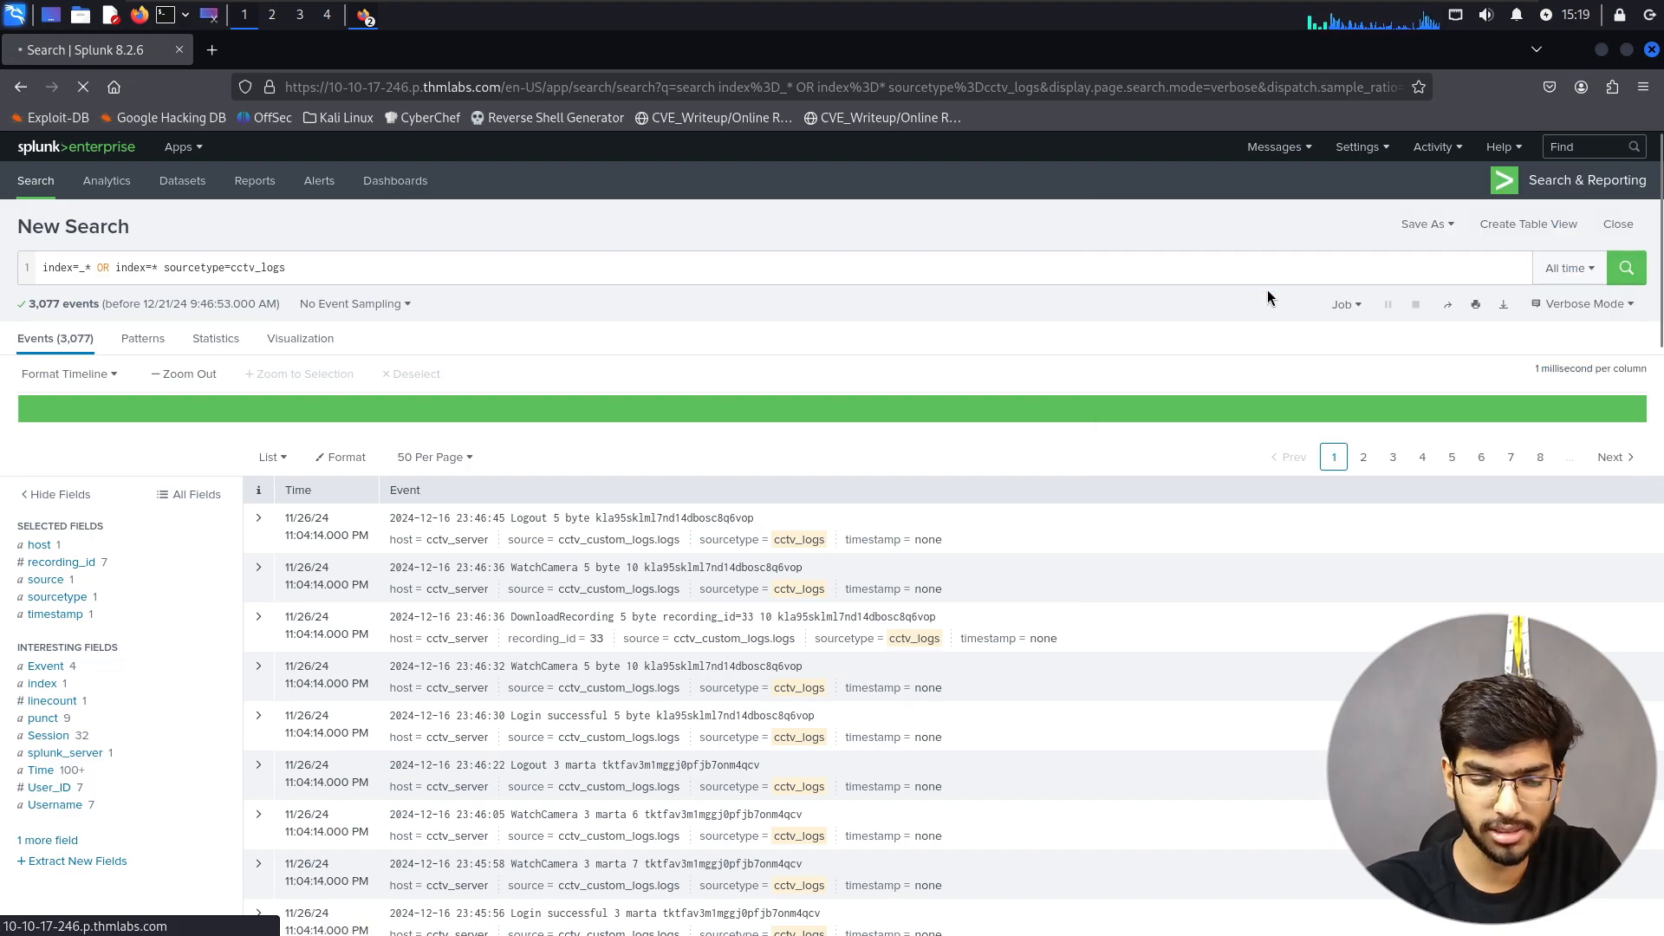
# - Read the Field Extraction and Delete the Regex Pattern instructions in the TryHackMe room, checking on Splunk's Fields page in between
pyautogui.hotkey('alt', 'Tab')
pyautogui.scroll(-8, 1268, 297)
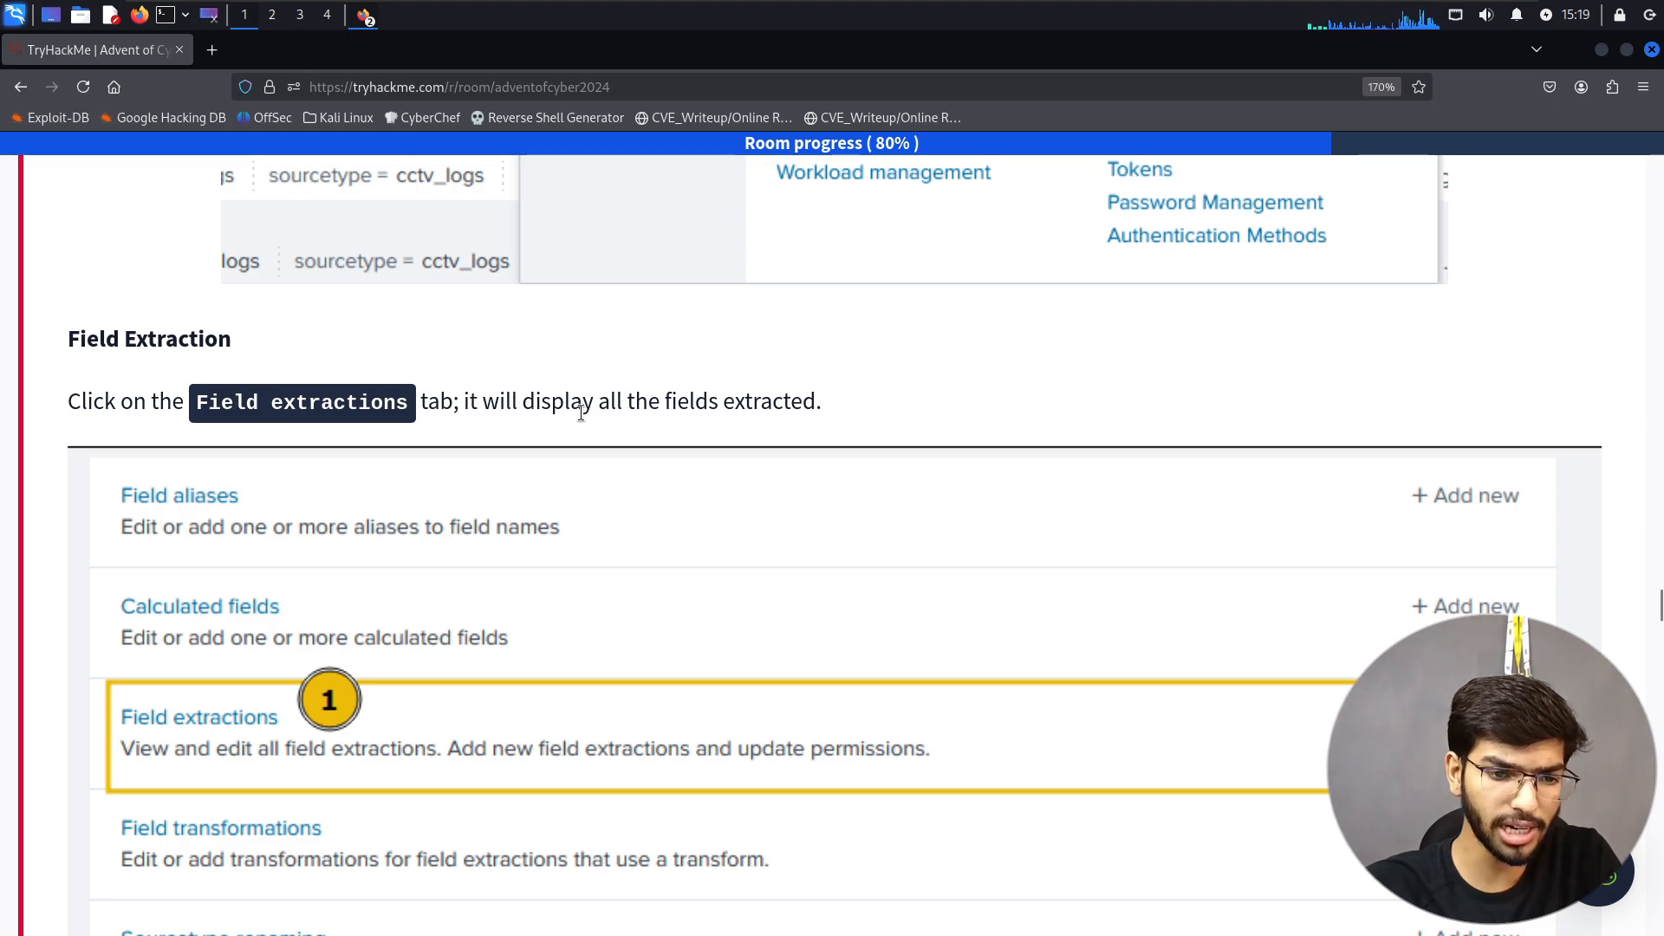
pyautogui.scroll(-2, 580, 414)
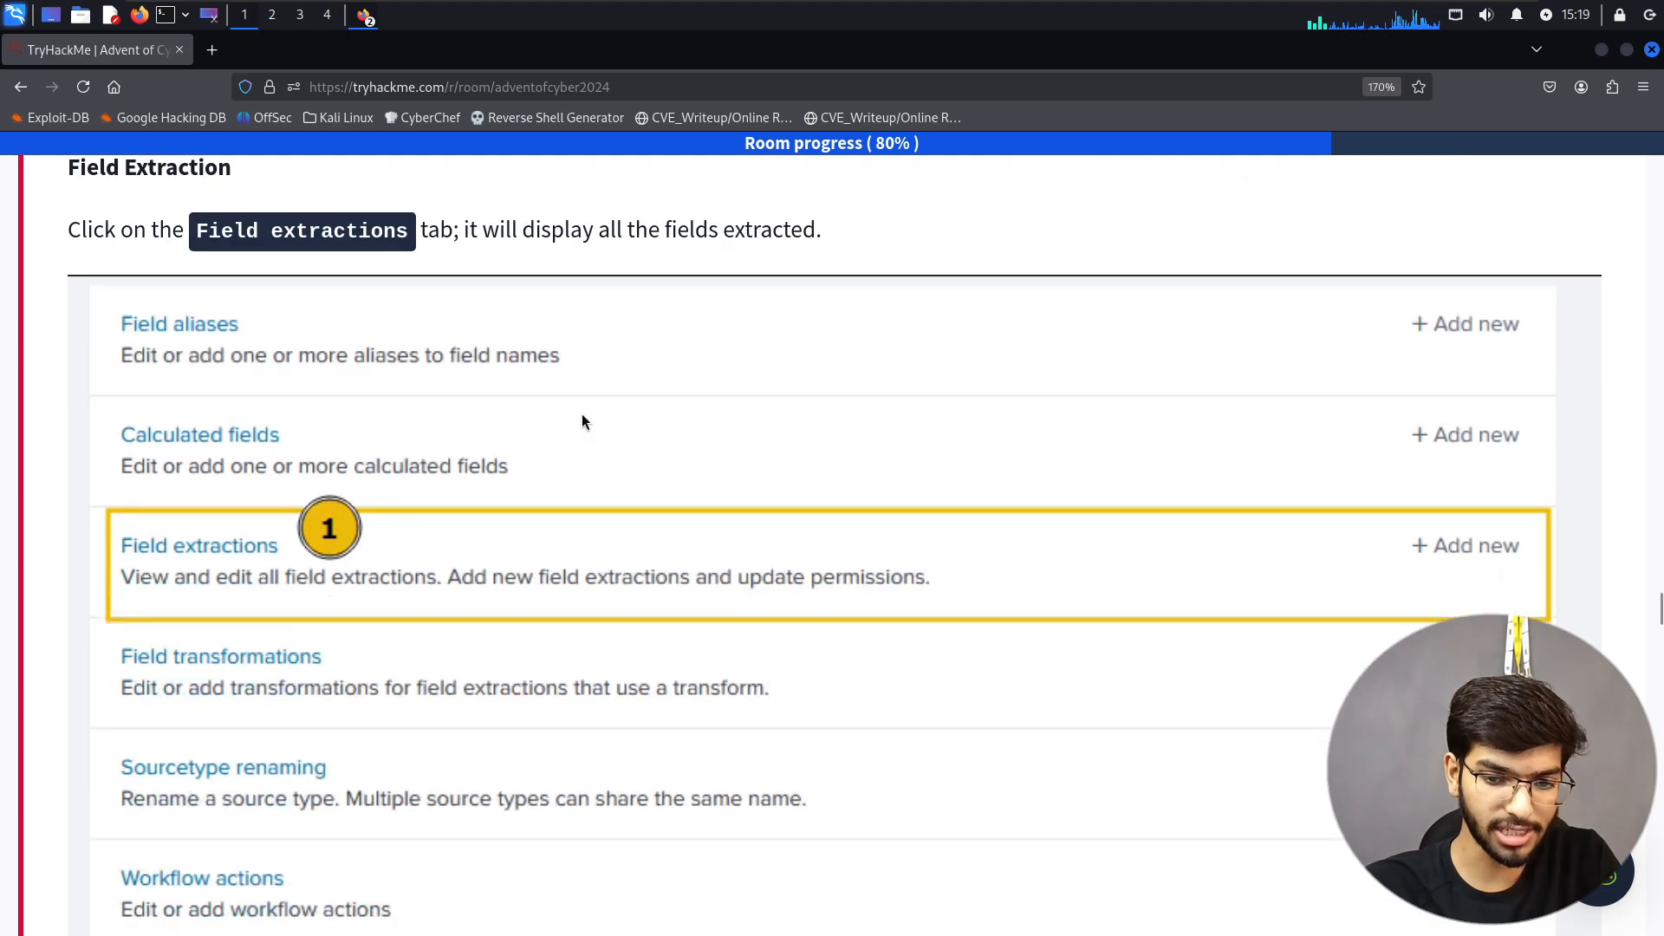
pyautogui.hotkey('alt', 'Tab')
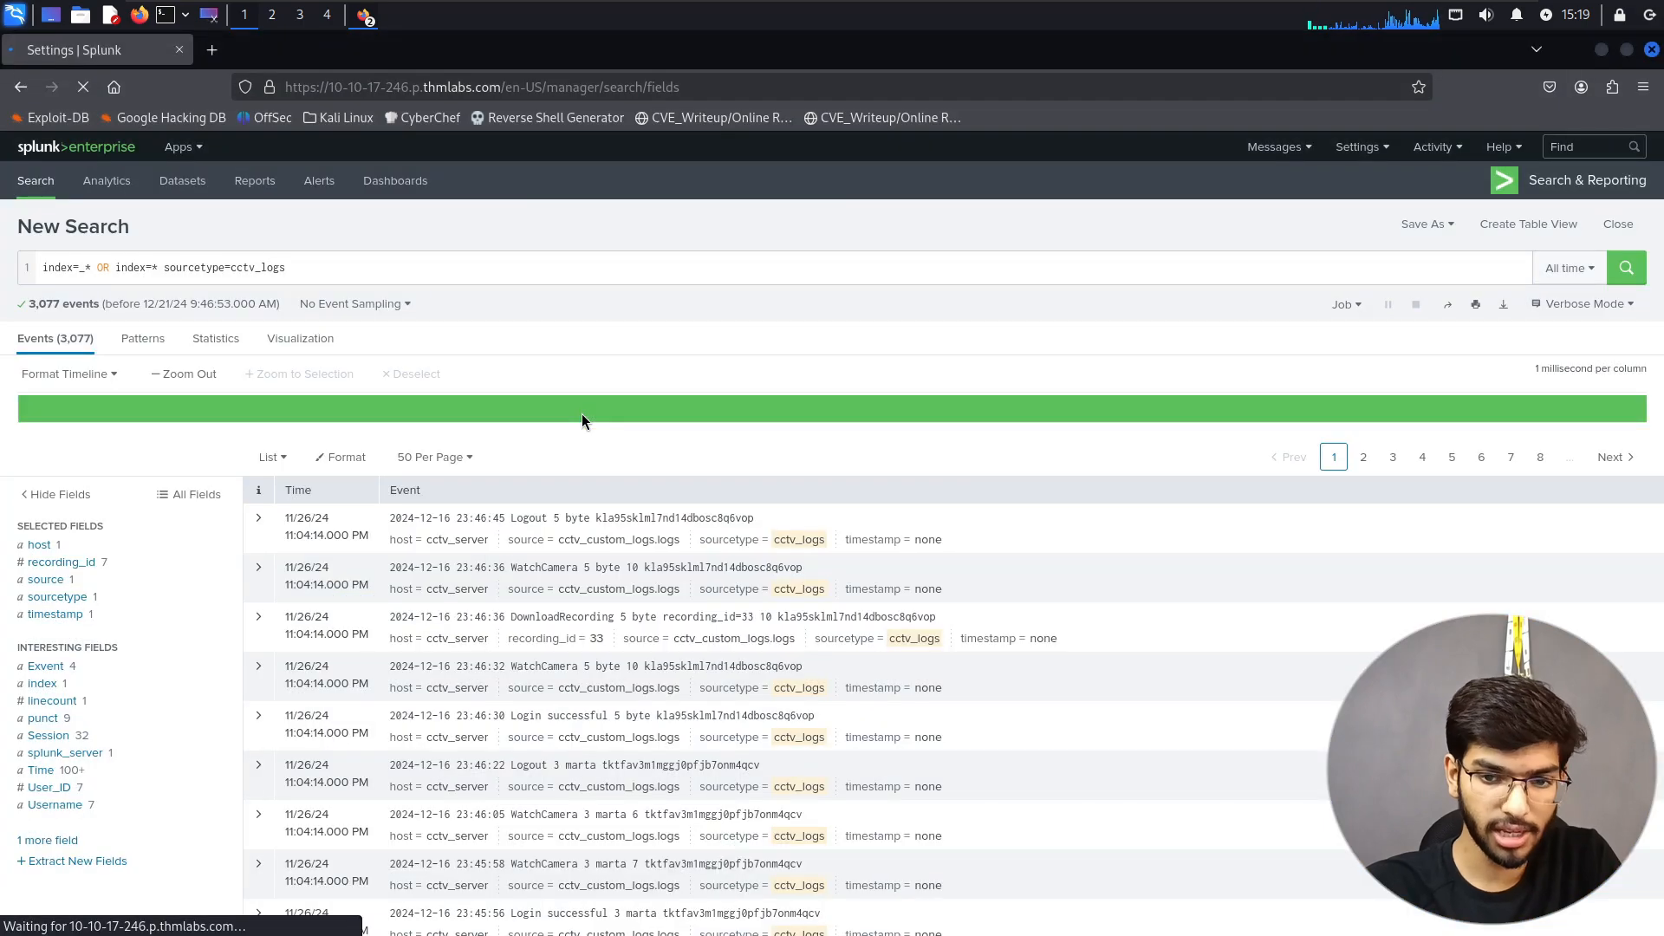
pyautogui.hotkey('alt', 'Tab')
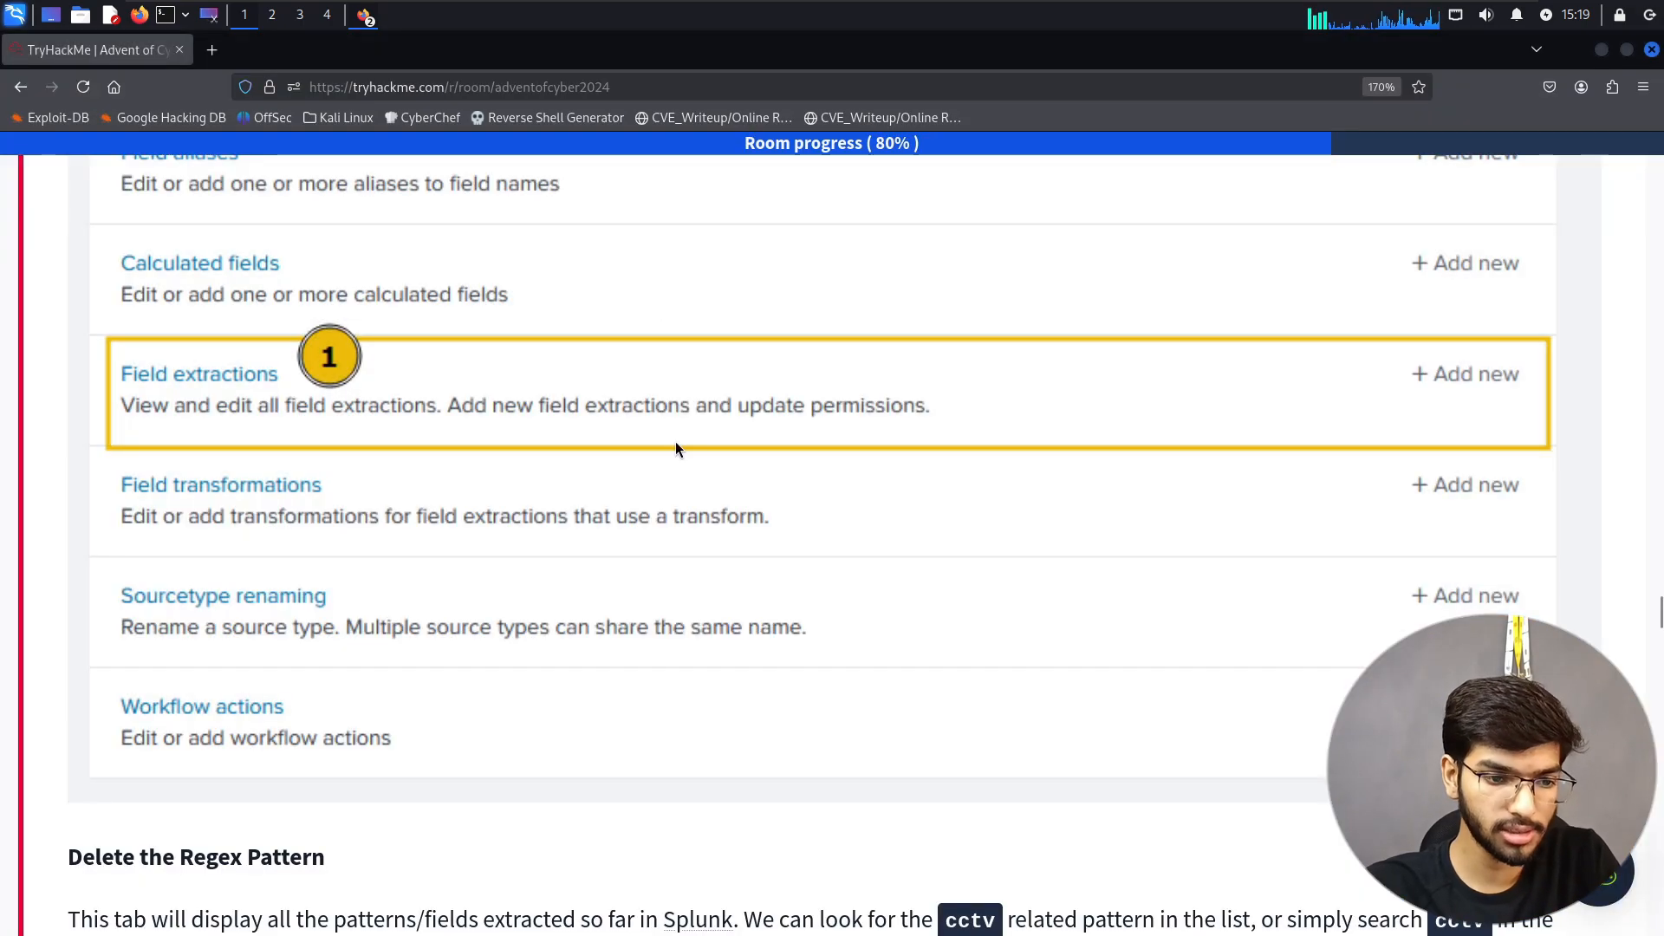
pyautogui.scroll(-5, 674, 440)
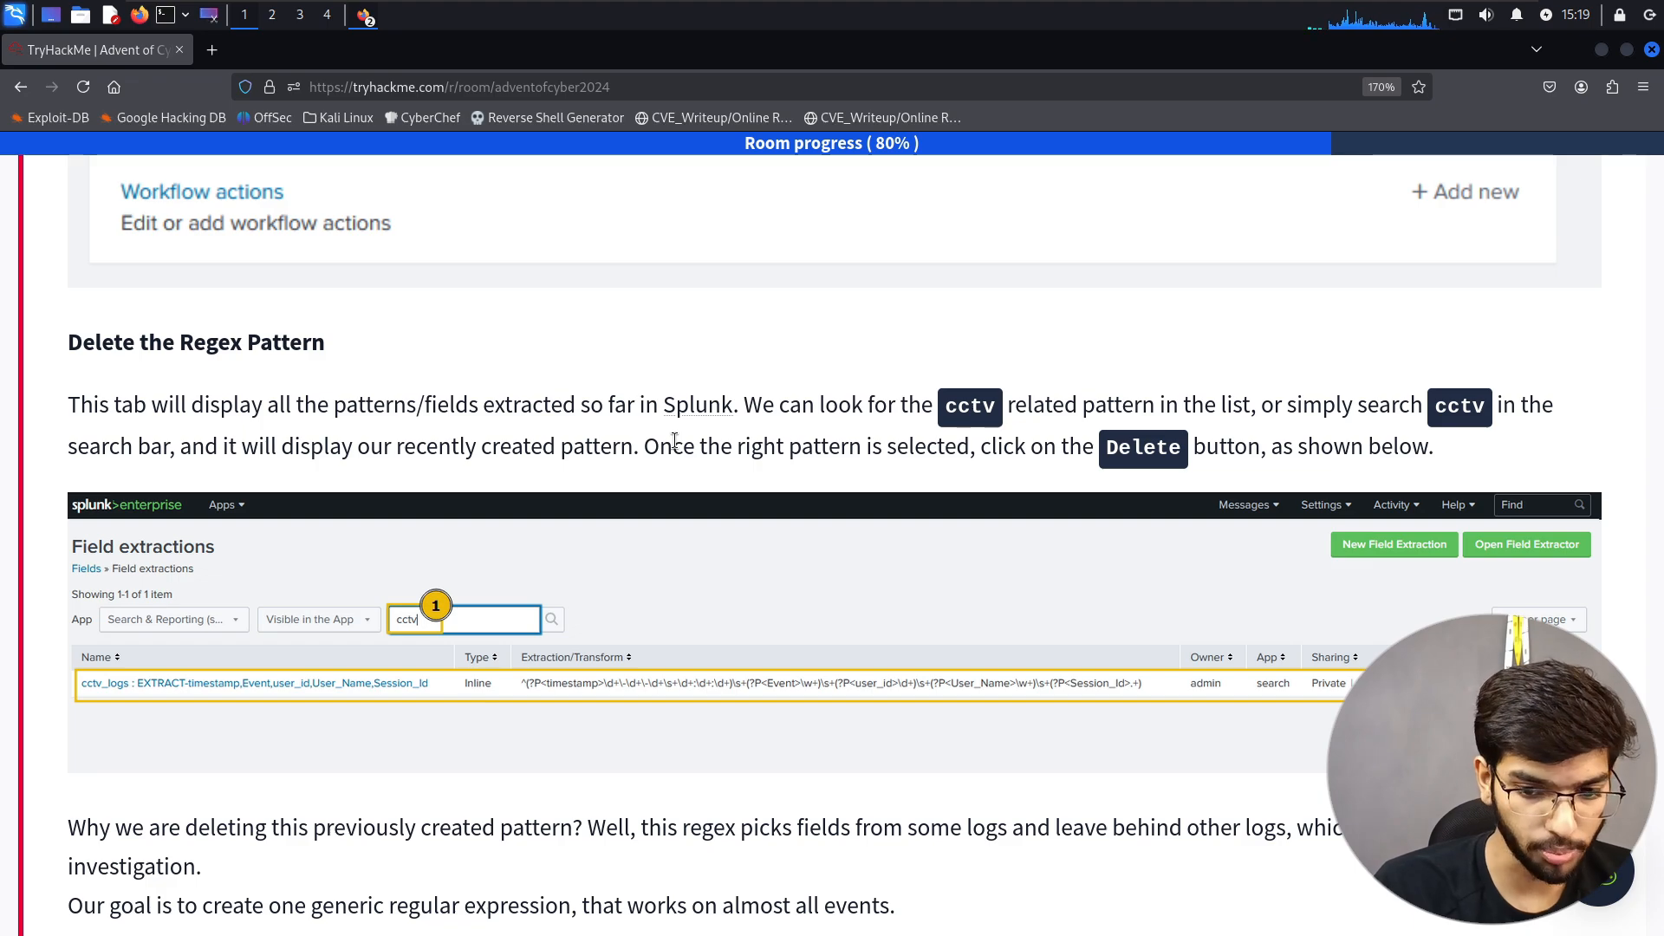
# - Return to Splunk, open the list of field extractions, and filter it by cctv
pyautogui.hotkey('alt', 'Tab')
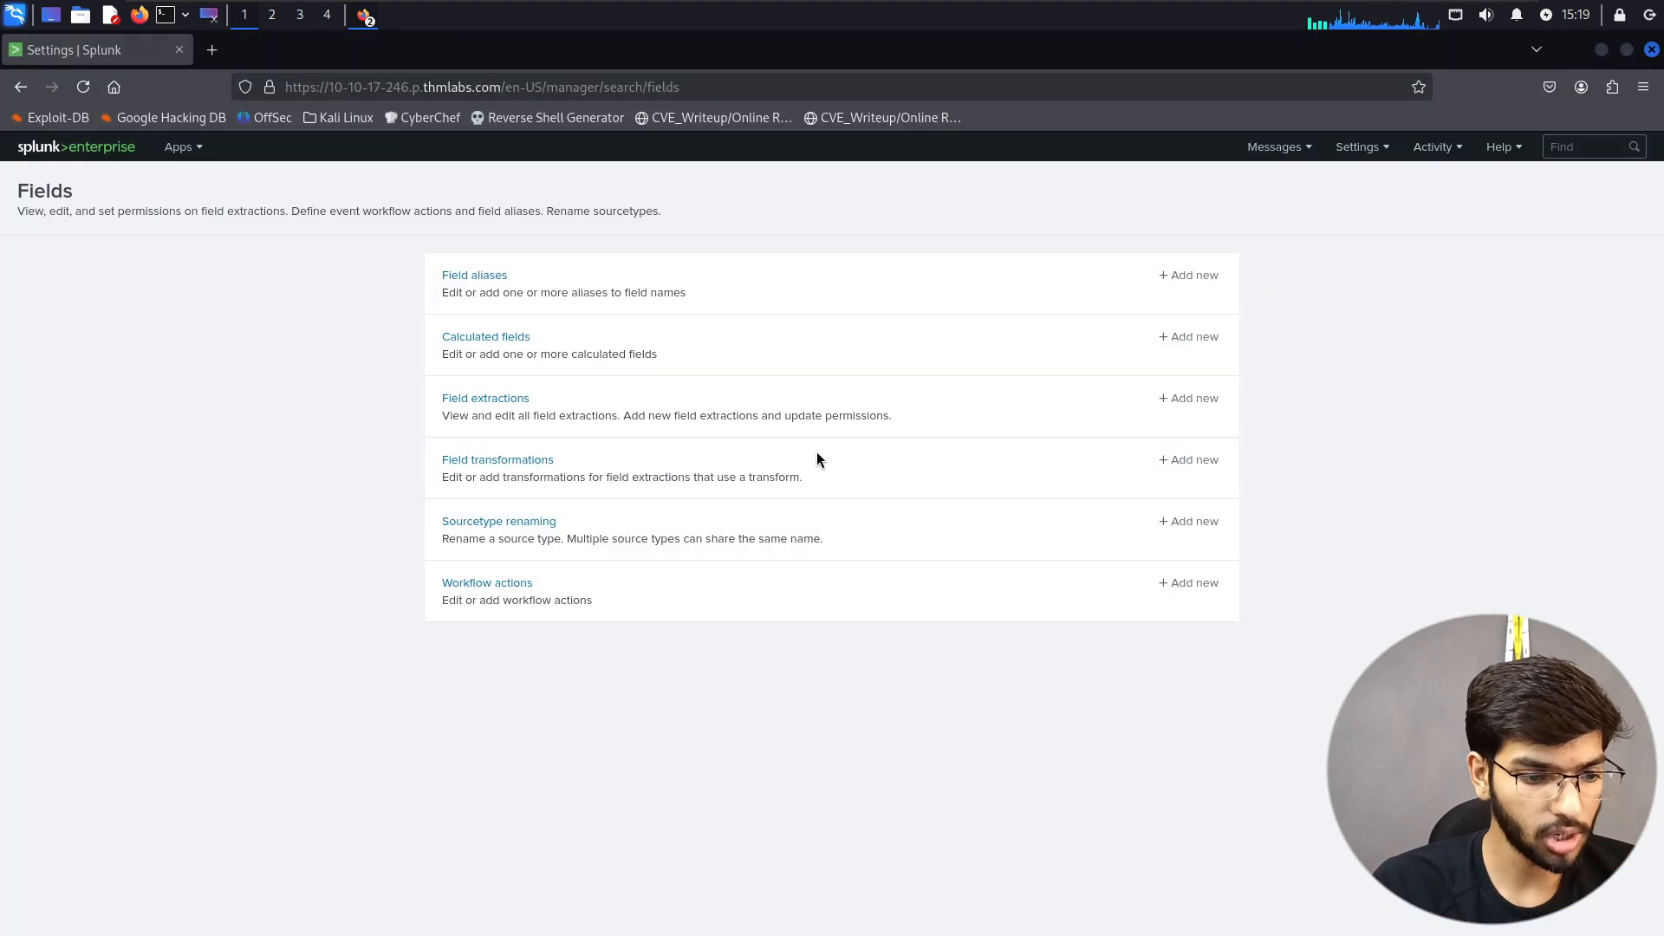
pyautogui.click(472, 400)
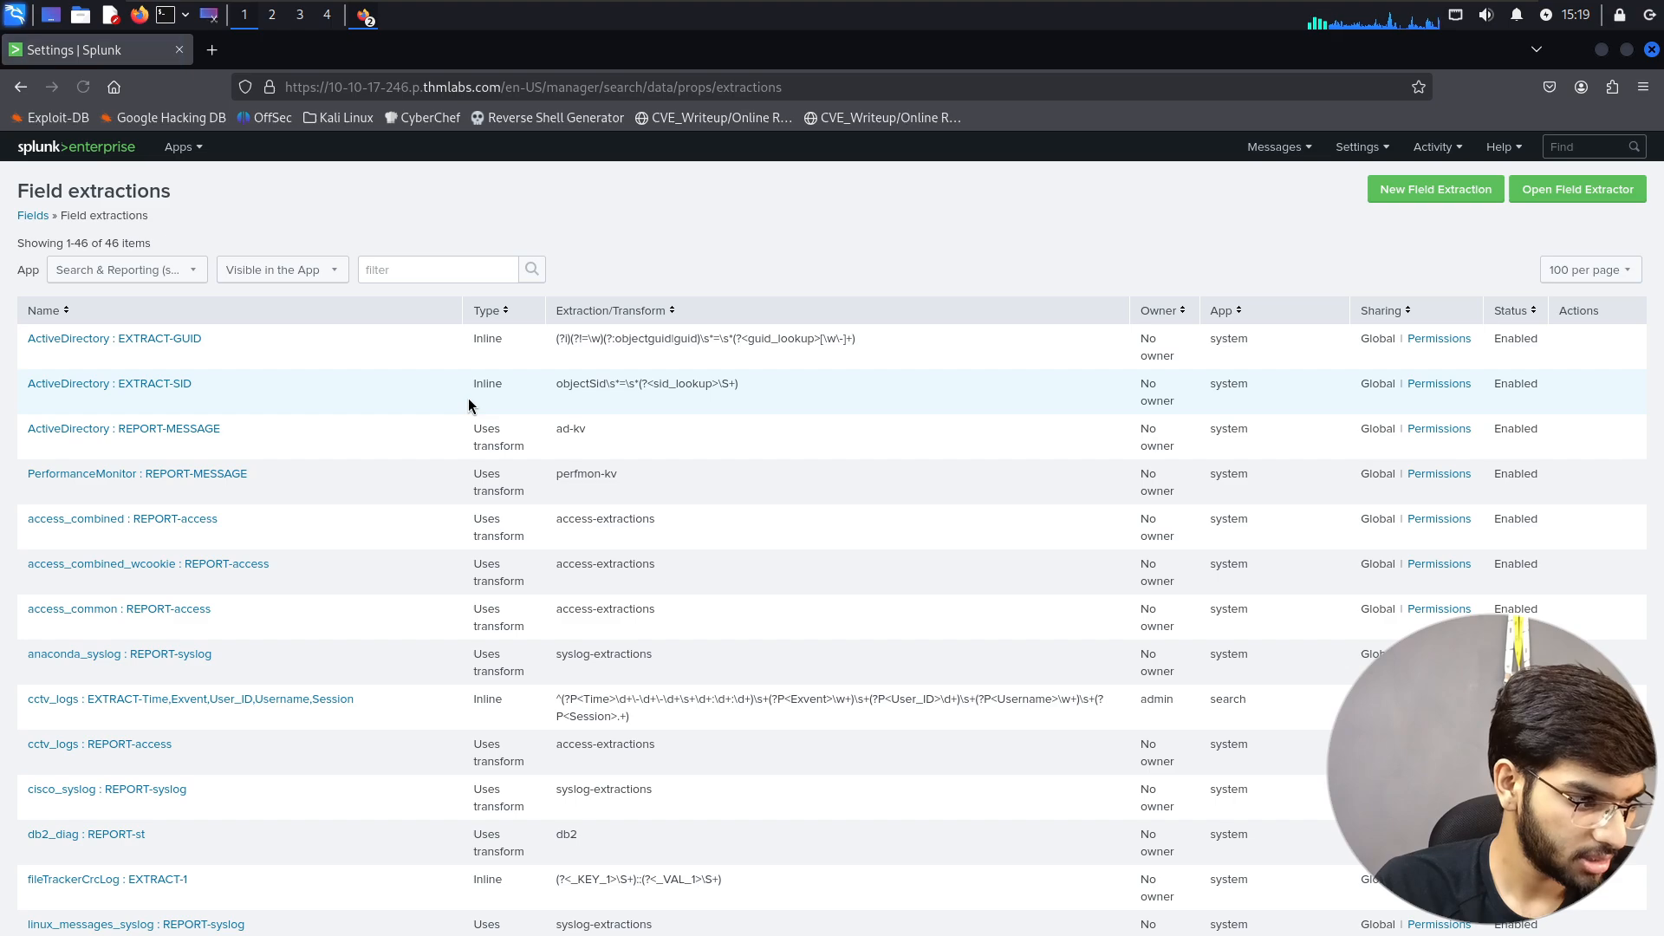
pyautogui.click(408, 269)
pyautogui.write('cctv')
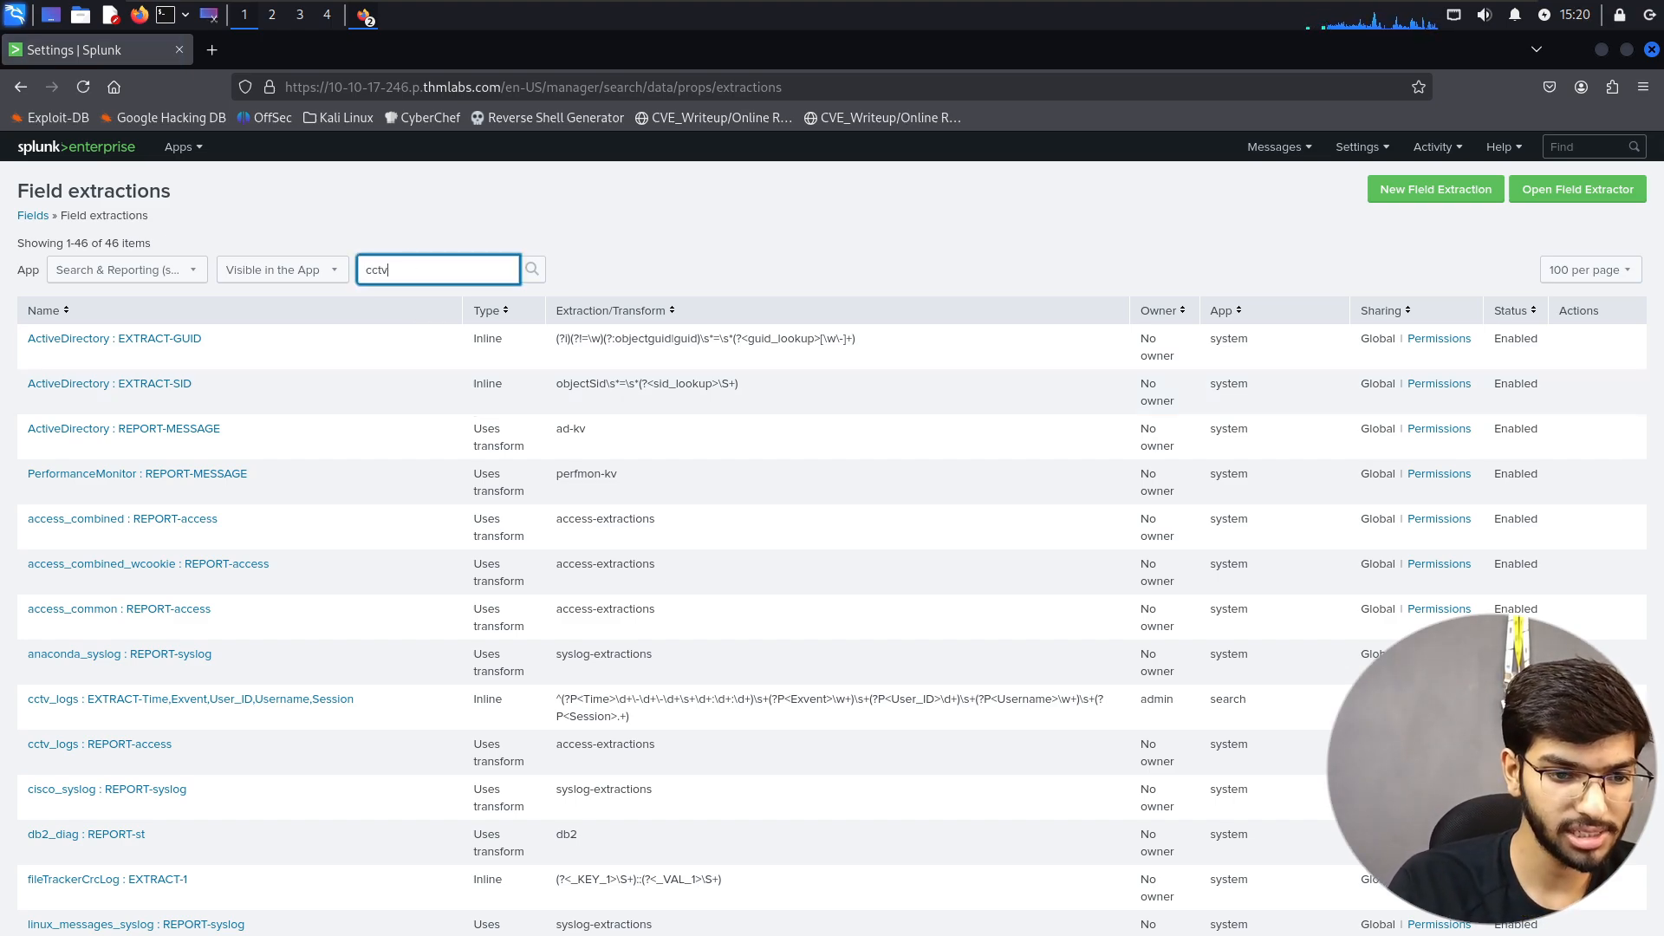
pyautogui.press('Return')
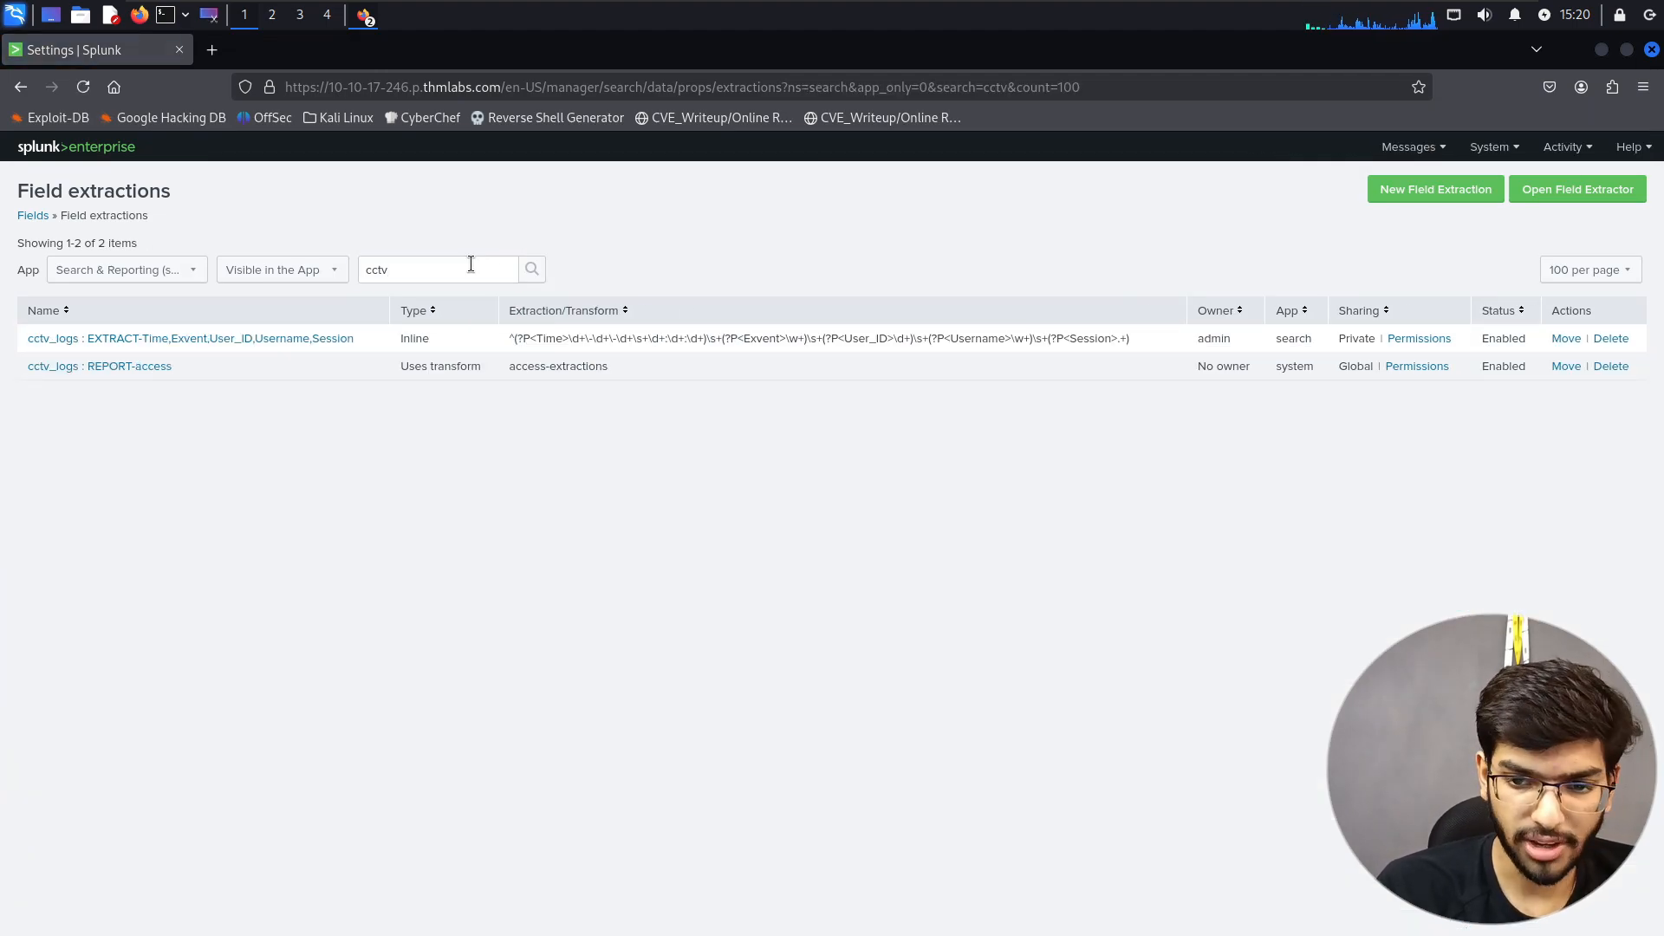
# - Review the TryHackMe room's Delete the Regex Pattern example to identify which cctv extraction should be removed
pyautogui.hotkey('alt', 'Tab')
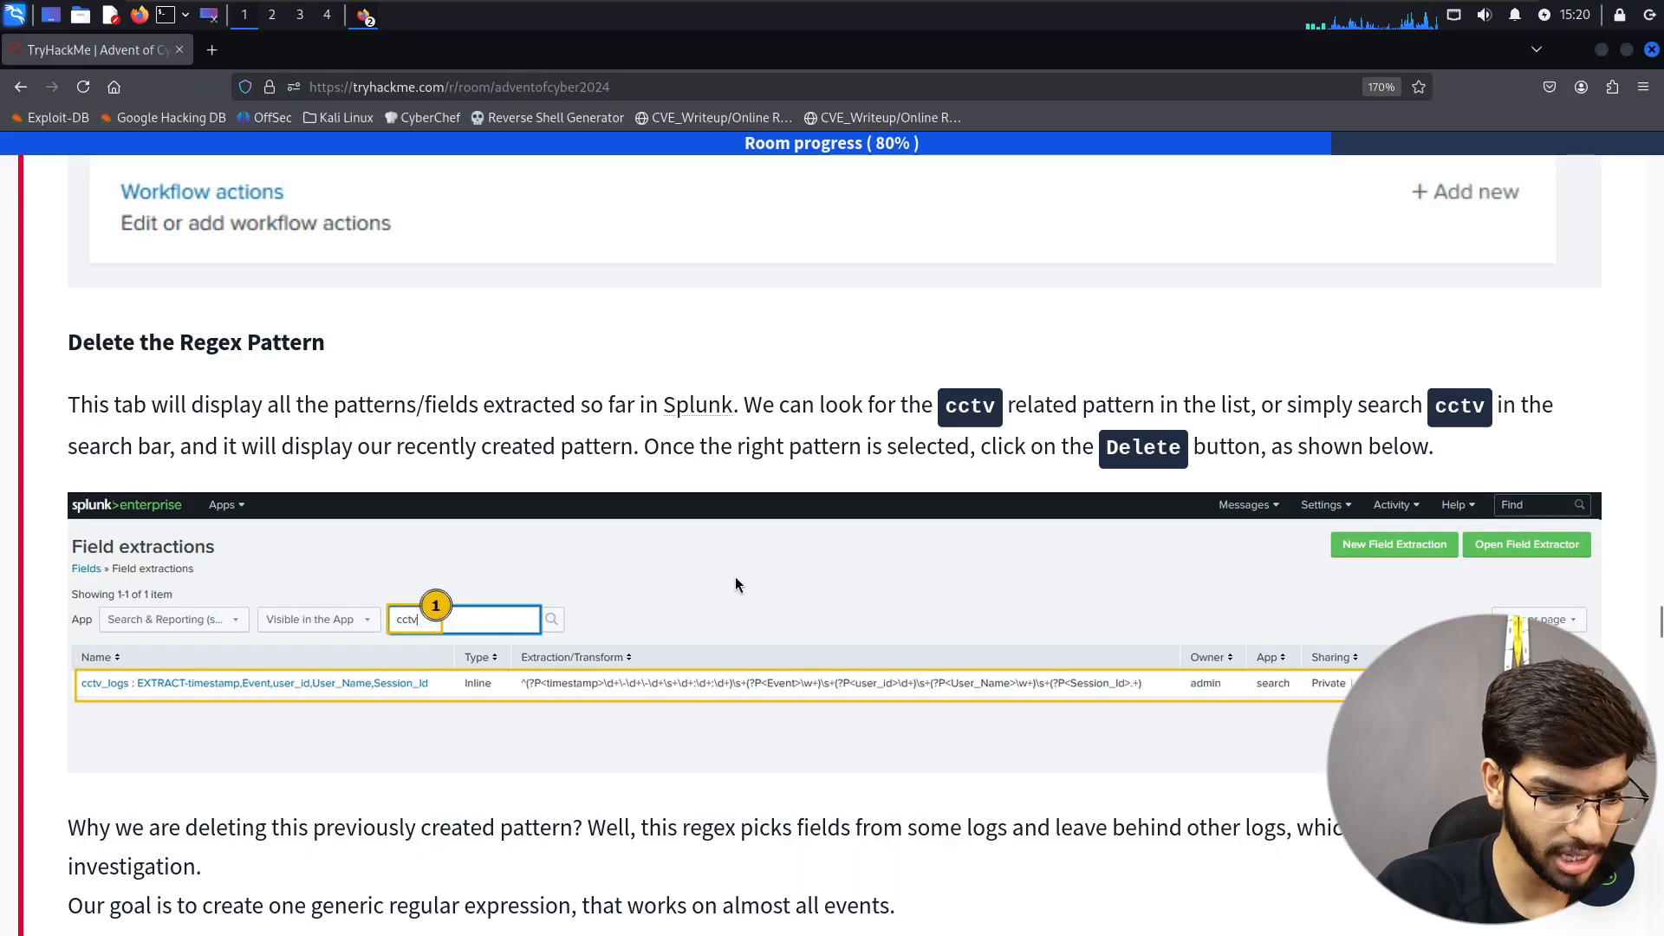
pyautogui.scroll(-2, 735, 581)
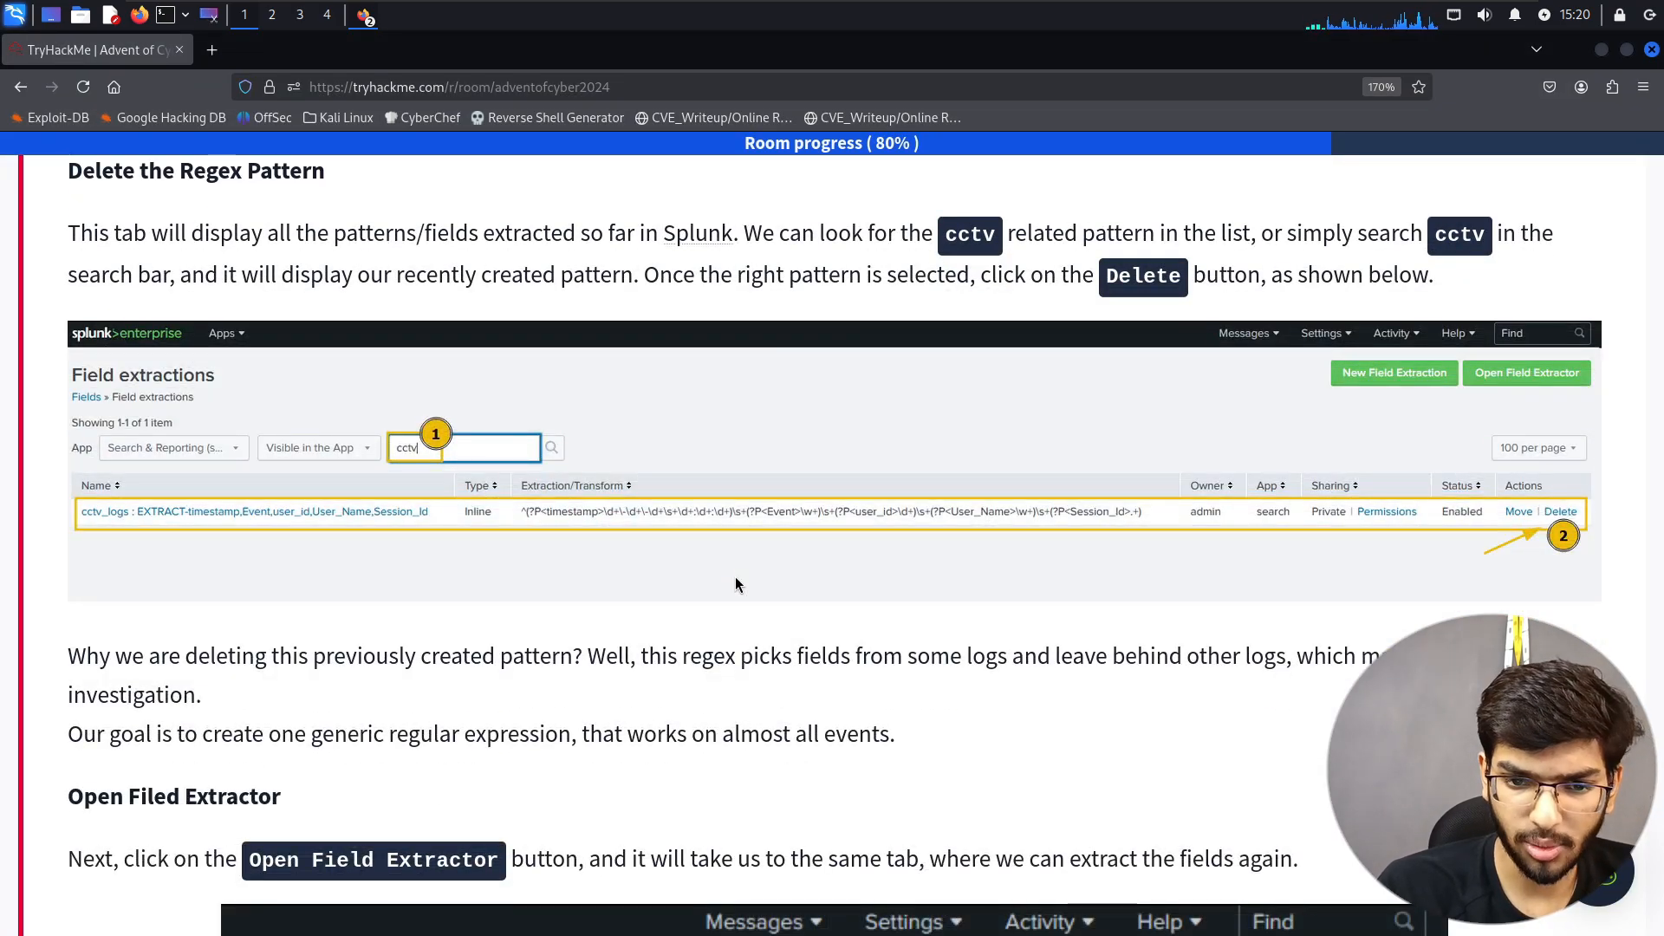
pyautogui.scroll(10, 735, 581)
pyautogui.scroll(-6, 735, 577)
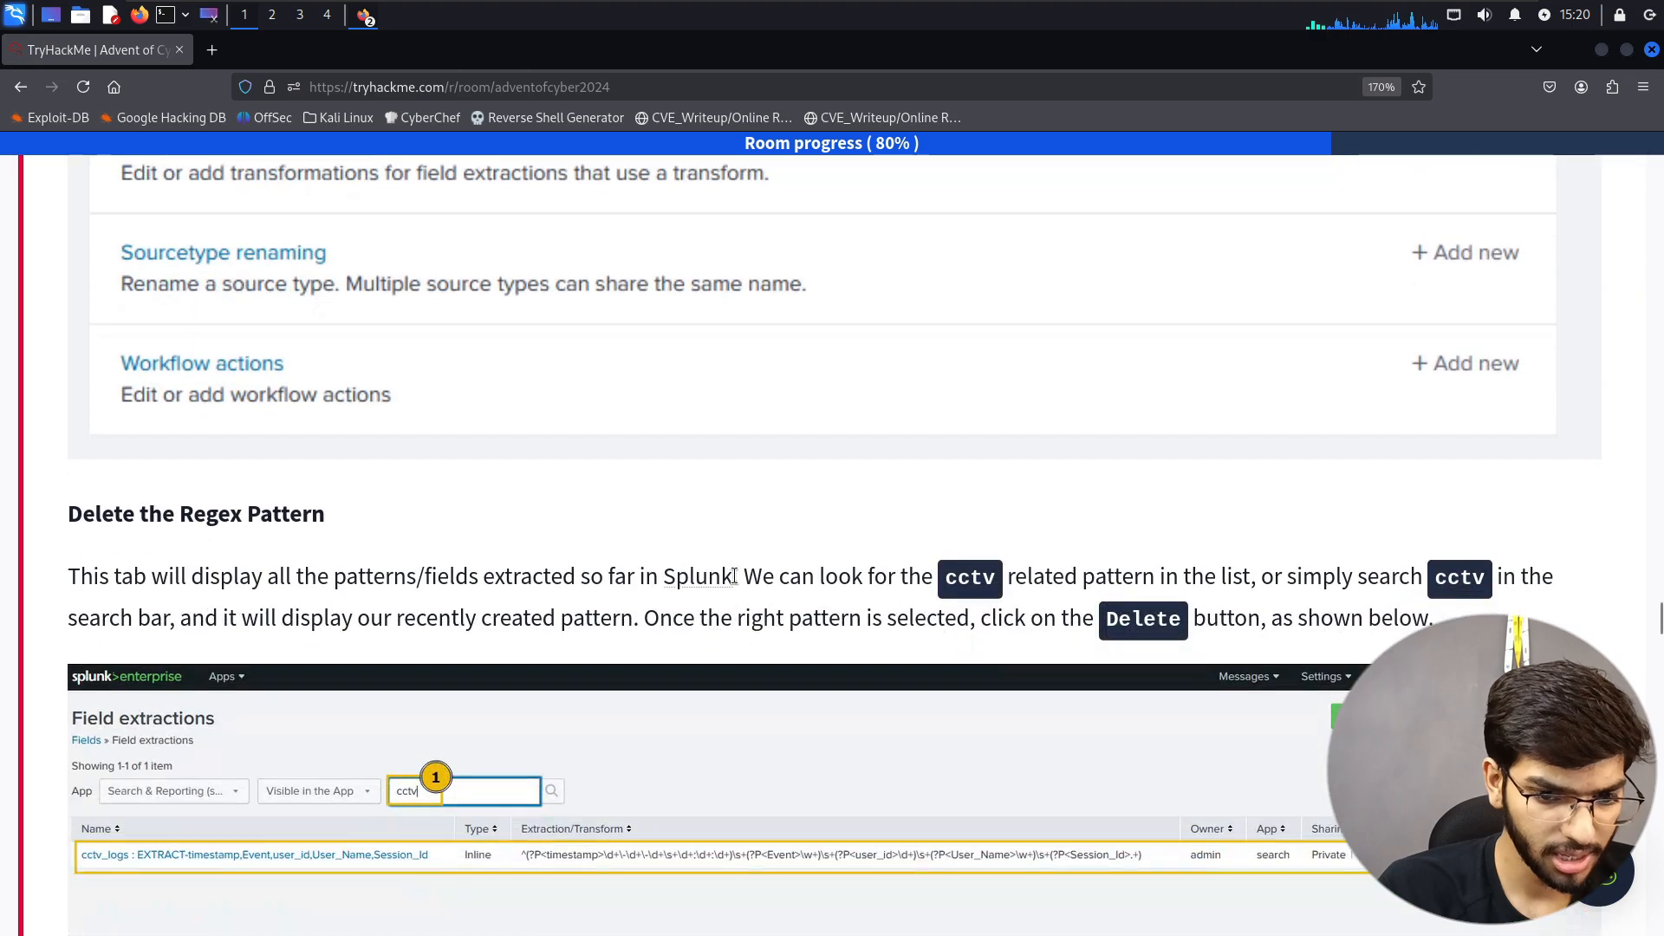
pyautogui.scroll(-2, 735, 579)
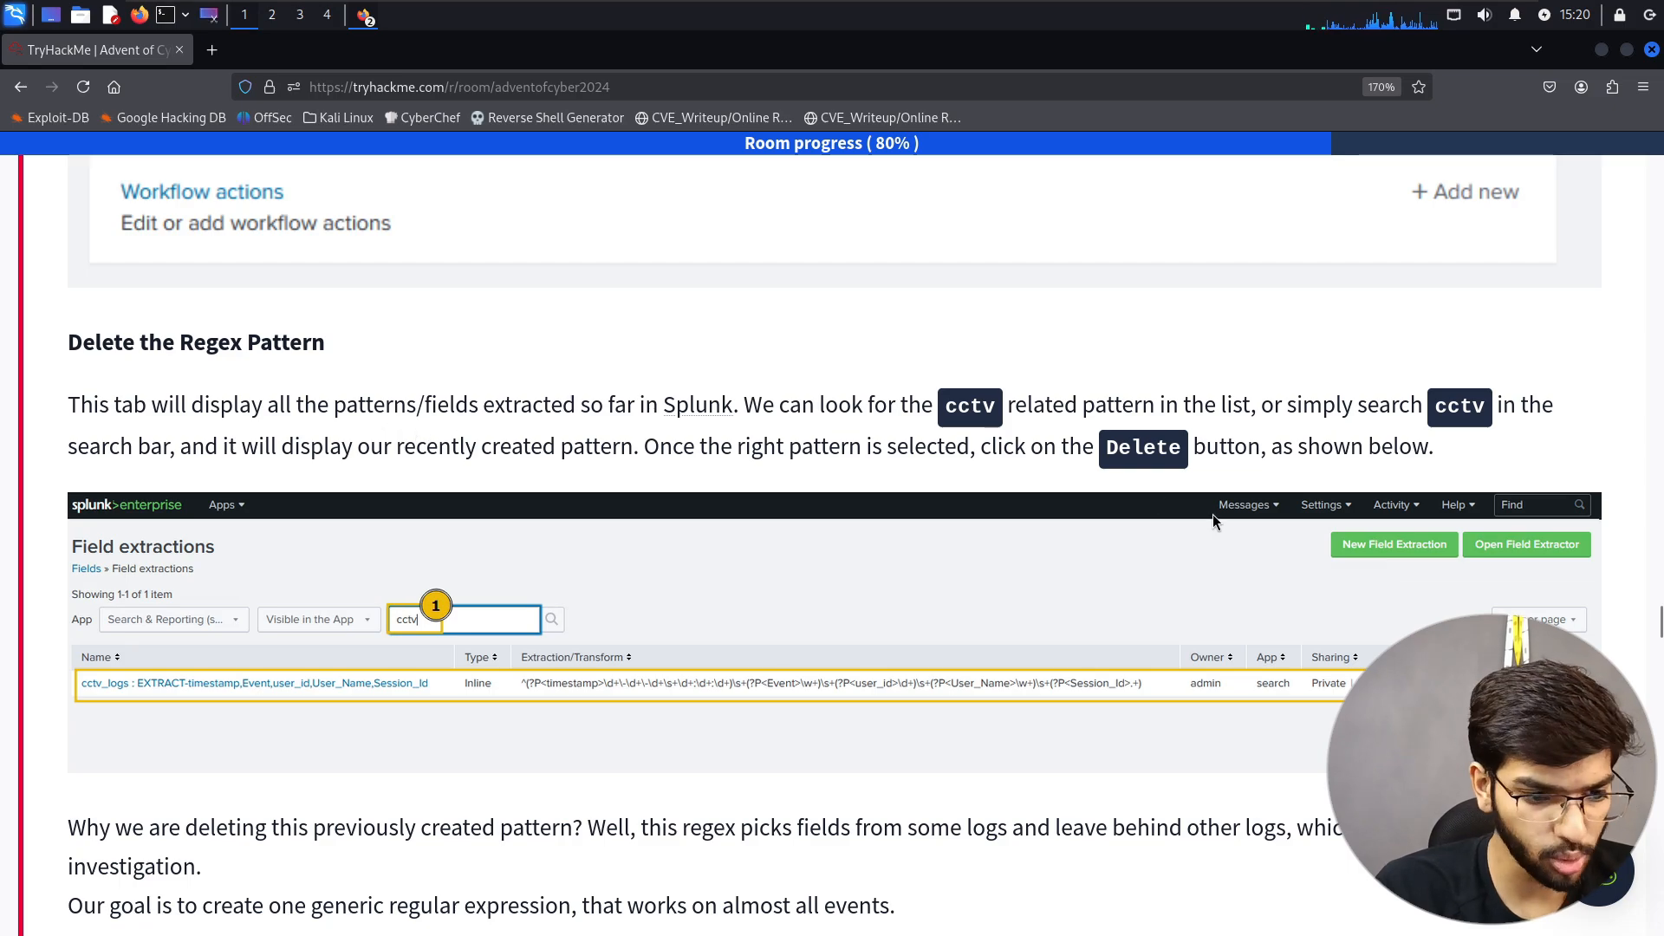
pyautogui.hotkey('alt', 'Tab')
pyautogui.hotkey('alt', 'Tab')
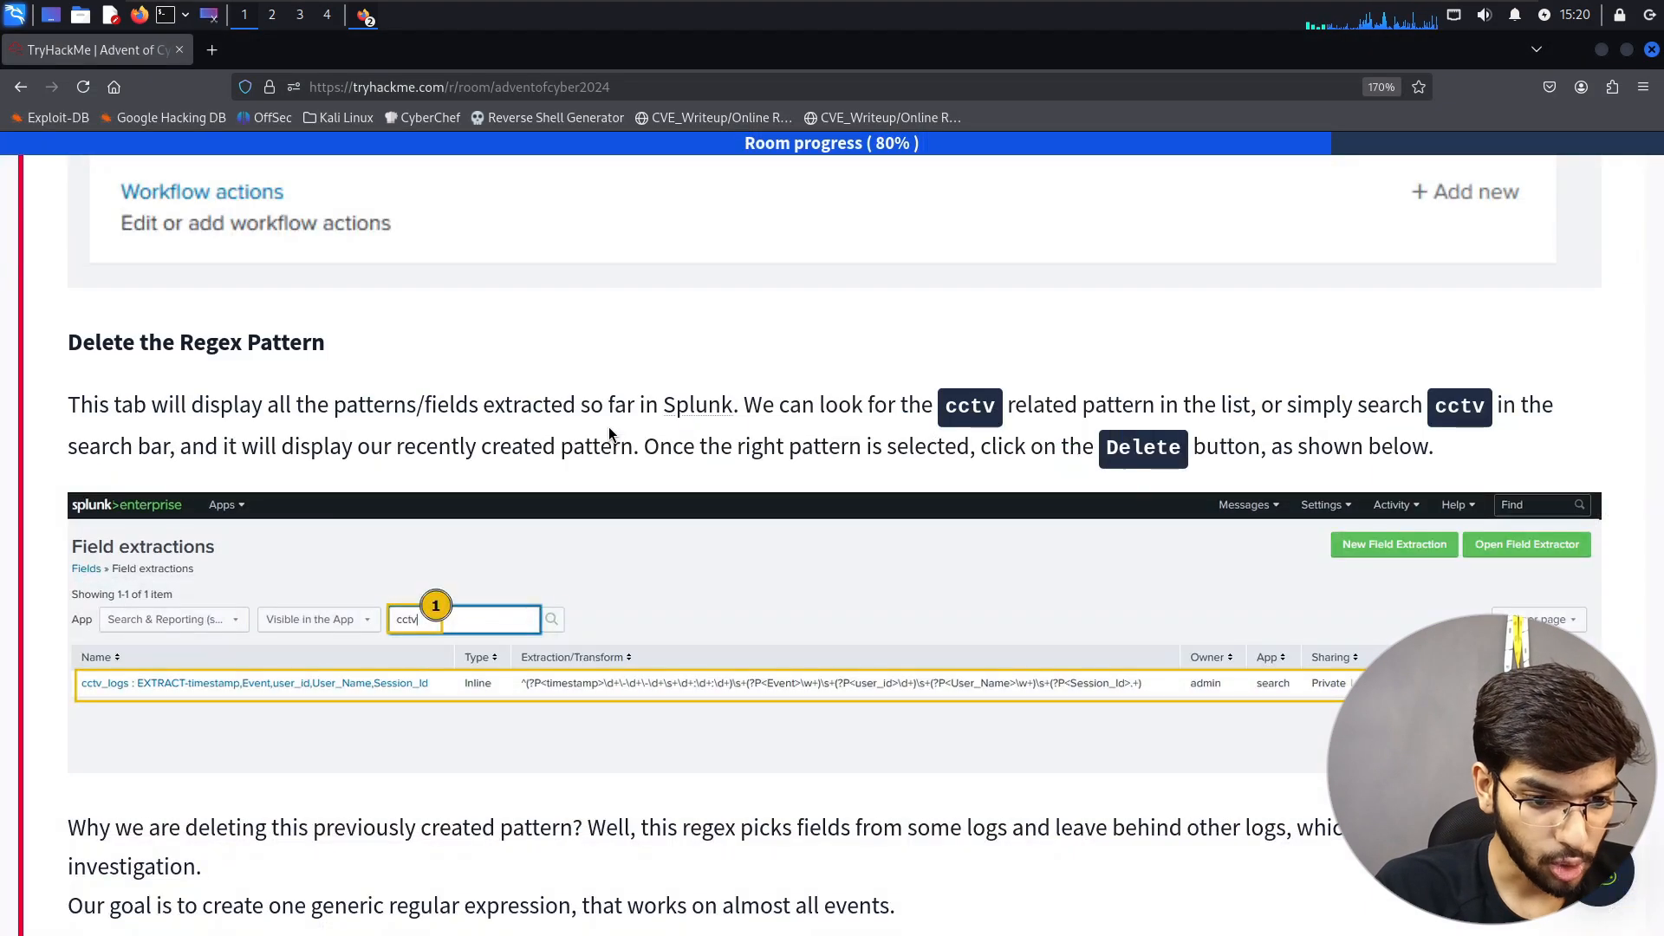
# - In Splunk, delete the cctv_logs extraction EXTRACT-Time,Exvent,User_ID,Username,Session and confirm the deletion
pyautogui.hotkey('alt', 'Tab')
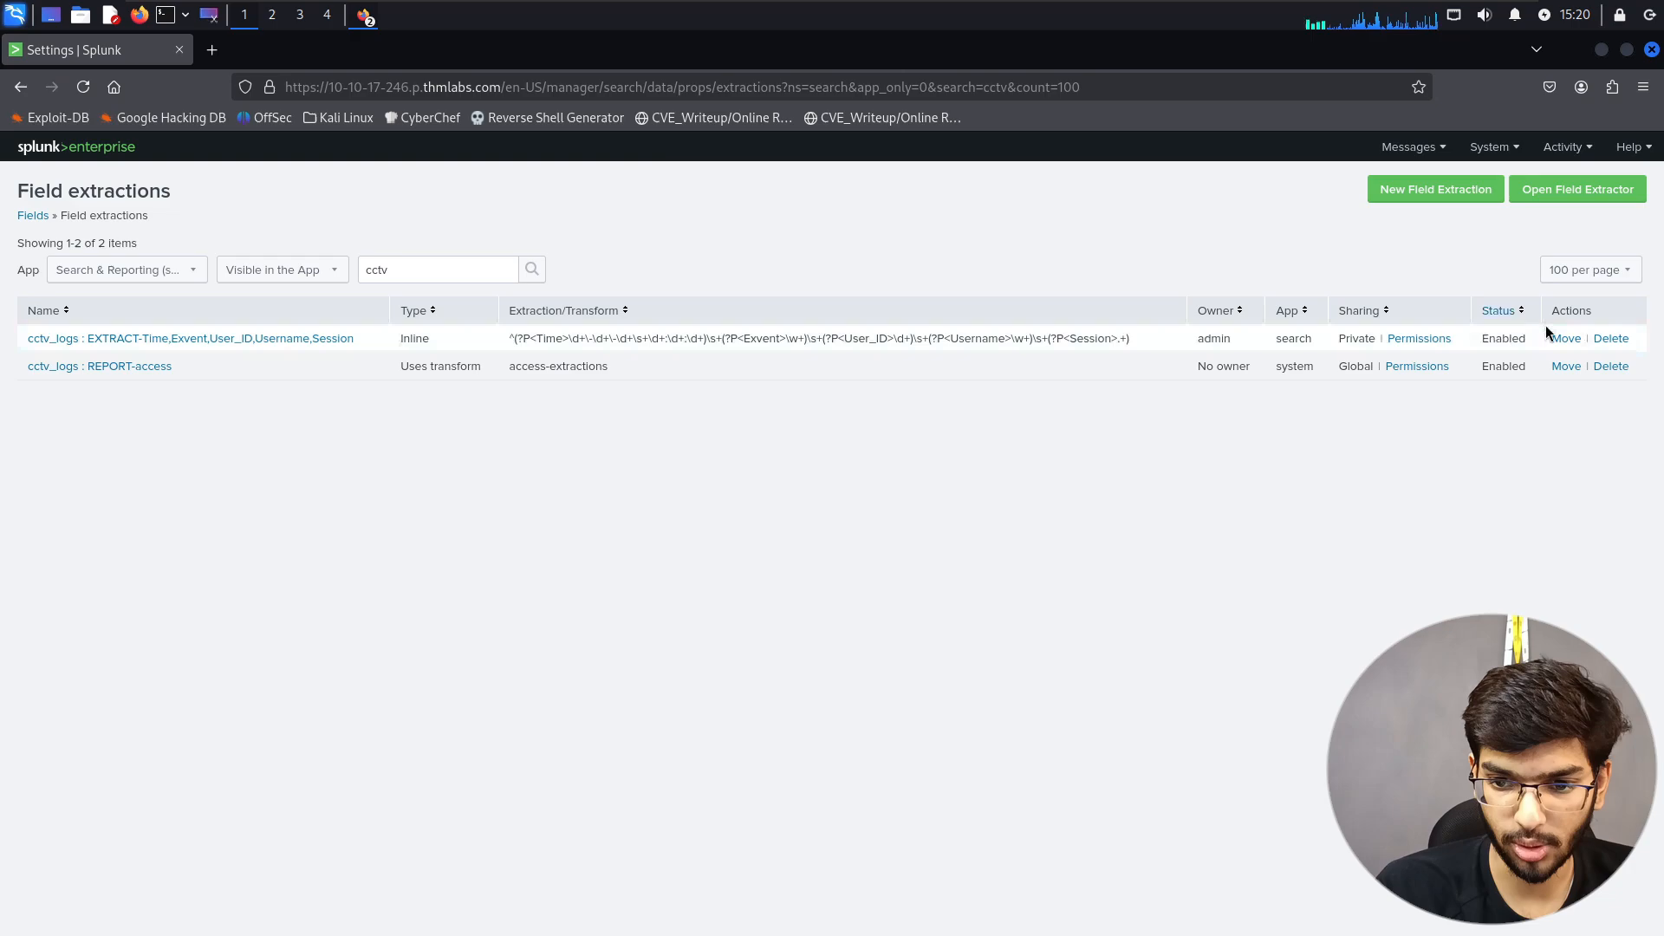
pyautogui.click(1614, 339)
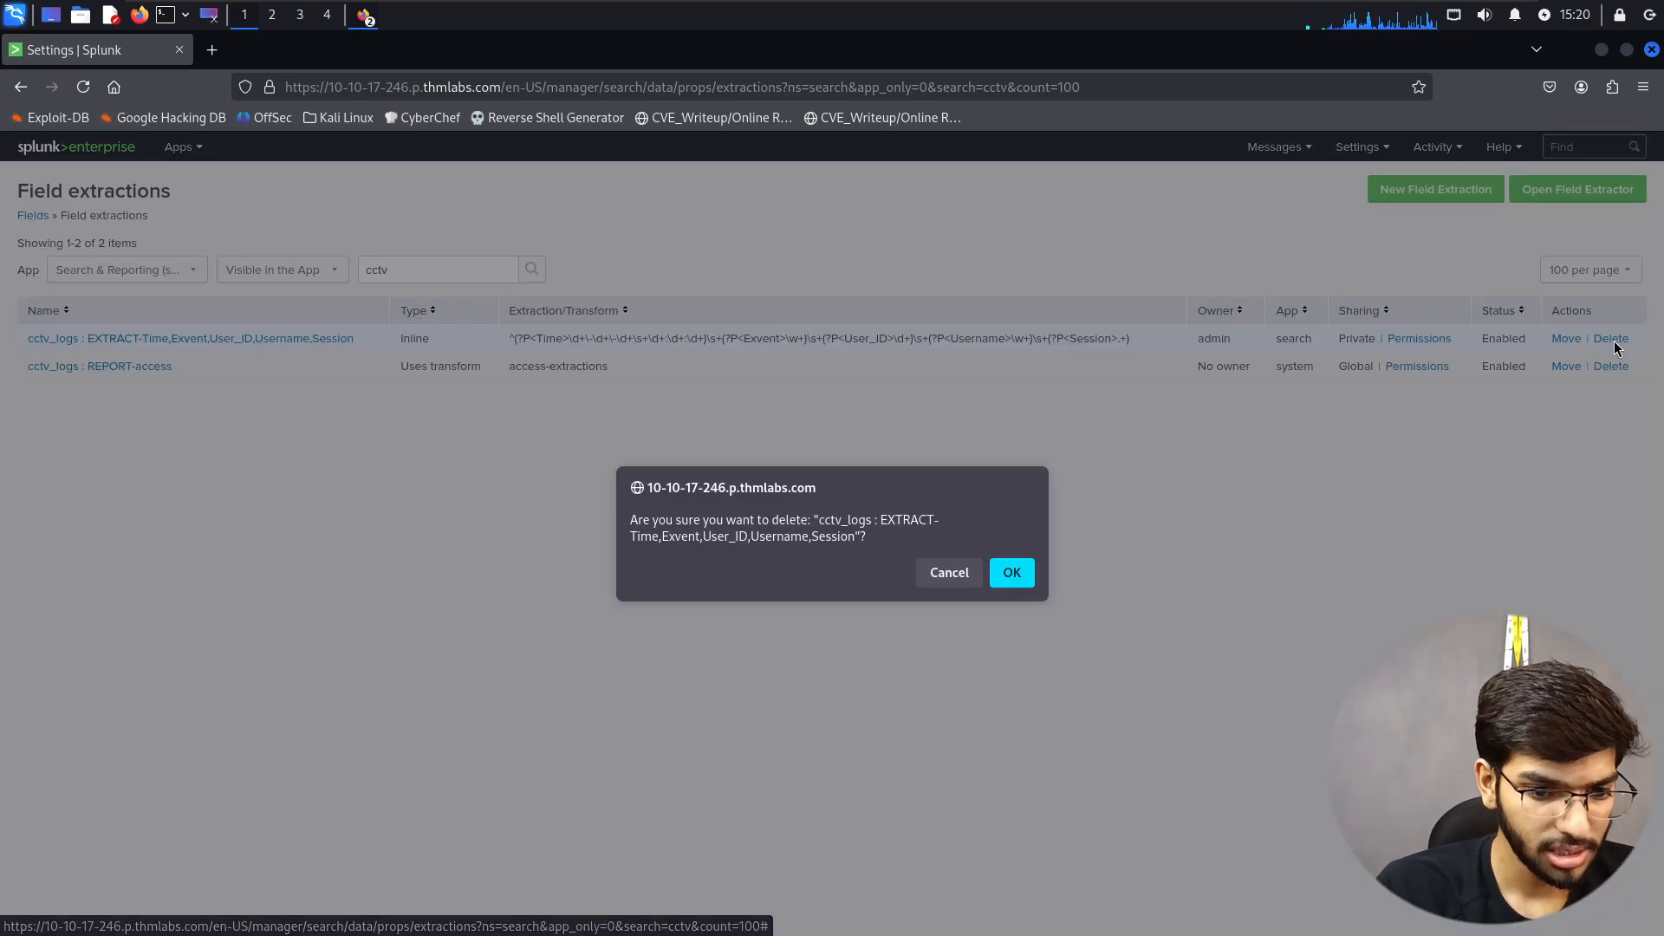
pyautogui.click(1009, 576)
# - Read in the TryHackMe room why the old pattern is deleted, and open the Field Extractor in Splunk
pyautogui.hotkey('alt', 'Tab')
pyautogui.scroll(-5, 1008, 582)
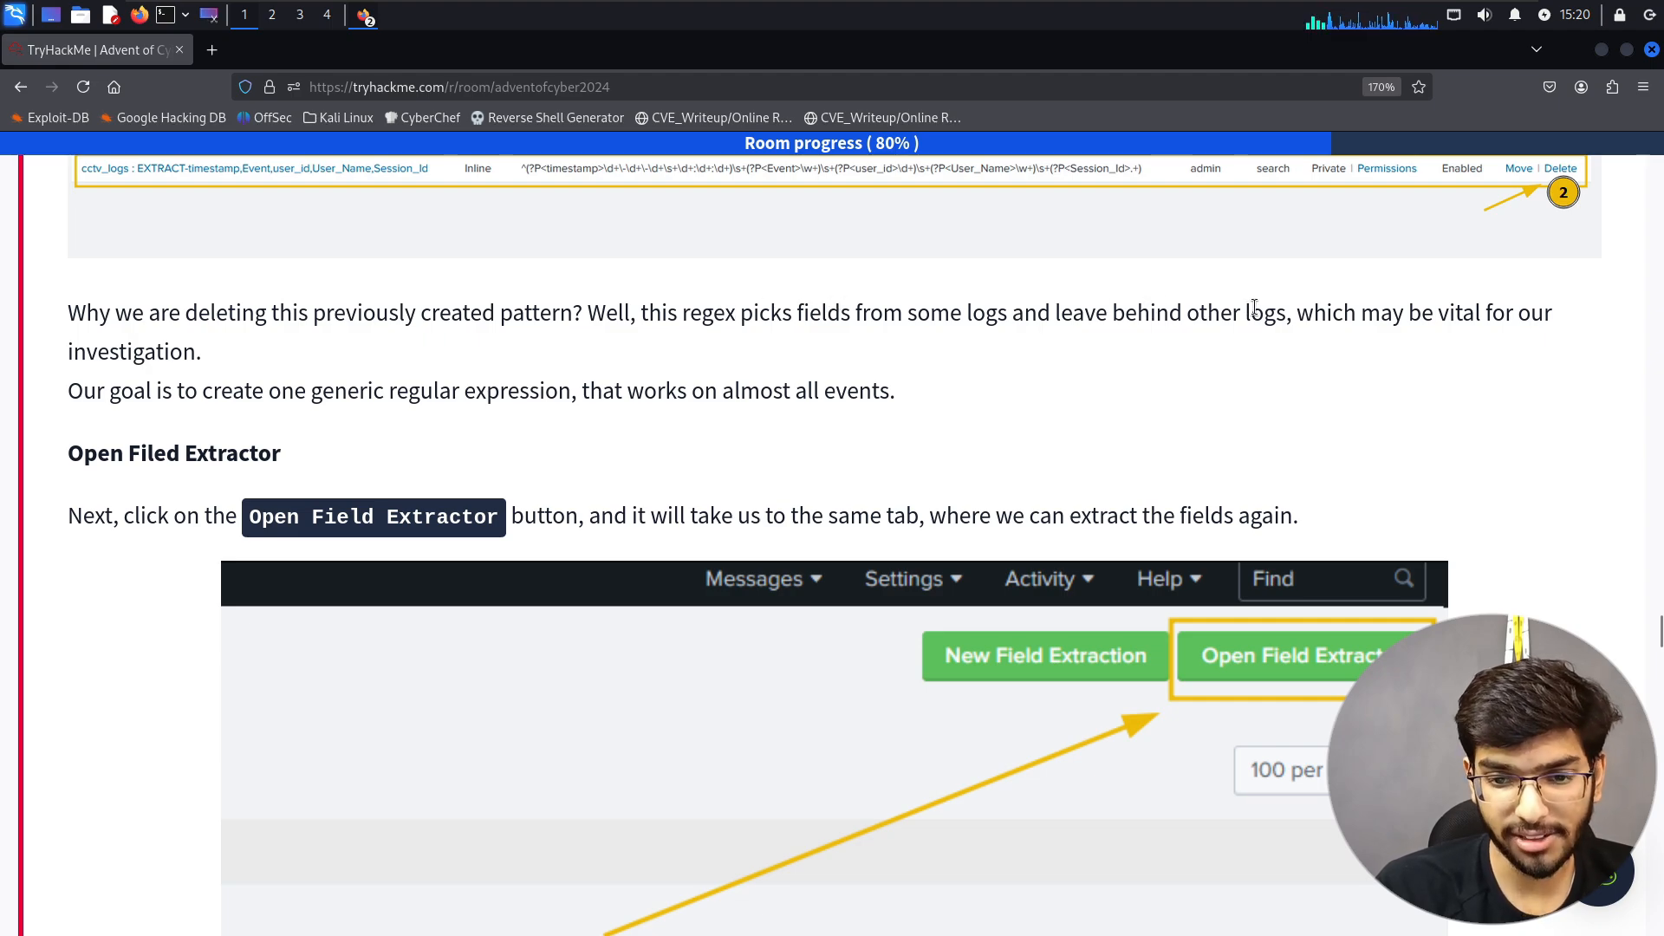
pyautogui.moveTo(1340, 312); pyautogui.dragTo(1548, 313)
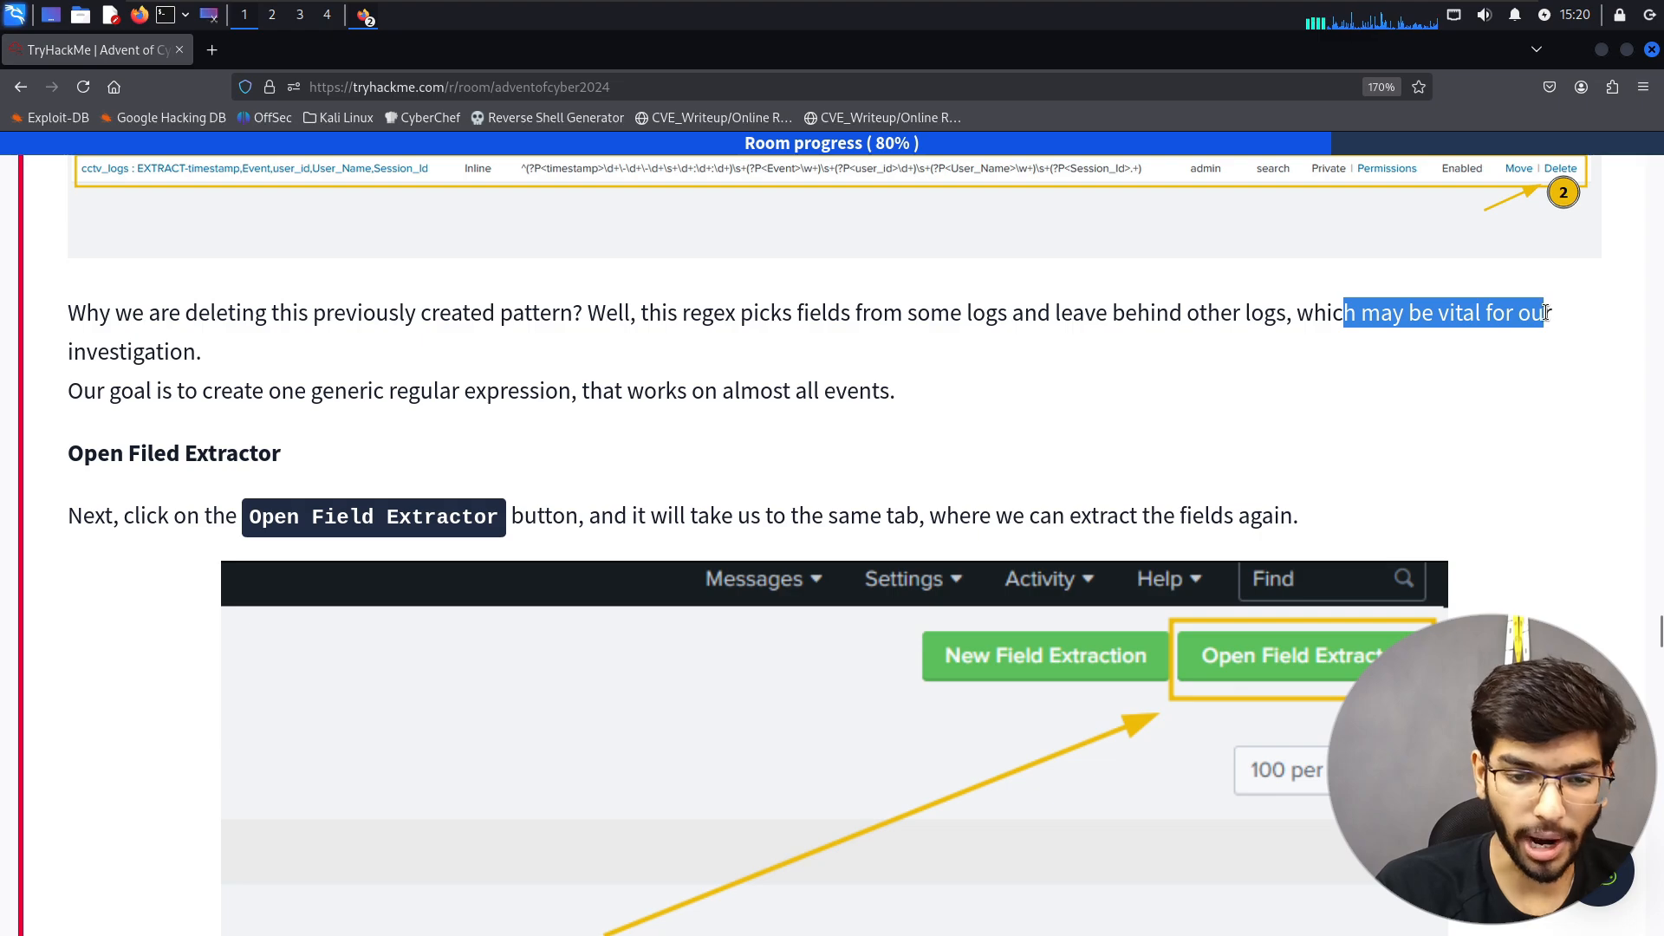
pyautogui.click(1545, 312)
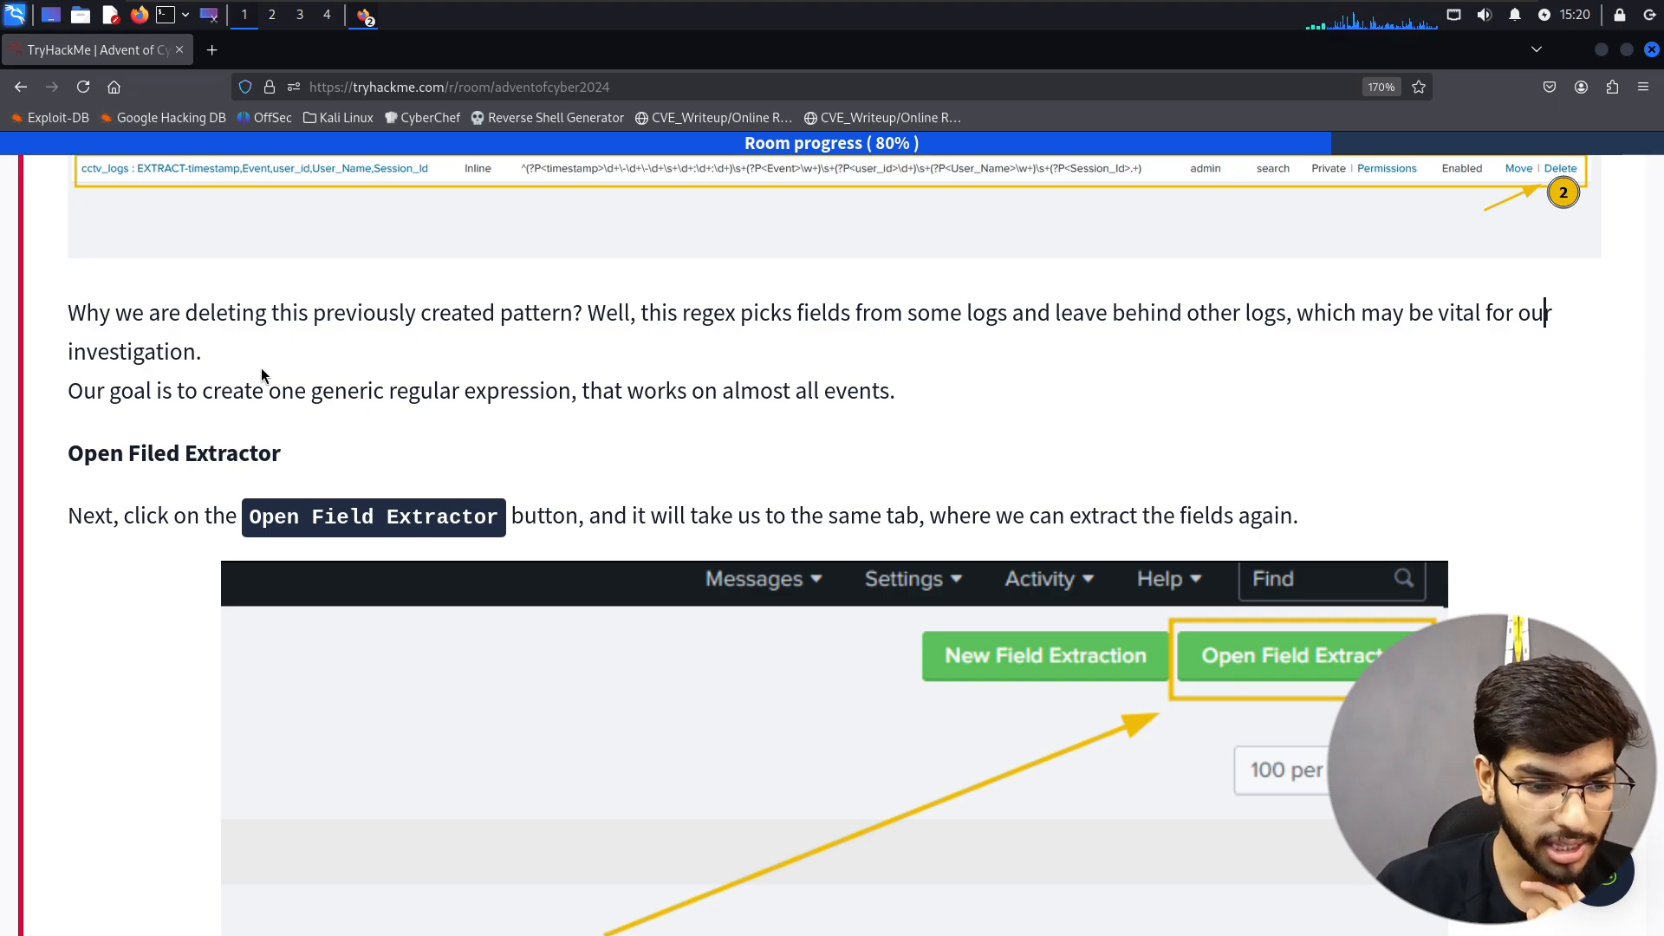
pyautogui.scroll(-2, 263, 374)
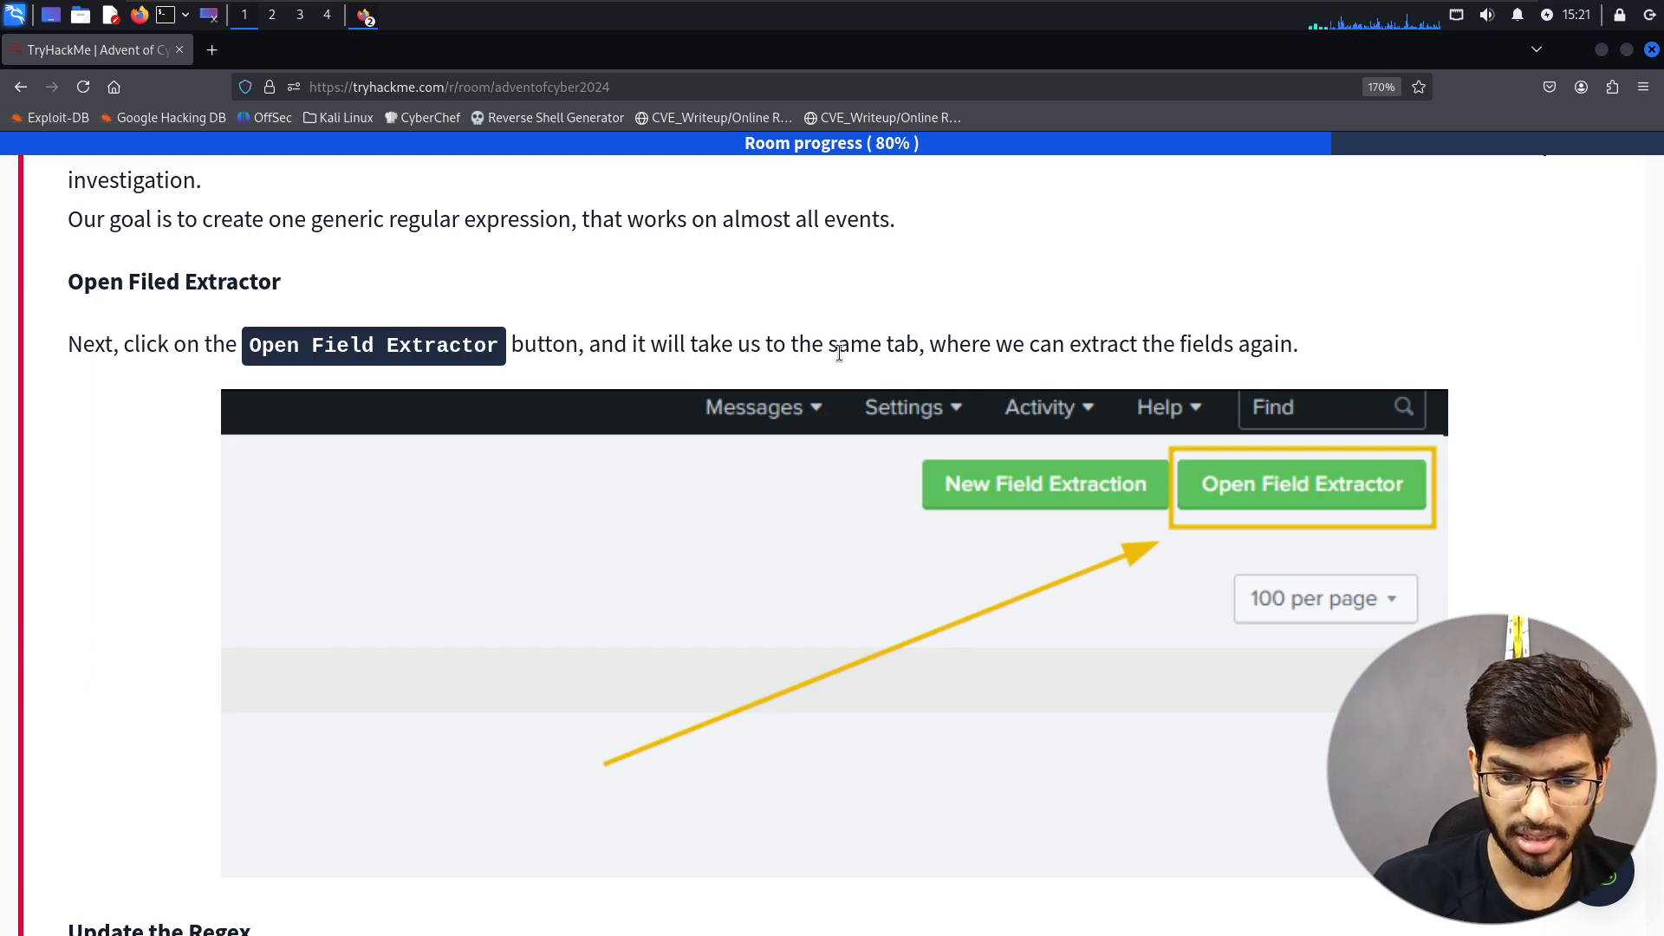
pyautogui.hotkey('alt', 'Tab')
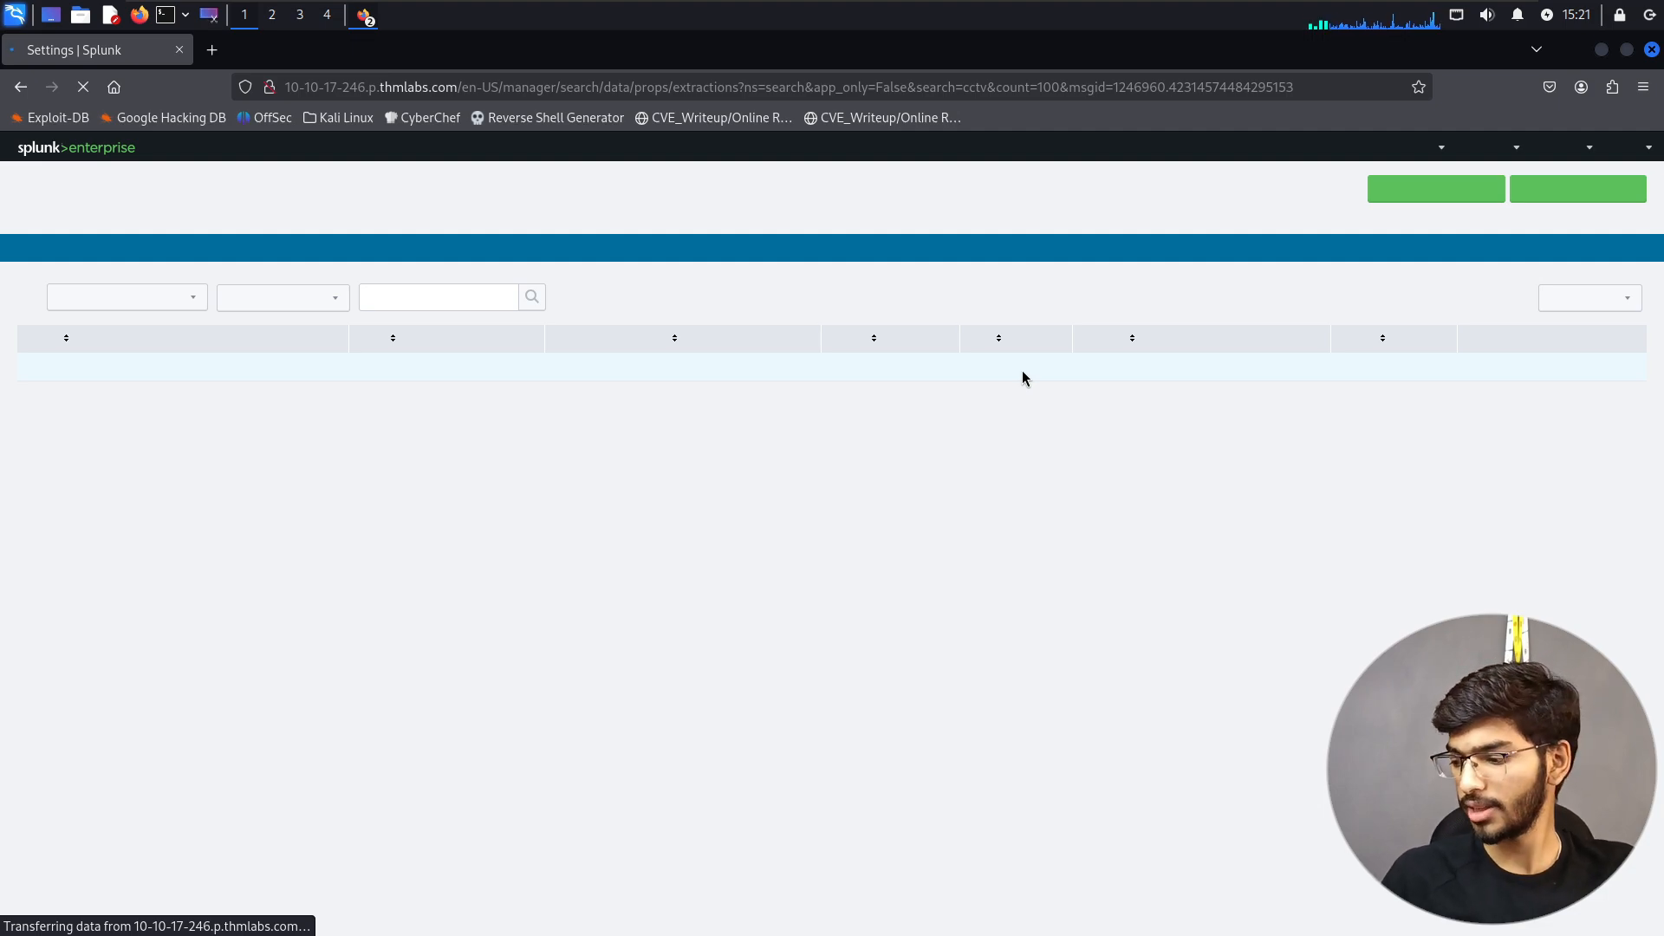
pyautogui.click(1573, 200)
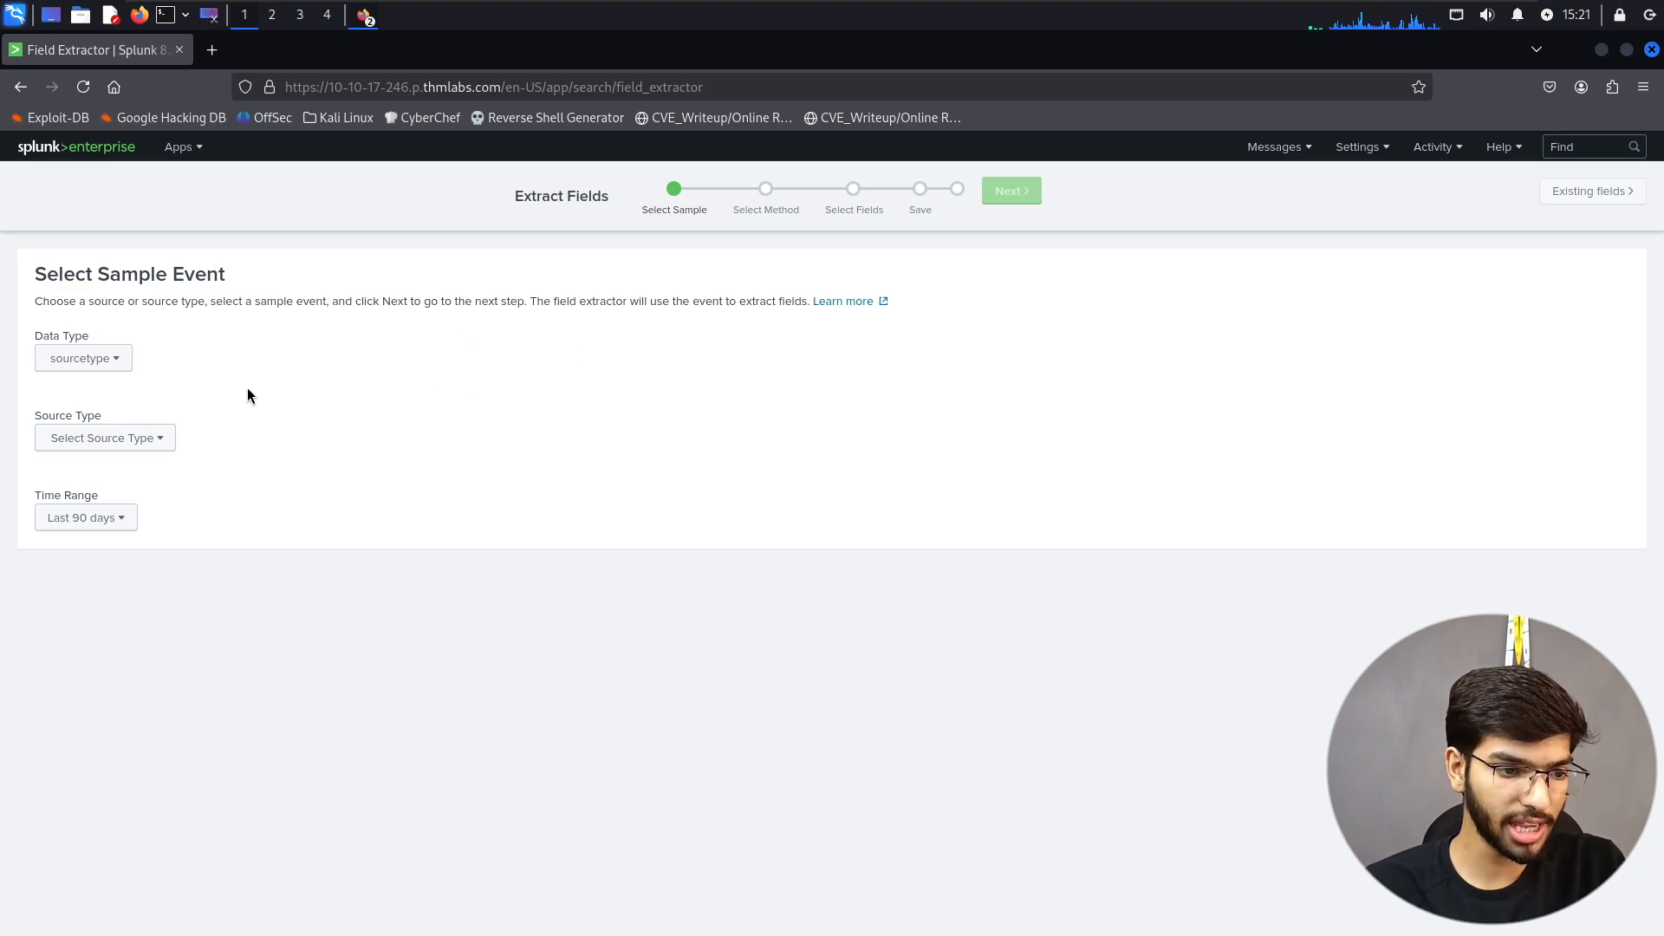
# - Read the Update the Regex instructions in the TryHackMe room for the source type, time range and self-written regular expression
pyautogui.hotkey('alt', 'Tab')
pyautogui.scroll(-5, 811, 490)
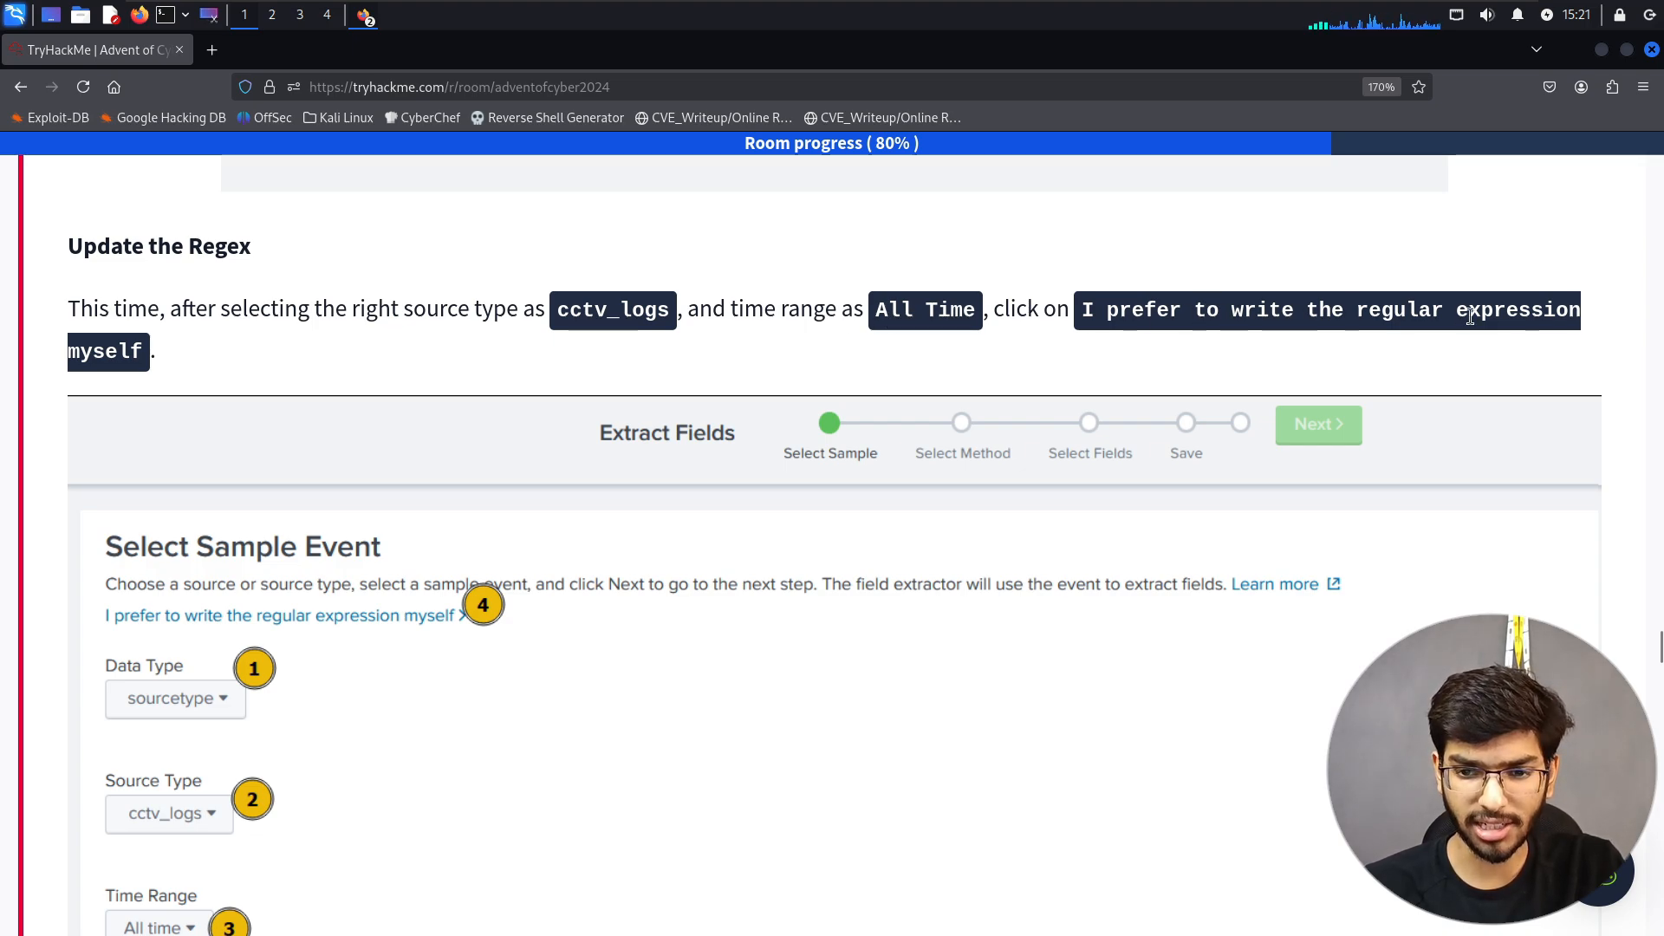
pyautogui.scroll(-2, 257, 326)
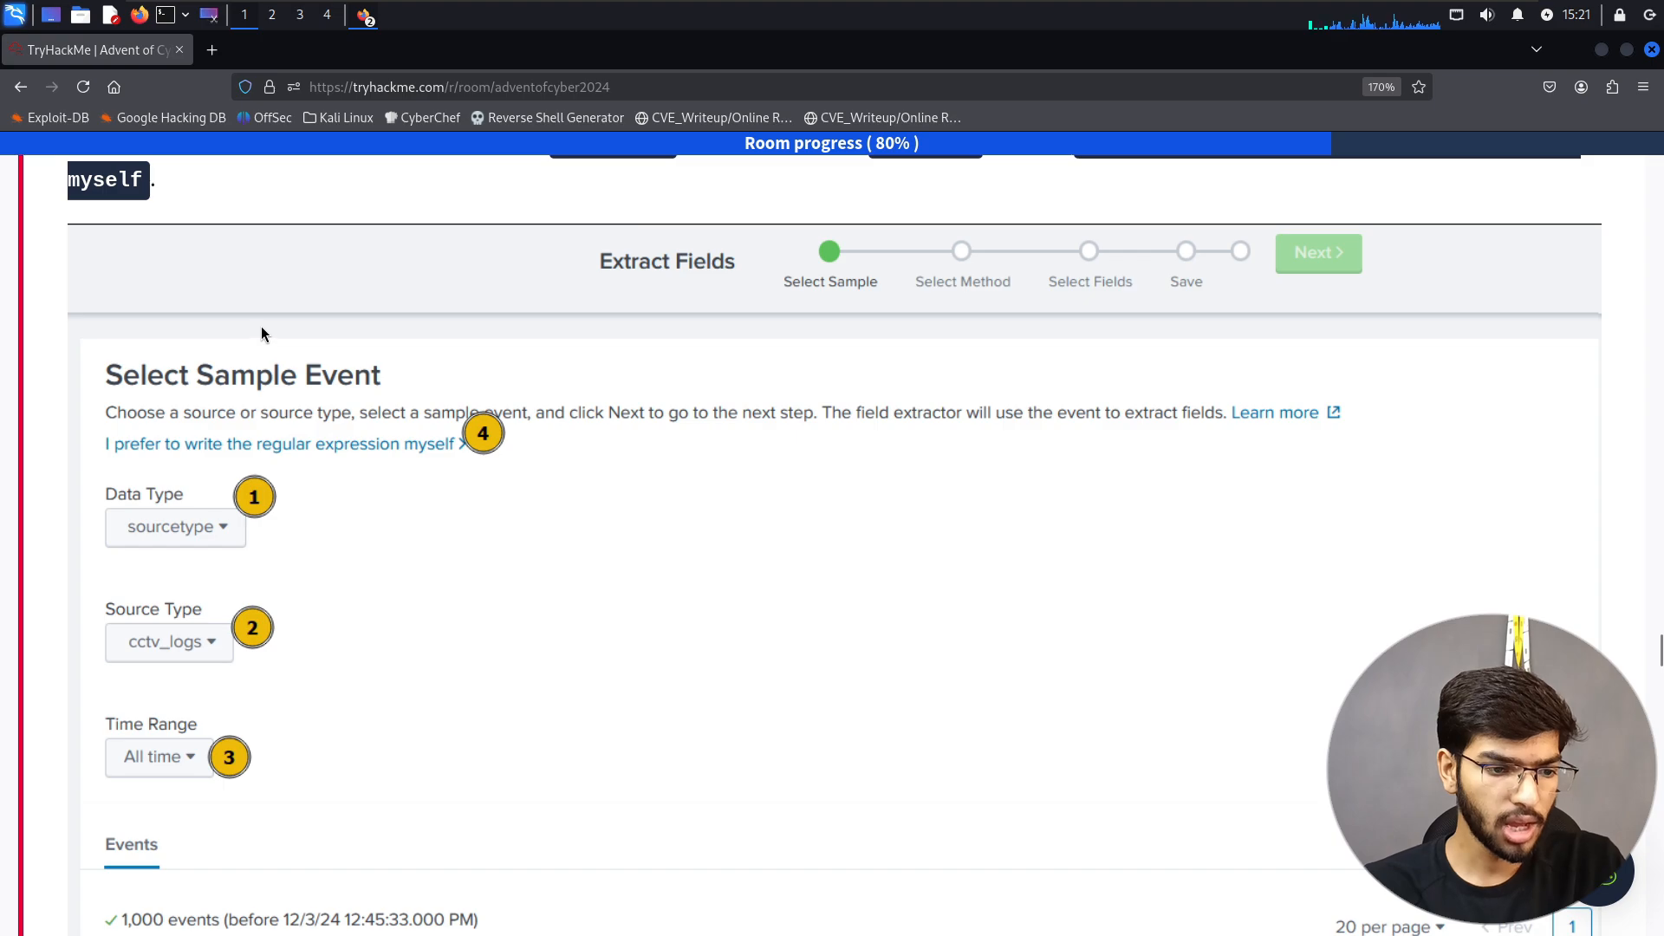
pyautogui.scroll(1, 262, 326)
pyautogui.scroll(2, 262, 326)
# - In Splunk's Field Extractor, choose sourcetype as the data type and open the source type choices
pyautogui.hotkey('alt', 'Tab')
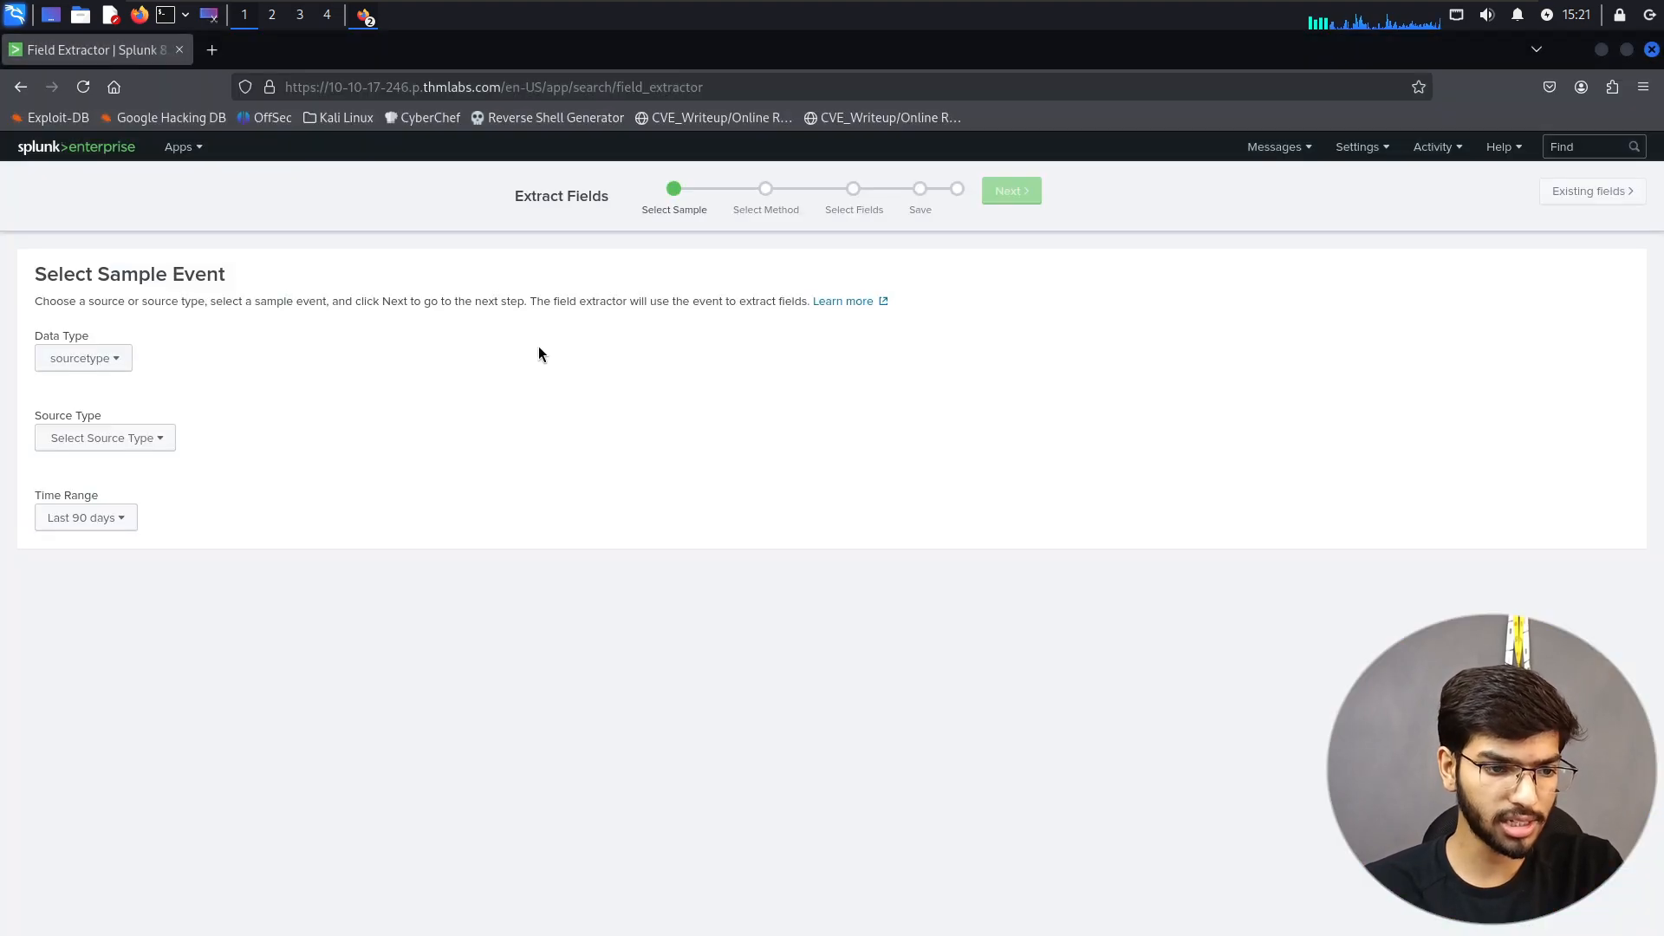
pyautogui.click(96, 367)
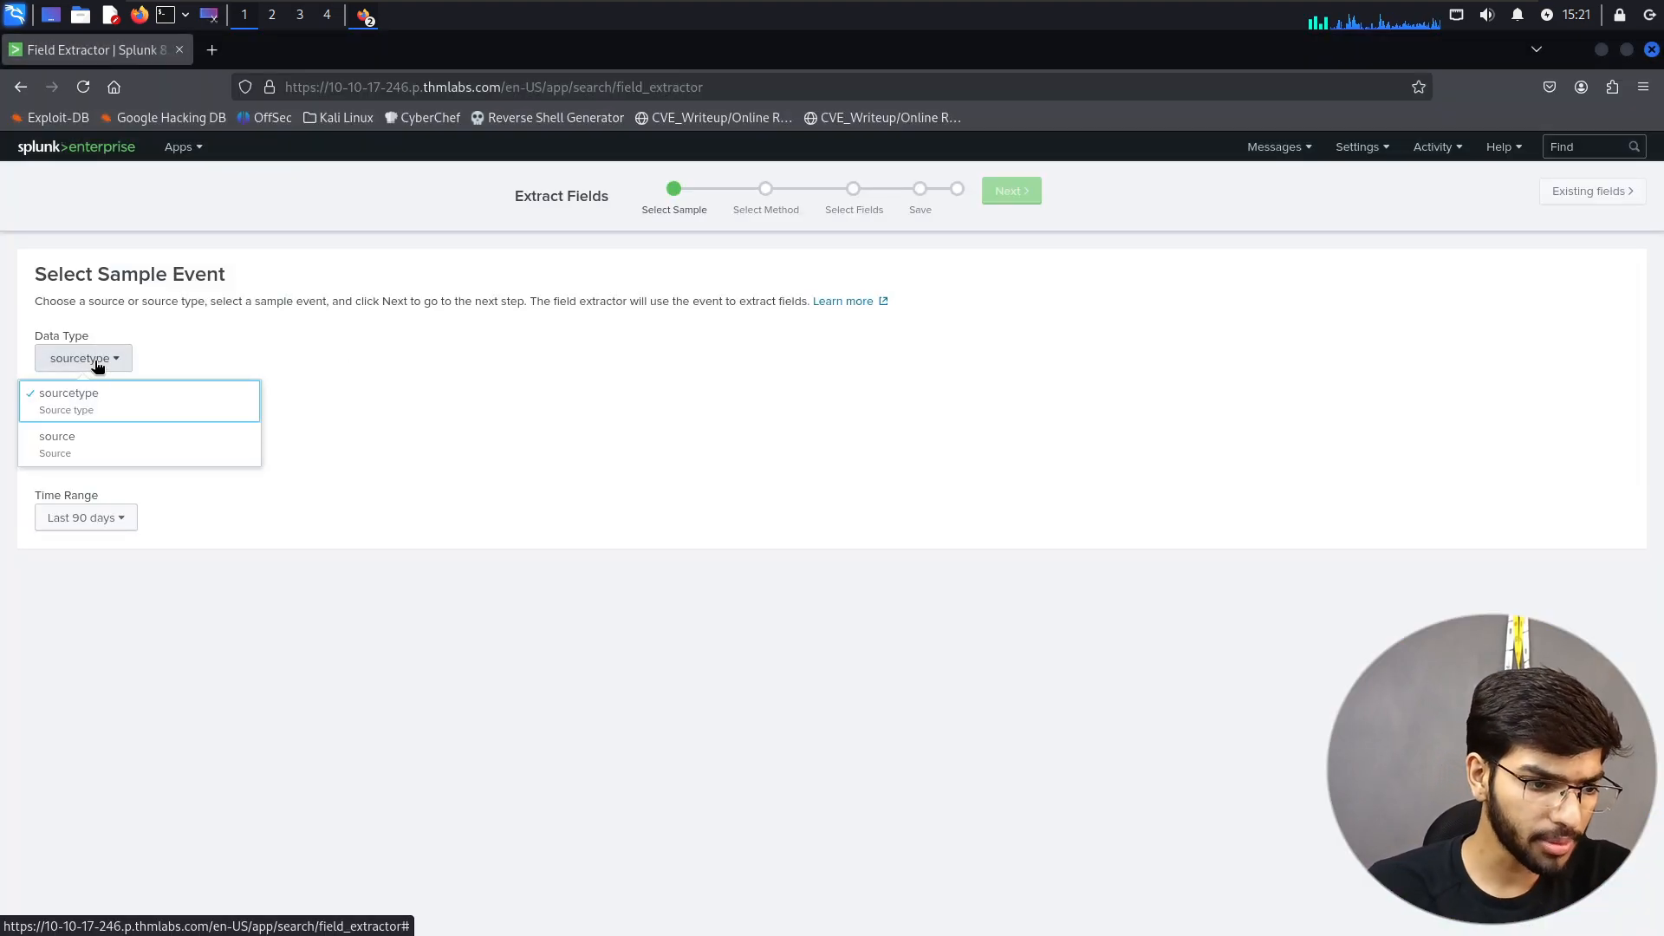
pyautogui.hotkey('alt', 'Tab')
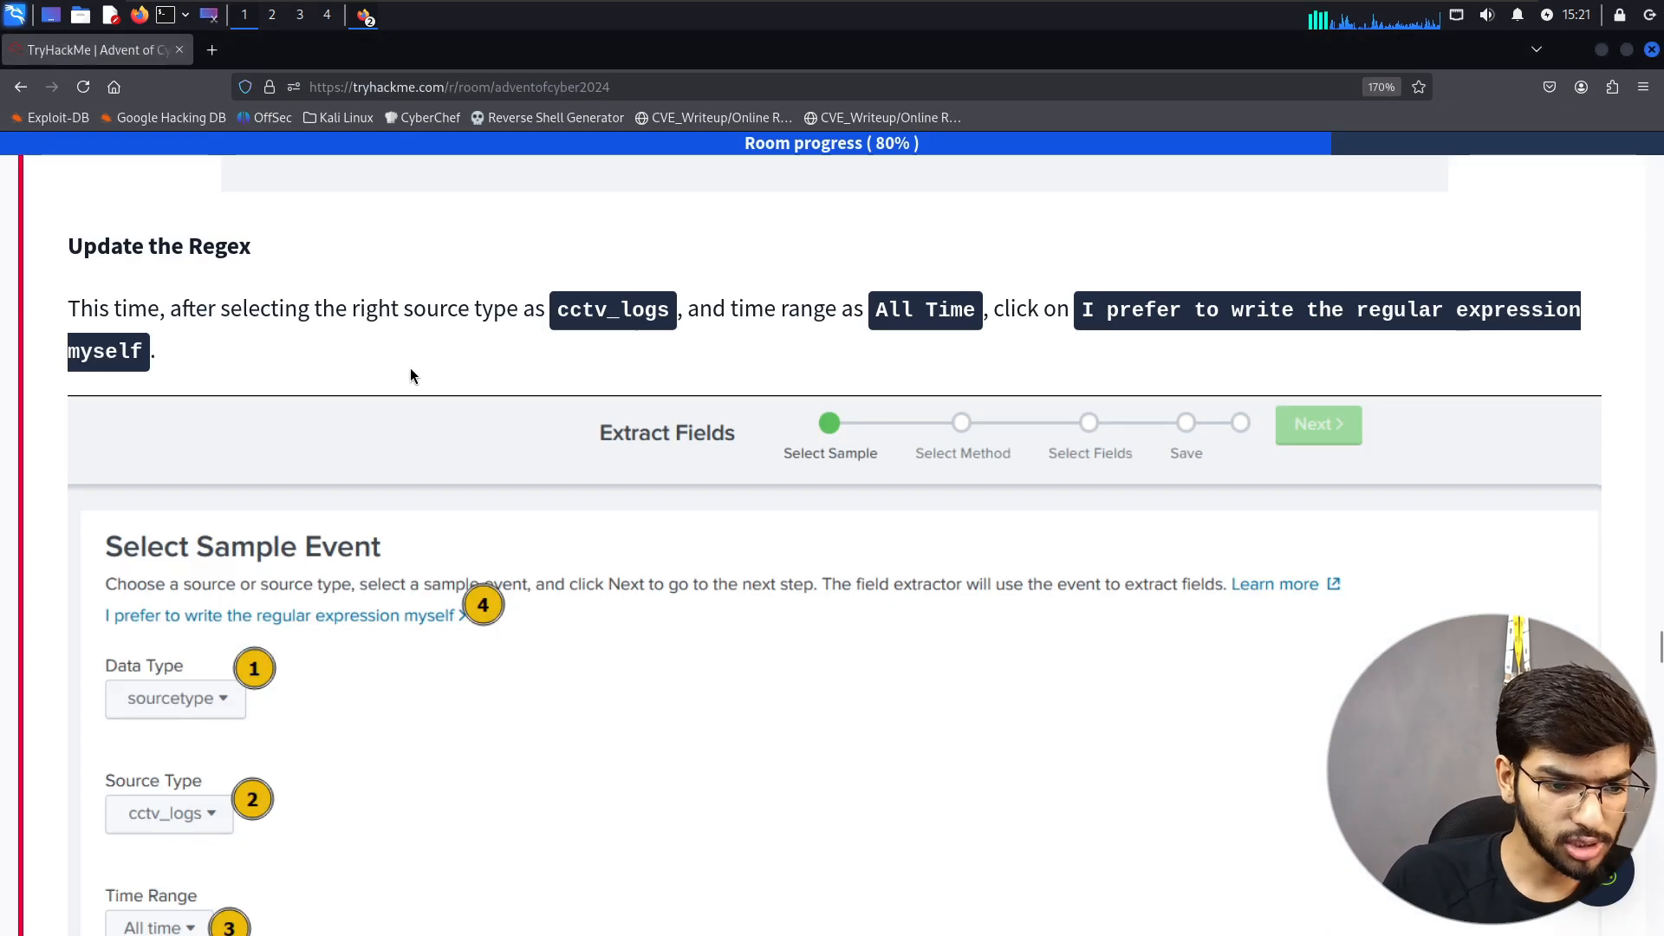
pyautogui.hotkey('alt', 'Tab')
pyautogui.click(148, 390)
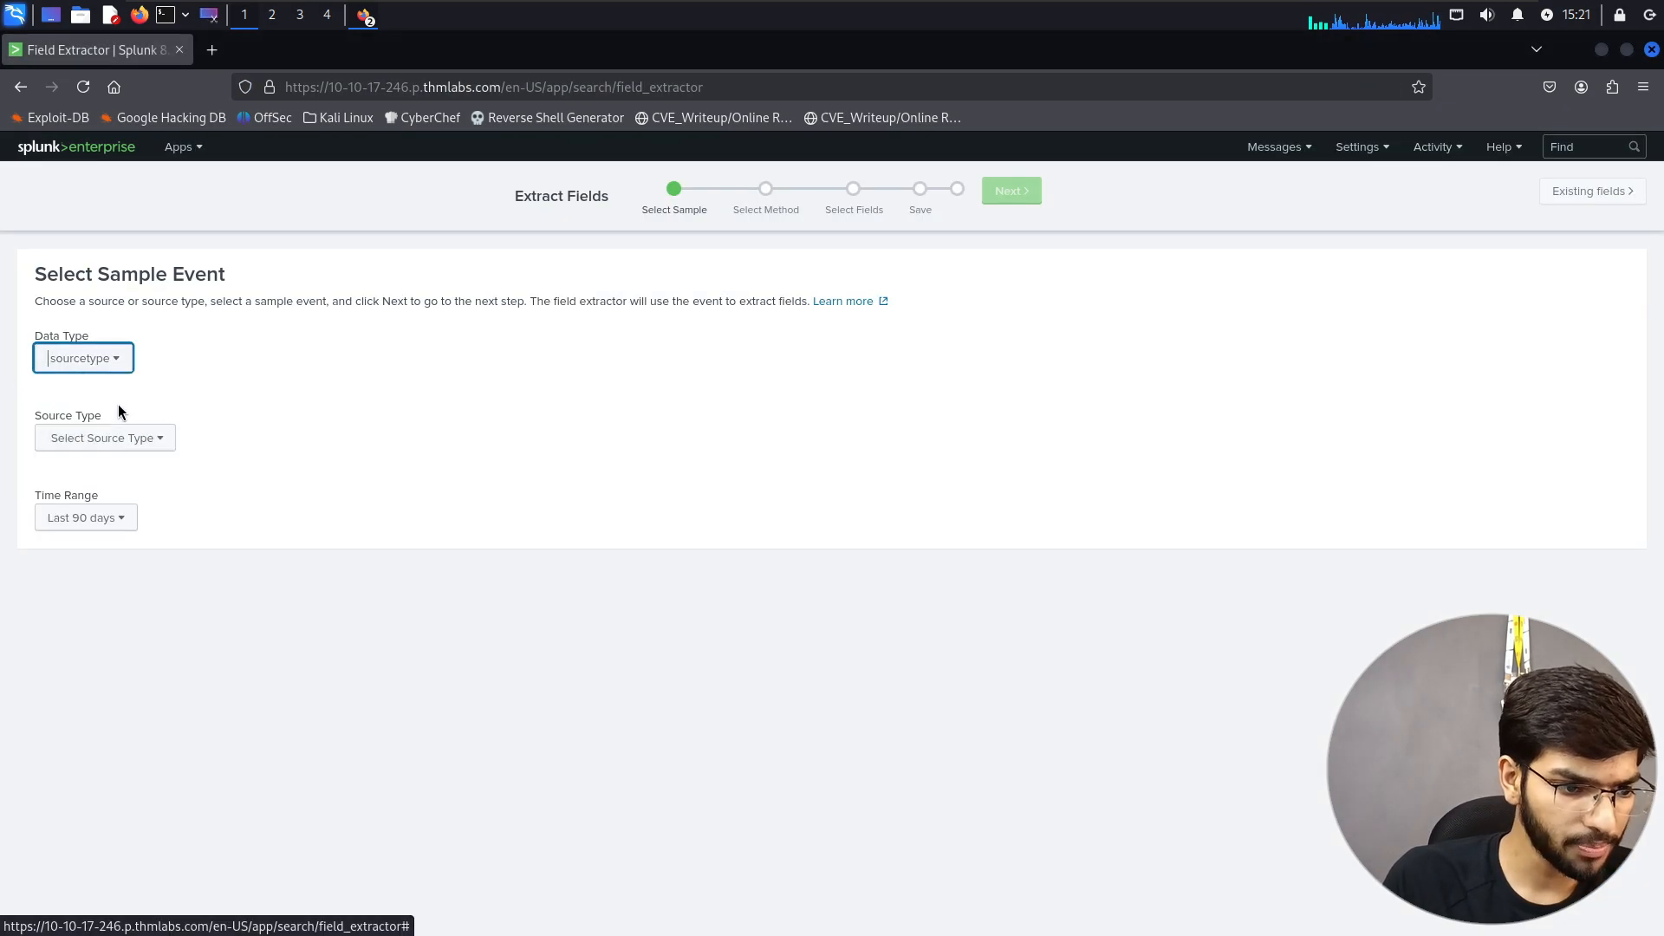
pyautogui.click(171, 442)
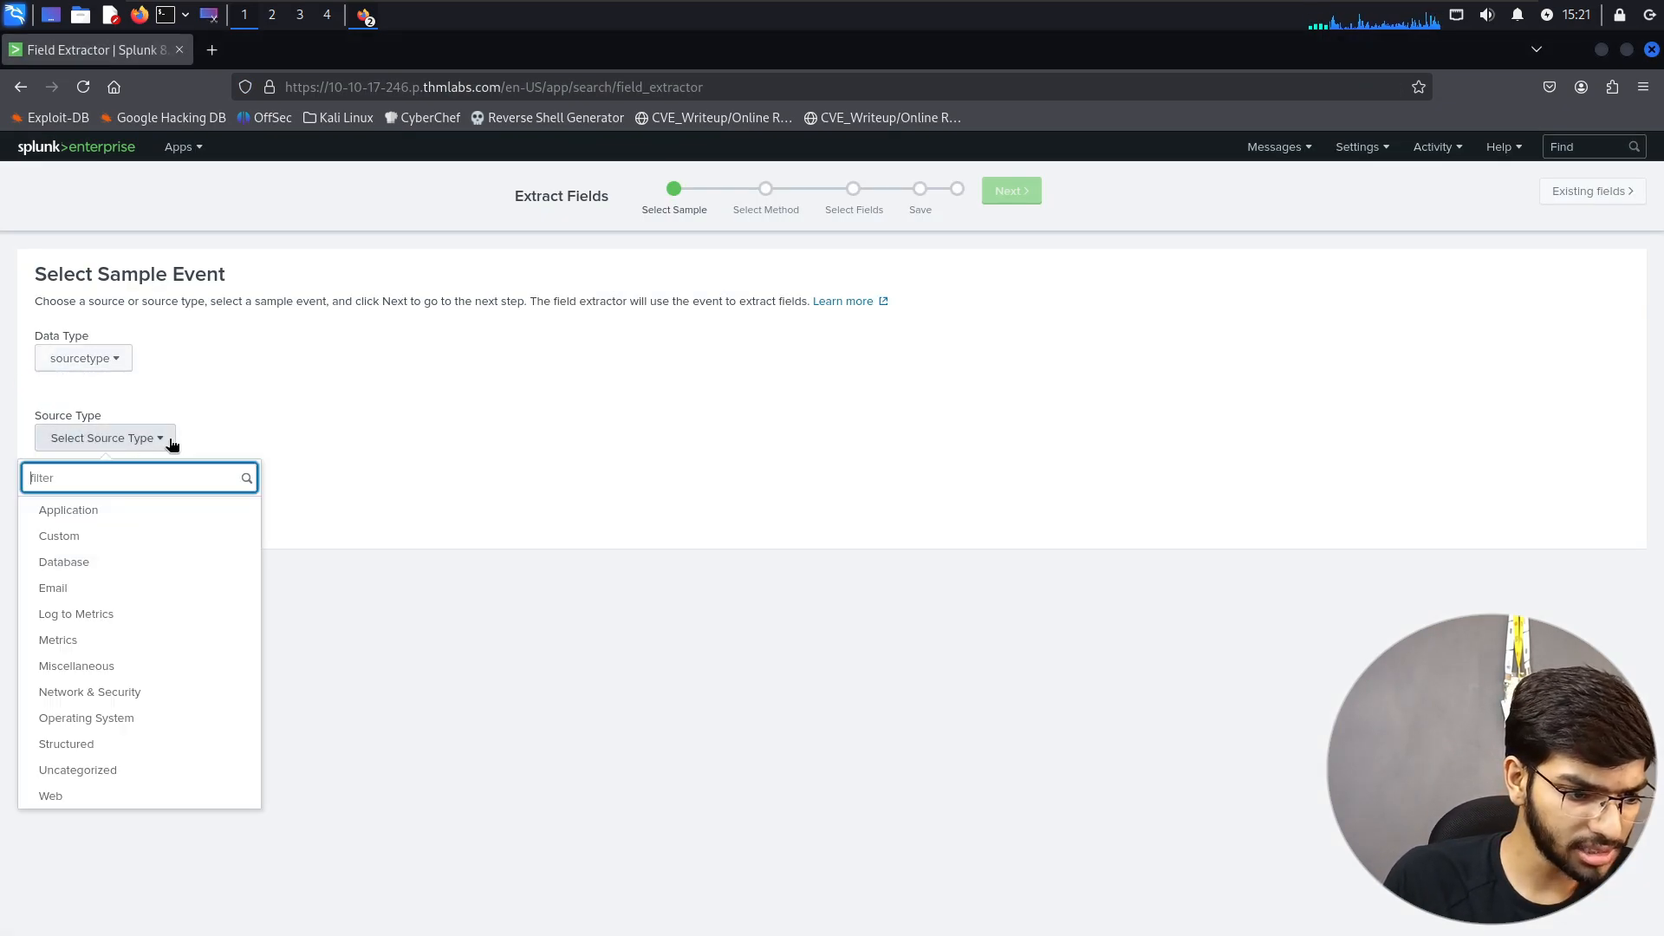
# - Filter the source types for cctv, check the required one in the TryHackMe instructions, and select cctv_logs for the sample event
pyautogui.hotkey('alt', 'Tab')
pyautogui.hotkey('alt', 'Tab')
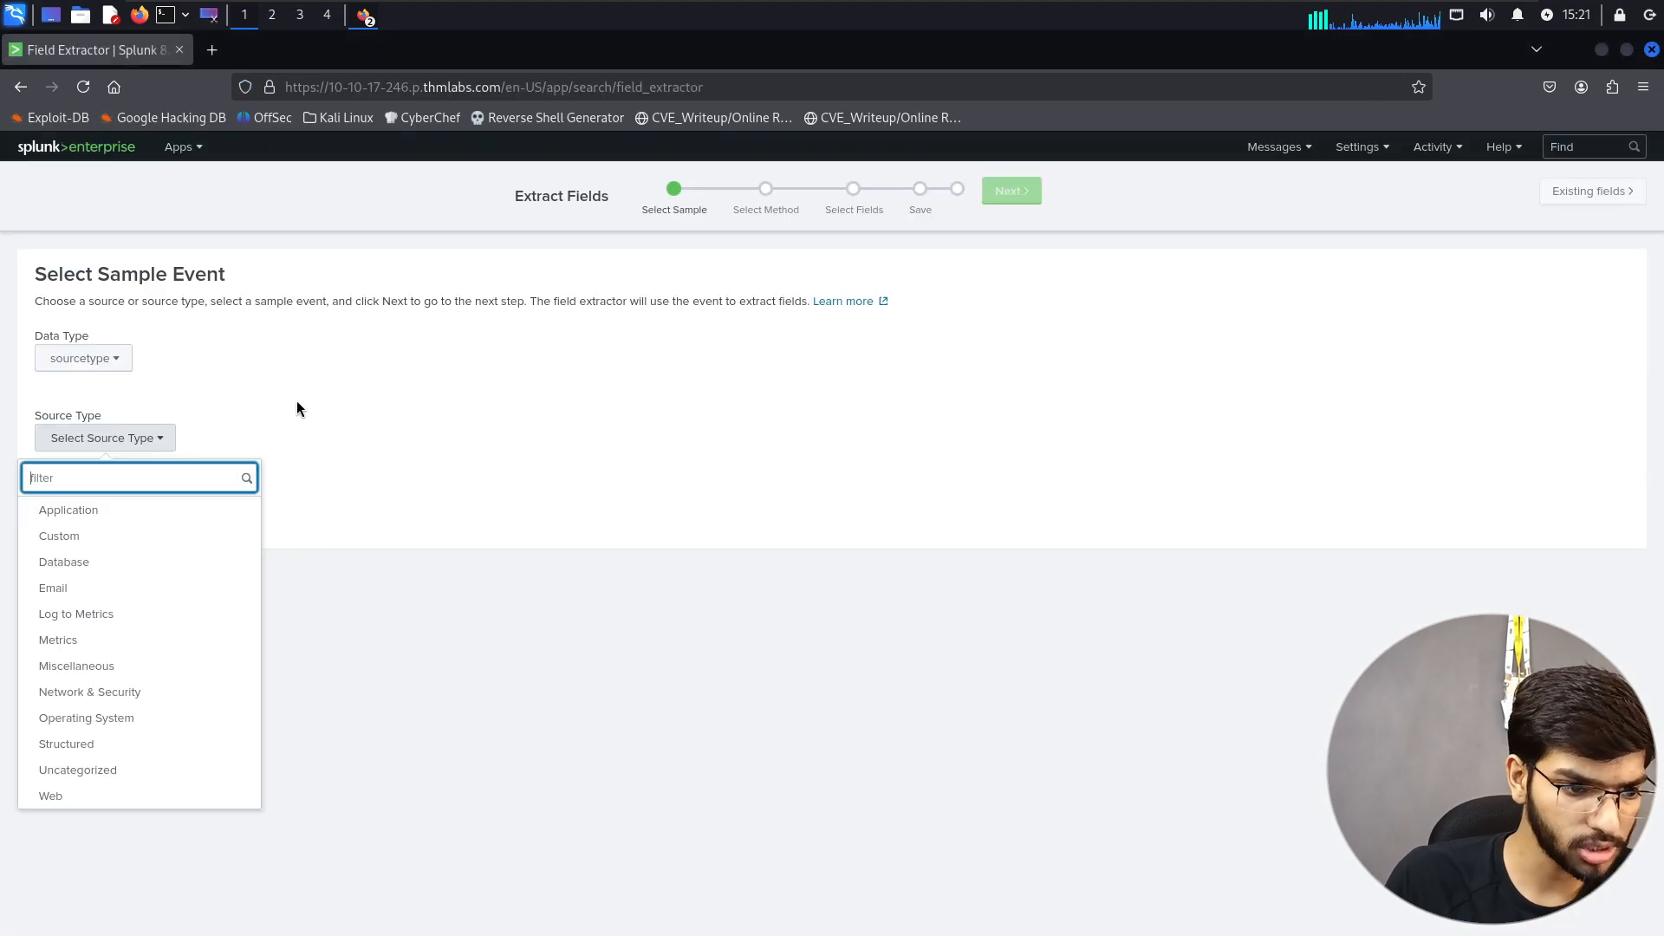
pyautogui.write('cctv')
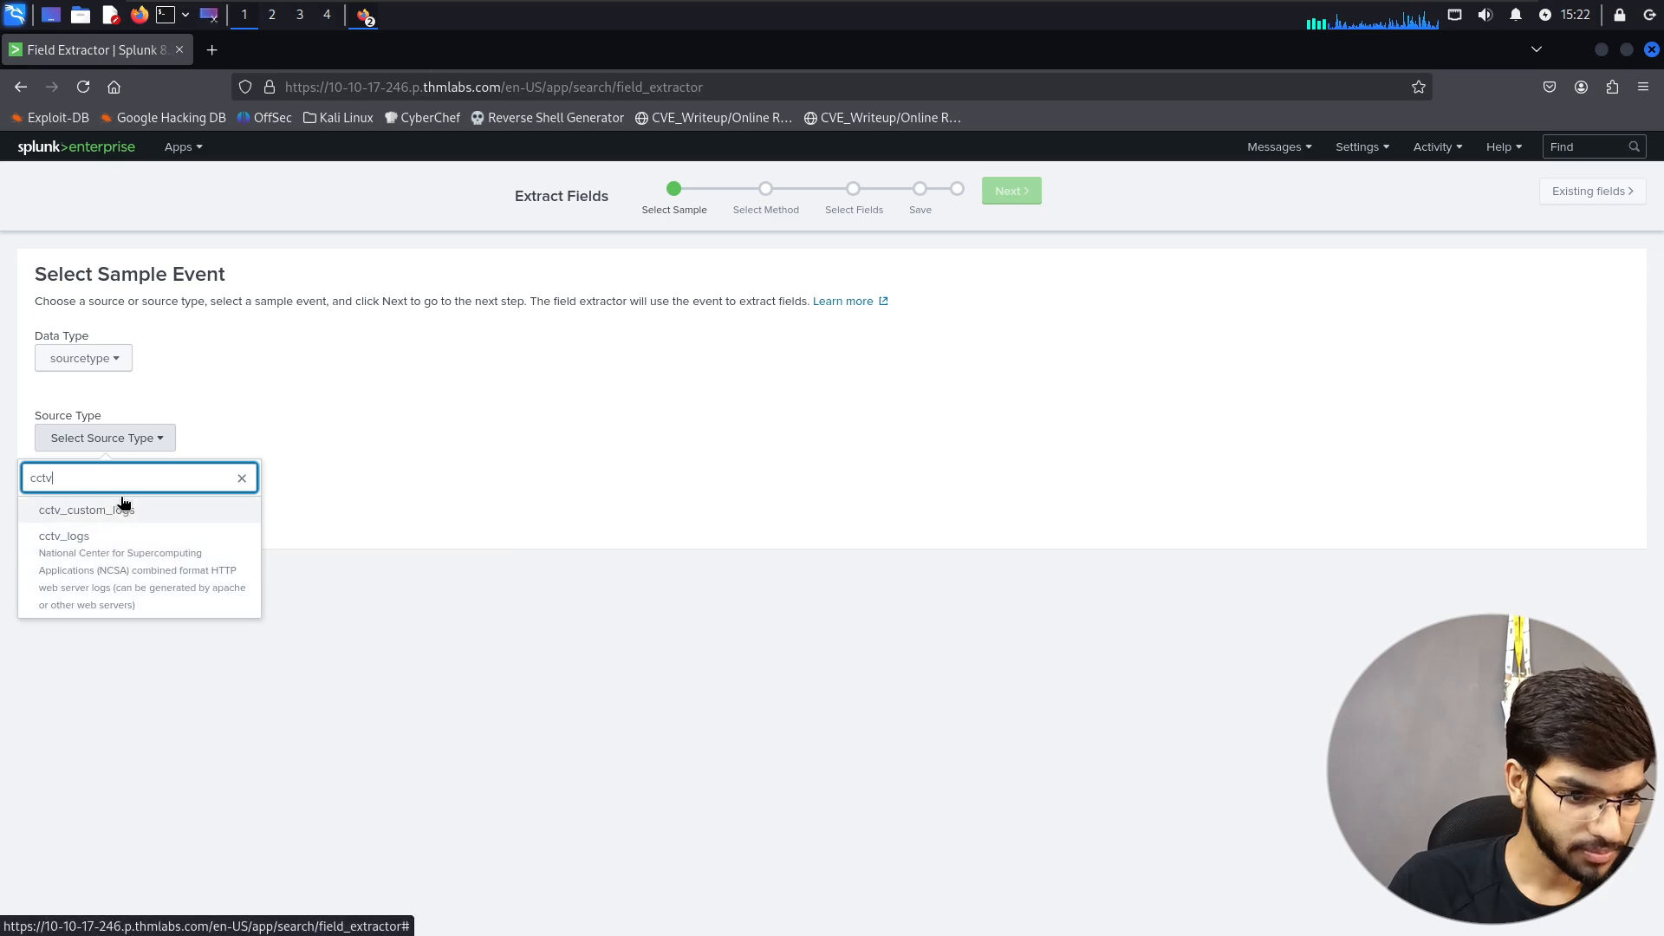
pyautogui.hotkey('alt', 'Tab')
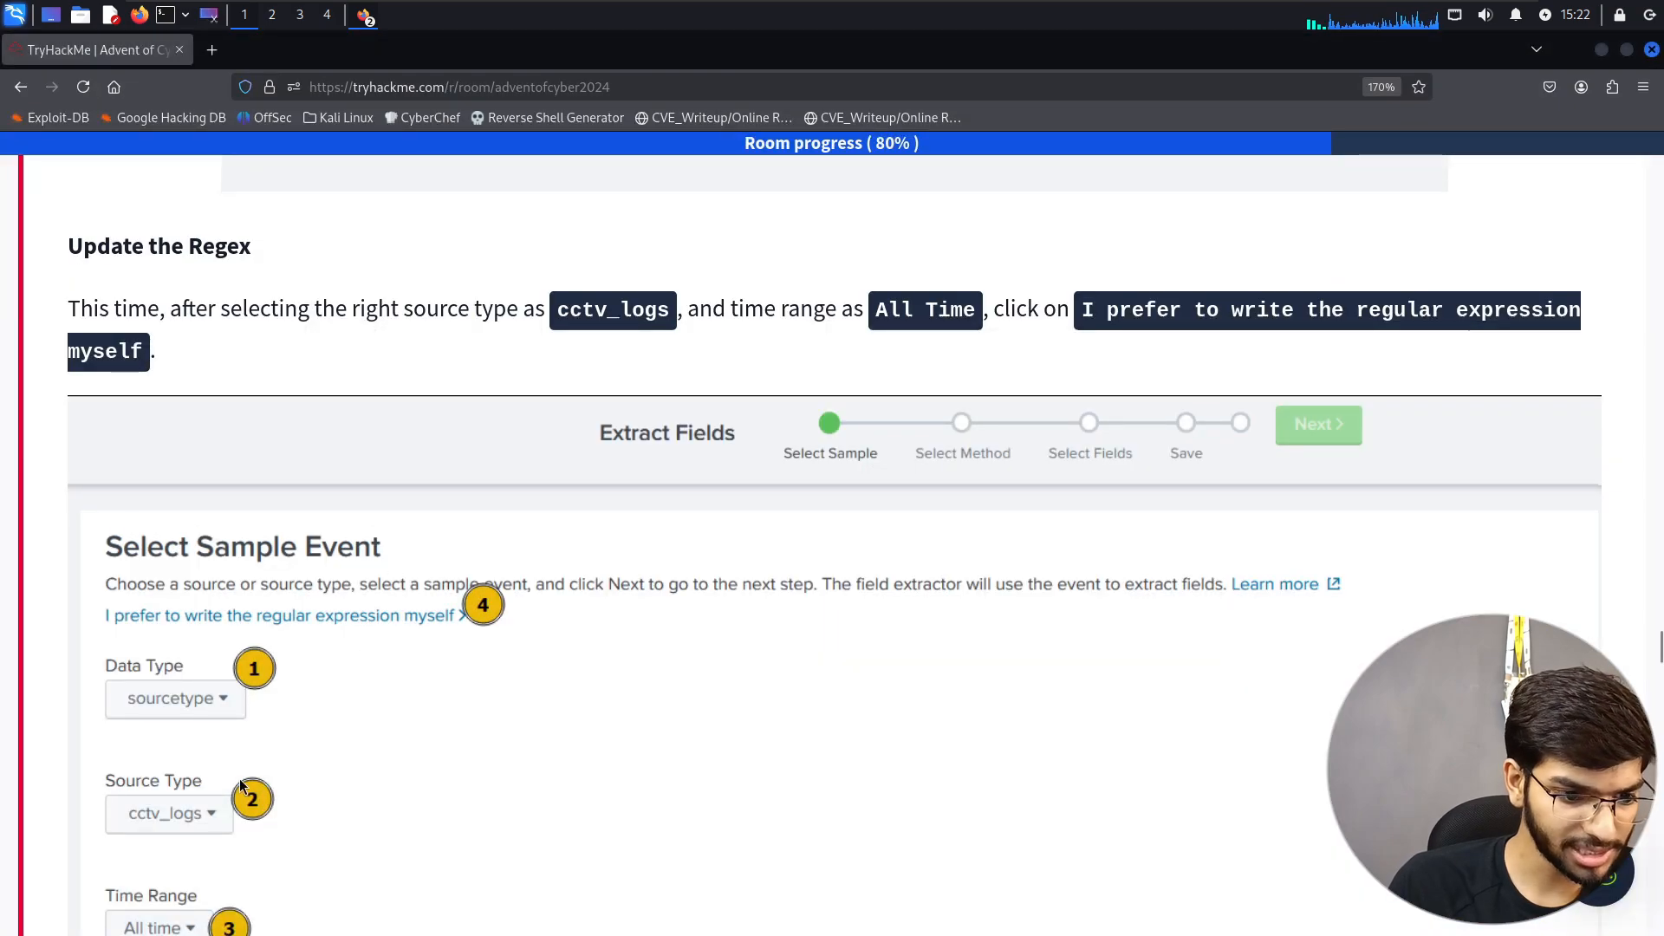
pyautogui.hotkey('alt', 'Tab')
pyautogui.click(66, 543)
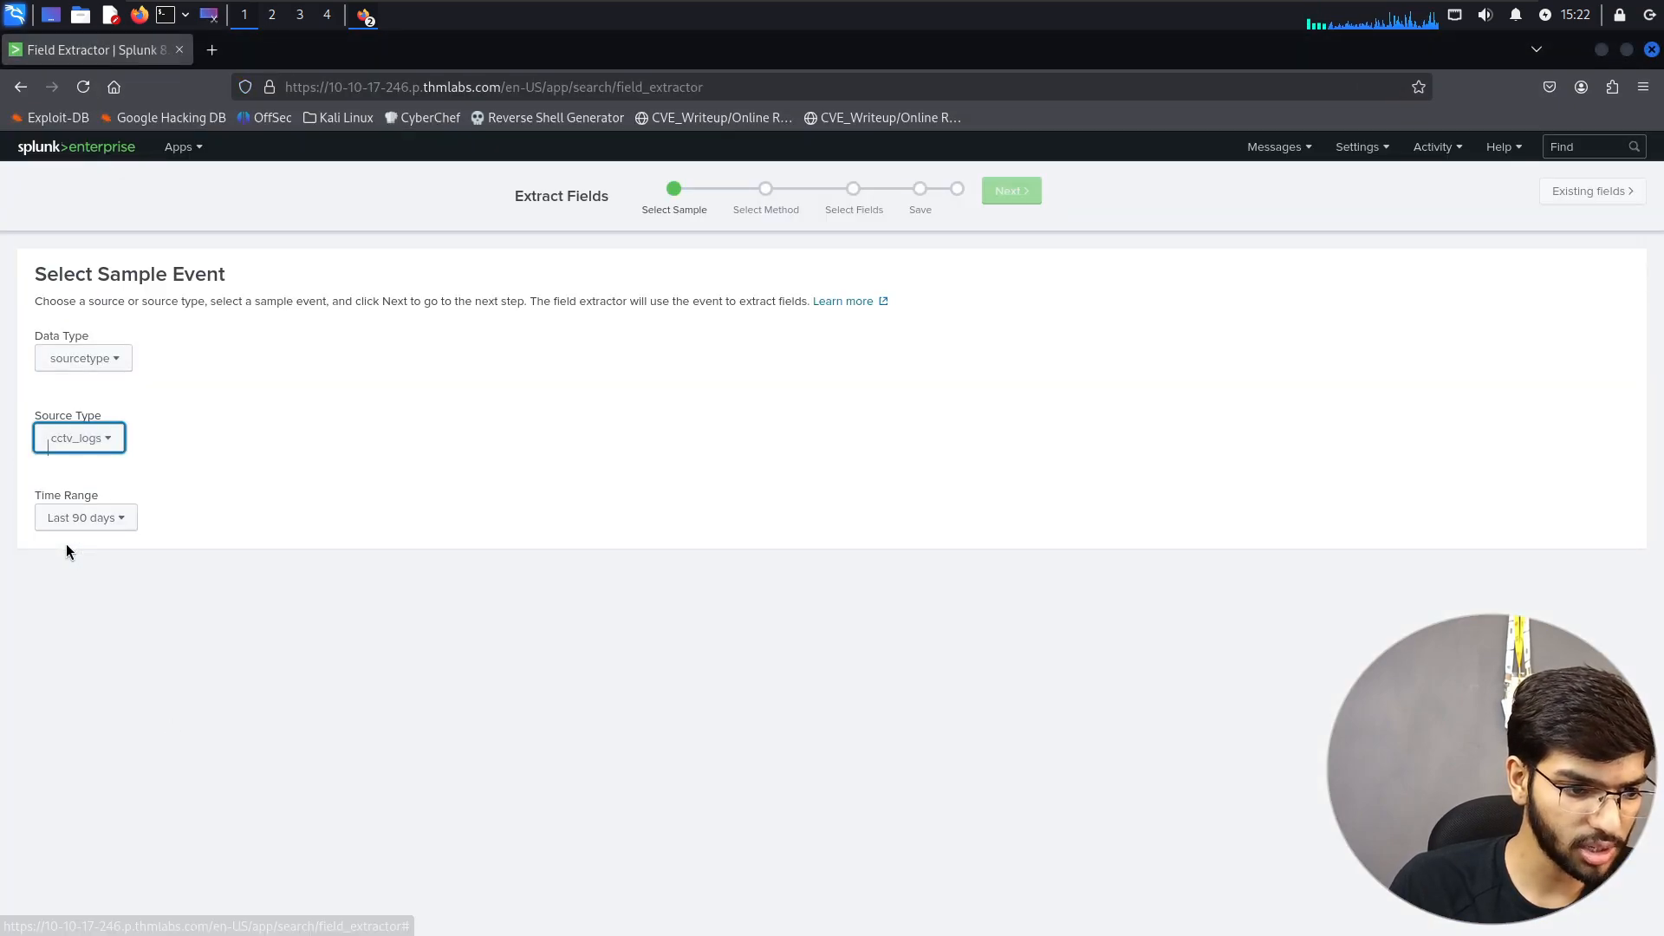
# - Check the time range in the TryHackMe instructions and set the sample event's range to All time in Splunk
pyautogui.hotkey('alt', 'Tab')
pyautogui.scroll(-2, 361, 459)
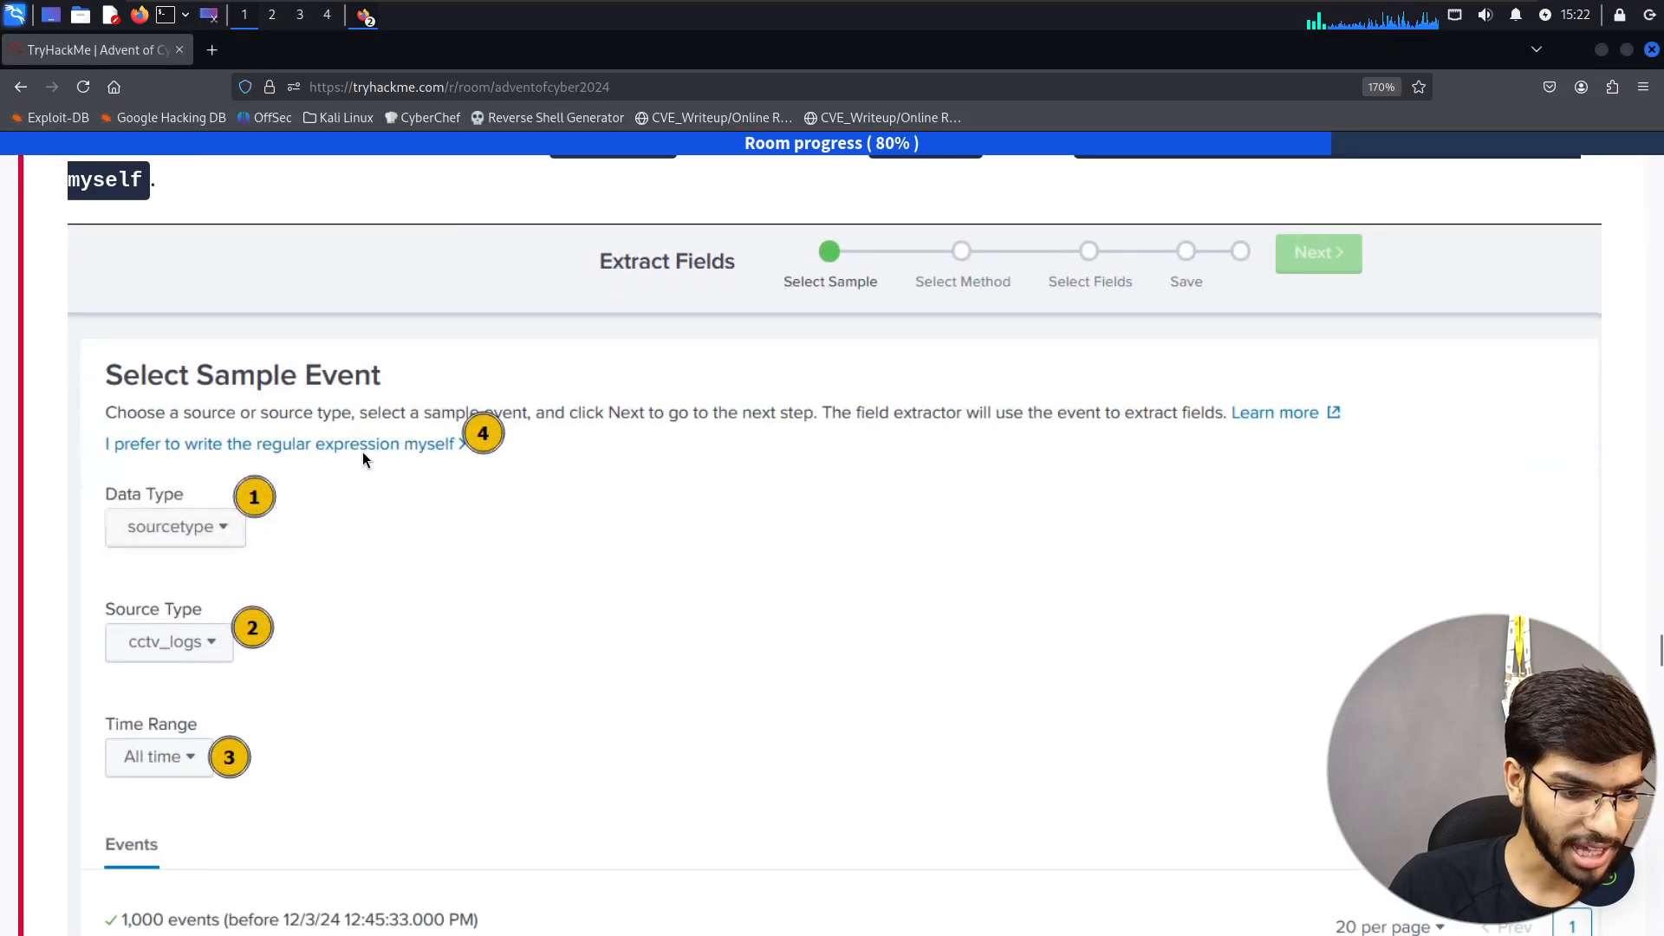
pyautogui.hotkey('alt', 'Tab')
pyautogui.click(86, 539)
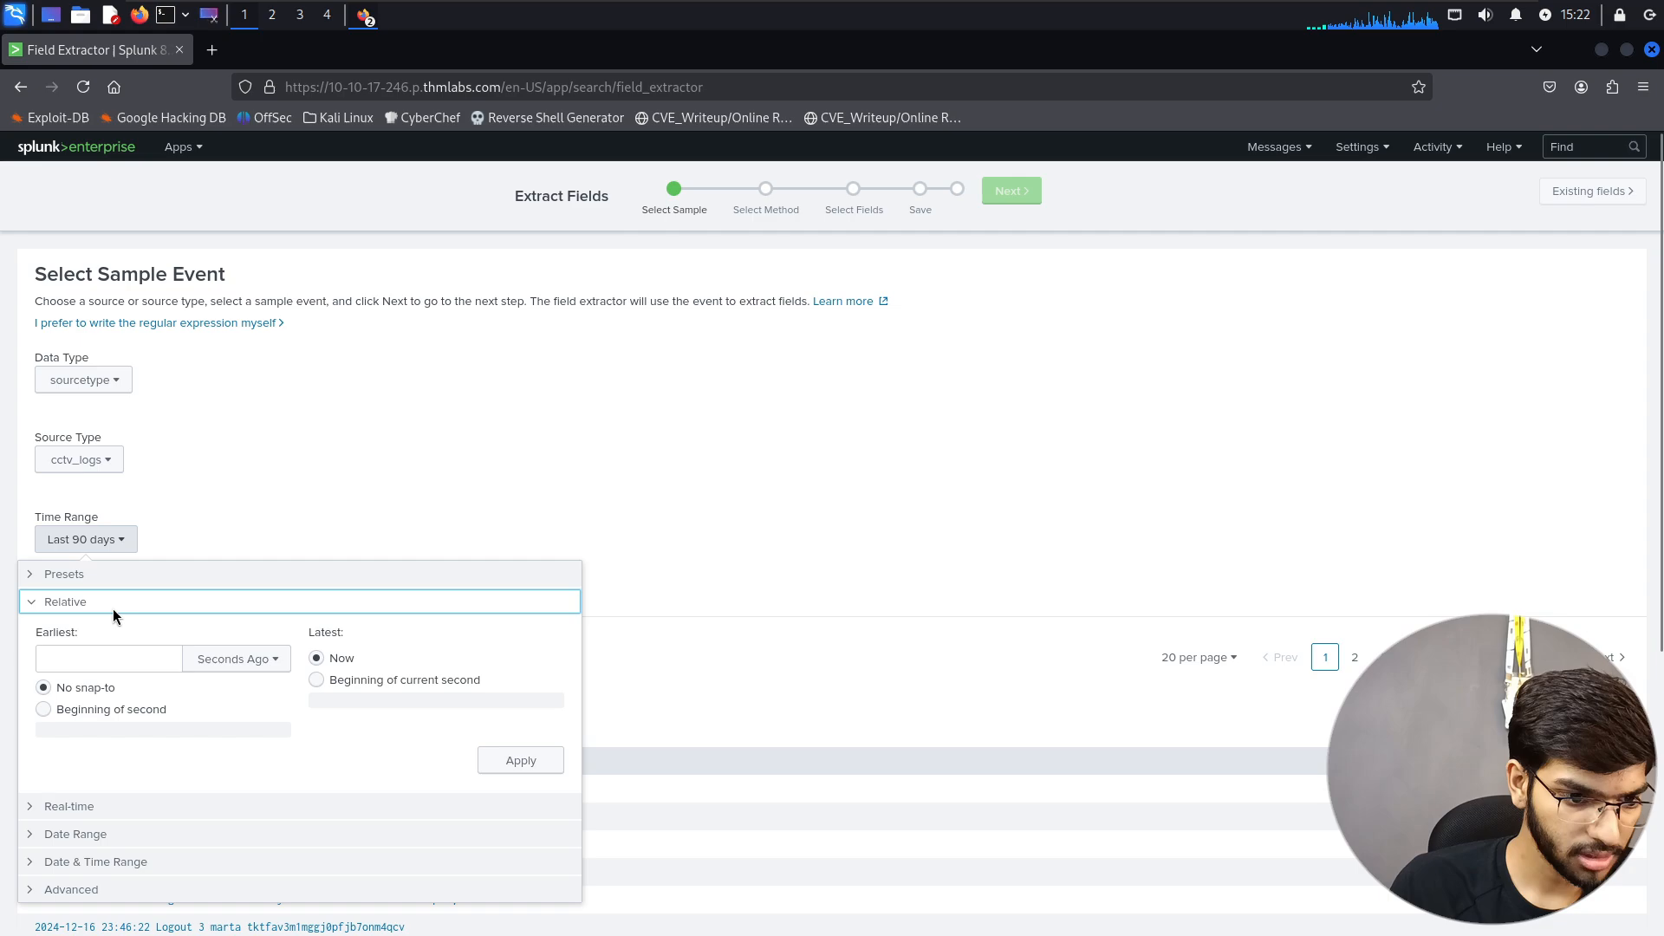
pyautogui.click(63, 574)
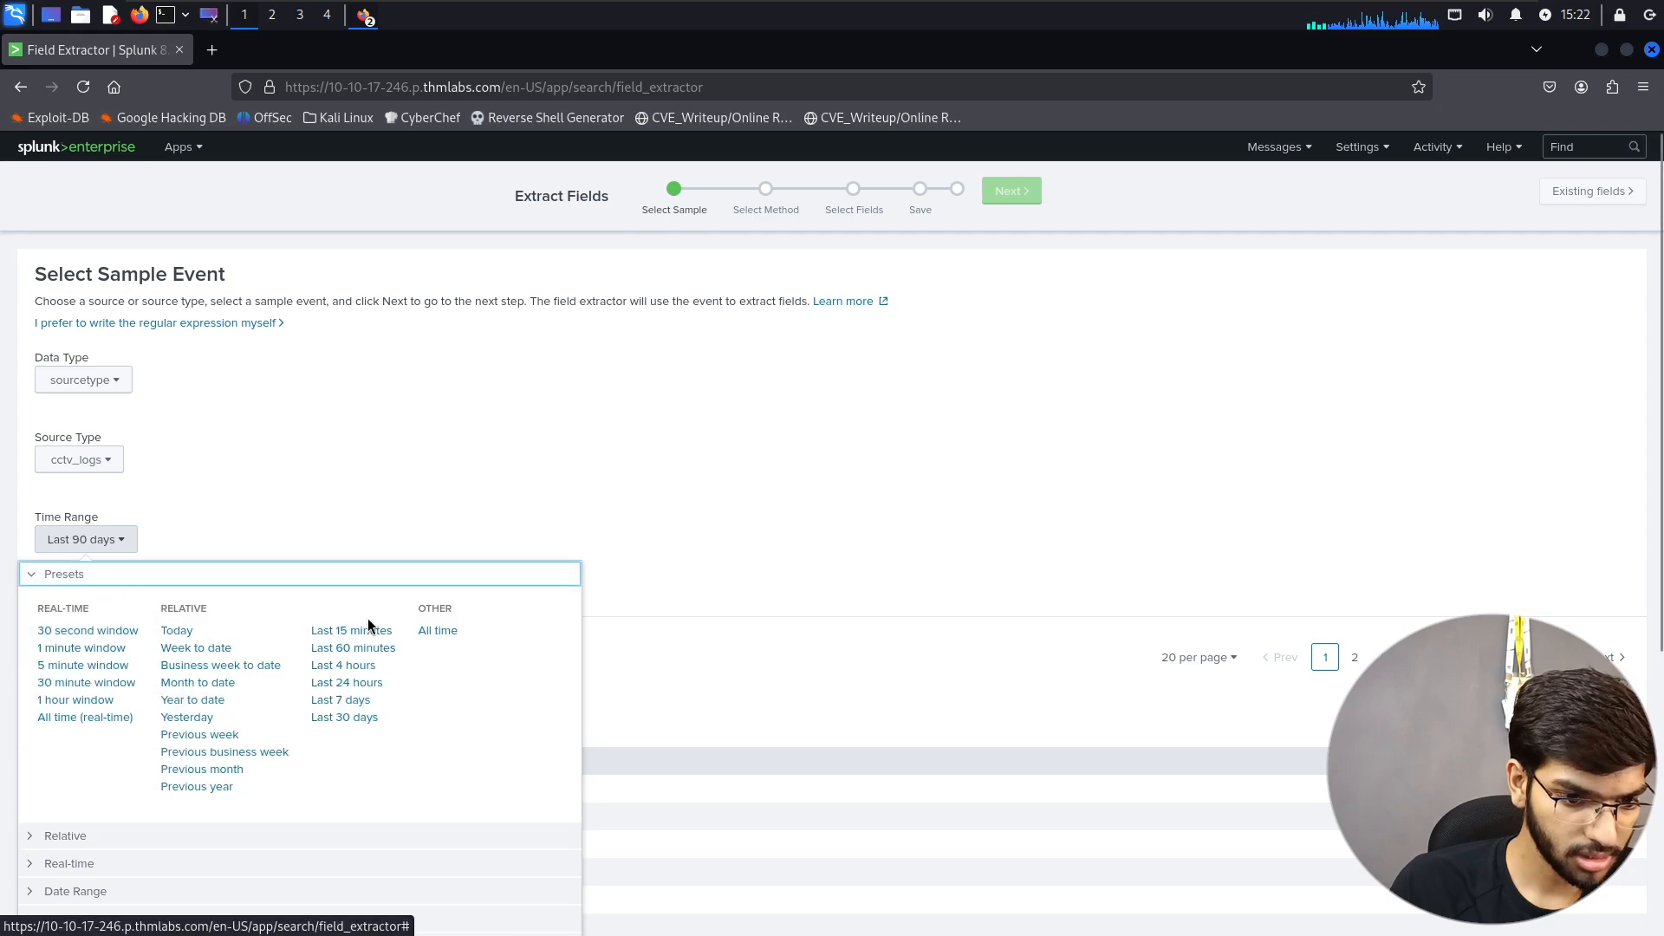
pyautogui.click(447, 633)
# - Recheck the TryHackMe instructions for updating the regex, and choose in Splunk to write the regular expression manually
pyautogui.hotkey('alt', 'Tab')
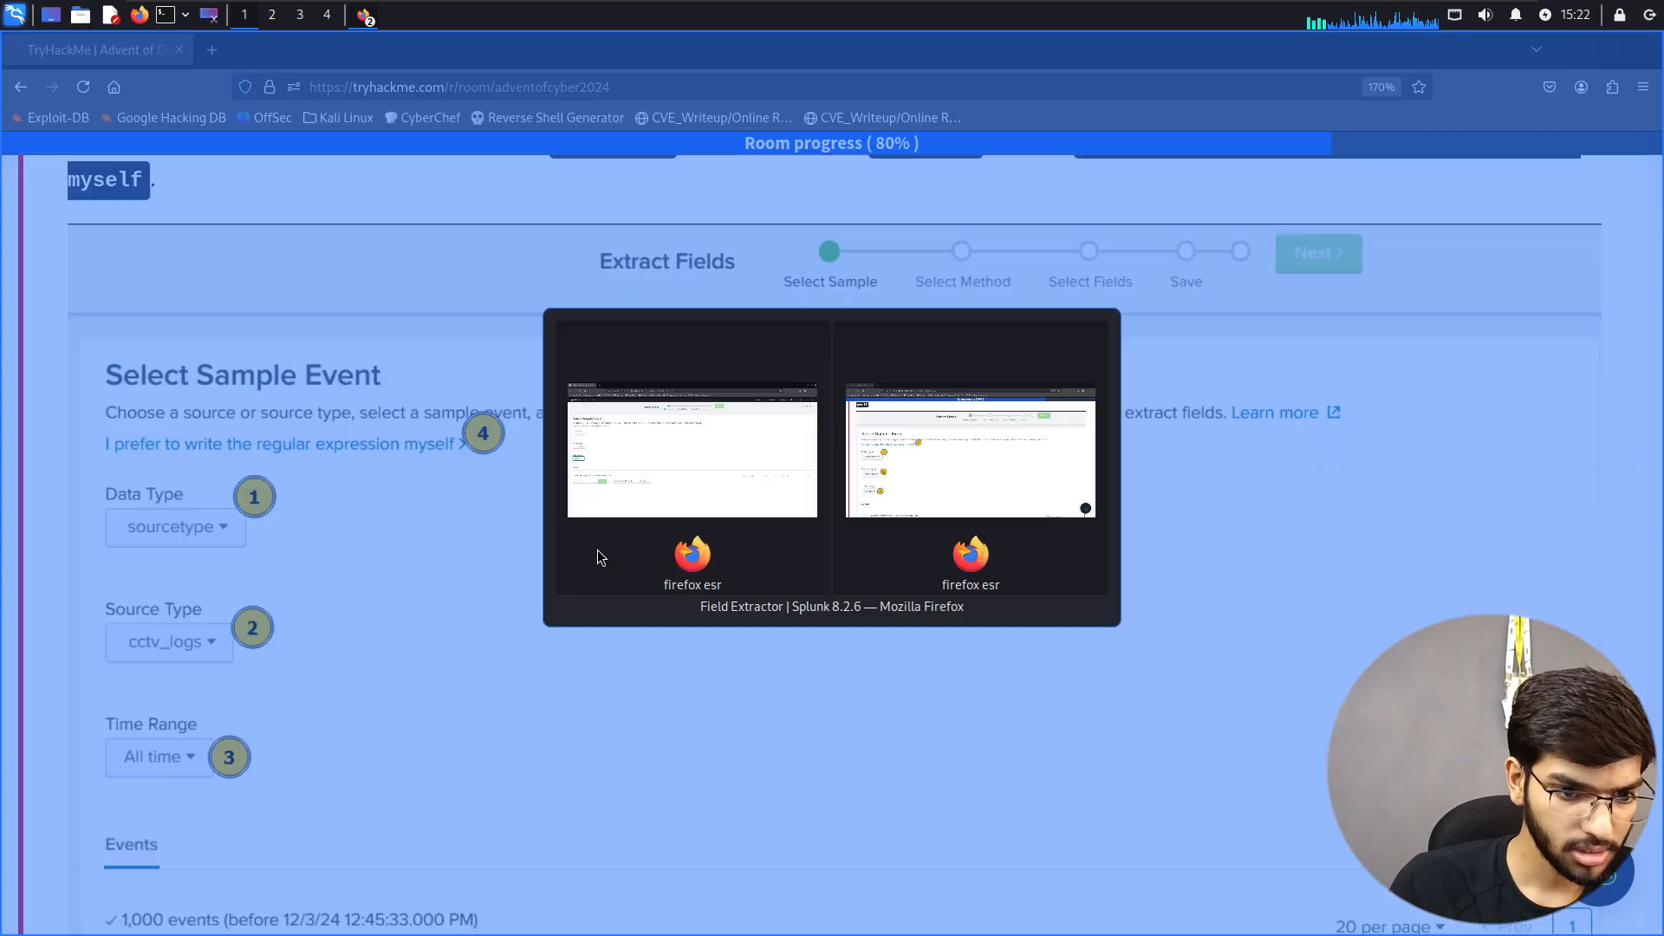
pyautogui.scroll(5, 568, 528)
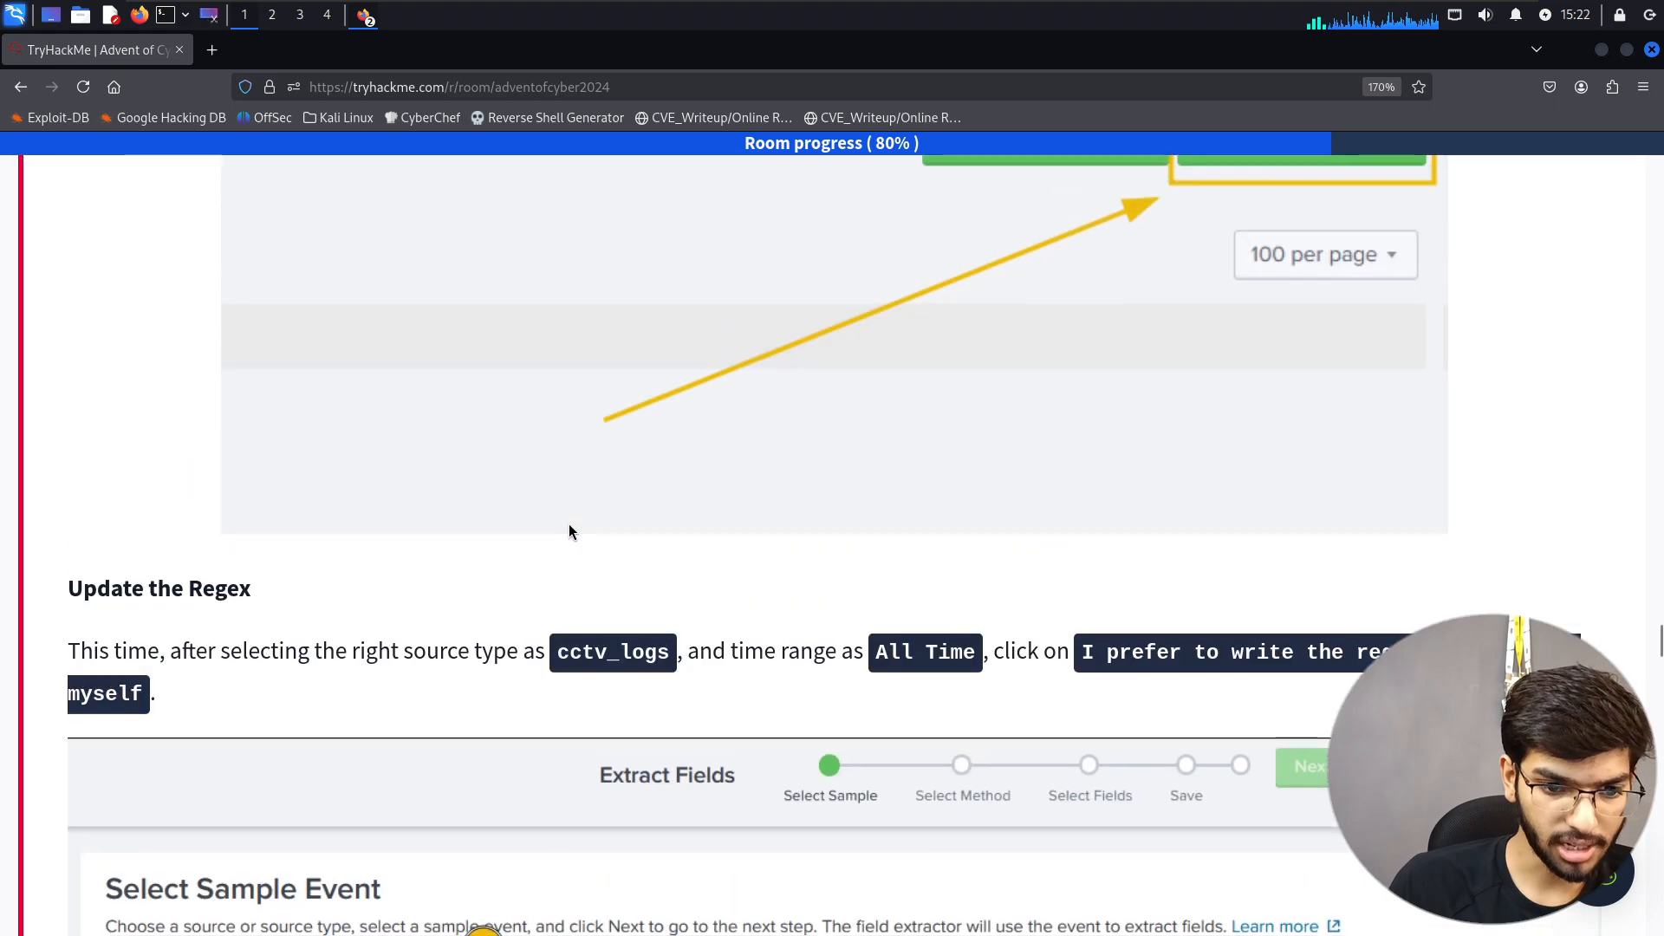
pyautogui.scroll(-1, 576, 511)
pyautogui.scroll(-3, 575, 516)
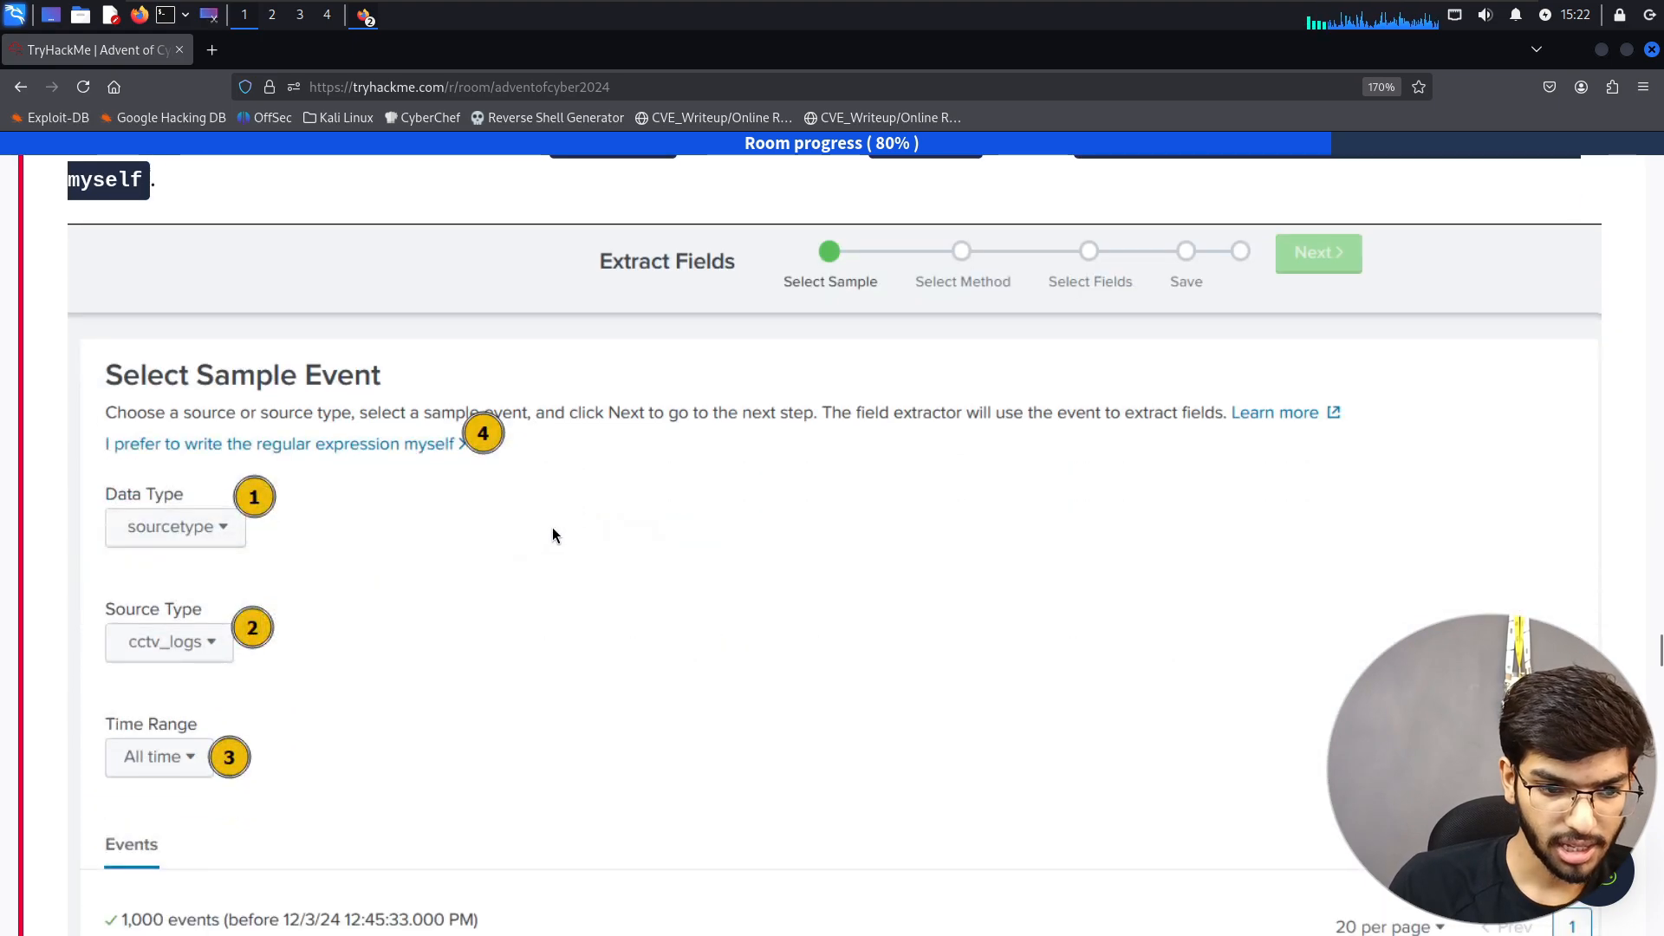
pyautogui.hotkey('alt', 'Tab')
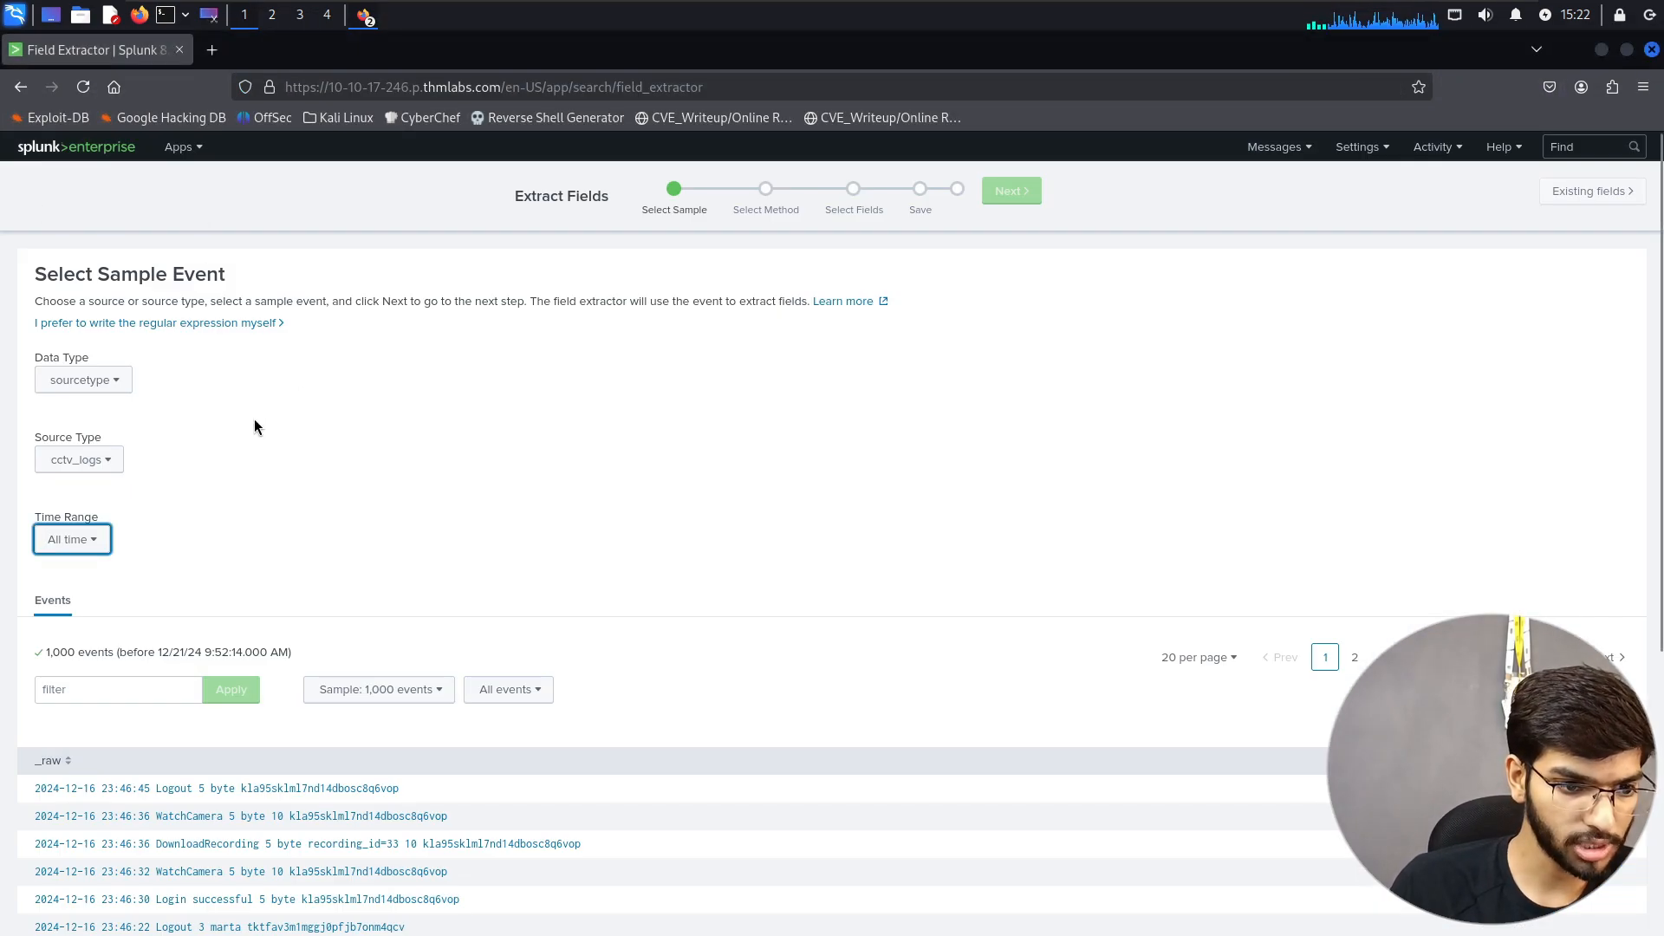
pyautogui.click(186, 325)
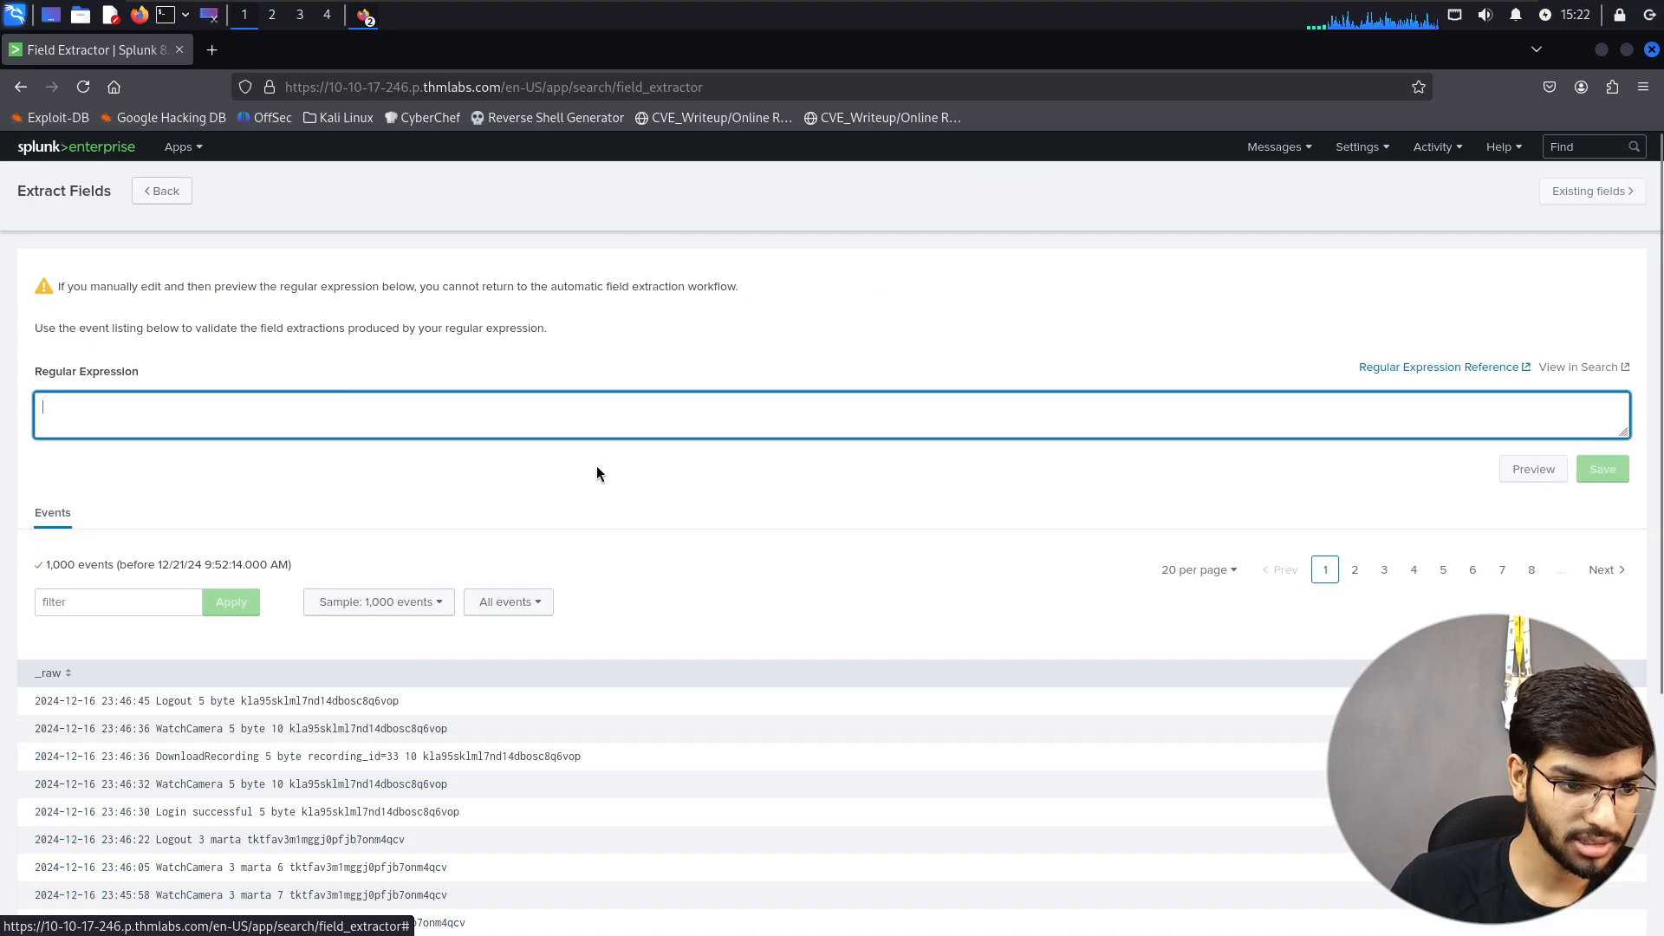
# - Copy the regex for timestamp, Event, user_id, UserName and Session_id from the TryHackMe instructions into Splunk's Regular Expression
pyautogui.hotkey('alt', 'Tab')
pyautogui.scroll(-7, 596, 466)
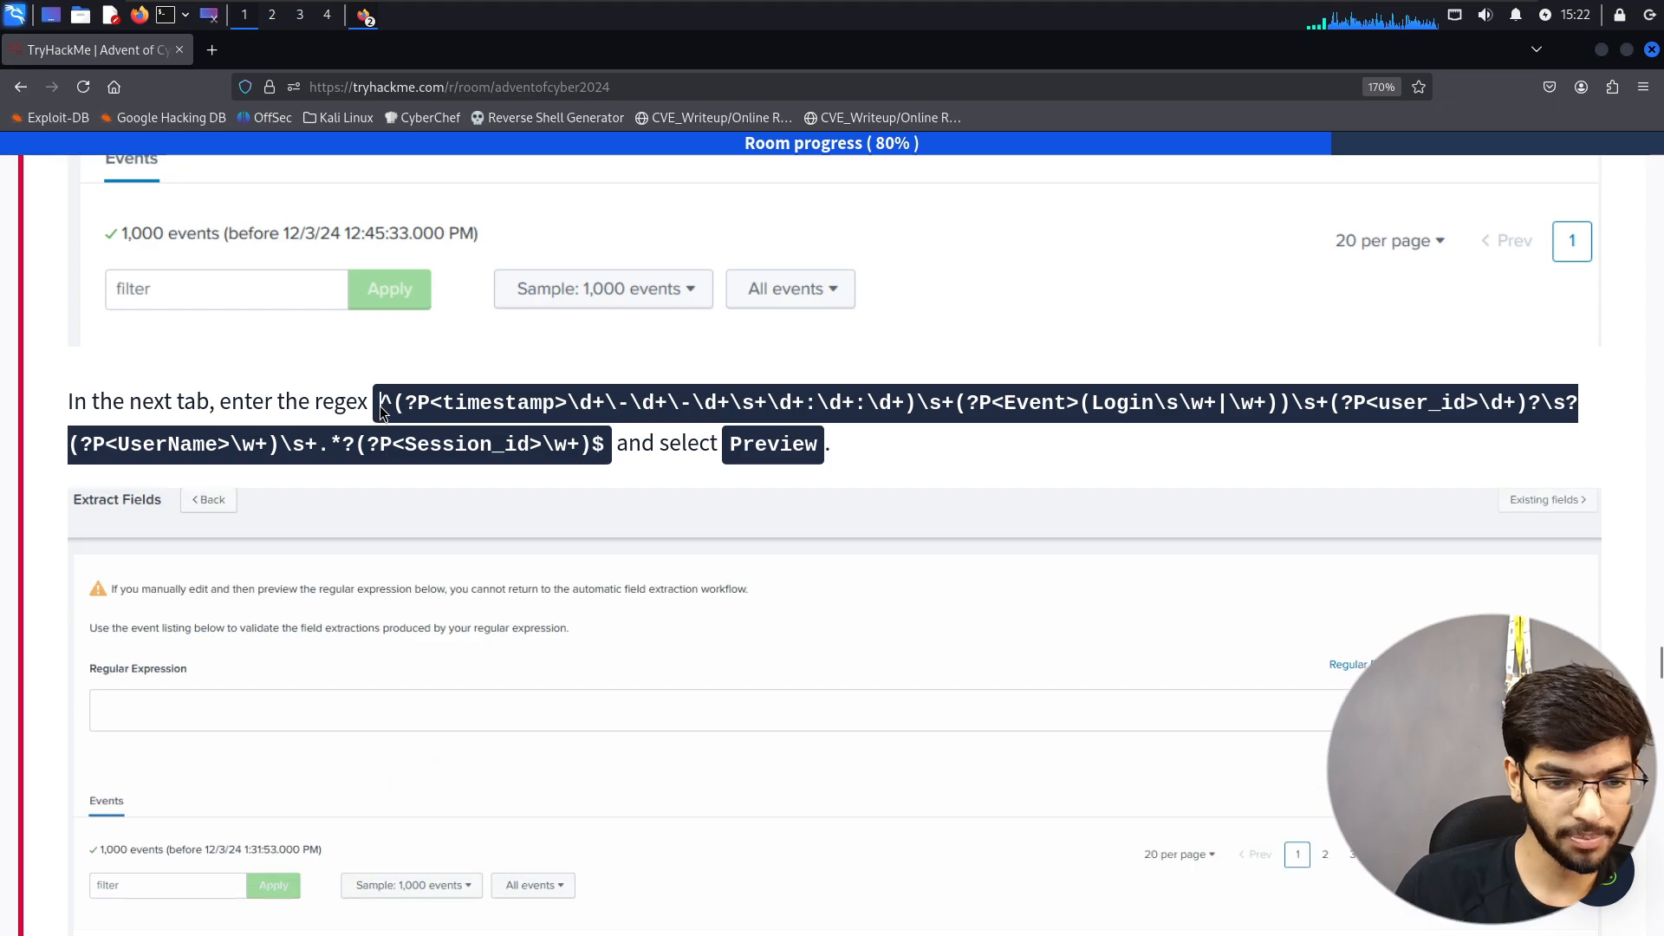
pyautogui.moveTo(380, 405); pyautogui.dragTo(611, 449)
pyautogui.hotkey('ctrl', 'c')
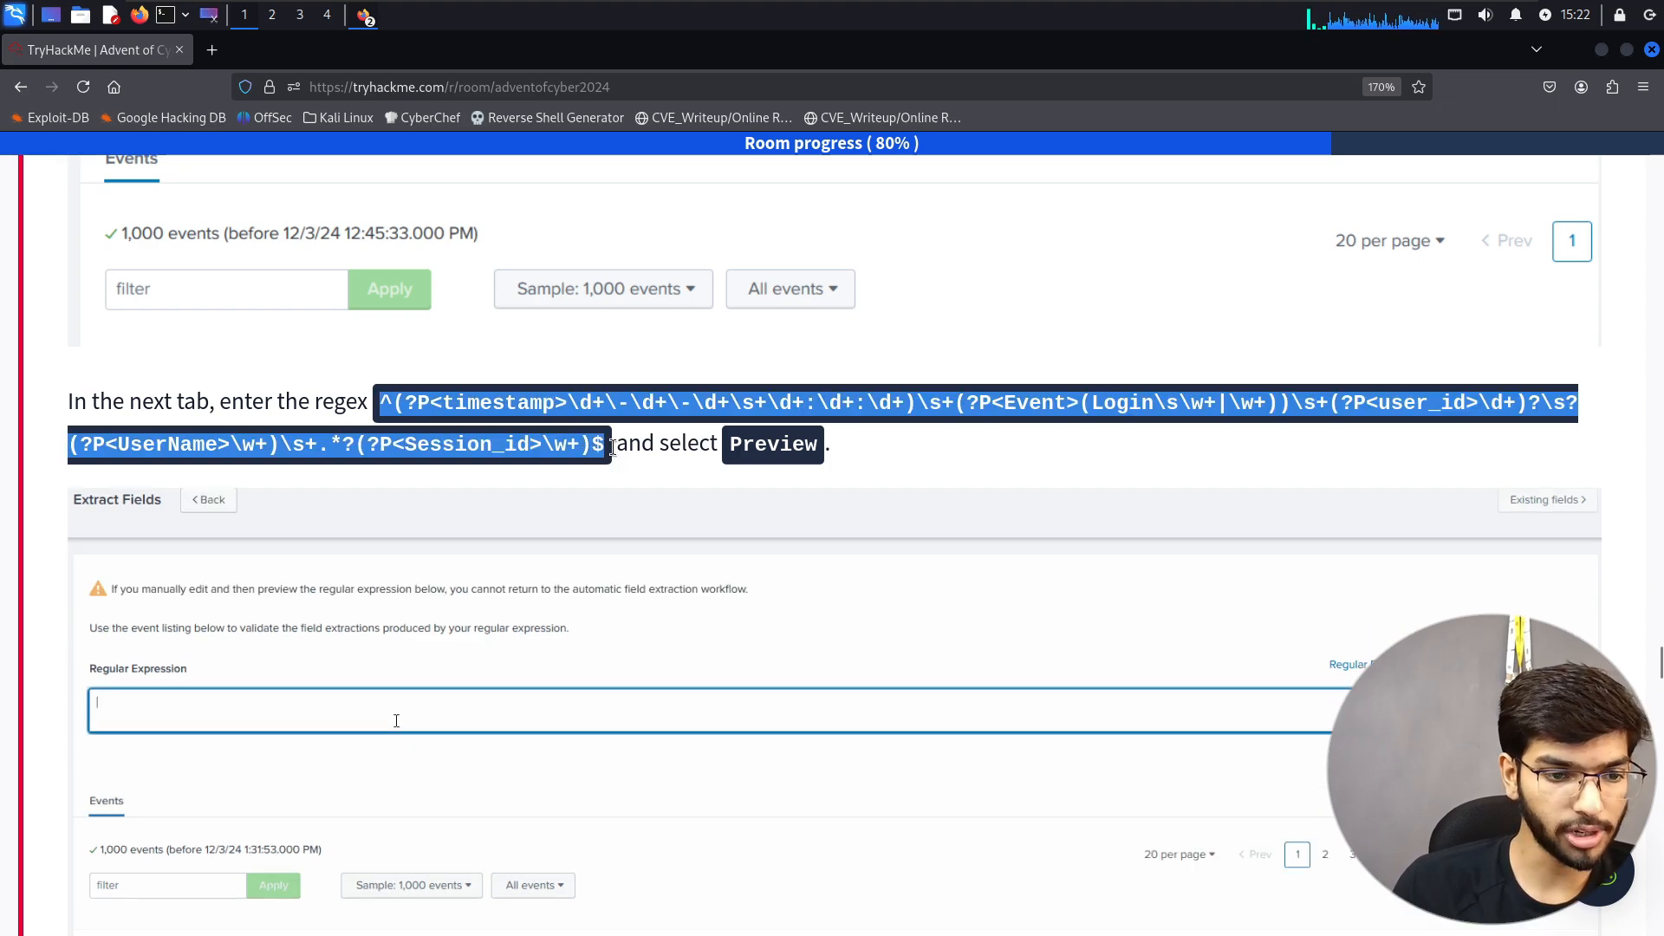
pyautogui.hotkey('alt', 'Tab')
pyautogui.hotkey('ctrl', 'v')
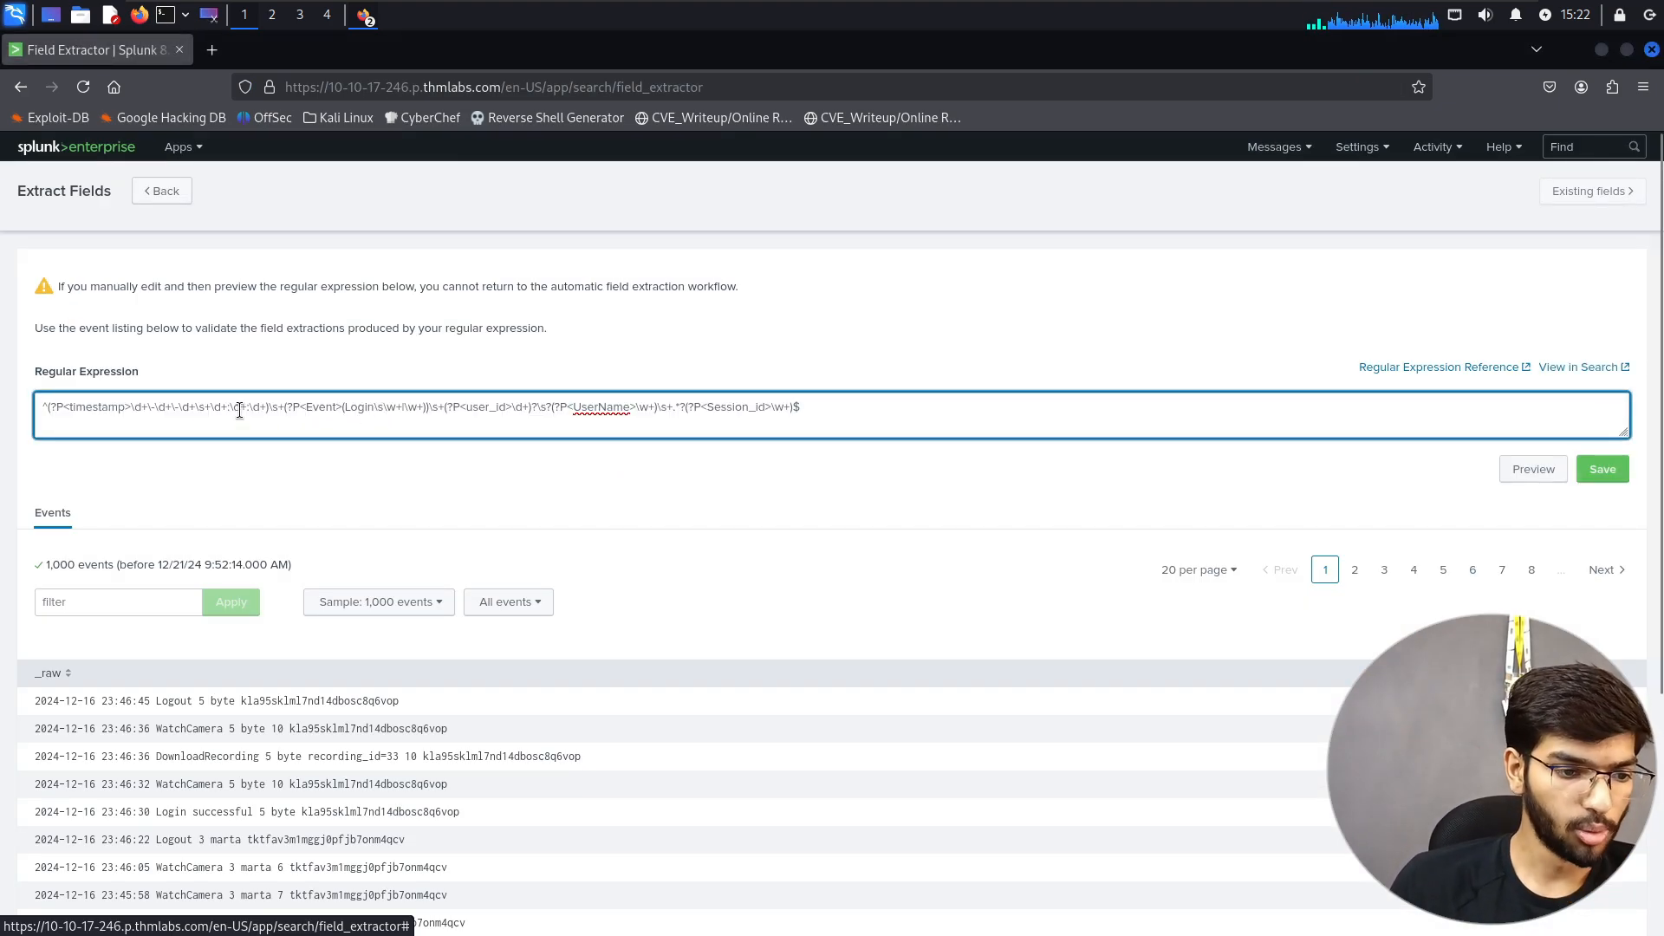
# - Enlarge the page to 120%, preview the regular expression, and review the fields extracted from the listed events
pyautogui.hotkey('ctrl', '+')
pyautogui.hotkey('ctrl', '+')
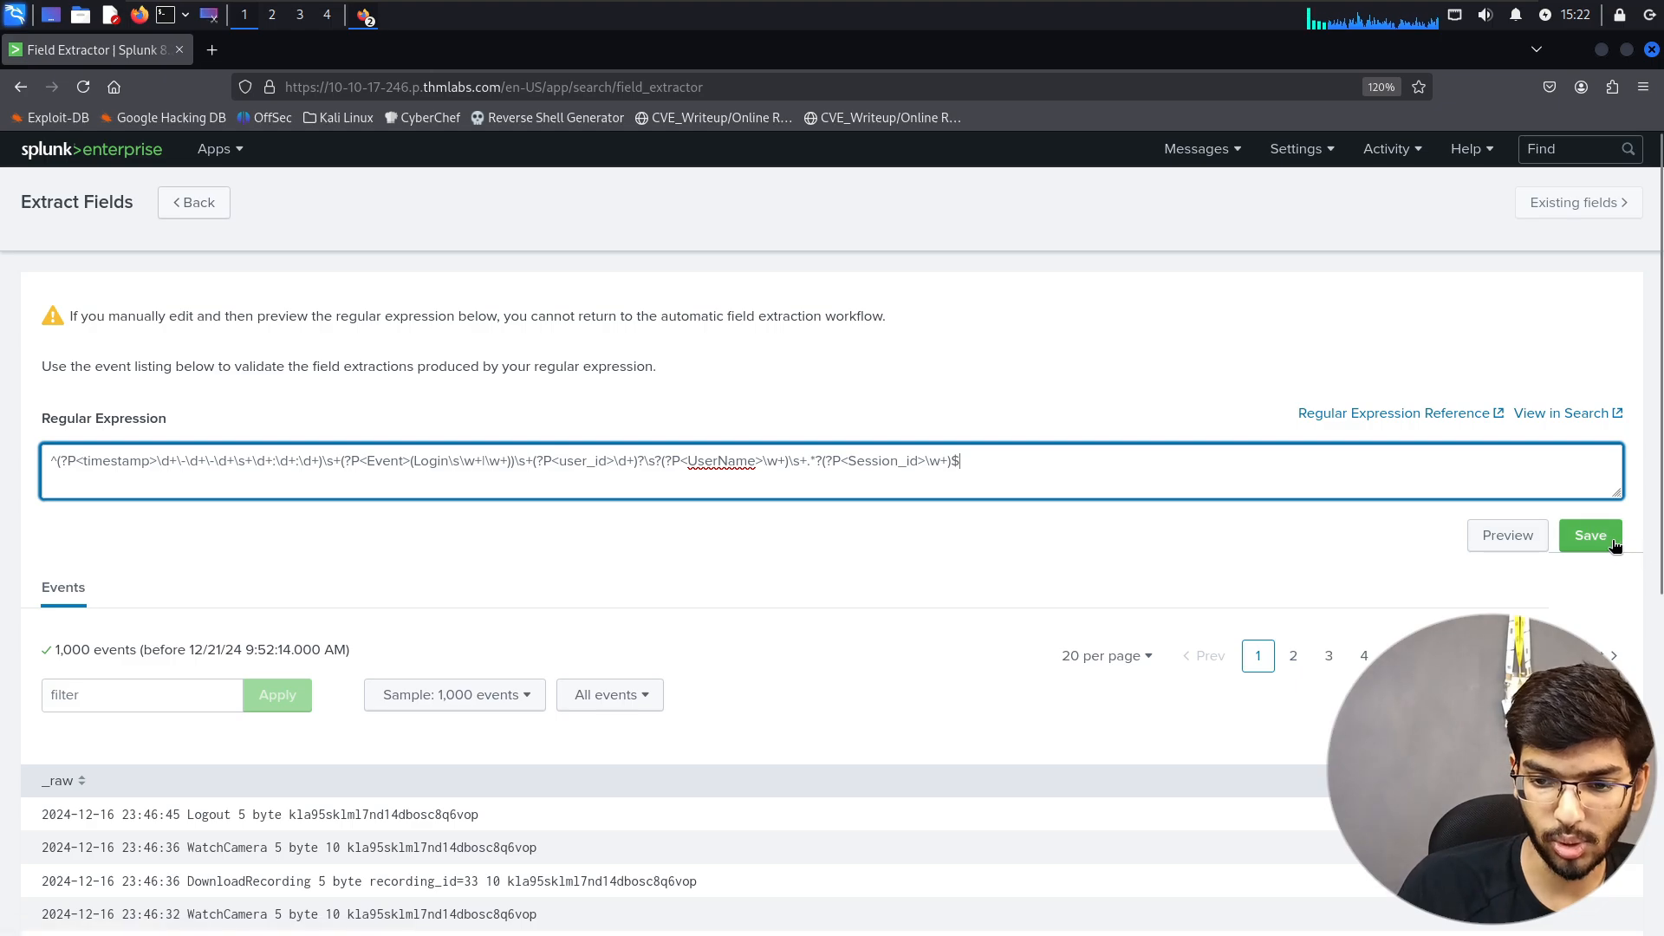
pyautogui.click(1508, 537)
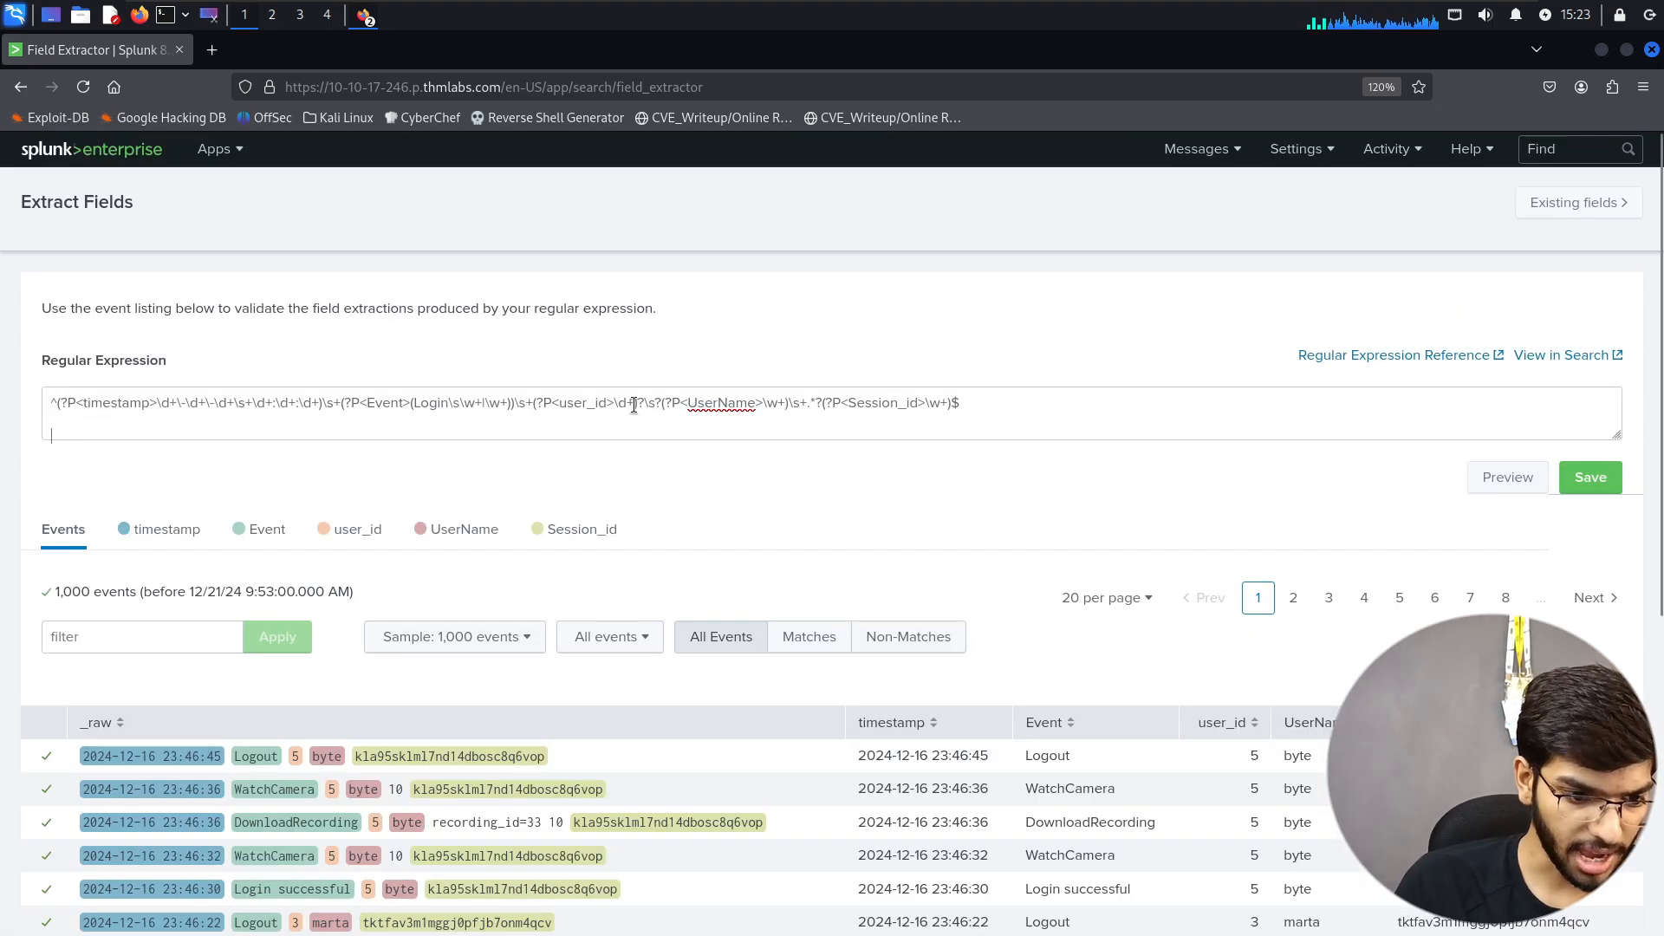
pyautogui.scroll(-5, 634, 406)
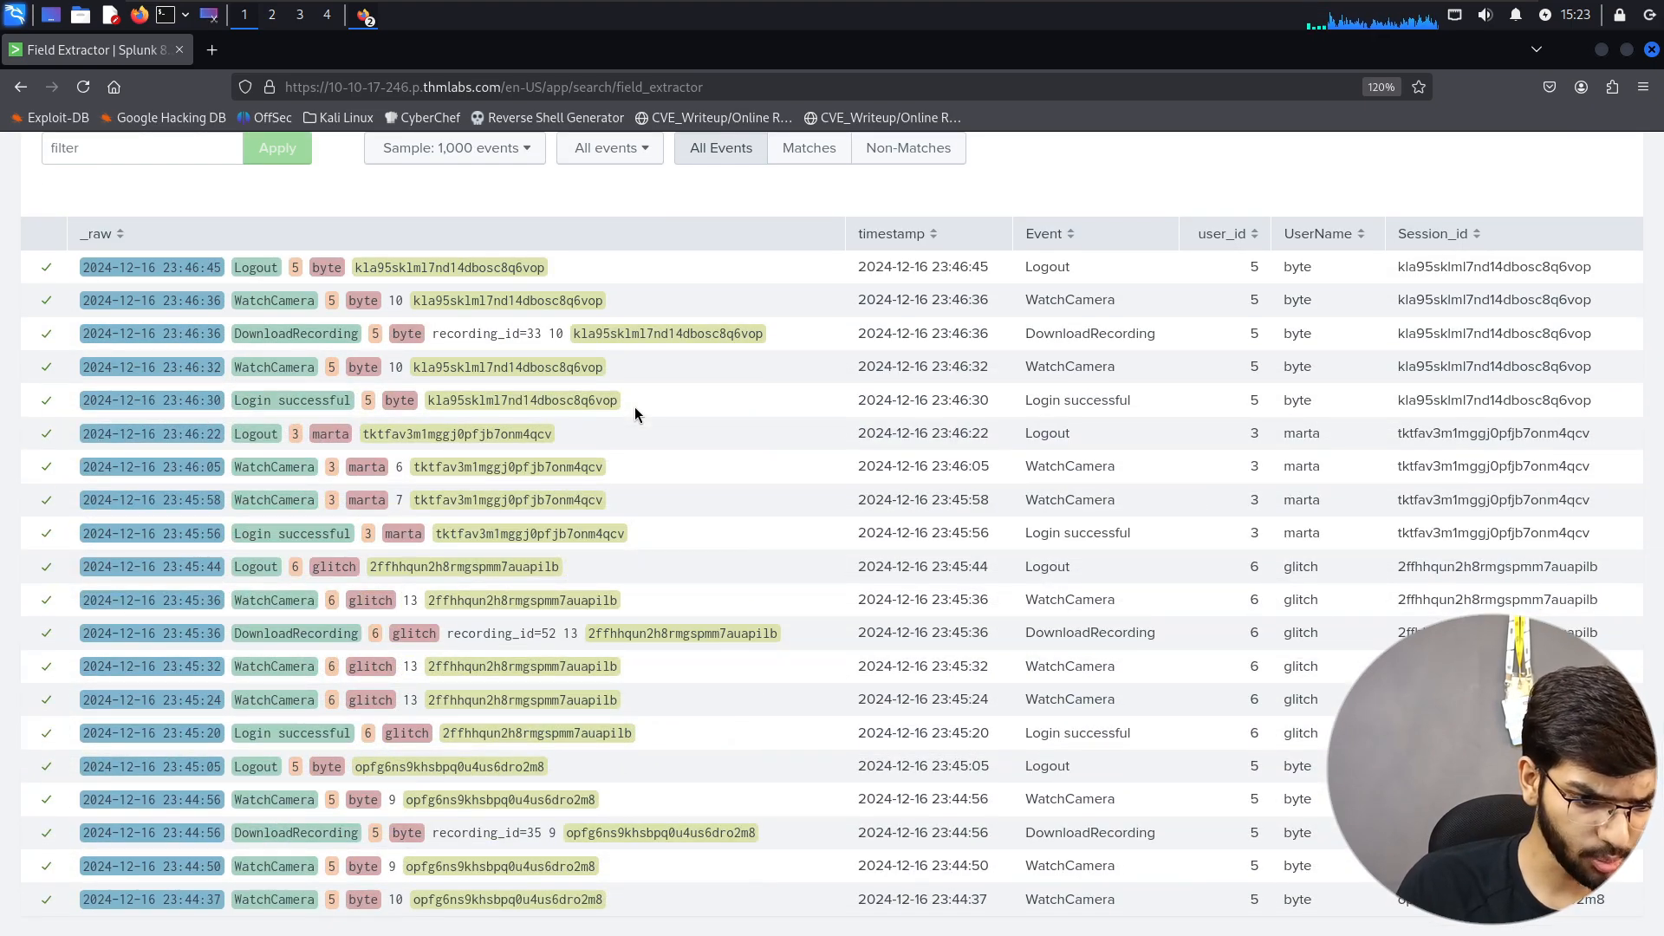
pyautogui.scroll(5, 635, 408)
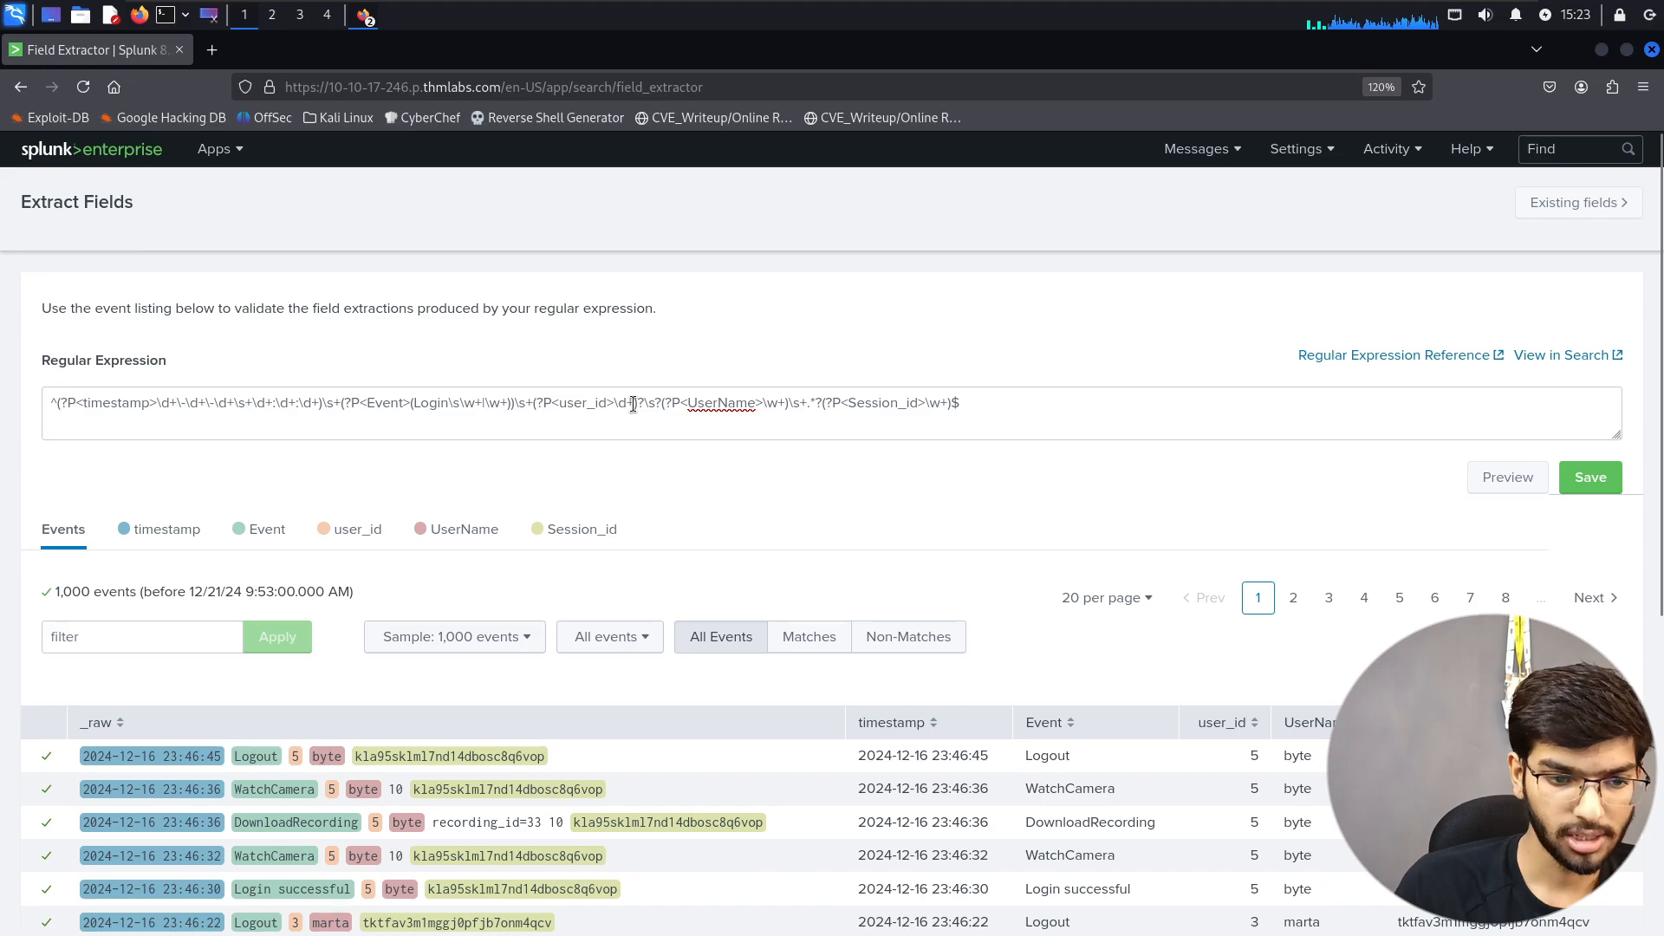
# - Read the saving instructions in the TryHackMe room, save the cctv_logs field extraction in Splunk, and finish with the default name and Owner permissions
pyautogui.hotkey('alt', 'Tab')
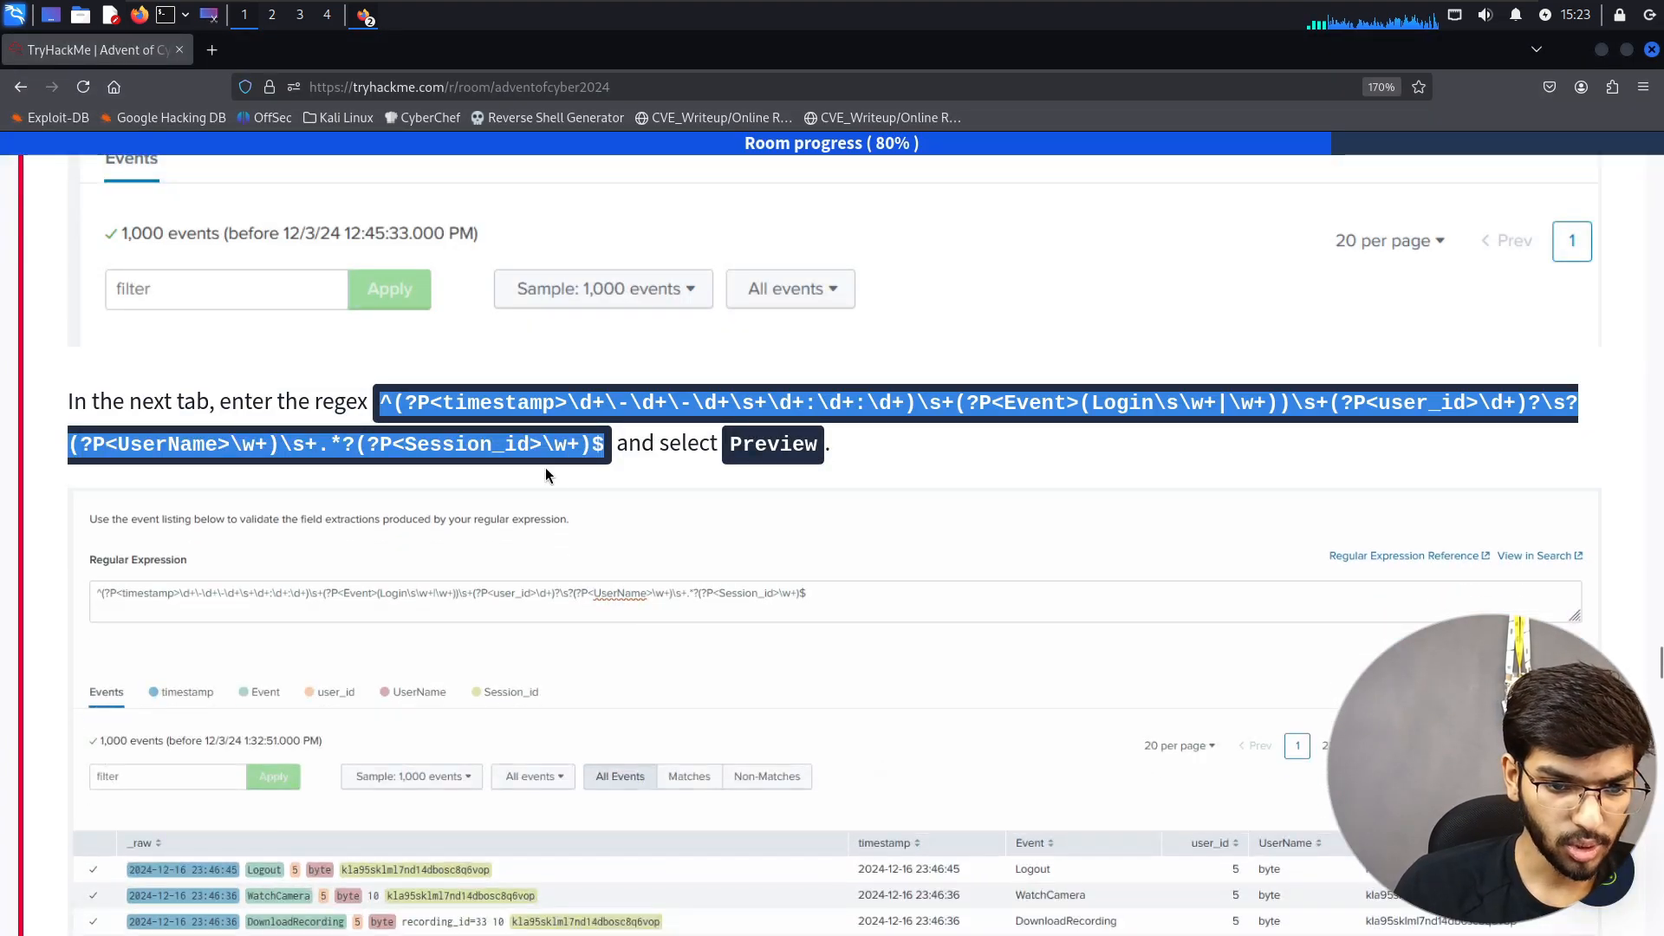
pyautogui.scroll(-10, 546, 475)
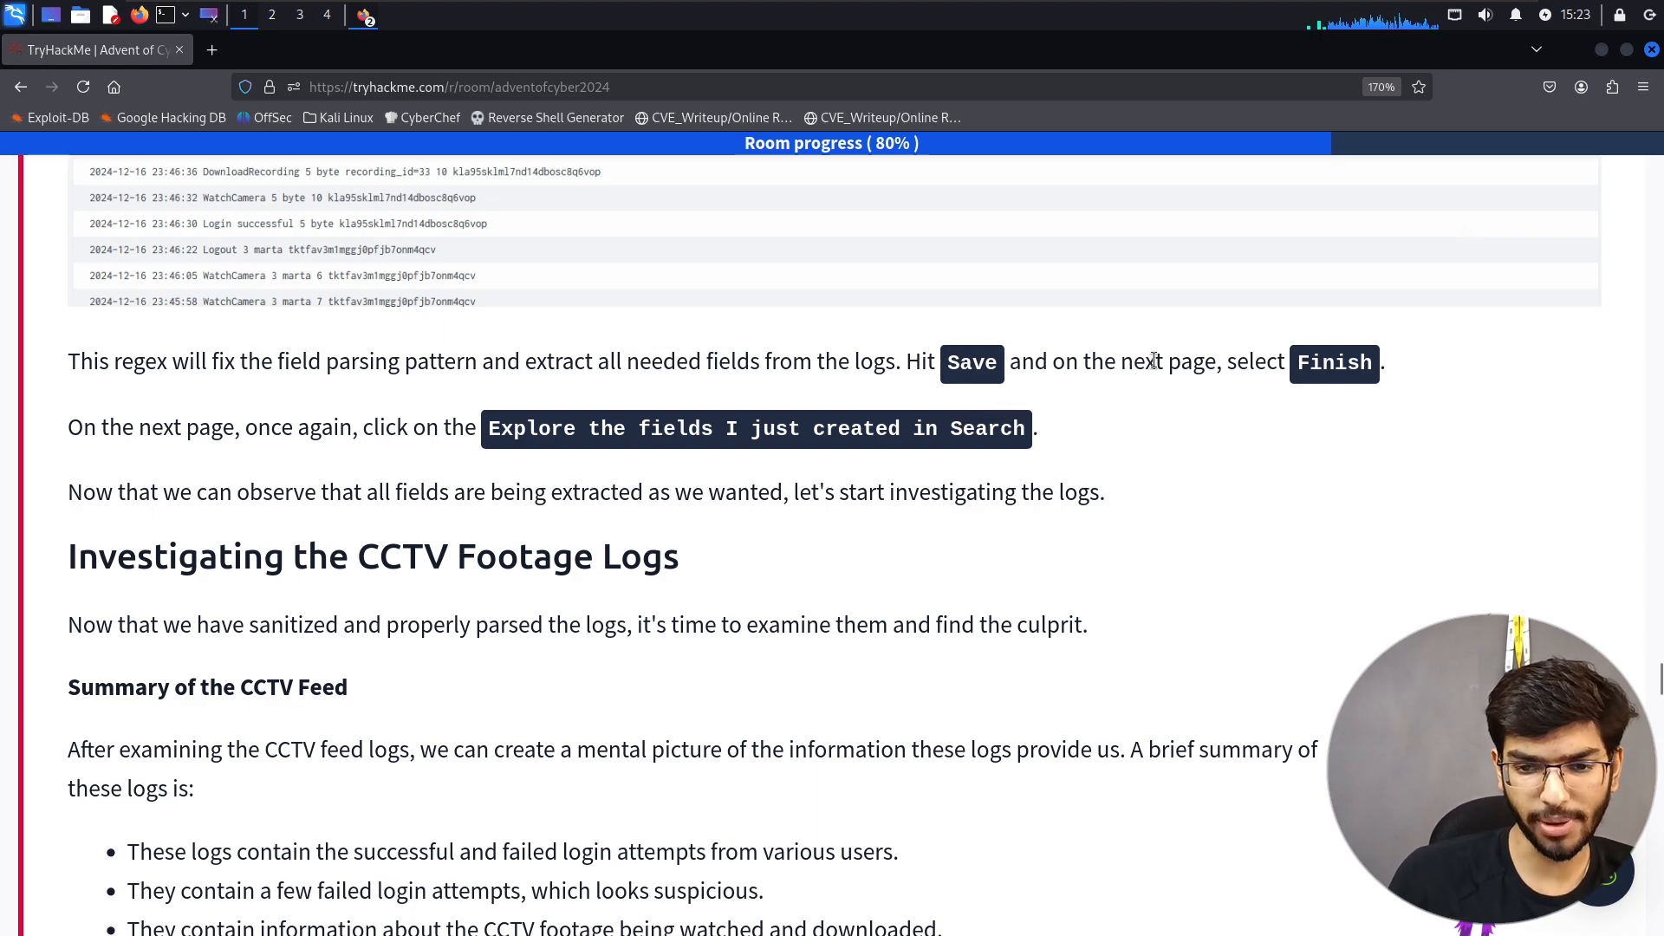
pyautogui.hotkey('alt', 'Tab')
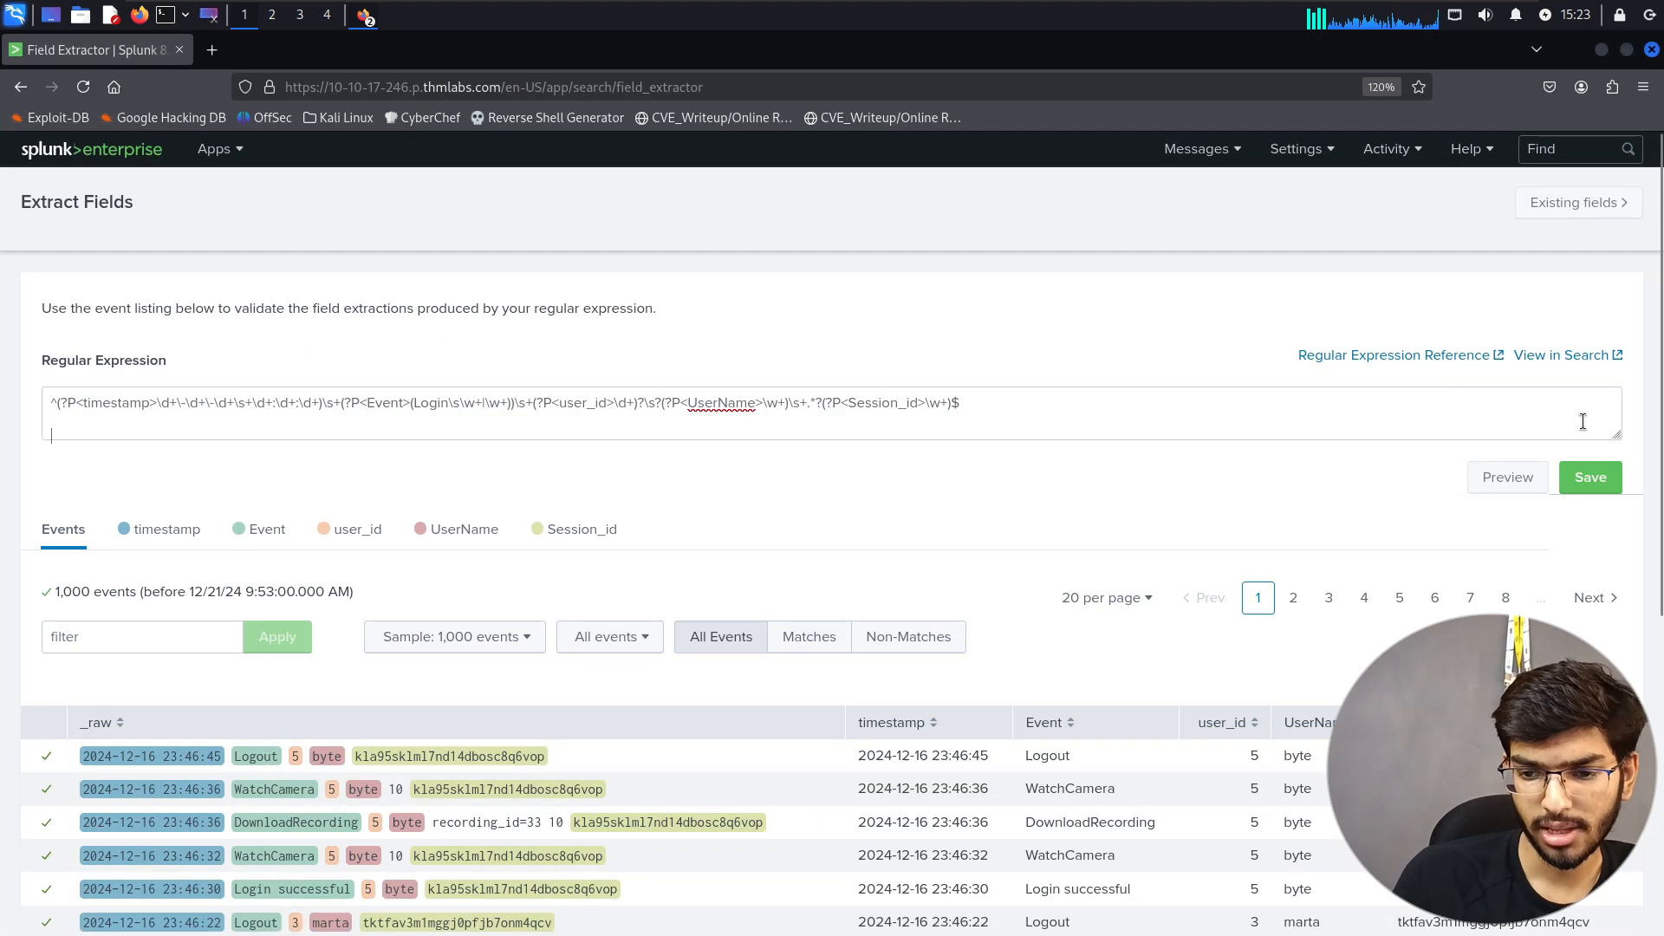
pyautogui.click(1584, 487)
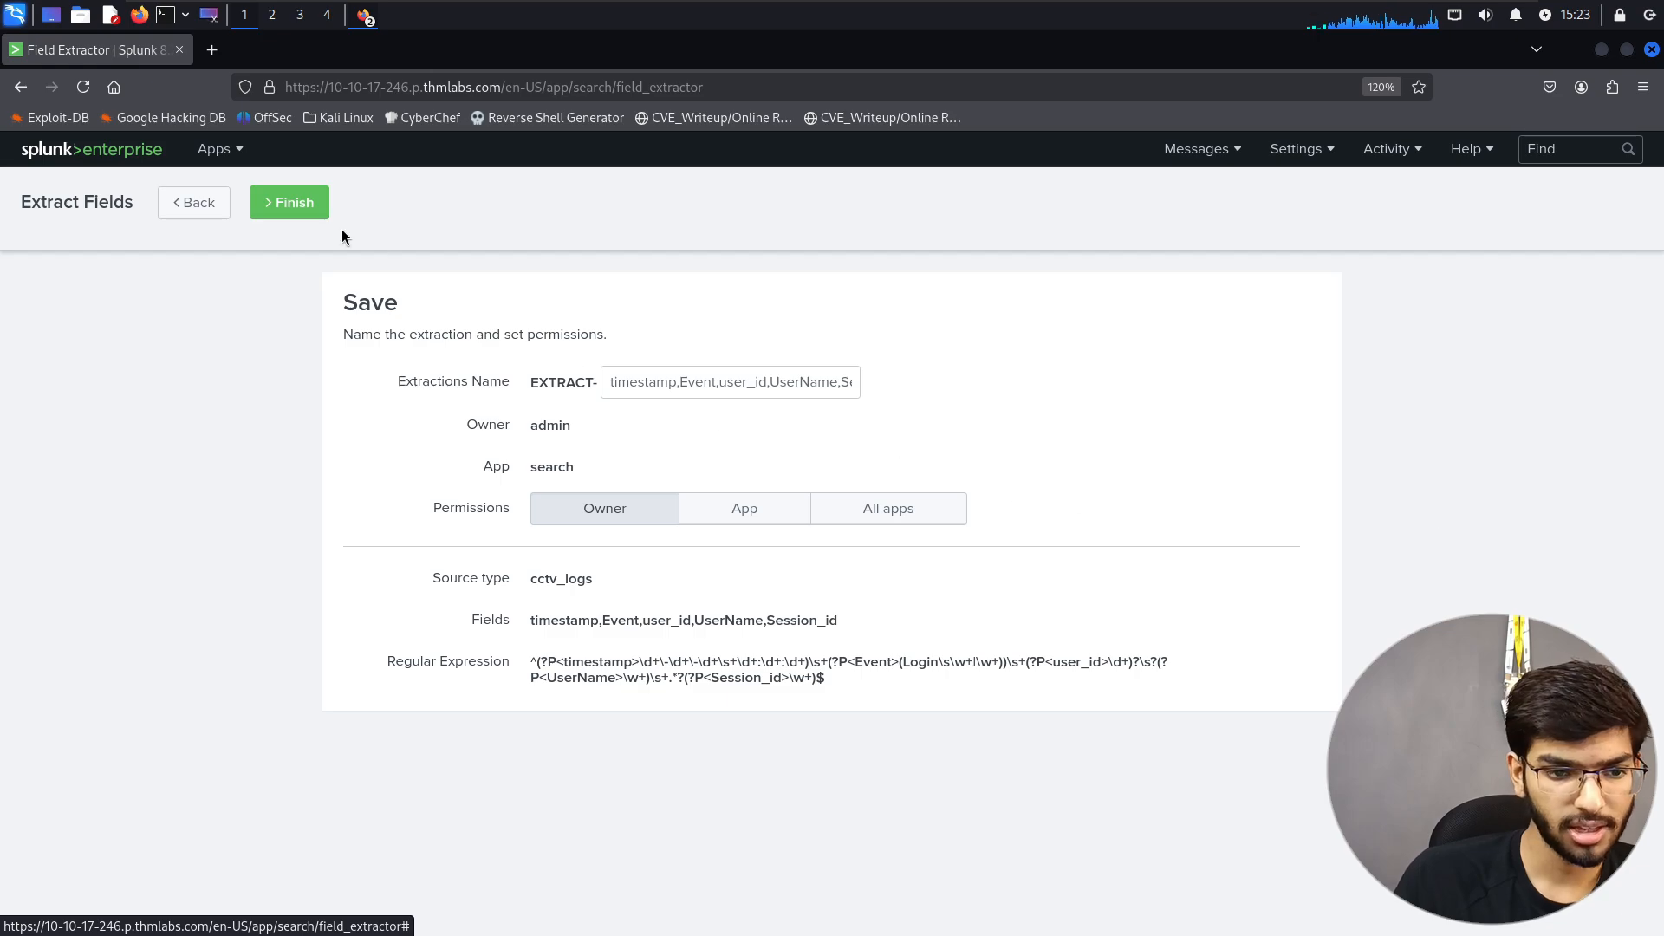
pyautogui.click(292, 214)
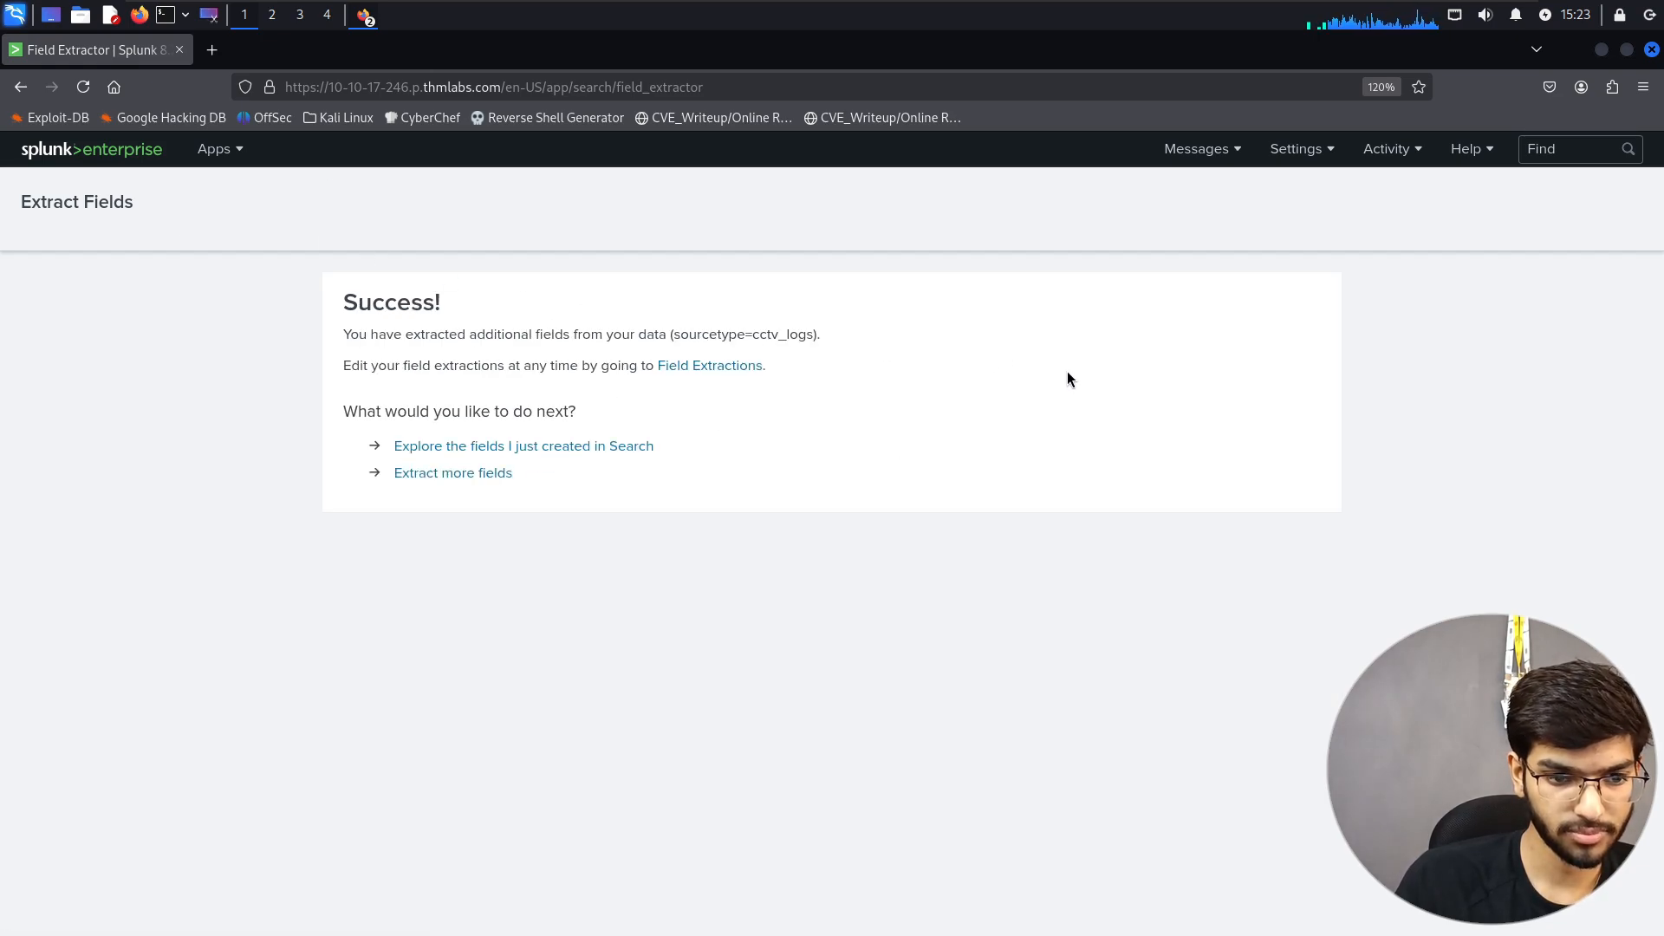
# - Read the CCTV log investigation section in the TryHackMe room and copy the query that counts events by each user
pyautogui.hotkey('alt', 'Tab')
pyautogui.scroll(-4, 685, 388)
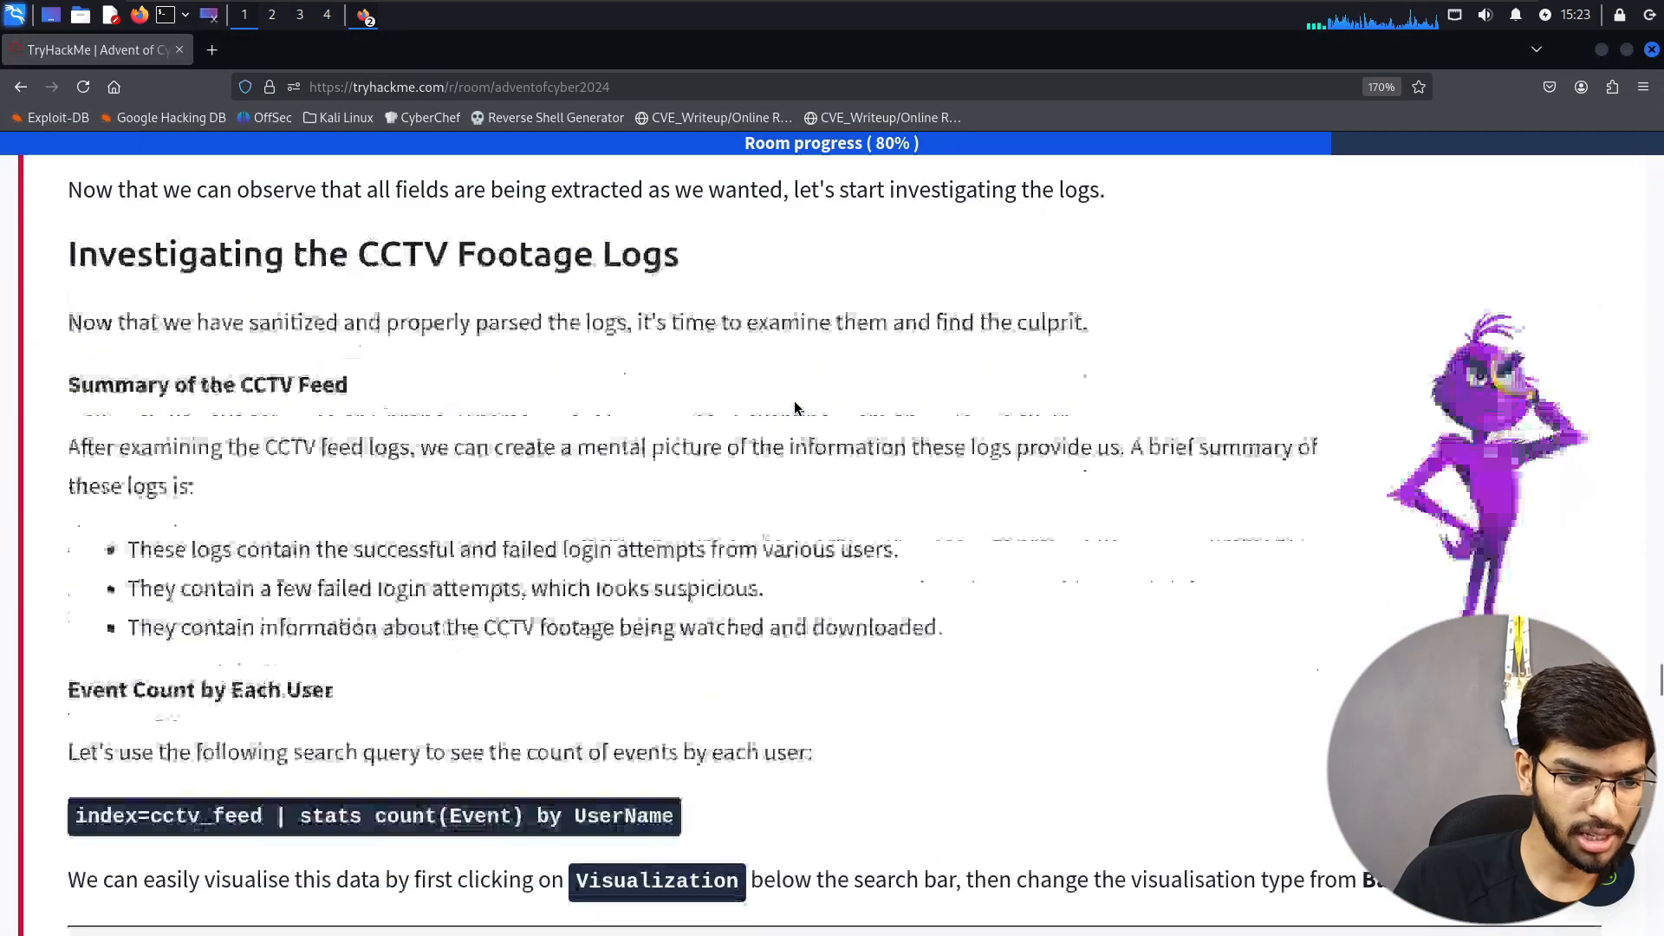
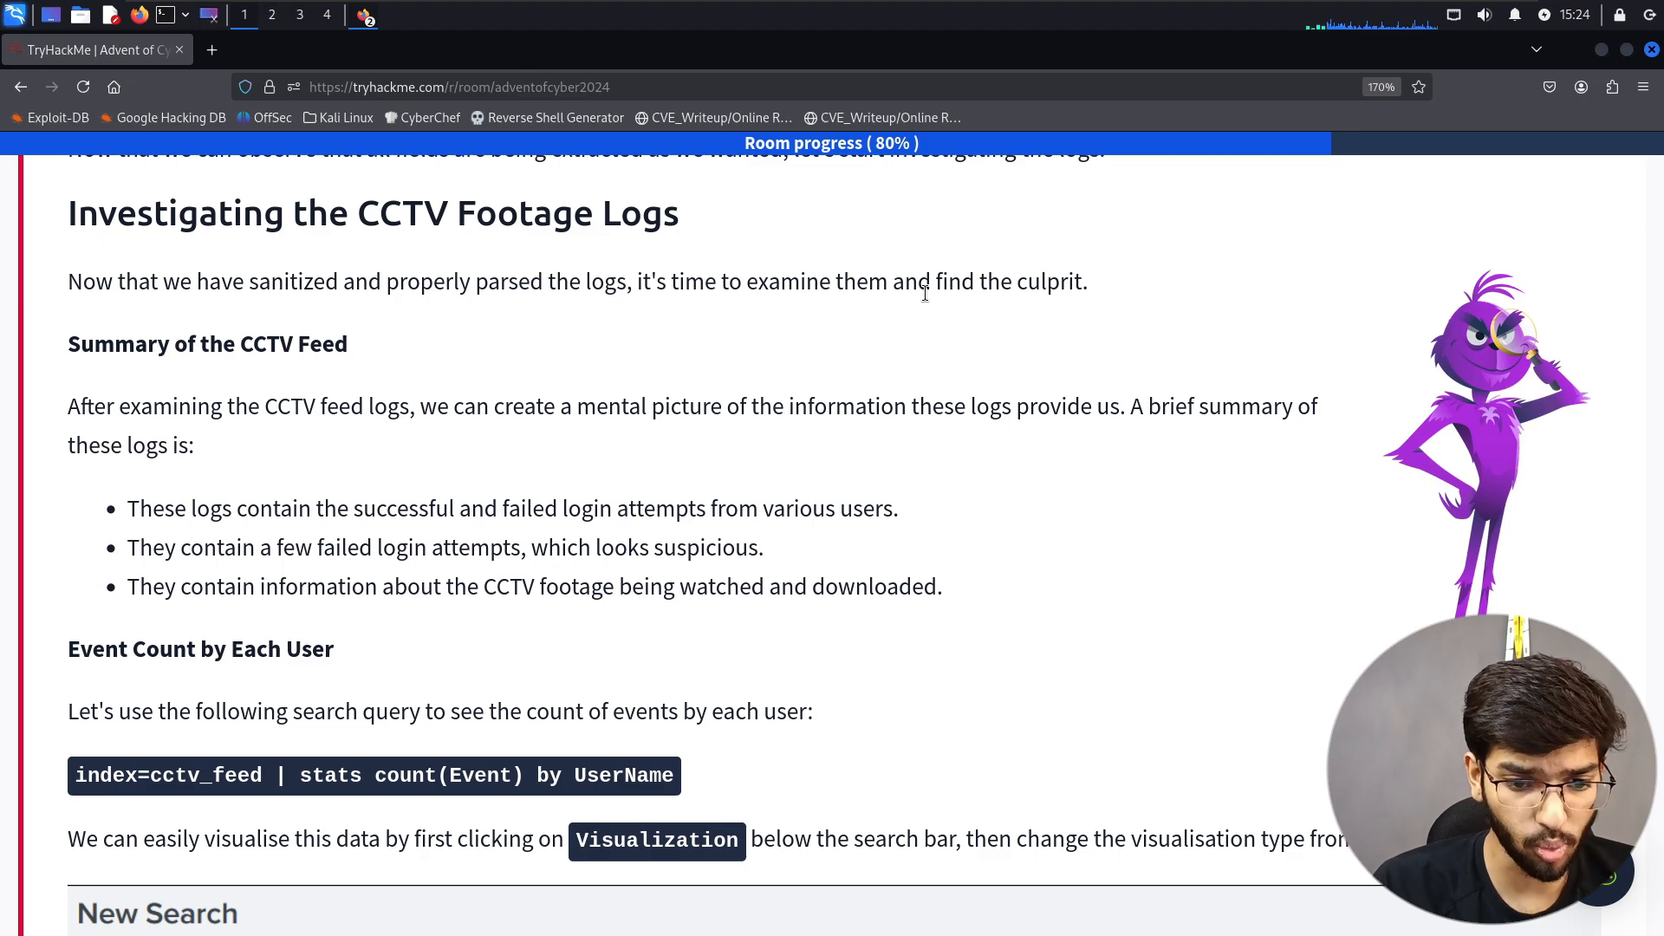
pyautogui.scroll(-2, 925, 293)
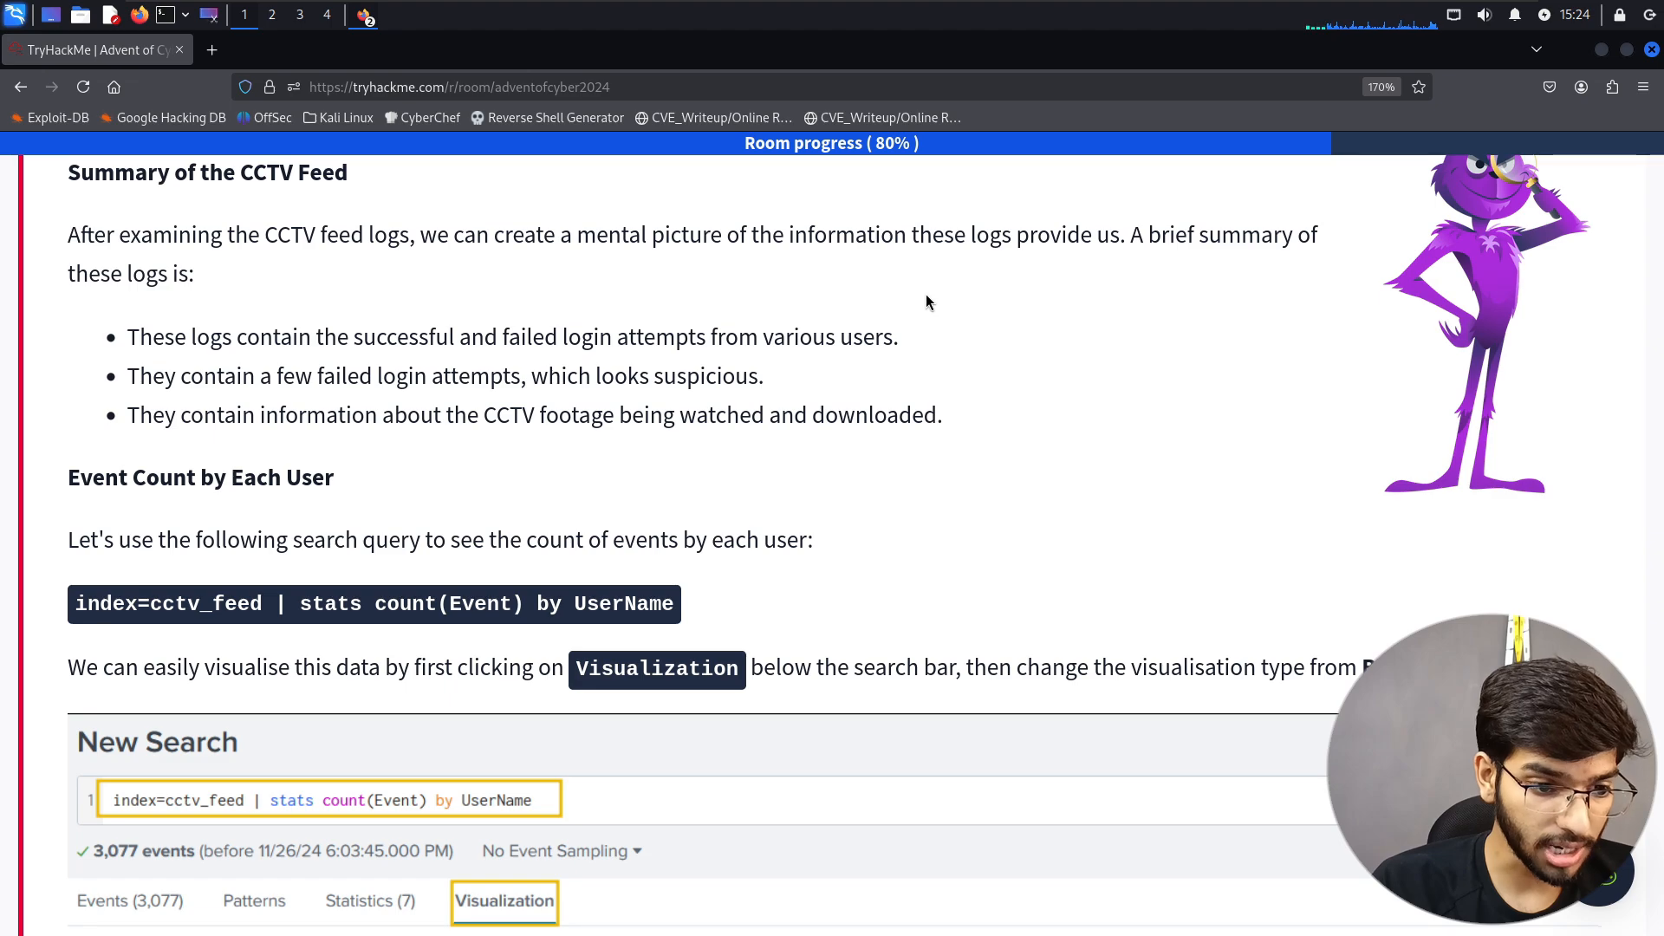
pyautogui.scroll(-2, 926, 294)
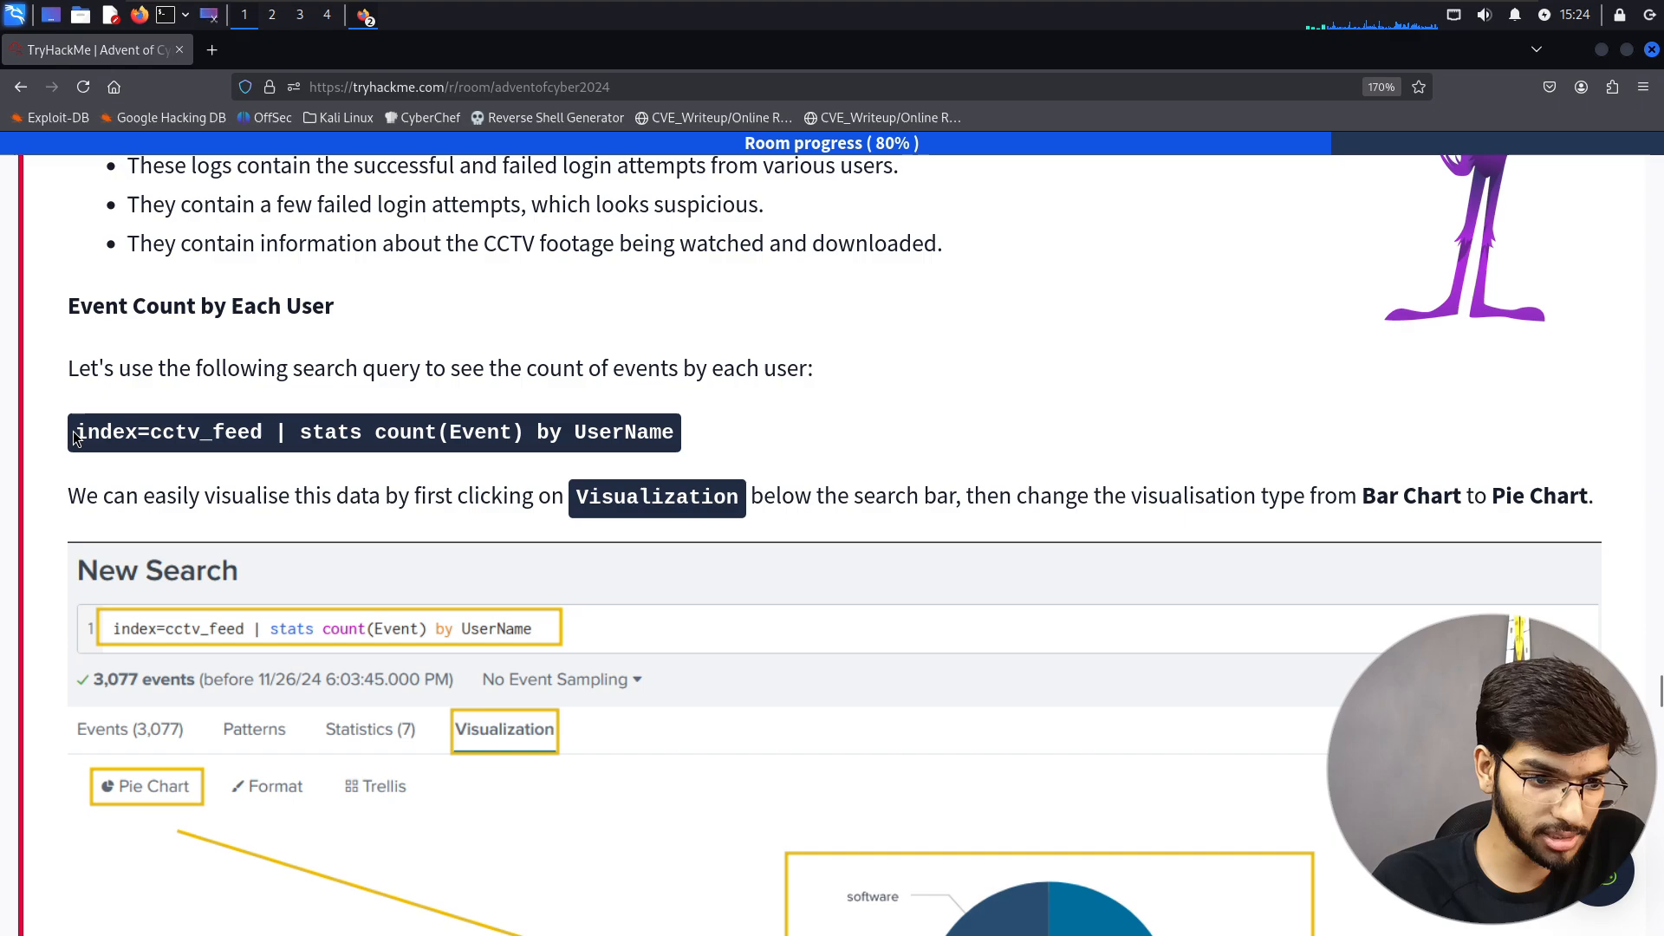
pyautogui.moveTo(75, 431); pyautogui.dragTo(724, 454)
pyautogui.hotkey('ctrl', 'c')
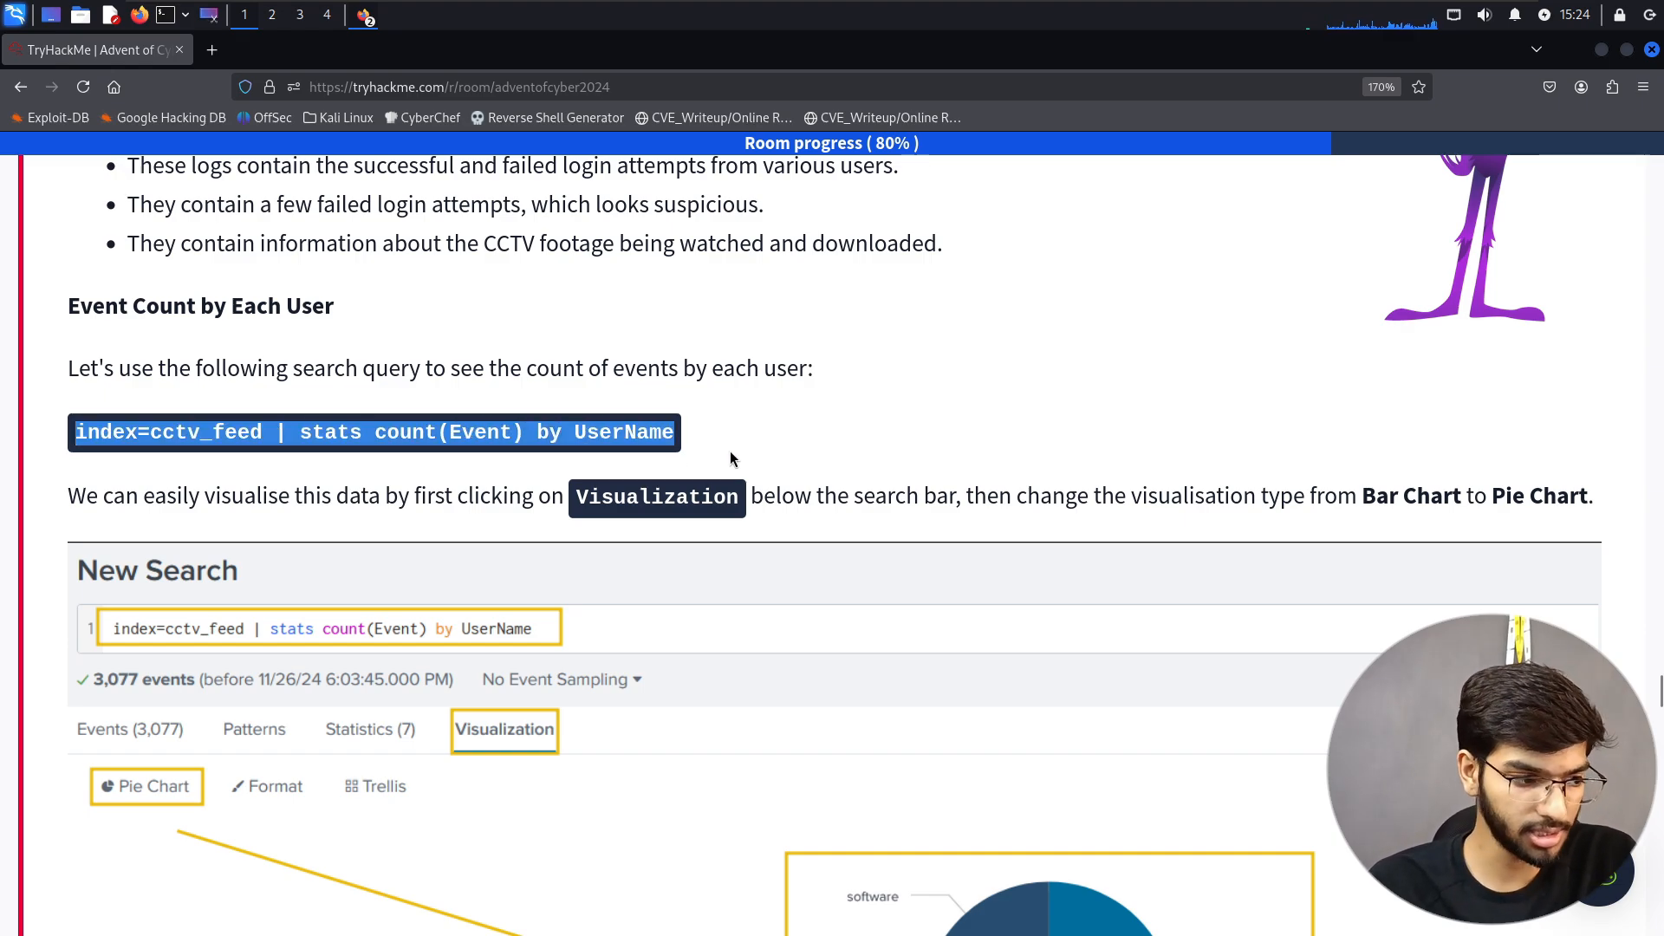
# - Explore the created fields in Splunk Search and run "index=cctv_feed | stats count(Event) by UserName" over All time
pyautogui.hotkey('alt', 'Tab')
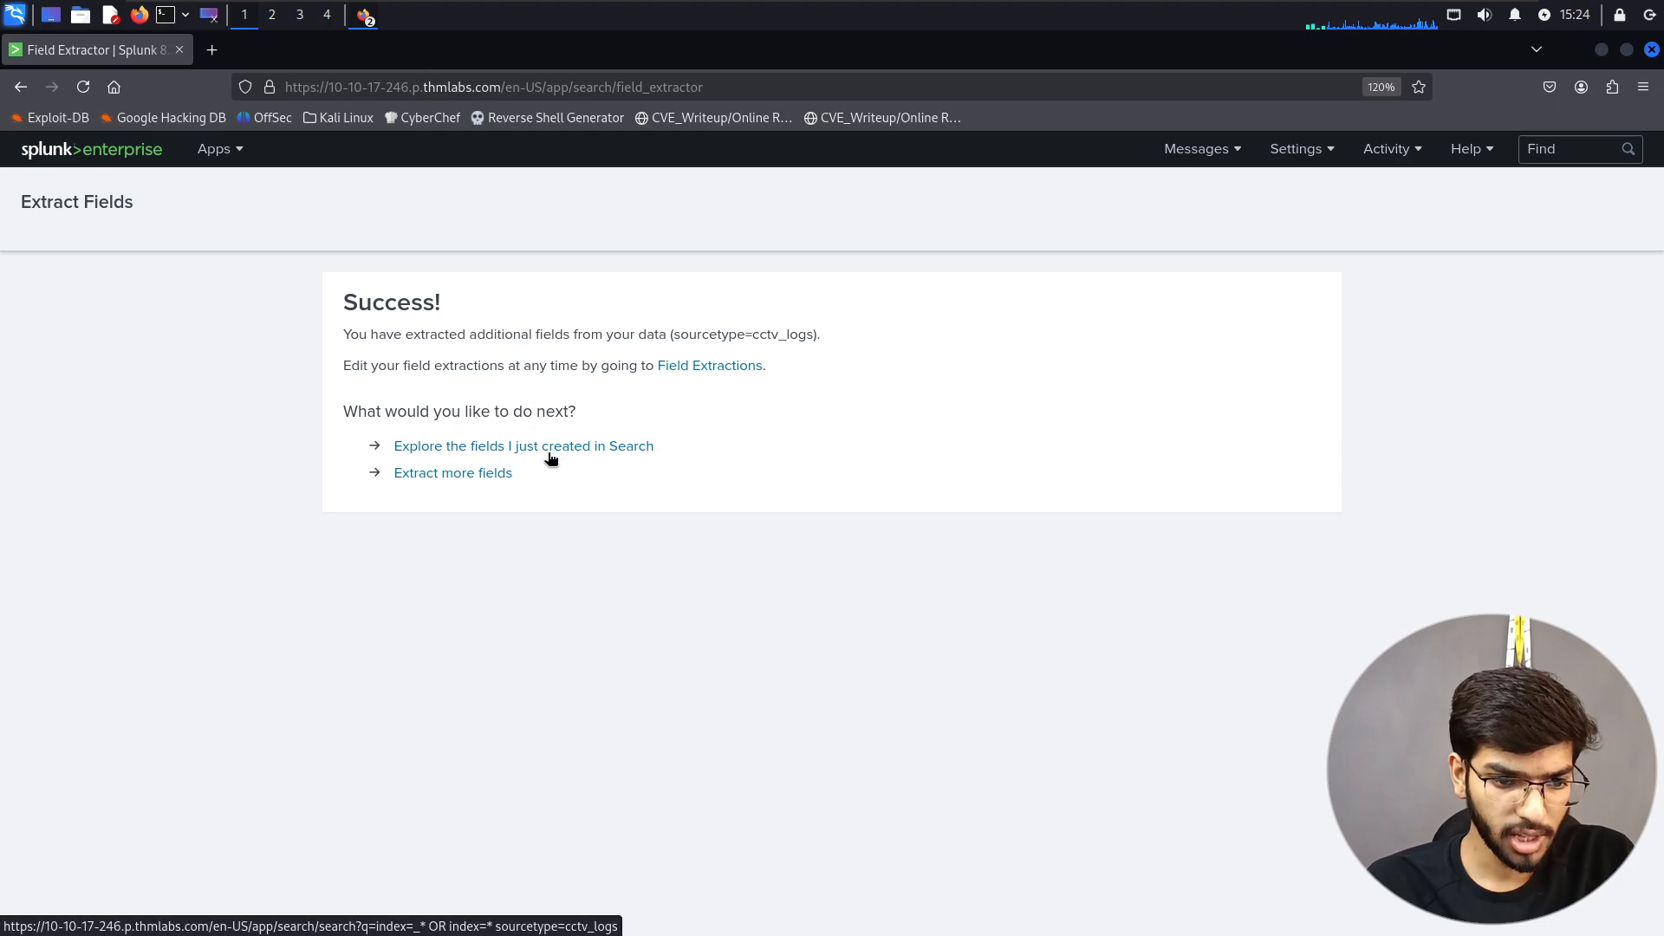
pyautogui.click(550, 450)
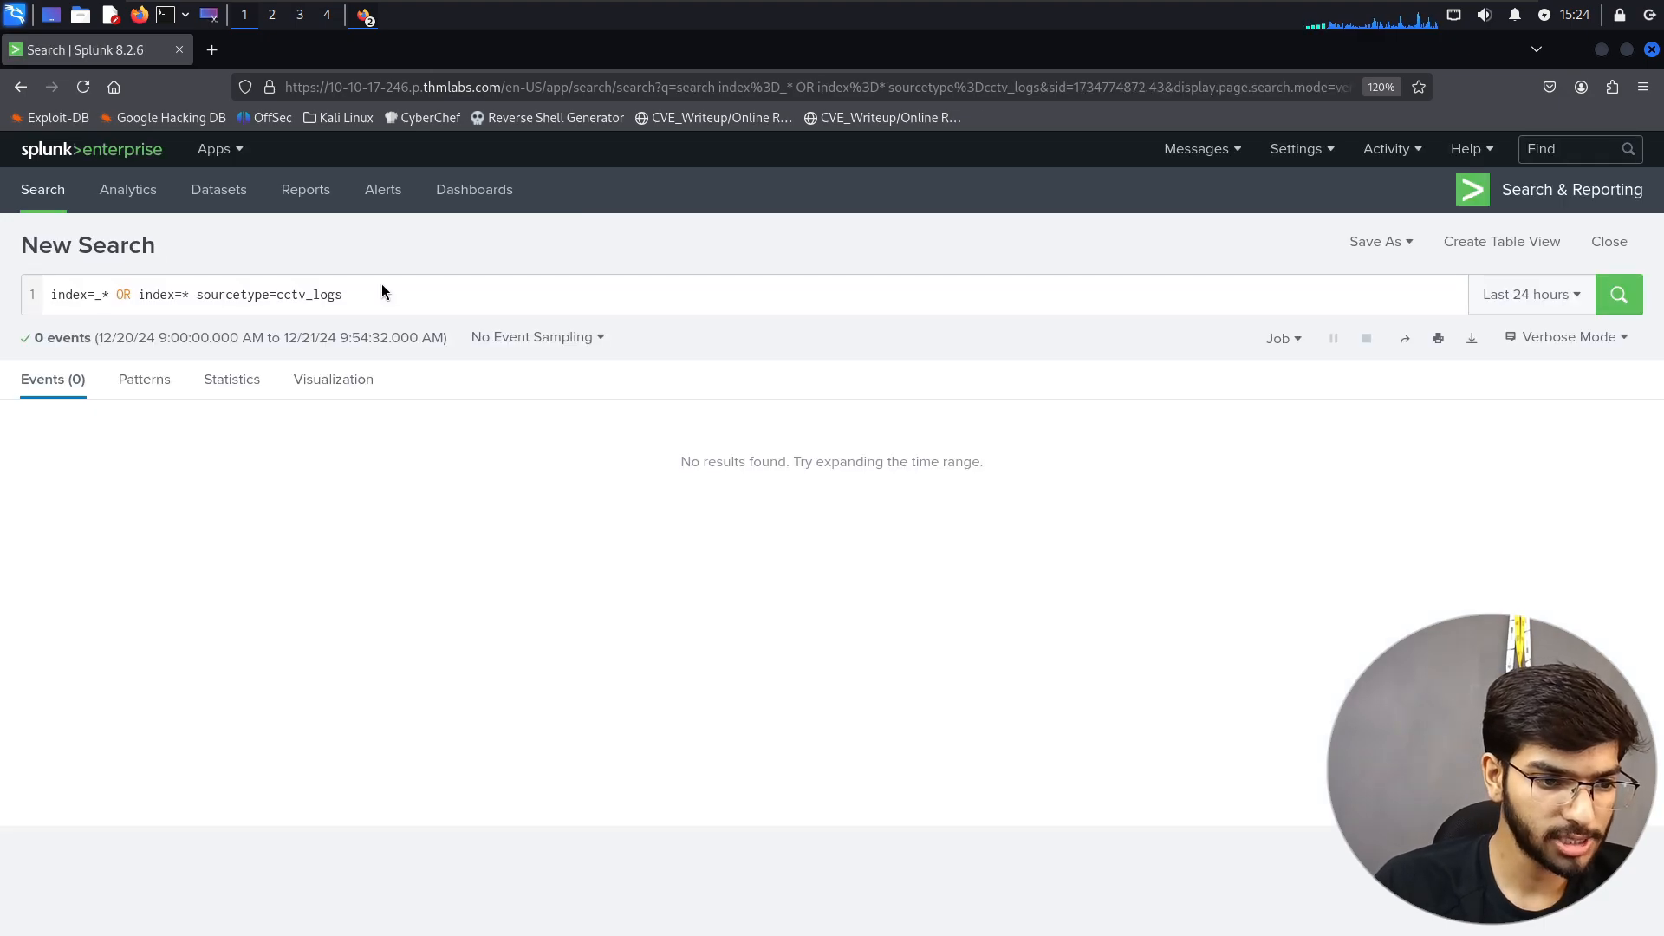
pyautogui.click(390, 298)
pyautogui.hotkey('ctrl', 'a')
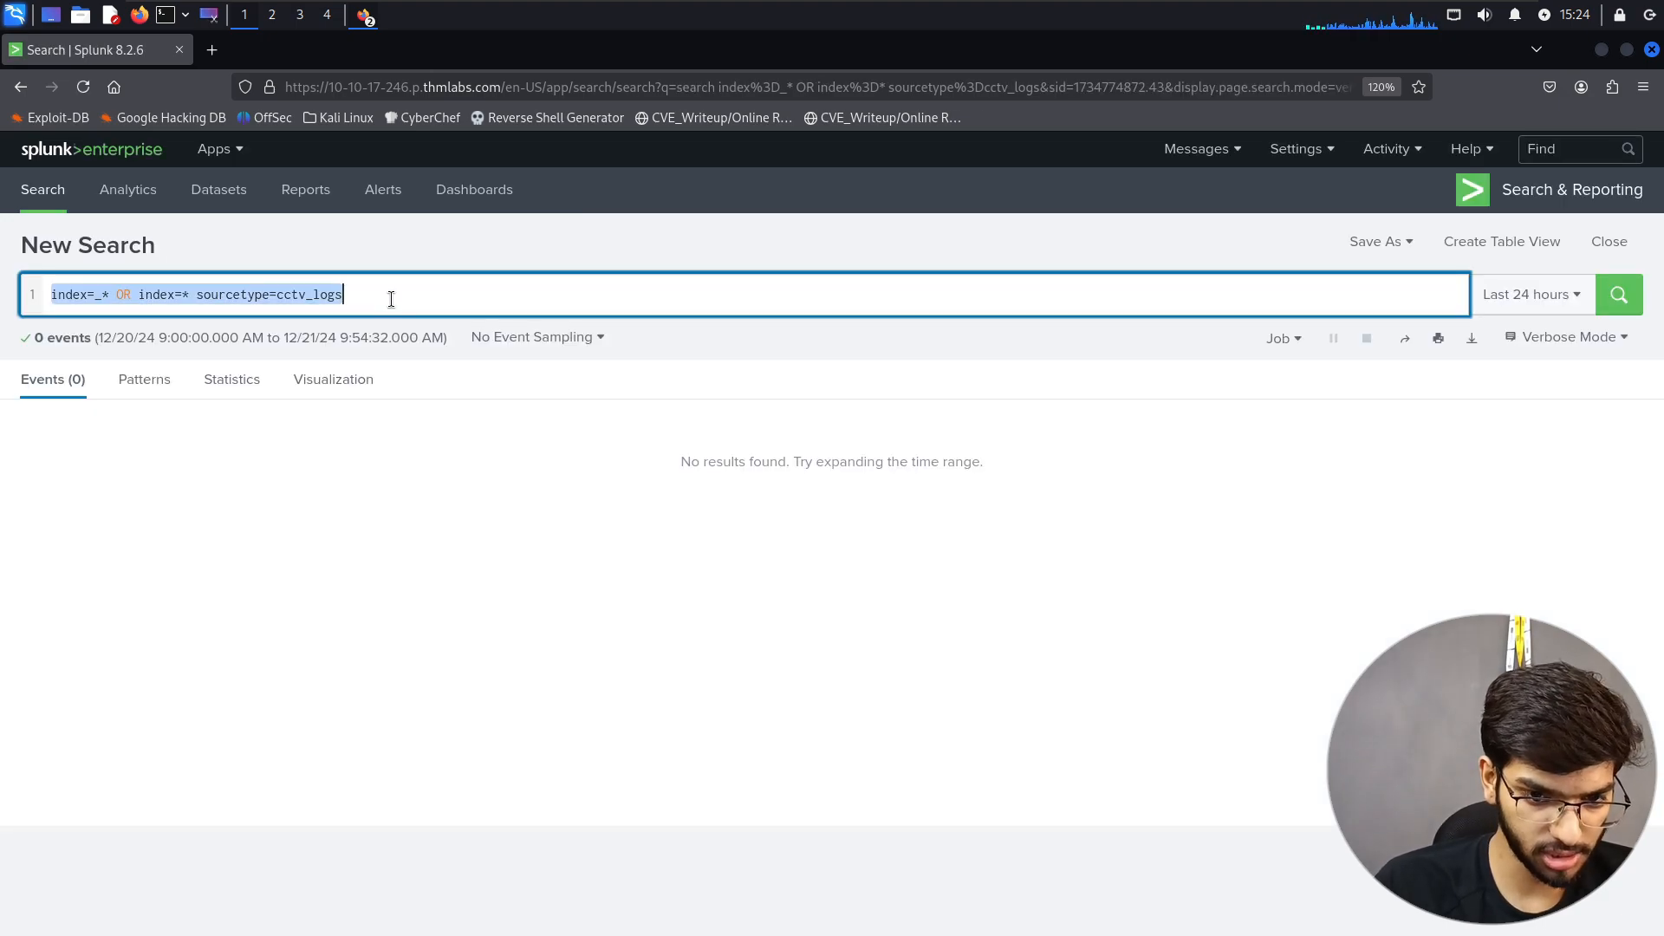
pyautogui.hotkey('ctrl', 'v')
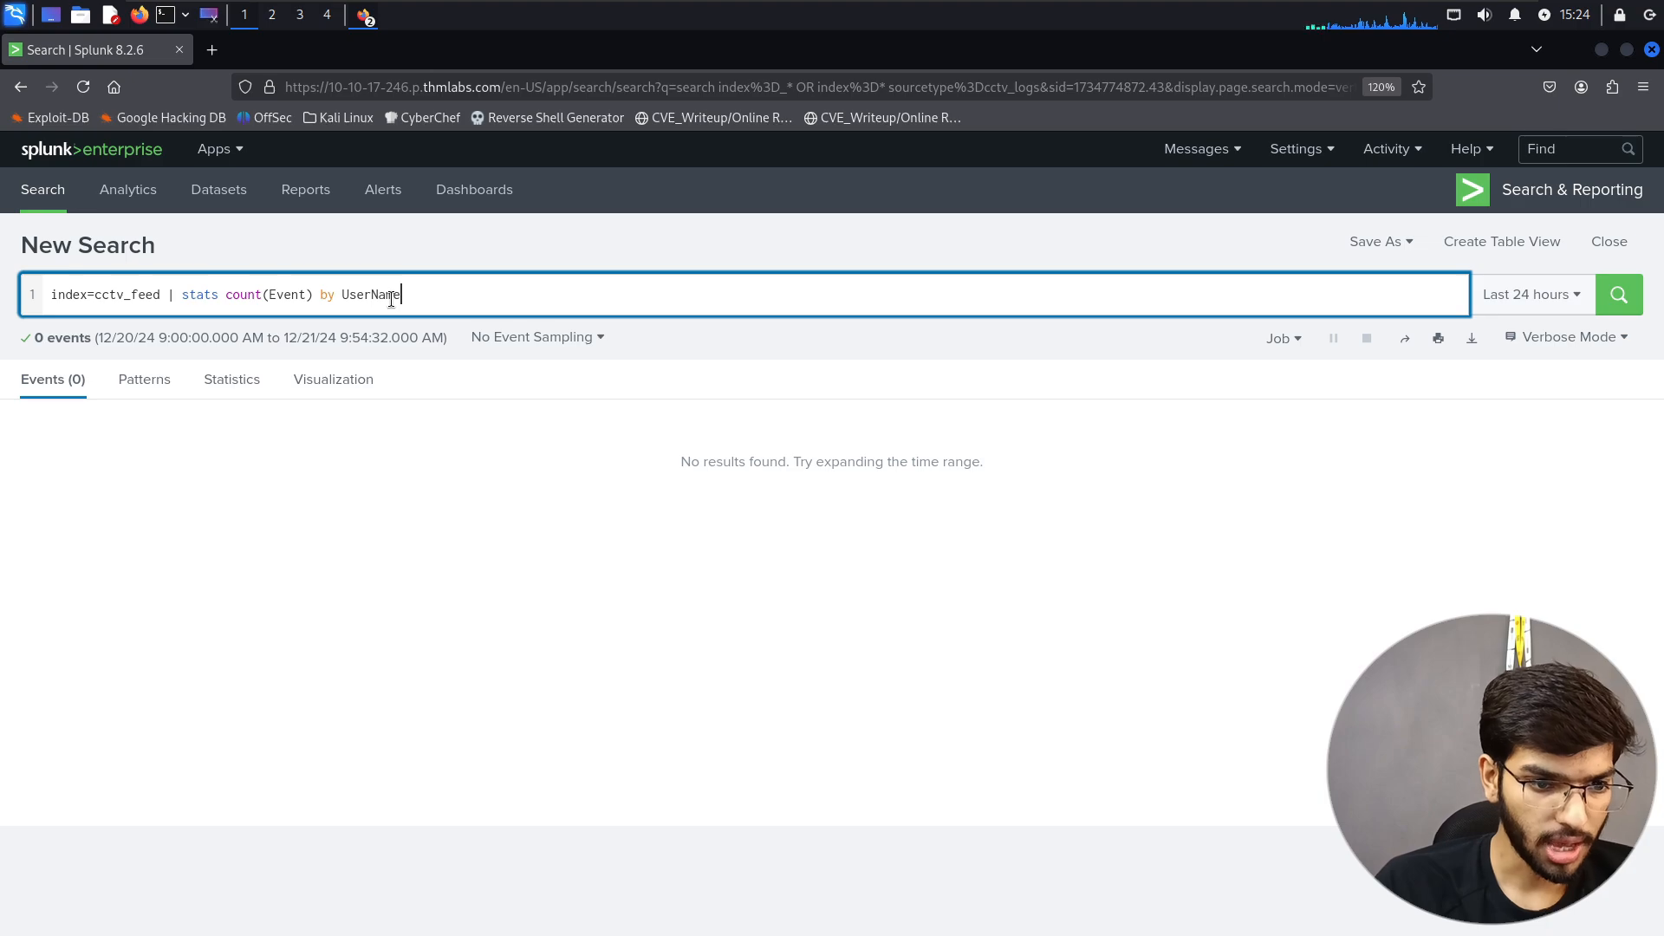
pyautogui.click(1571, 294)
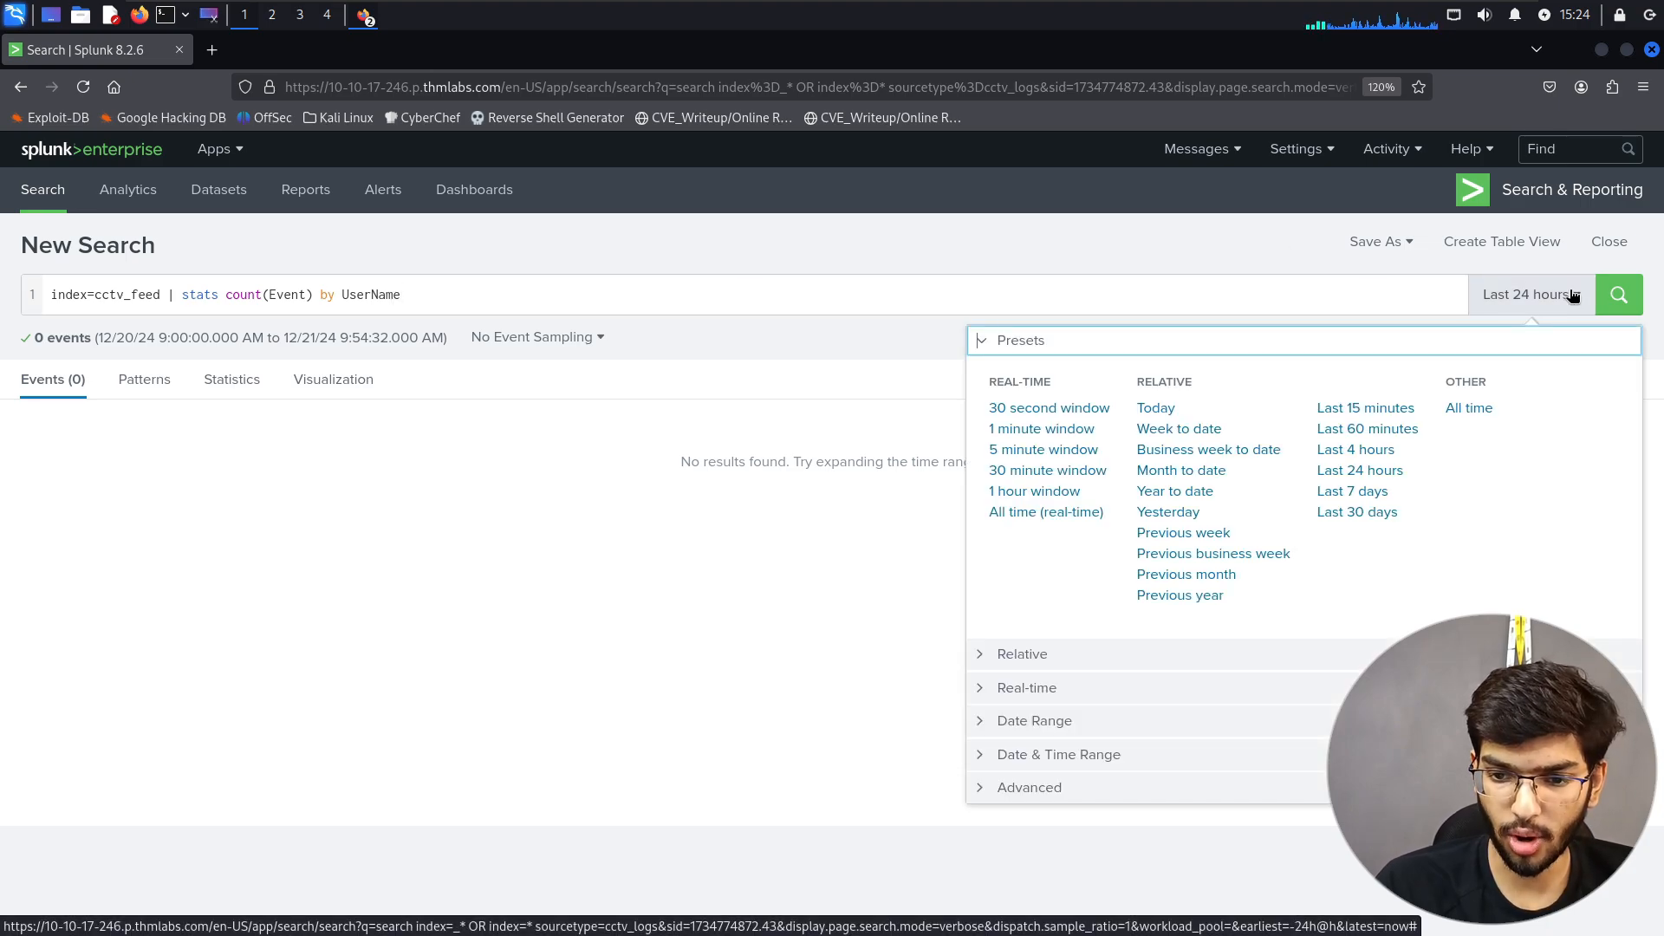
pyautogui.click(1471, 409)
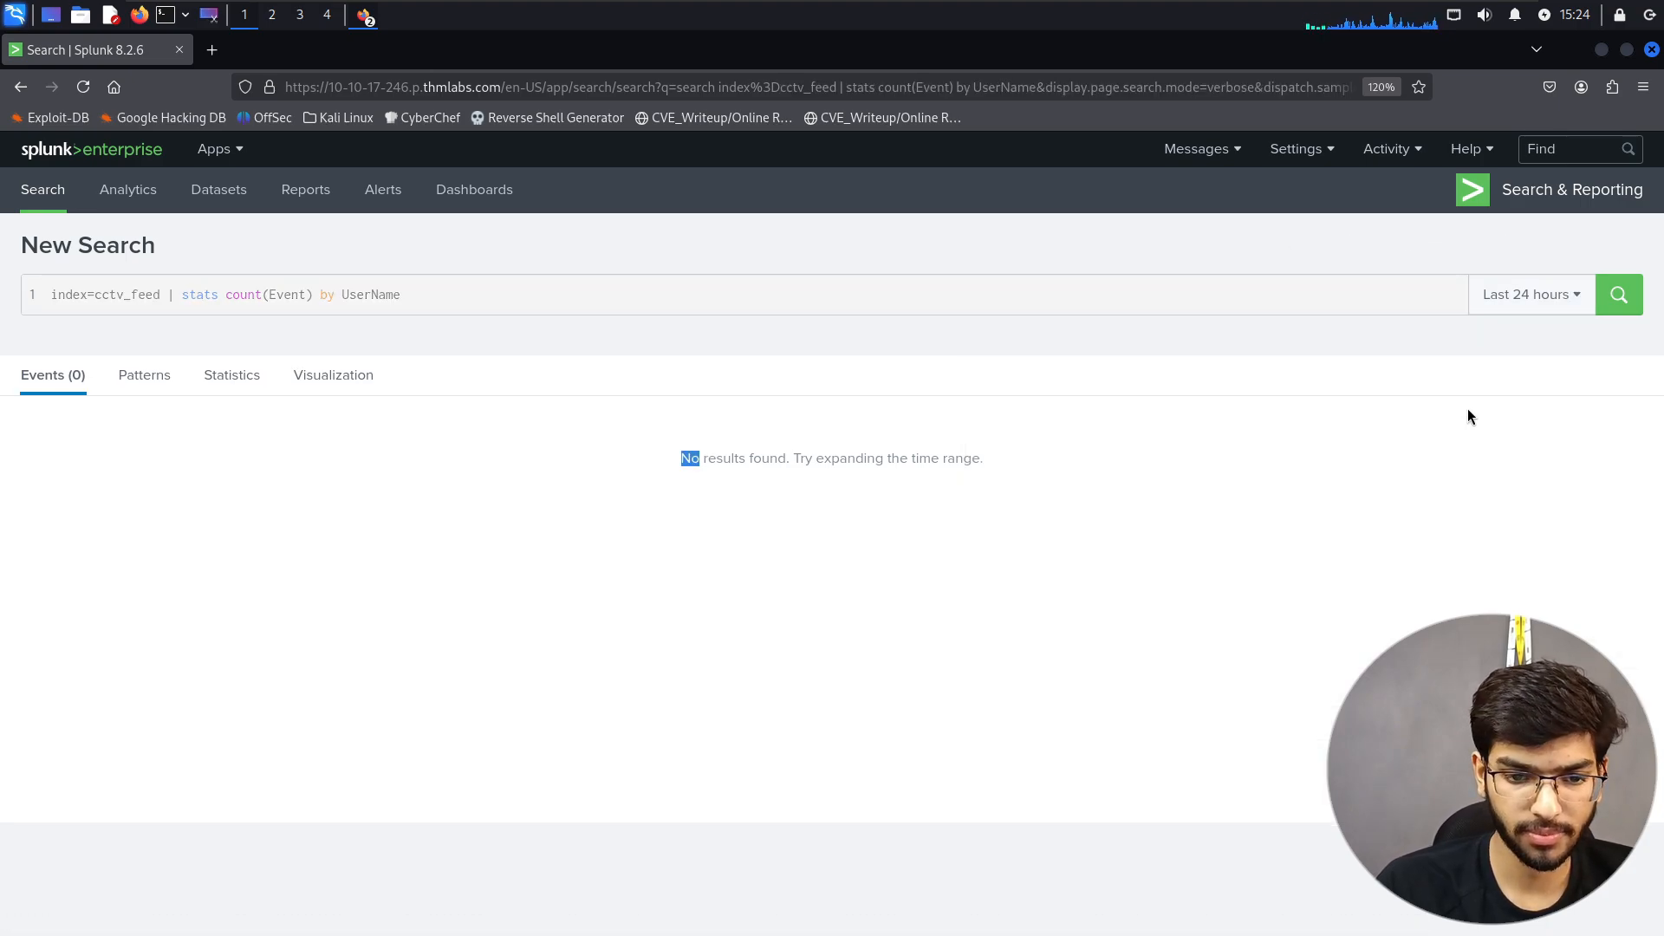
# - Run the event count by UserName over All time, visualize the results as a pie chart, and review it
pyautogui.click(1617, 296)
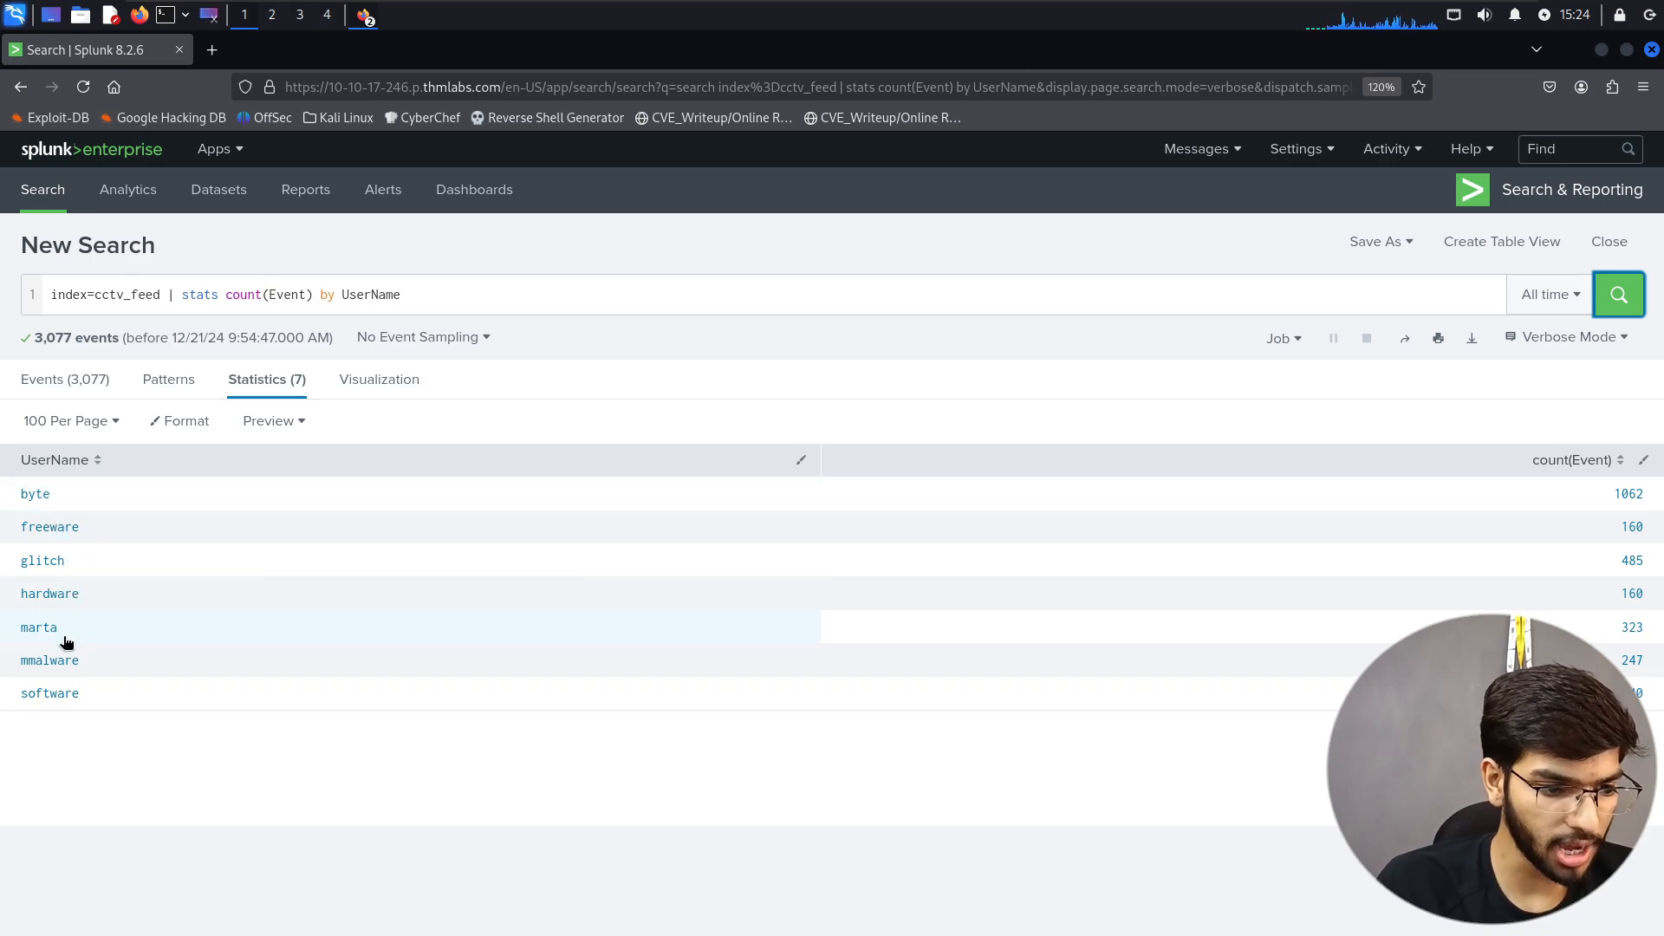
pyautogui.hotkey('alt', 'Tab')
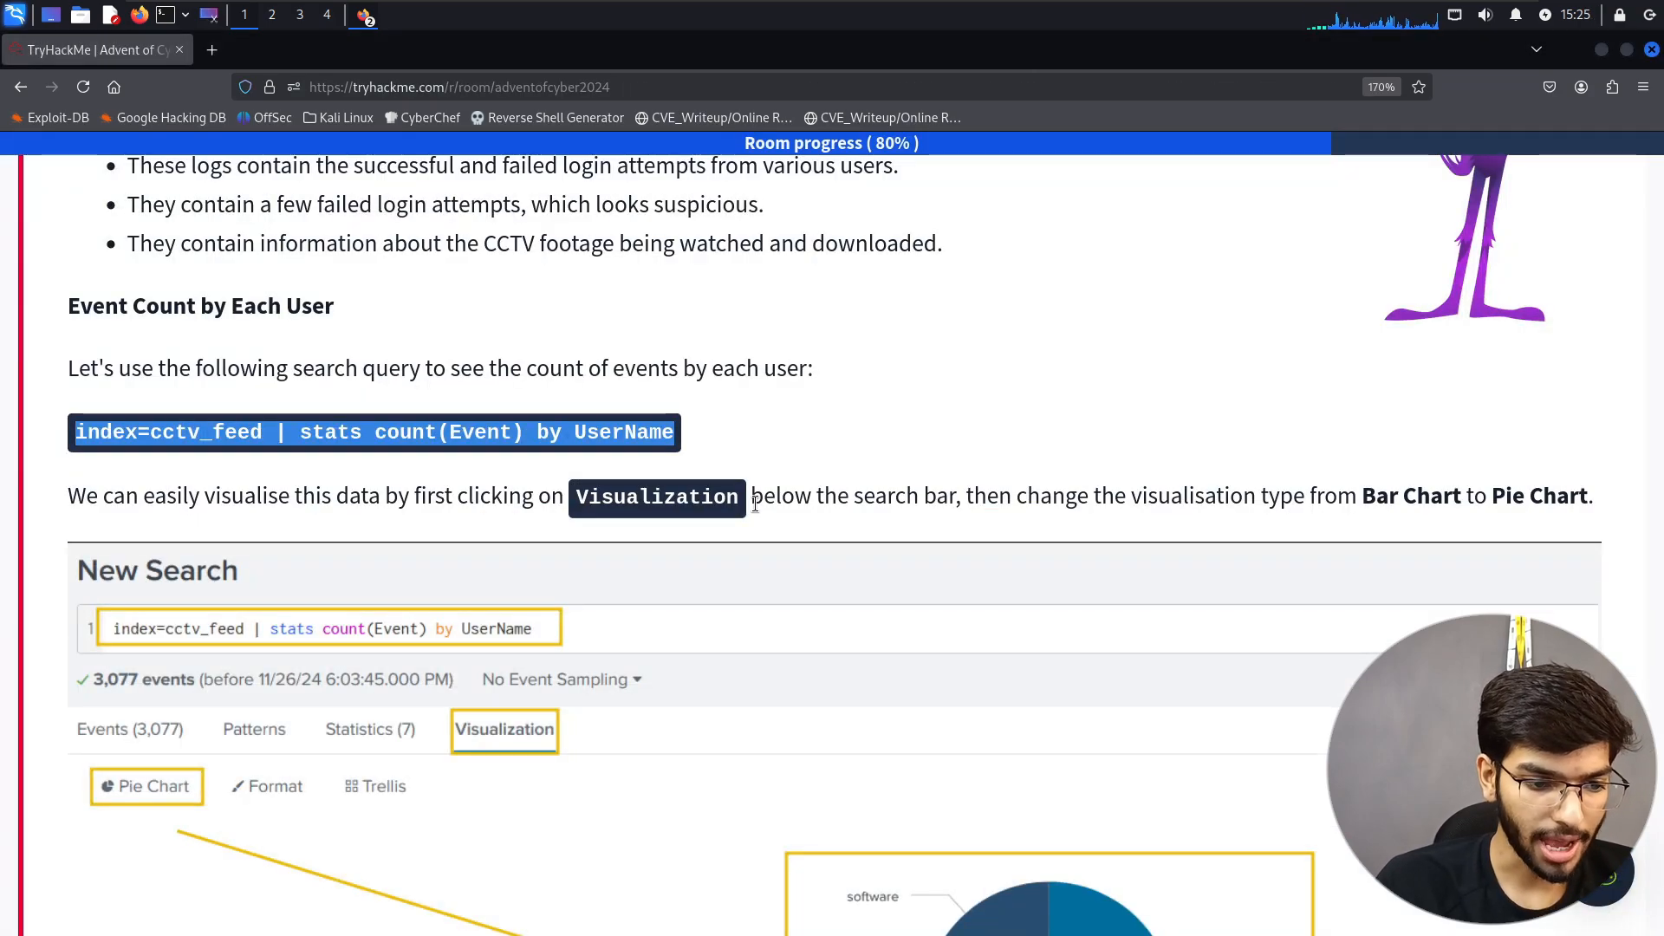
pyautogui.scroll(-4, 754, 505)
pyautogui.hotkey('alt', 'Tab')
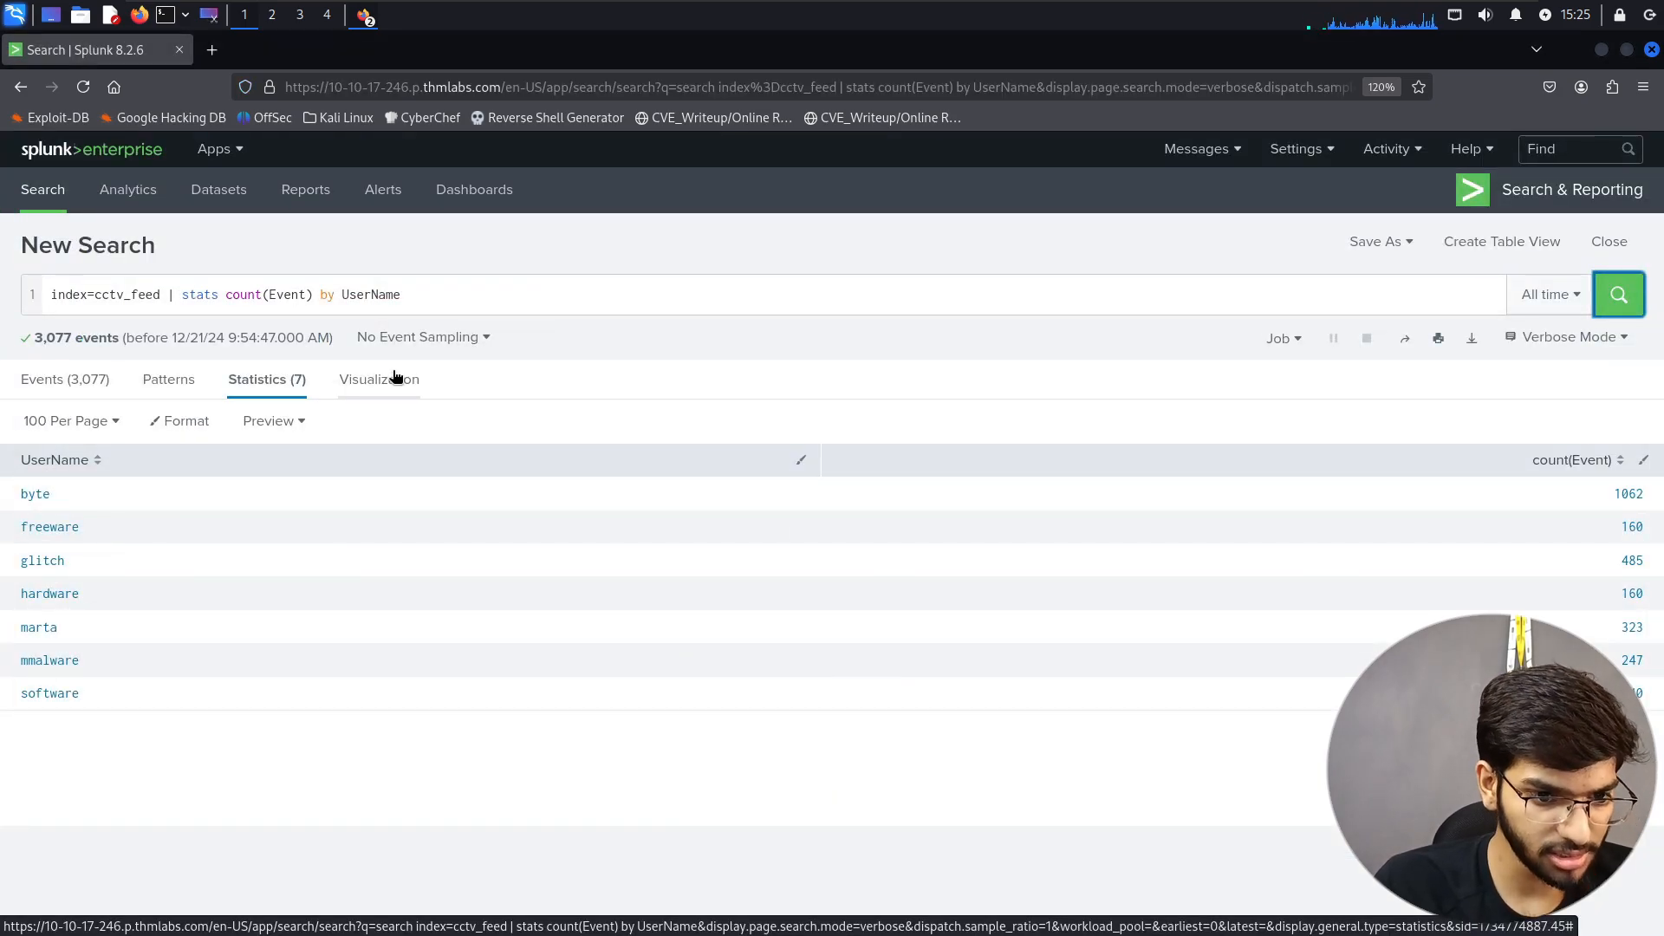
pyautogui.hotkey('alt', 'Tab')
pyautogui.hotkey('alt', 'Tab')
pyautogui.click(373, 381)
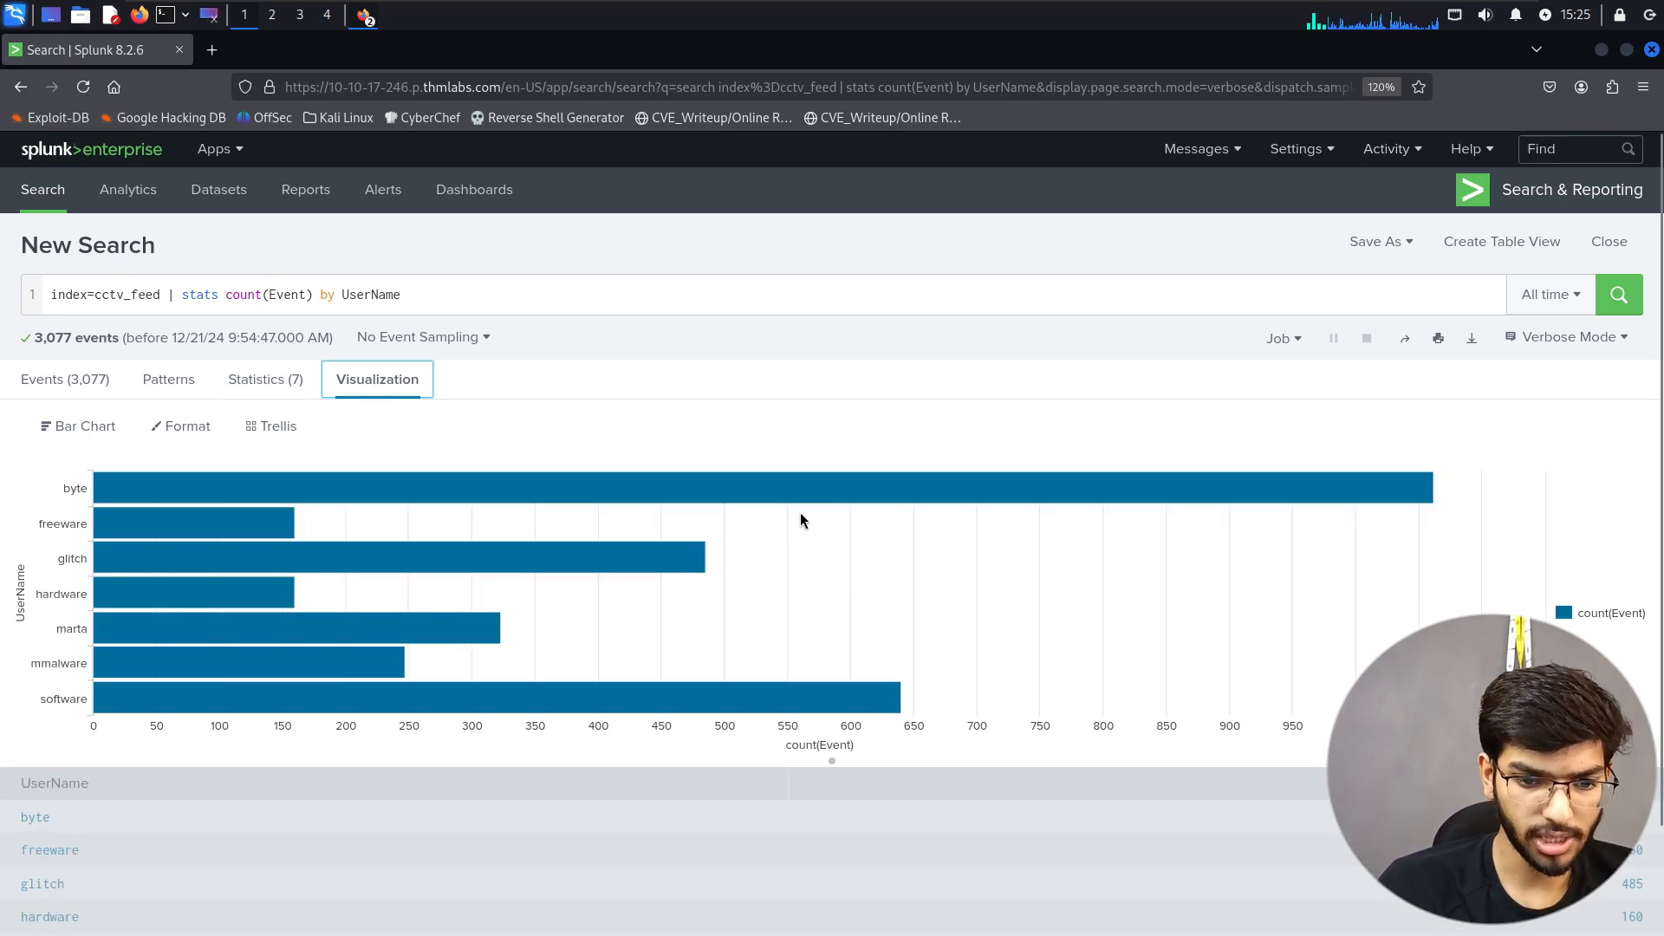
pyautogui.click(107, 436)
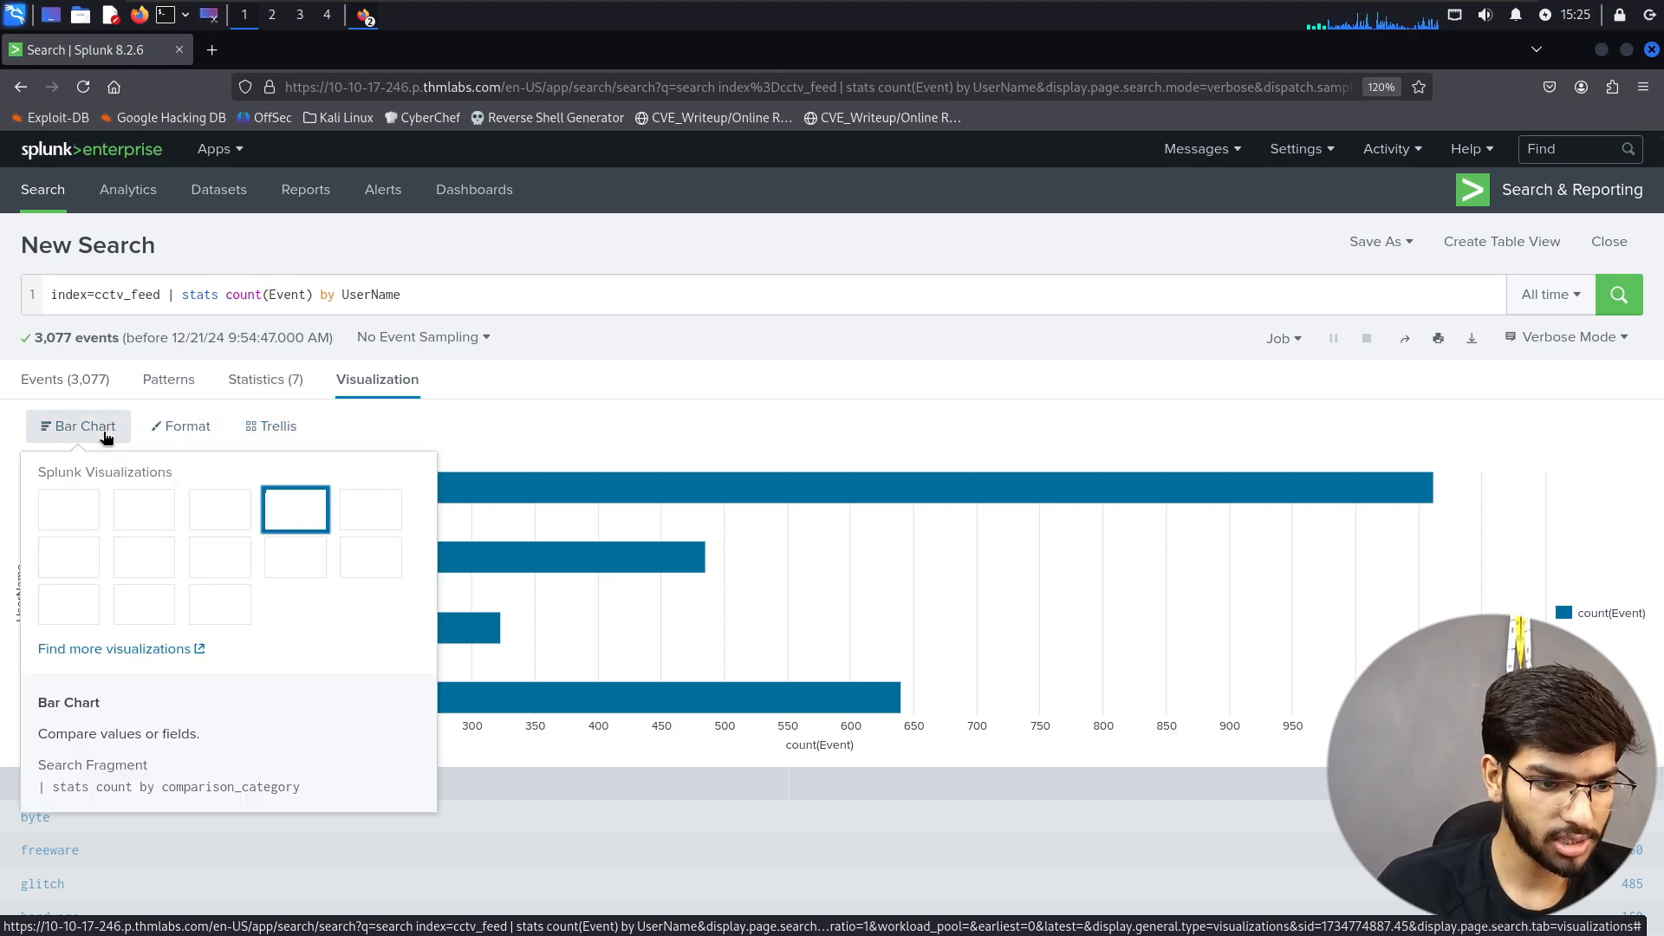
pyautogui.click(387, 517)
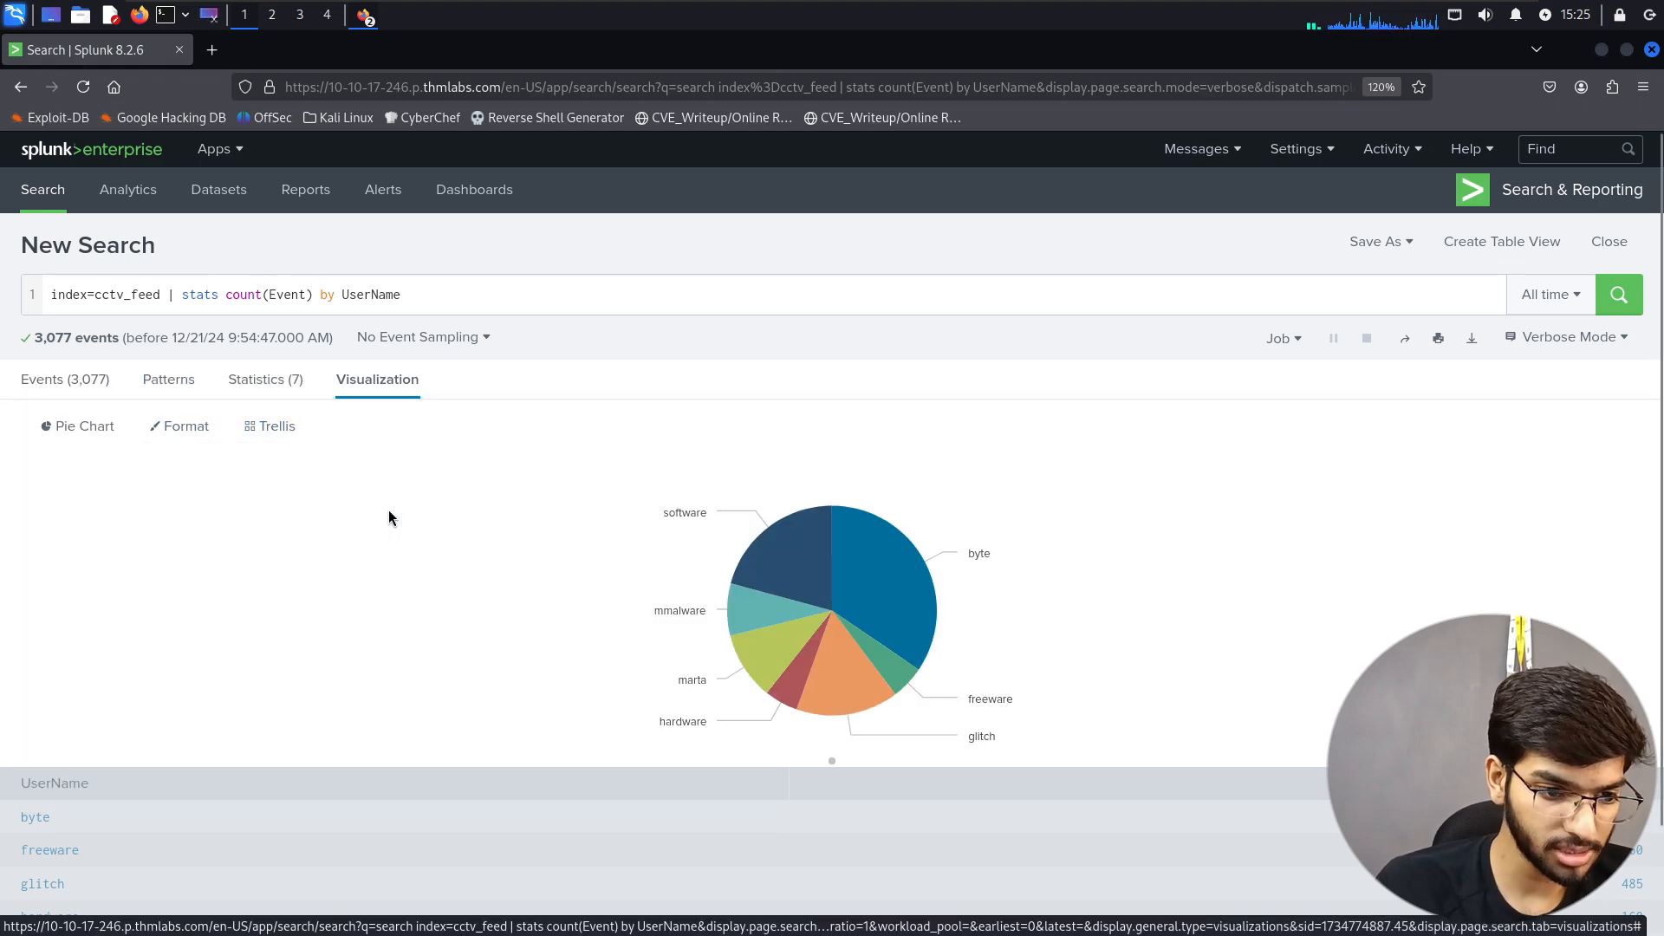
pyautogui.moveTo(892, 572)
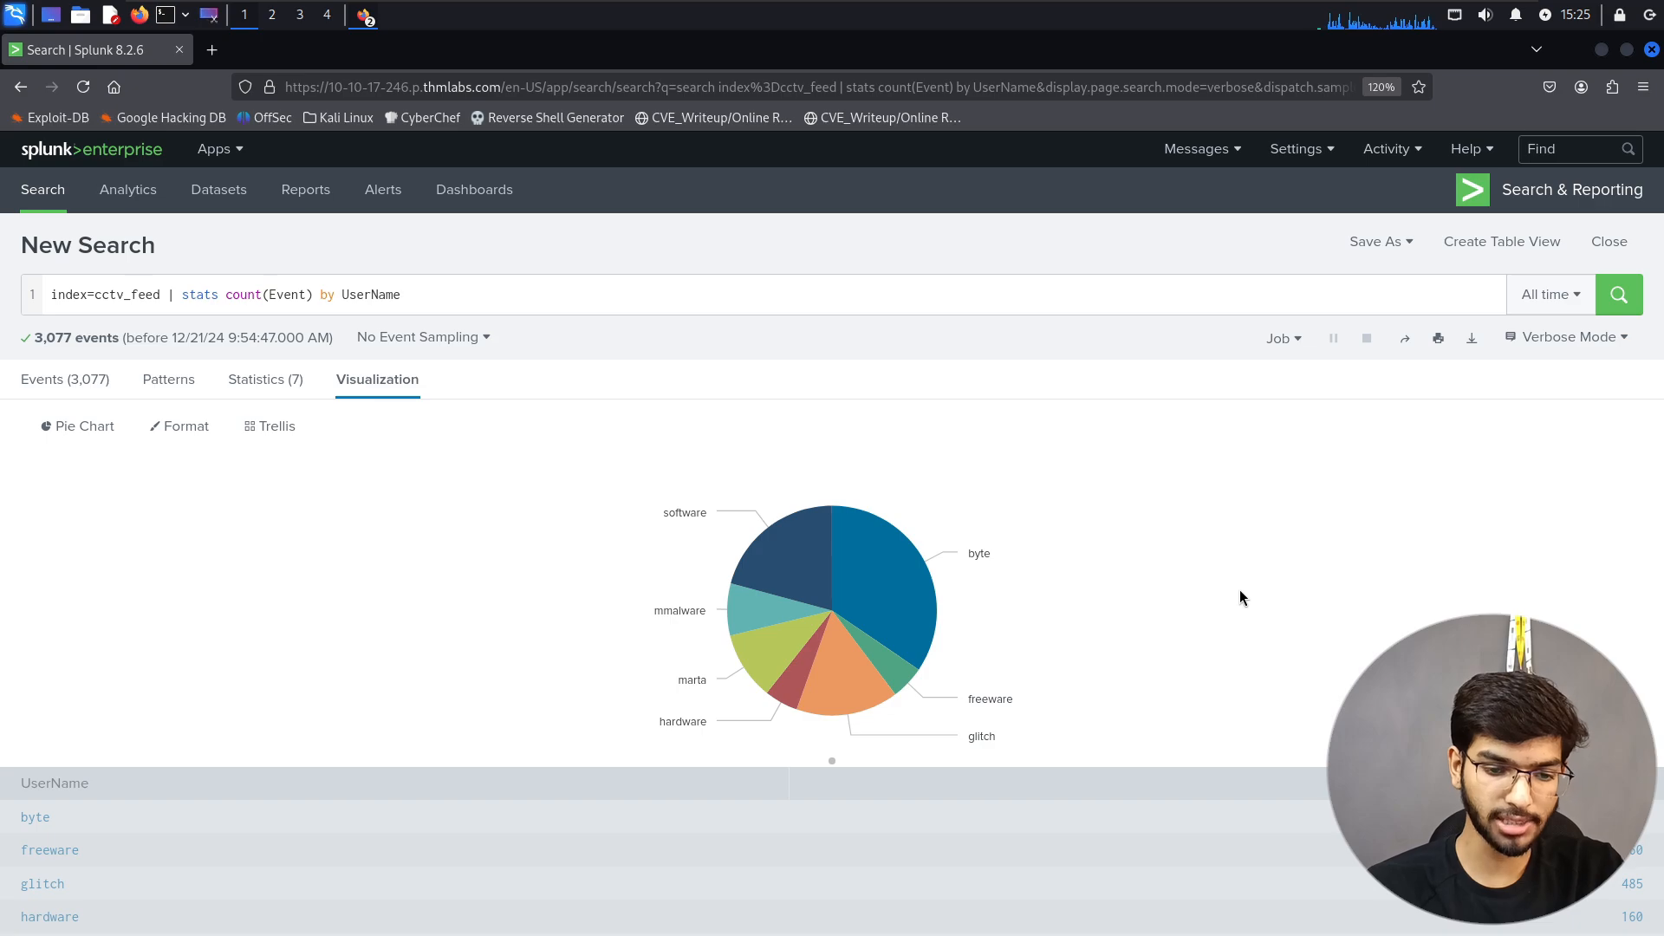
pyautogui.scroll(-2, 1240, 592)
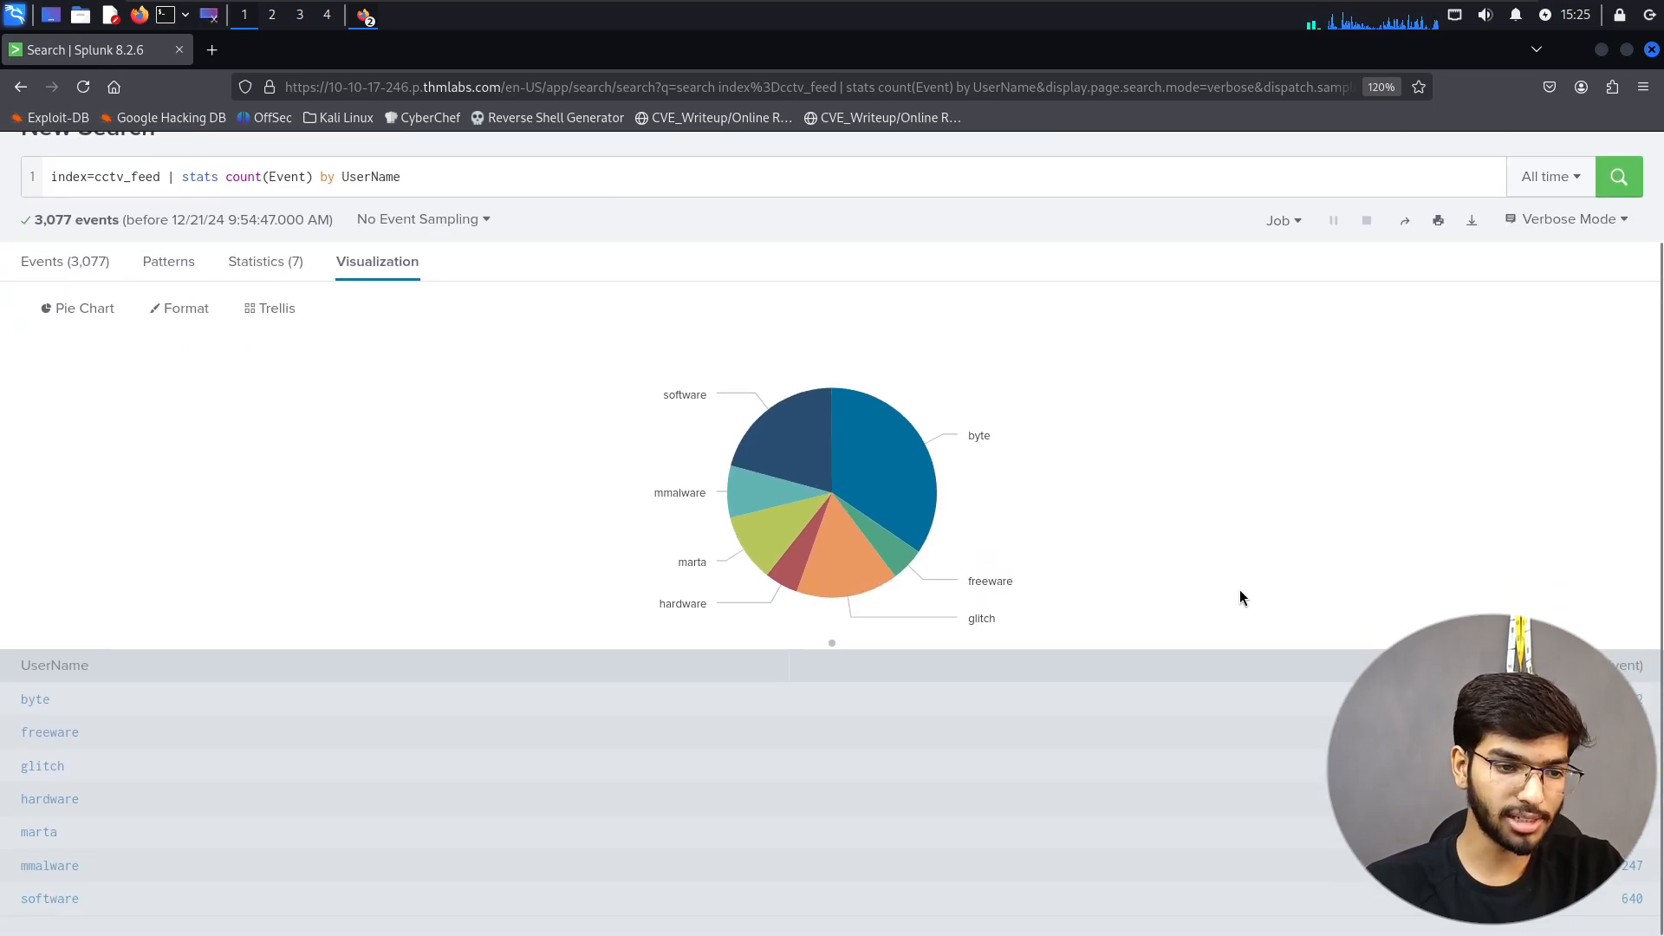
pyautogui.scroll(2, 1239, 591)
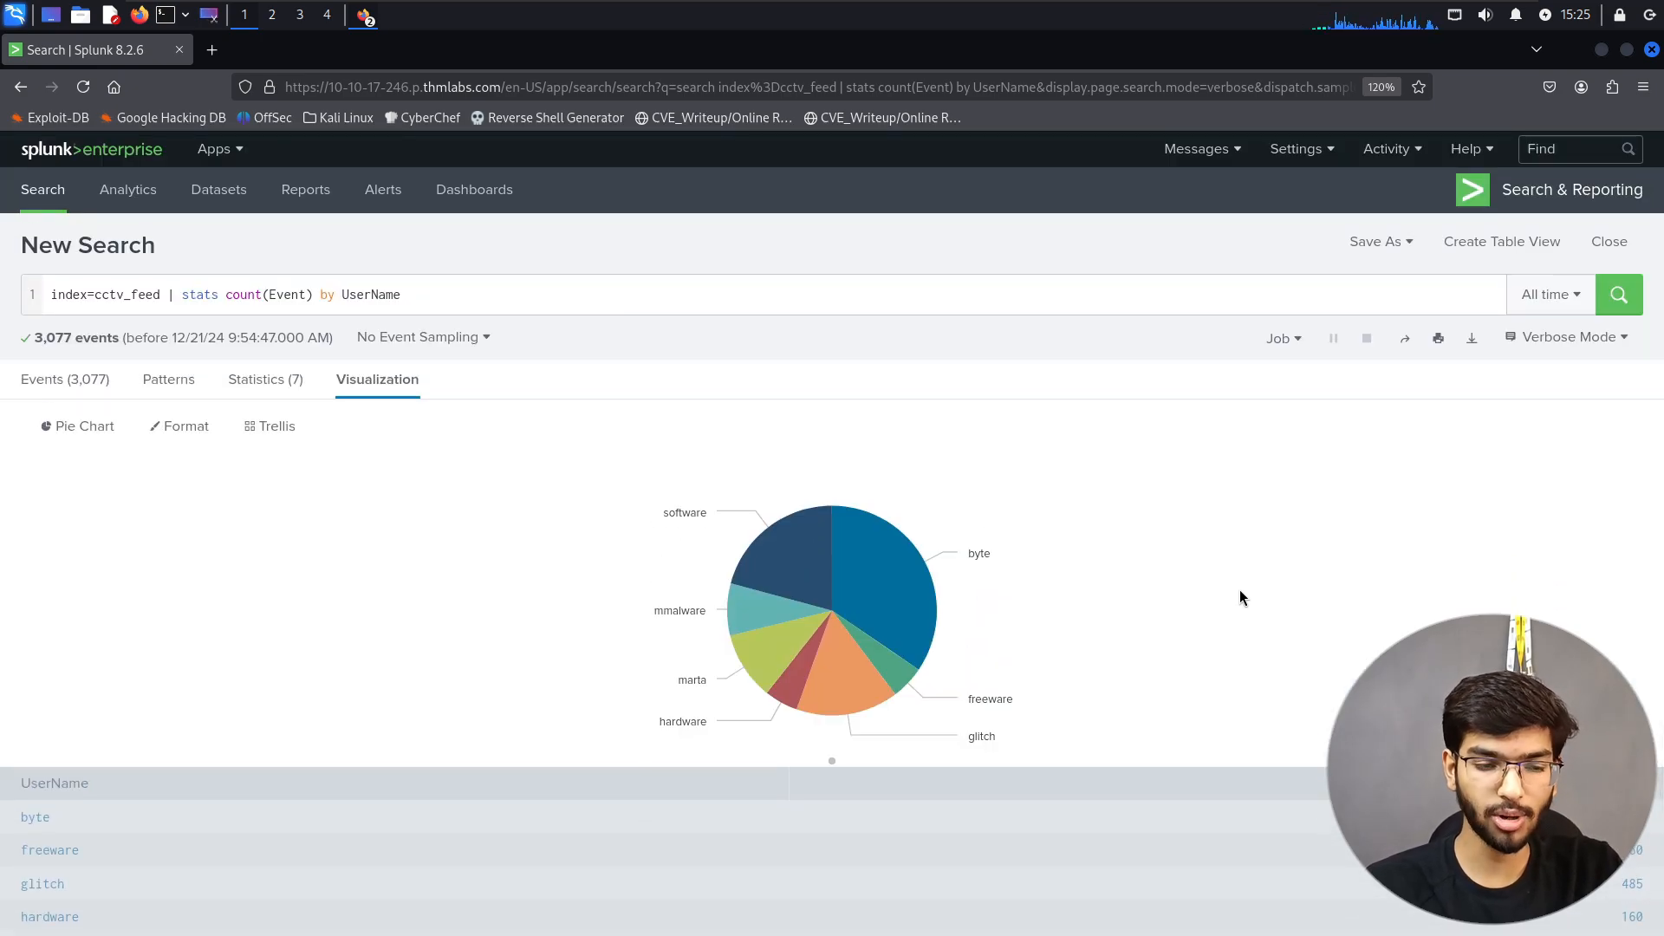
# - Switch to the TryHackMe room, read the Summary of the Event Count section, and copy the query "index=cctv_feed | stats count by Event"
pyautogui.hotkey('alt', 'Tab')
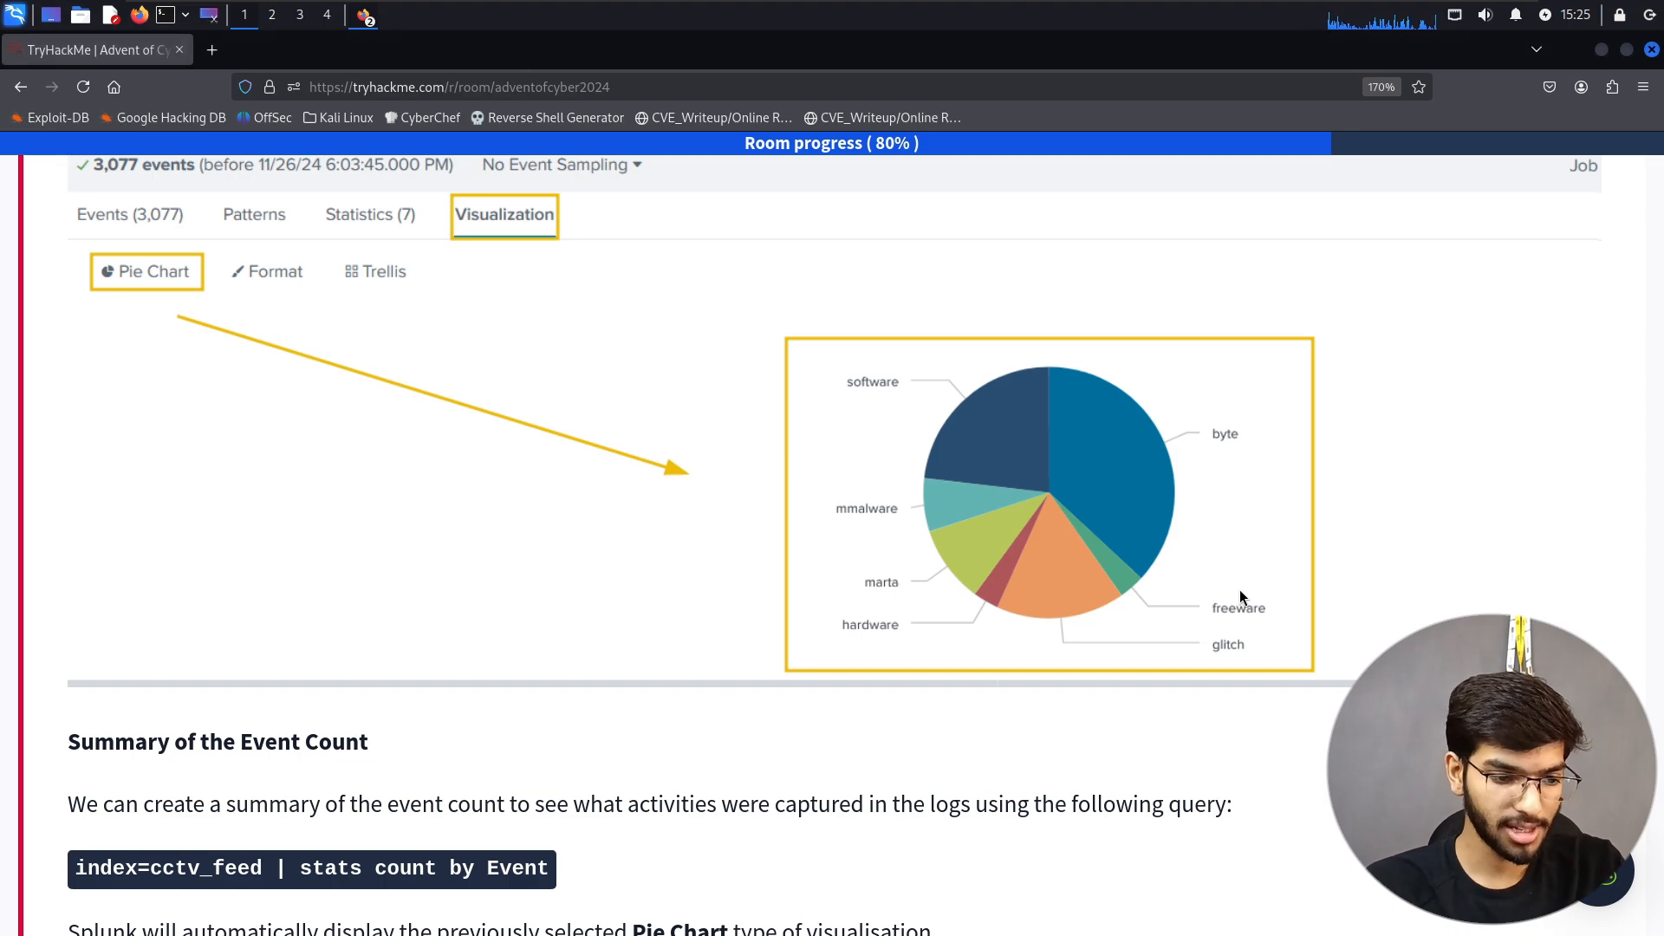
pyautogui.scroll(-6, 1239, 597)
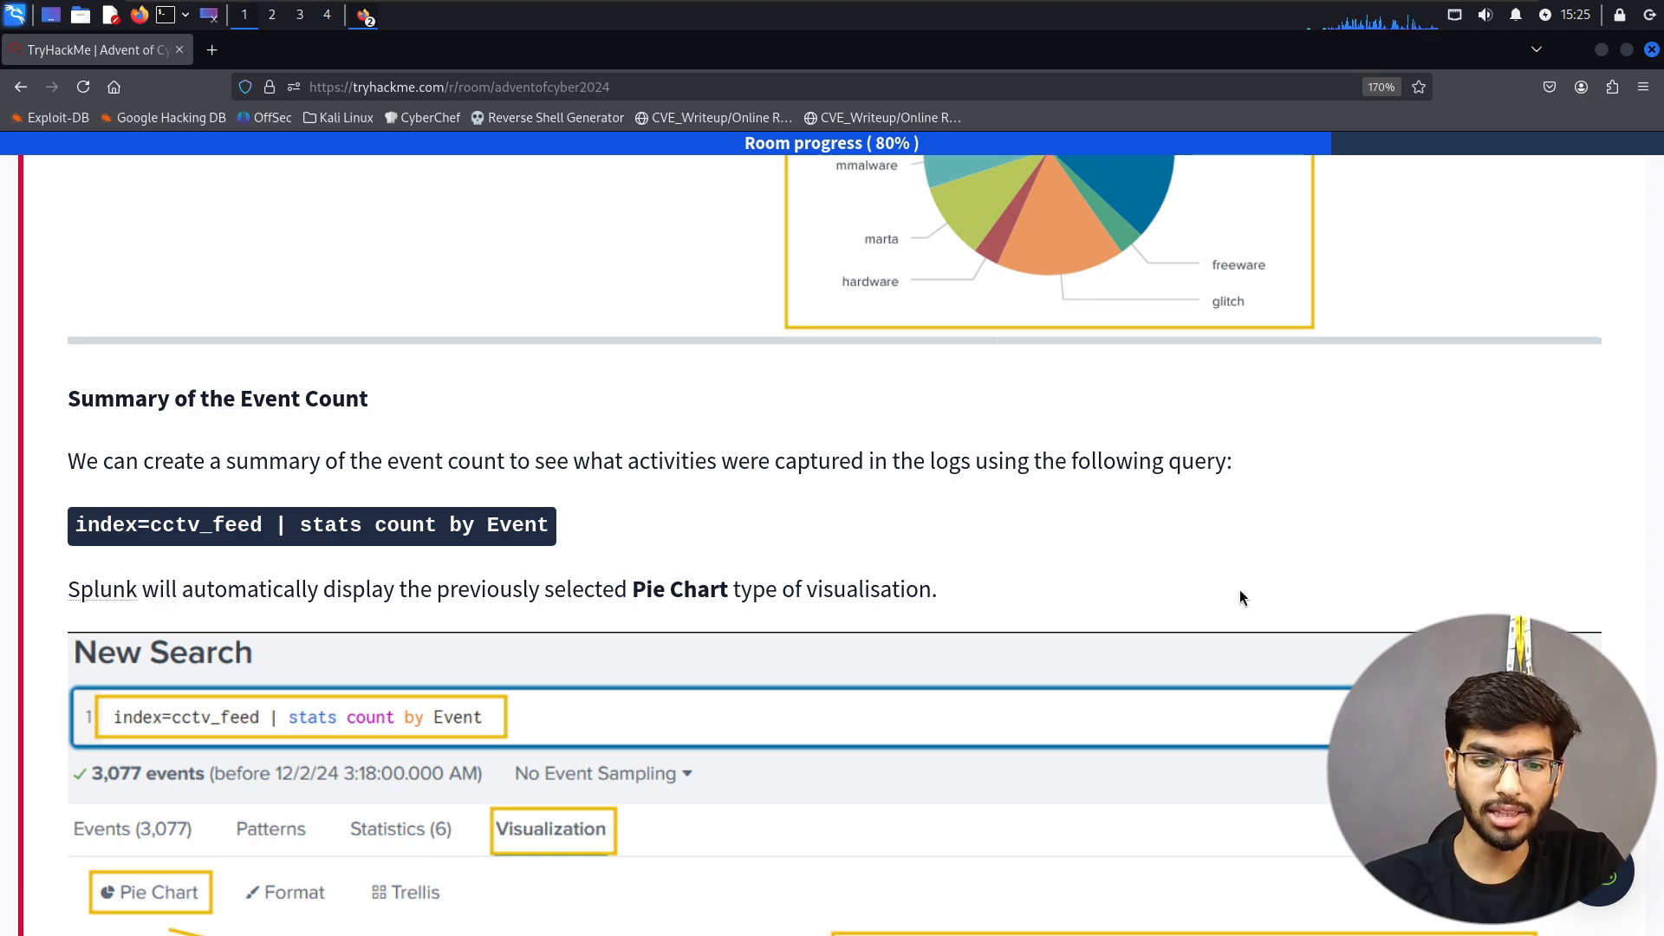
pyautogui.scroll(-3, 1239, 596)
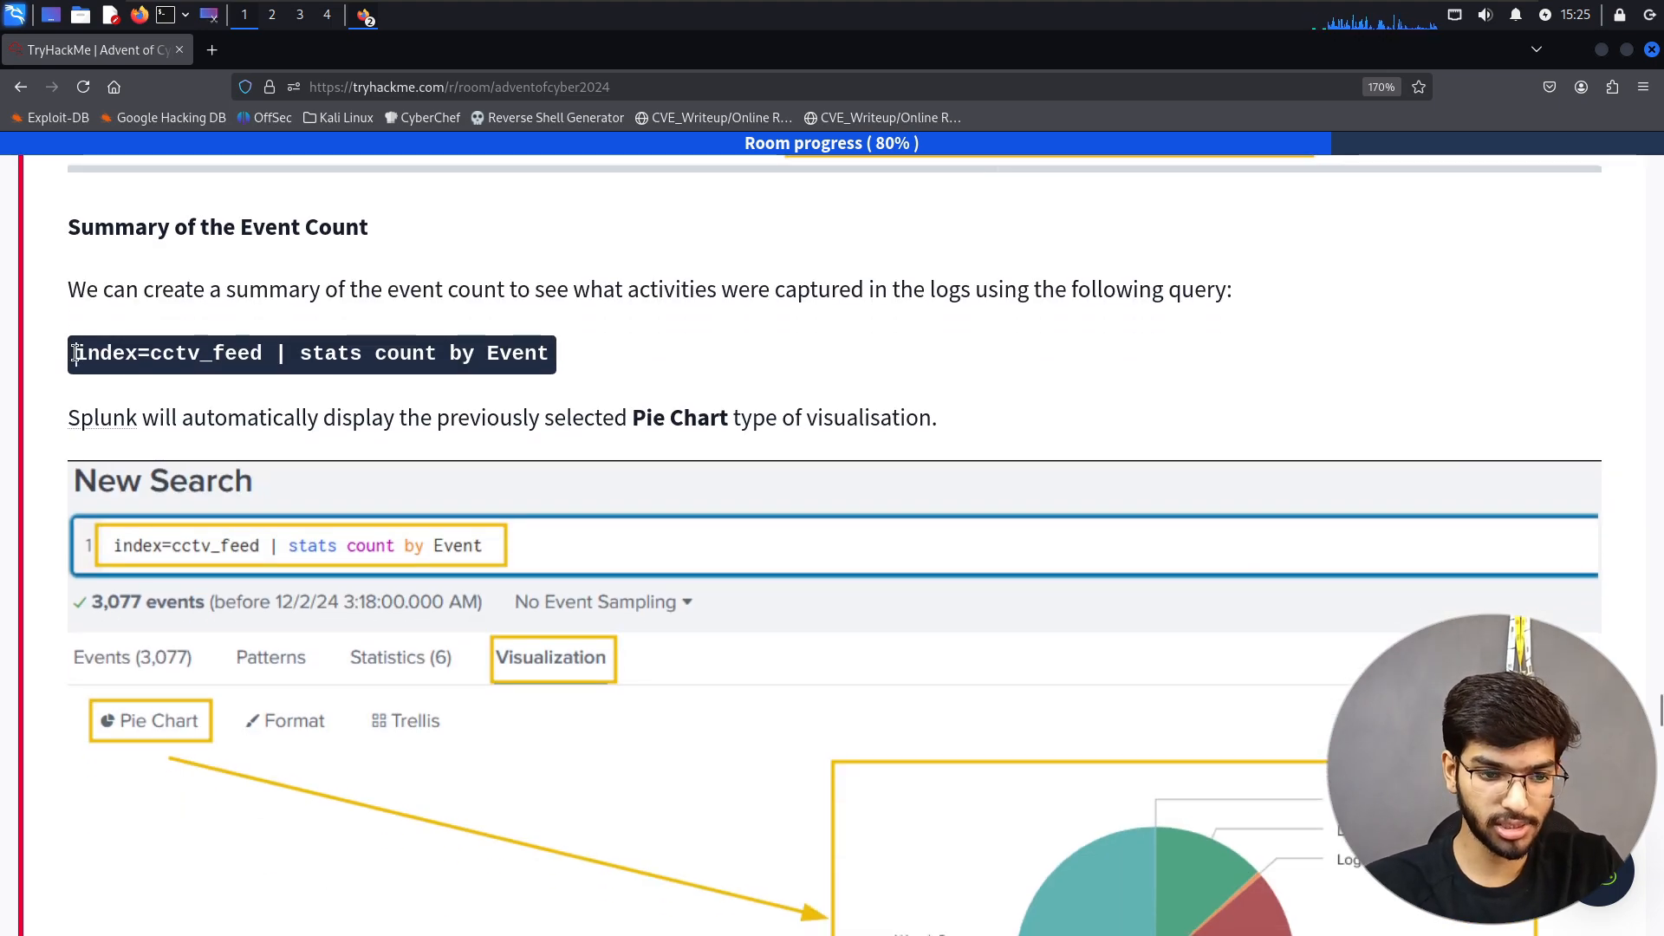
pyautogui.moveTo(75, 355); pyautogui.dragTo(508, 382)
pyautogui.hotkey('ctrl', 'c')
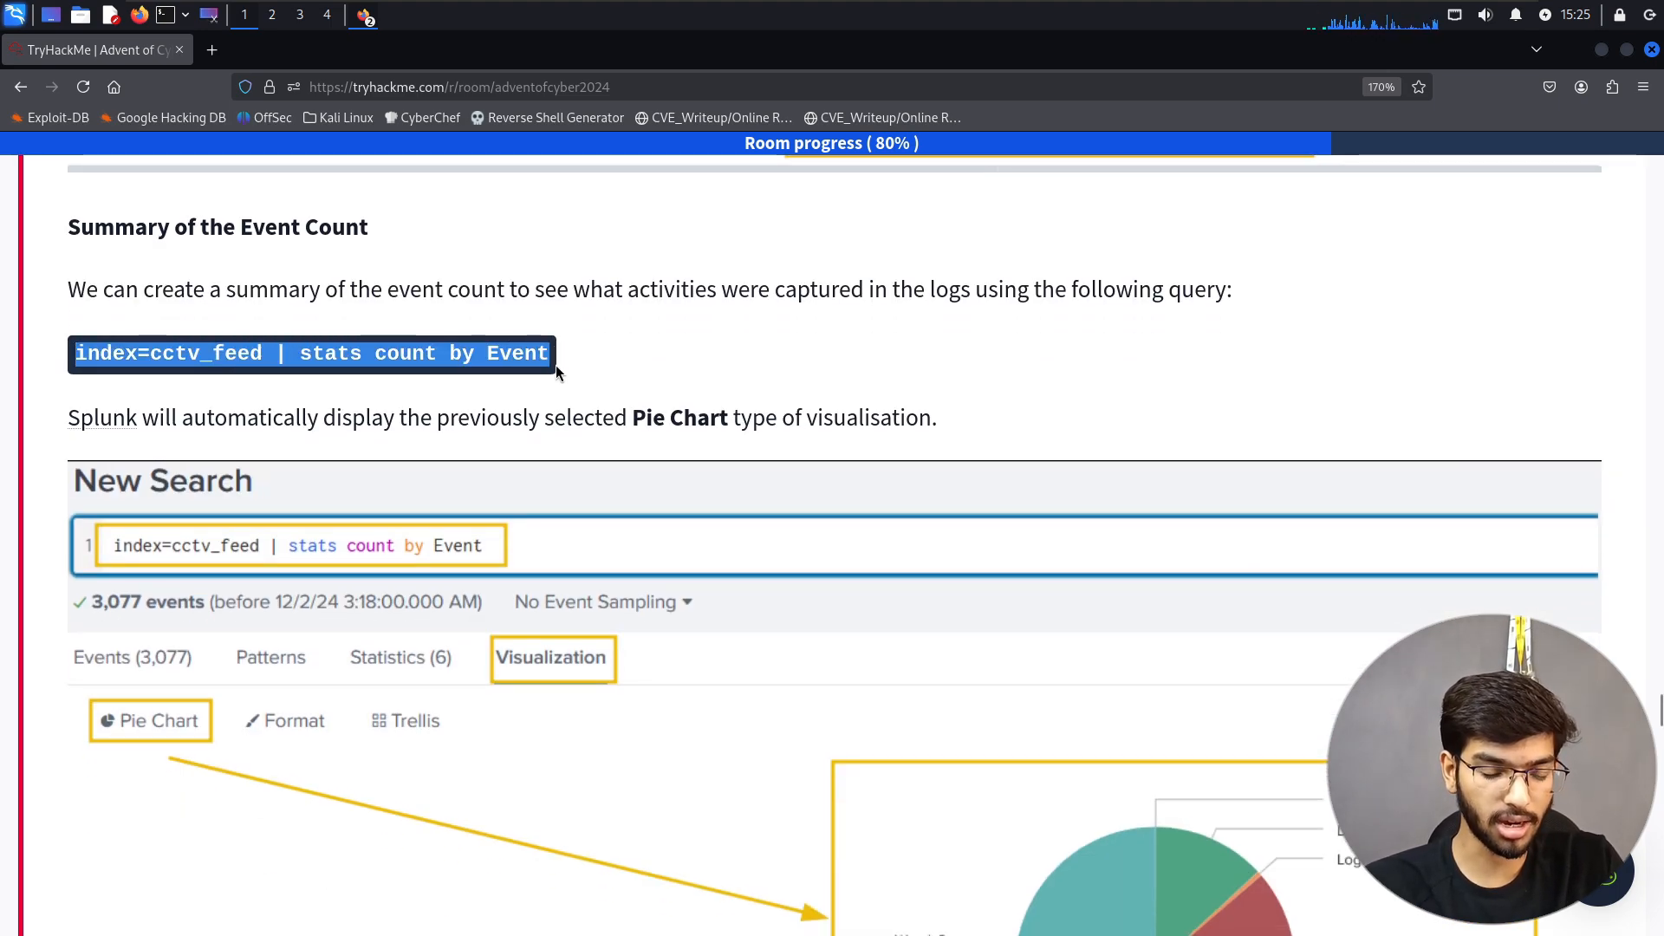
# - Switch to Splunk, replace the search with "index=cctv_feed | stats count by Event", and run it
pyautogui.hotkey('alt', 'Tab')
pyautogui.click(514, 297)
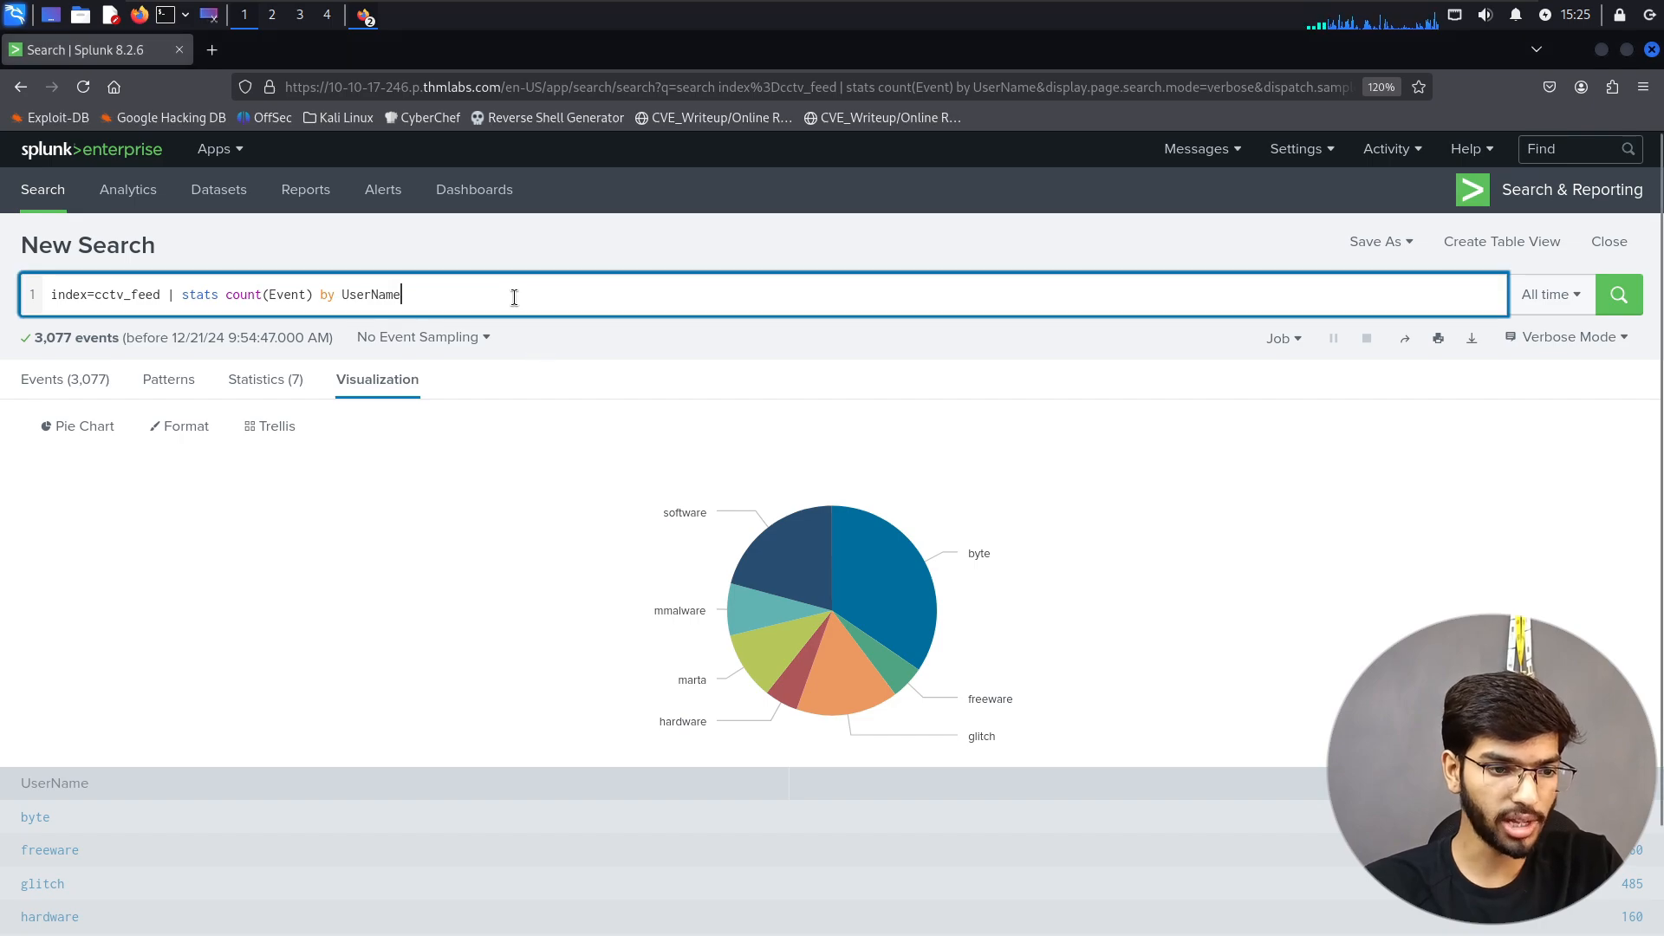
pyautogui.hotkey('ctrl', 'a')
pyautogui.hotkey('ctrl', 'v')
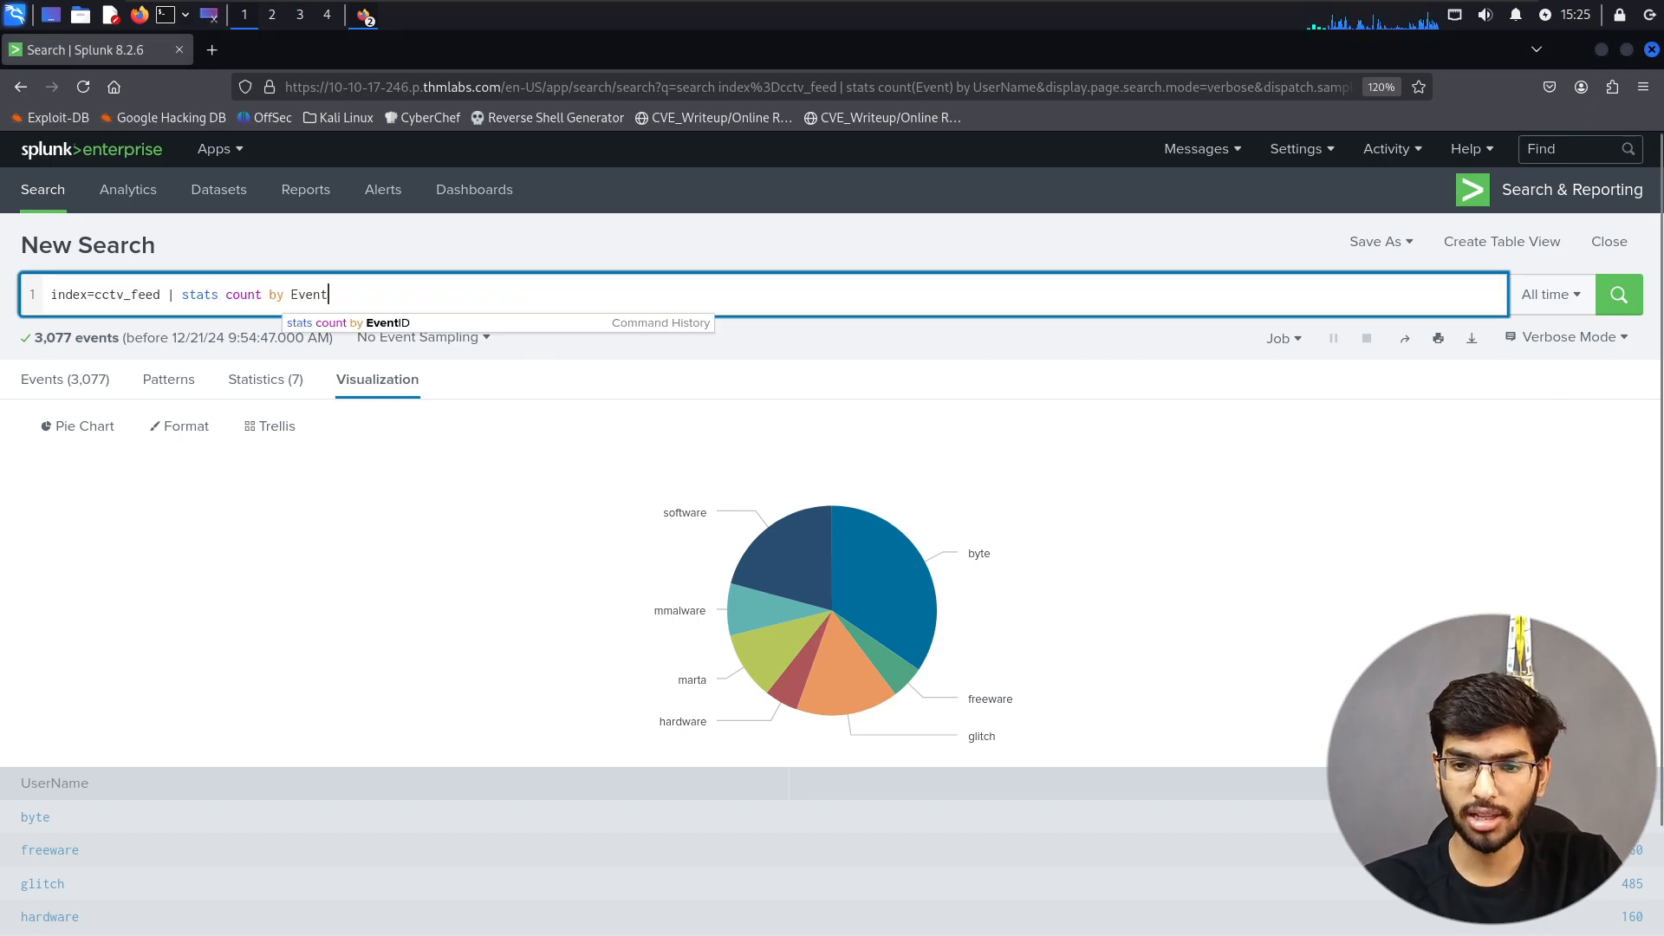
pyautogui.click(1619, 295)
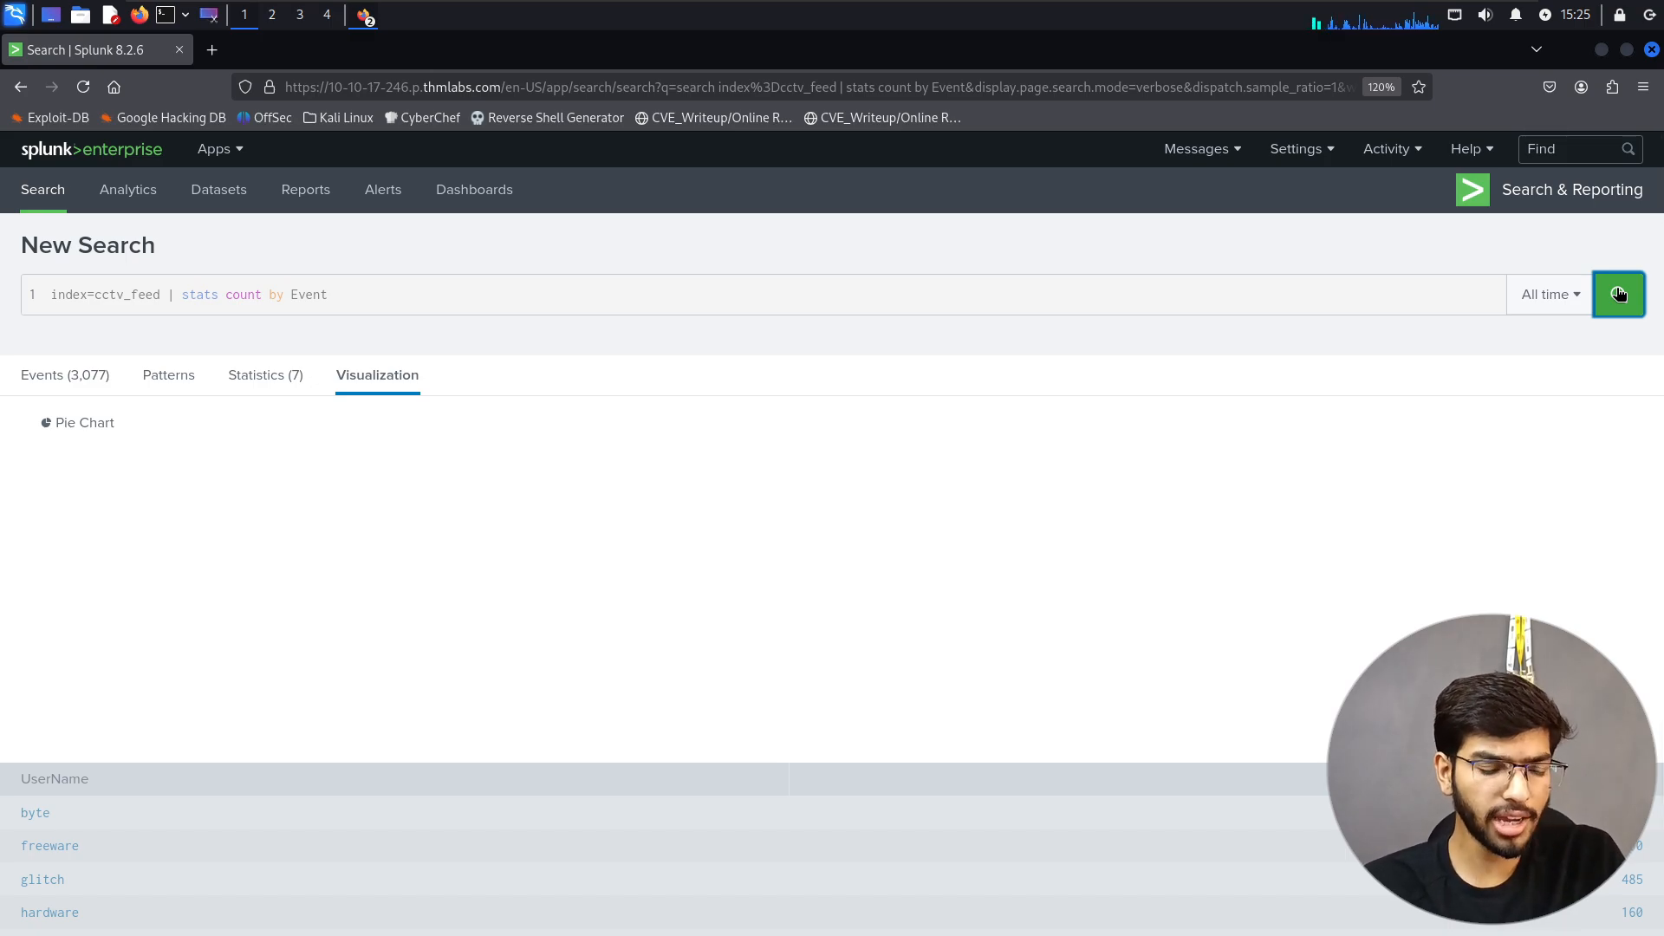
# - Compare the event pie chart with the TryHackMe example, read Examining Rare Events, and copy the query "index=cctv_feed | rare Event"
pyautogui.hotkey('alt', 'Tab')
pyautogui.scroll(-5, 1552, 370)
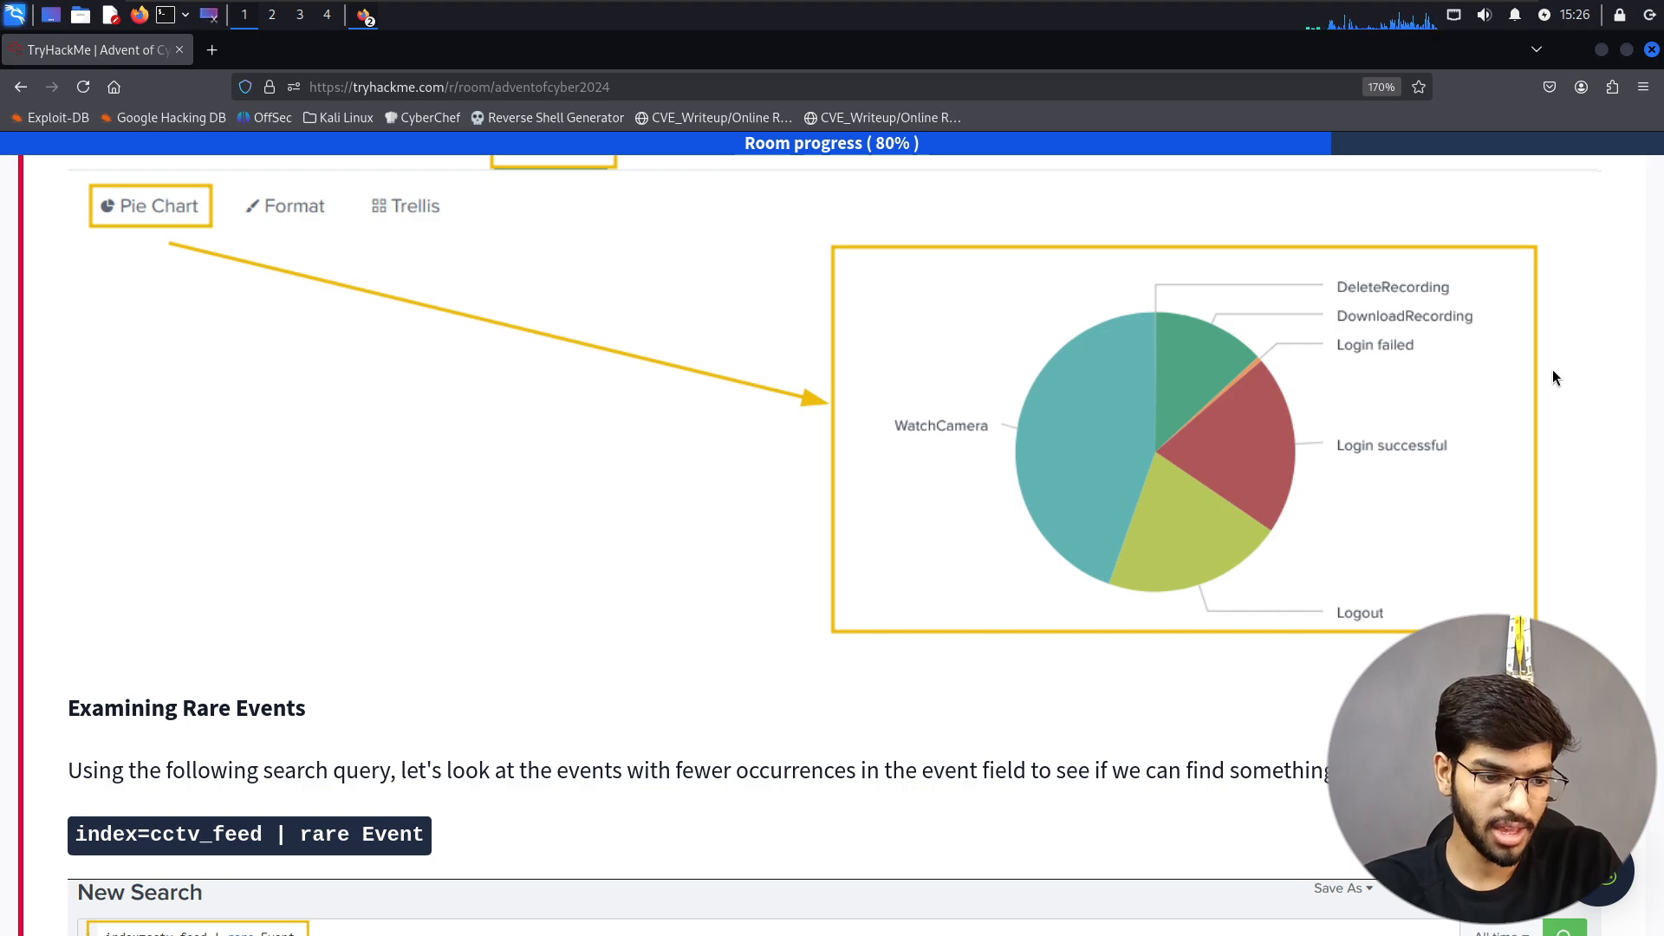
pyautogui.scroll(-2, 1553, 372)
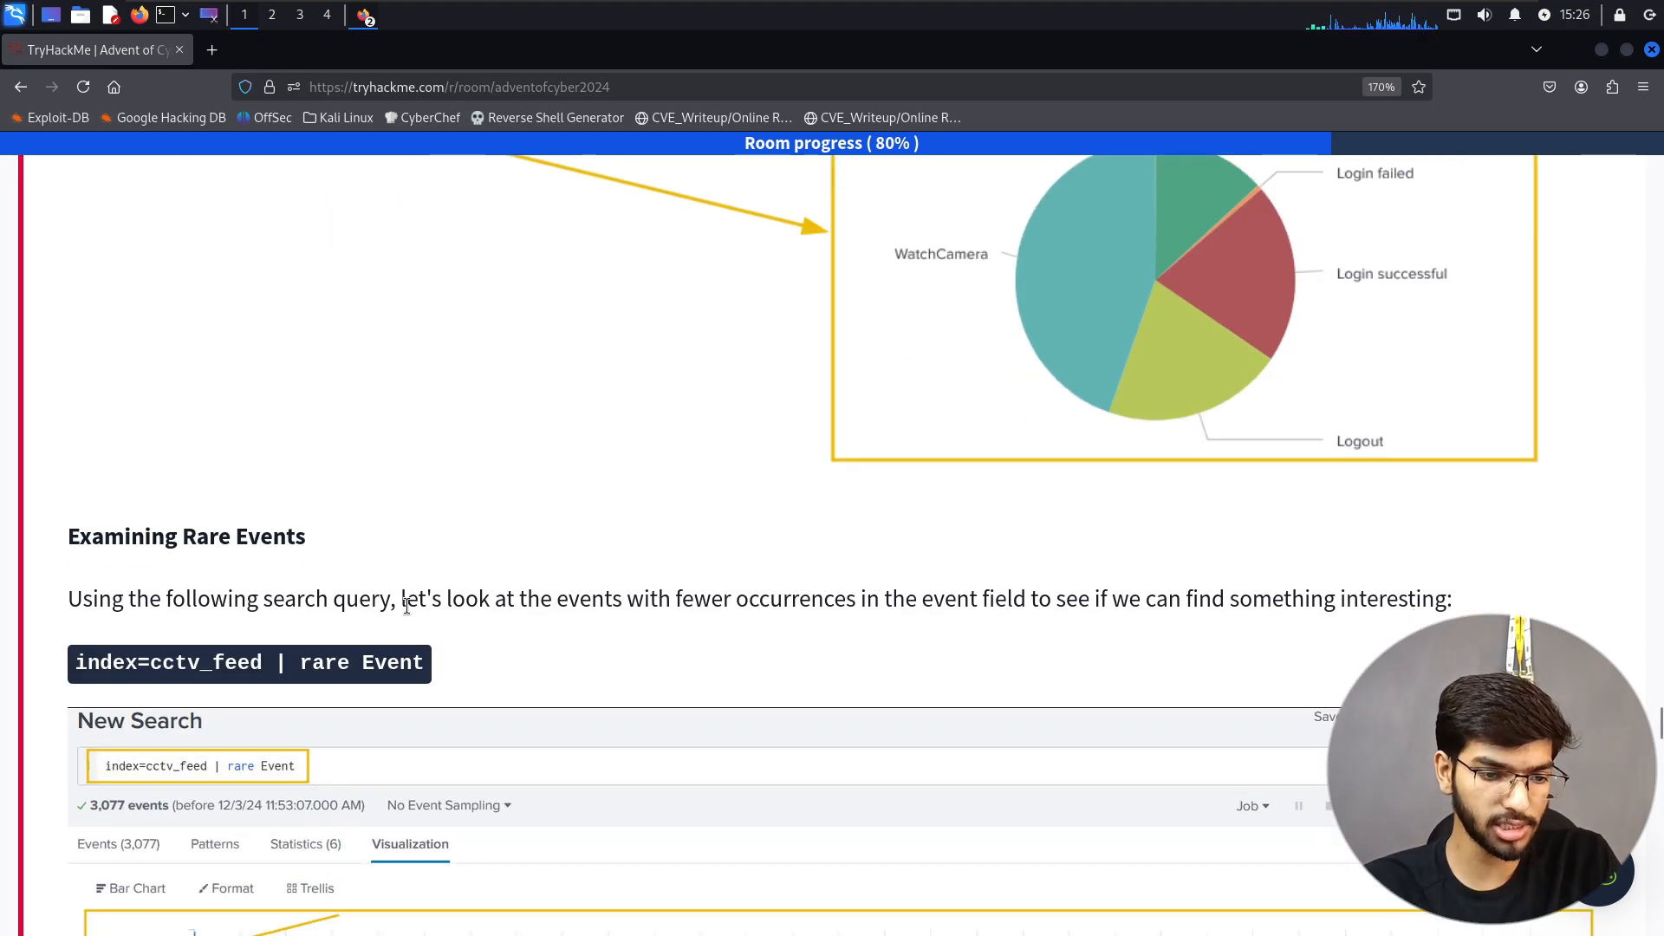
pyautogui.moveTo(404, 601); pyautogui.dragTo(579, 603)
pyautogui.moveTo(691, 634); pyautogui.dragTo(856, 636)
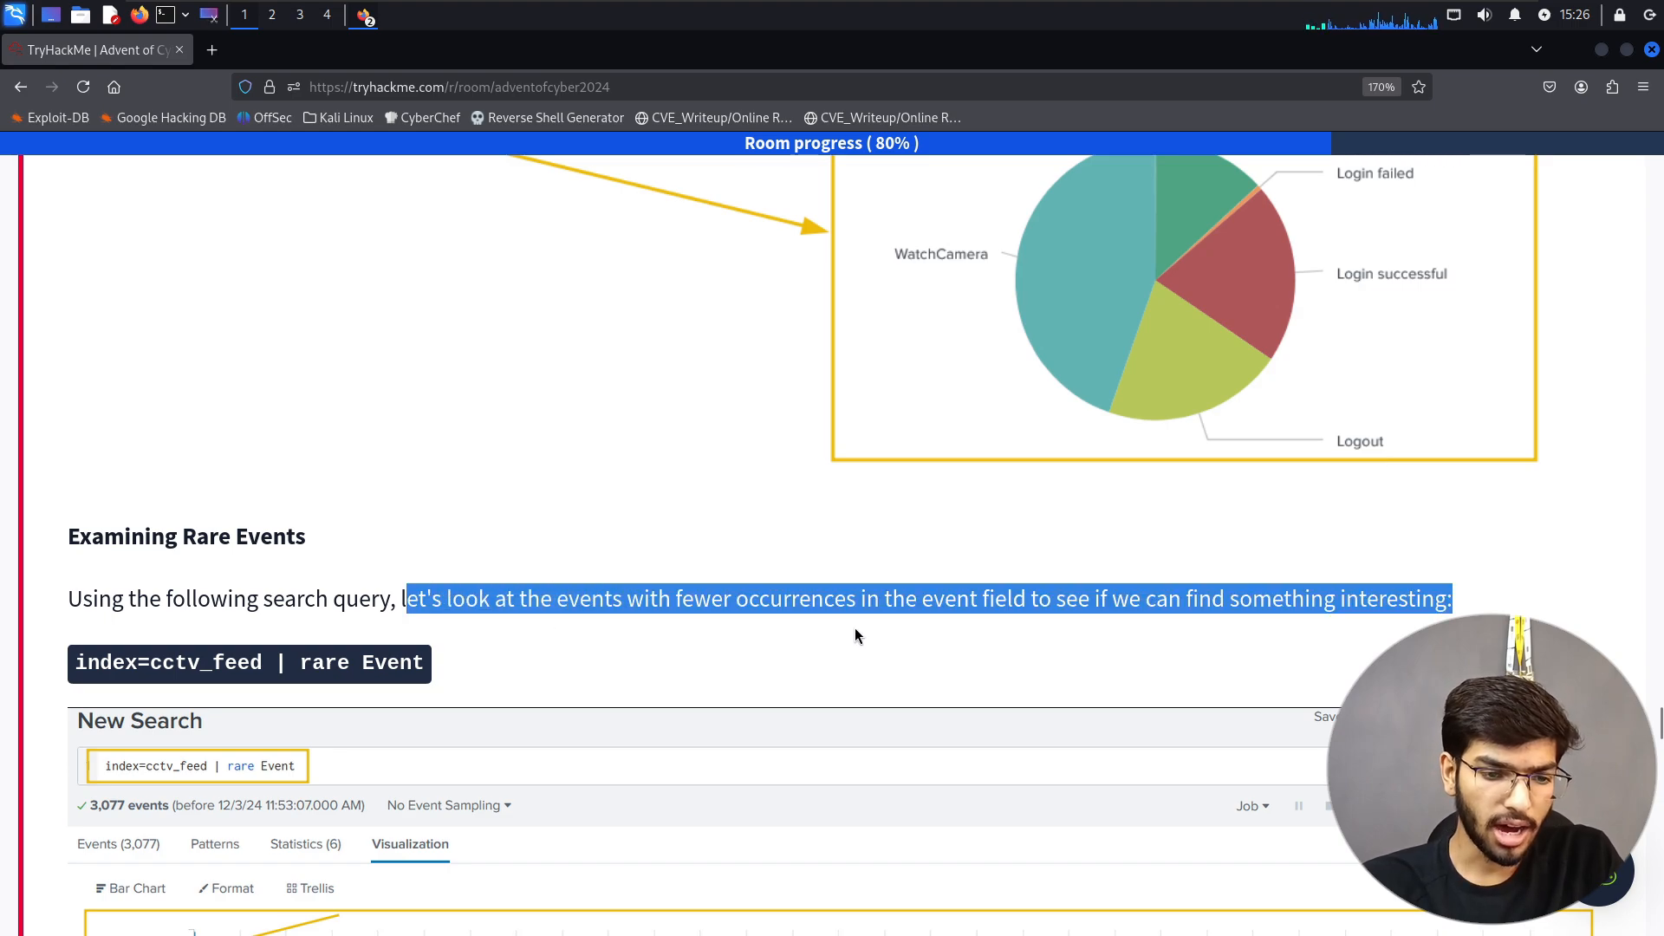
pyautogui.click(855, 628)
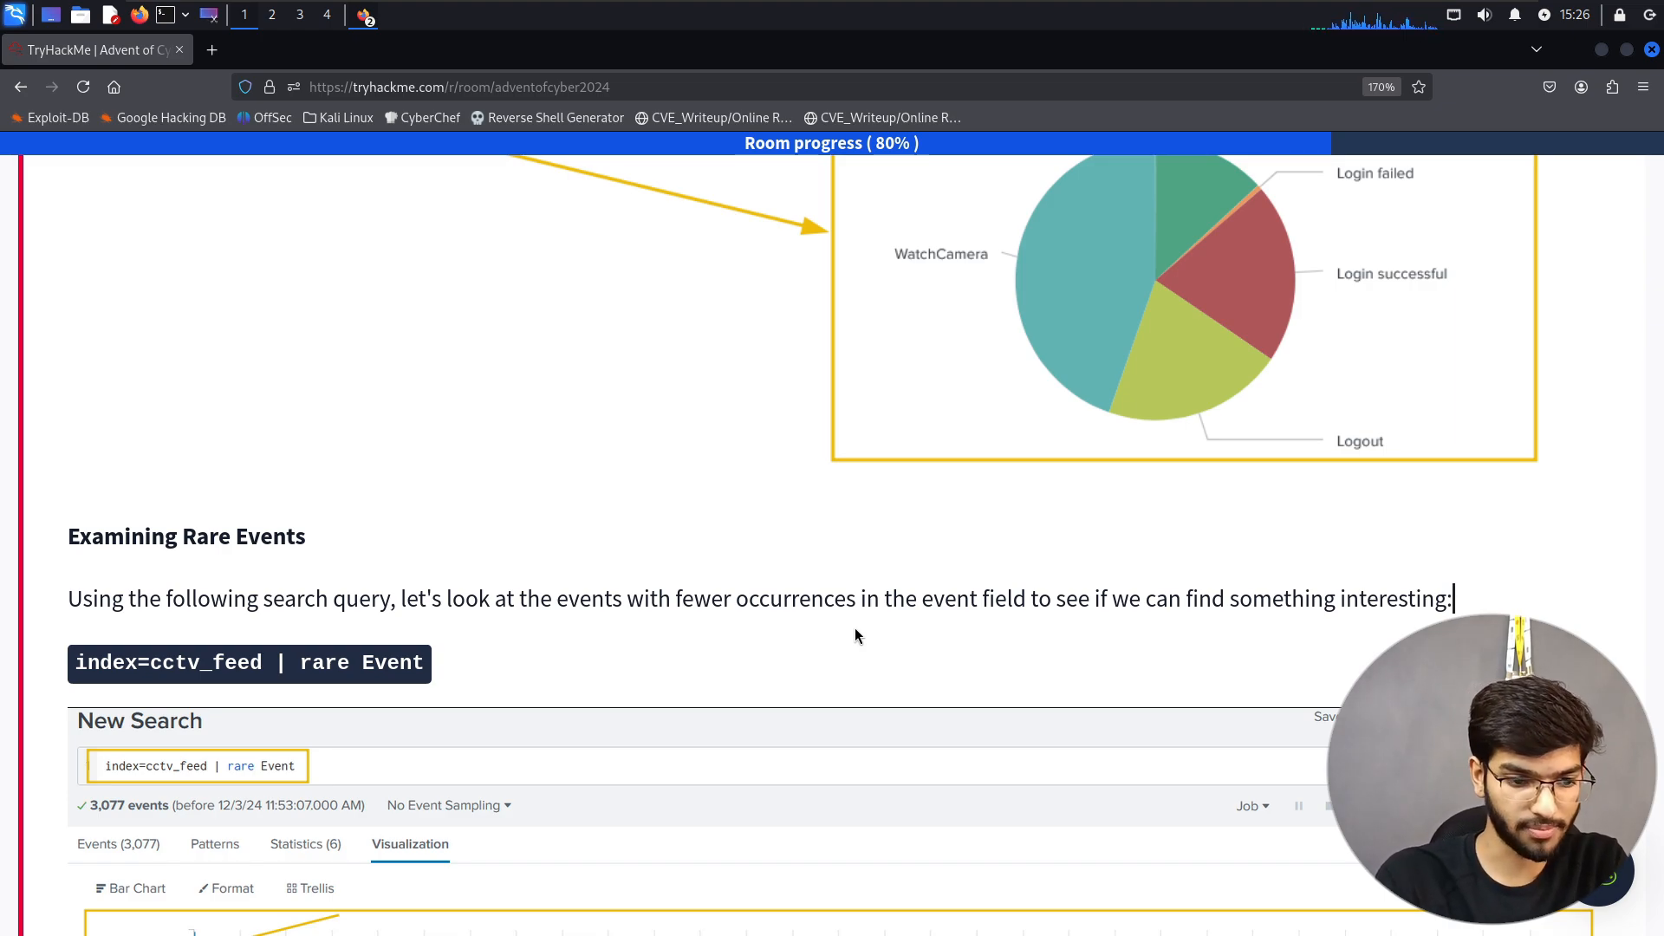
pyautogui.scroll(-2, 855, 636)
pyautogui.hotkey('alt', 'Tab')
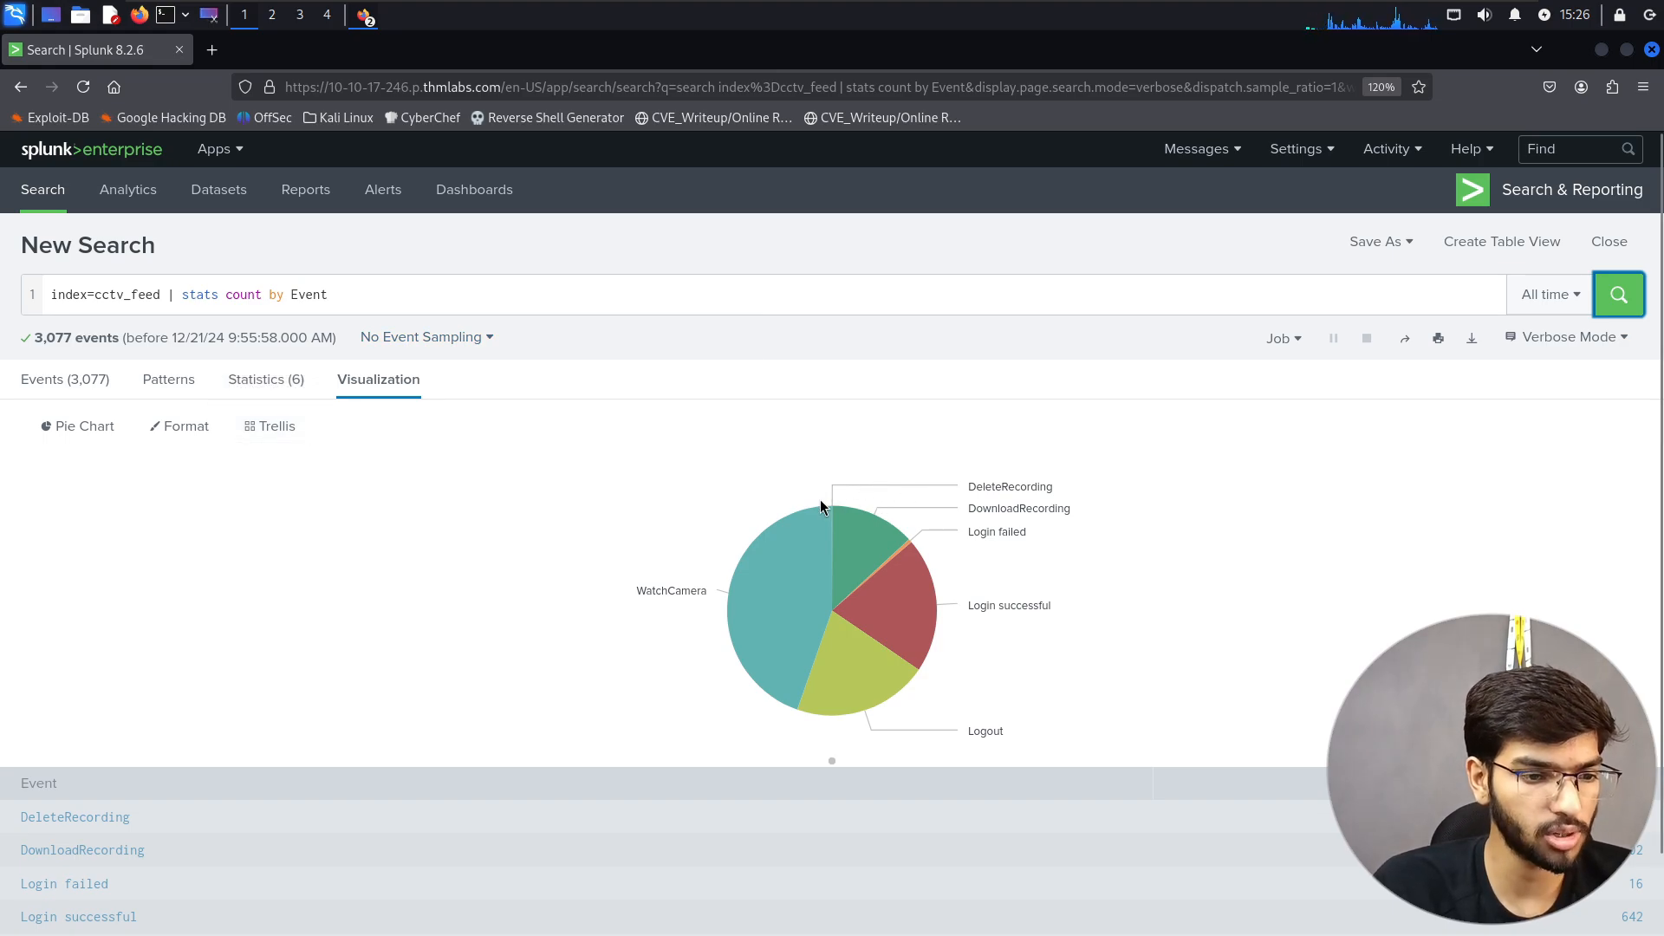
pyautogui.hotkey('alt', 'Tab')
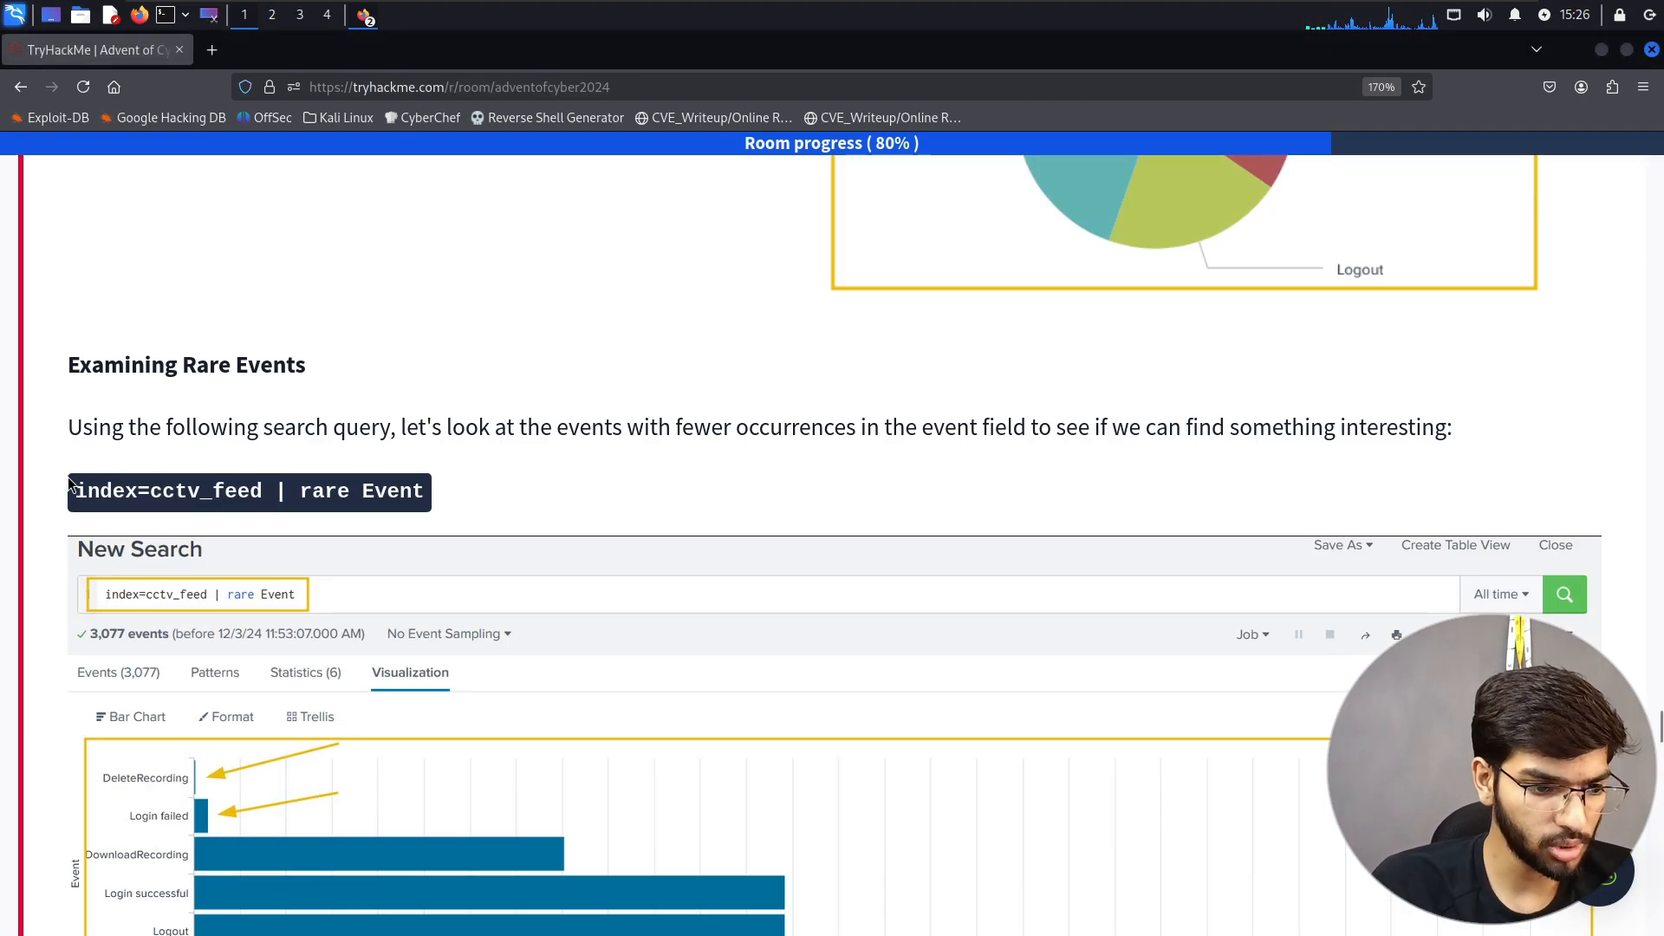
pyautogui.moveTo(429, 496); pyautogui.dragTo(174, 474)
pyautogui.hotkey('ctrl', 'c')
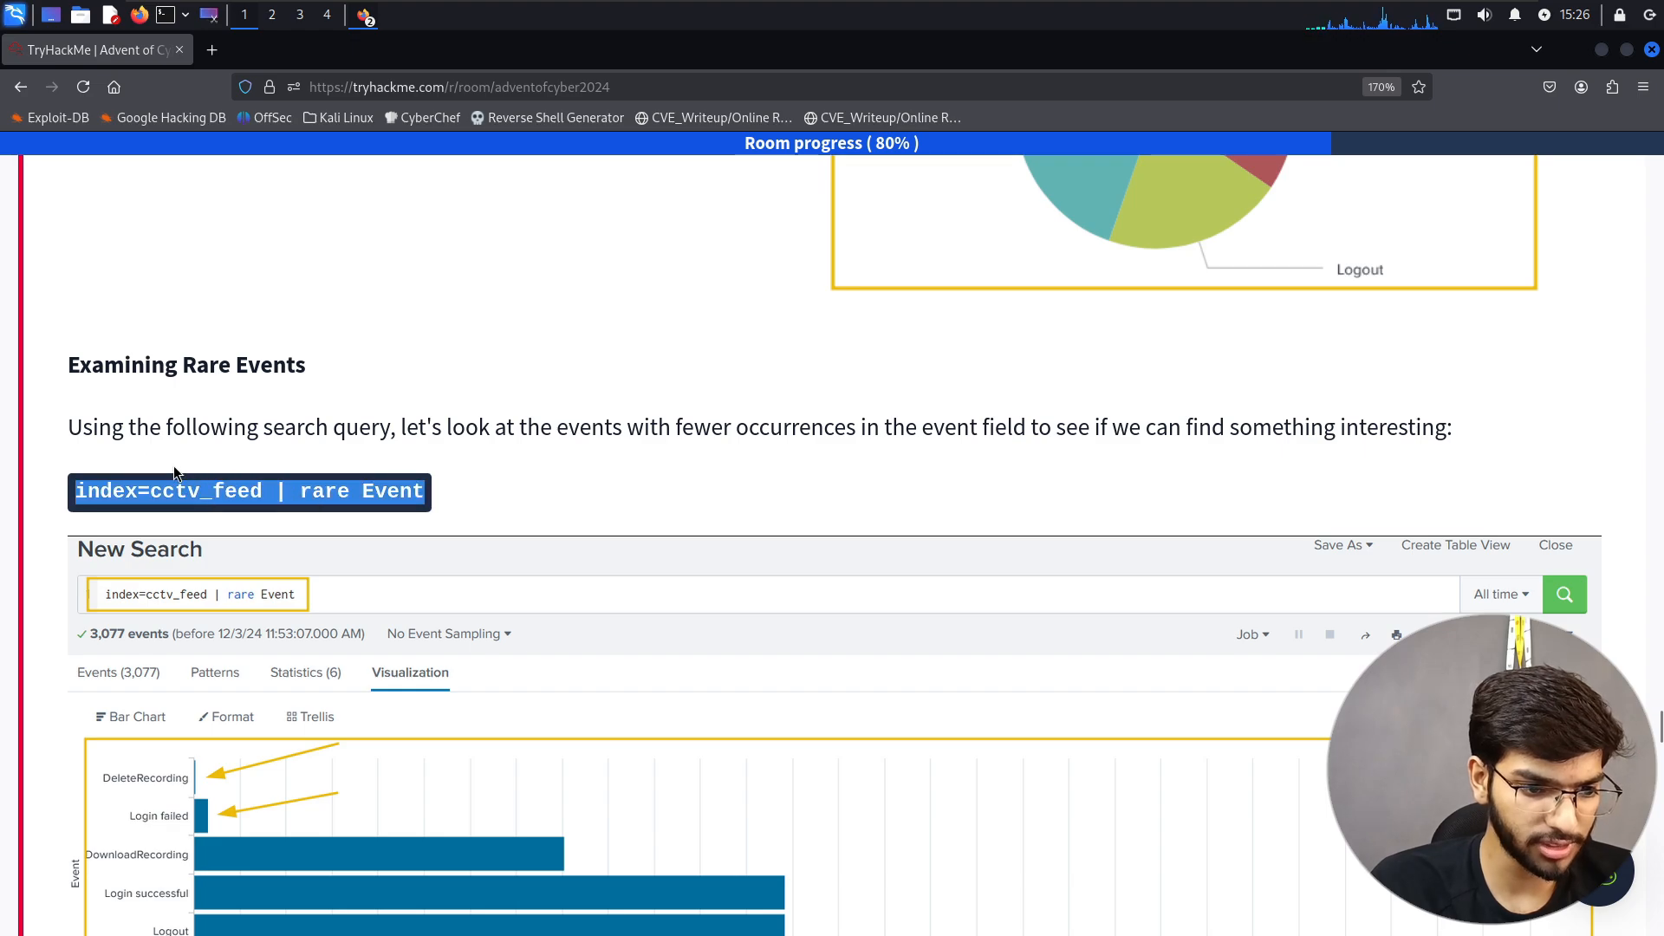
# - Switch to Splunk, replace the search with "index=cctv_feed | rare Event", and run it
pyautogui.hotkey('alt', 'Tab')
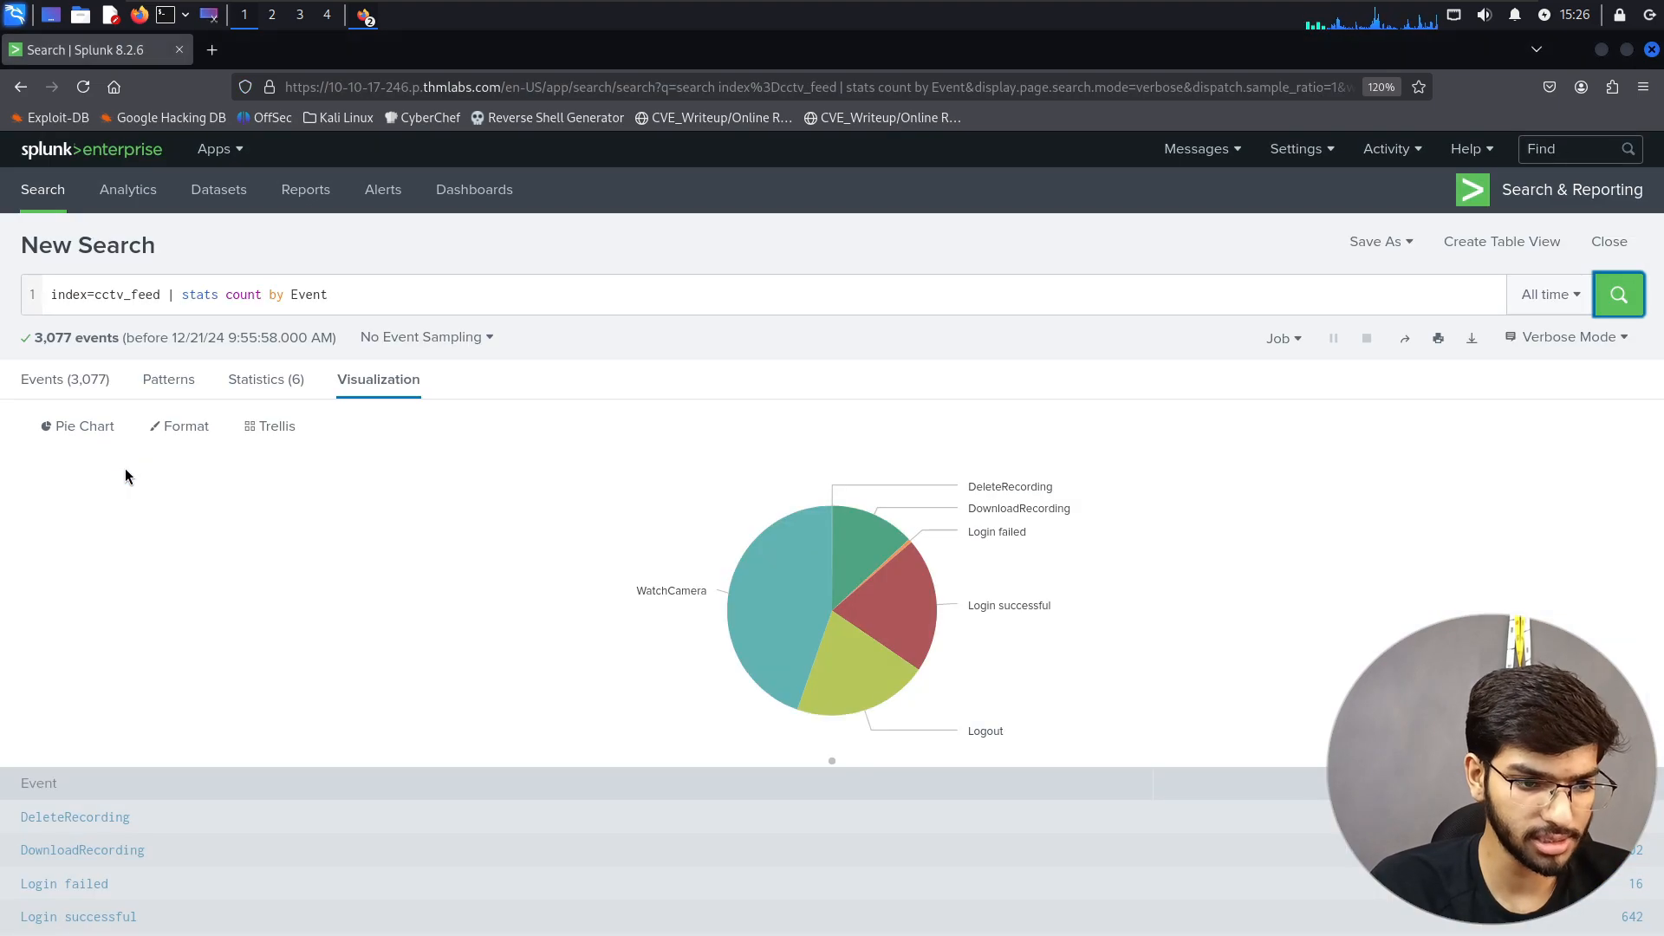
pyautogui.click(389, 296)
pyautogui.hotkey('ctrl', 'a')
pyautogui.hotkey('ctrl', 'v')
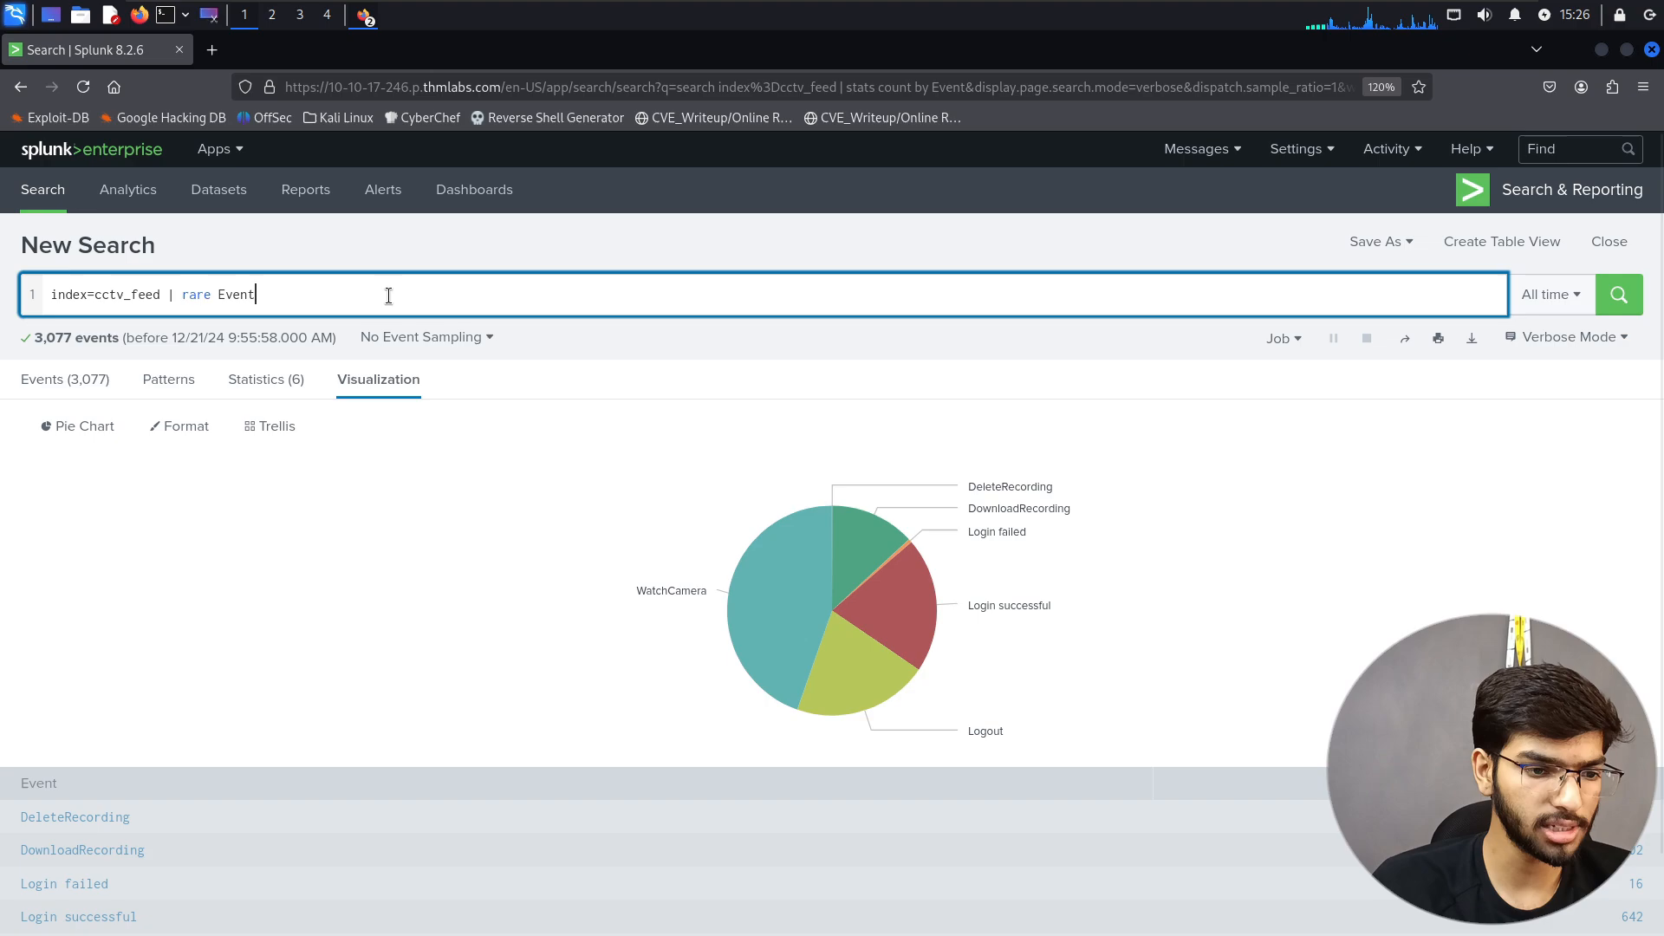
pyautogui.press('Return')
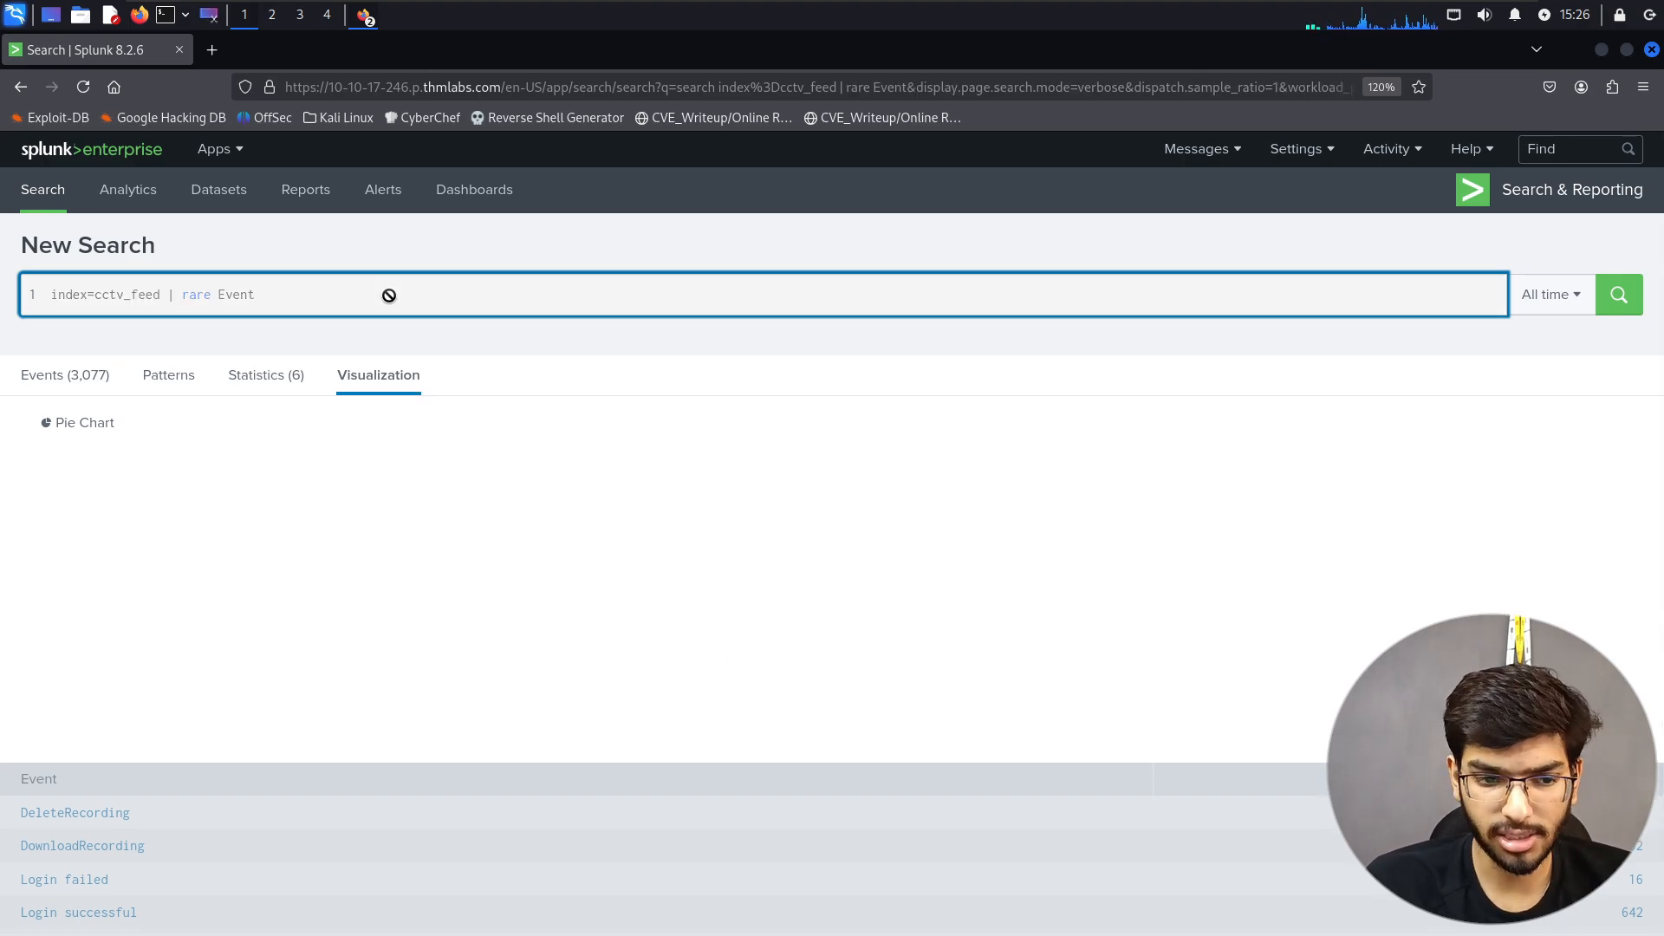
# - Check the rare events example in the TryHackMe room and change the Splunk visualization to a matching bar chart
pyautogui.hotkey('alt', 'Tab')
pyautogui.scroll(-4, 441, 553)
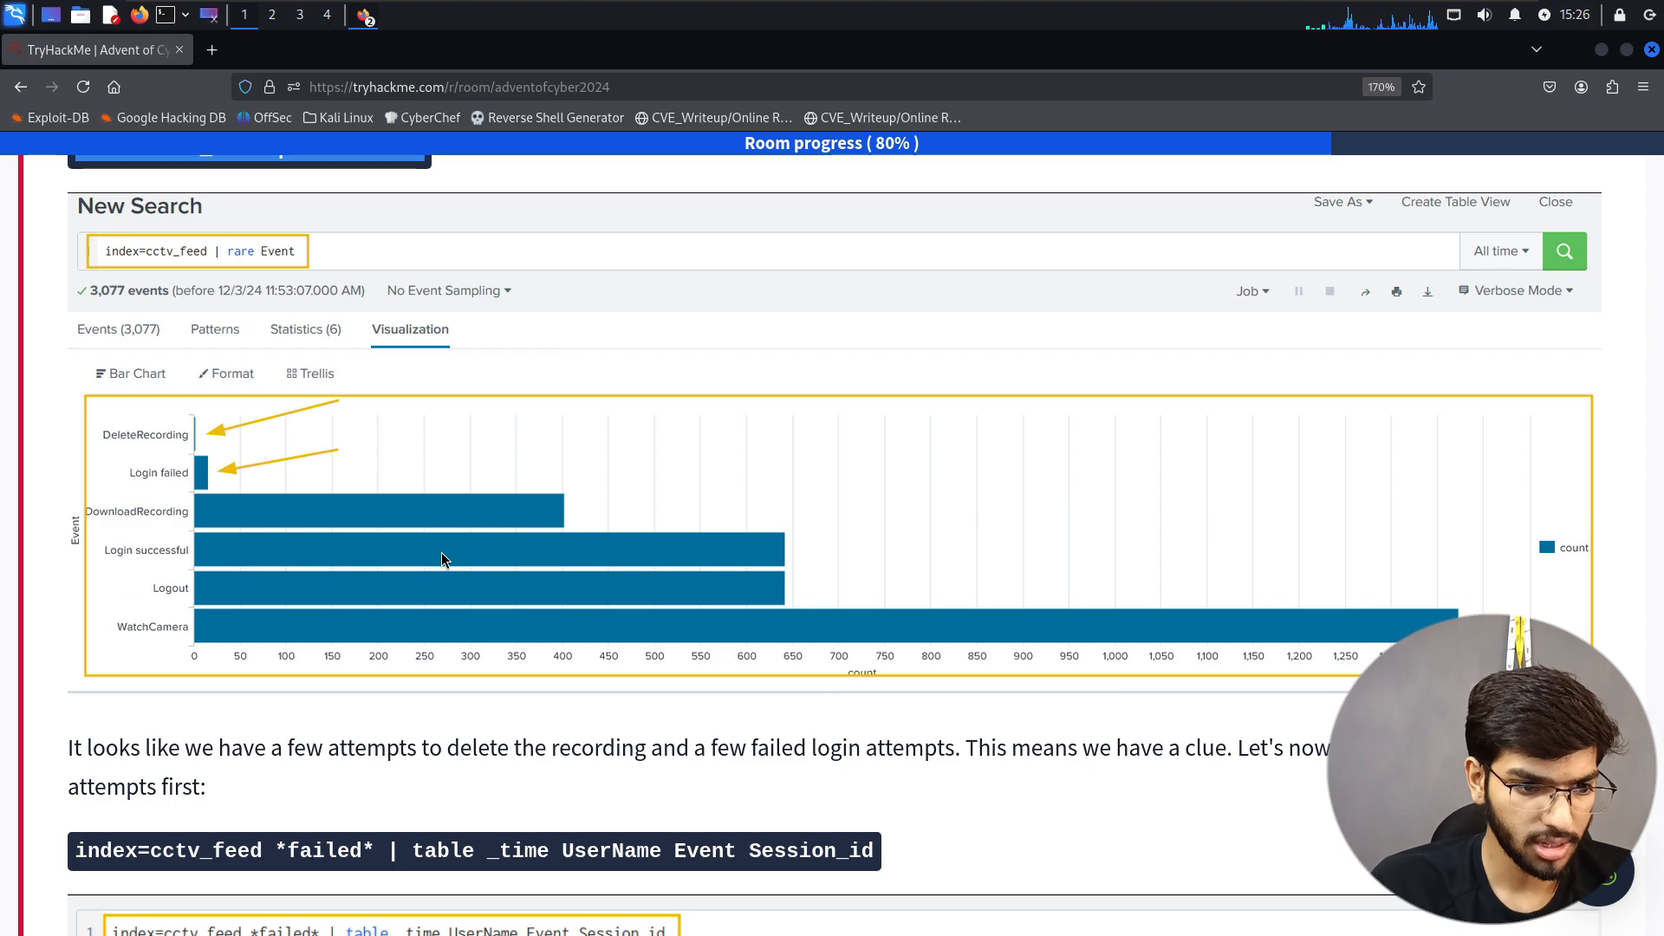
pyautogui.hotkey('alt', 'Tab')
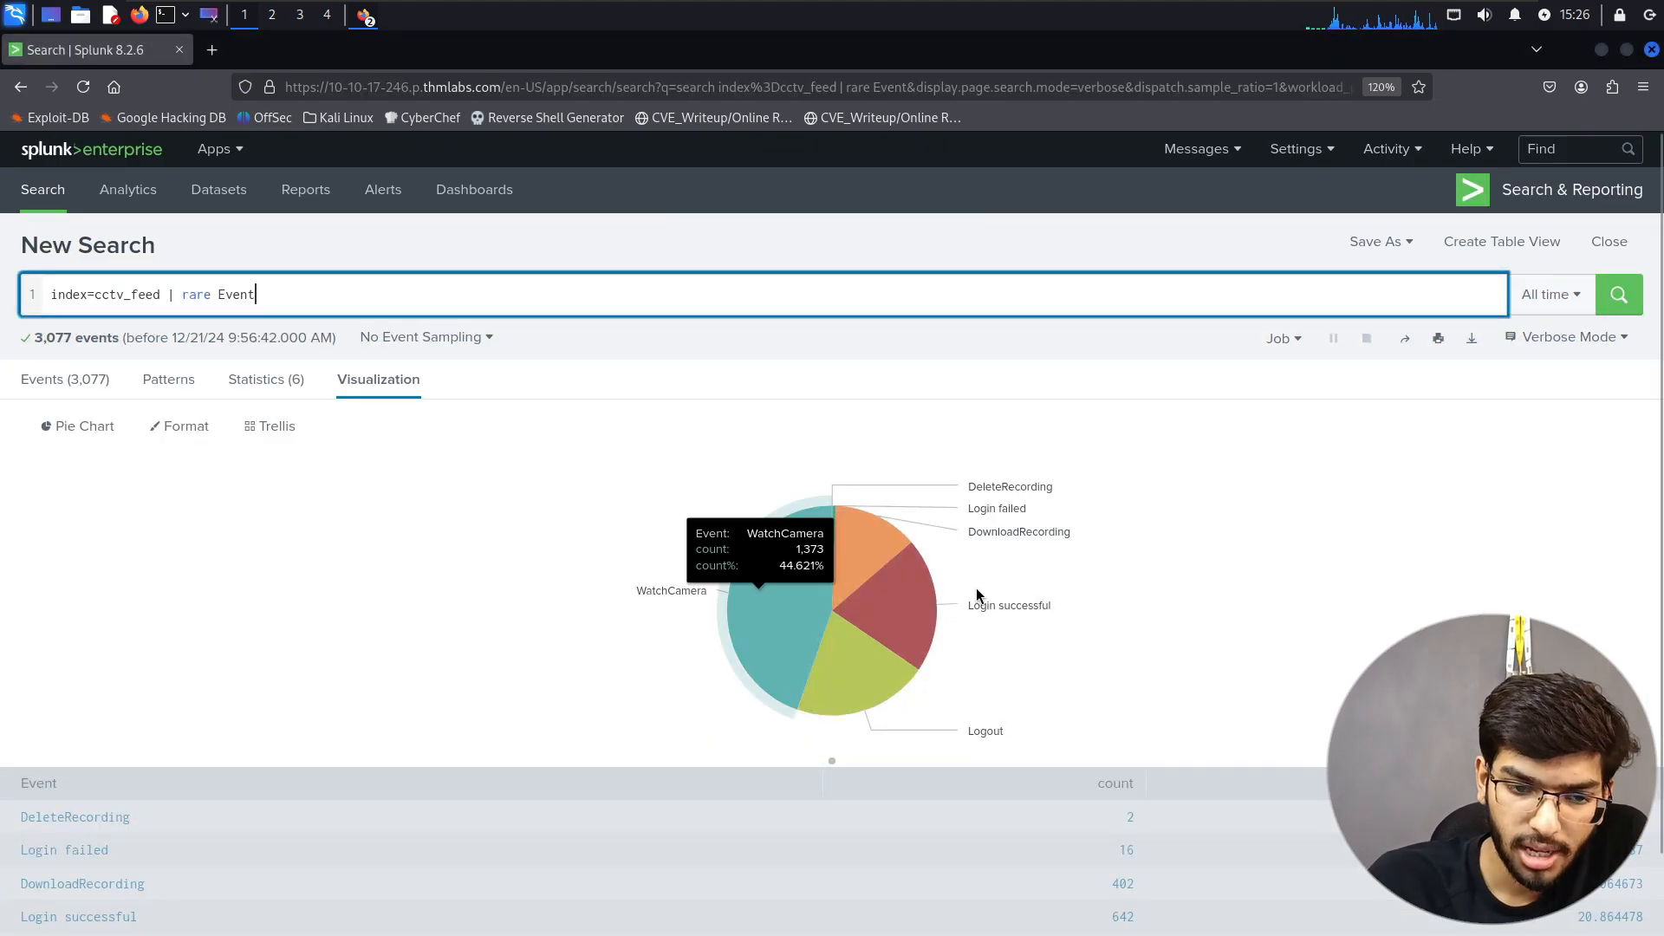
pyautogui.click(98, 426)
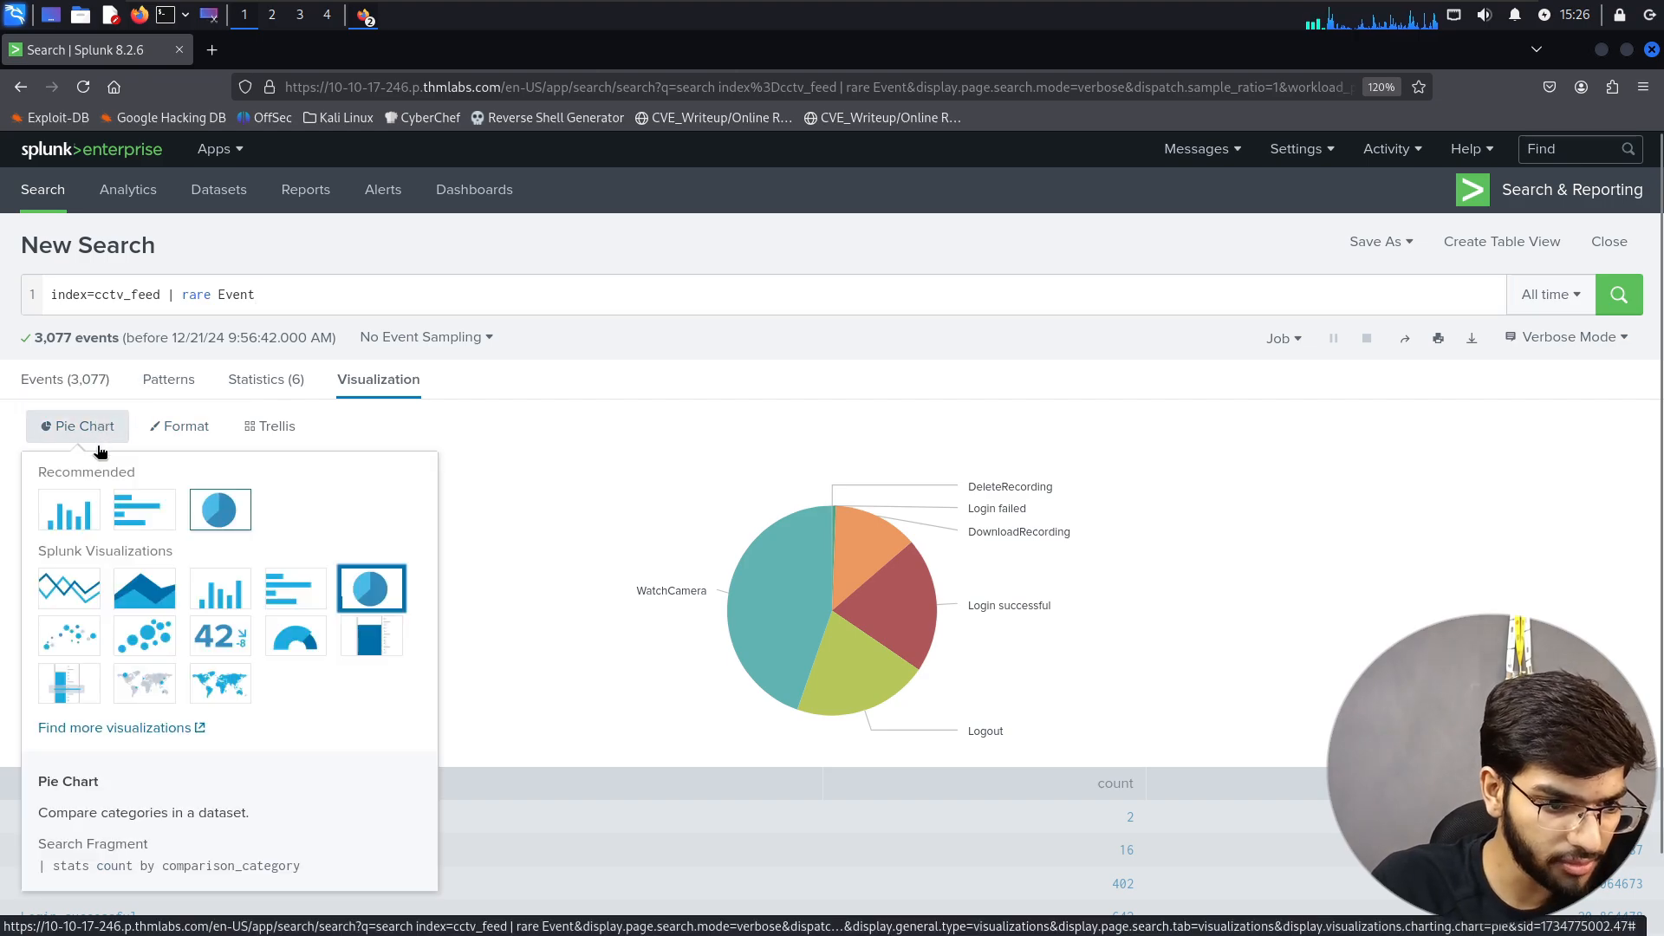
pyautogui.click(145, 513)
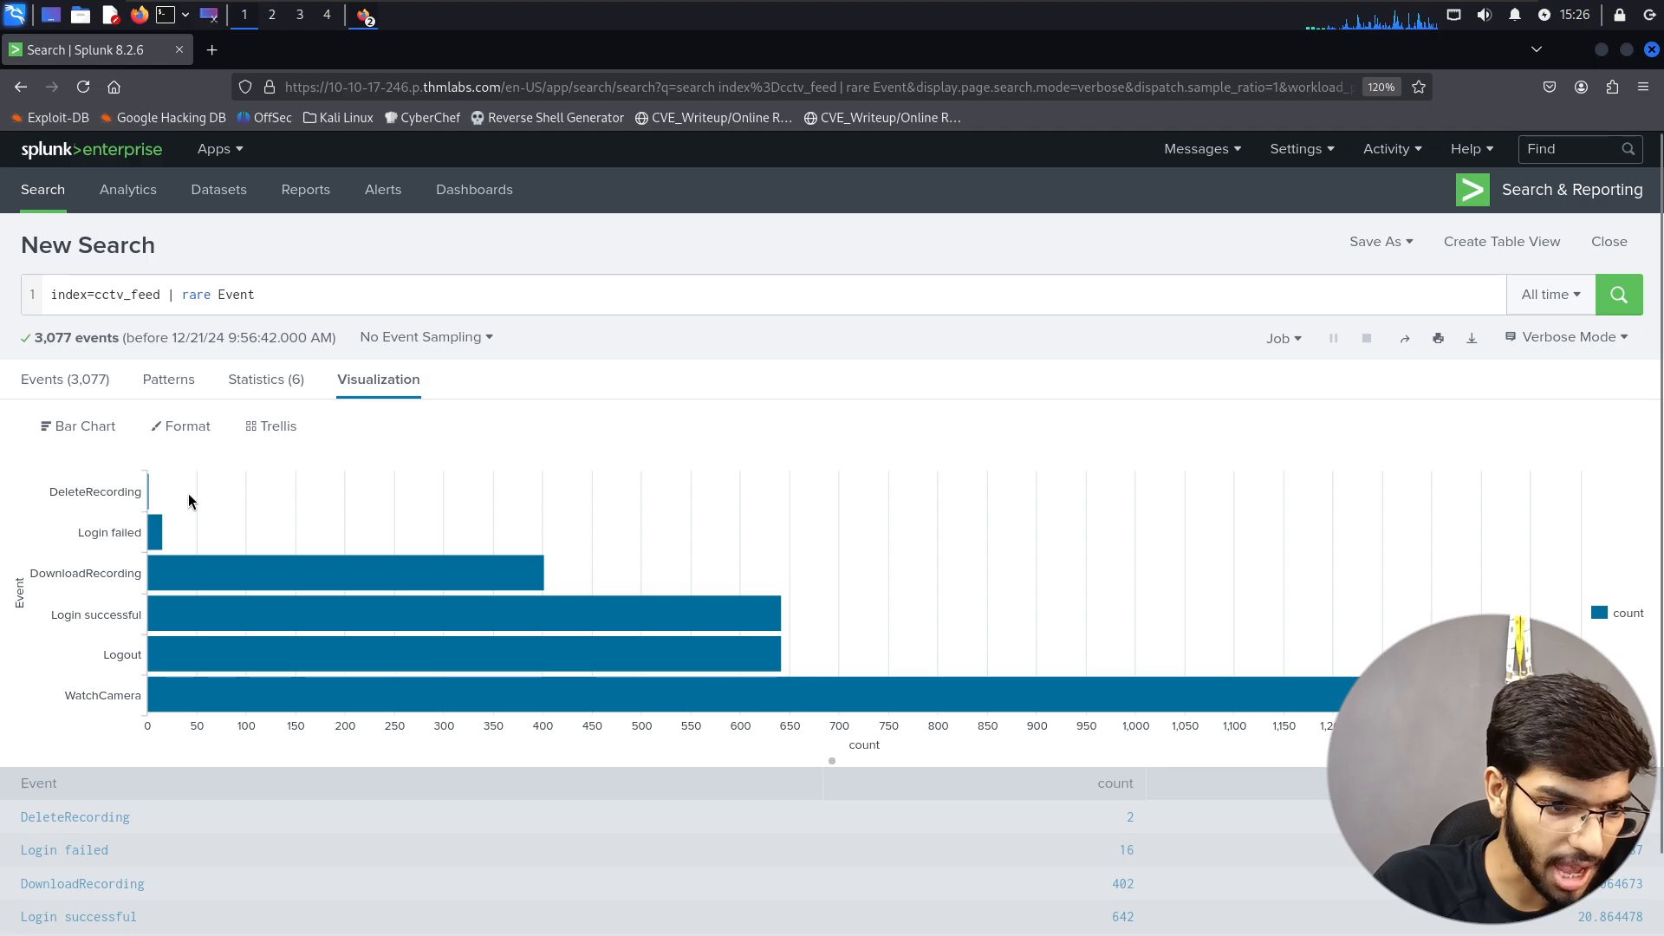
pyautogui.moveTo(151, 487)
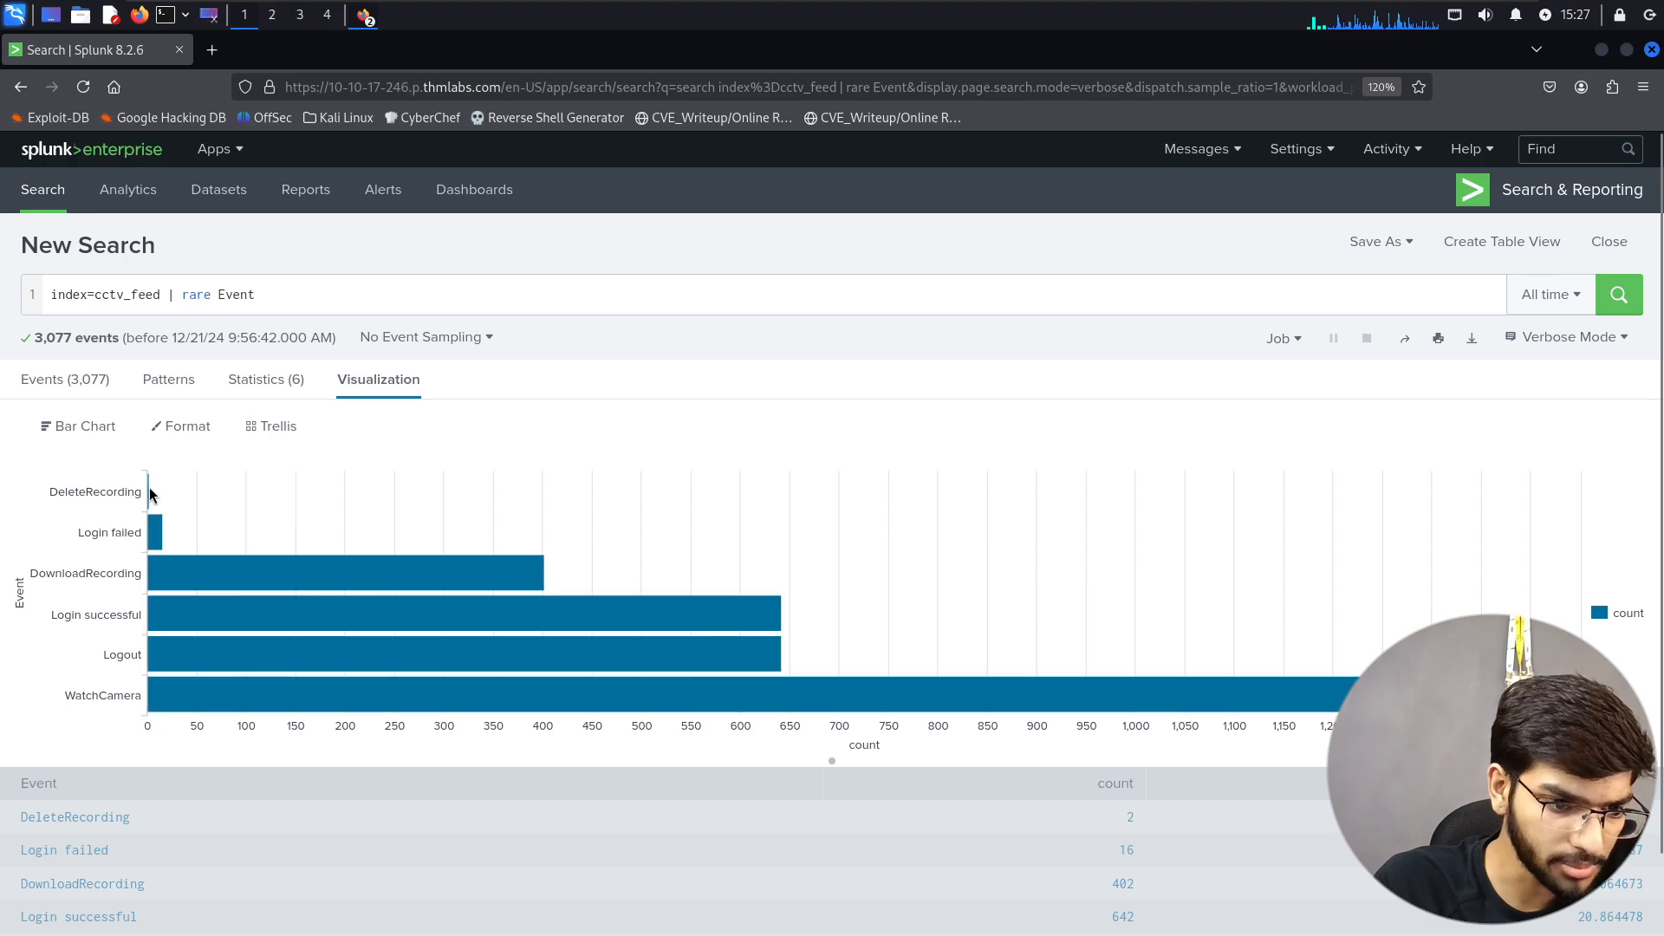
# - Switch to the TryHackMe room, read the failed login section, and copy the query "index=cctv_feed *failed* | table _time UserName Event Session_id"
pyautogui.hotkey('alt', 'Tab')
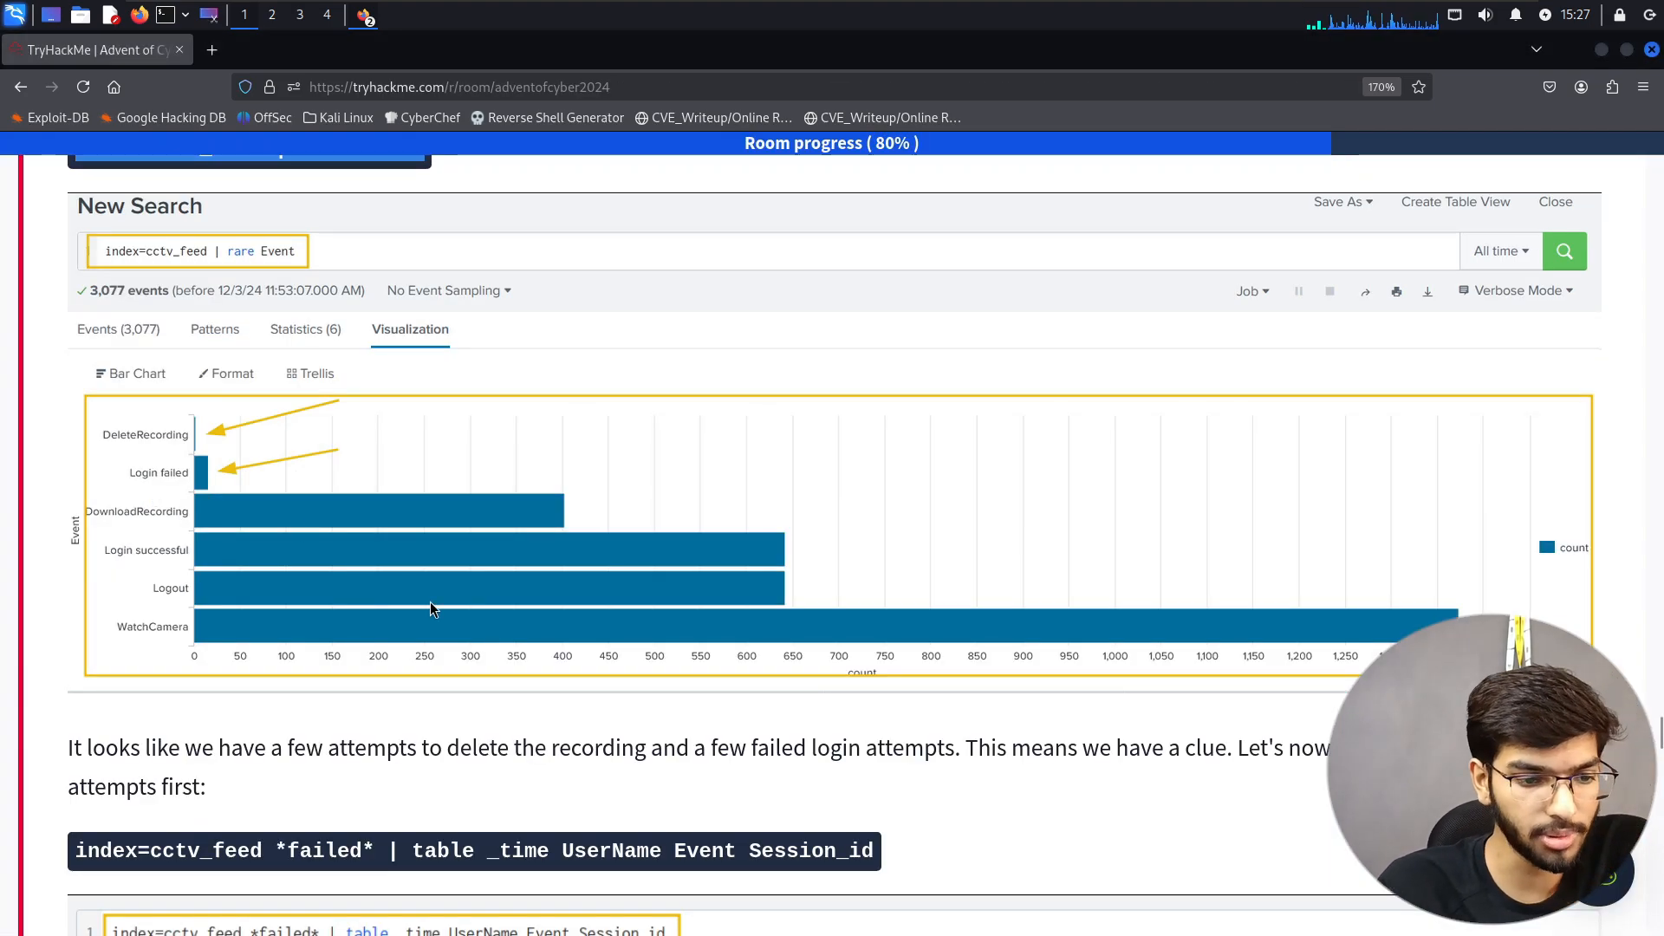
pyautogui.scroll(-5, 430, 601)
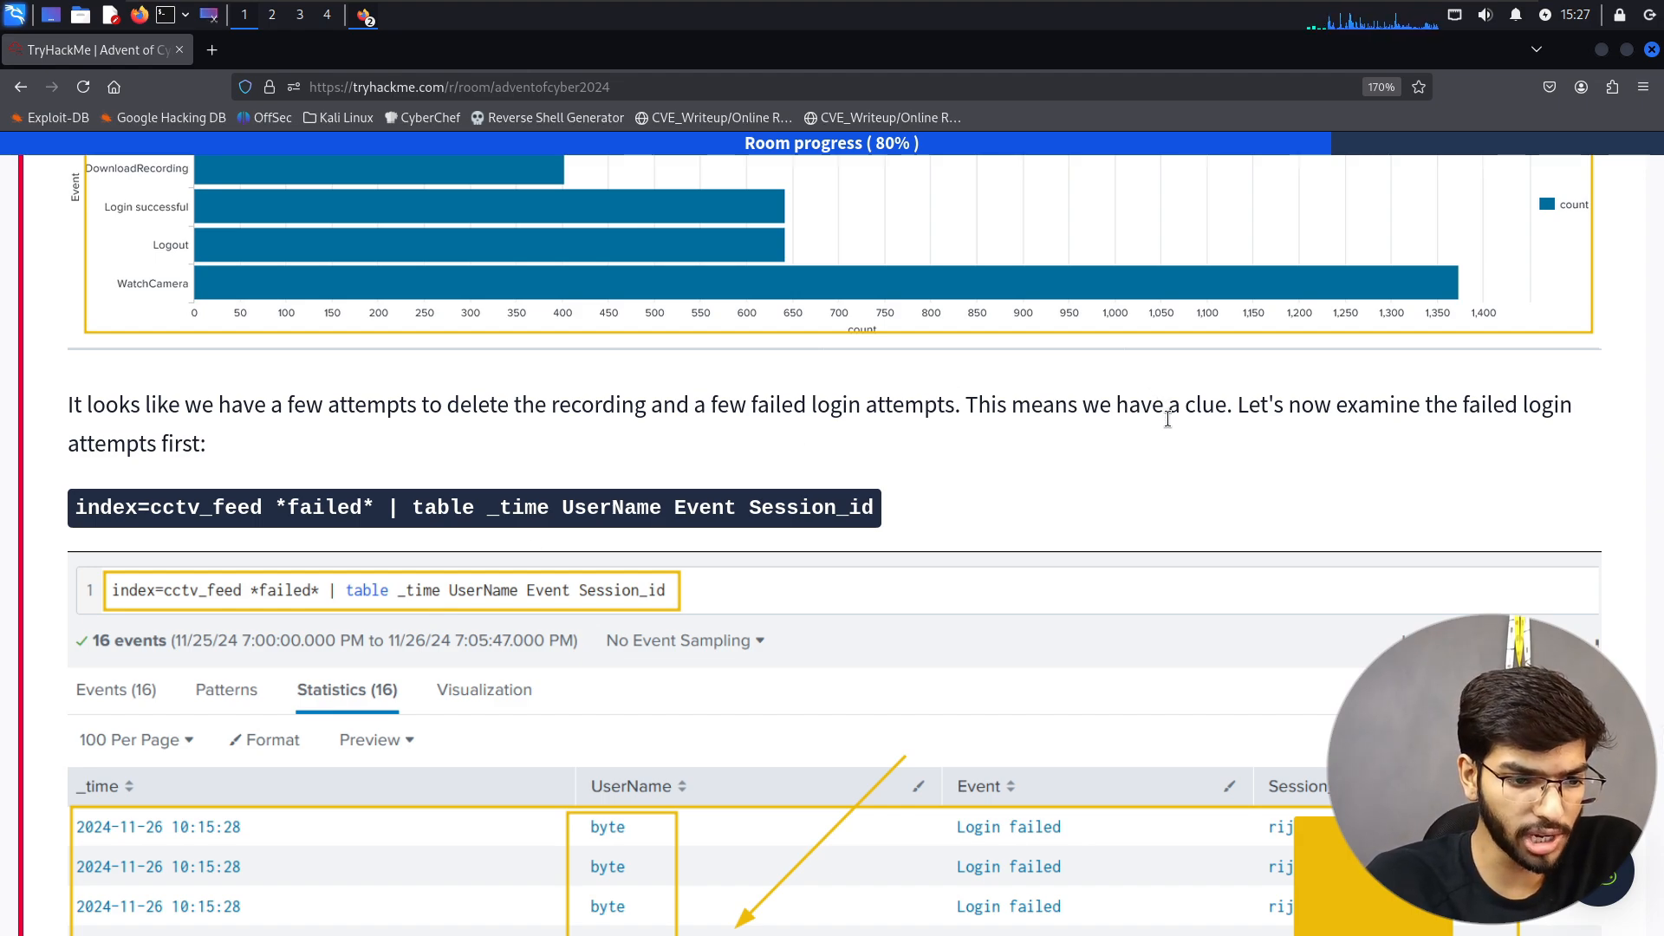
pyautogui.scroll(-2, 1168, 419)
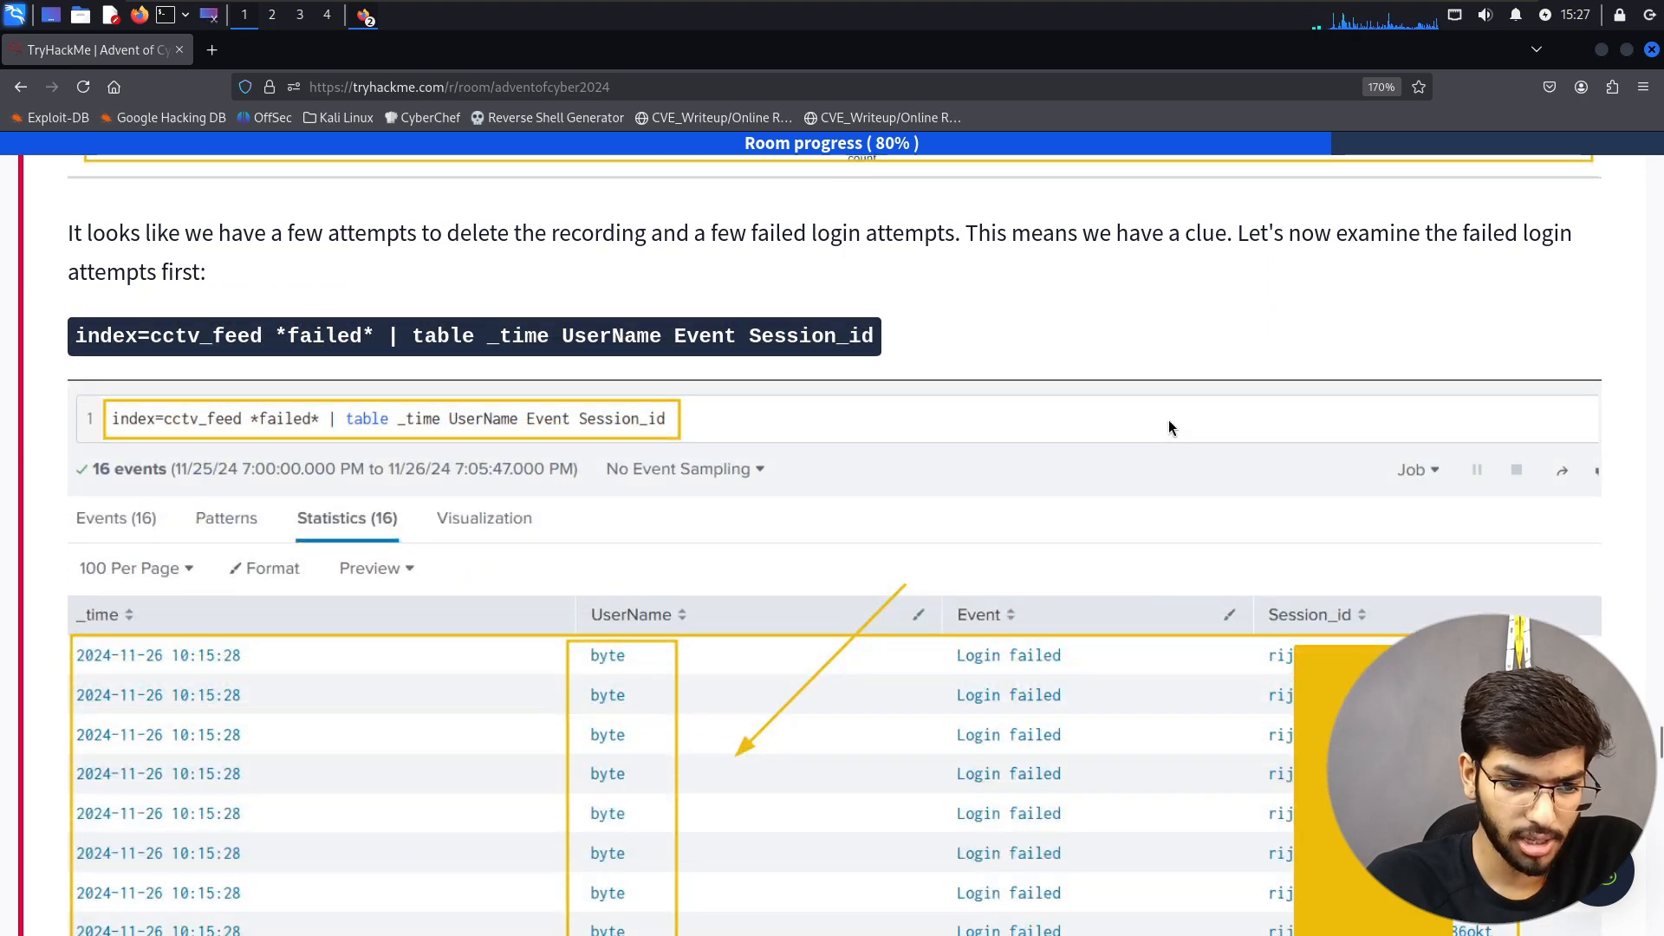
pyautogui.moveTo(76, 338); pyautogui.dragTo(853, 388)
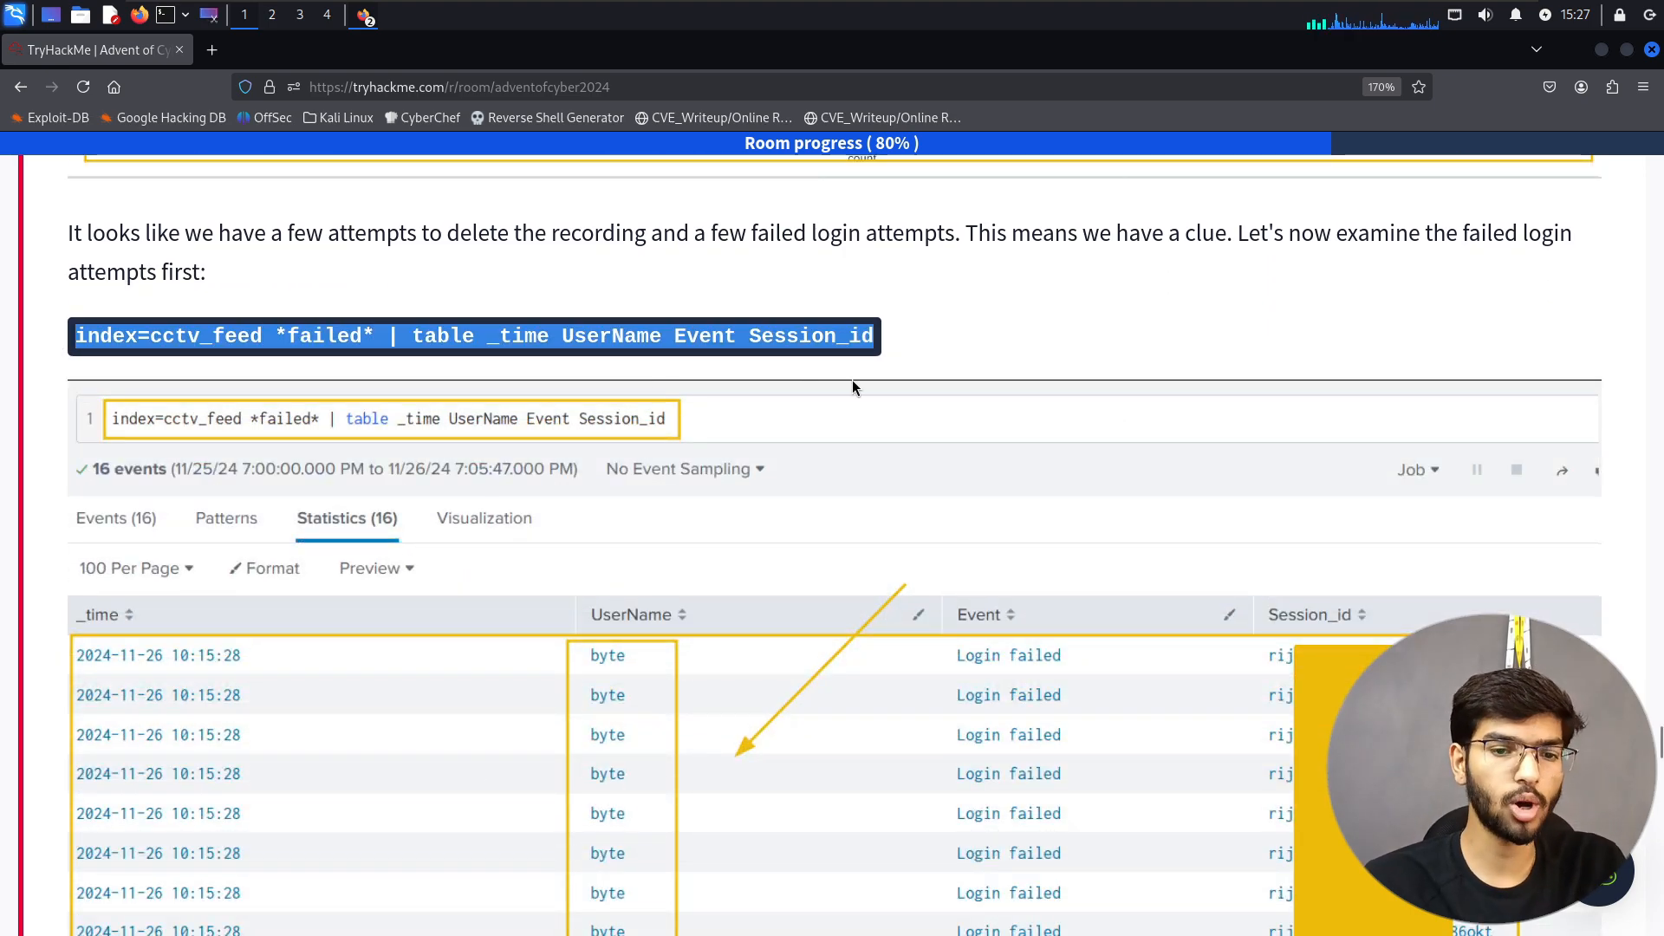
# - Switch to Splunk, replace the search with only "index=cctv_feed *failed* | table _time UserName Event Session_id", without the trailing caption, and run it
pyautogui.hotkey('alt', 'Tab')
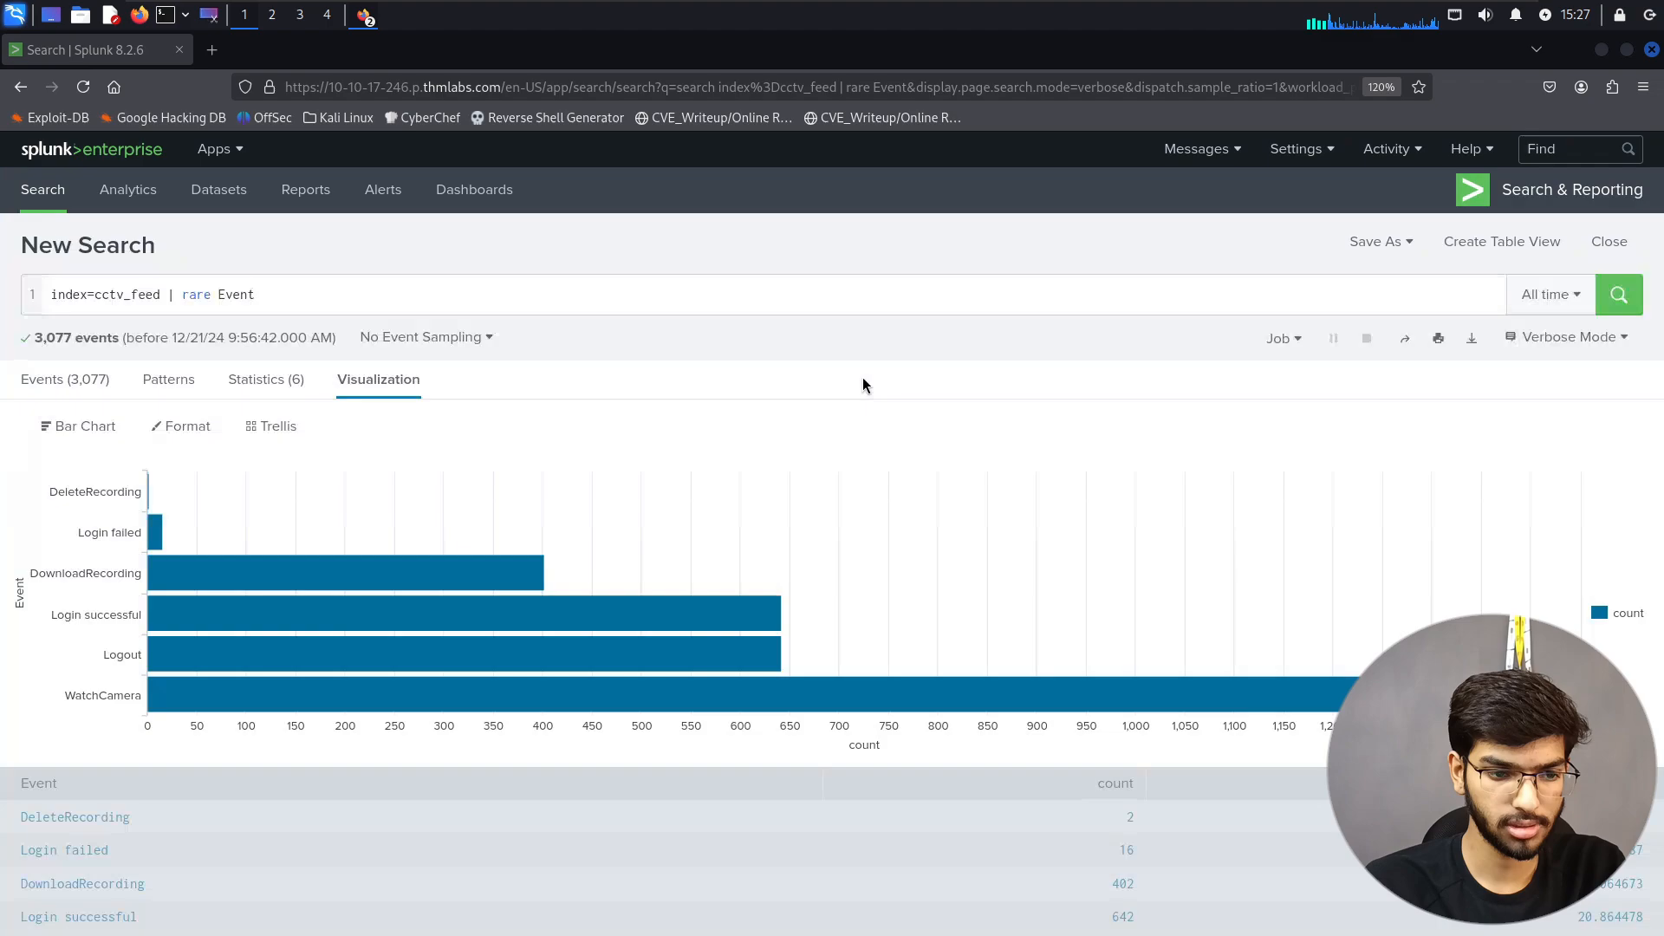
pyautogui.click(536, 279)
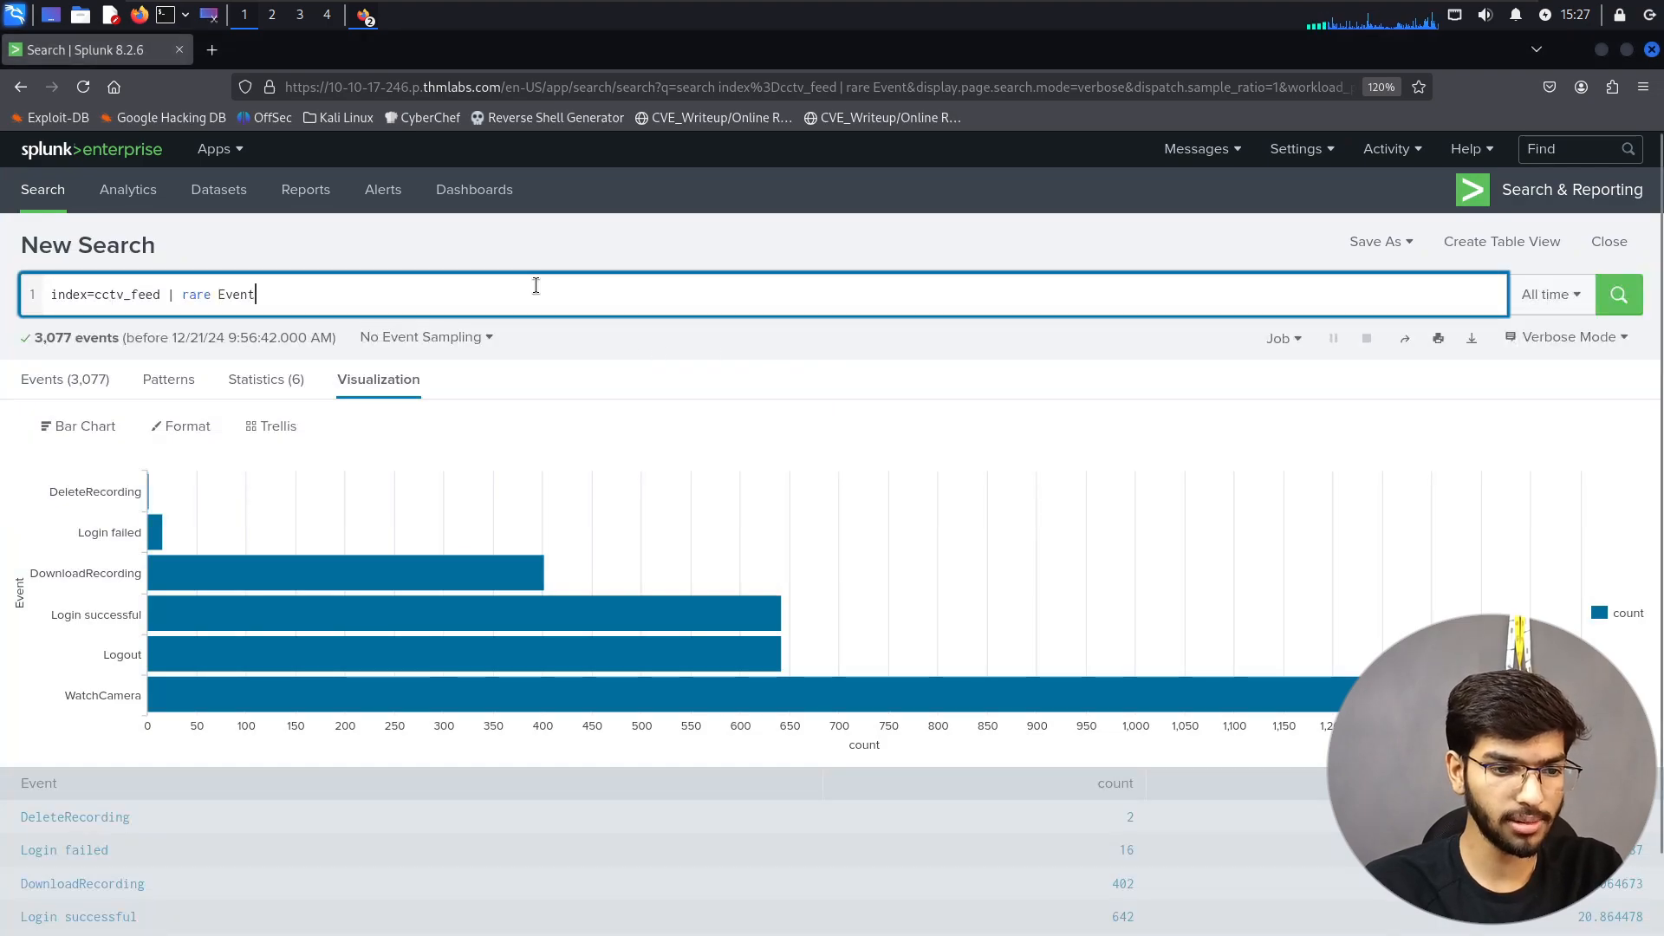
pyautogui.hotkey('ctrl', 'a')
pyautogui.write('index=cctv_feed *failed* | table _time UserName Event Session_id  Create a table of interesting fields')
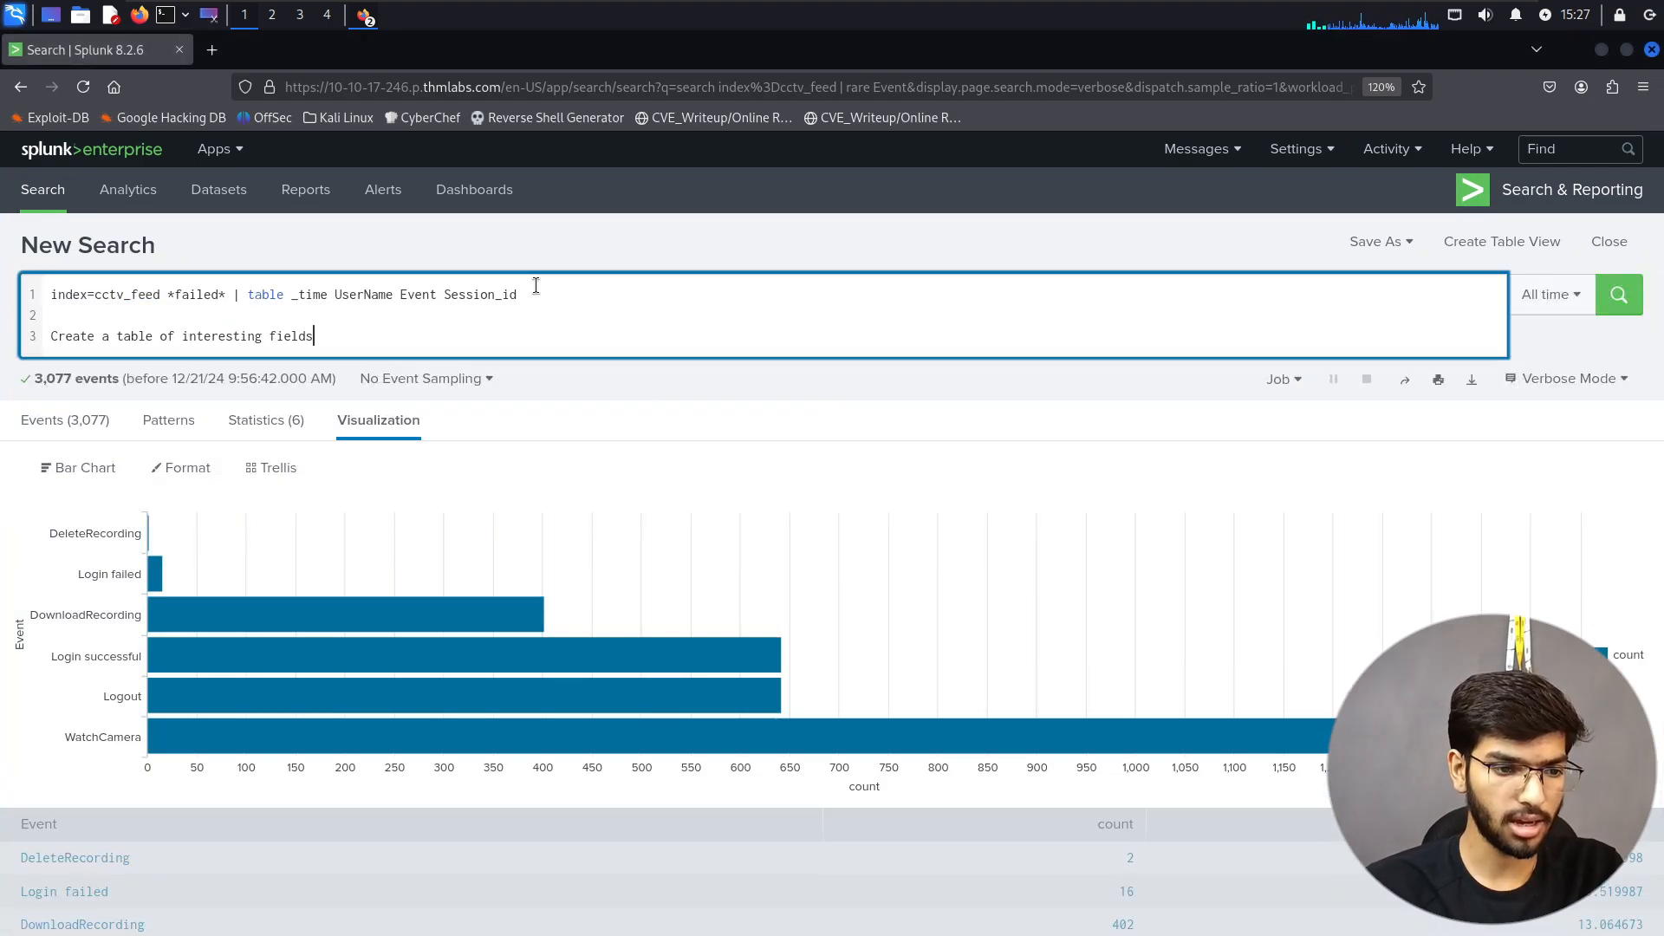
pyautogui.hotkey('shift', 'Home')
pyautogui.press('BackSpace')
pyautogui.press('BackSpace')
pyautogui.press('BackSpace')
pyautogui.hotkey('alt', 'Tab')
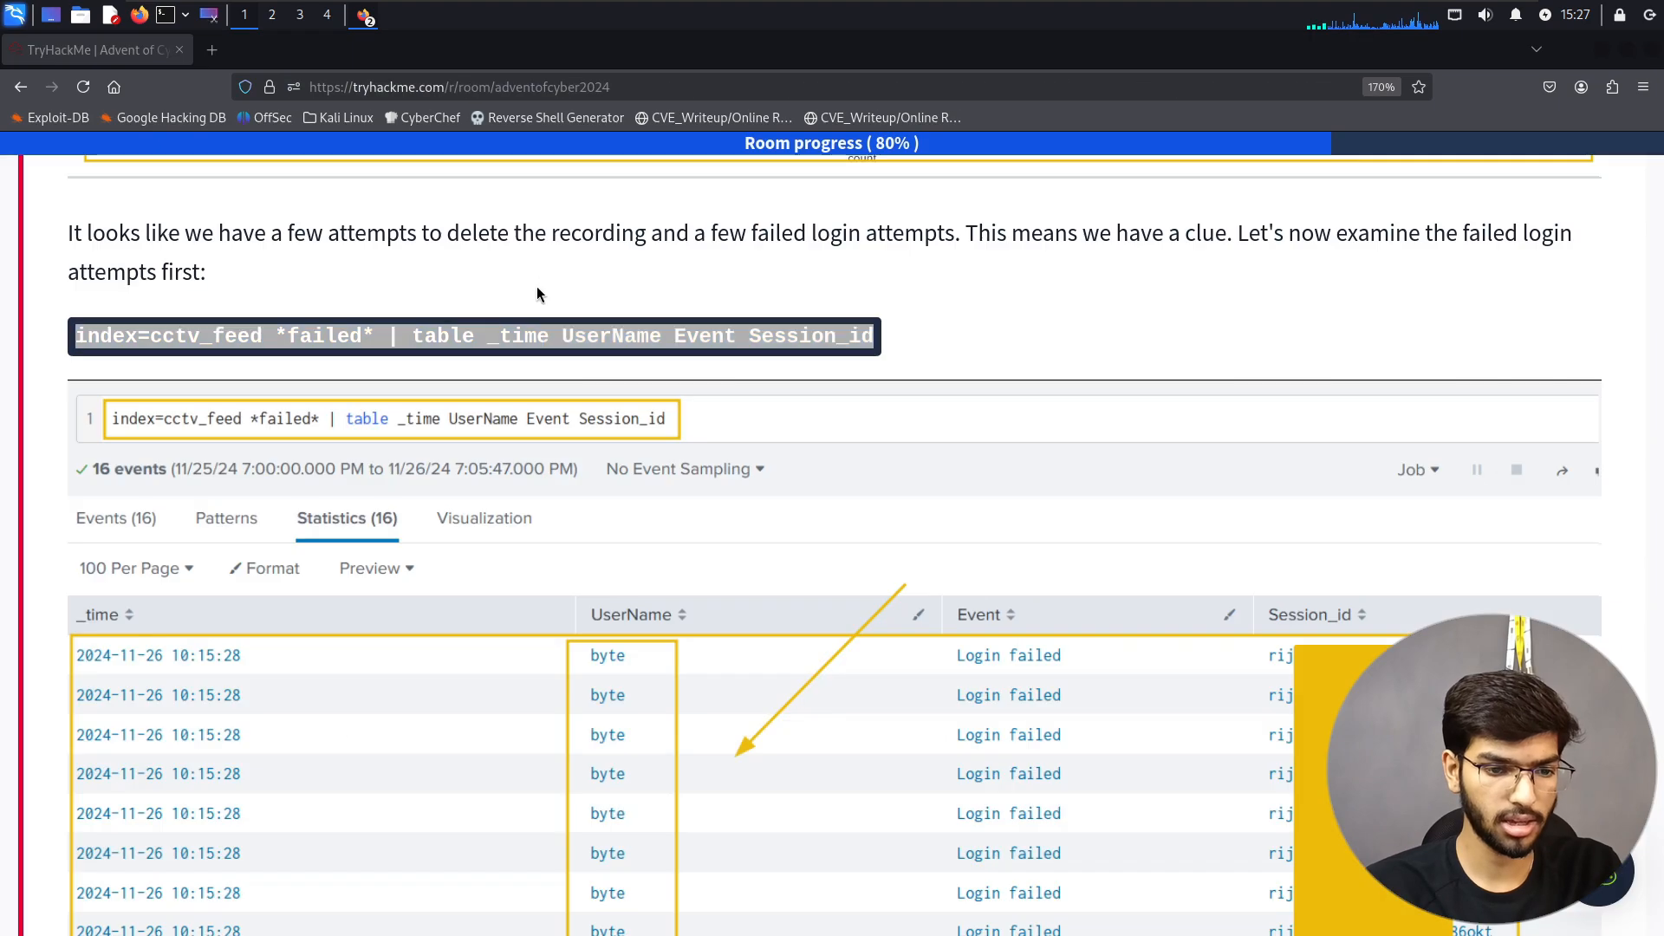
pyautogui.hotkey('alt', 'Tab')
pyautogui.press('Return')
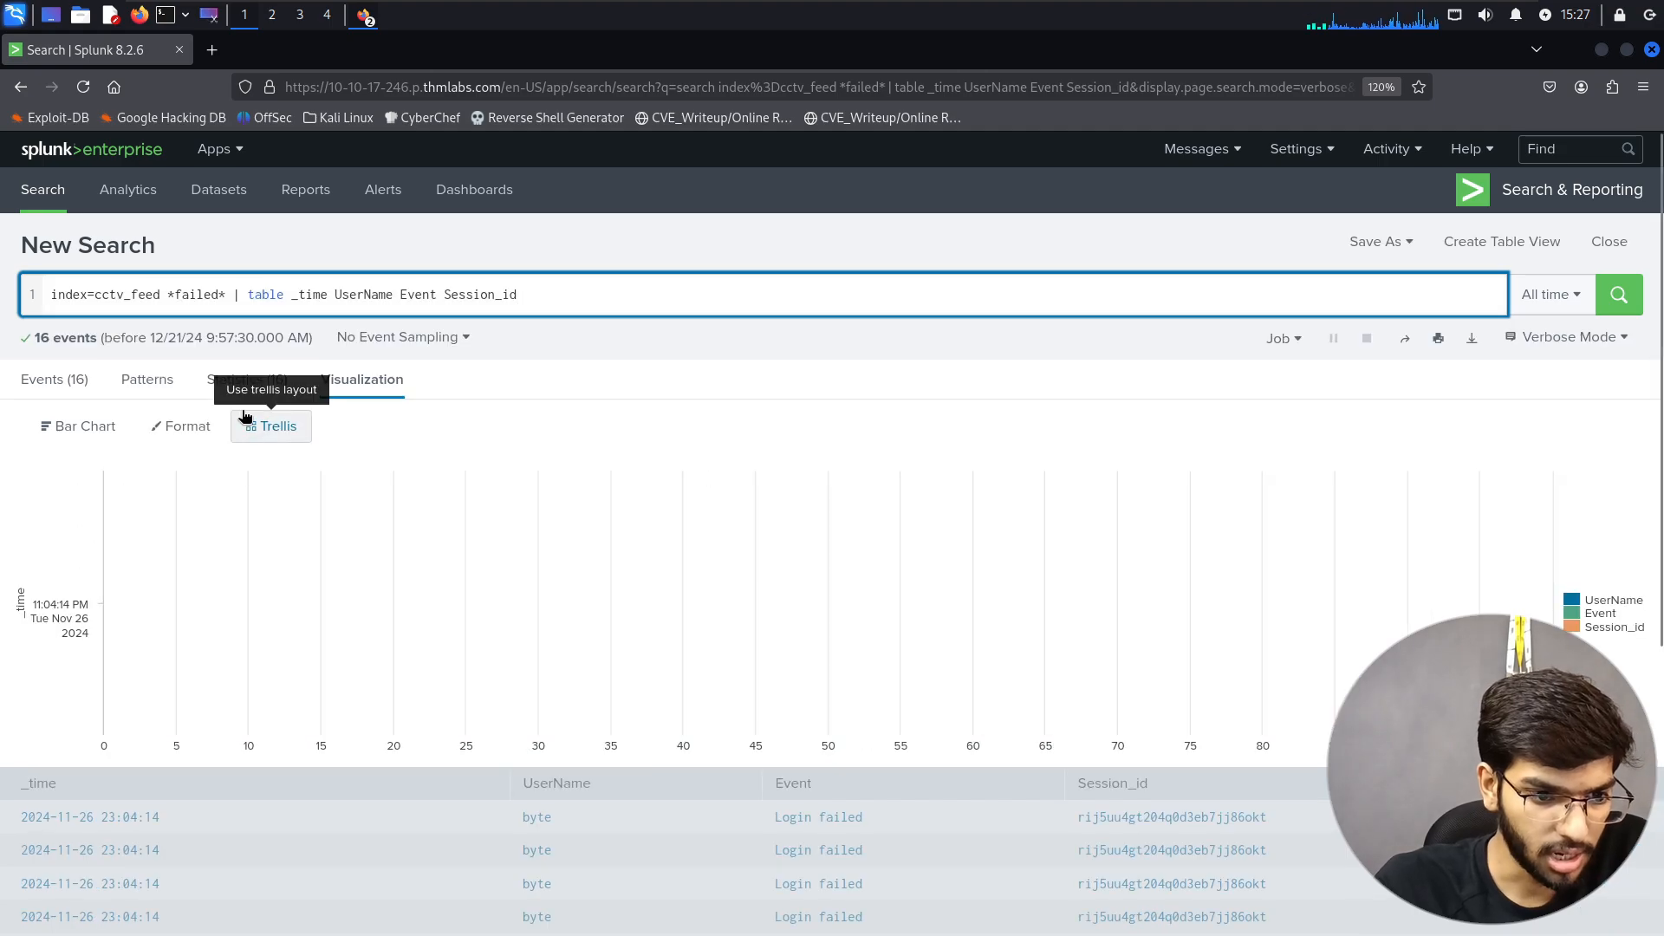
# - Show the failed login results as a statistics table and review the user names and session IDs
pyautogui.click(244, 384)
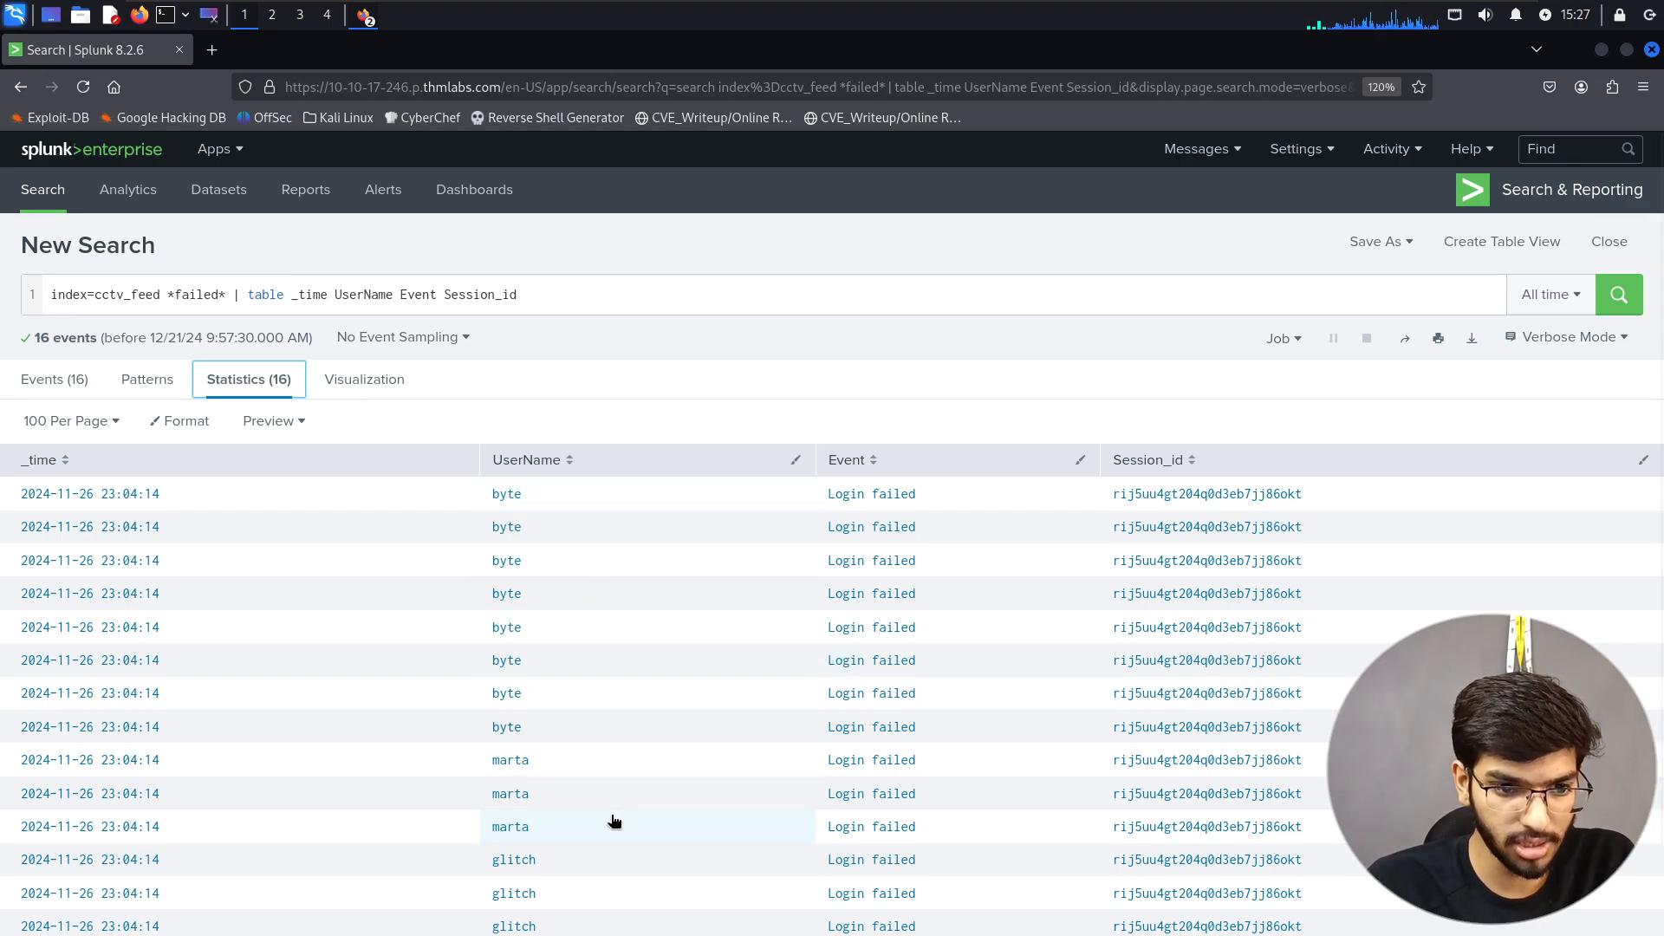
pyautogui.scroll(-2, 613, 821)
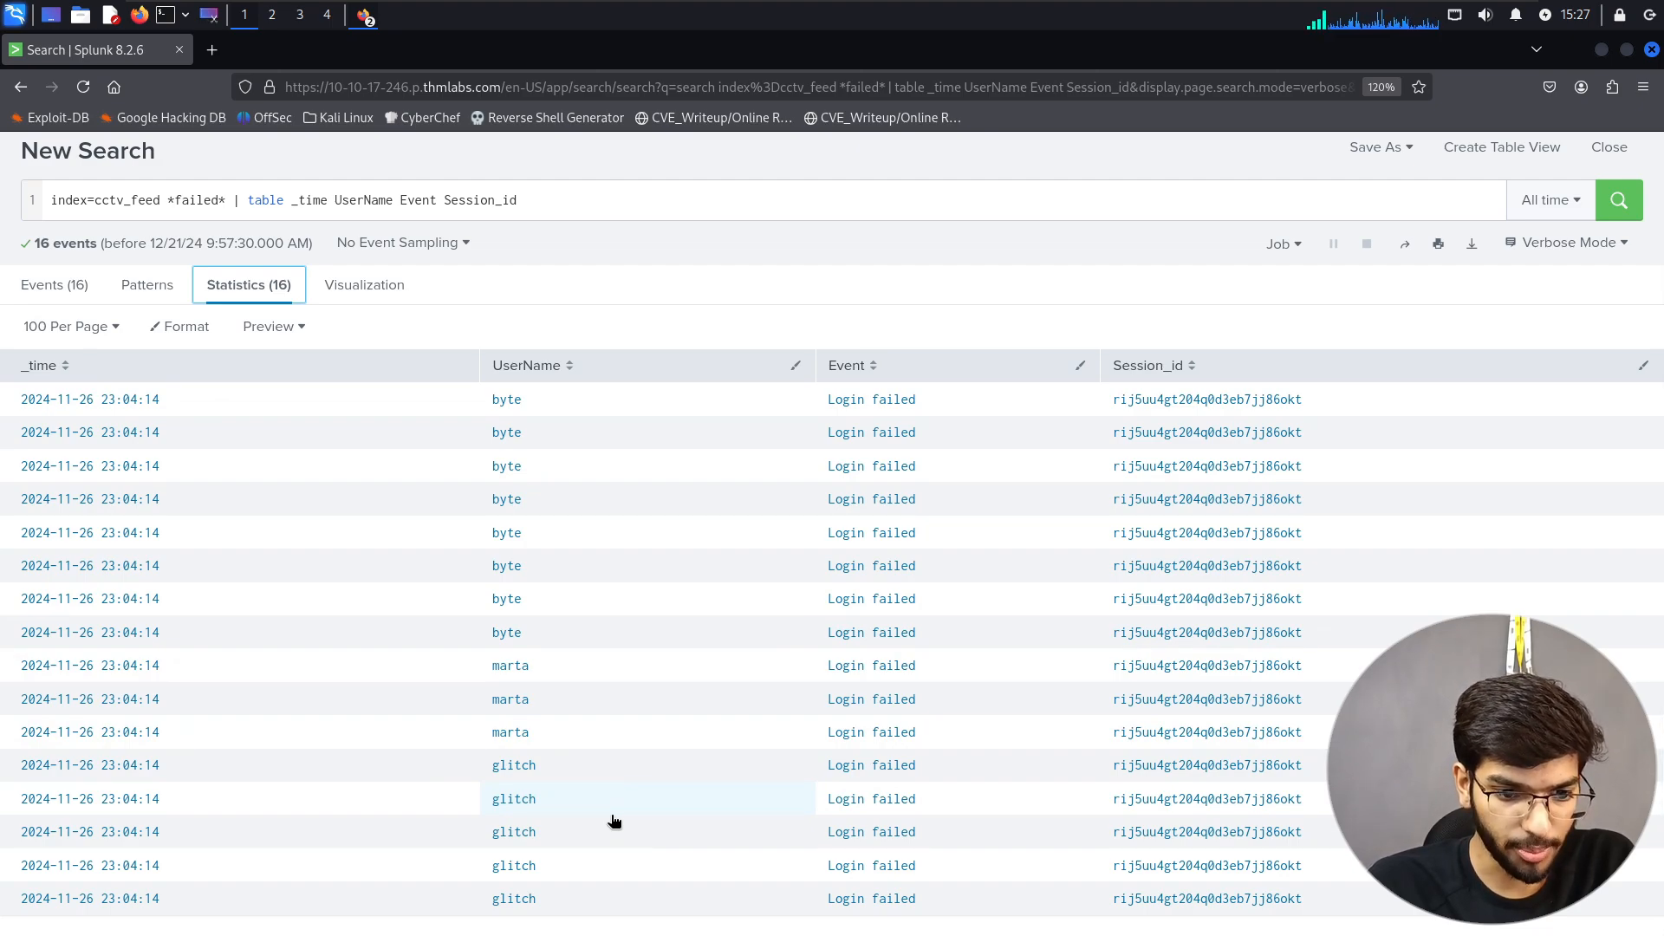
pyautogui.scroll(2, 614, 821)
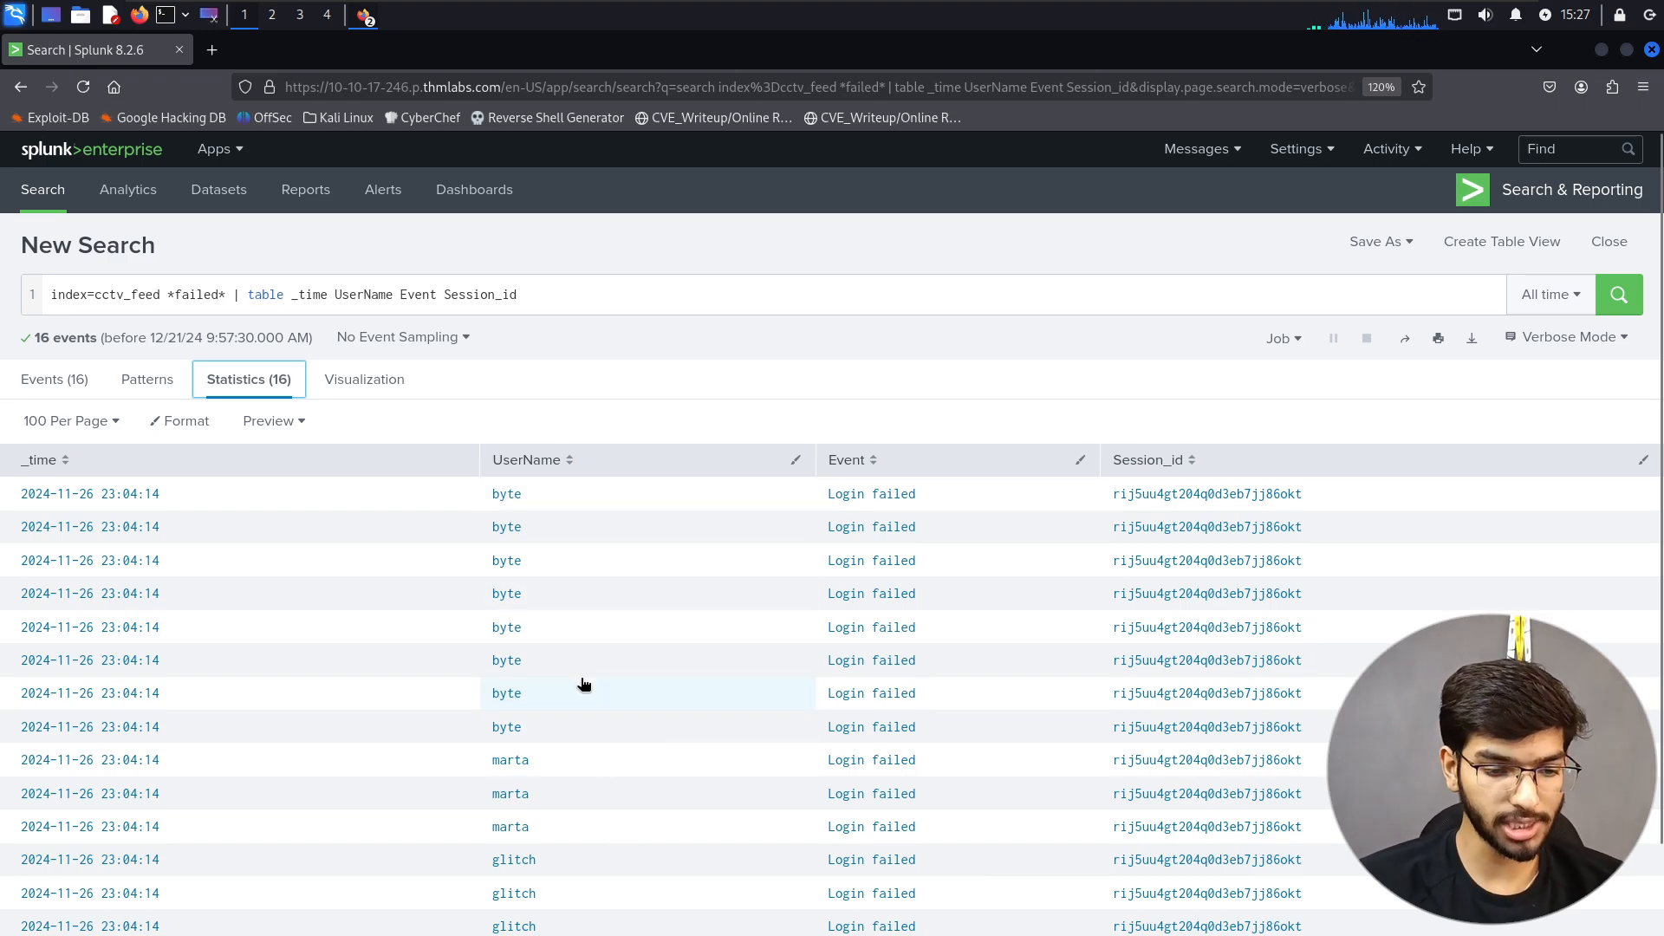
pyautogui.scroll(-2, 584, 684)
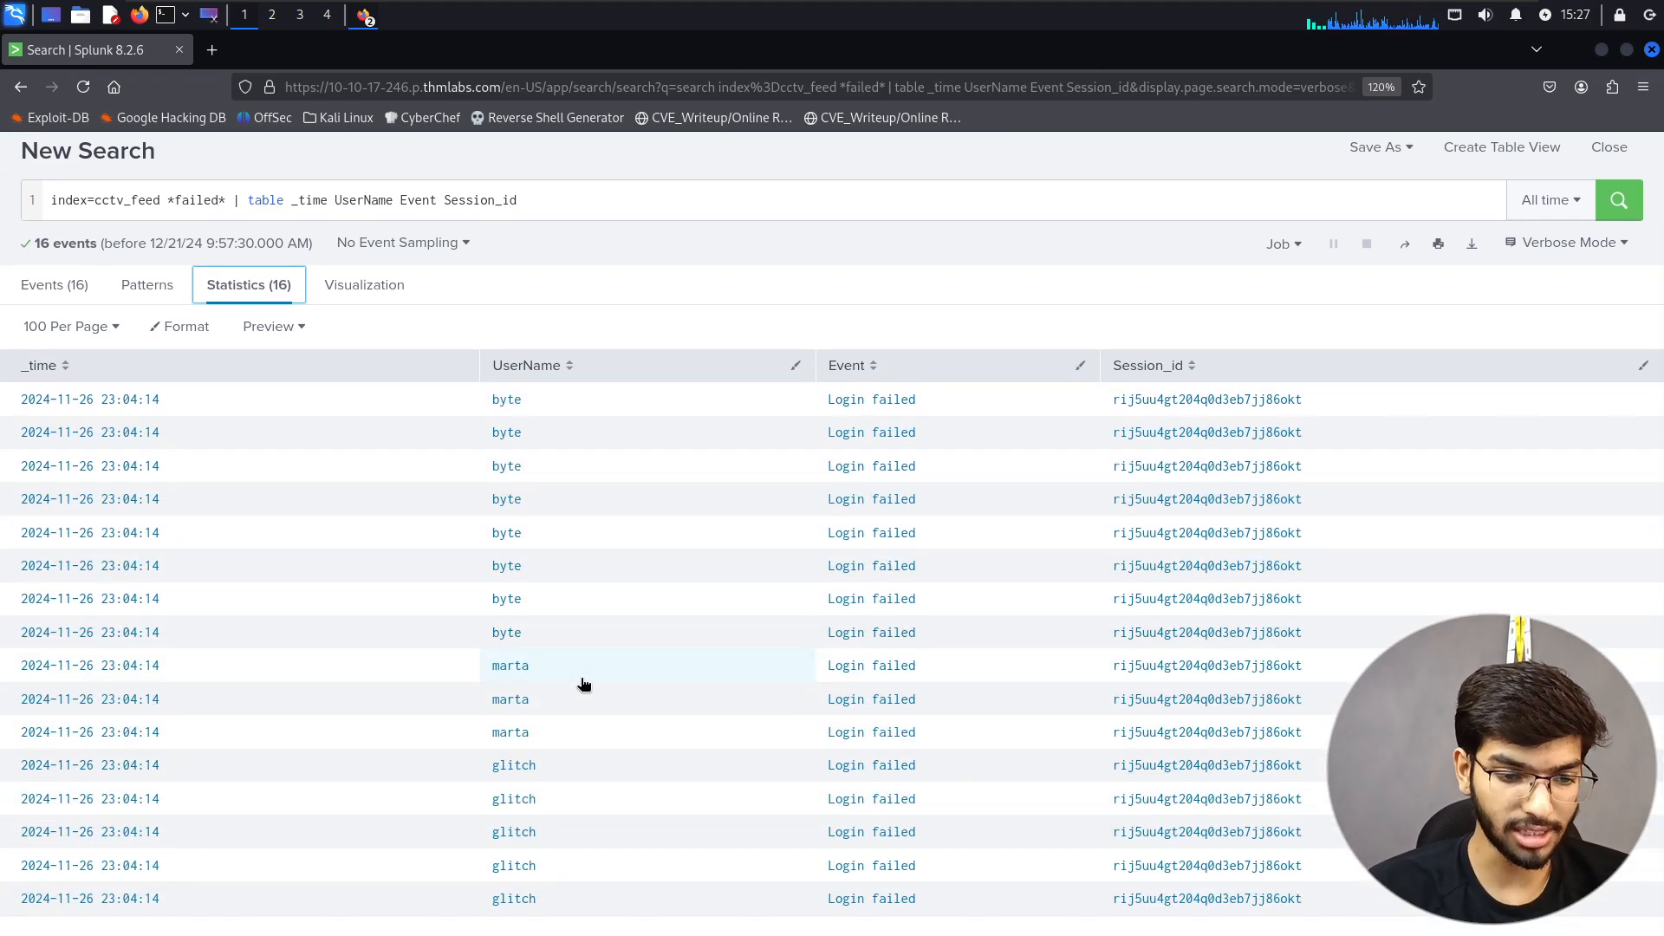
# - Compare the Splunk failed login table with the TryHackMe example and read the Narrowing Down Our Investigation section
pyautogui.hotkey('alt', 'Tab')
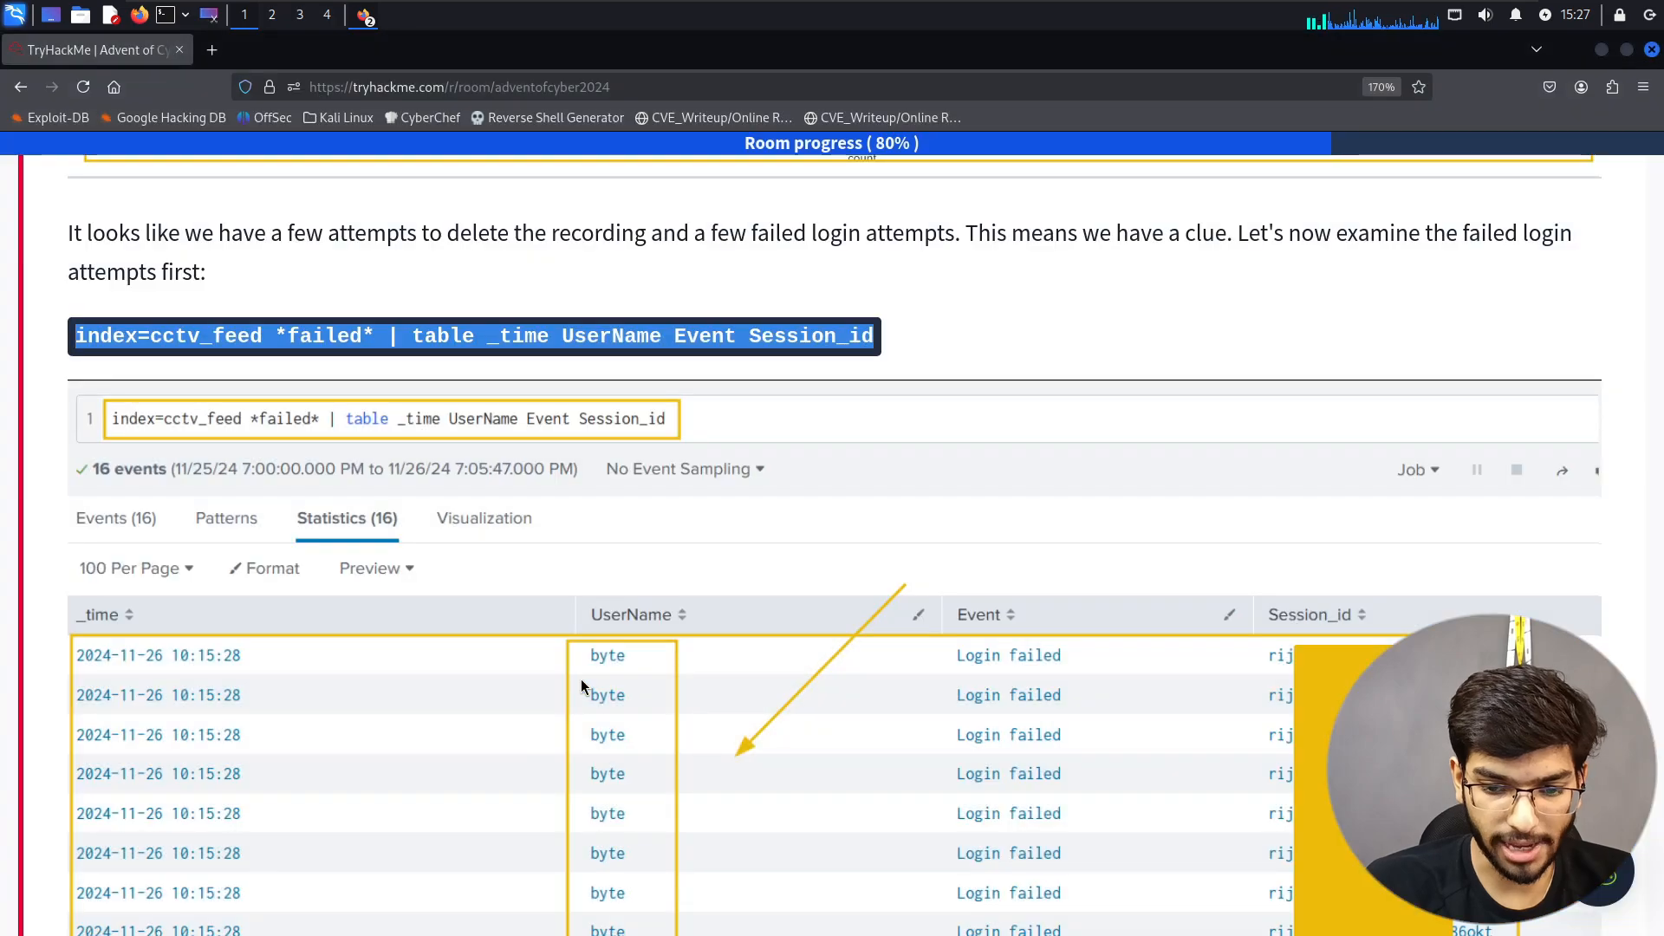
pyautogui.scroll(-10, 581, 680)
pyautogui.scroll(5, 580, 678)
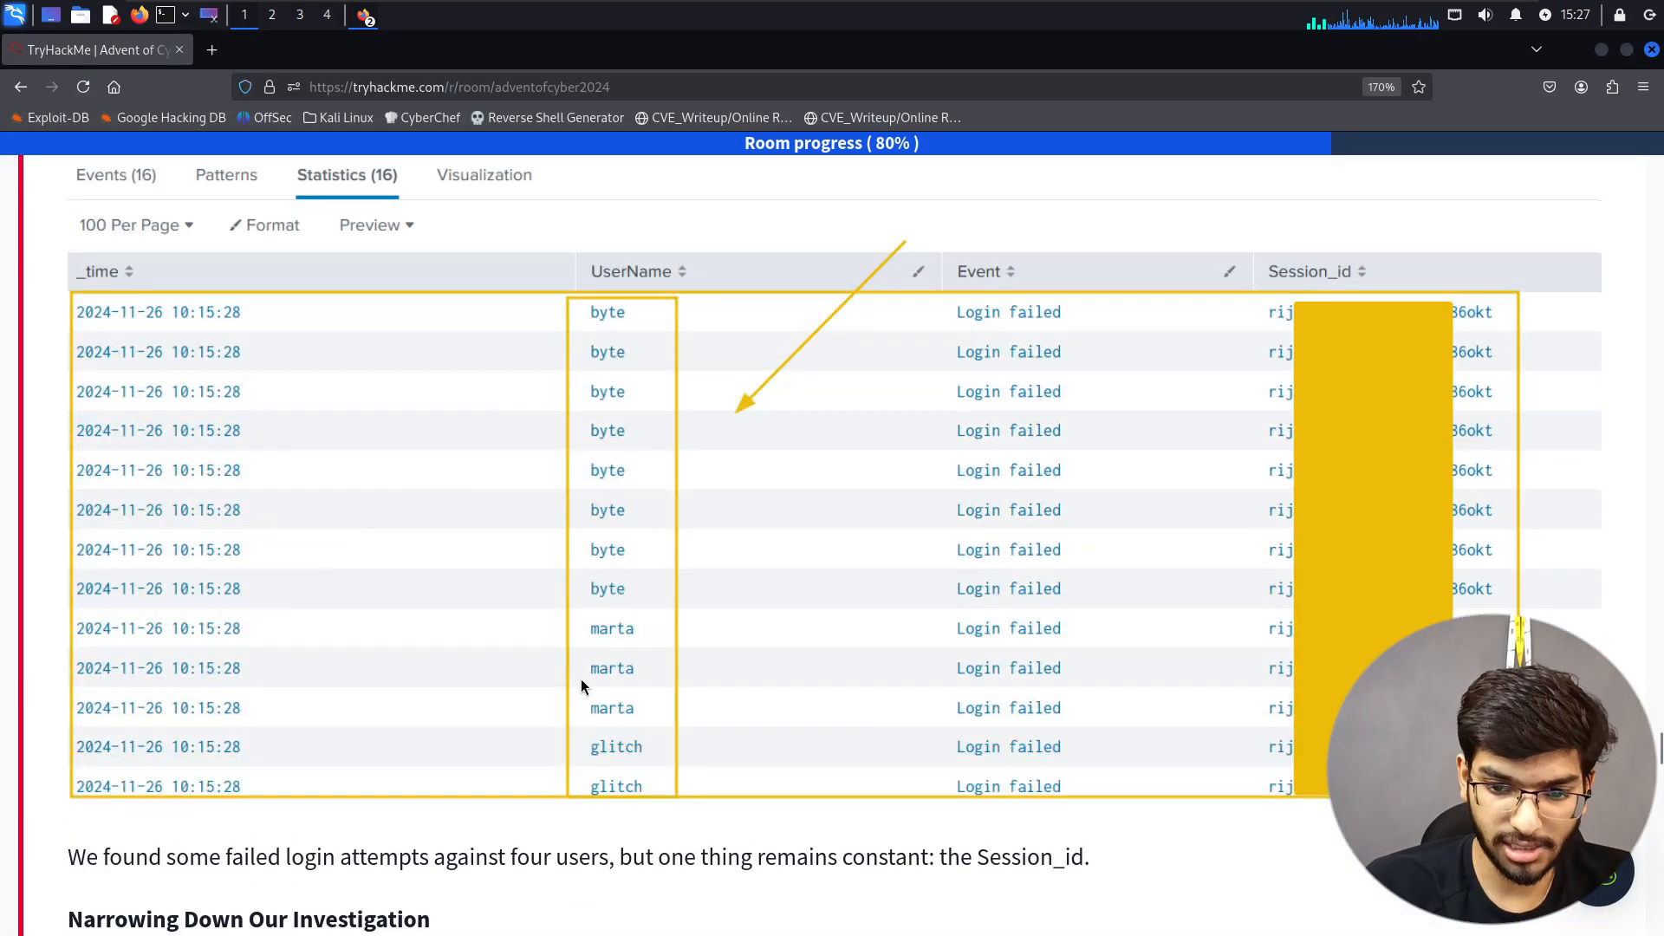
pyautogui.hotkey('alt', 'Tab')
pyautogui.hotkey('alt', 'Tab')
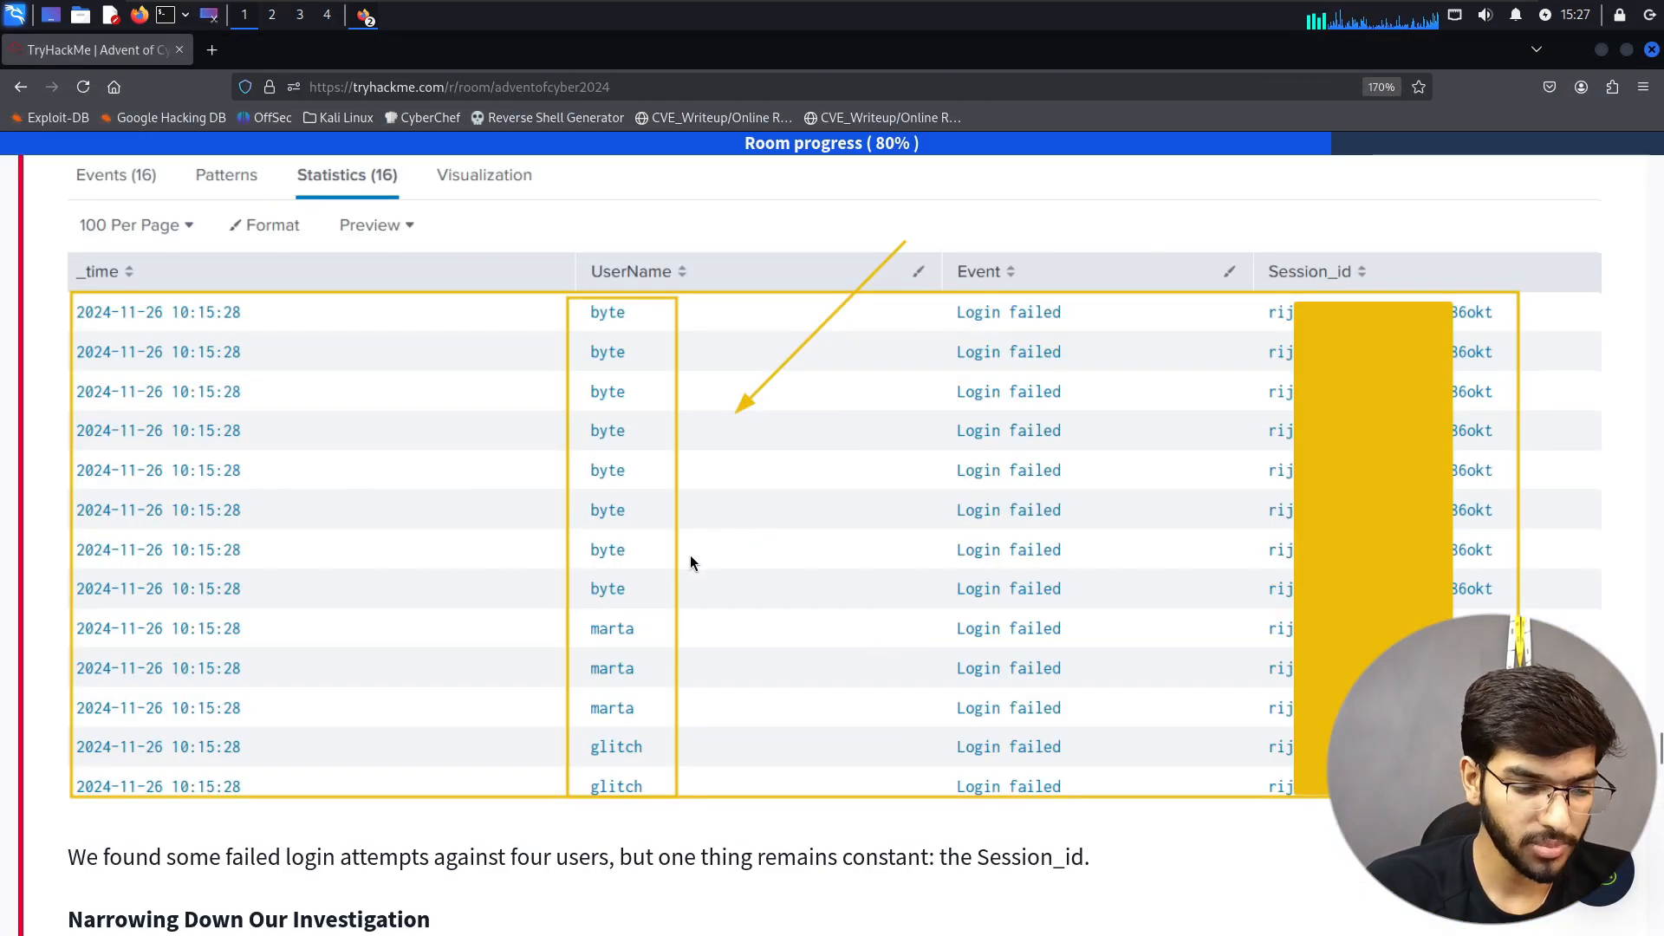
pyautogui.scroll(-3, 691, 559)
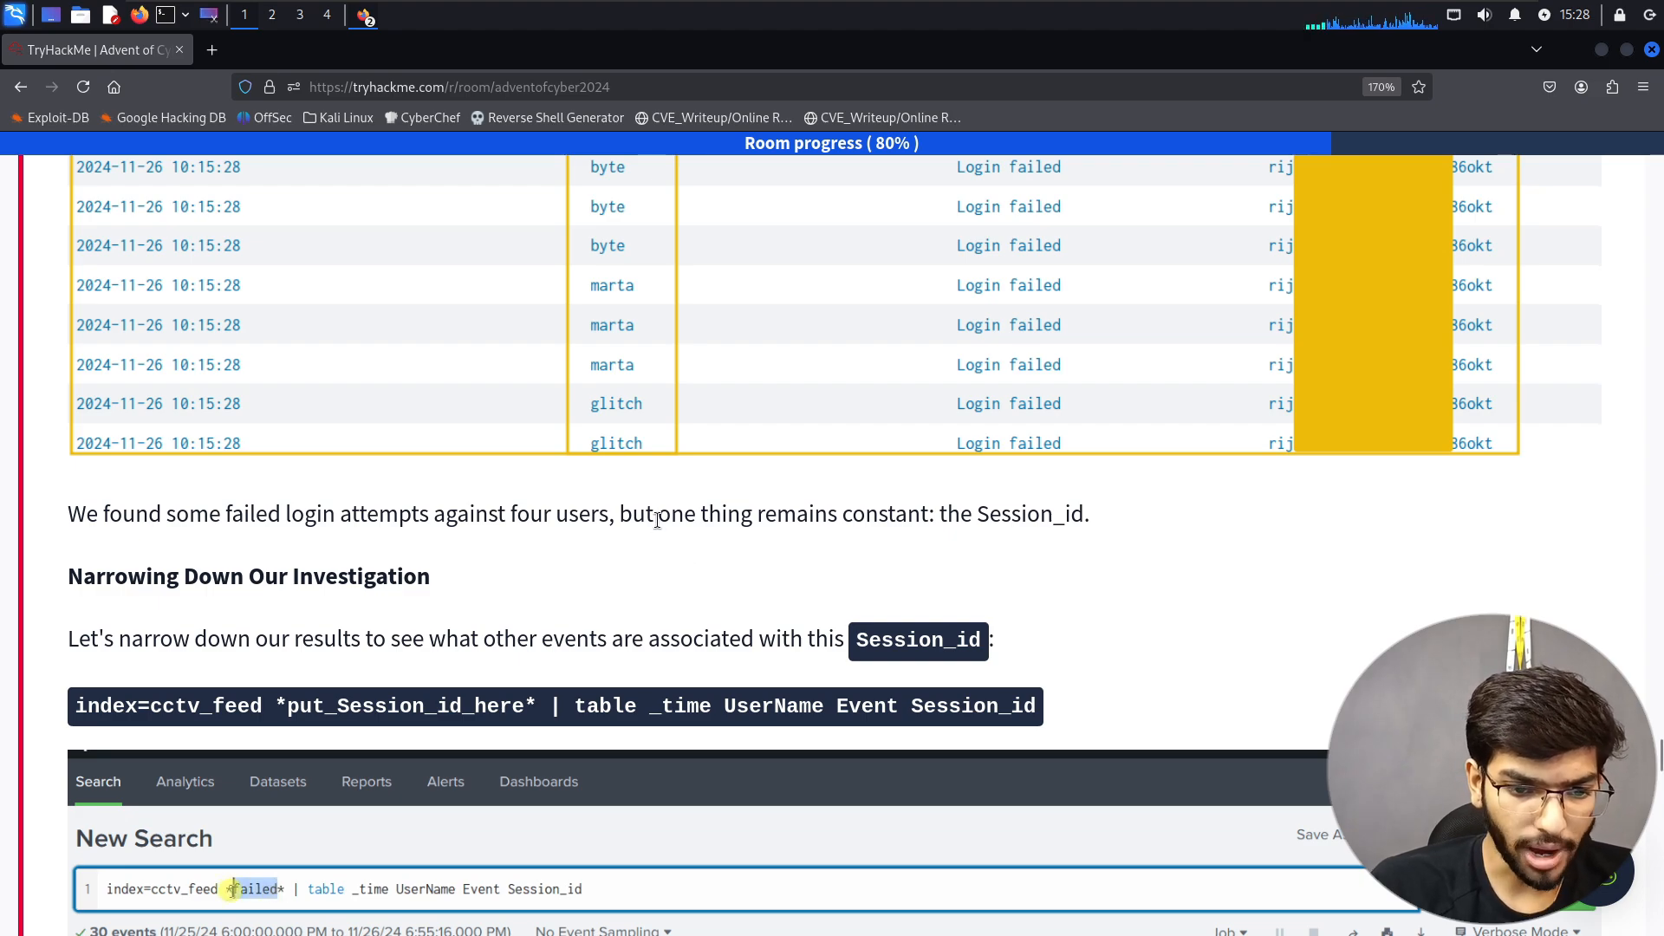
pyautogui.hotkey('alt', 'Tab')
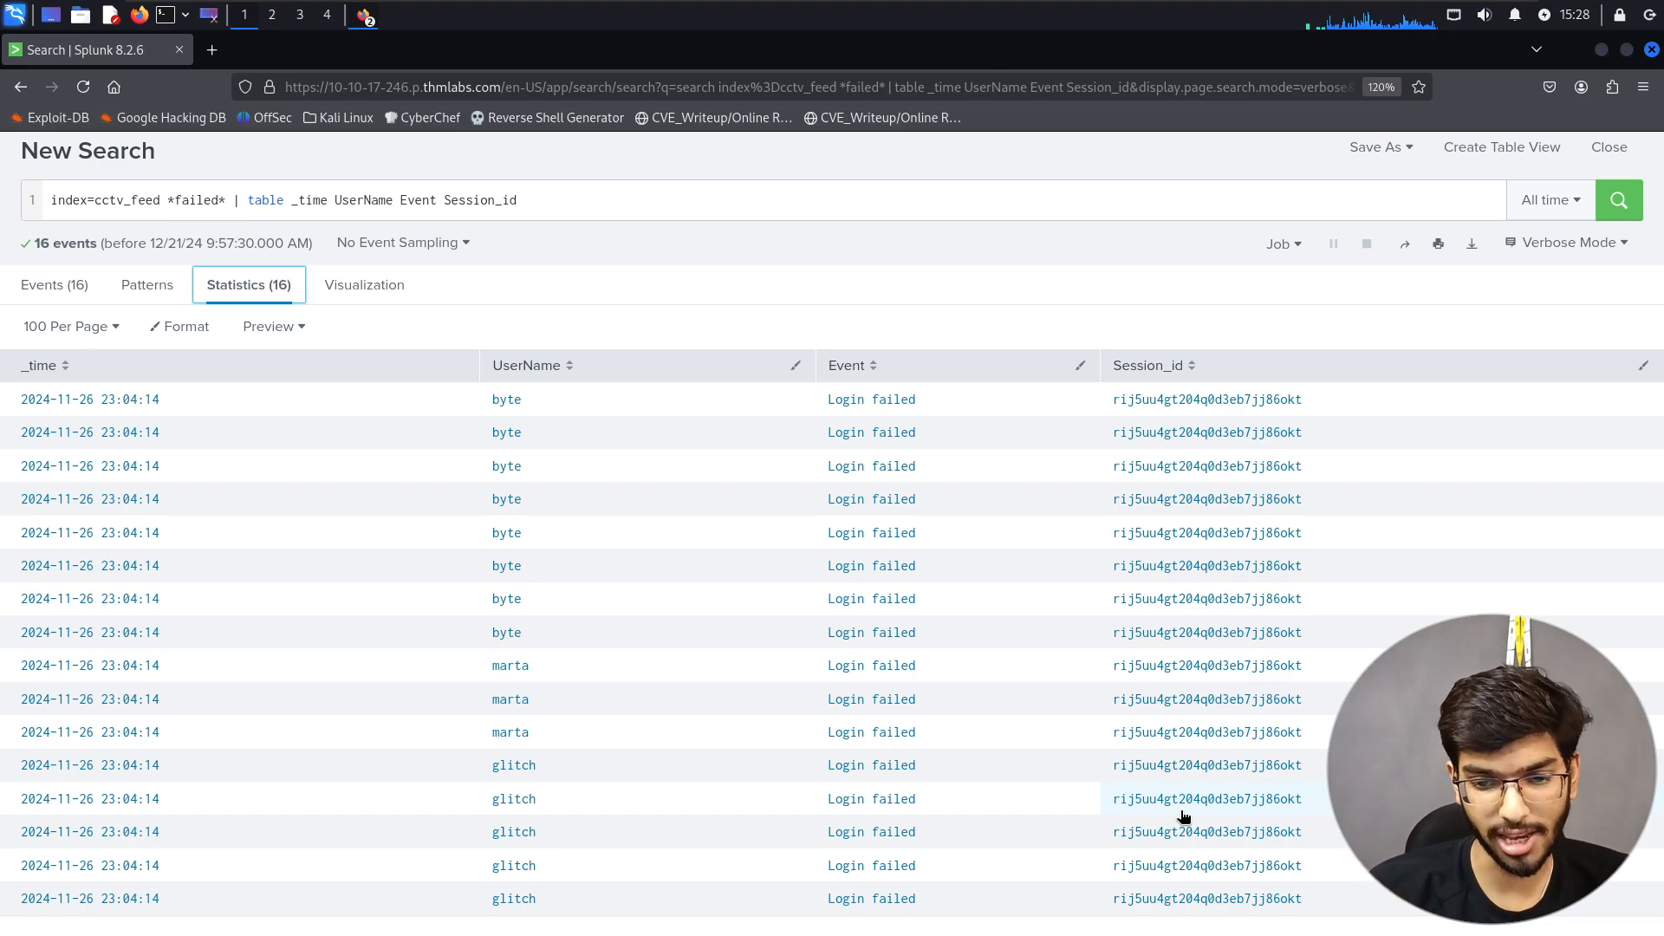
pyautogui.hotkey('alt', 'Tab')
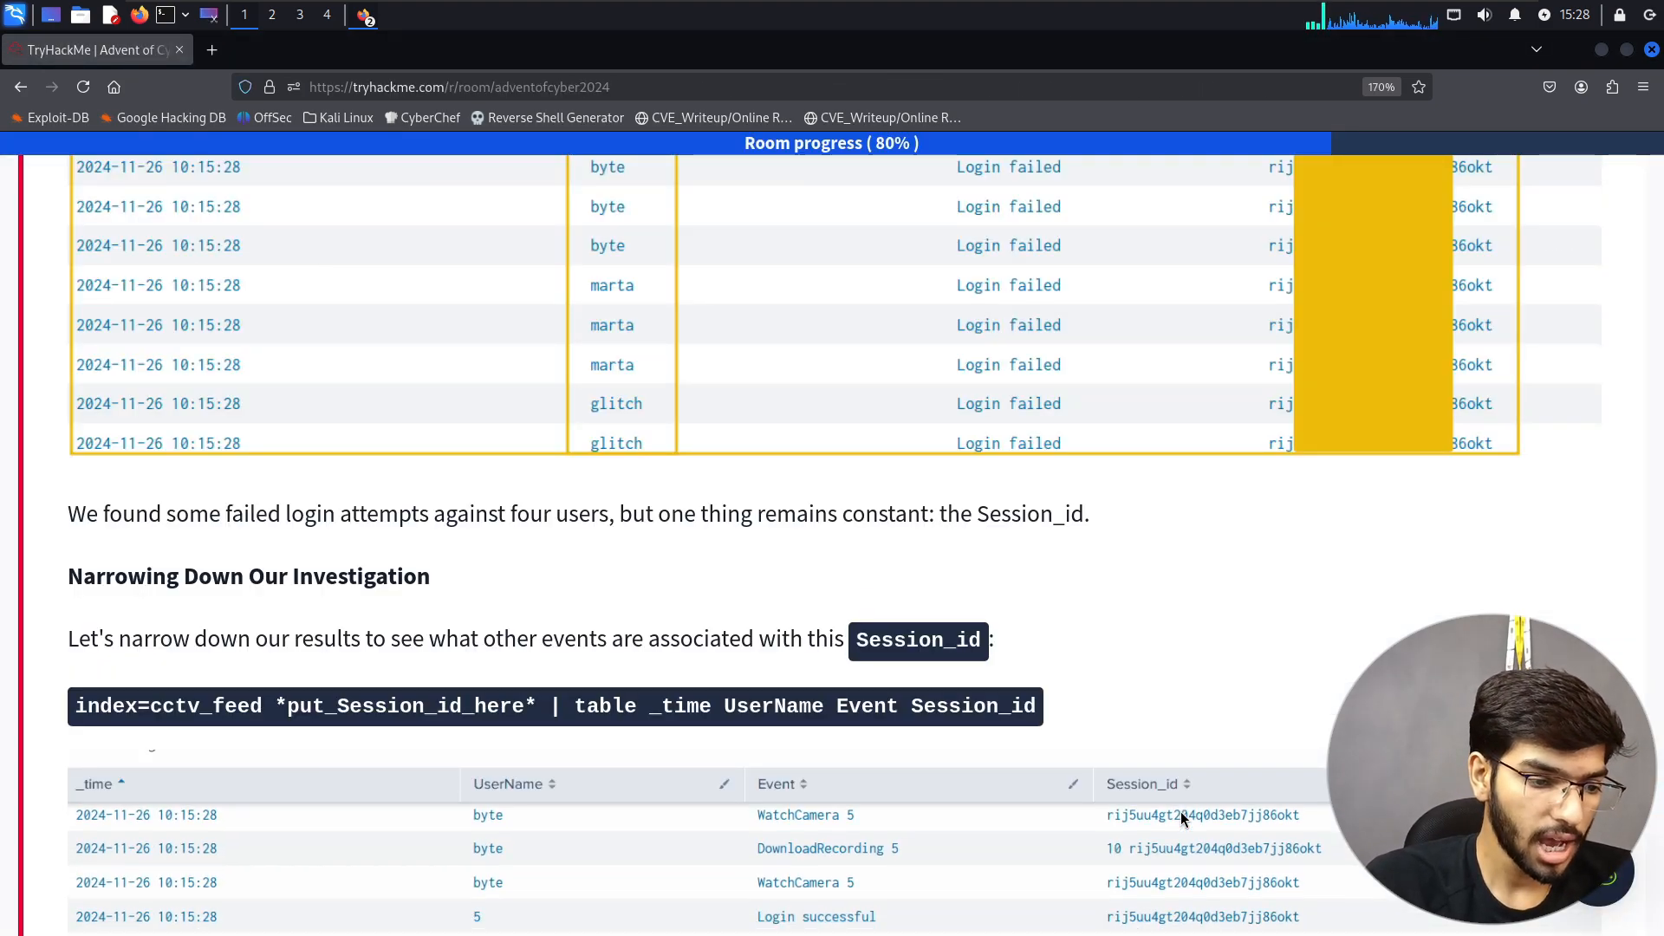
pyautogui.scroll(-2, 1180, 811)
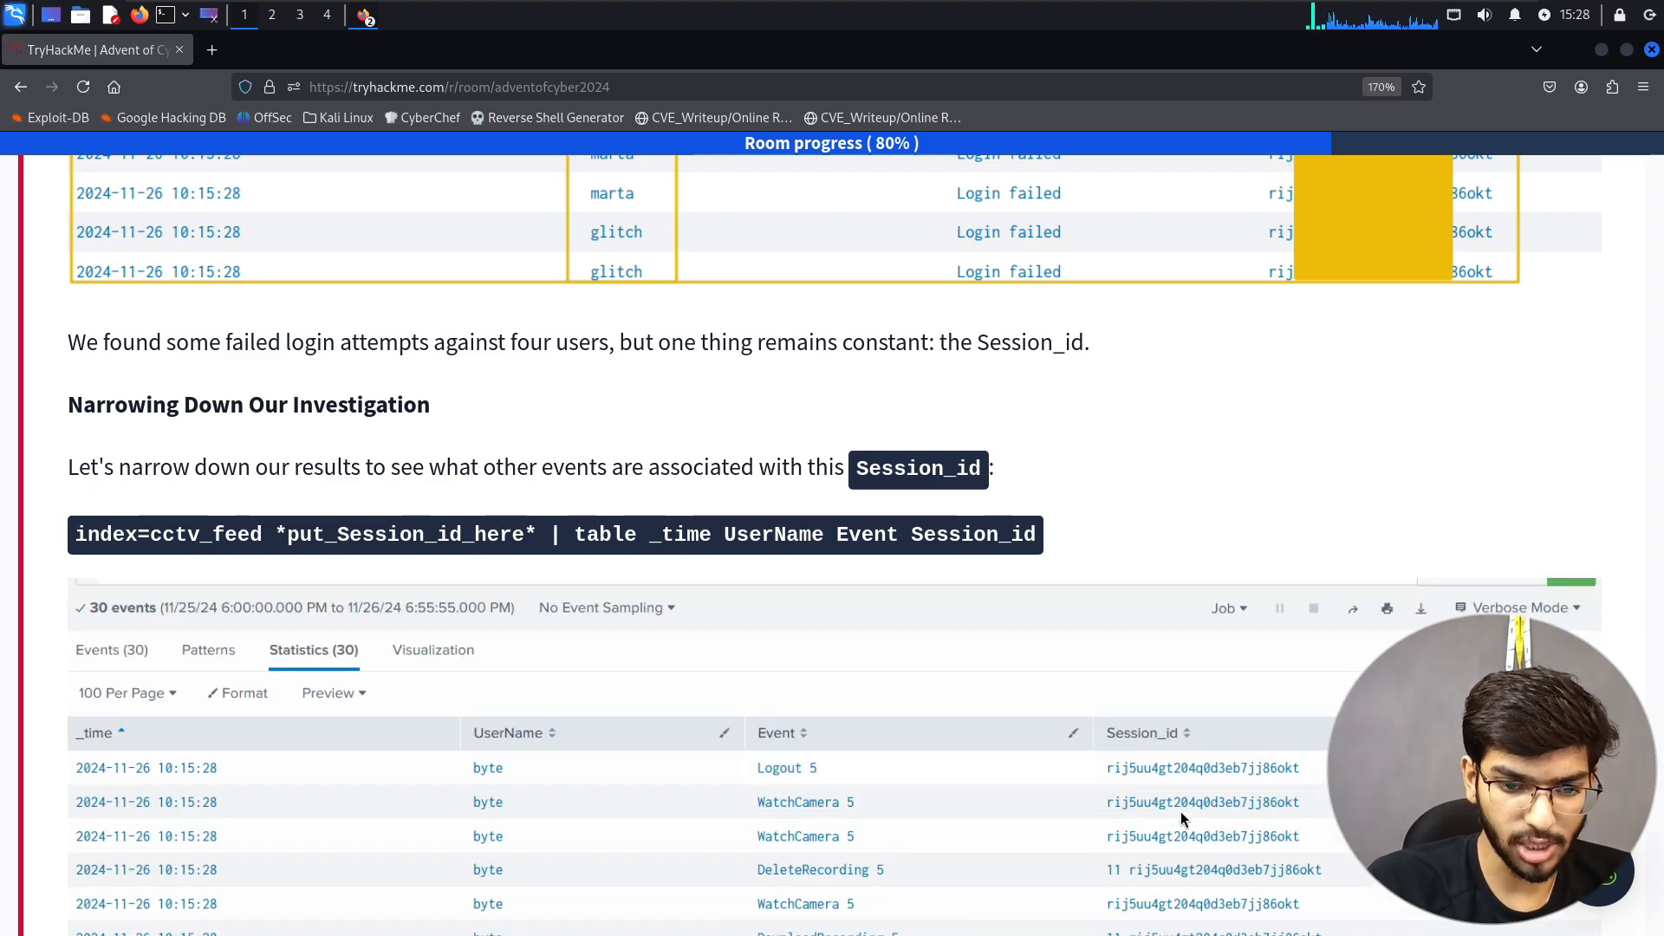
pyautogui.scroll(-2, 1182, 815)
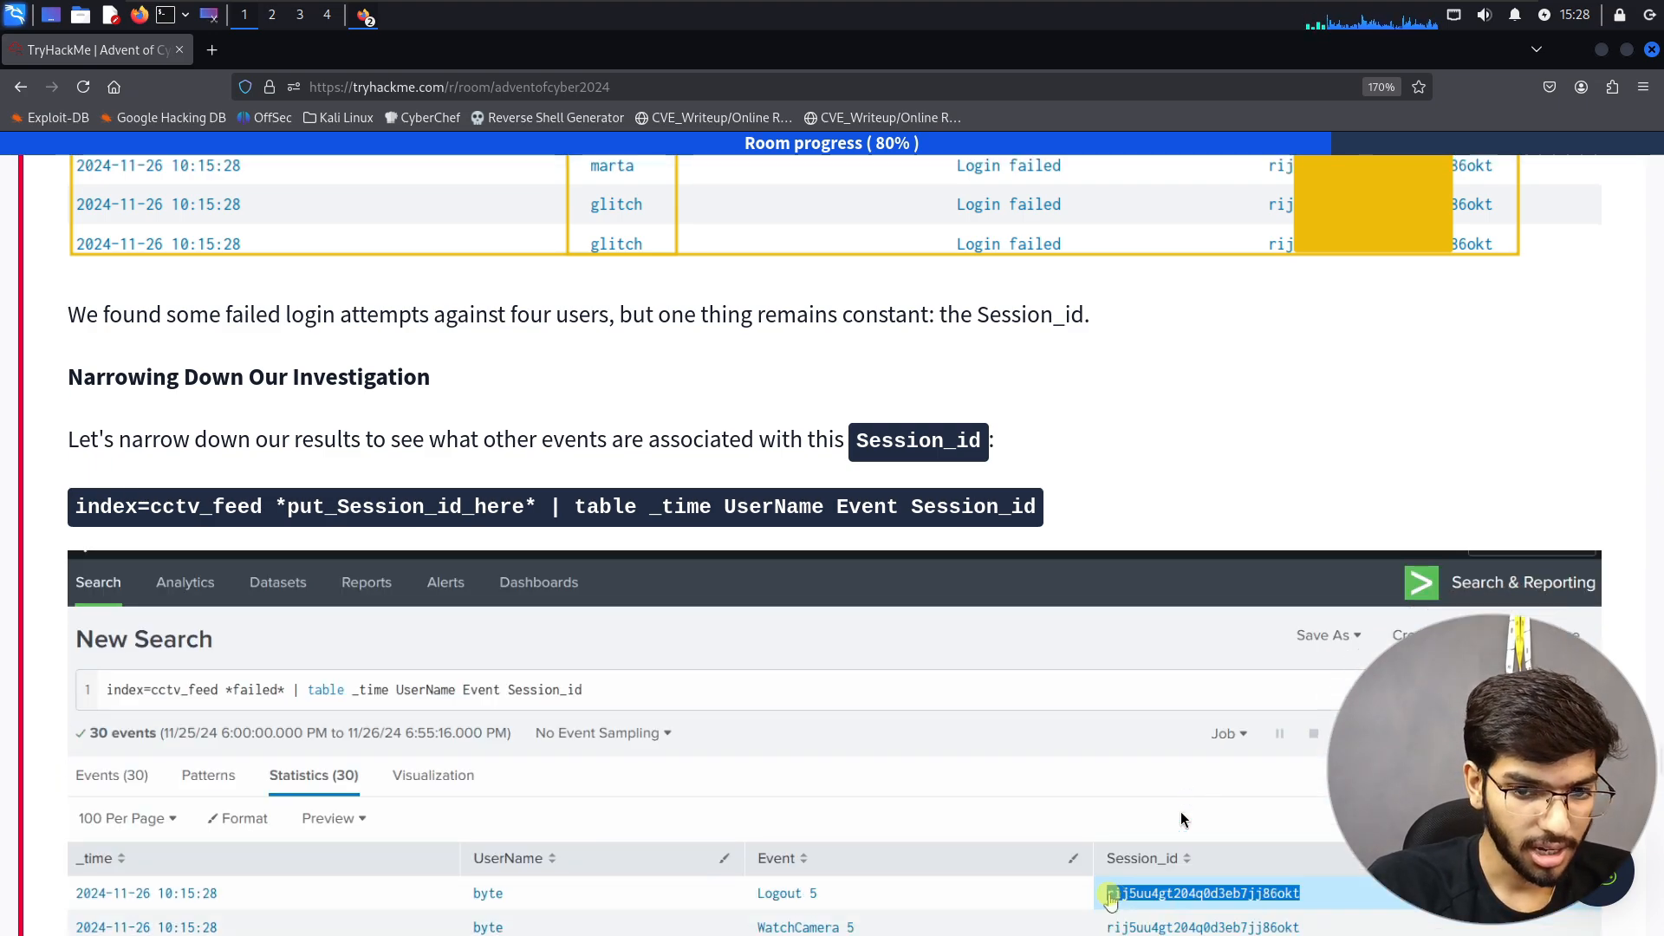
# - Copy the Session_id of a failed login from Splunk and submit it as the answer to the TryHackMe question about the attacker's Session_id
pyautogui.scroll(10, 1283, 659)
pyautogui.scroll(-4, 1307, 624)
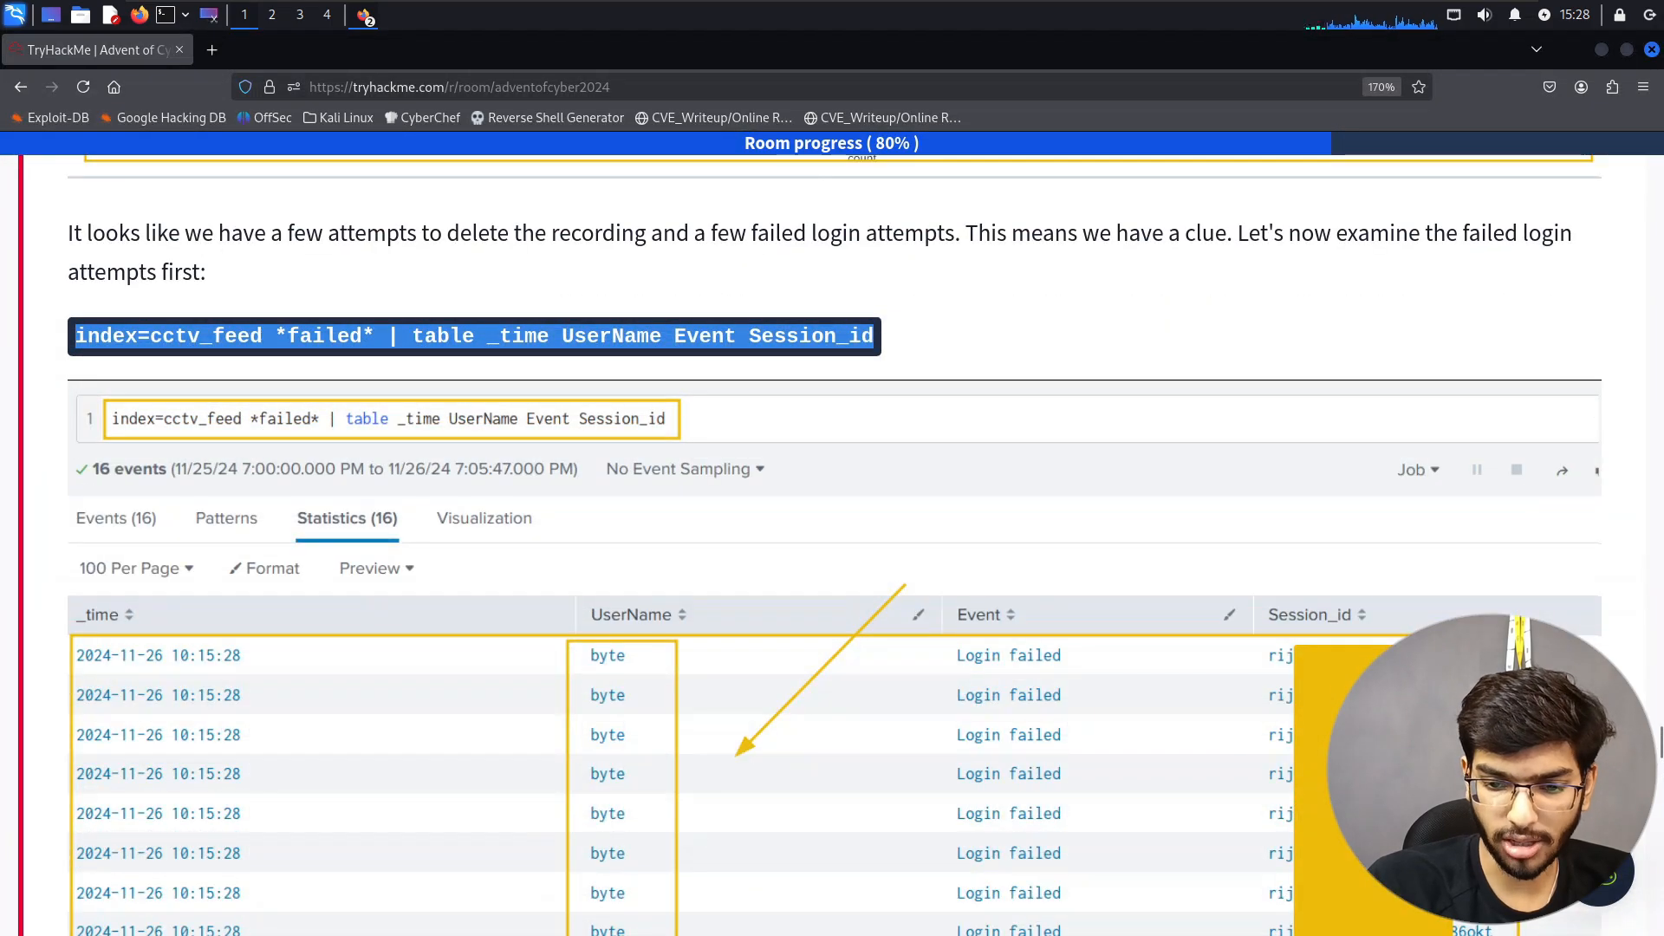
pyautogui.scroll(-20, 832, 546)
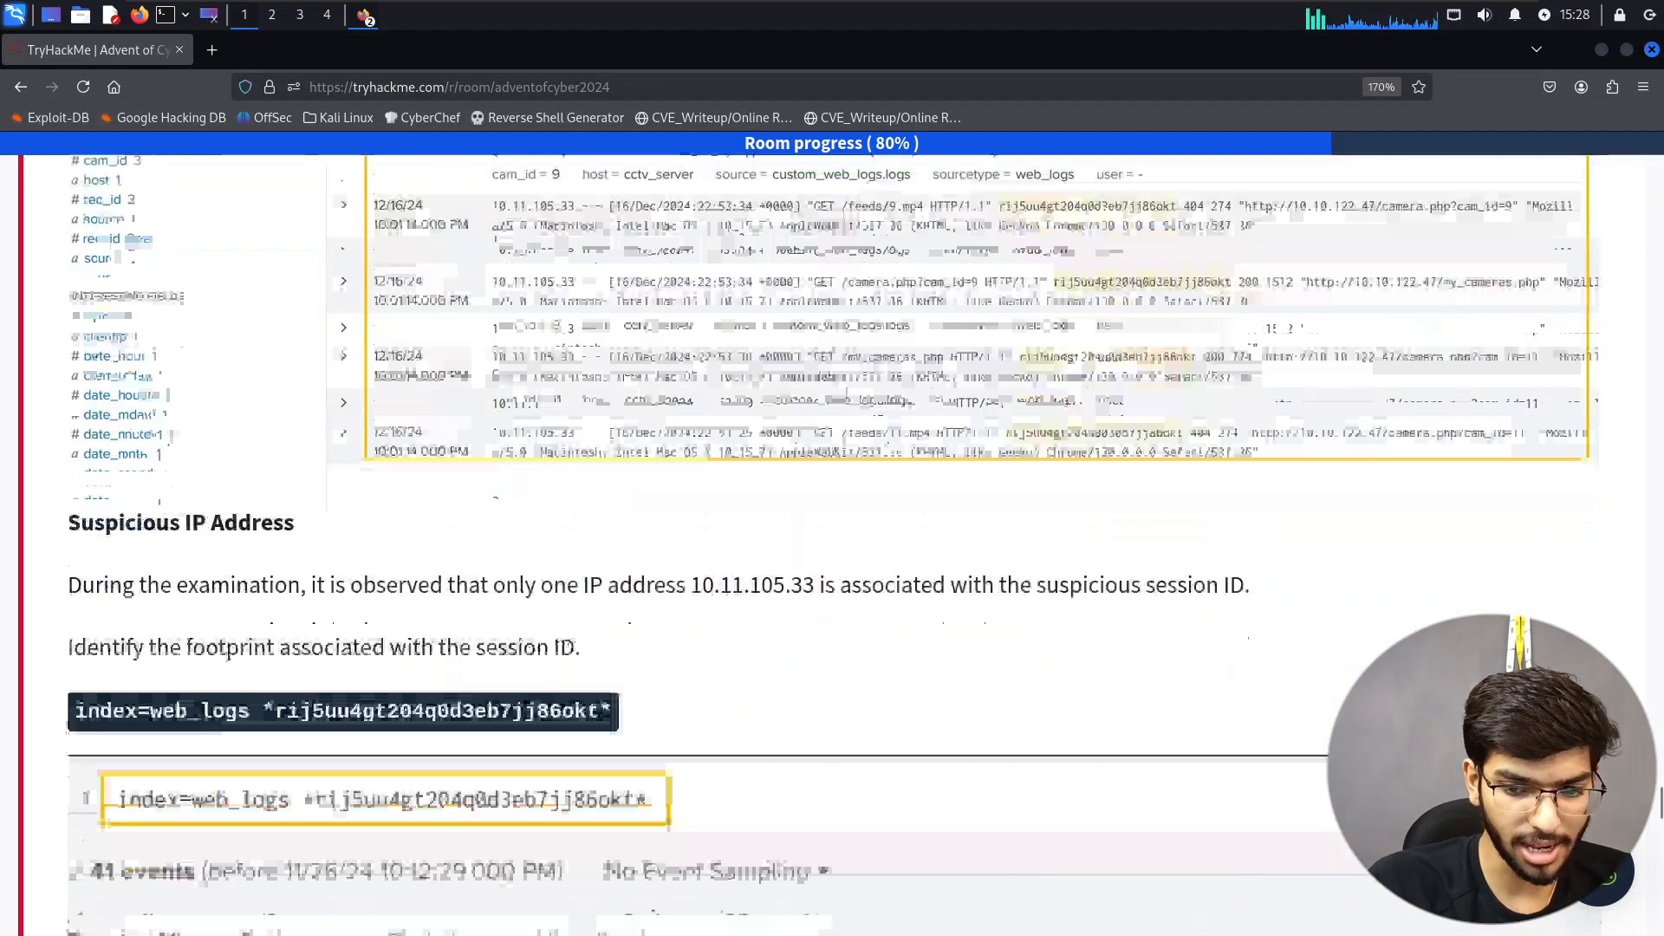
pyautogui.scroll(-20, 832, 546)
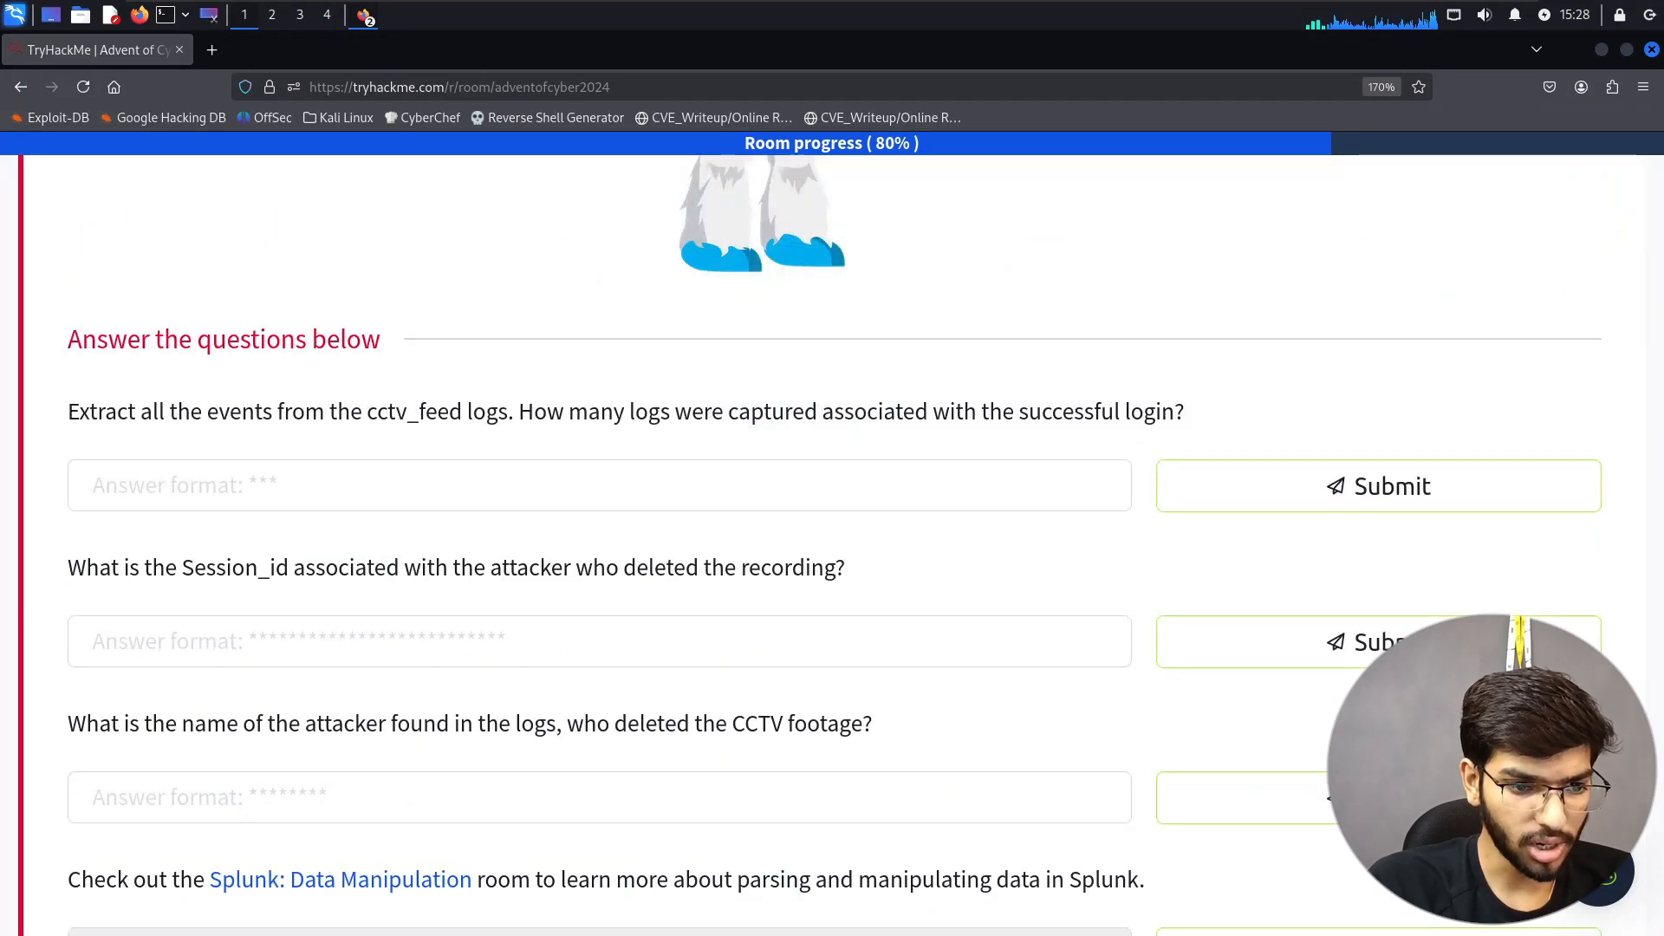
pyautogui.click(689, 636)
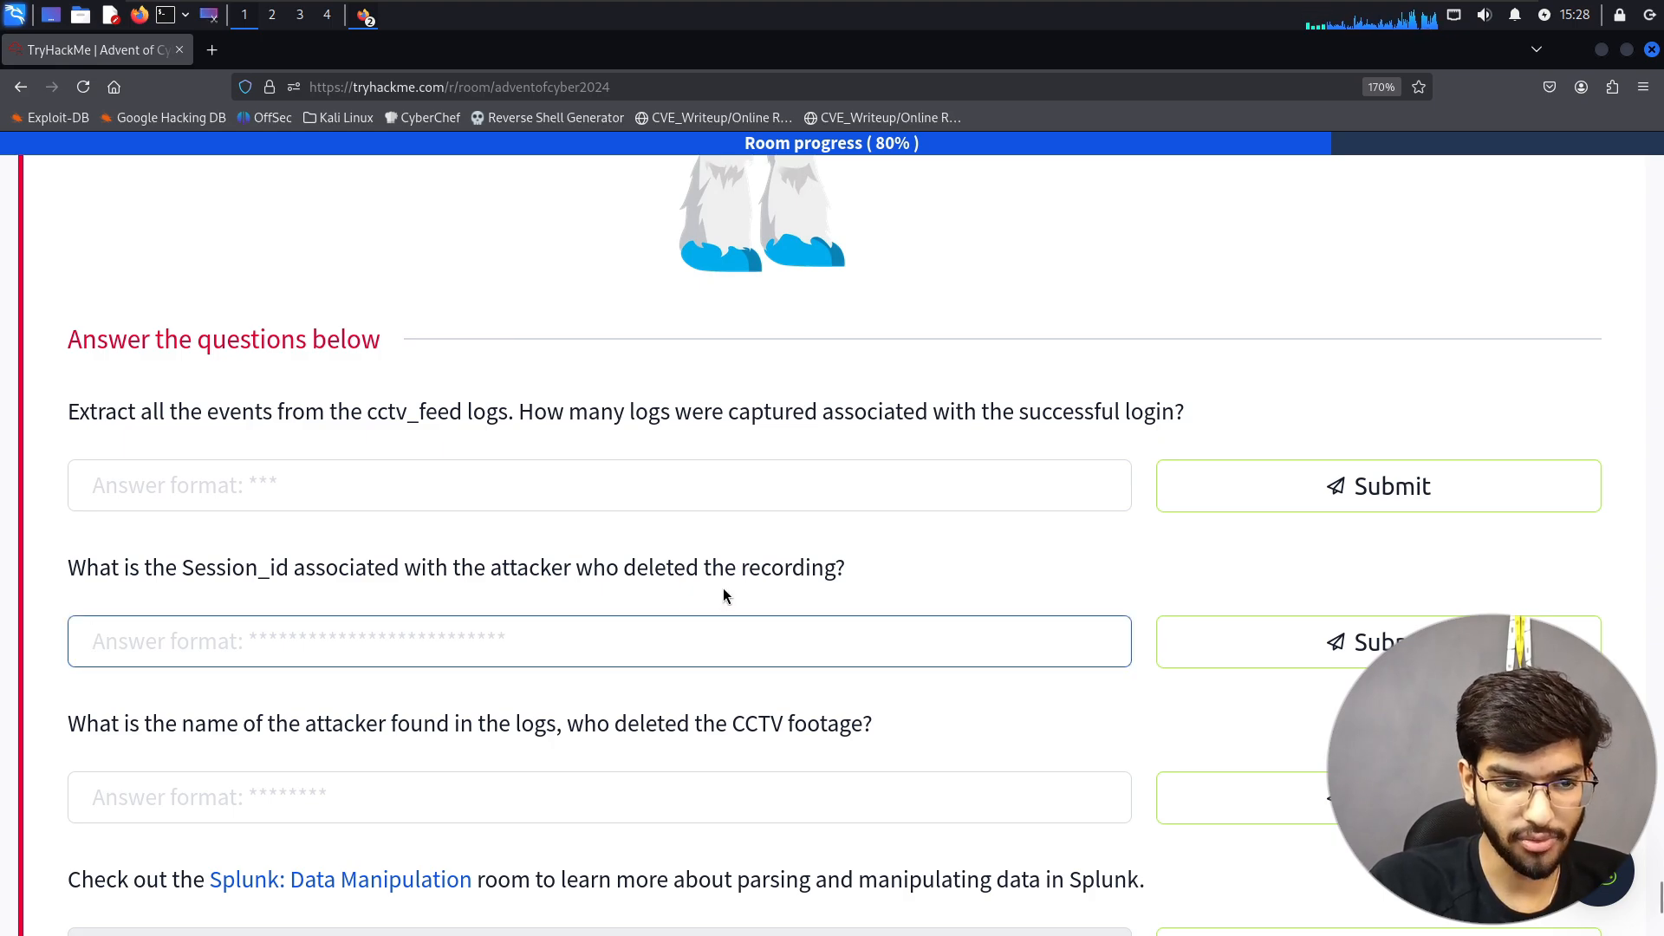
pyautogui.hotkey('alt', 'Tab')
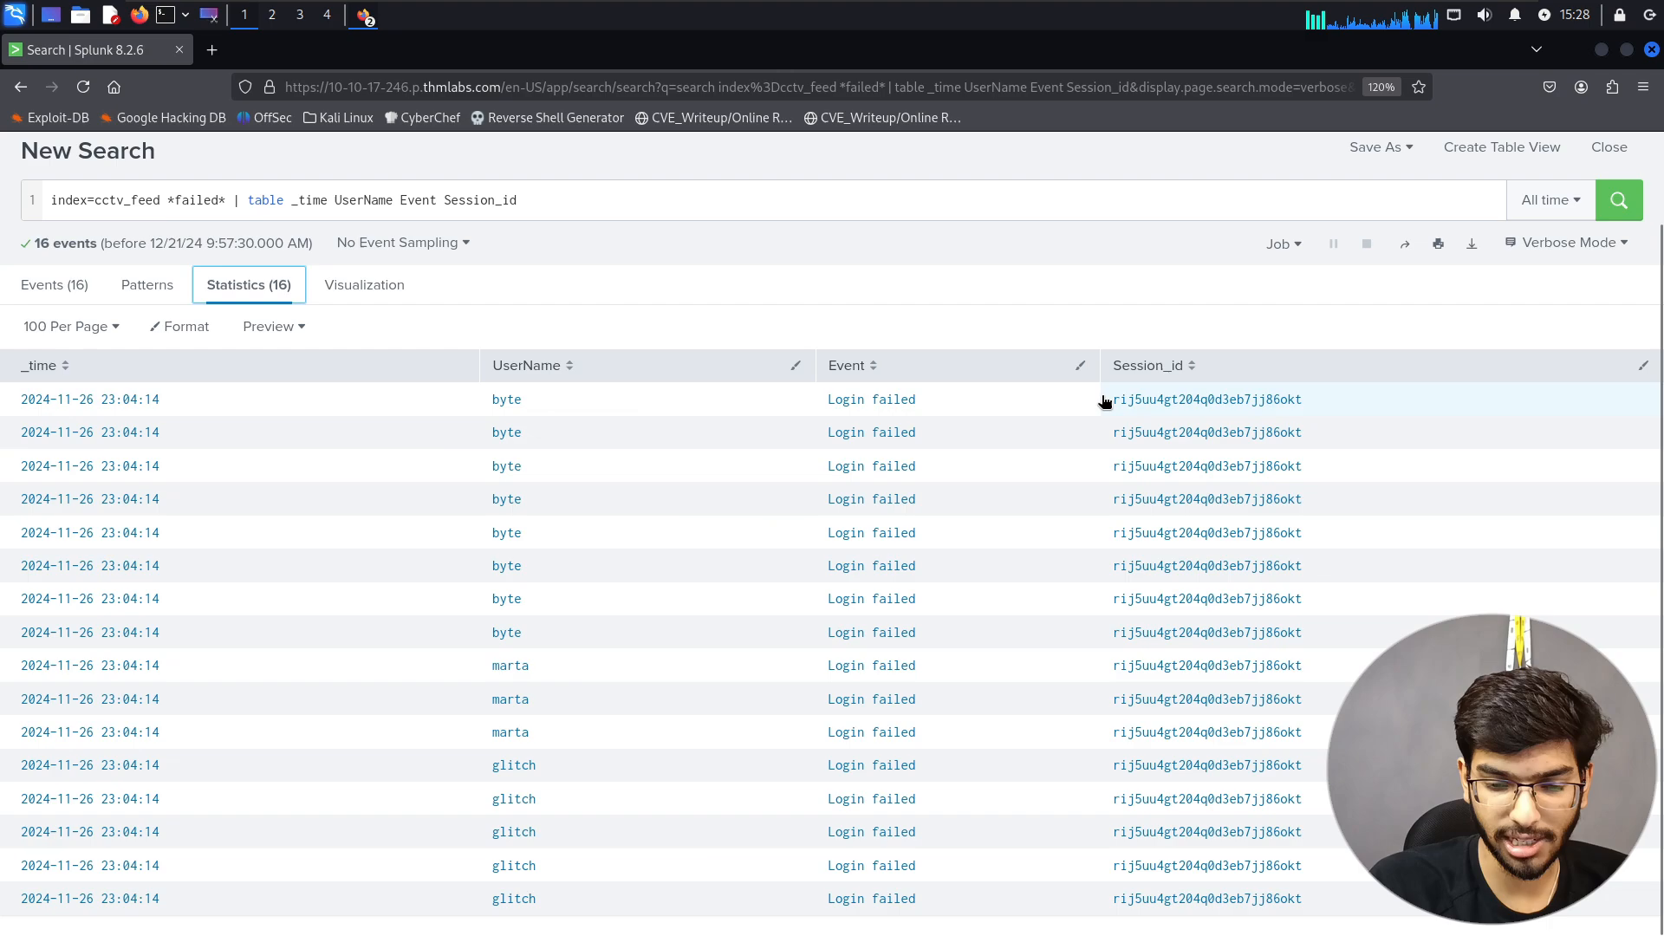
pyautogui.doubleClick(1227, 406)
pyautogui.hotkey('ctrl', 'c')
pyautogui.hotkey('alt', 'Tab')
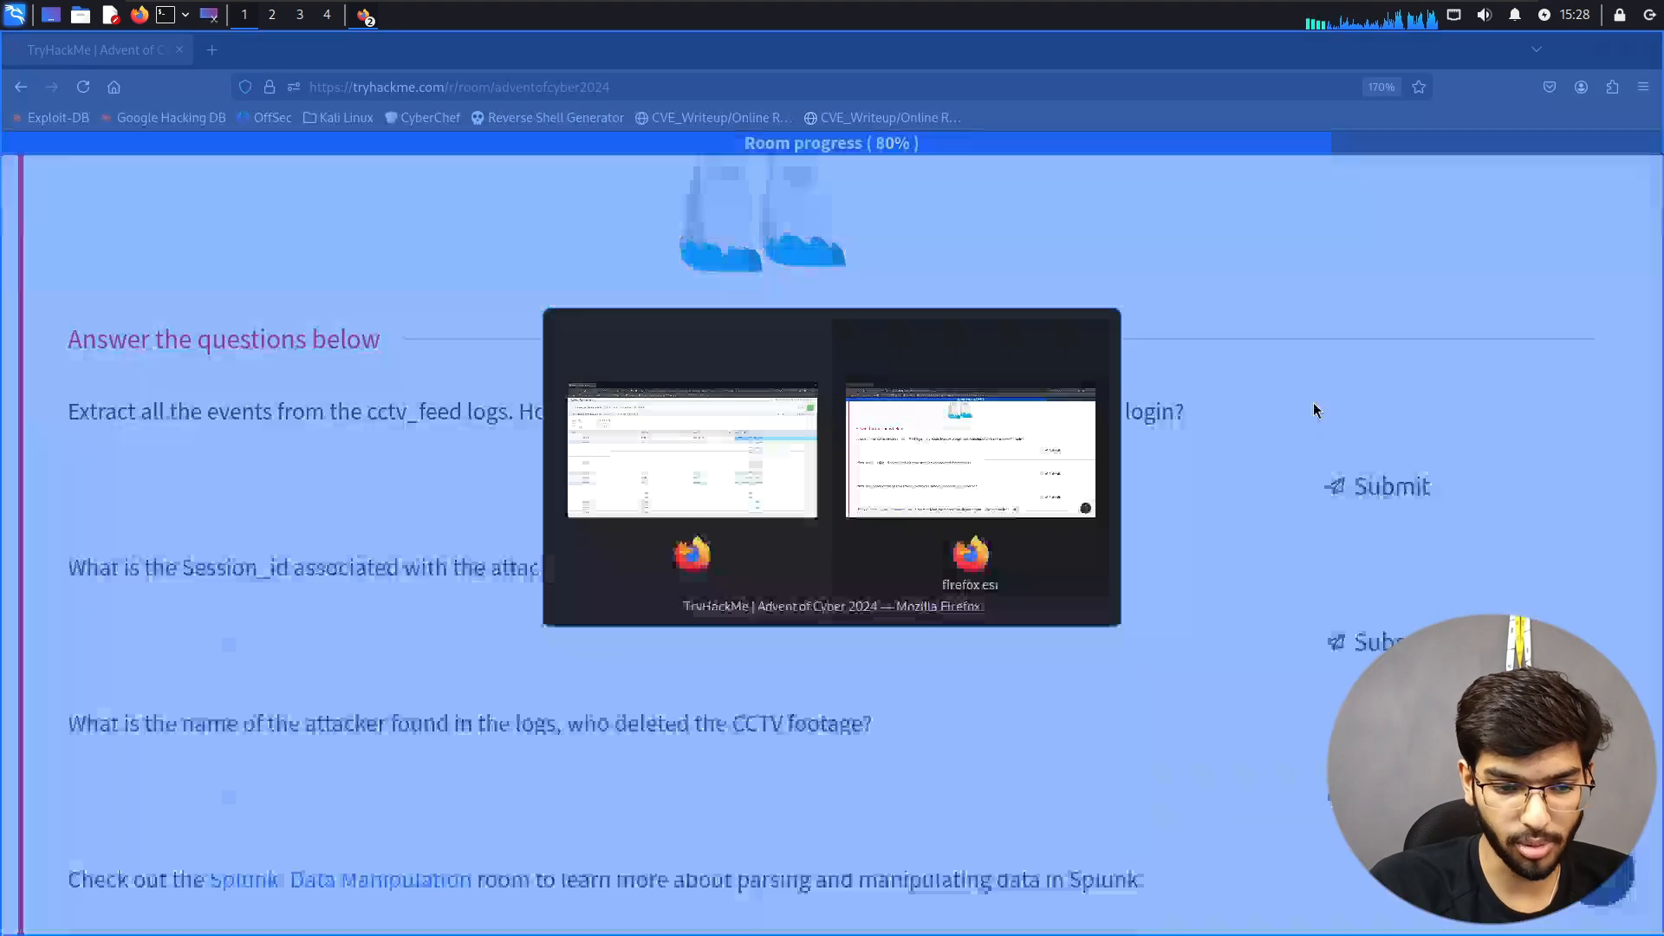
pyautogui.hotkey('ctrl', 'v')
pyautogui.click(1346, 673)
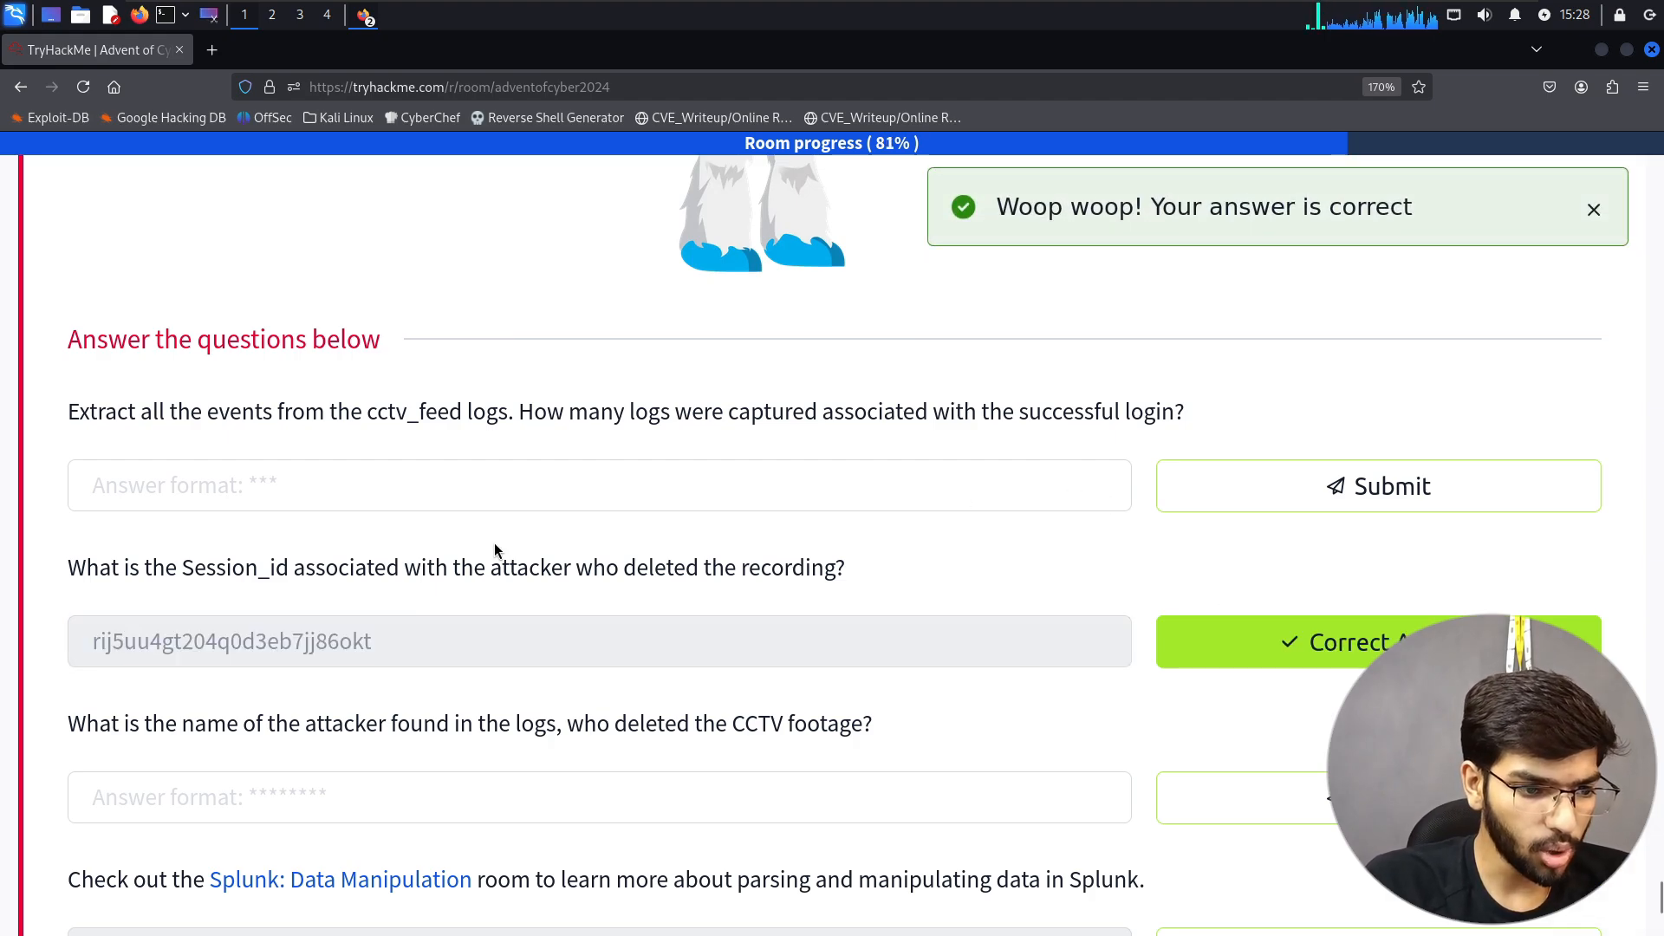
# - Copy the query "index=cctv_feed *put_Session_id_here* | table _time UserName Event Session_id" from Narrowing Down Our Investigation and switch to Splunk
pyautogui.click(419, 470)
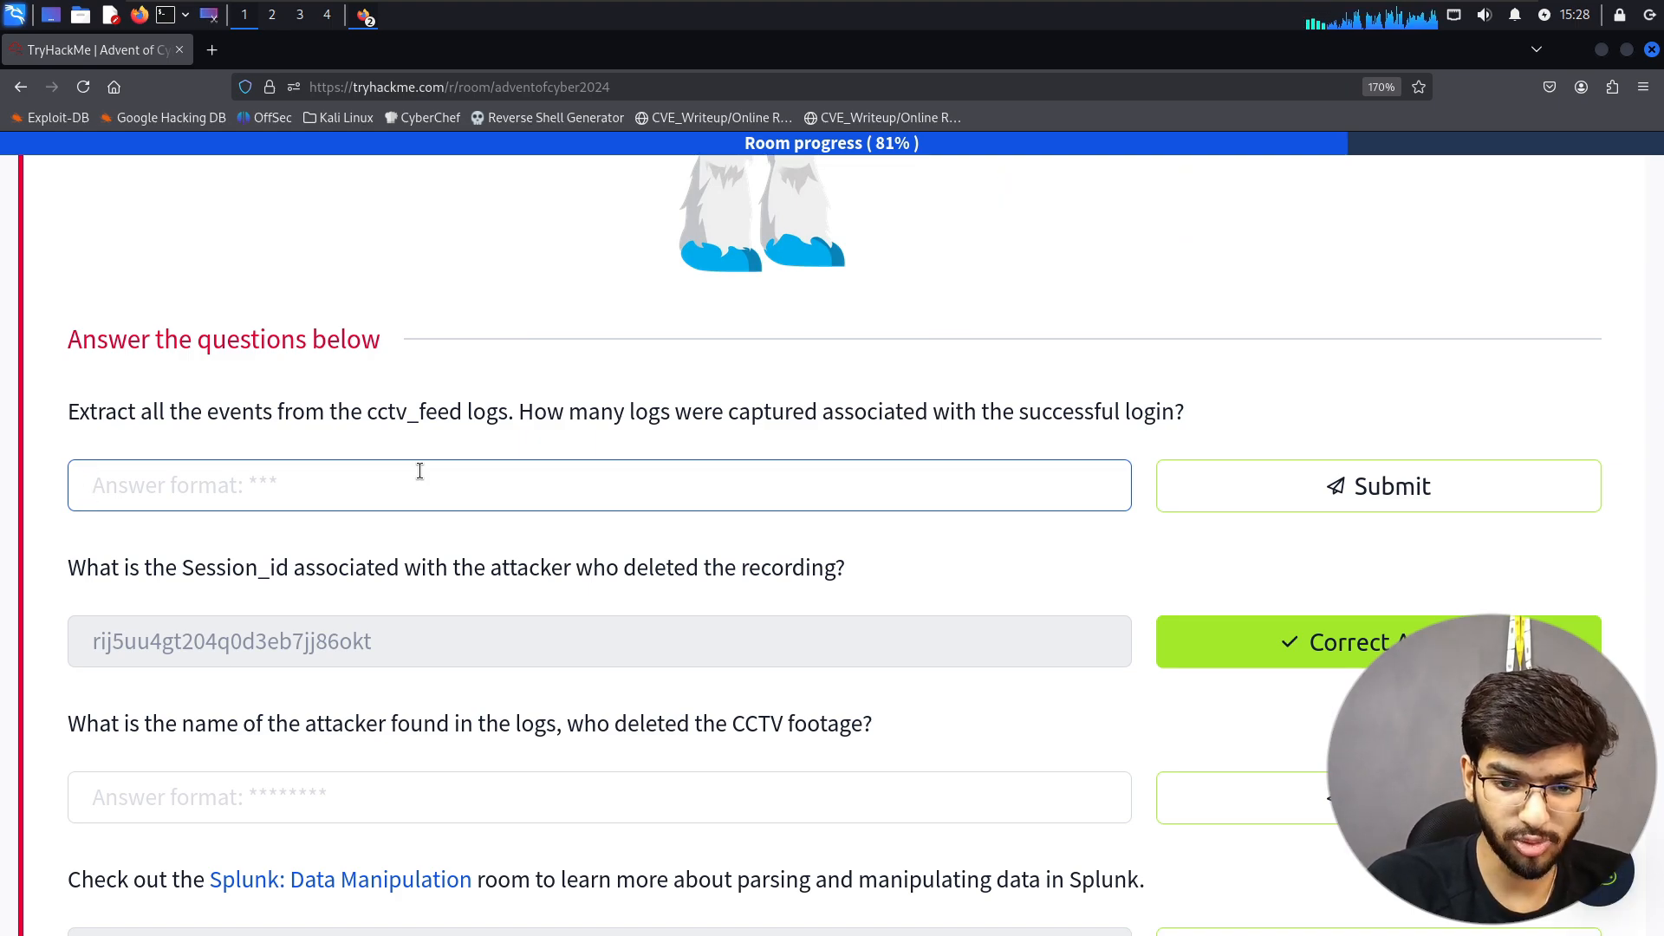
pyautogui.scroll(20, 420, 472)
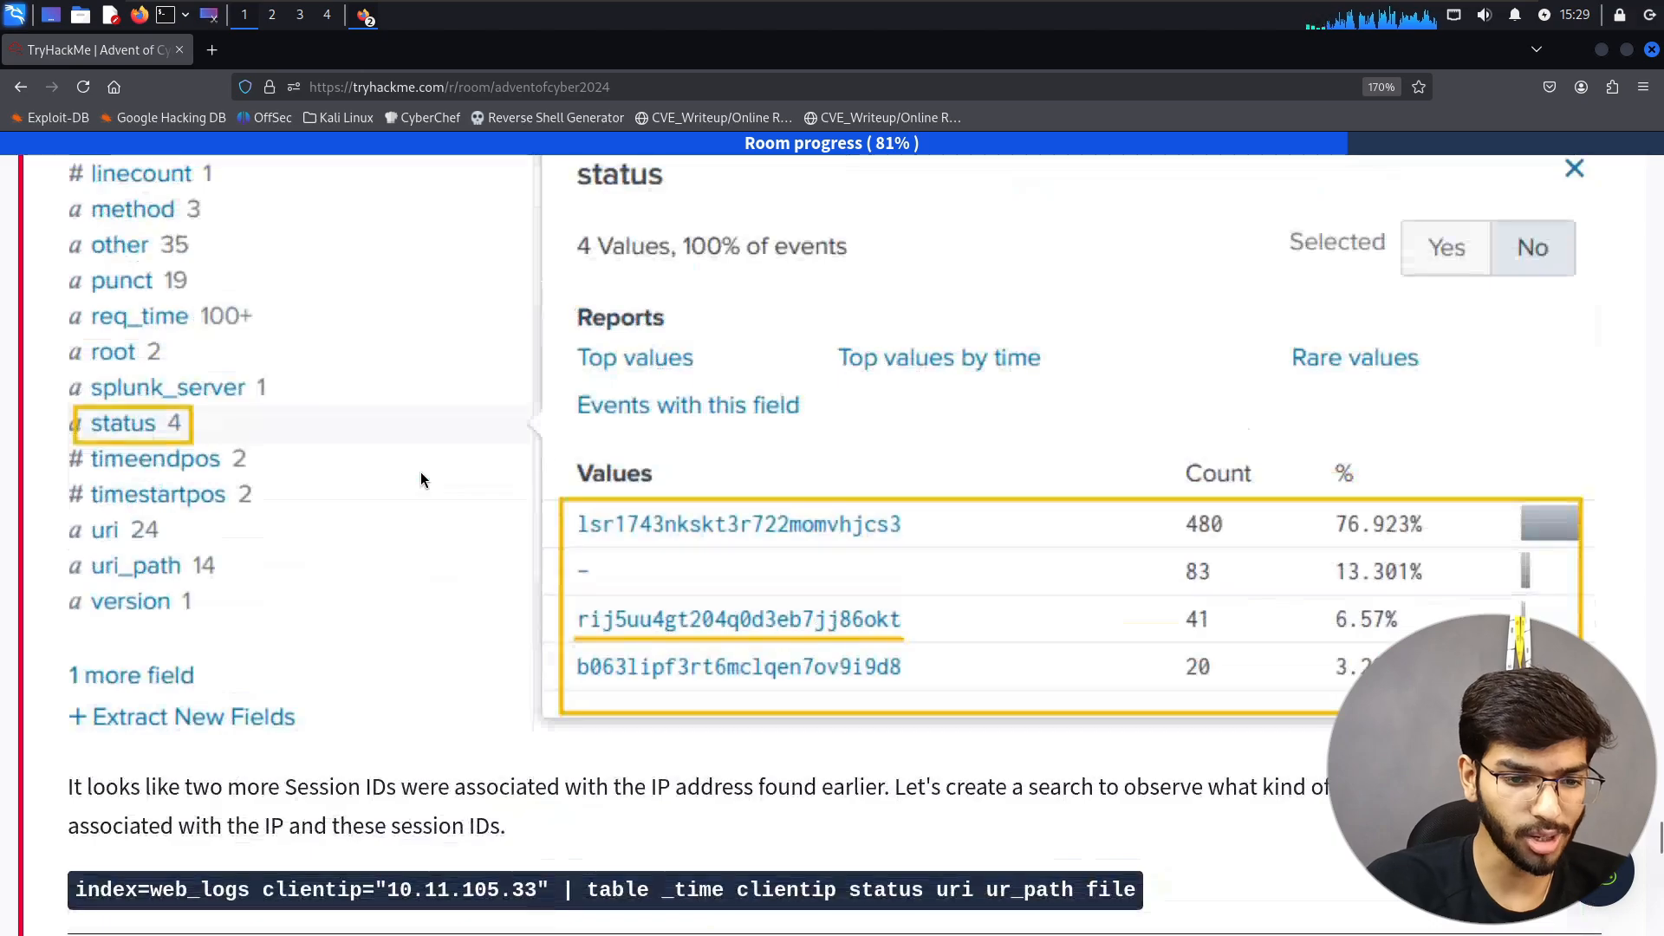
pyautogui.scroll(20, 420, 472)
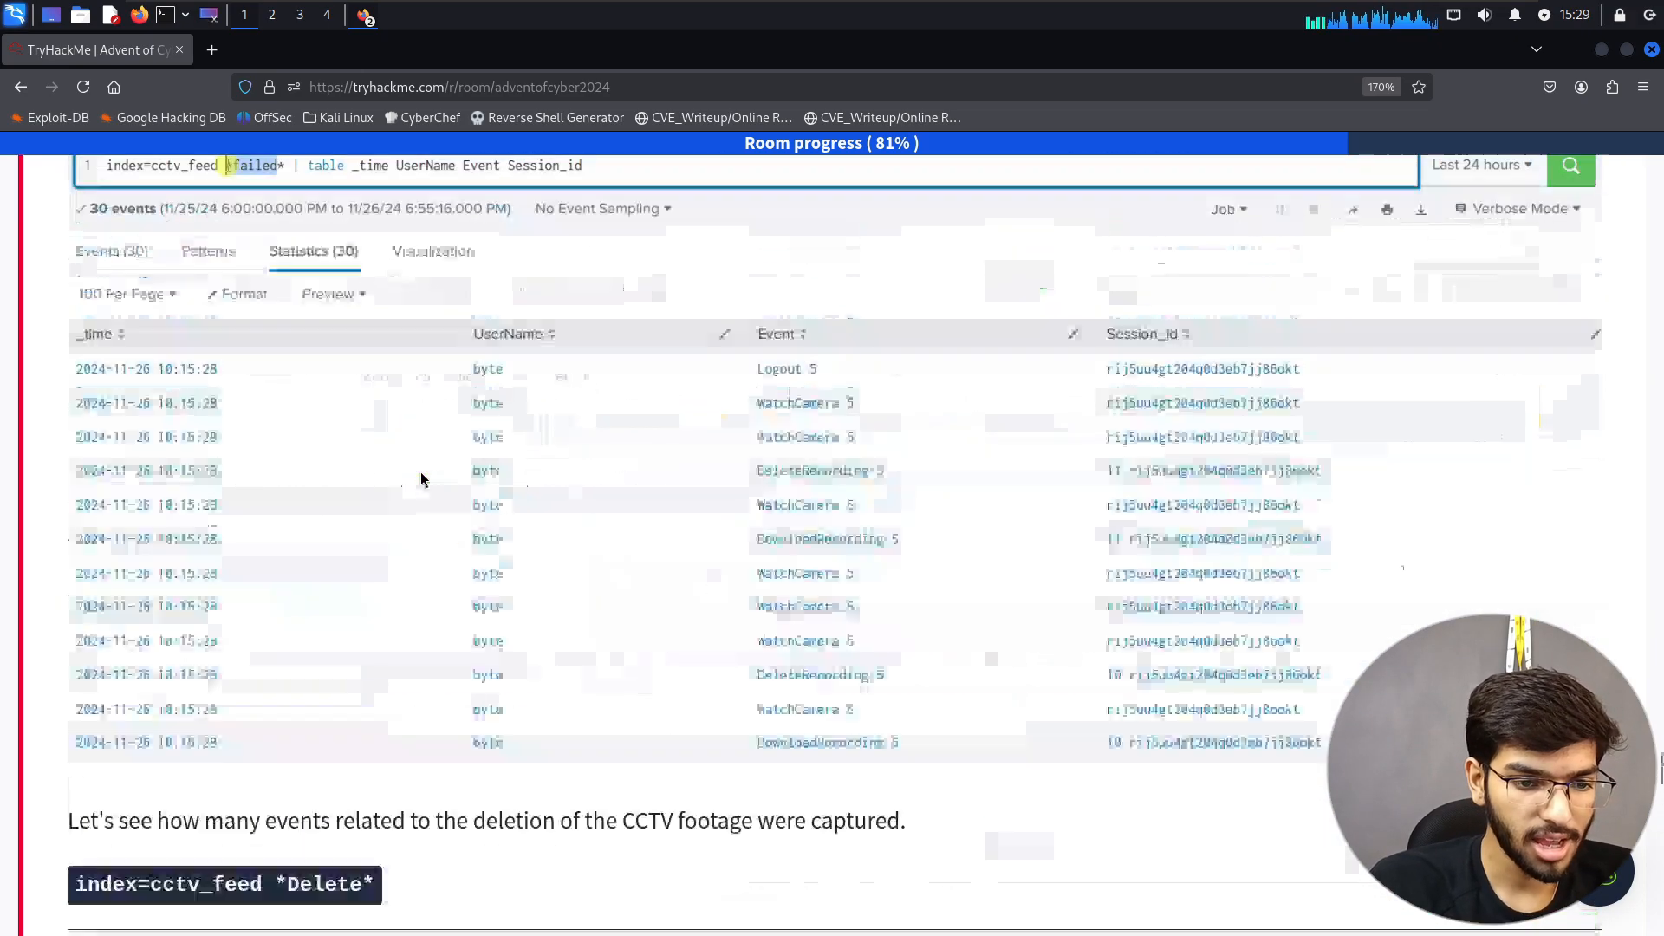
pyautogui.scroll(8, 422, 479)
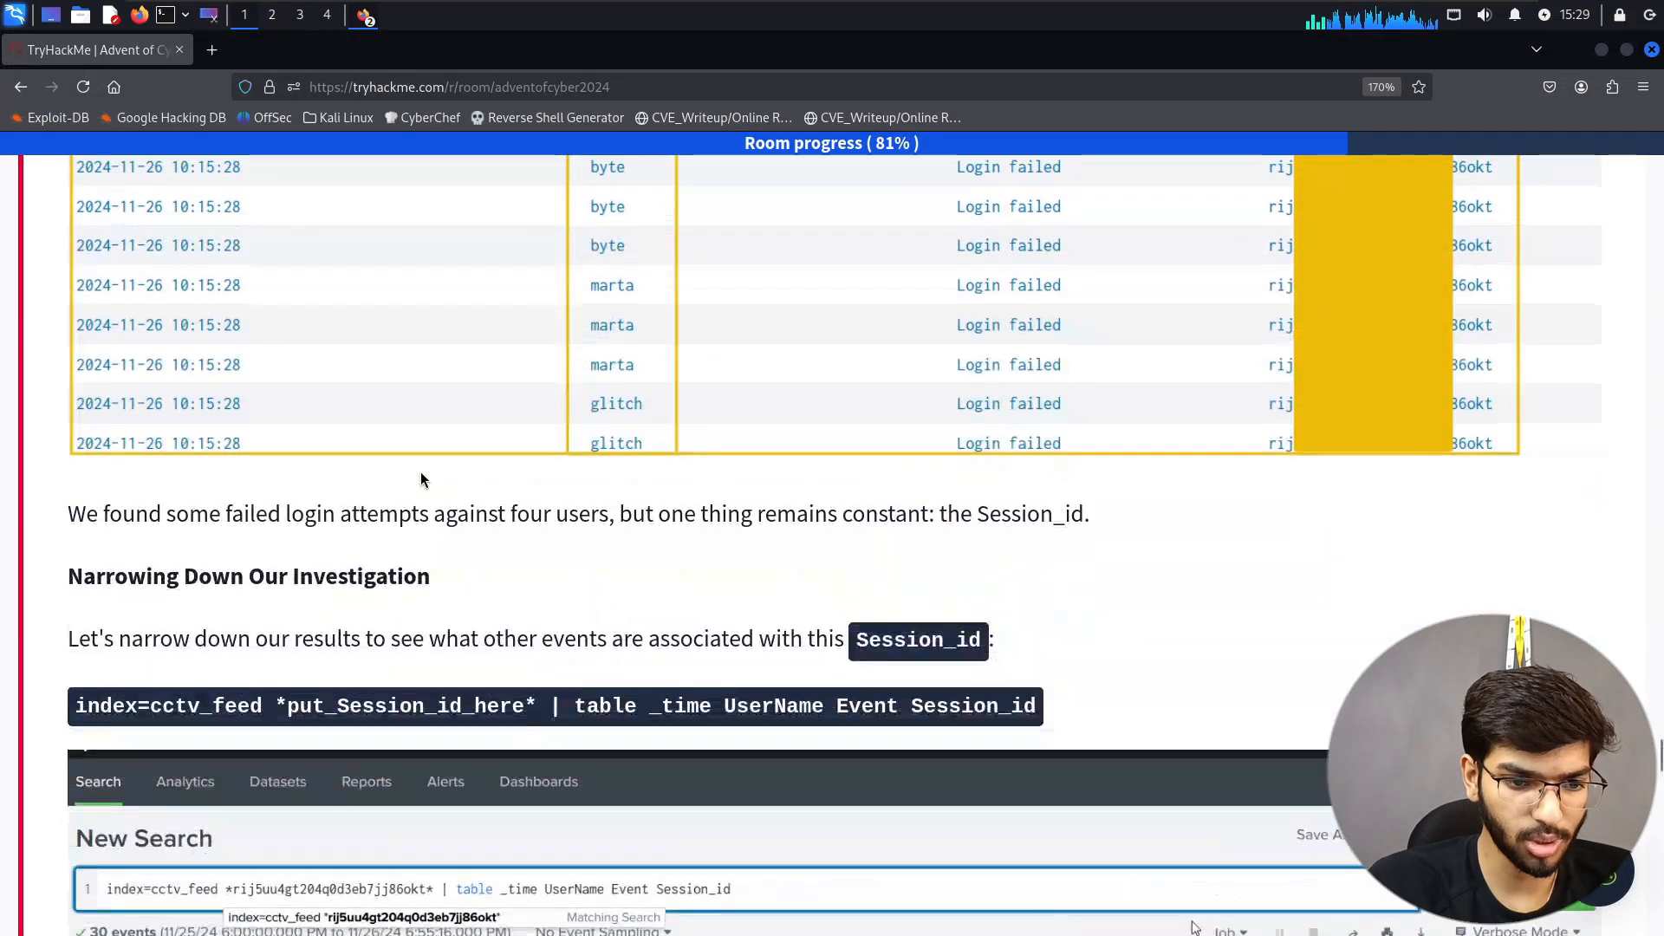
pyautogui.scroll(-4, 422, 479)
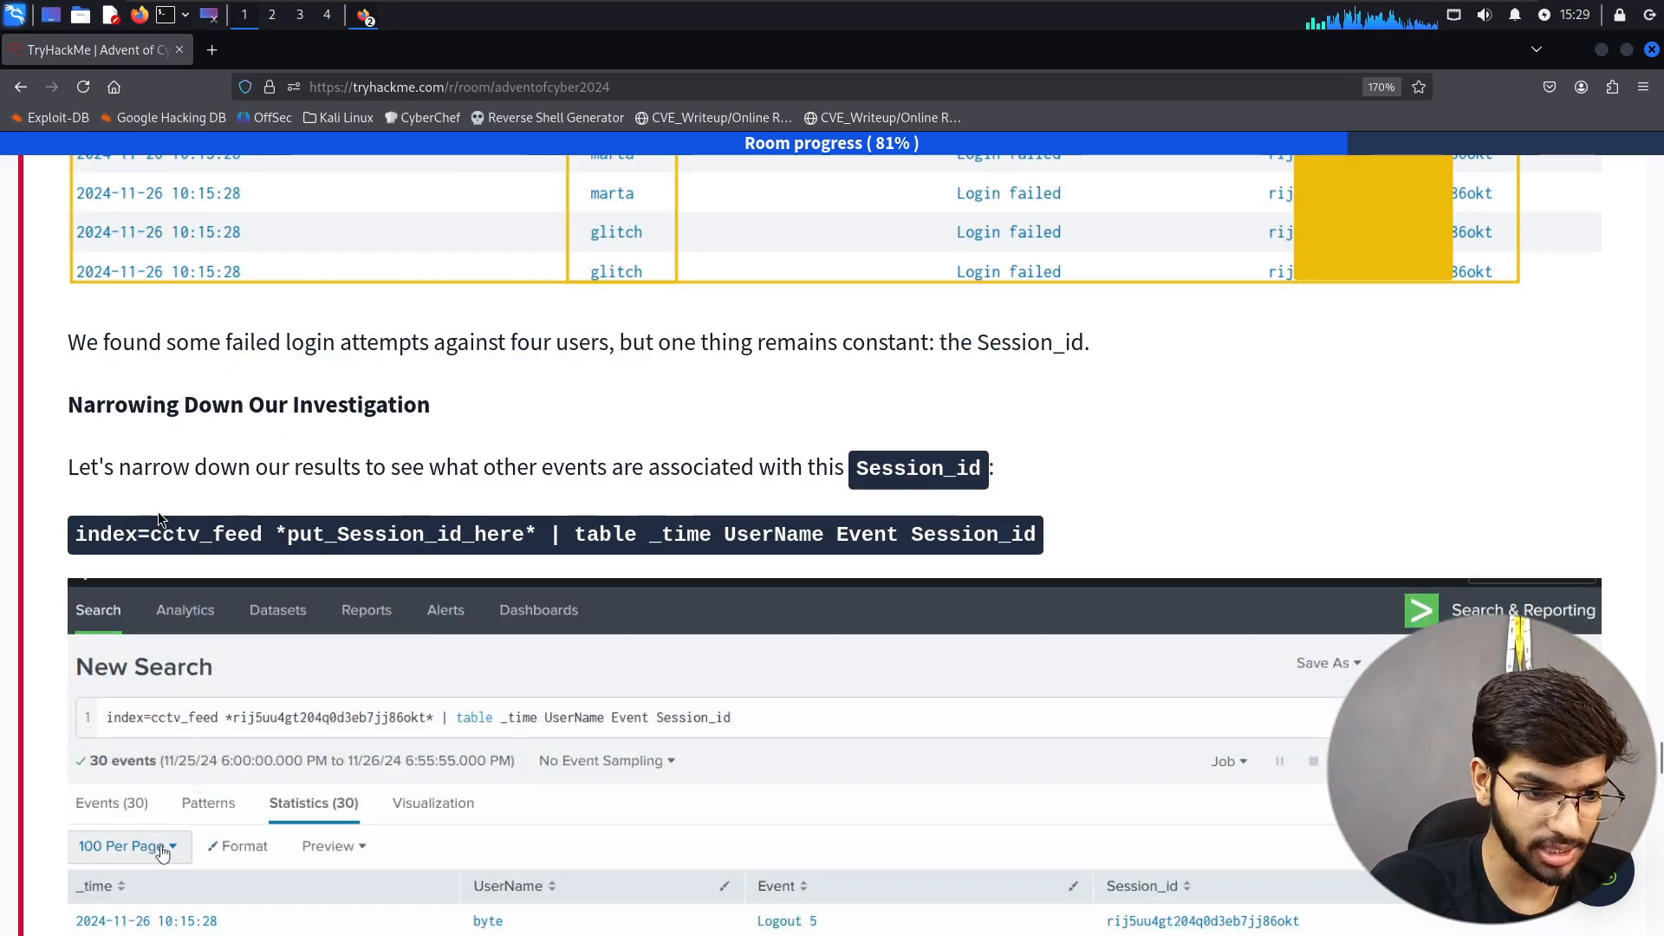
pyautogui.moveTo(80, 528); pyautogui.dragTo(1025, 530)
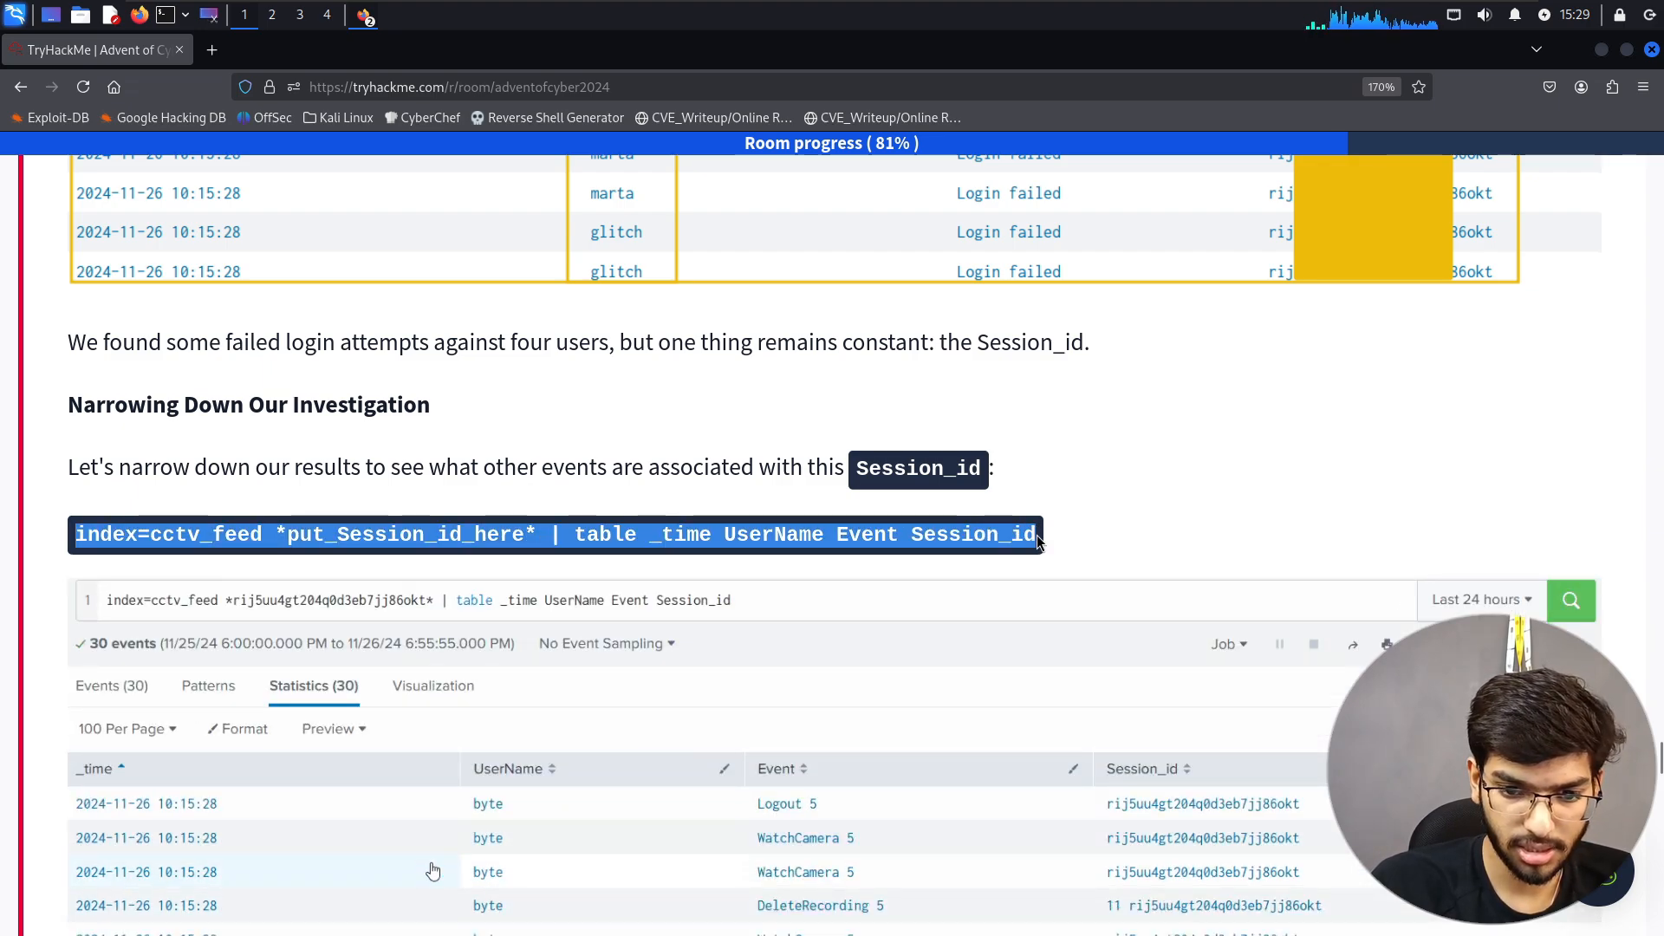
pyautogui.hotkey('alt', 'Tab')
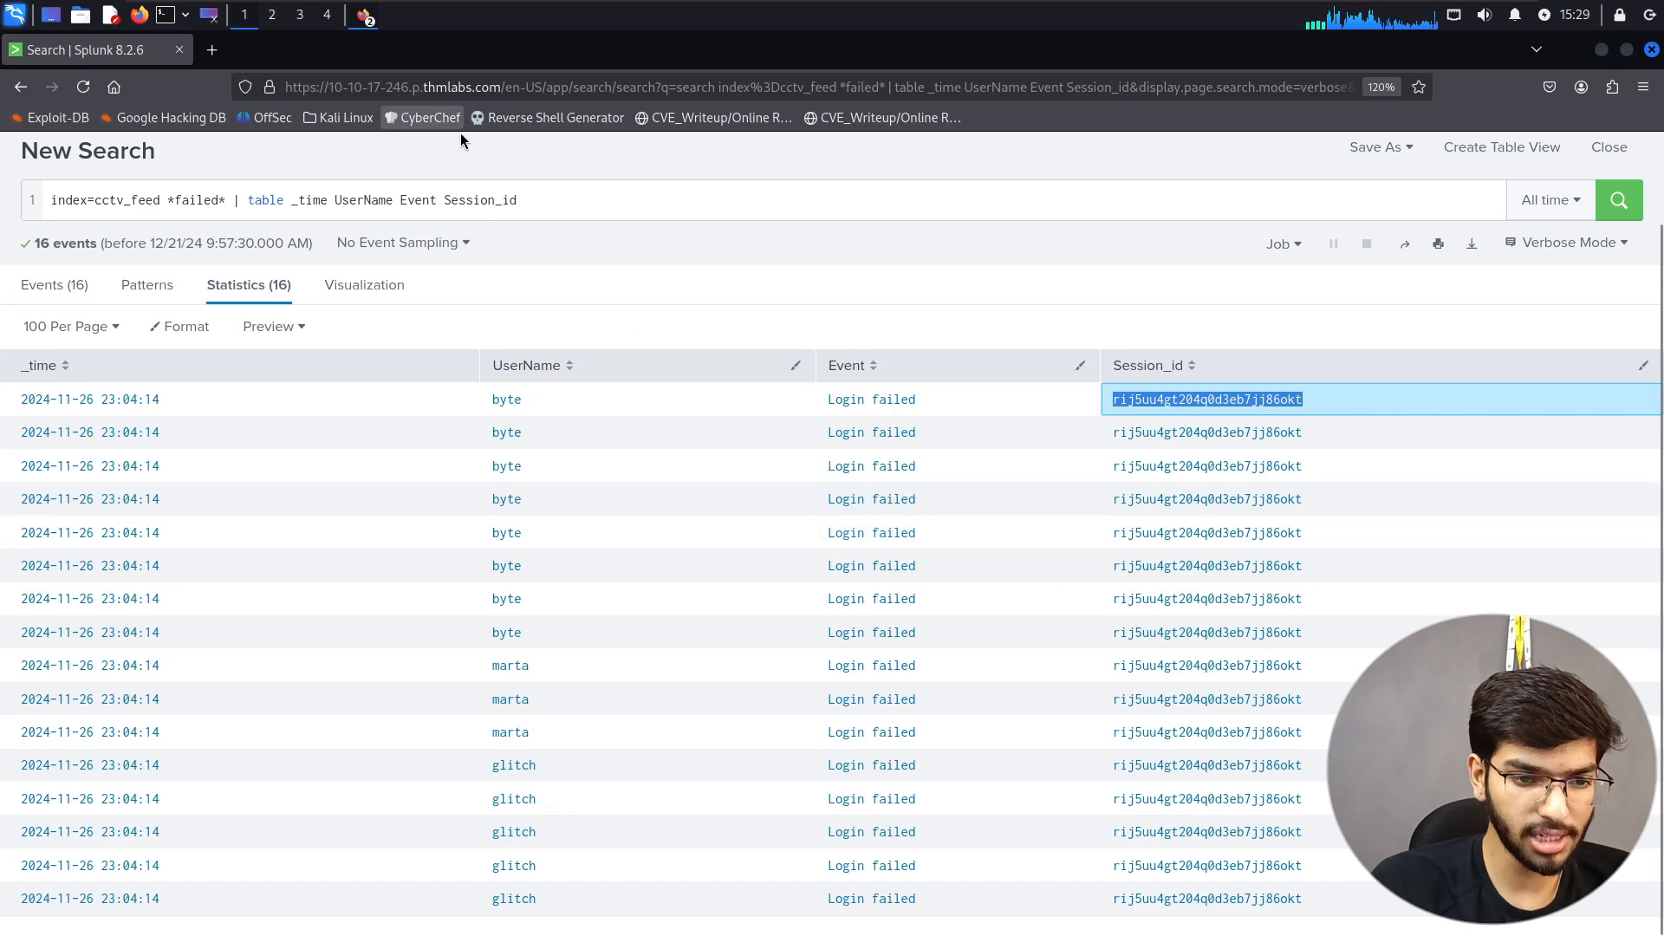
# - Replace the Splunk query with "index=cctv_feed *put_Session_id_here* | table _time UserName Event Session_id"
pyautogui.click(599, 206)
pyautogui.hotkey('ctrl', 'a')
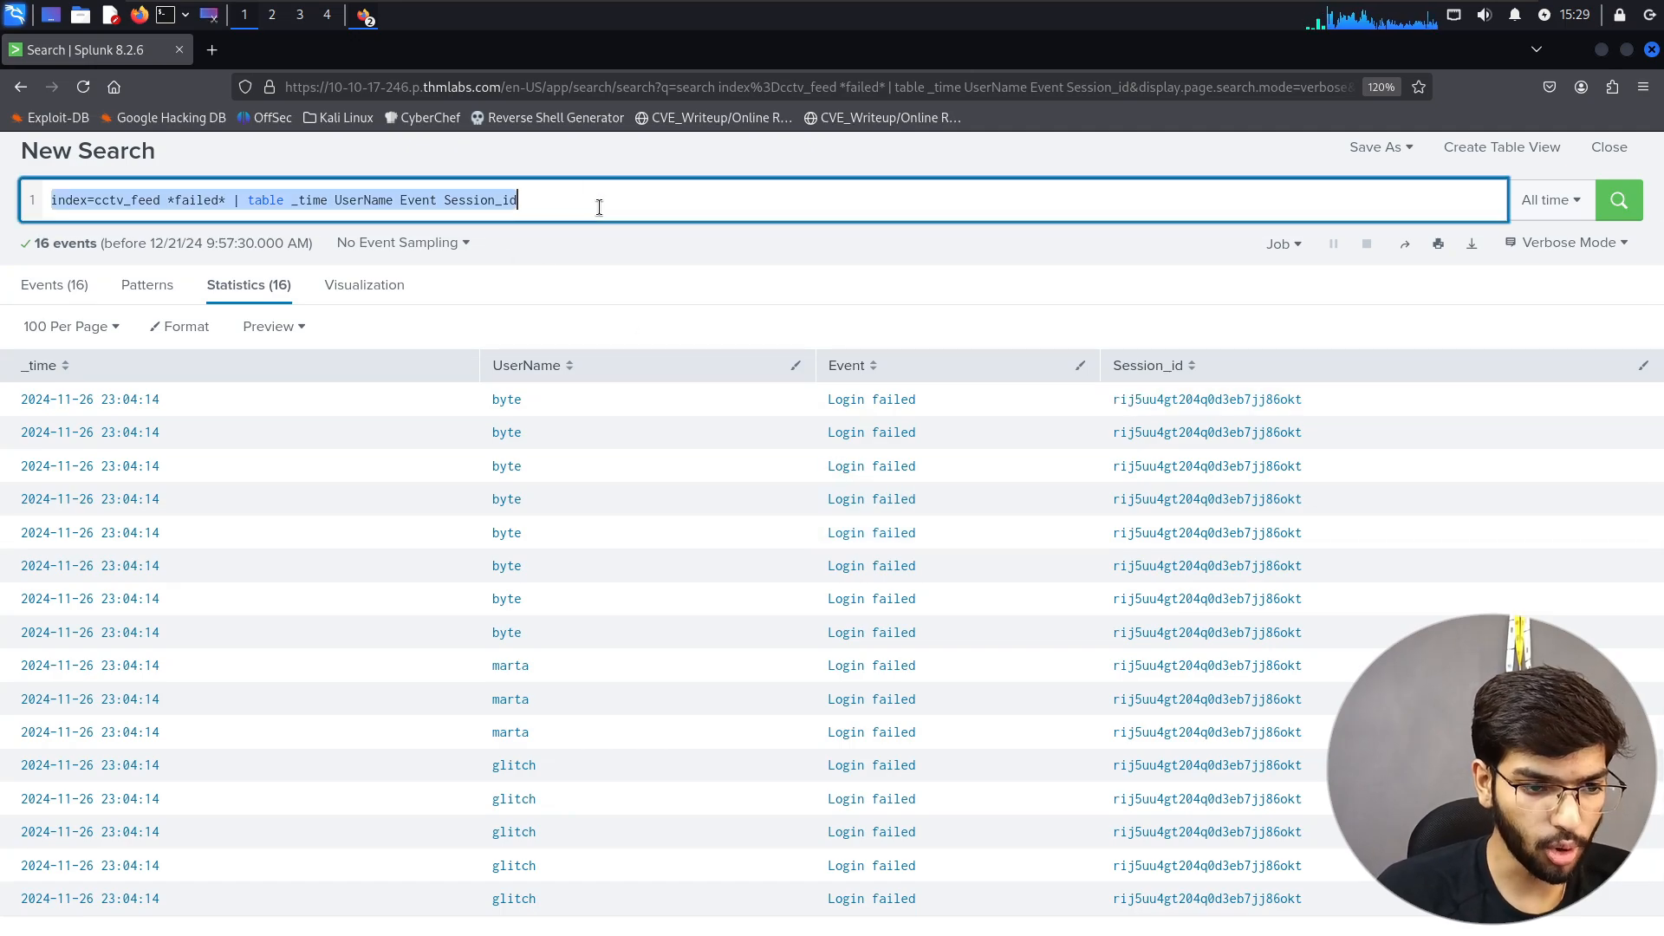
pyautogui.hotkey('alt', 'Tab')
pyautogui.hotkey('alt', 'Tab')
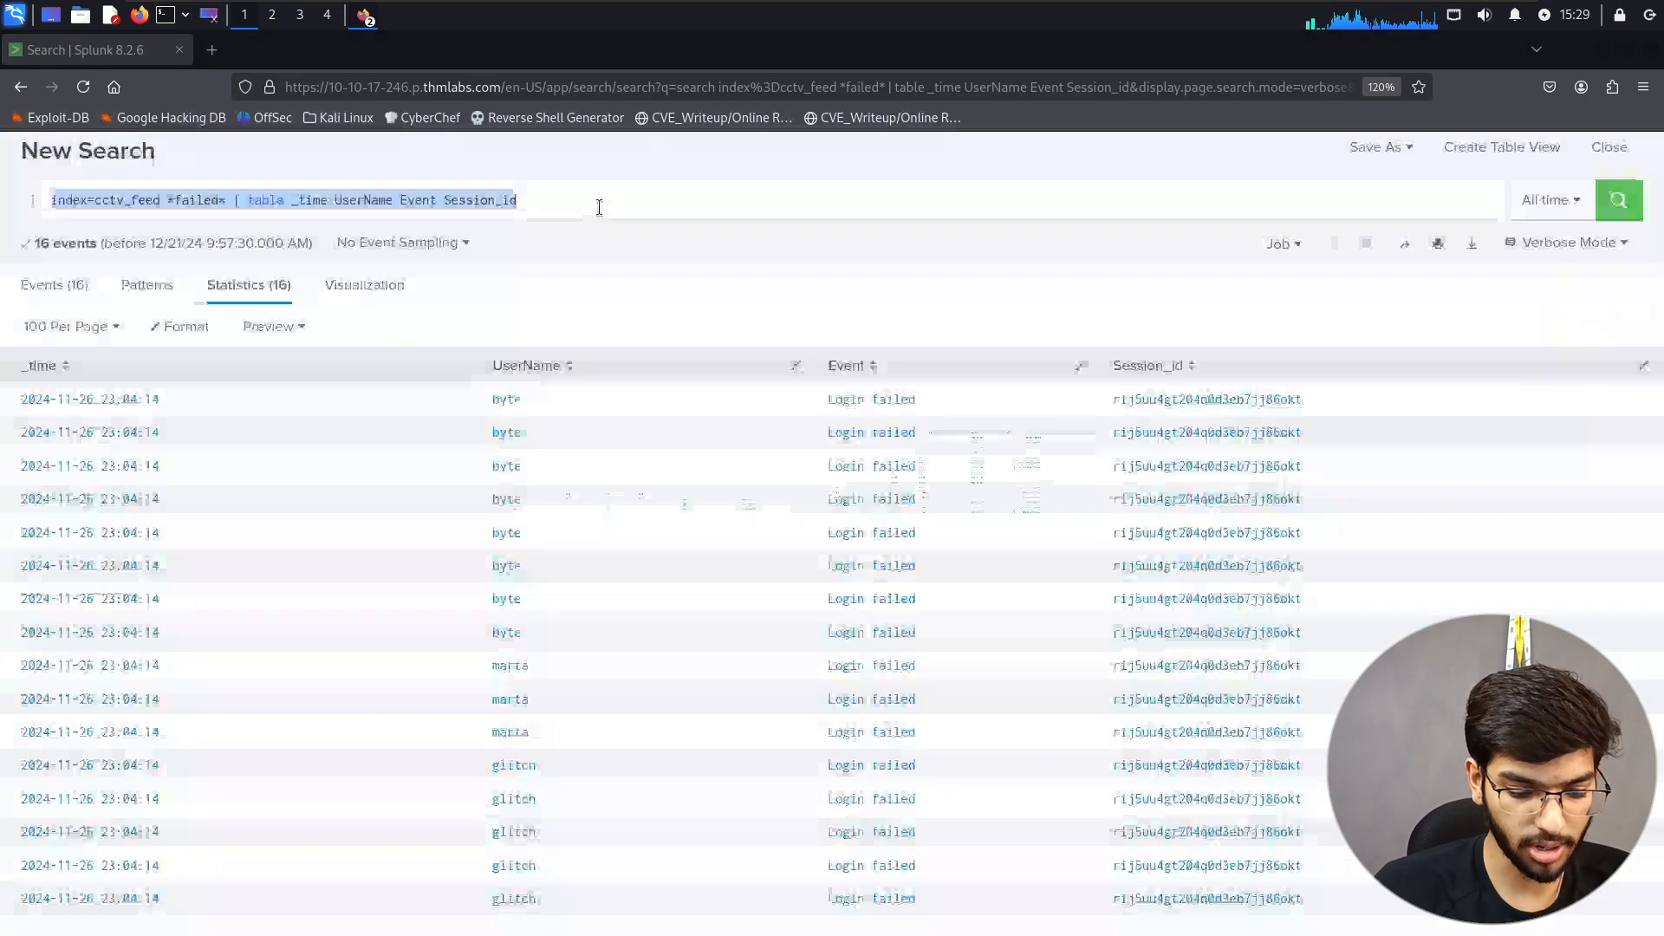
pyautogui.write('index=cctv_feed *put_Session_id_here* | table _time UserName Event Session_id')
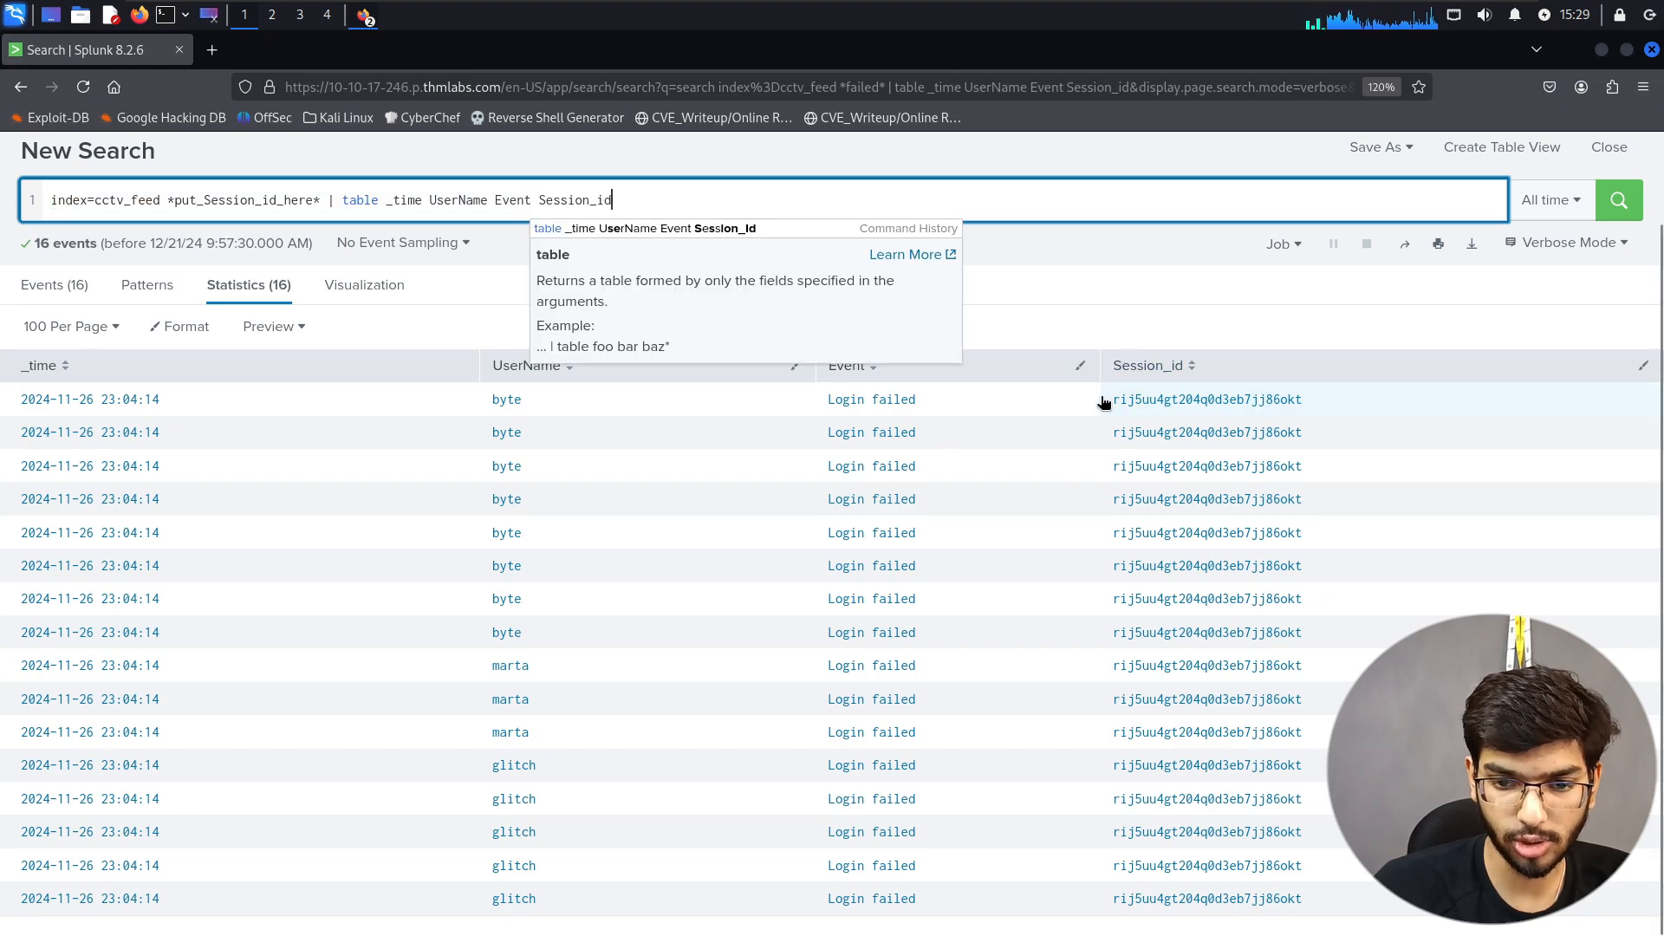
# - Replace the query's *put_Session_id_here* placeholder with the Session_id copied from a failed login row and run the search
pyautogui.moveTo(1109, 401); pyautogui.dragTo(1307, 407)
pyautogui.hotkey('ctrl', 'c')
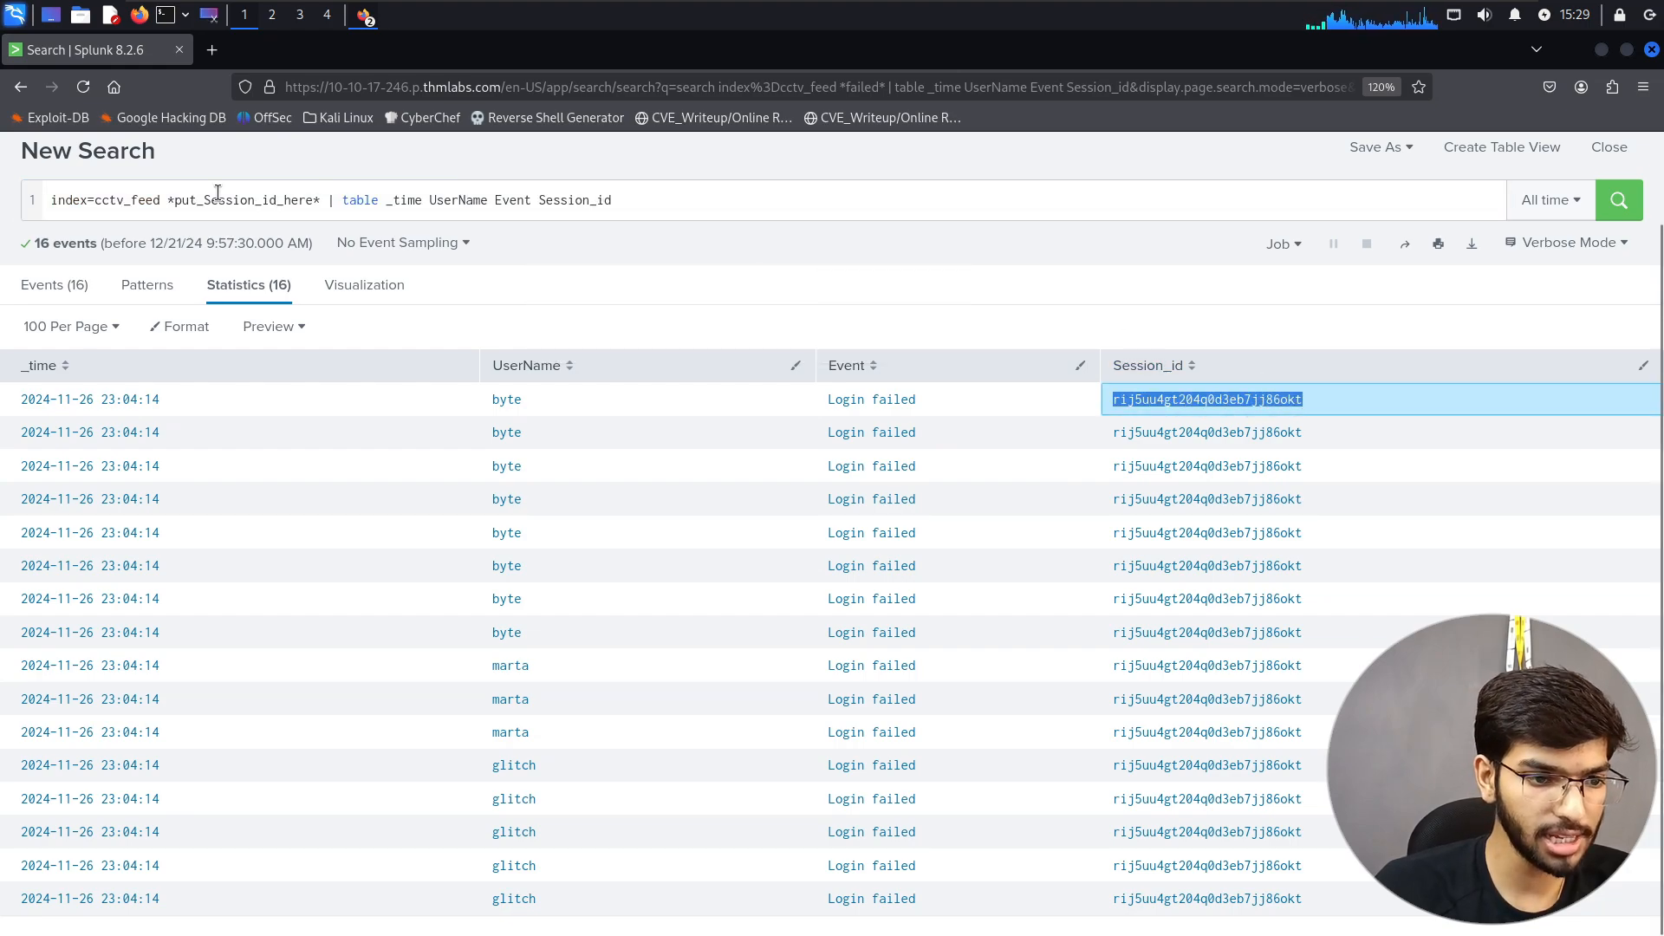
pyautogui.moveTo(174, 198)
pyautogui.mouseDown()
pyautogui.moveTo(298, 215)
pyautogui.moveTo(175, 190)
pyautogui.mouseUp()
pyautogui.click(317, 204)
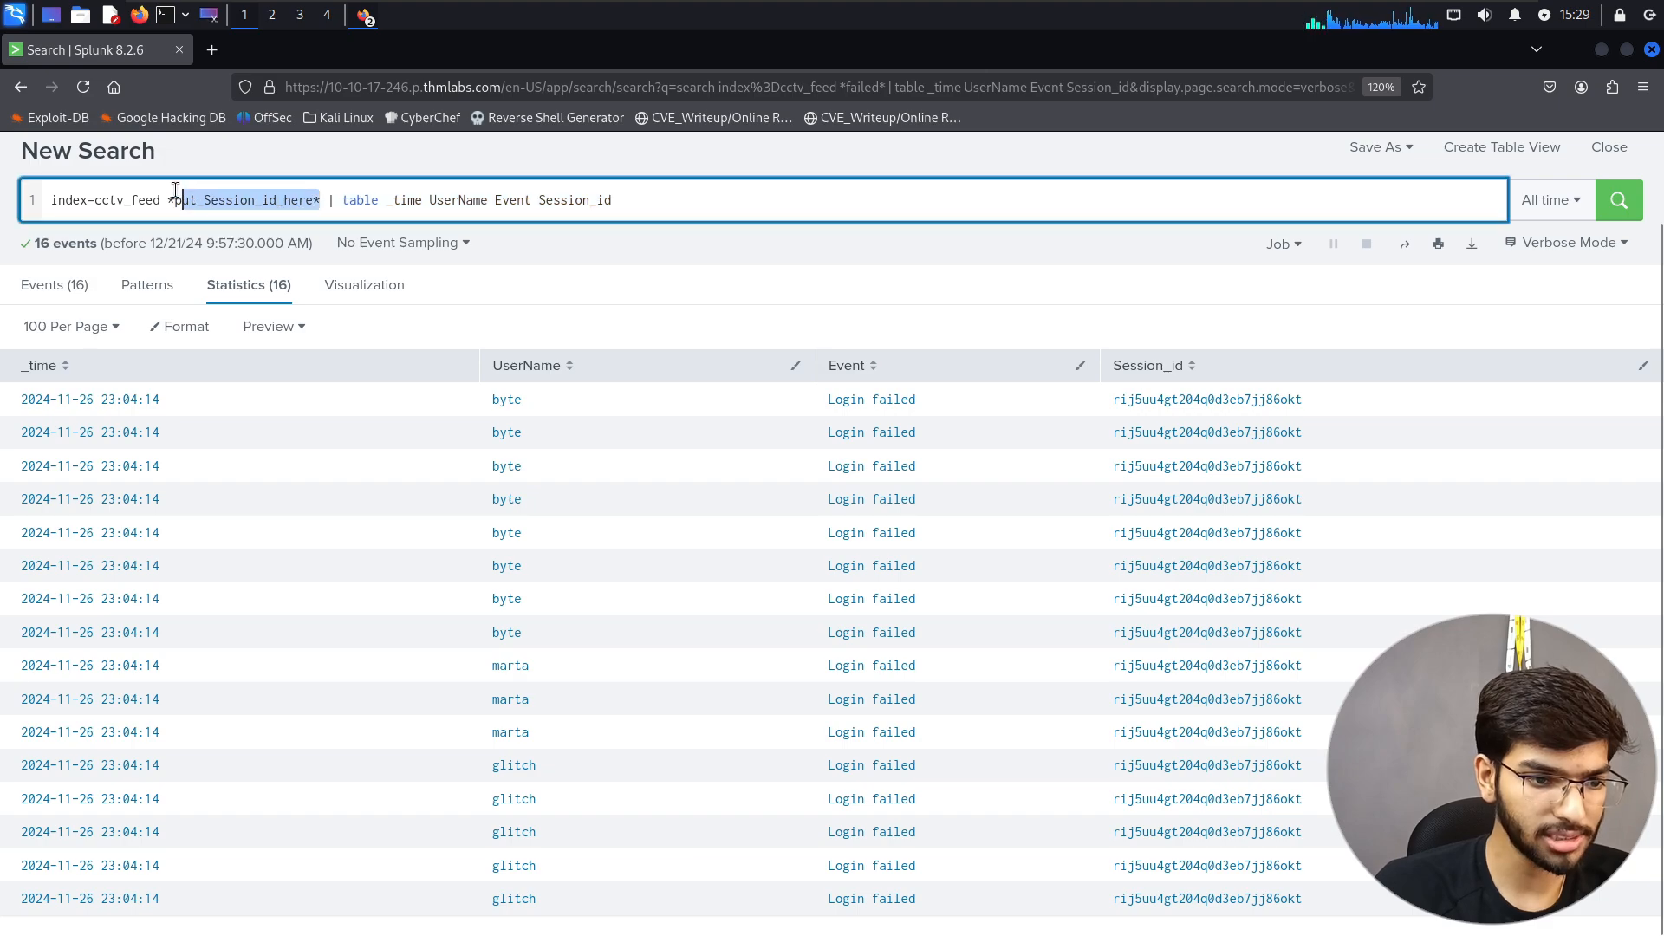
pyautogui.hotkey('ctrl', 'v')
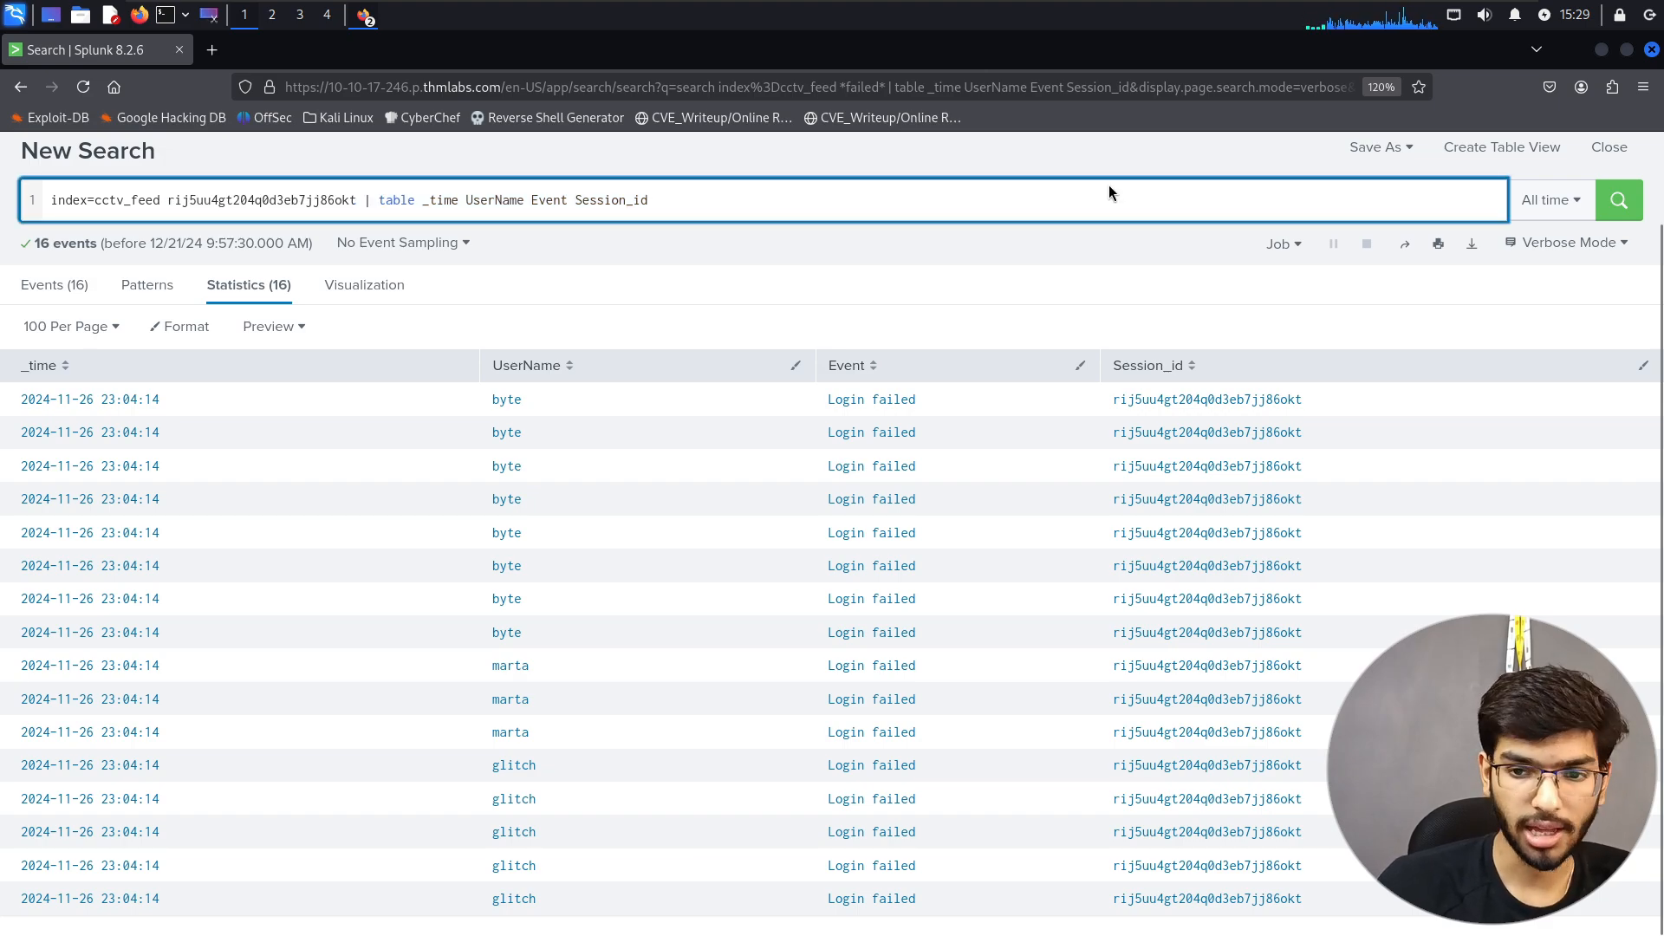
pyautogui.click(1617, 204)
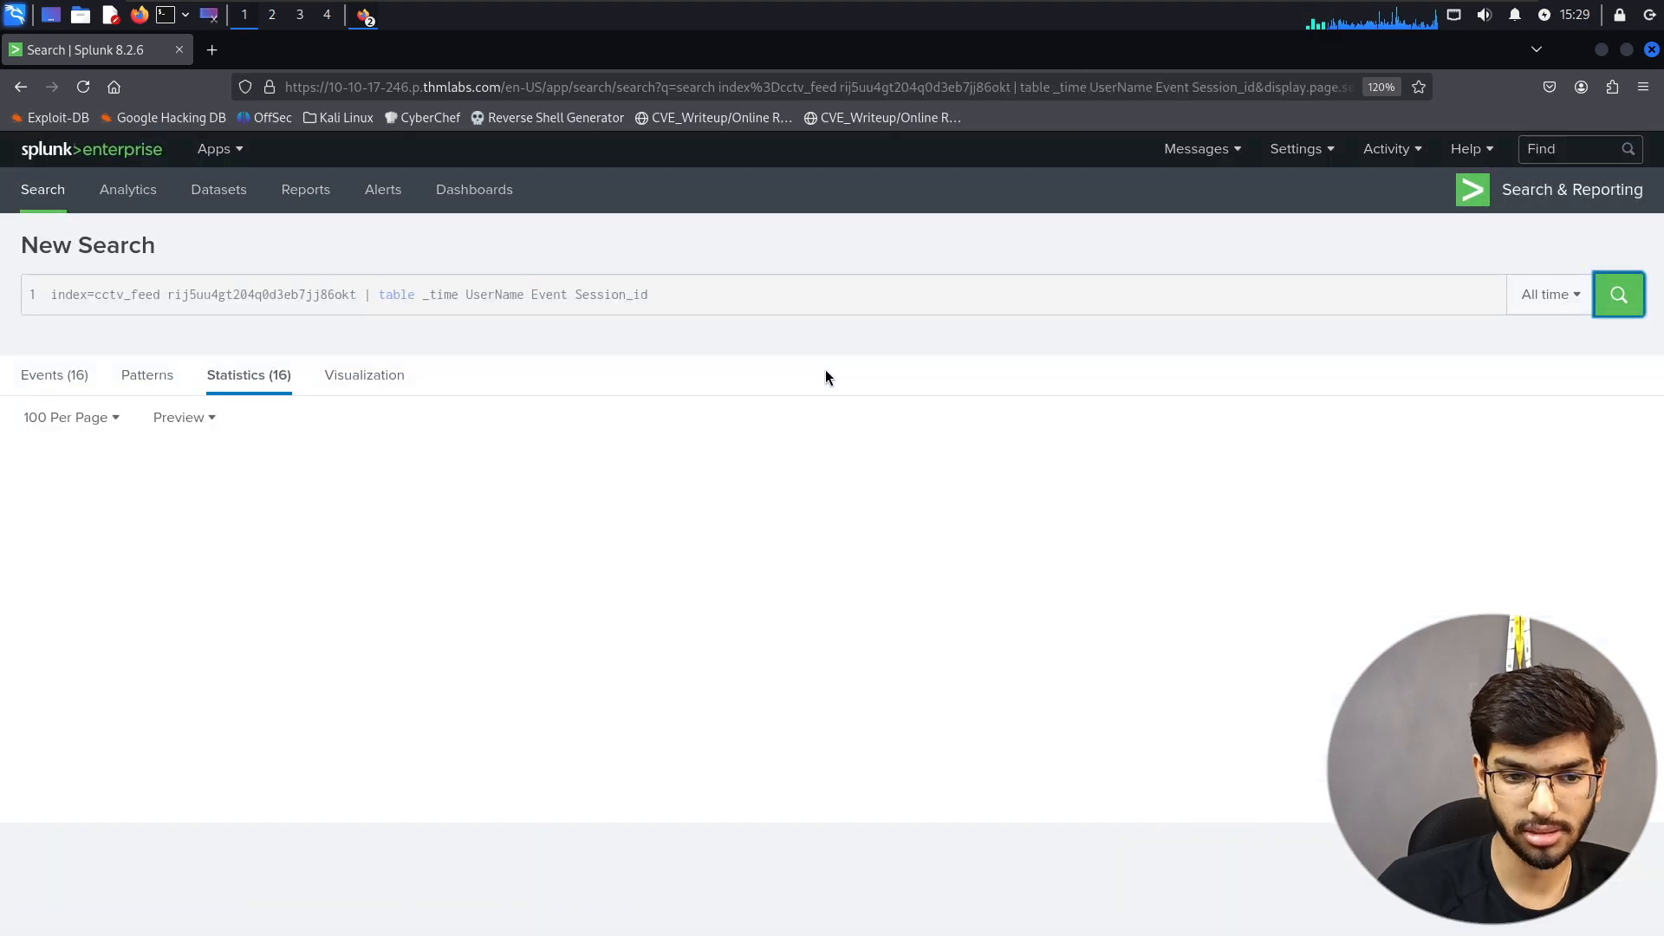
# - Compare the session's event table with the TryHackMe example, rerun the Splunk search and review the listed events
pyautogui.hotkey('alt', 'Tab')
pyautogui.scroll(-4, 1110, 460)
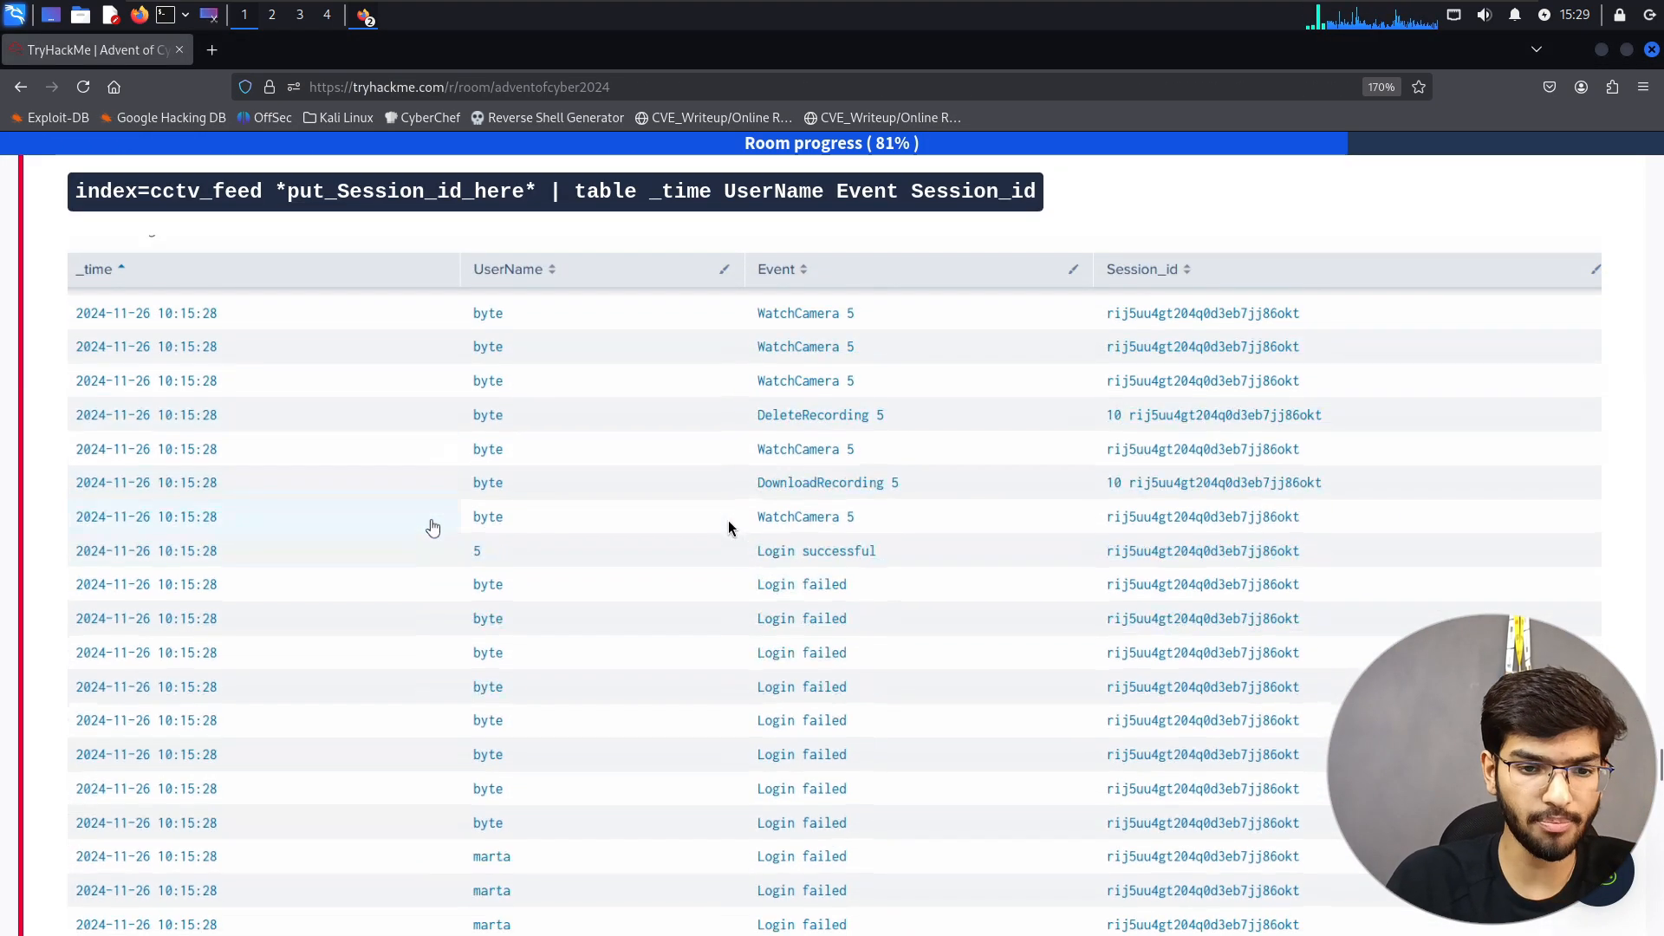
pyautogui.hotkey('alt', 'Tab')
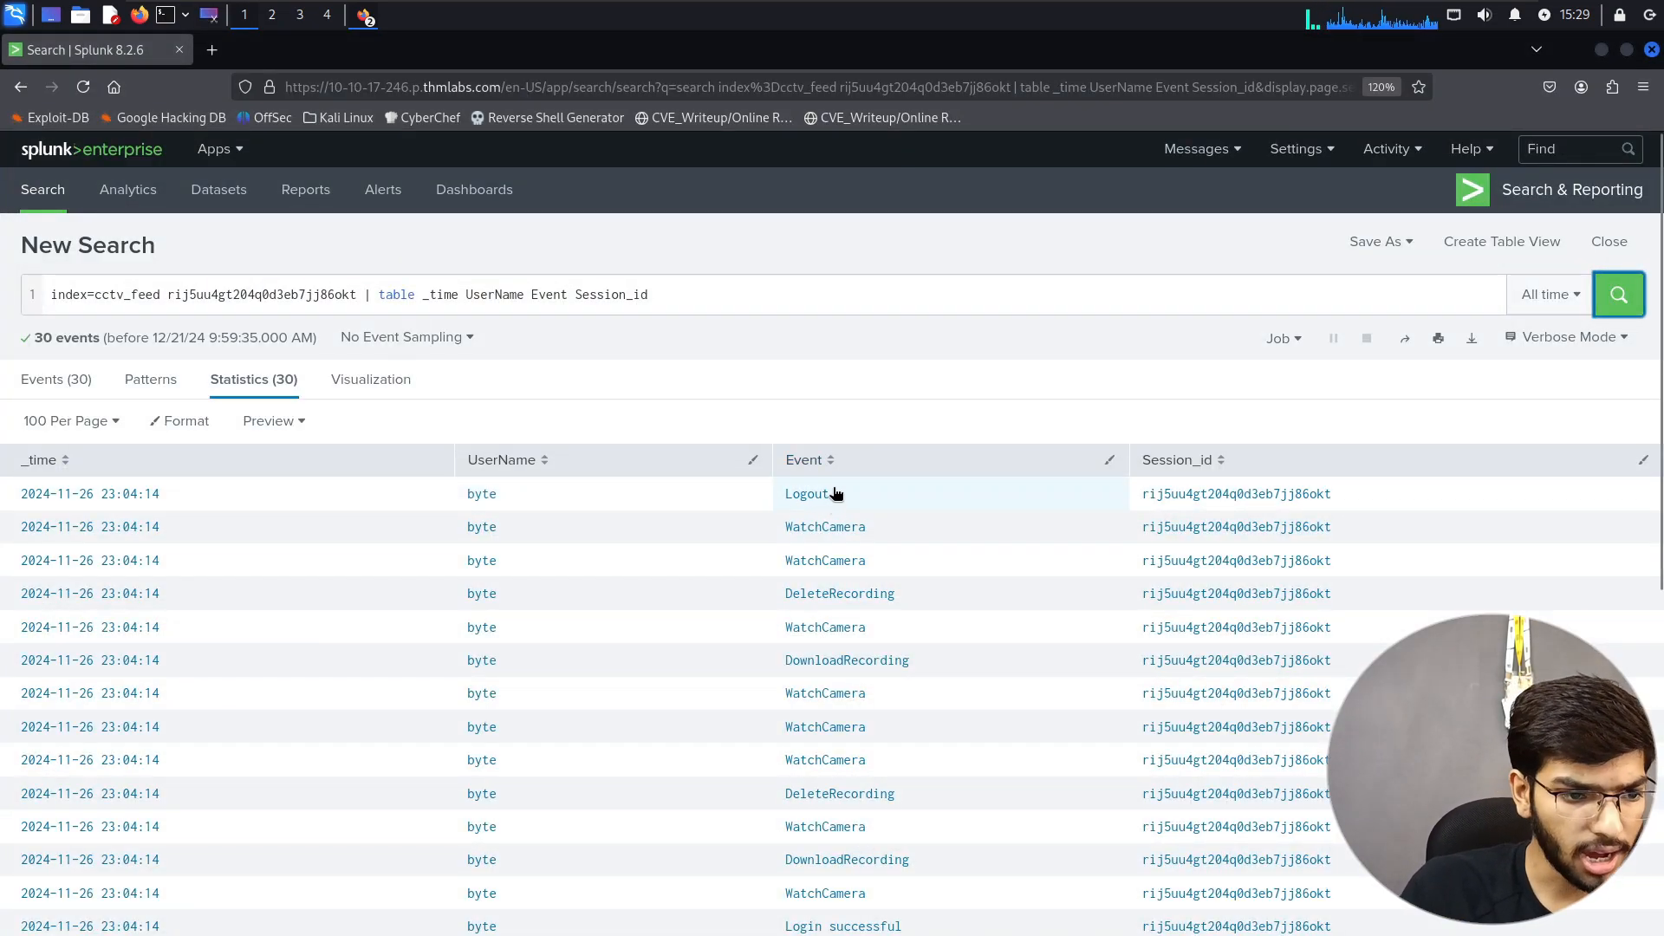
pyautogui.click(1618, 294)
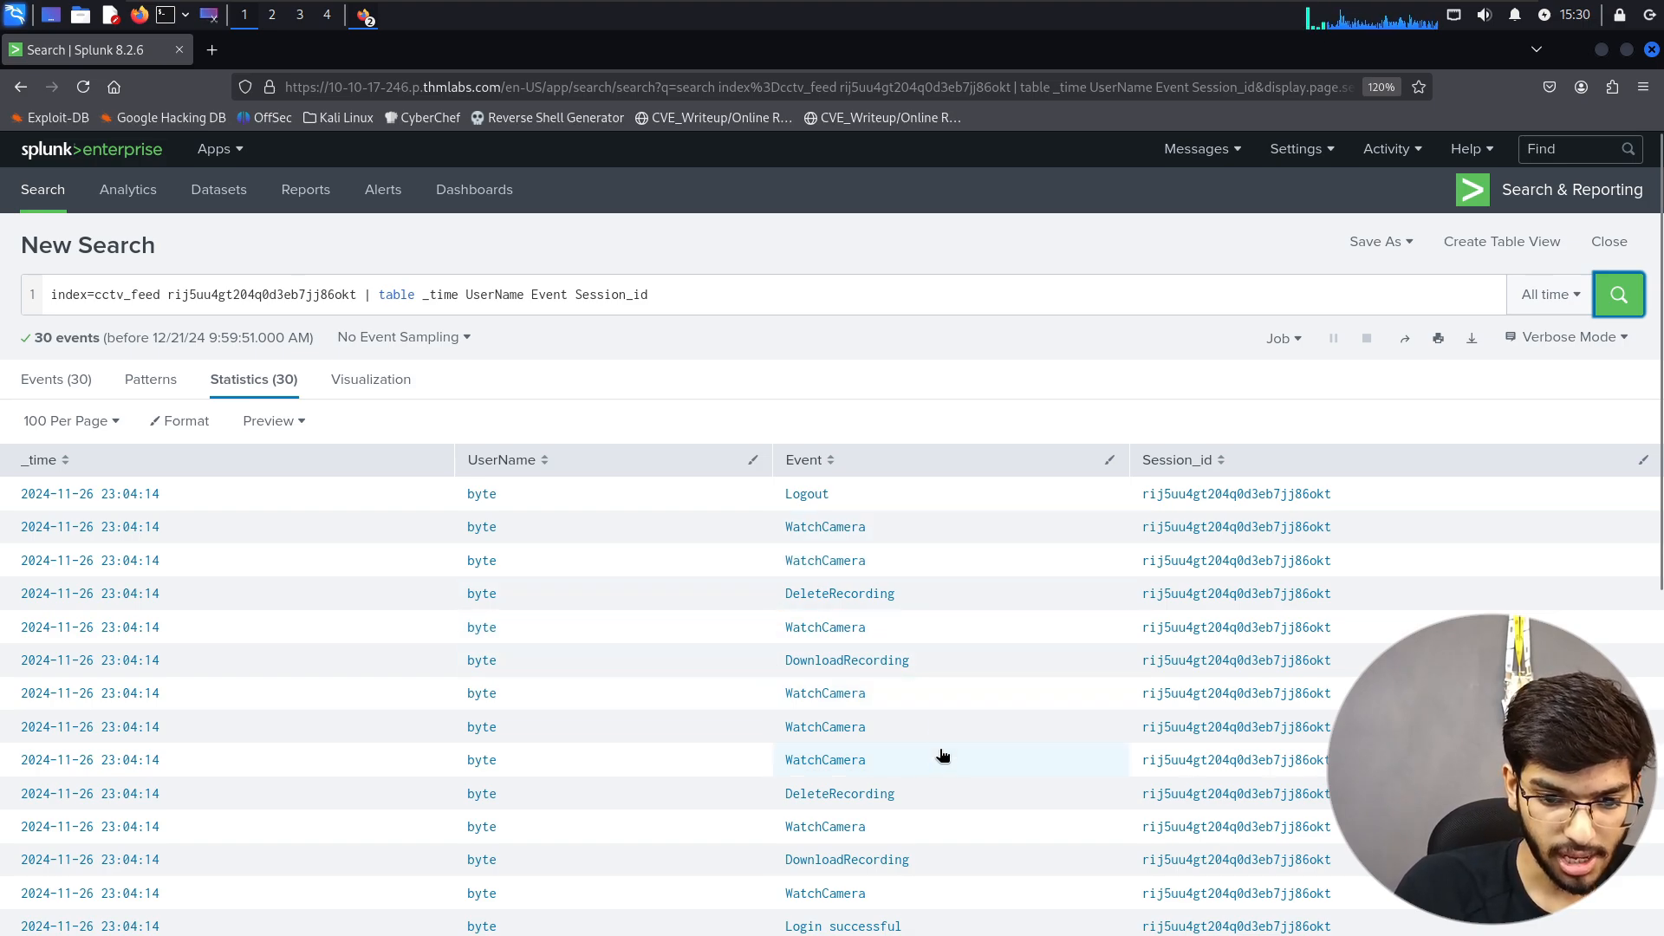
pyautogui.scroll(-2, 930, 744)
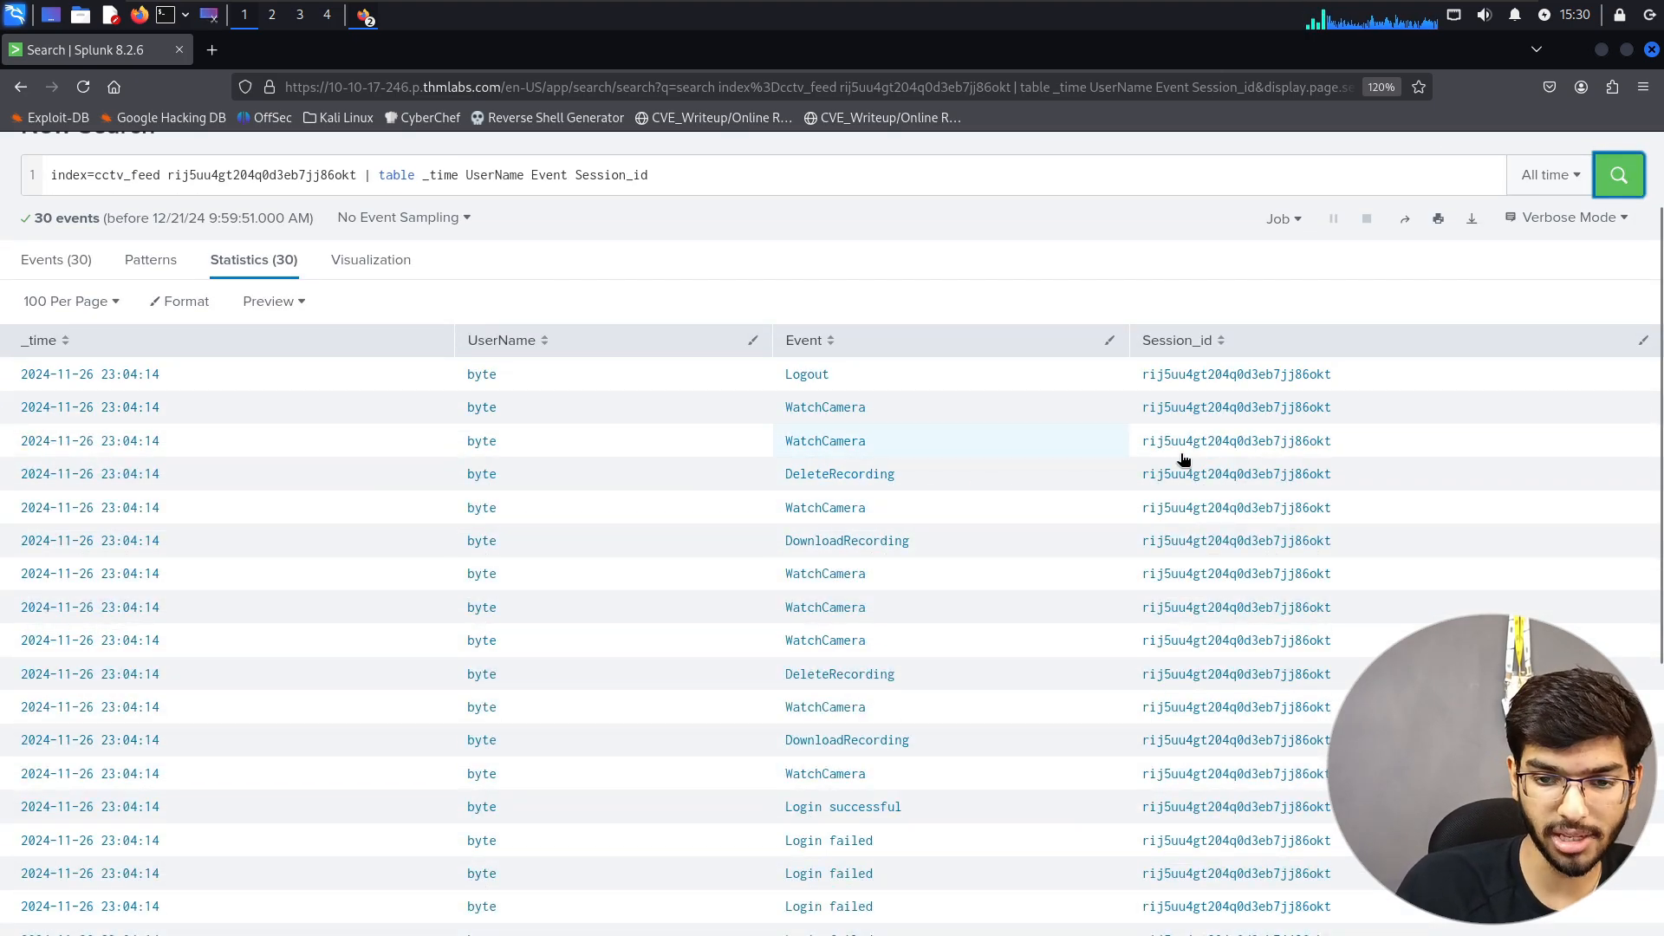
pyautogui.press('alt')
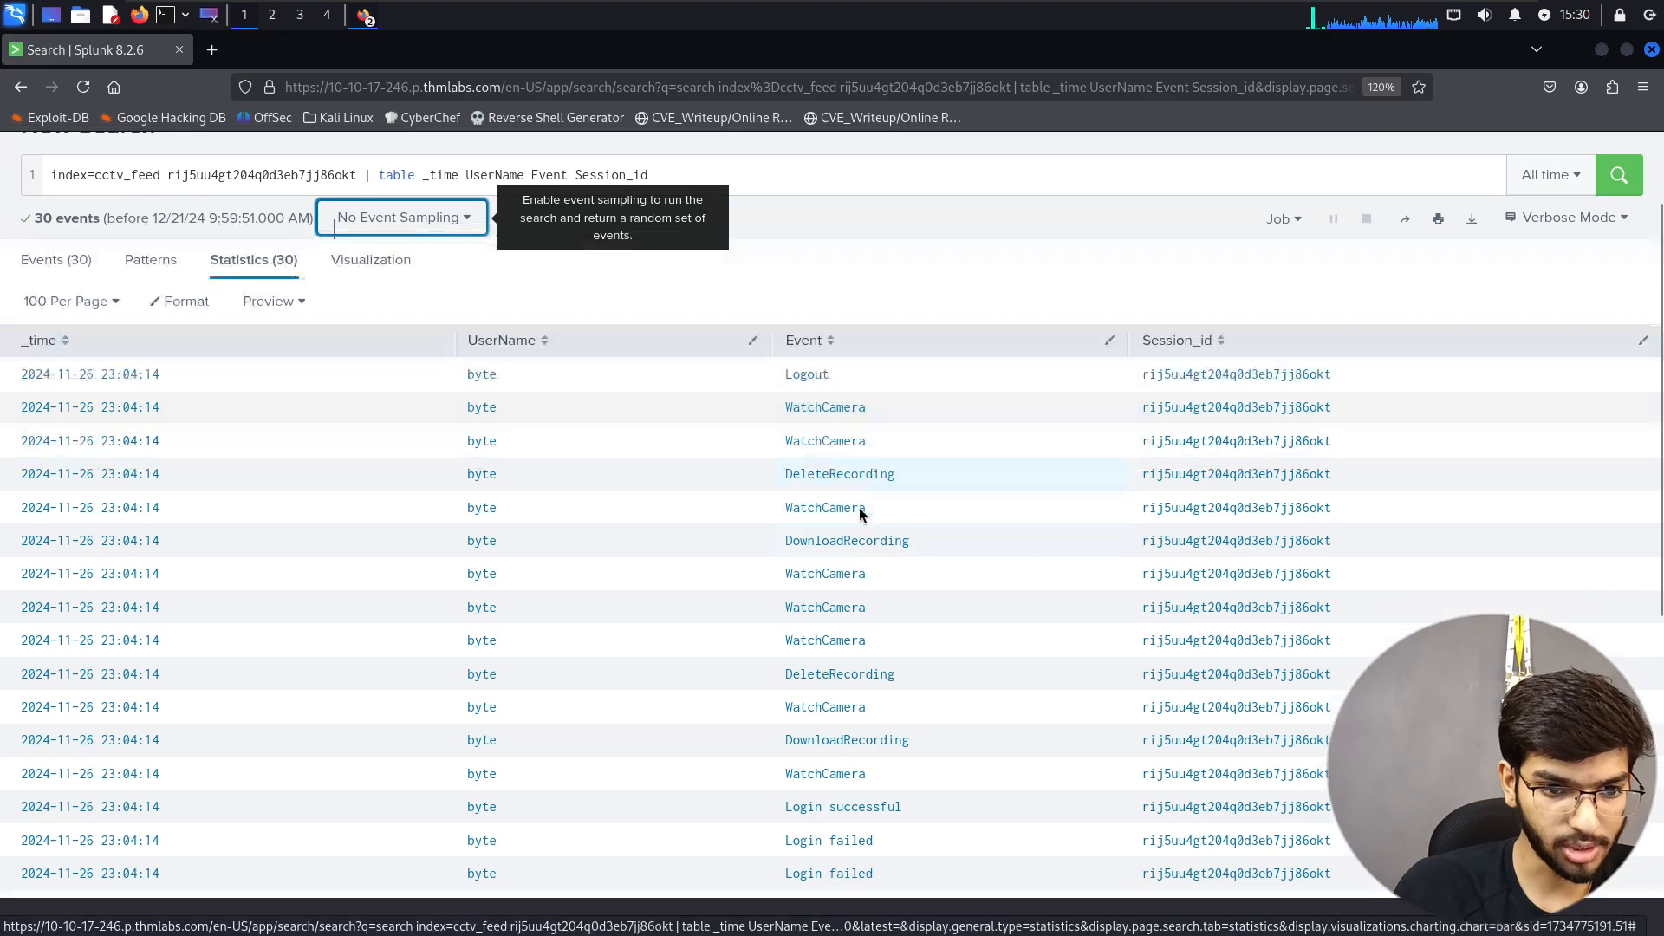
# - Switch to the TryHackMe room and copy the footage deletion query "index=cctv_feed *Delete*"
pyautogui.hotkey('alt', 'Tab')
pyautogui.scroll(-5, 631, 541)
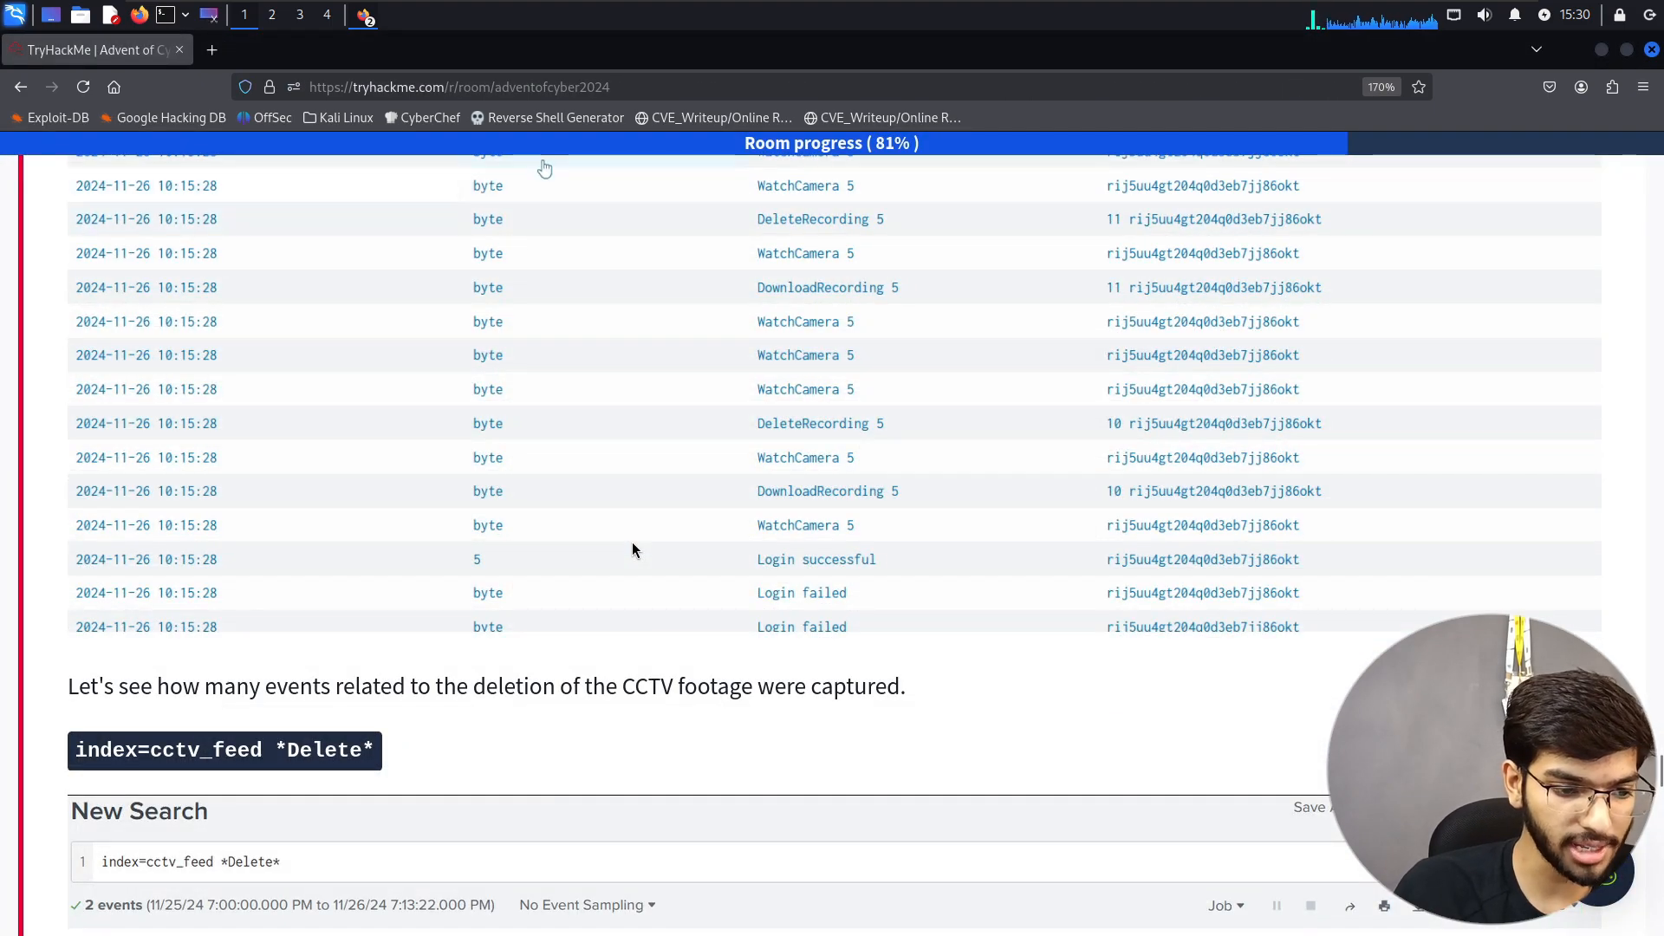
pyautogui.scroll(-2, 632, 542)
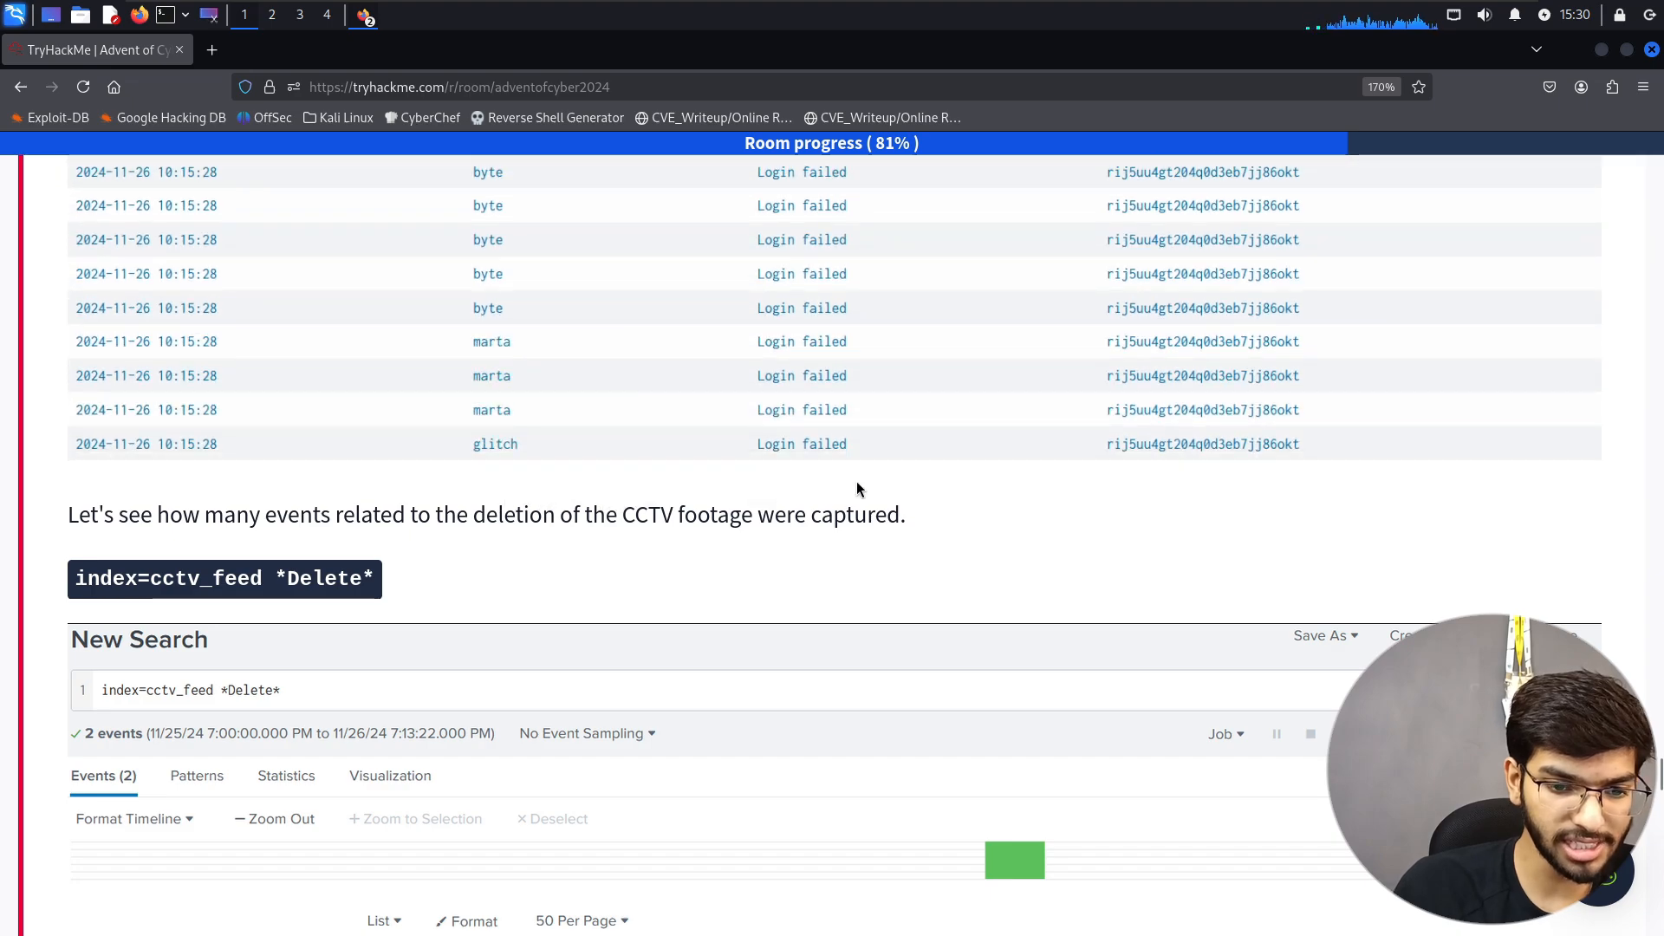
pyautogui.scroll(-2, 972, 533)
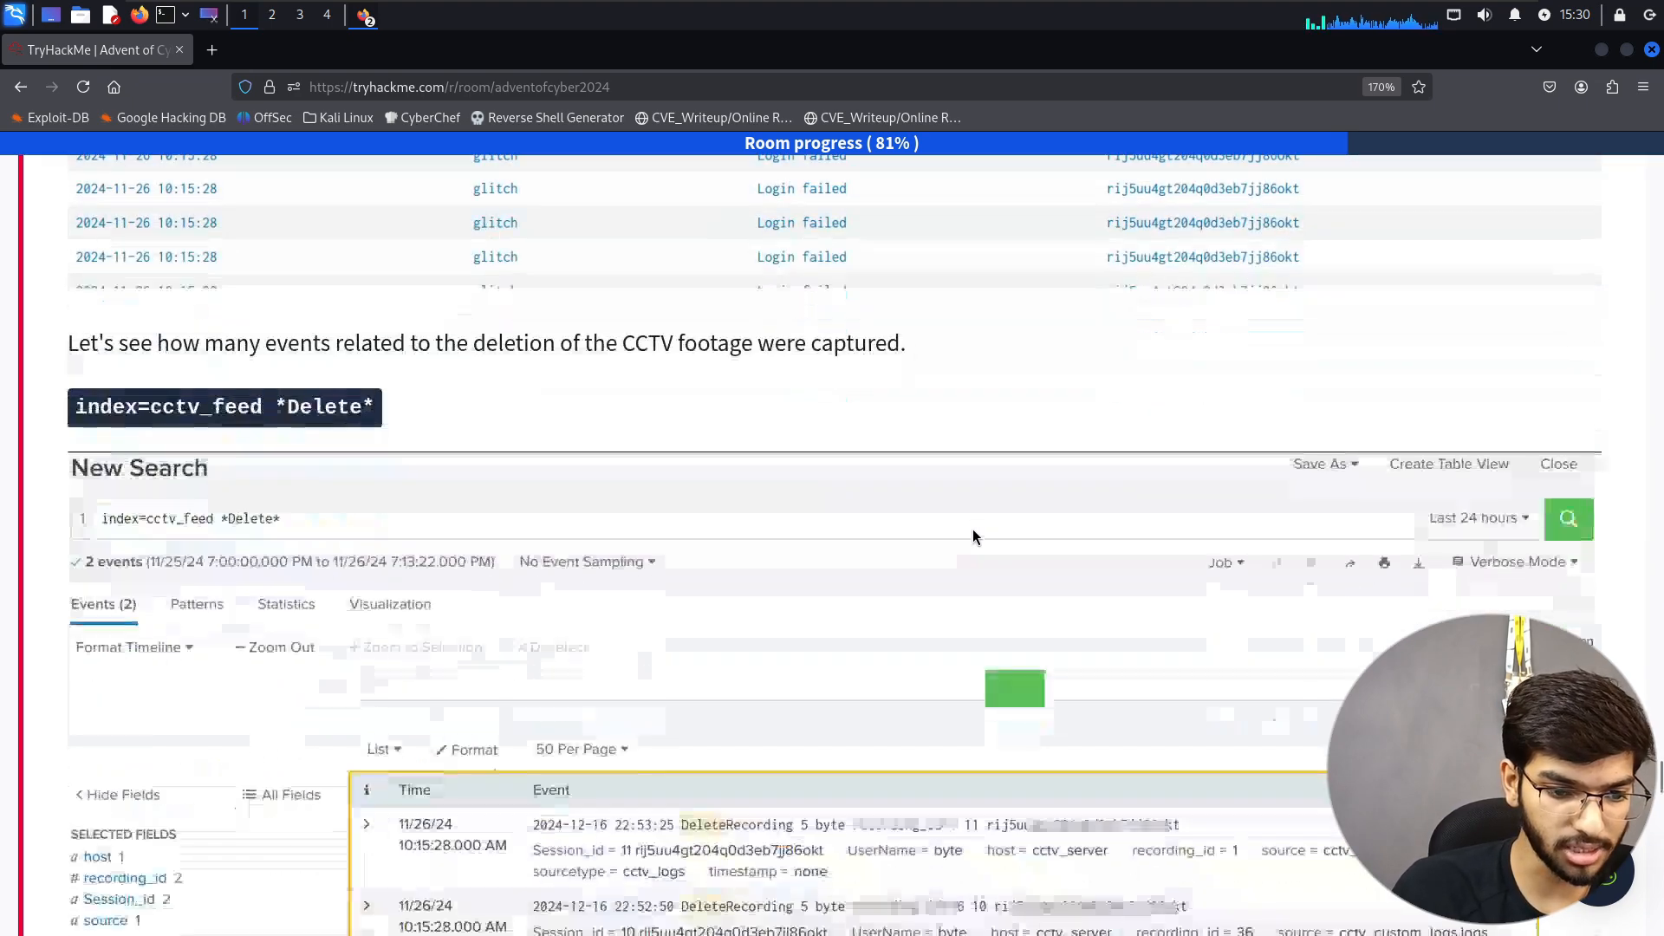
pyautogui.moveTo(75, 407); pyautogui.dragTo(375, 434)
pyautogui.hotkey('ctrl', 'c')
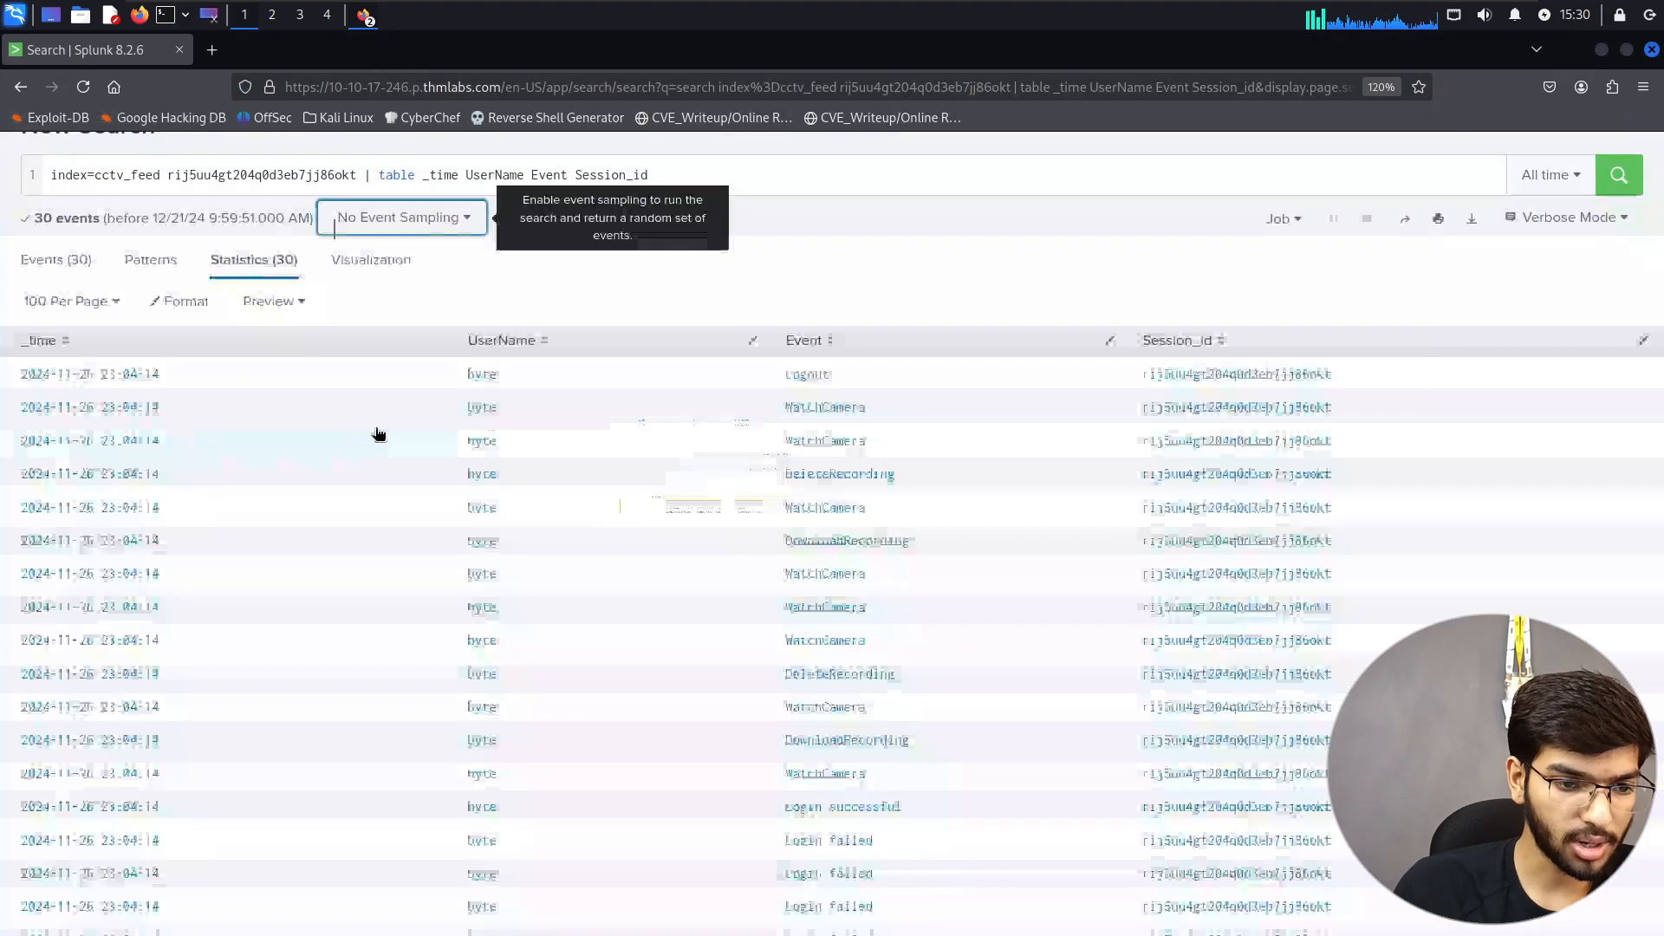
# - Replace the Splunk query with "index=cctv_feed *Delete*" and run the search
pyautogui.scroll(2, 745, 294)
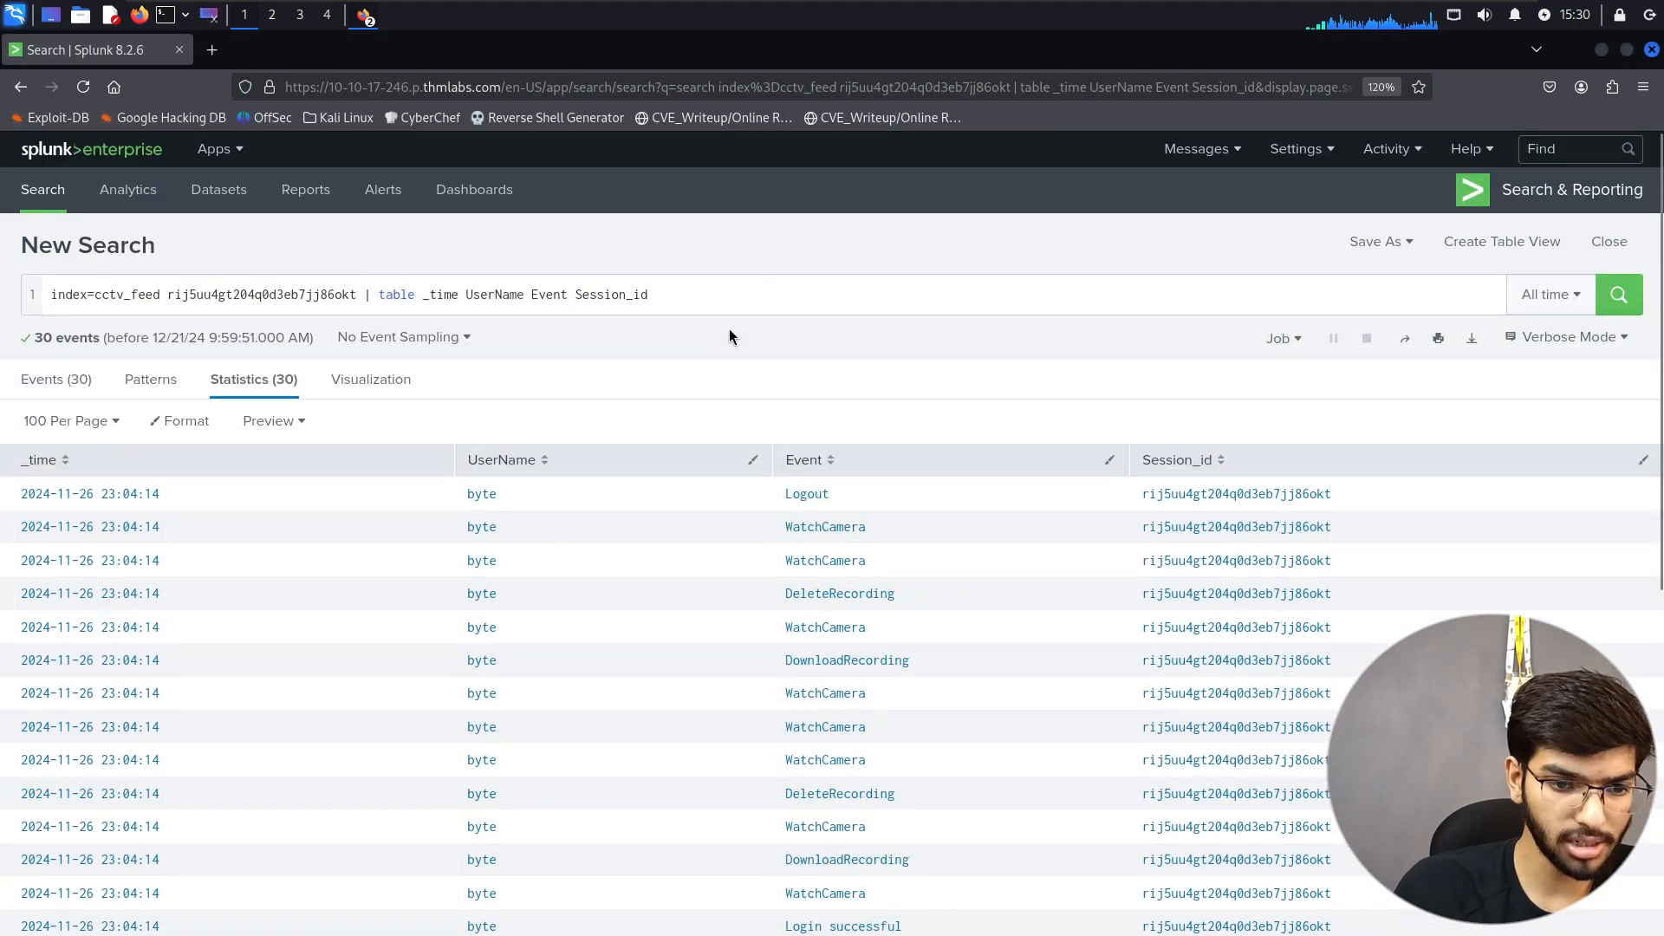
pyautogui.click(717, 287)
pyautogui.hotkey('ctrl', 'a')
pyautogui.hotkey('ctrl', 'v')
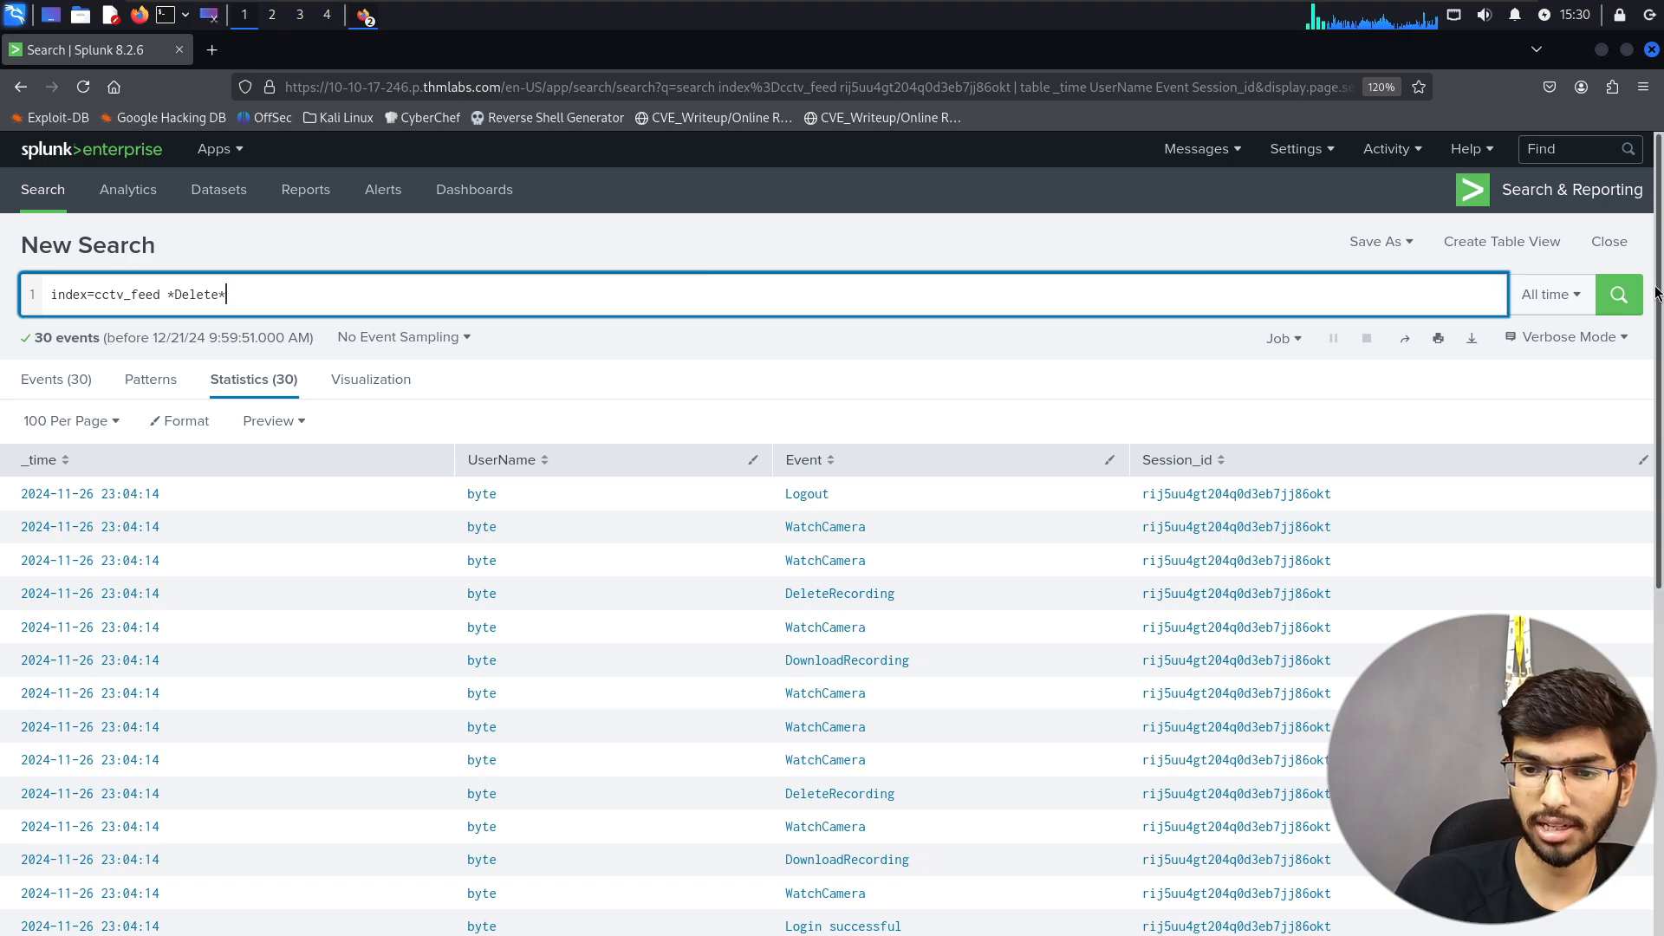
pyautogui.click(1618, 295)
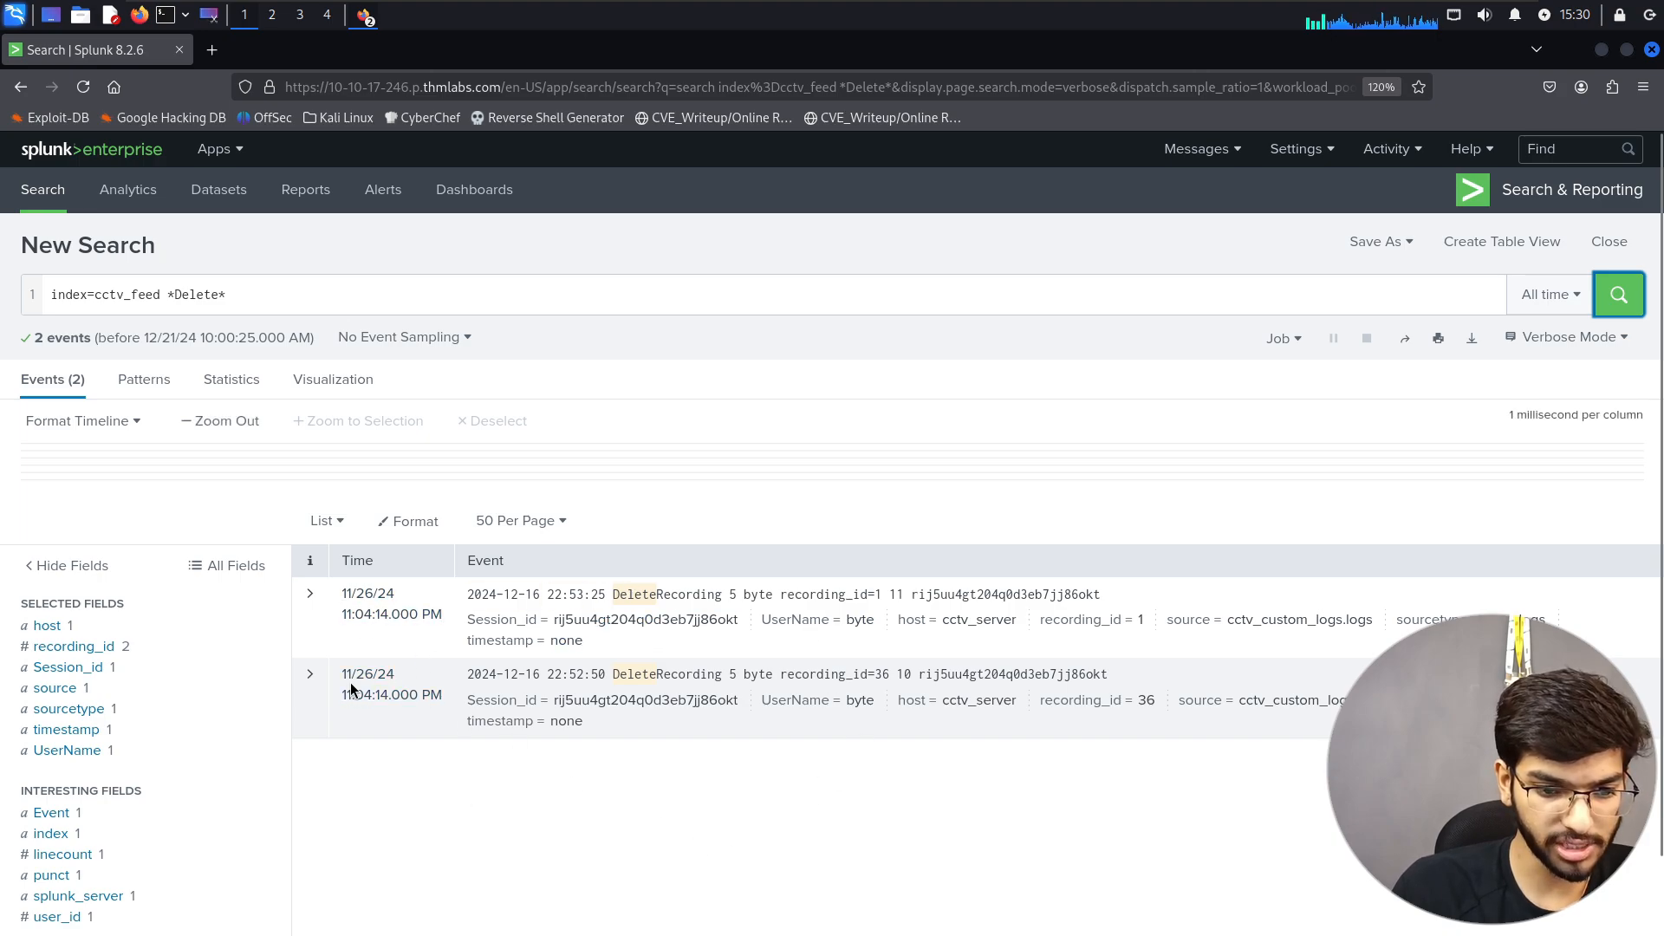
# - Compare the deletion events with the TryHackMe example and read the Correlating With the Web Logs section
pyautogui.hotkey('alt', 'Tab')
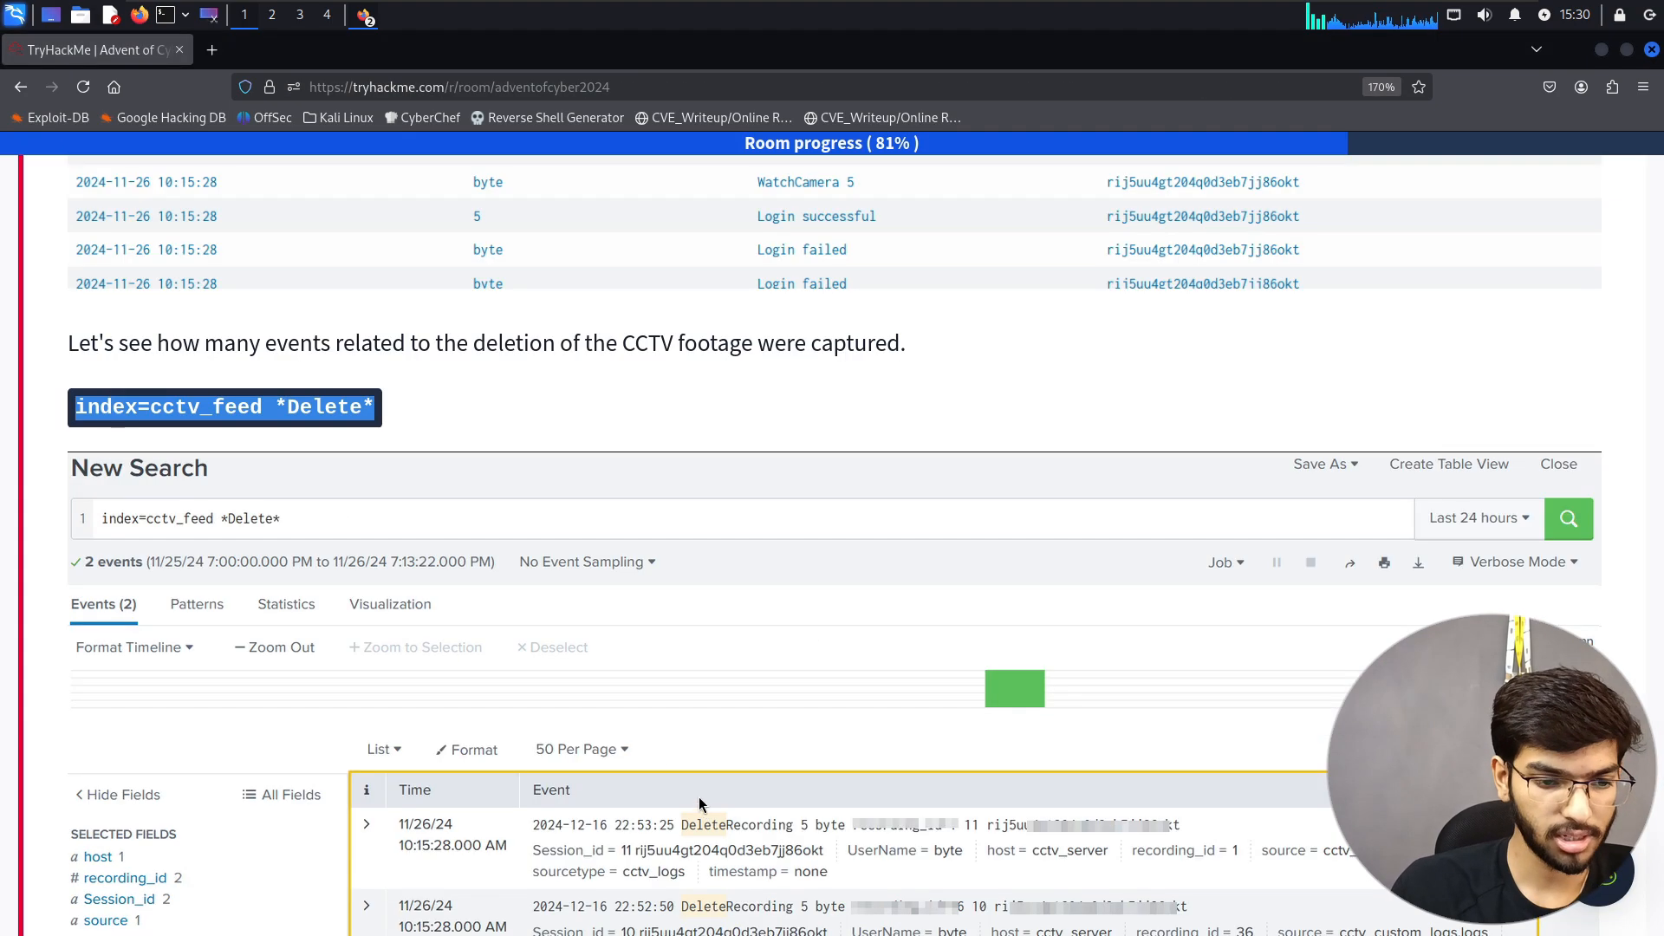
pyautogui.scroll(-5, 533, 647)
pyautogui.scroll(-4, 533, 647)
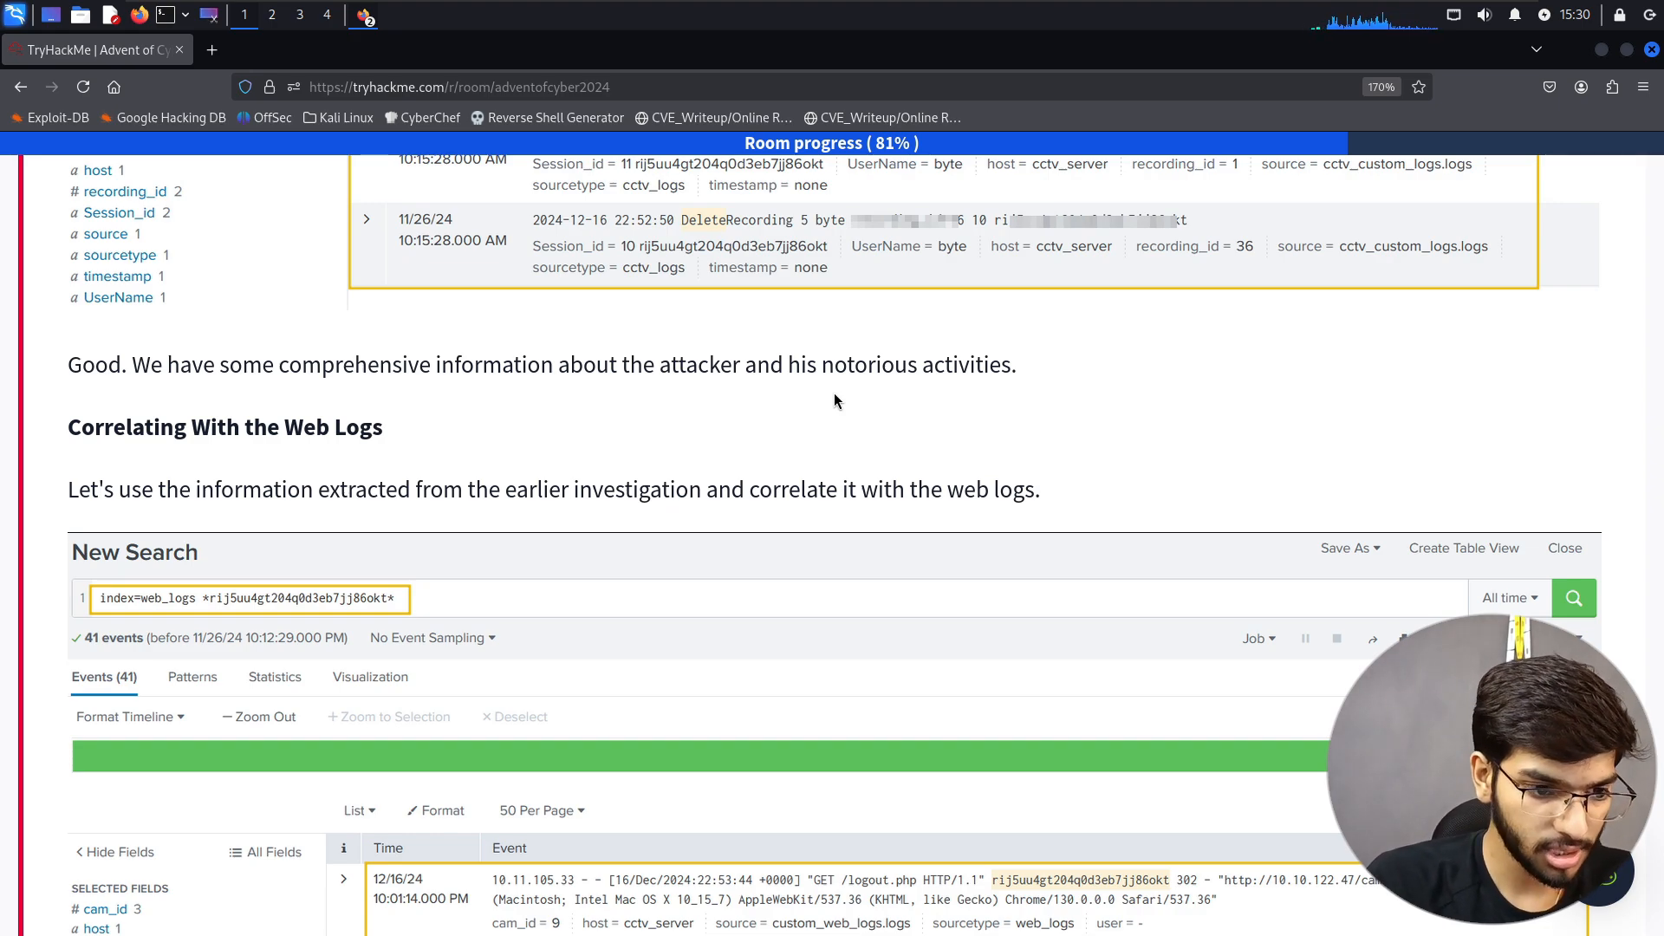
pyautogui.scroll(-2, 834, 393)
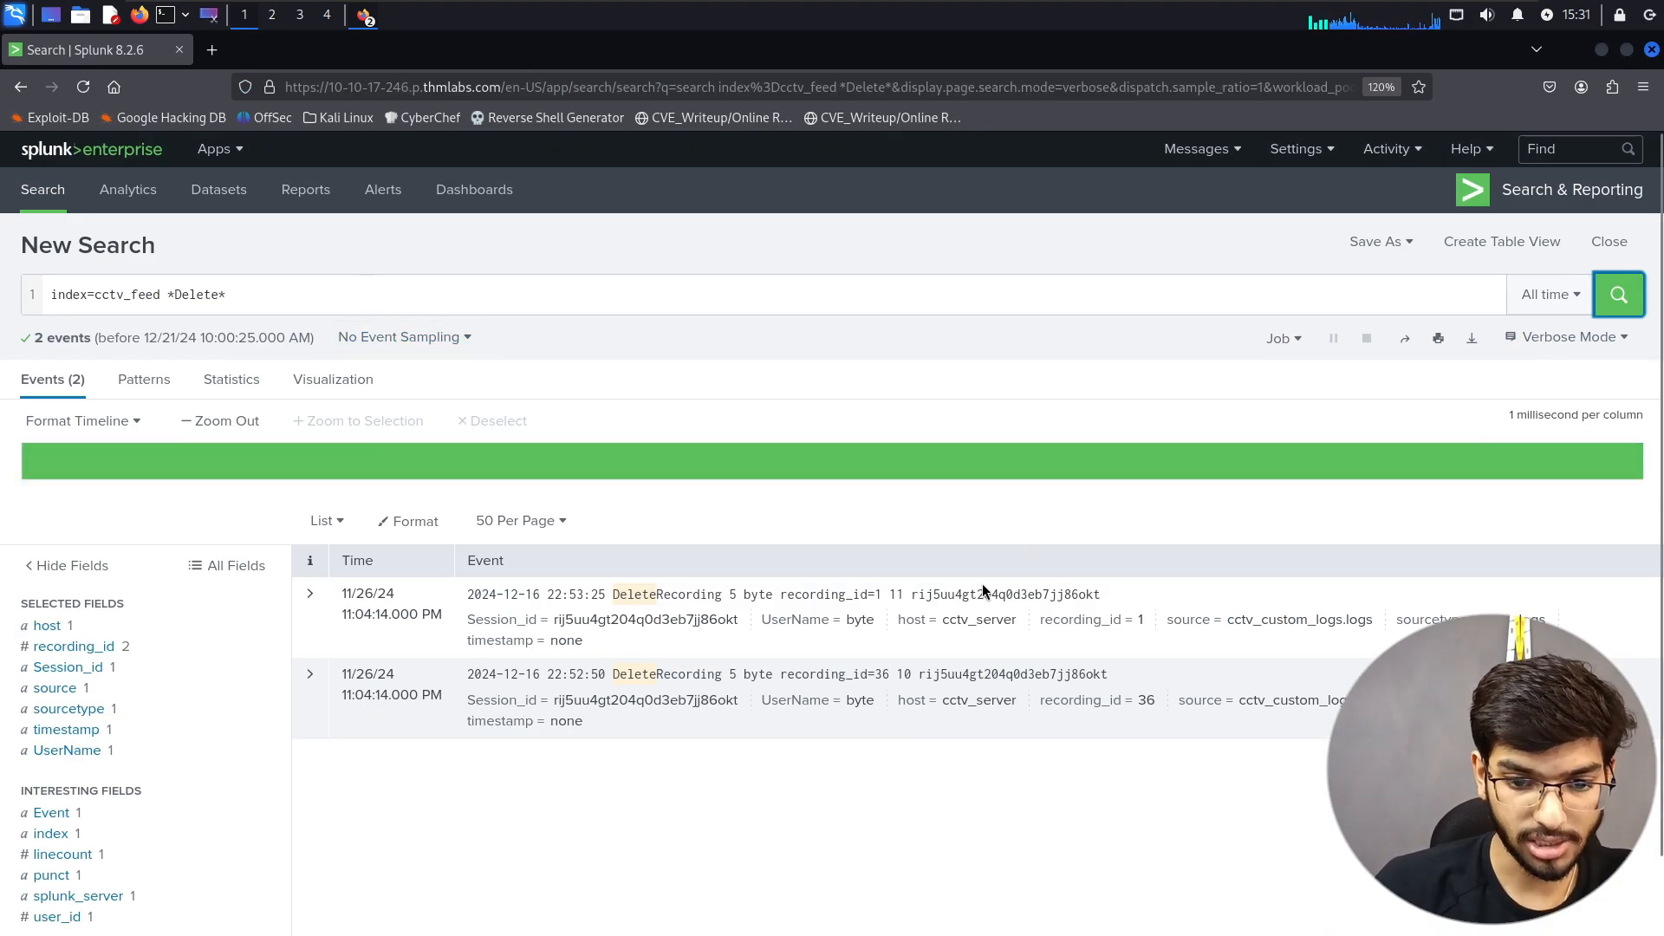
# - Change the Splunk query to the suggested web_logs search for the attacker's session ID with clientip="10.11.105.33" and check it against TryHackMe
pyautogui.moveTo(910, 594); pyautogui.dragTo(1101, 594)
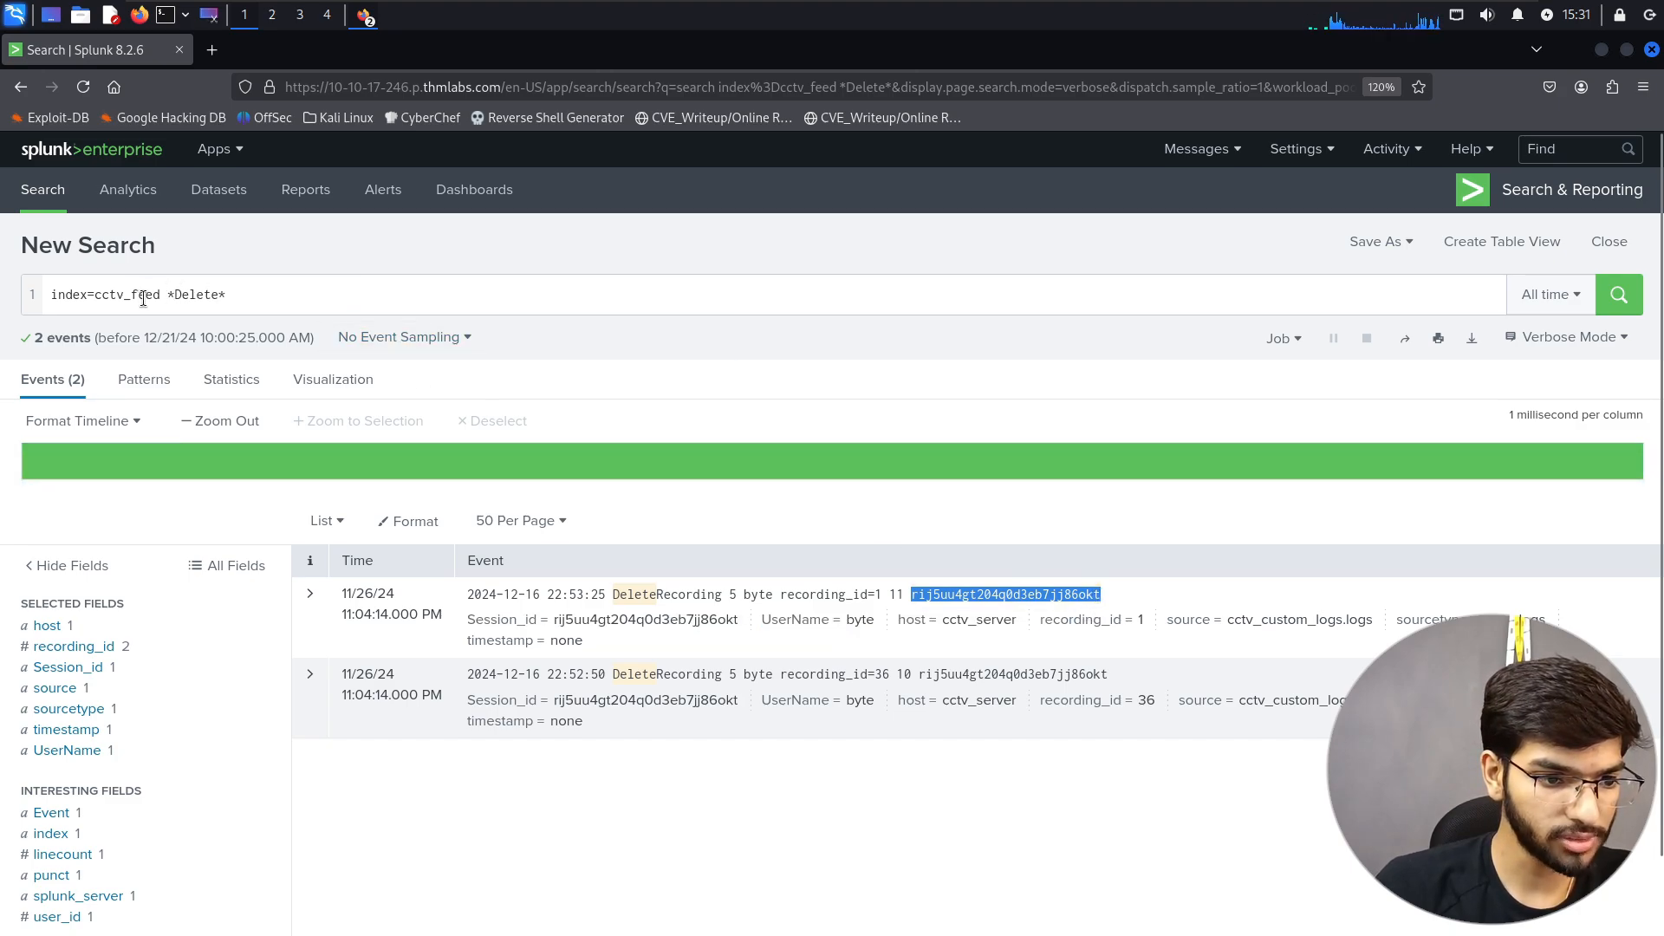
pyautogui.moveTo(160, 295); pyautogui.dragTo(94, 294)
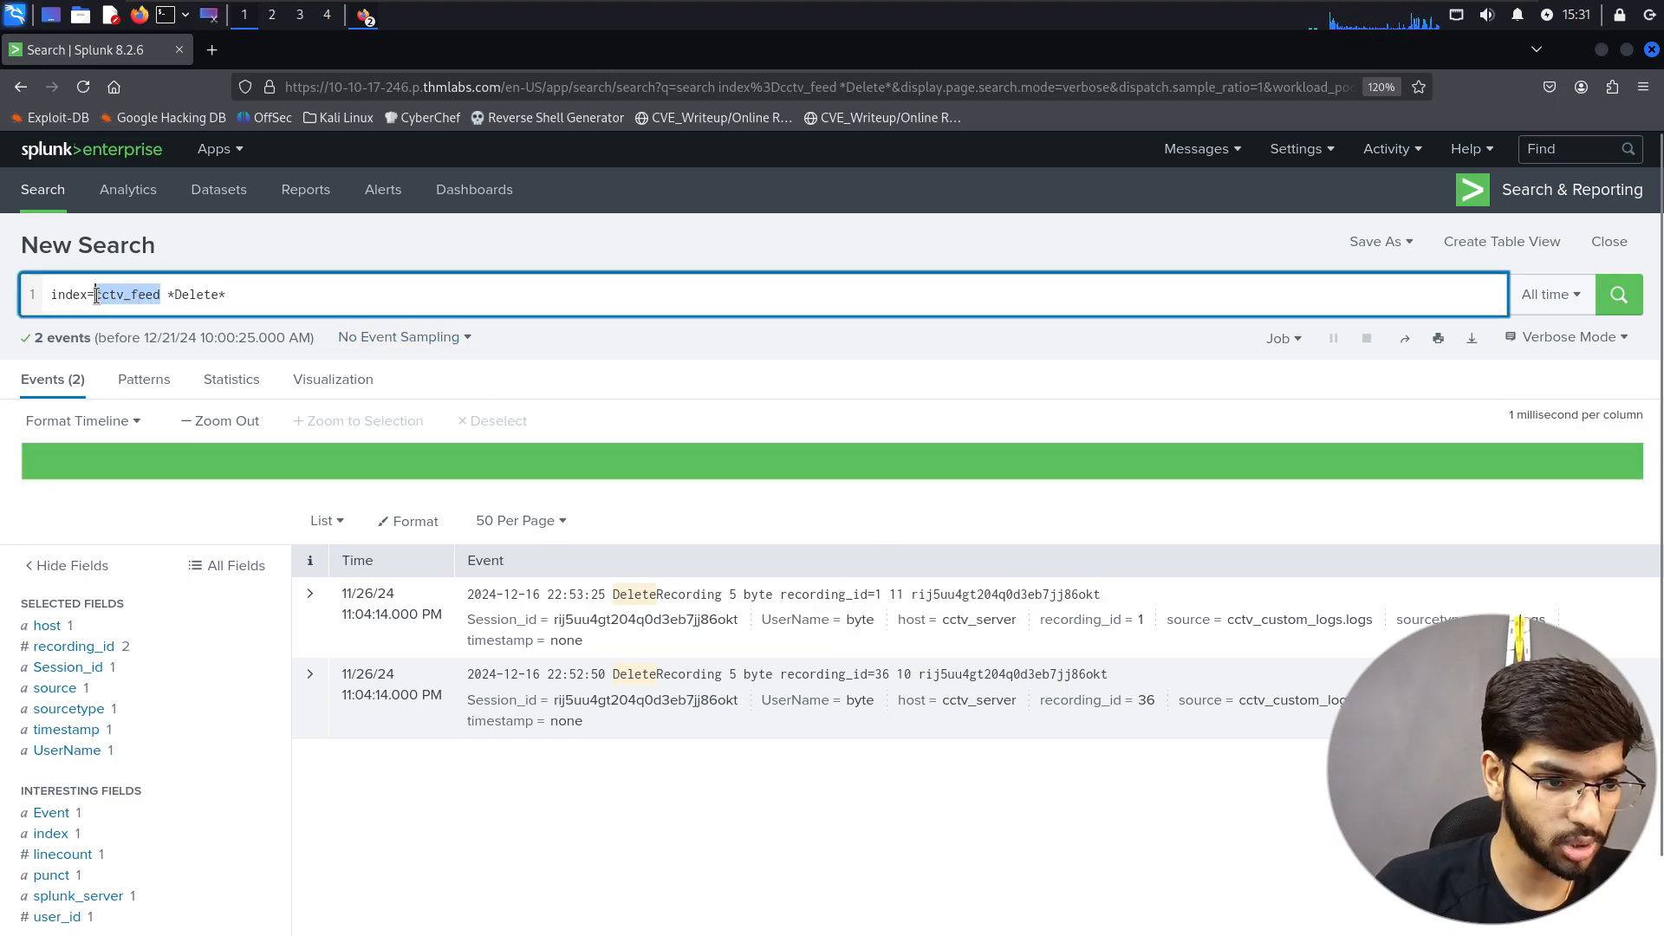
pyautogui.write('web')
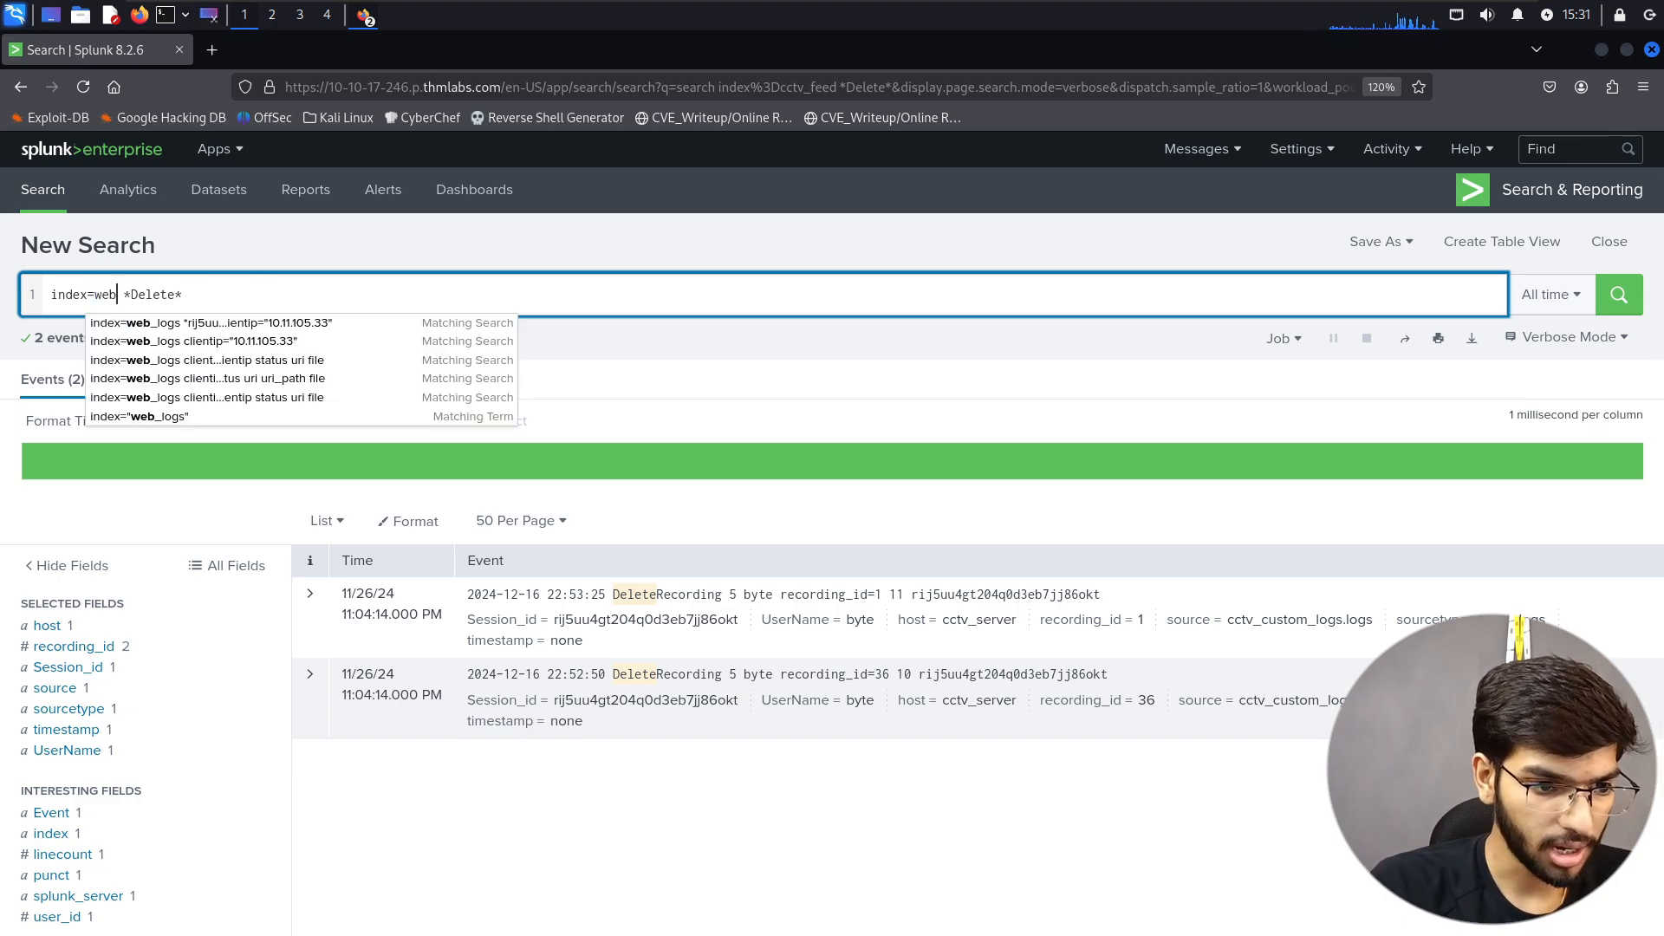
pyautogui.press('Down')
pyautogui.press('Return')
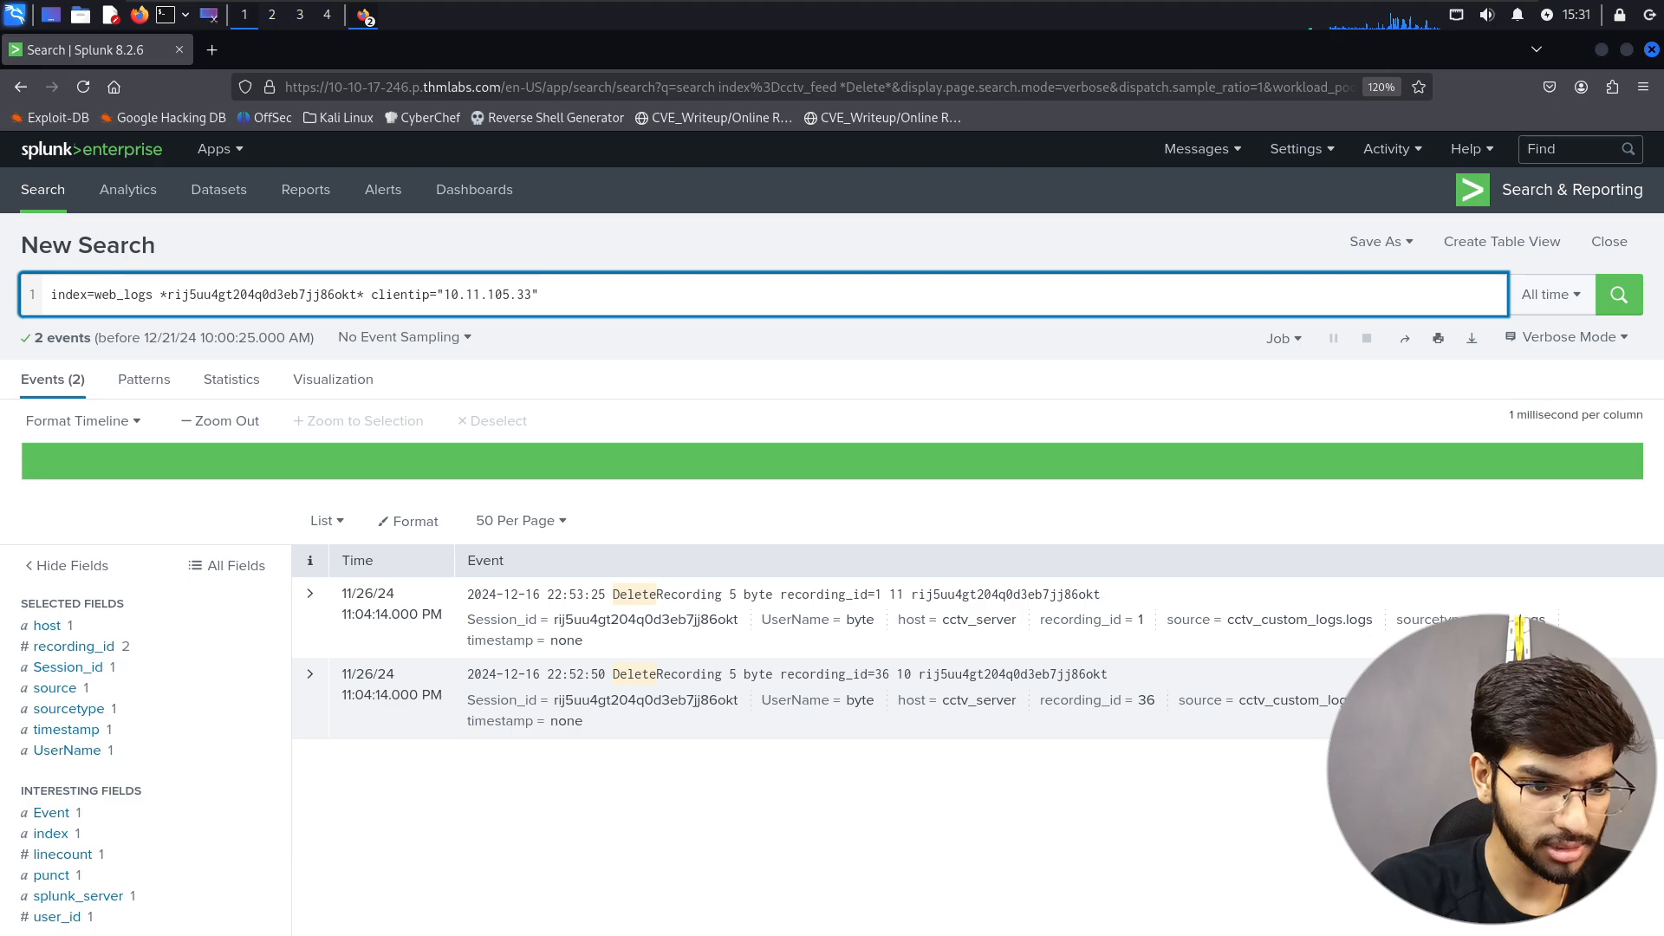
pyautogui.hotkey('alt', 'Tab')
pyautogui.hotkey('alt', 'Tab')
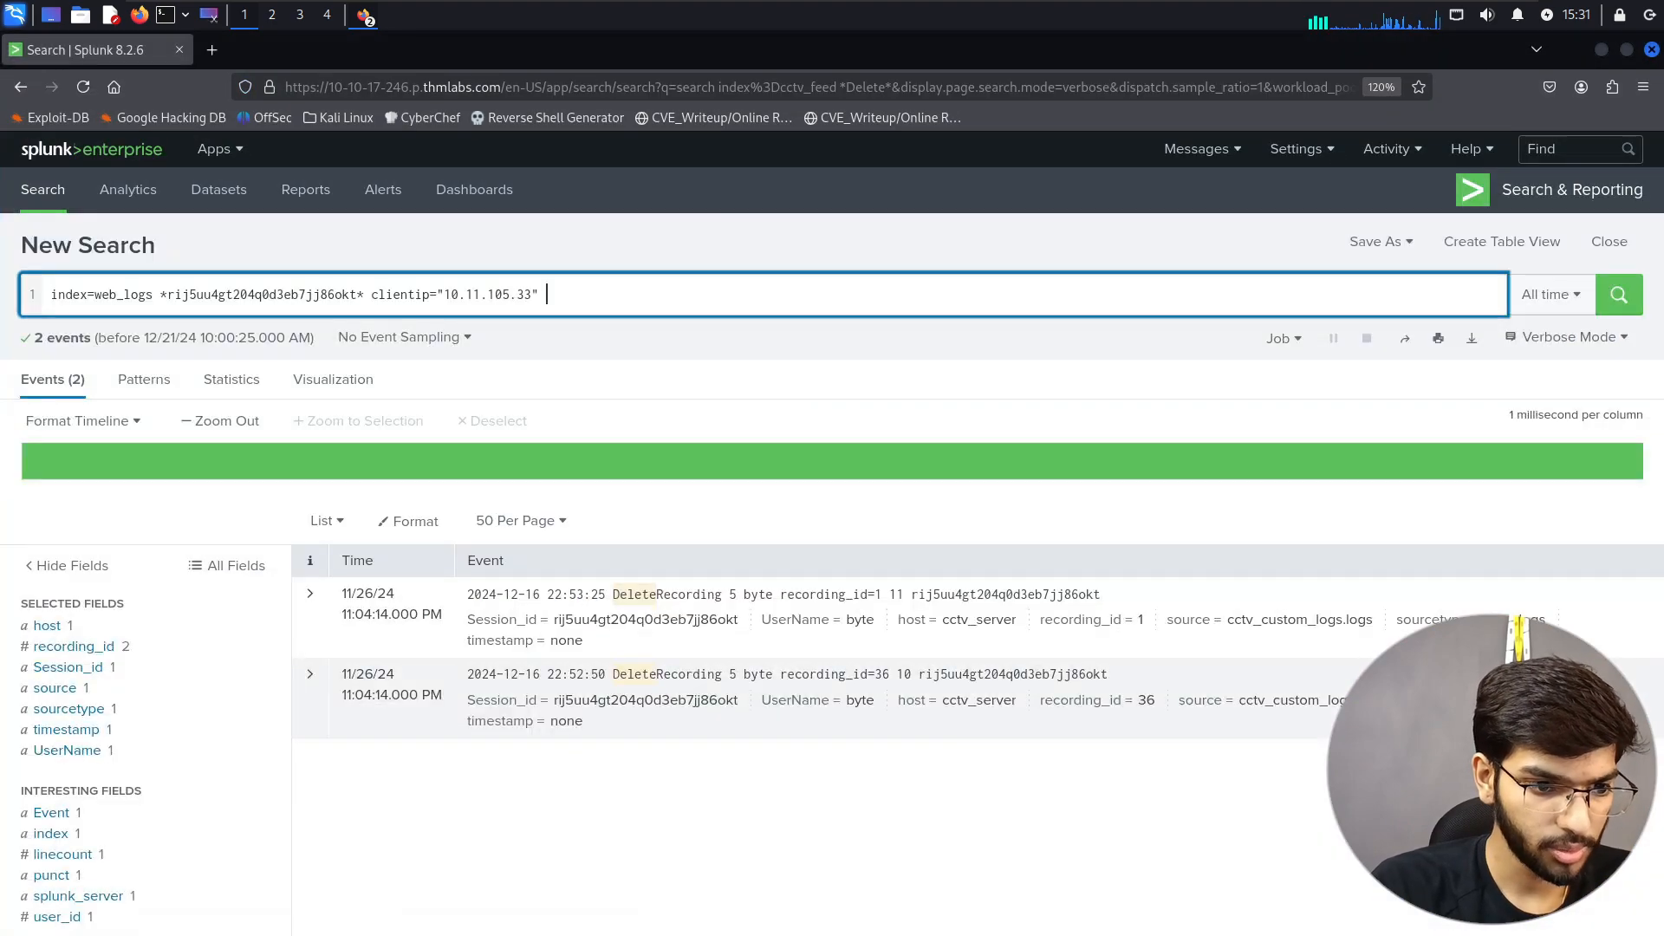
# - Remove the clientip filter from the query and run the web_logs search for the attacker's session ID alone
pyautogui.hotkey('shift', 'Left')
pyautogui.hotkey('shift', 'Left')
pyautogui.hotkey('shift', 'Left')
pyautogui.hotkey('shift', 'Left')
pyautogui.hotkey('shift', 'Left')
pyautogui.hotkey('shift', 'Left')
pyautogui.hotkey('shift', 'Left')
pyautogui.hotkey('shift', 'Left')
pyautogui.hotkey('shift', 'Left')
pyautogui.hotkey('shift', 'Left')
pyautogui.hotkey('shift', 'Left')
pyautogui.hotkey('shift', 'Left')
pyautogui.hotkey('shift', 'Left')
pyautogui.hotkey('shift', 'Left')
pyautogui.hotkey('shift', 'Left')
pyautogui.hotkey('shift', 'Left')
pyautogui.hotkey('shift', 'Left')
pyautogui.hotkey('shift', 'Left')
pyautogui.hotkey('shift', 'Left')
pyautogui.hotkey('shift', 'Left')
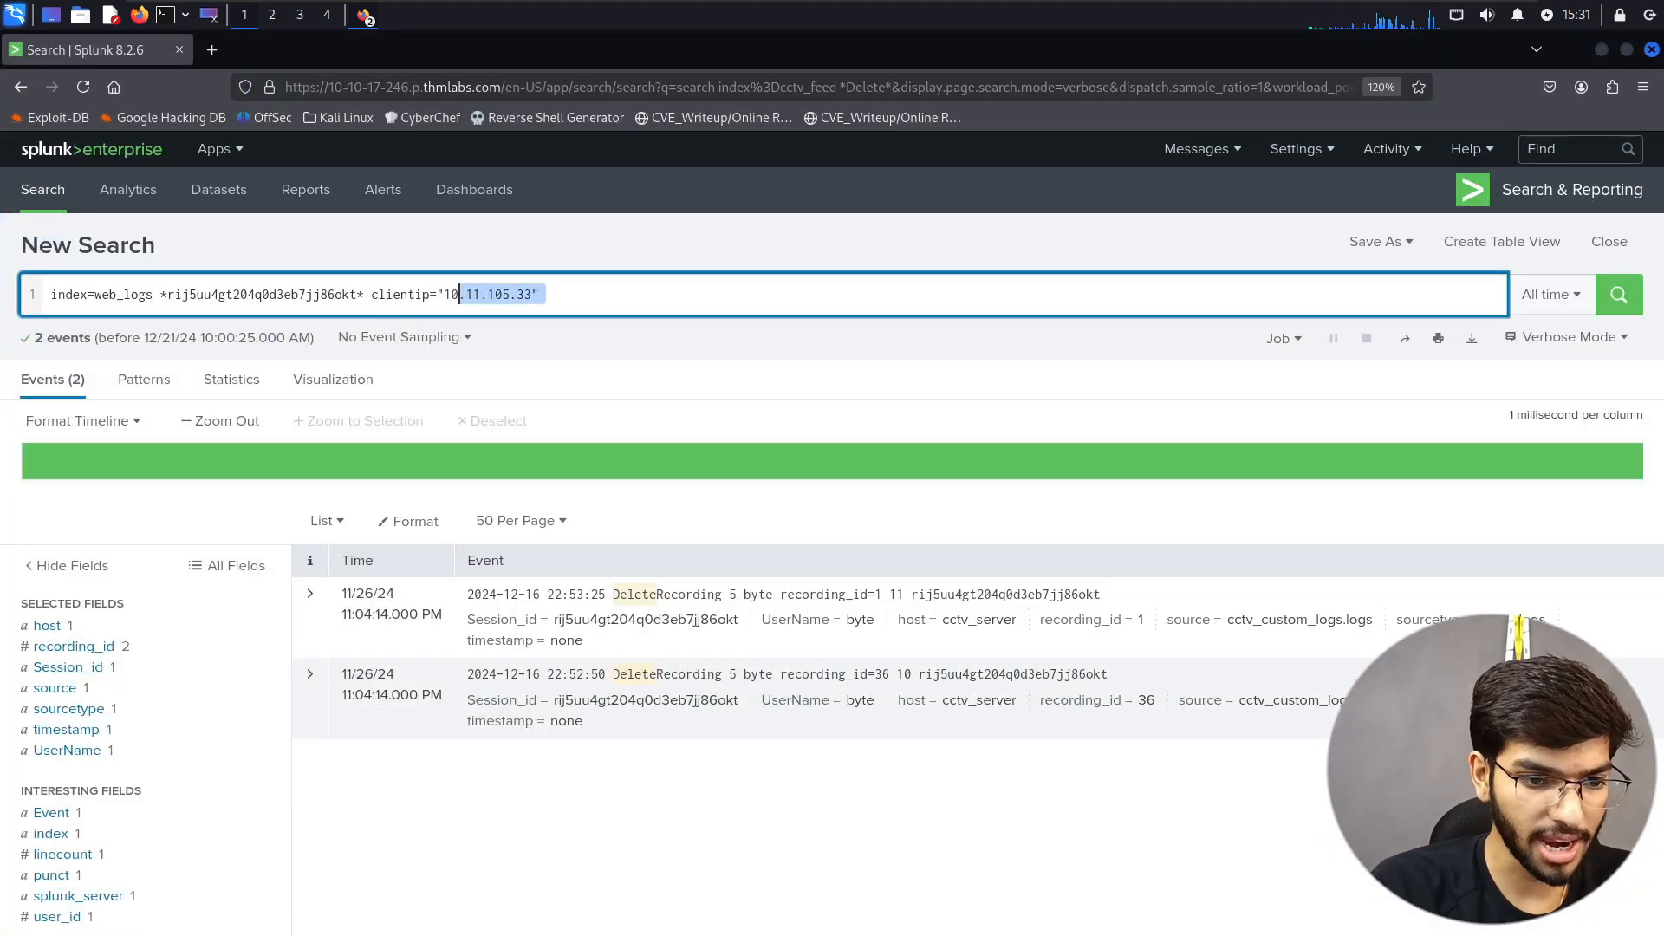
pyautogui.press('BackSpace')
pyautogui.press('Return')
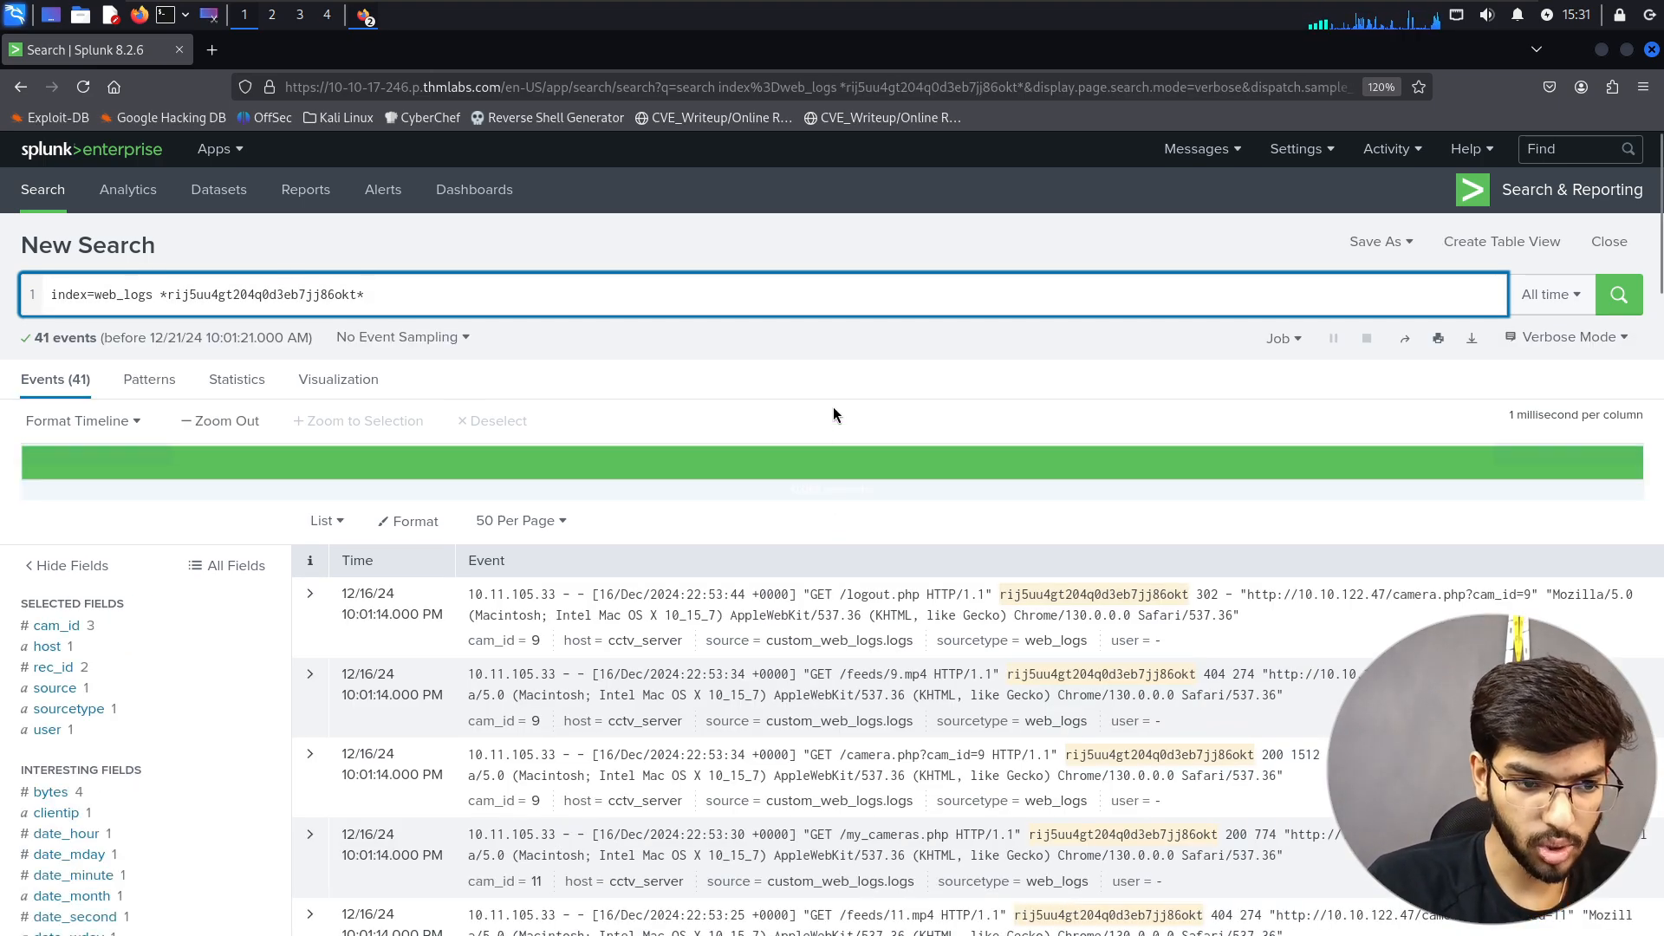
# - Review the session's web log events in Splunk and compare their client IP with TryHackMe's Suspicious IP Address section
pyautogui.scroll(-10, 833, 407)
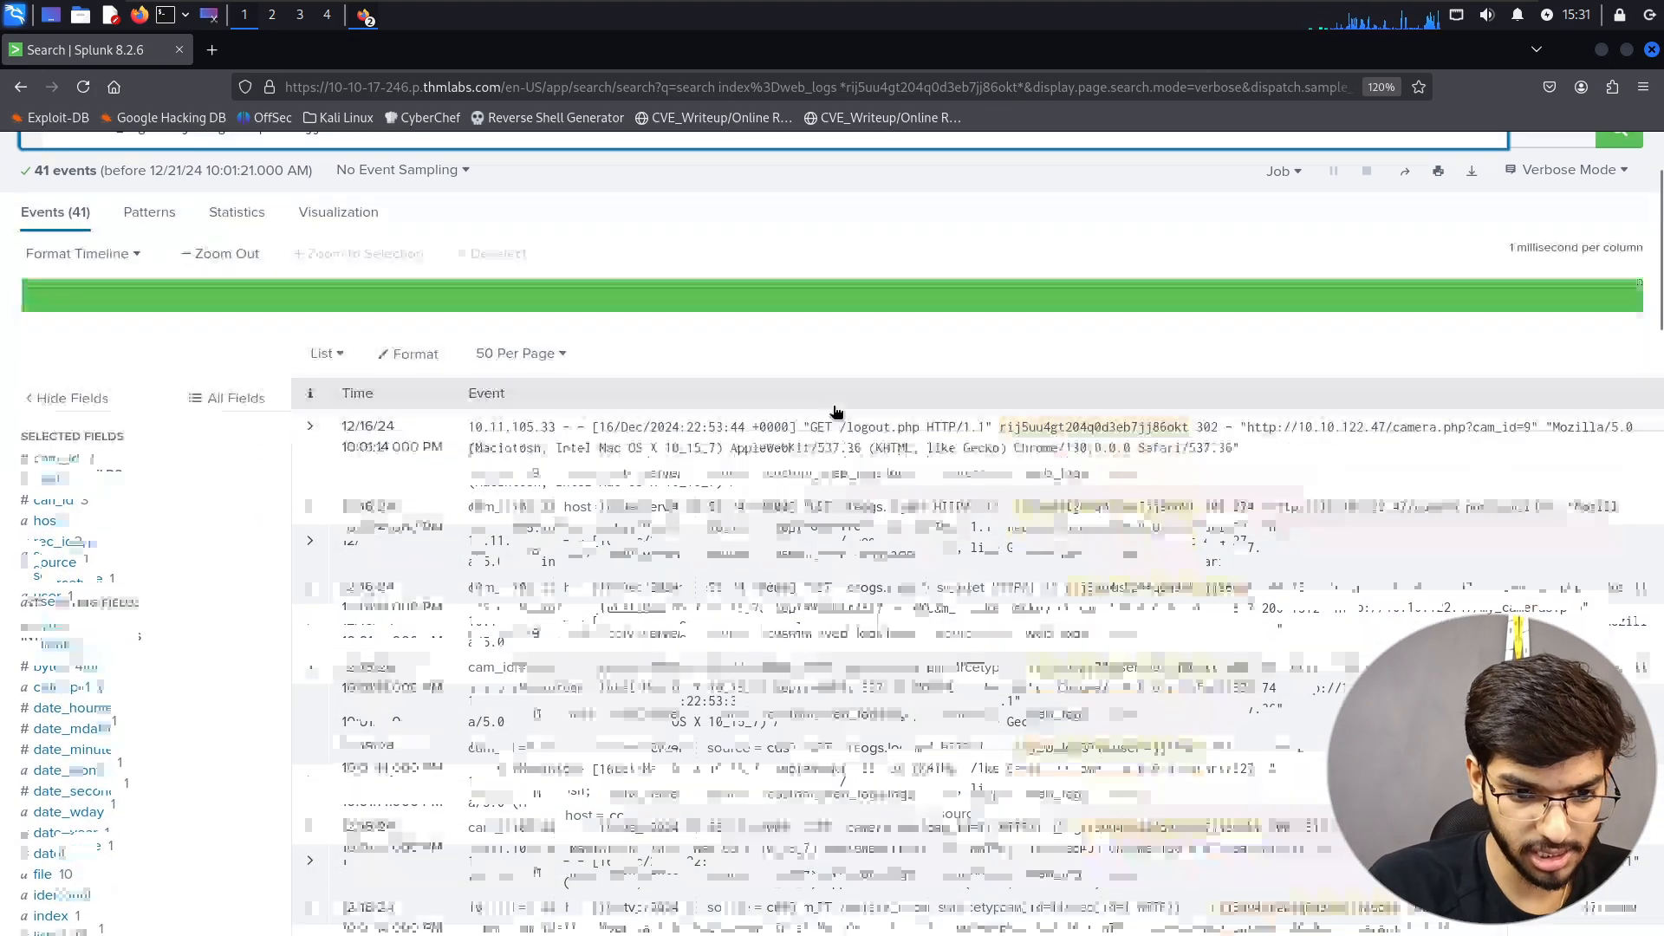
pyautogui.scroll(10, 837, 412)
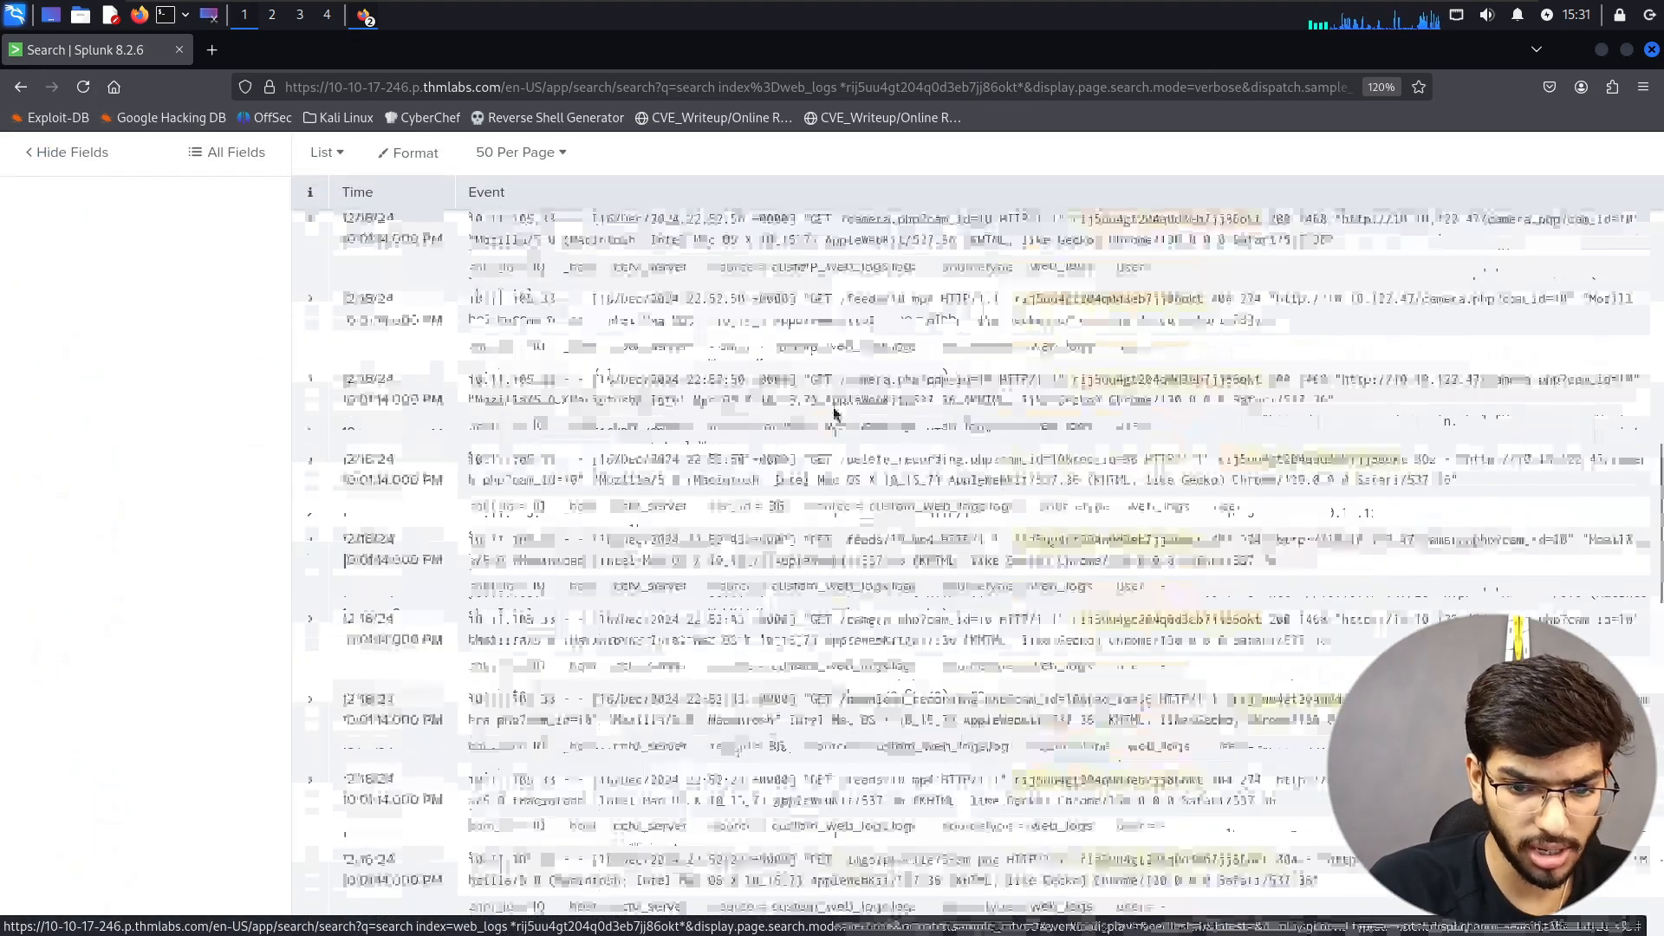
pyautogui.hotkey('alt', 'Tab')
pyautogui.scroll(-5, 833, 407)
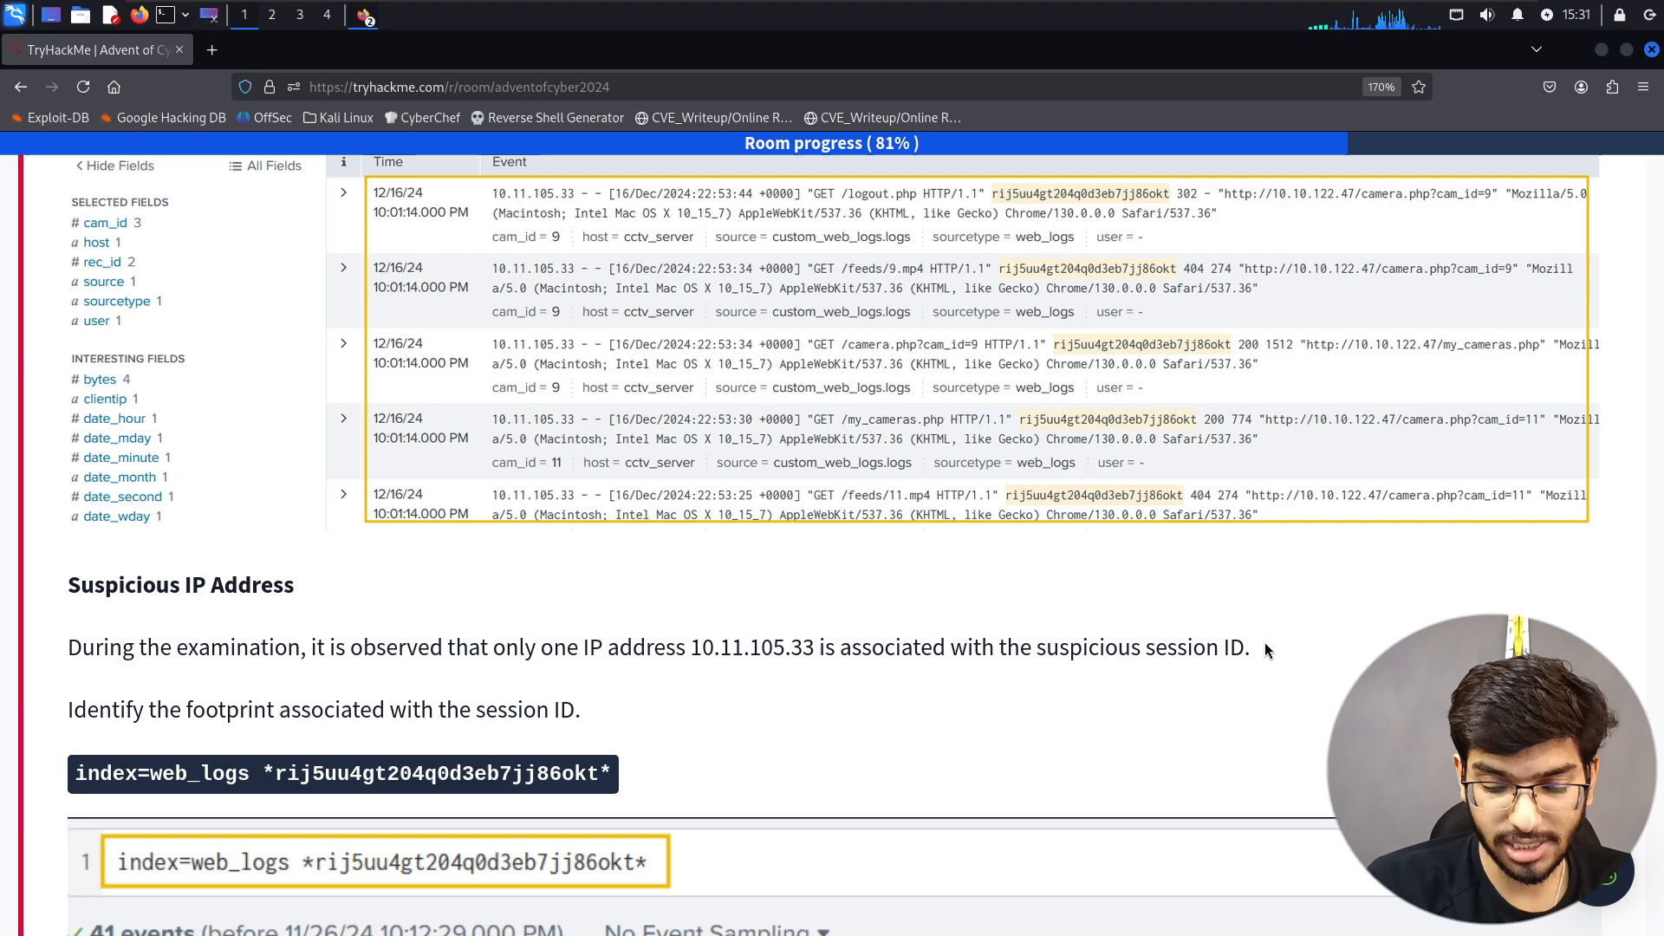
pyautogui.hotkey('alt', 'Tab')
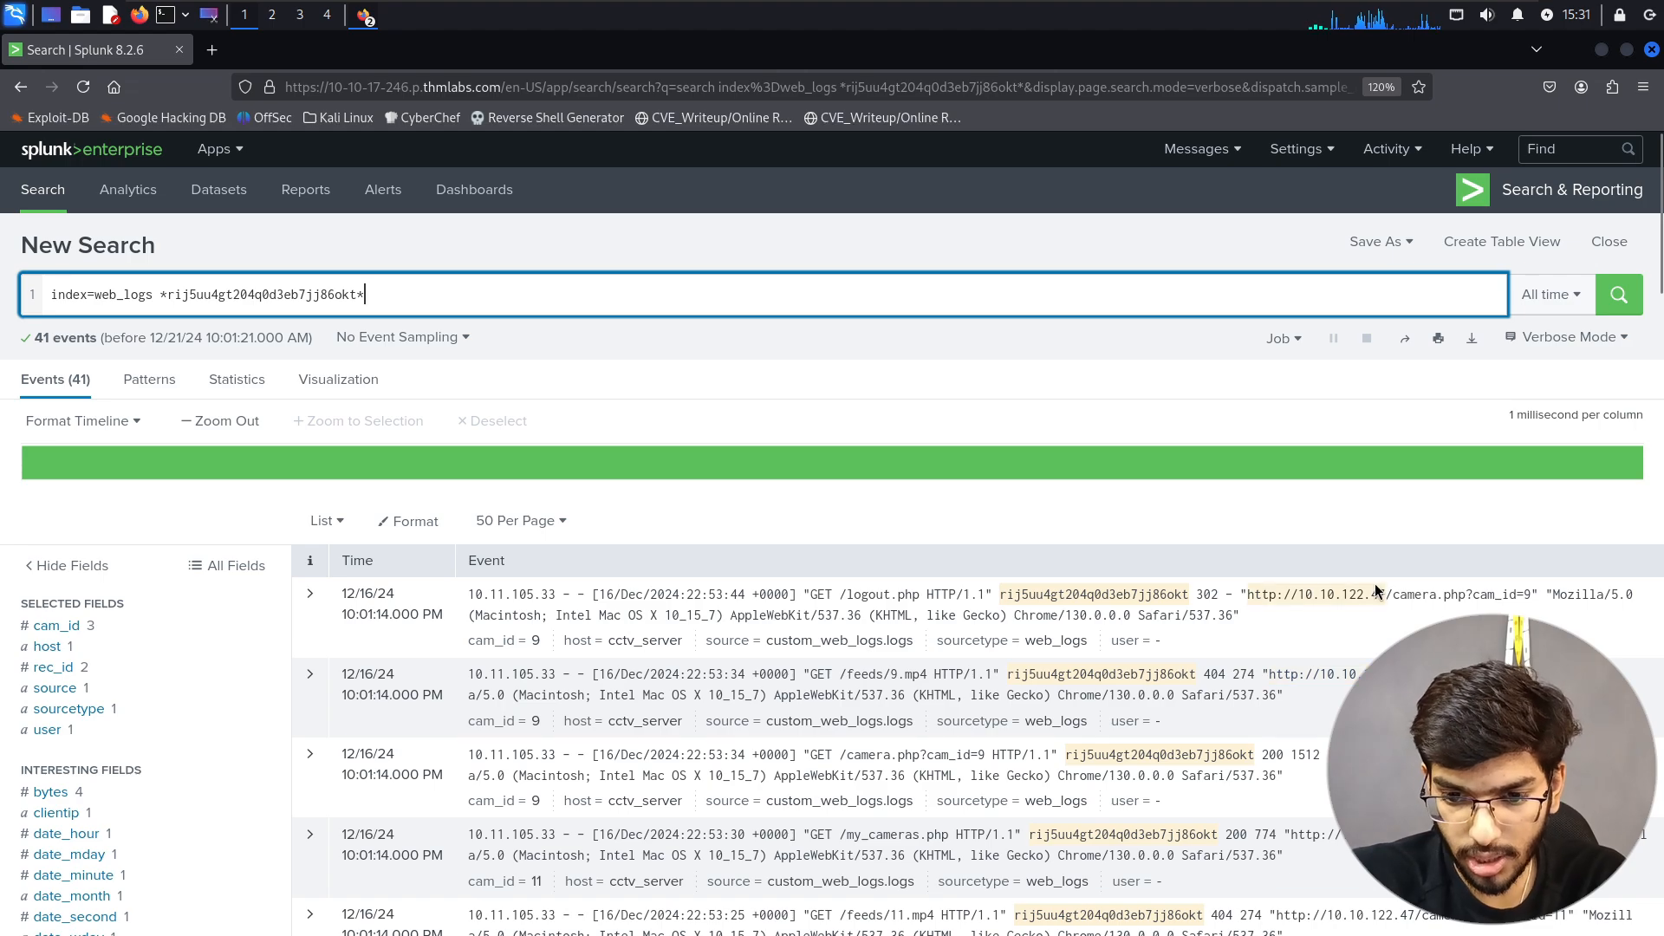
pyautogui.scroll(-3, 832, 533)
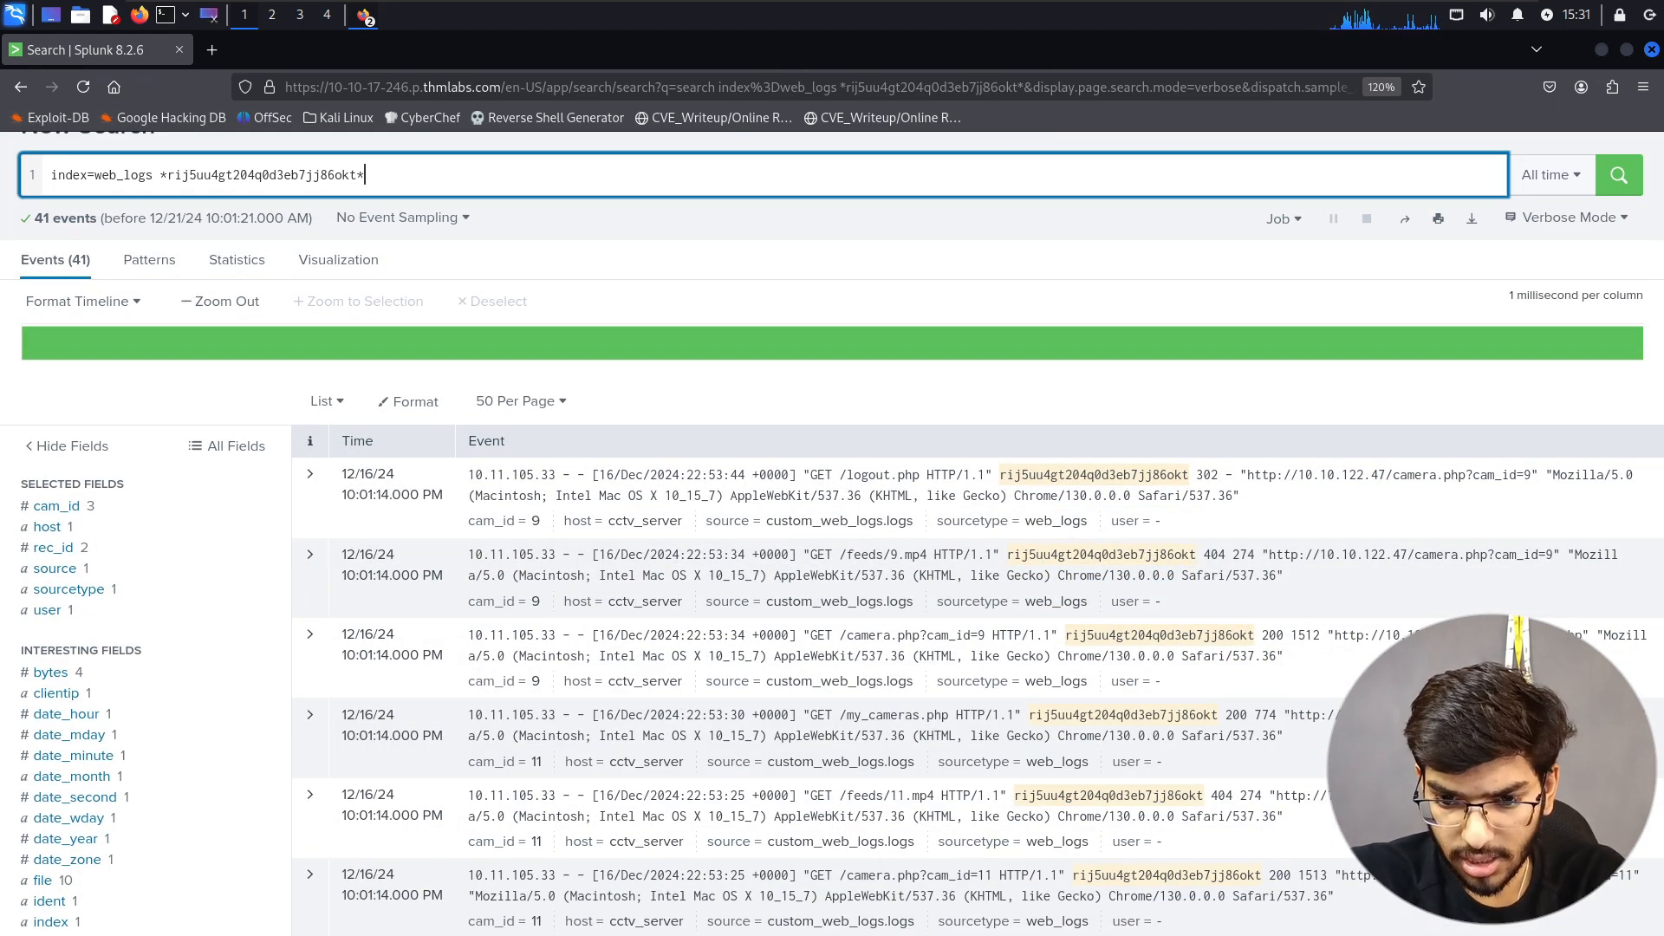
pyautogui.scroll(-6, 832, 533)
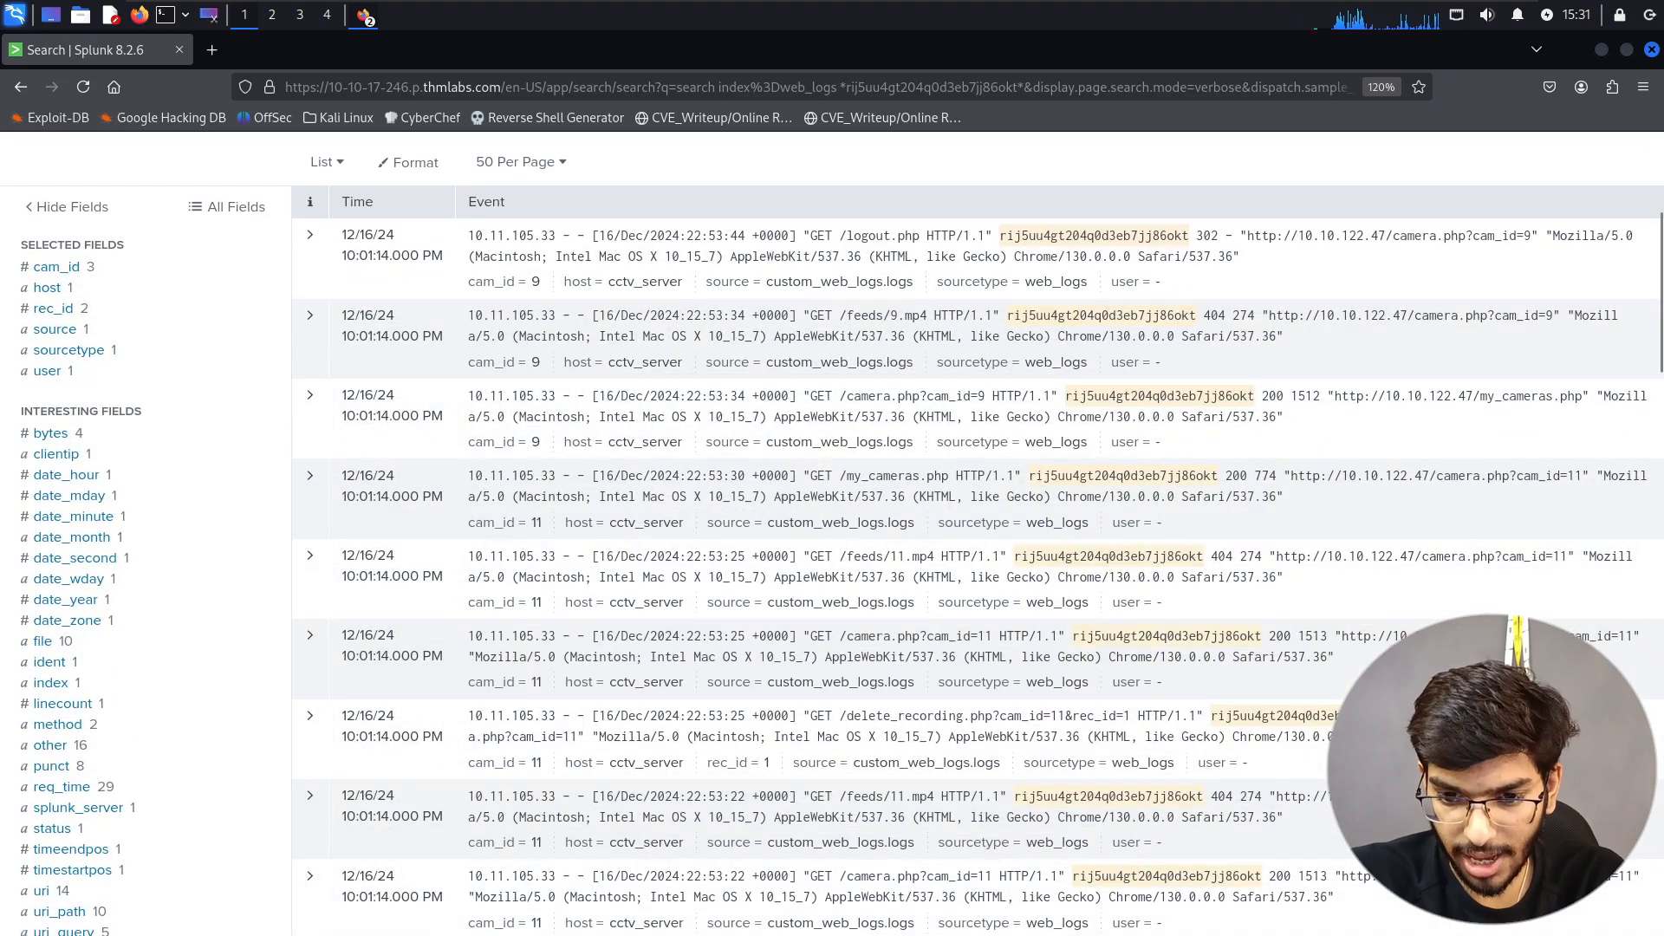
# - Rerun the web_logs search for the attacker's session ID and check the first event's client IP against TryHackMe
pyautogui.scroll(9, 832, 533)
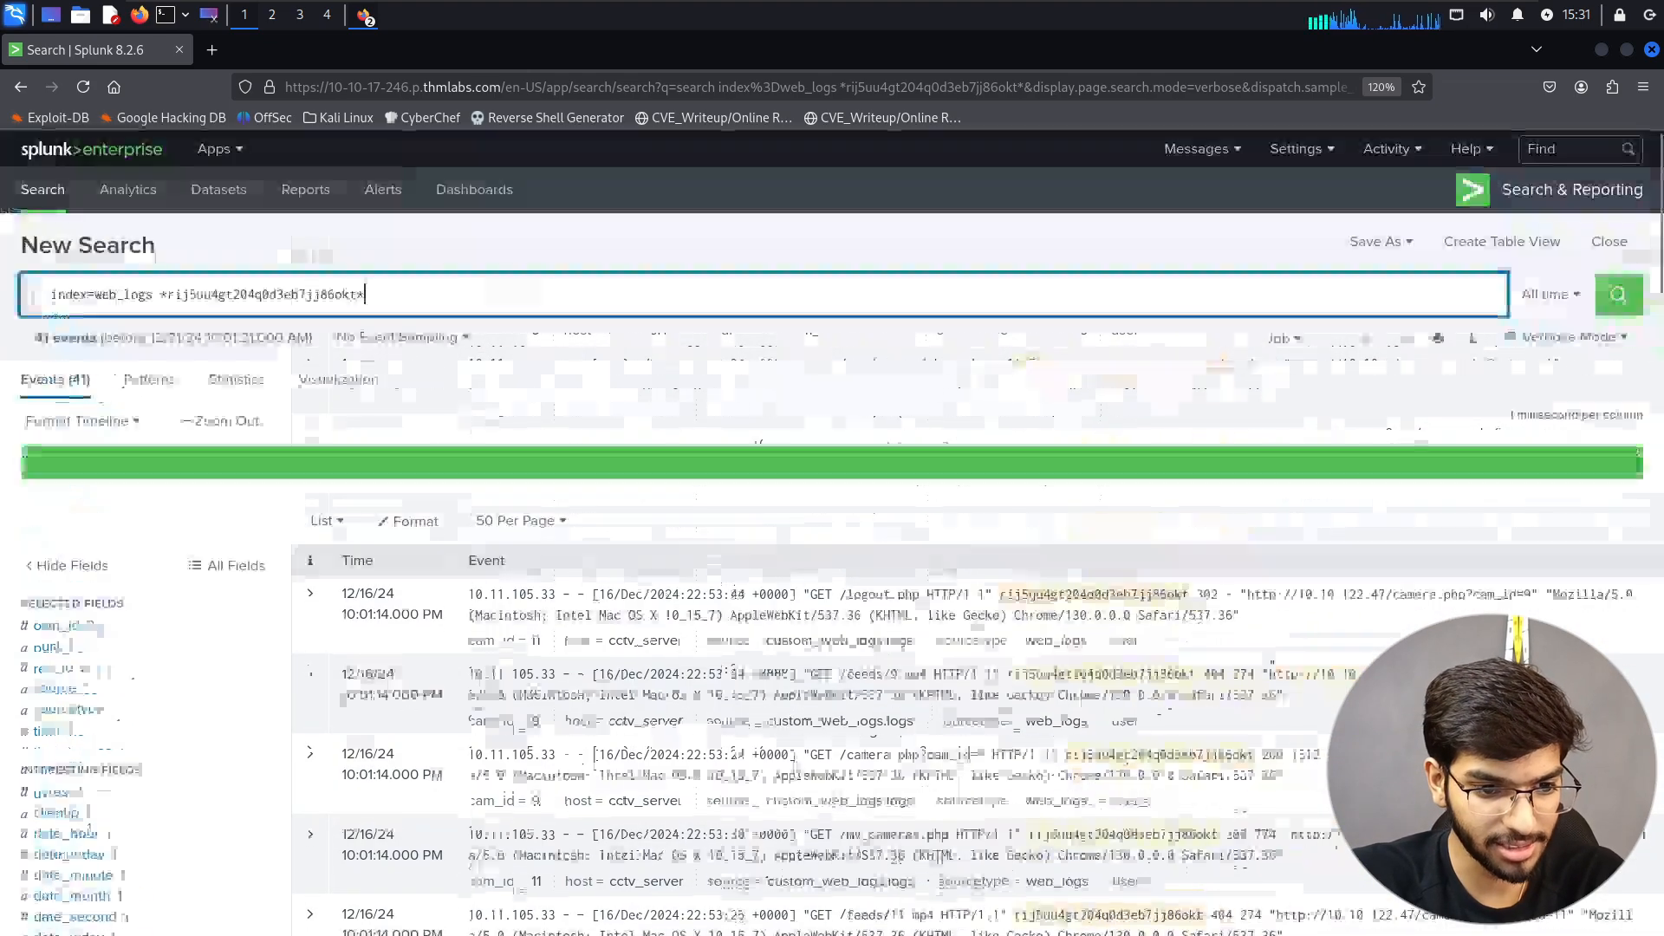
pyautogui.click(1608, 312)
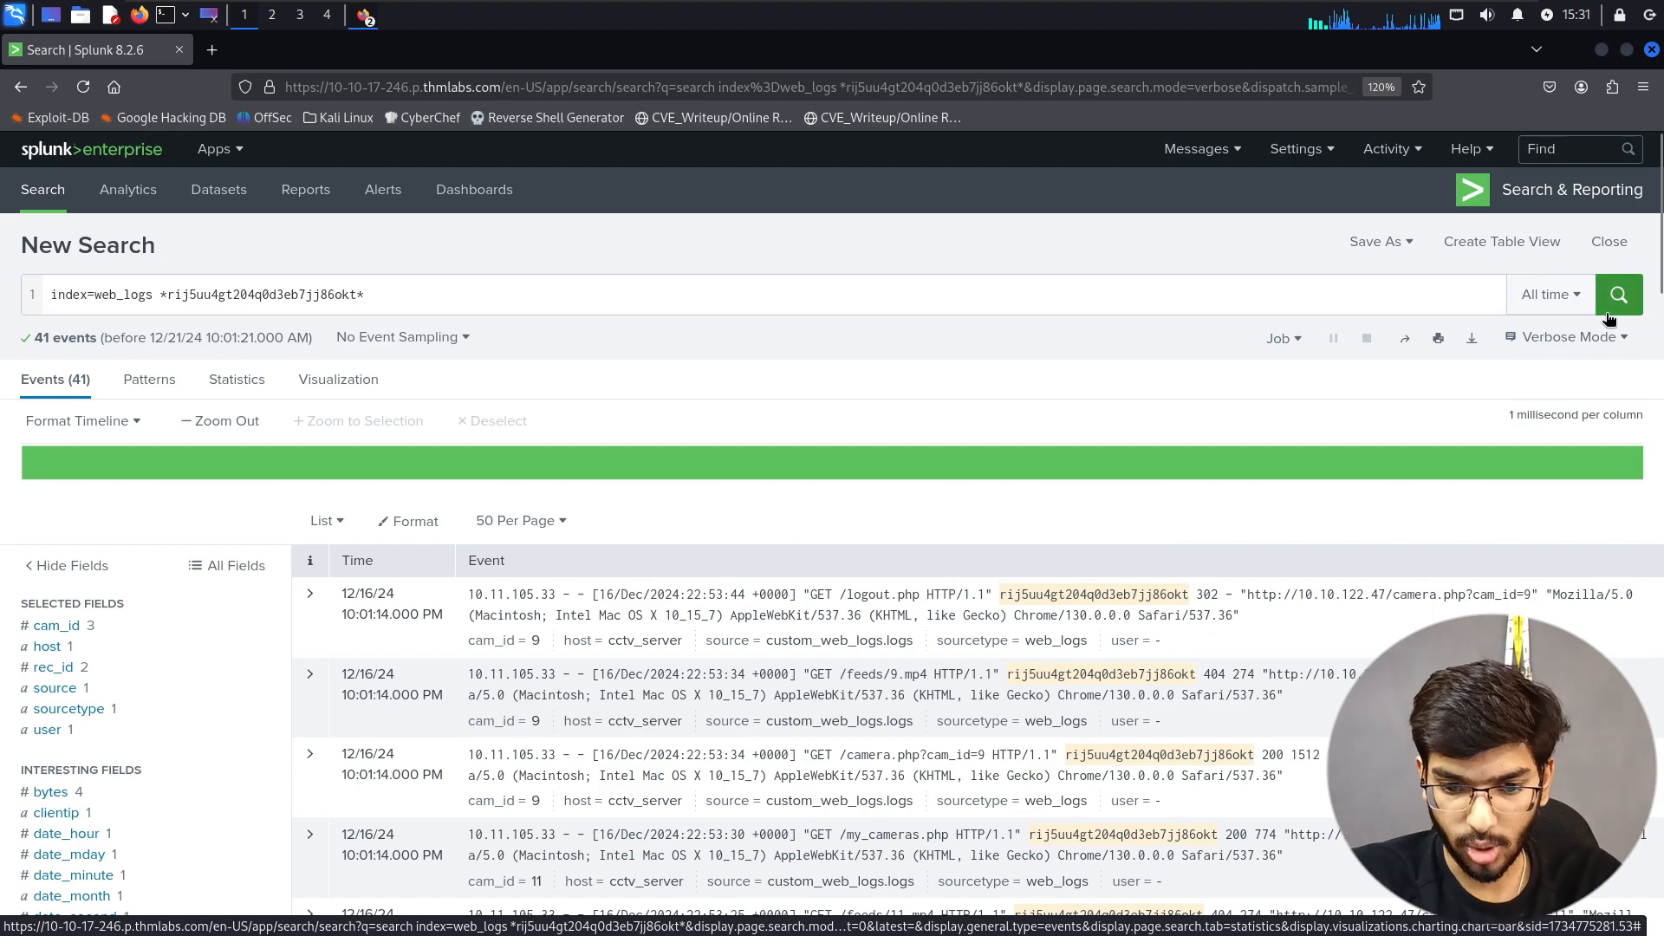
pyautogui.hotkey('alt', 'Tab')
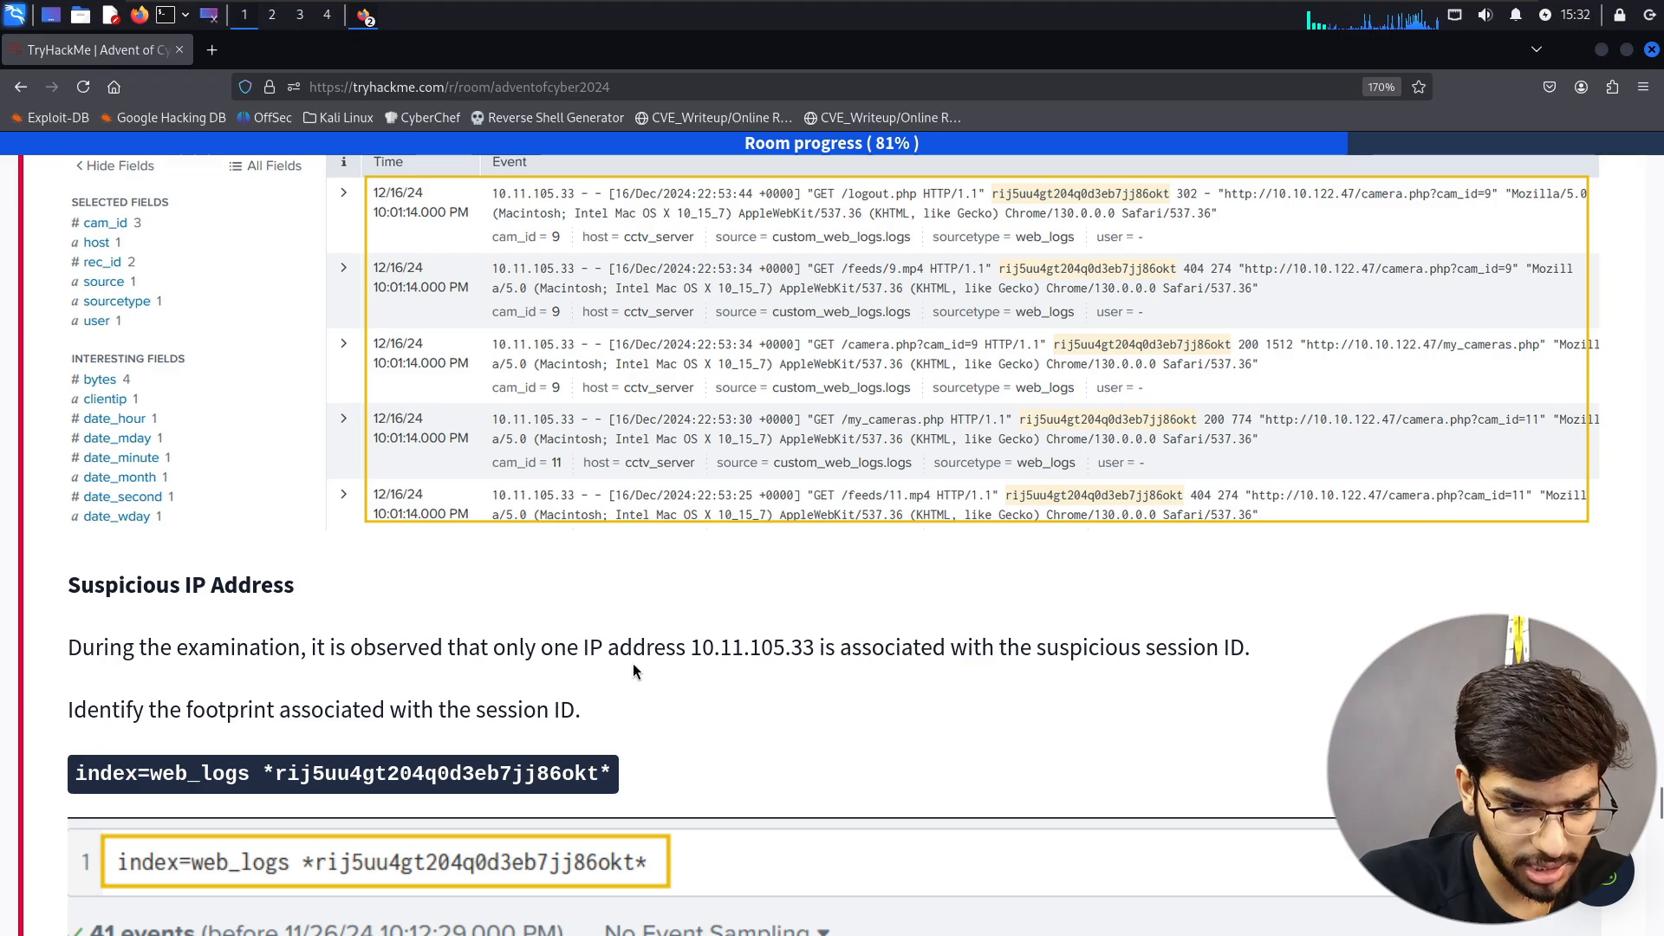
pyautogui.hotkey('alt', 'Tab')
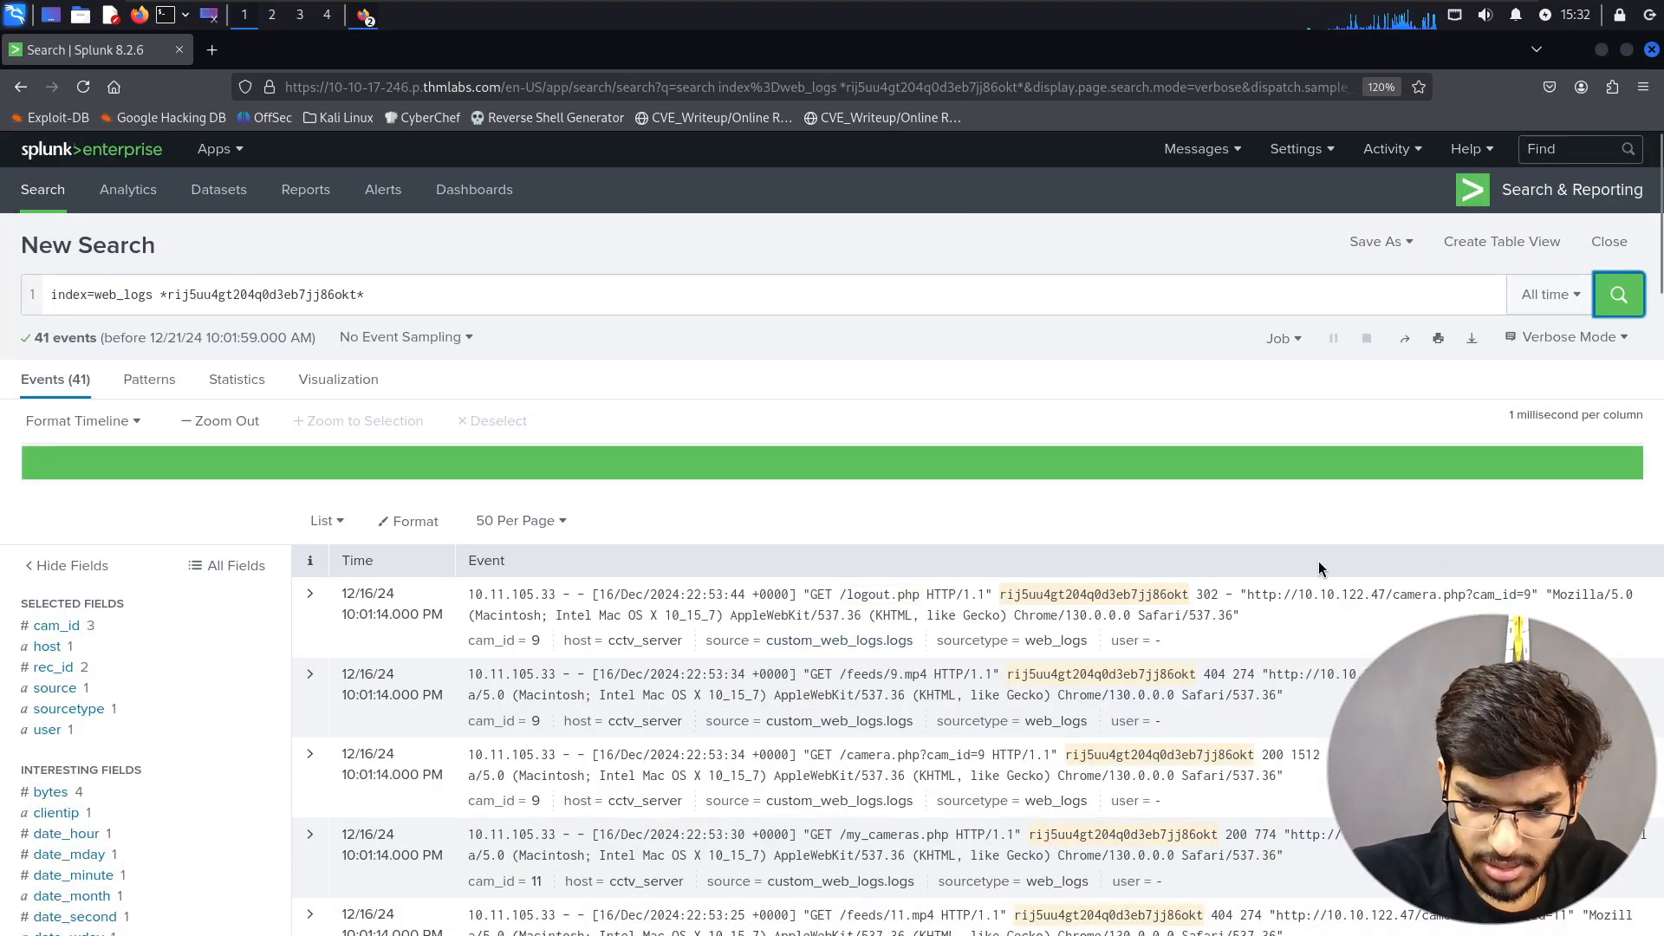
pyautogui.moveTo(585, 590)
pyautogui.mouseDown()
pyautogui.moveTo(468, 593)
pyautogui.moveTo(557, 594)
pyautogui.mouseUp()
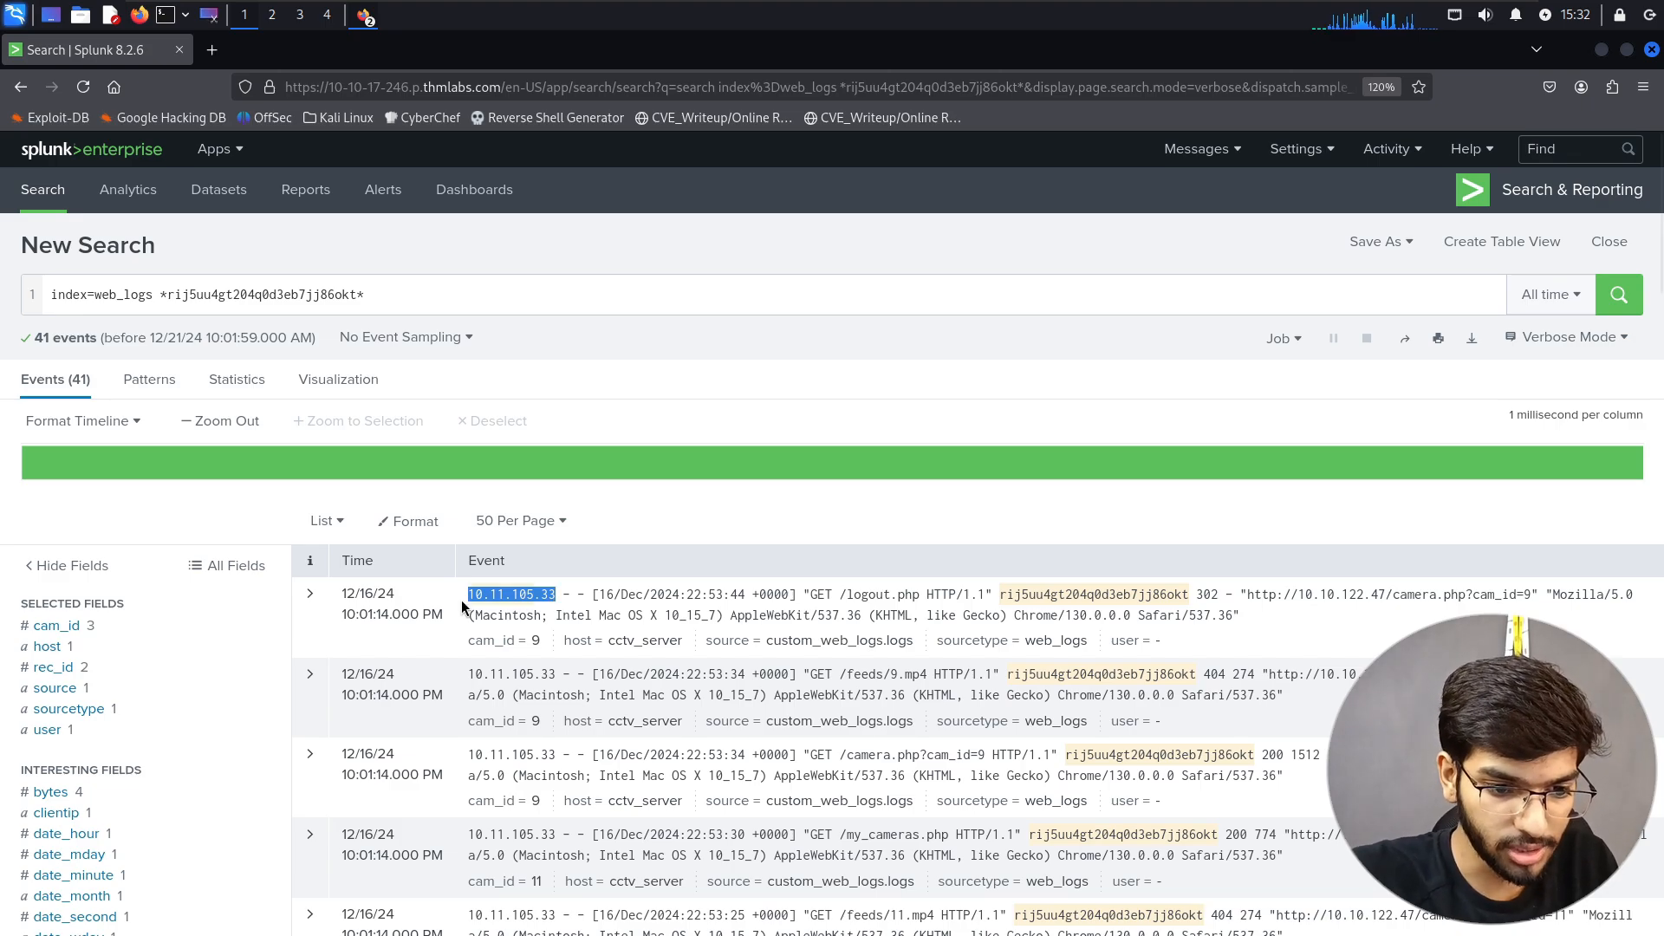
# - Read TryHackMe's Suspicious IP Address section through its clientip field example, checking its query against the one in Splunk
pyautogui.hotkey('alt', 'Tab')
pyautogui.scroll(-4, 629, 642)
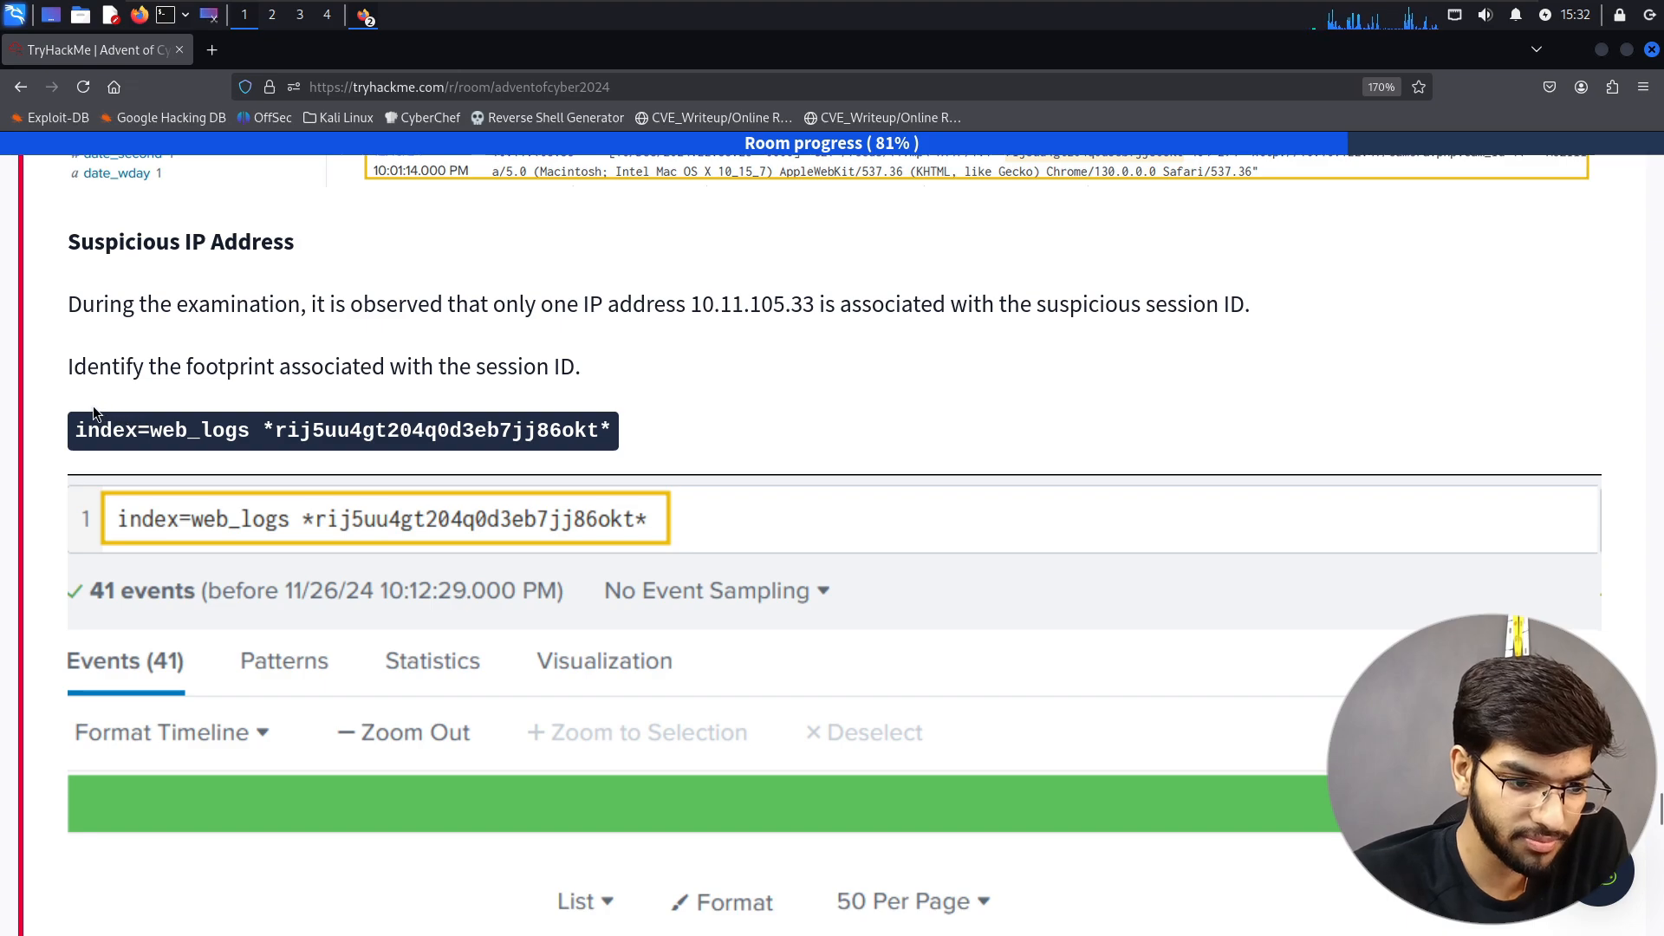
pyautogui.scroll(-4, 88, 421)
pyautogui.scroll(6, 89, 422)
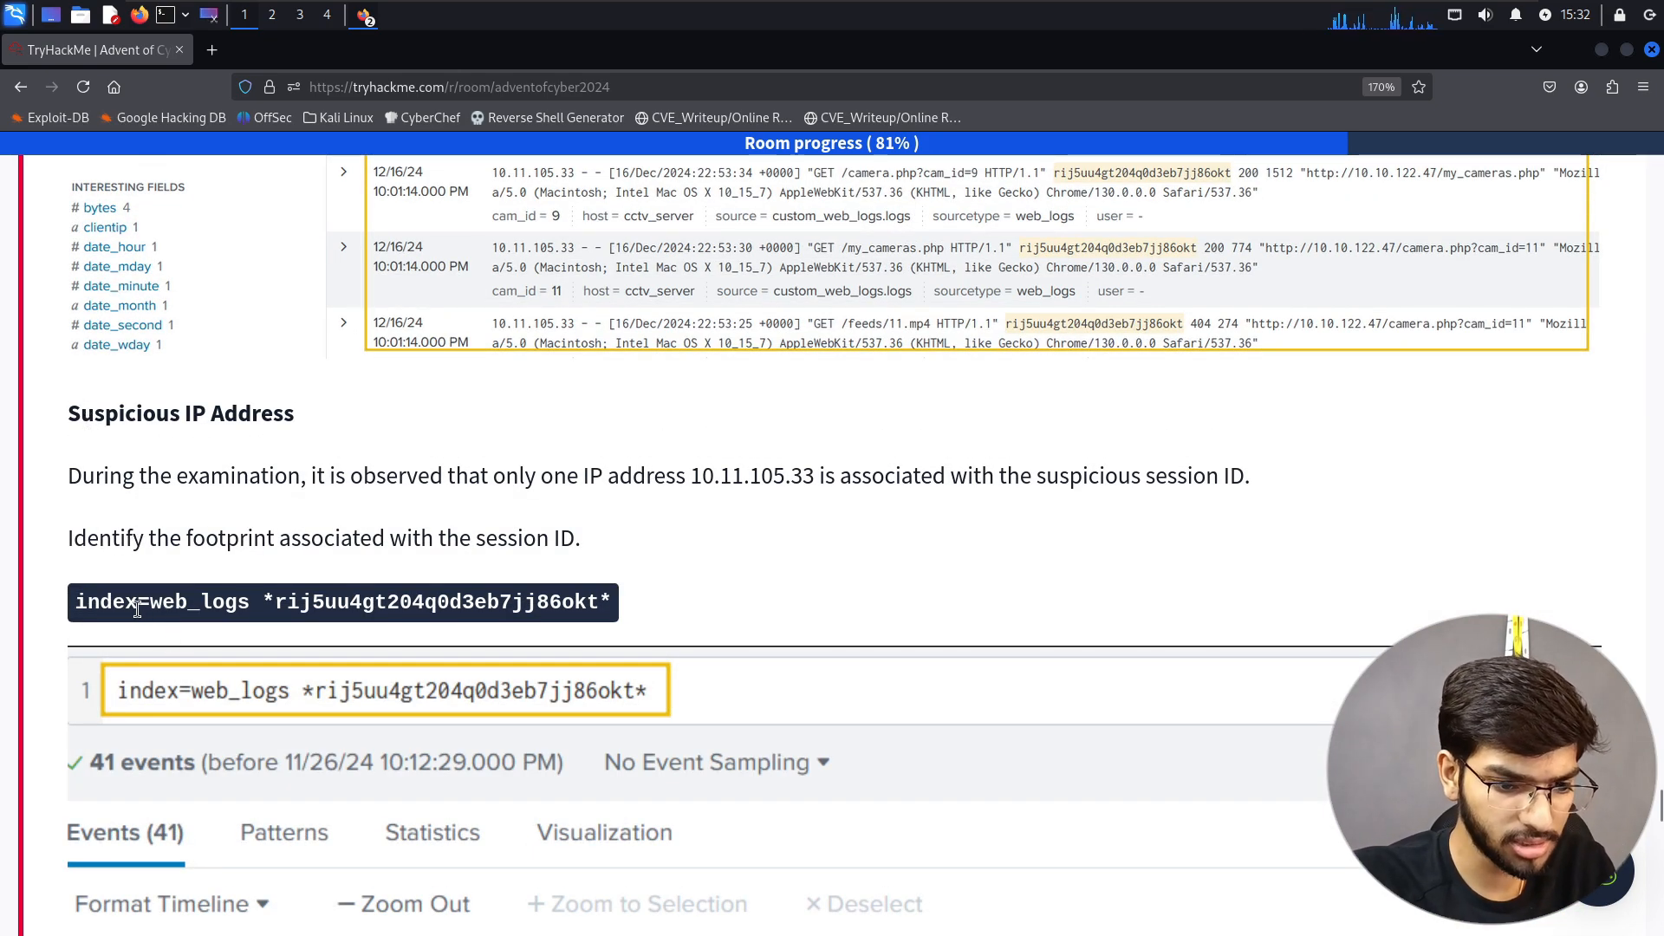
pyautogui.hotkey('alt', 'Tab')
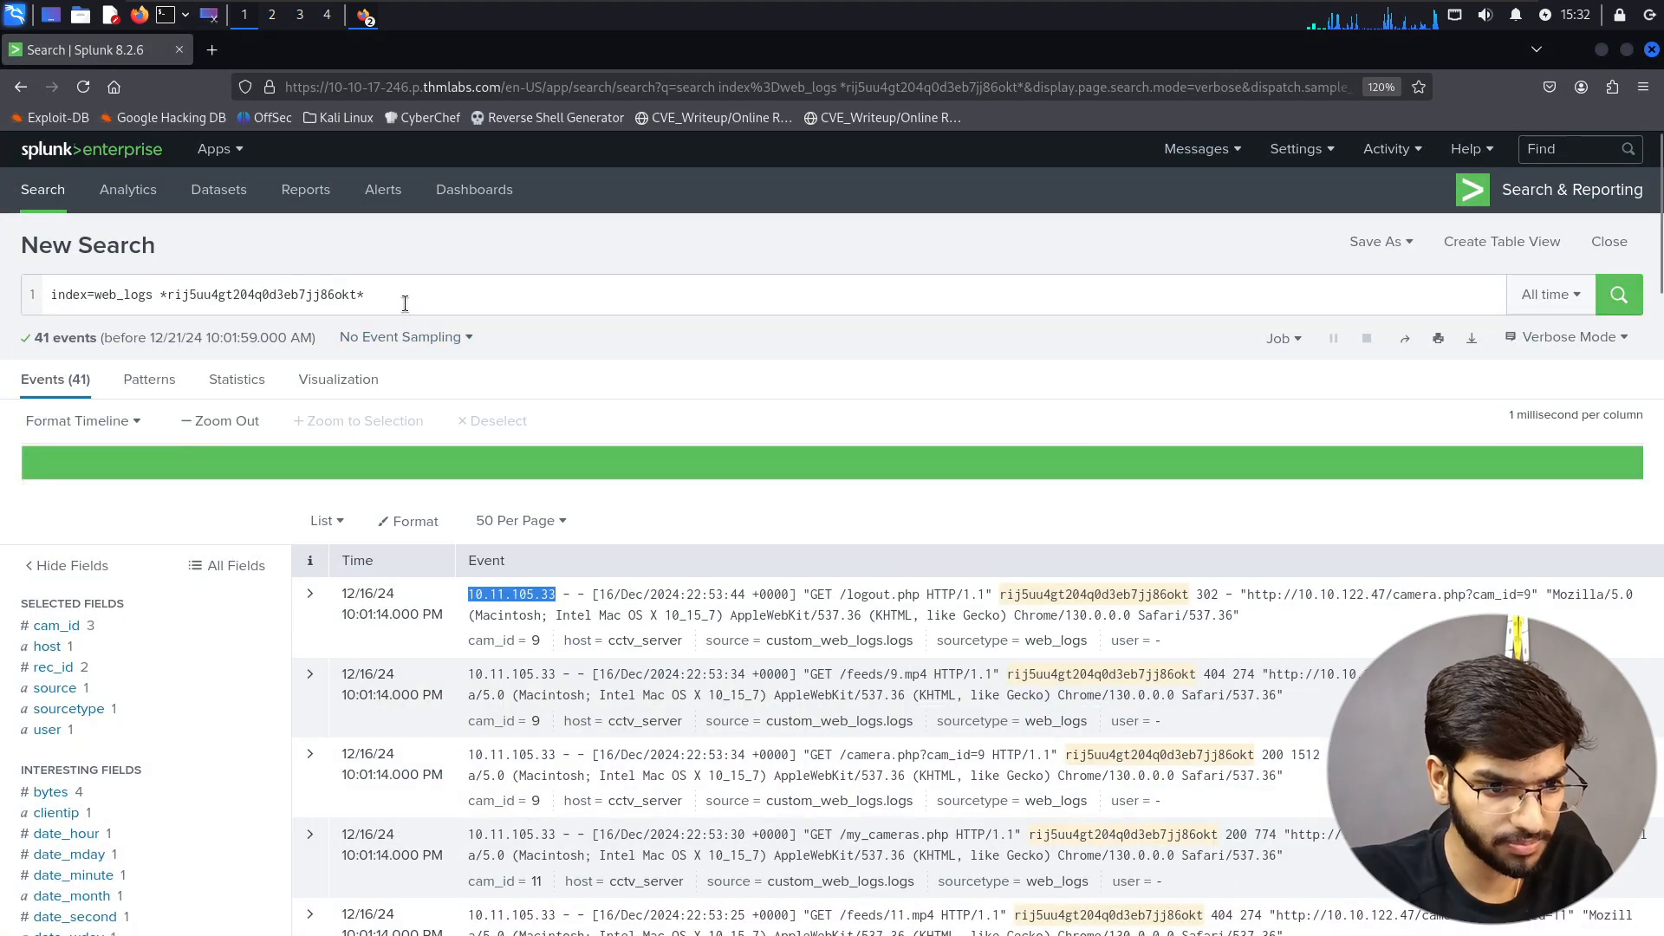
pyautogui.hotkey('alt', 'Tab')
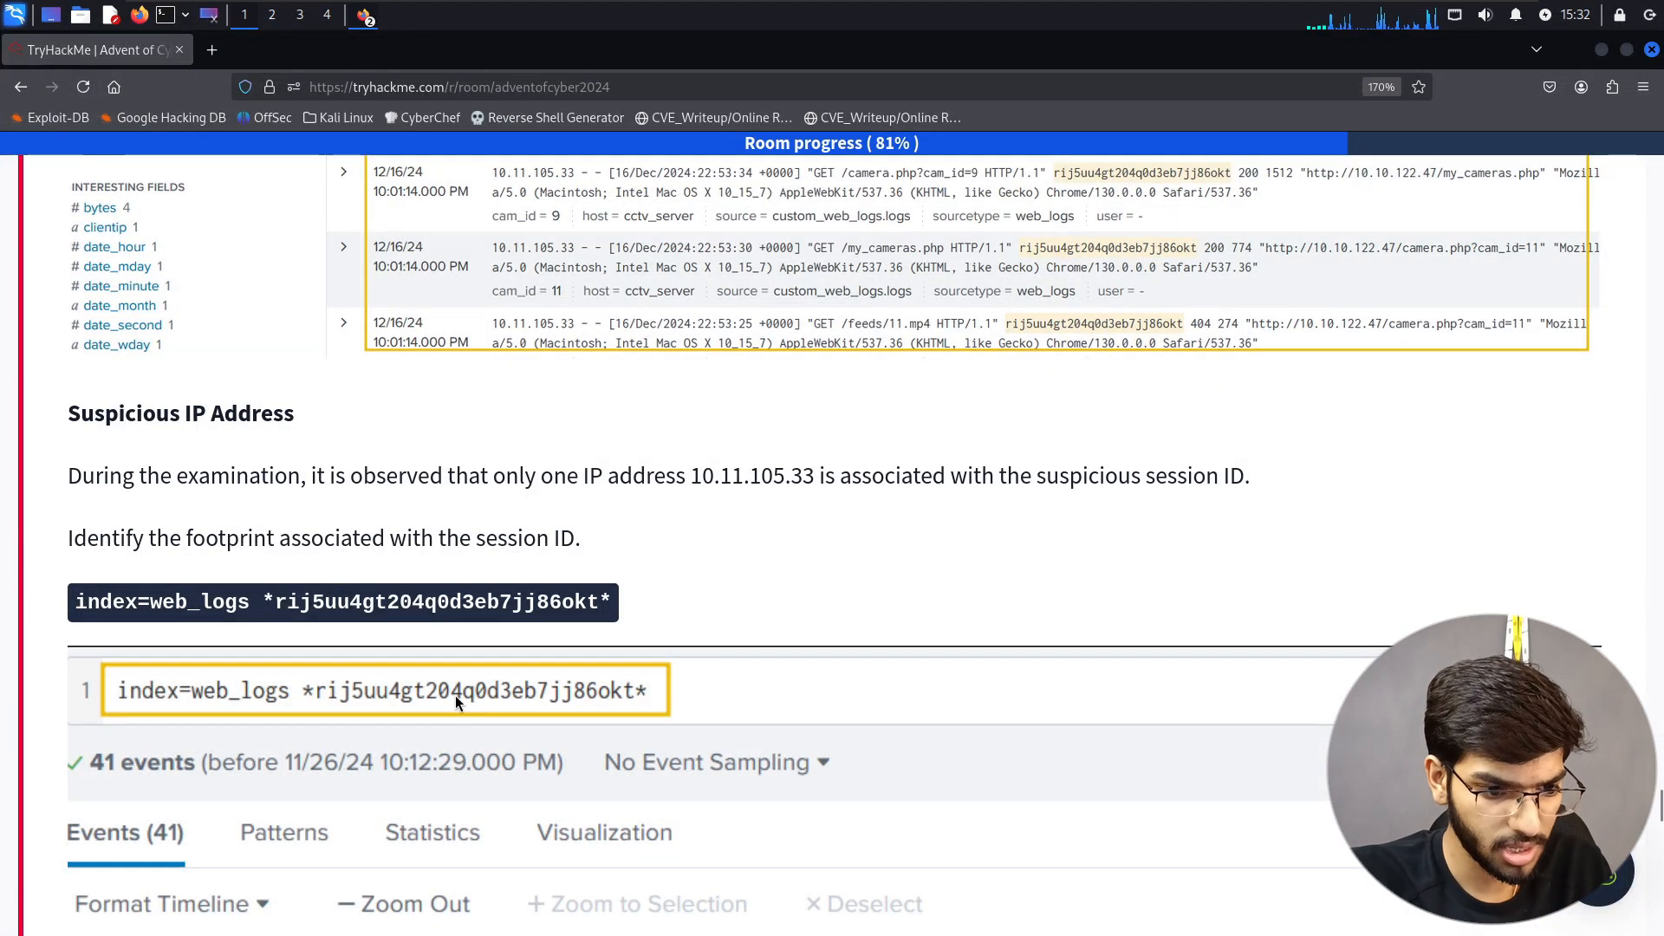
pyautogui.keyDown('ctrl'); pyautogui.scroll(3, 455, 695); pyautogui.keyUp('ctrl')
pyautogui.scroll(-4, 455, 702)
pyautogui.scroll(2, 455, 703)
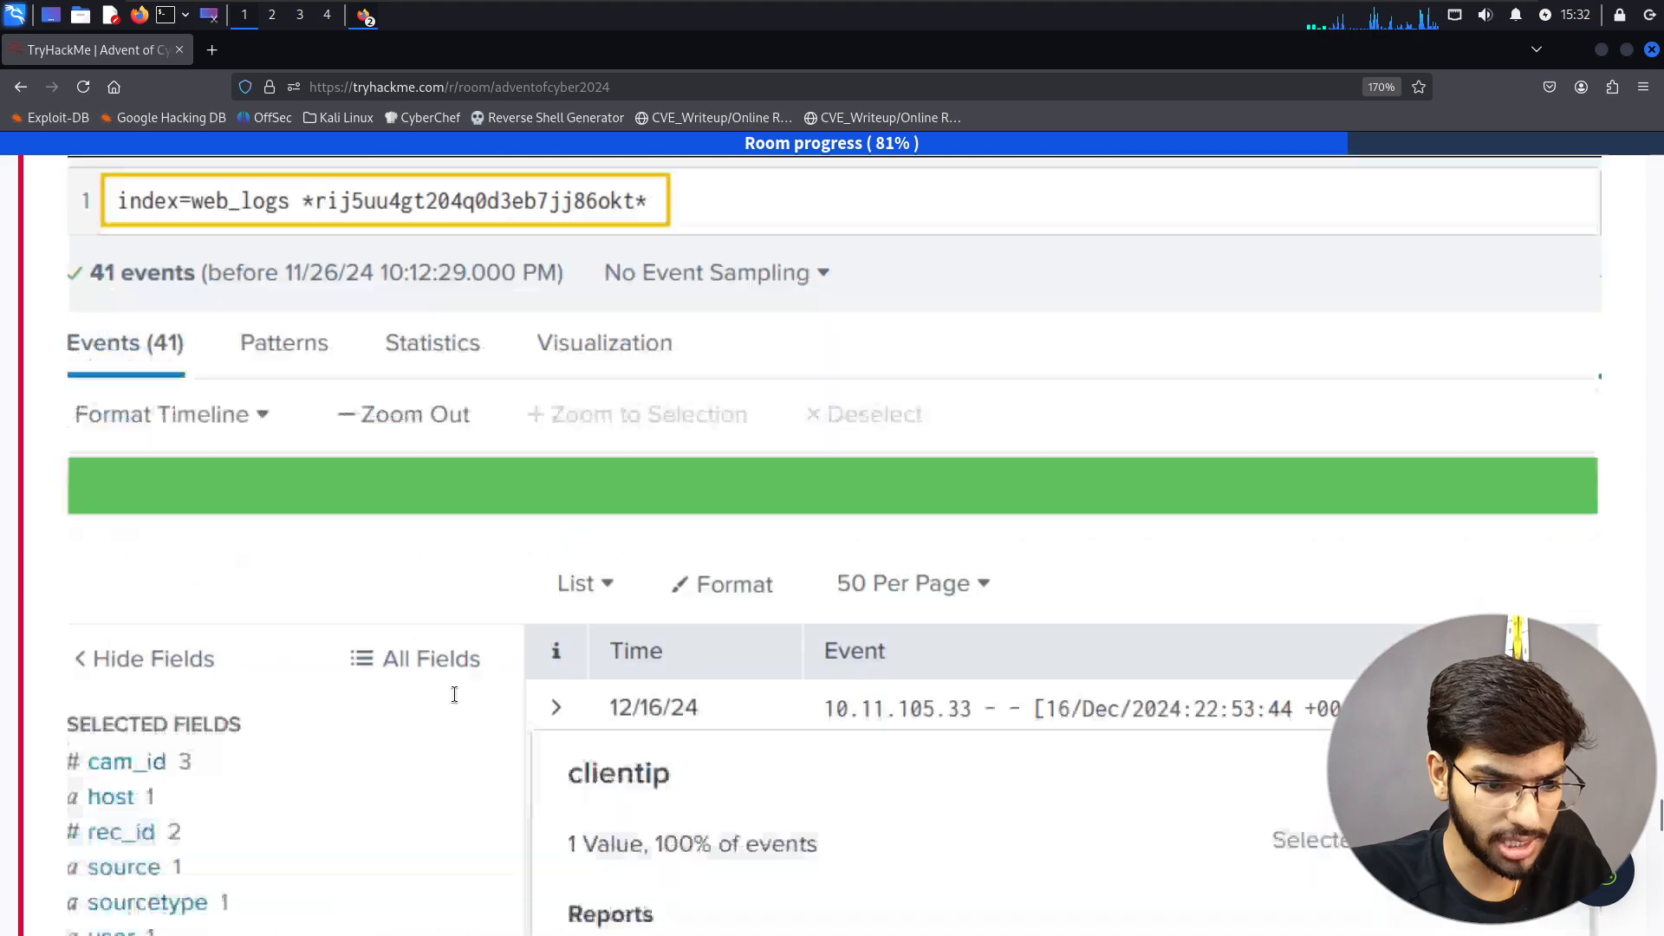
pyautogui.scroll(-2, 455, 702)
pyautogui.scroll(-4, 455, 695)
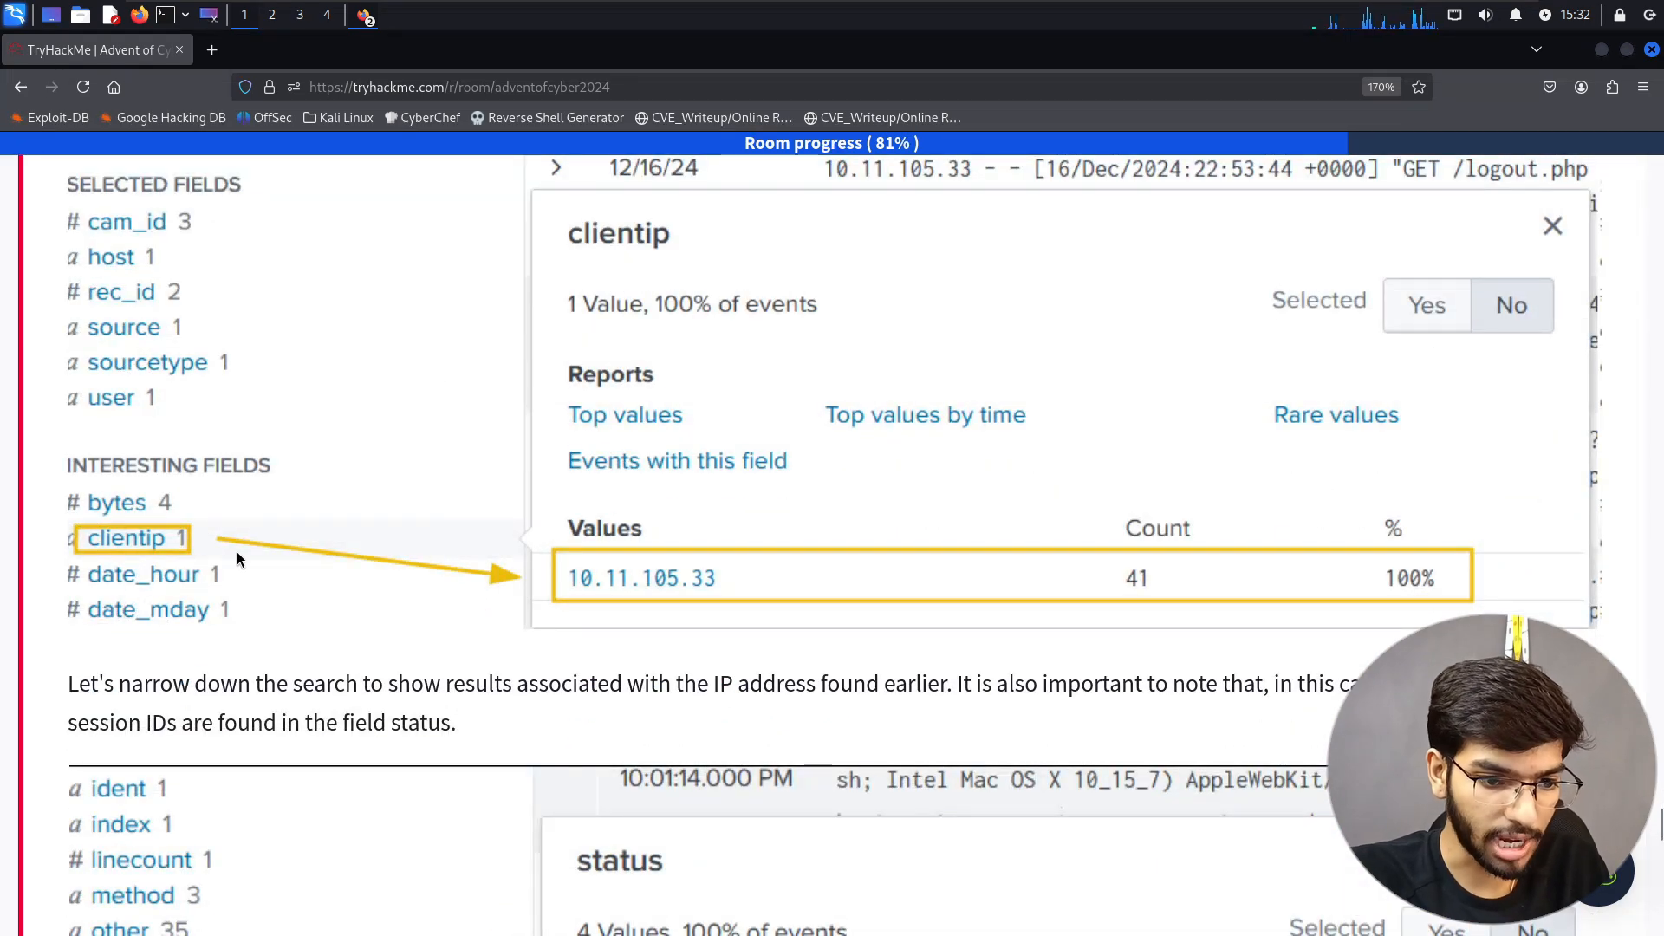
# - Narrow the Splunk search to clientip="10.11.105.33" using the value listed for the clientip field
pyautogui.hotkey('alt', 'Tab')
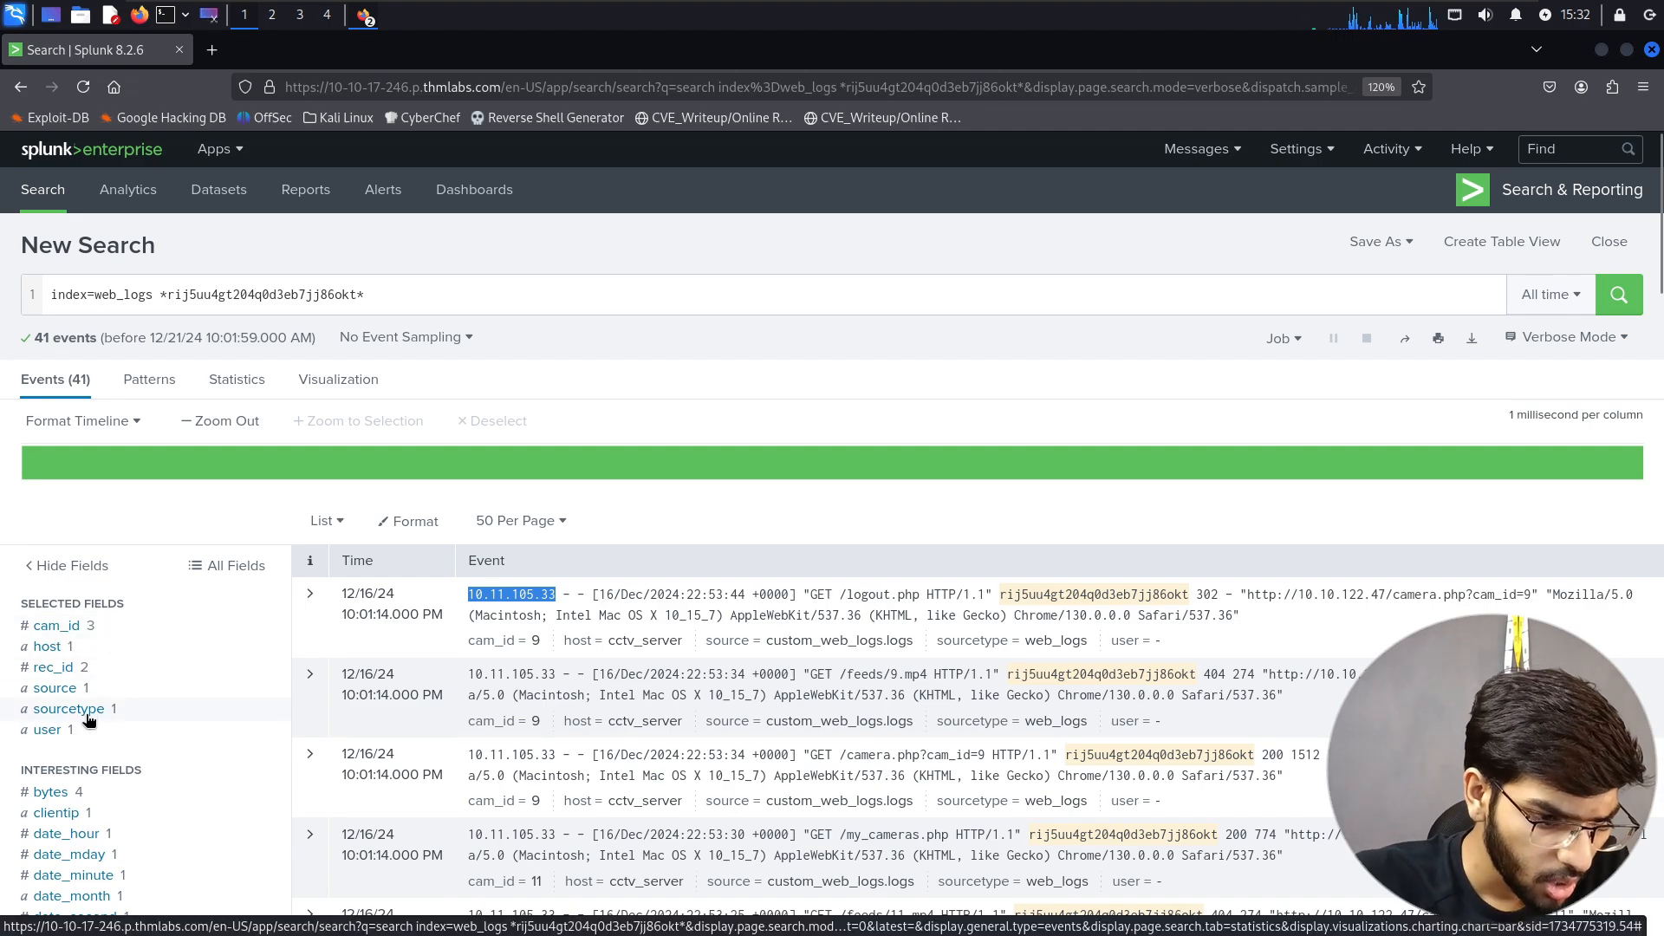
pyautogui.click(54, 811)
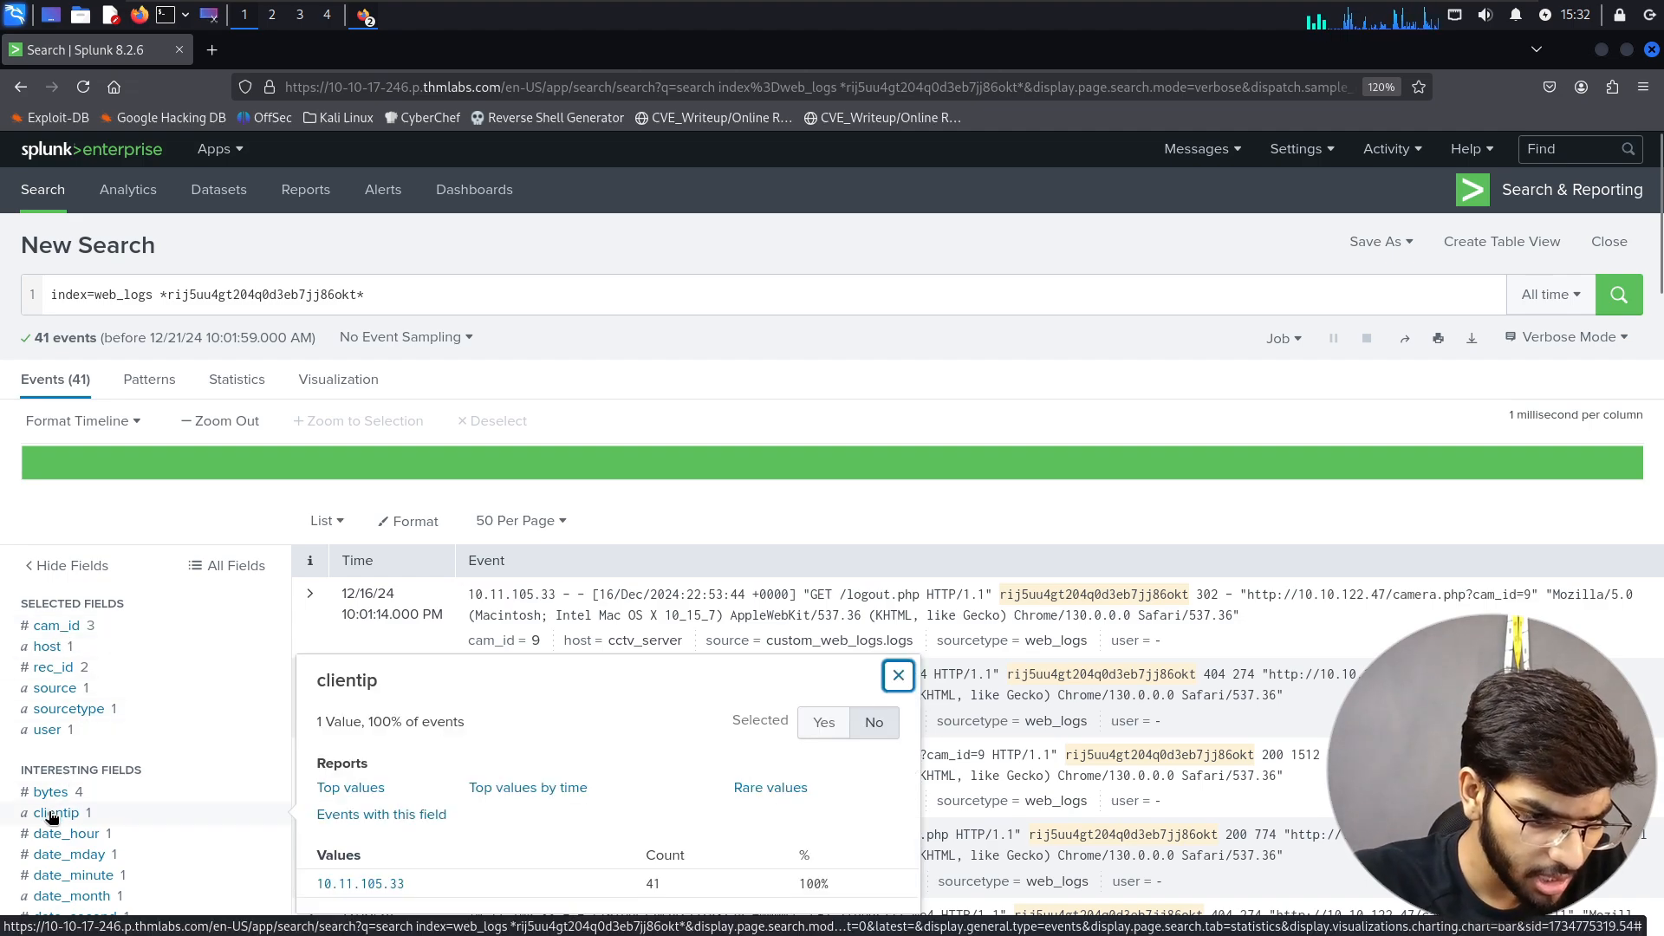
pyautogui.click(368, 885)
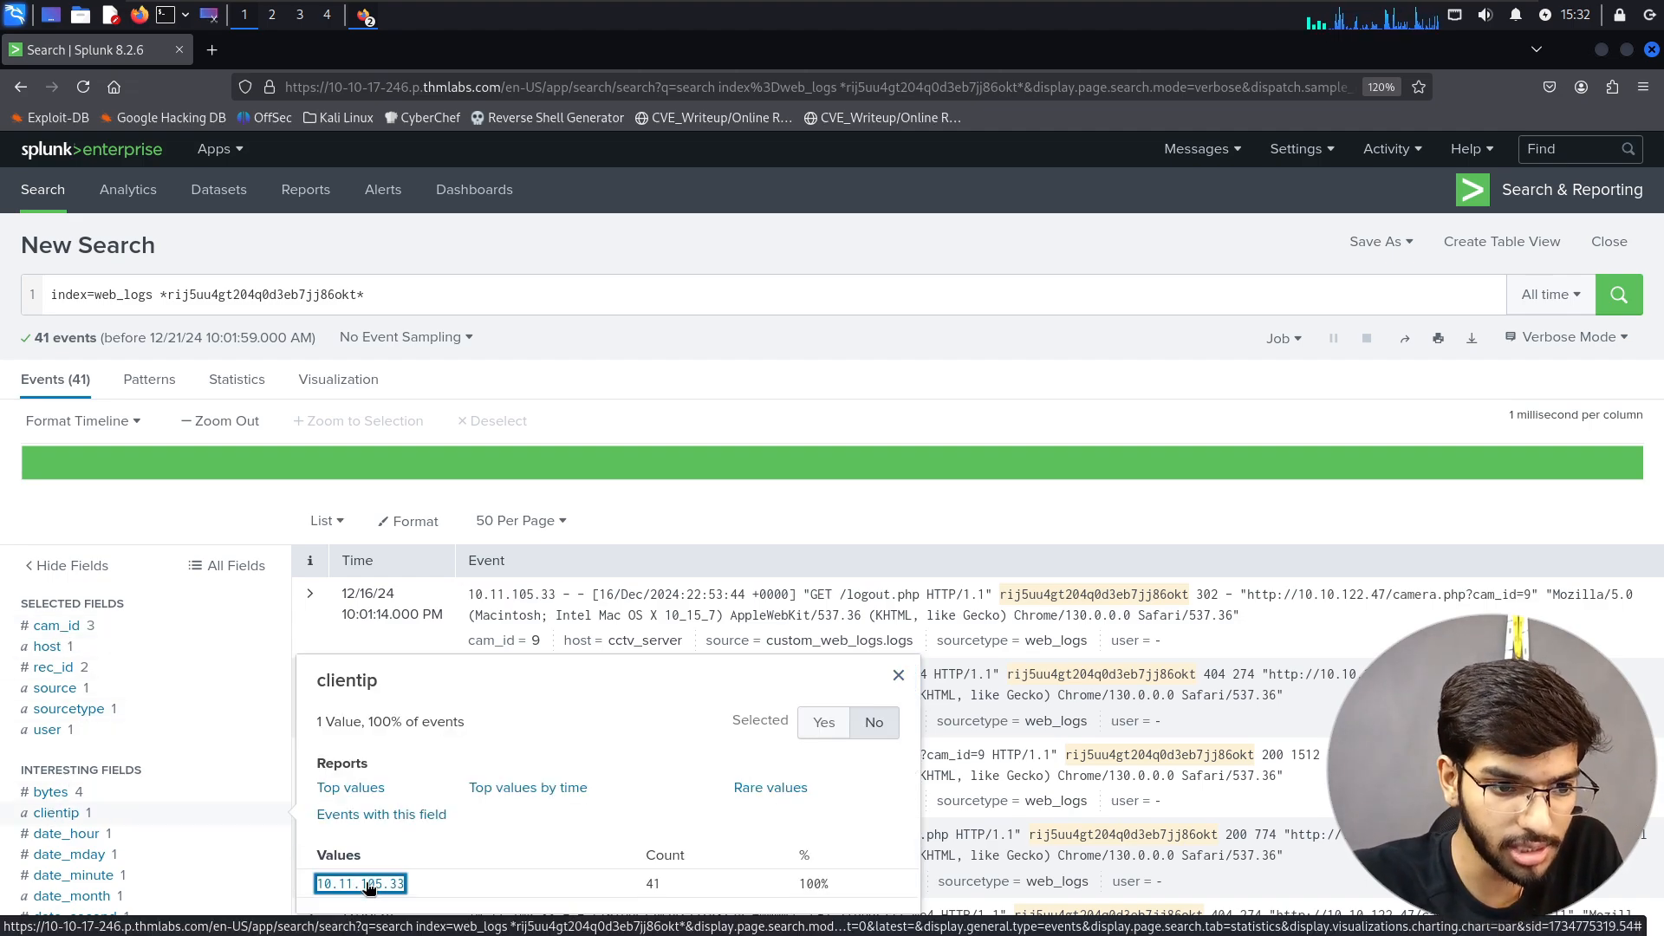
pyautogui.scroll(-5, 371, 884)
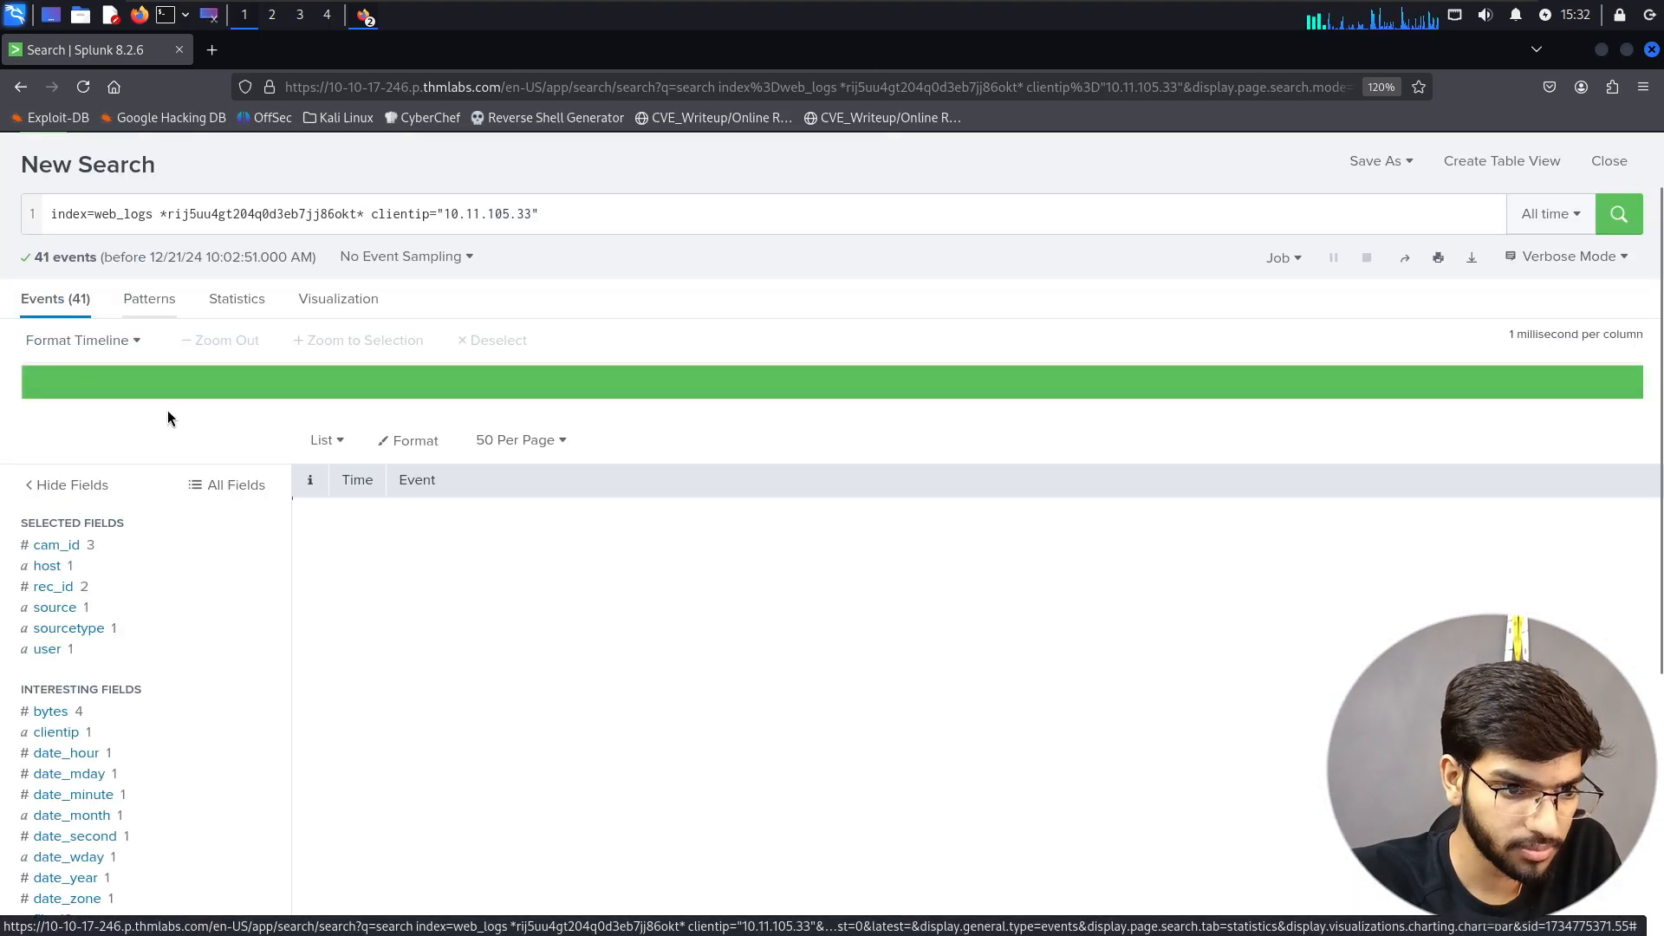
# - Read TryHackMe's instructions on narrowing the search by IP address and finding session IDs in the status field
pyautogui.hotkey('alt', 'Tab')
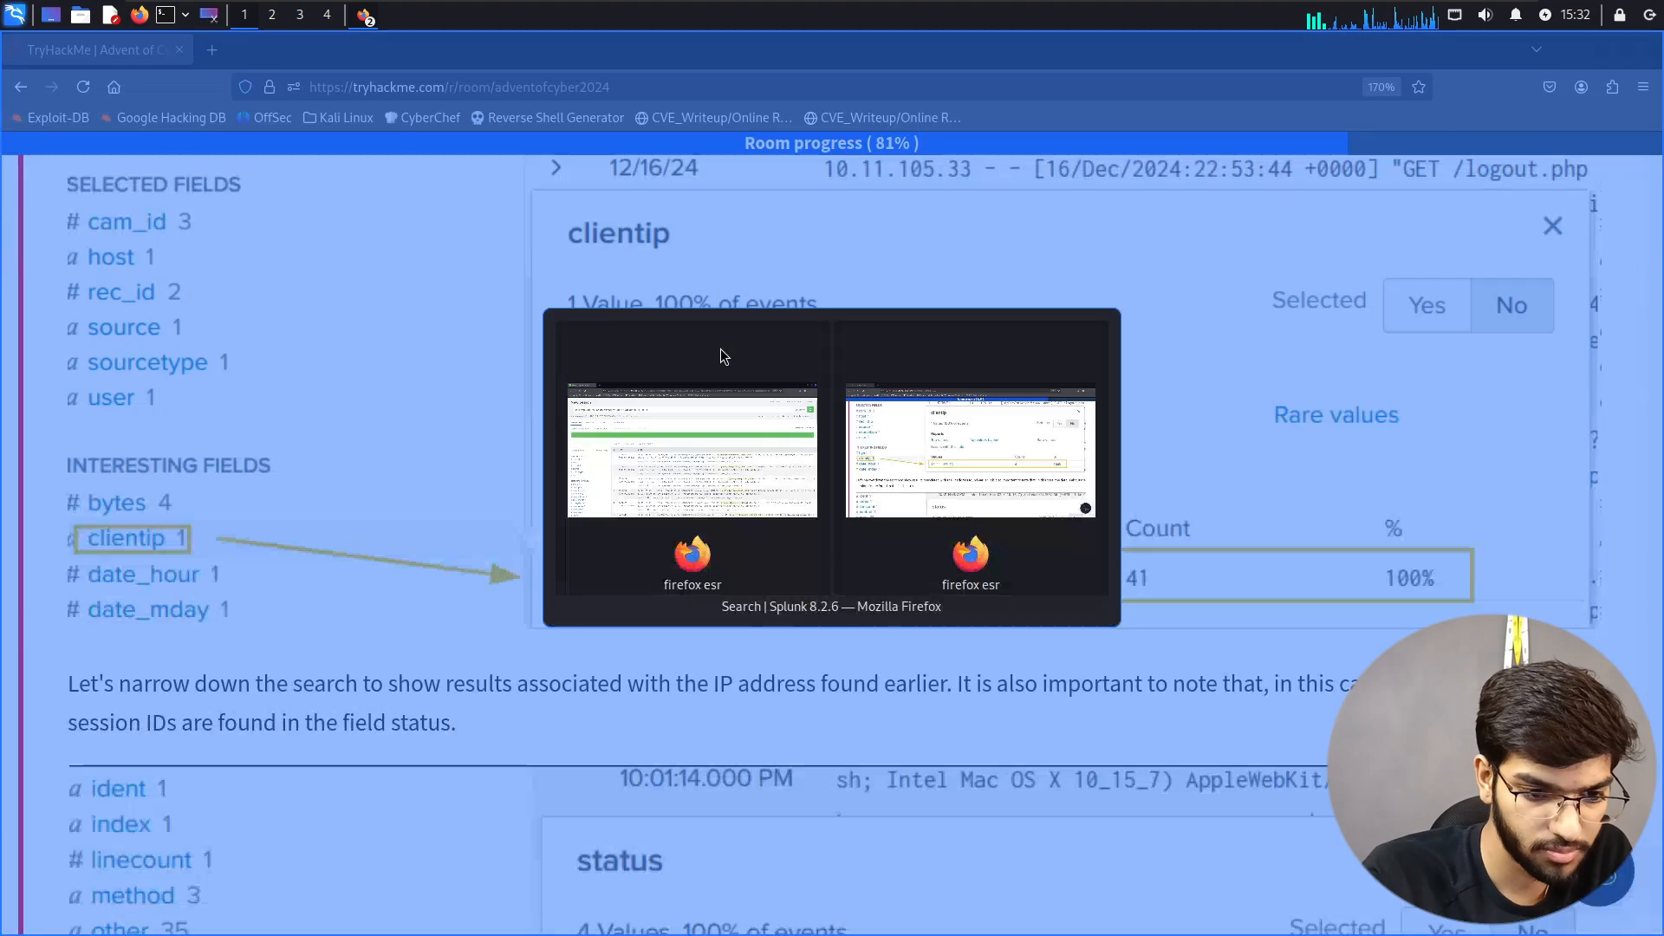
pyautogui.scroll(-3, 720, 348)
pyautogui.scroll(-3, 720, 348)
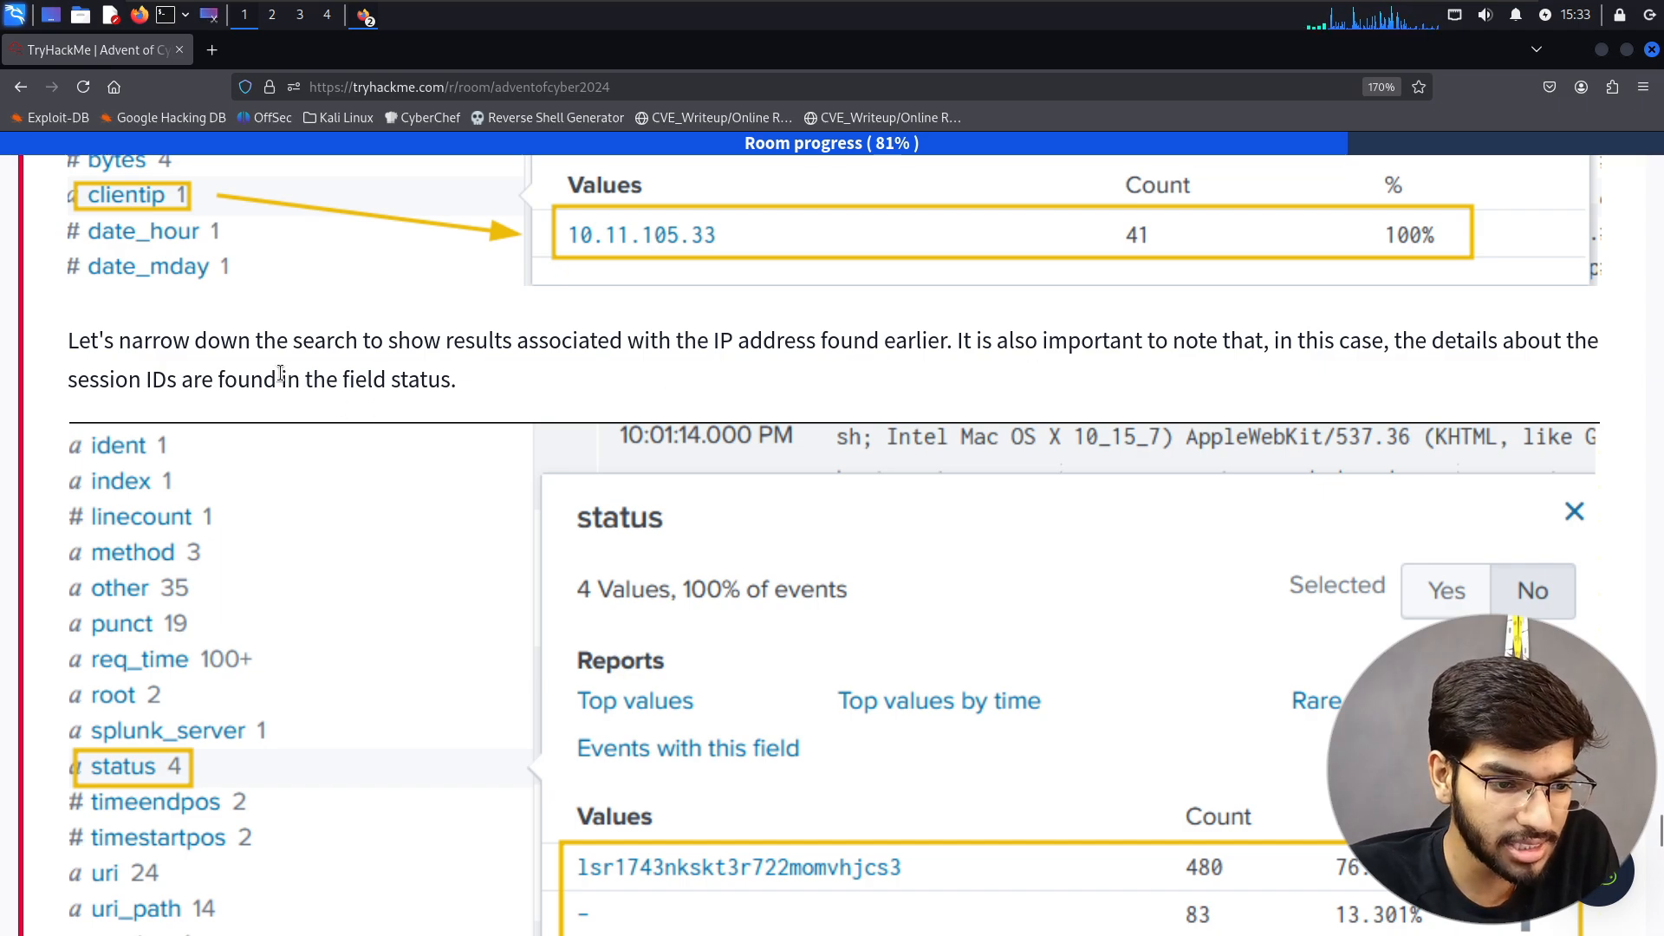
pyautogui.scroll(-1, 278, 371)
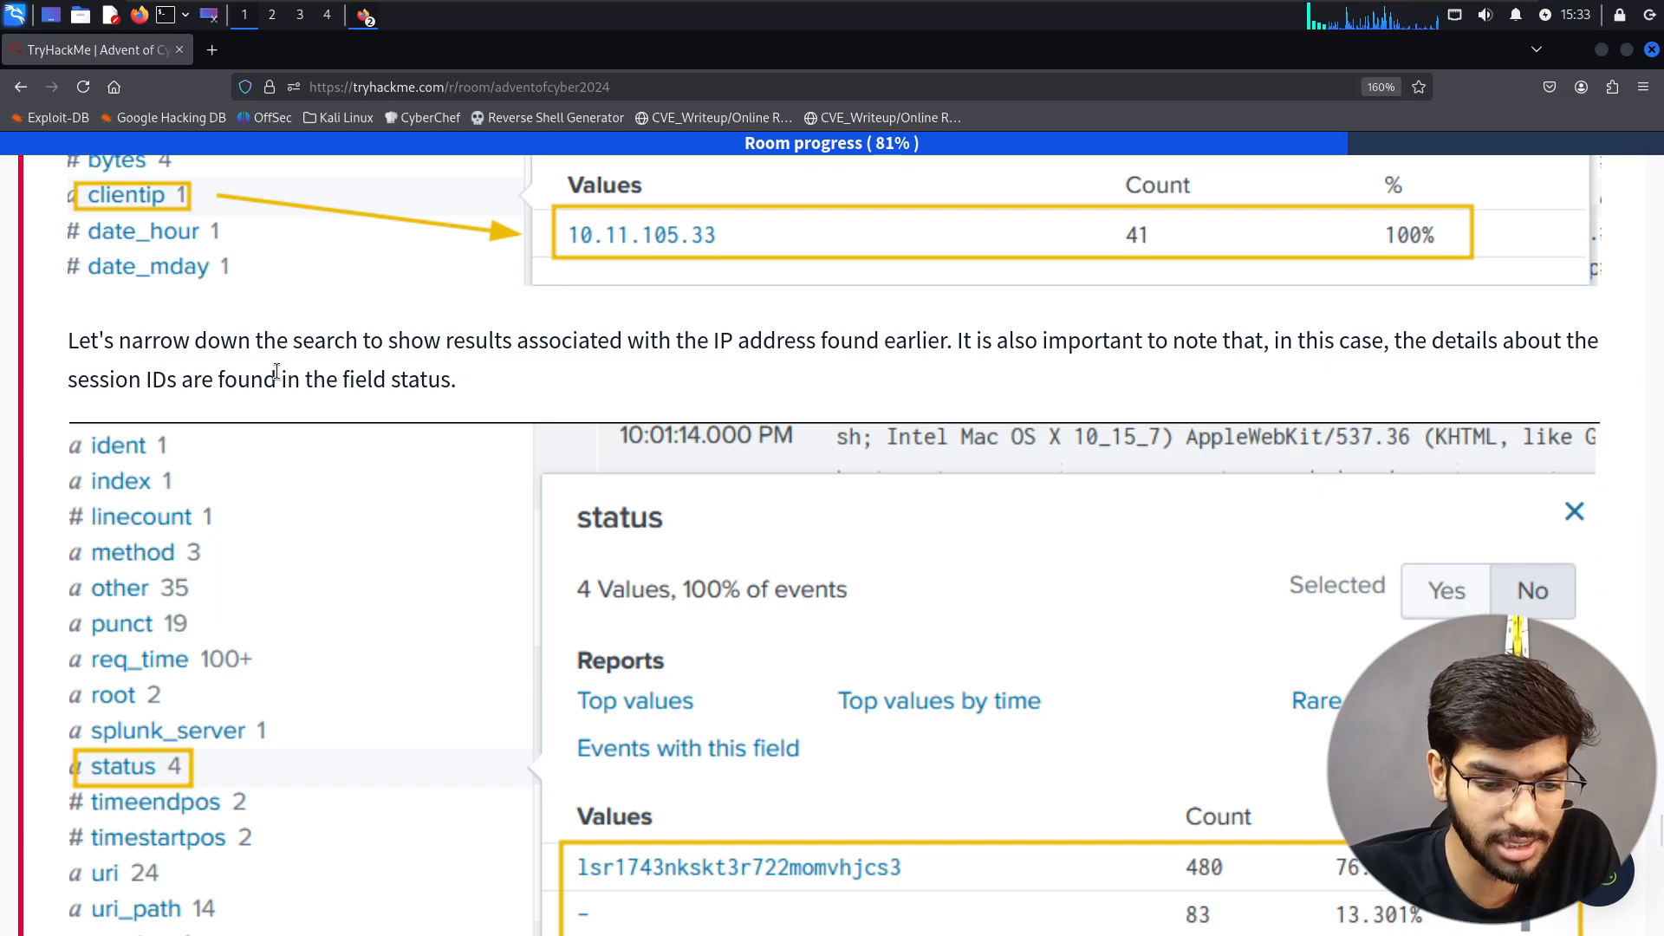
pyautogui.scroll(-10, 278, 370)
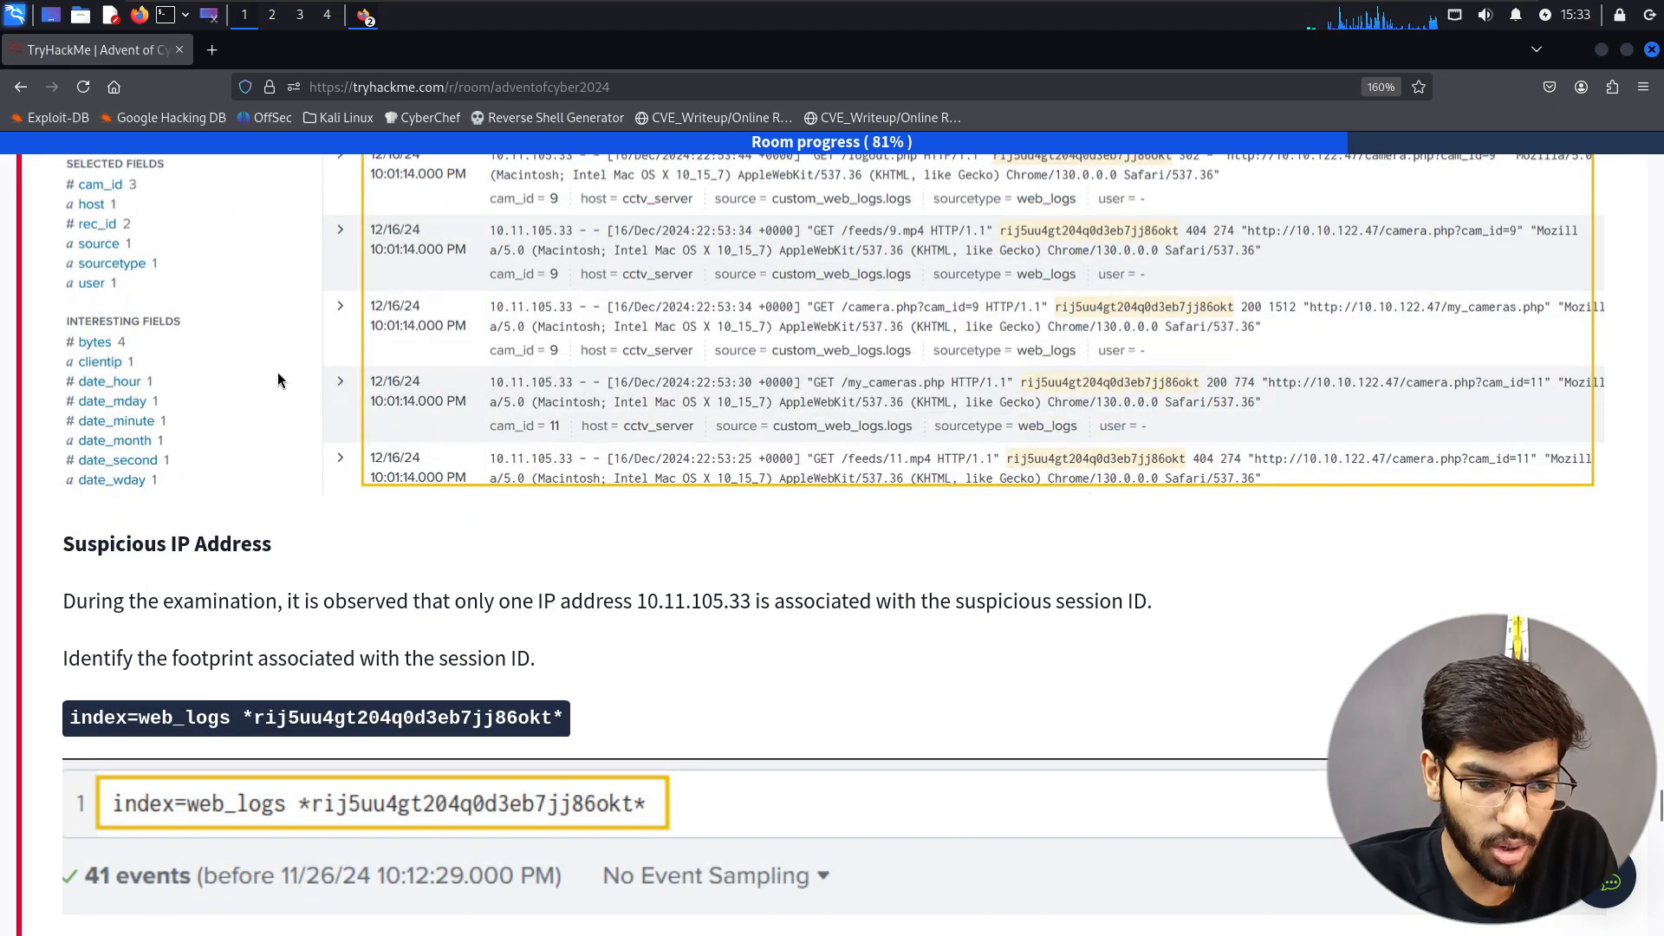
pyautogui.scroll(-10, 277, 379)
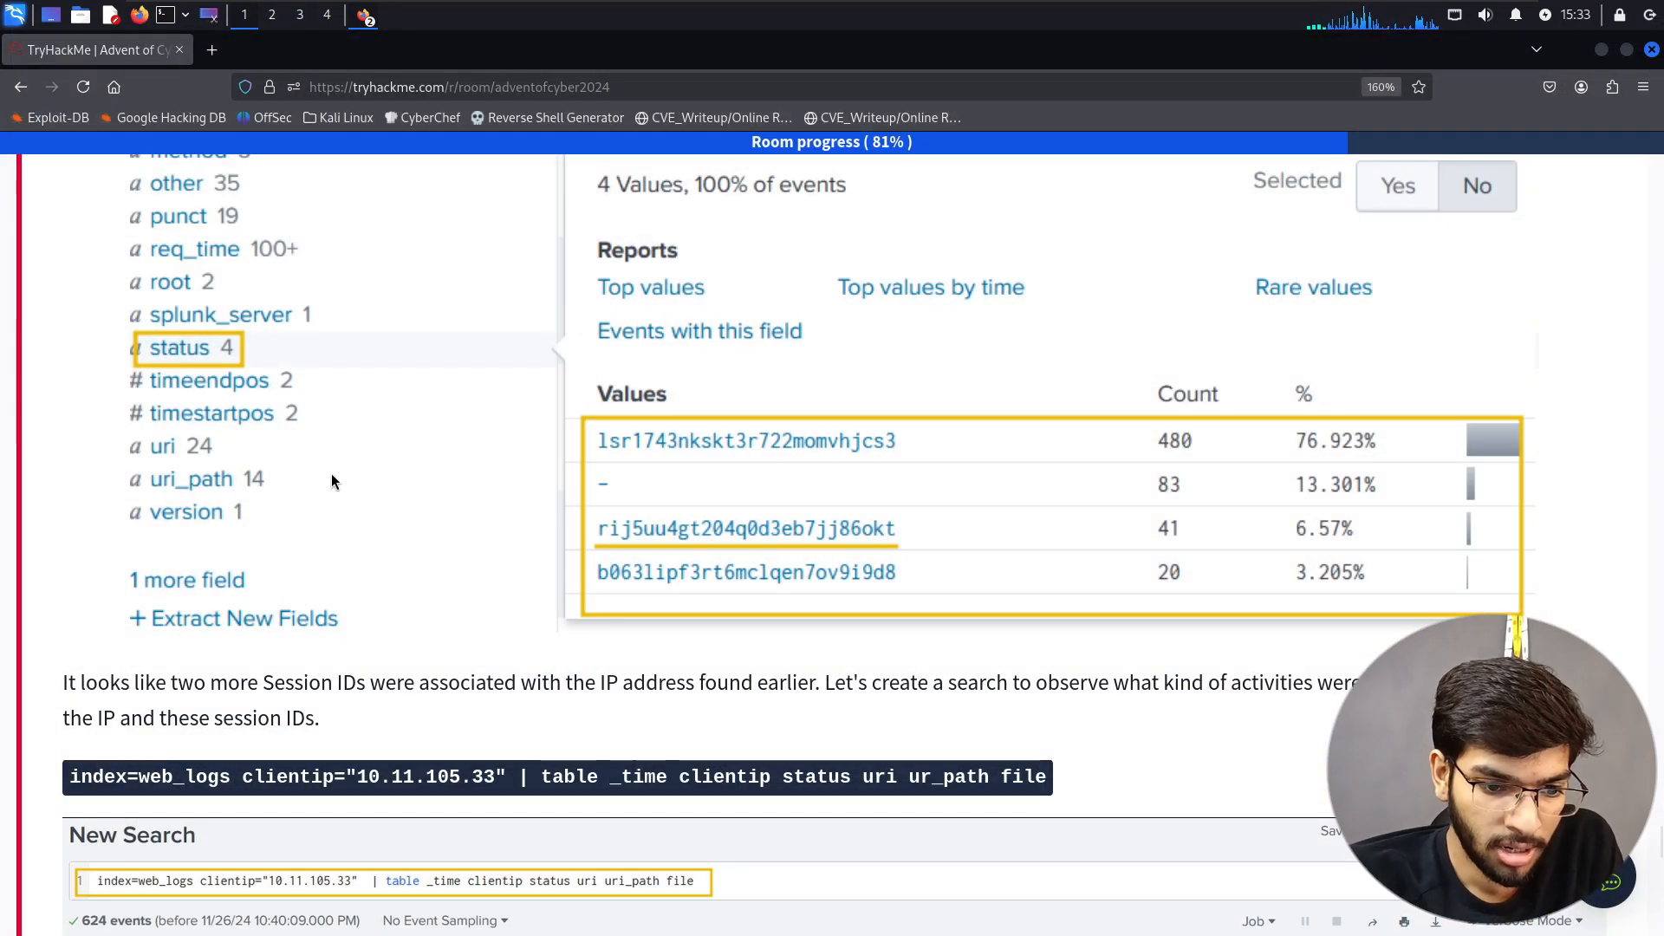
# - Open the status field summary in Splunk and compare the listed session ID with TryHackMe's example
pyautogui.hotkey('alt', 'Tab')
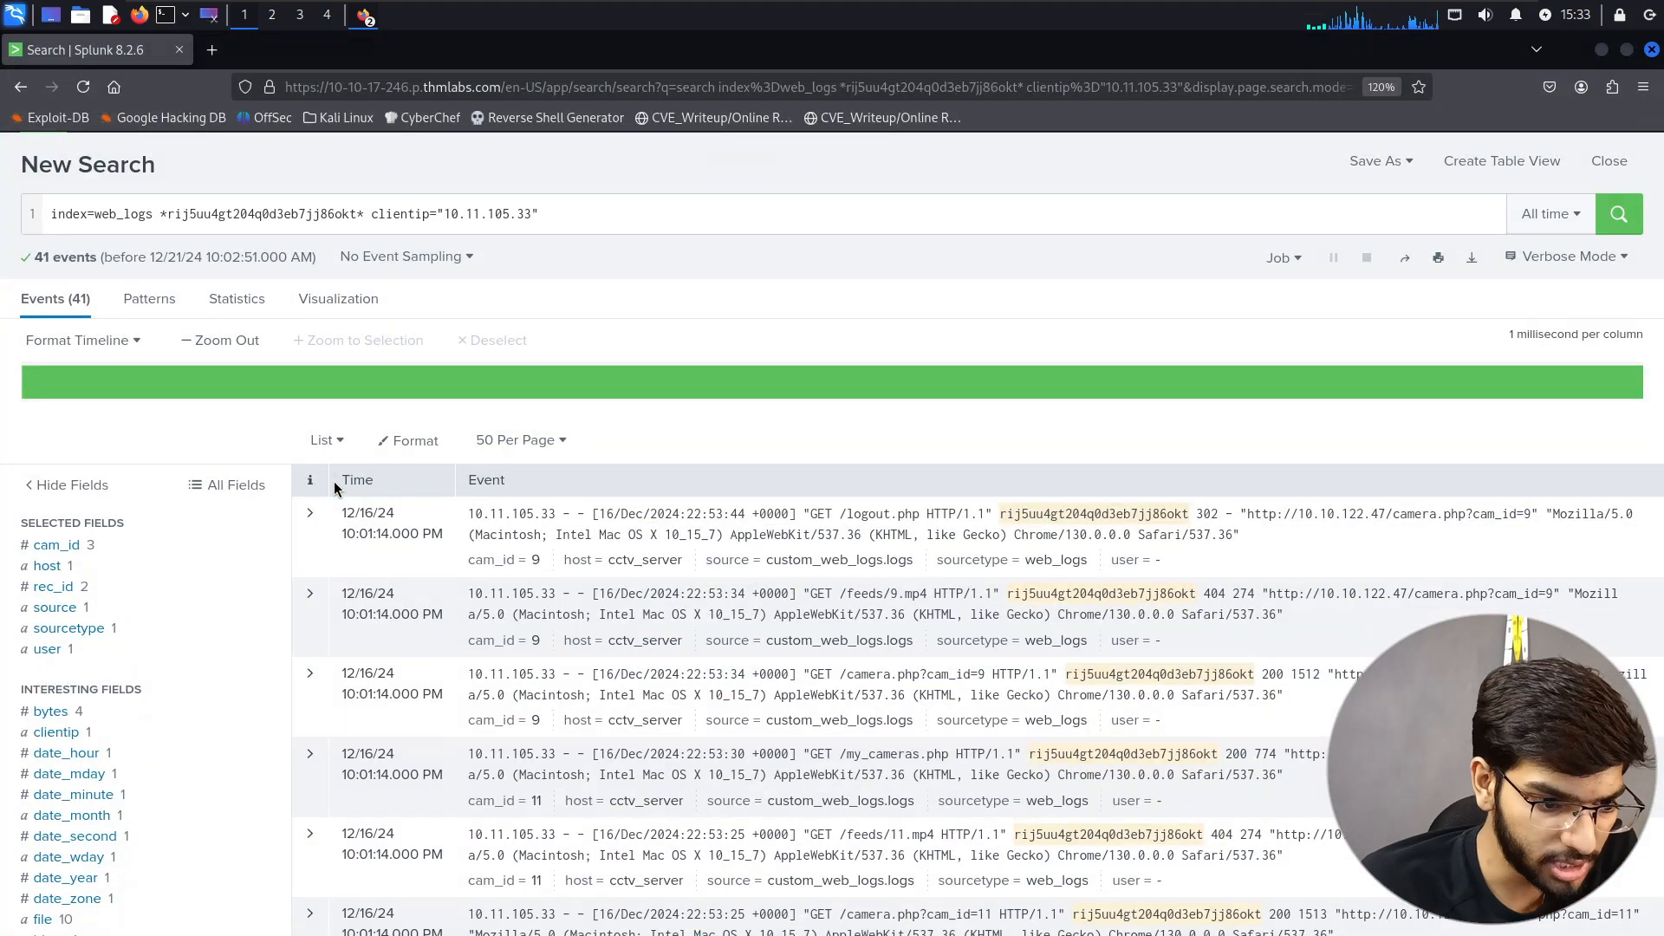
pyautogui.scroll(-3, 89, 810)
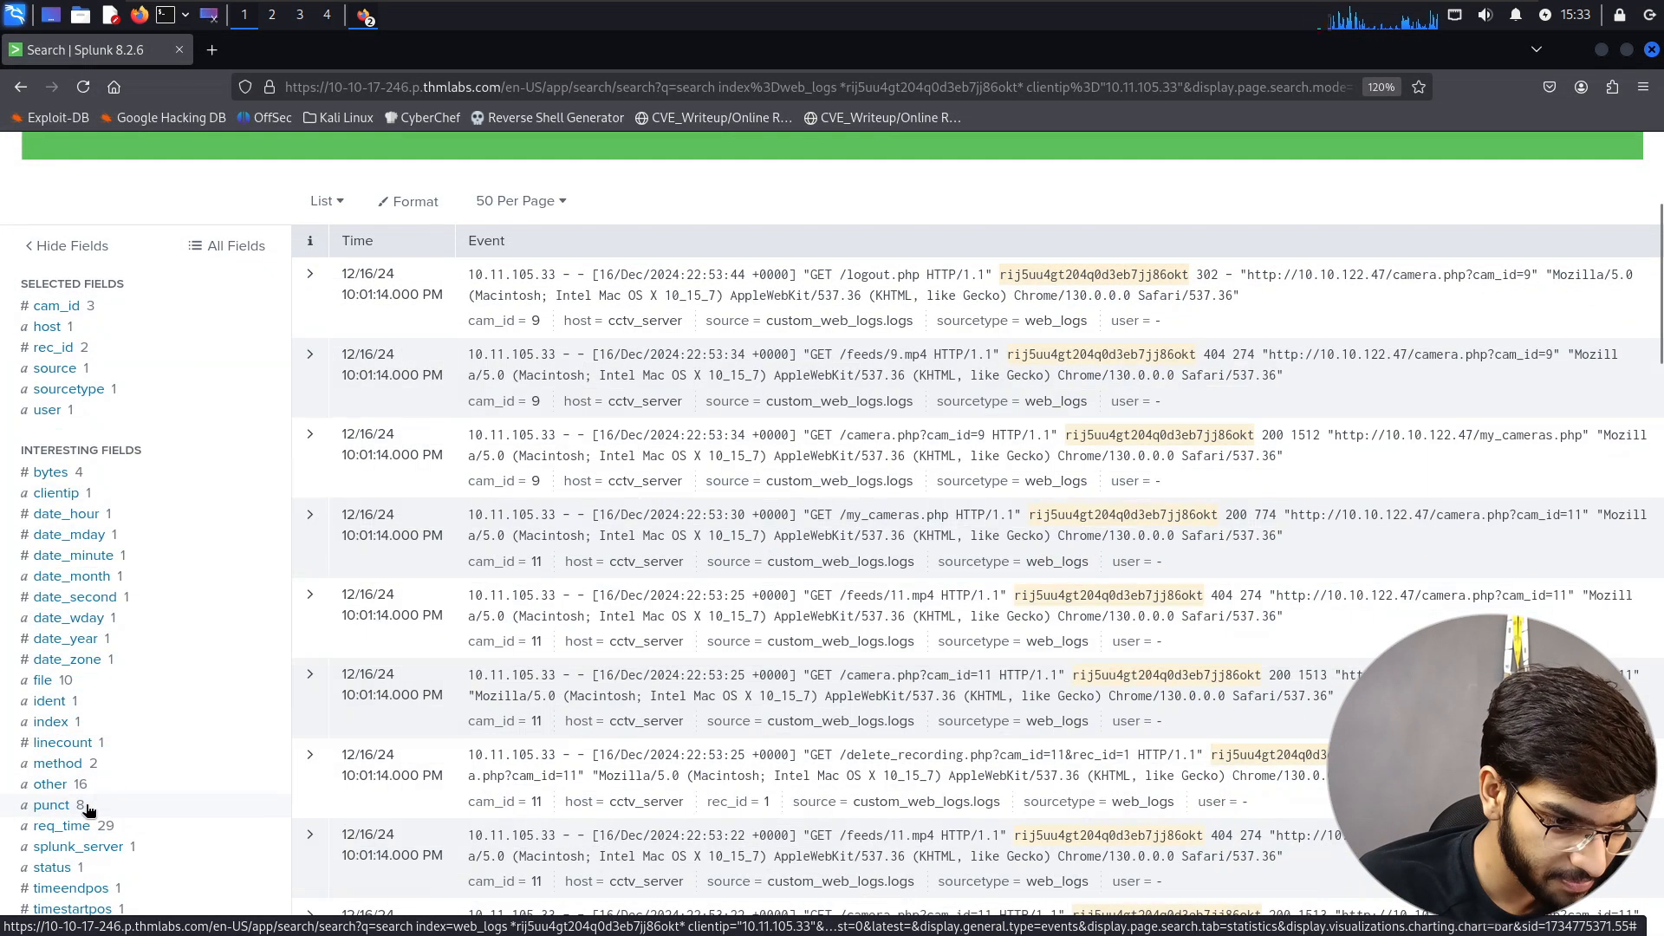
pyautogui.scroll(-2, 88, 810)
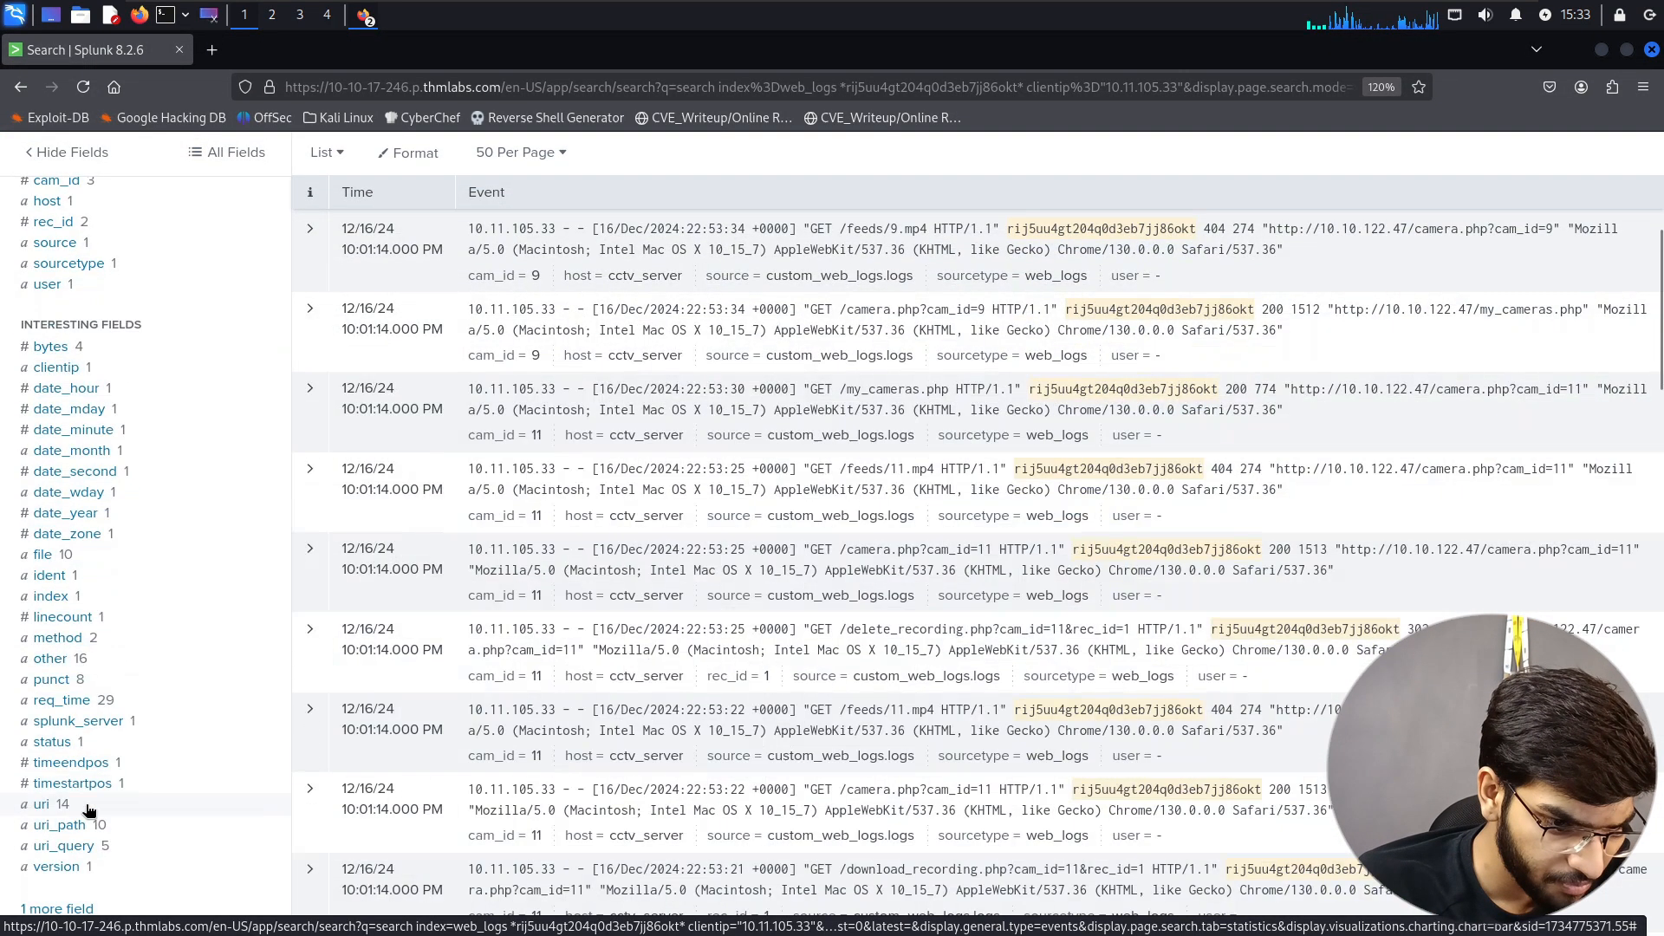
pyautogui.click(53, 743)
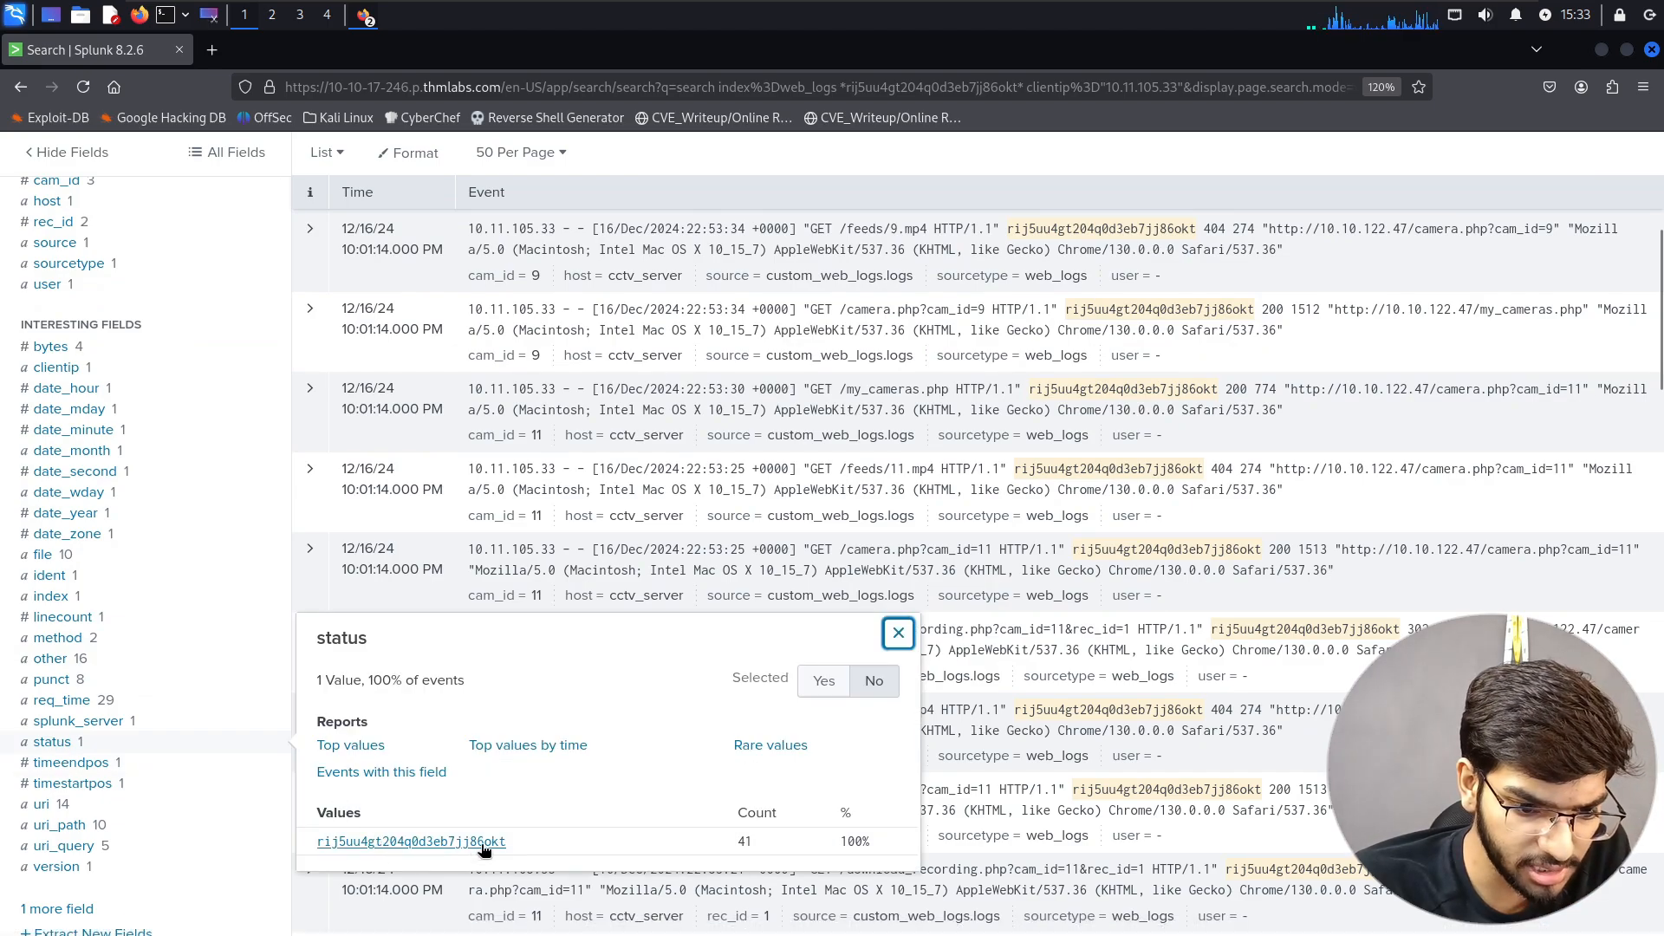
pyautogui.moveTo(527, 853); pyautogui.dragTo(315, 853)
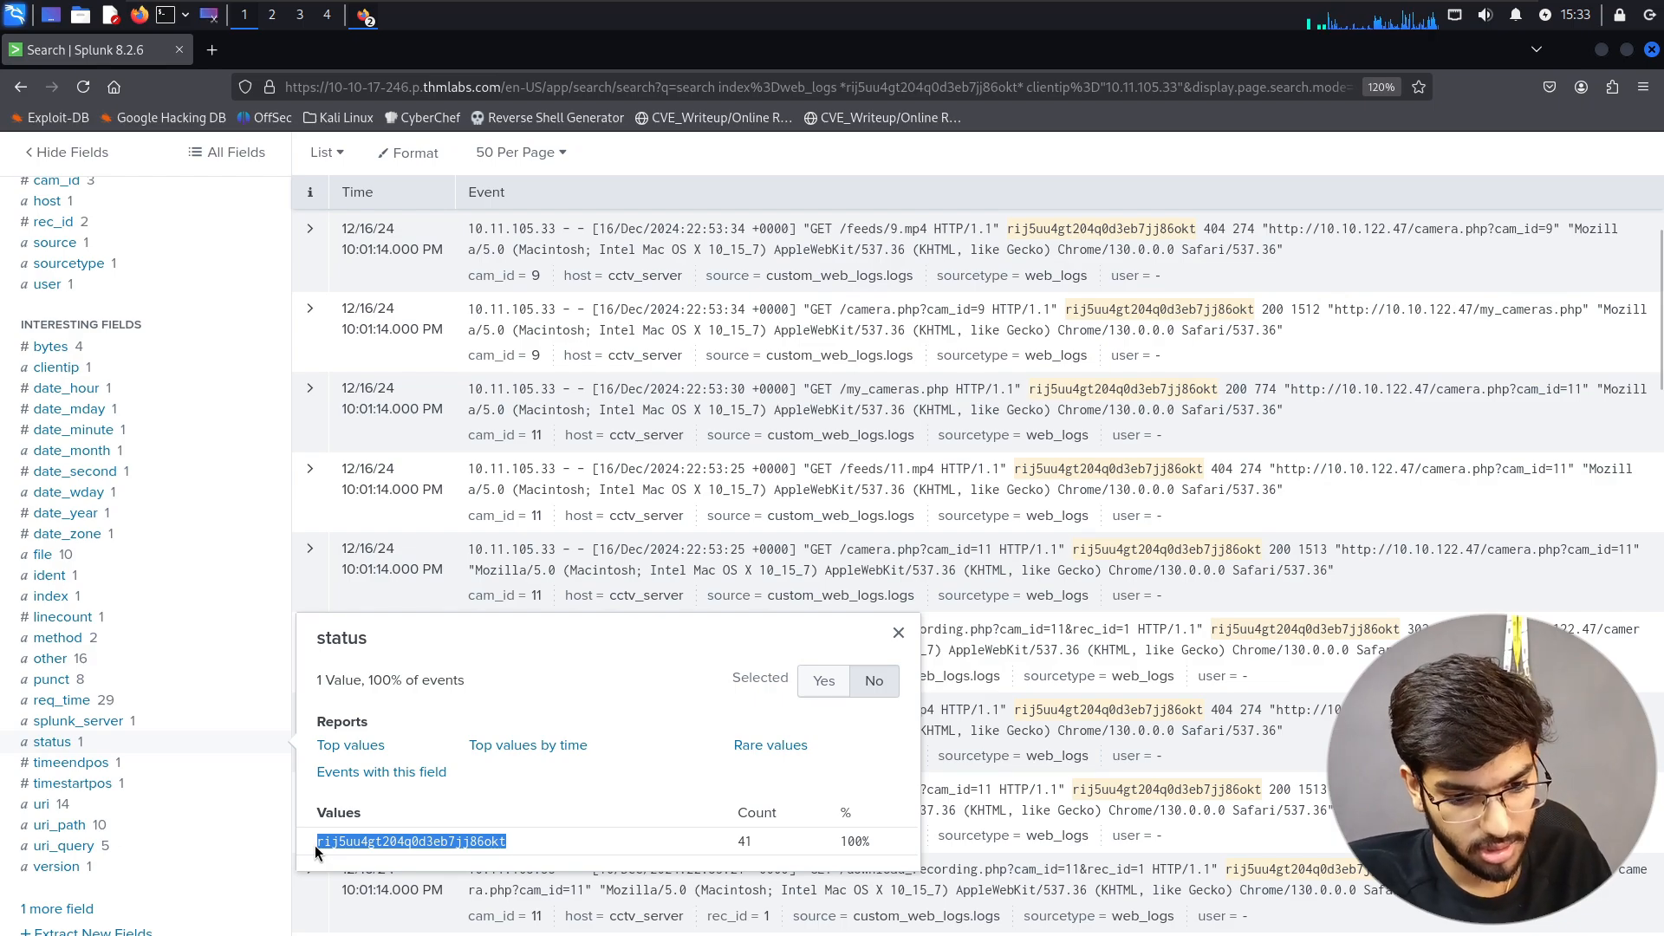
pyautogui.hotkey('alt', 'Tab')
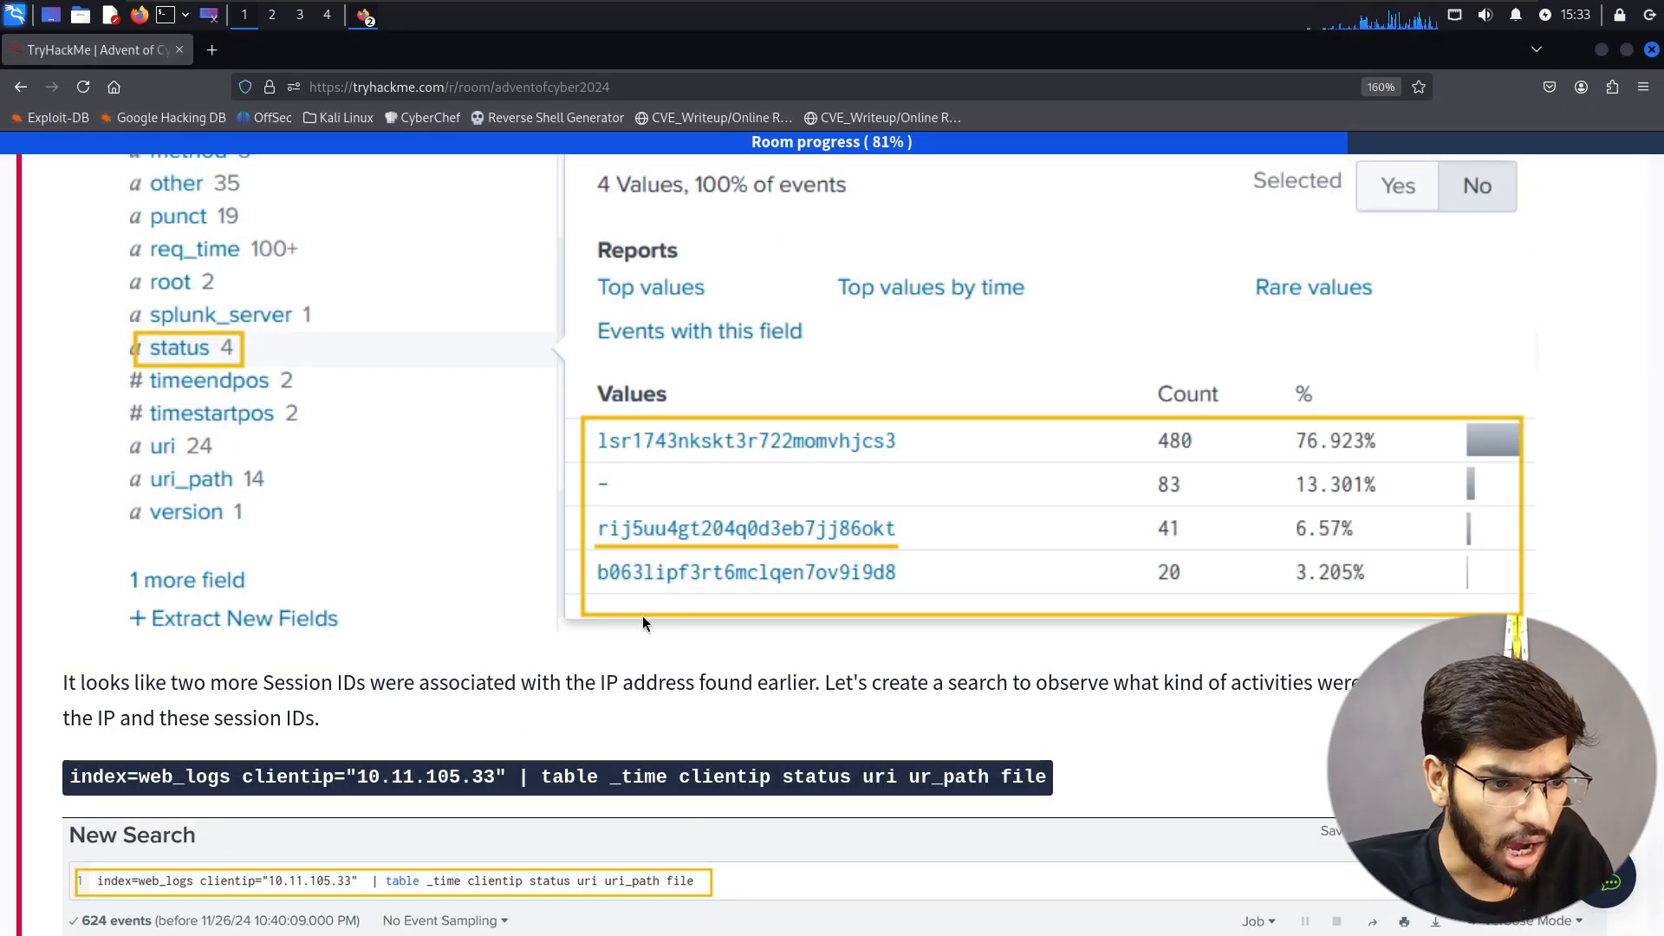
# - Recheck TryHackMe's status field example against Splunk's field list to work out why the session ID values differ
pyautogui.scroll(3, 642, 616)
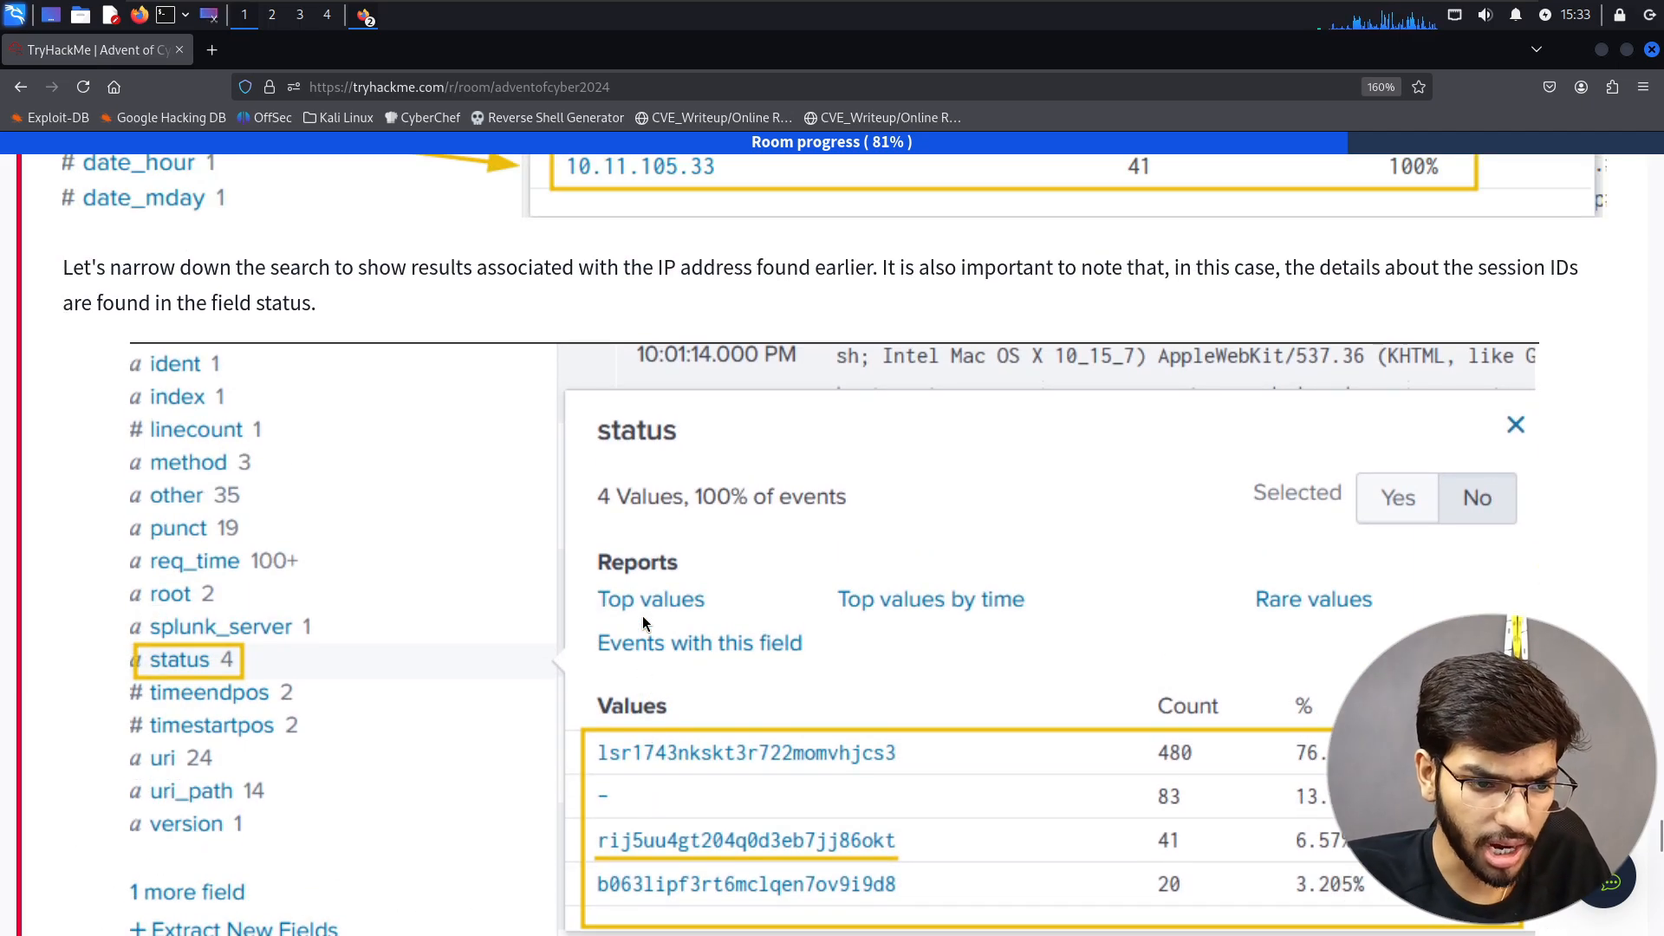
pyautogui.scroll(5, 643, 622)
pyautogui.scroll(-6, 642, 622)
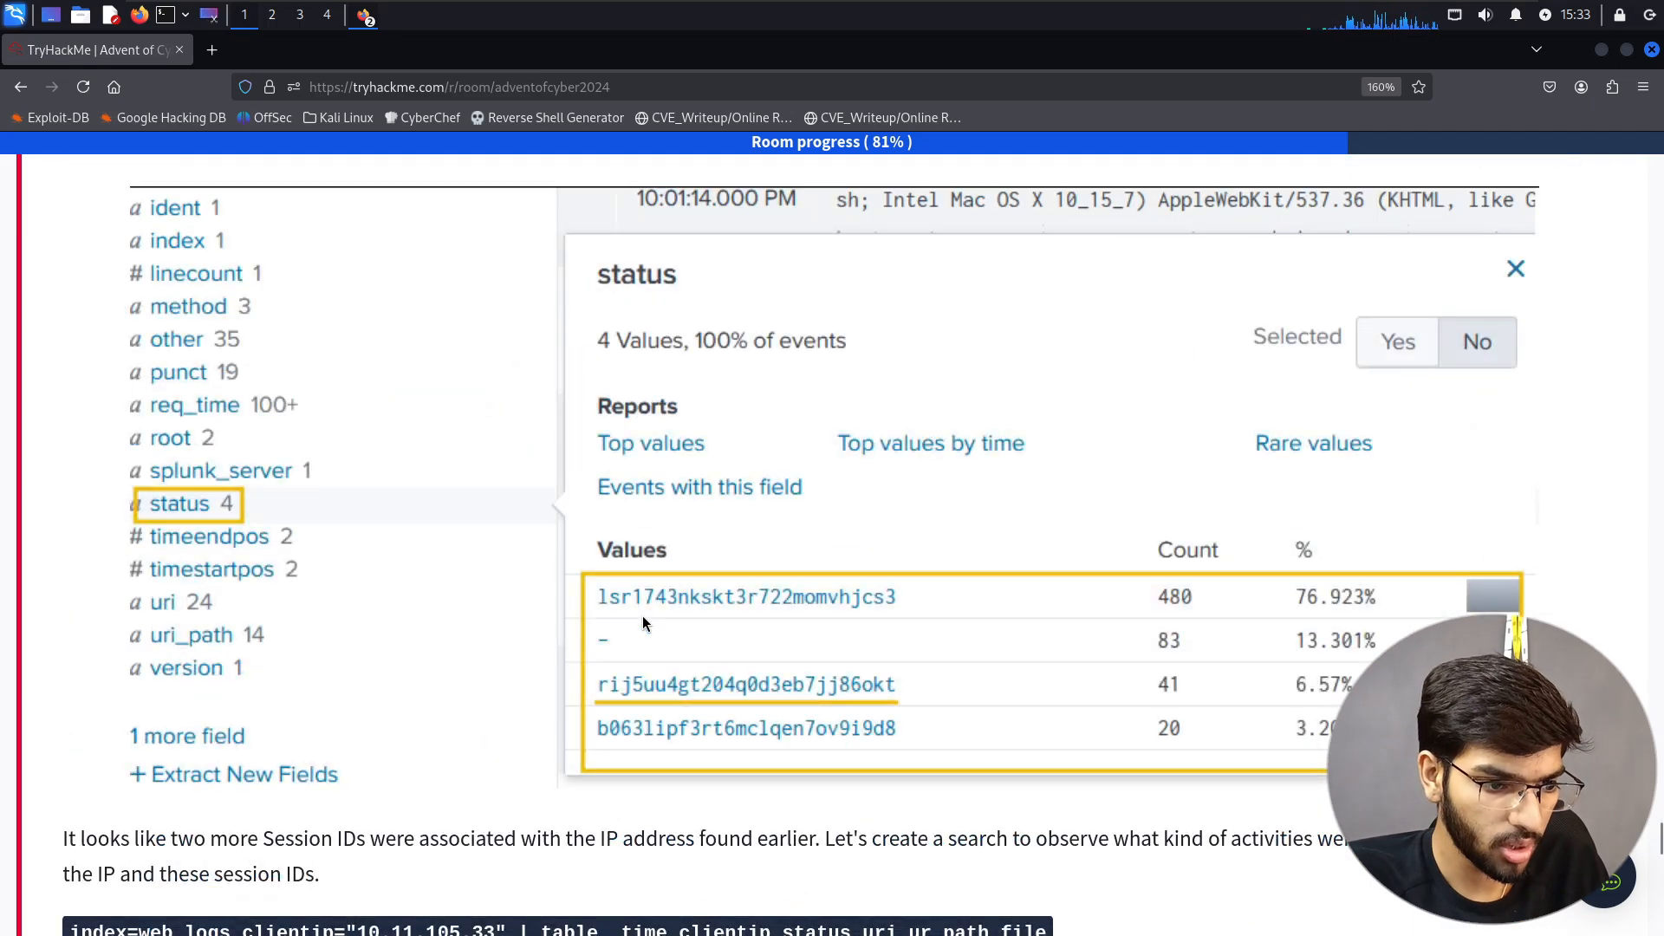
pyautogui.scroll(3, 642, 622)
pyautogui.hotkey('alt', 'Tab')
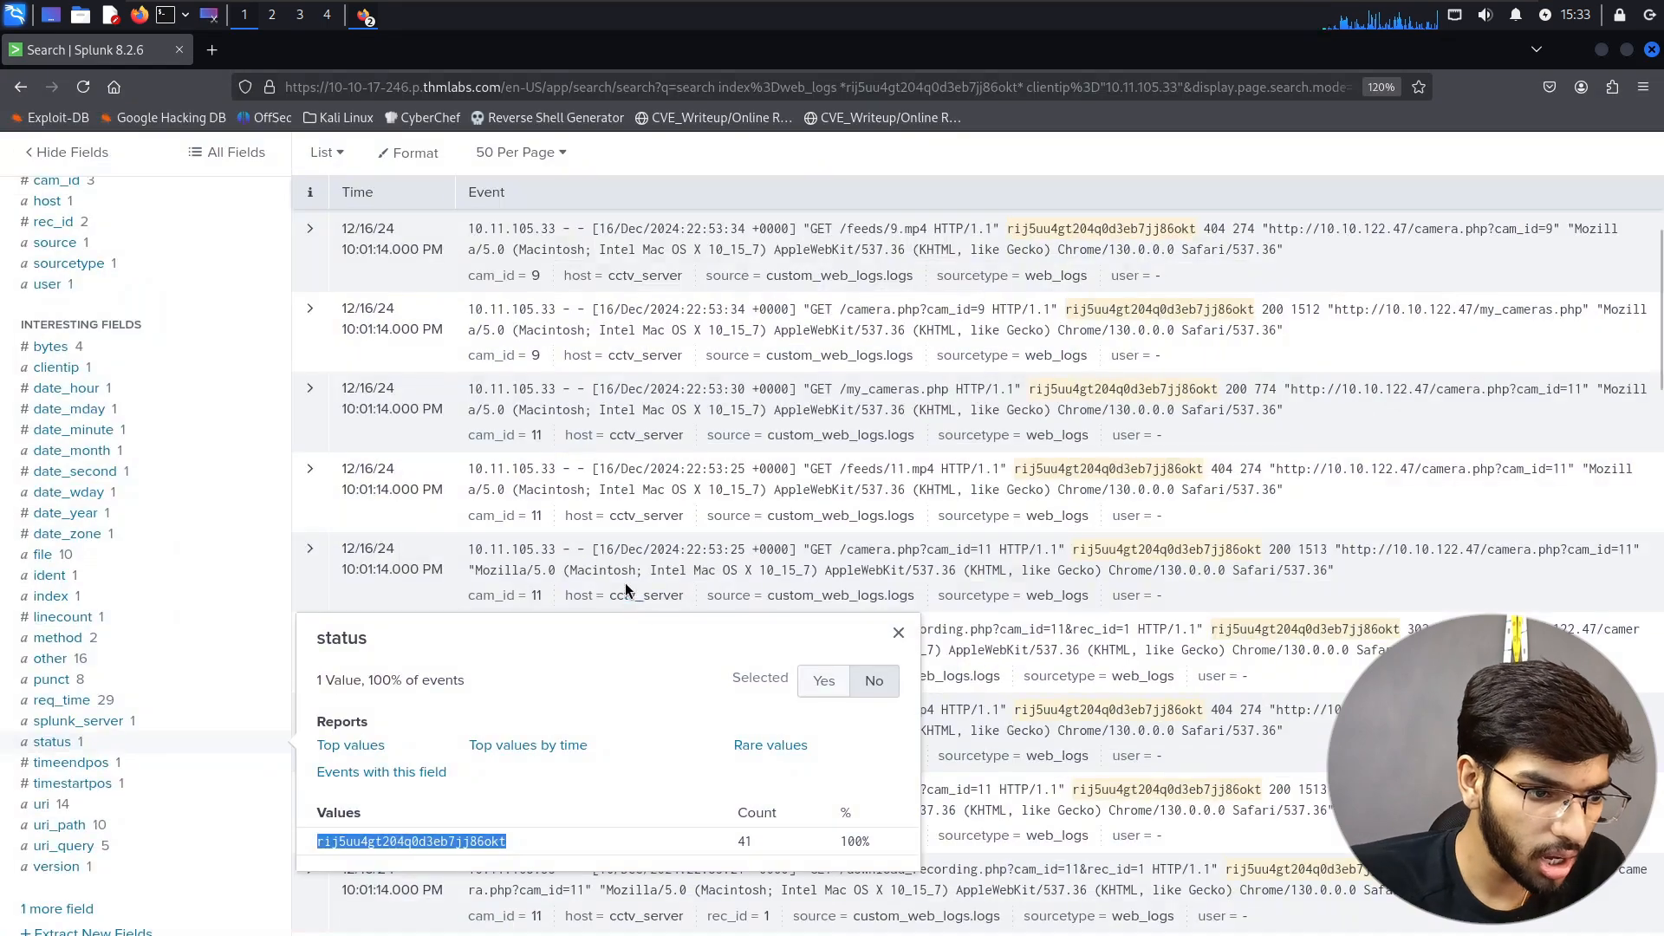
pyautogui.scroll(-3, 185, 632)
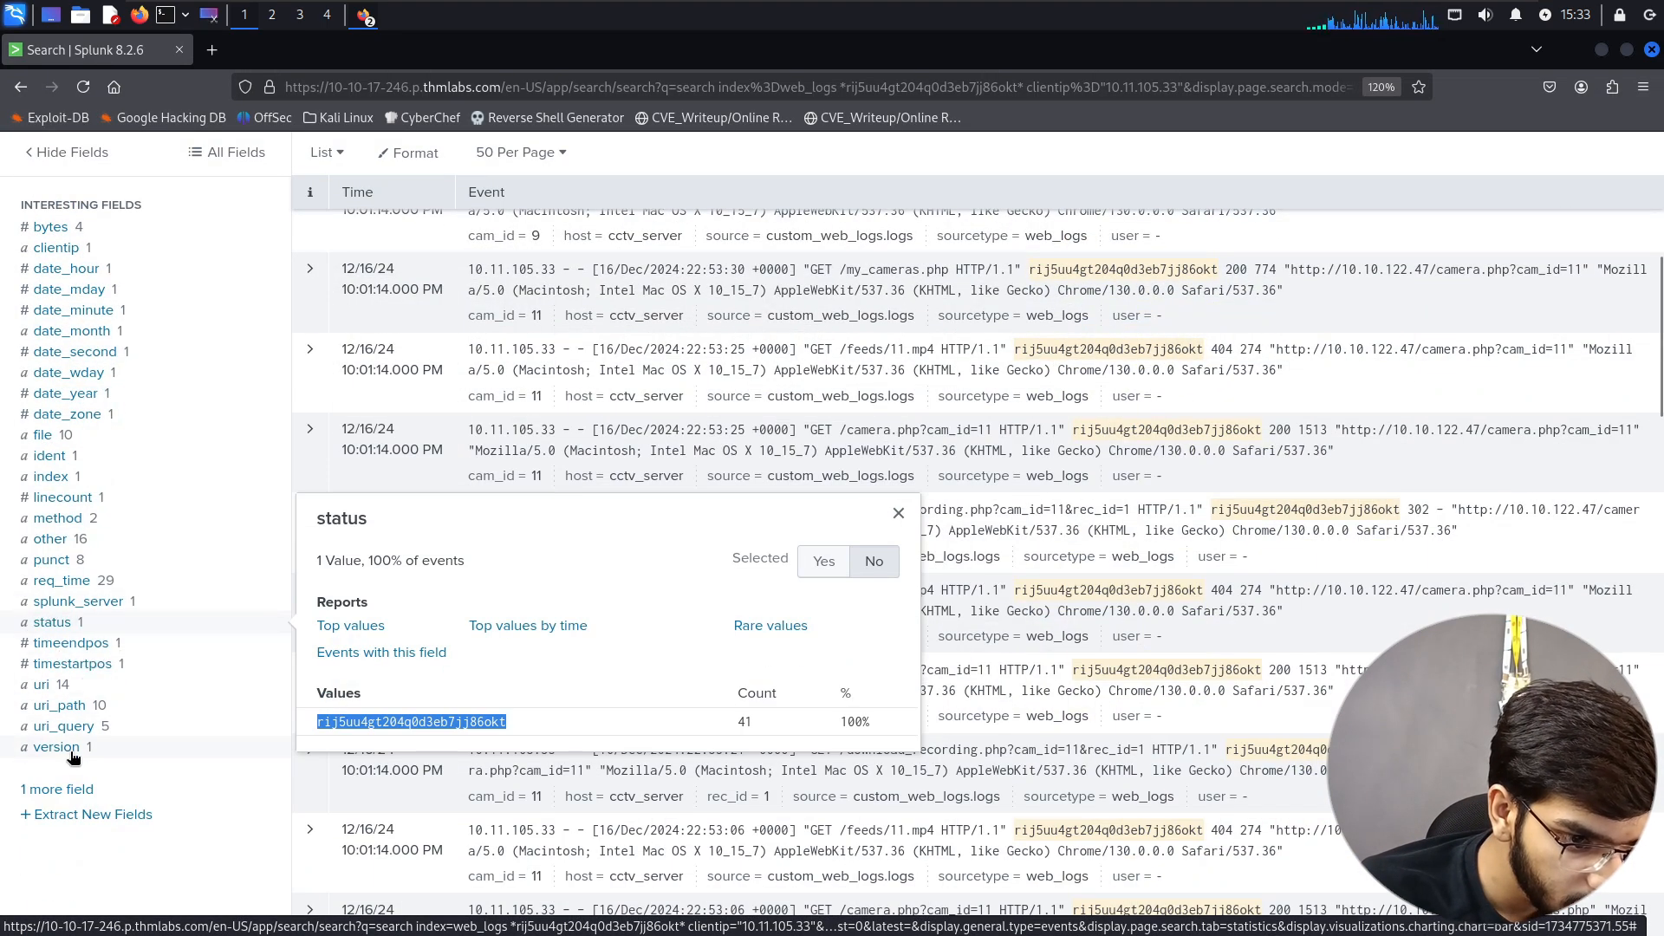
pyautogui.hotkey('alt', 'Tab')
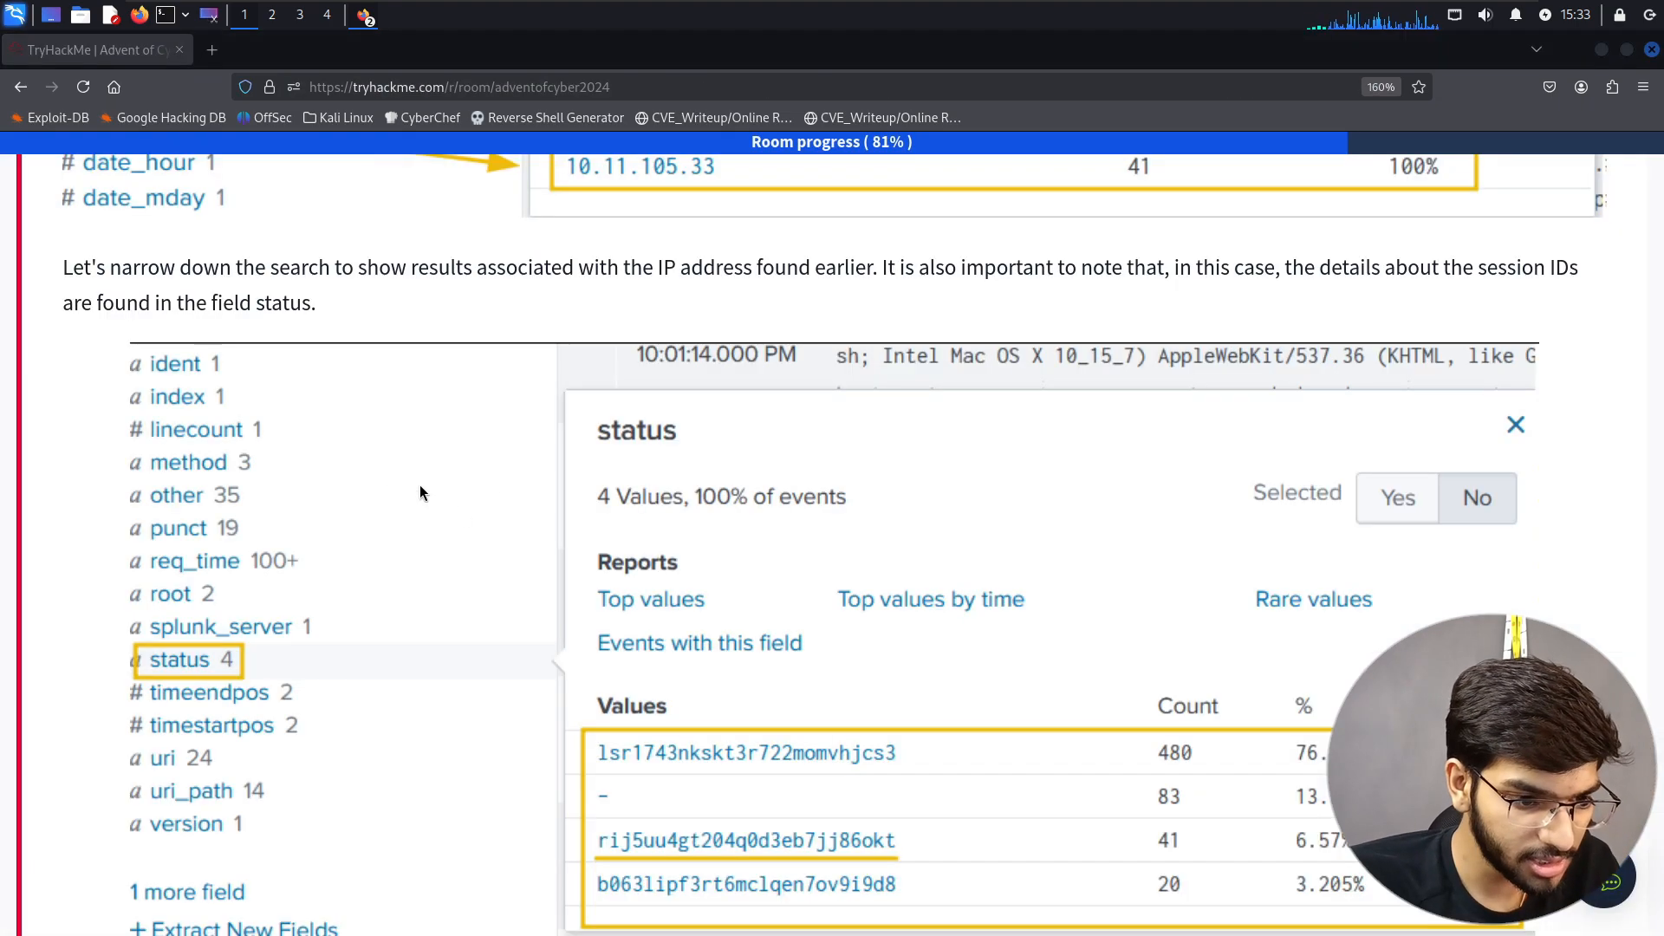
pyautogui.hotkey('alt', 'Tab')
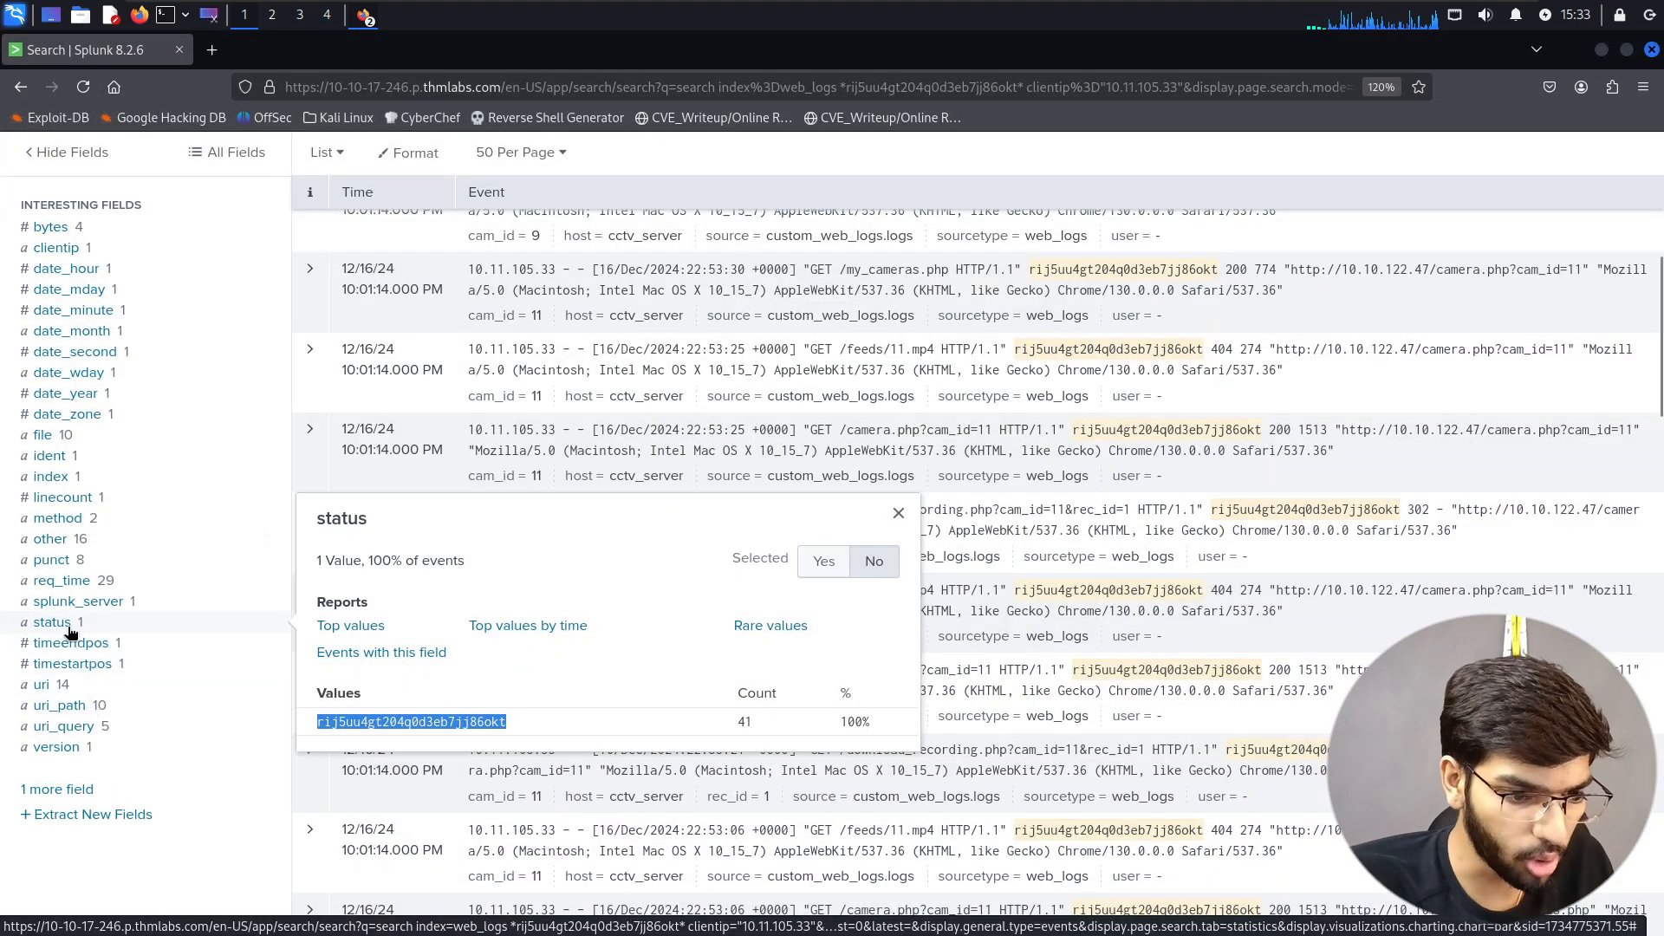
# - Read TryHackMe's suggested web_logs table search for clientip="10.11.105.33" and the explanation of the additional session IDs
pyautogui.hotkey('alt', 'Tab')
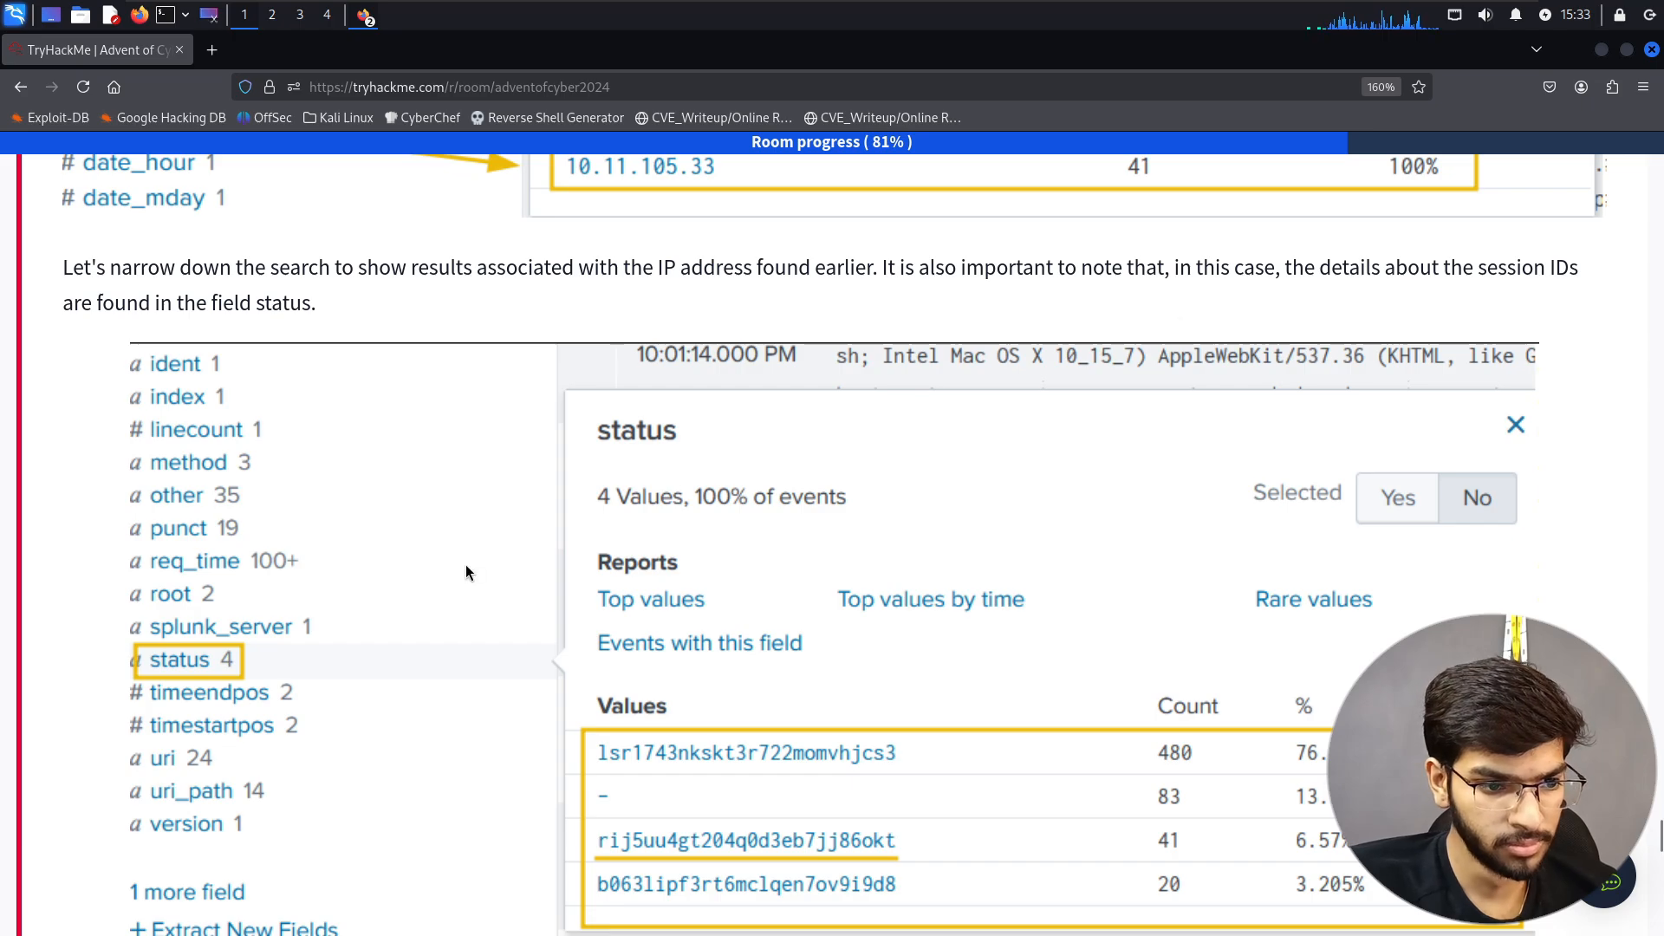
pyautogui.scroll(-5, 466, 567)
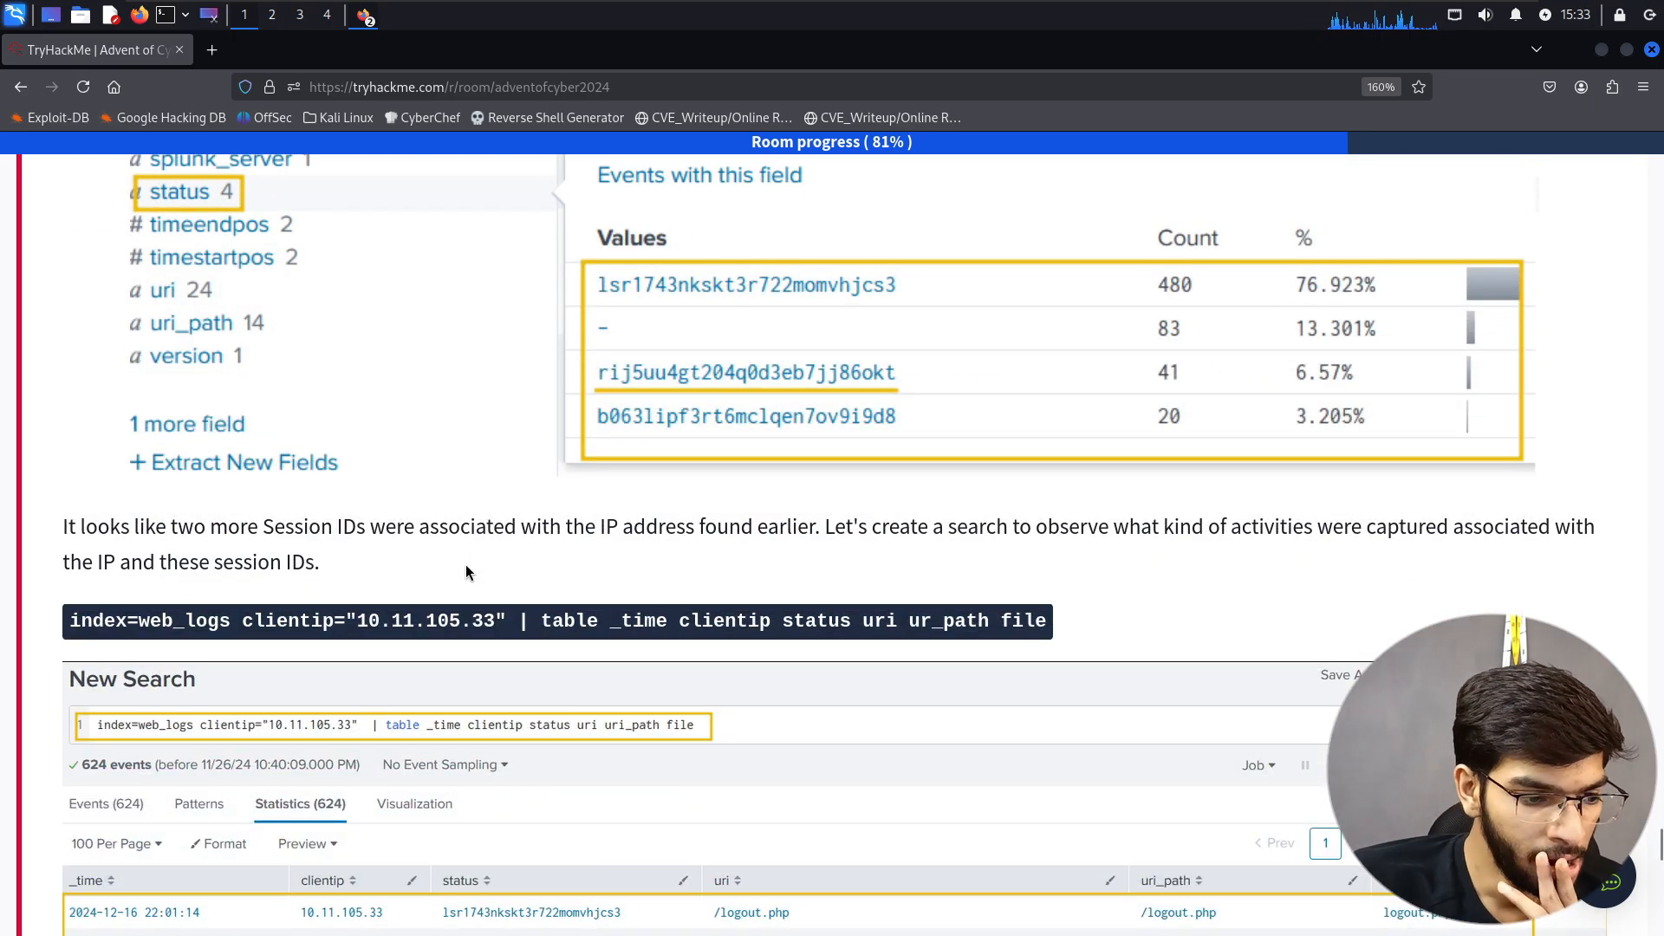
pyautogui.scroll(-2, 465, 564)
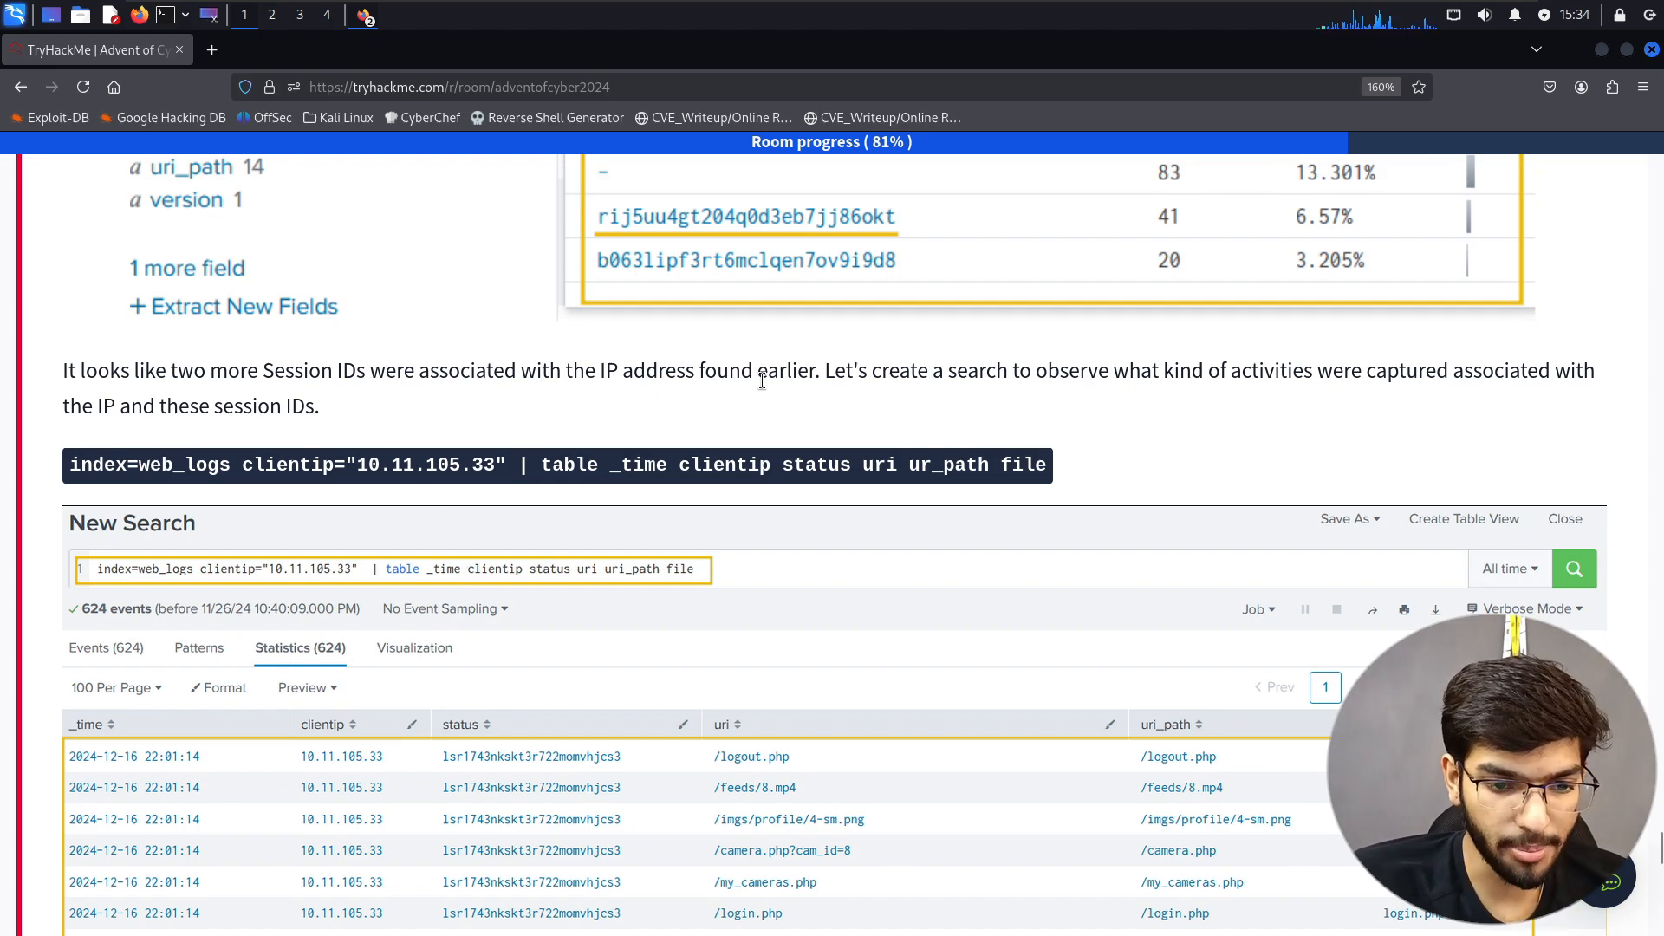
# - Compare the current Splunk web_logs query with TryHackMe's session ID search example and its status field values
pyautogui.hotkey('alt', 'Tab')
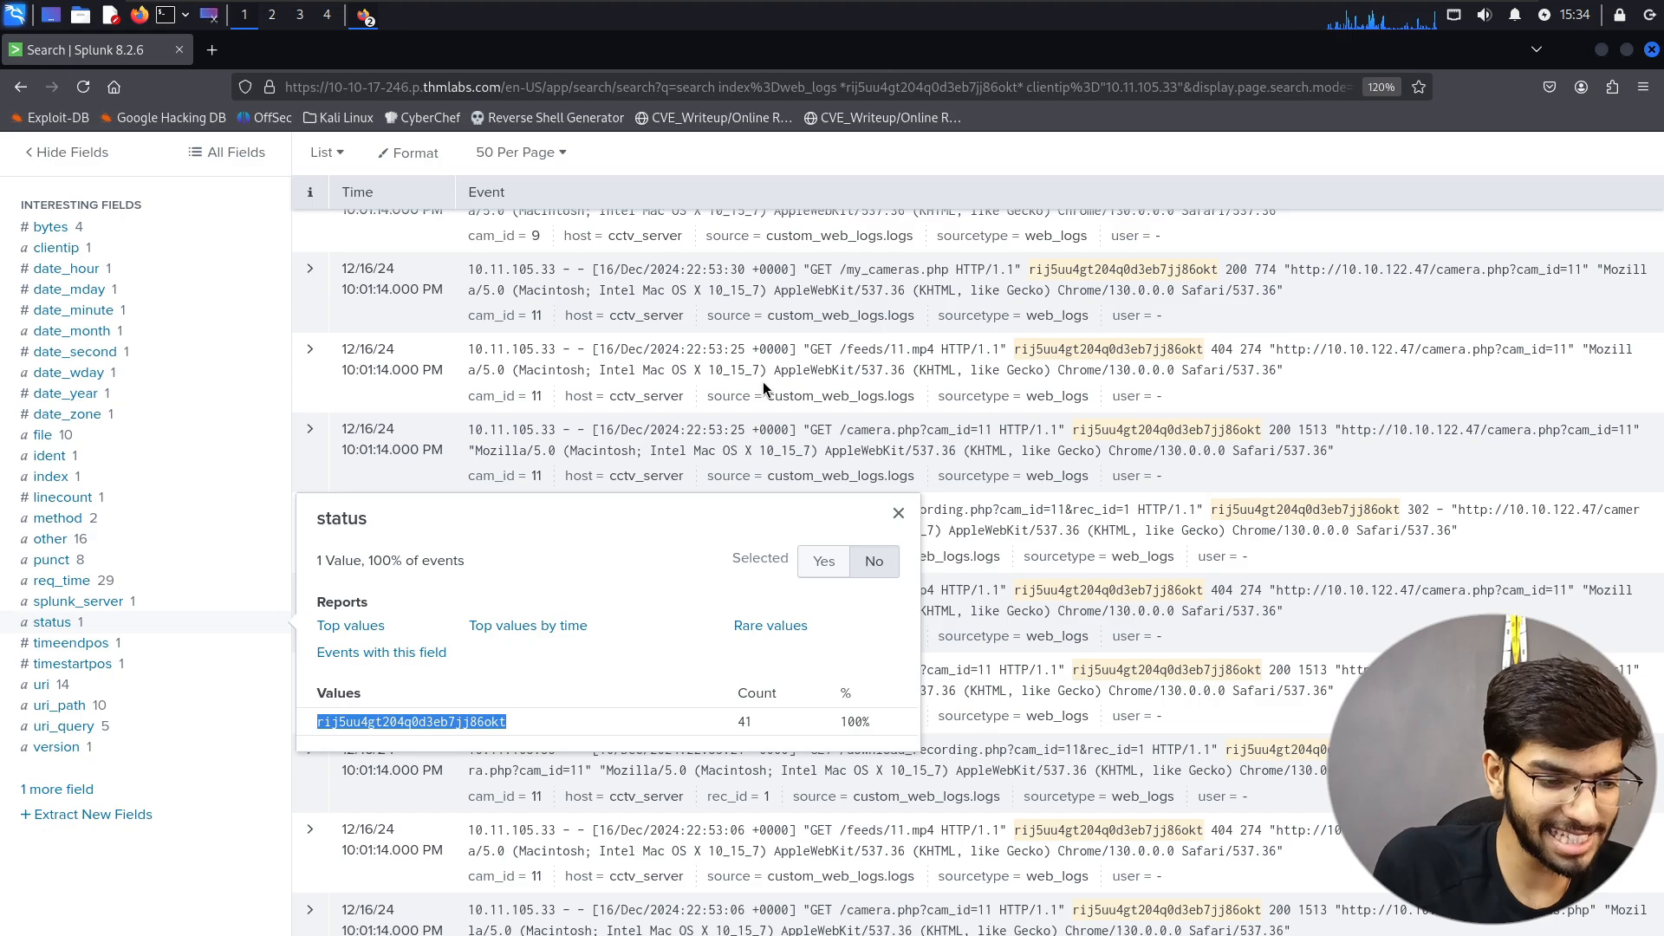
pyautogui.scroll(5, 763, 382)
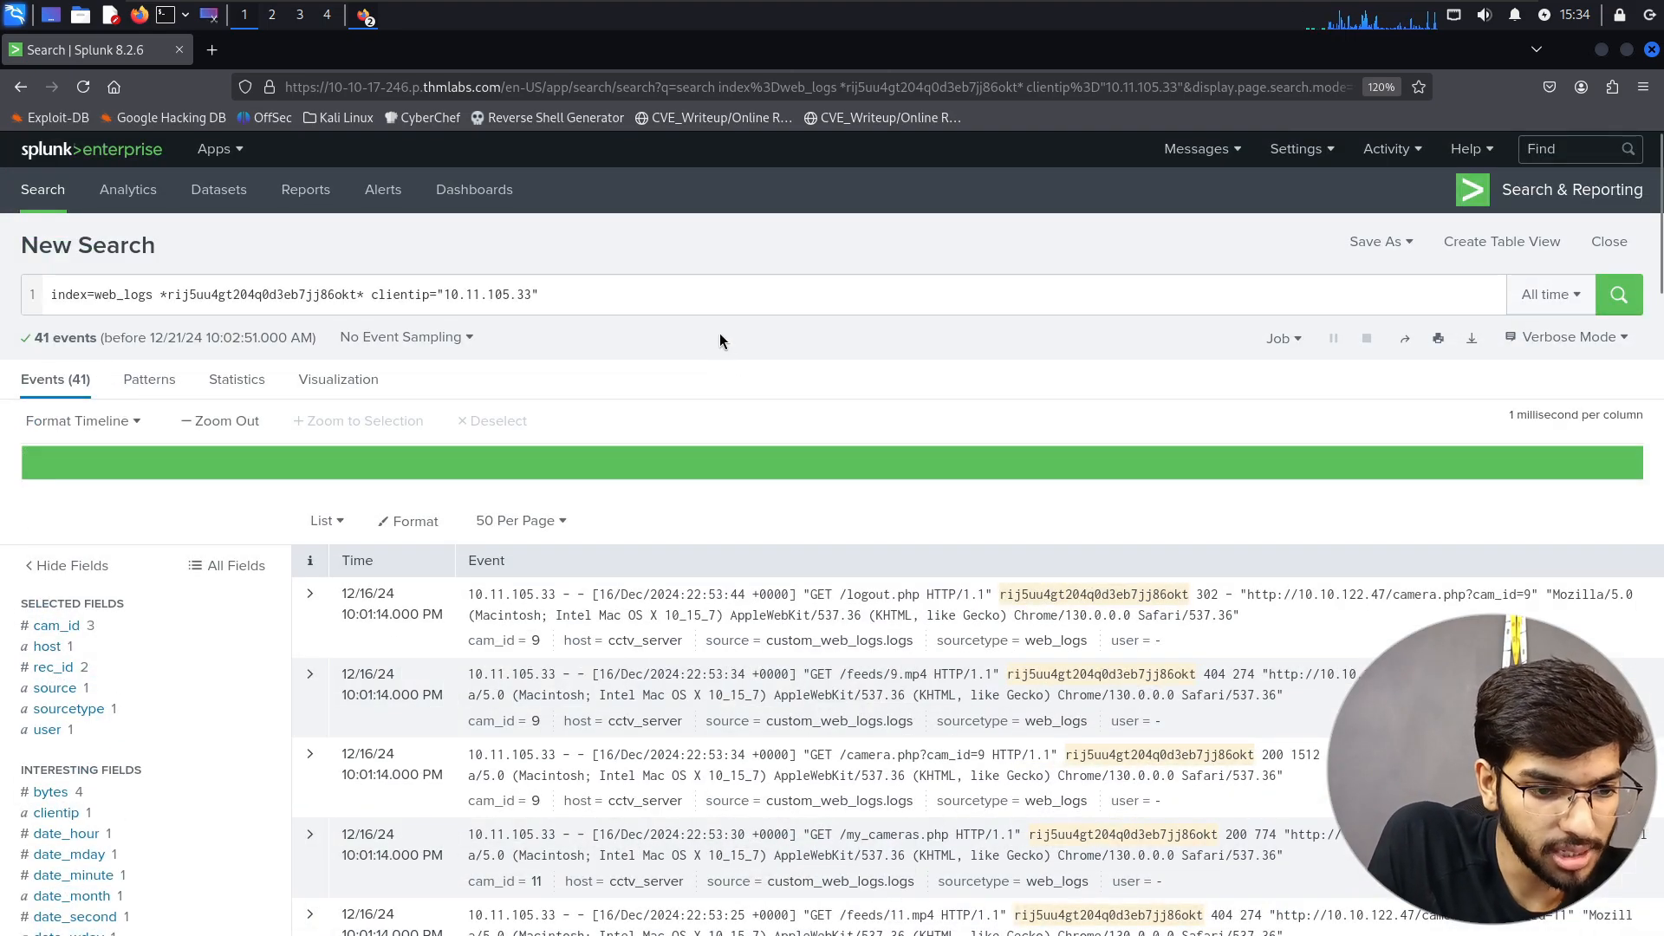
pyautogui.hotkey('alt', 'Tab')
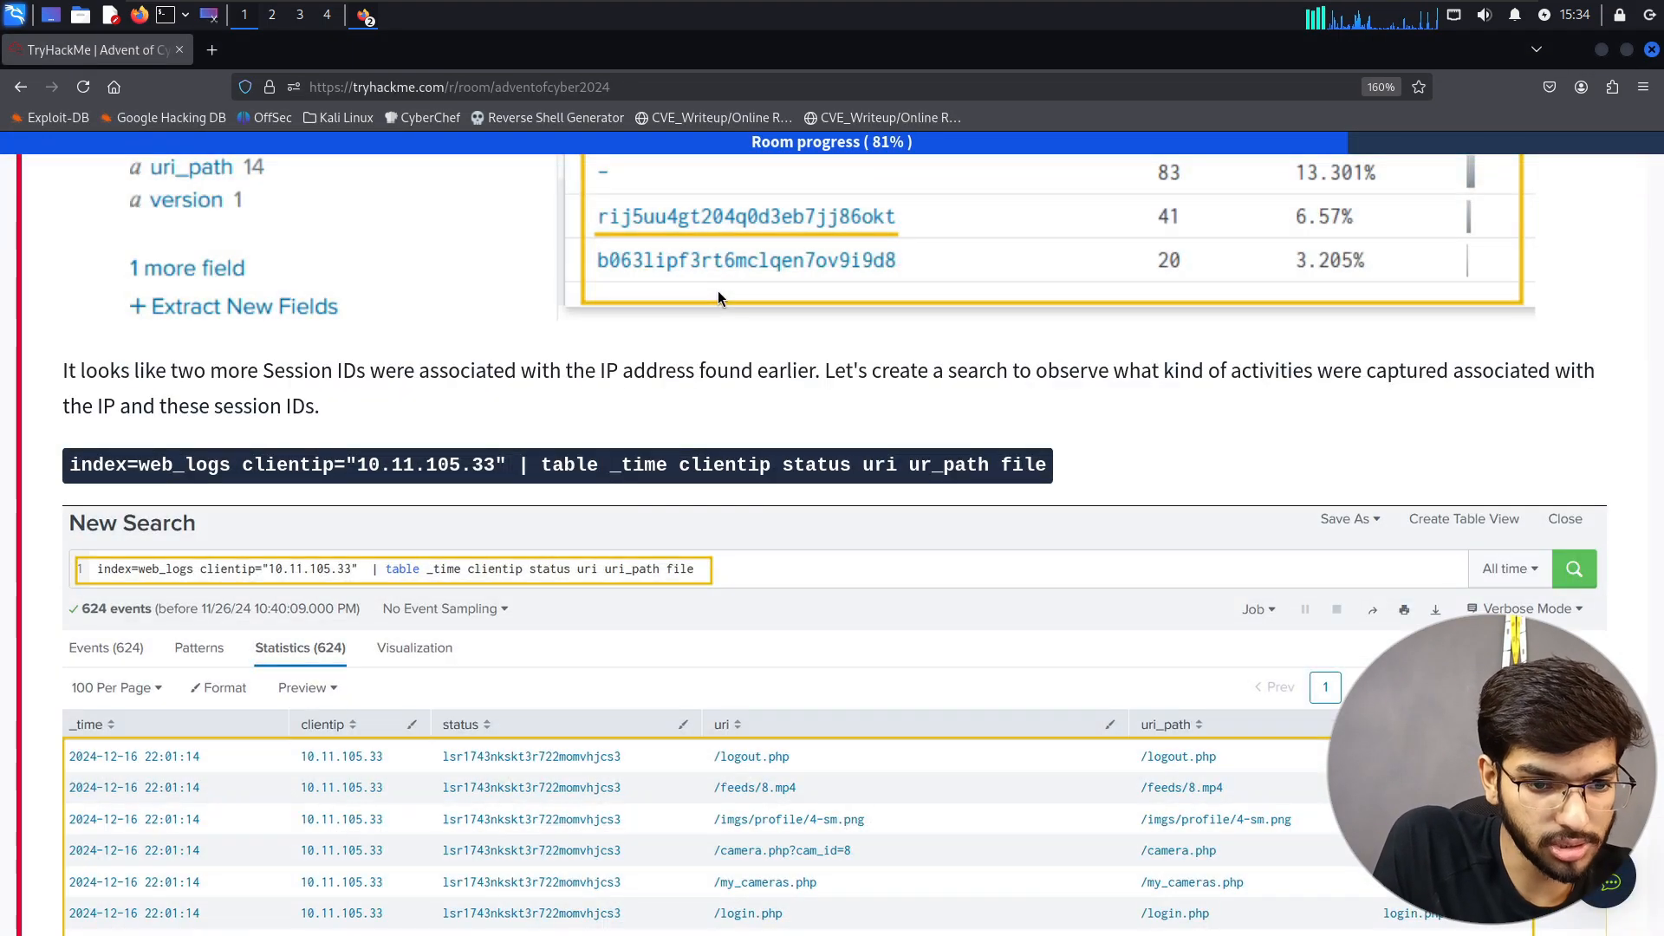
pyautogui.scroll(8, 717, 290)
pyautogui.scroll(3, 718, 289)
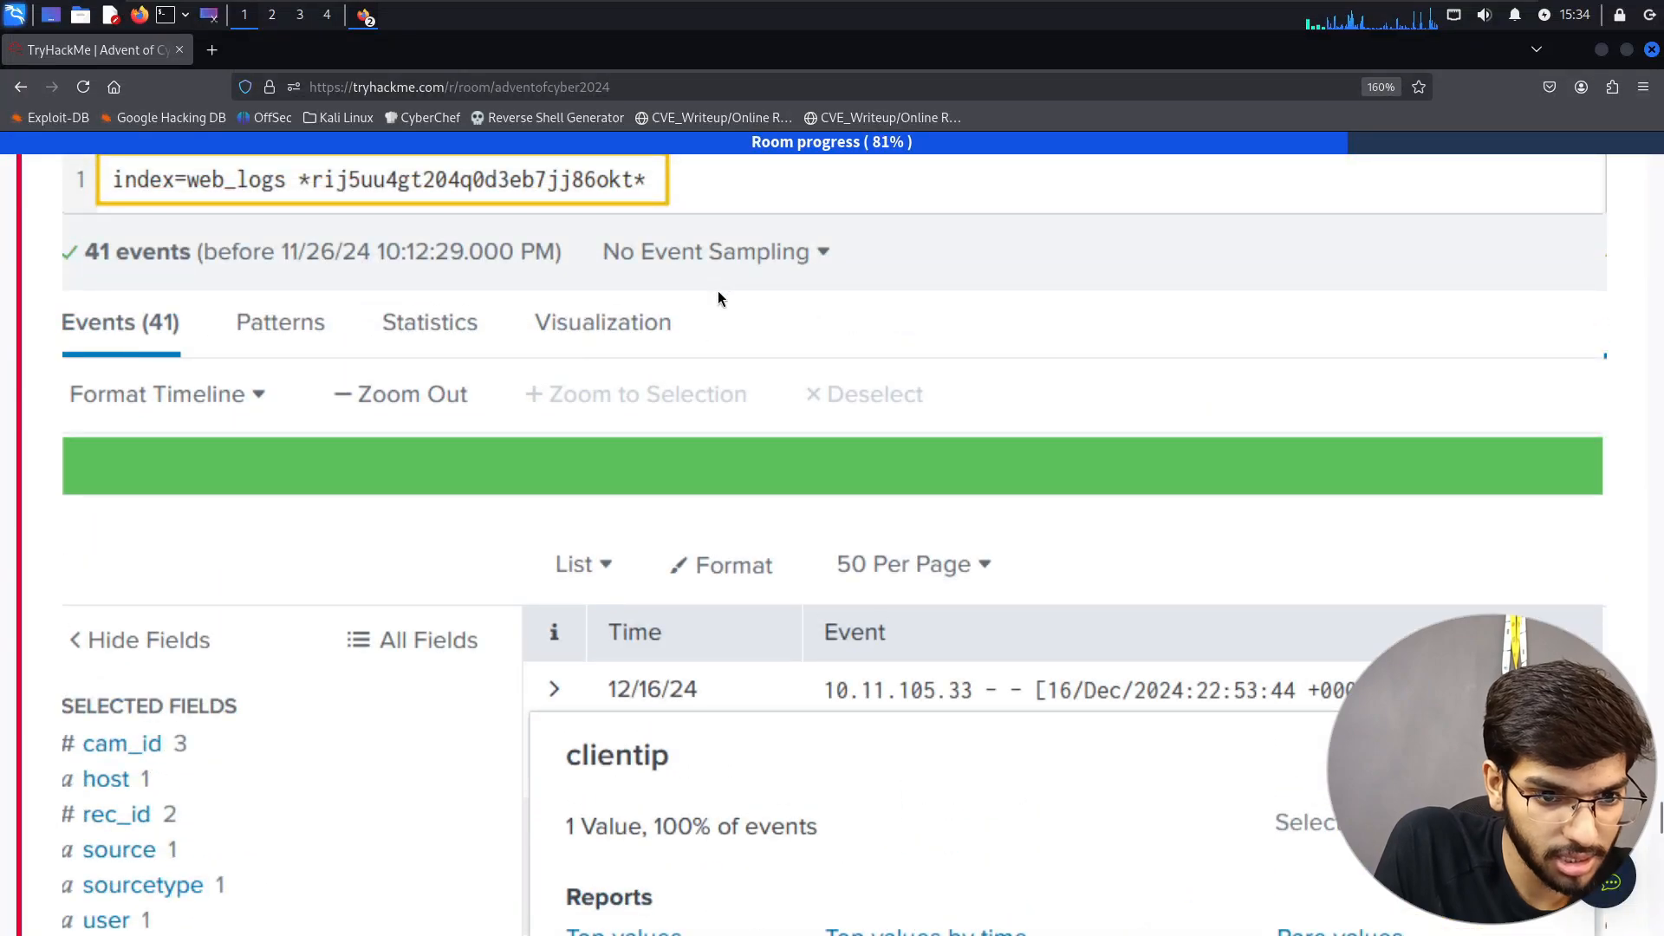
pyautogui.scroll(-8, 717, 289)
pyautogui.scroll(-10, 717, 299)
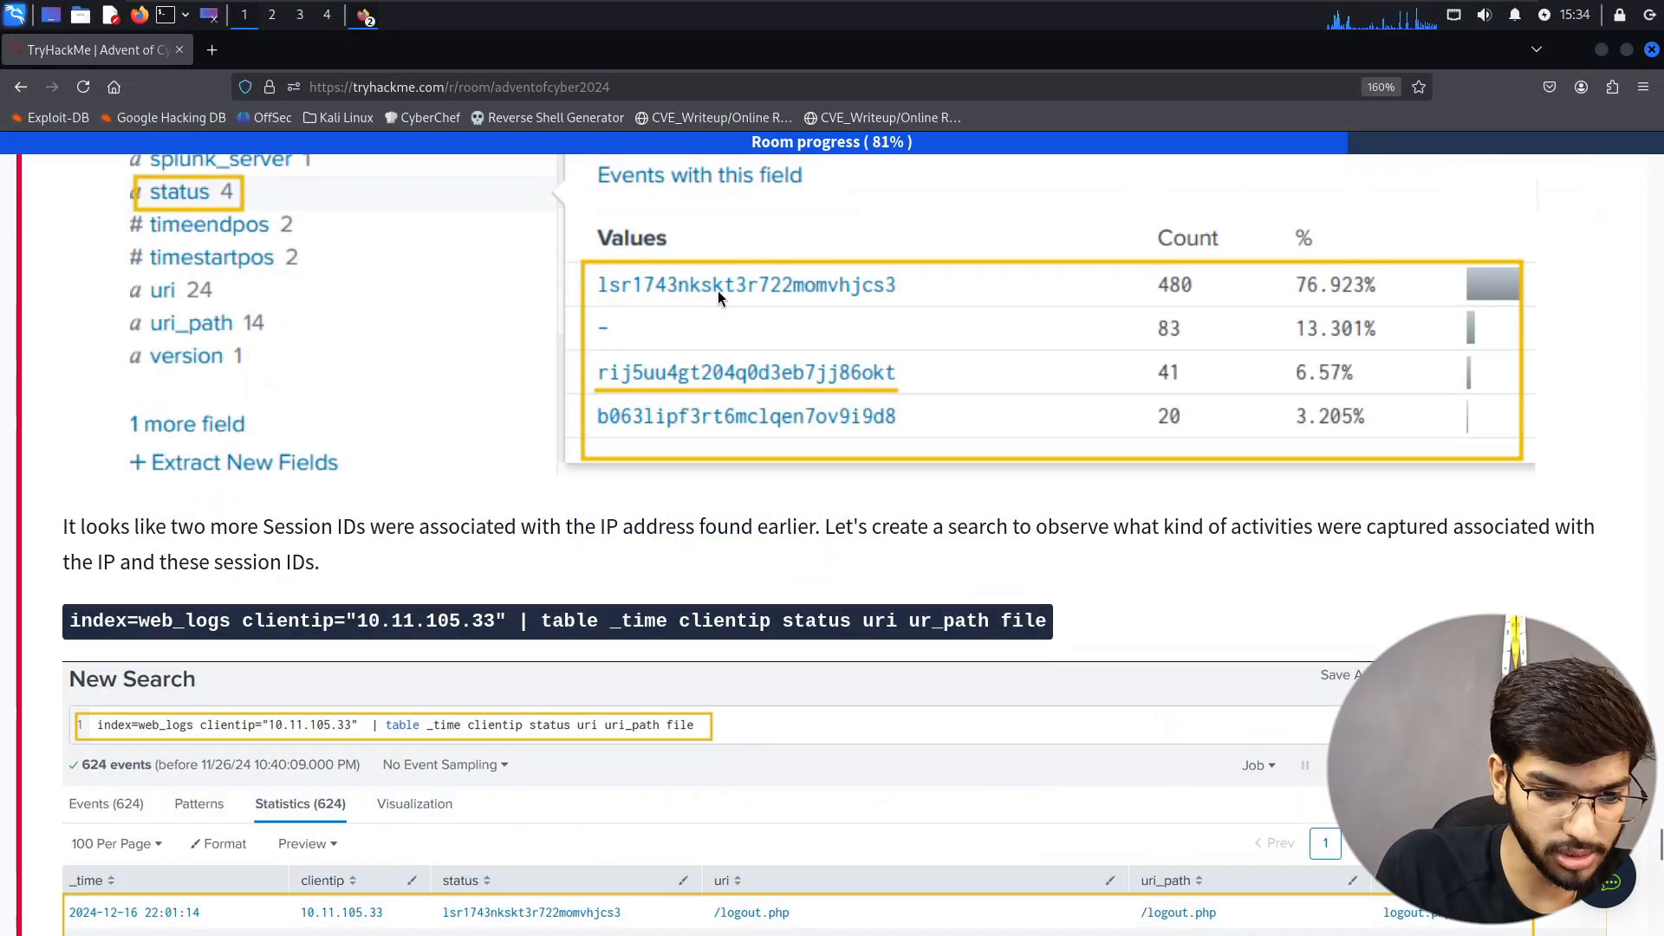
# - Remove the clientip="10.11.105.33" filter from the Splunk query and rerun the web_logs search with only the session ID
pyautogui.hotkey('alt', 'Tab')
pyautogui.hotkey('alt', 'Tab')
pyautogui.hotkey('alt', 'Tab')
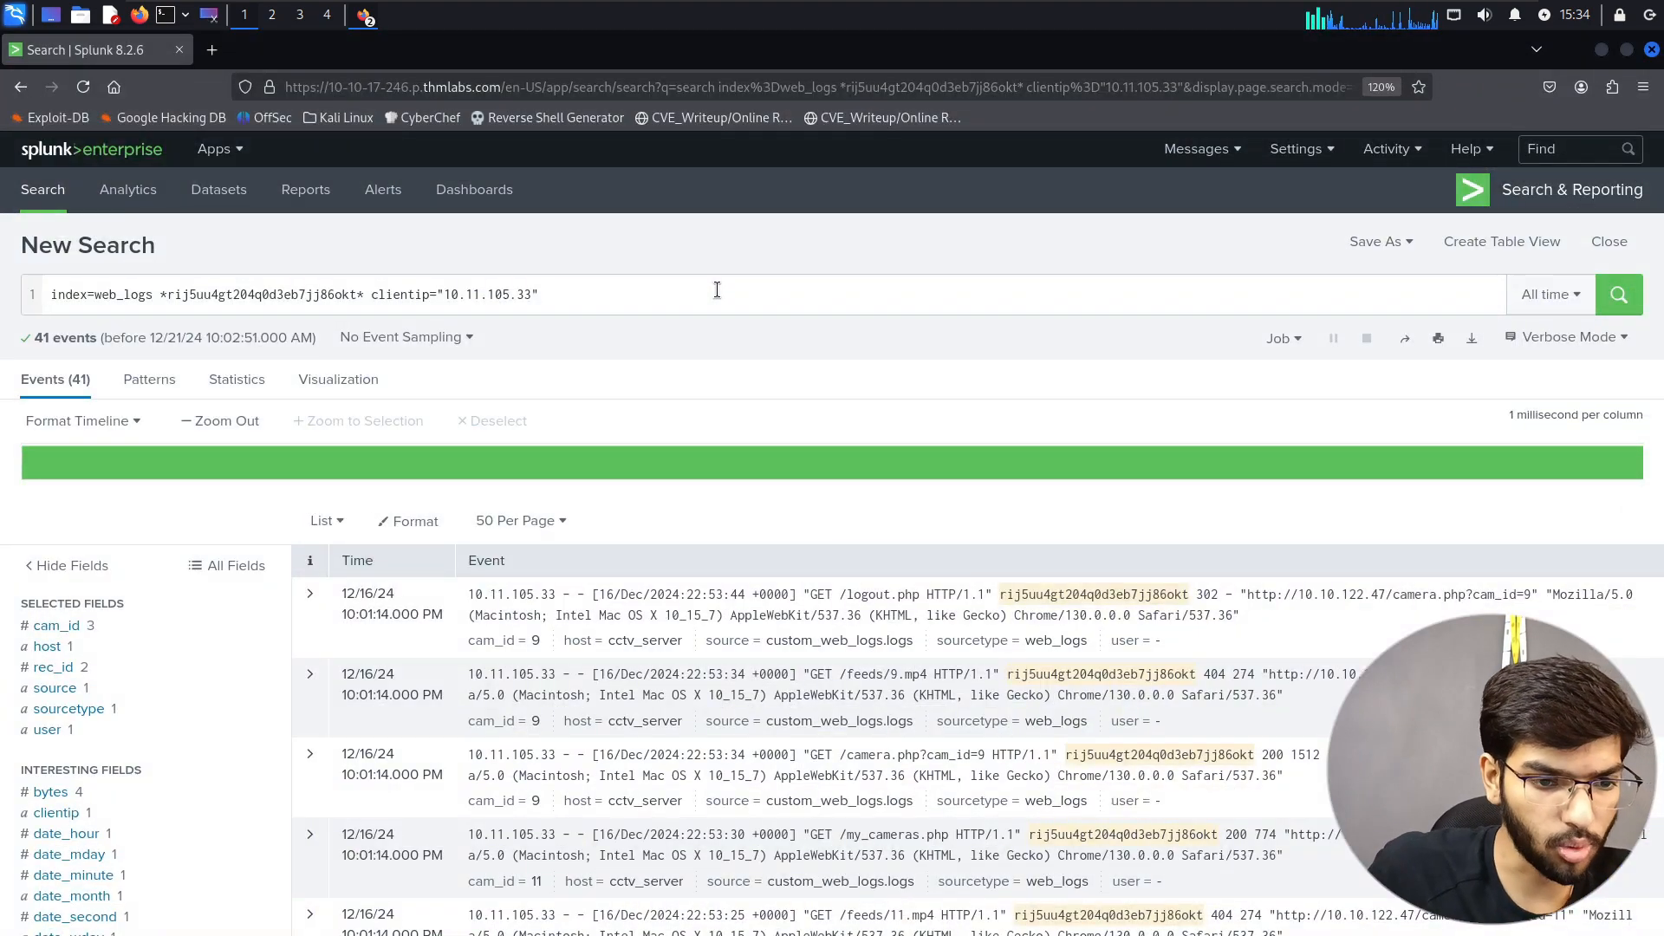
pyautogui.click(717, 289)
pyautogui.click(364, 295)
pyautogui.hotkey('shift', 'End')
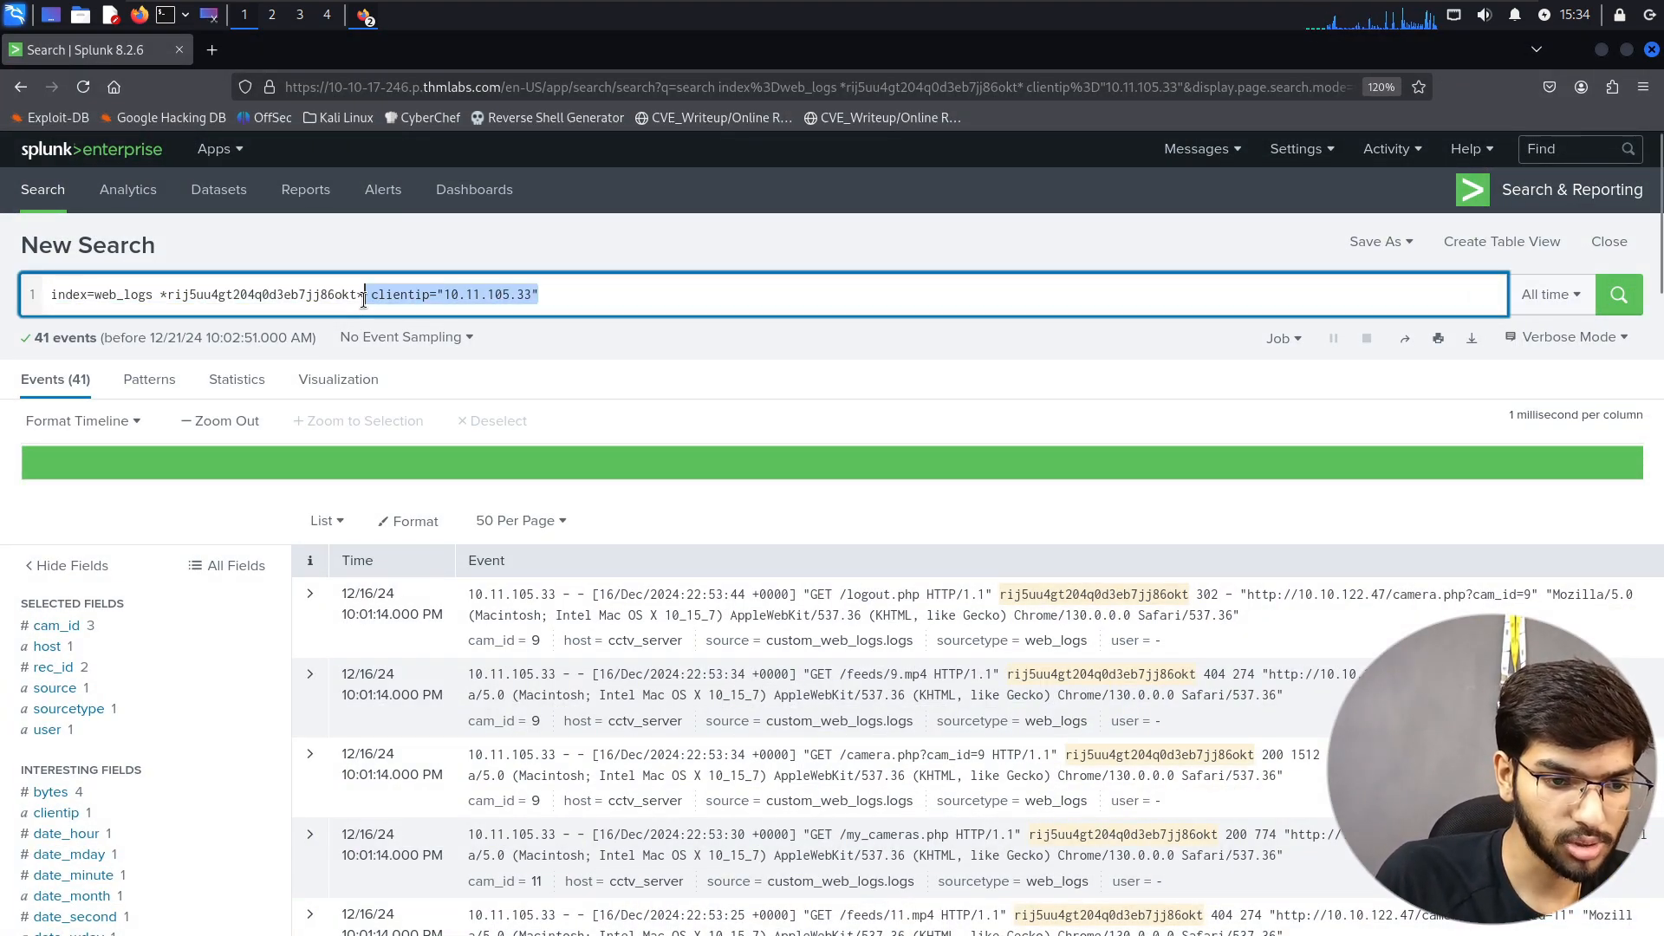
pyautogui.press('BackSpace')
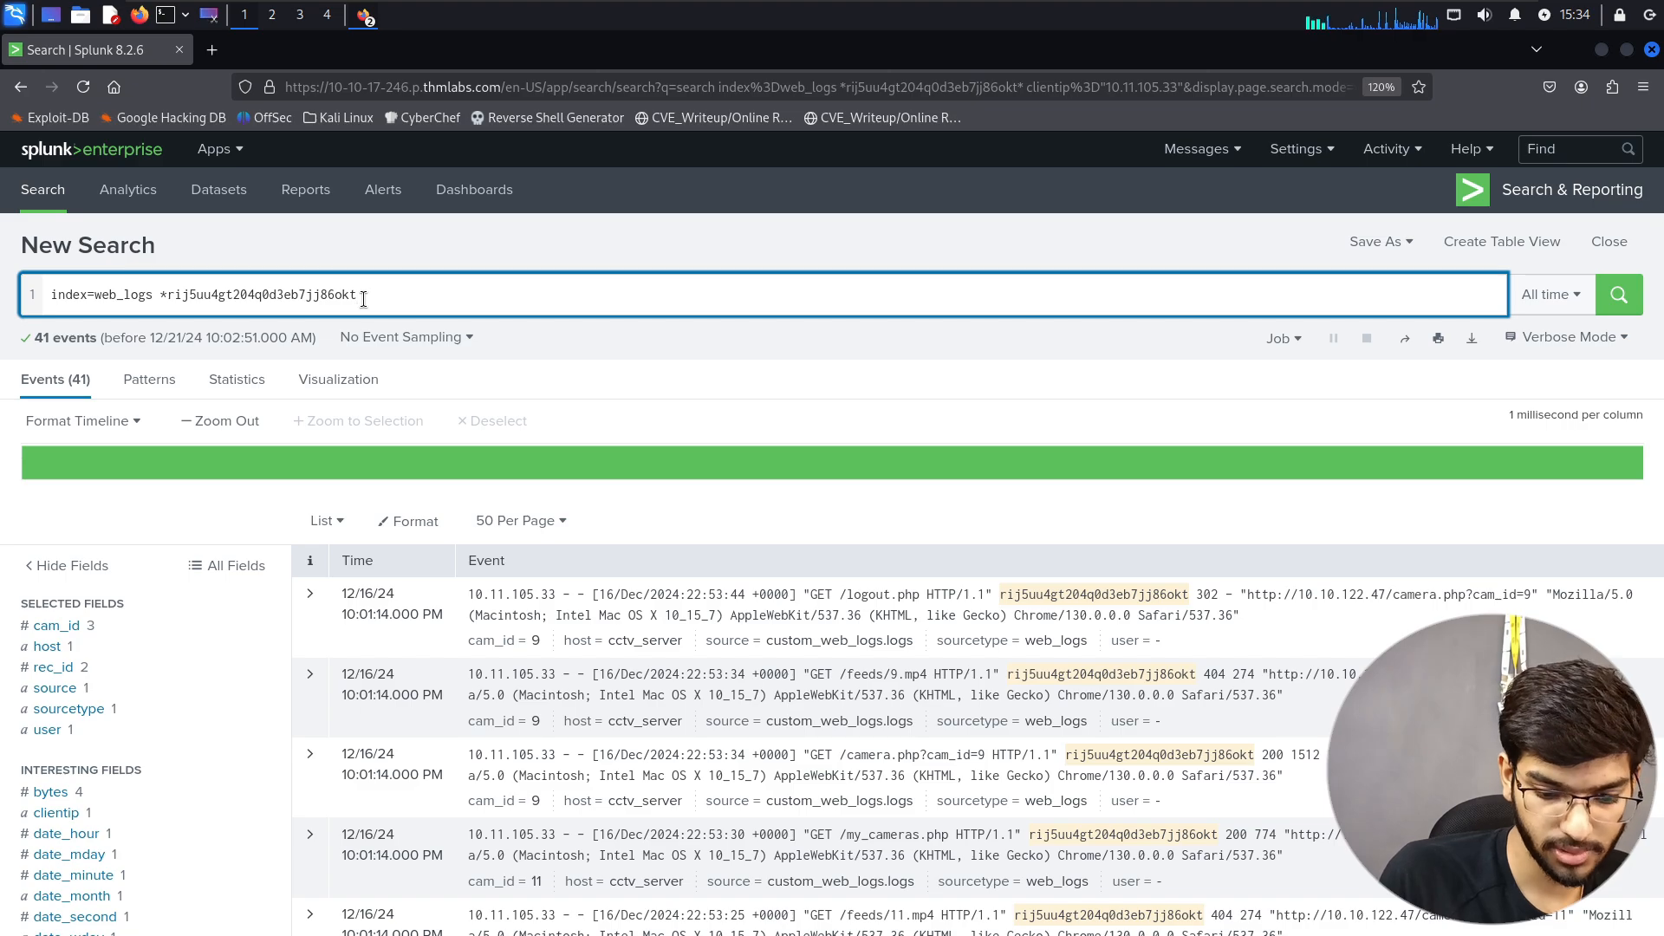
pyautogui.press('Return')
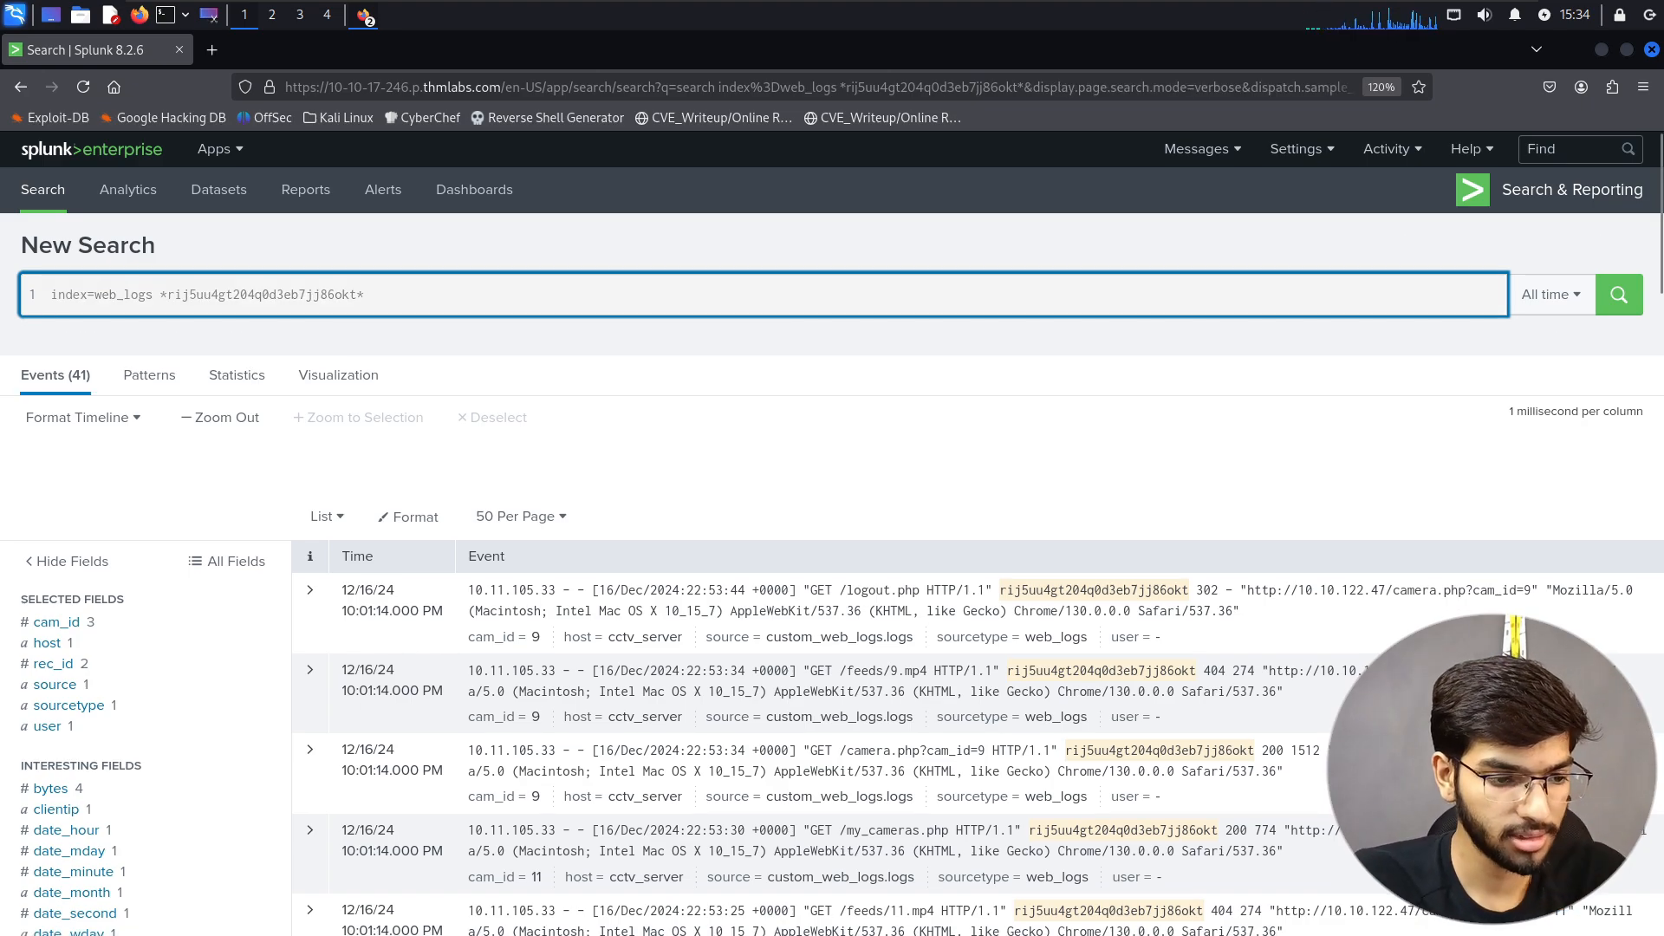
# - Examine the rerun search's field list in Splunk against TryHackMe's instructions and example for the status field
pyautogui.scroll(-3, 469, 636)
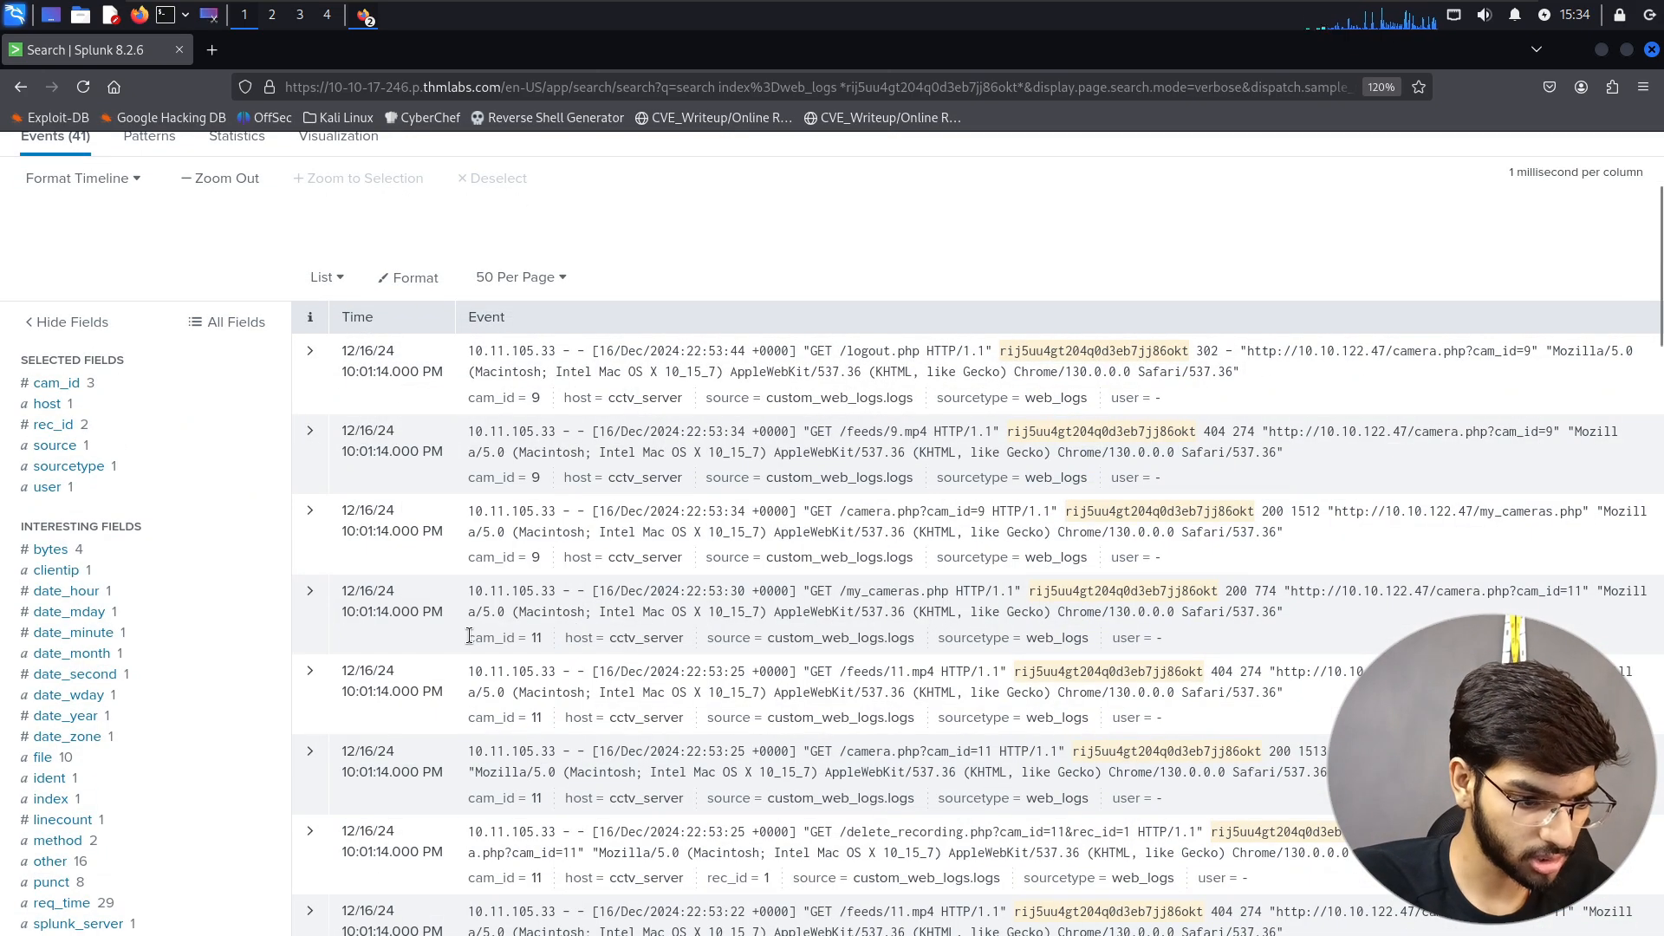
pyautogui.scroll(-3, 468, 636)
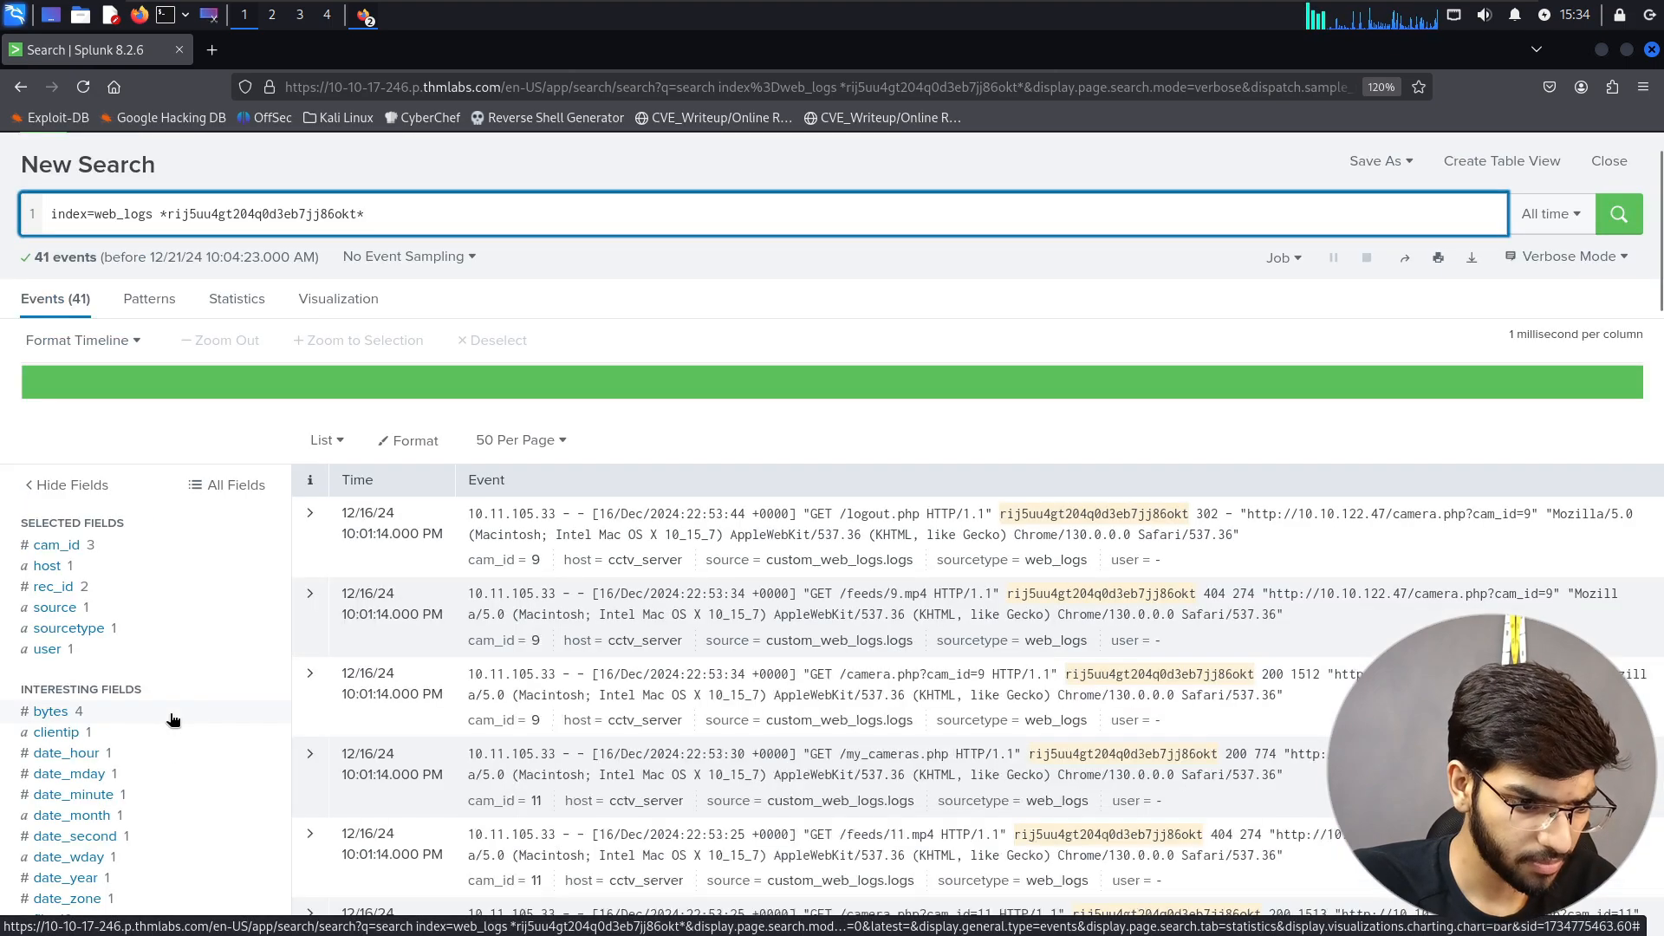
pyautogui.scroll(-5, 174, 720)
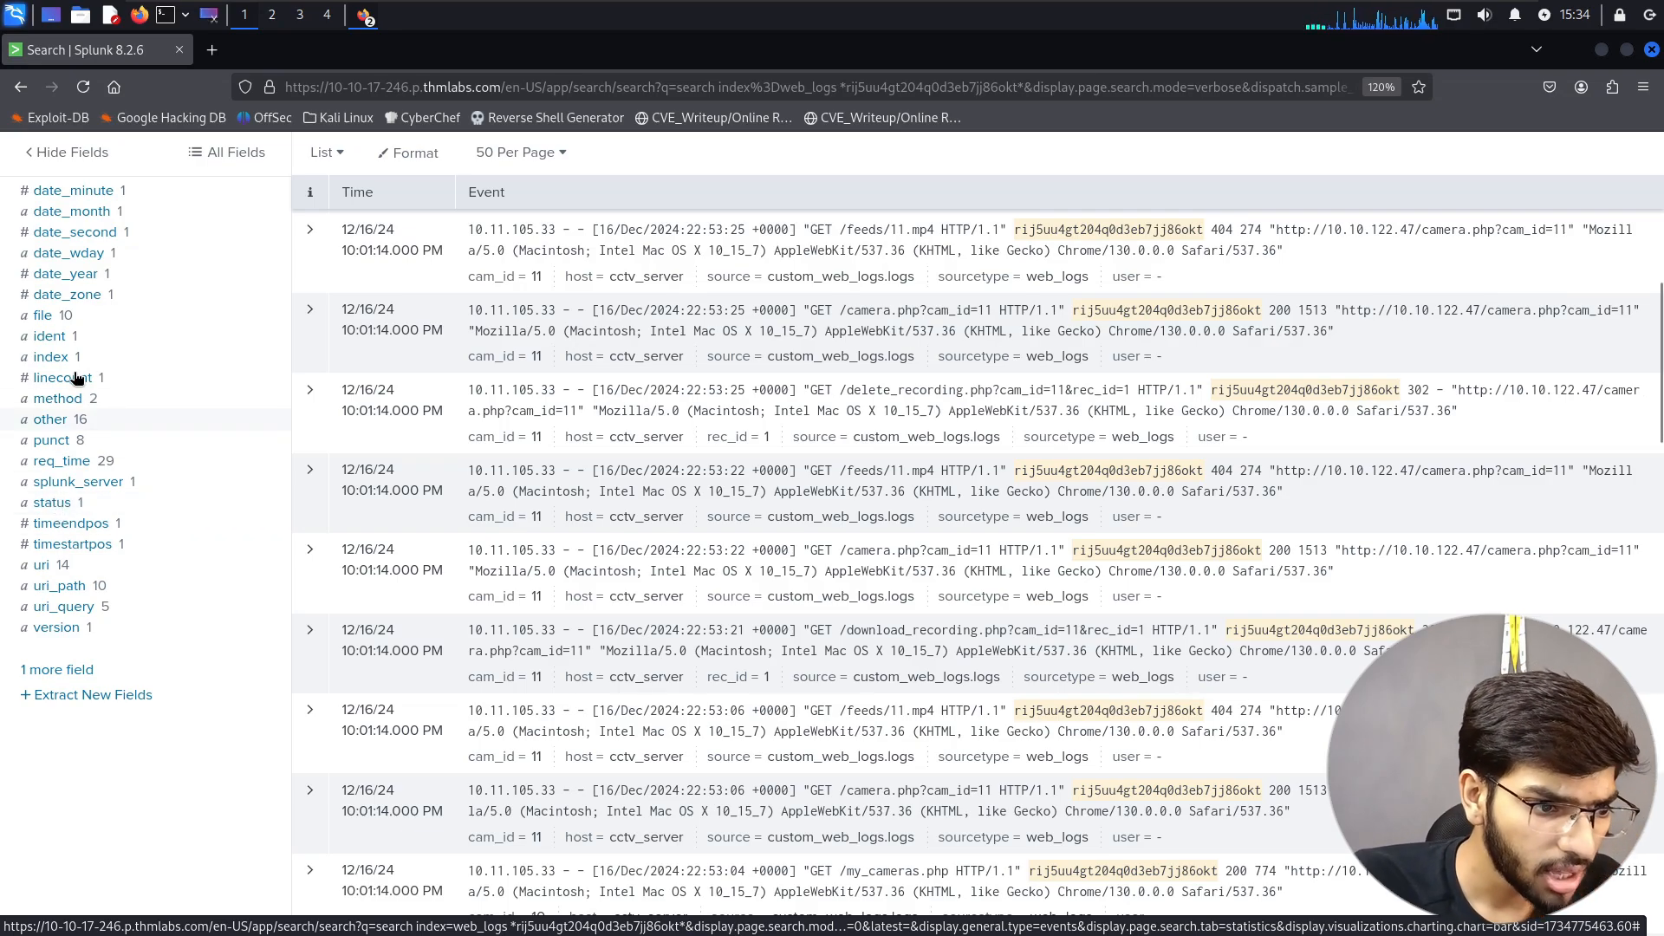
pyautogui.hotkey('alt', 'Tab')
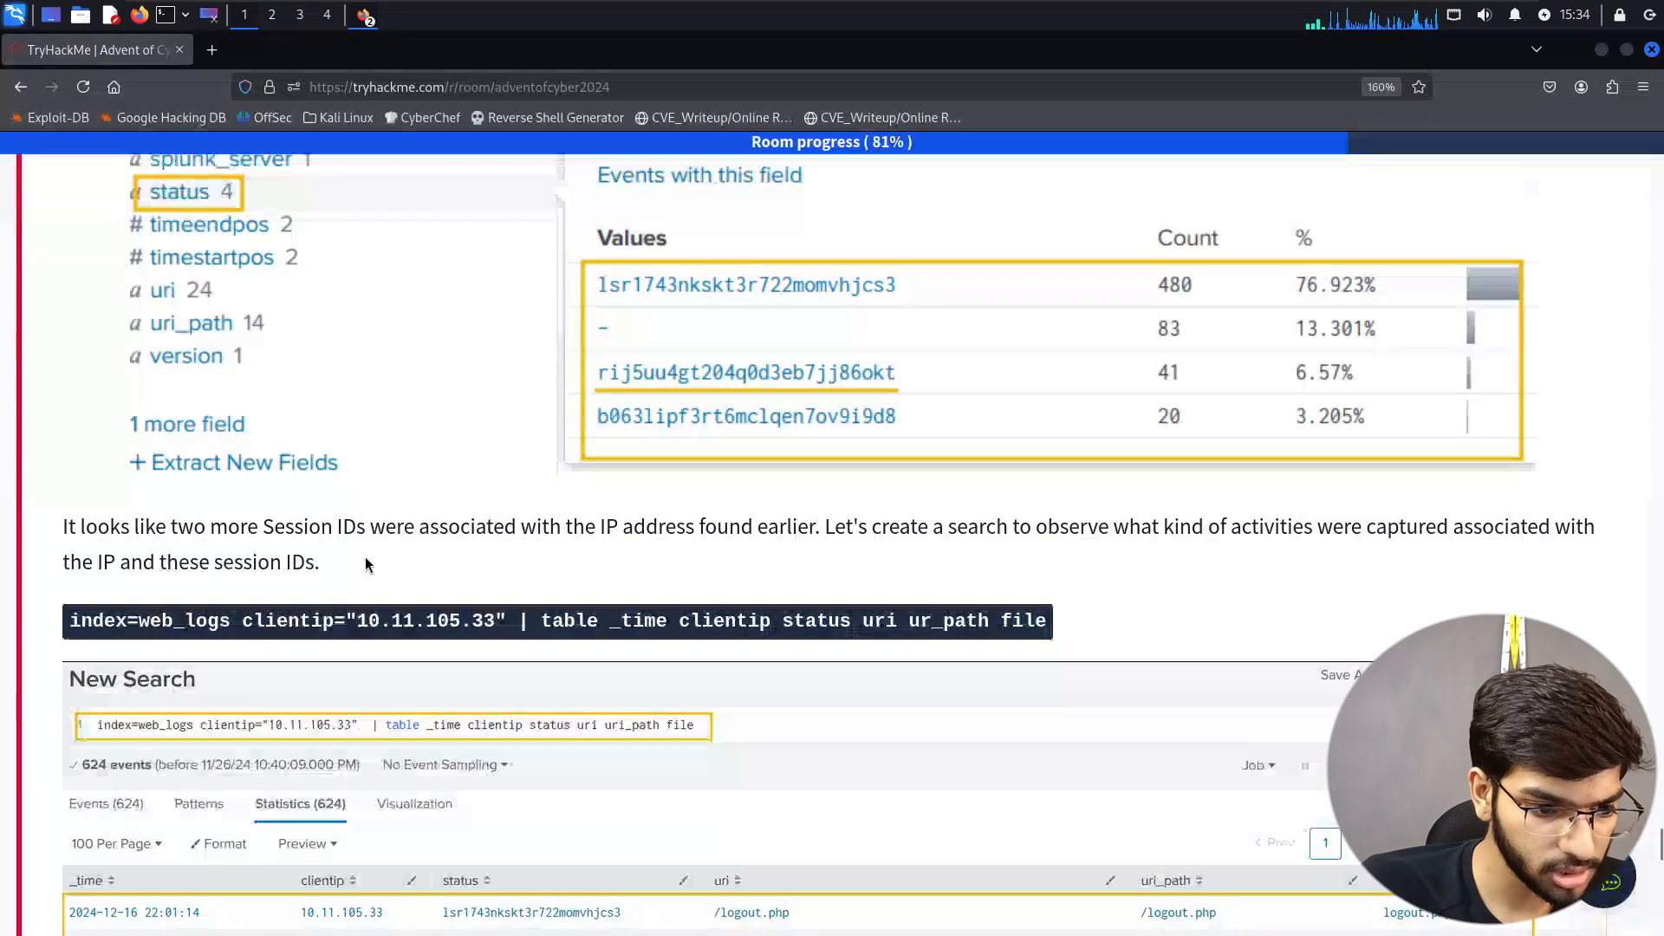
pyautogui.scroll(-8, 366, 556)
pyautogui.scroll(10, 366, 559)
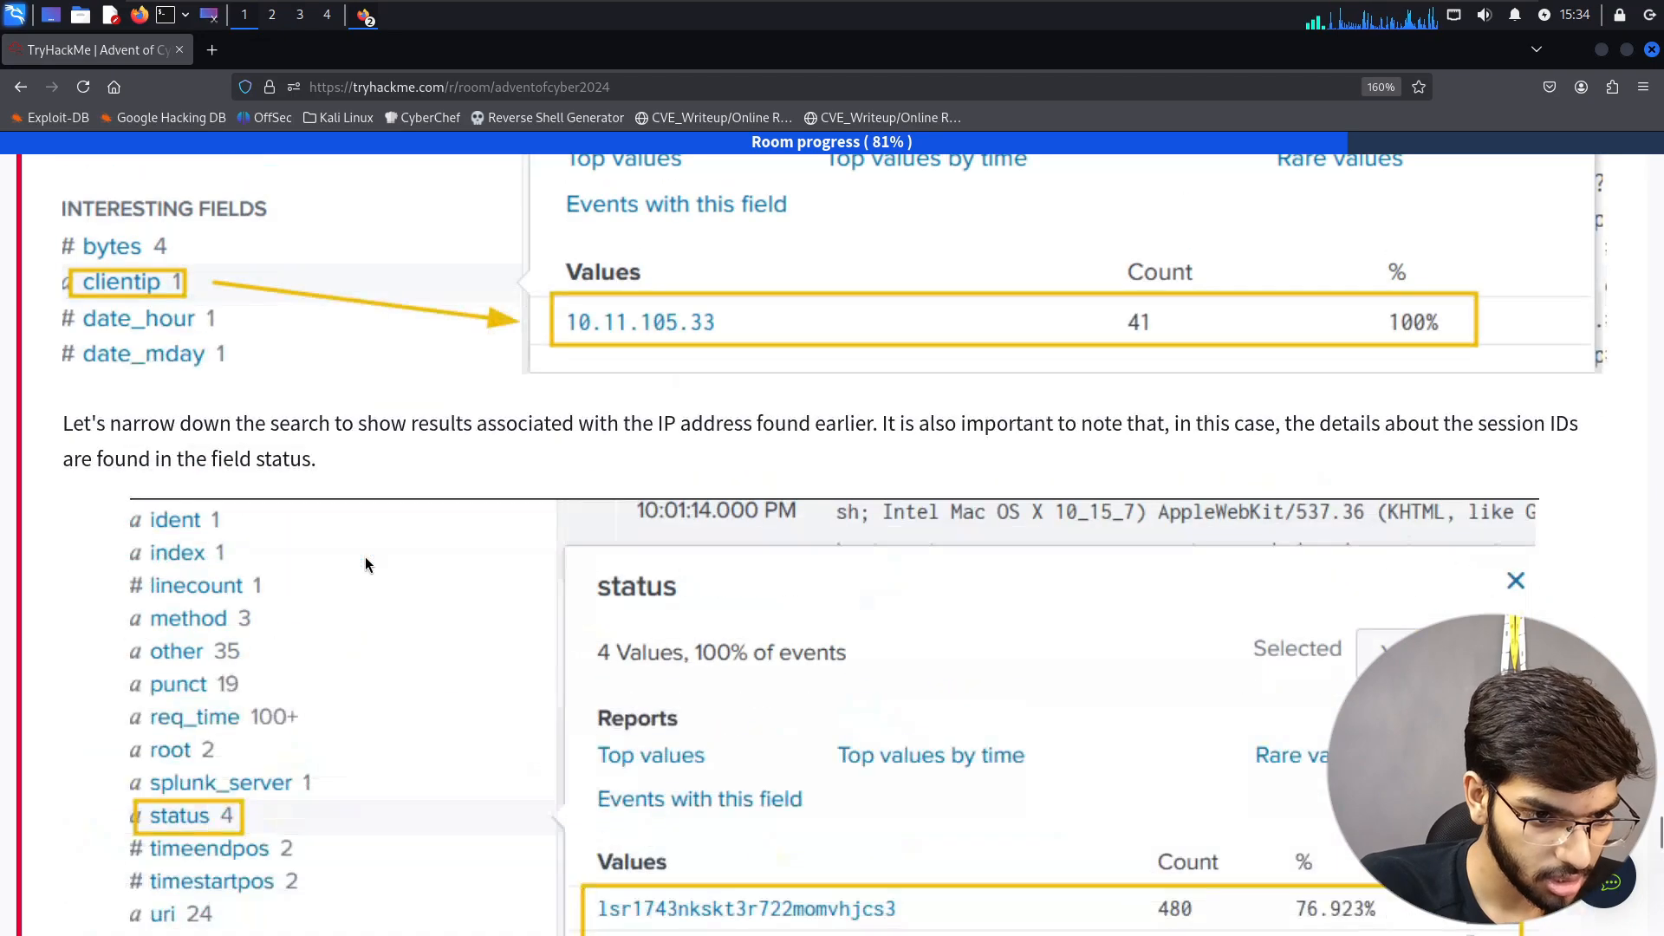
pyautogui.scroll(-2, 366, 565)
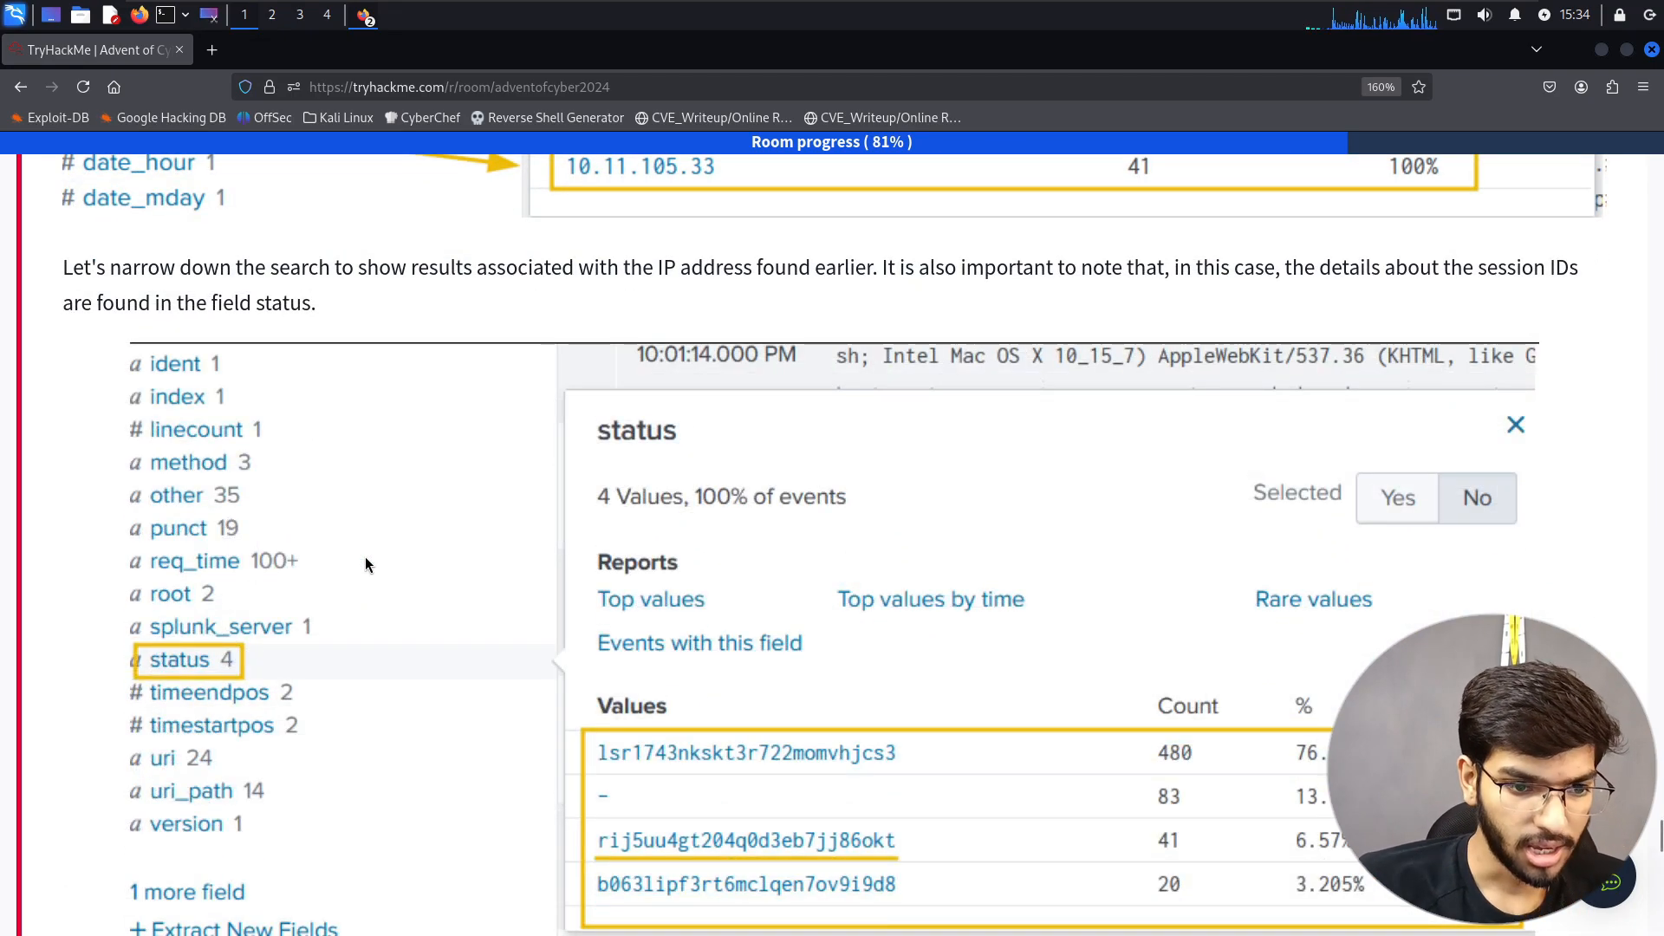
pyautogui.hotkey('alt', 'Tab')
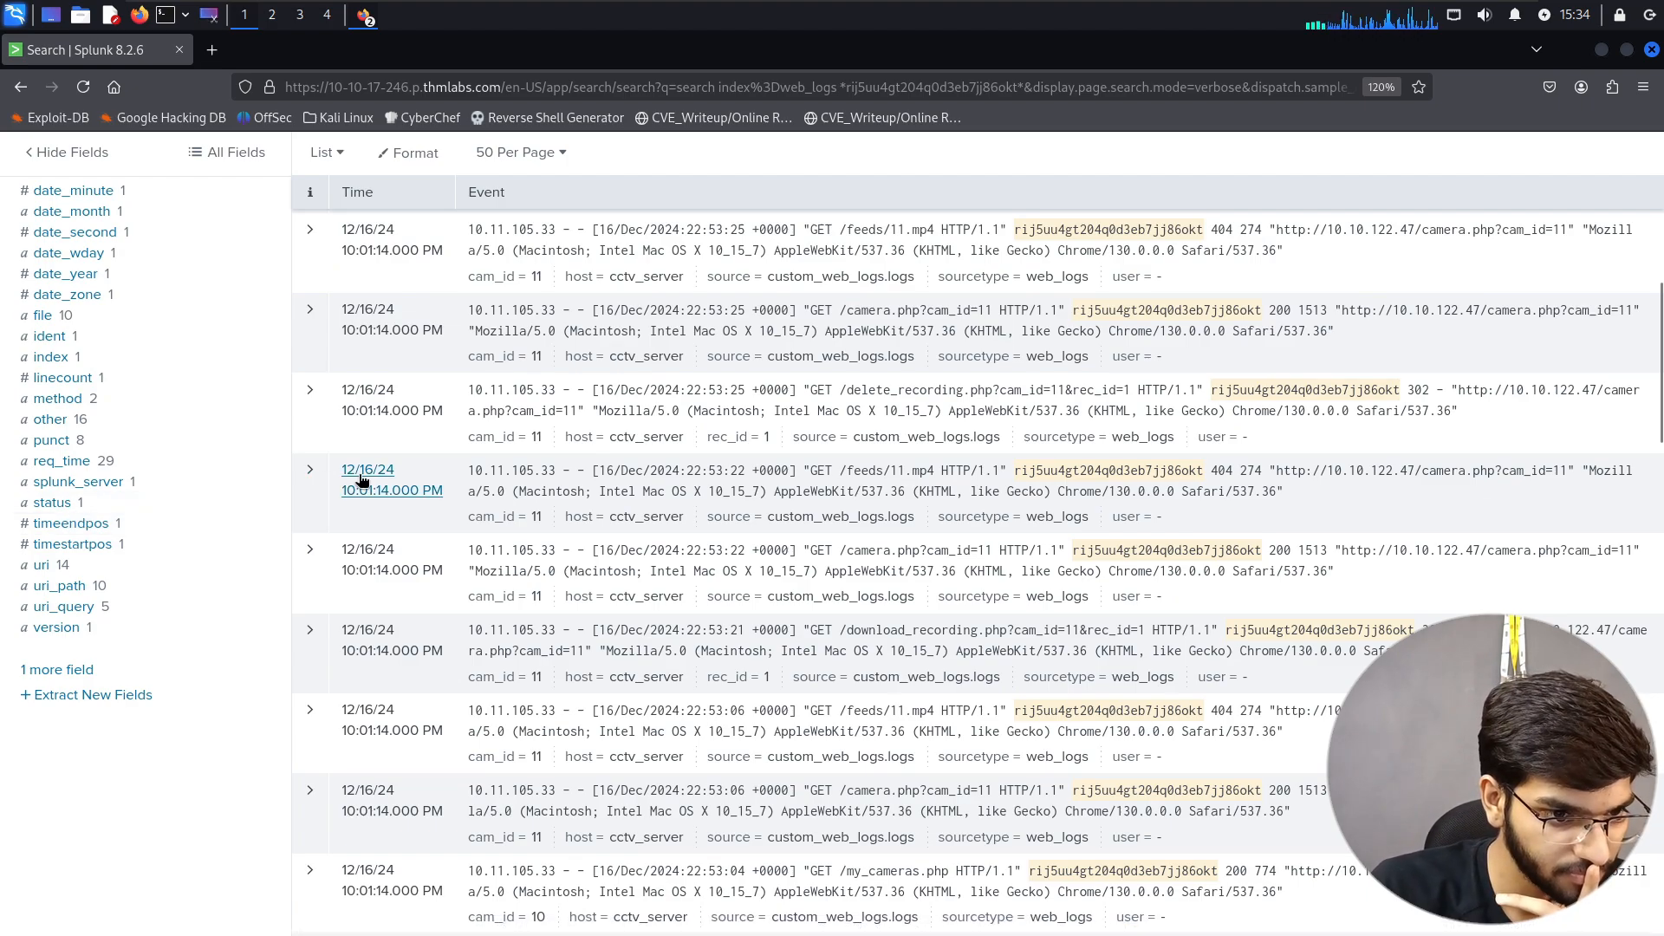
pyautogui.scroll(3, 360, 482)
pyautogui.scroll(5, 360, 482)
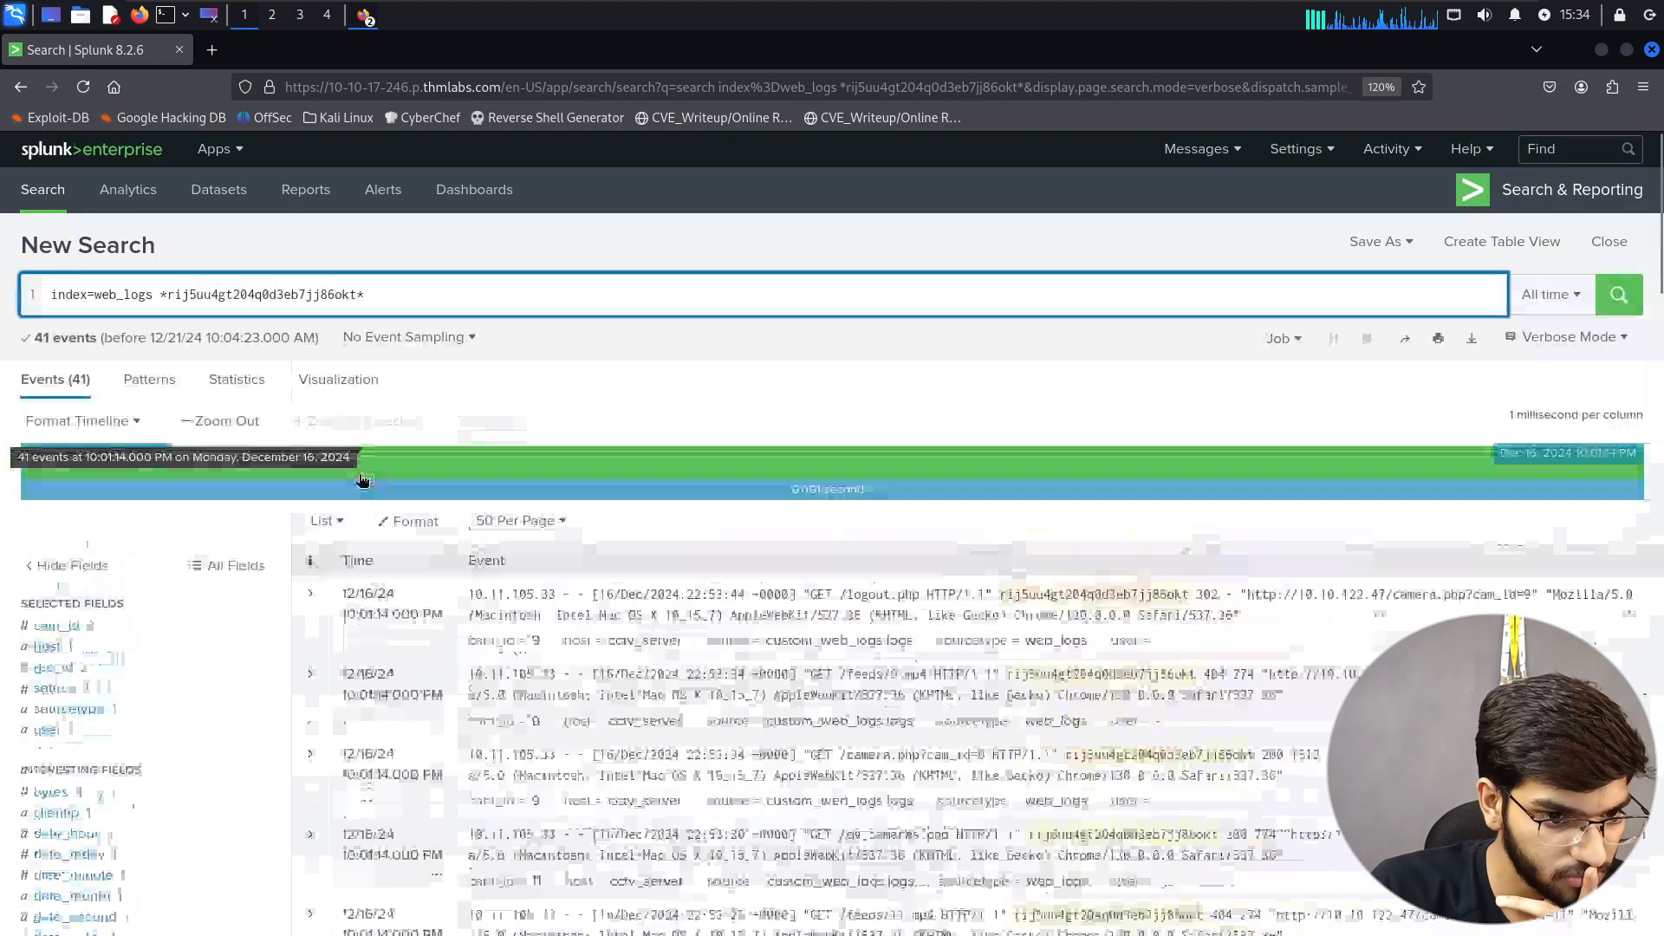
# - Check TryHackMe's session ID query and clientip example against the query and events in Splunk
pyautogui.hotkey('alt', 'Tab')
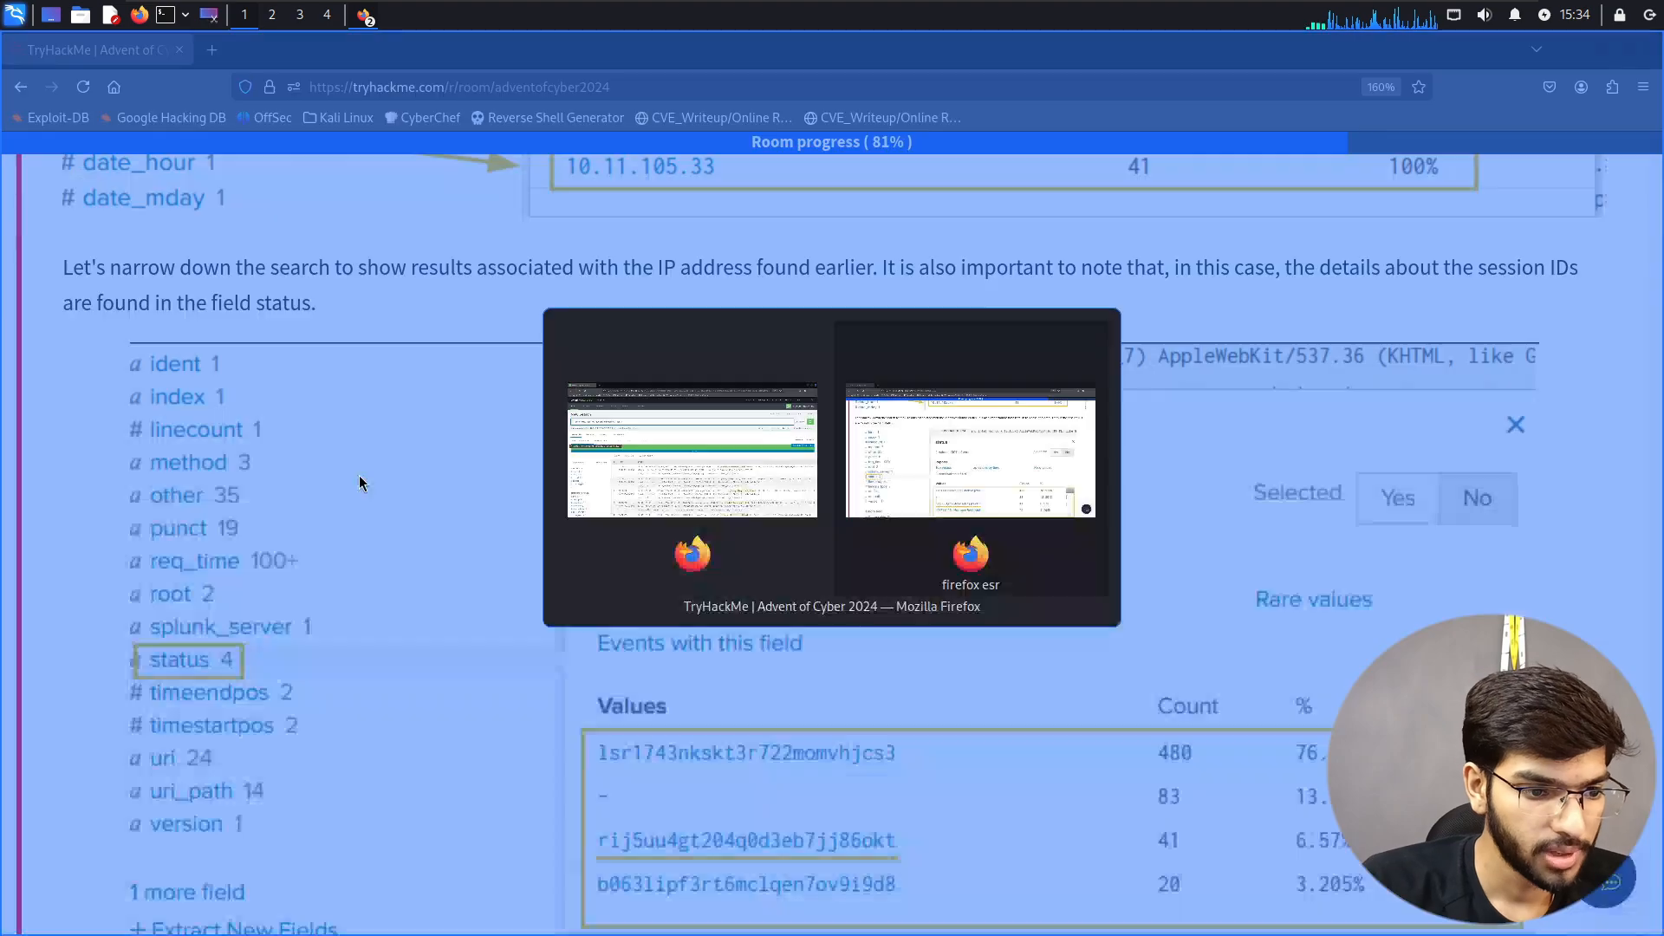
pyautogui.scroll(3, 363, 482)
pyautogui.scroll(5, 362, 481)
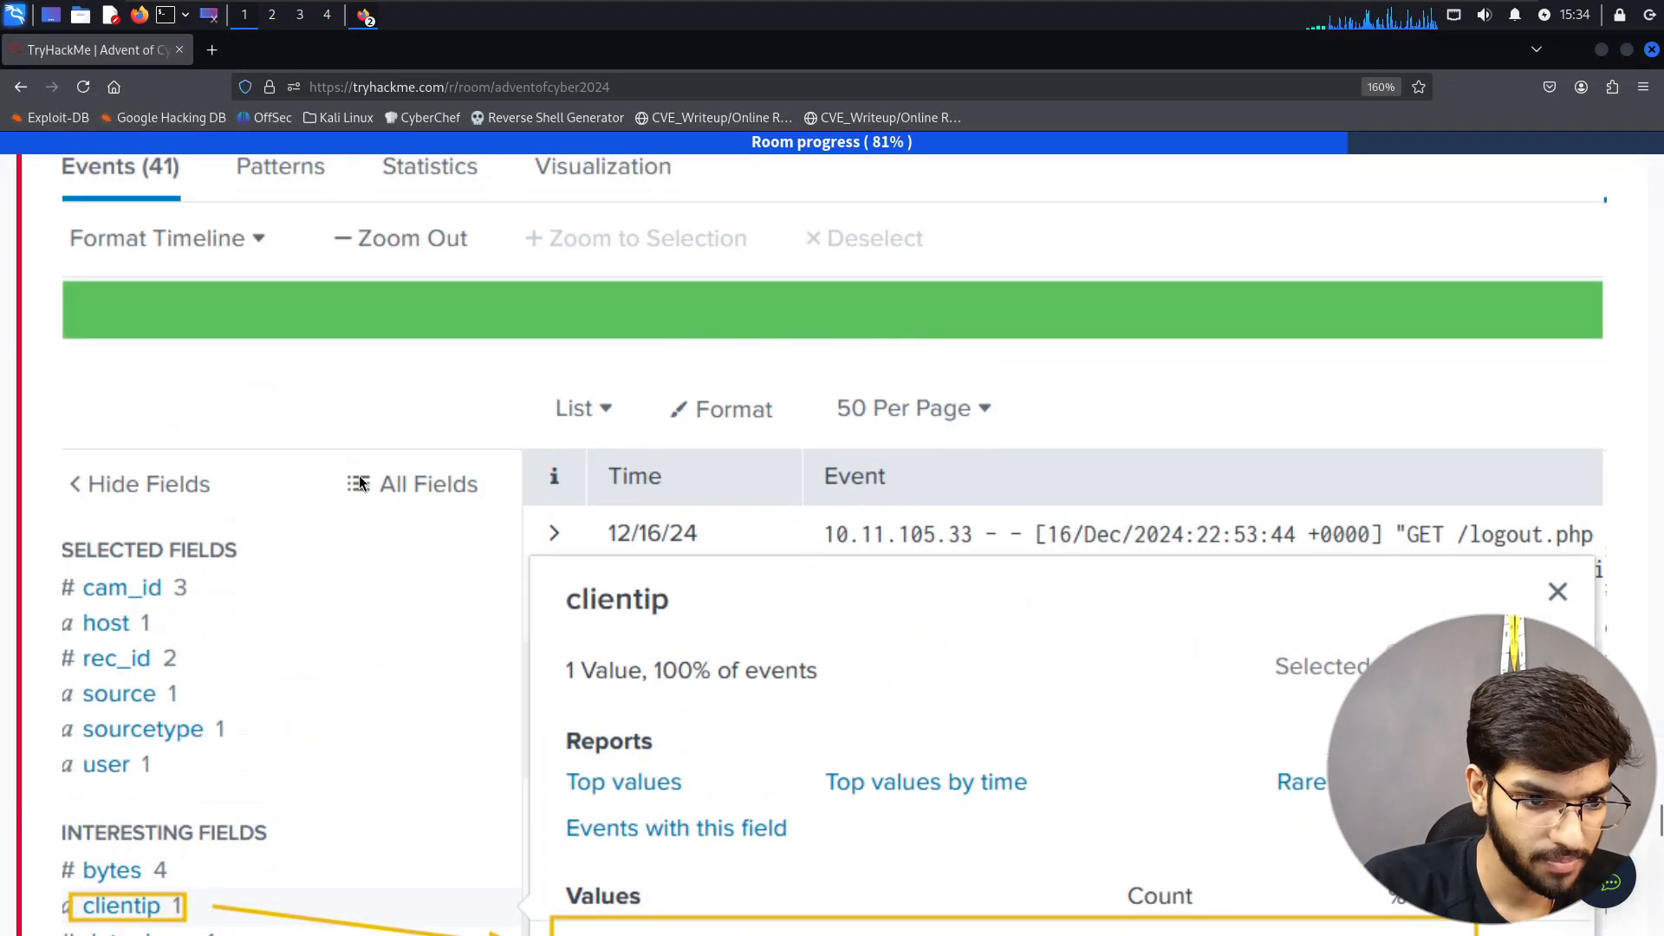
pyautogui.scroll(2, 360, 481)
pyautogui.hotkey('alt', 'Tab')
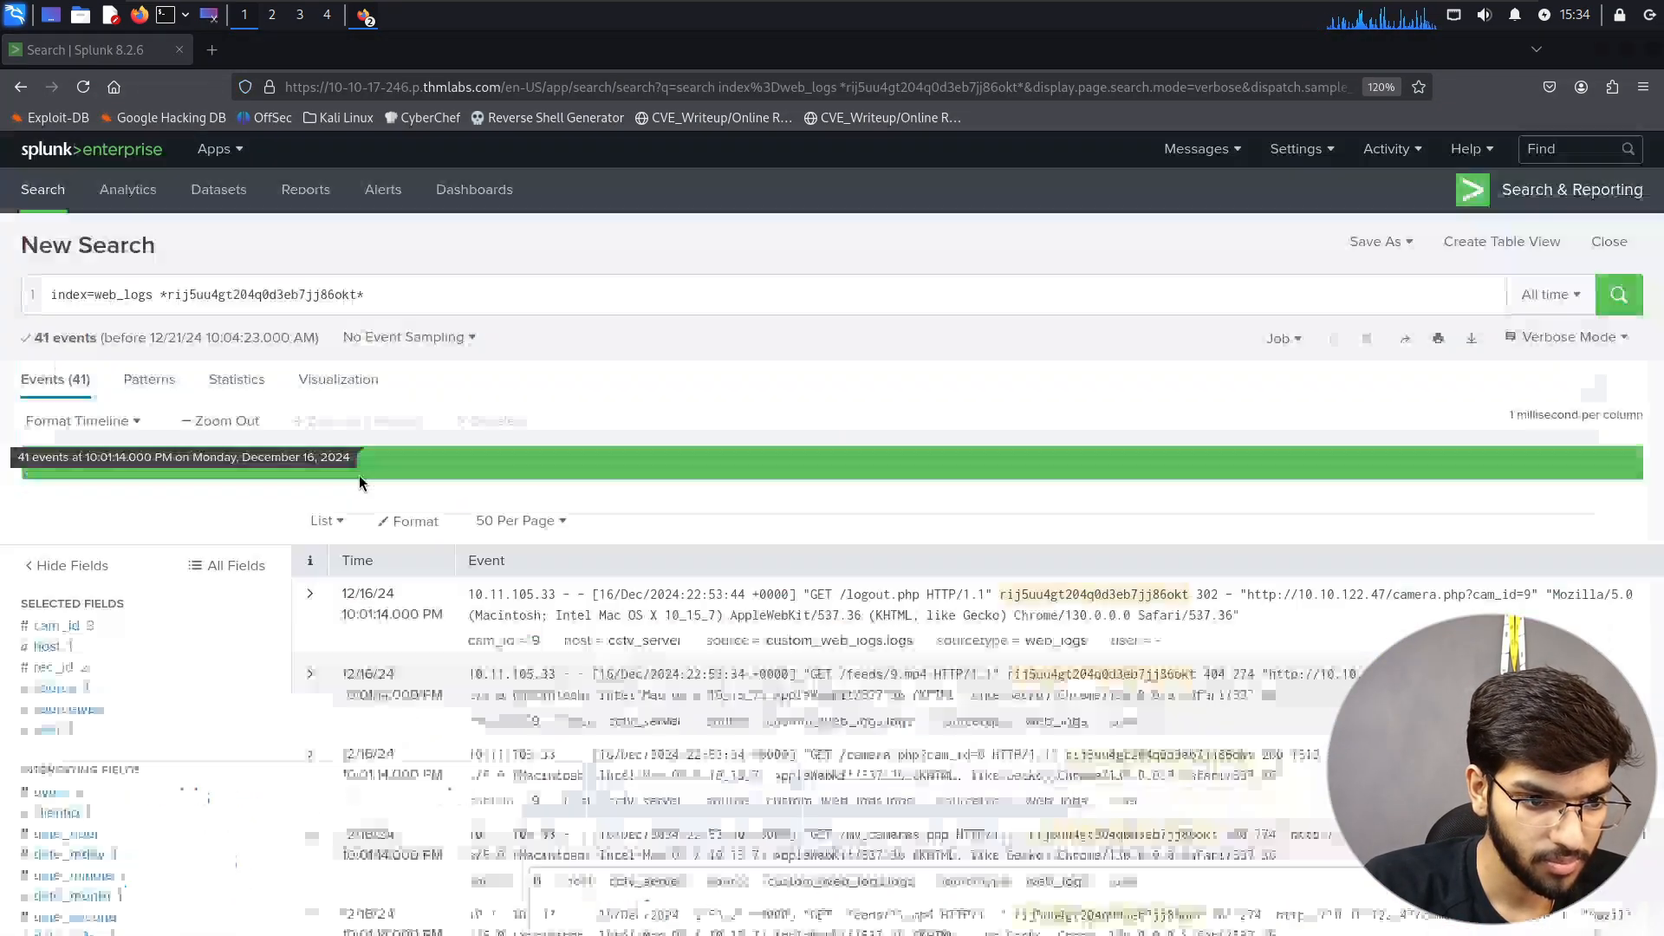
pyautogui.hotkey('alt', 'Tab')
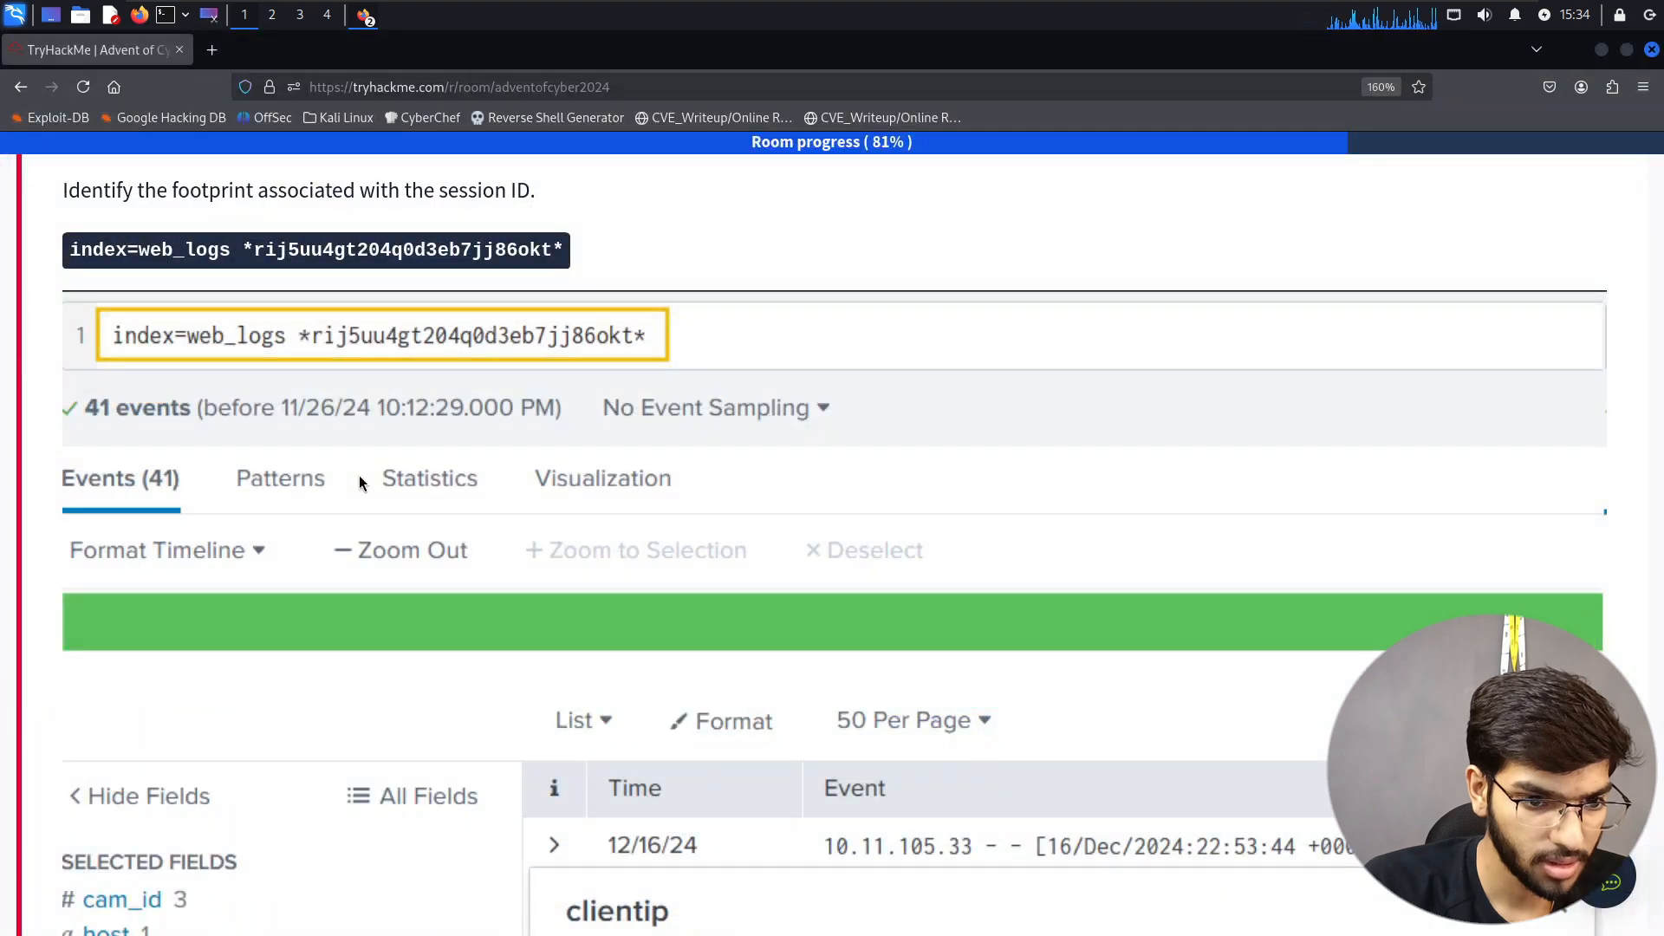
pyautogui.hotkey('alt', 'Tab')
pyautogui.scroll(-3, 359, 475)
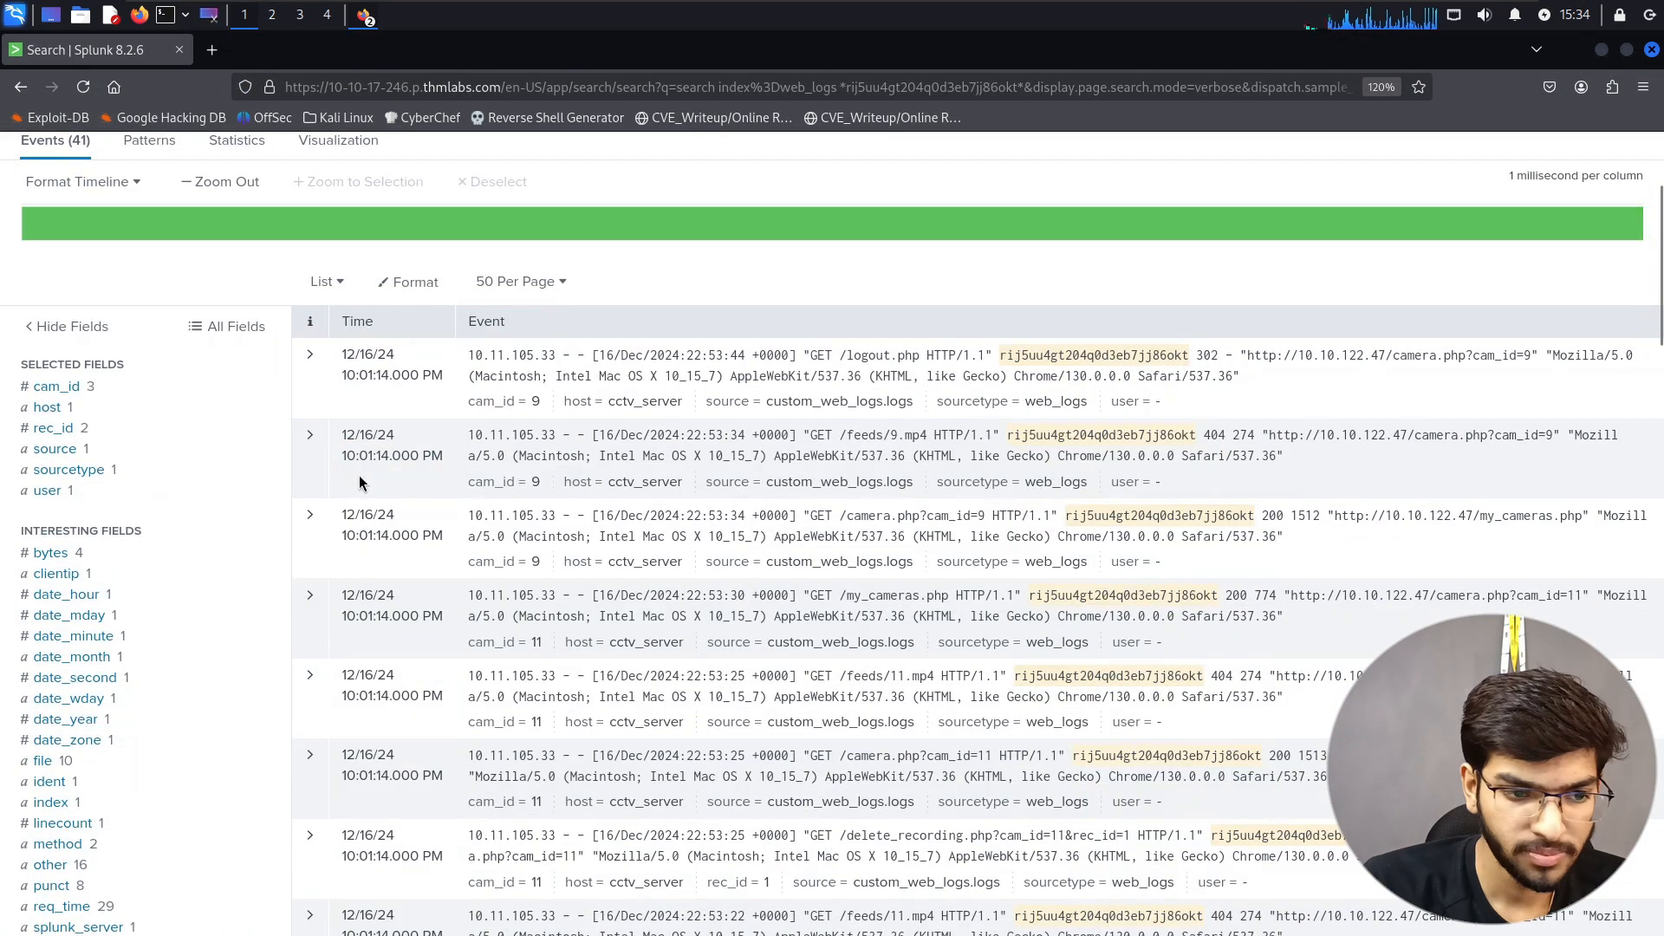
# - Open the source field summary in Splunk and look through the remaining interesting fields
pyautogui.click(72, 453)
pyautogui.scroll(-3, 213, 670)
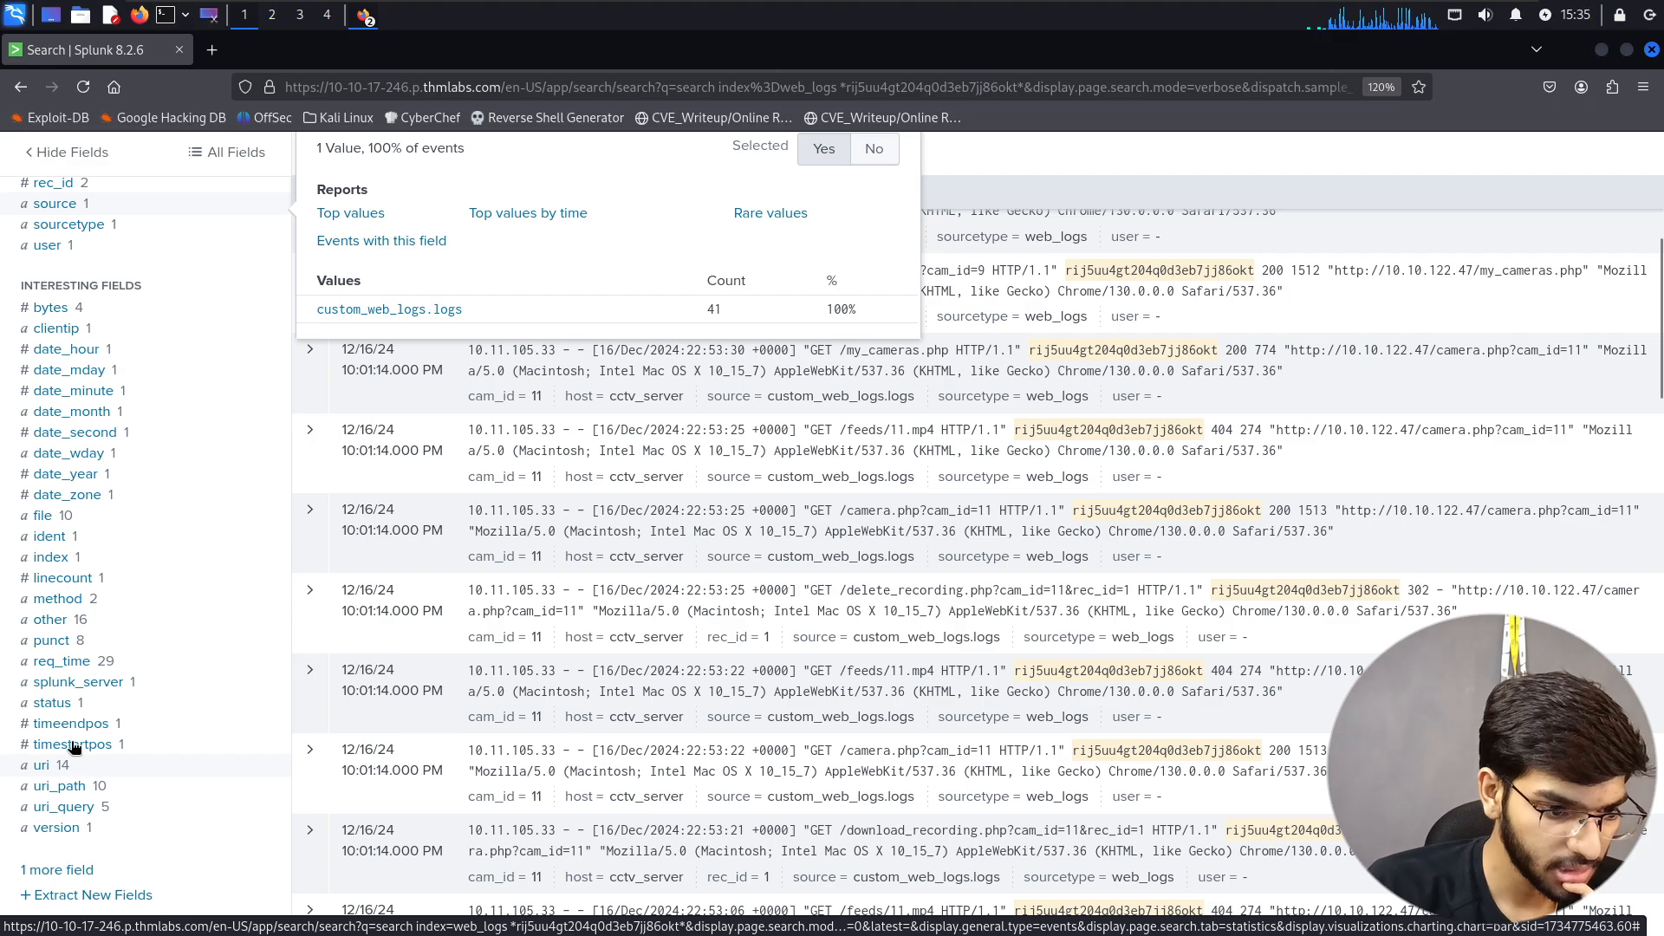
pyautogui.scroll(-4, 65, 726)
pyautogui.scroll(5, 65, 726)
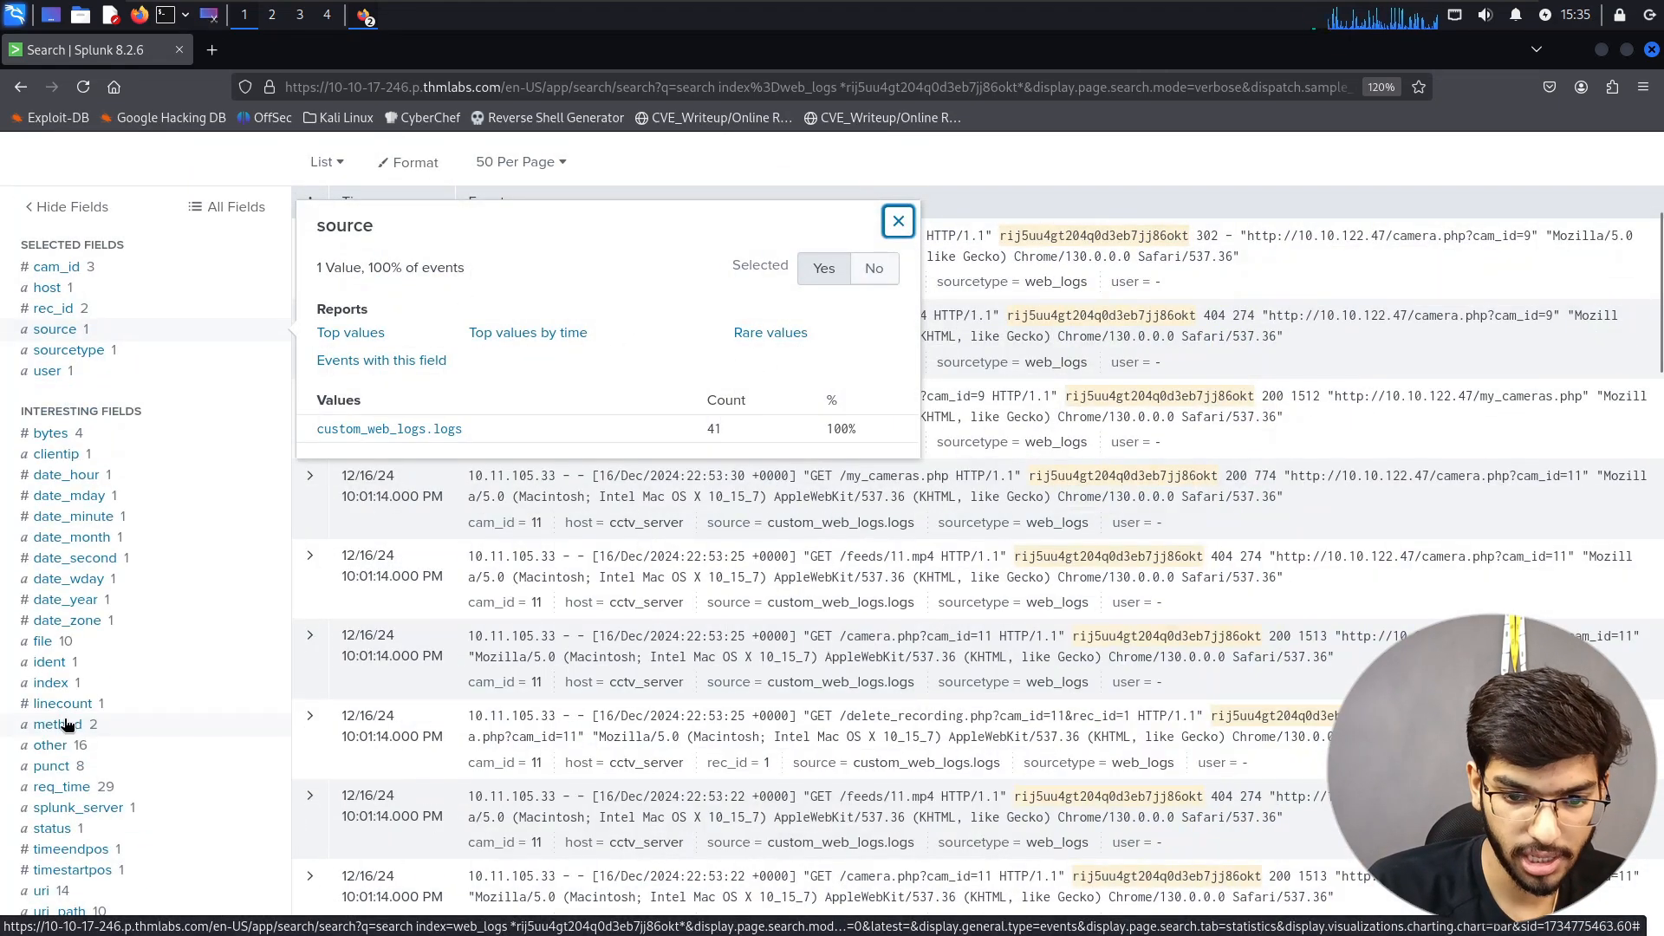
# - Copy TryHackMe's web_logs query for clientip="10.11.105.33" that tables _time, clientip, status, uri, ur_path and file
pyautogui.hotkey('alt', 'Tab')
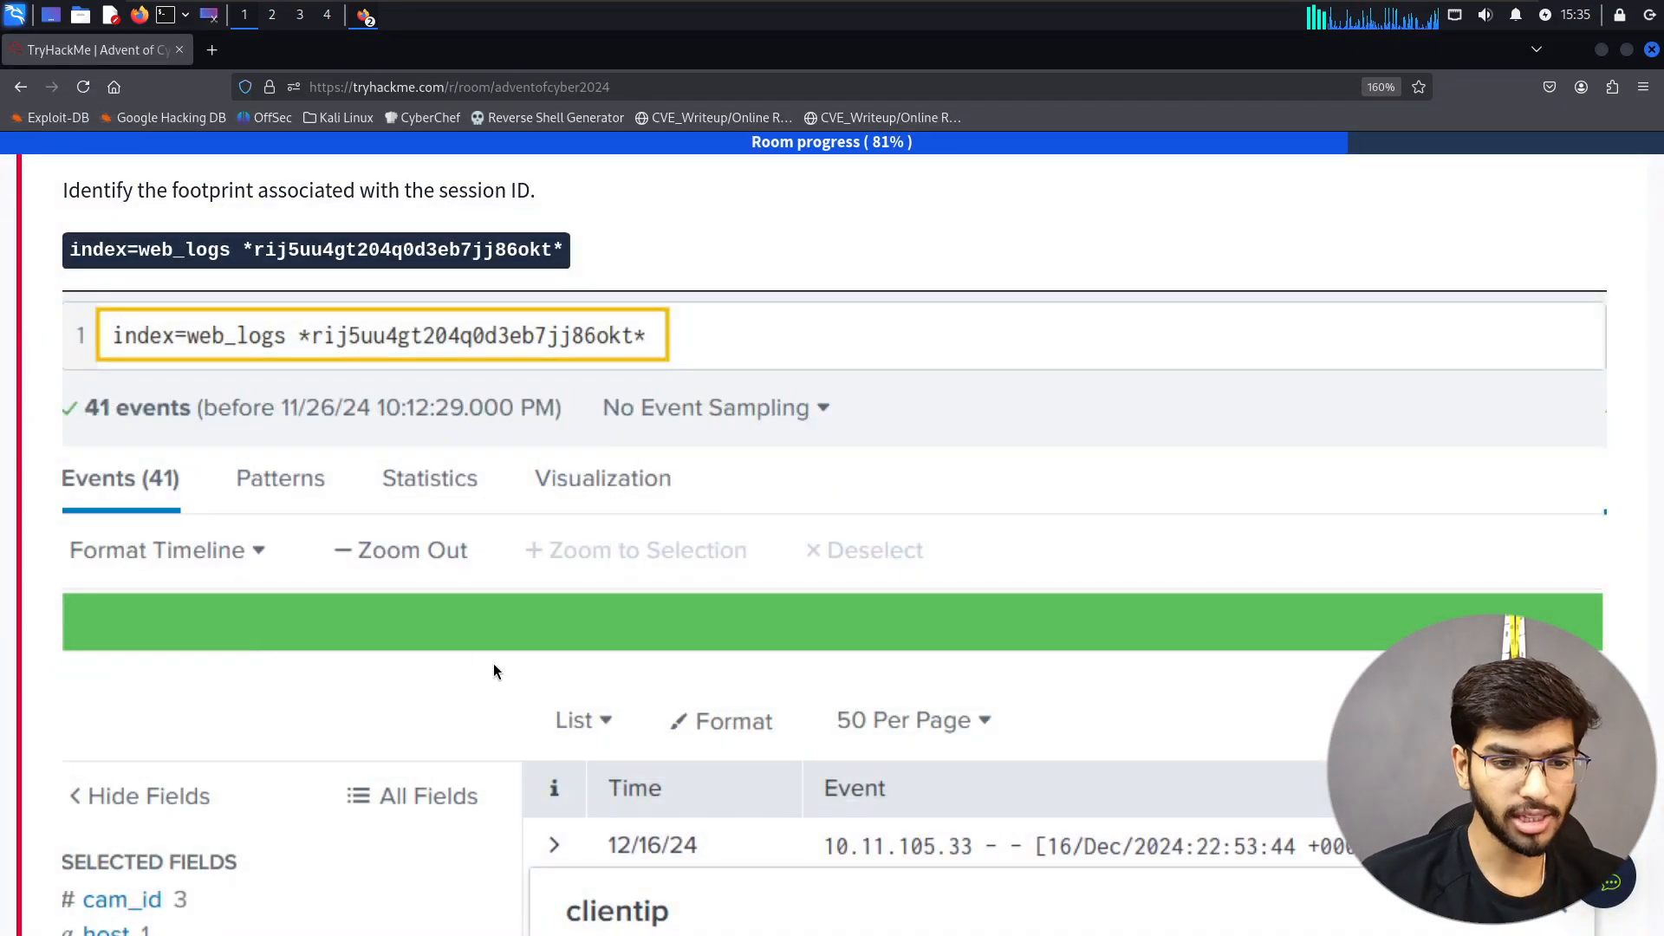
pyautogui.scroll(-4, 496, 669)
pyautogui.scroll(-8, 496, 676)
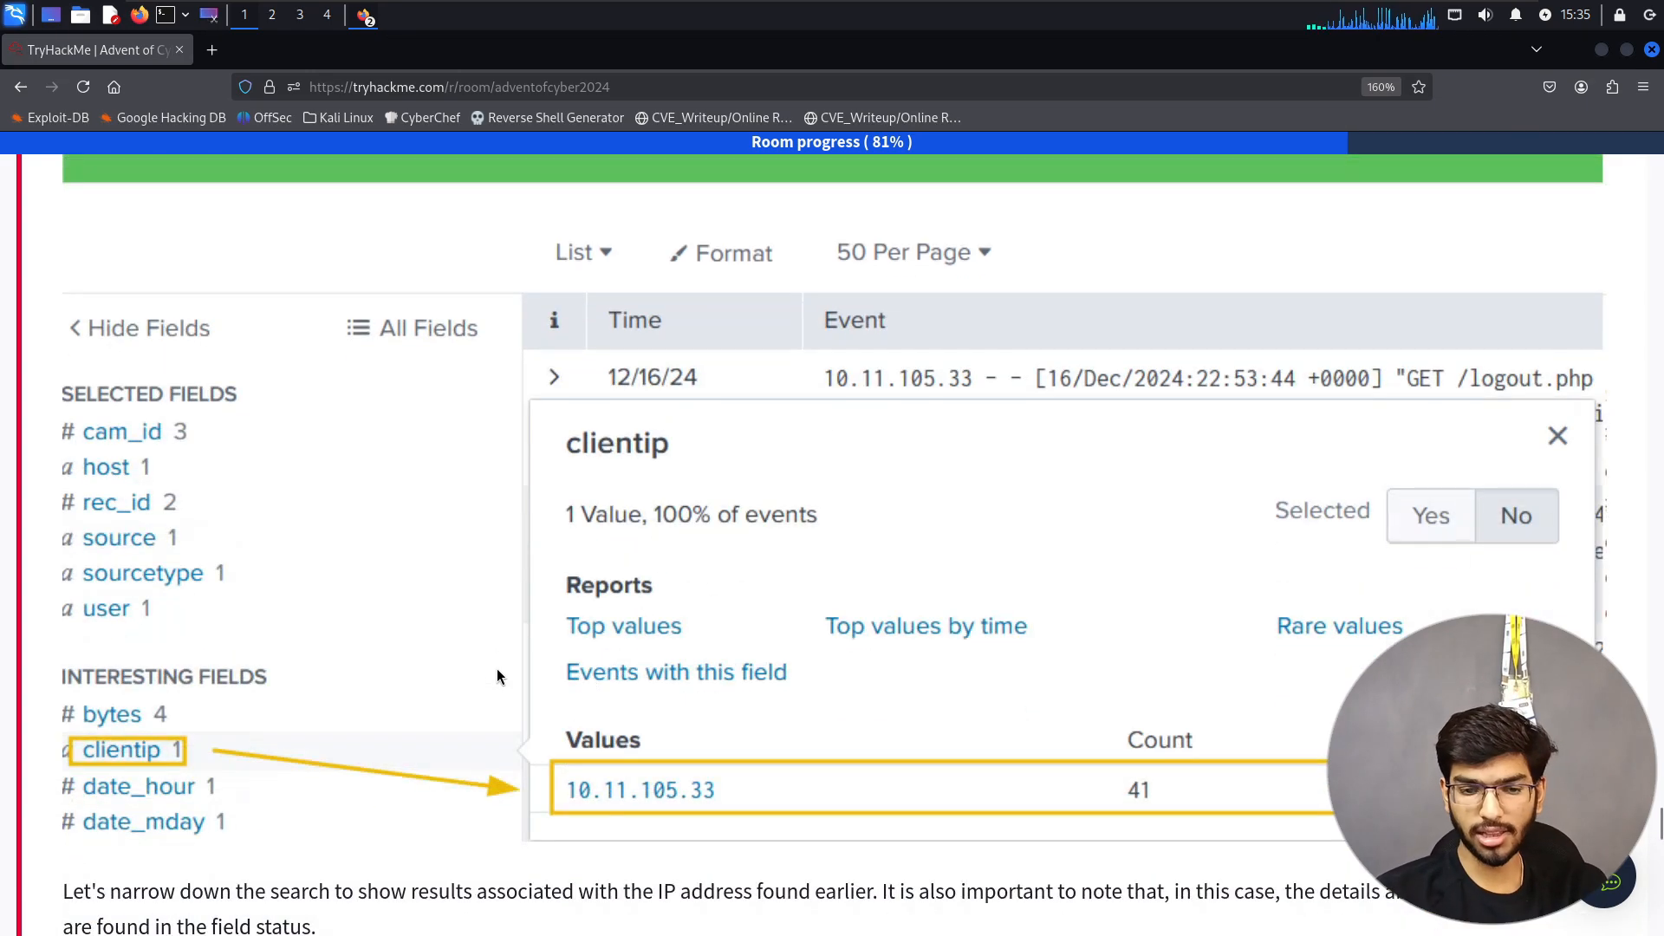
pyautogui.scroll(-6, 497, 670)
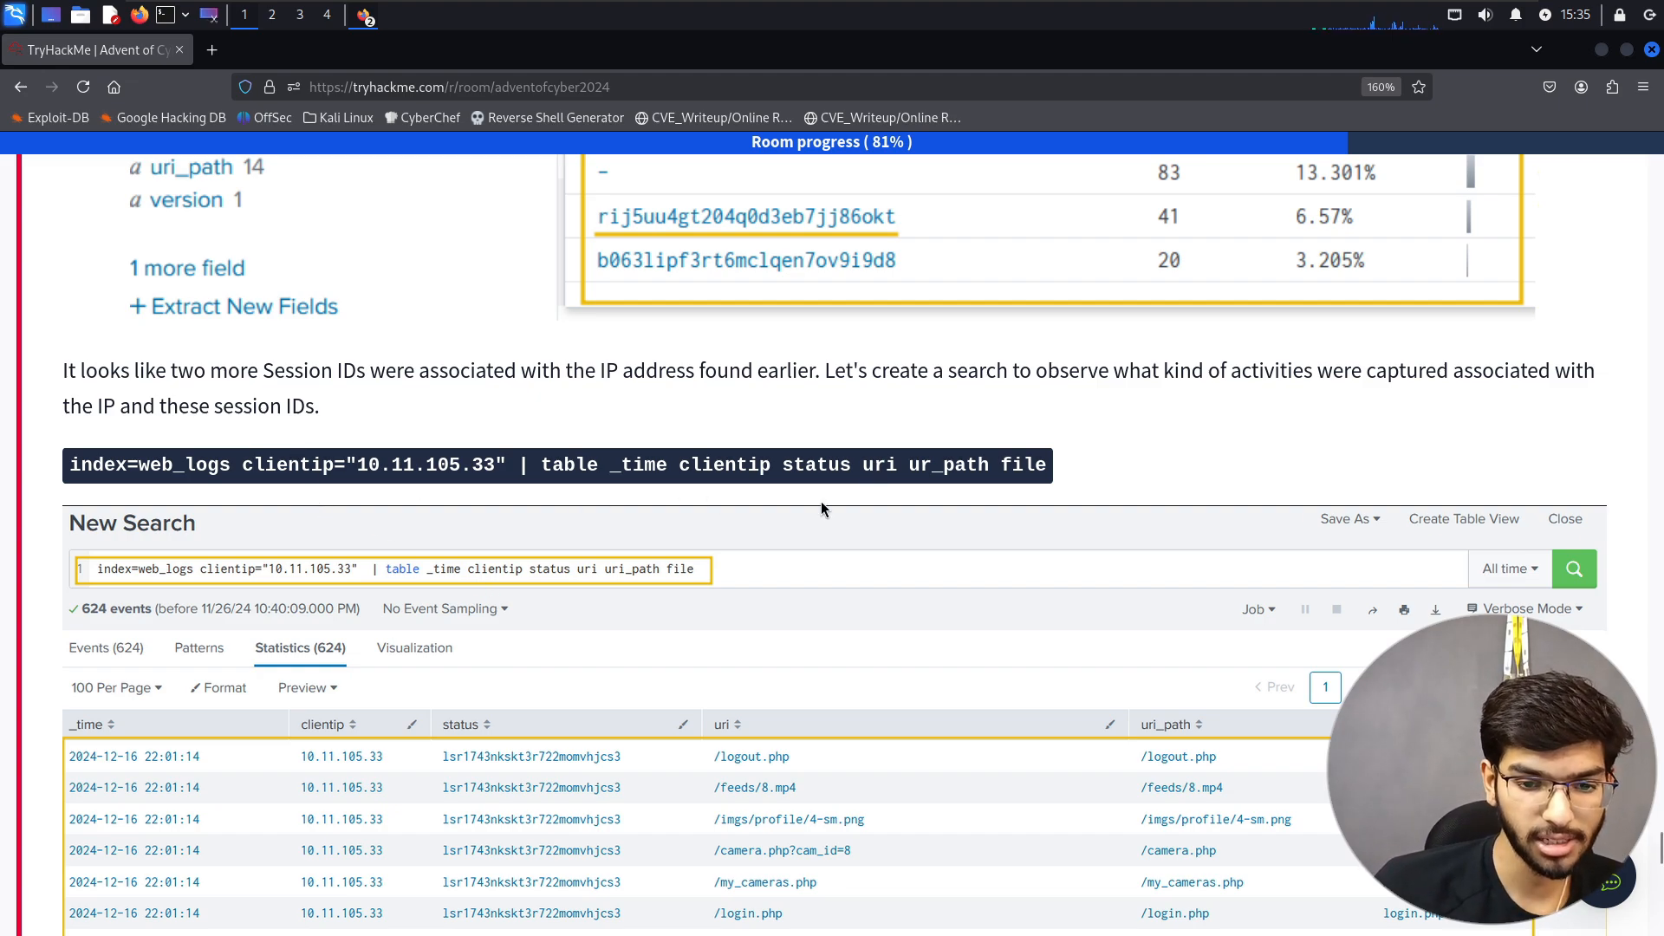
pyautogui.doubleClick(73, 466)
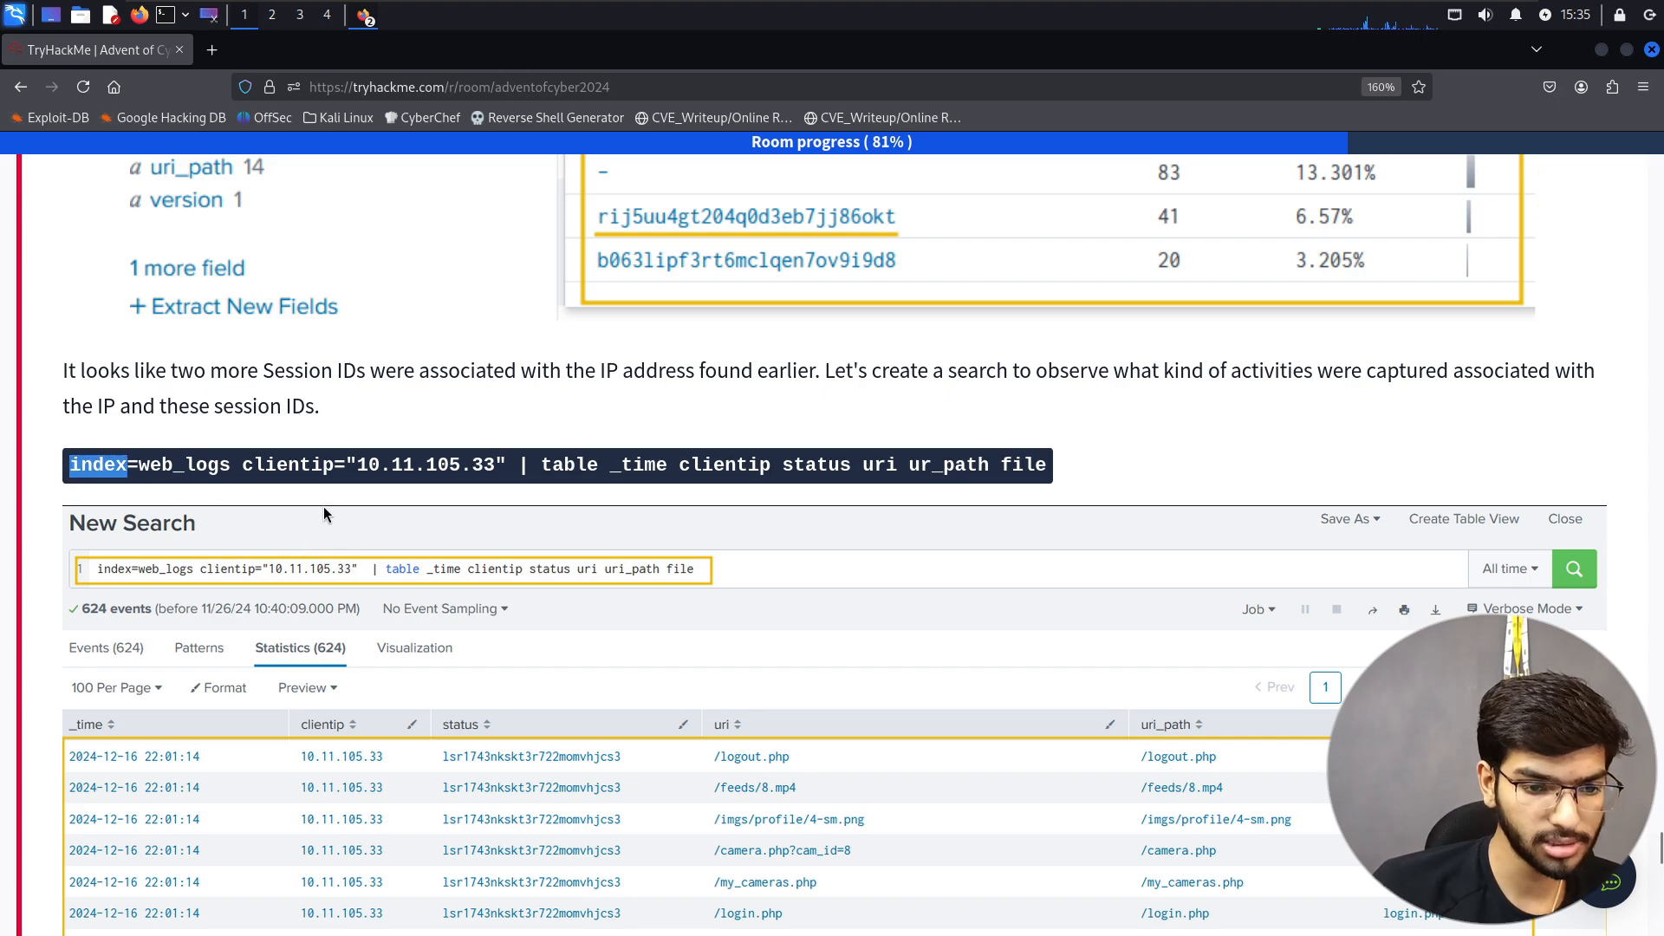
pyautogui.moveTo(325, 515); pyautogui.dragTo(1047, 461)
pyautogui.hotkey('ctrl', 'c')
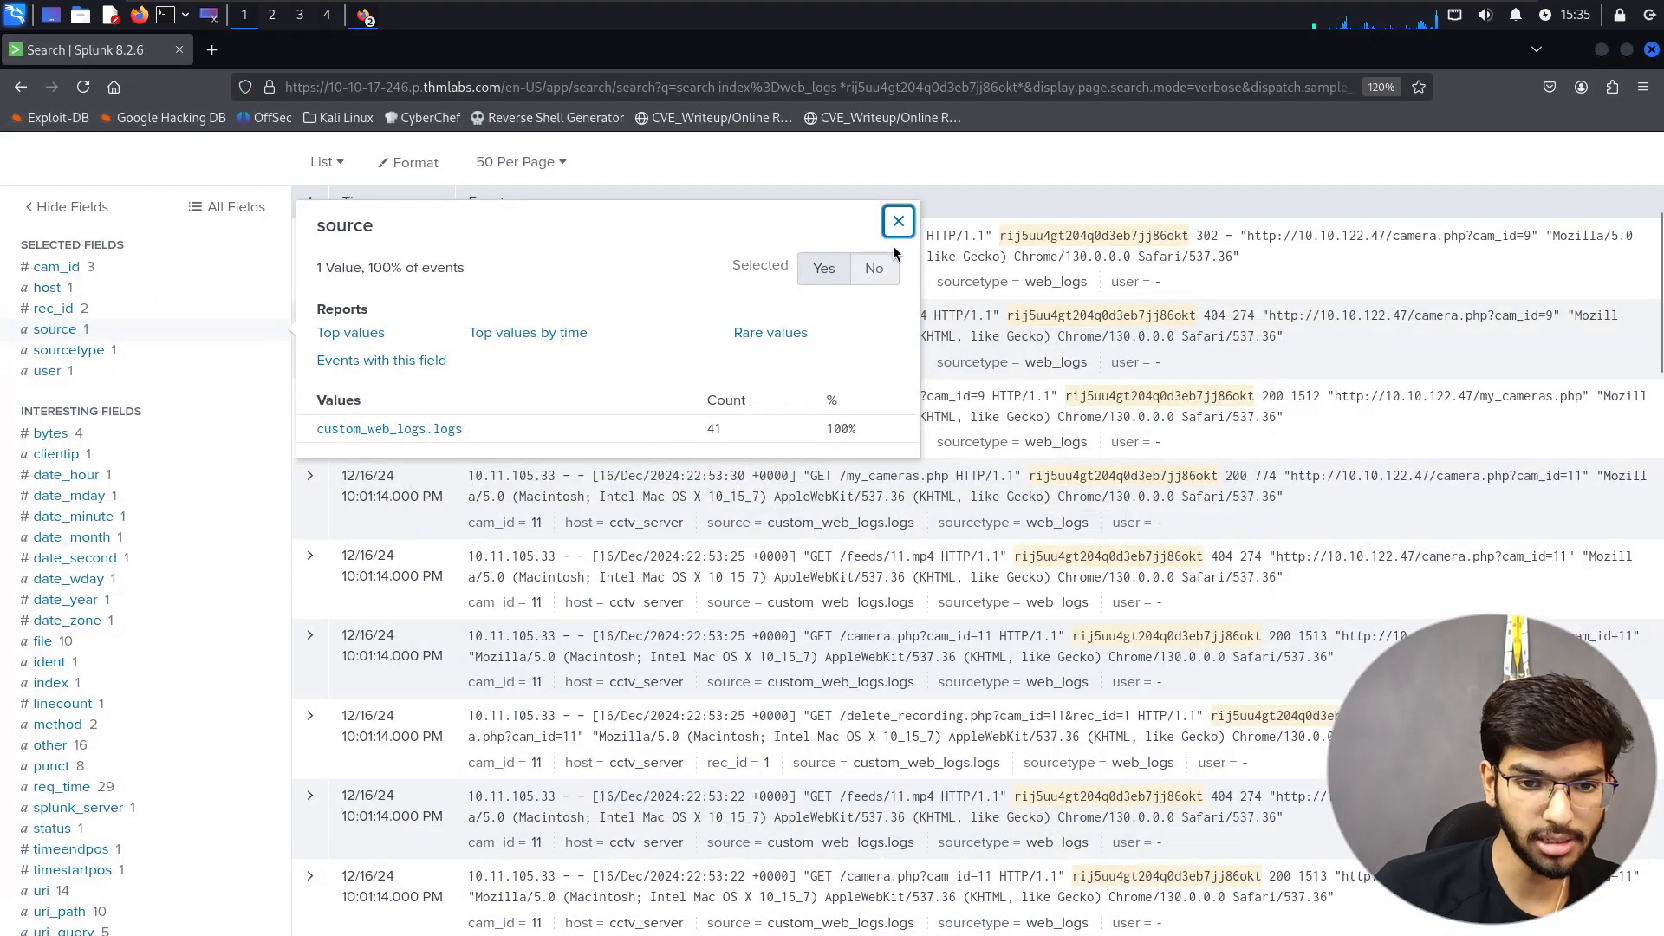
# - Close the source field summary, replace the Splunk search with the copied table query and run it
pyautogui.click(895, 219)
pyautogui.scroll(5, 601, 283)
pyautogui.tripleClick(574, 290)
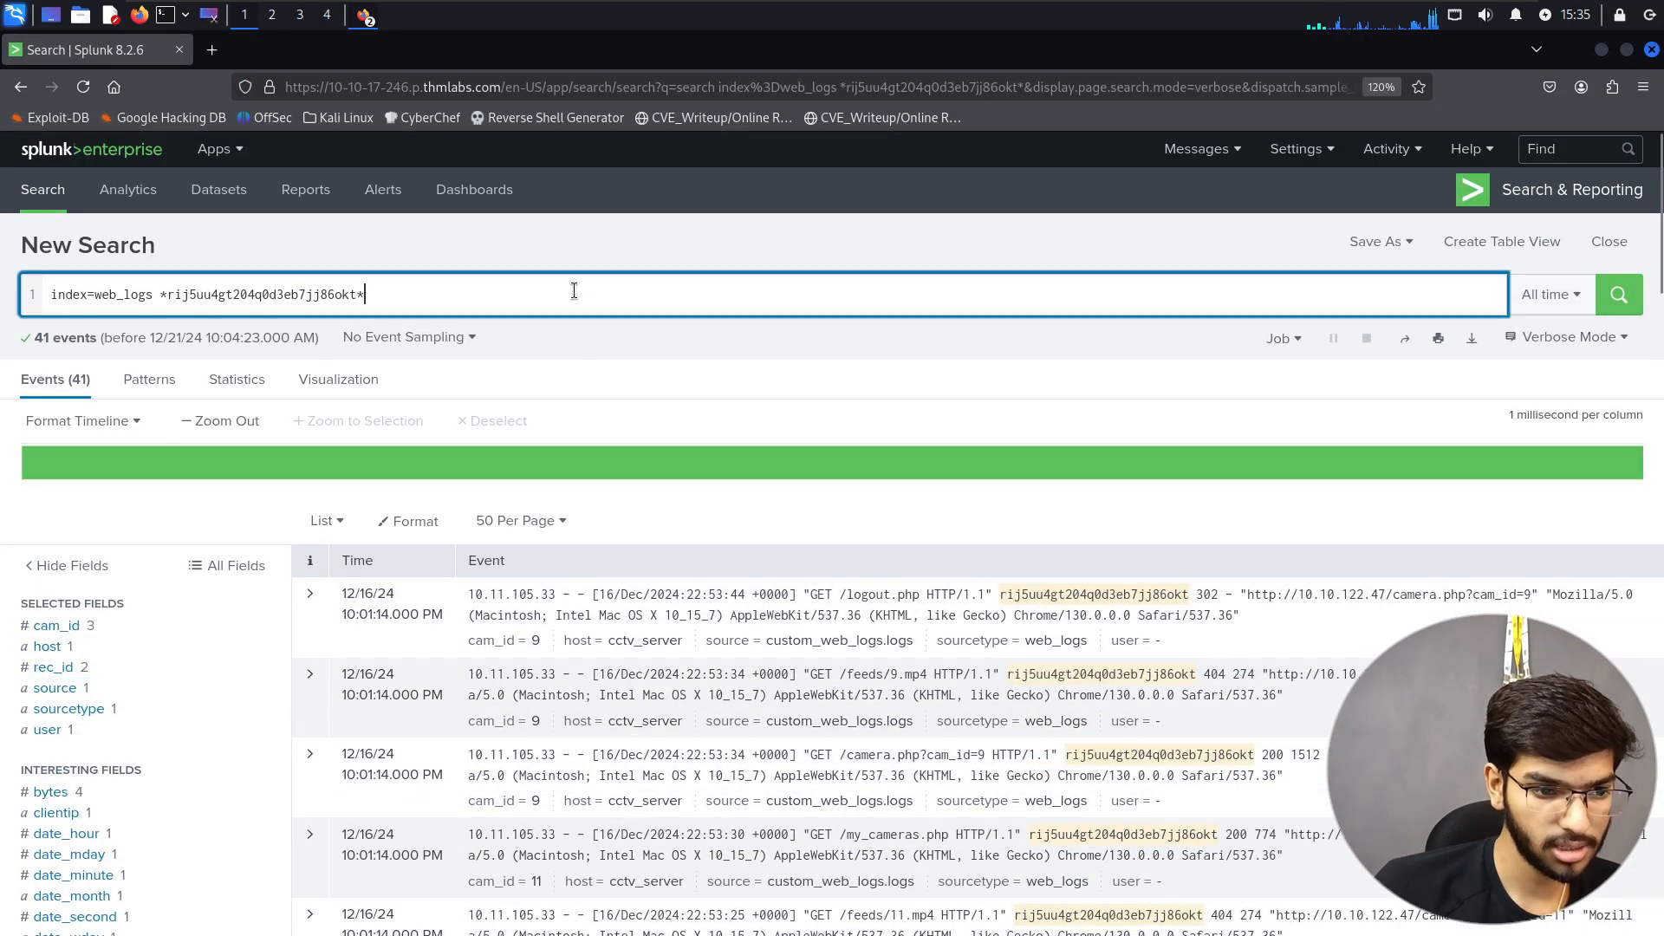
pyautogui.hotkey('ctrl', 'v')
pyautogui.press('Return')
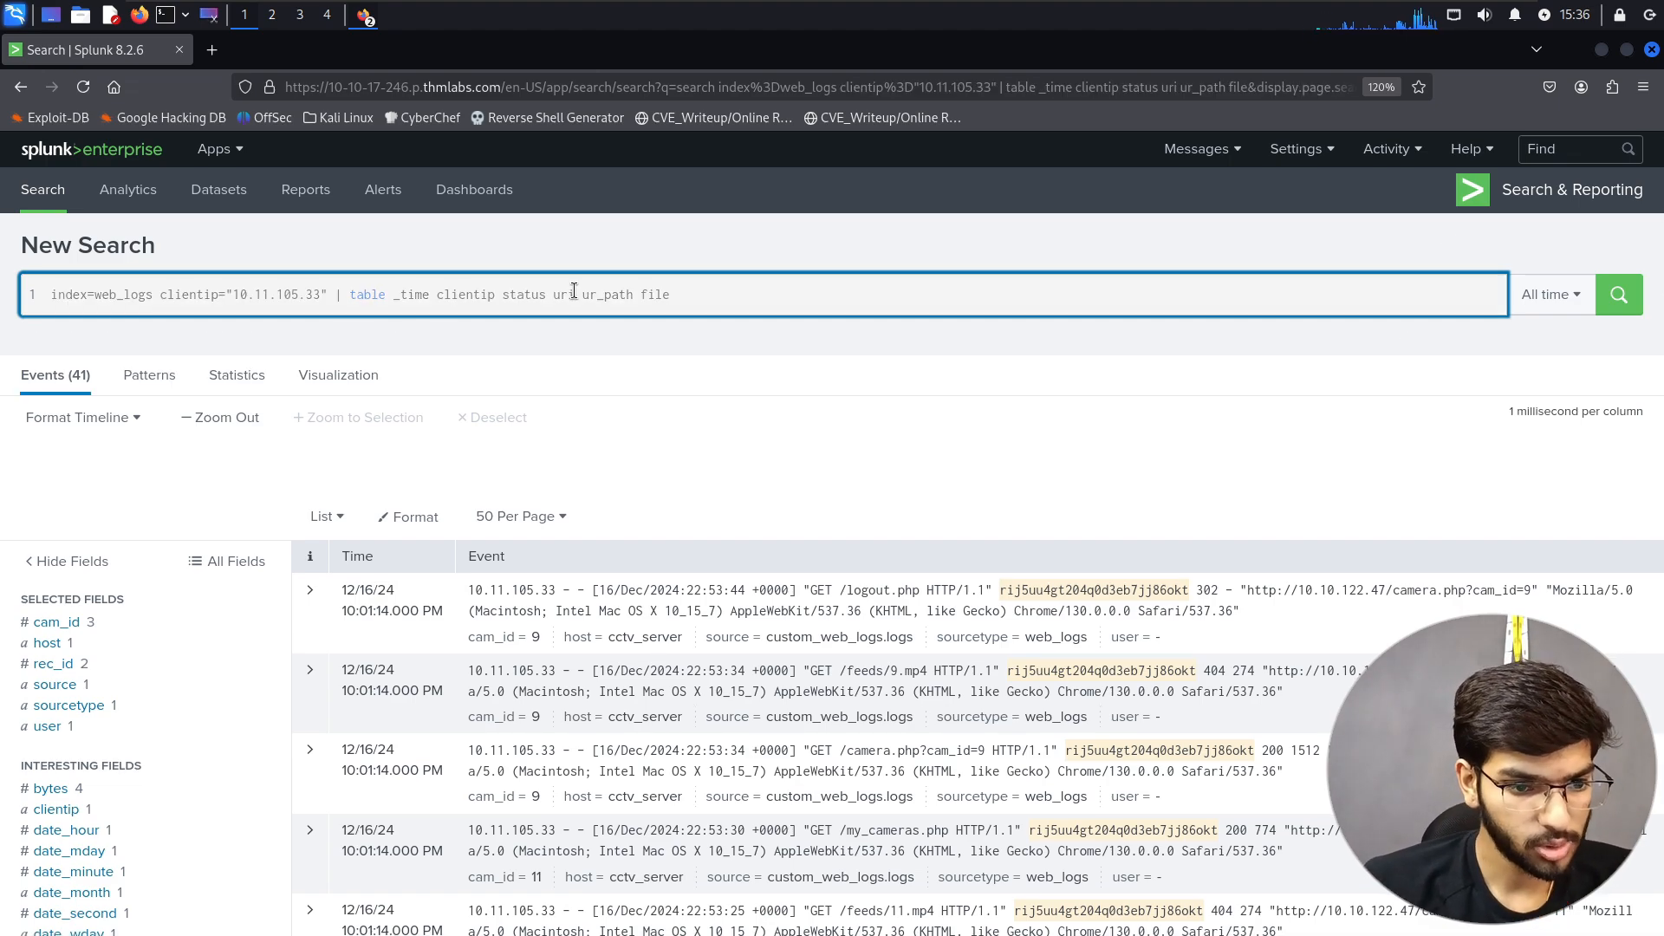
# - Read TryHackMe's notes on logout events and correlating session IDs in cctv_feed, checking them against Splunk's results table
pyautogui.hotkey('alt', 'Tab')
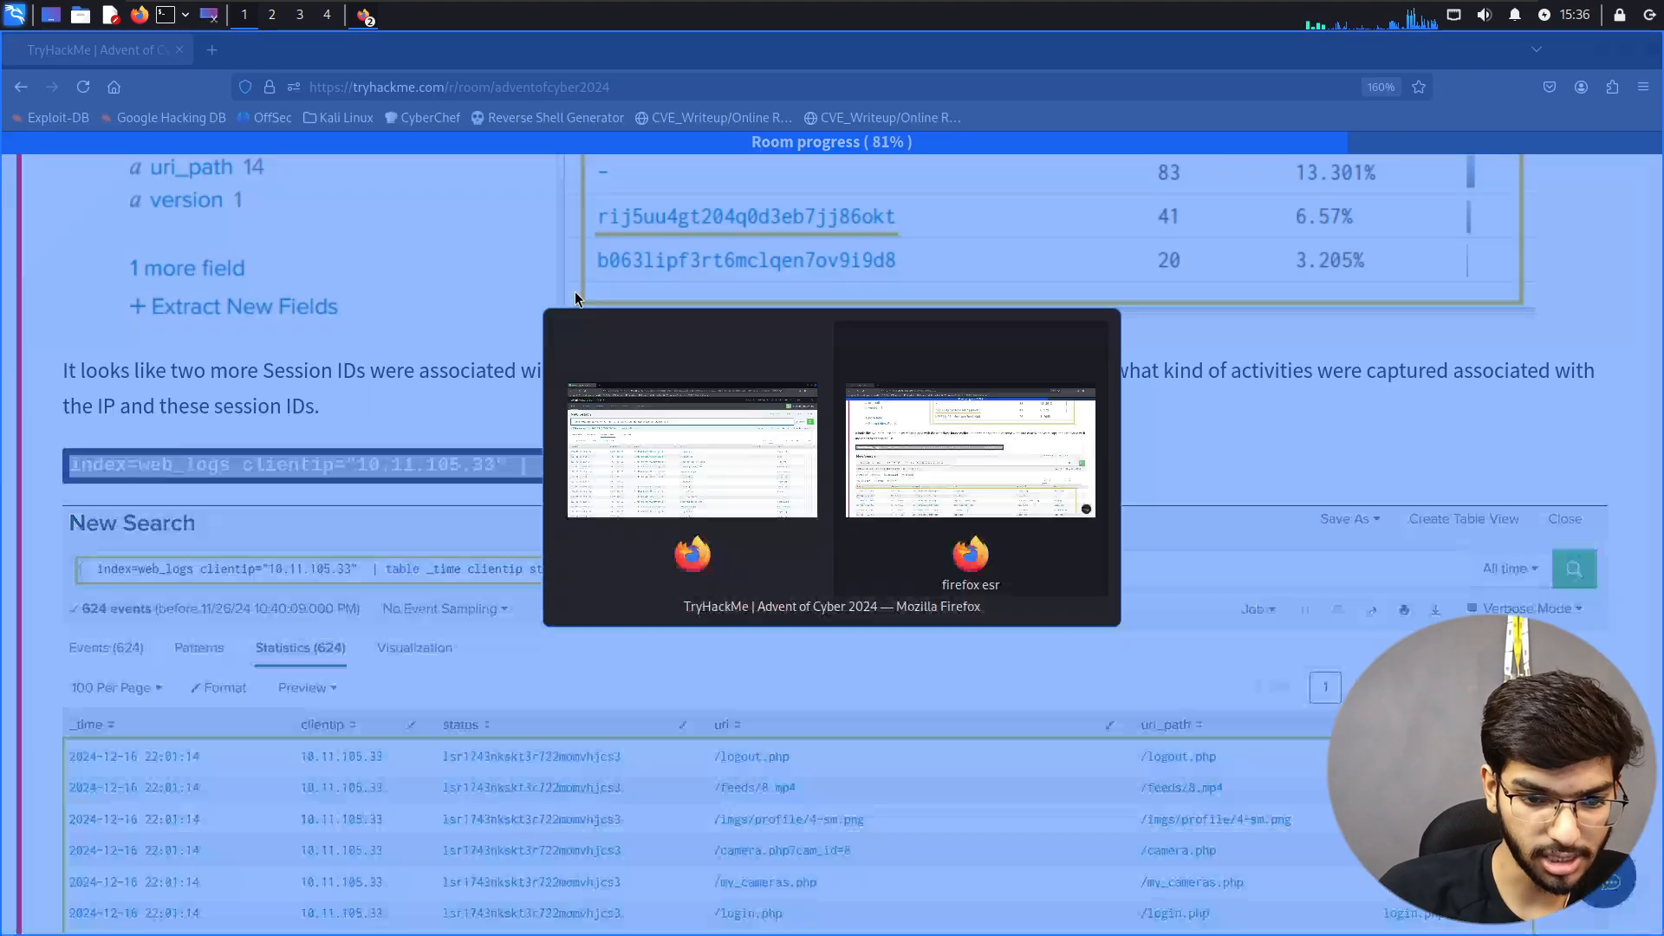
pyautogui.scroll(-15, 798, 459)
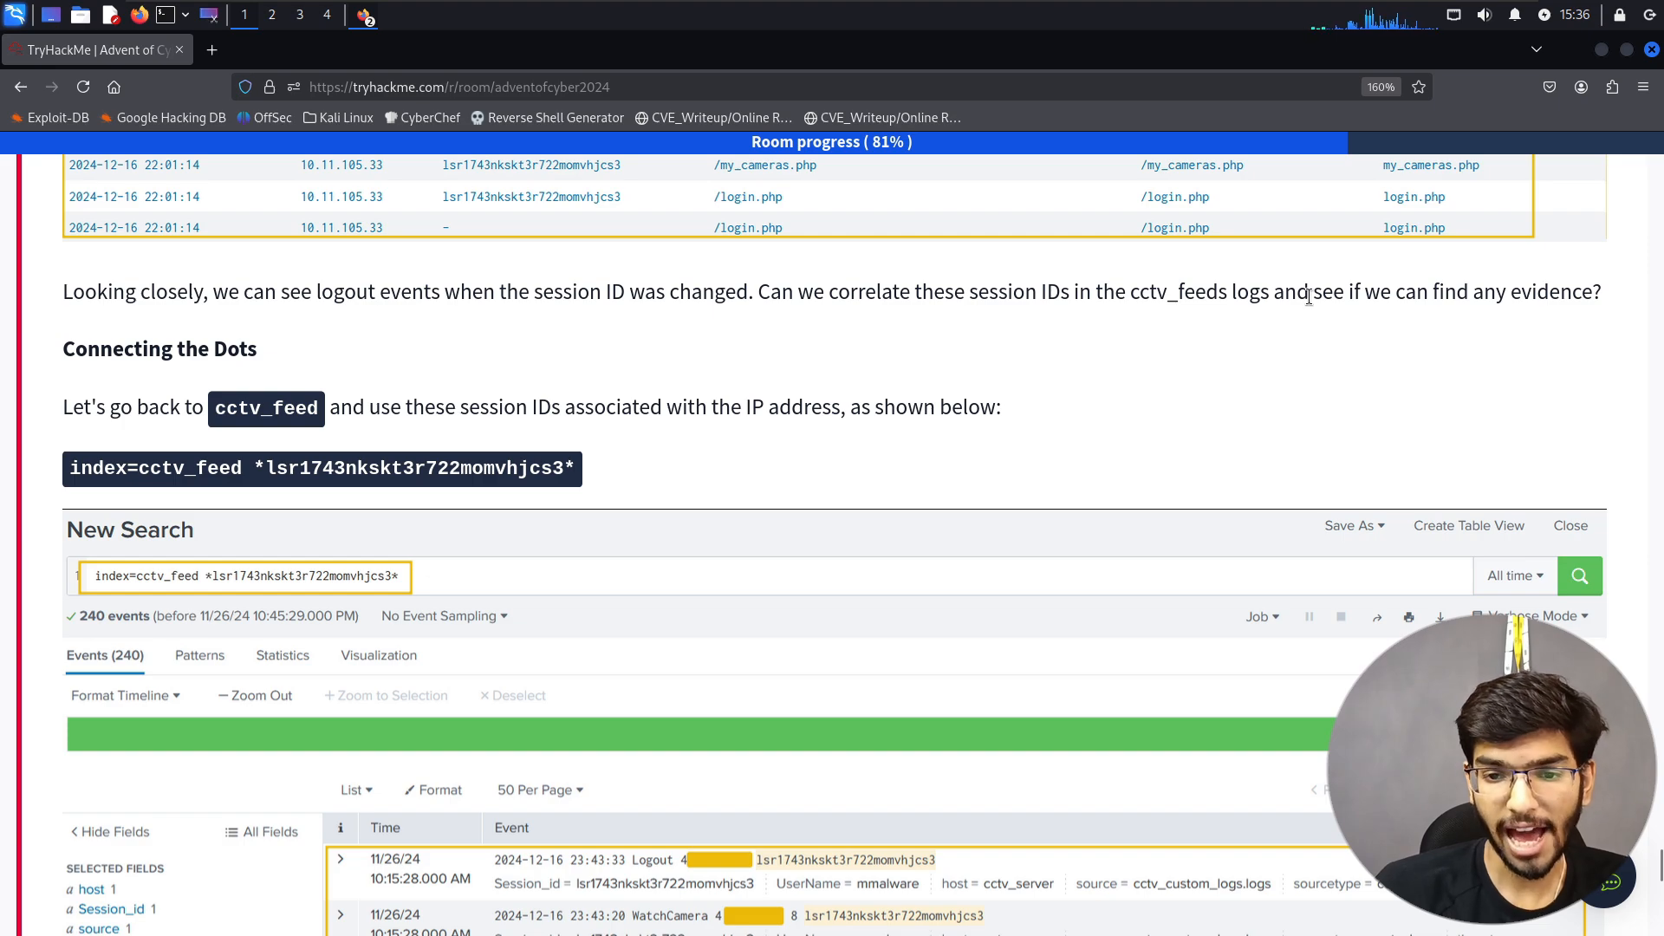
pyautogui.hotkey('alt', 'Tab')
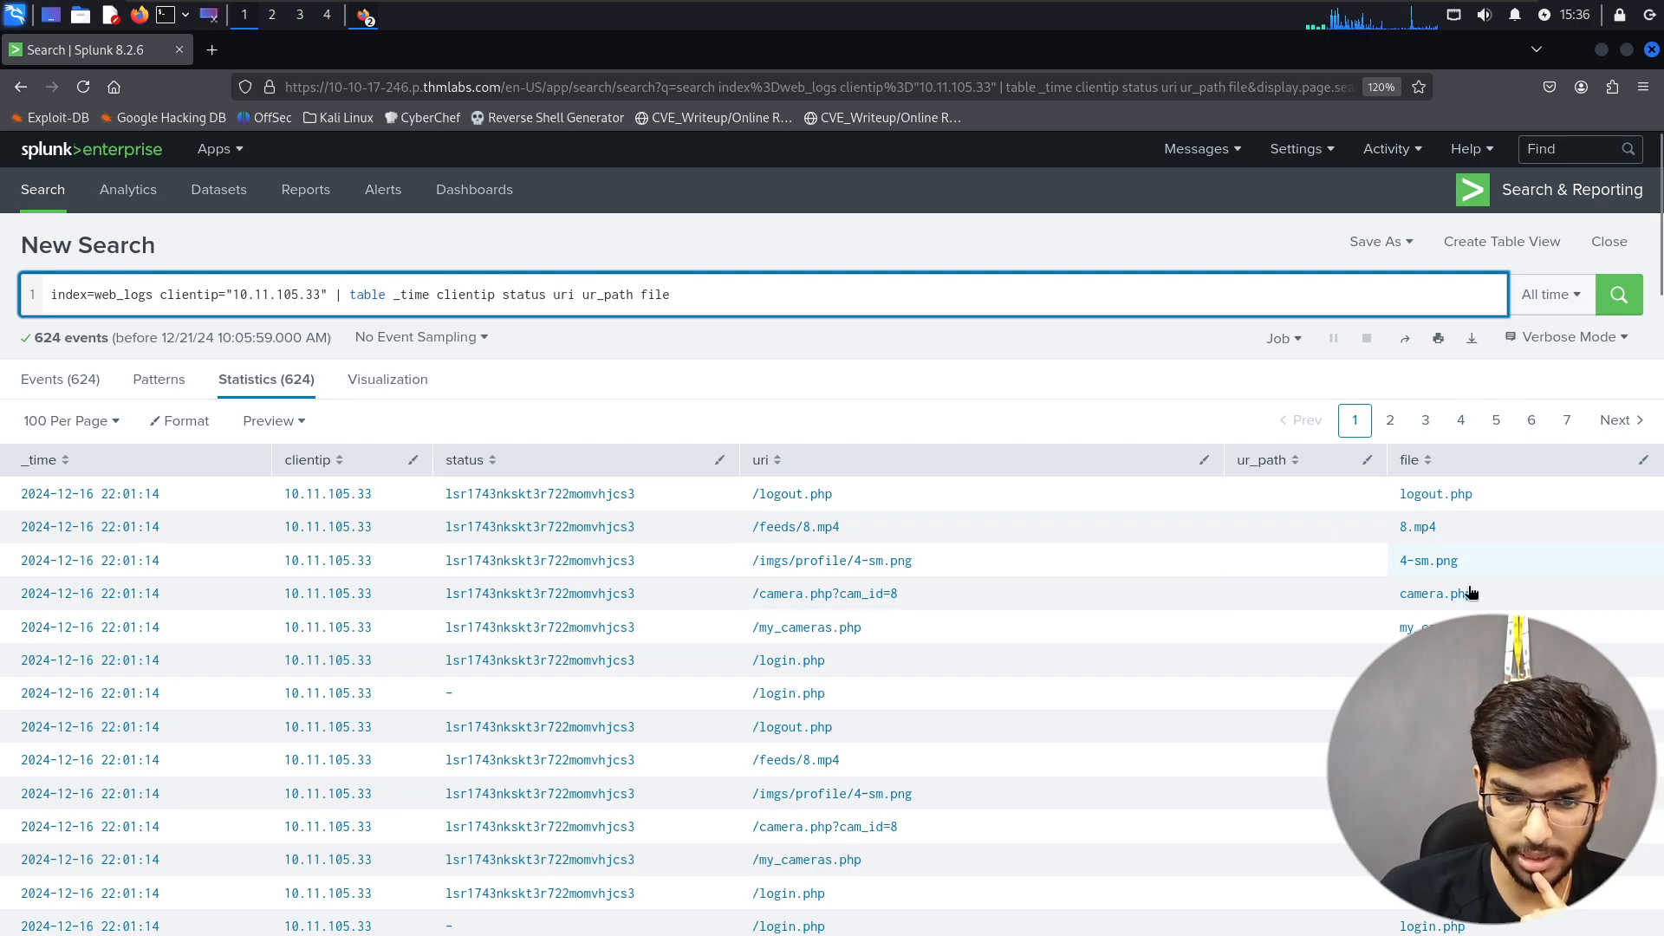
pyautogui.hotkey('alt', 'Tab')
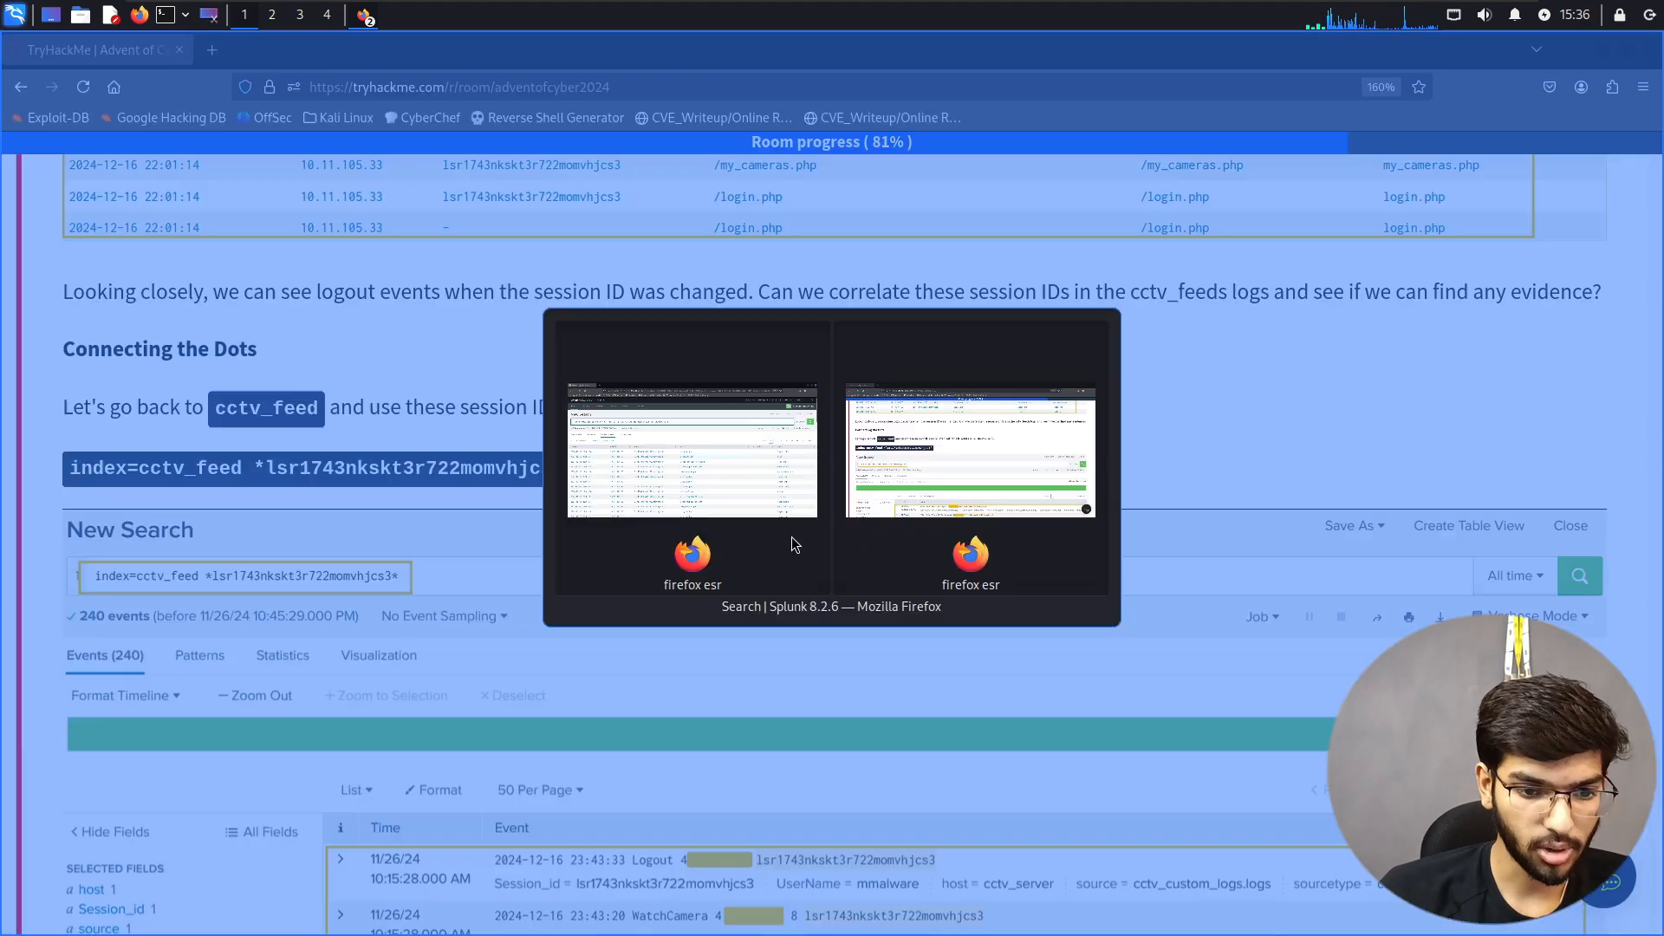
# - Copy TryHackMe's cctv_feed query that filters on the session ID associated with the attacker's IP address
pyautogui.scroll(-2, 792, 537)
pyautogui.scroll(2, 792, 538)
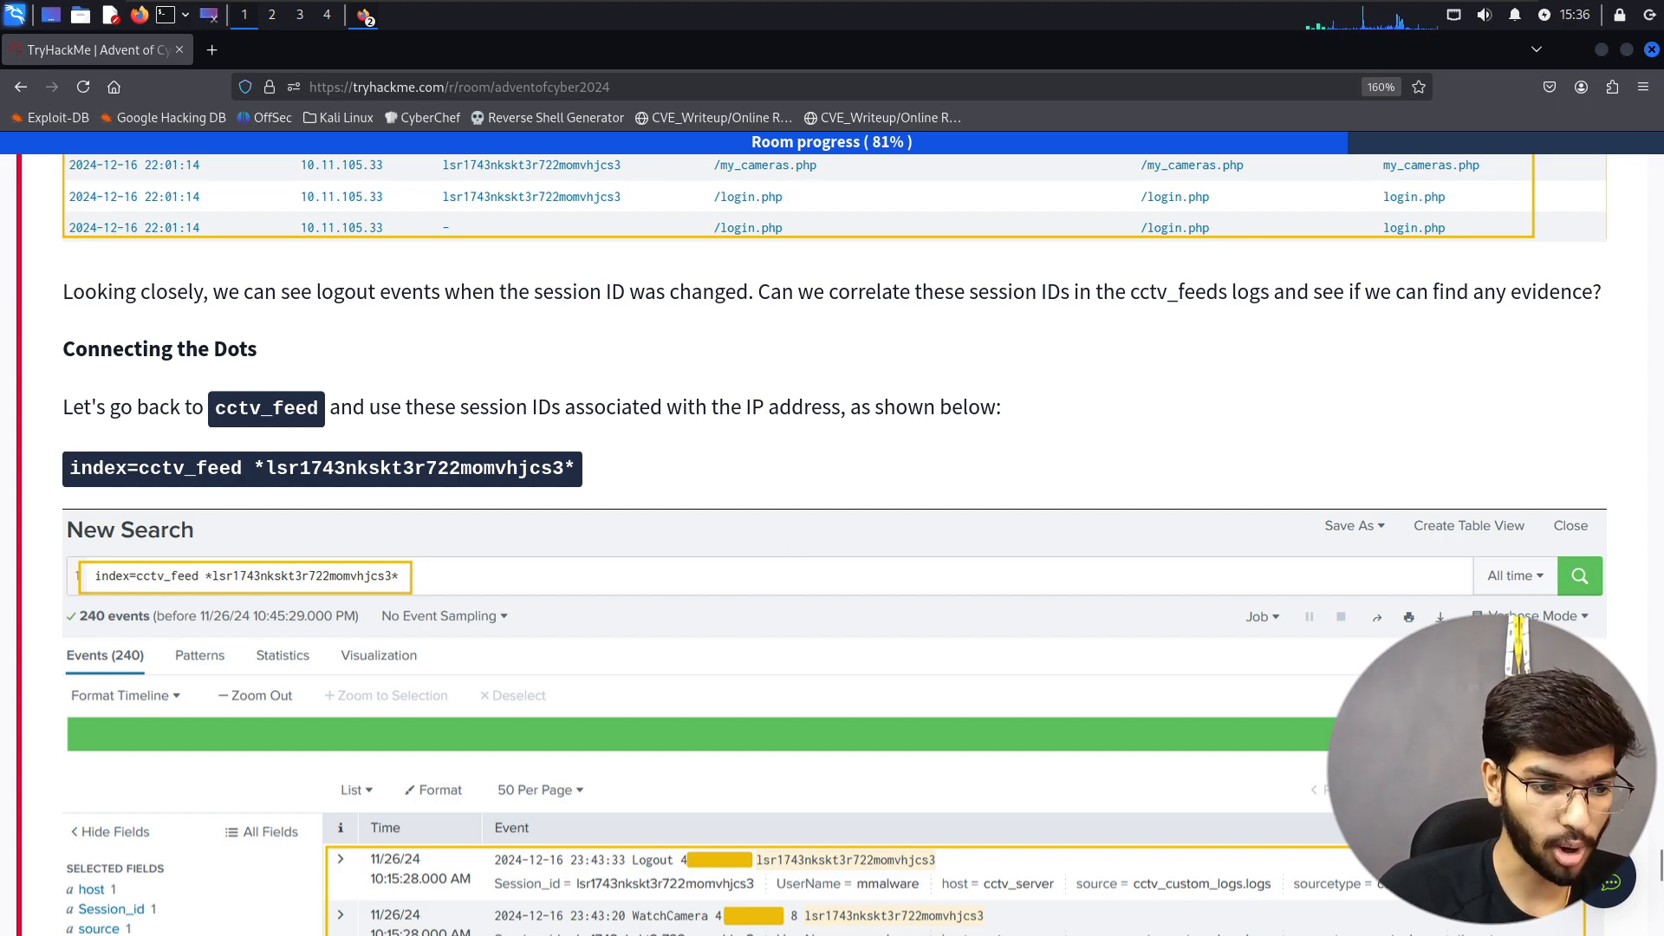
pyautogui.moveTo(71, 468); pyautogui.dragTo(611, 486)
pyautogui.hotkey('ctrl', 'c')
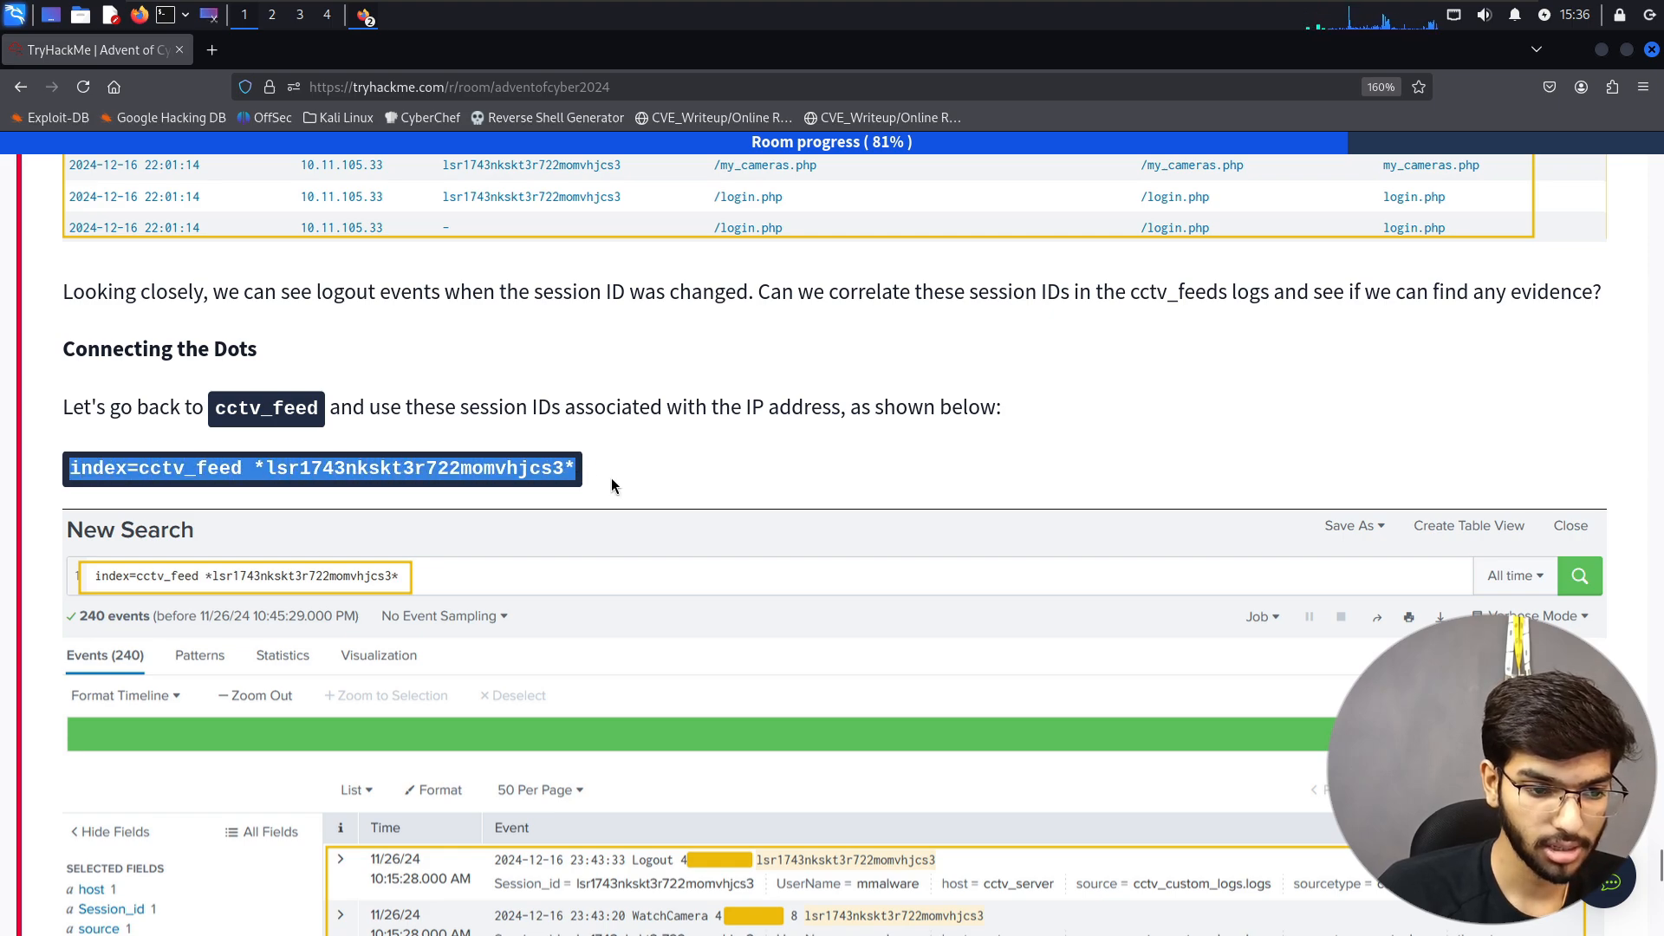
# - Switch to Splunk, replace the web_logs table search with the copied cctv_feed session ID query and run it
pyautogui.hotkey('alt', 'Tab')
pyautogui.click(663, 296)
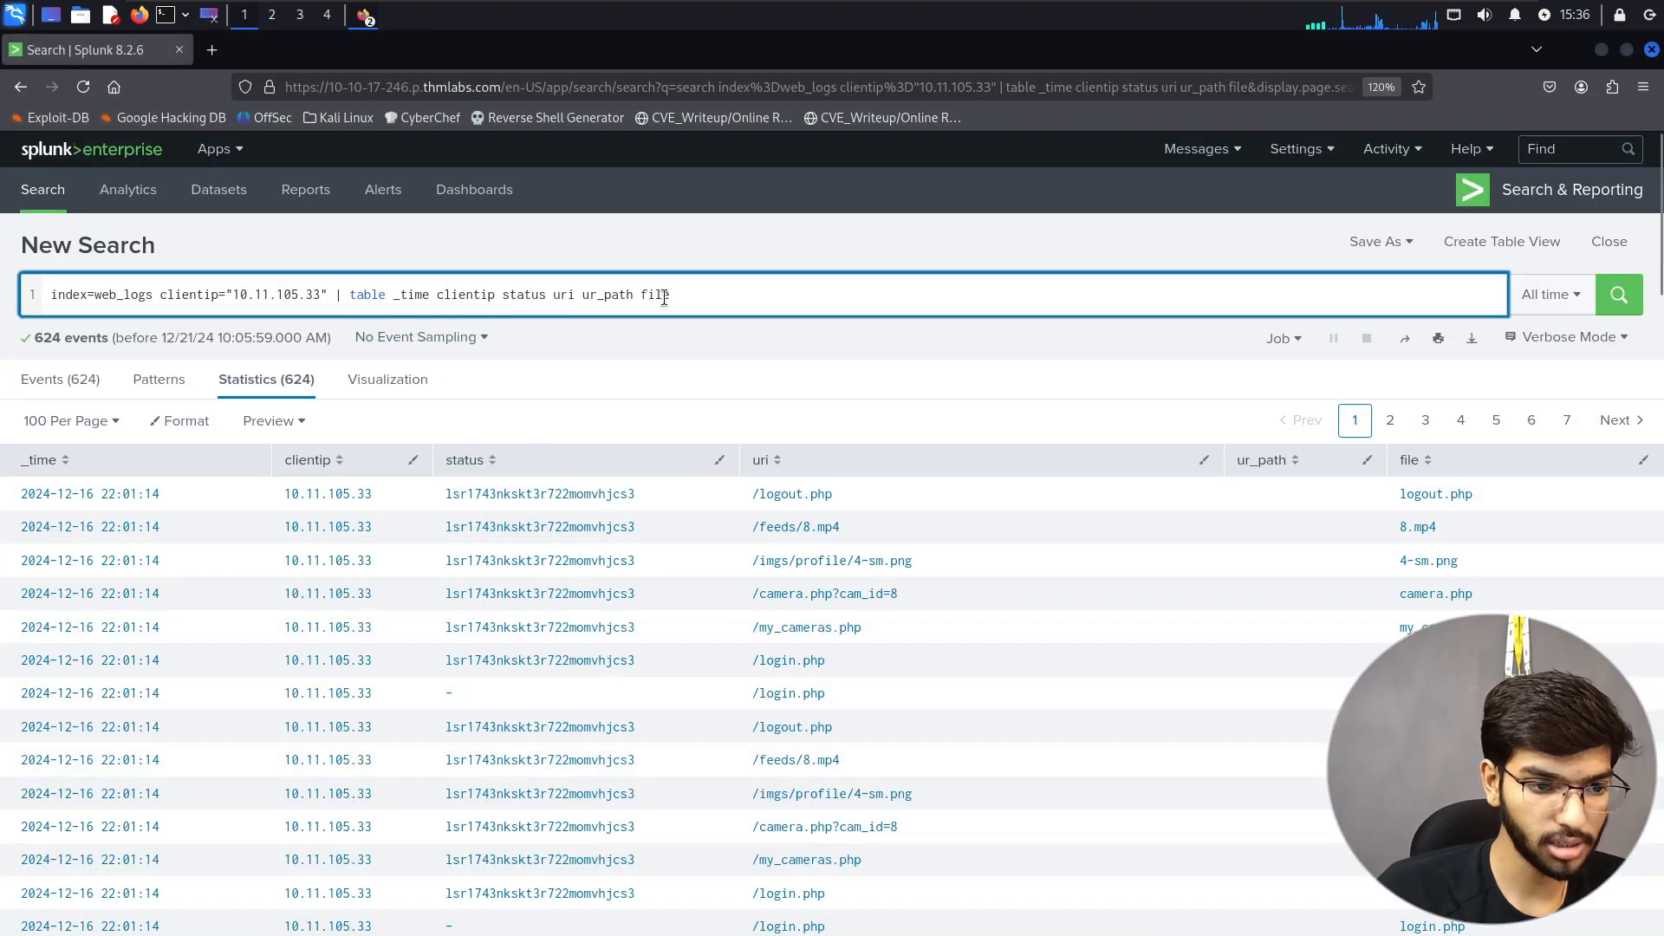
pyautogui.hotkey('ctrl', 'a')
pyautogui.hotkey('ctrl', 'v')
pyautogui.press('Return')
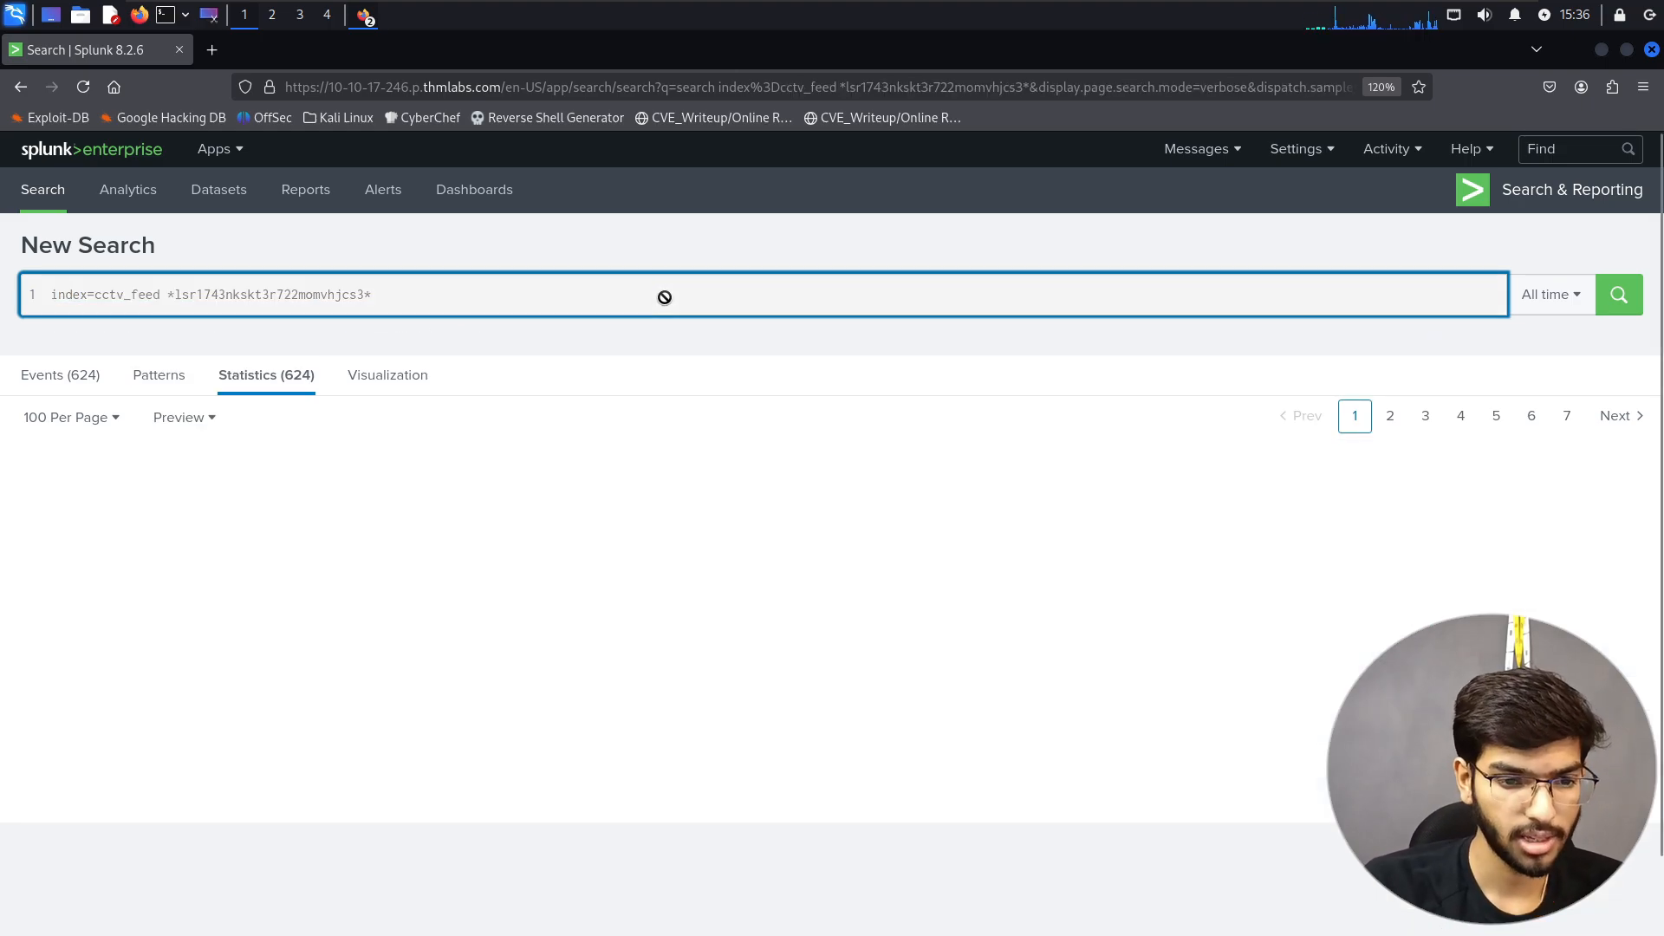
# - Examine the Splunk events for the username tied to the session ID and read TryHackMe's summary of the attack timeline
pyautogui.hotkey('alt', 'Tab')
pyautogui.scroll(-10, 664, 298)
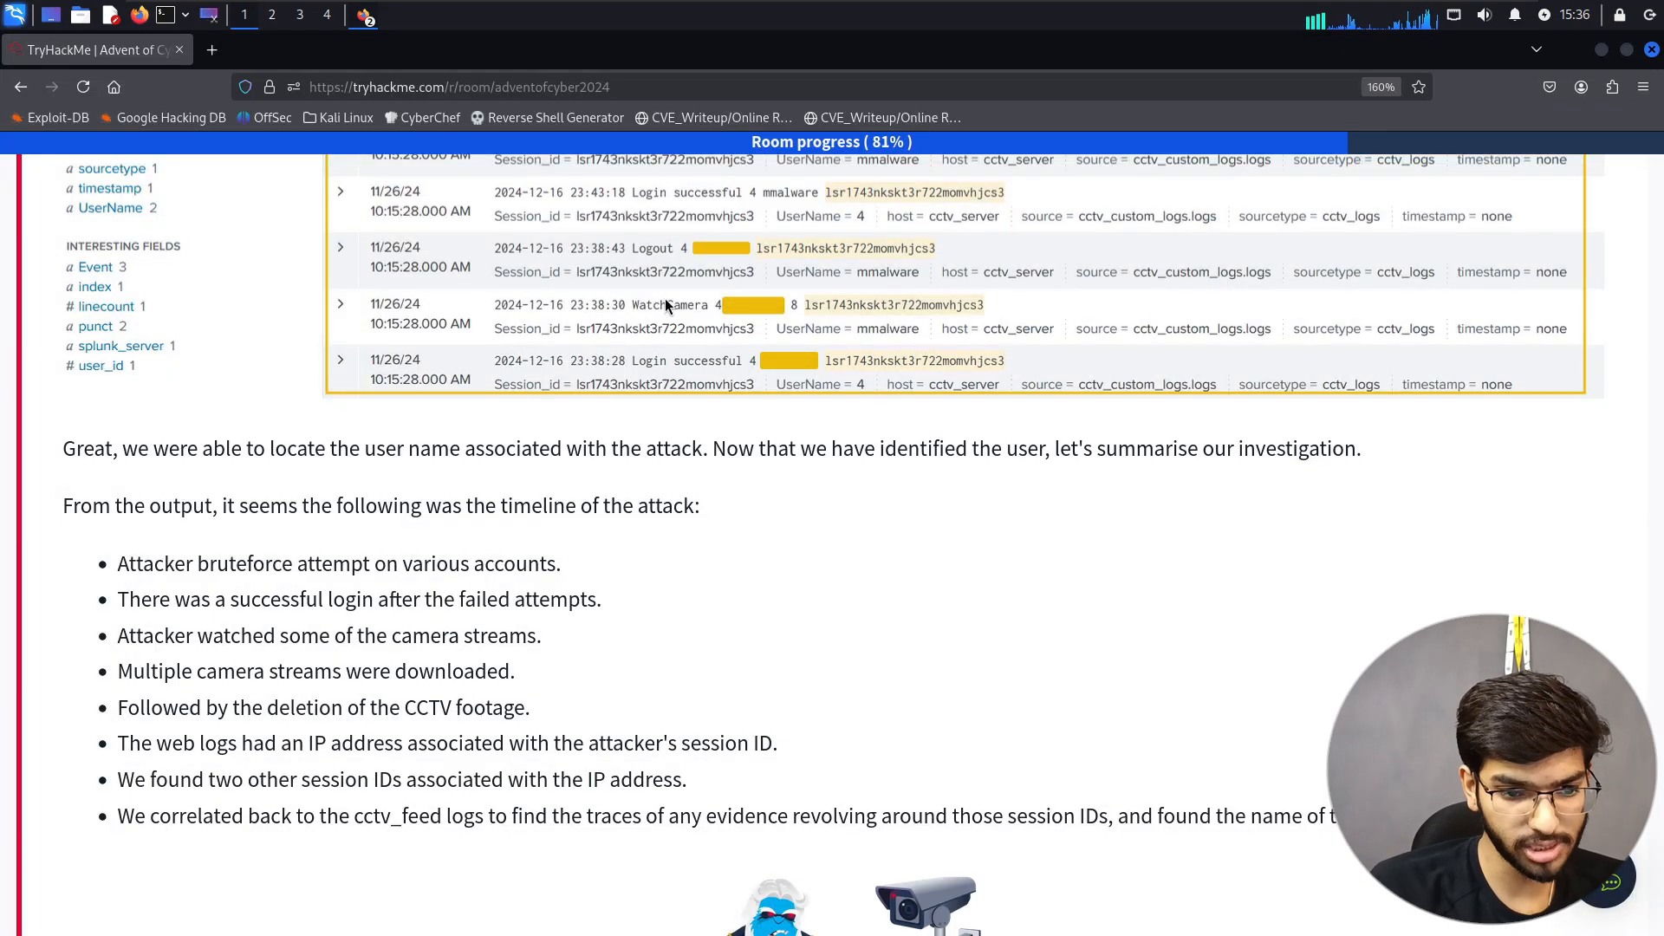
pyautogui.hotkey('alt', 'Tab')
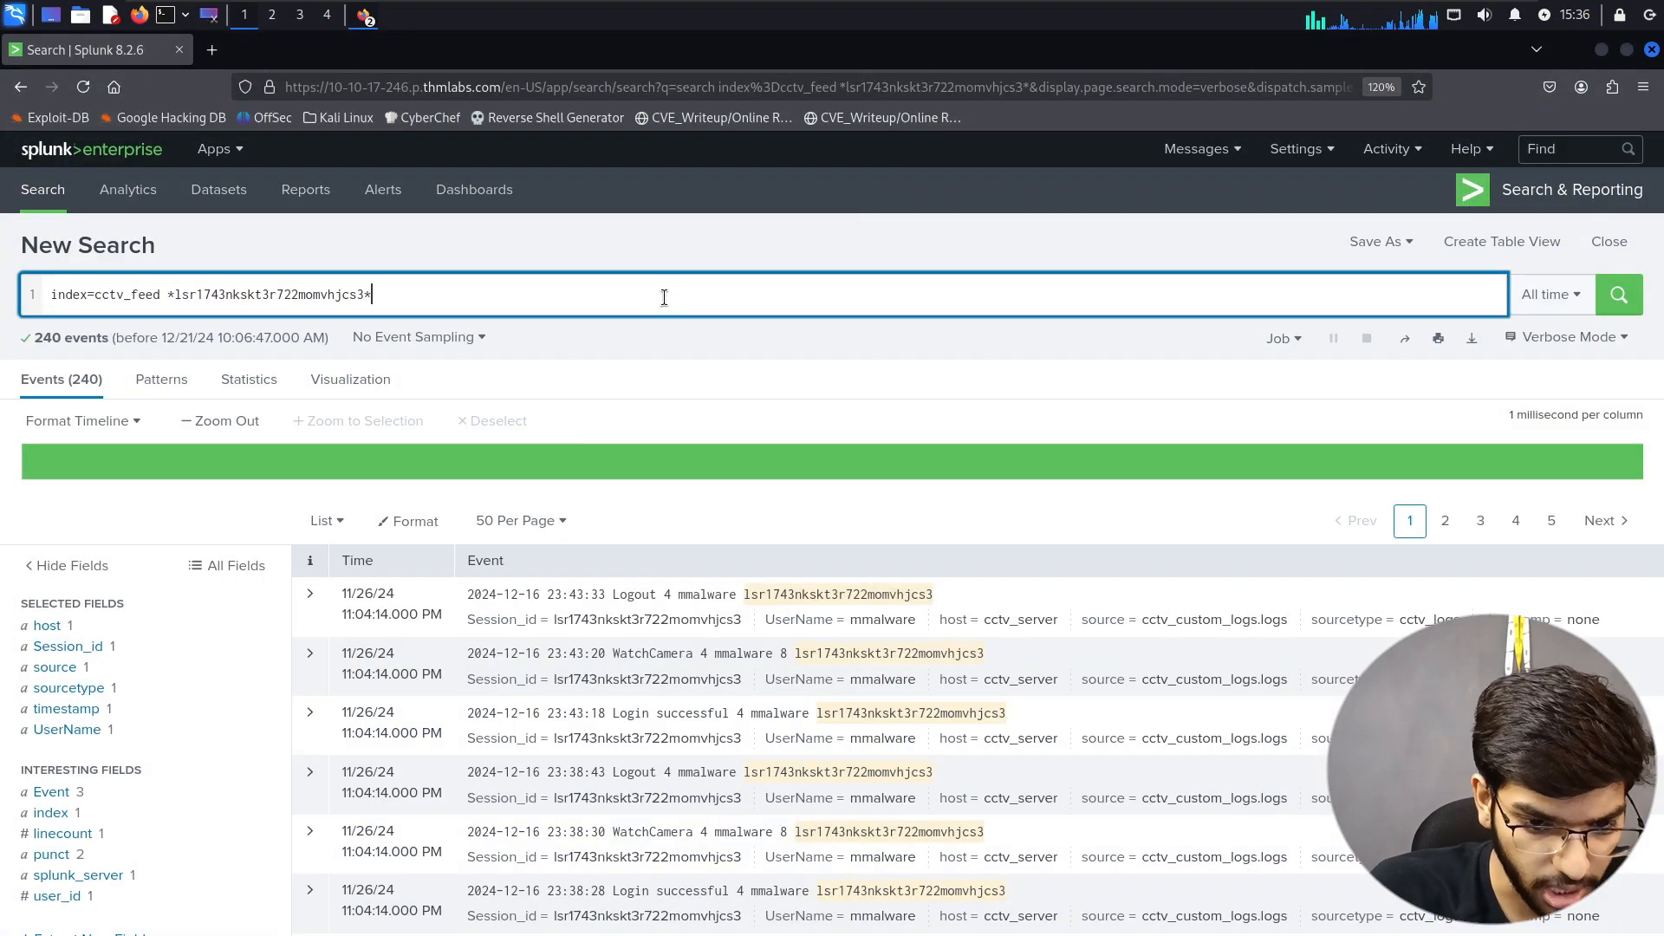
pyautogui.scroll(-3, 656, 440)
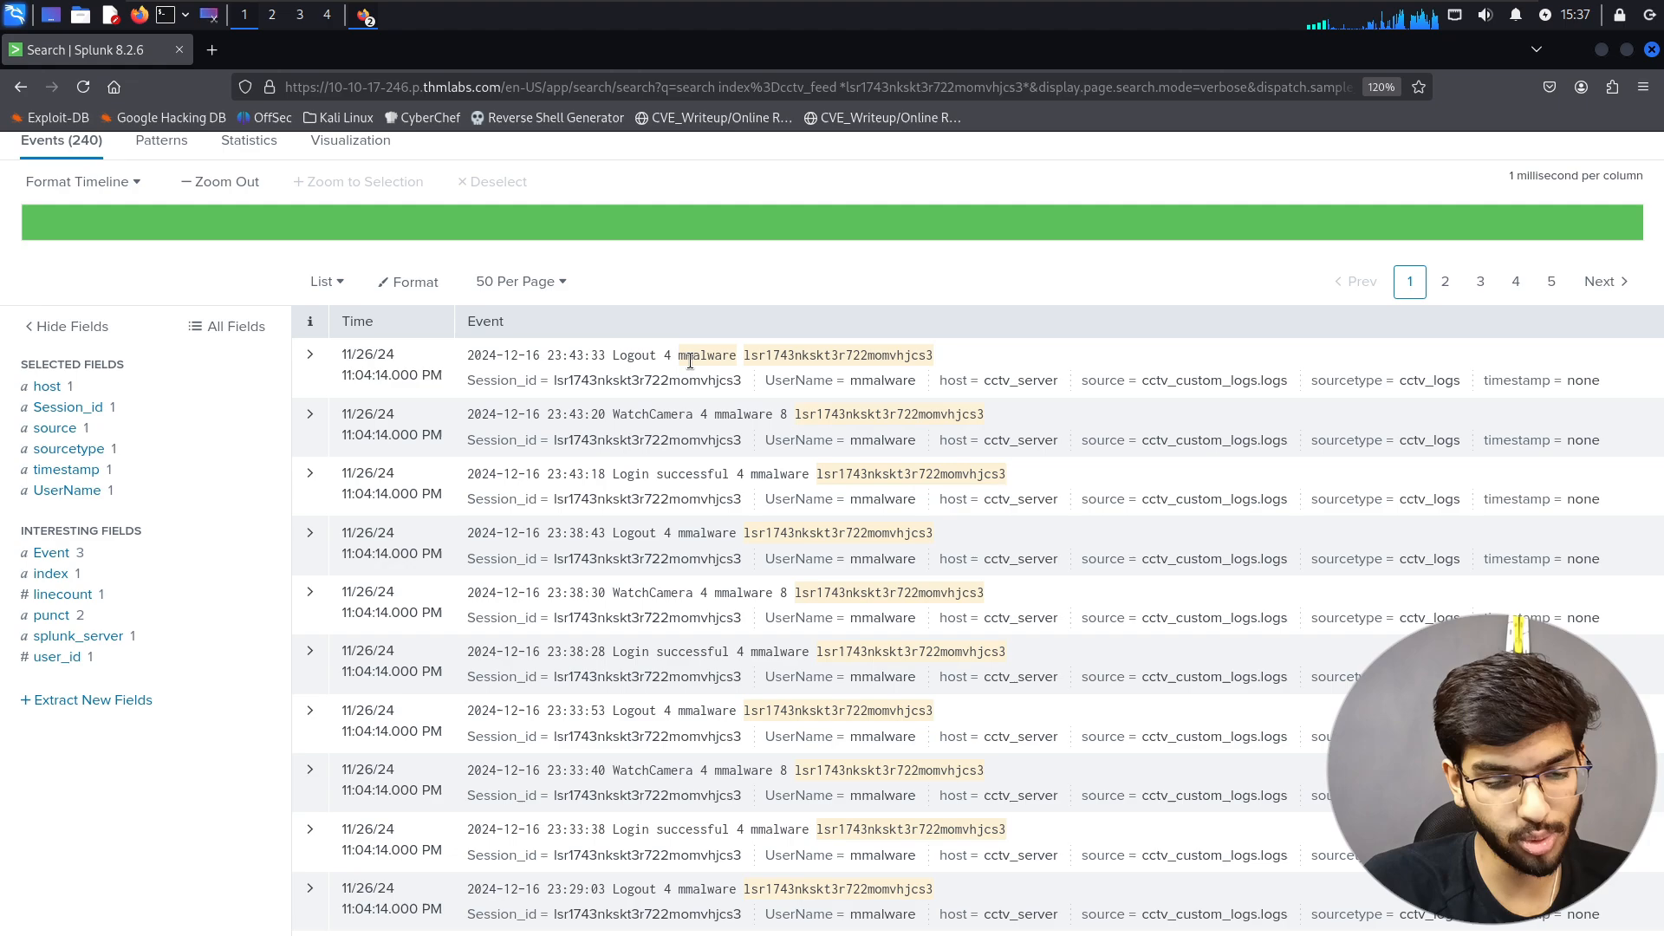
pyautogui.hotkey('alt', 'Tab')
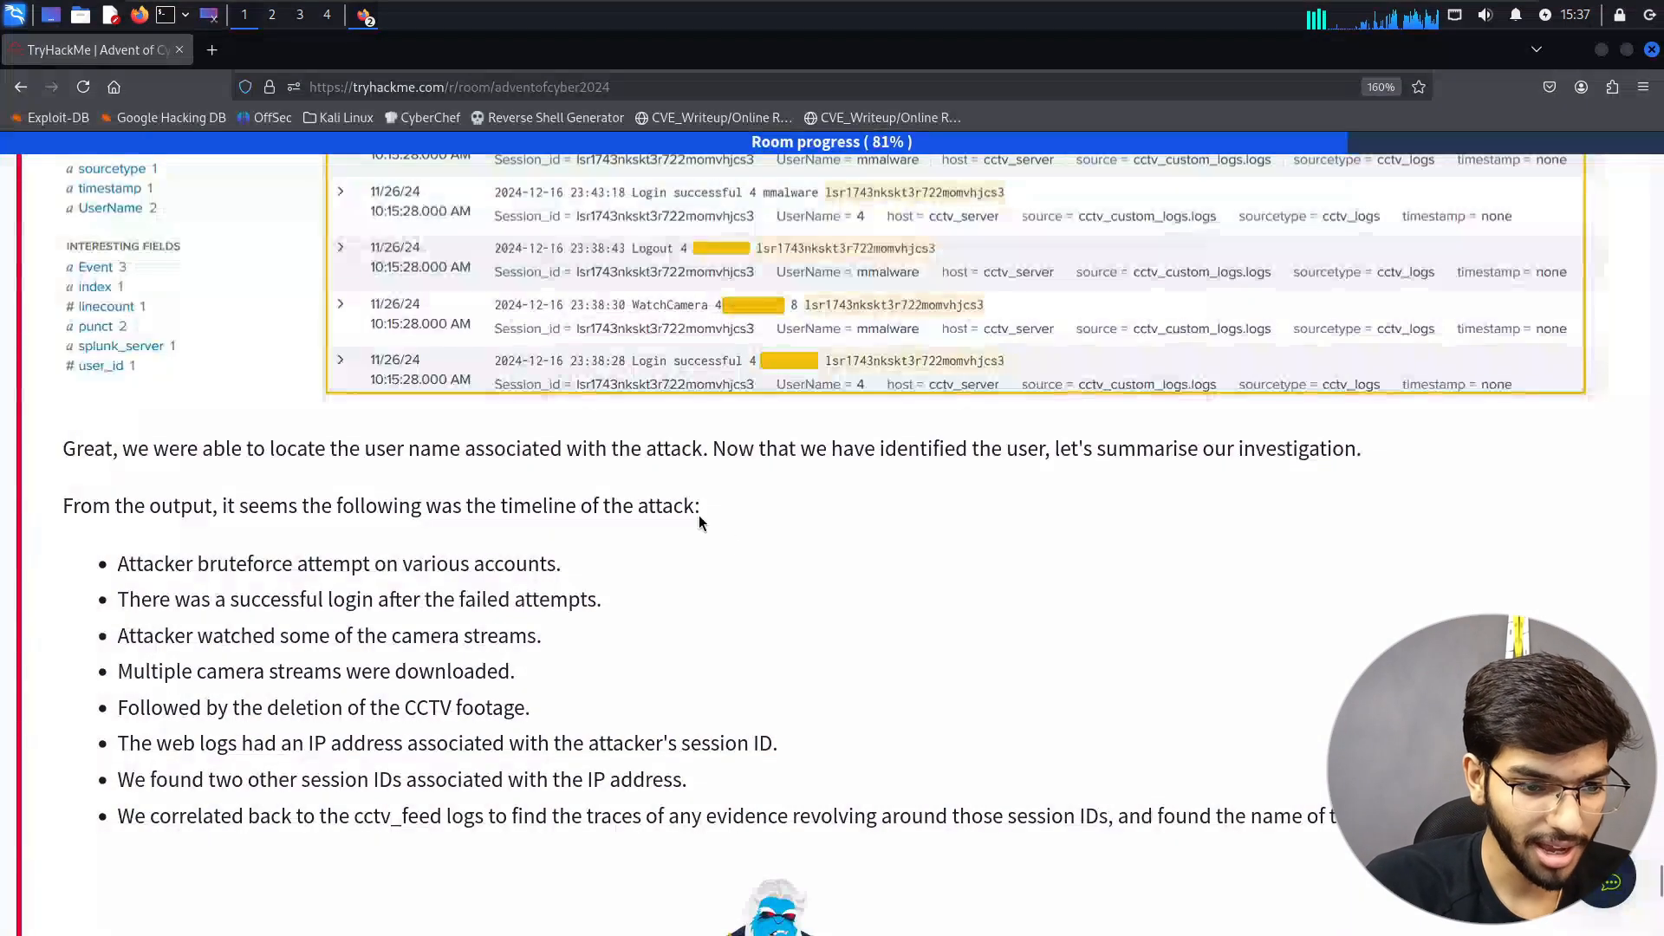
pyautogui.moveTo(224, 449); pyautogui.dragTo(530, 451)
pyautogui.click(531, 450)
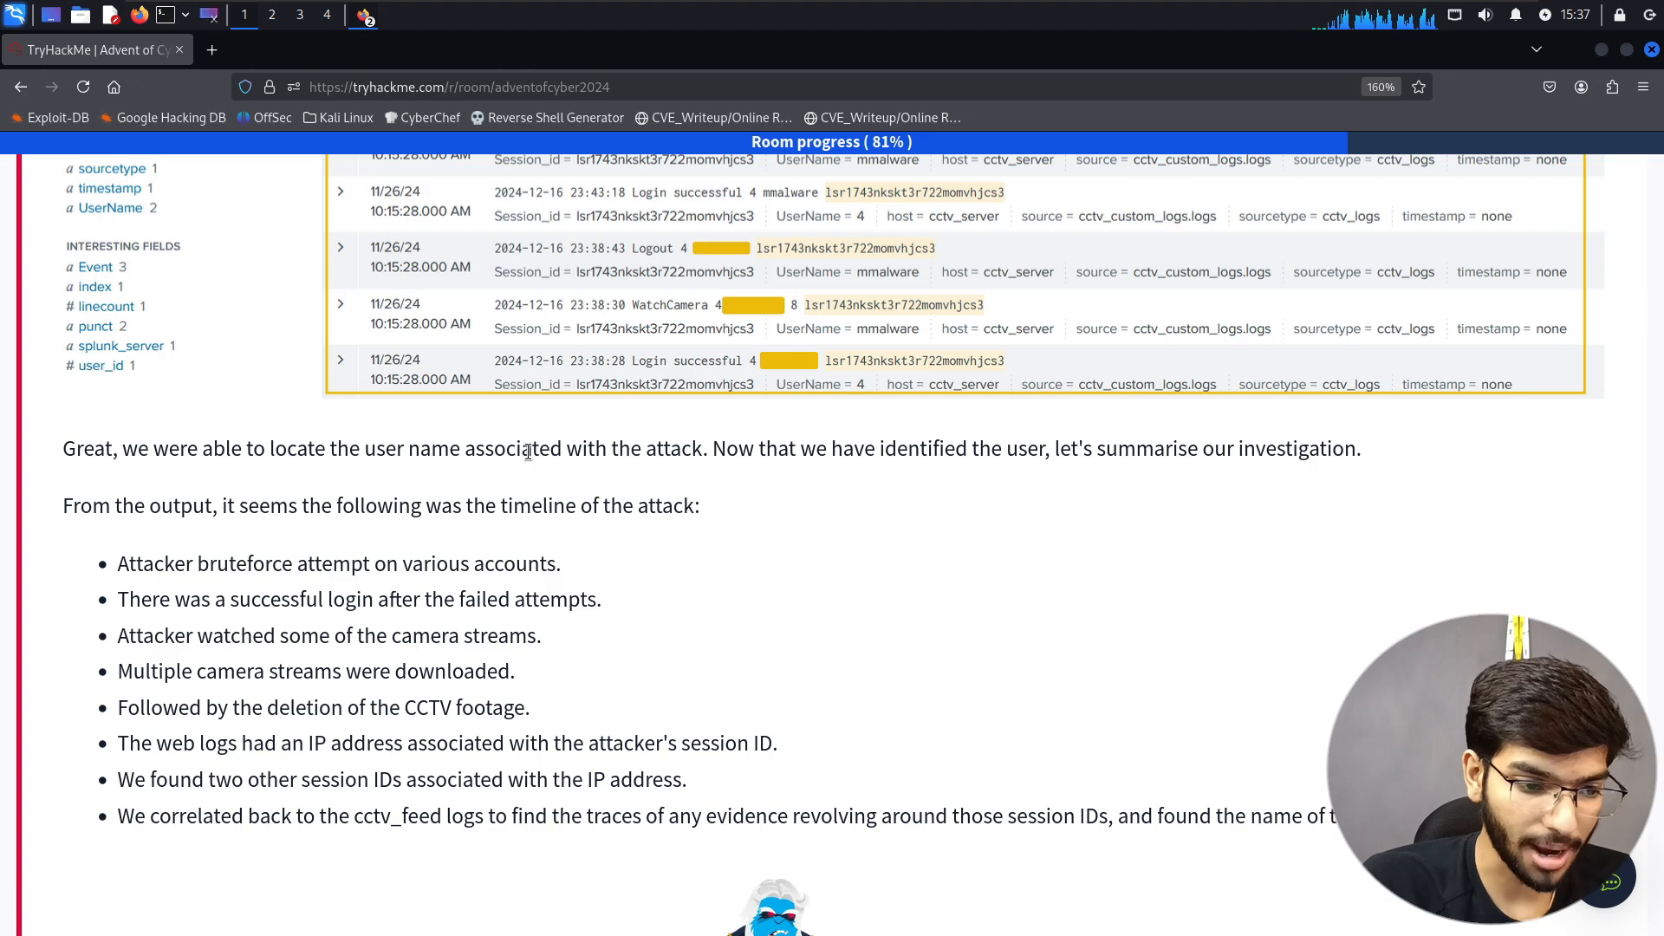
pyautogui.scroll(-2, 527, 451)
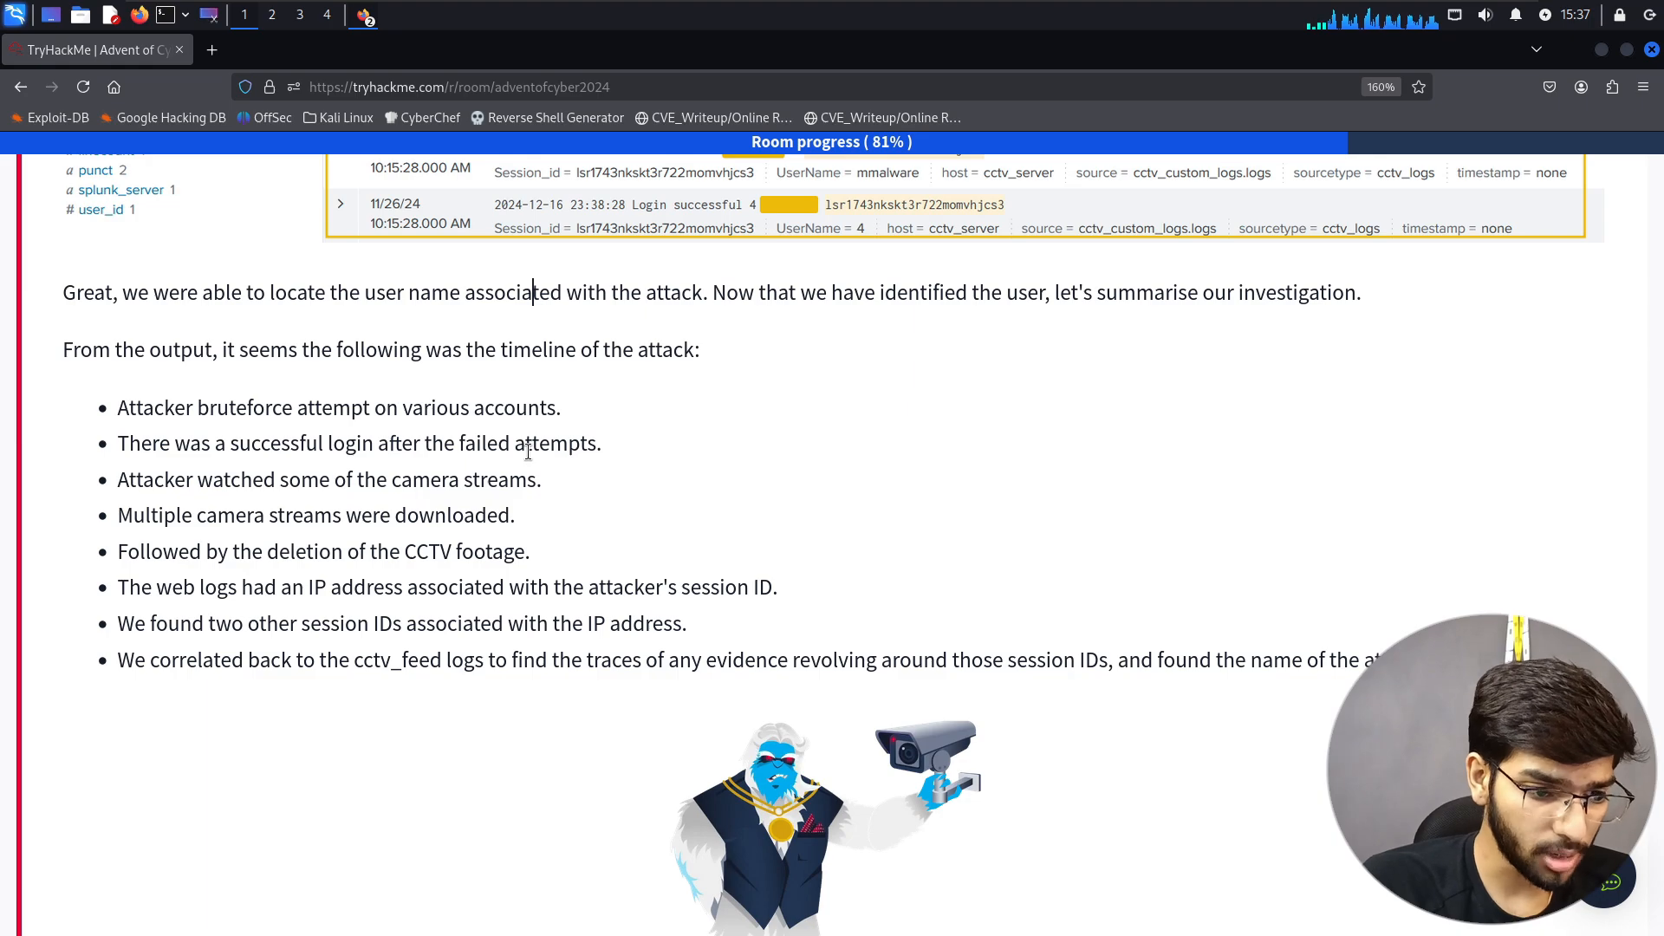
pyautogui.scroll(-3, 528, 452)
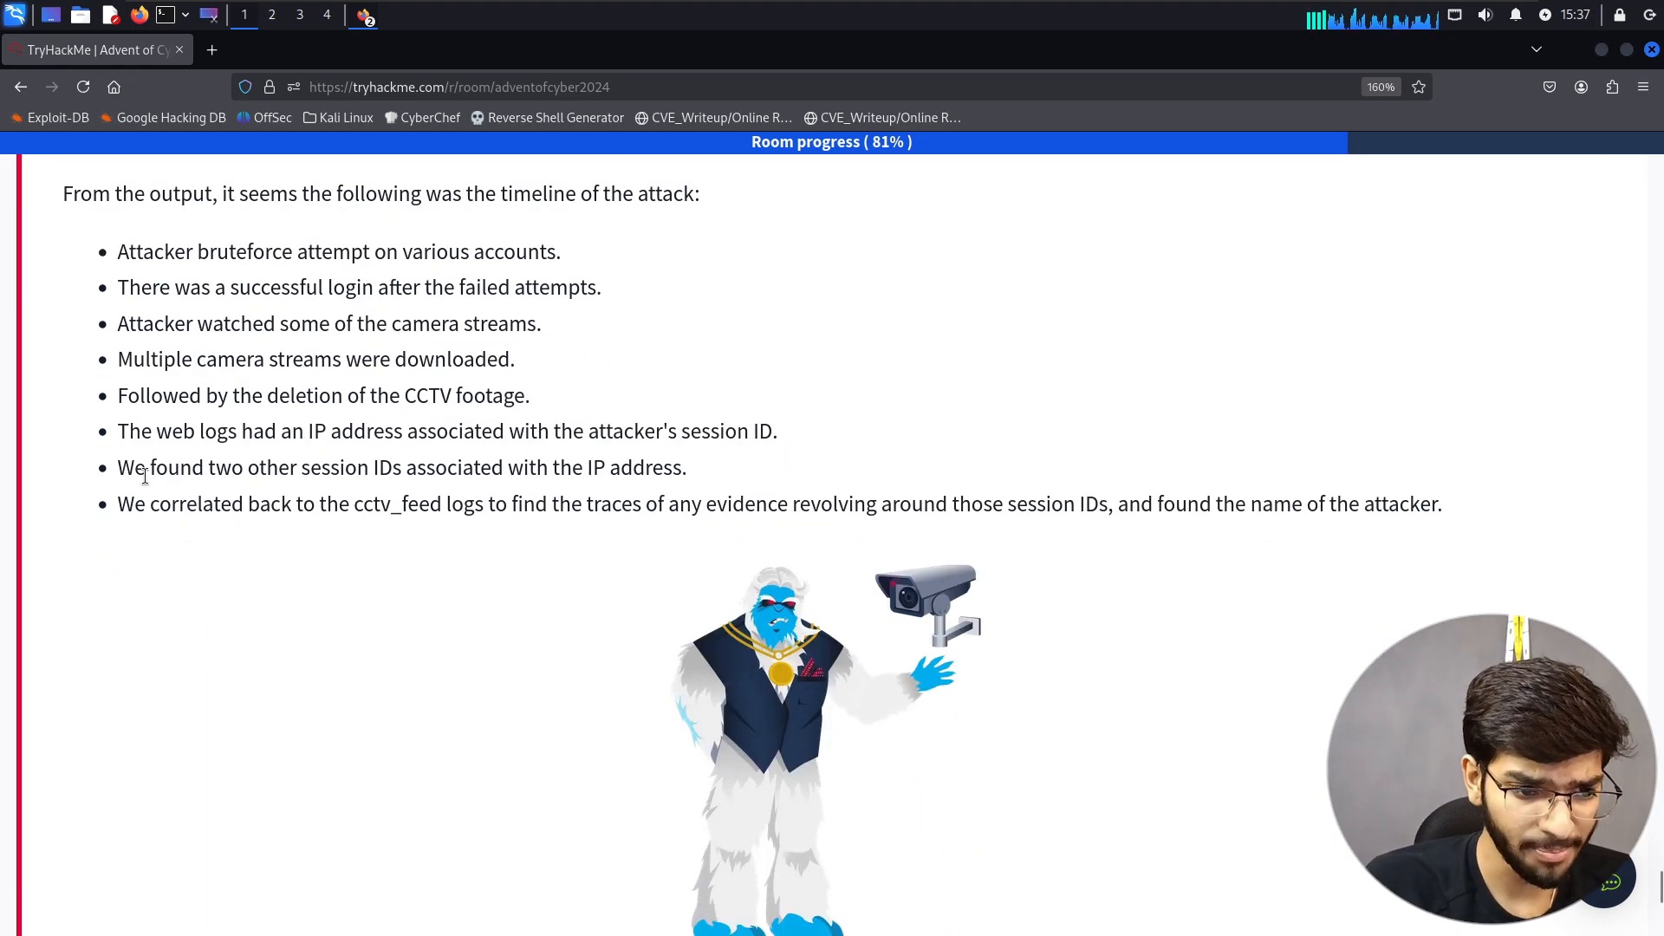
pyautogui.moveTo(119, 468); pyautogui.dragTo(537, 468)
pyautogui.click(537, 469)
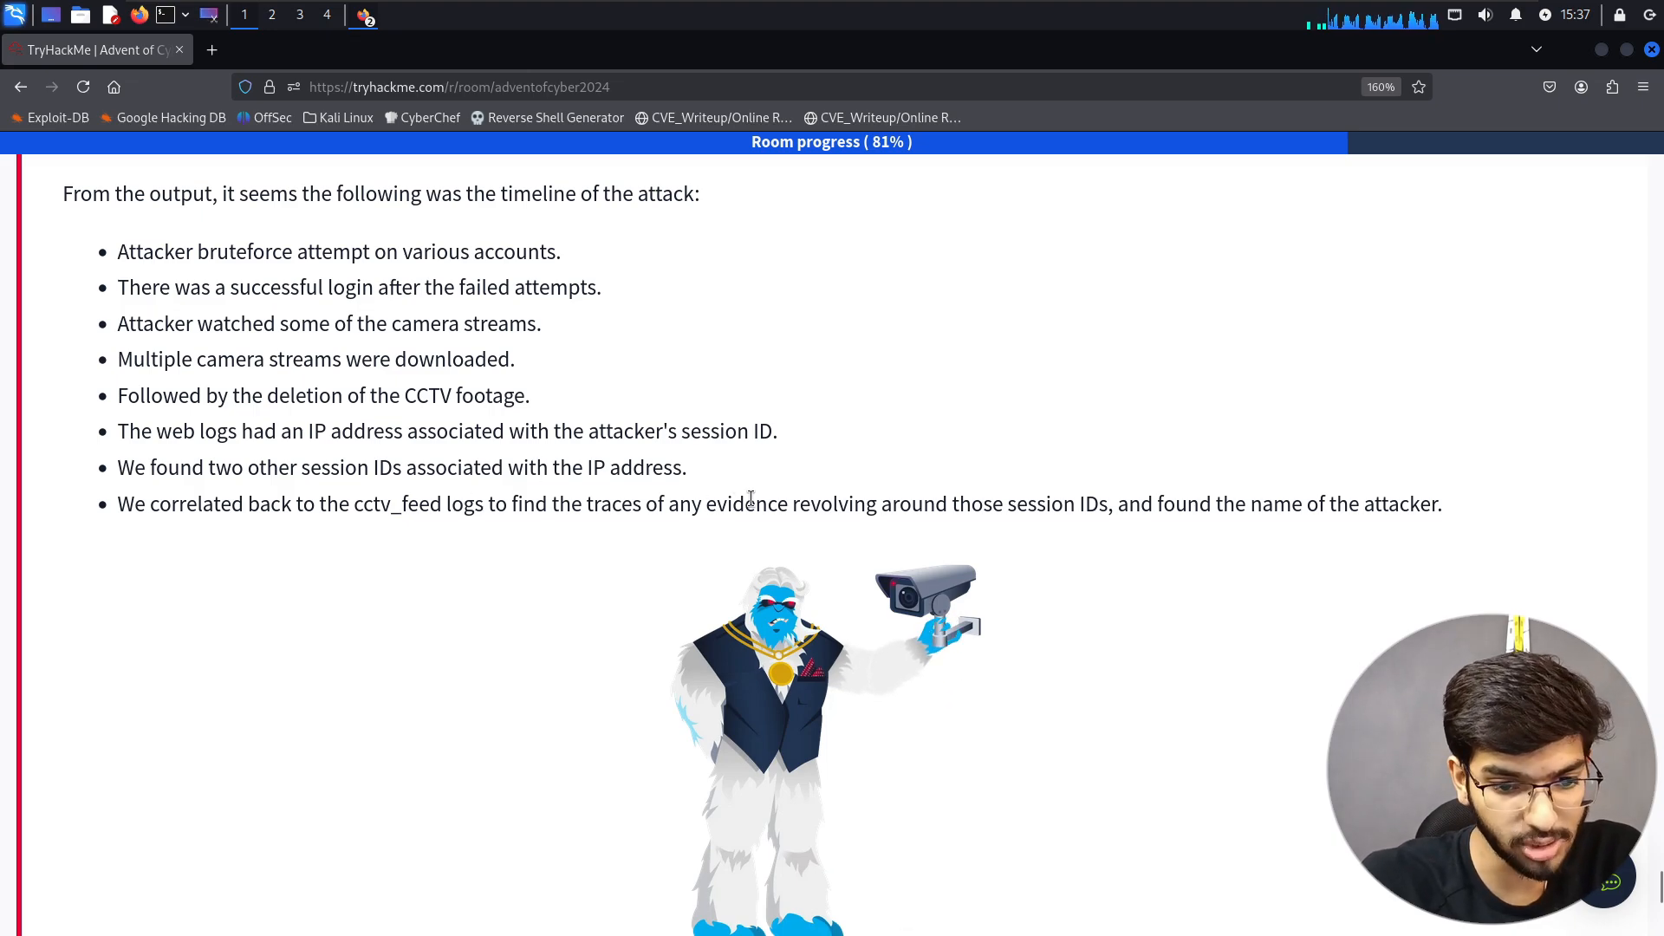
pyautogui.moveTo(751, 499); pyautogui.dragTo(1065, 525)
pyautogui.click(1064, 525)
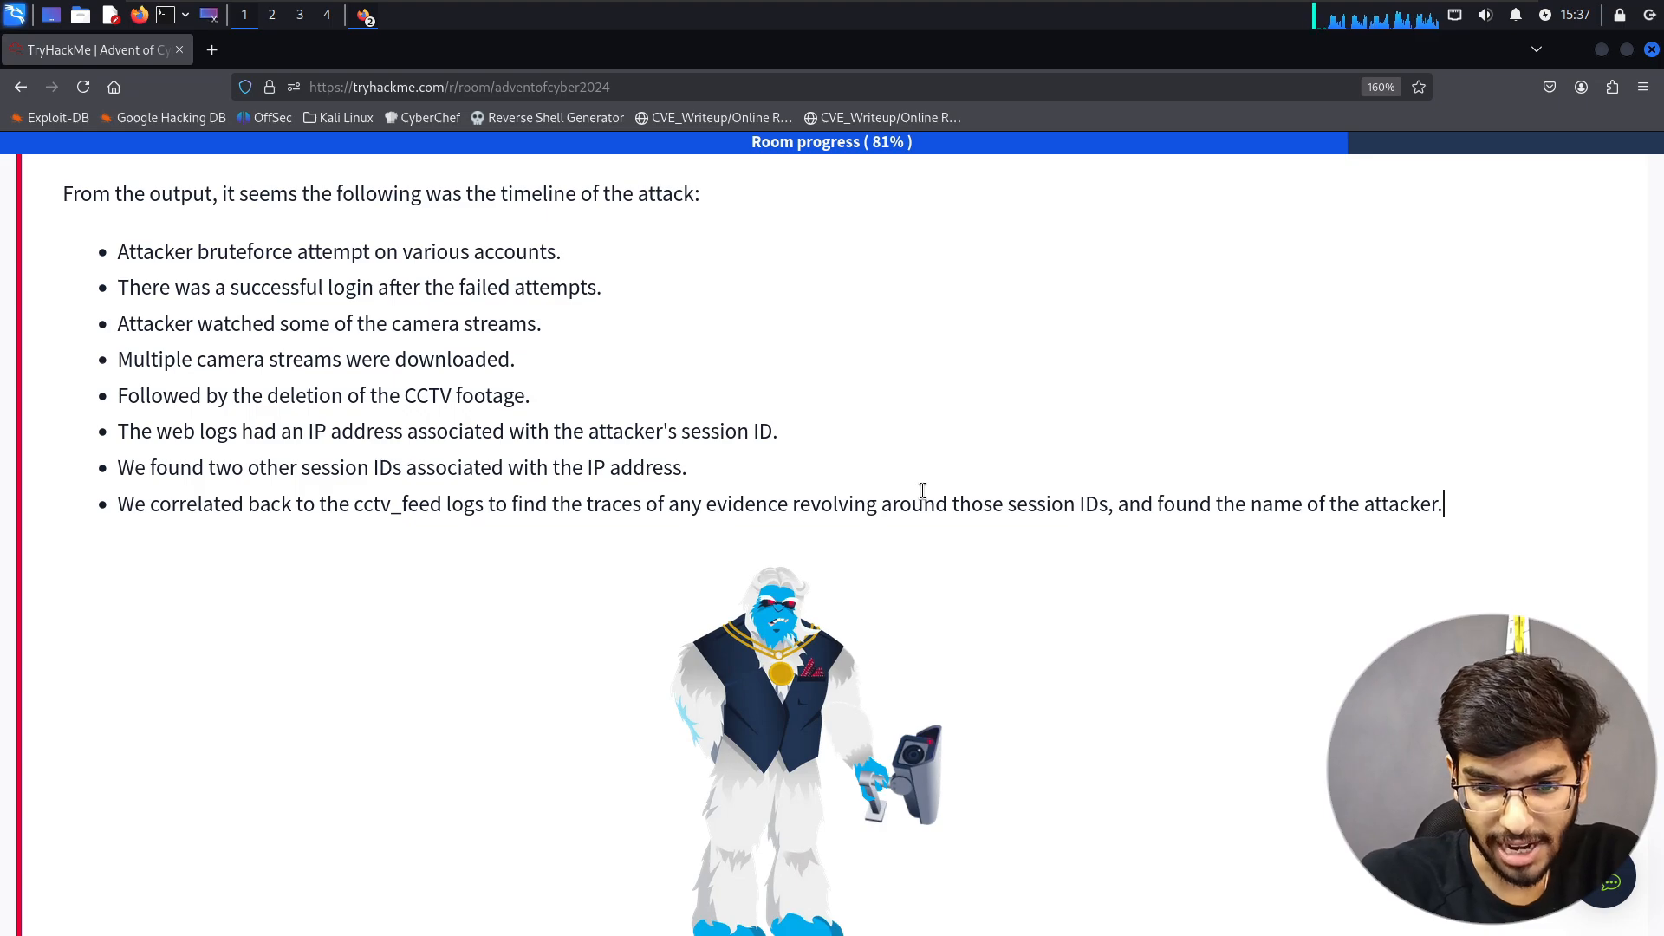
# - Submit "mmalware" as the name of the attacker who deleted the CCTV footage
pyautogui.scroll(-5, 922, 491)
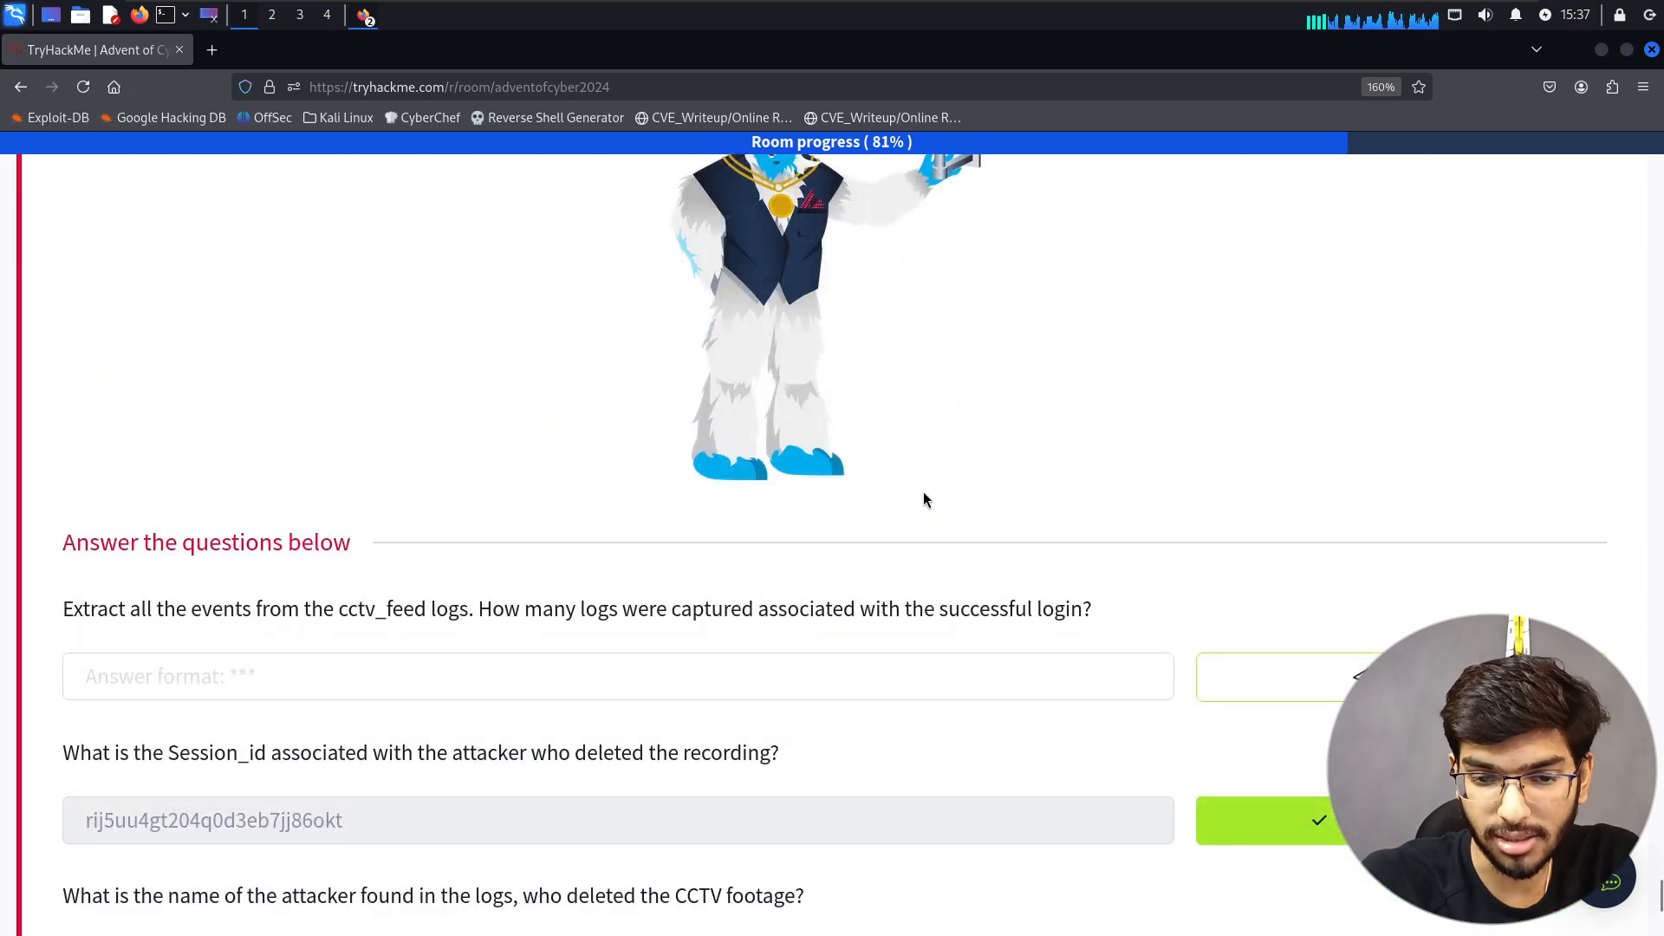
pyautogui.scroll(-3, 924, 494)
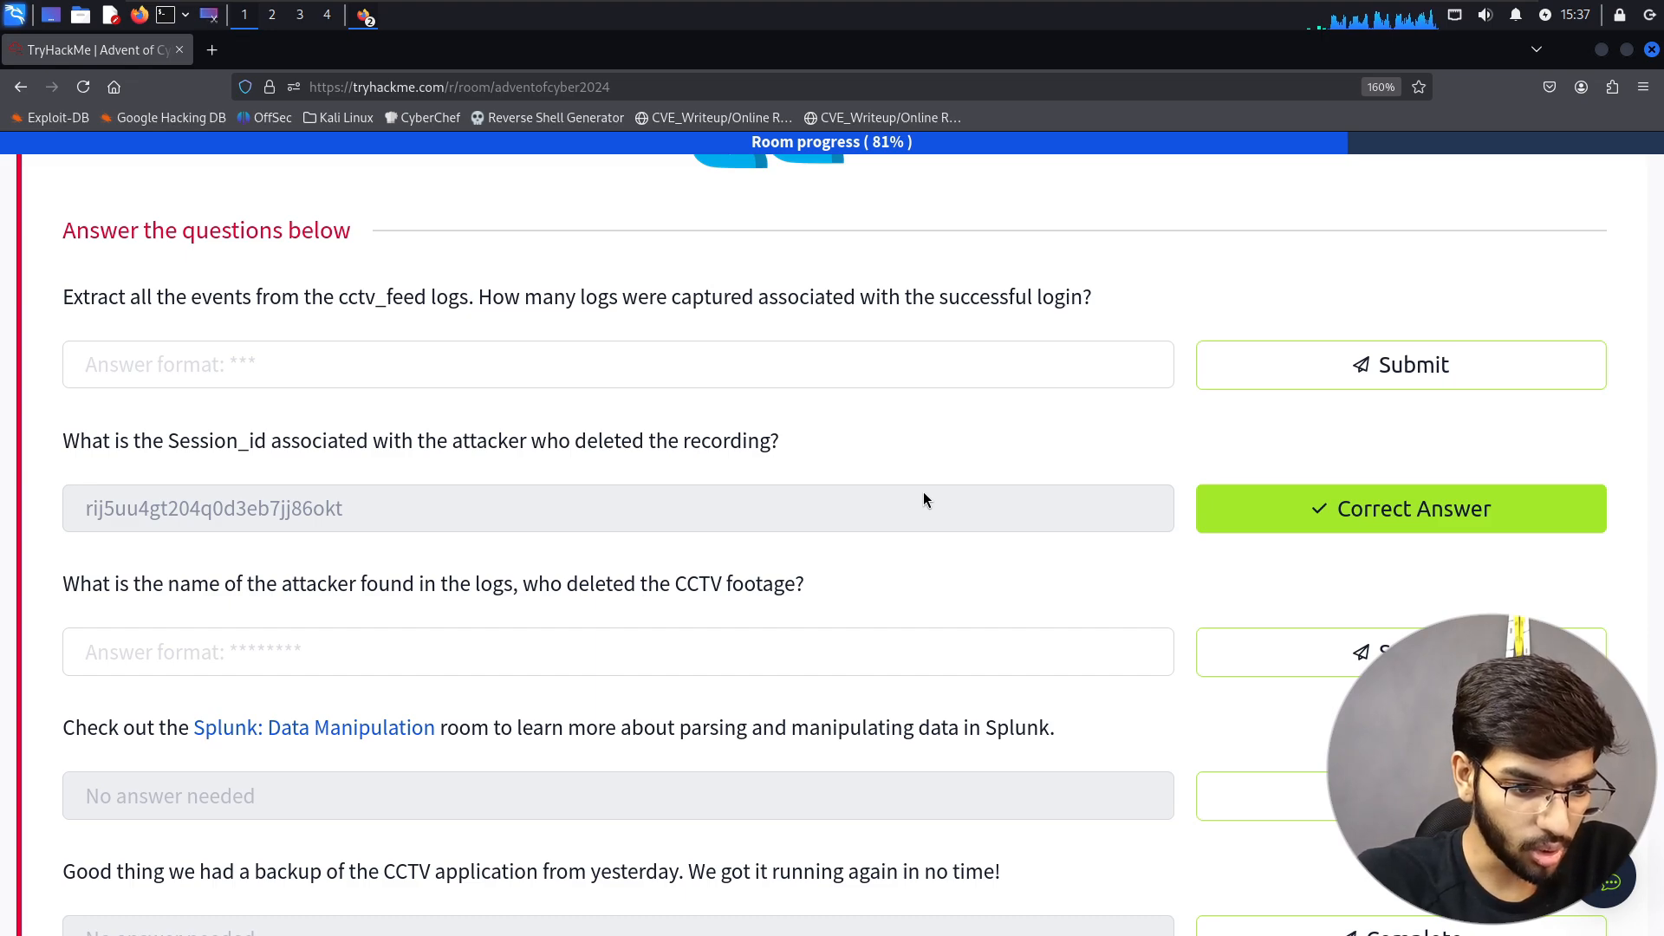
pyautogui.click(489, 643)
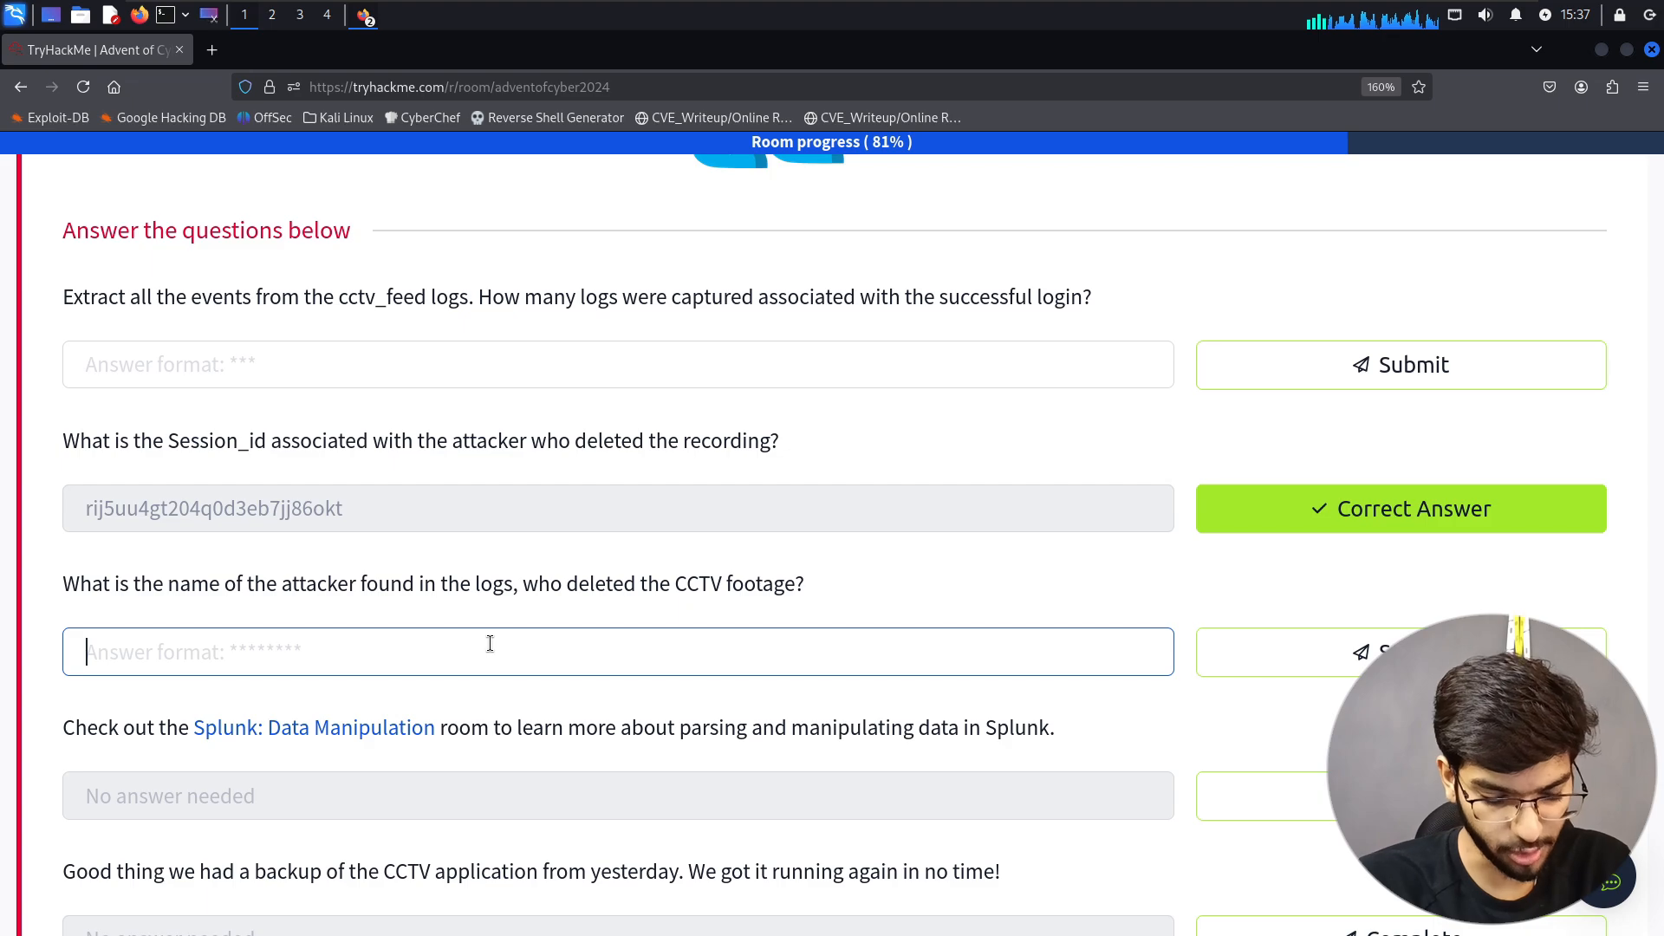
pyautogui.write('m')
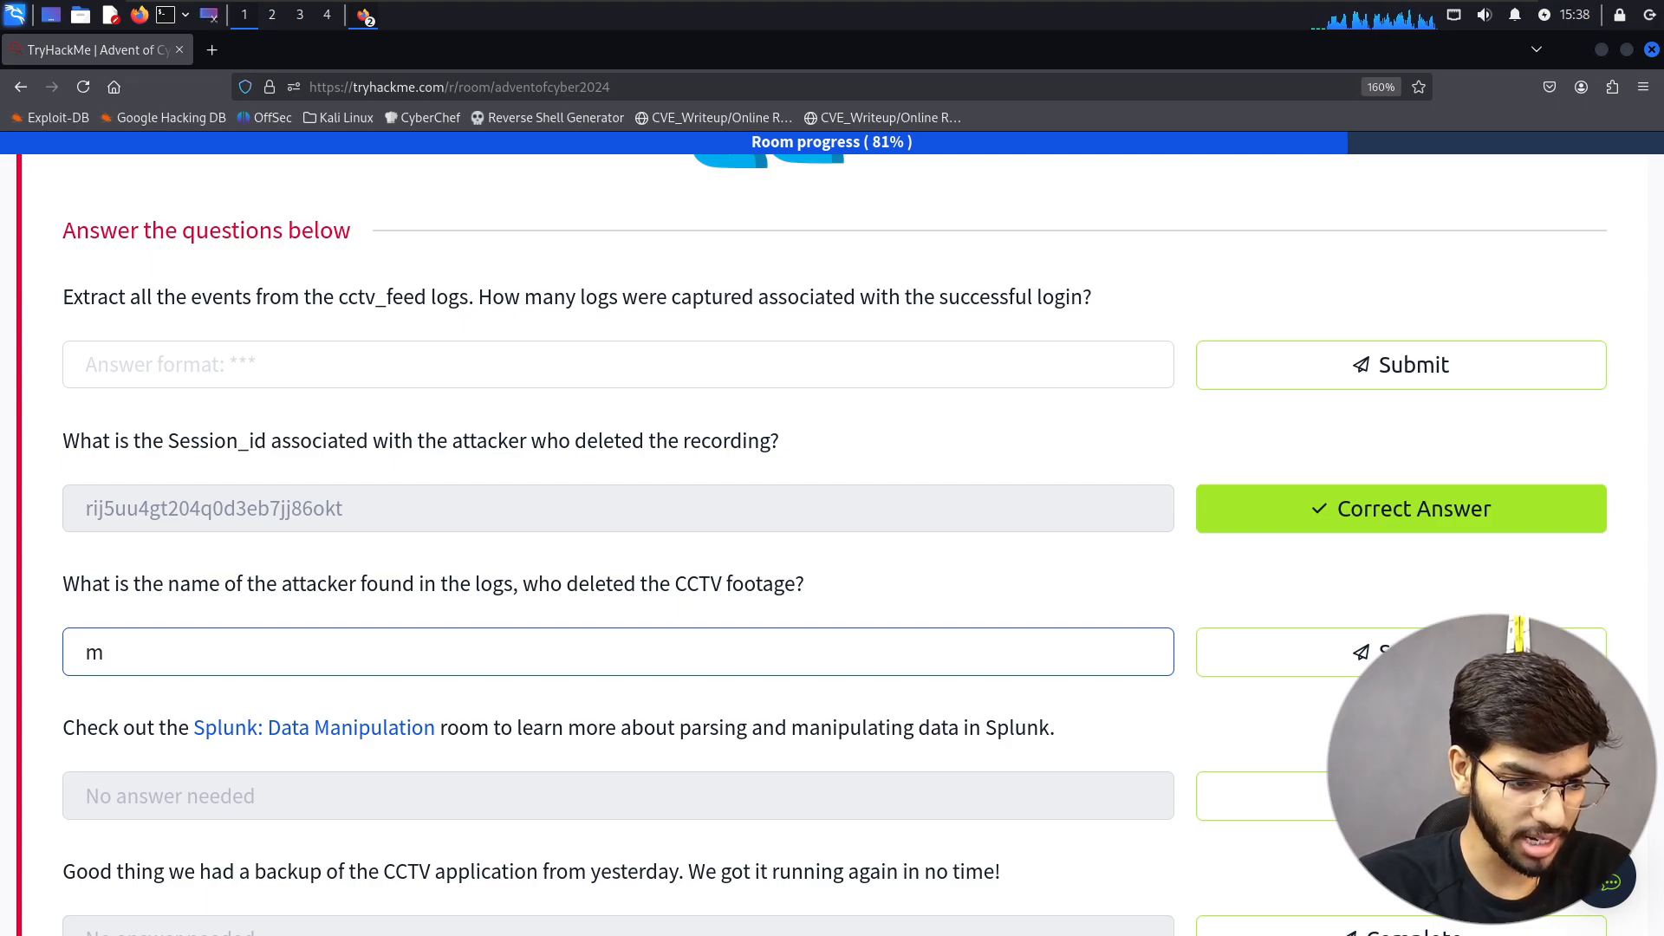
pyautogui.write('malware')
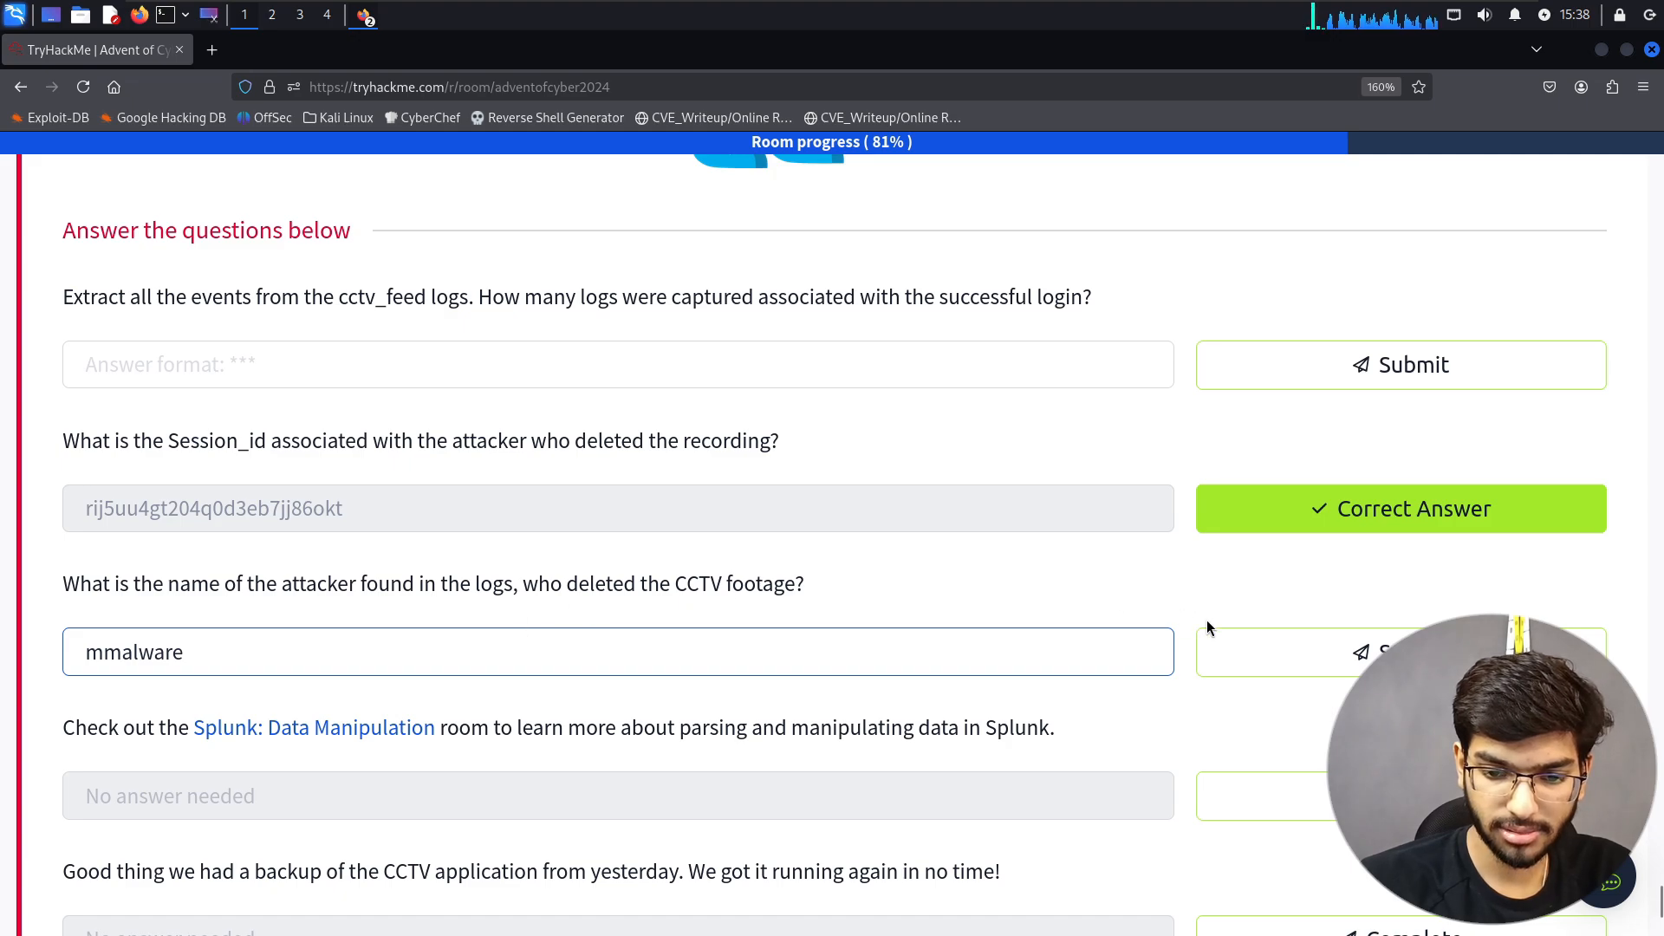
pyautogui.click(1282, 655)
# - Return to Splunk, remove the session ID filter from the search and run index=cctv_feed alone
pyautogui.click(563, 354)
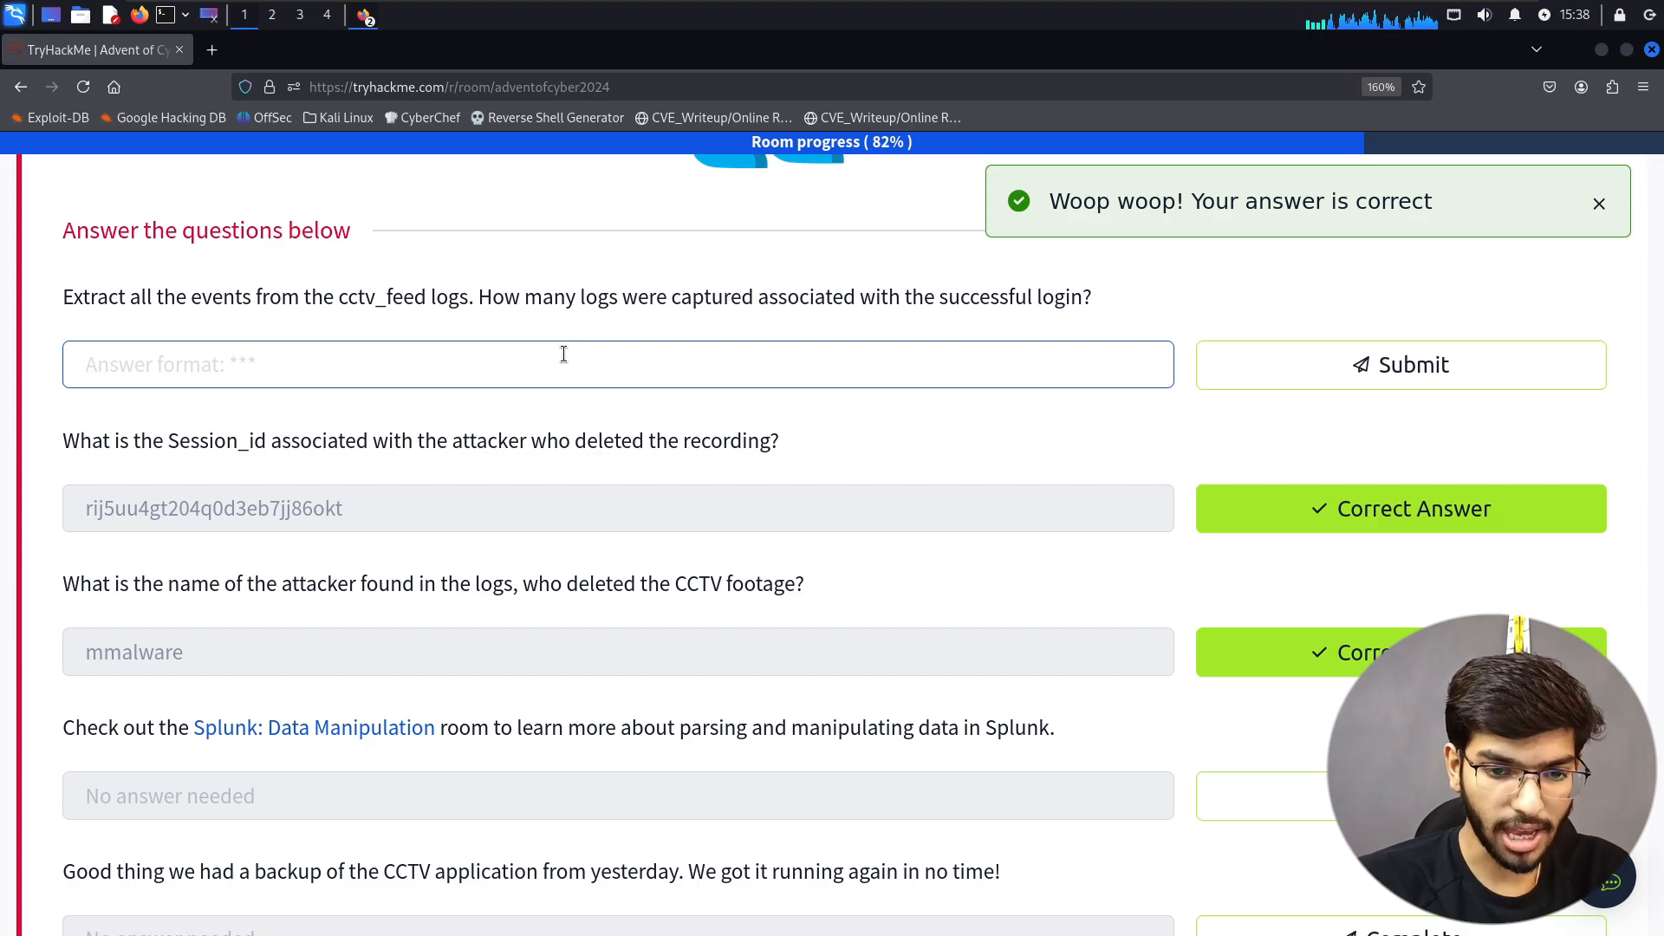
pyautogui.scroll(3, 563, 353)
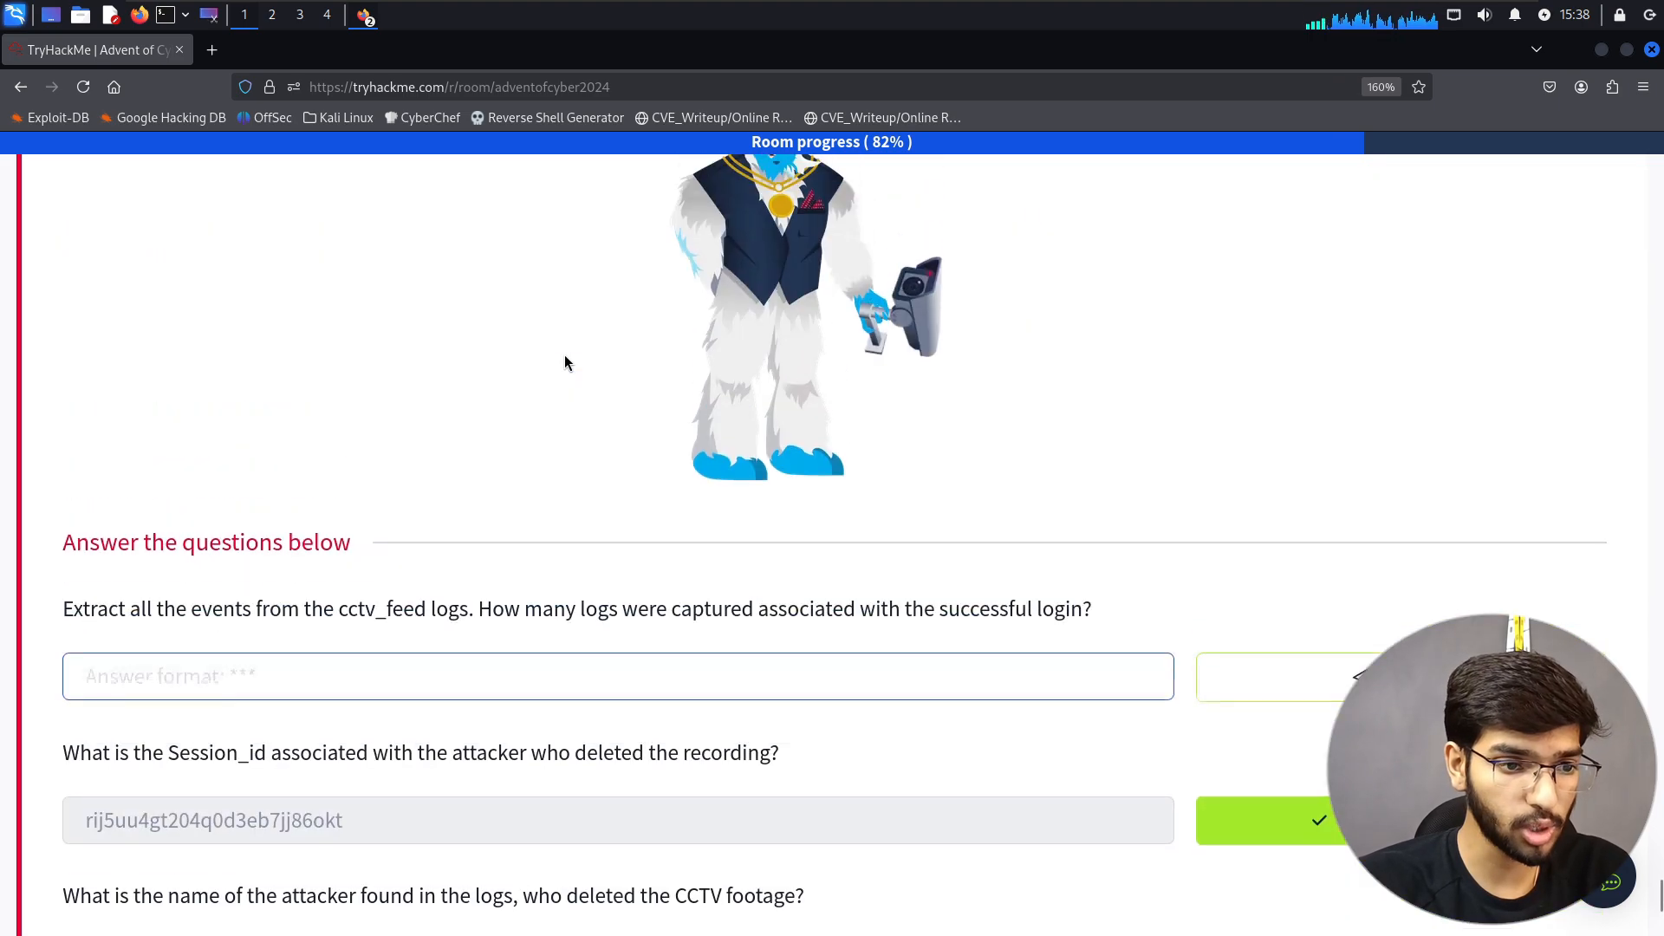
pyautogui.hotkey('alt', 'Tab')
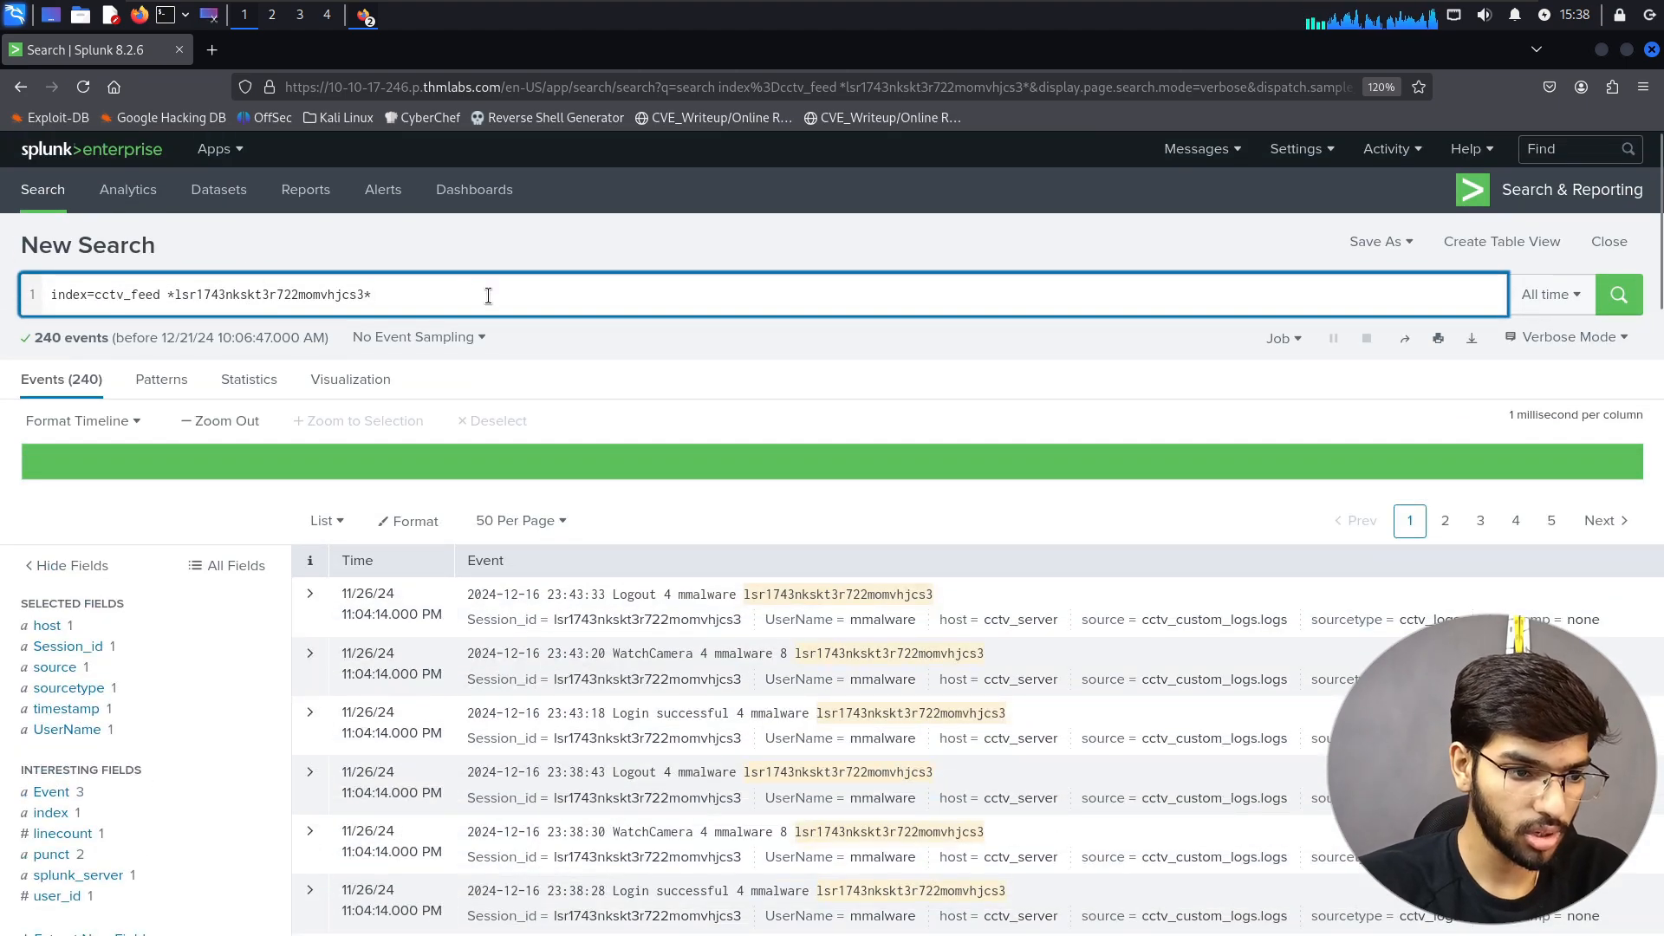
pyautogui.moveTo(488, 296); pyautogui.dragTo(165, 295)
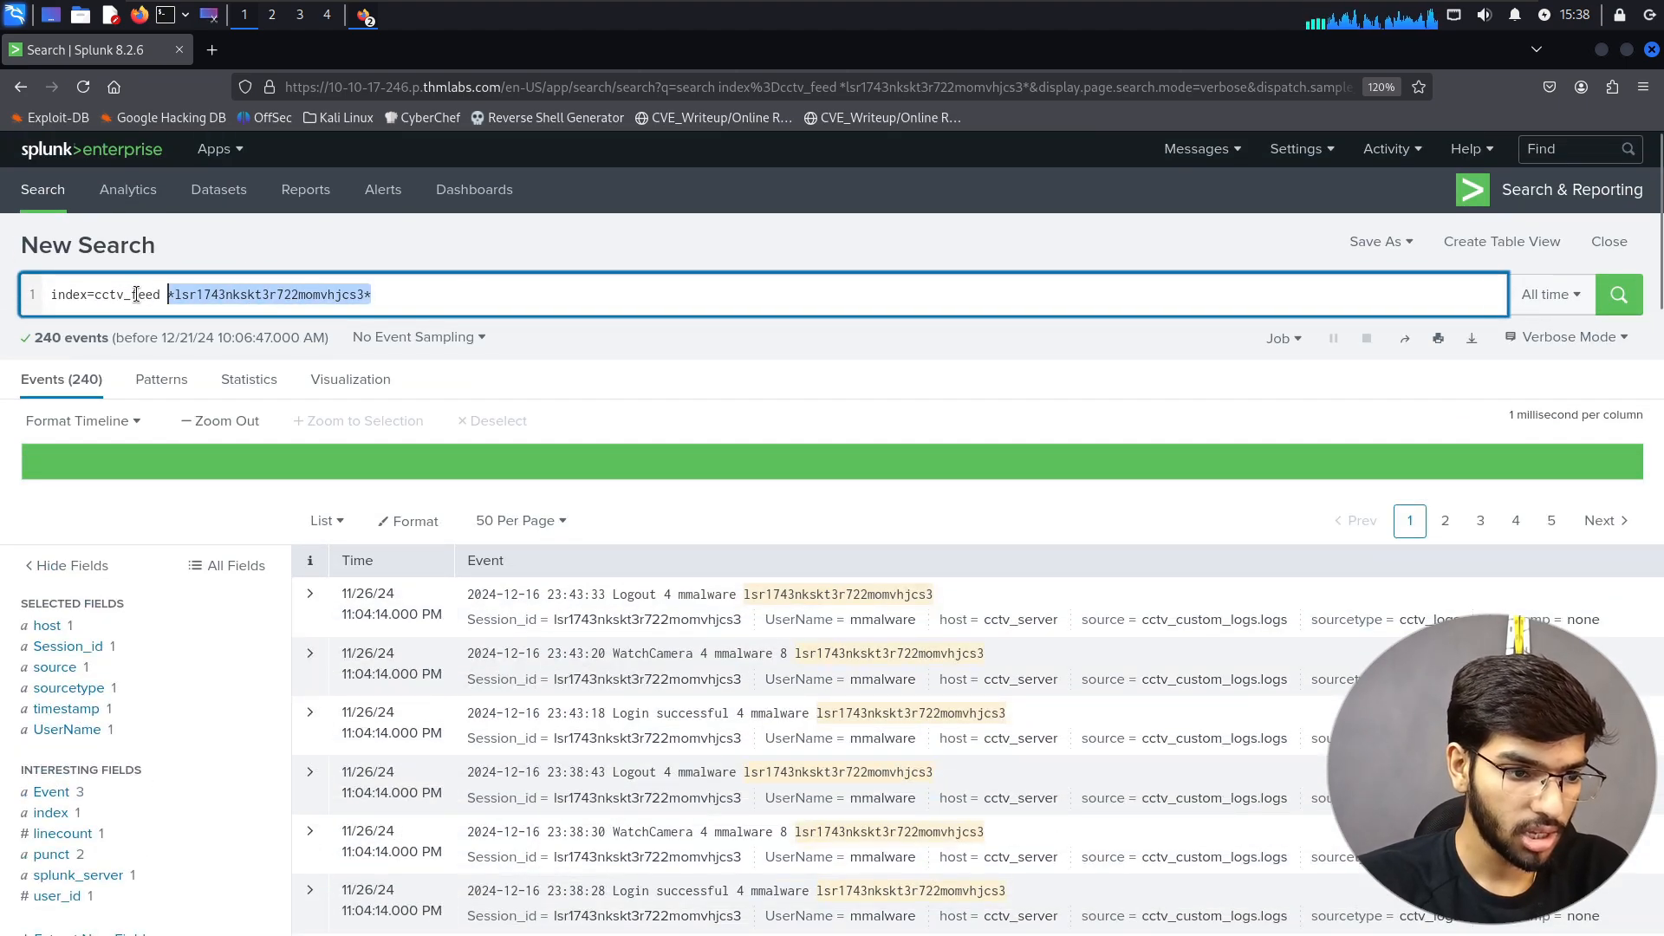
pyautogui.moveTo(485, 296); pyautogui.dragTo(162, 297)
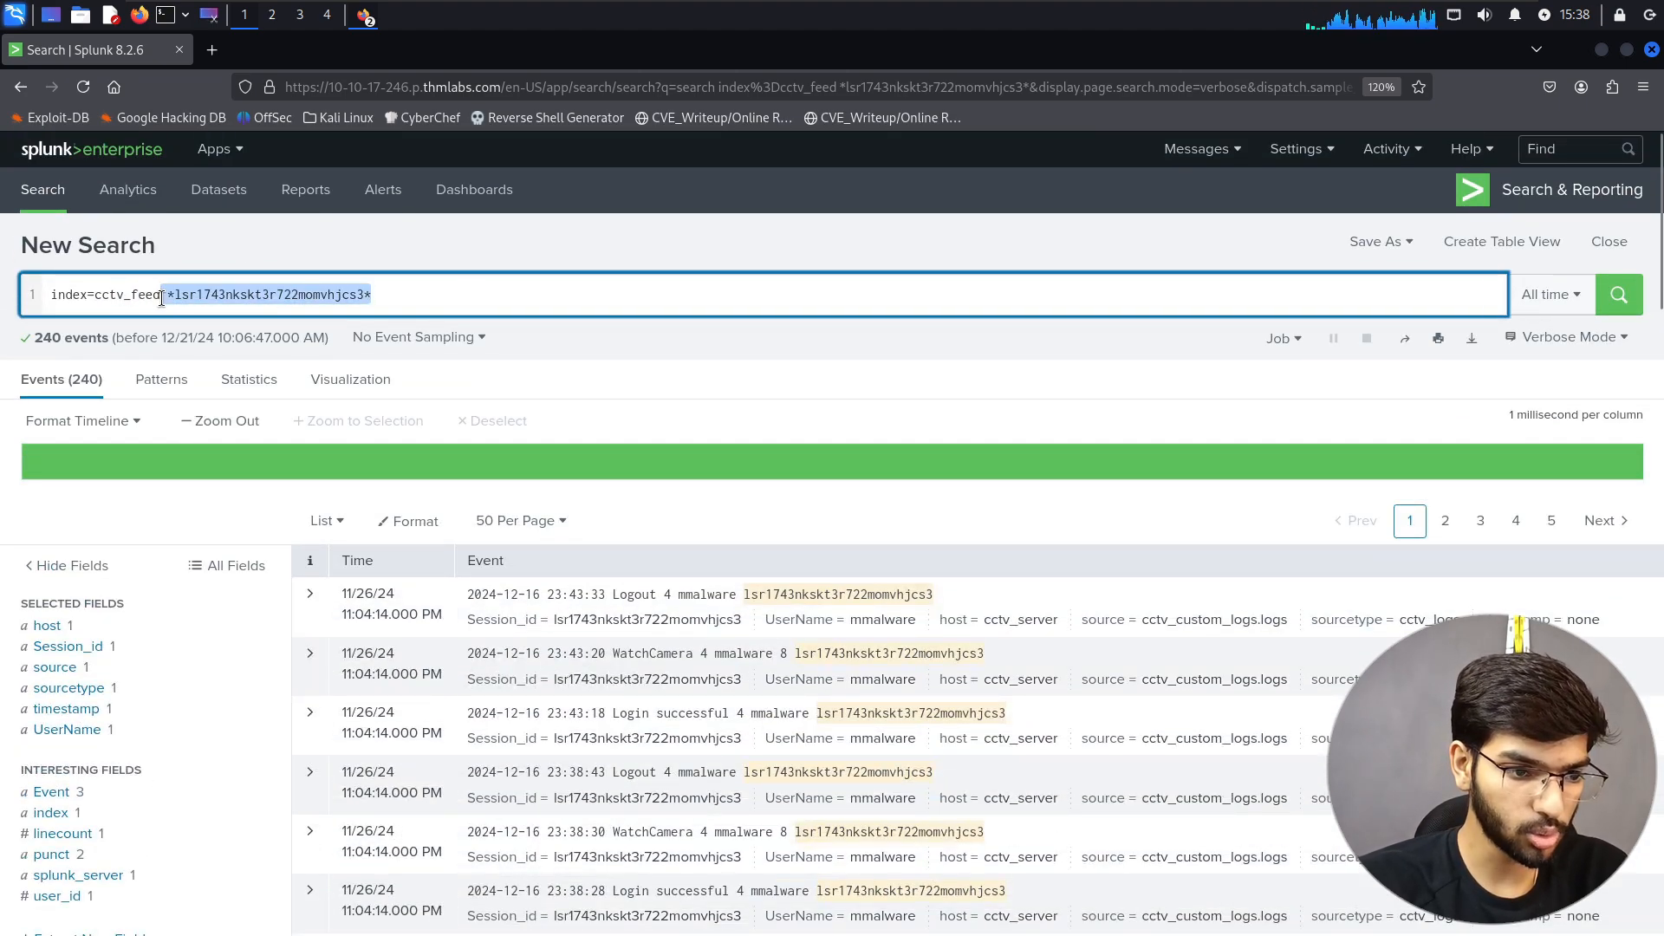
pyautogui.press('BackSpace')
pyautogui.press('Return')
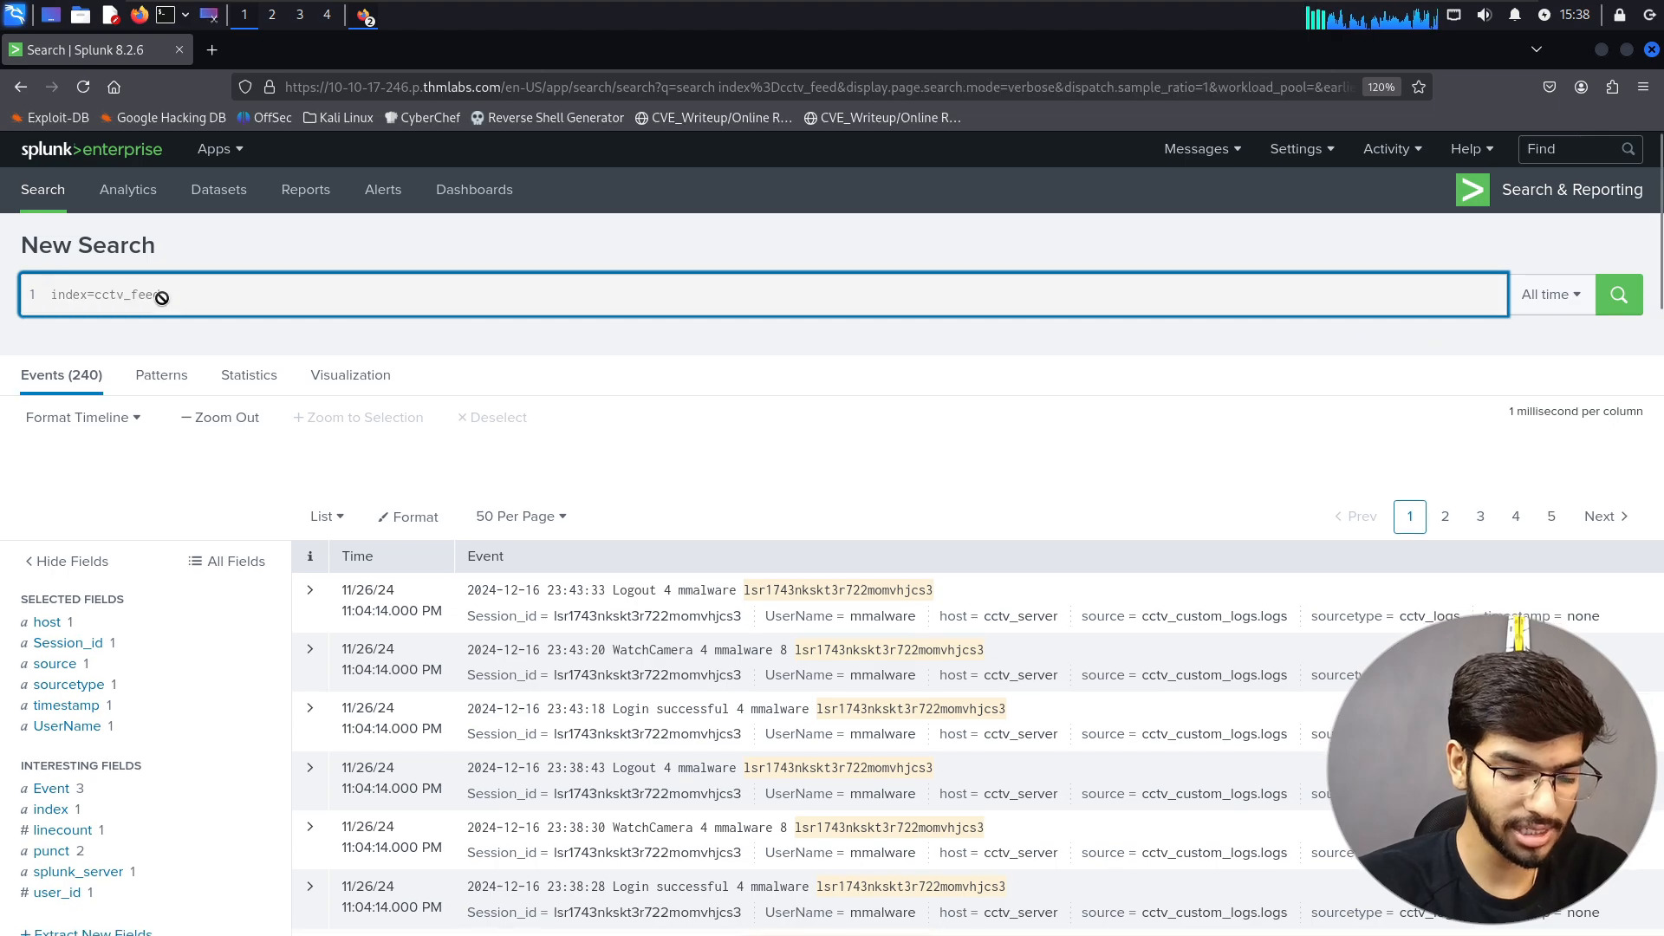
# - Check TryHackMe's successful login question, then inspect the Session_id and Event field summaries in Splunk for the event count
pyautogui.hotkey('alt', 'Tab')
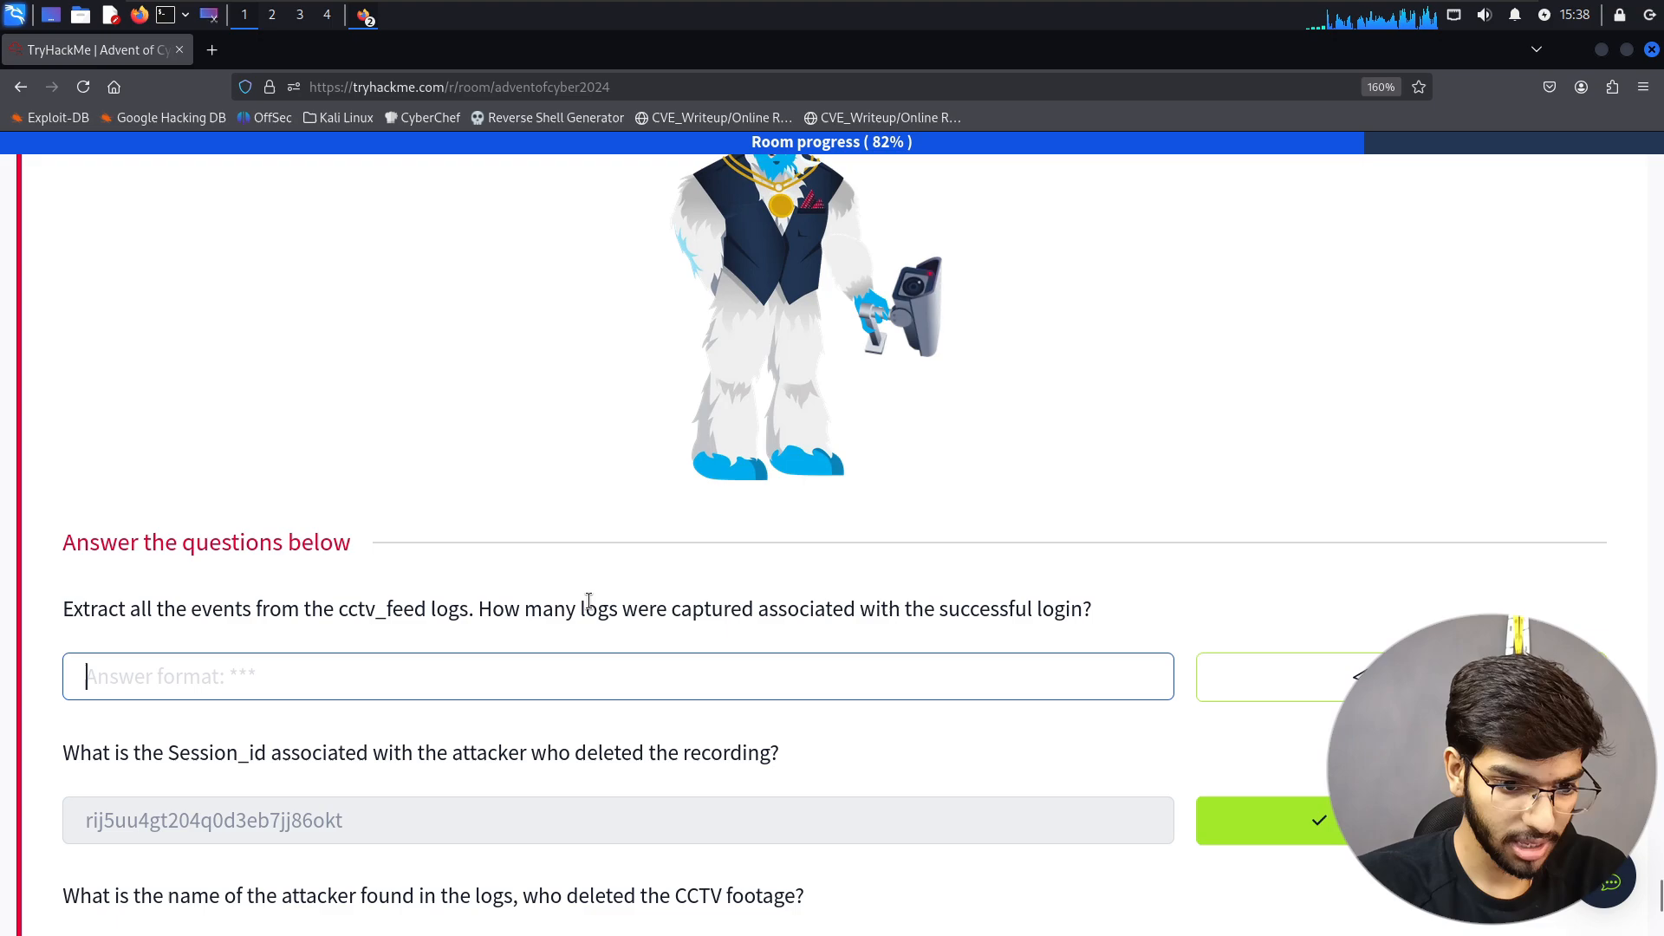
pyautogui.hotkey('alt', 'Tab')
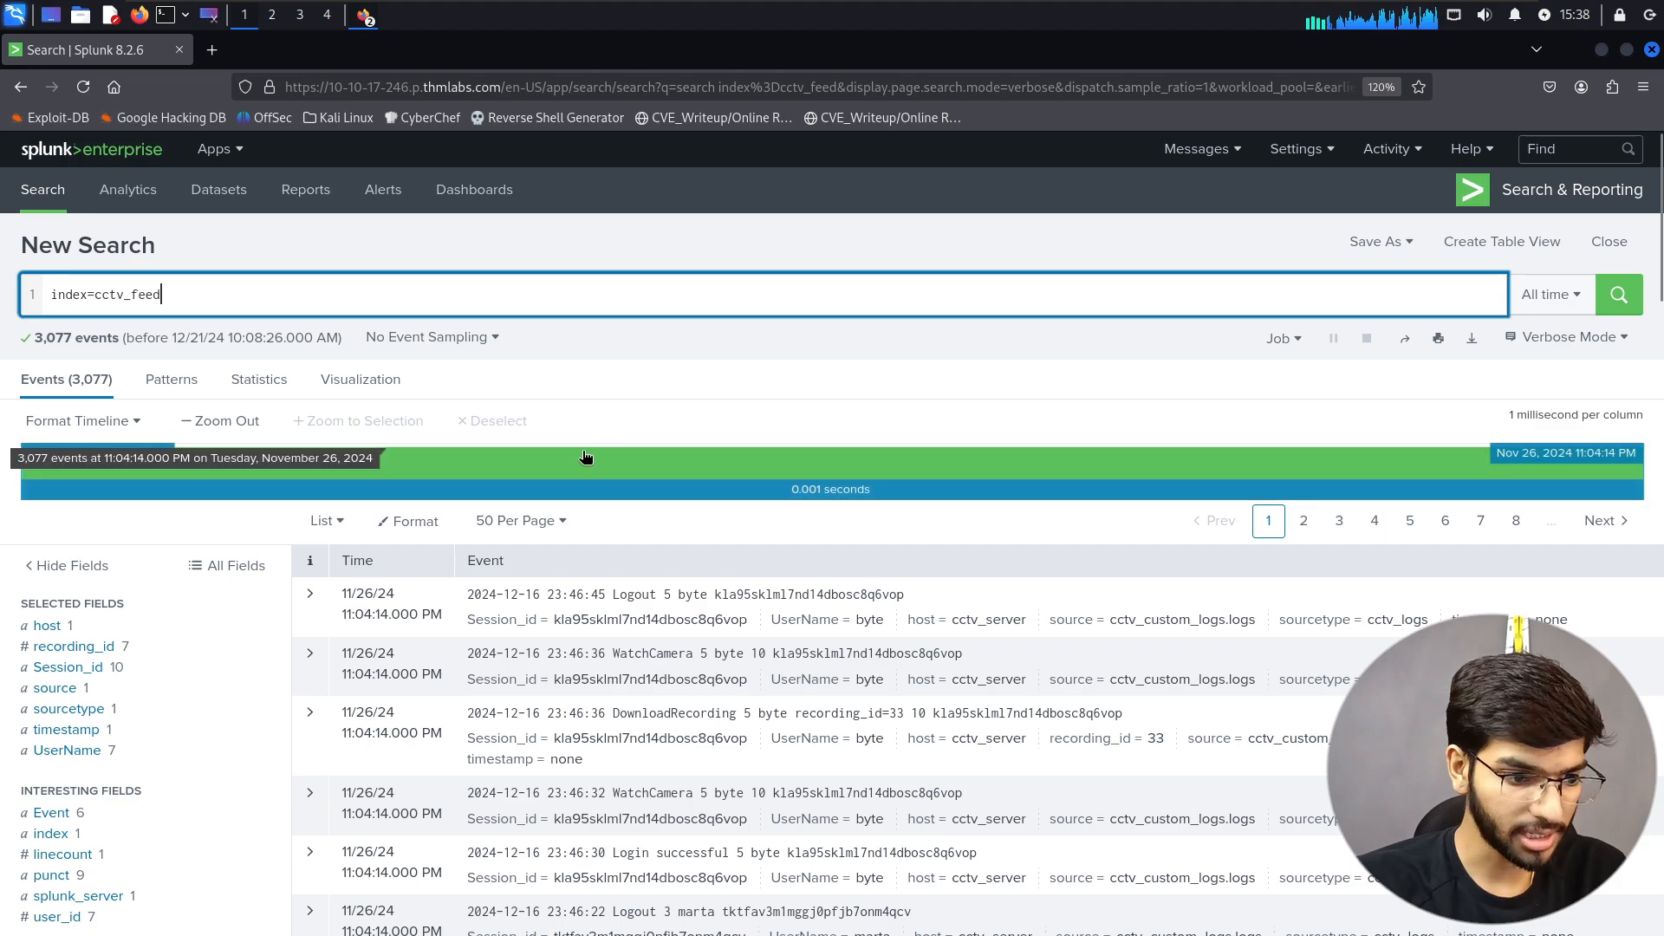
pyautogui.click(63, 669)
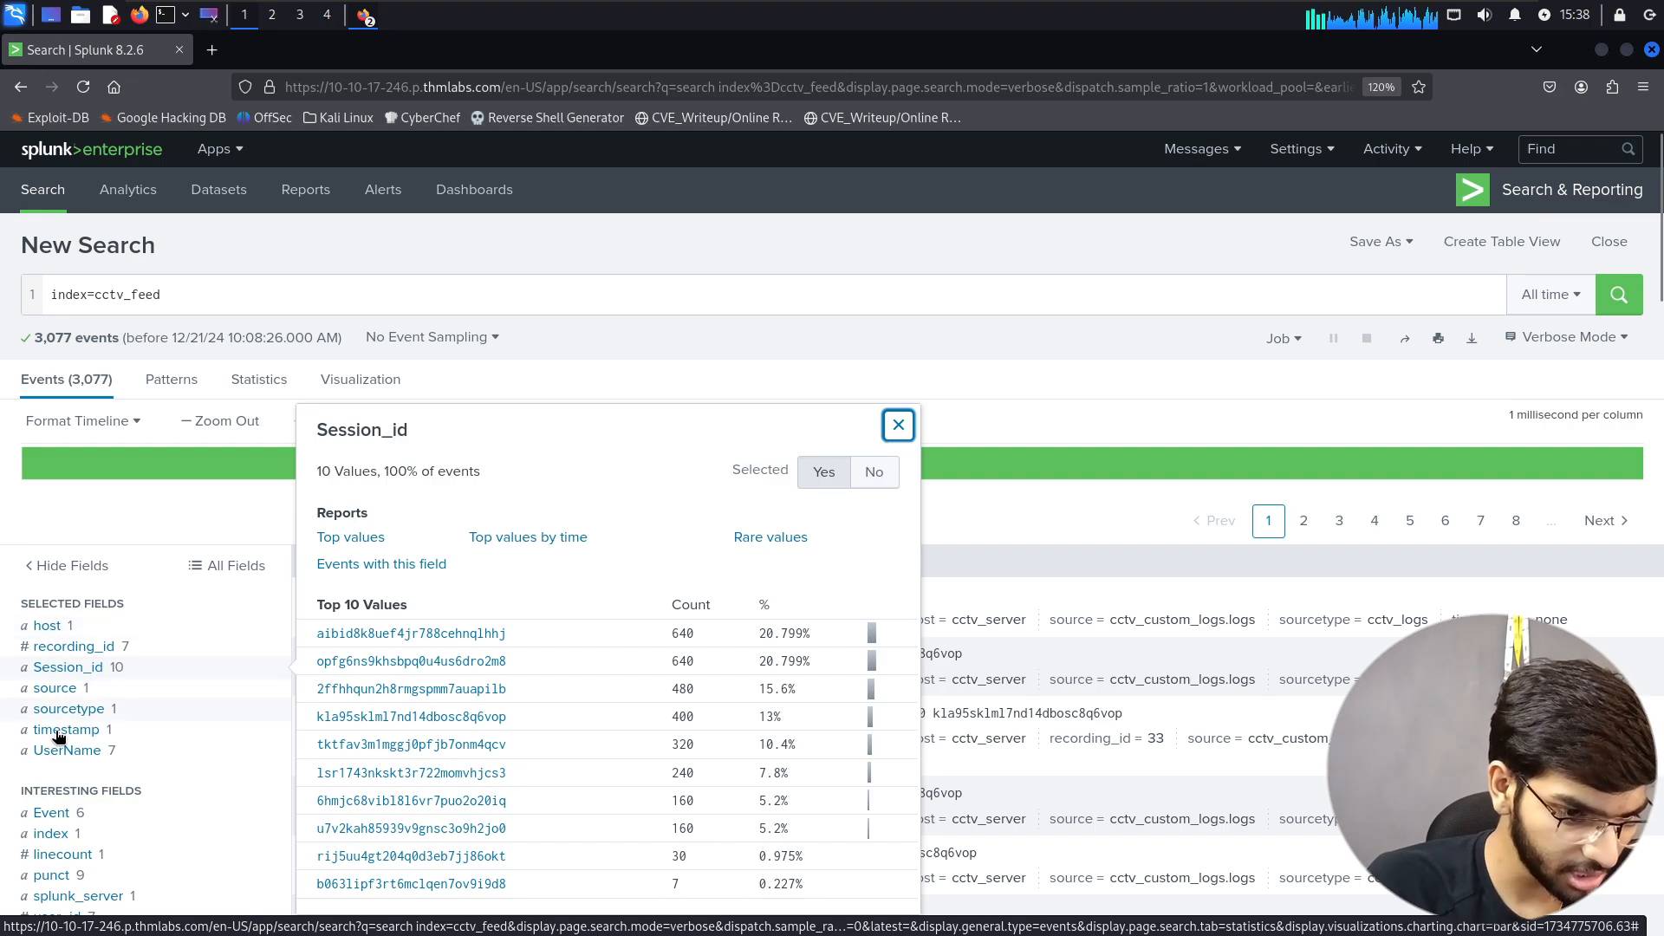
pyautogui.scroll(-2, 57, 732)
pyautogui.click(52, 694)
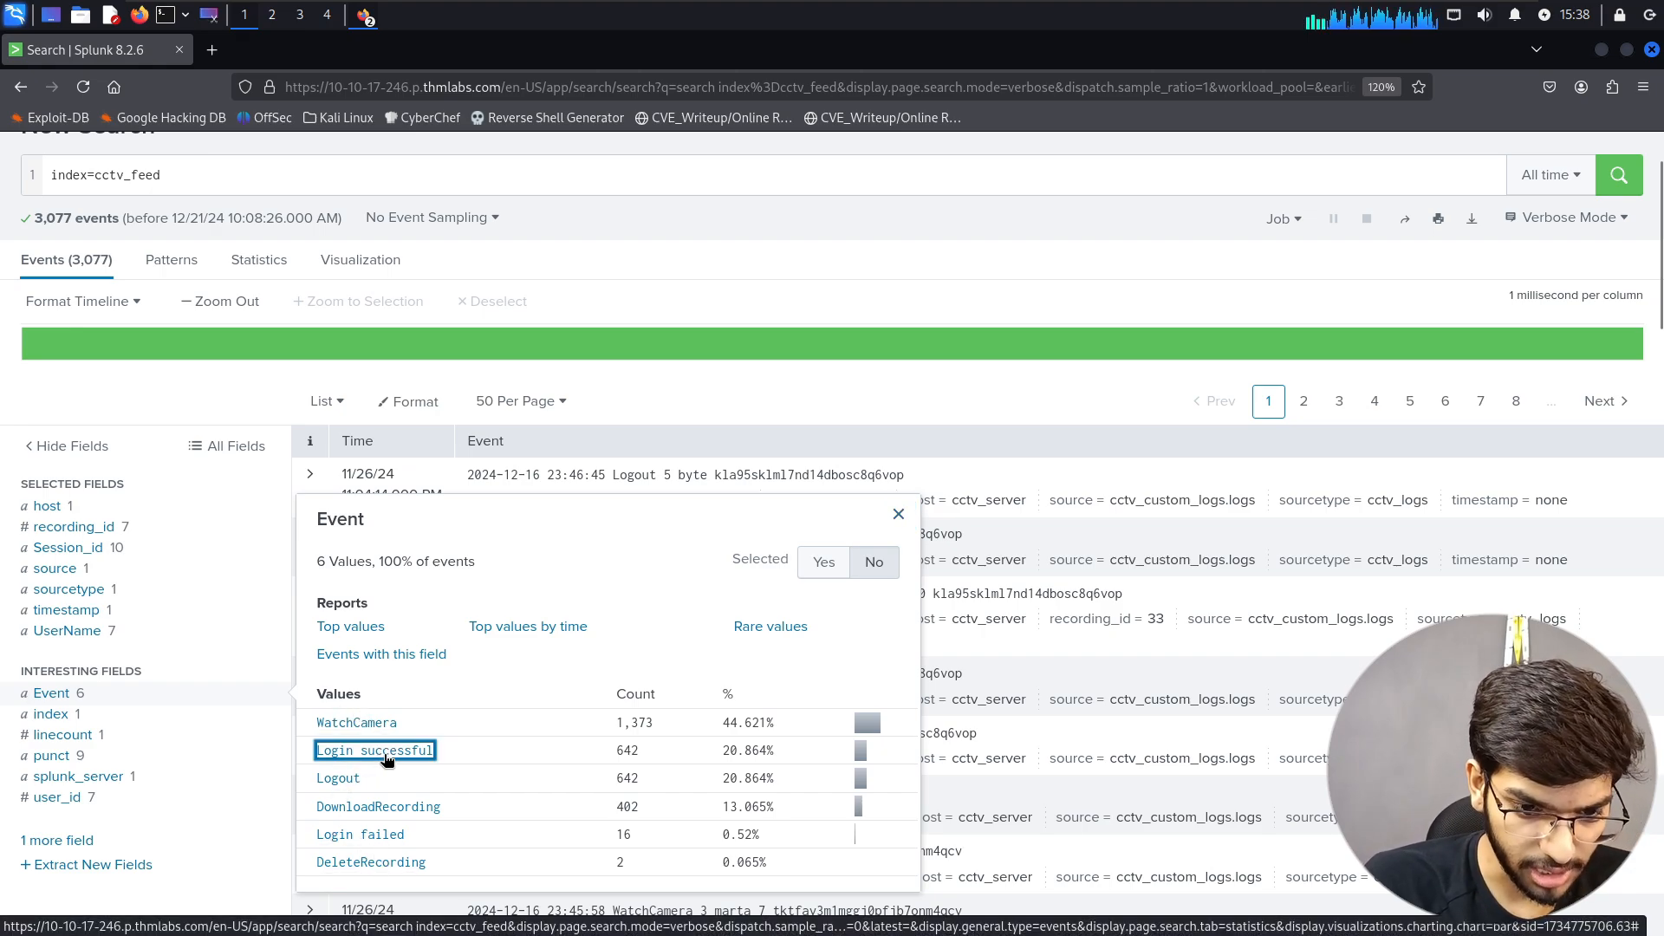
# - Submit 642 on TryHackMe as the number of cctv_feed logs associated with the successful login
pyautogui.hotkey('alt', 'Tab')
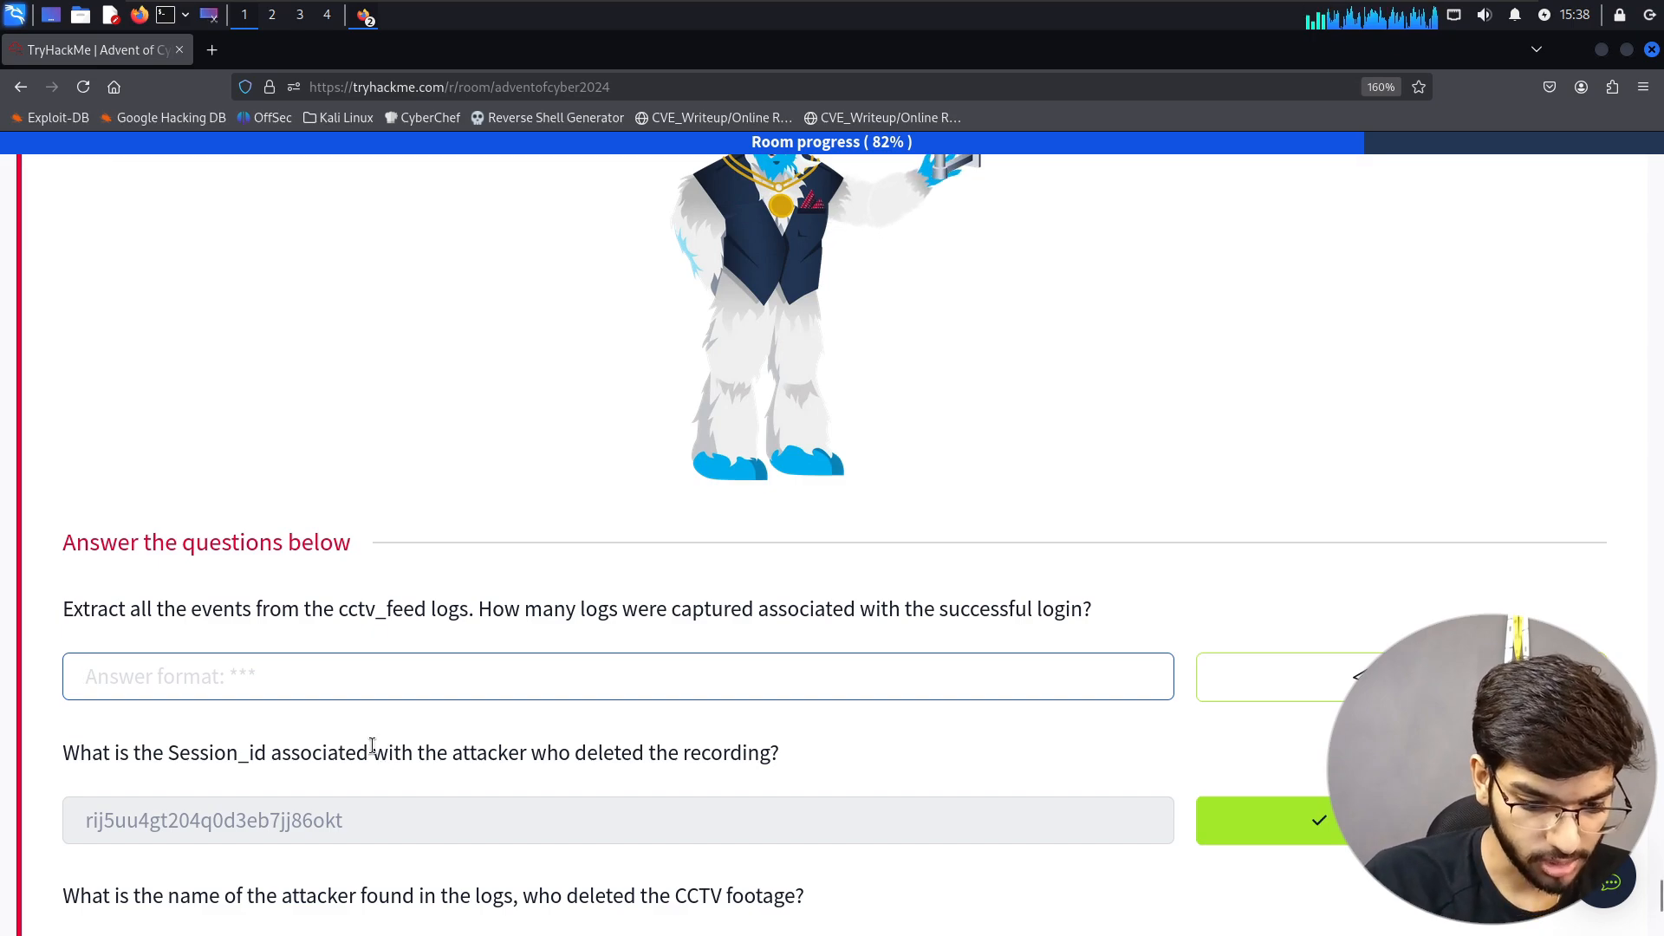
pyautogui.write('642')
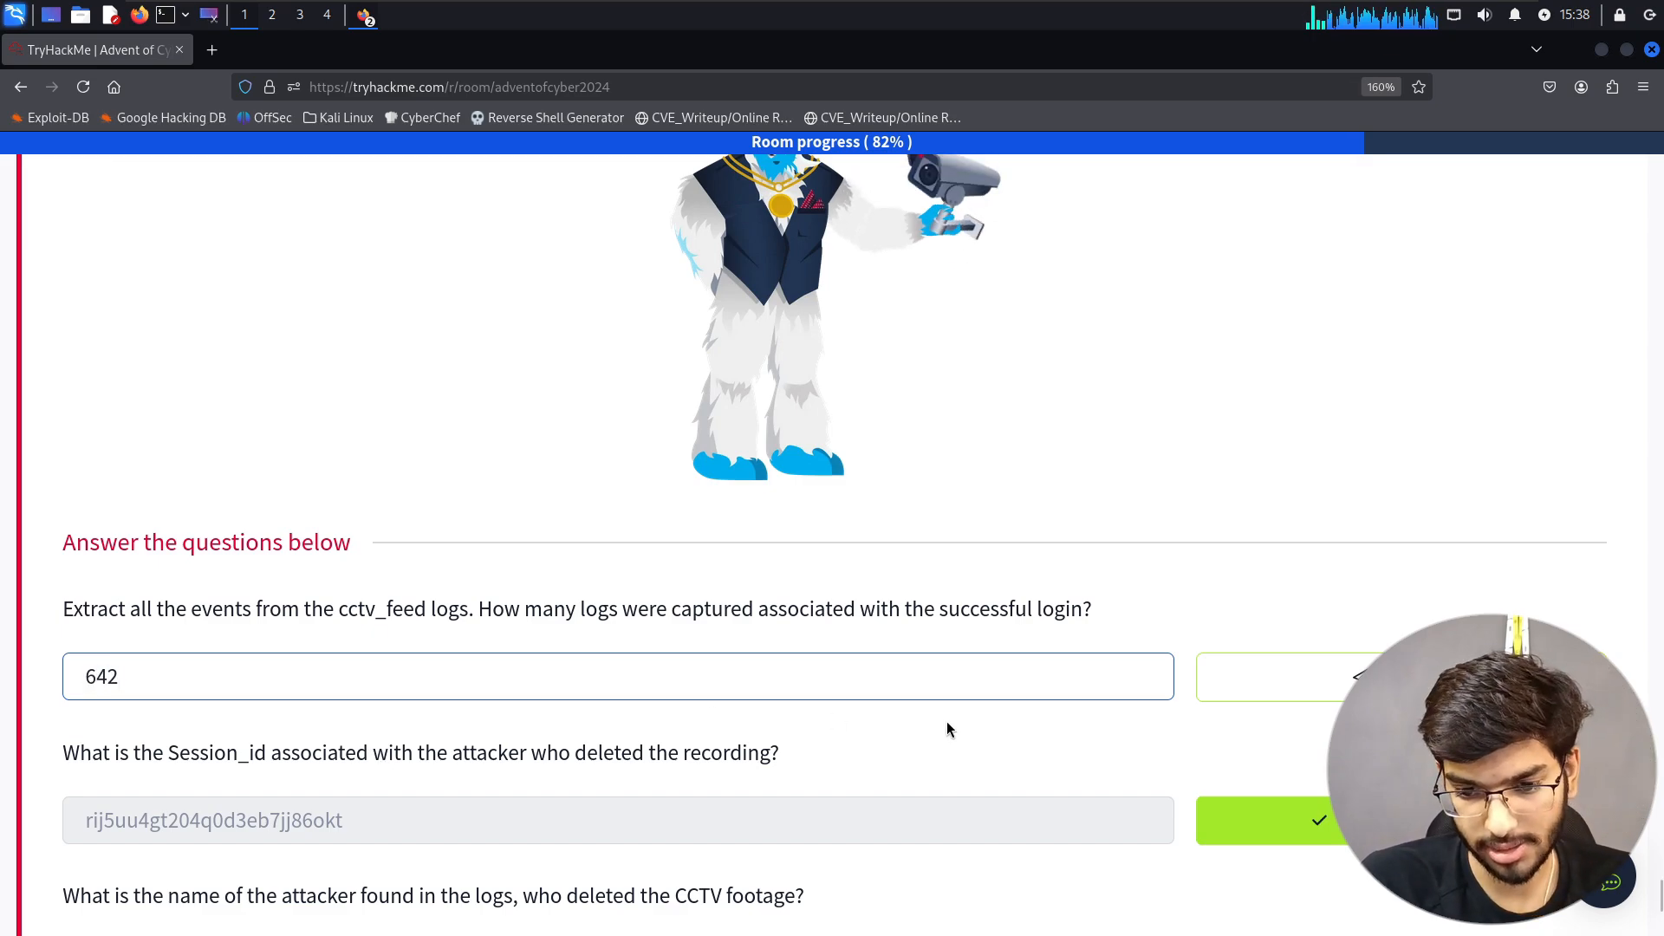
pyautogui.click(1348, 678)
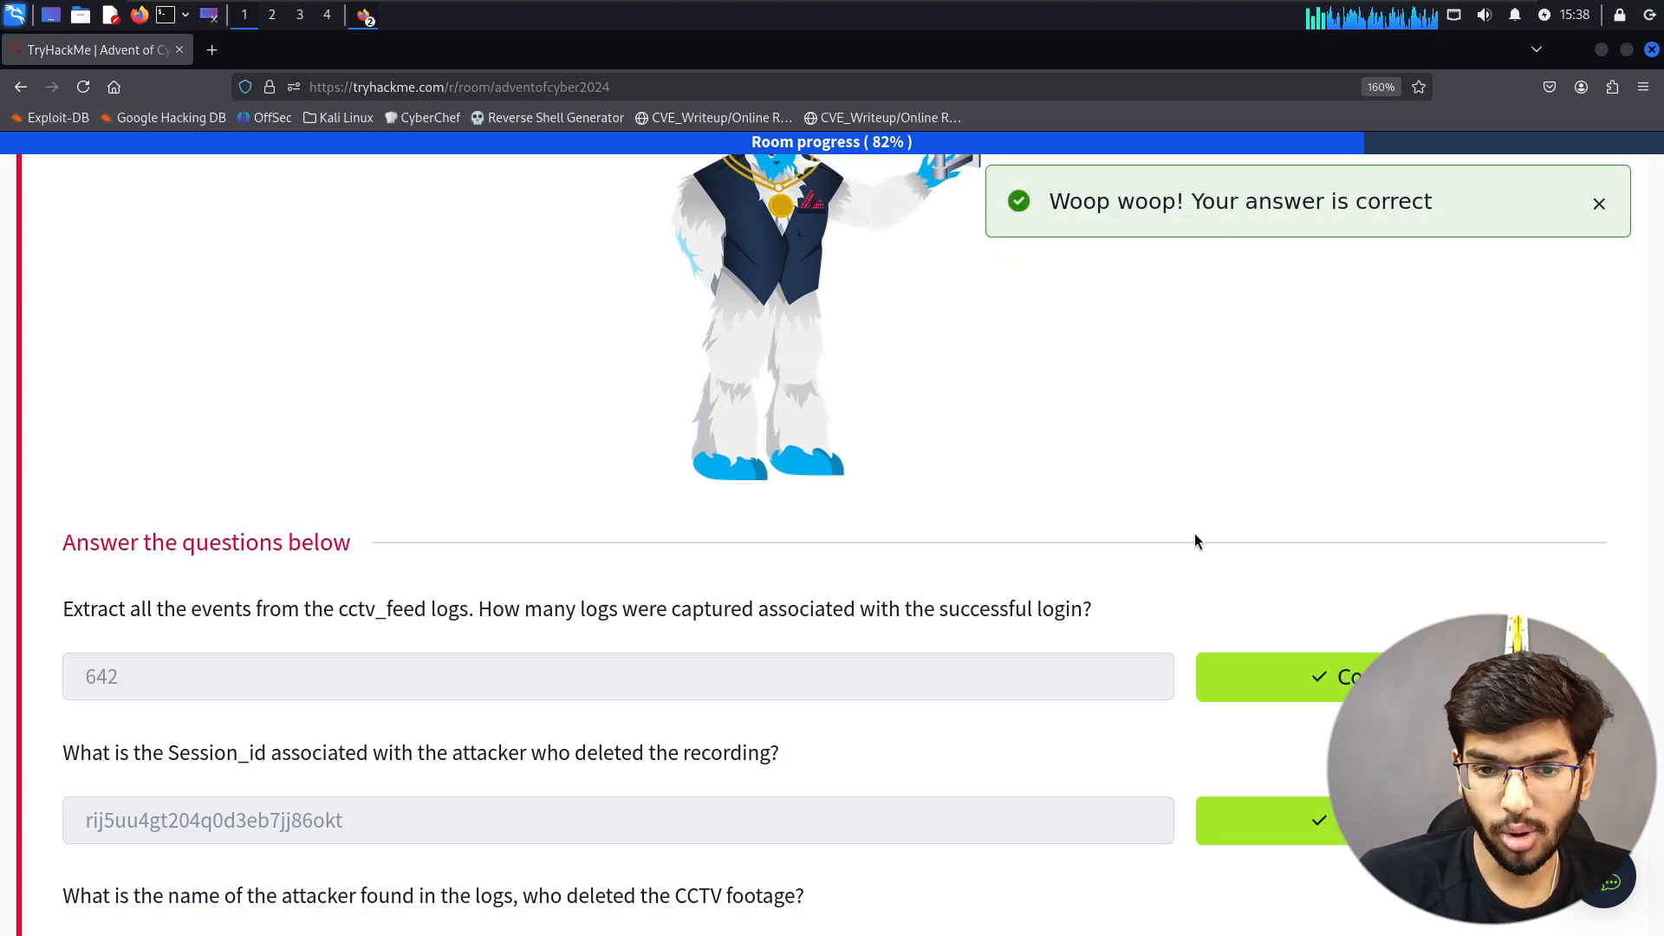
# - Mark the Splunk: Data Manipulation and CCTV application backup items, which need no answer, as complete
pyautogui.scroll(-4, 1104, 451)
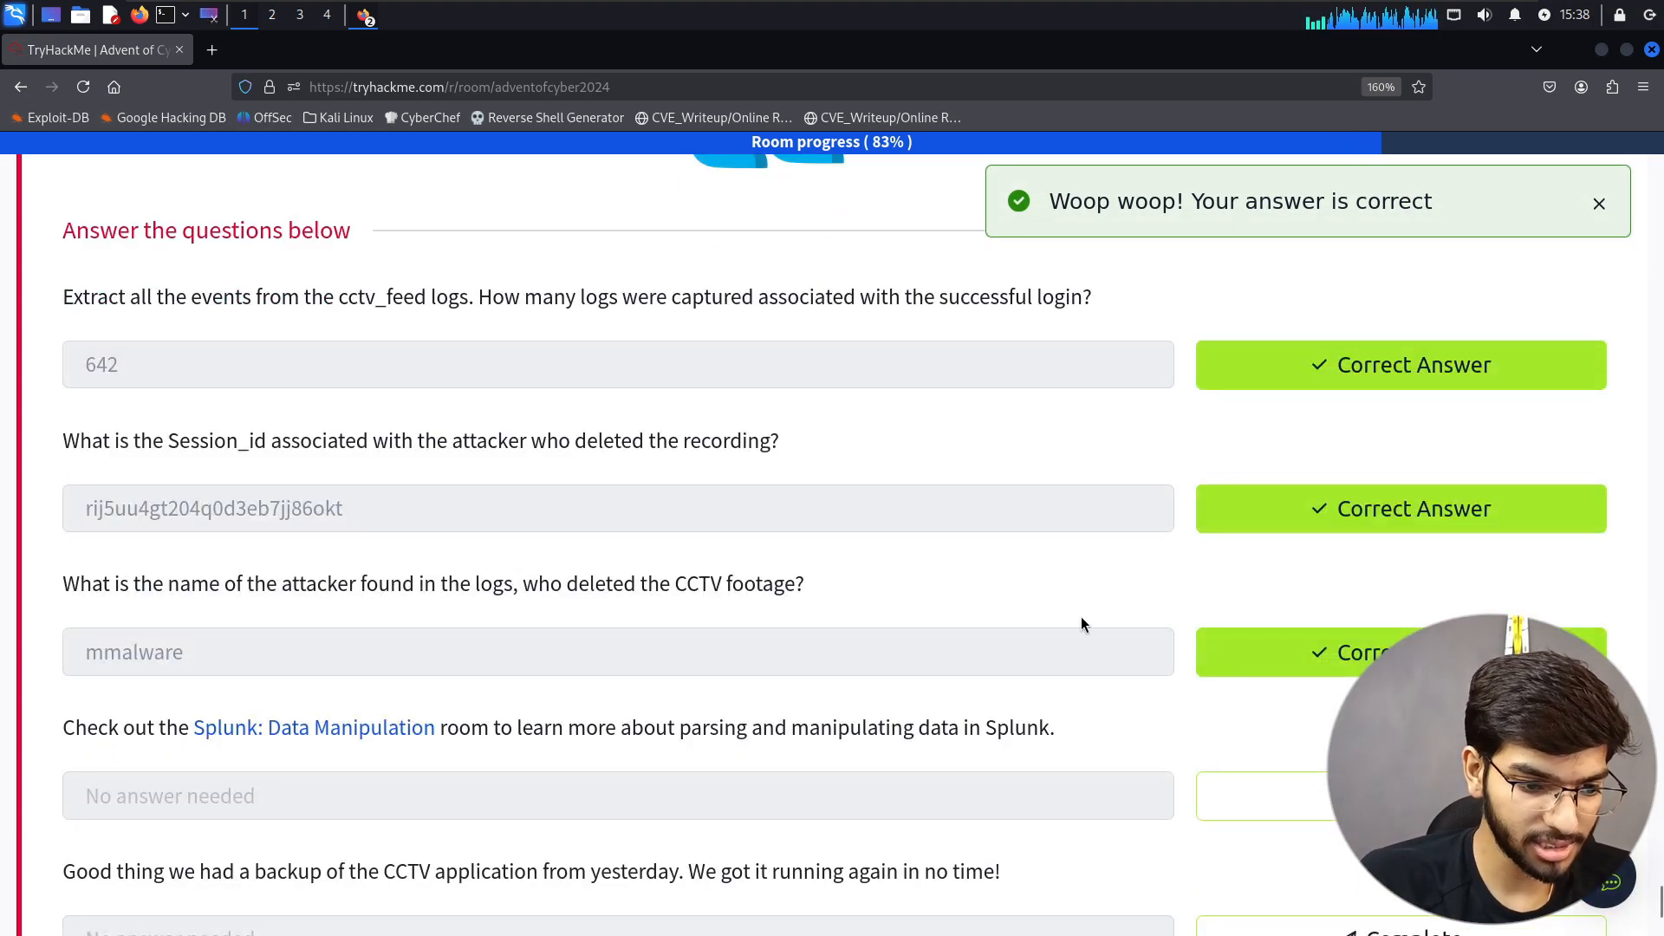
pyautogui.scroll(-4, 1080, 623)
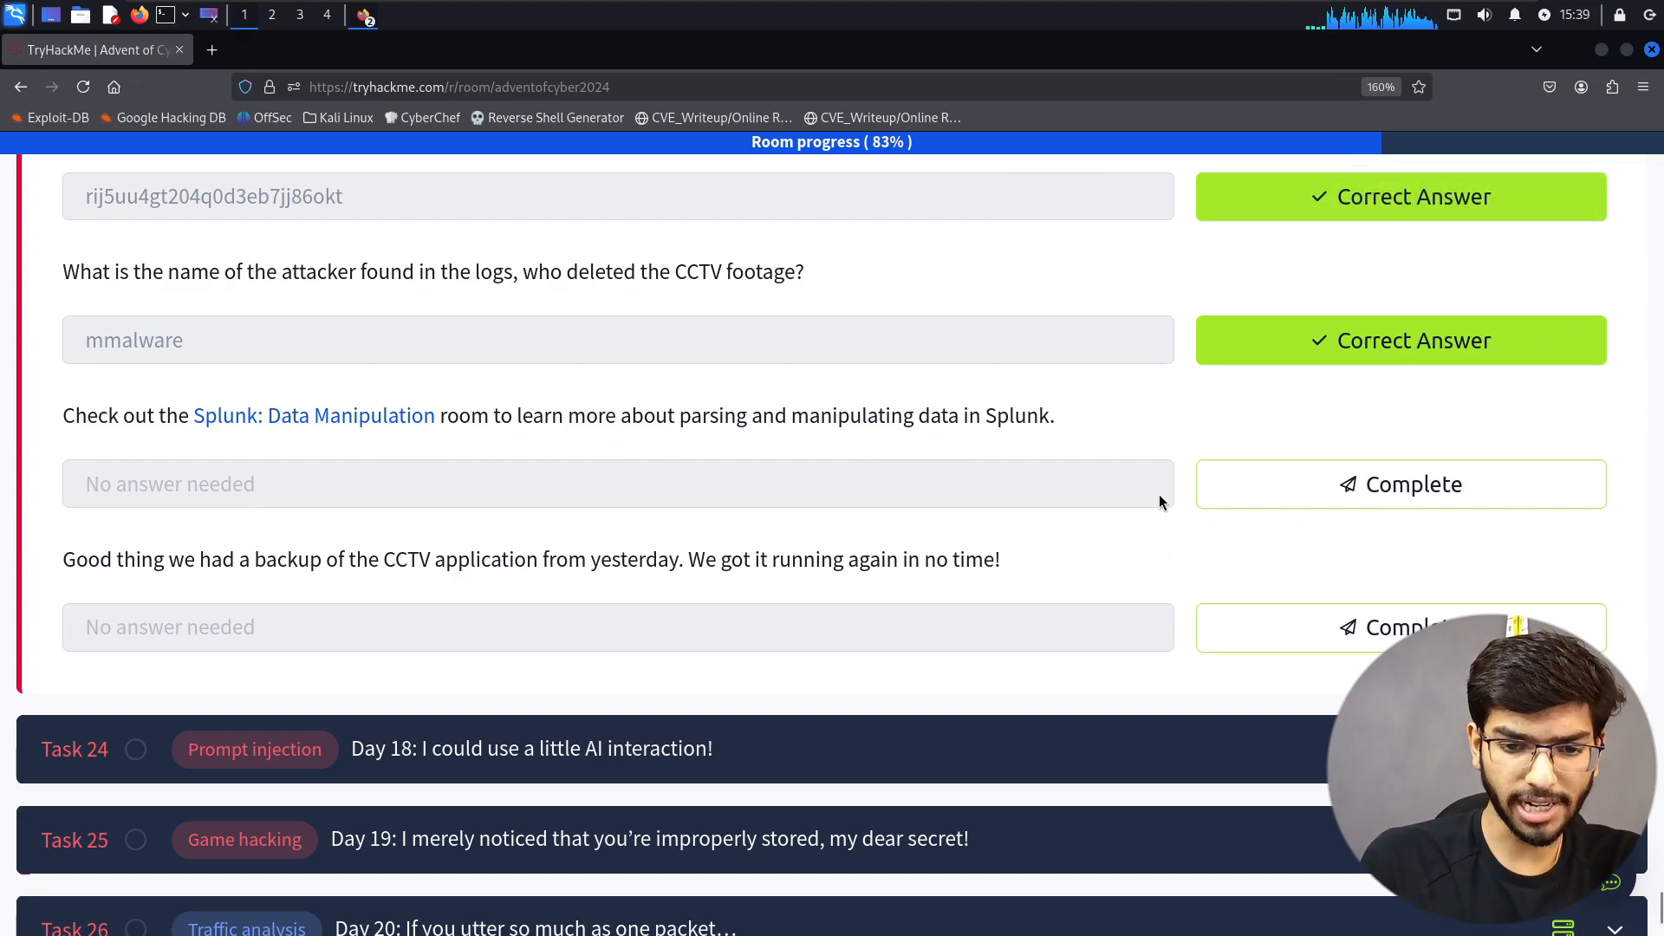
pyautogui.click(1263, 491)
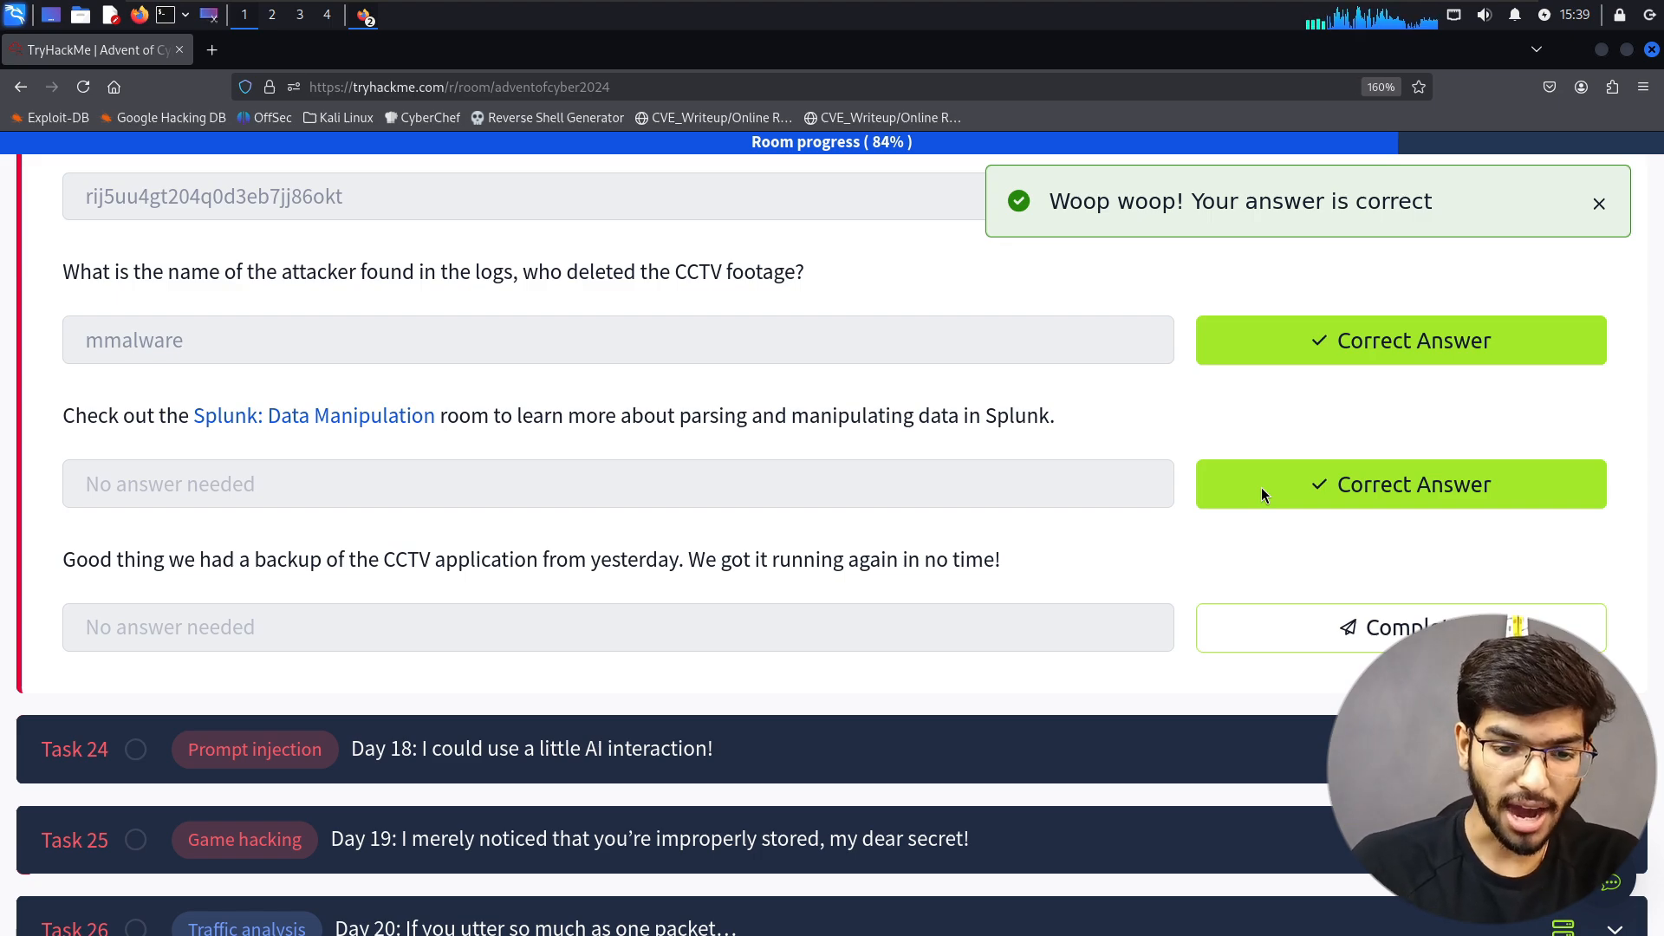
pyautogui.click(1344, 652)
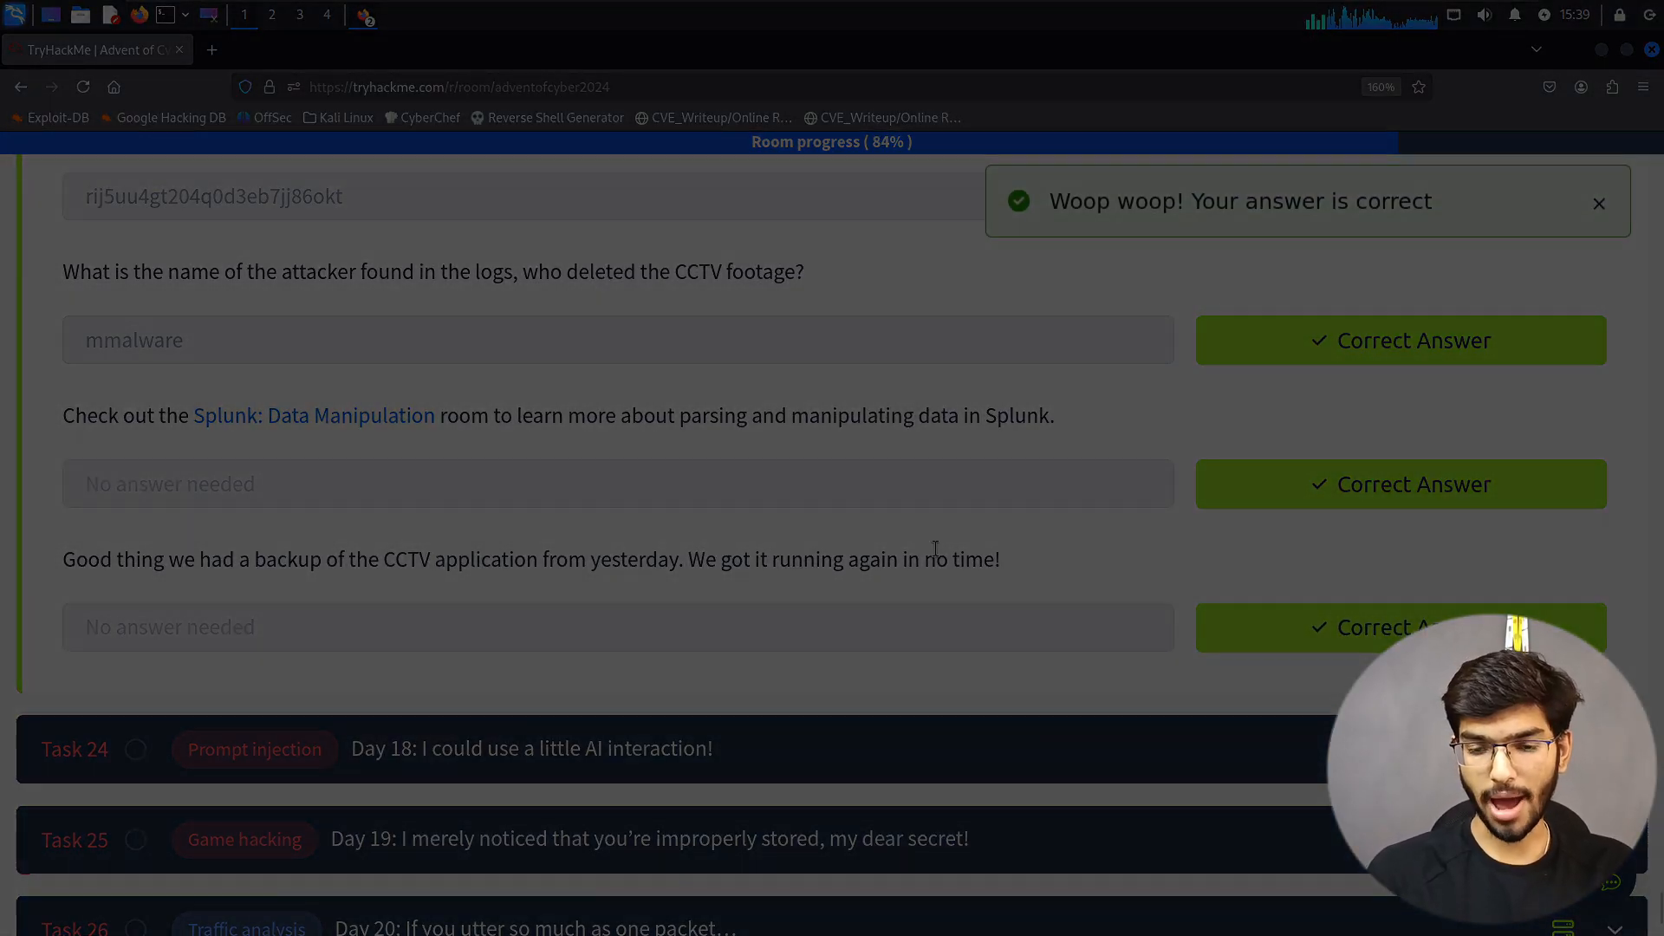